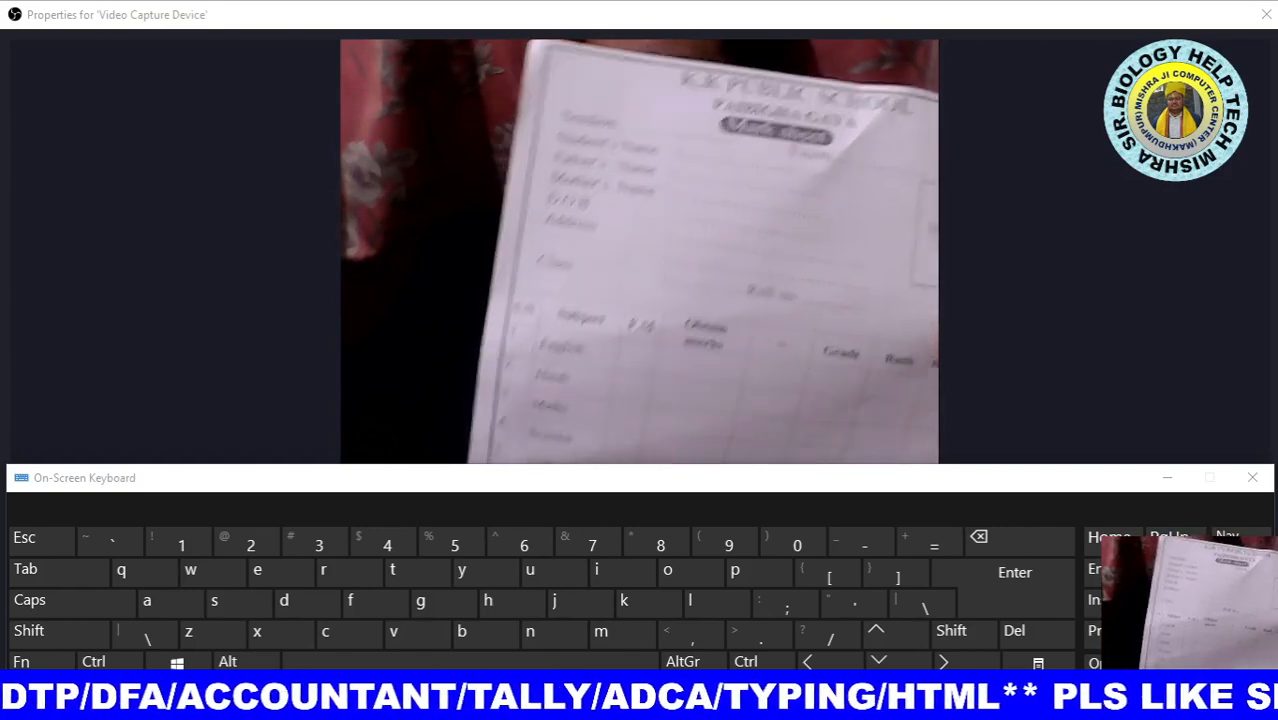
Launch Adobe PageMaker 7.0 and dismiss the template chooser
{"action": "key", "text": "shift"}
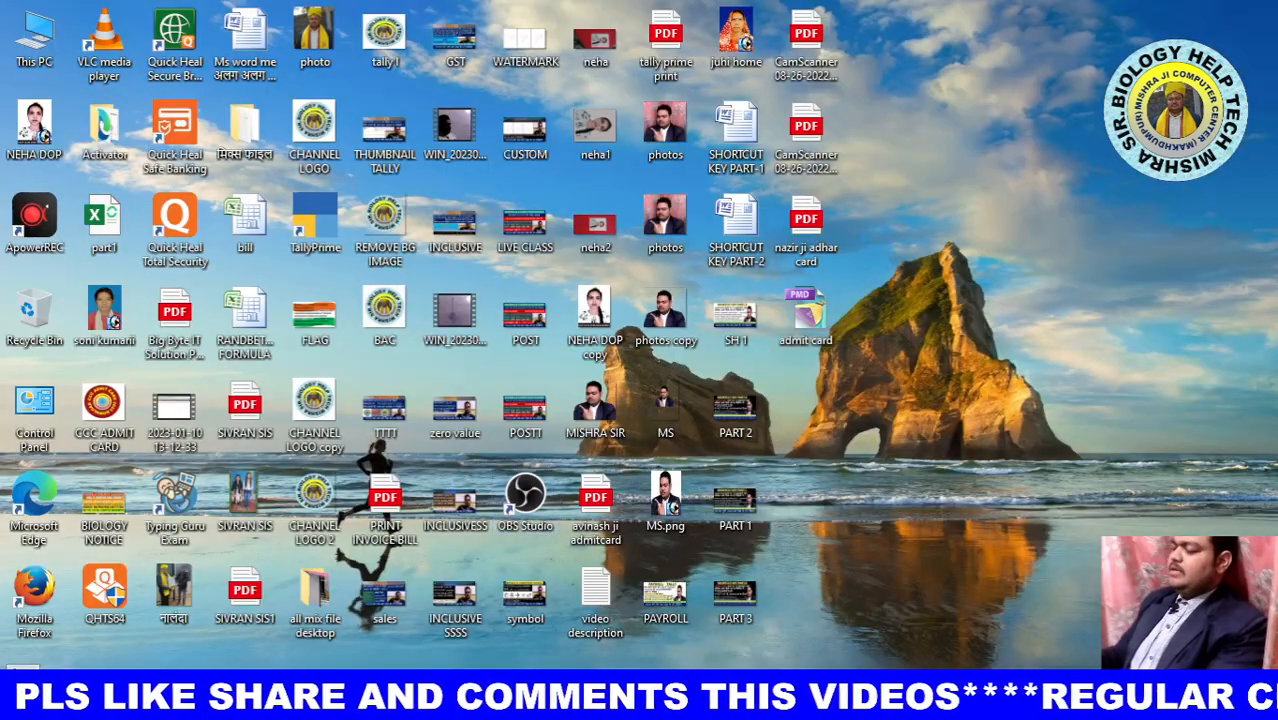
{"action": "key", "text": "super"}
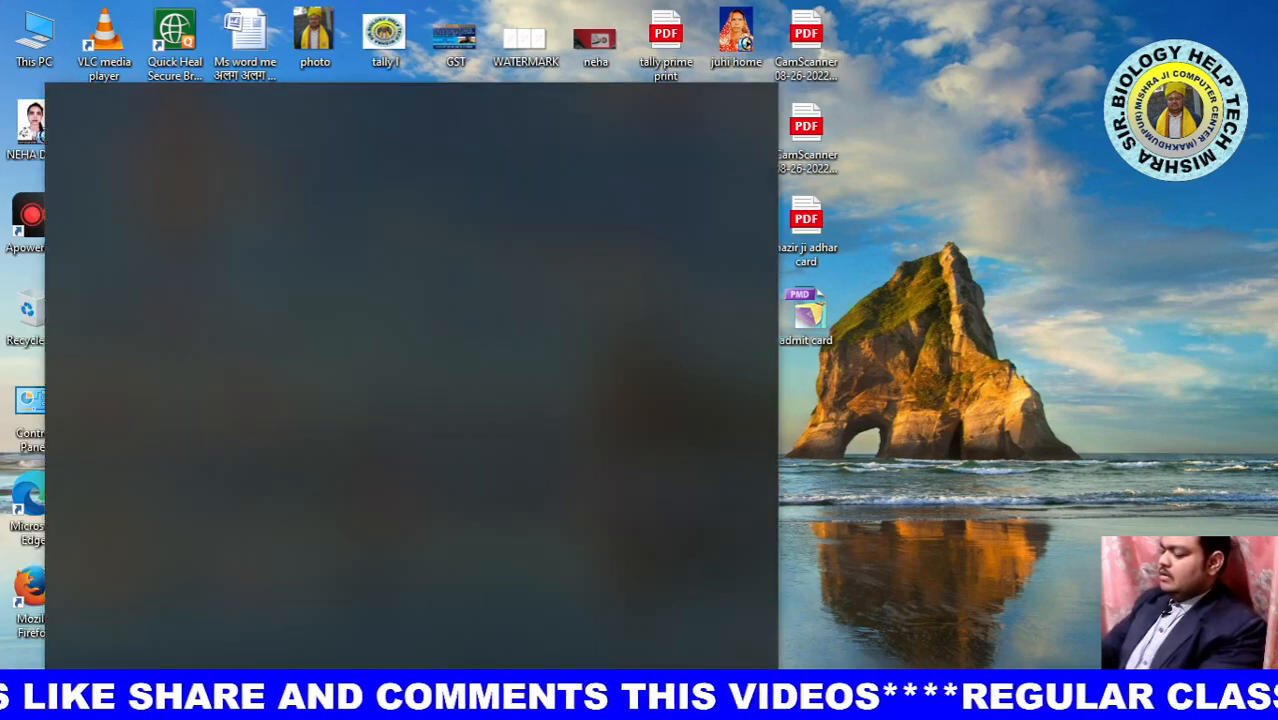
{"action": "type", "text": "pag"}
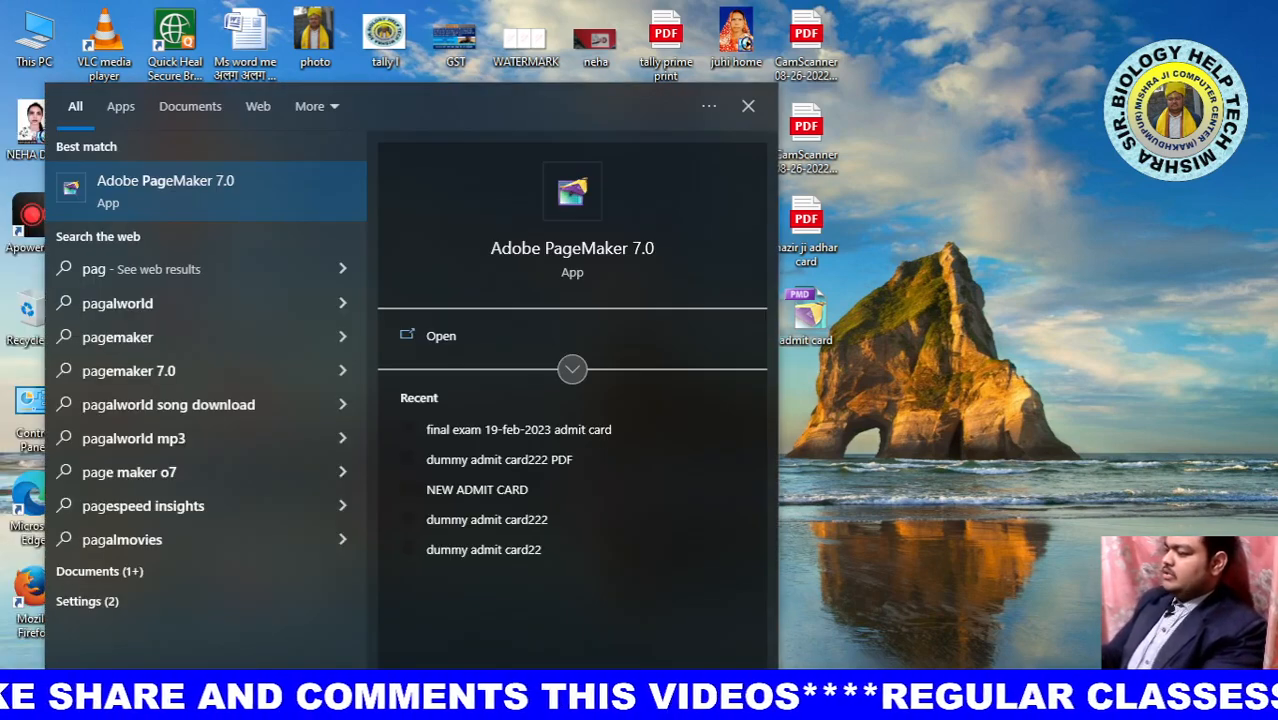
{"action": "key", "text": "Return"}
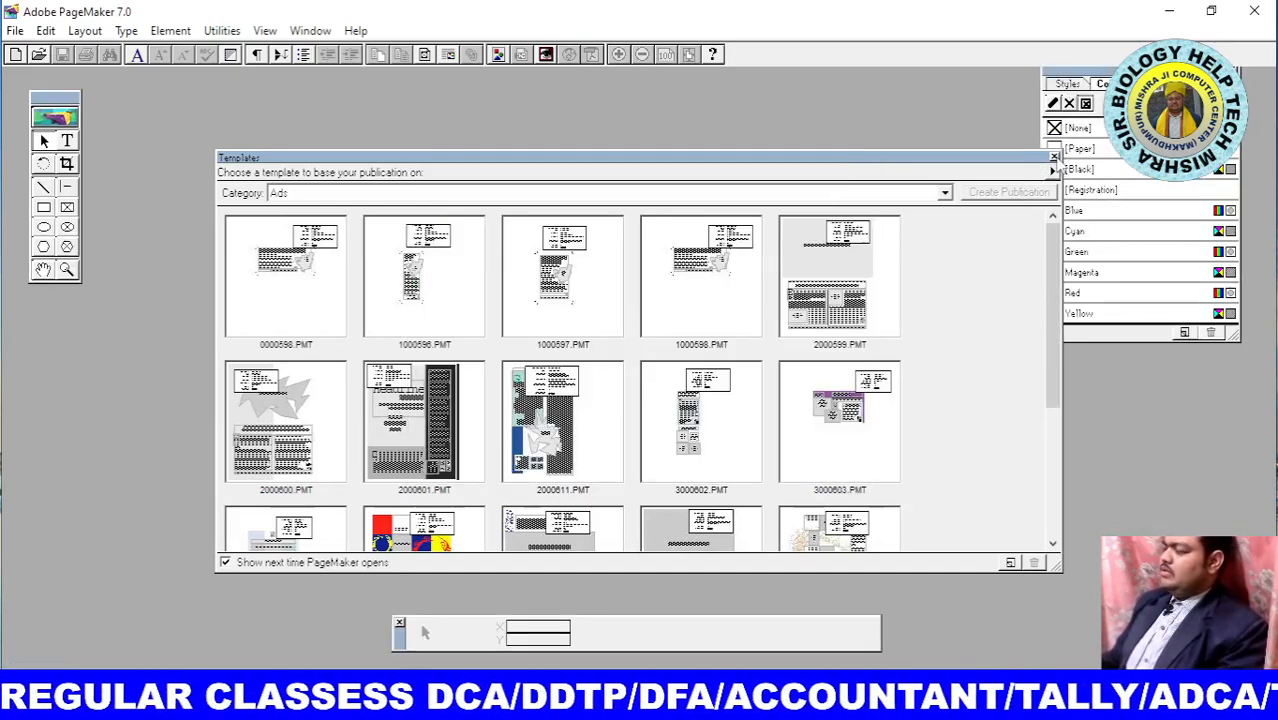
{"action": "left_click", "coordinate": [1053, 158]}
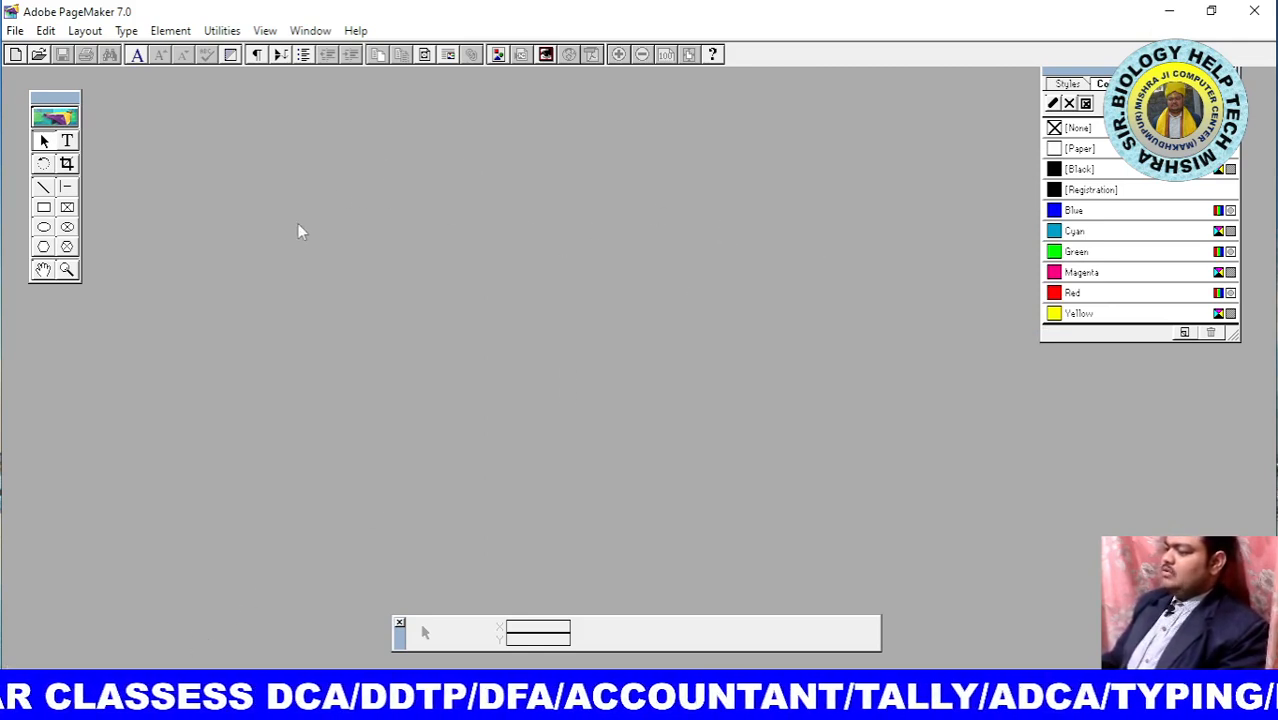
Create a new single-sided A4 publication in tall orientation with all four margins set to 0.2 inches
{"action": "left_click", "coordinate": [16, 31]}
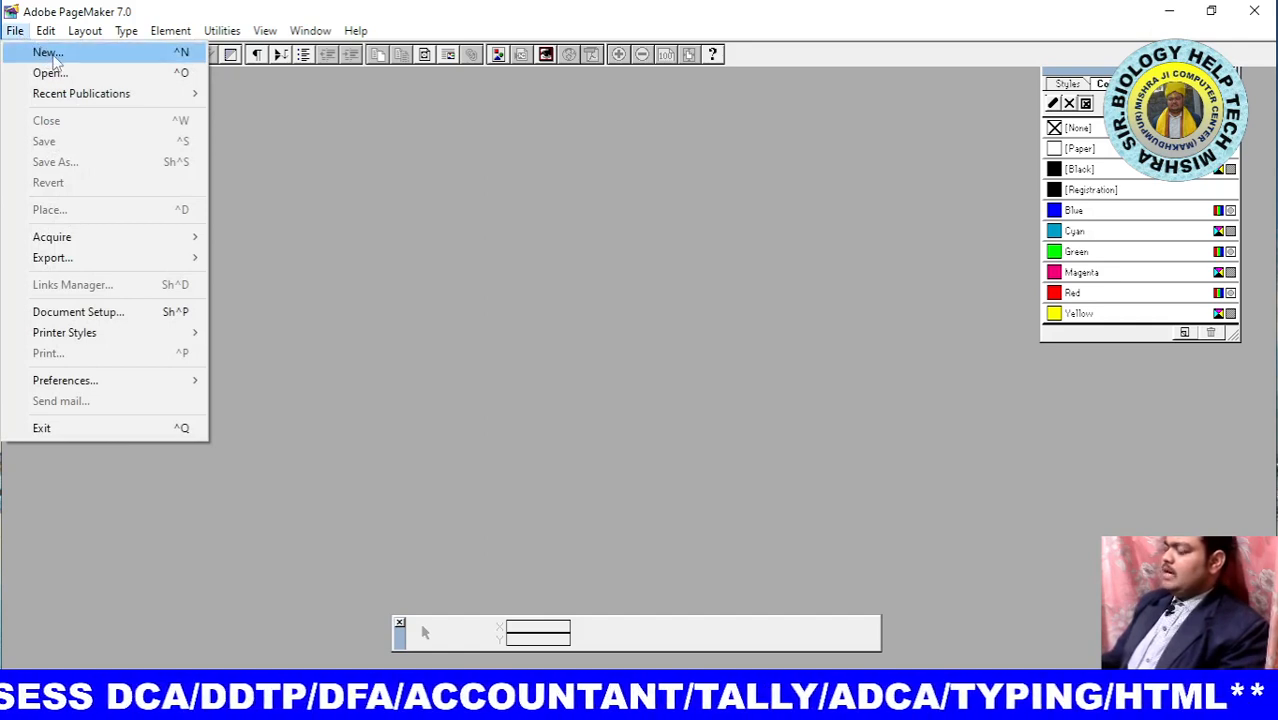
{"action": "left_click", "coordinate": [54, 60]}
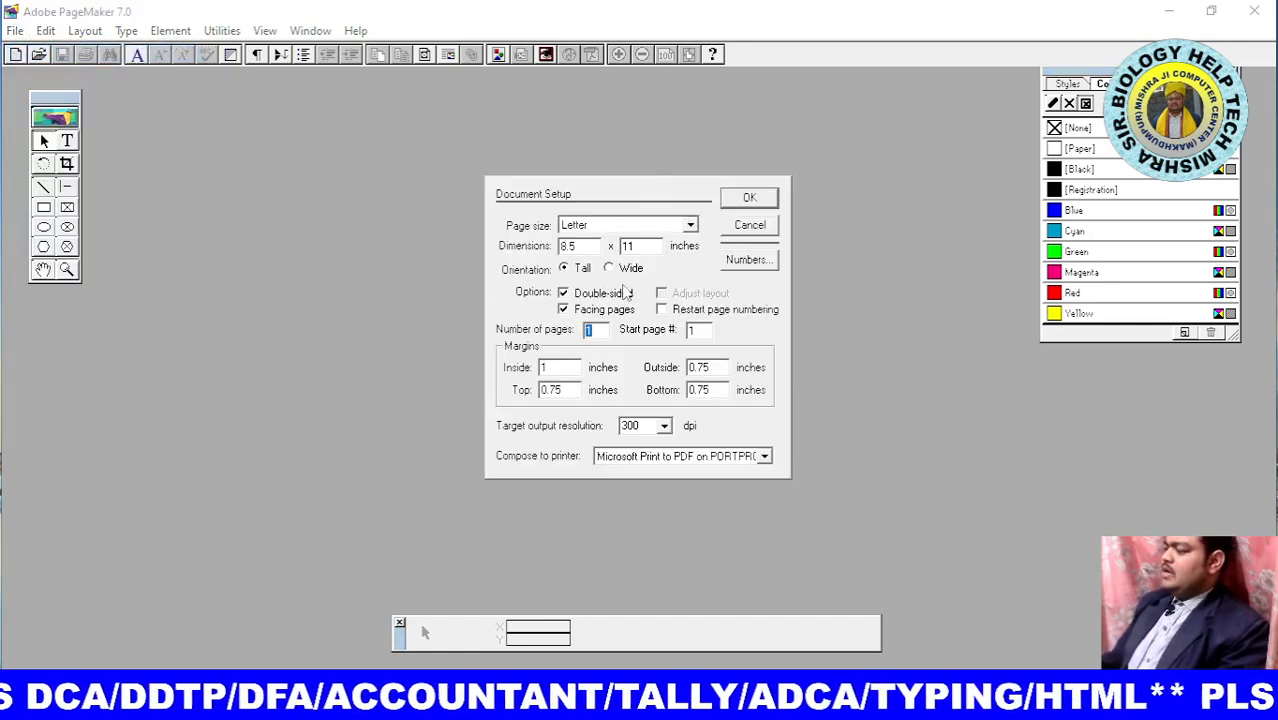
{"action": "left_click", "coordinate": [590, 297]}
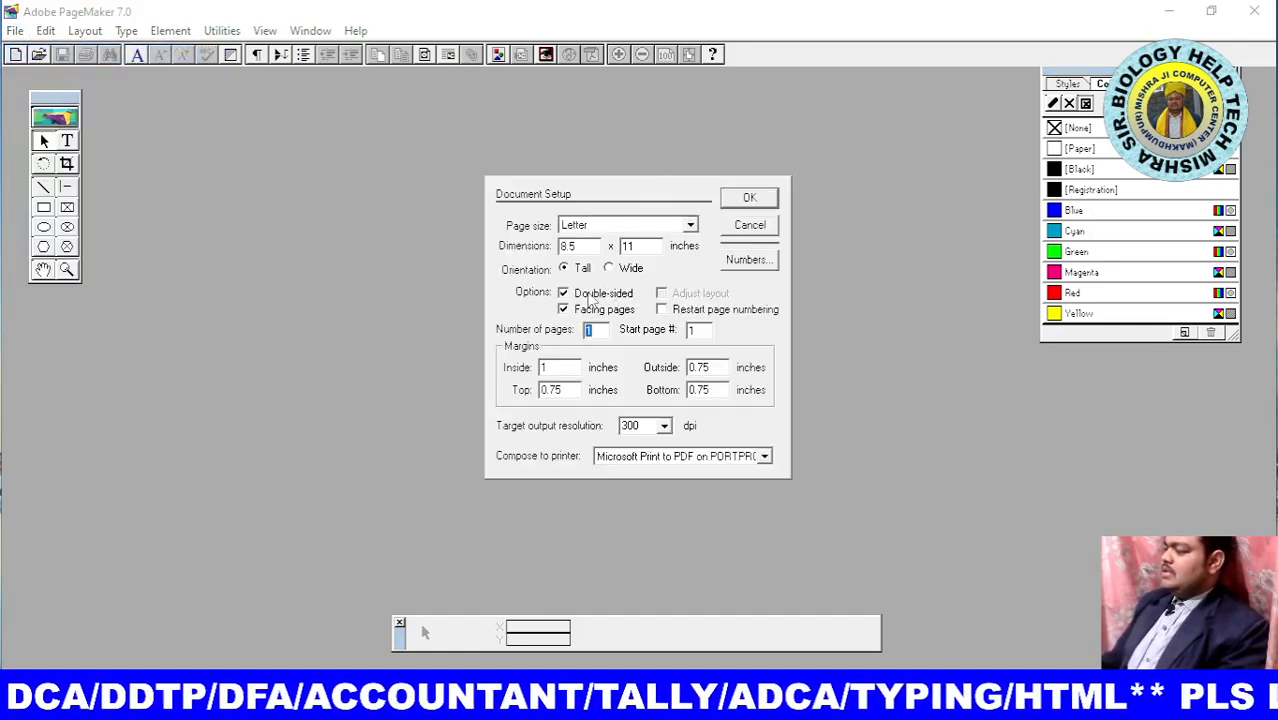
{"action": "left_click", "coordinate": [690, 226]}
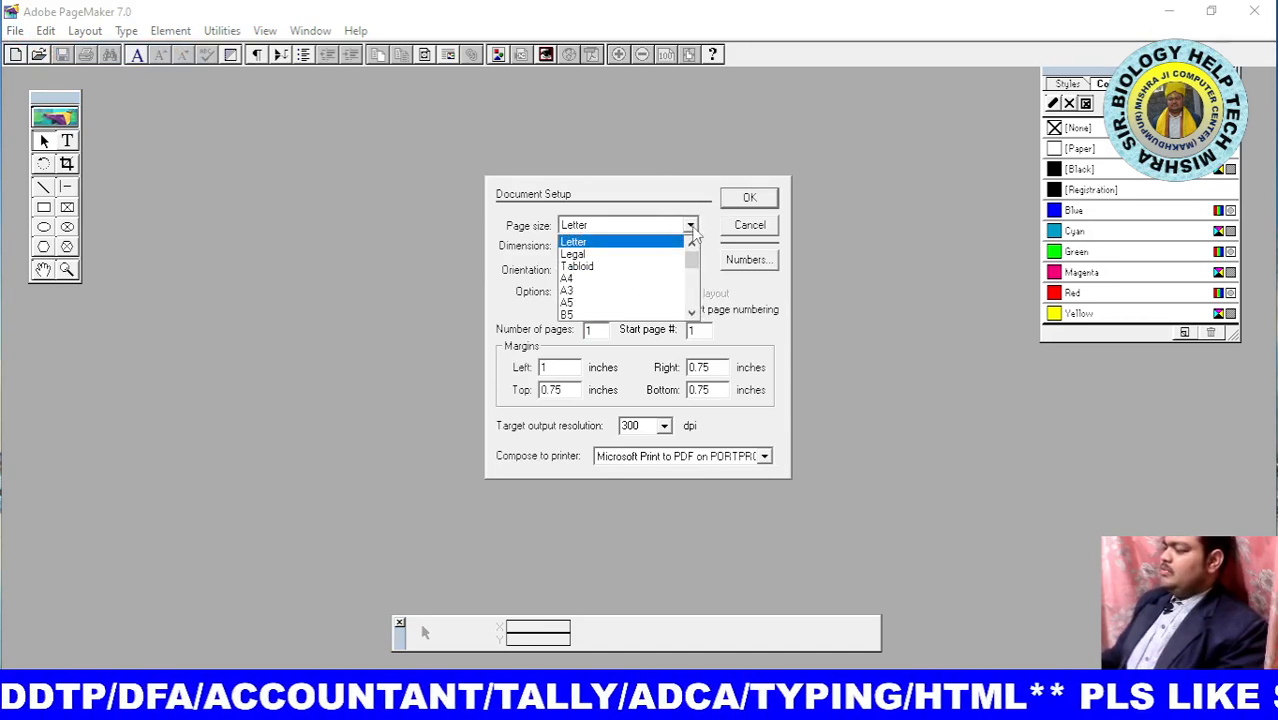
{"action": "left_click", "coordinate": [618, 280]}
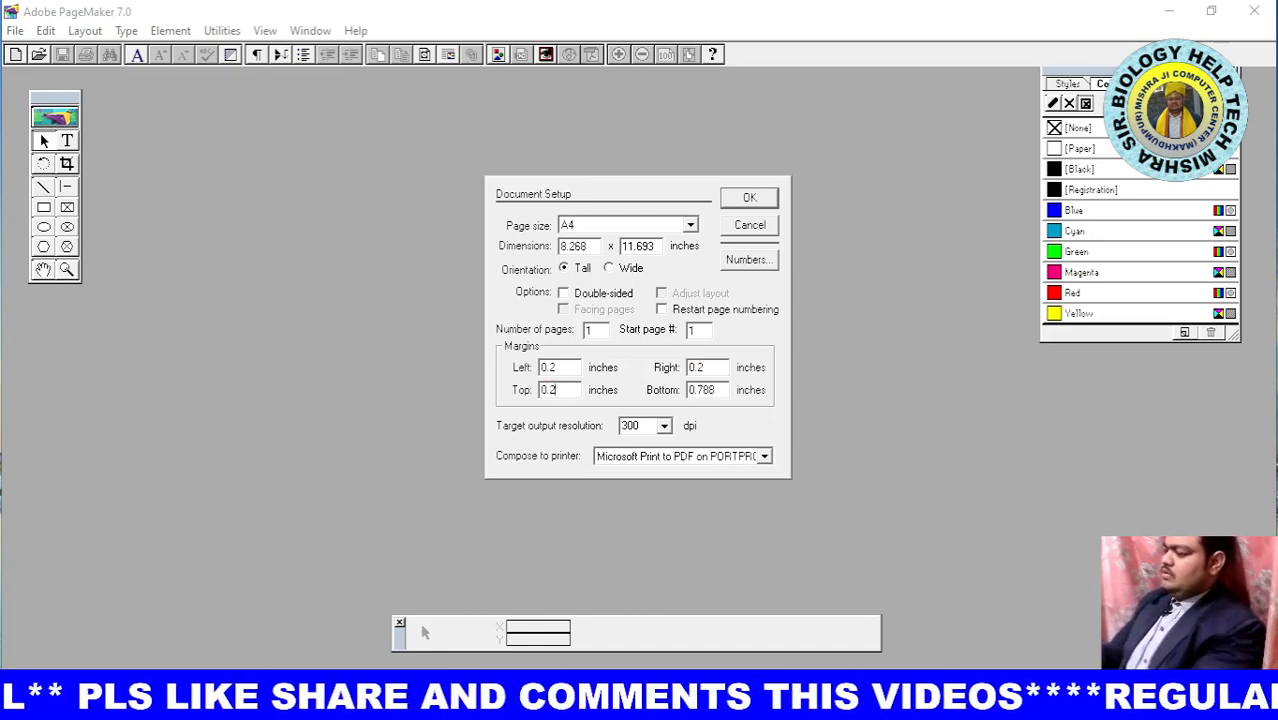
{"action": "key", "text": "Tab"}
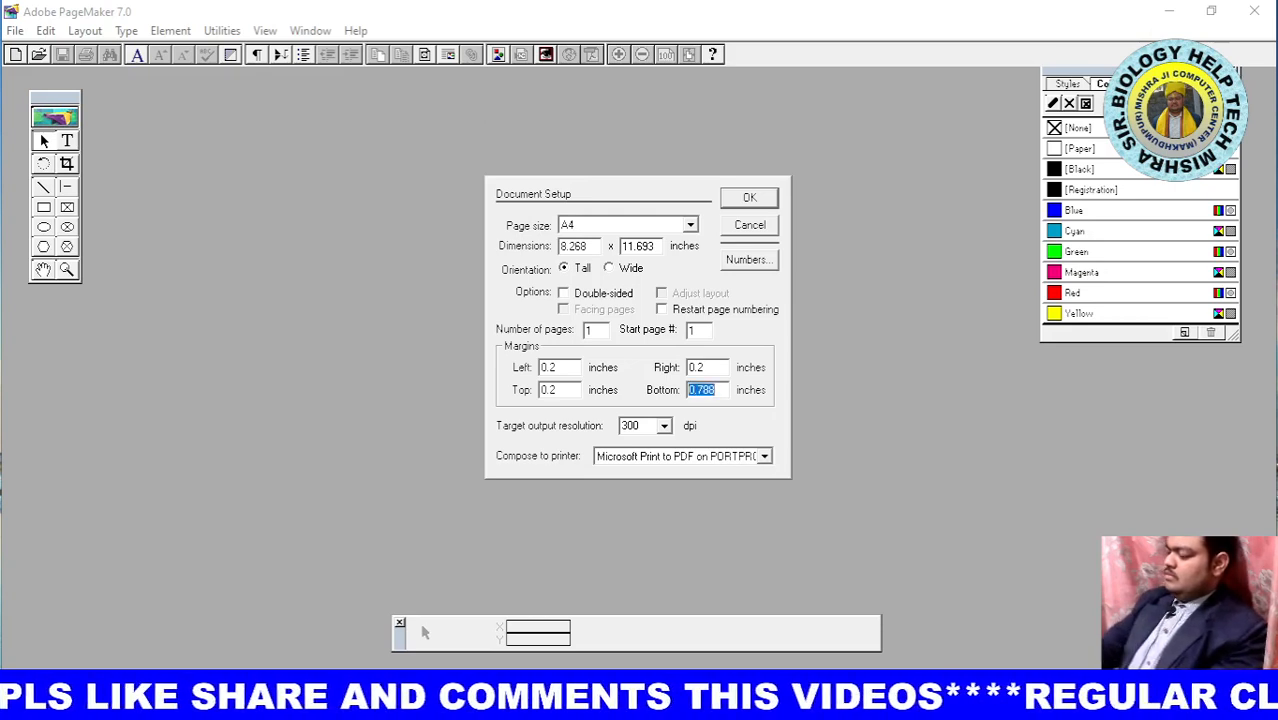
{"action": "type", "text": "0.2"}
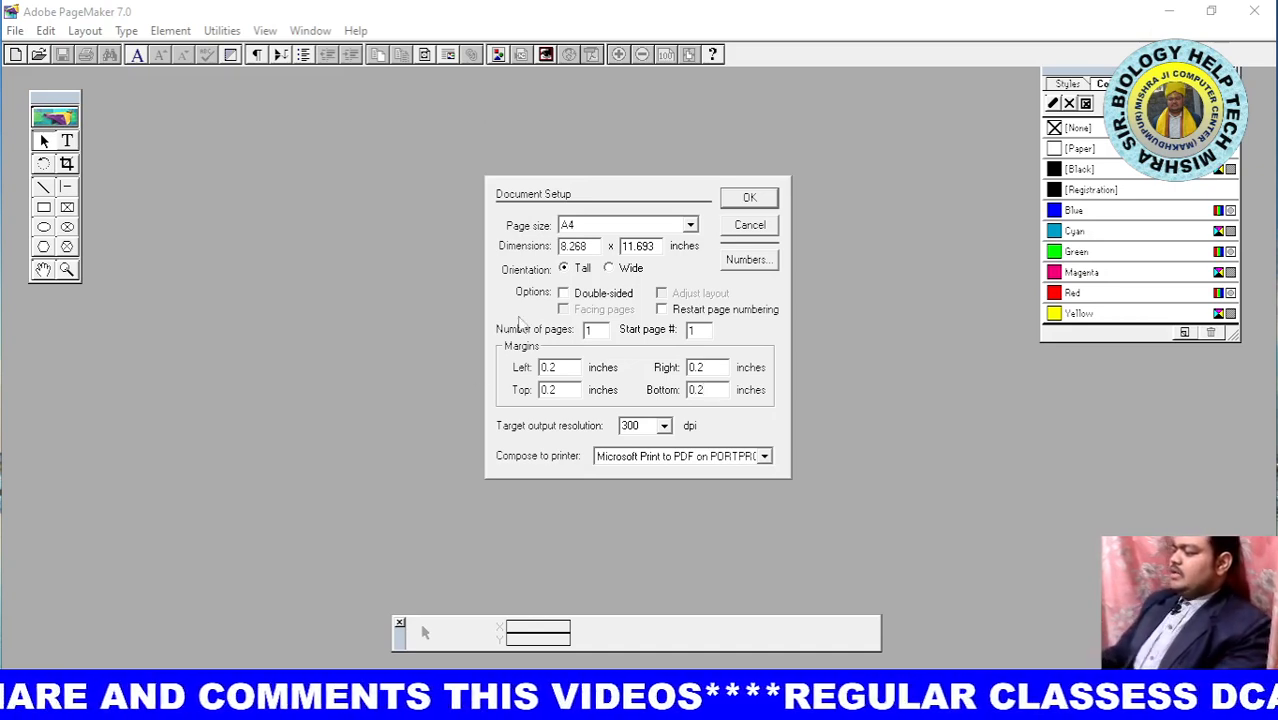
{"action": "left_click", "coordinate": [745, 199]}
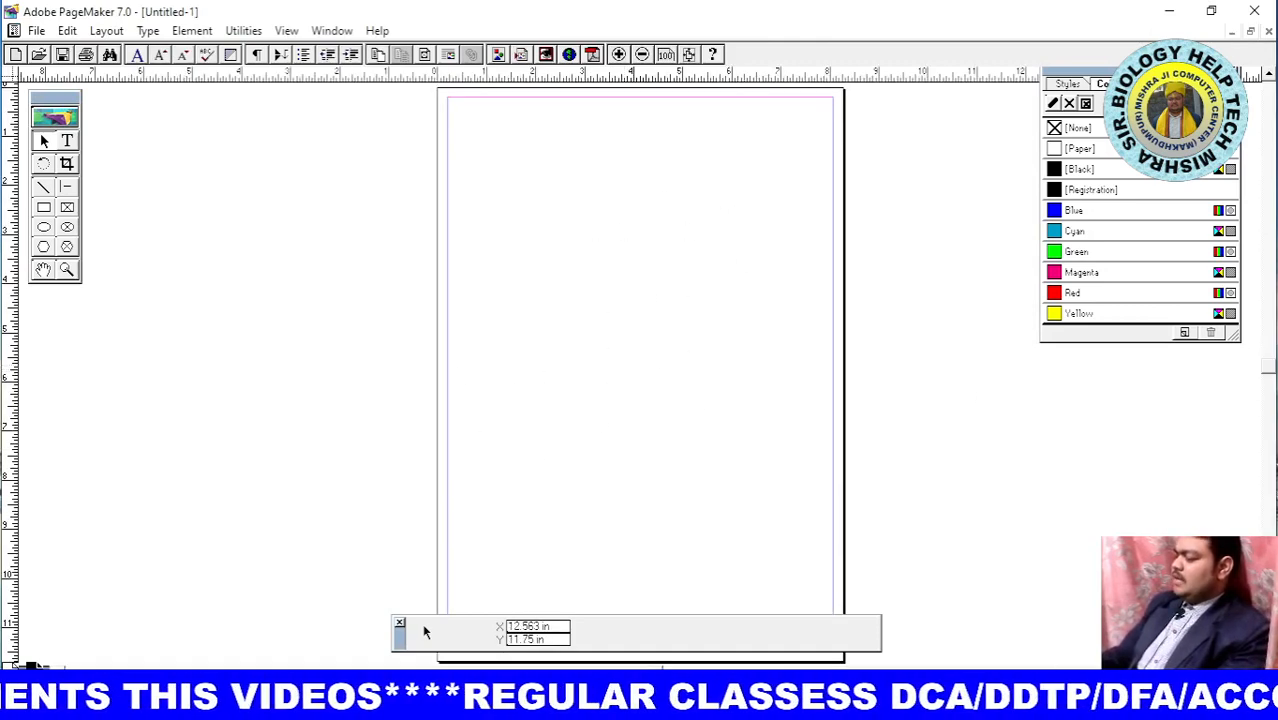
{"action": "left_click", "coordinate": [1051, 702]}
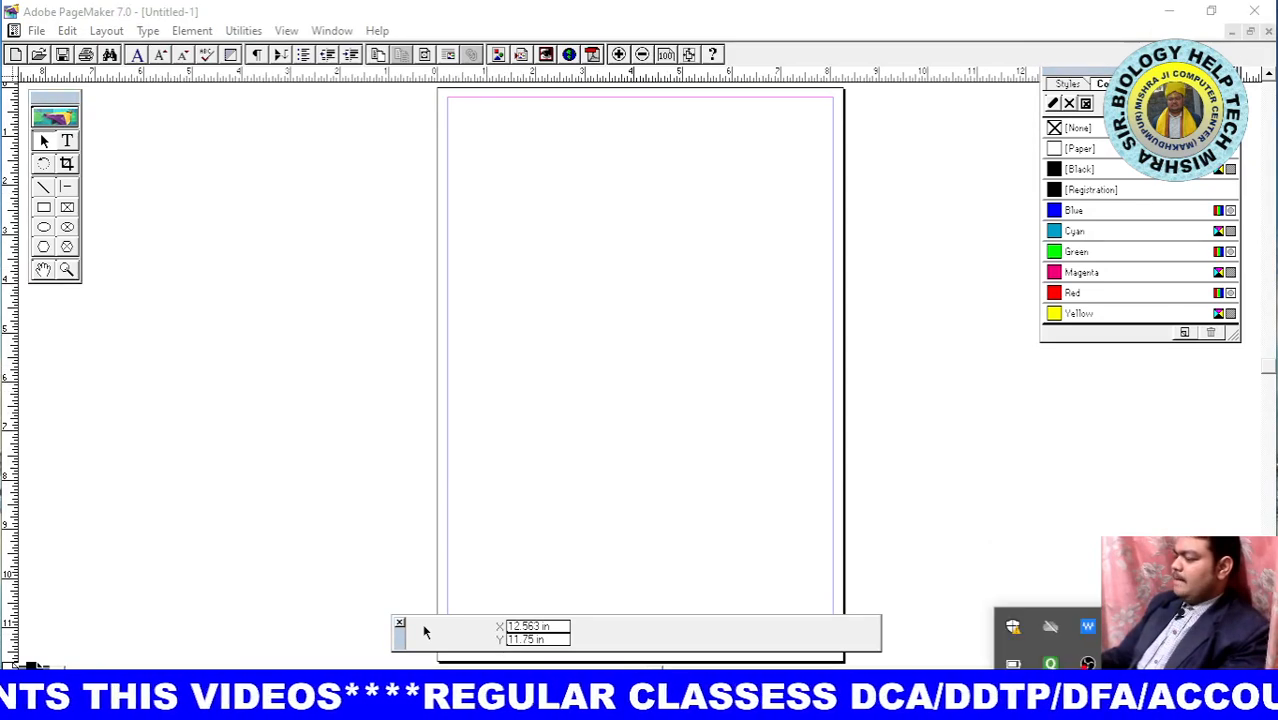
{"action": "left_click", "coordinate": [708, 338]}
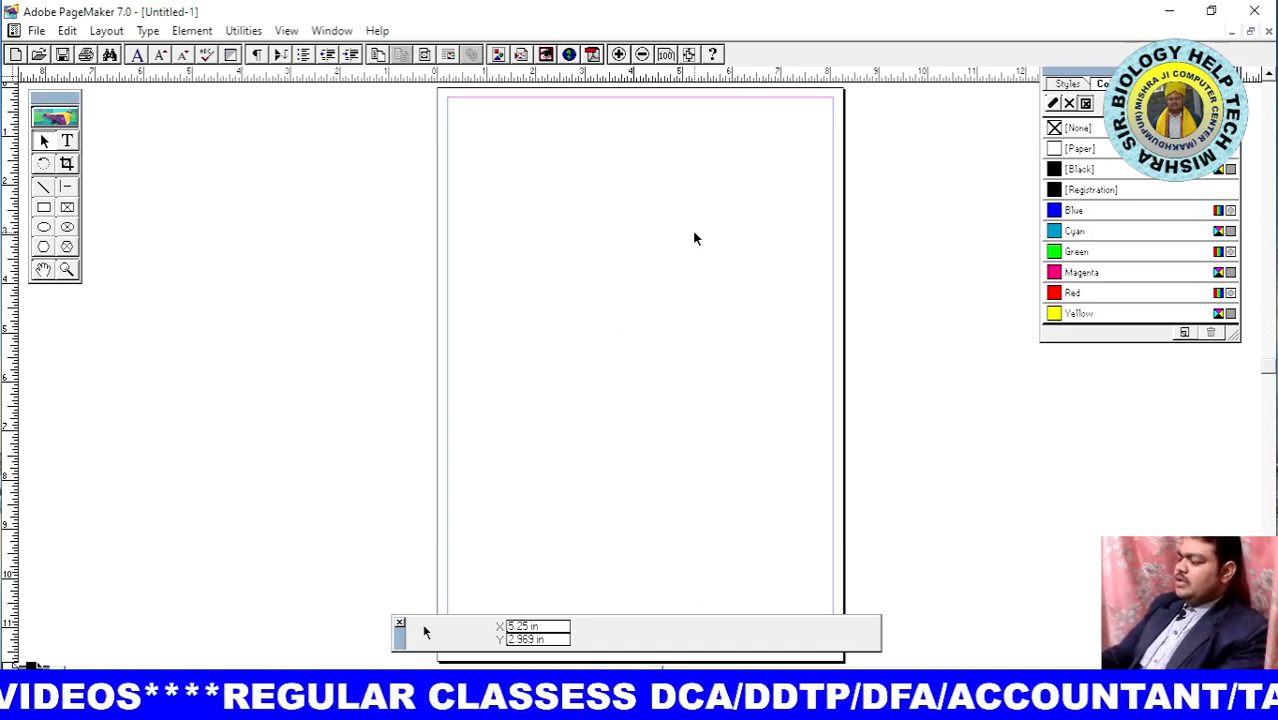
{"action": "right_click", "coordinate": [287, 196]}
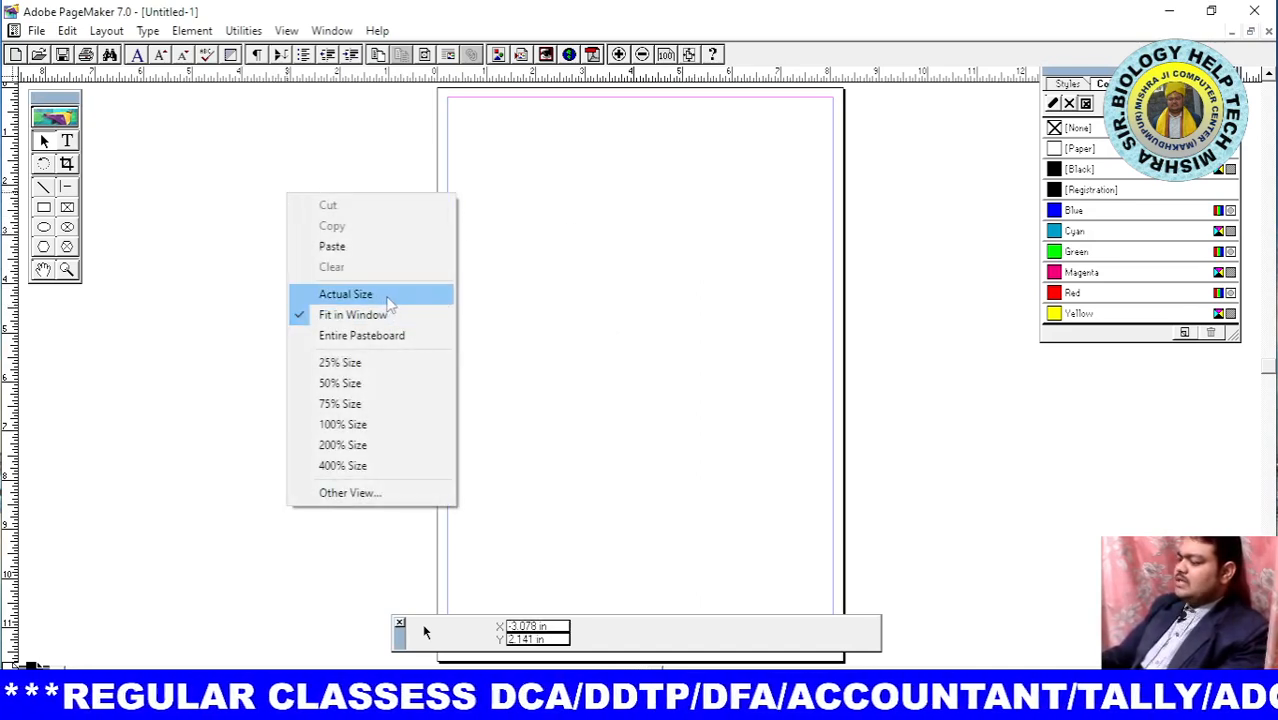
{"action": "left_click", "coordinate": [388, 302]}
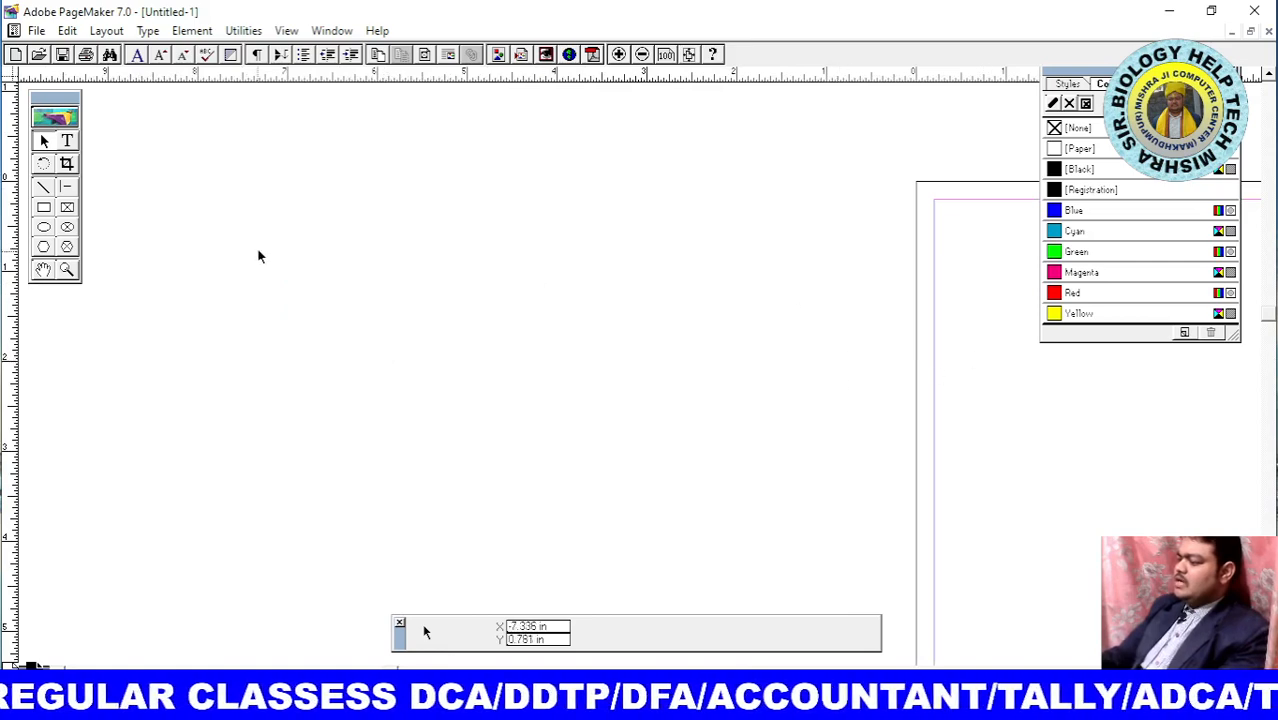
{"action": "left_click", "coordinate": [43, 269]}
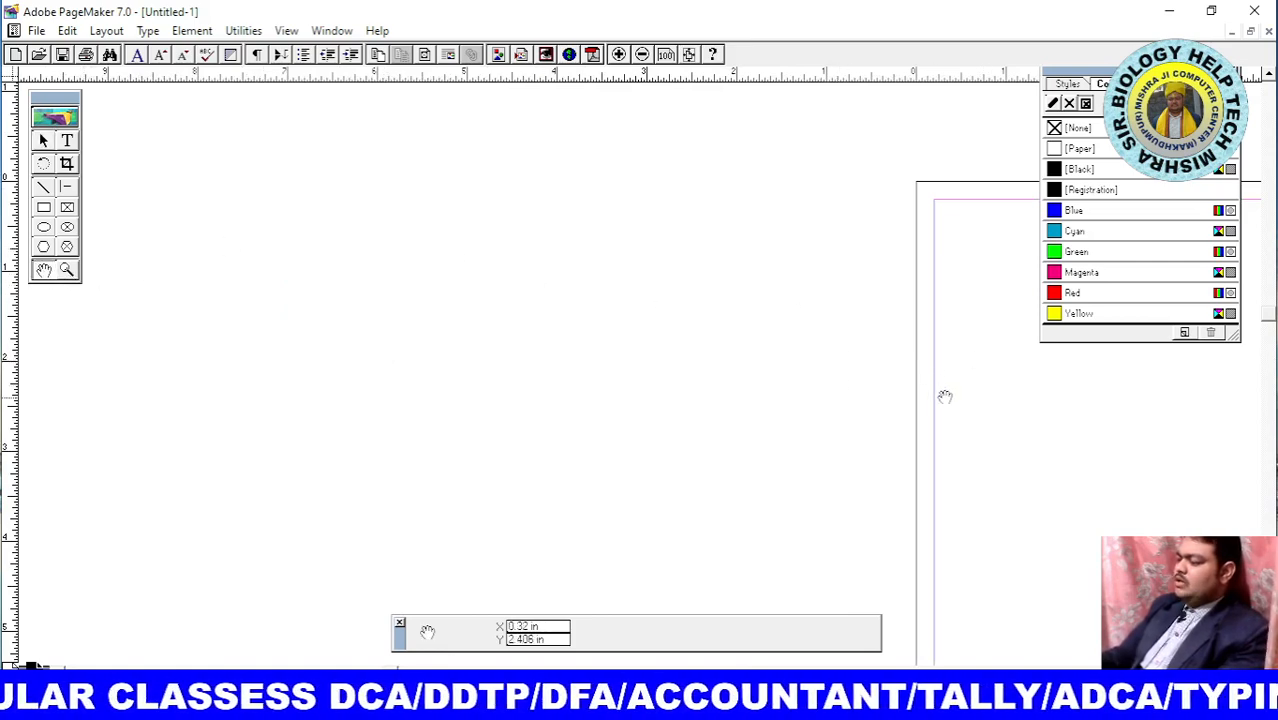
{"action": "left_click_drag", "start_coordinate": [973, 407], "coordinate": [305, 334]}
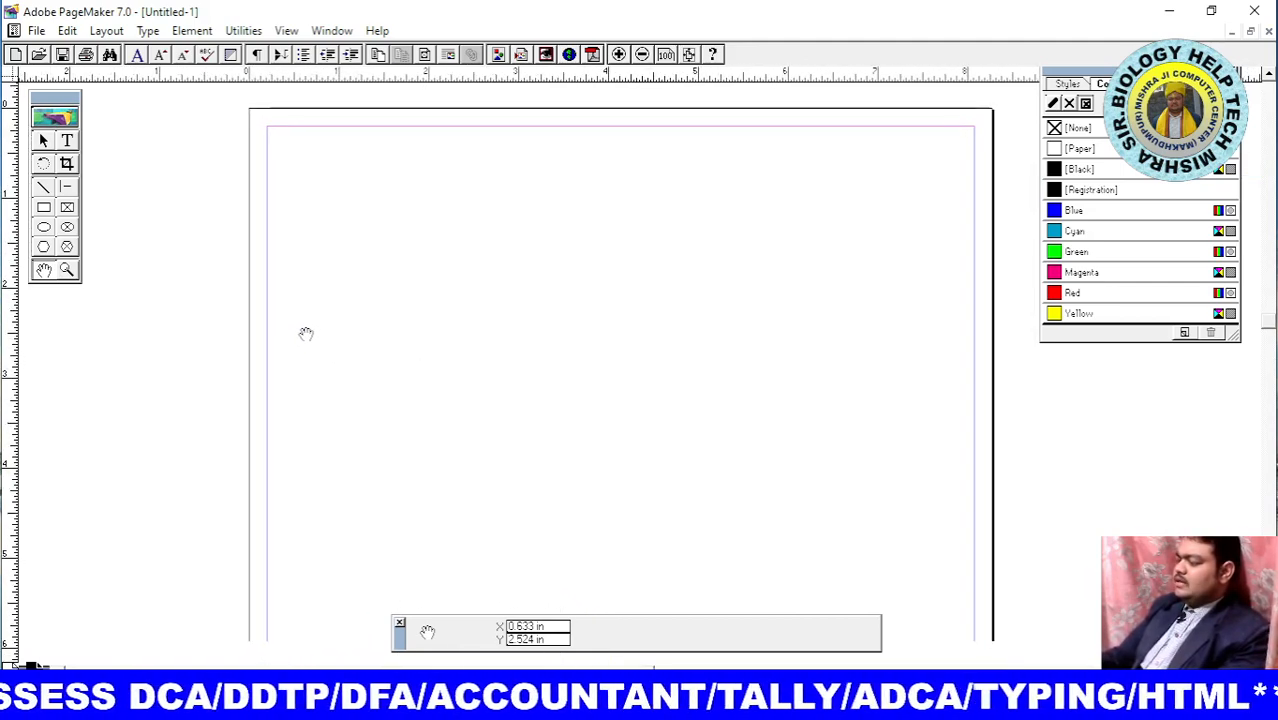
{"action": "right_click", "coordinate": [338, 266]}
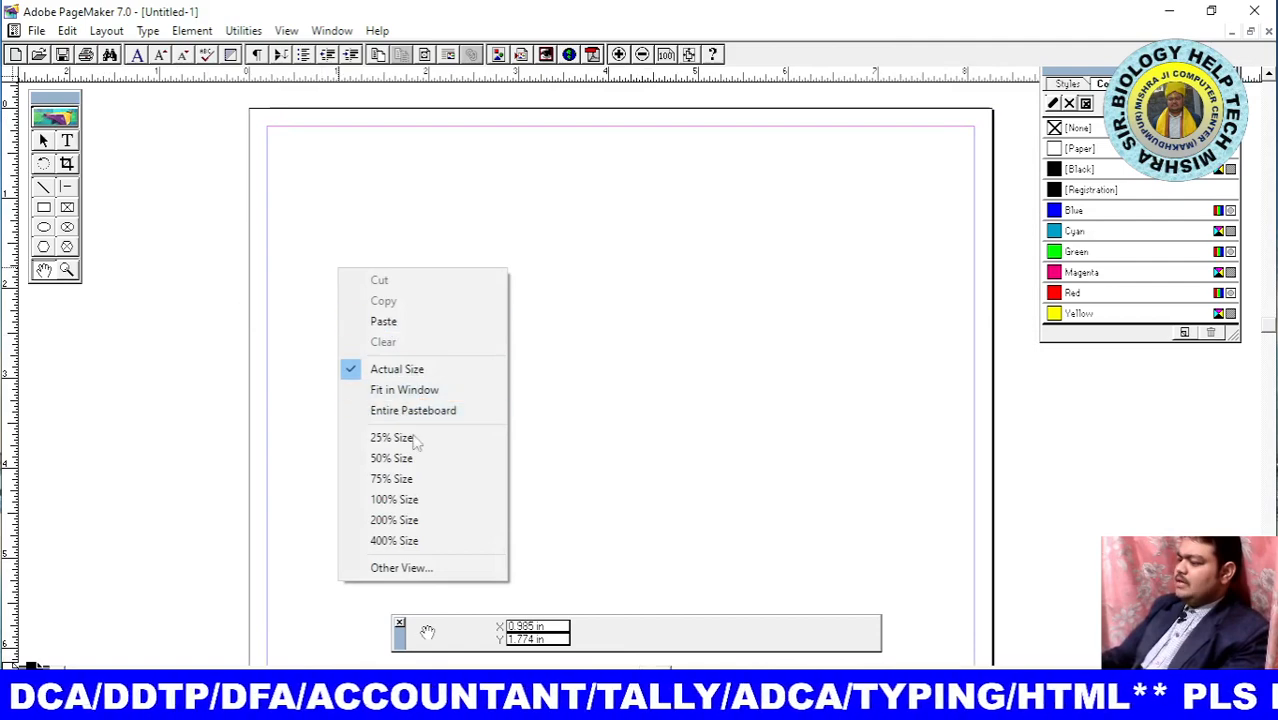
{"action": "left_click", "coordinate": [412, 389]}
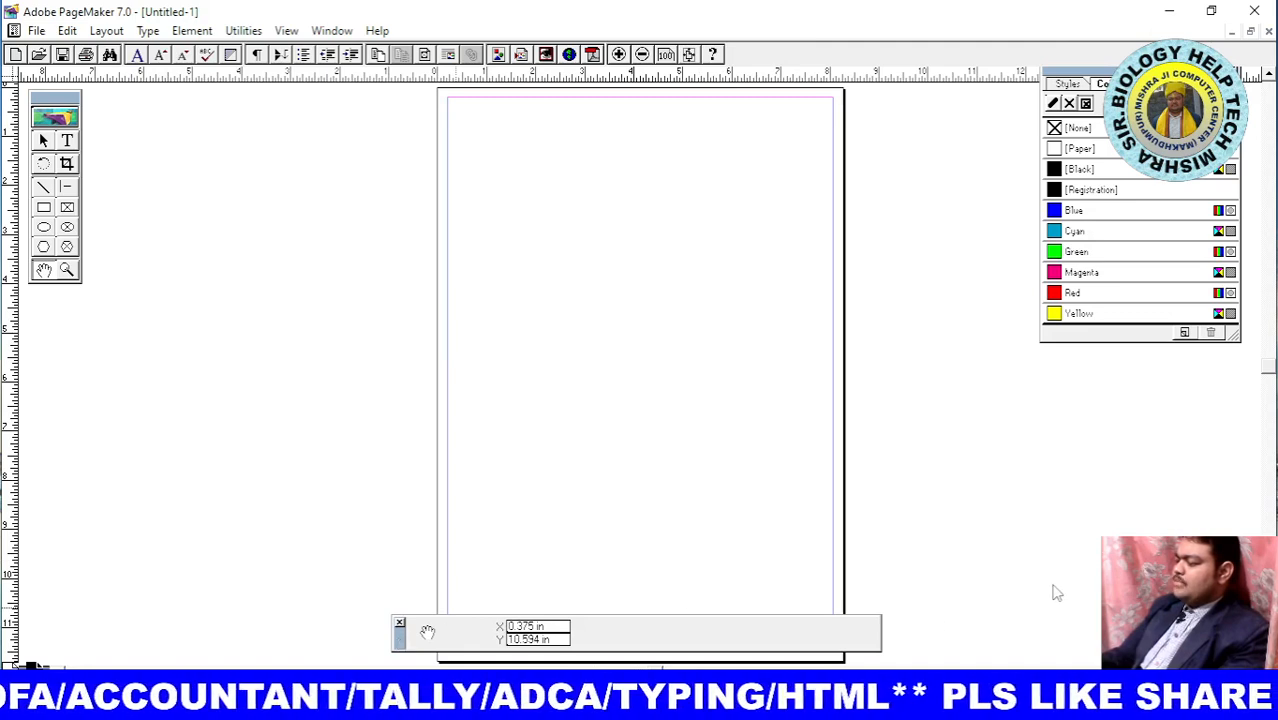
Move the Control palette off the page and set the ruler zero point at the page's upper-left corner
{"action": "left_click_drag", "start_coordinate": [987, 588], "coordinate": [987, 585]}
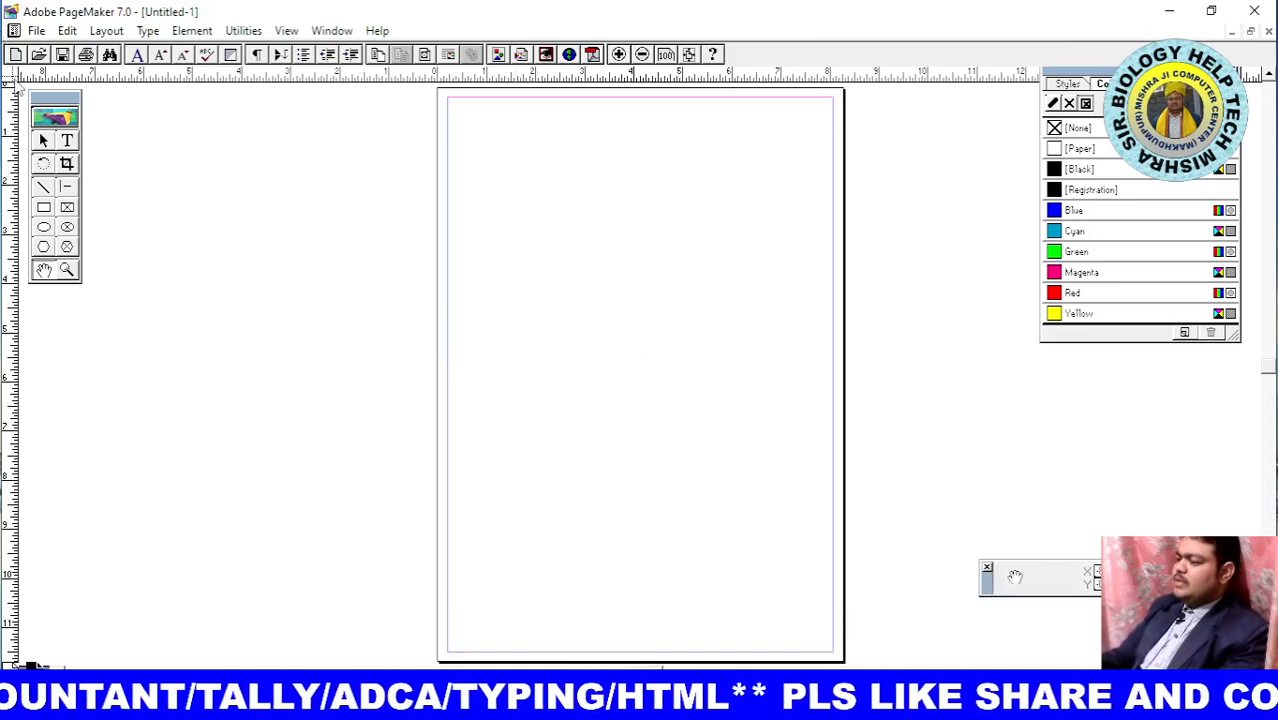
{"action": "left_click_drag", "start_coordinate": [10, 85], "coordinate": [437, 97]}
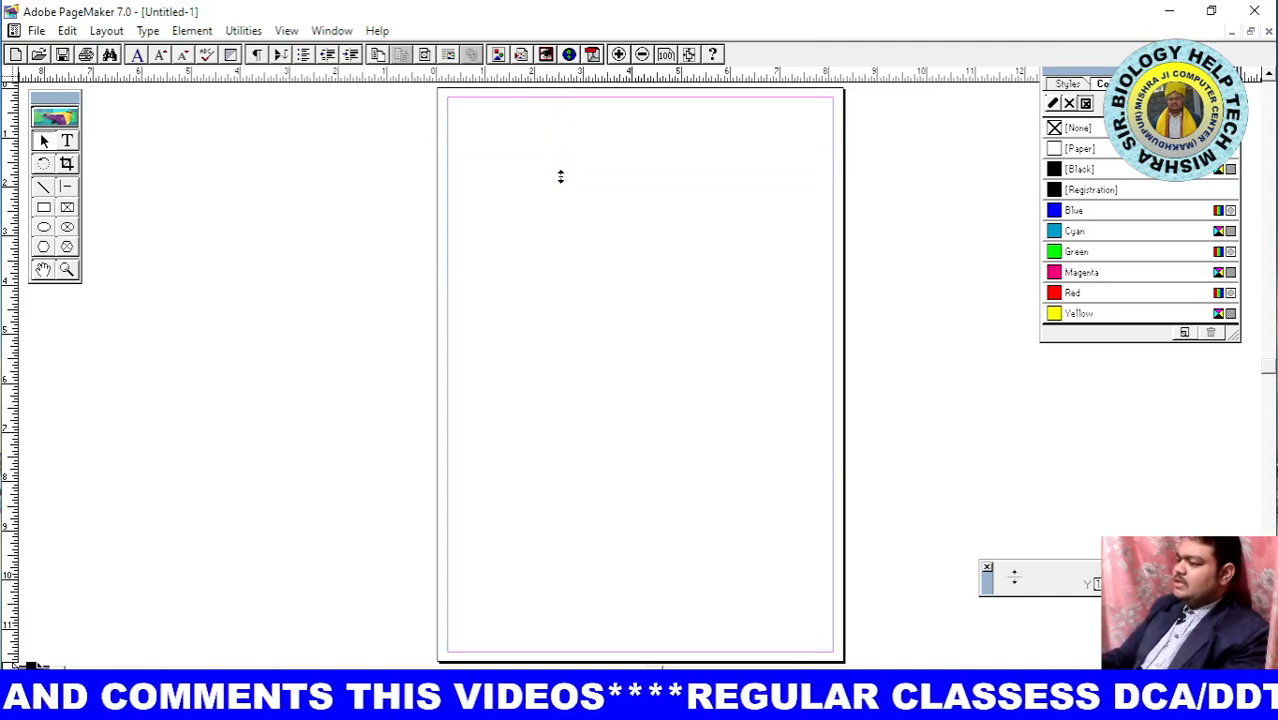
Place two horizontal and two vertical ruler guides just inside the four page margins to frame the layout area
{"action": "left_click_drag", "start_coordinate": [566, 192], "coordinate": [581, 215]}
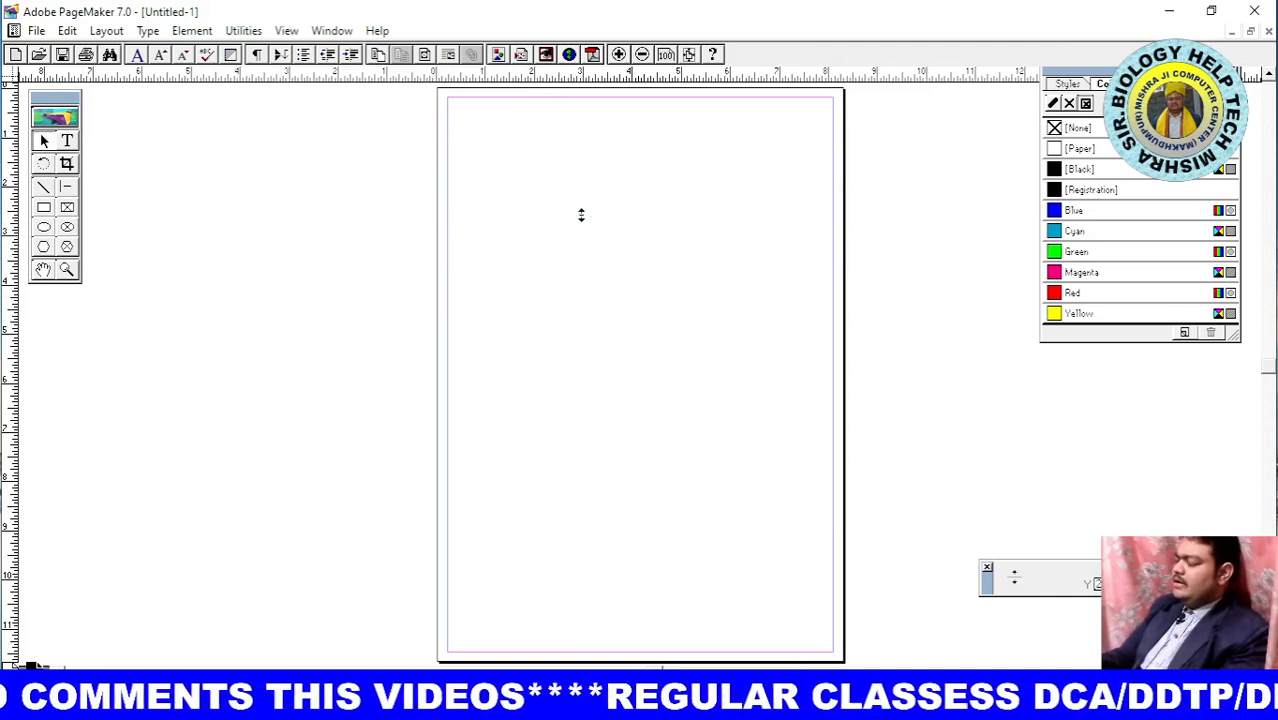
{"action": "left_click_drag", "start_coordinate": [580, 117], "coordinate": [580, 103]}
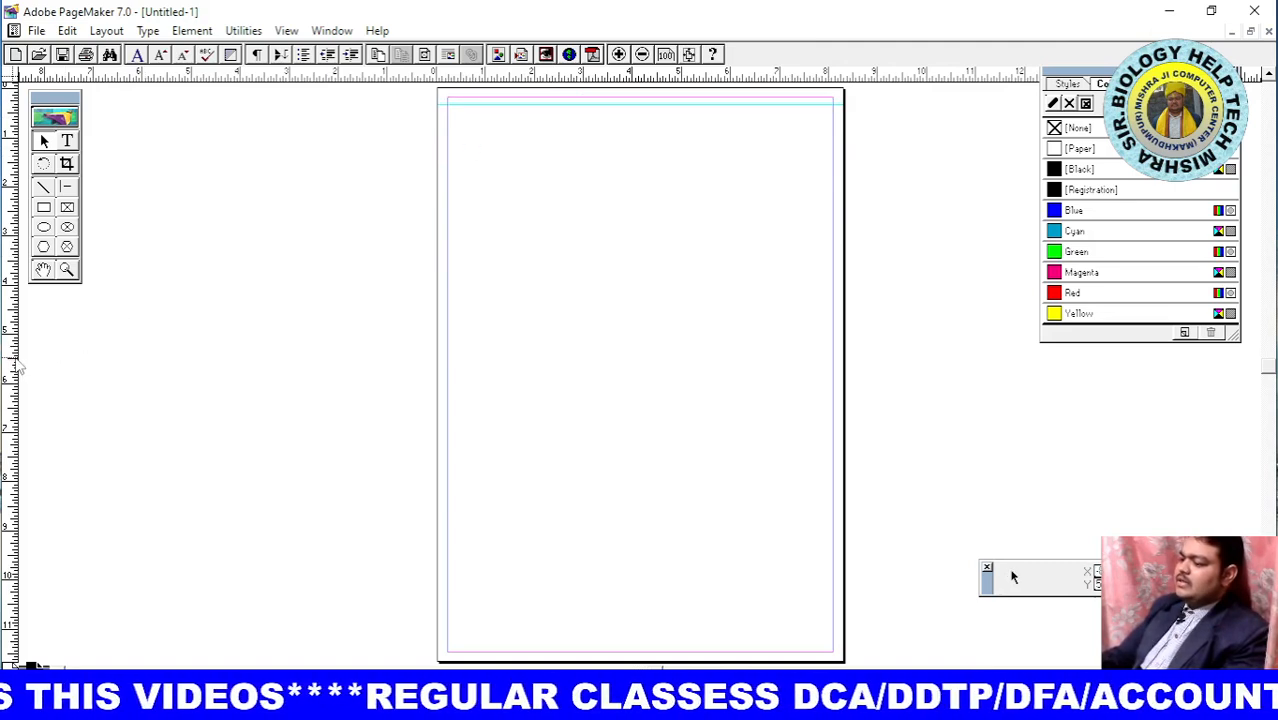
{"action": "left_click_drag", "start_coordinate": [117, 352], "coordinate": [455, 355]}
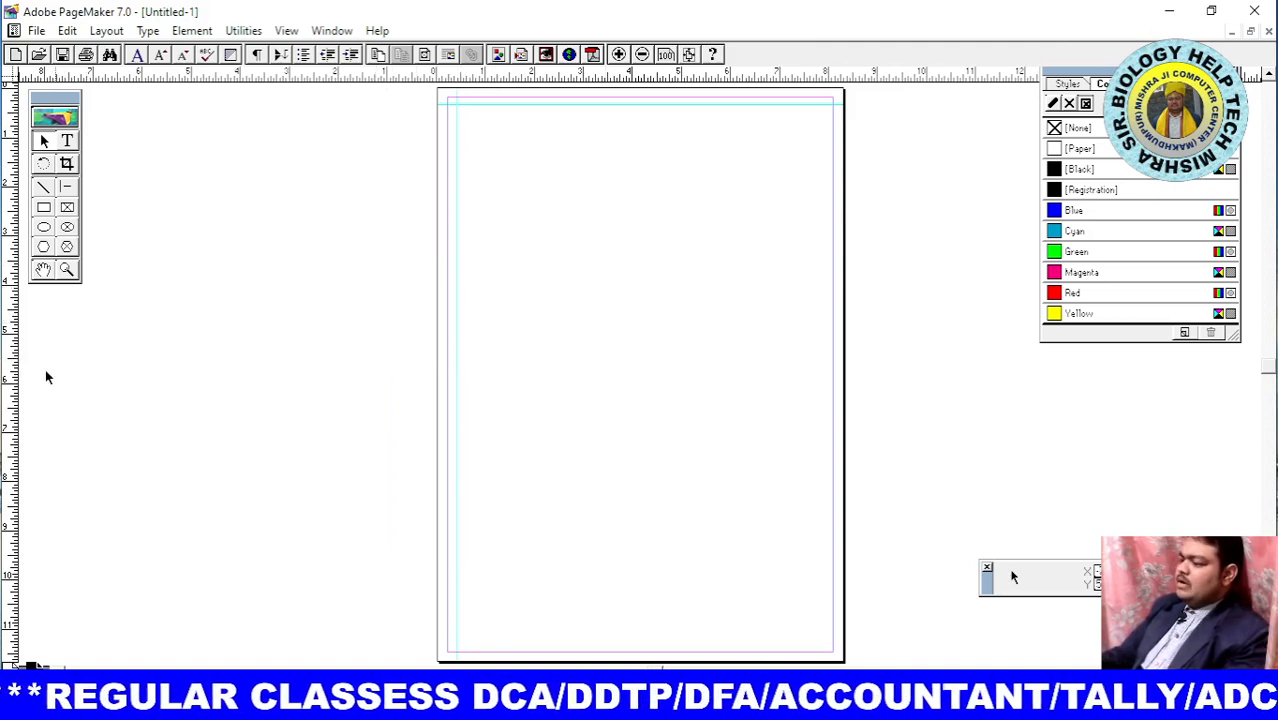
{"action": "left_click_drag", "start_coordinate": [12, 368], "coordinate": [826, 330]}
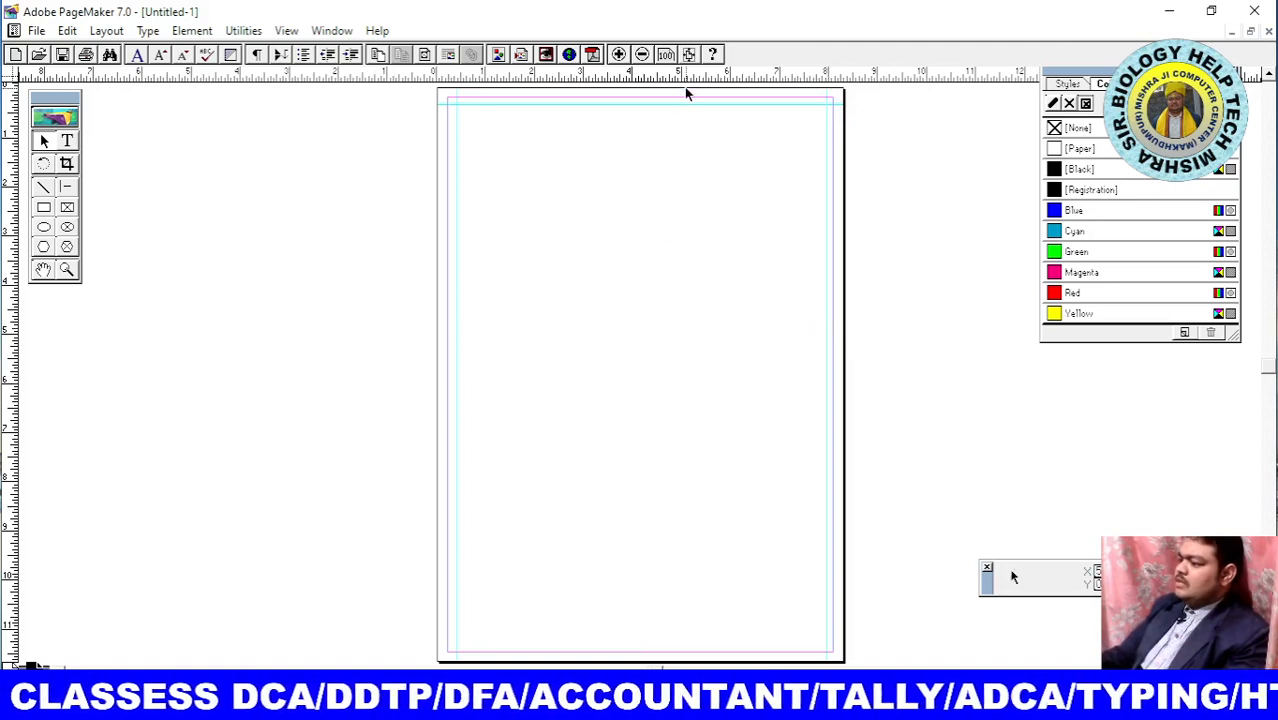
{"action": "left_click_drag", "start_coordinate": [685, 75], "coordinate": [702, 639]}
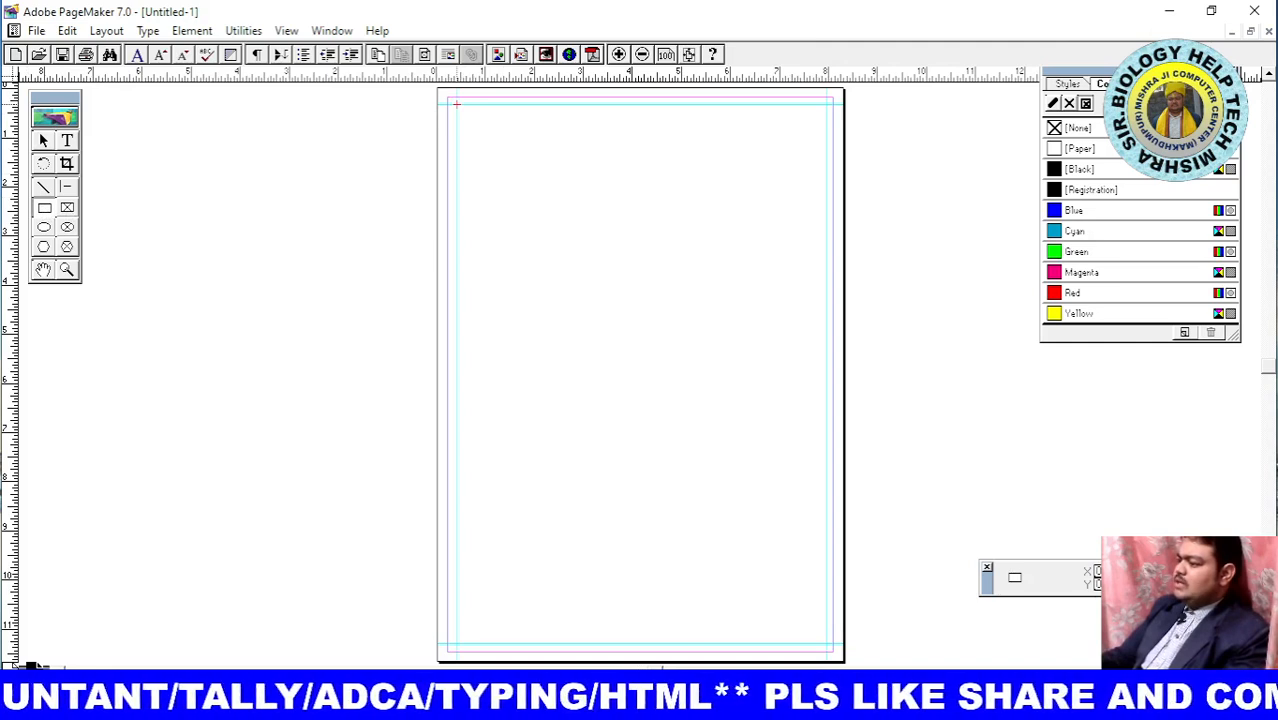
Draw a rectangle spanning the guides over the upper part of the page and a second, narrower one across its lower edge
{"action": "left_click_drag", "start_coordinate": [456, 103], "coordinate": [826, 422]}
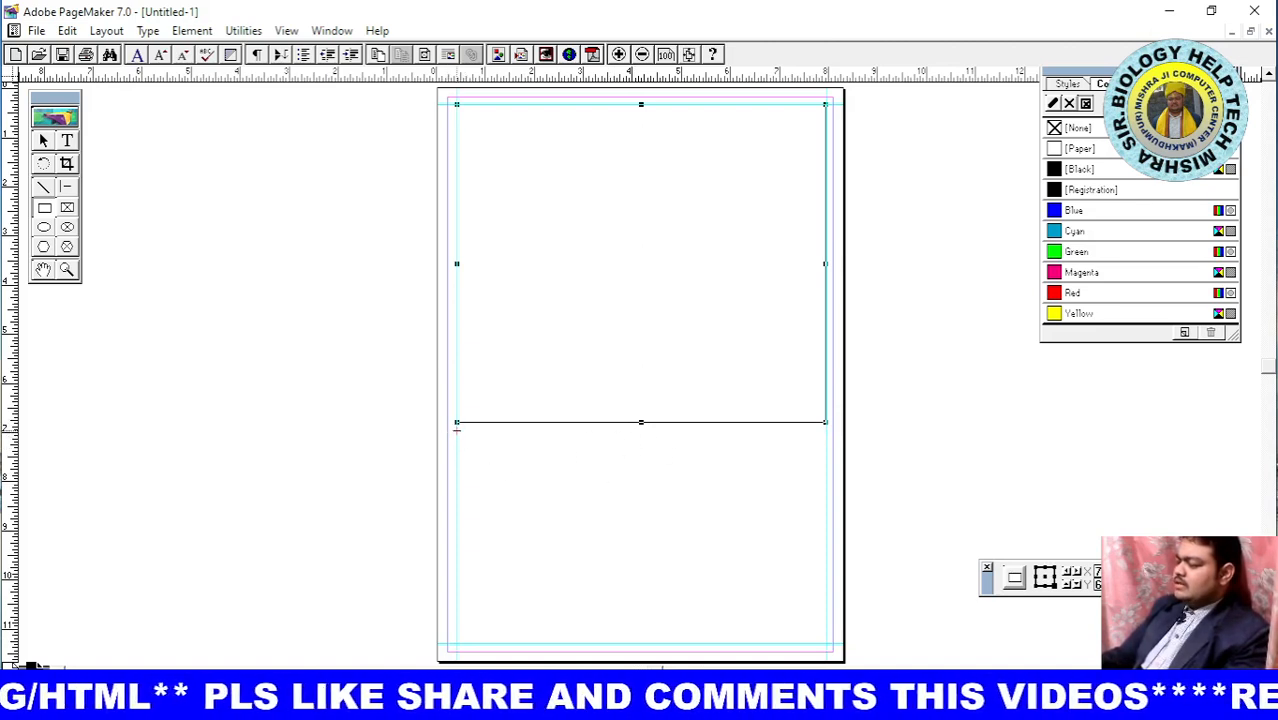
{"action": "left_click_drag", "start_coordinate": [456, 430], "coordinate": [791, 557]}
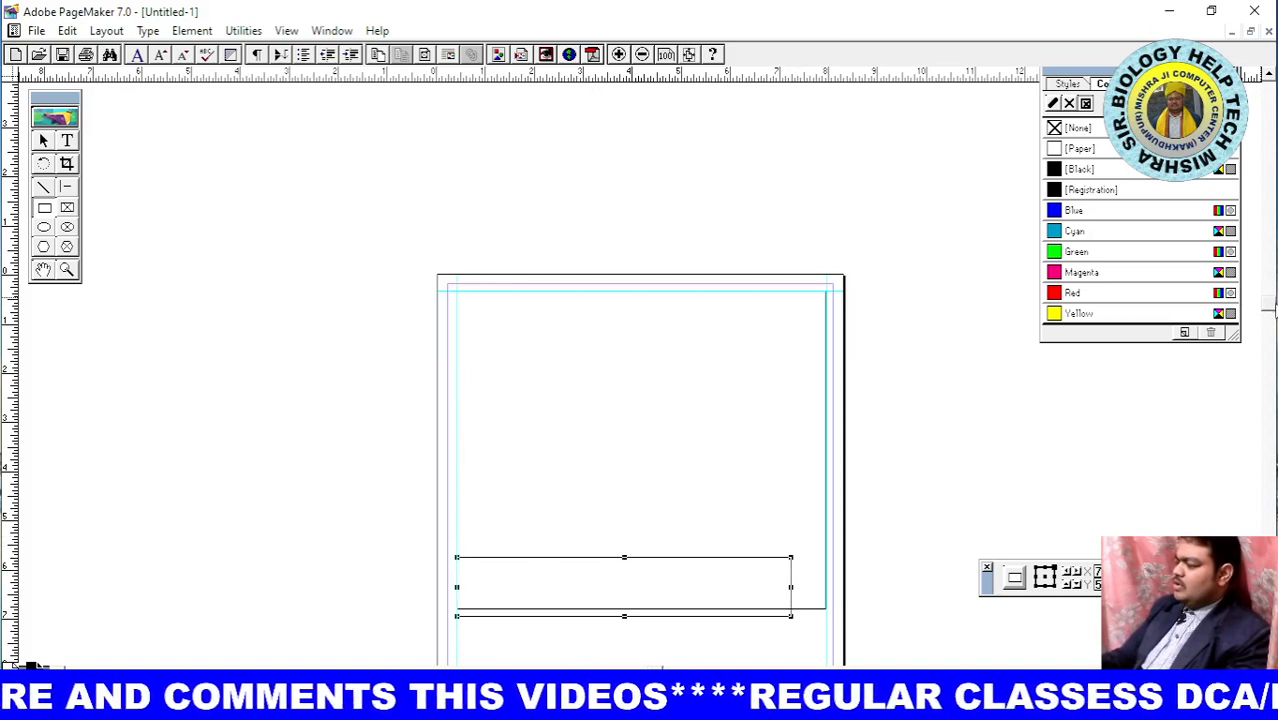
{"action": "scroll", "coordinate": [1268, 318], "scroll_direction": "down", "scroll_amount": 1}
{"action": "scroll", "coordinate": [1268, 332], "scroll_direction": "down", "scroll_amount": 2}
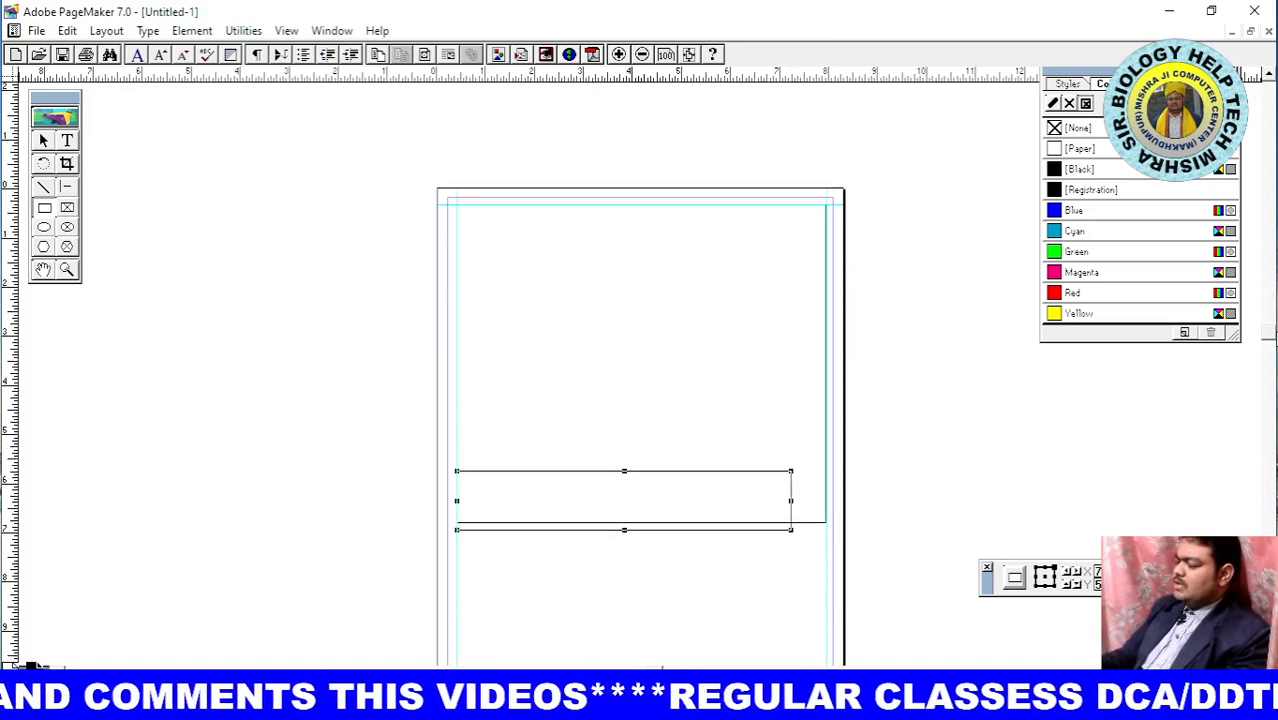
{"action": "right_click", "coordinate": [233, 293]}
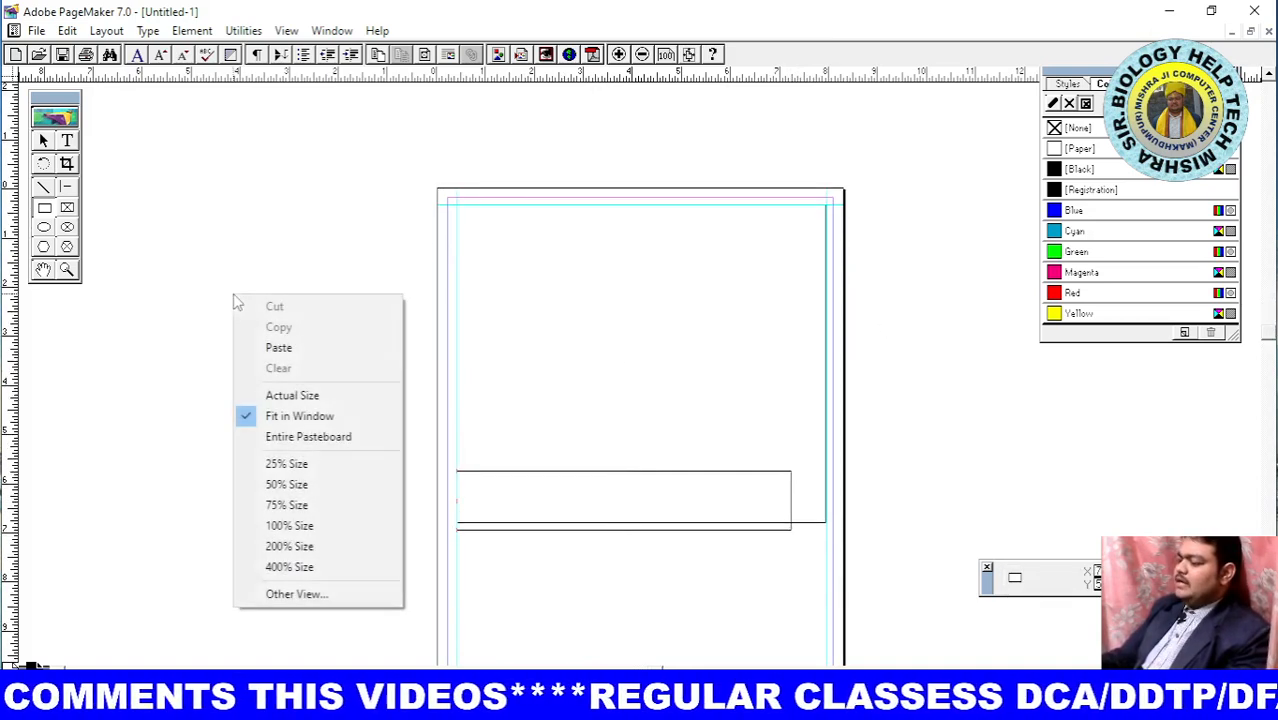
{"action": "left_click", "coordinate": [301, 417]}
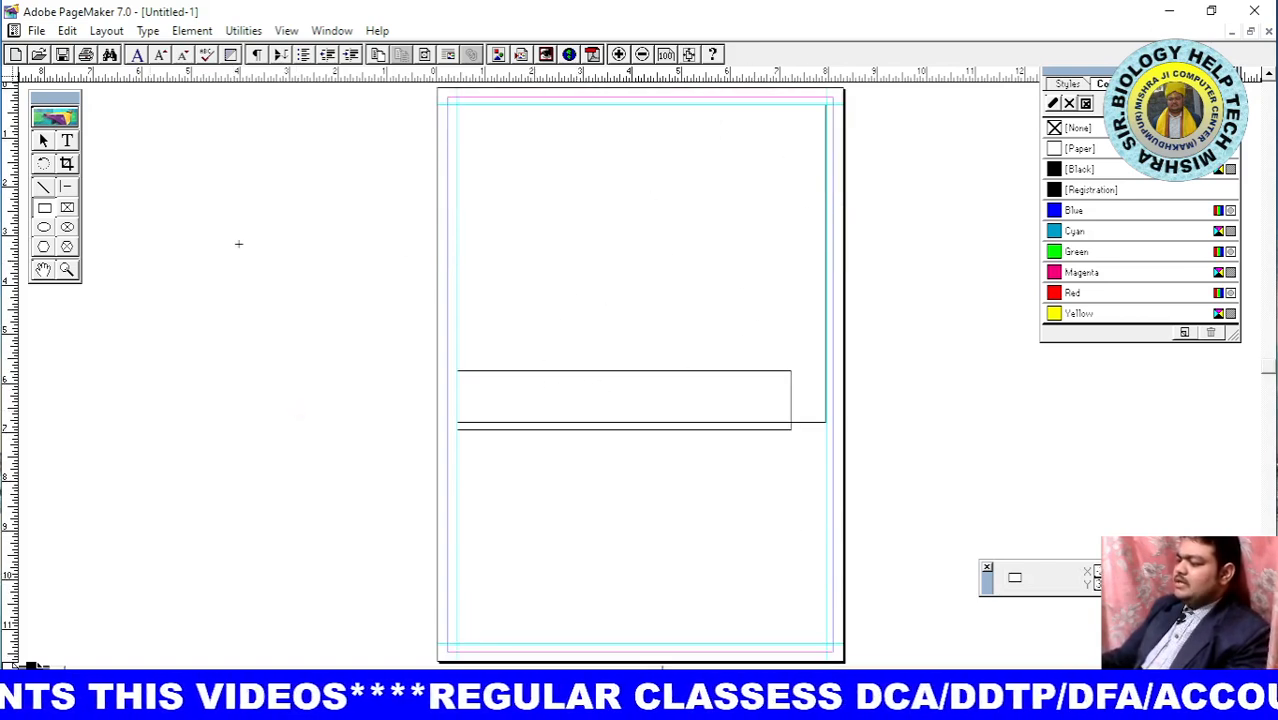
Move the second rectangle to just below the upper one and enlarge it in width and height
{"action": "left_click", "coordinate": [42, 142]}
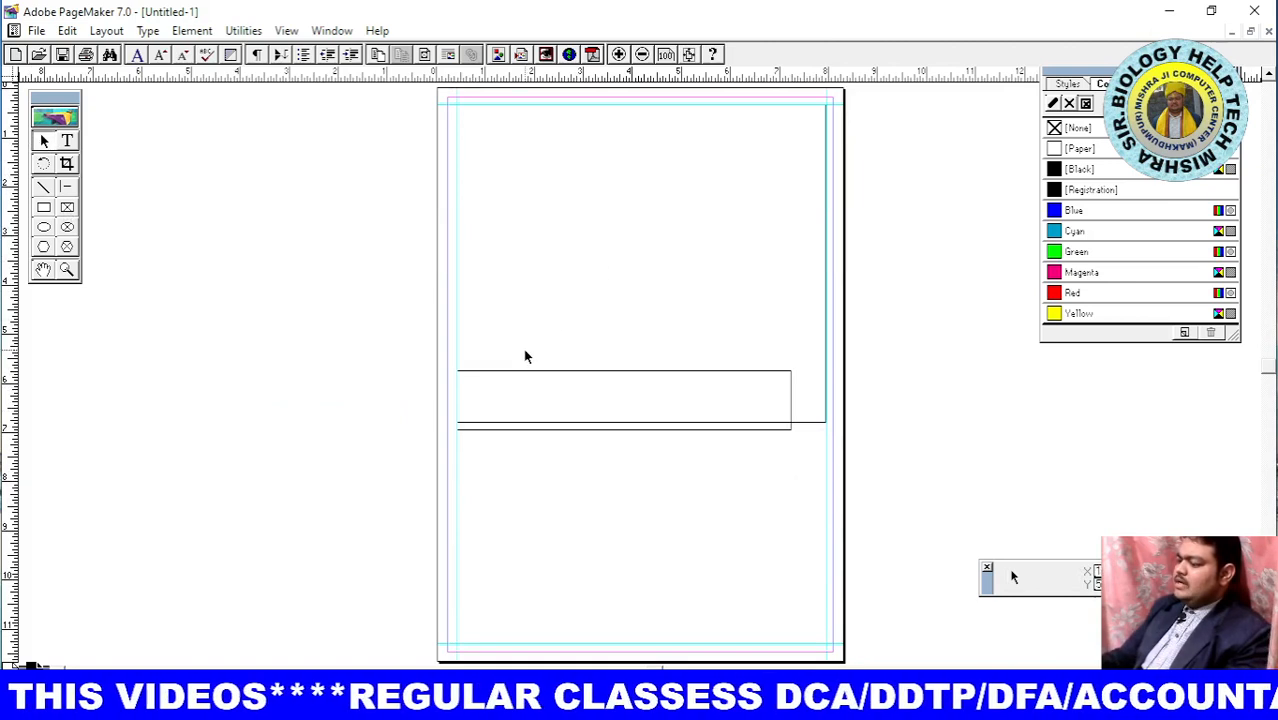
{"action": "left_click", "coordinate": [573, 375]}
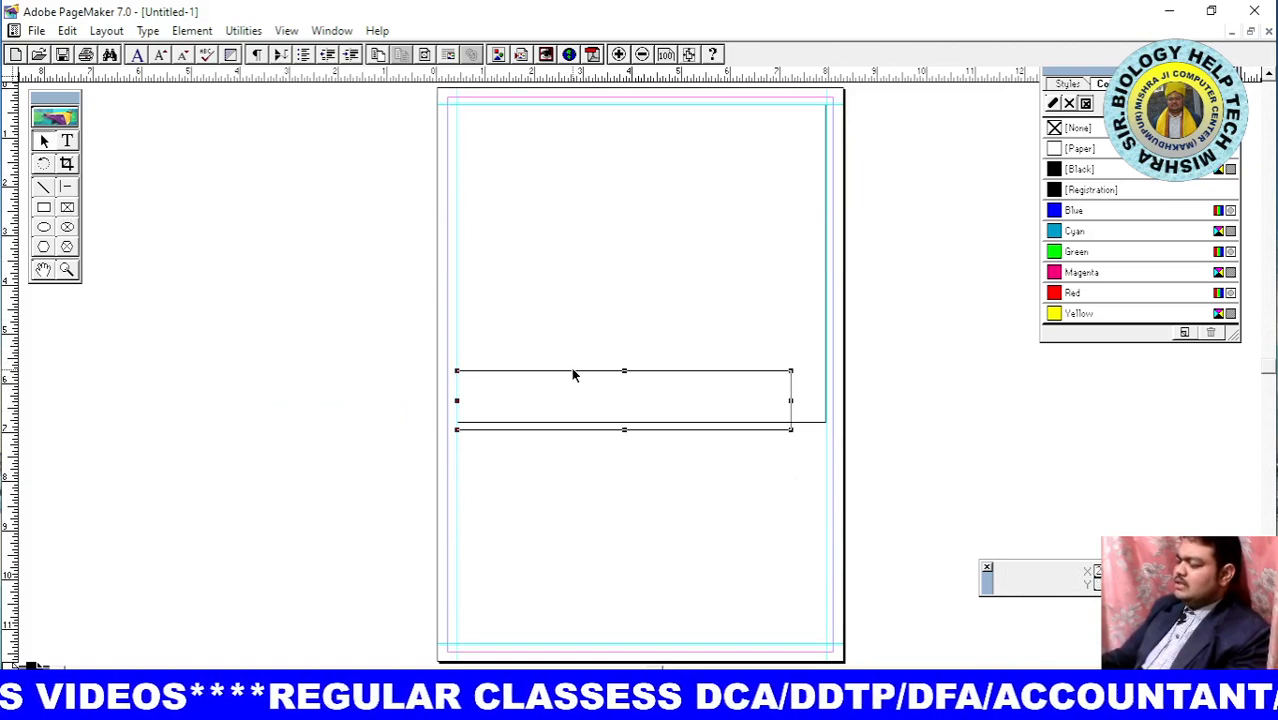
{"action": "left_click_drag", "start_coordinate": [573, 375], "coordinate": [576, 440]}
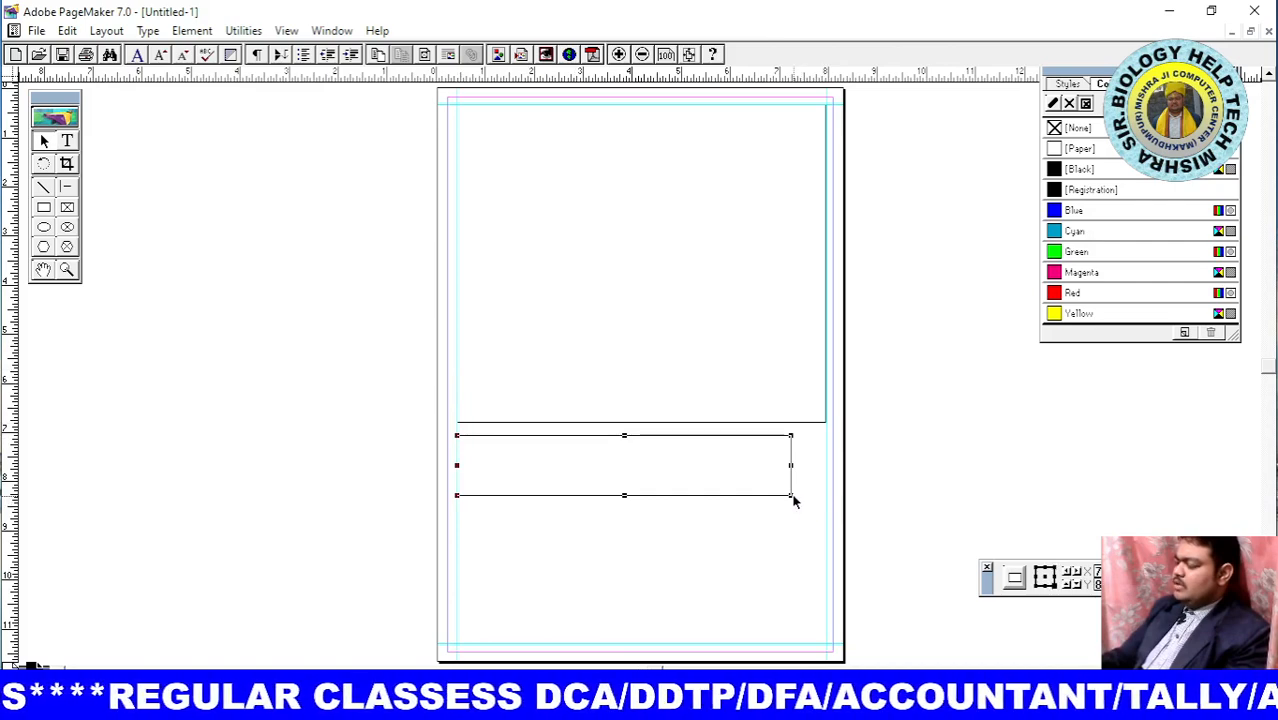
{"action": "left_click_drag", "start_coordinate": [790, 495], "coordinate": [814, 344]}
Fit the second rectangle just beneath the upper one, with its right and bottom edges aligned to the ruler guides
{"action": "right_click", "coordinate": [408, 244]}
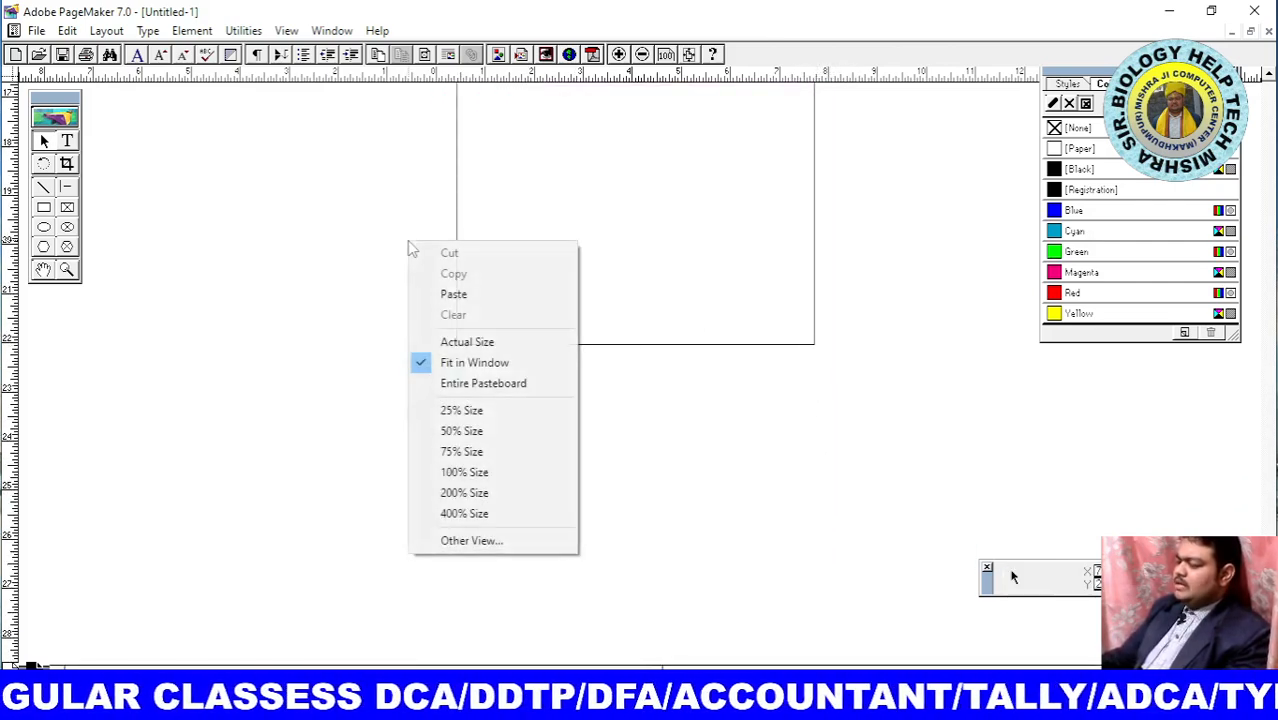
{"action": "left_click", "coordinate": [474, 366]}
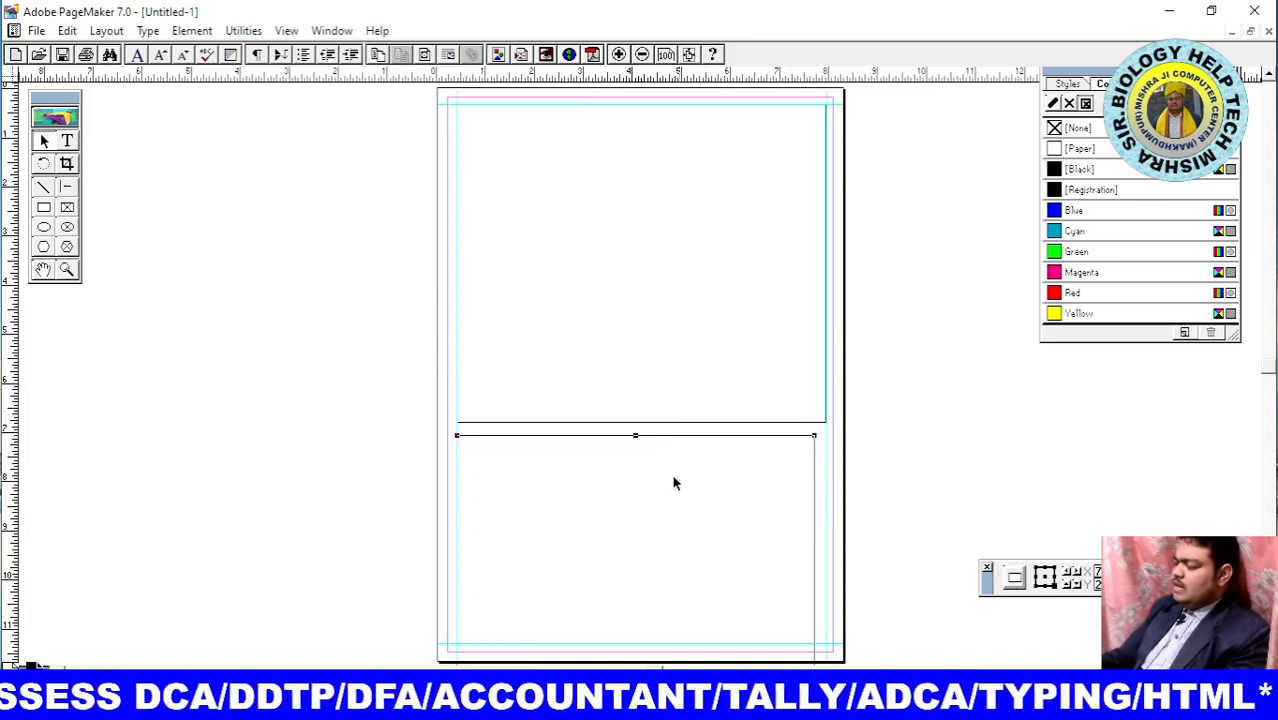
{"action": "left_click_drag", "start_coordinate": [636, 440], "coordinate": [640, 489]}
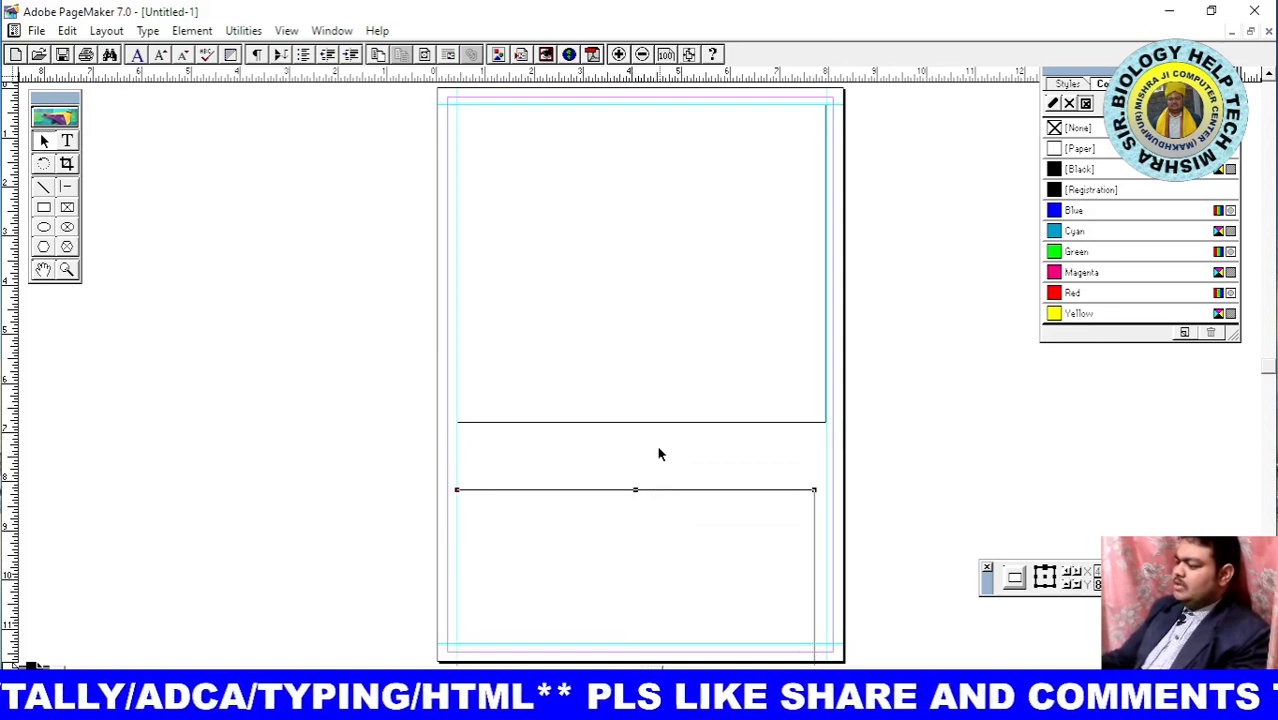
{"action": "left_click_drag", "start_coordinate": [656, 489], "coordinate": [645, 434]}
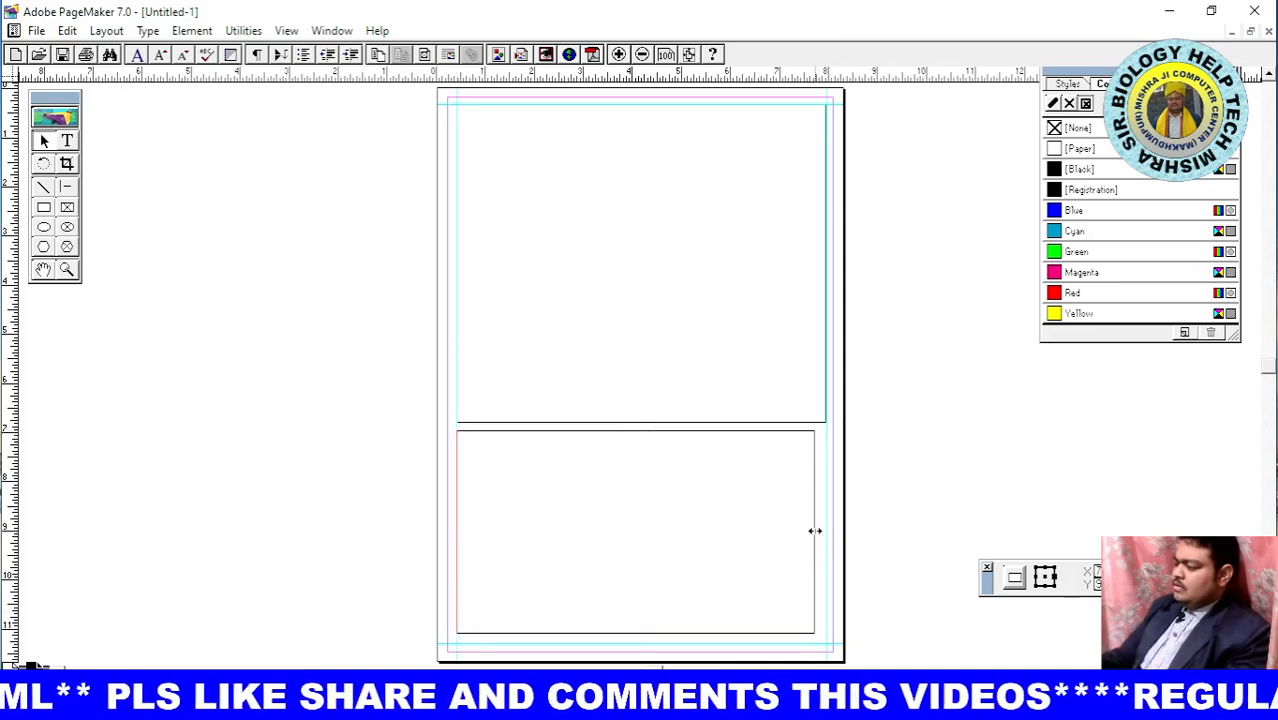
{"action": "left_click_drag", "start_coordinate": [815, 535], "coordinate": [826, 535]}
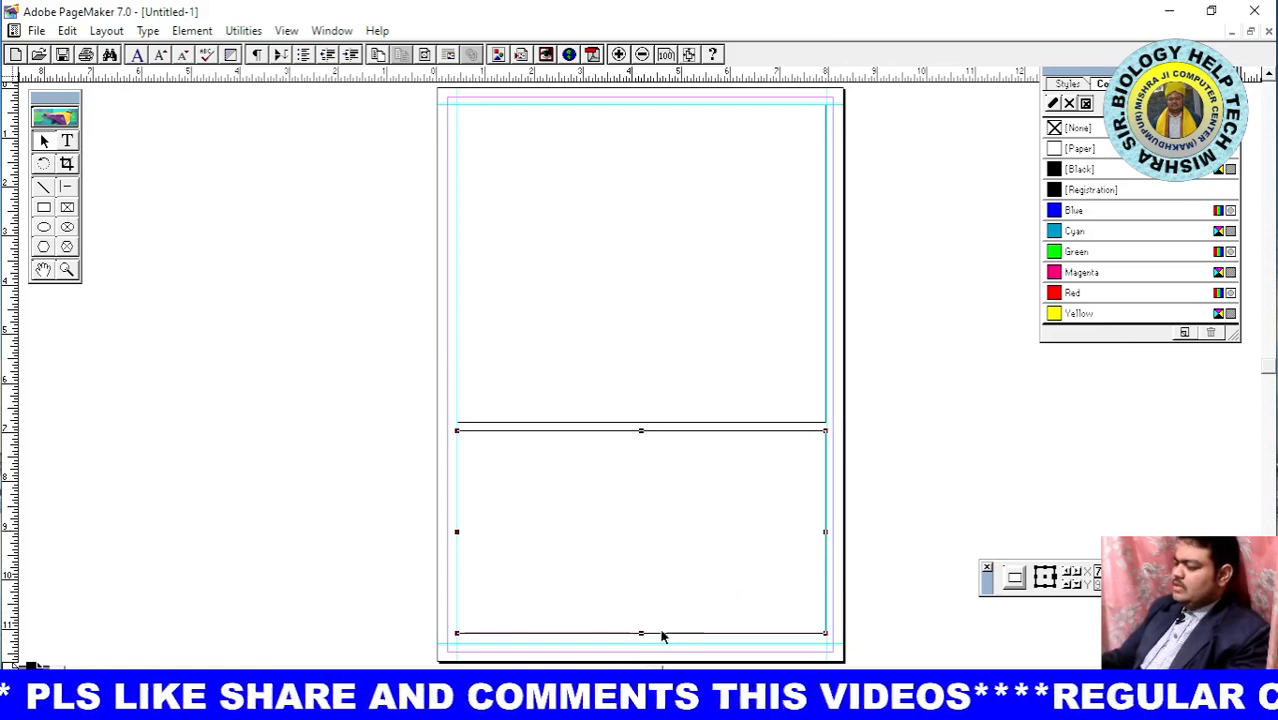
{"action": "left_click_drag", "start_coordinate": [640, 633], "coordinate": [640, 642]}
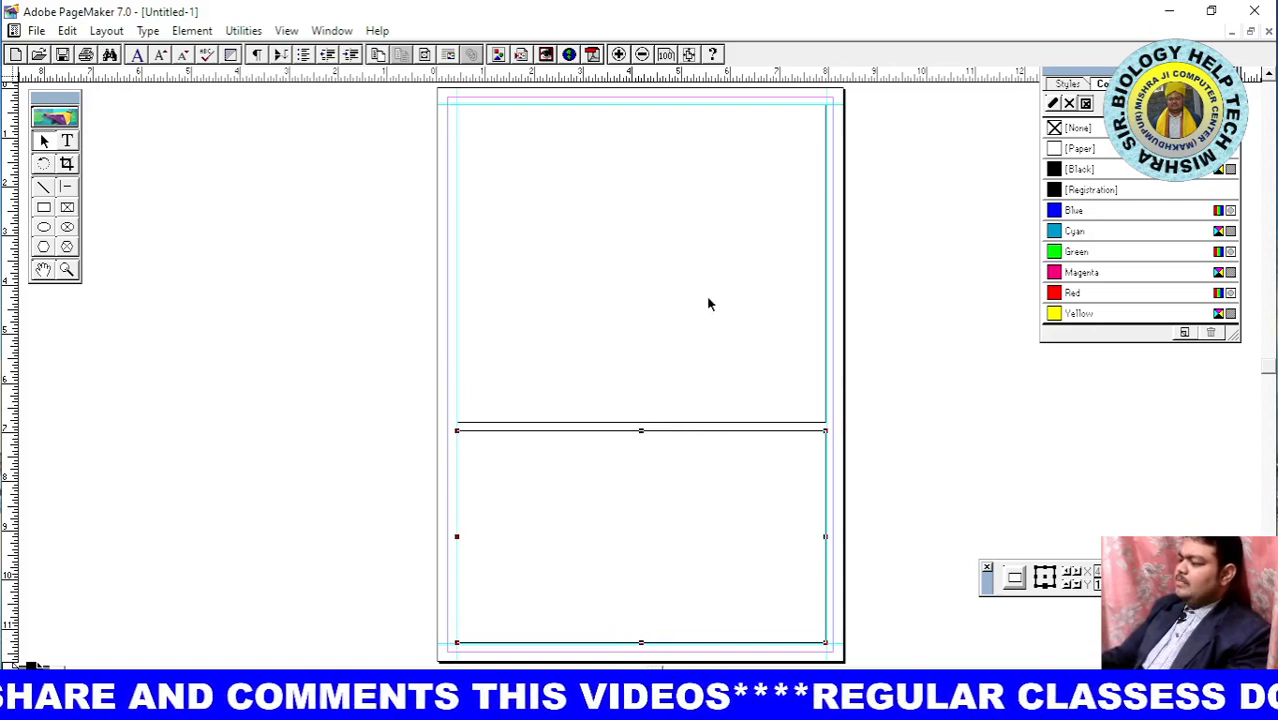
Lock the position of both rectangles and test that they cannot be moved
{"action": "left_click", "coordinate": [377, 300]}
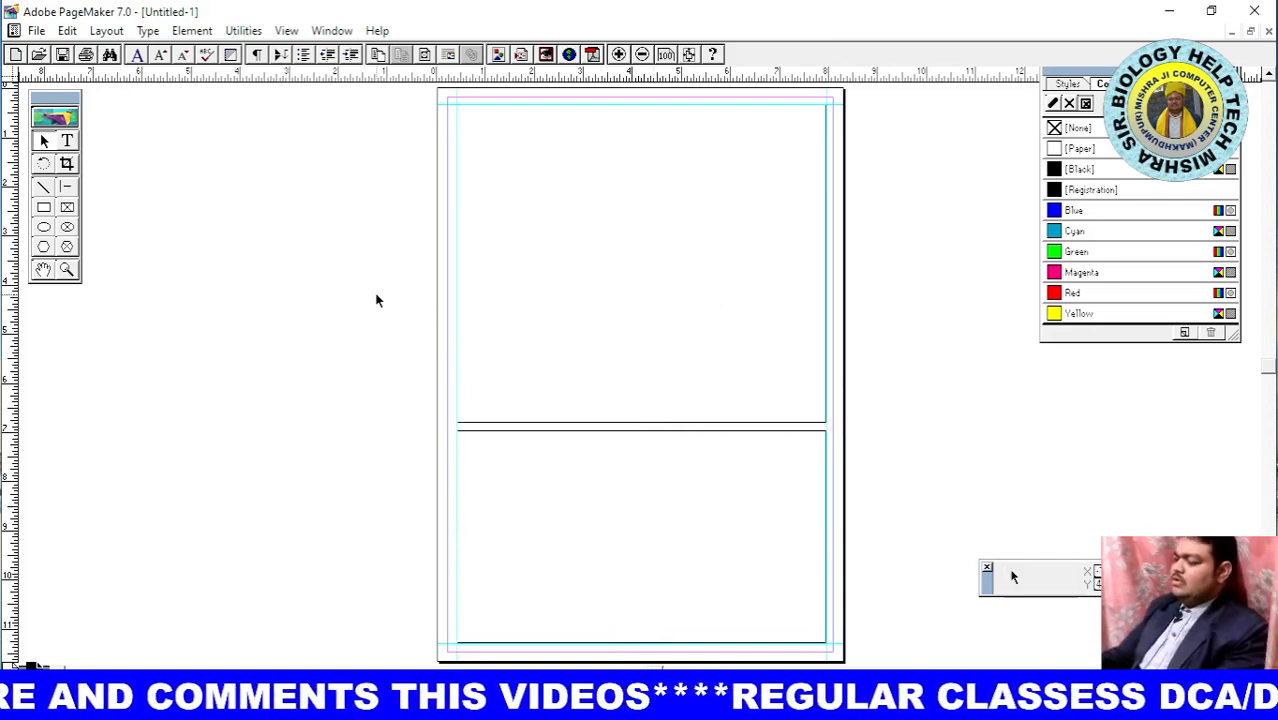
{"action": "key", "text": "ctrl+a"}
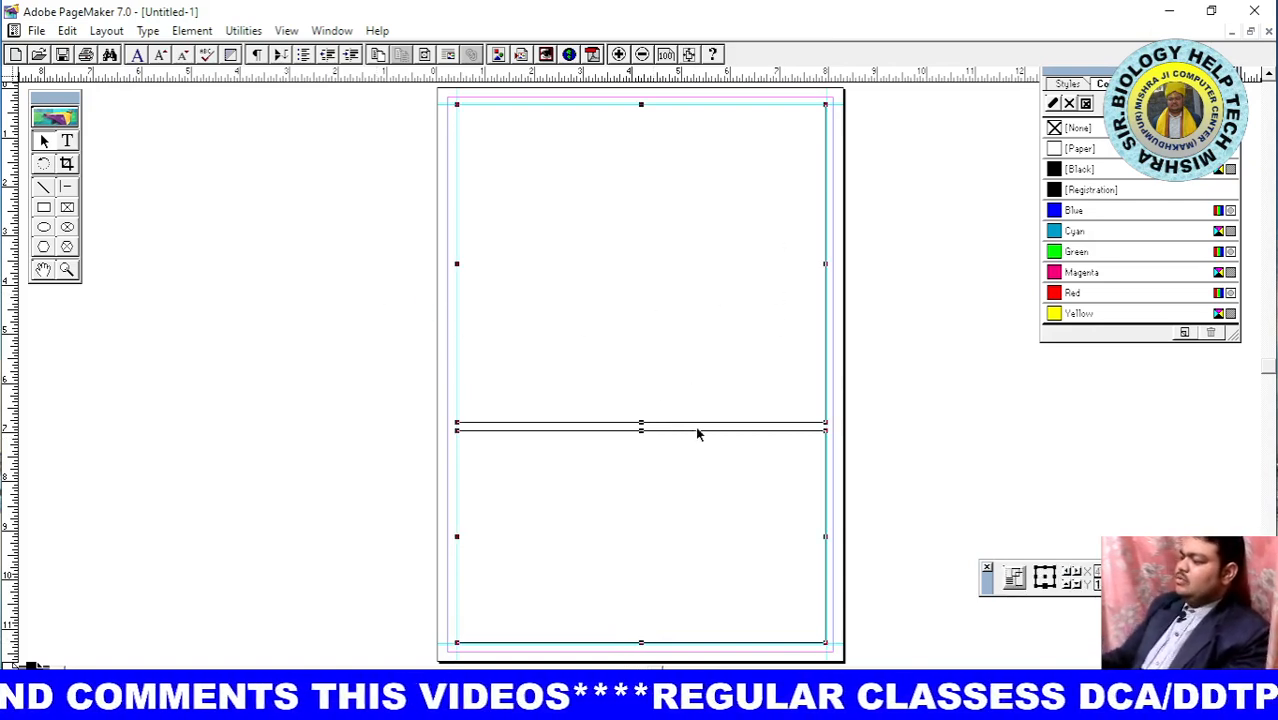
{"action": "left_click", "coordinate": [191, 30]}
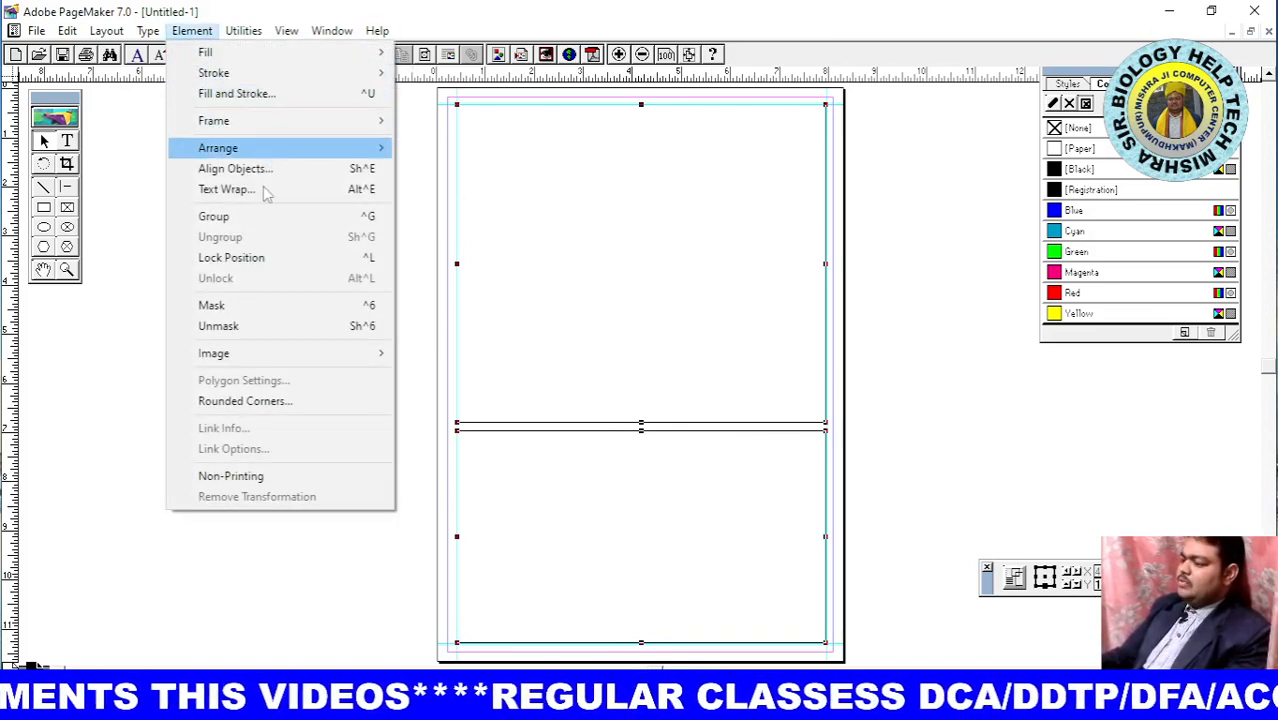
{"action": "left_click", "coordinate": [282, 261]}
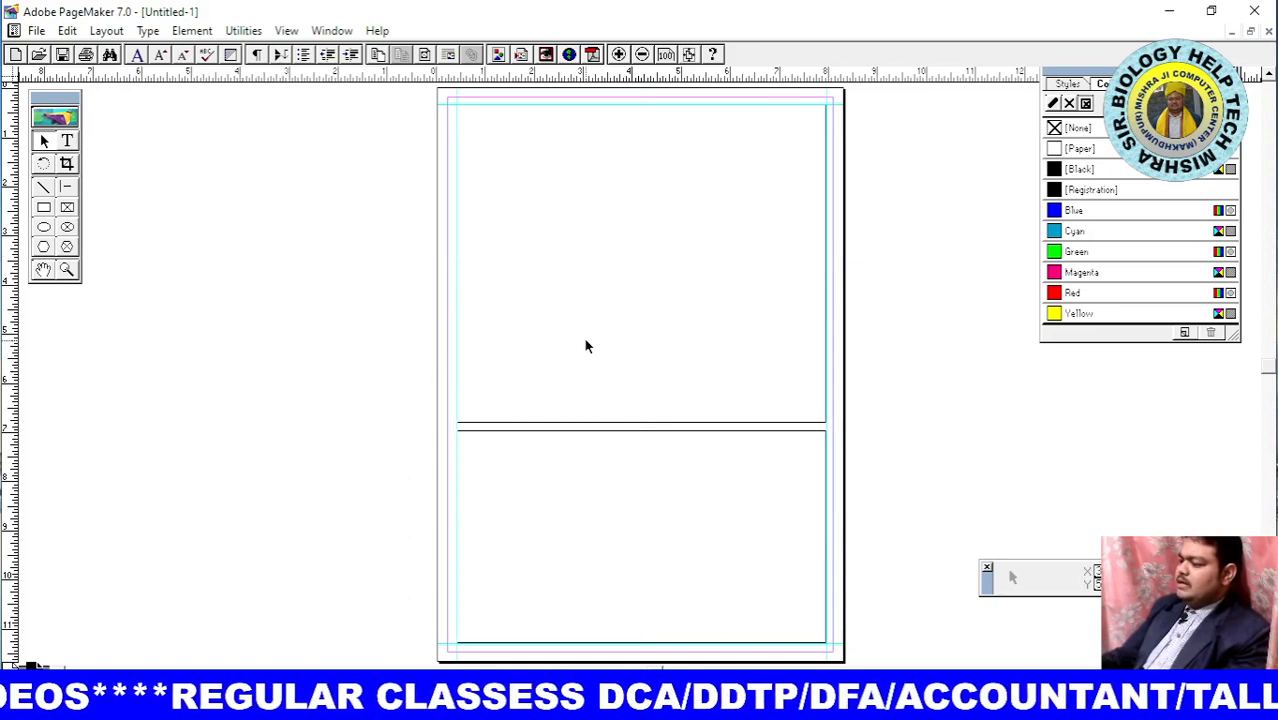
{"action": "left_click_drag", "start_coordinate": [586, 341], "coordinate": [1071, 380]}
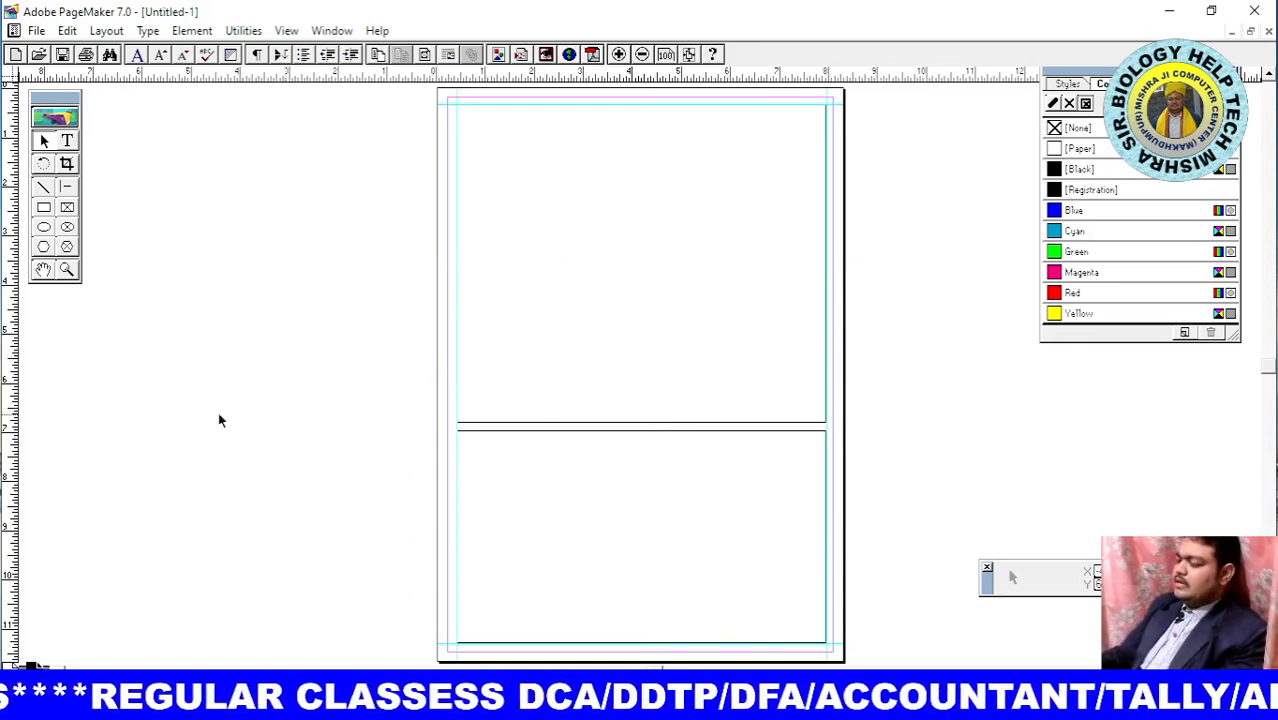
Apply the 4pt square-dotted stroke to both rectangles
{"action": "left_click", "coordinate": [602, 428]}
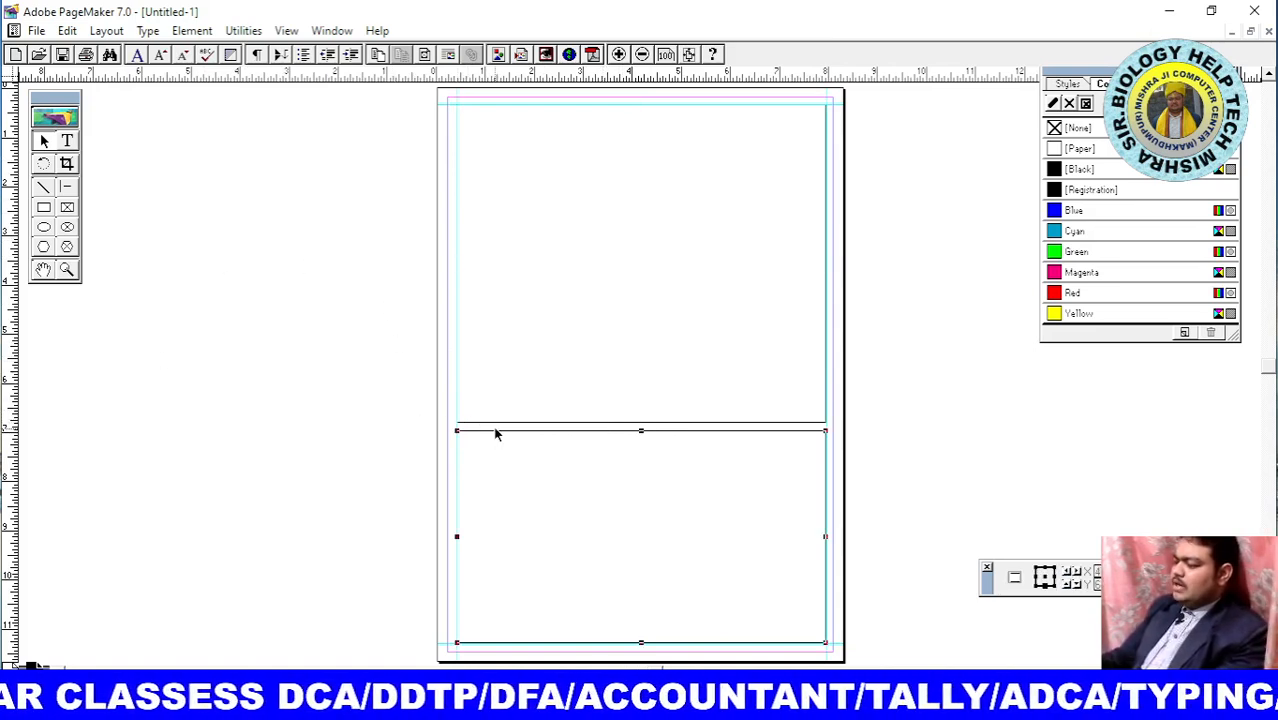
{"action": "key", "text": "ctrl+a"}
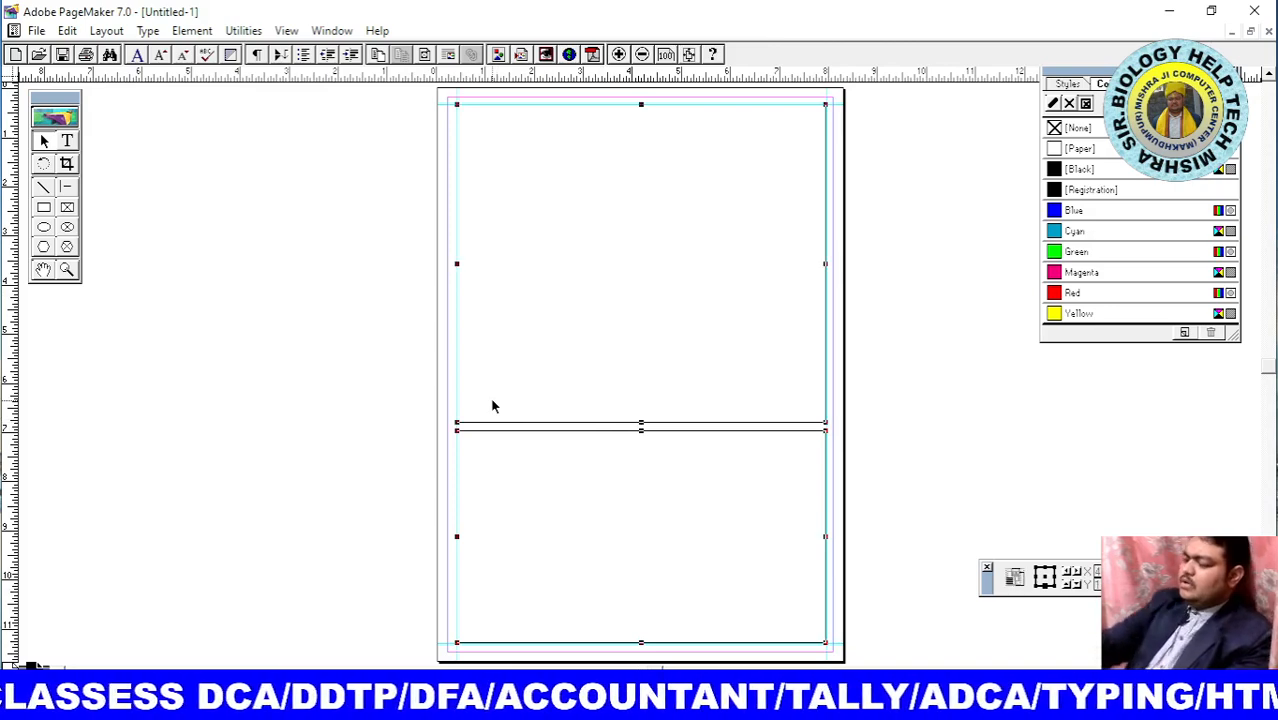
{"action": "left_click", "coordinate": [191, 30]}
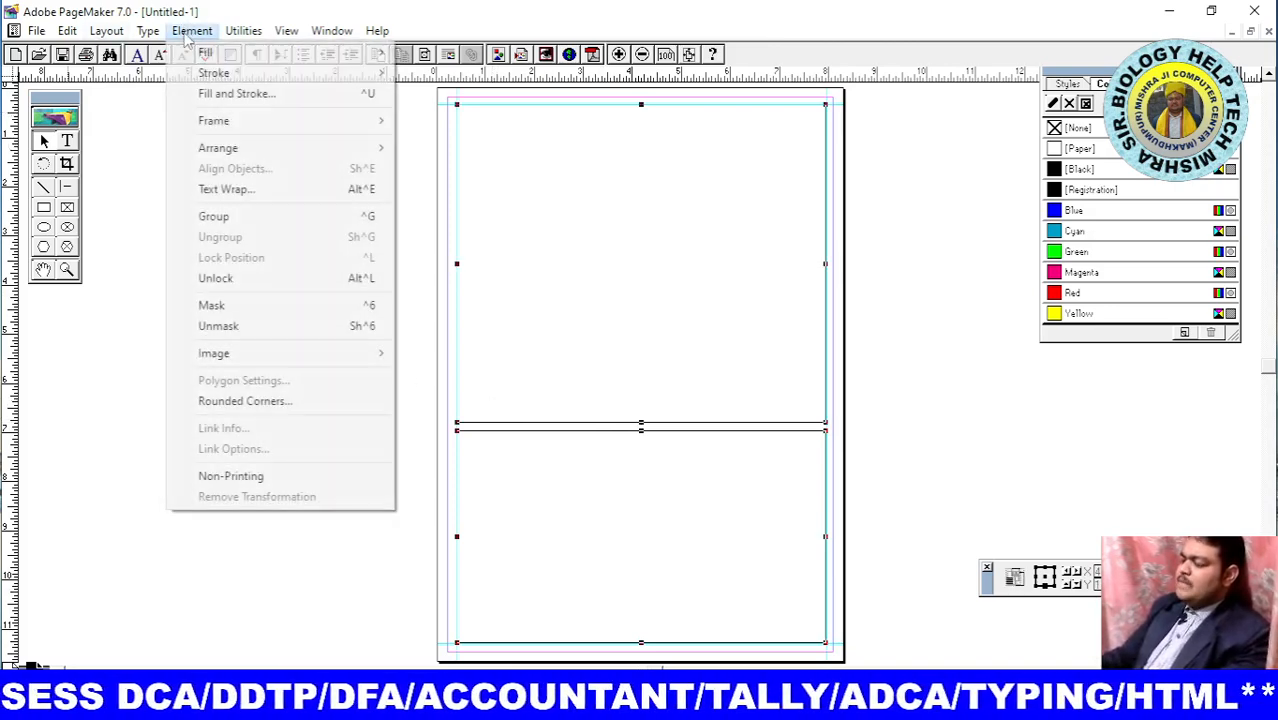
{"action": "mouse_move", "coordinate": [228, 76]}
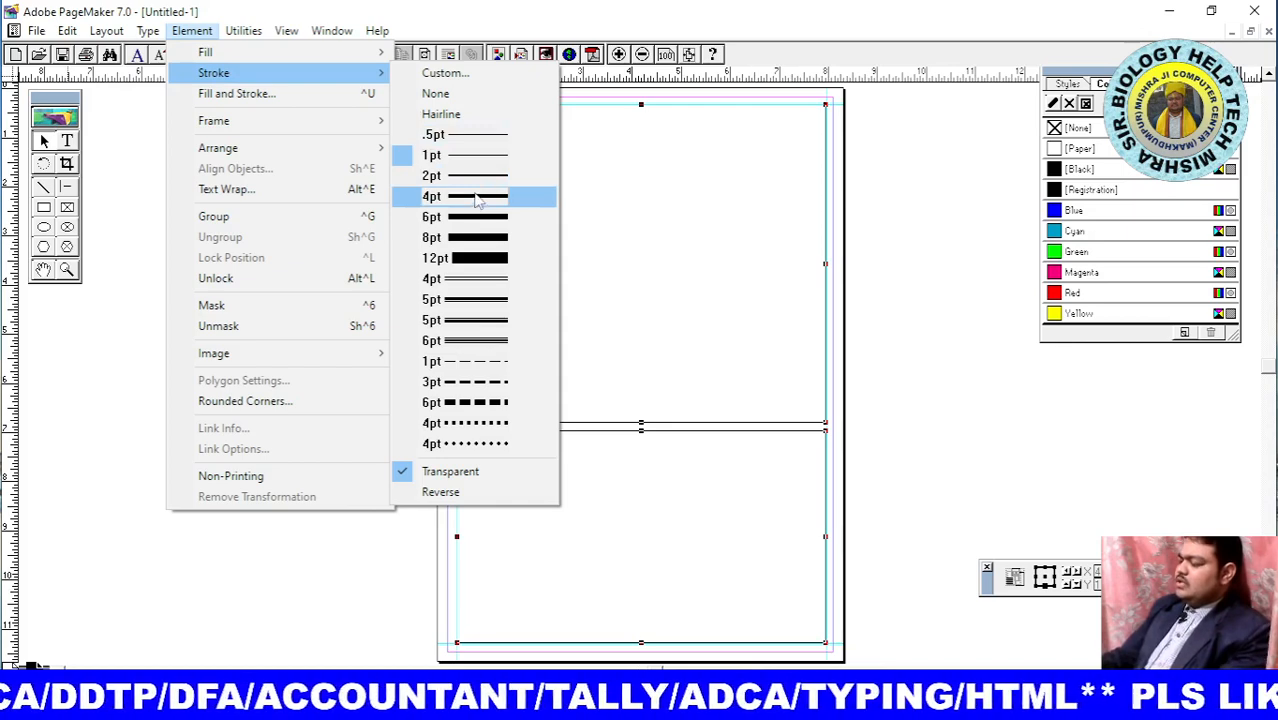
{"action": "left_click", "coordinate": [473, 424]}
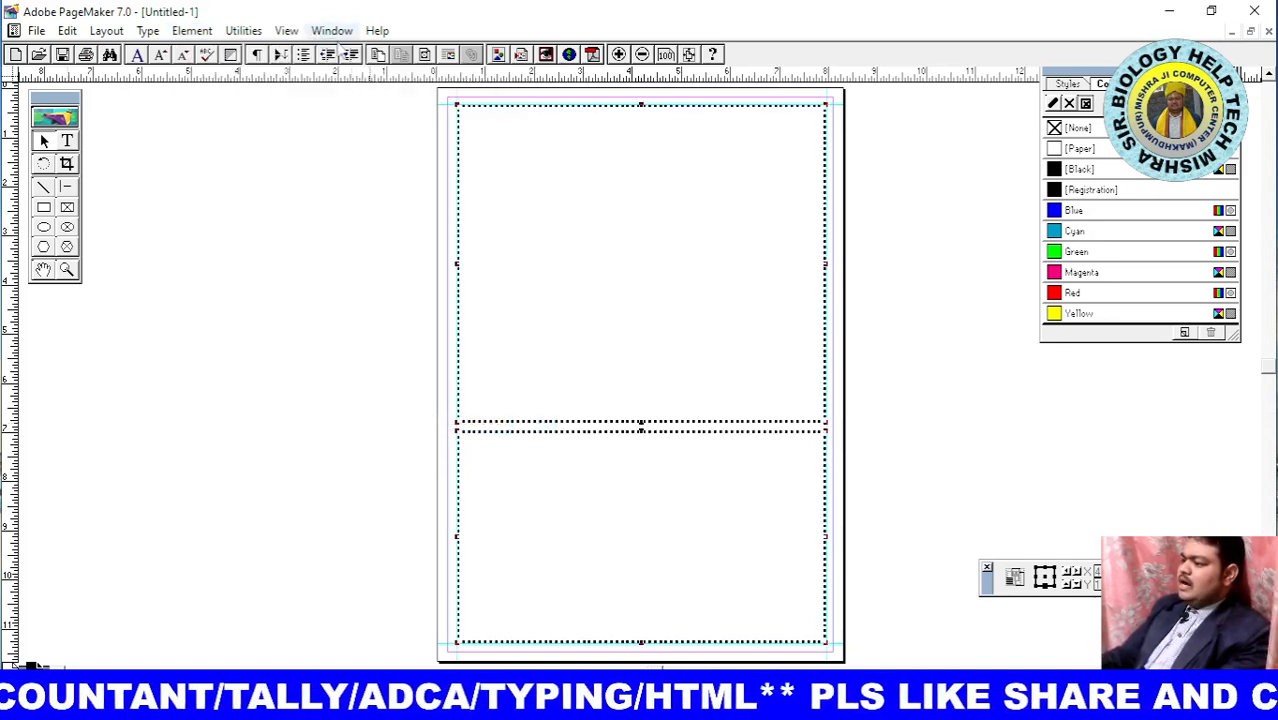
Turn off the Transparent stroke option for both rectangles and turn on Reverse
{"action": "left_click", "coordinate": [192, 30]}
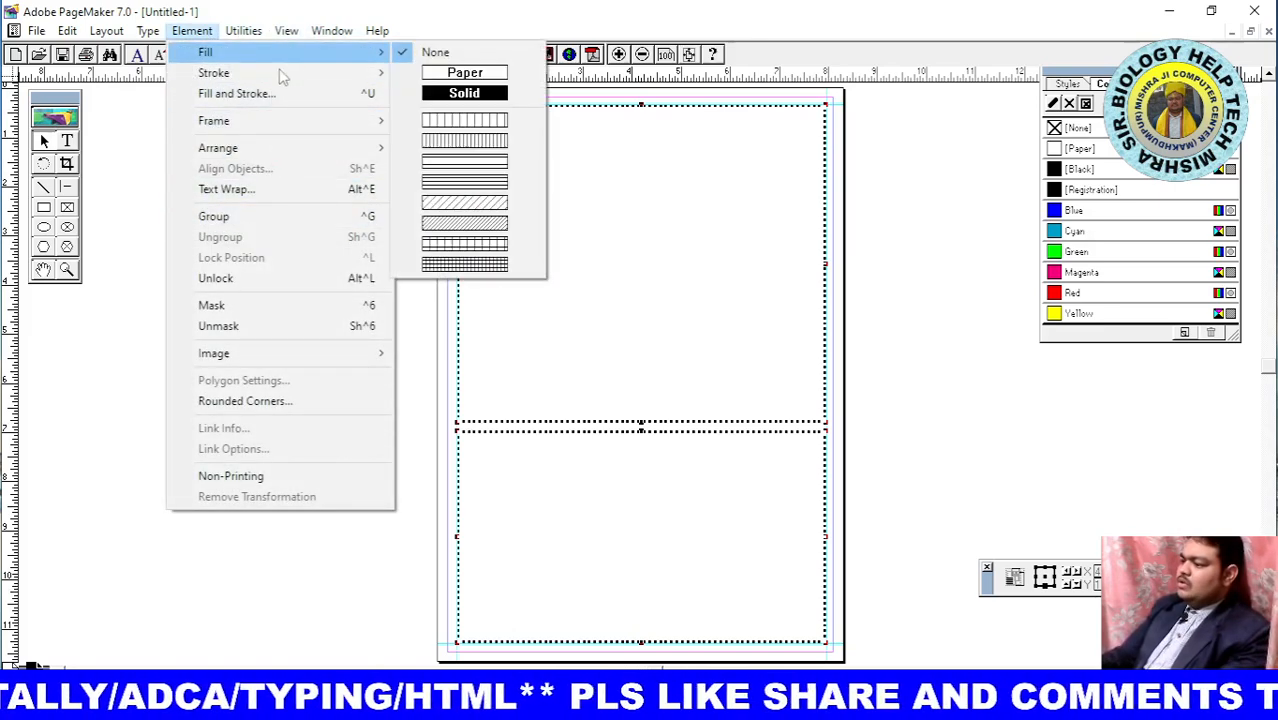
{"action": "mouse_move", "coordinate": [280, 78]}
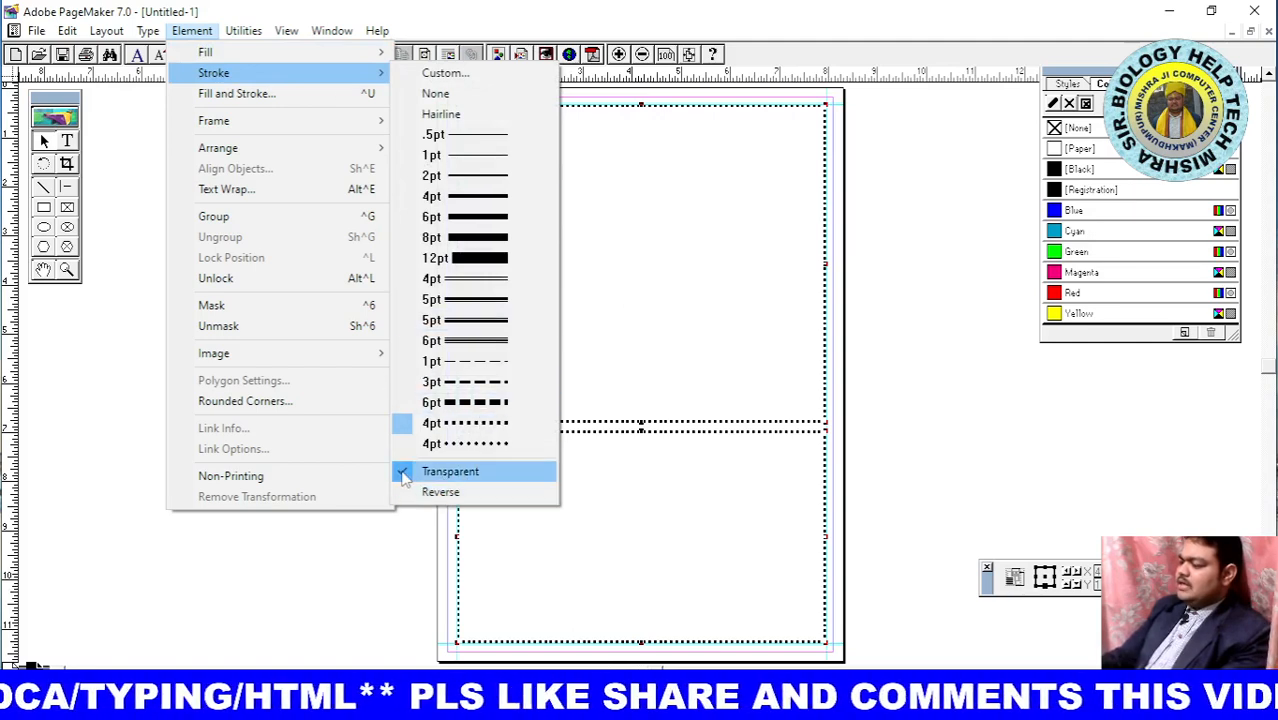
{"action": "left_click", "coordinate": [404, 472]}
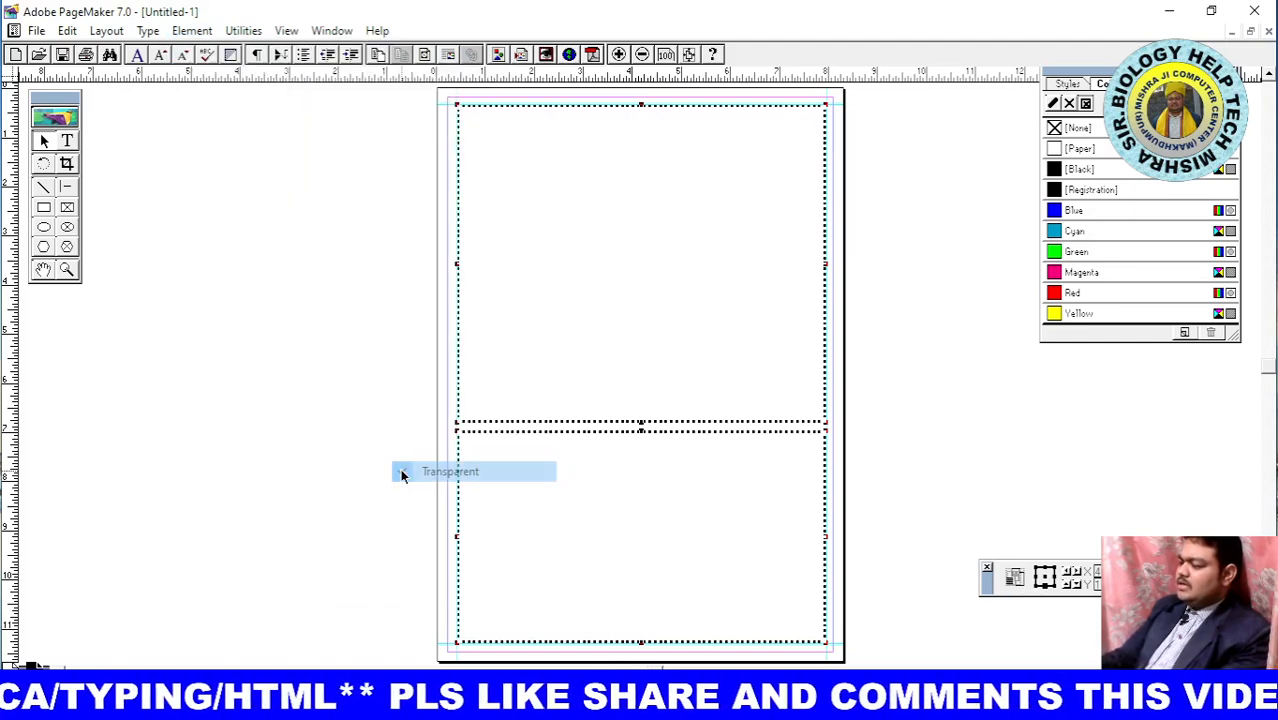
{"action": "left_click", "coordinate": [200, 31]}
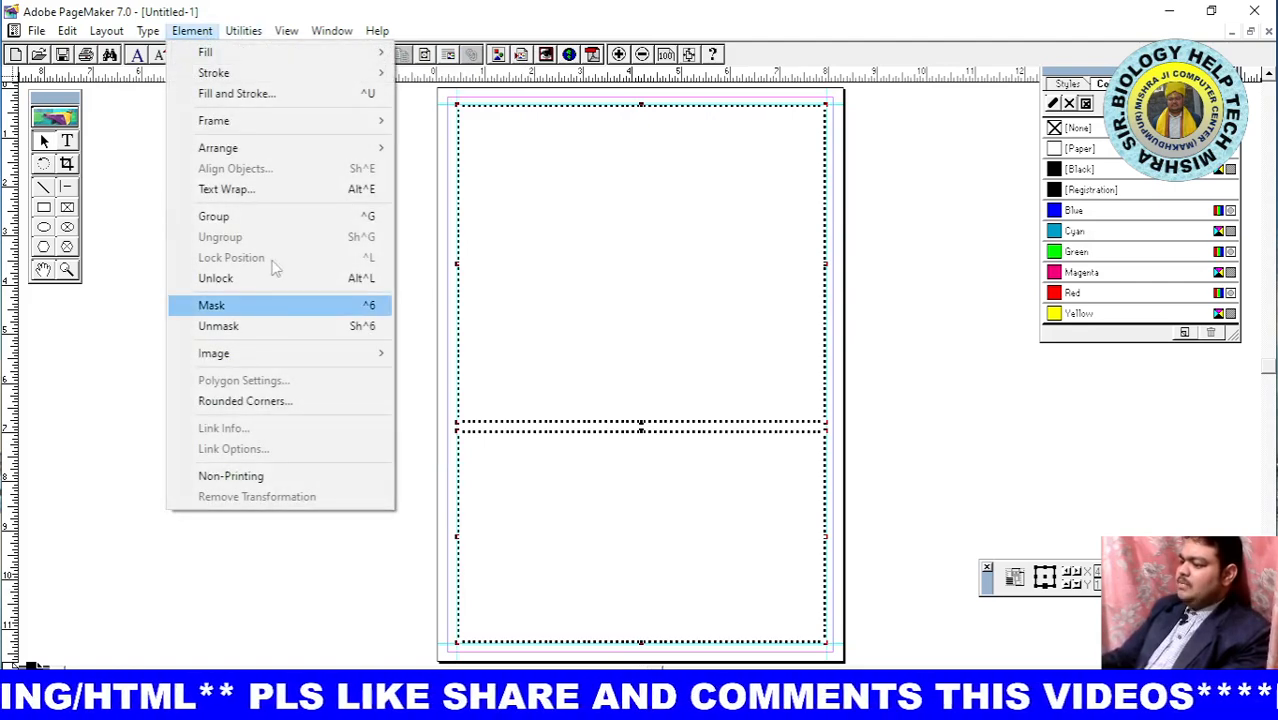
{"action": "mouse_move", "coordinate": [285, 75]}
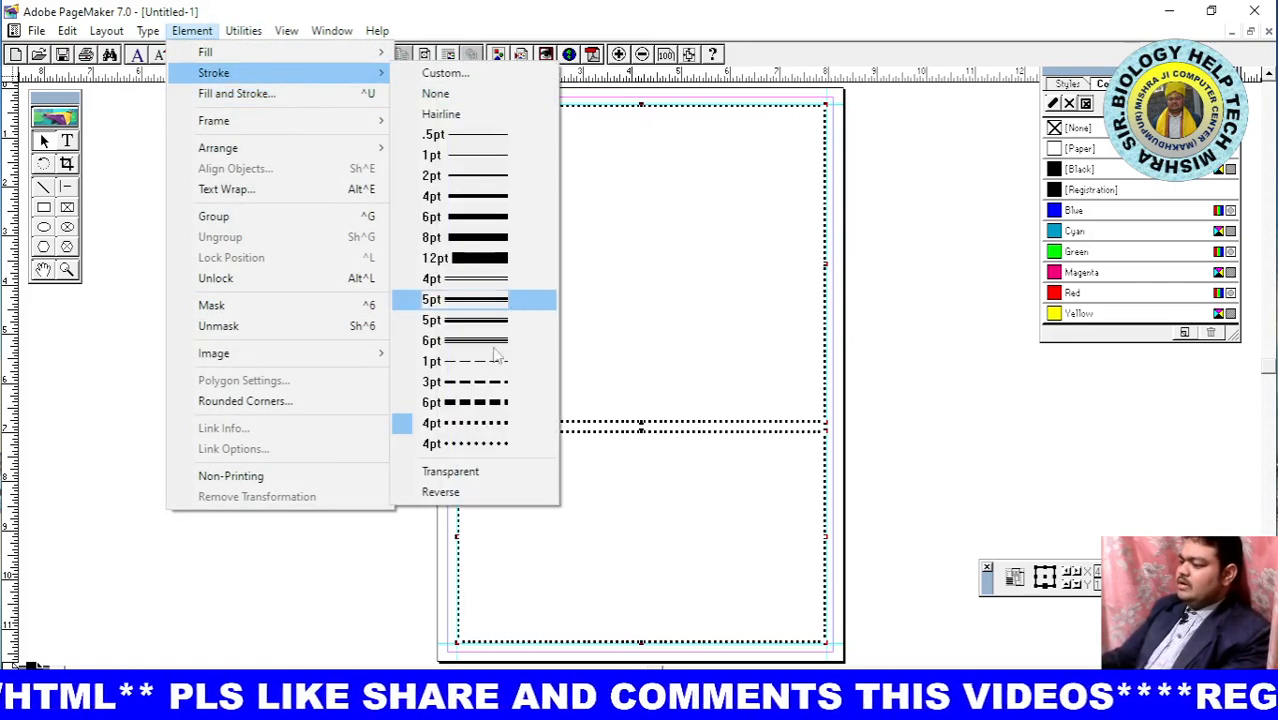
{"action": "left_click", "coordinate": [460, 493]}
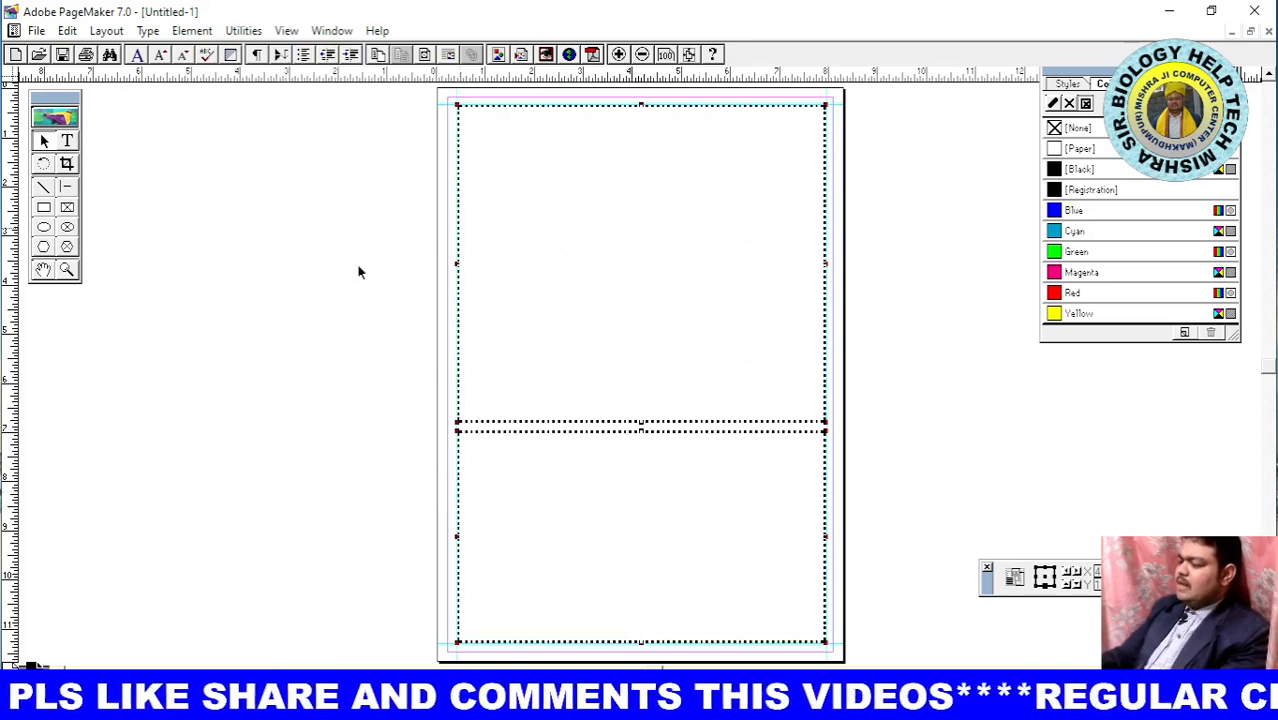
Set the stroke of both rectangles to the 4pt round-dotted style in Fill and Stroke, keeping the 100% tint
{"action": "right_click", "coordinate": [312, 299]}
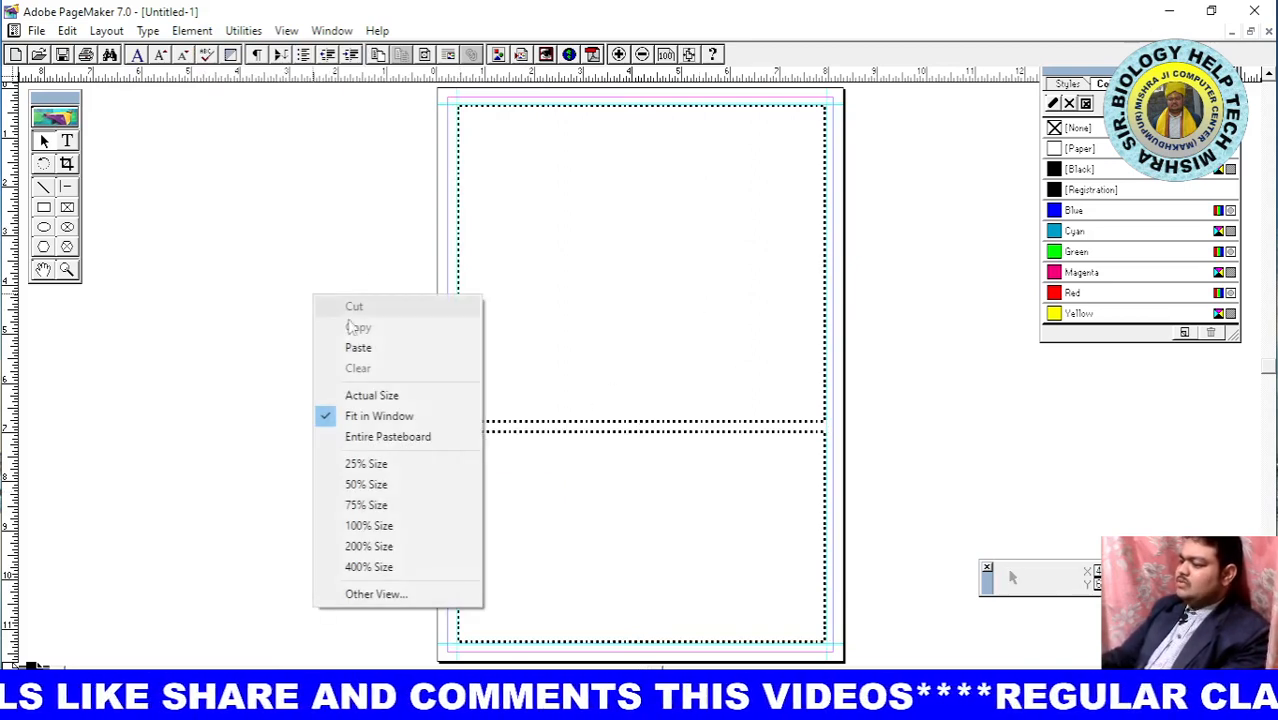
{"action": "left_click", "coordinate": [388, 396]}
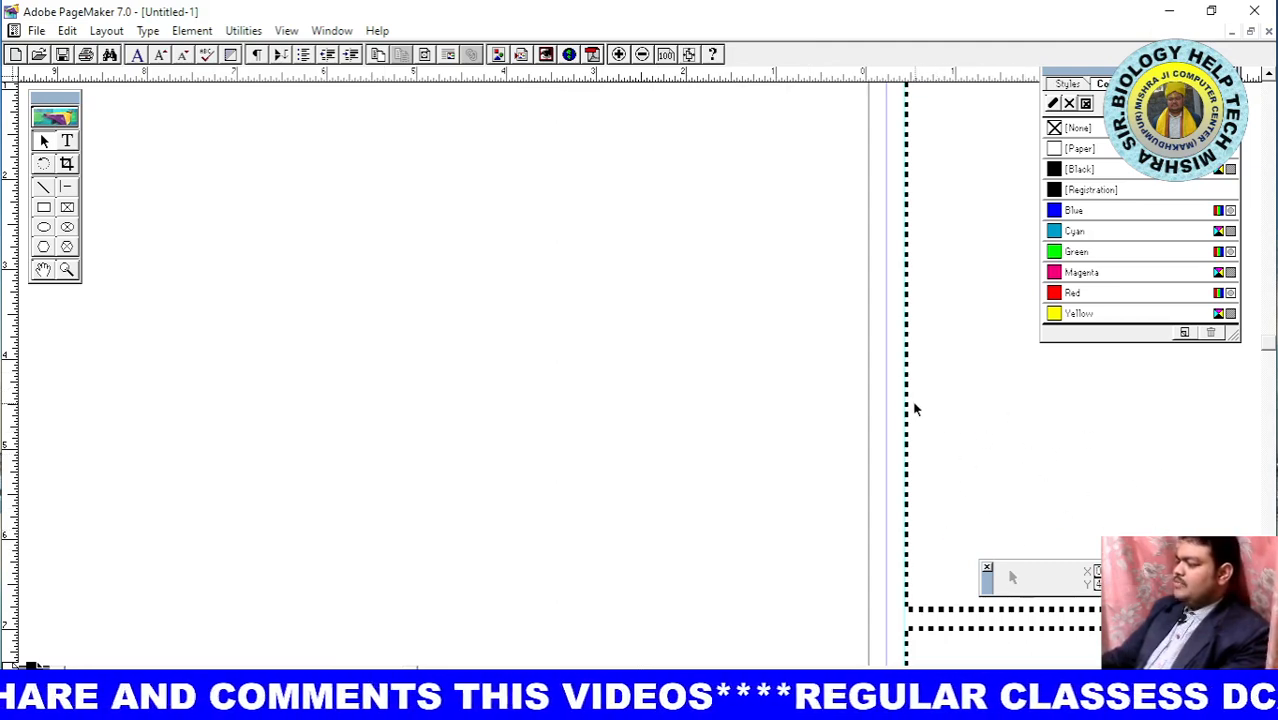
{"action": "right_click", "coordinate": [367, 245]}
{"action": "left_click", "coordinate": [446, 362]}
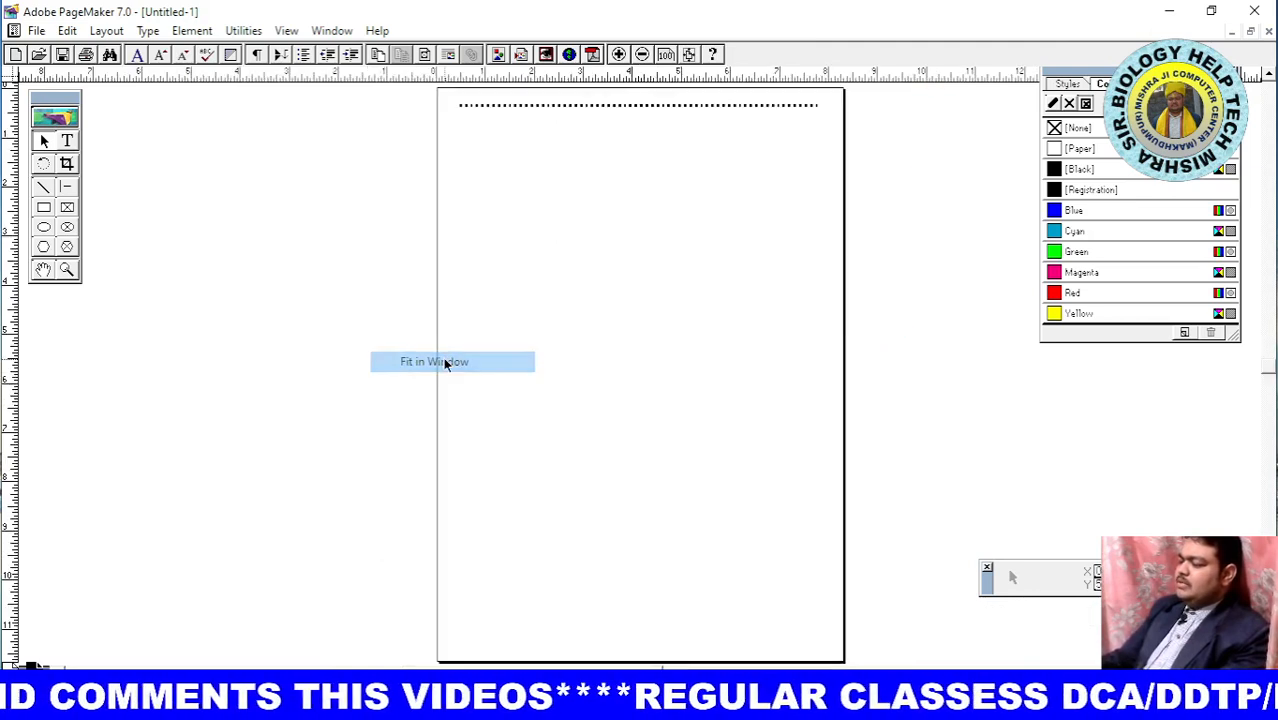
{"action": "left_click", "coordinate": [606, 206]}
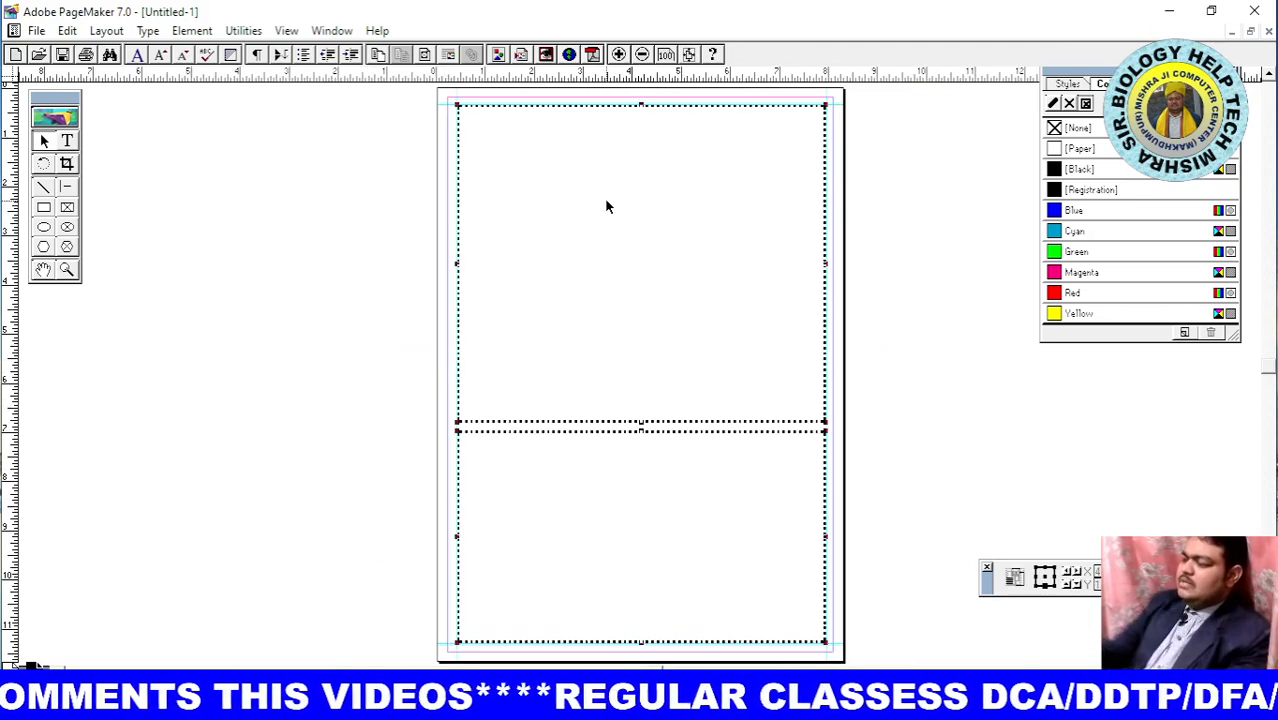
{"action": "left_click", "coordinate": [200, 31]}
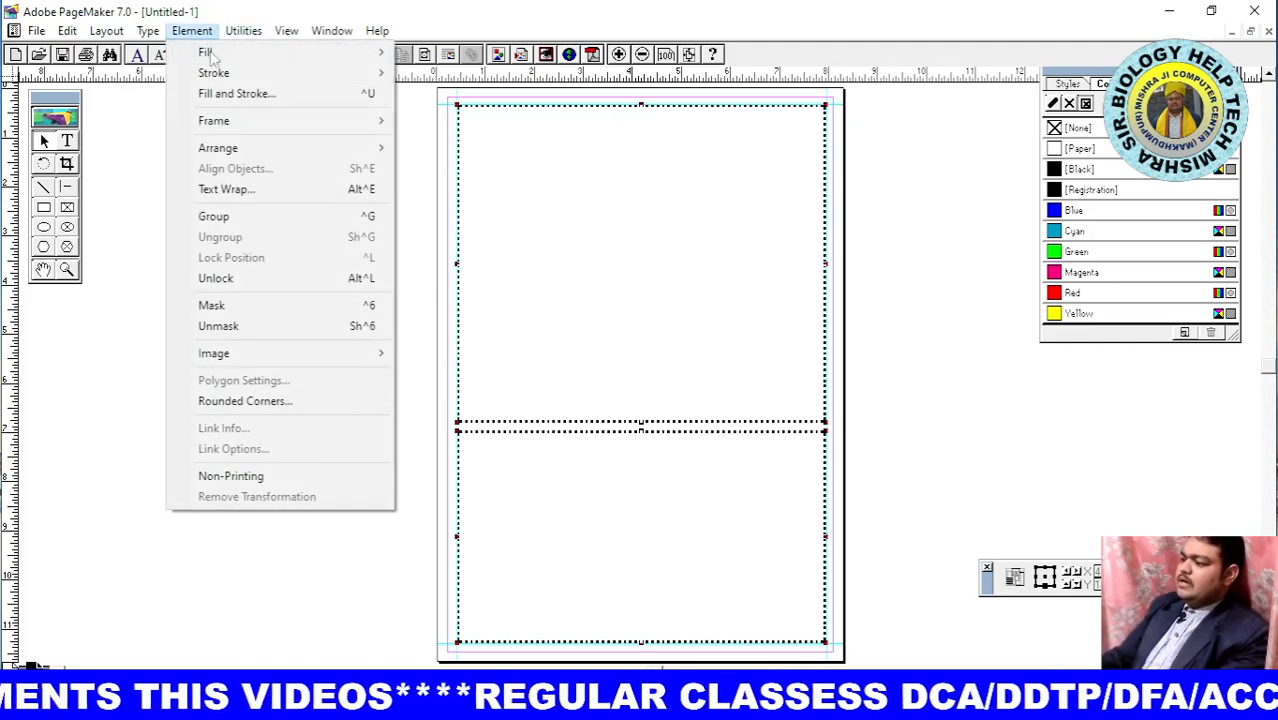
{"action": "left_click", "coordinate": [237, 93]}
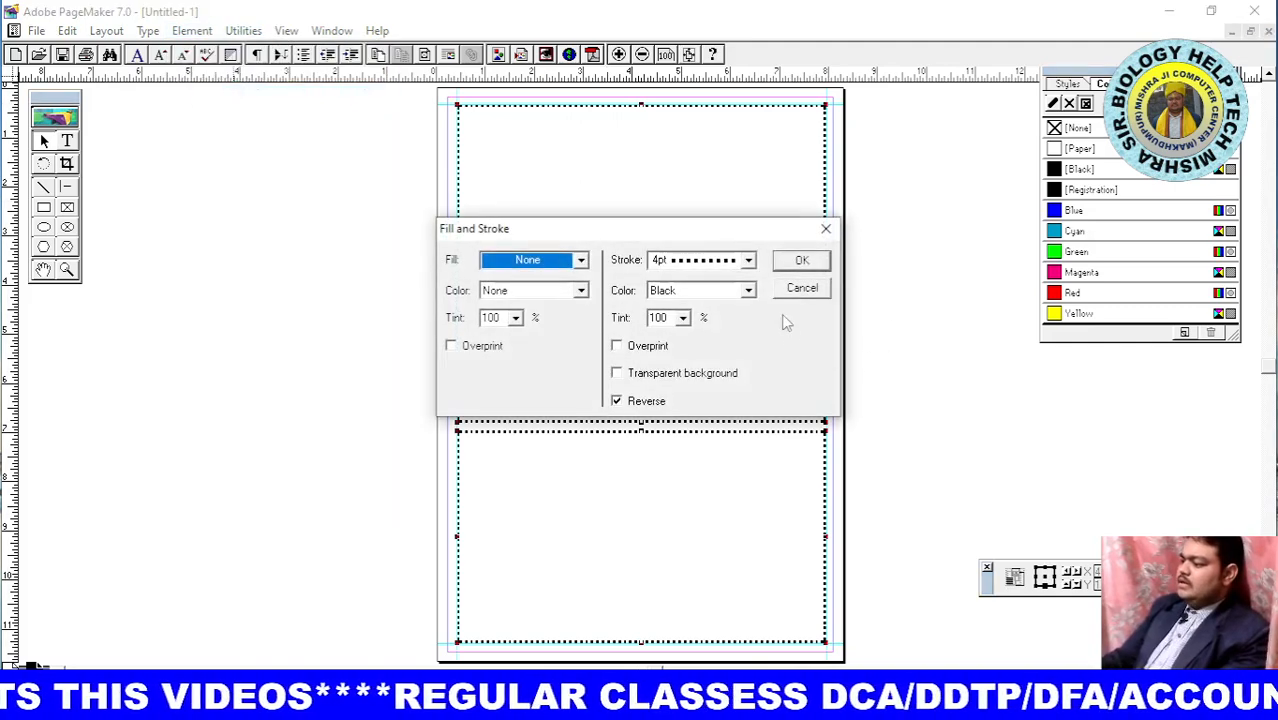
{"action": "left_click", "coordinate": [748, 260]}
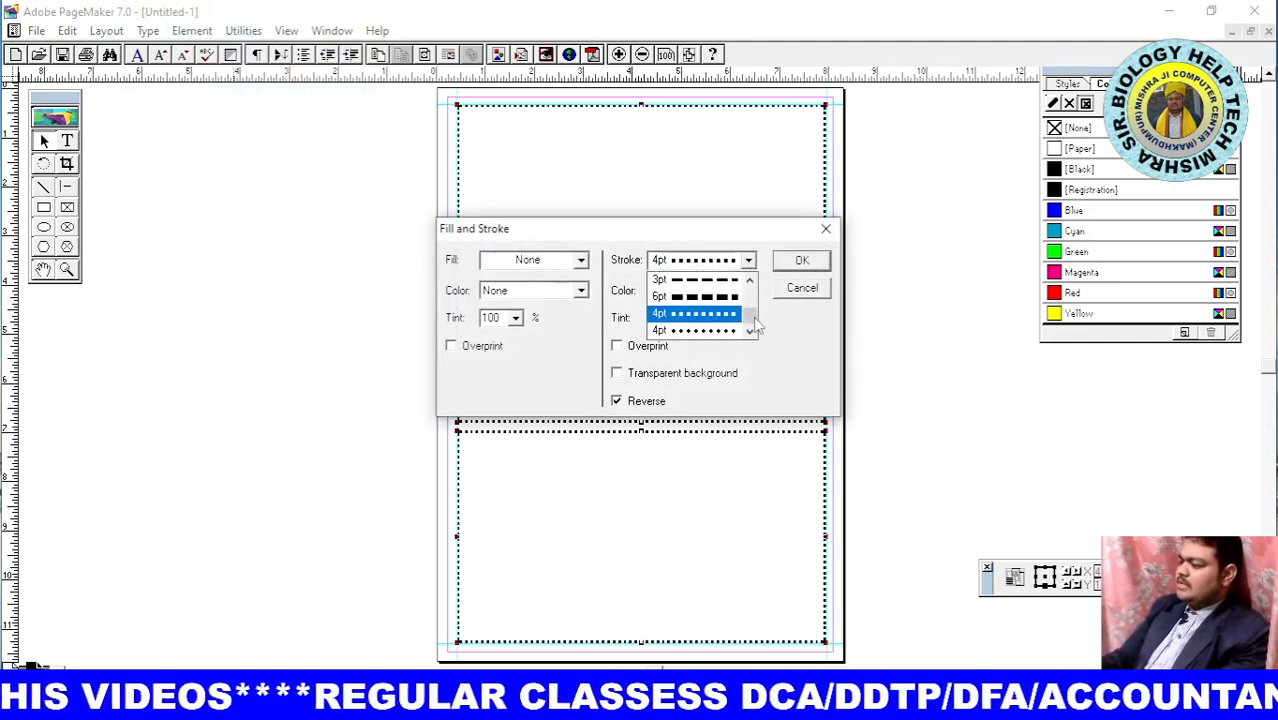
{"action": "left_click", "coordinate": [697, 331]}
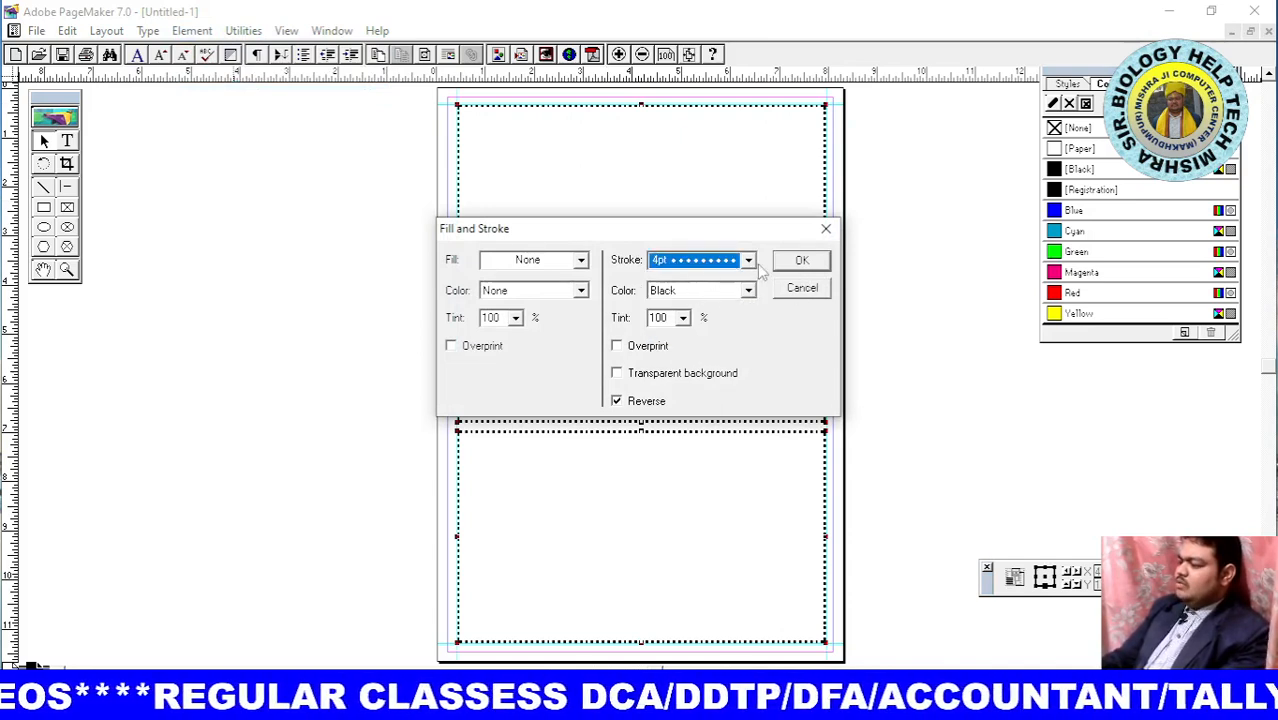
{"action": "left_click", "coordinate": [683, 318]}
{"action": "left_click", "coordinate": [684, 320]}
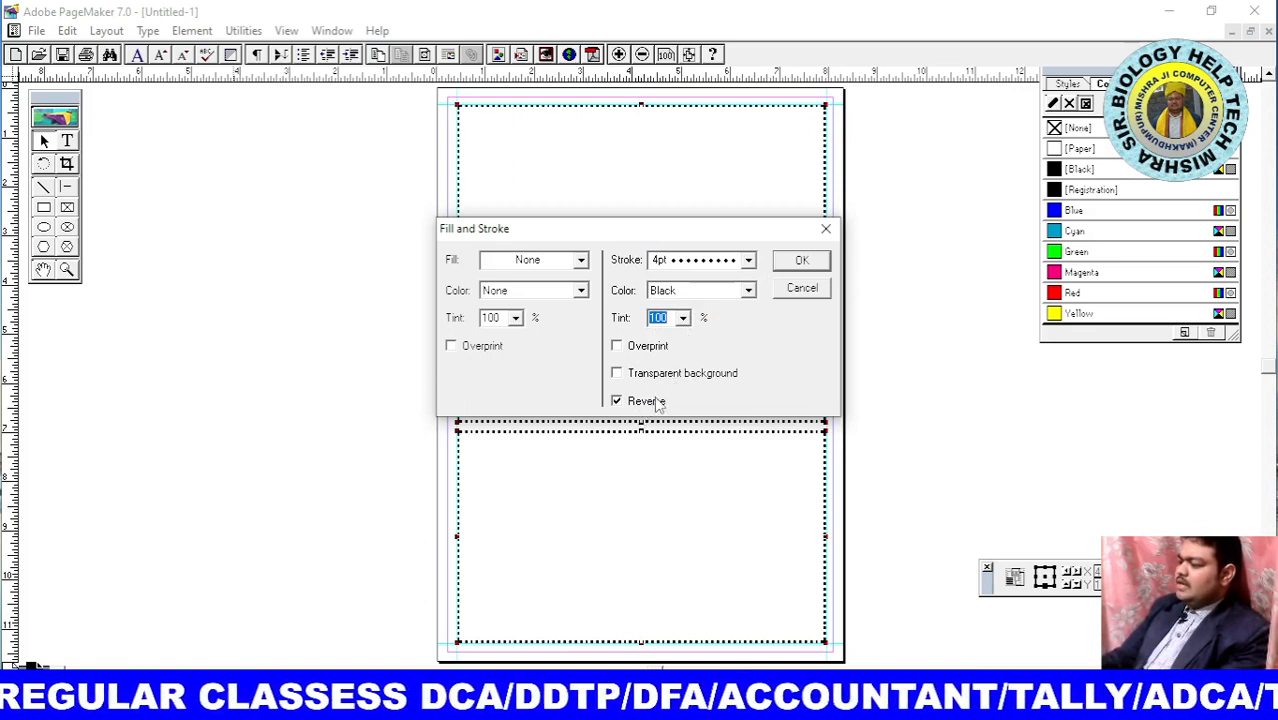
{"action": "left_click", "coordinate": [804, 262]}
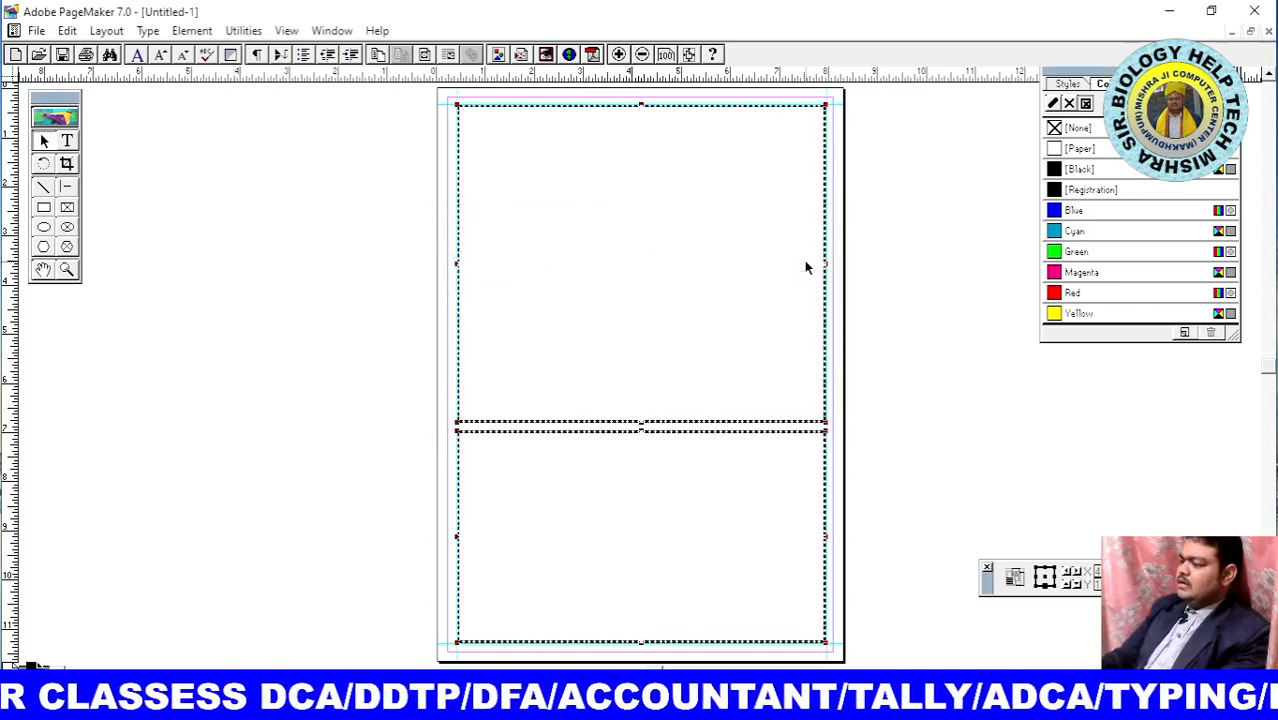
Examine the round-dotted border at the upper rectangle's top-left corner at 400% size, then return to the whole-page view
{"action": "right_click", "coordinate": [222, 270]}
{"action": "left_click", "coordinate": [284, 370]}
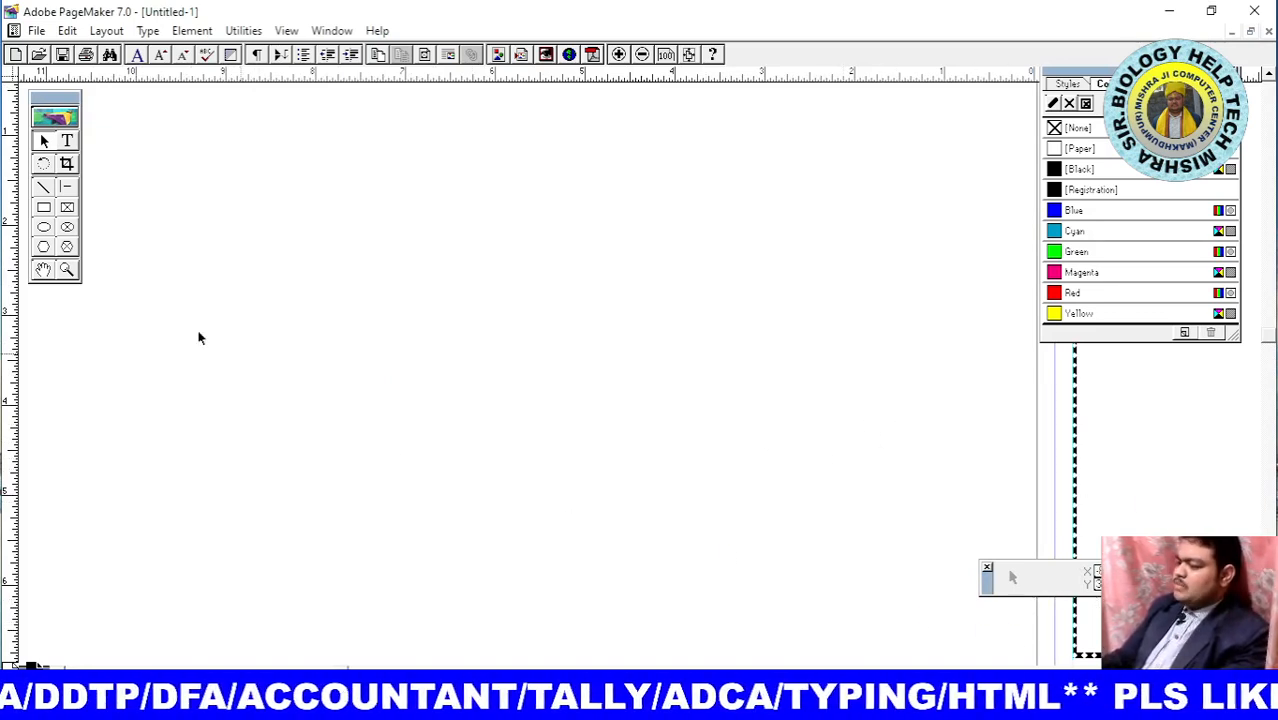
{"action": "left_click", "coordinate": [45, 272]}
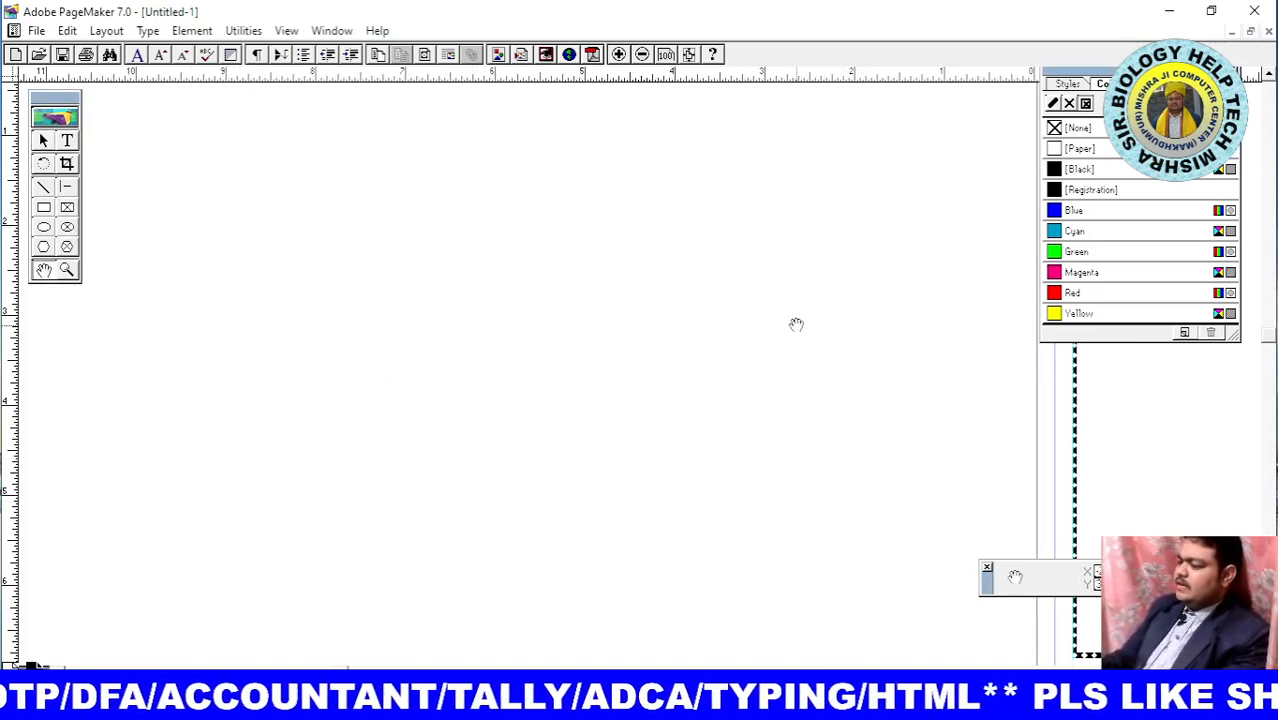
{"action": "left_click_drag", "start_coordinate": [795, 322], "coordinate": [80, 314]}
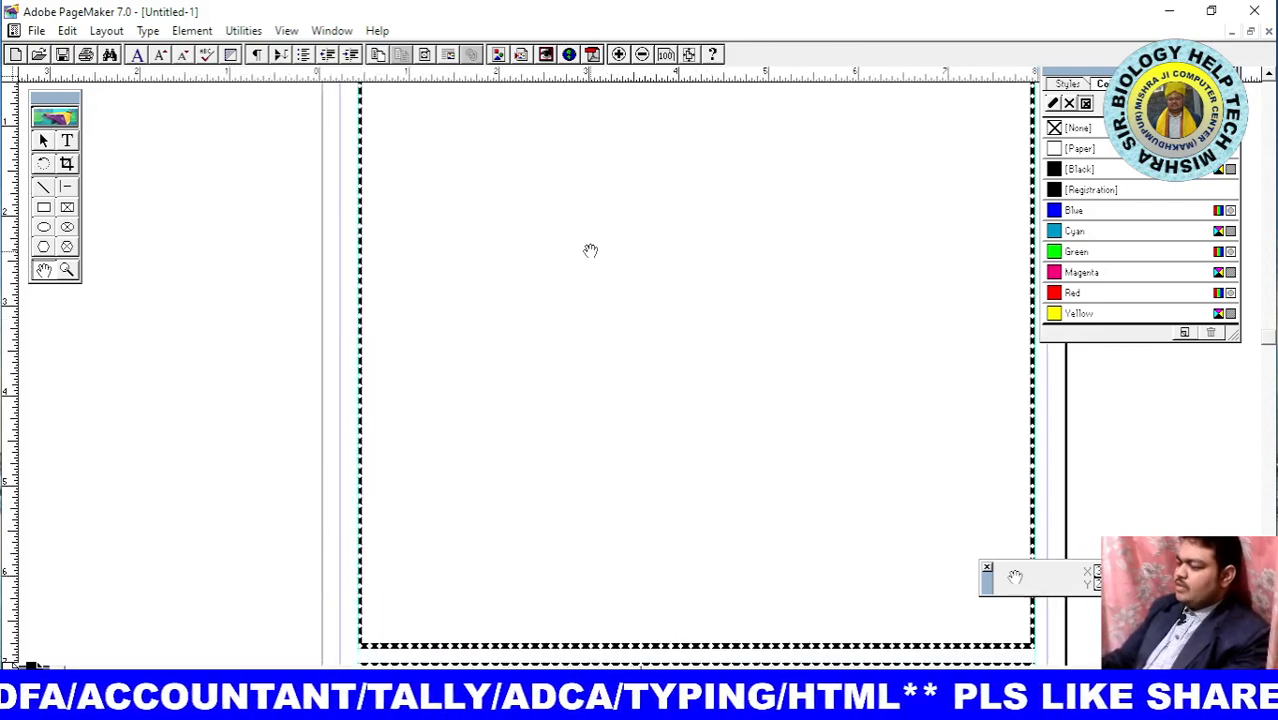
{"action": "left_click_drag", "start_coordinate": [590, 250], "coordinate": [413, 448]}
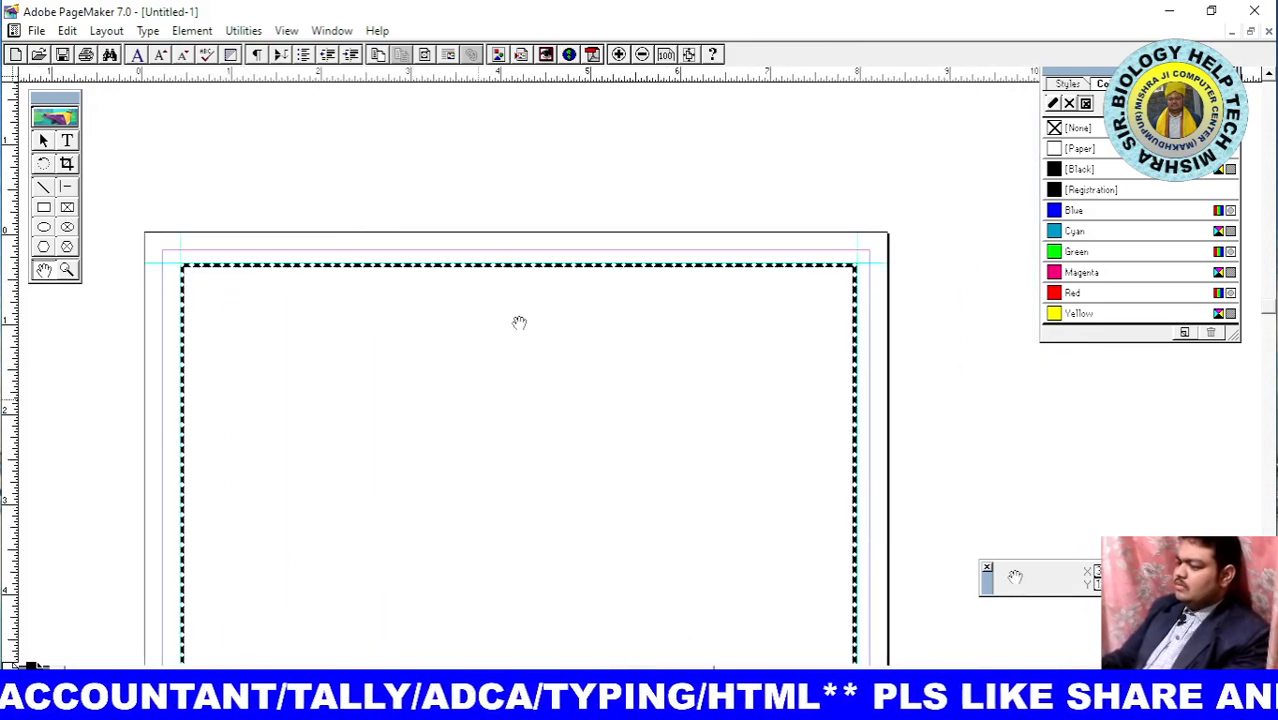
{"action": "left_click_drag", "start_coordinate": [519, 322], "coordinate": [533, 282]}
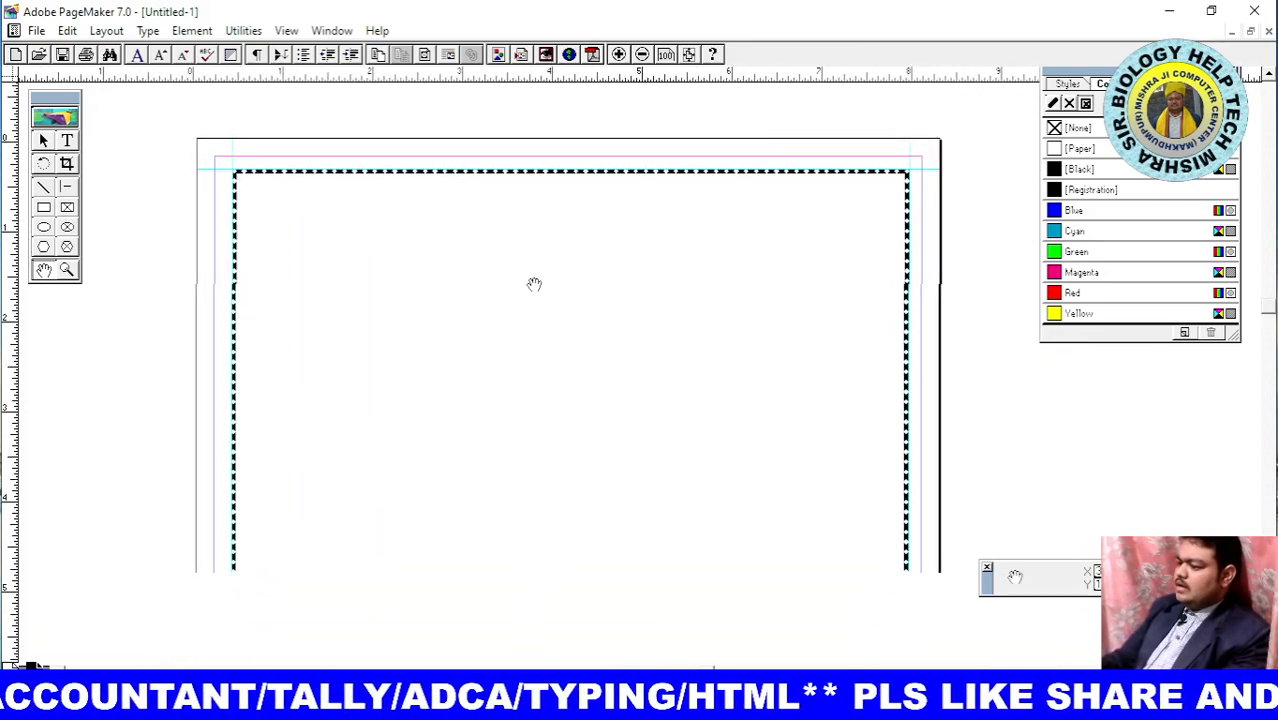
{"action": "left_click", "coordinate": [66, 270]}
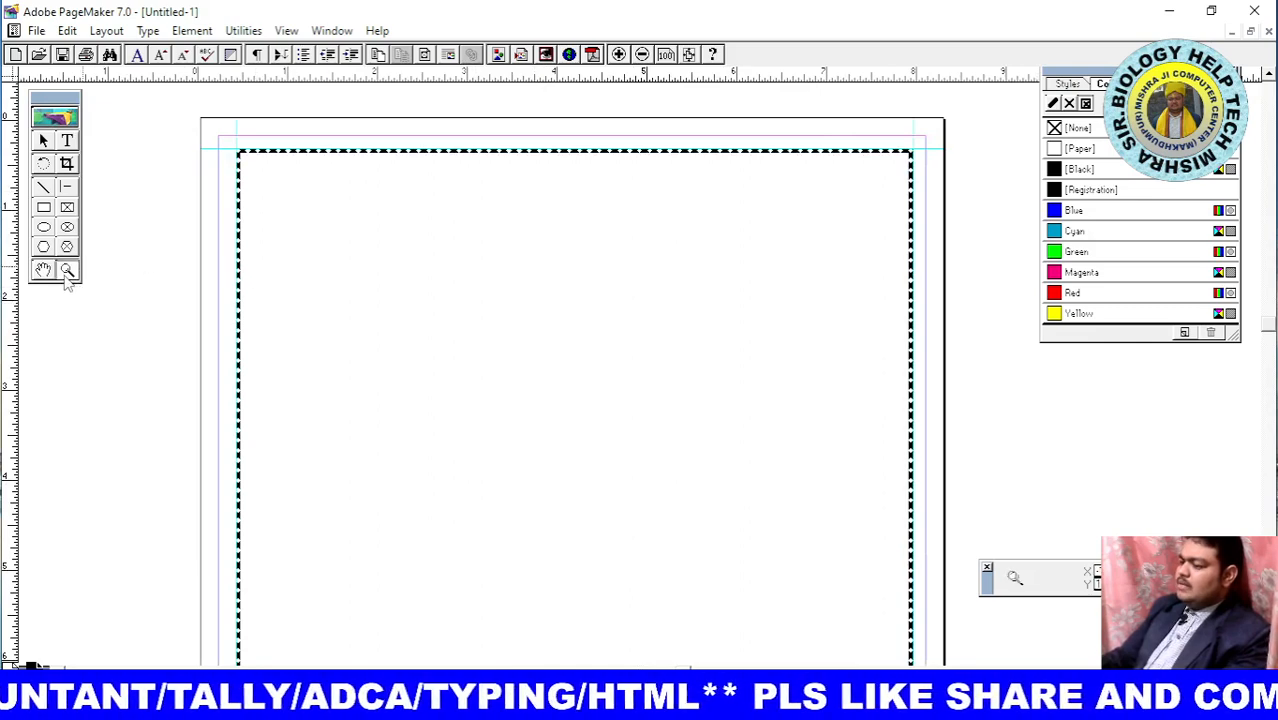
{"action": "left_click", "coordinate": [366, 262]}
{"action": "left_click", "coordinate": [366, 262]}
{"action": "left_click", "coordinate": [366, 262], "text": "ctrl"}
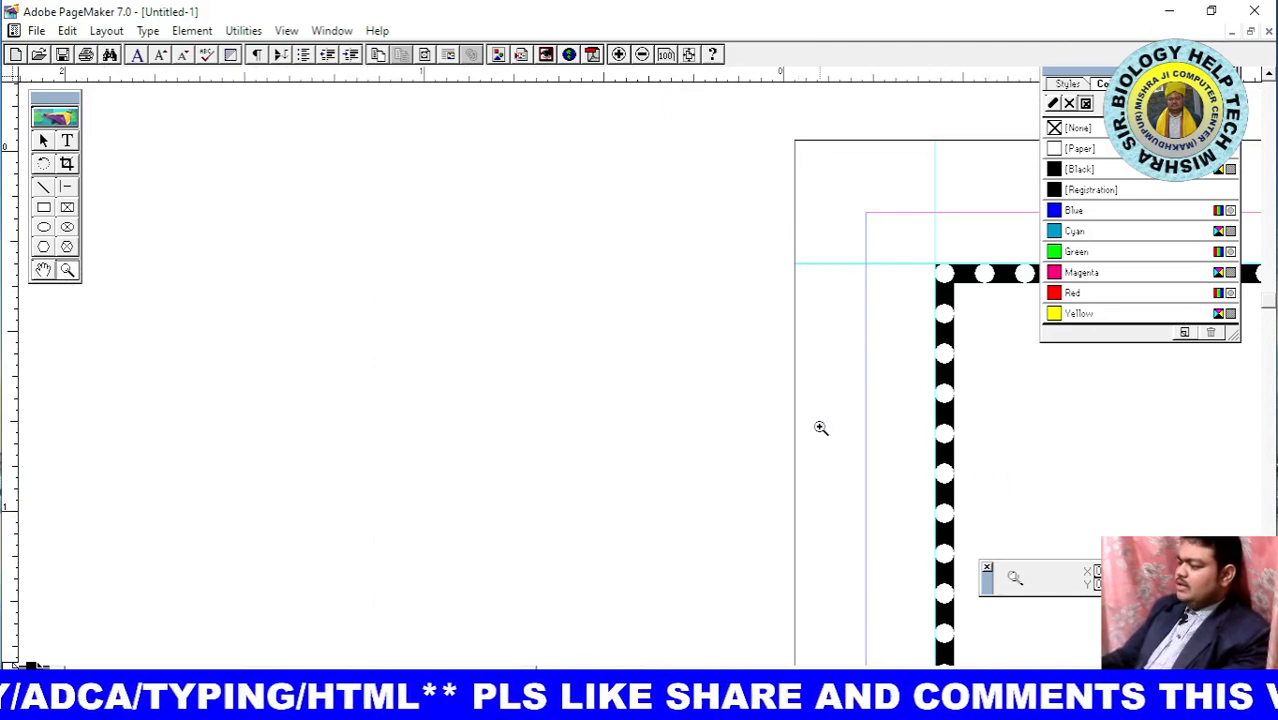
{"action": "right_click", "coordinate": [308, 231]}
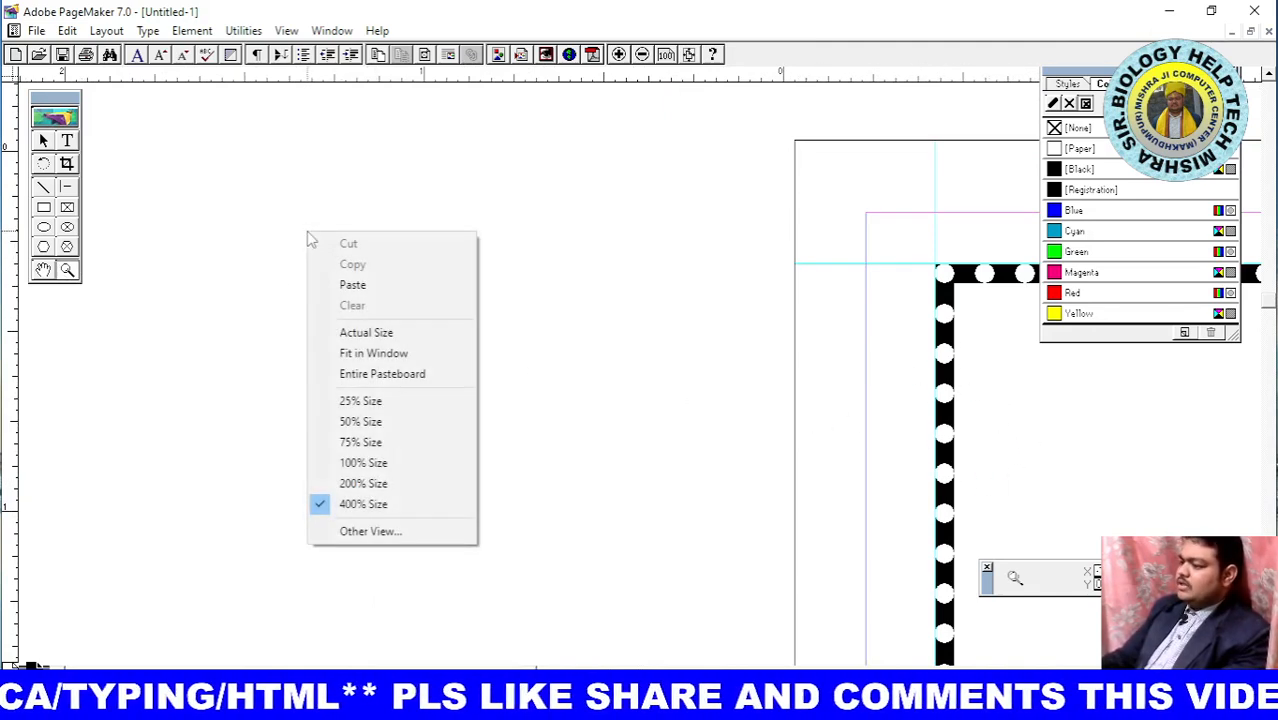
{"action": "left_click", "coordinate": [387, 359]}
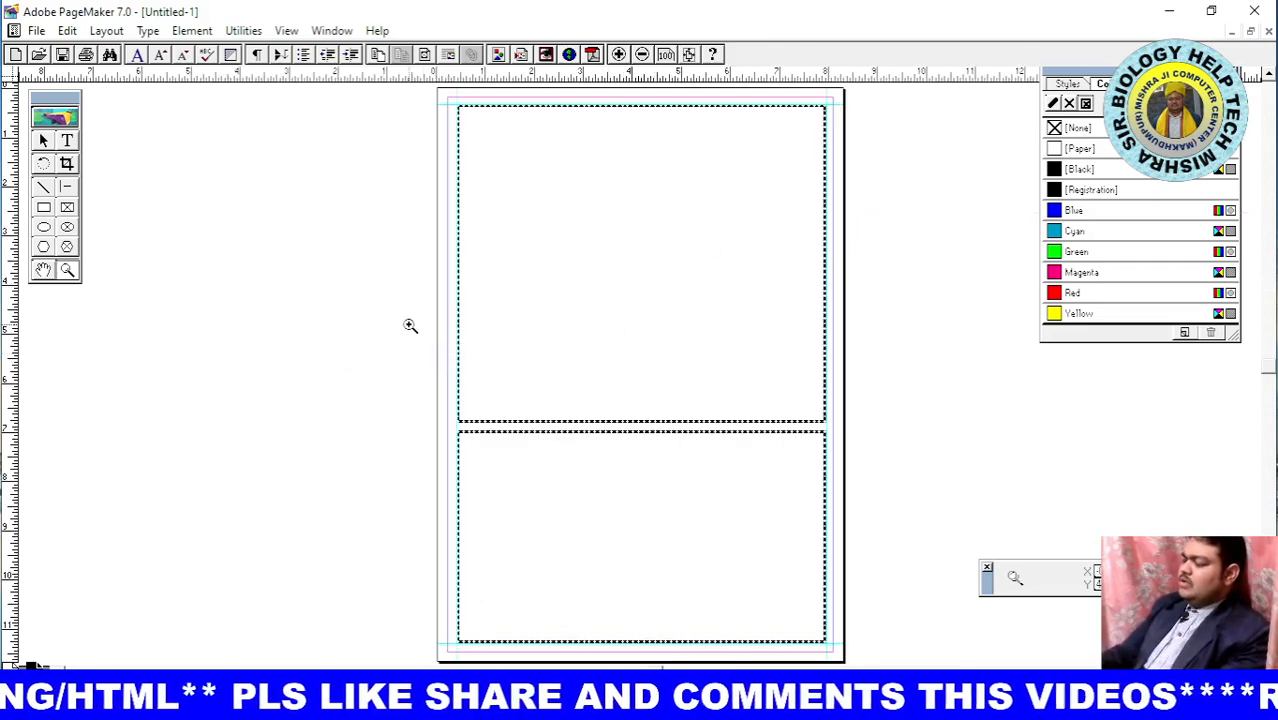
Start a text block about 3.7 in wide just inside the upper rectangle's top edge and shift the Control palette to expose more options
{"action": "left_click", "coordinate": [43, 270]}
{"action": "left_click_drag", "start_coordinate": [696, 277], "coordinate": [698, 351]}
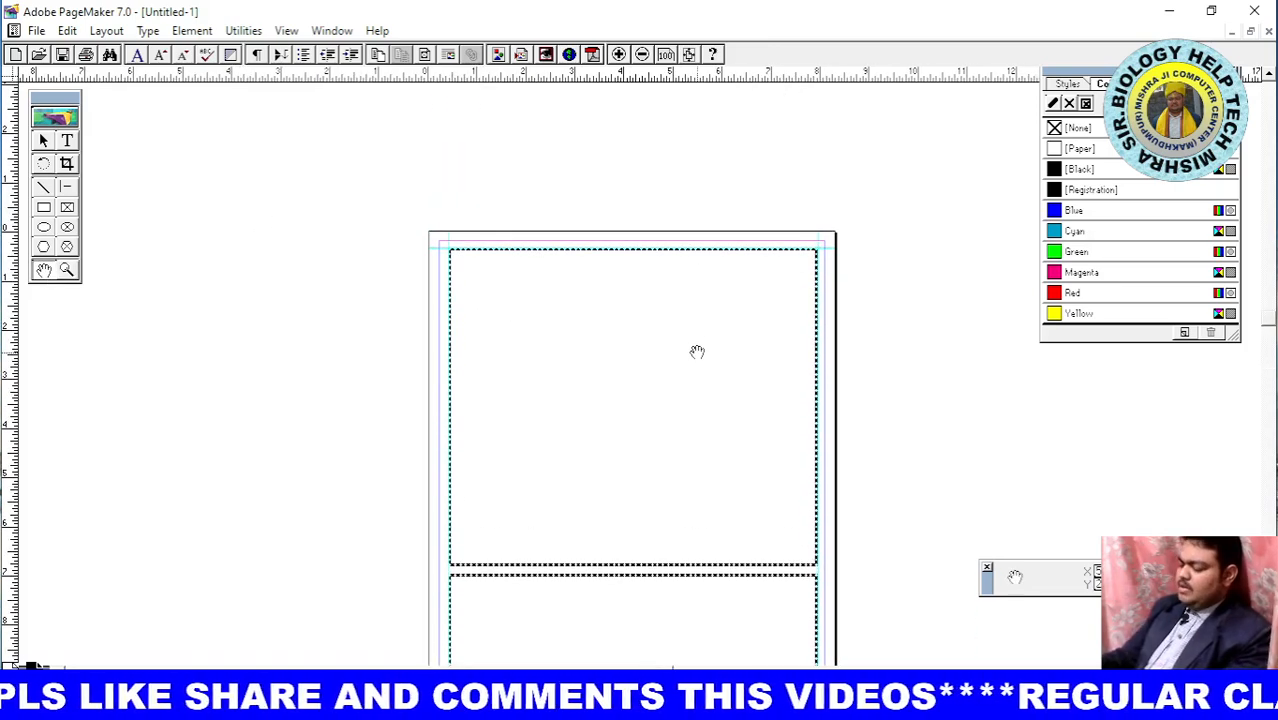
{"action": "left_click", "coordinate": [67, 270]}
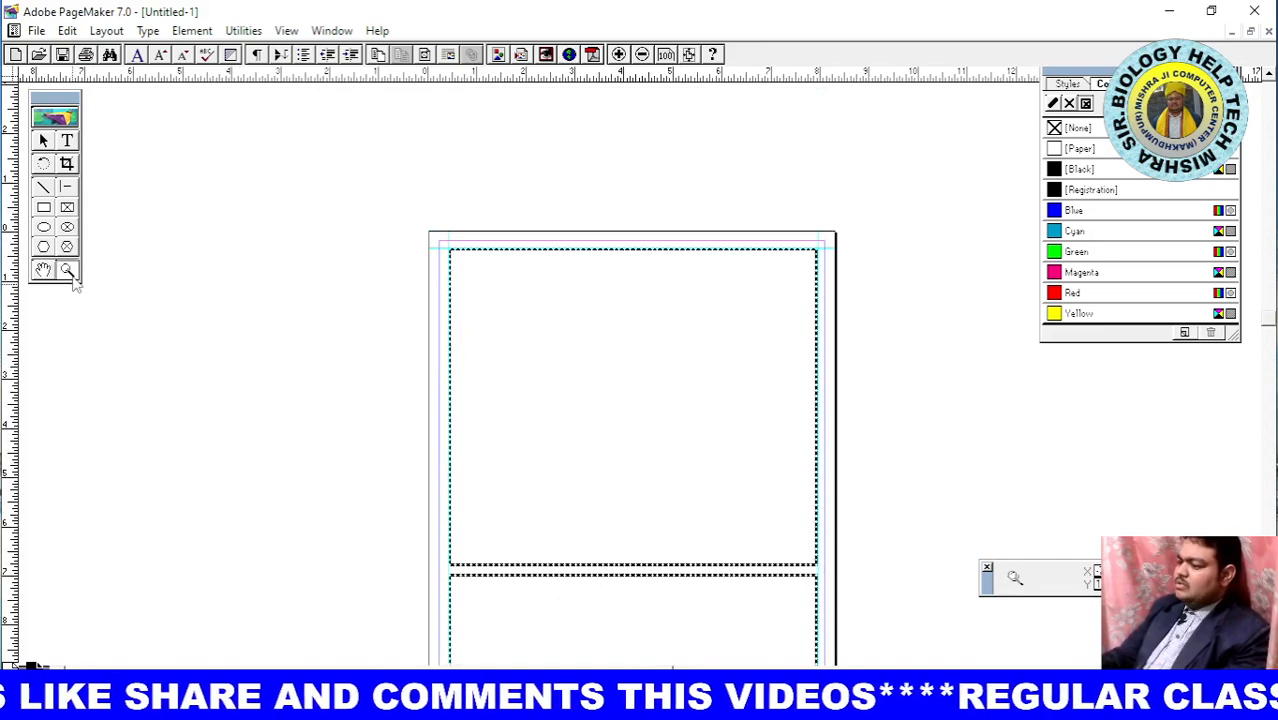
{"action": "left_click", "coordinate": [593, 395]}
{"action": "left_click", "coordinate": [601, 395]}
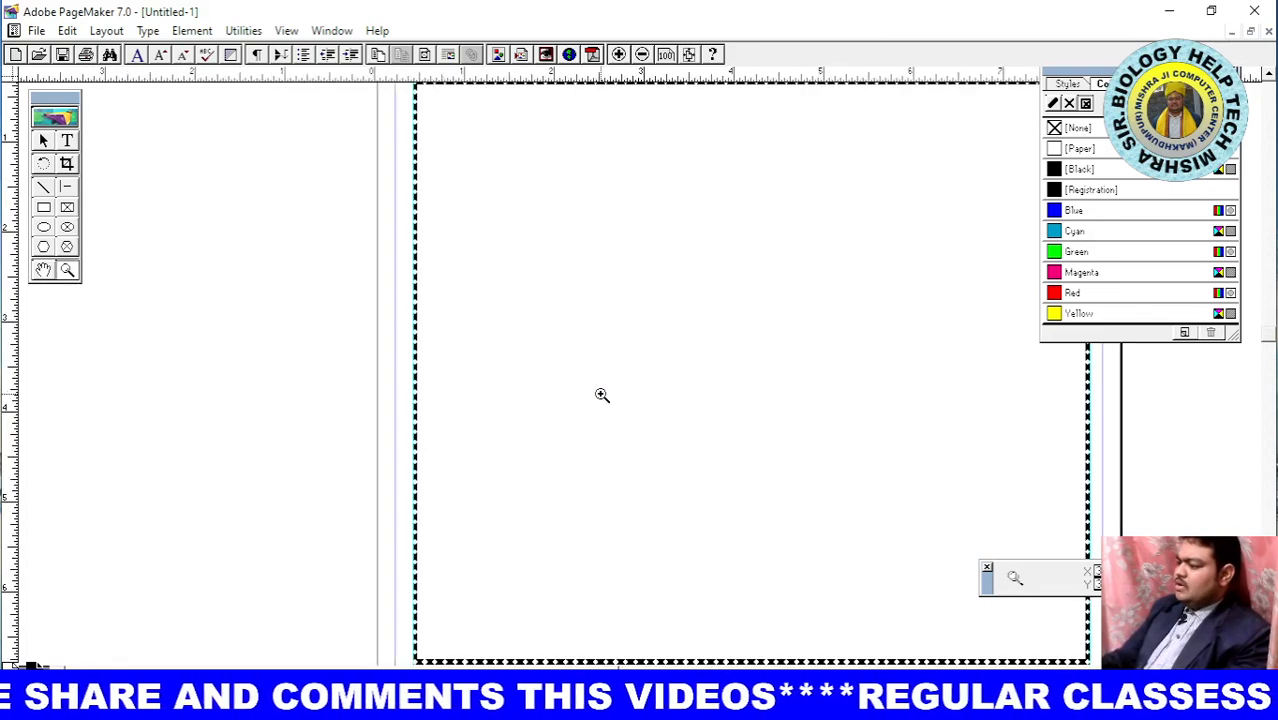
{"action": "left_click", "coordinate": [43, 270]}
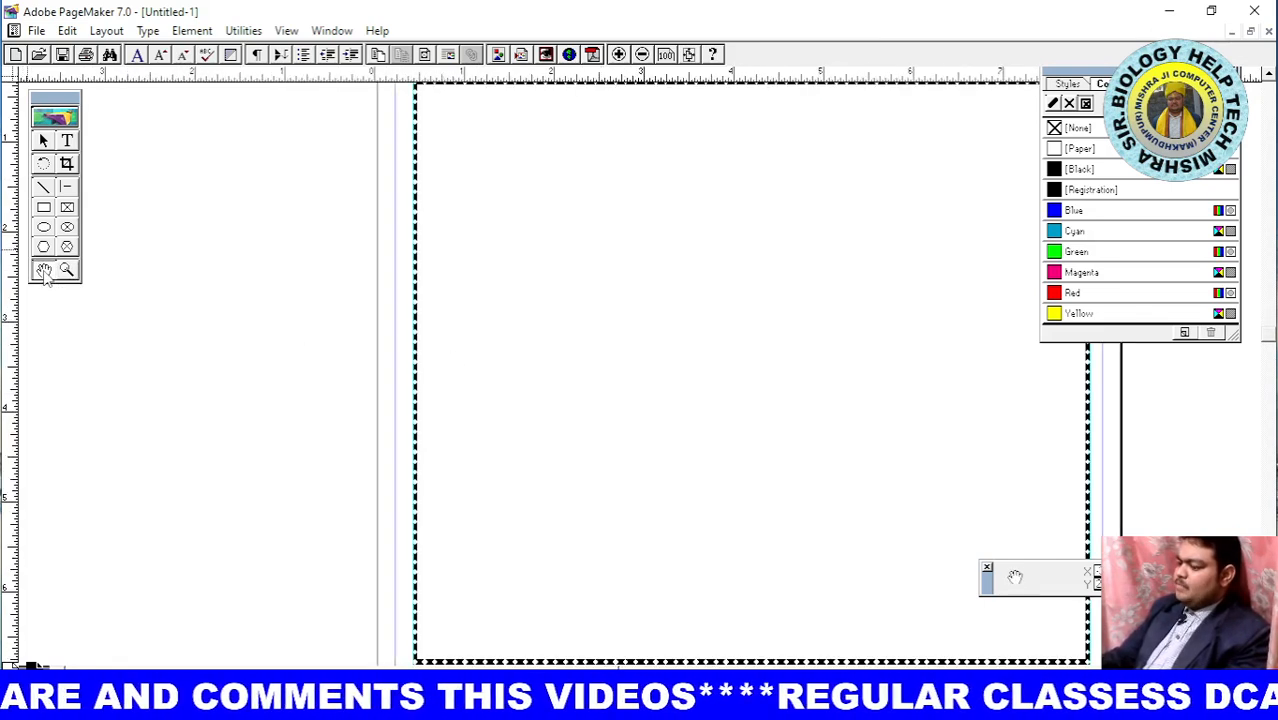
{"action": "left_click_drag", "start_coordinate": [640, 298], "coordinate": [522, 305]}
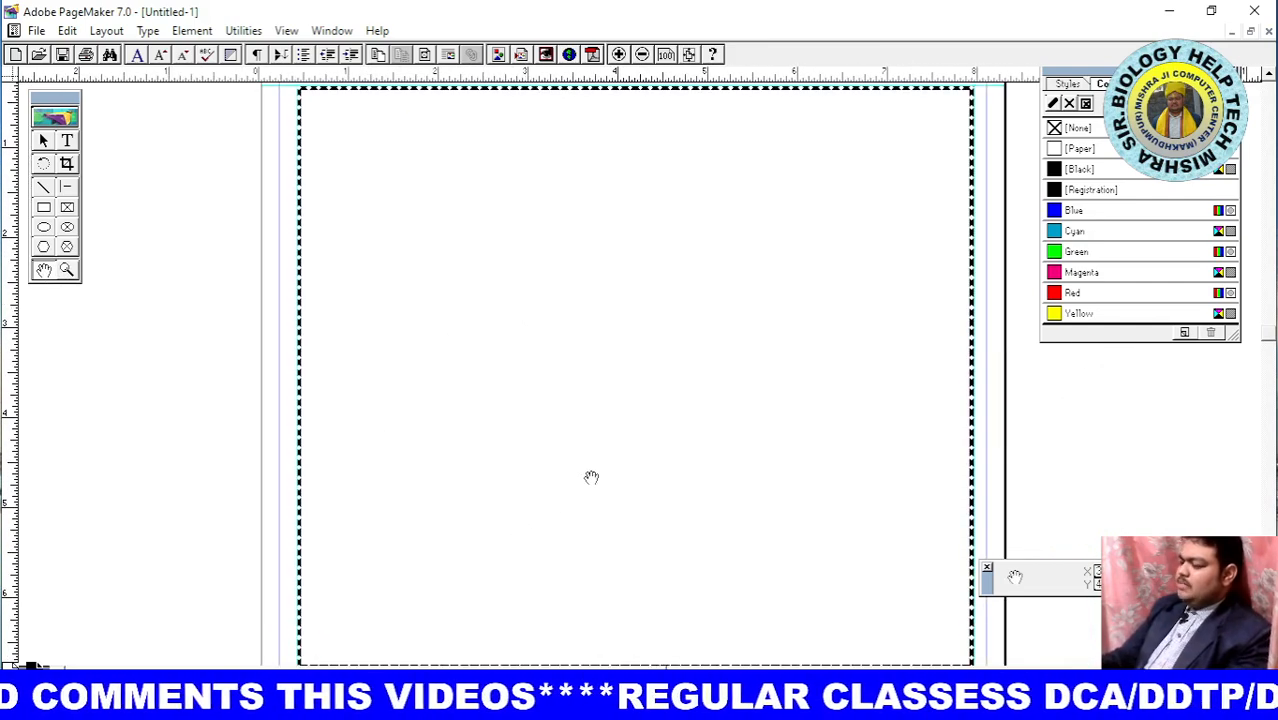
{"action": "left_click", "coordinate": [67, 141]}
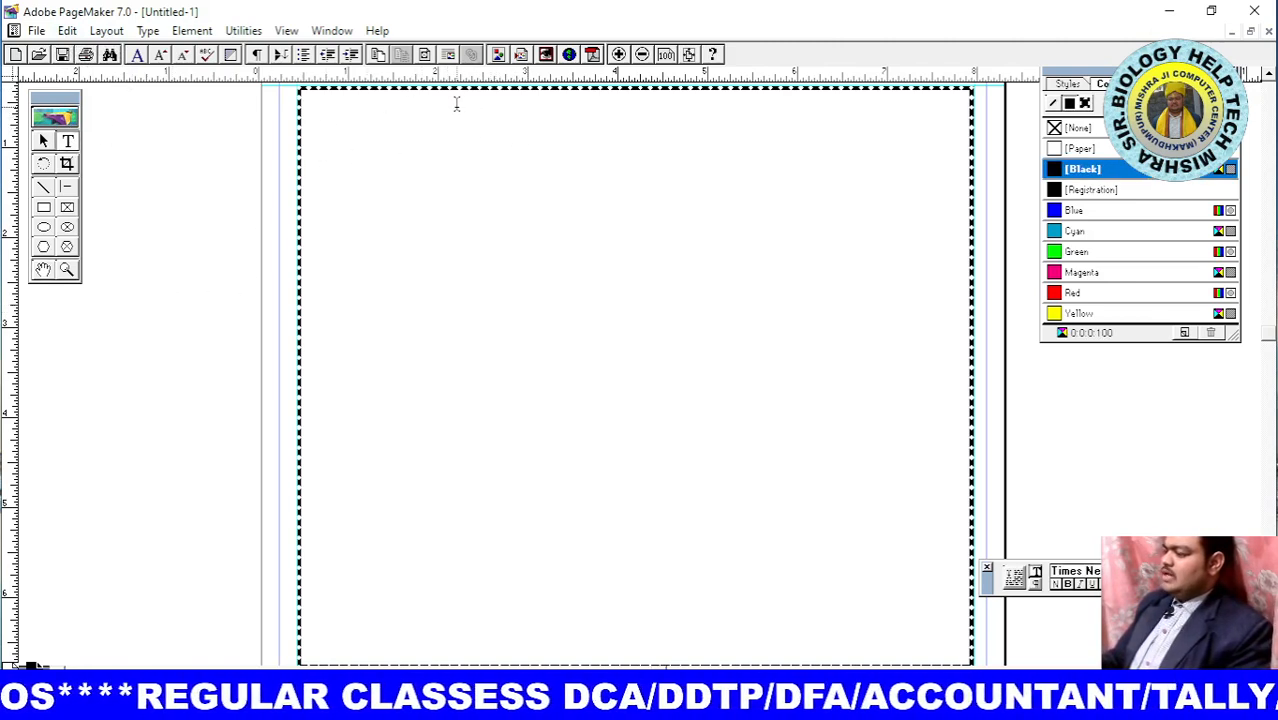
{"action": "left_click_drag", "start_coordinate": [457, 105], "coordinate": [788, 150]}
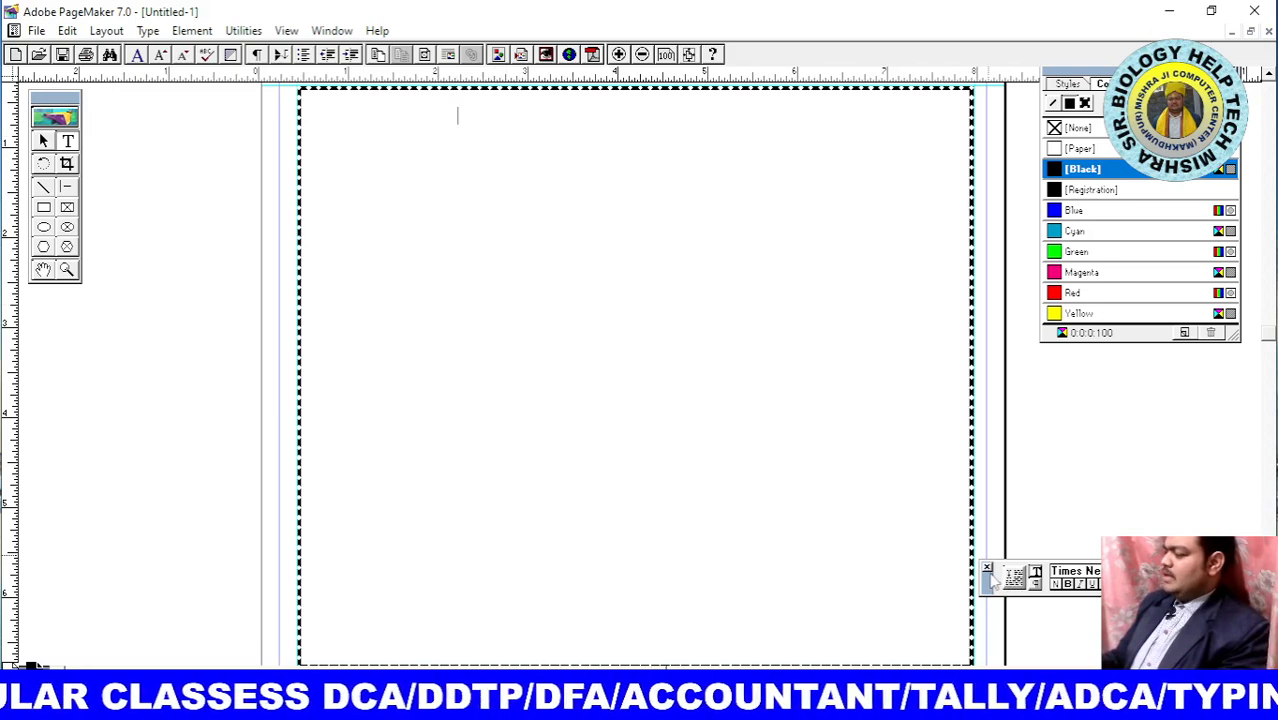
{"action": "left_click_drag", "start_coordinate": [989, 578], "coordinate": [874, 575]}
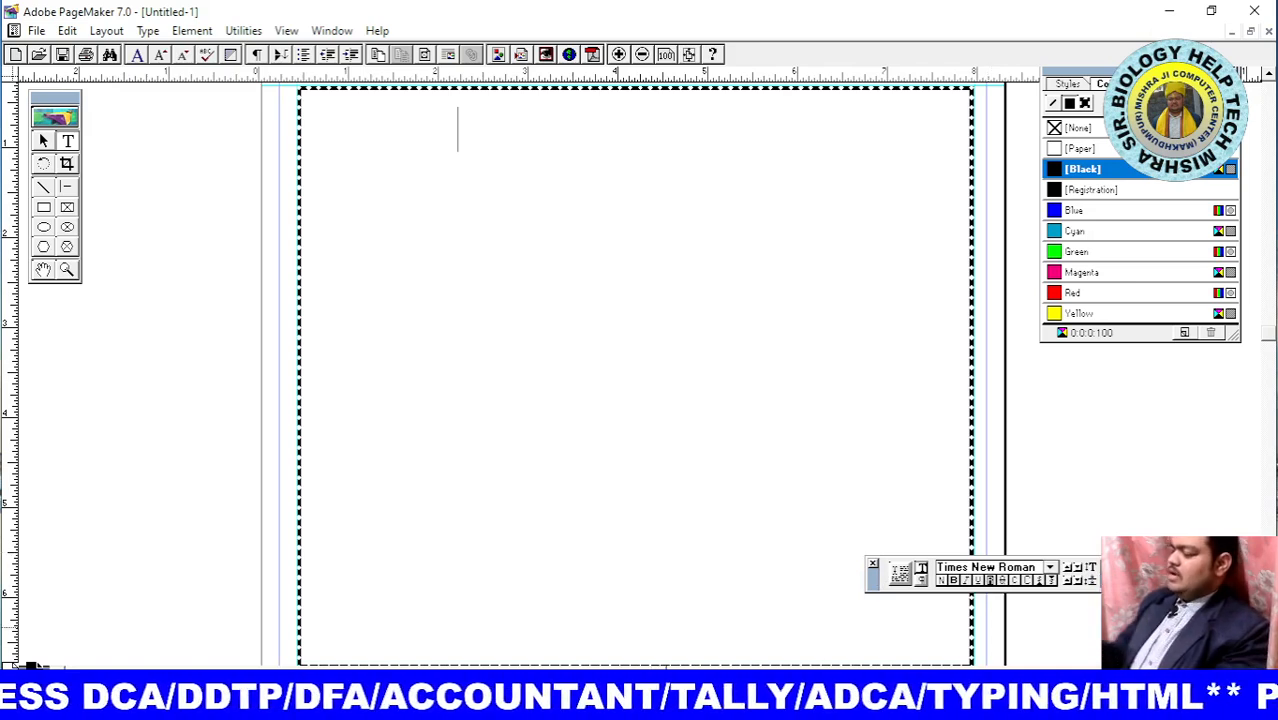
Enter the heading "K.K. PUBLIC SCHOOL" in the text block
{"action": "type", "text": "k"}
{"action": "key", "text": "BackSpace"}
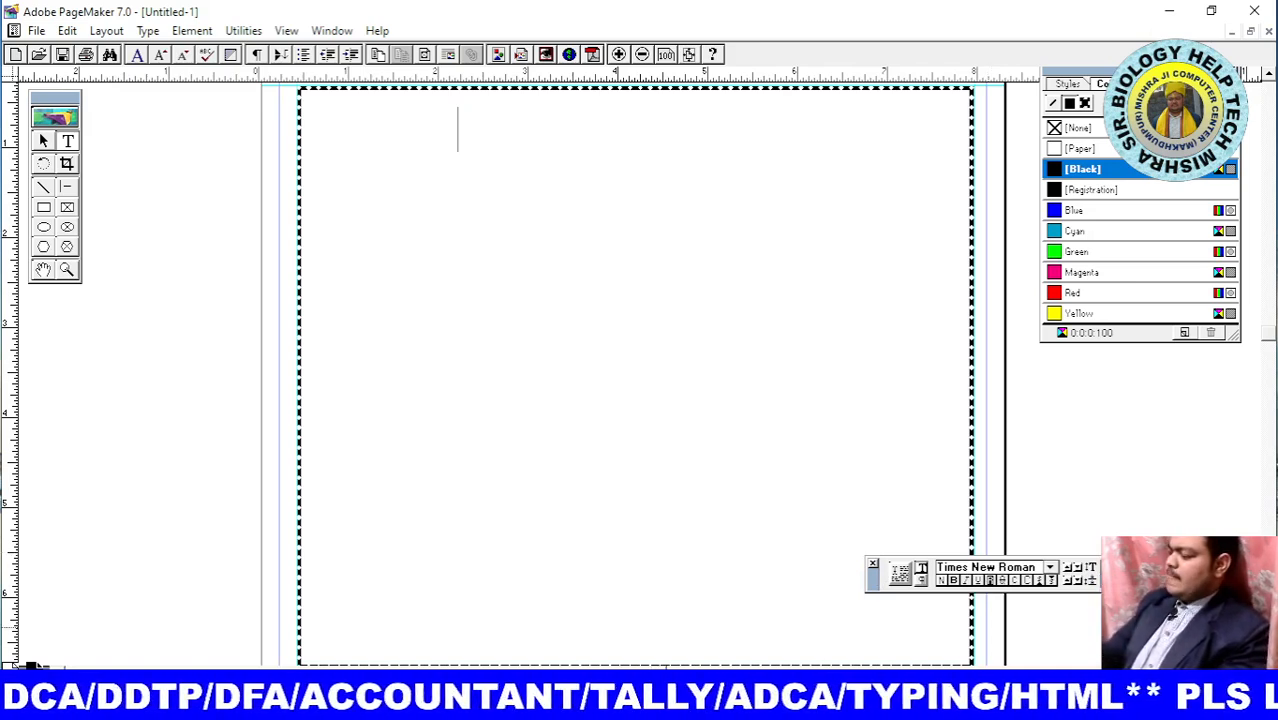
{"action": "type", "text": "K."}
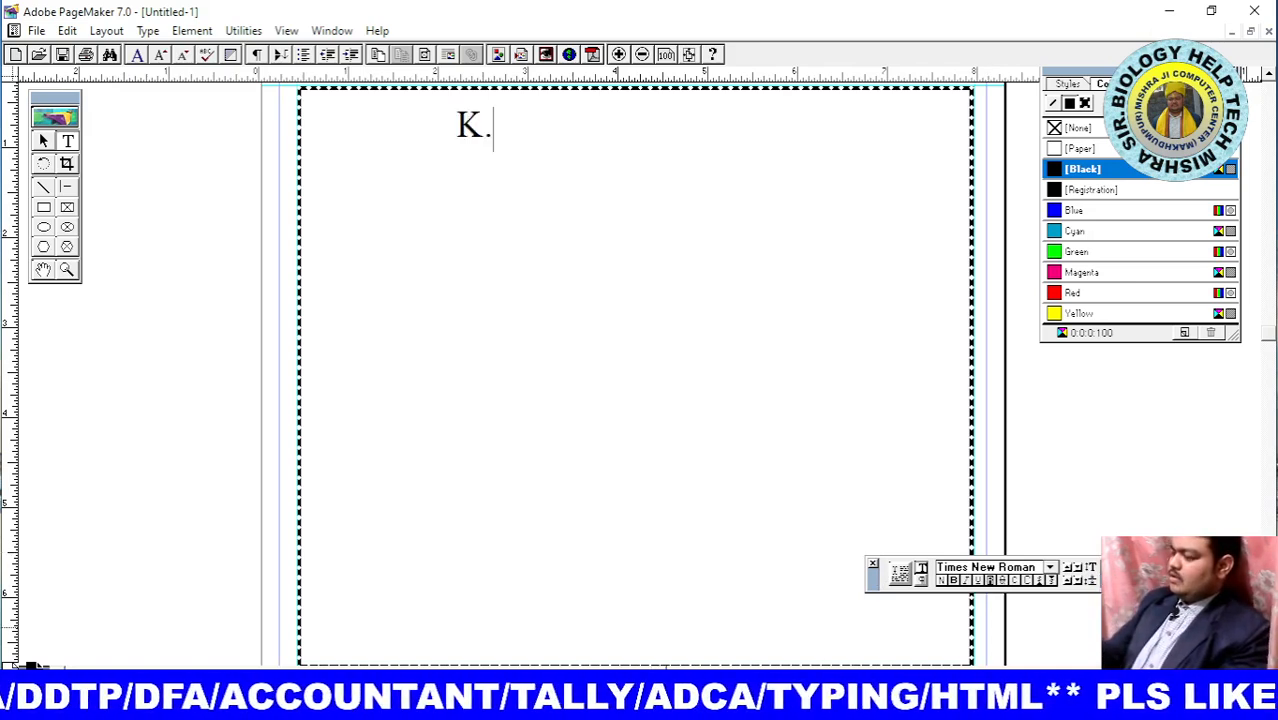
{"action": "type", "text": "K."}
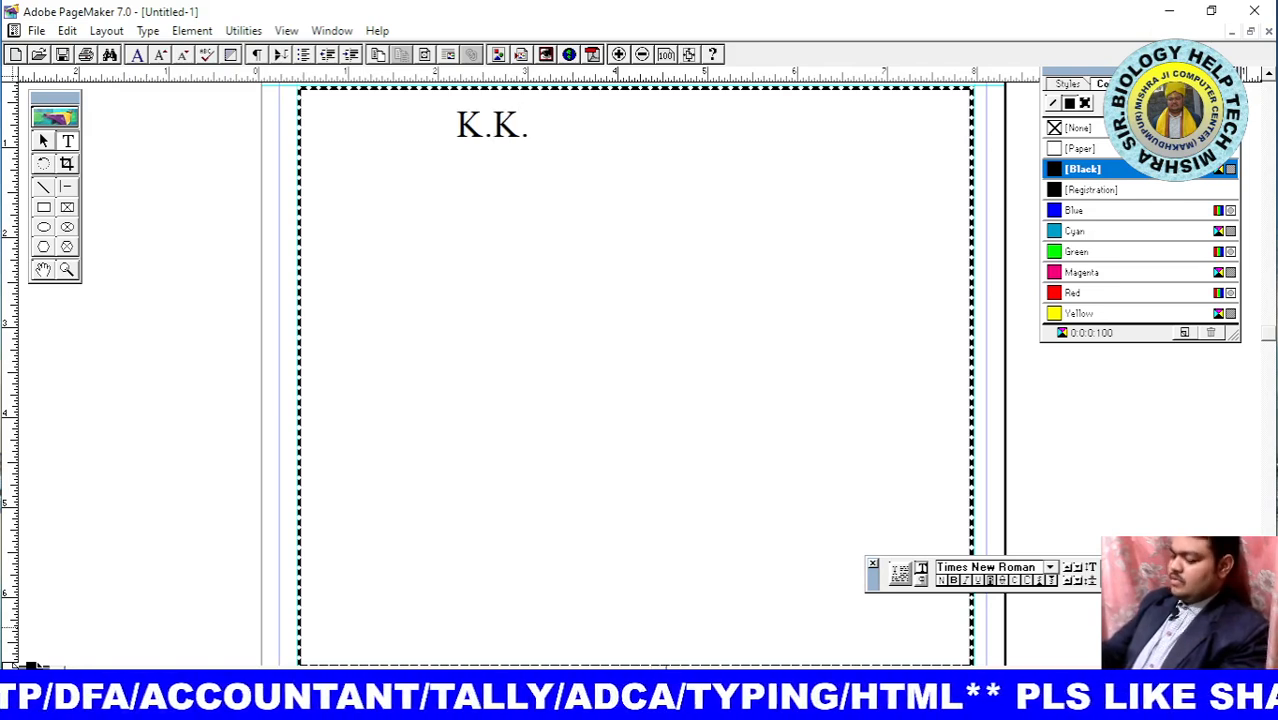
{"action": "type", "text": " PU"}
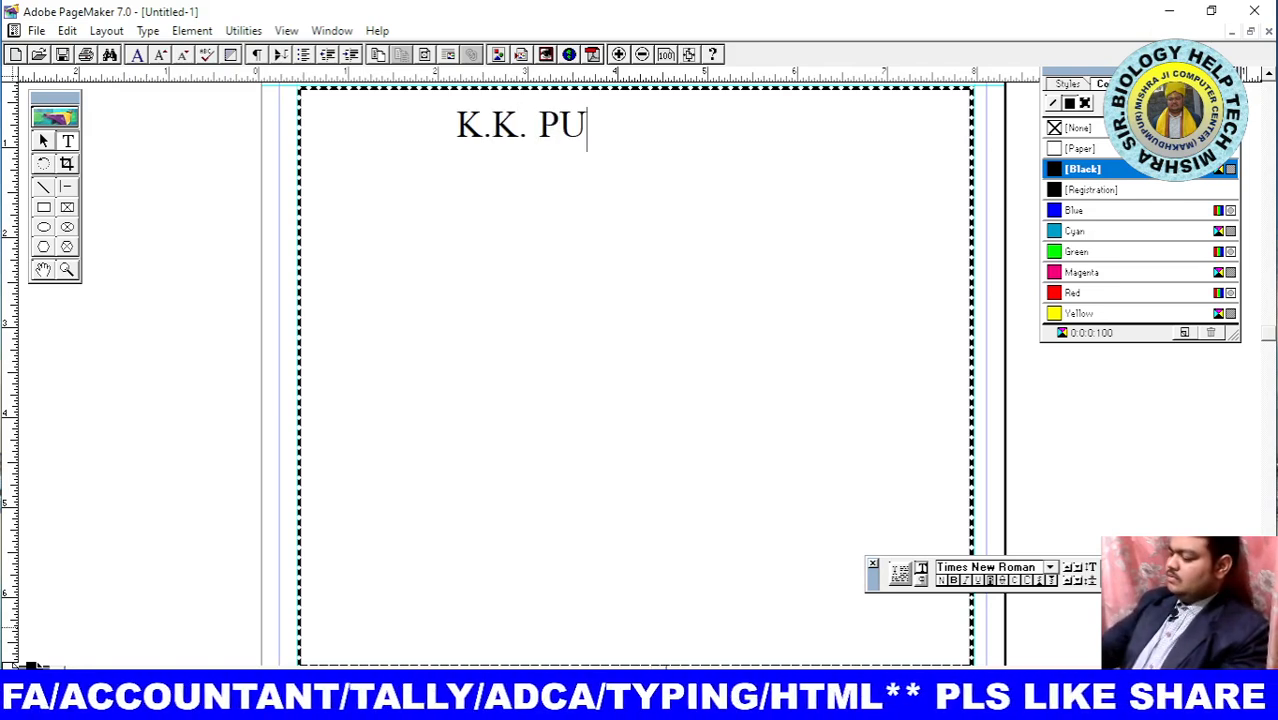
{"action": "type", "text": "BLIC"}
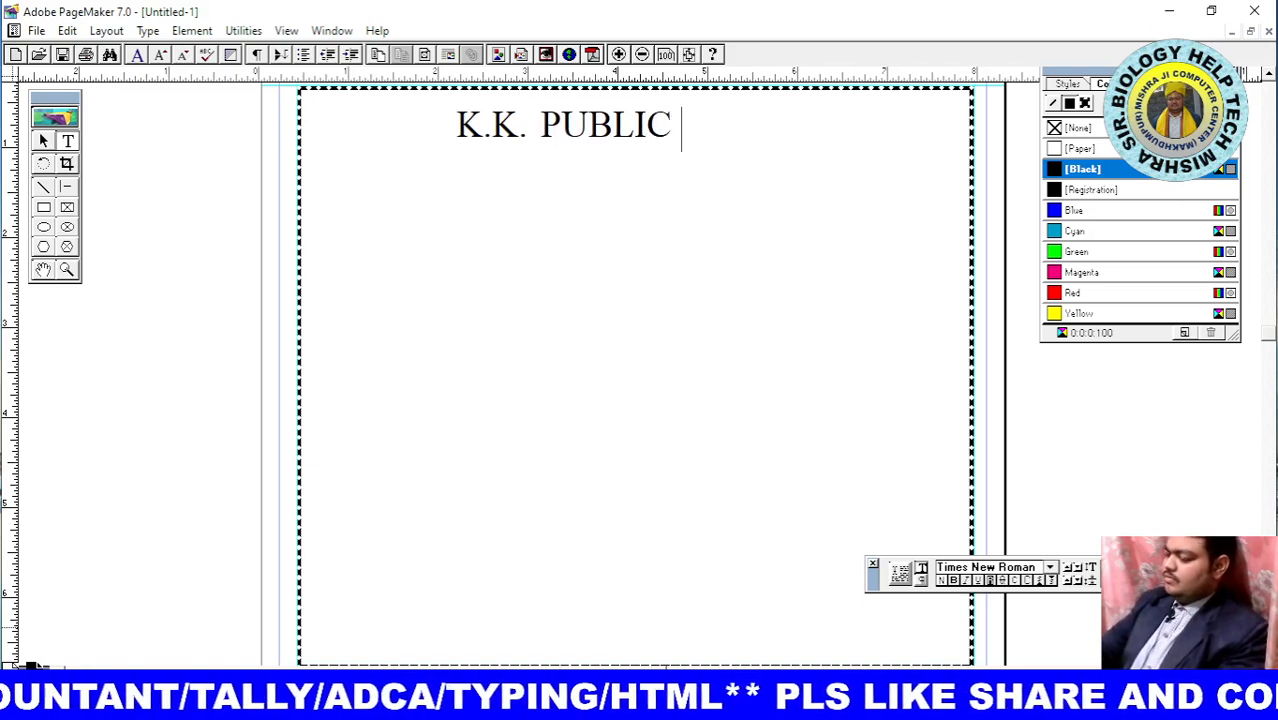
{"action": "type", "text": " SCHOOL"}
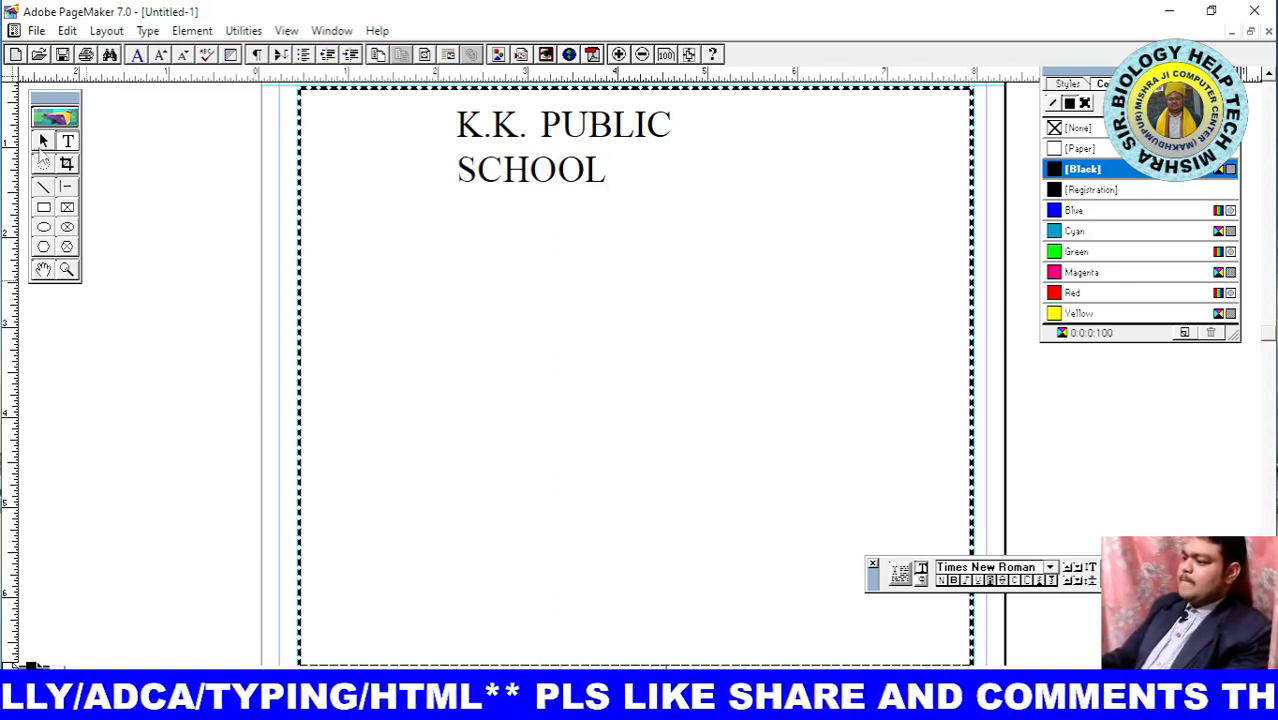
Widen the heading's text block to about 5.1 in so the text fits on one line, and nudge it slightly up and left
{"action": "left_click", "coordinate": [43, 141]}
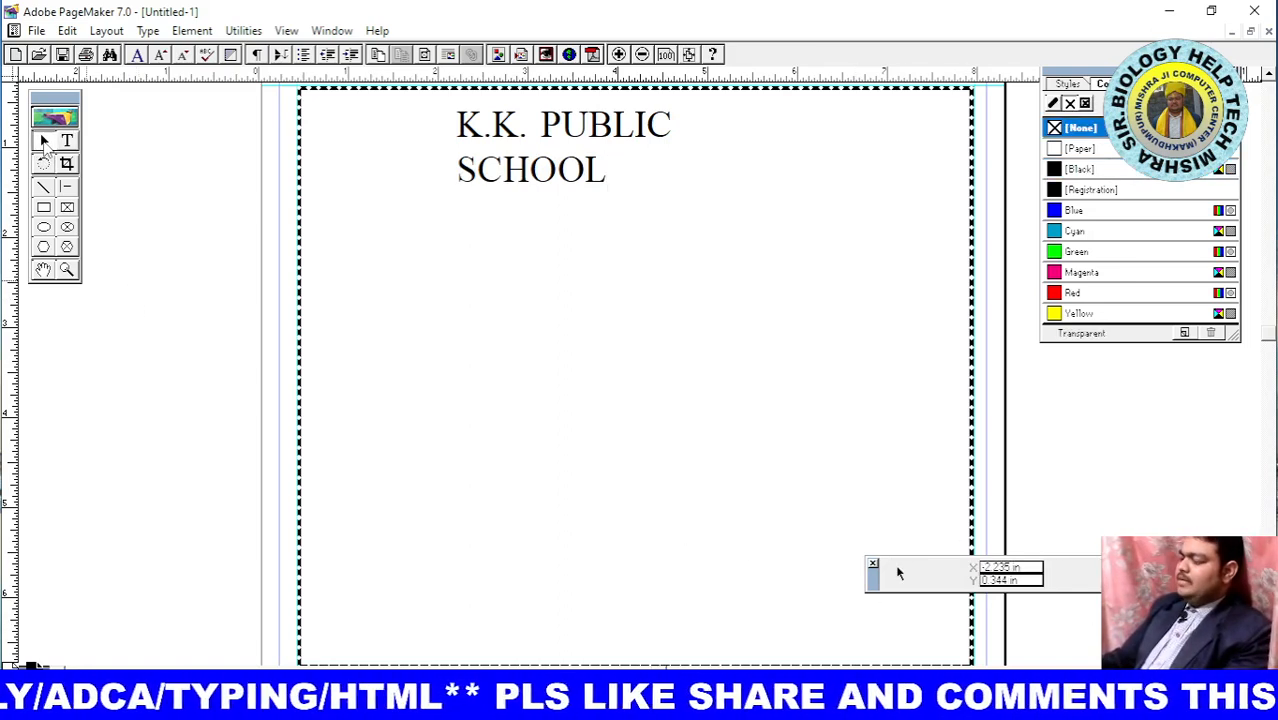
{"action": "left_click", "coordinate": [585, 136]}
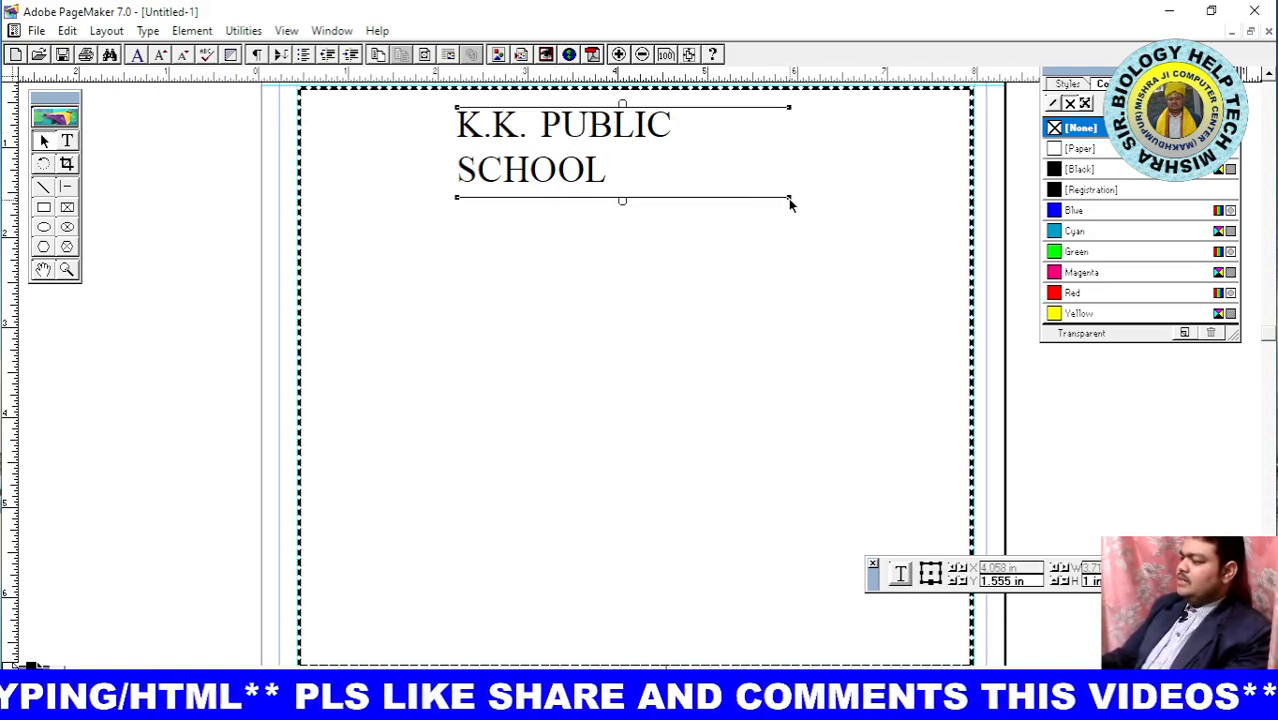
{"action": "left_click_drag", "start_coordinate": [788, 198], "coordinate": [915, 200]}
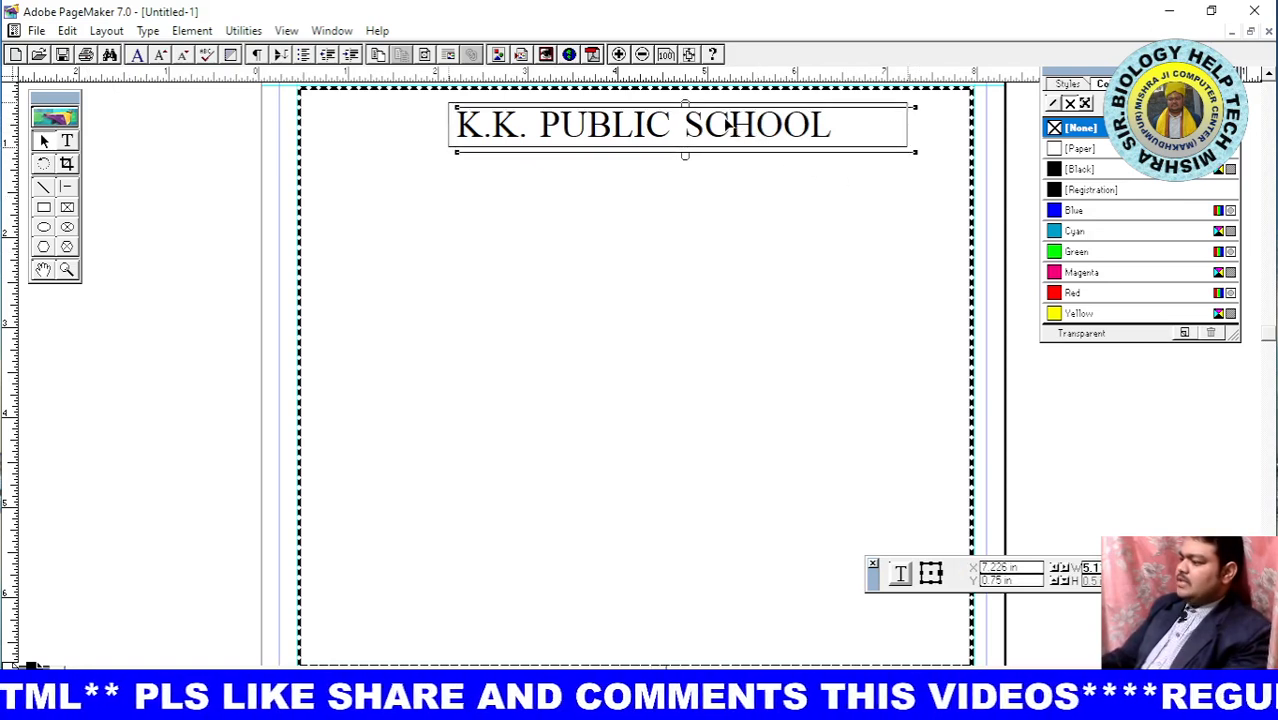
{"action": "left_click_drag", "start_coordinate": [729, 124], "coordinate": [727, 121]}
{"action": "left_click", "coordinate": [829, 224]}
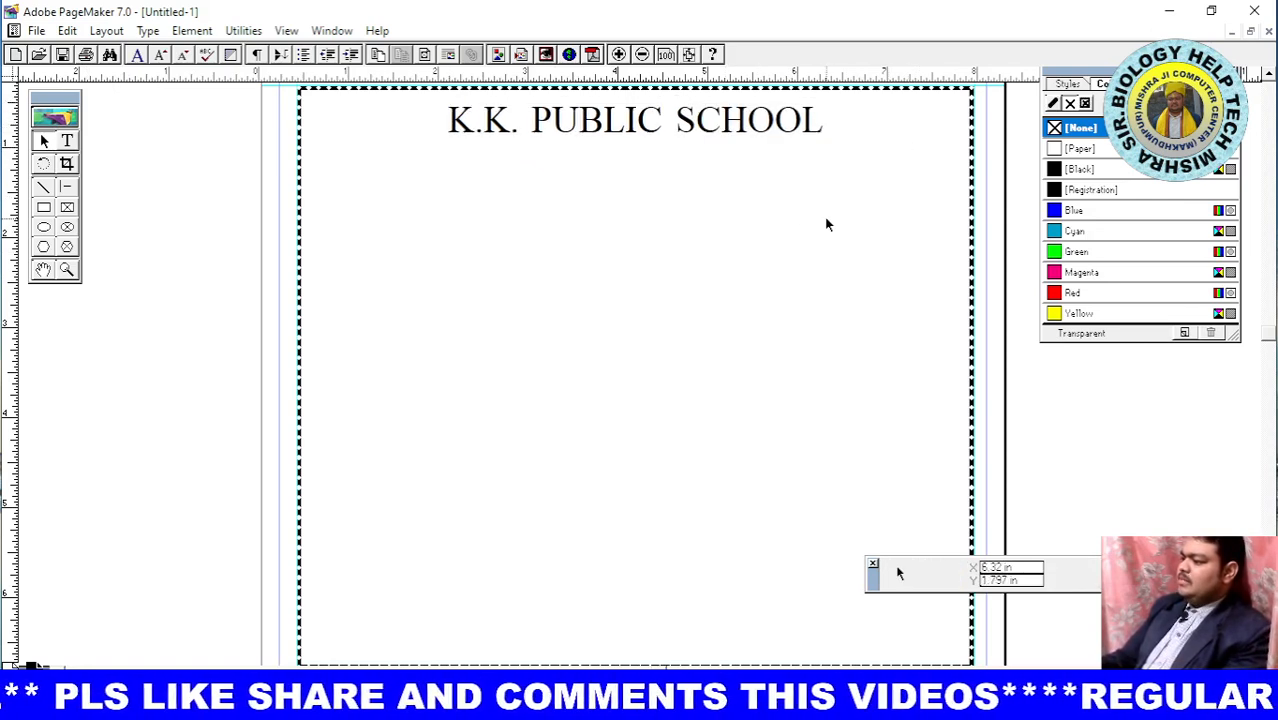
{"action": "left_click", "coordinate": [636, 122]}
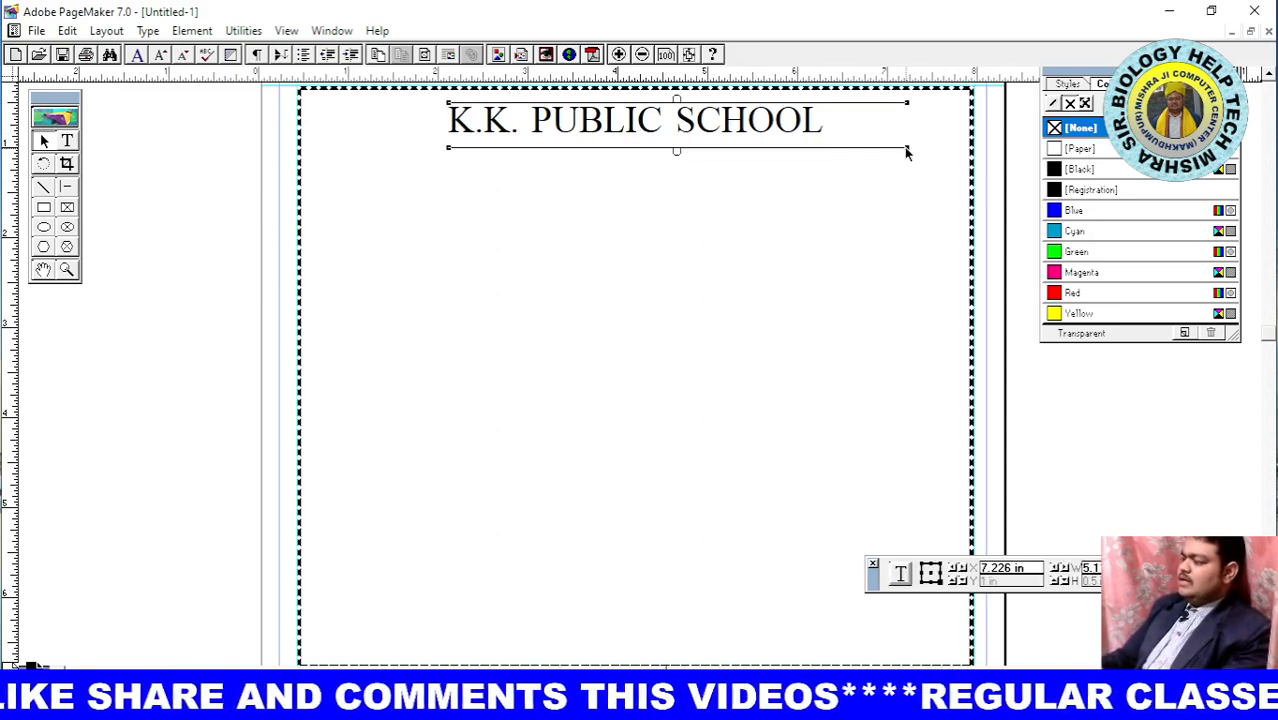
{"action": "left_click_drag", "start_coordinate": [907, 151], "coordinate": [913, 151]}
{"action": "left_click", "coordinate": [659, 230]}
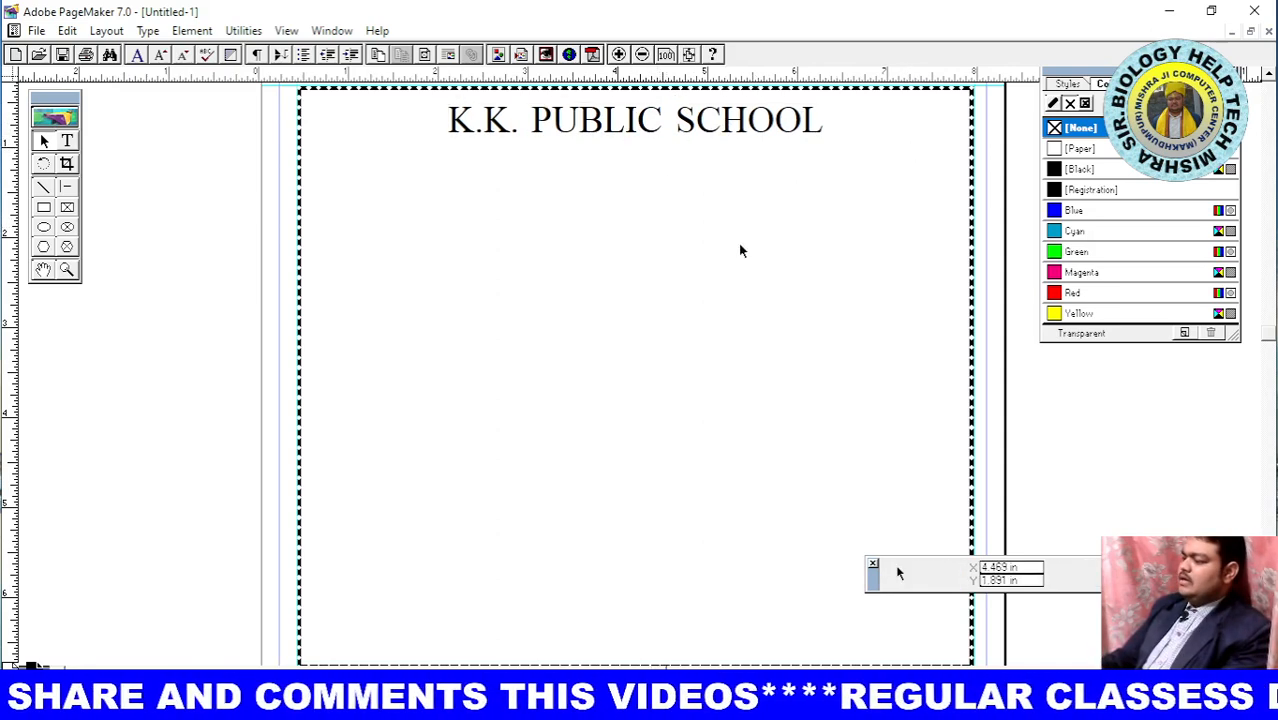
Increase the font size of the whole "K.K. PUBLIC SCHOOL" heading, keeping it on one line in Times New Roman
{"action": "left_click", "coordinate": [67, 141]}
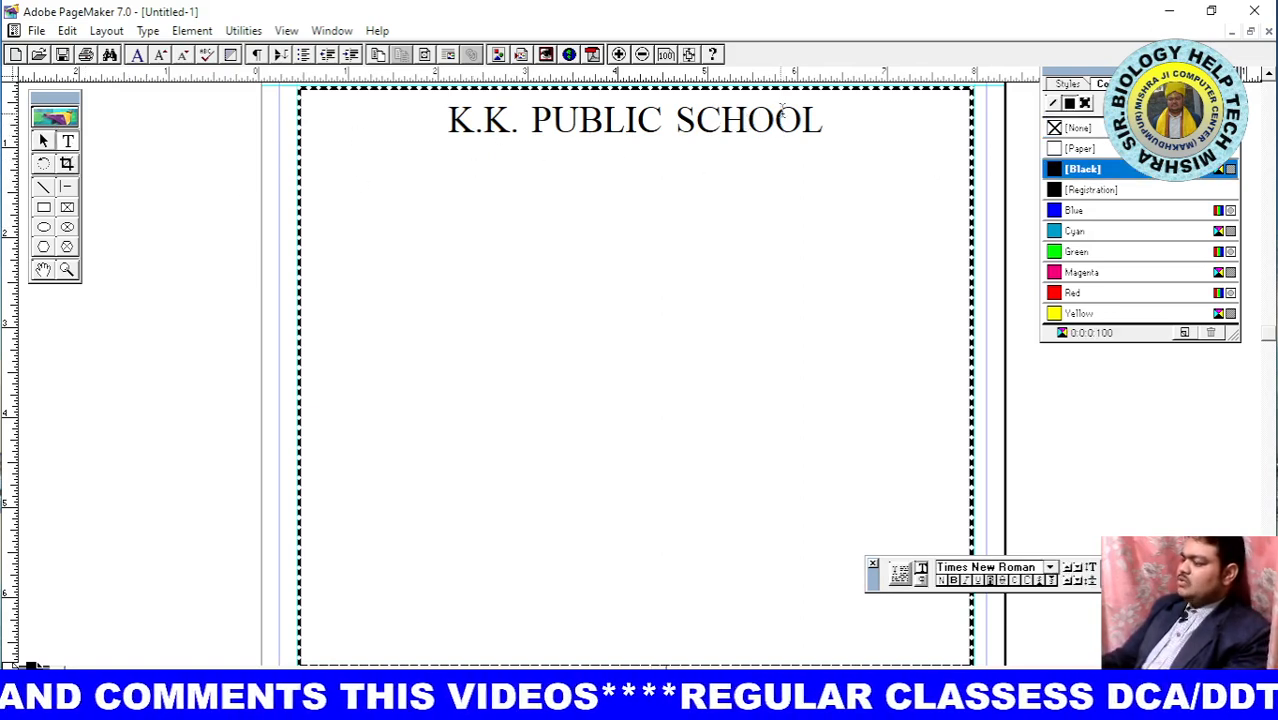
{"action": "left_click_drag", "start_coordinate": [816, 121], "coordinate": [449, 120]}
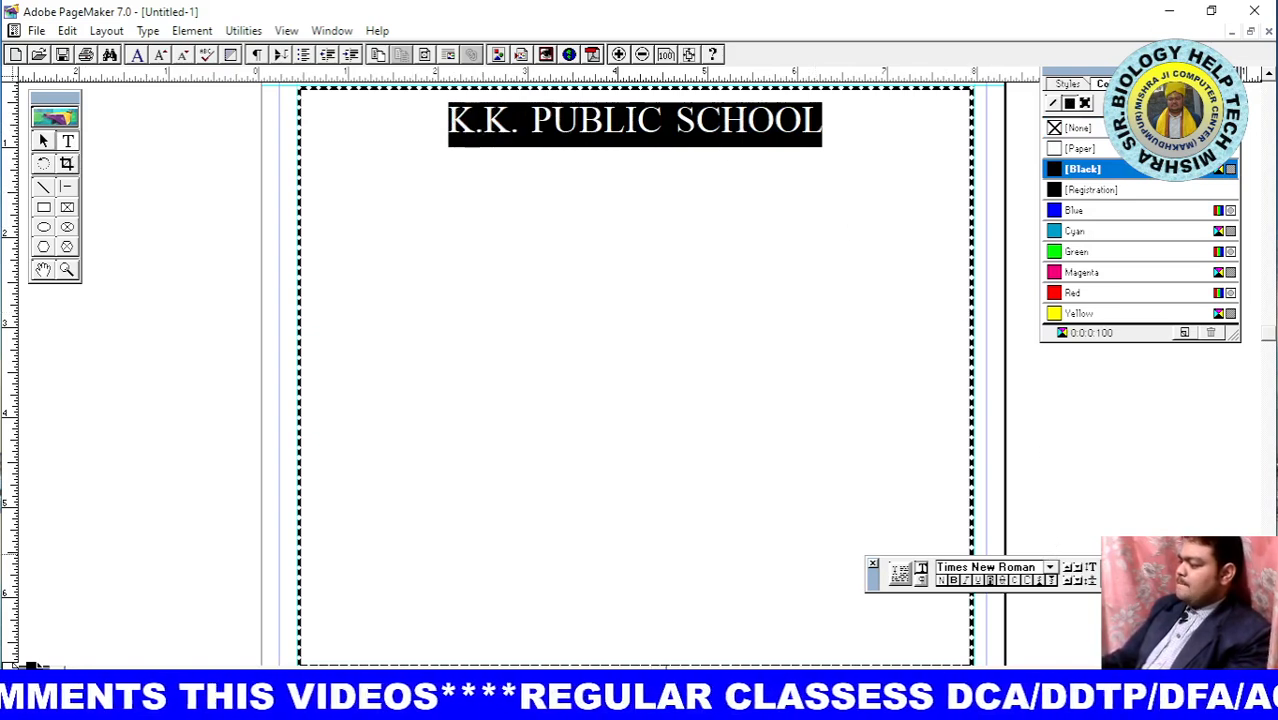
{"action": "left_click", "coordinate": [1148, 567]}
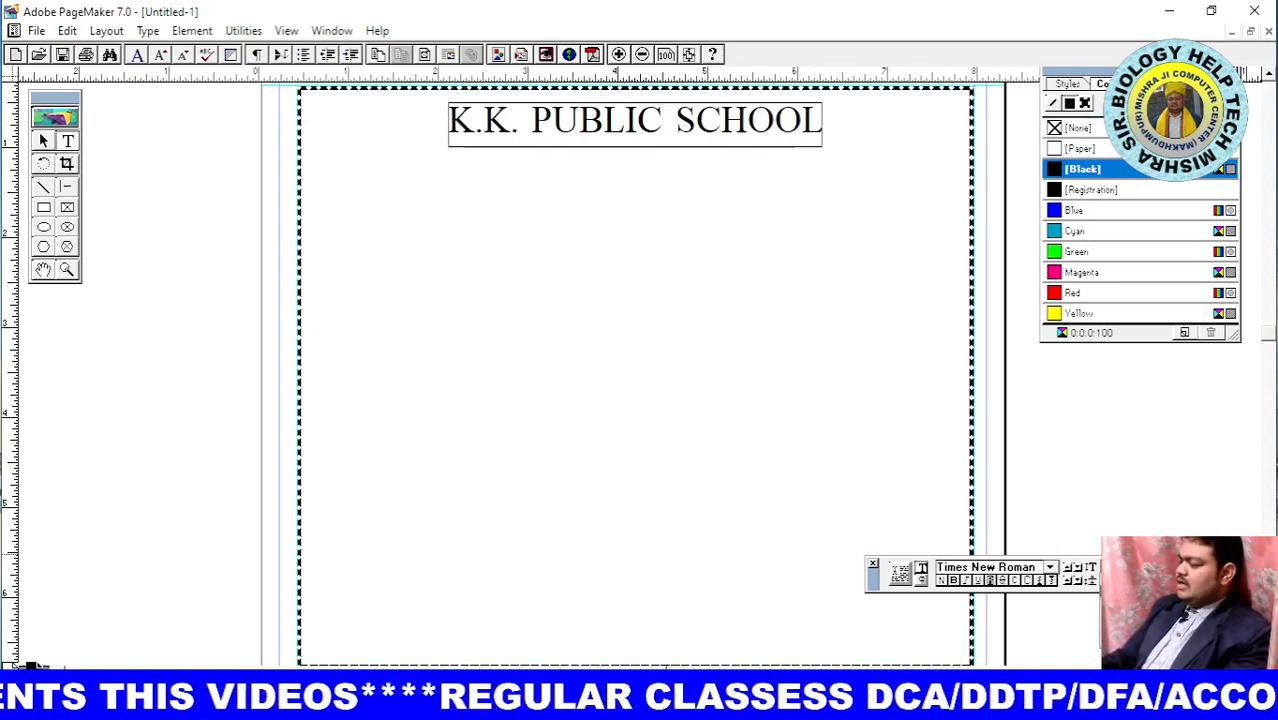
{"action": "left_click", "coordinate": [1140, 612]}
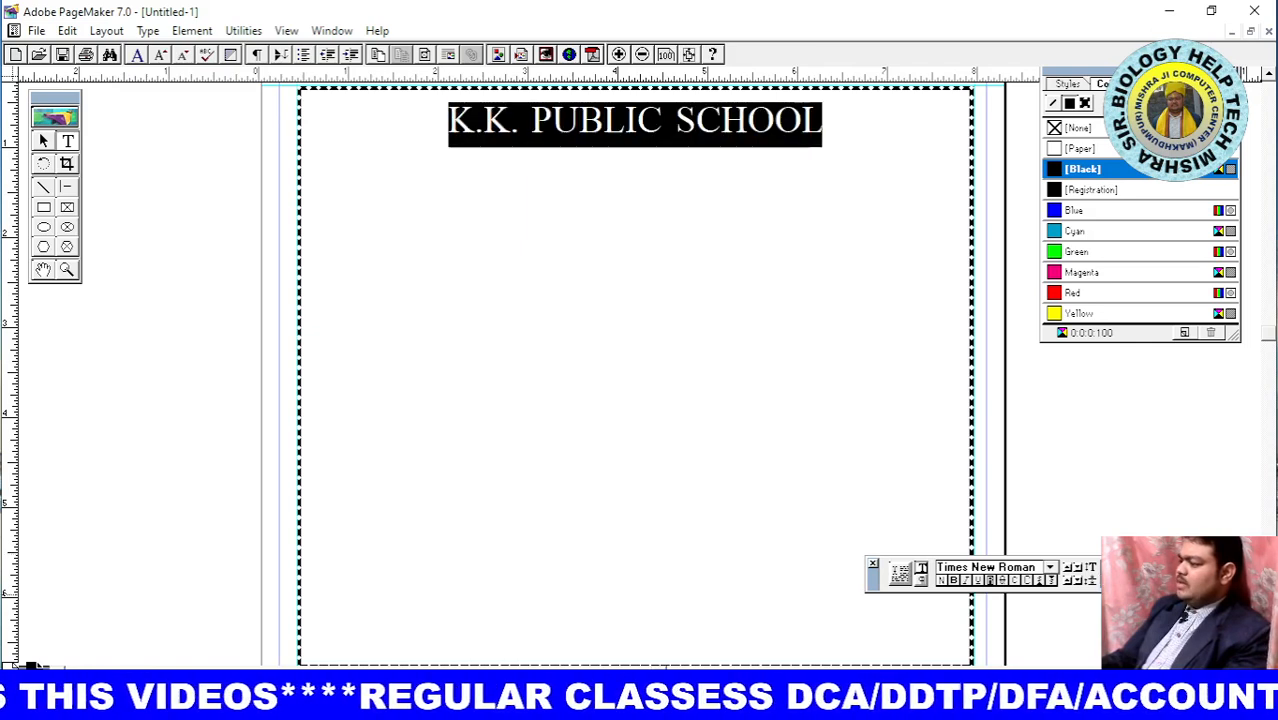
{"action": "left_click", "coordinate": [1148, 567]}
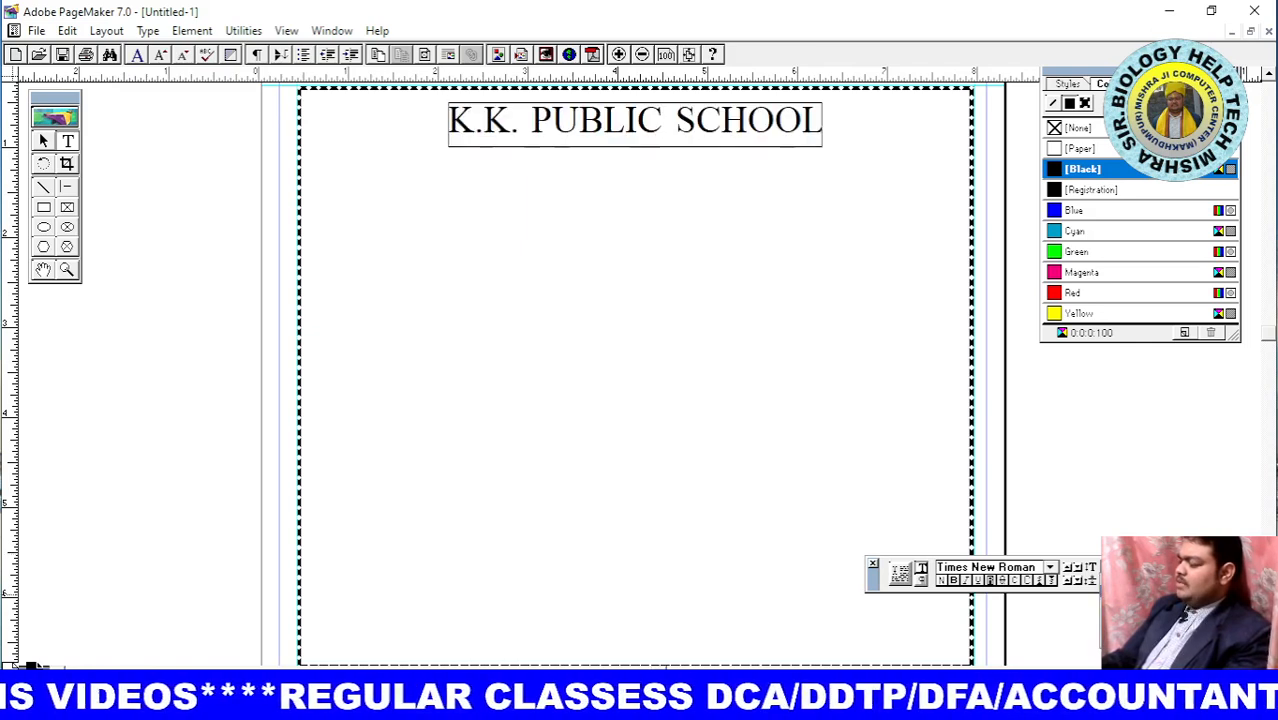
{"action": "left_click", "coordinate": [1140, 604]}
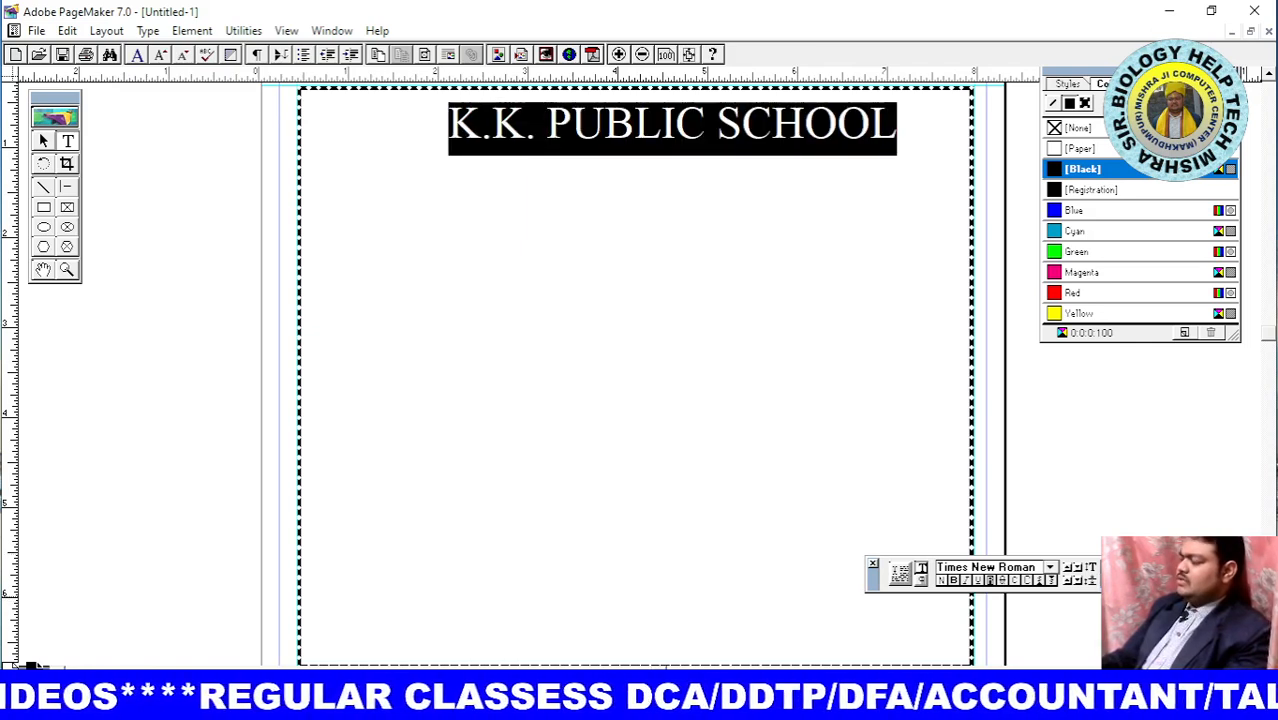
Move the "K.K. PUBLIC SCHOOL" heading about 0.4 in left and slightly up within the upper dotted rectangle
{"action": "left_click", "coordinate": [796, 420]}
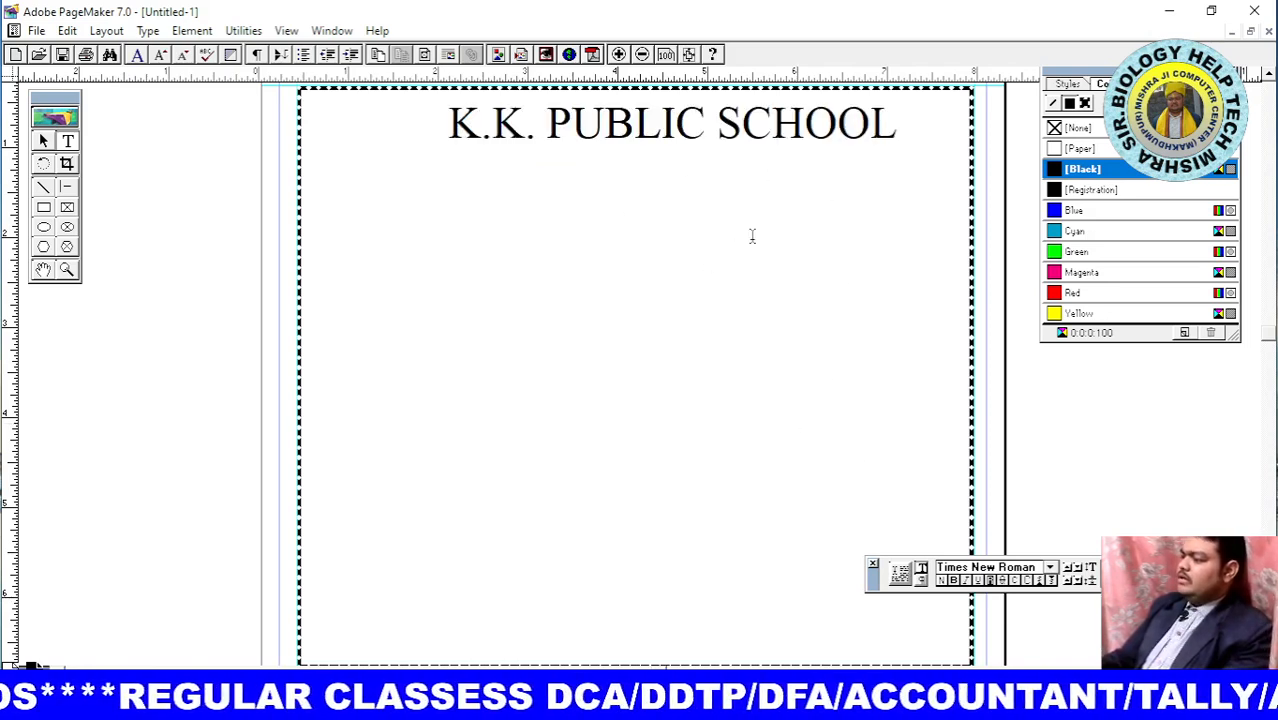
{"action": "left_click", "coordinate": [447, 120]}
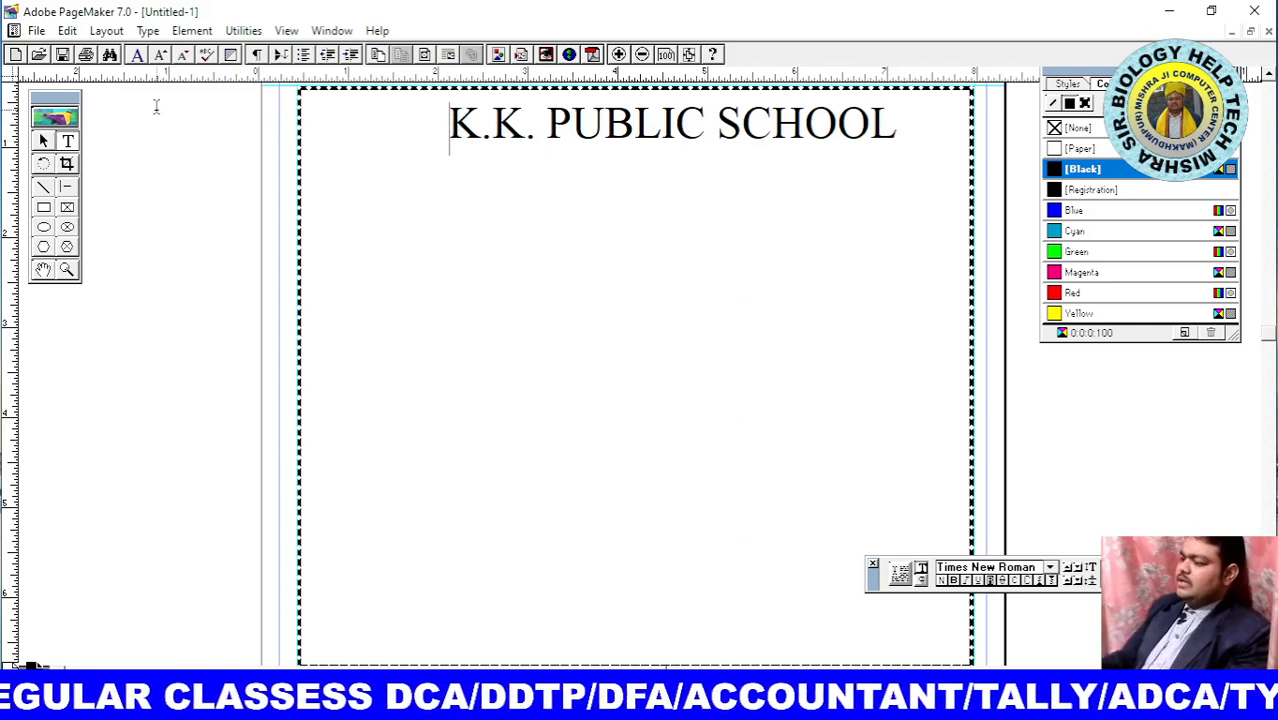
{"action": "left_click", "coordinate": [43, 141]}
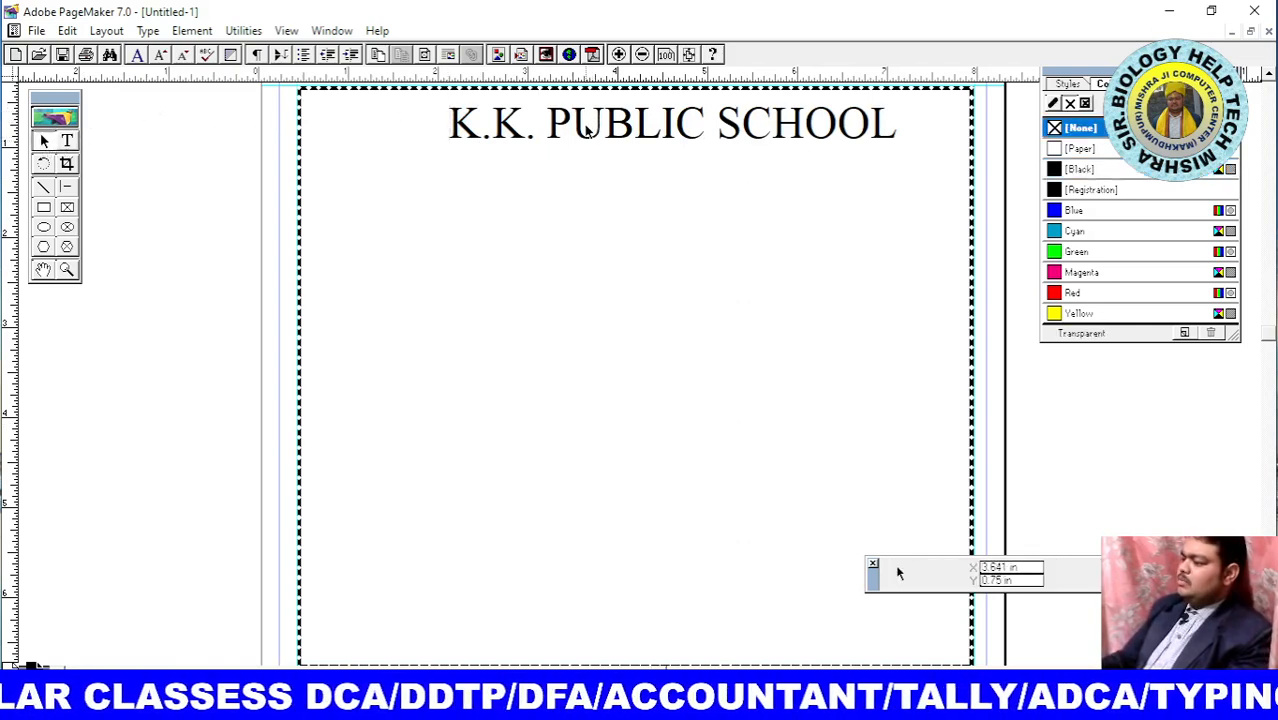
{"action": "left_click", "coordinate": [557, 126]}
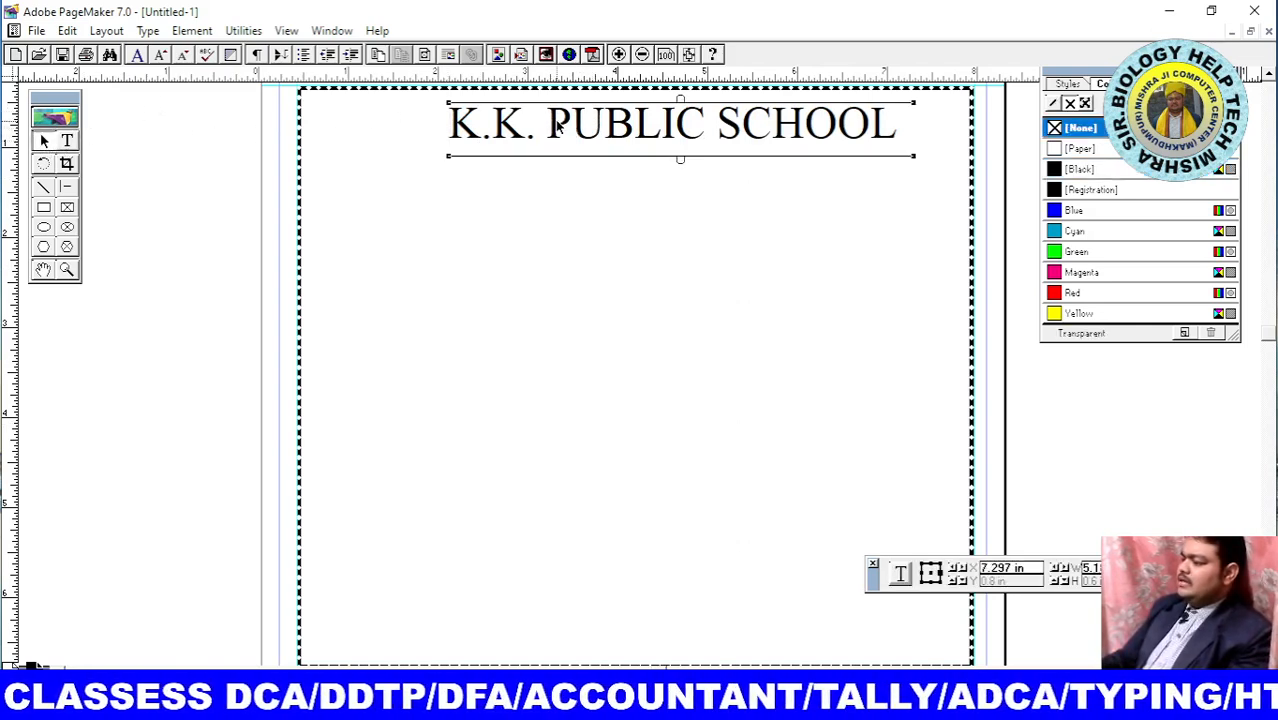
{"action": "left_click_drag", "start_coordinate": [557, 126], "coordinate": [519, 122]}
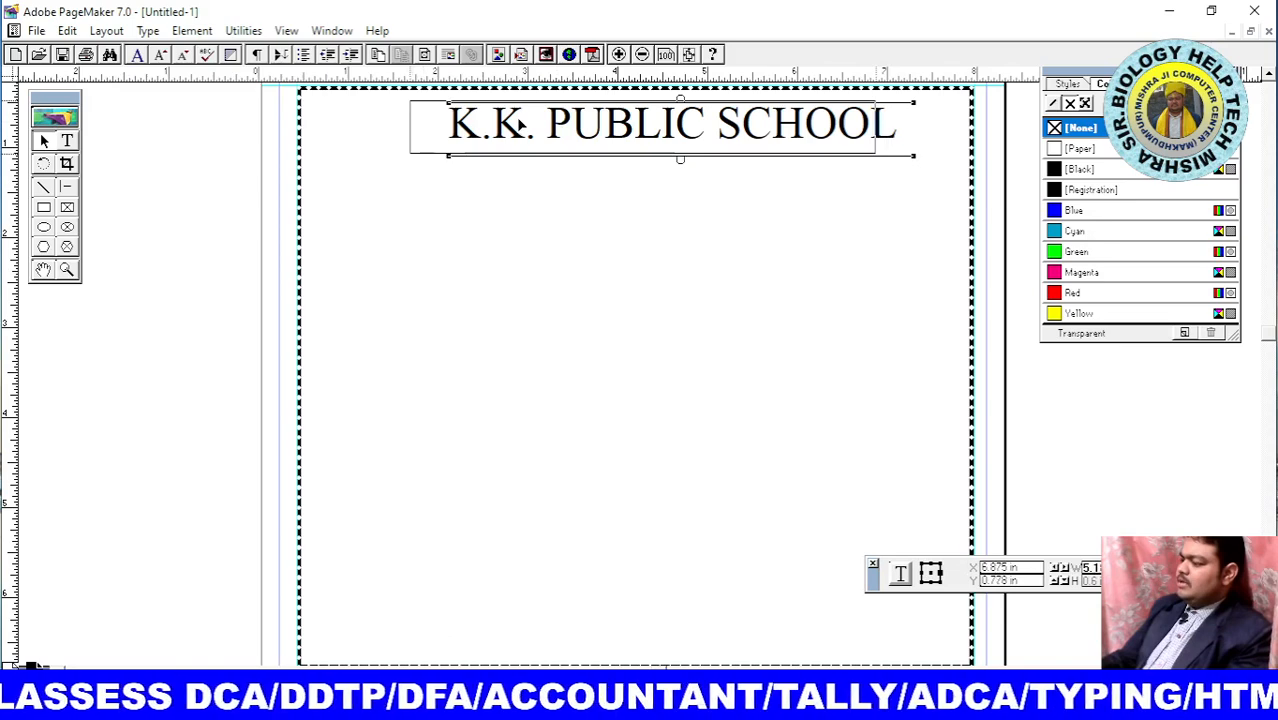
{"action": "left_click", "coordinate": [671, 215]}
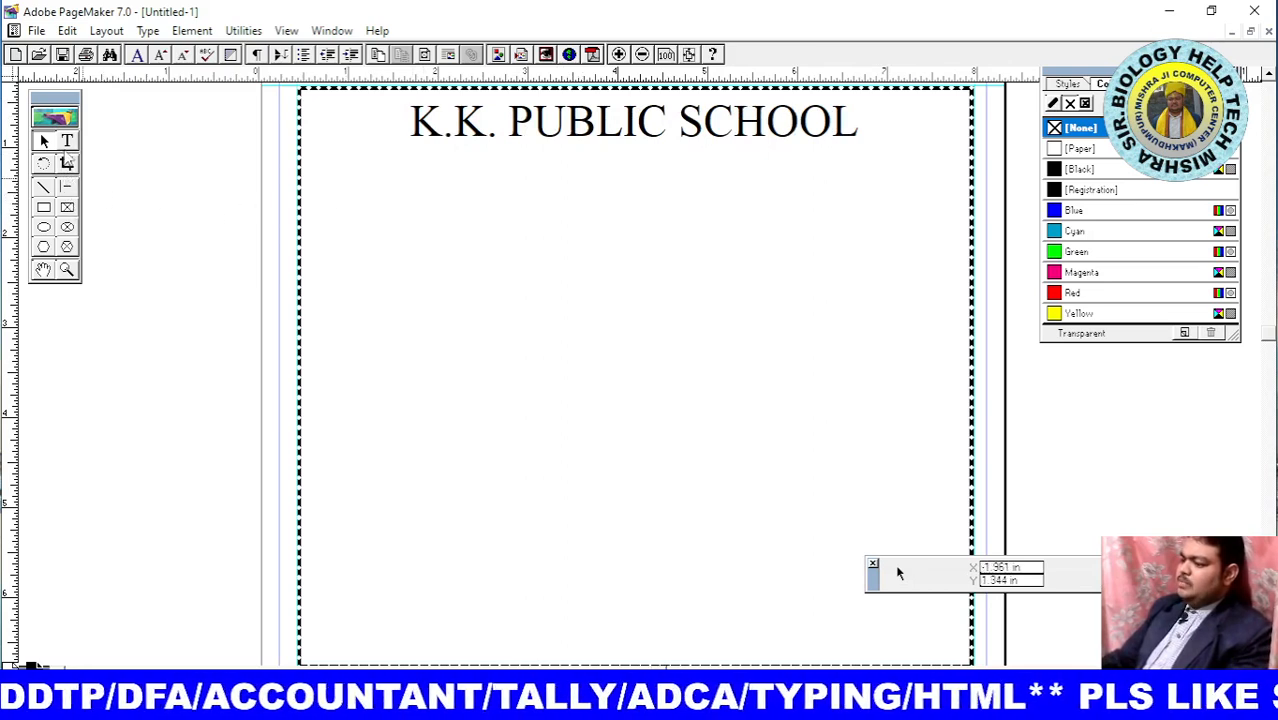
Add a text block below the school heading containing "PAIBIGHA GAYA"
{"action": "left_click", "coordinate": [67, 141]}
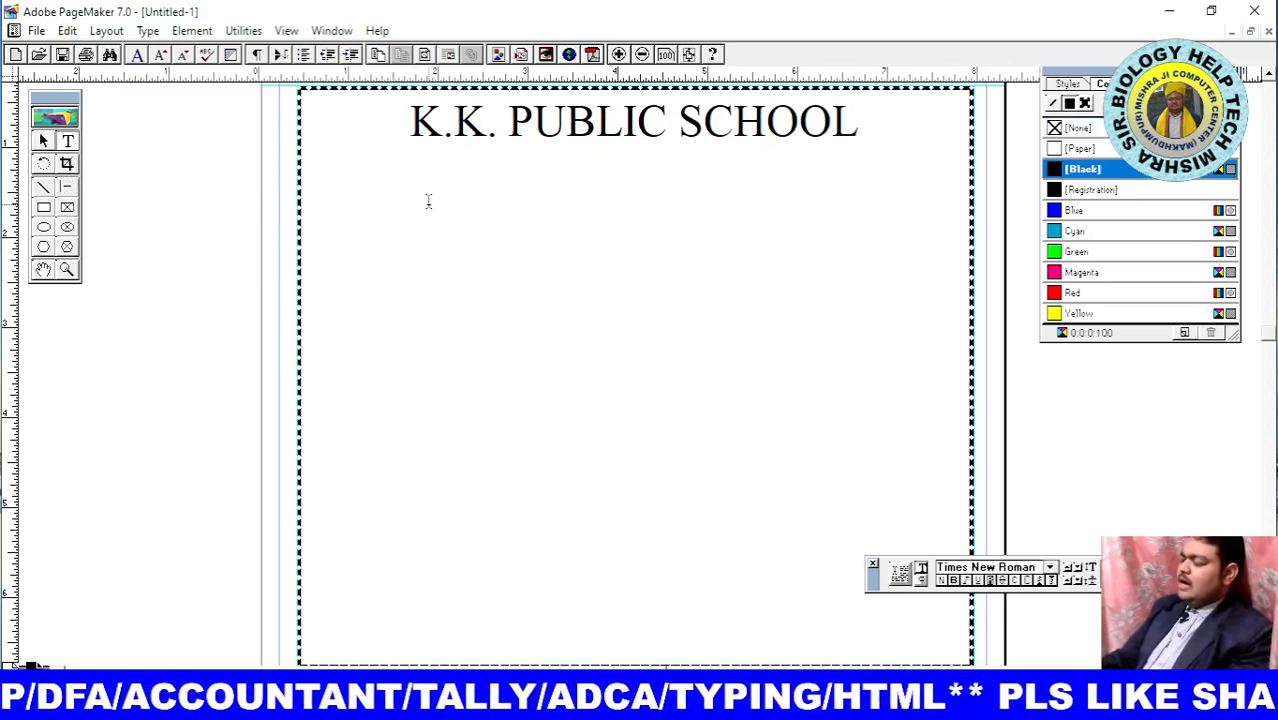
{"action": "left_click_drag", "start_coordinate": [427, 205], "coordinate": [728, 294]}
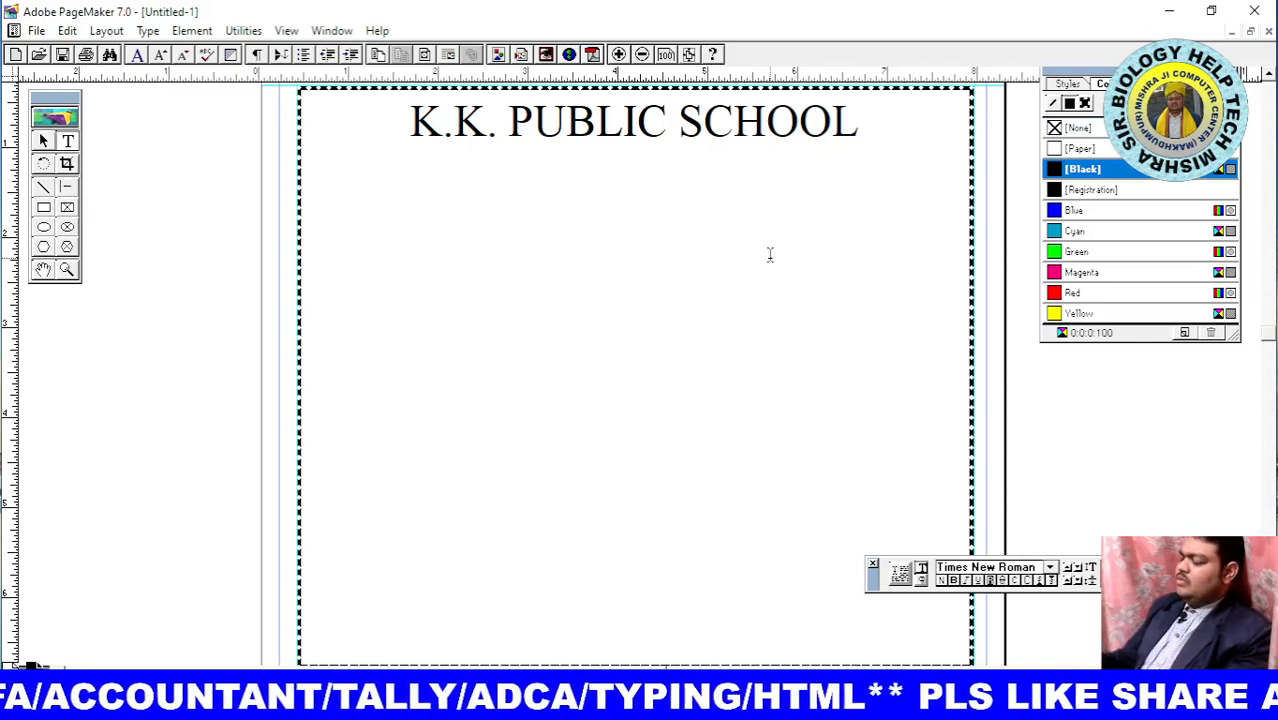
{"action": "type", "text": "PA"}
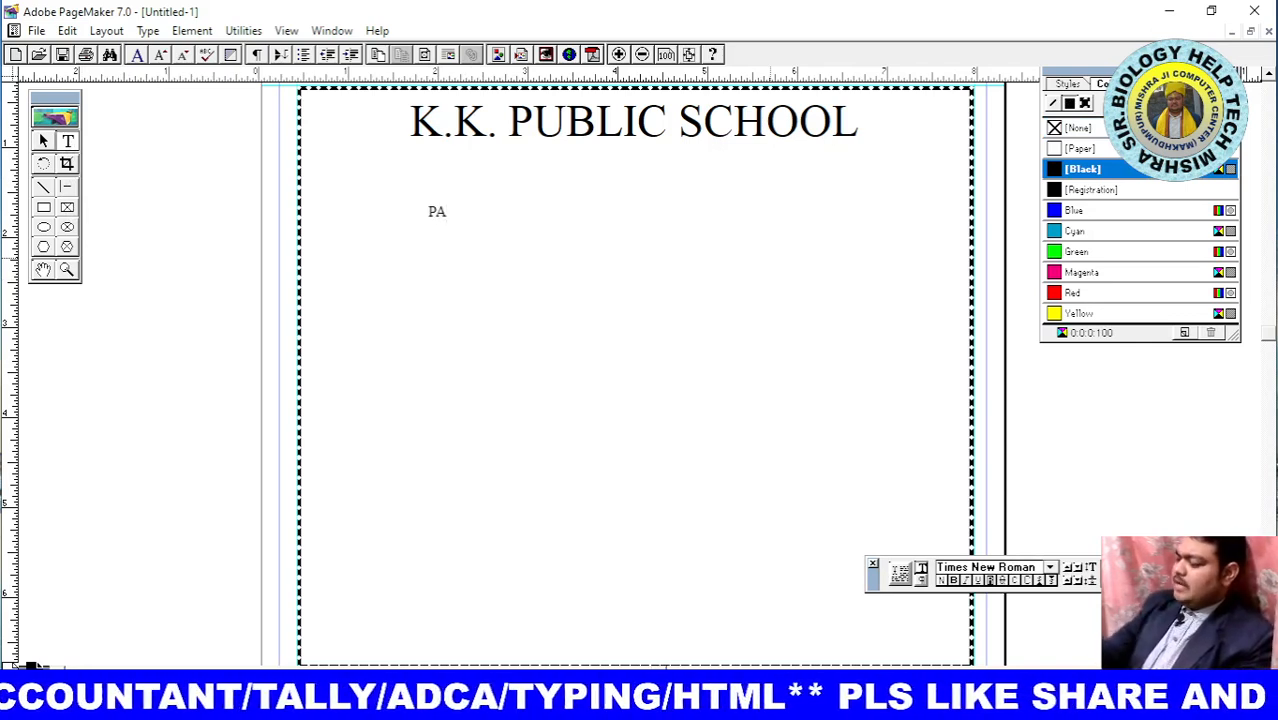
{"action": "type", "text": "IBIGHA "}
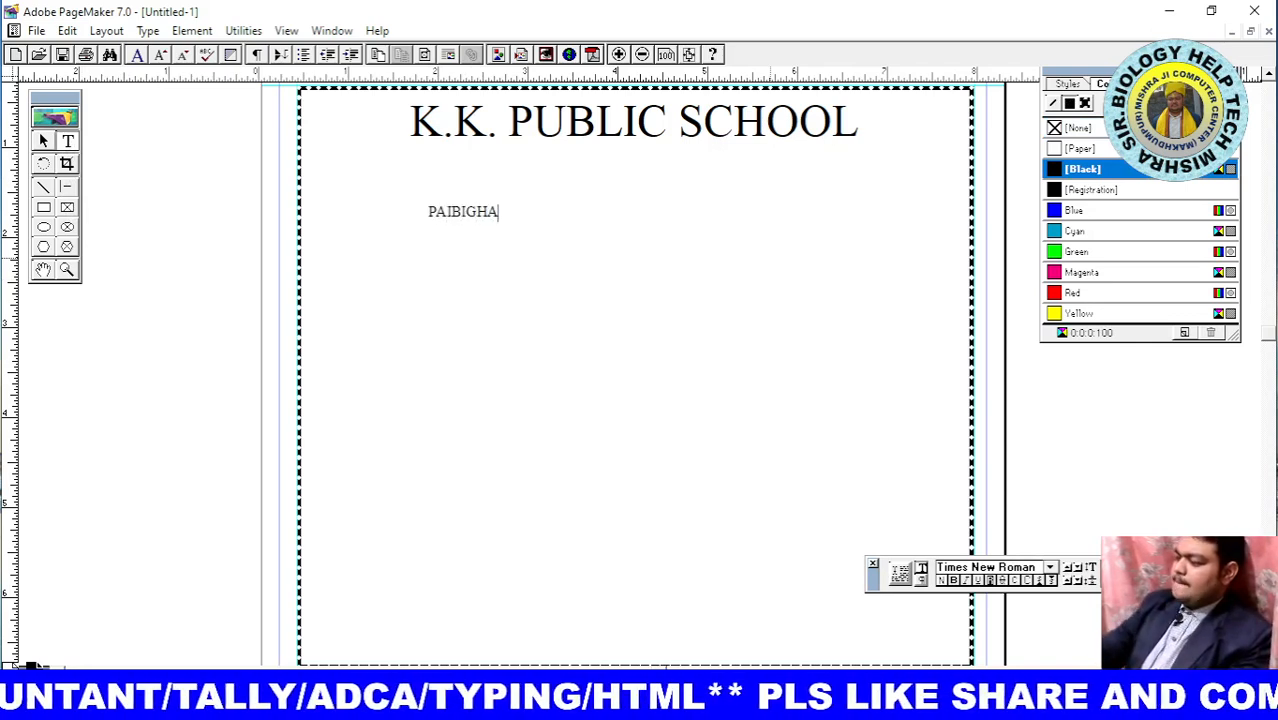
{"action": "type", "text": "GAY"}
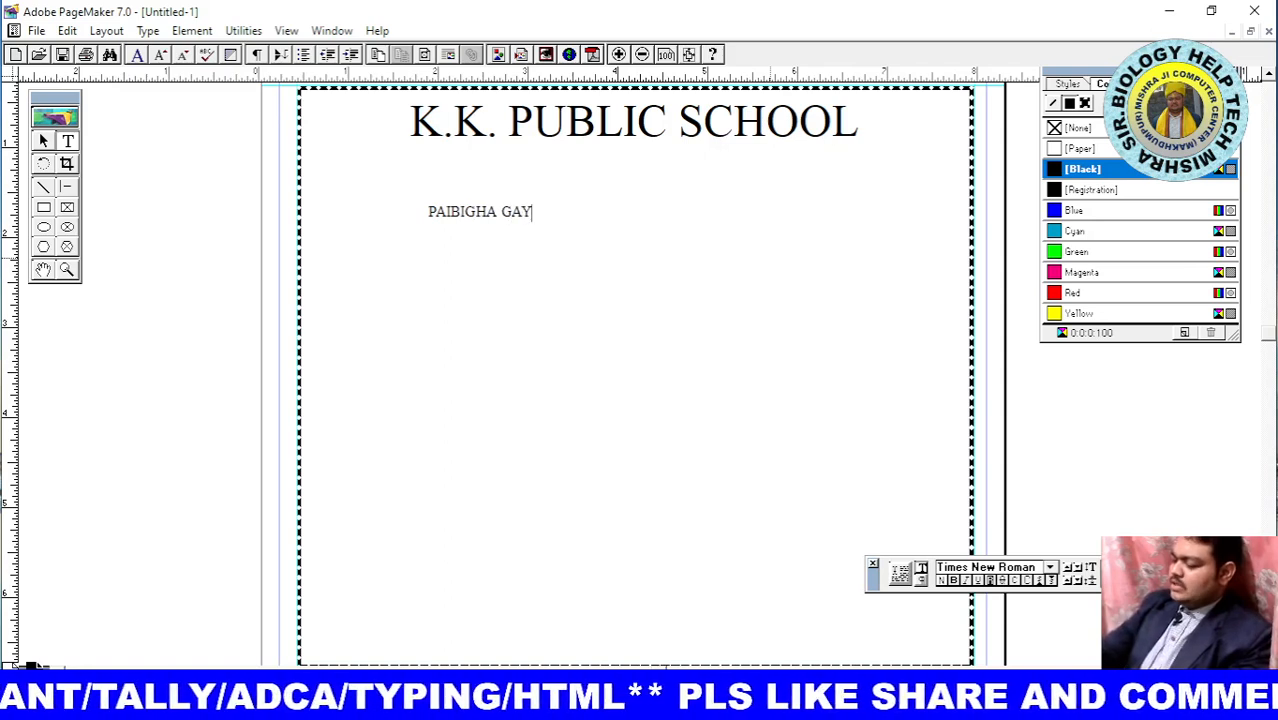
{"action": "type", "text": "A"}
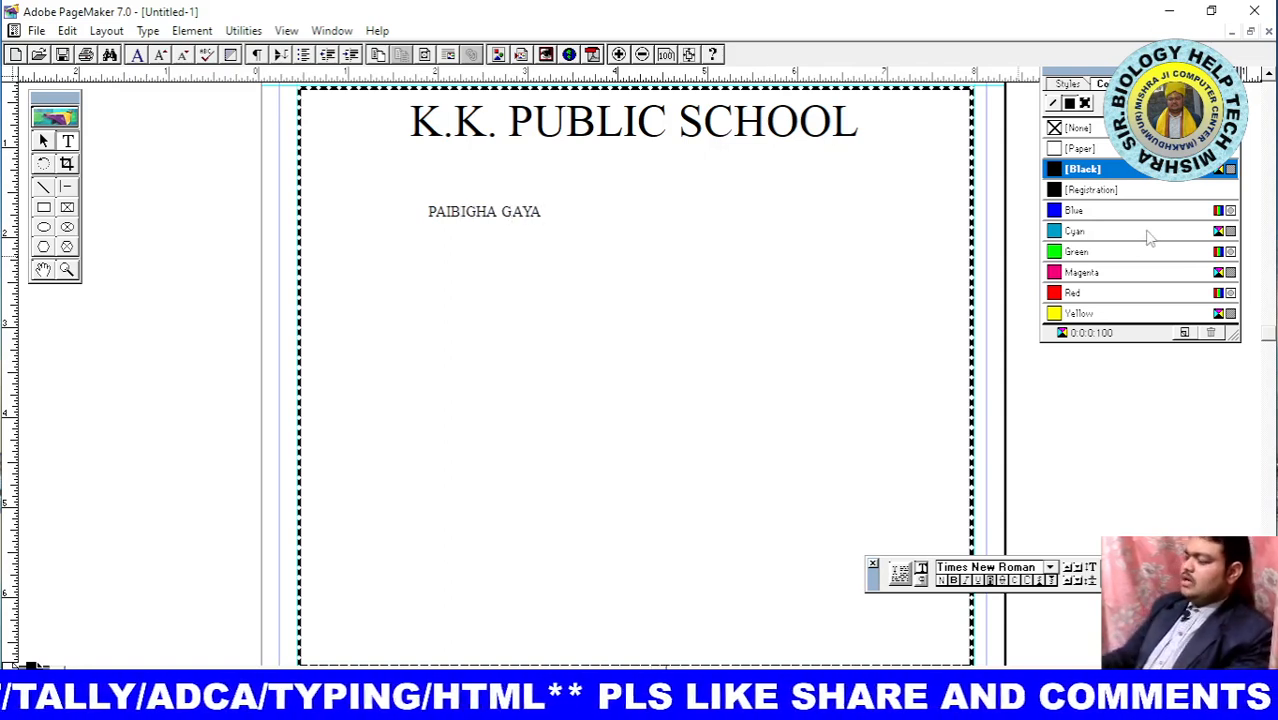
Increase the font size of "PAIBIGHA GAYA" and place the line directly beneath the school heading, roughly centred under it
{"action": "left_click_drag", "start_coordinate": [546, 213], "coordinate": [429, 211]}
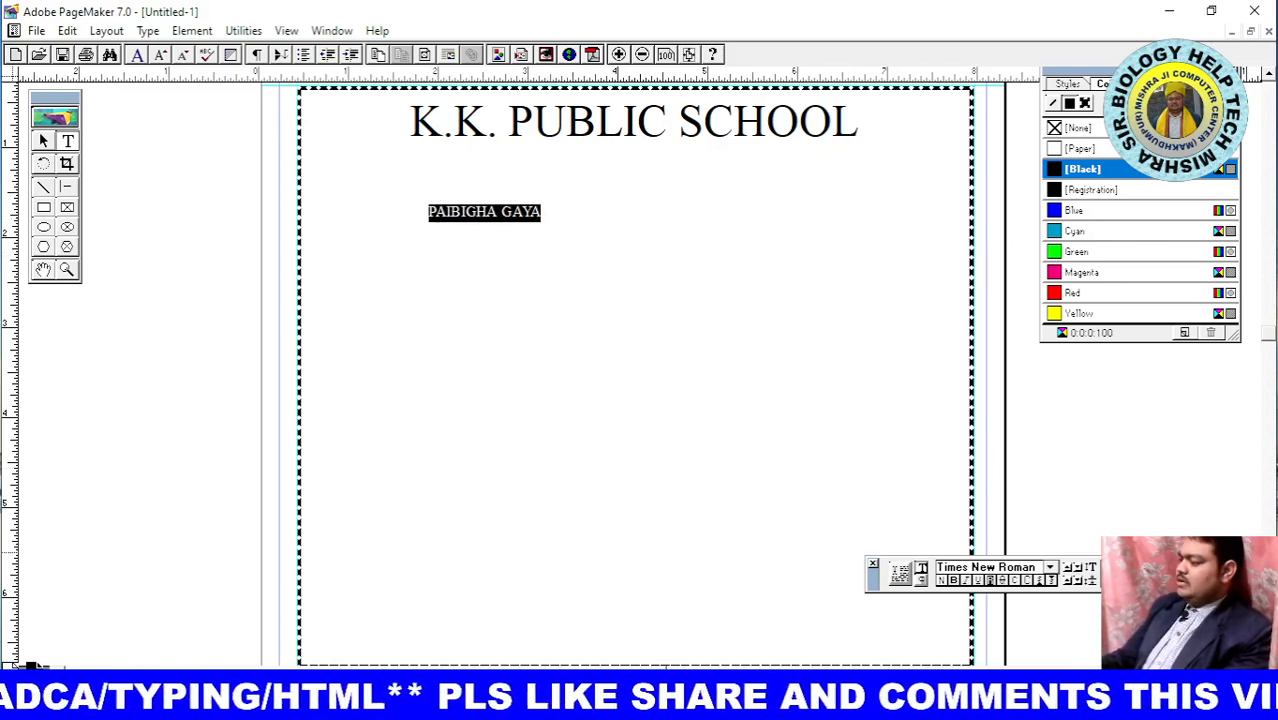
{"action": "left_click", "coordinate": [1152, 567]}
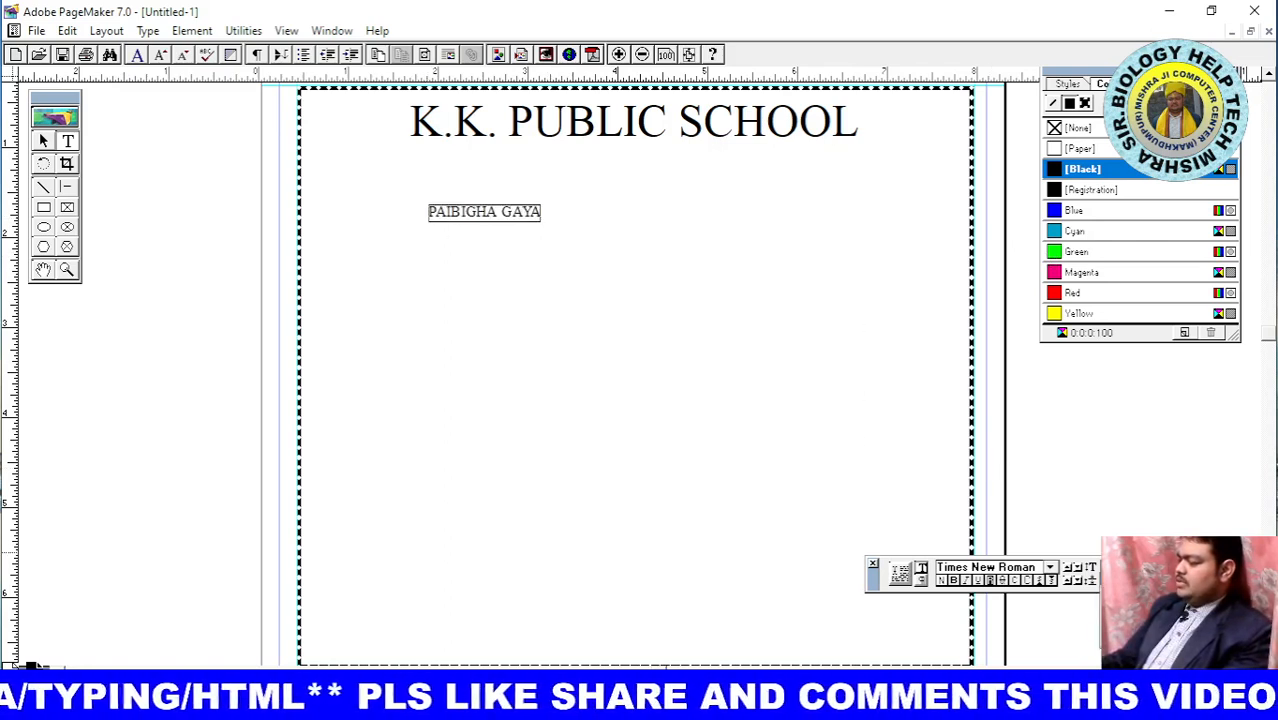
{"action": "left_click", "coordinate": [1130, 612]}
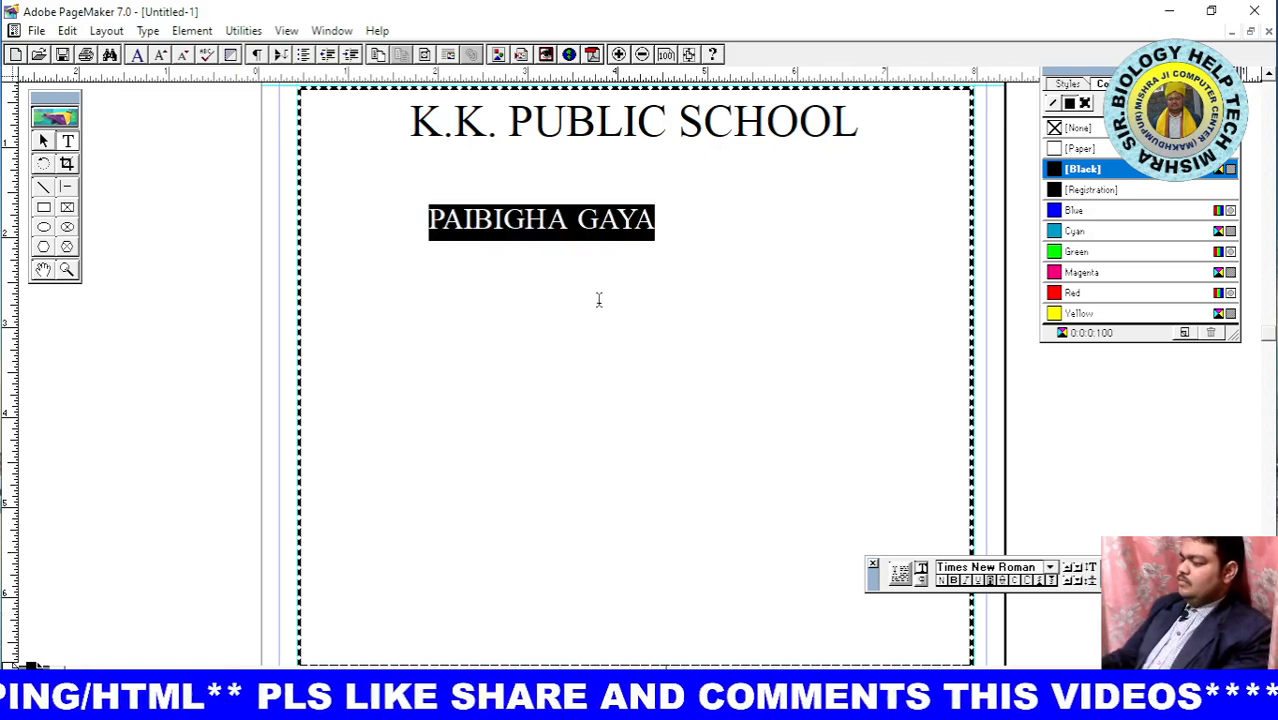
{"action": "left_click", "coordinate": [43, 141]}
{"action": "left_click", "coordinate": [494, 233]}
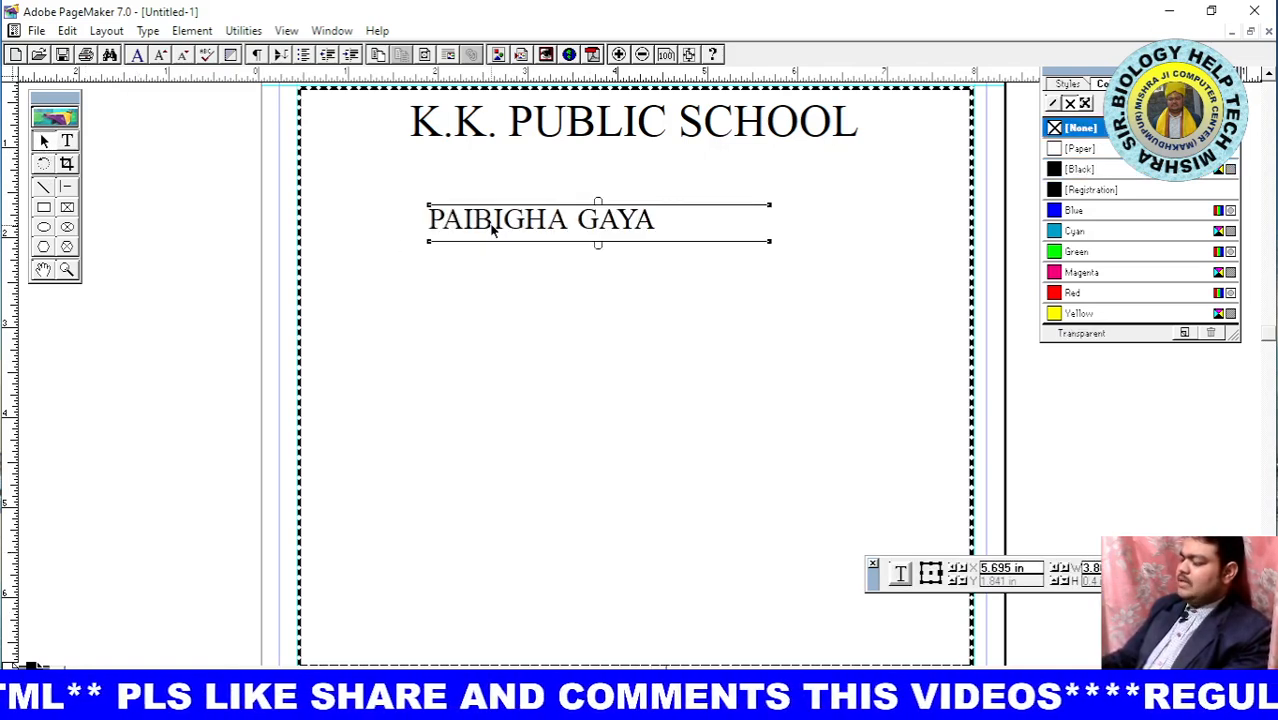
{"action": "left_click_drag", "start_coordinate": [491, 229], "coordinate": [549, 166]}
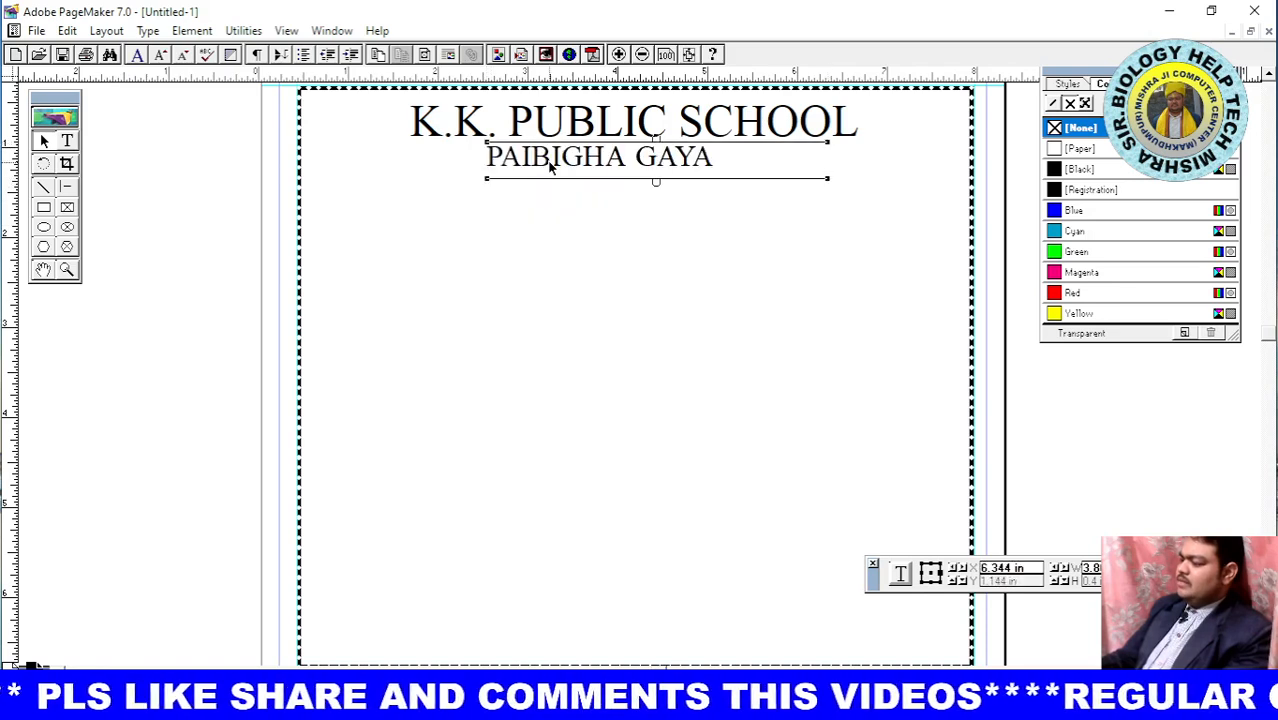
{"action": "left_click", "coordinate": [628, 259]}
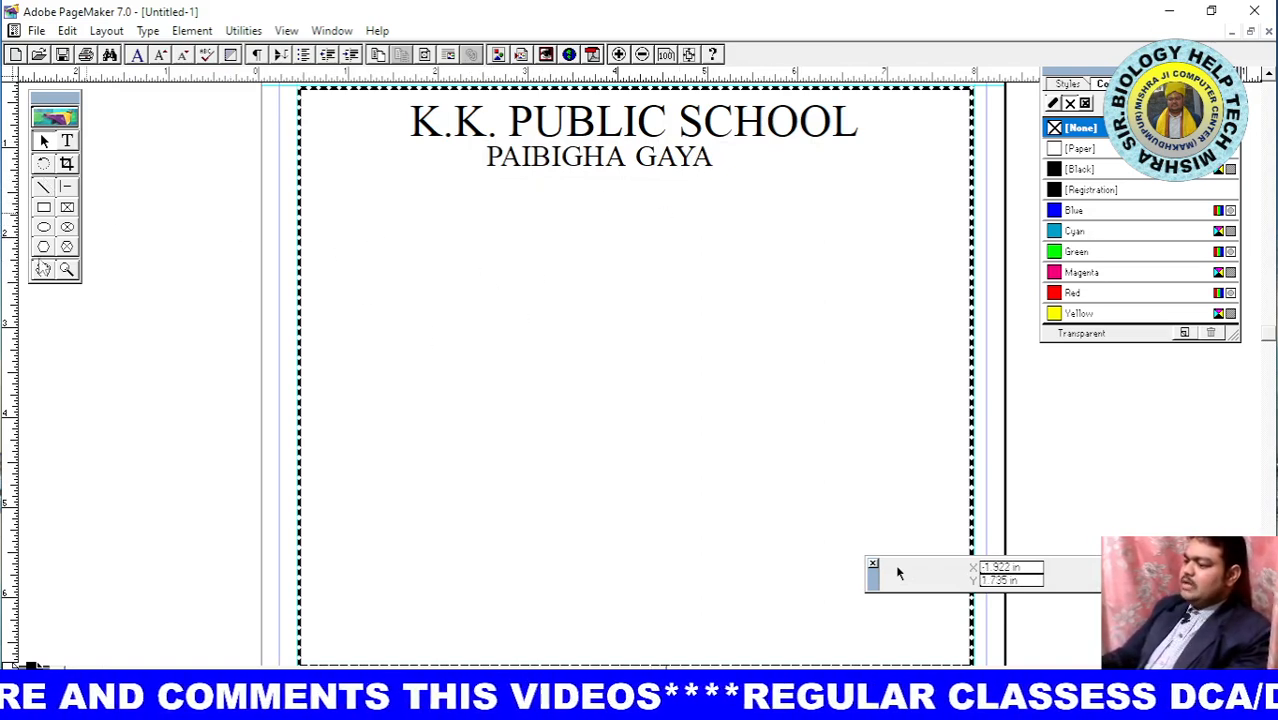
Draw a slightly rounded rectangle about 2 in wide and 0.34 in high below "PAIBIGHA GAYA" and colour it solid Black
{"action": "double_click", "coordinate": [44, 208]}
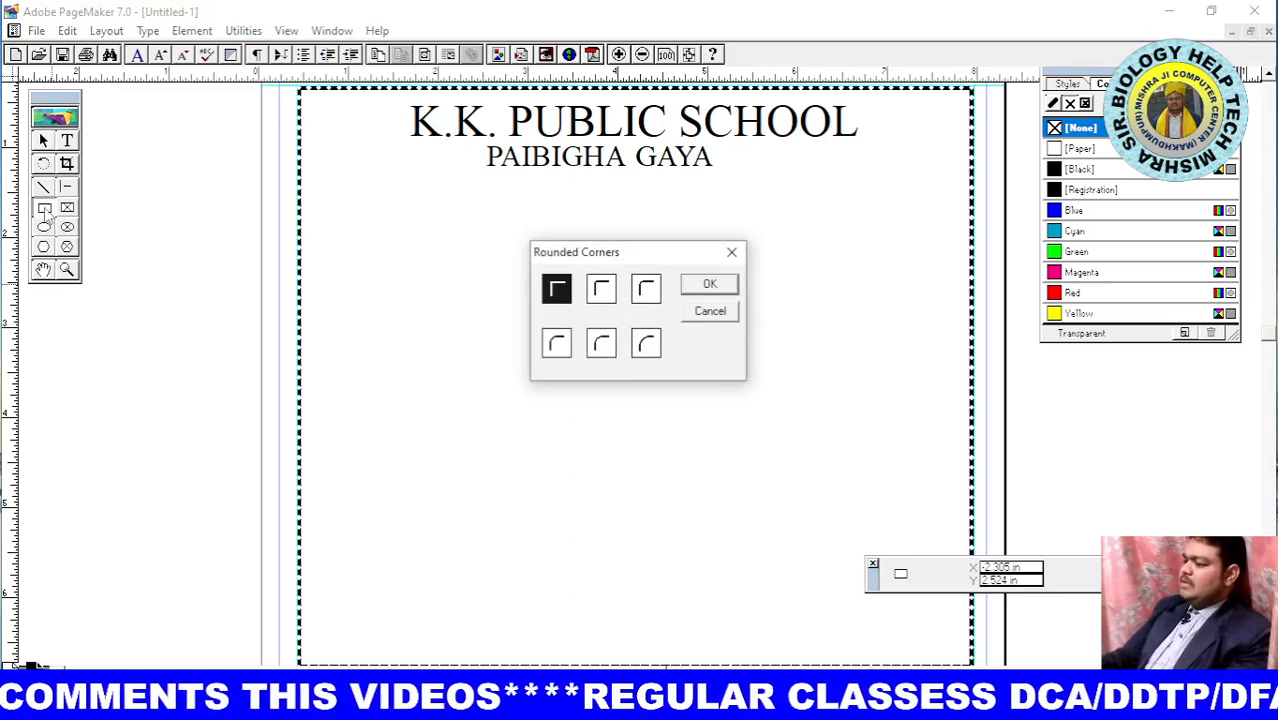
{"action": "left_click", "coordinate": [602, 289]}
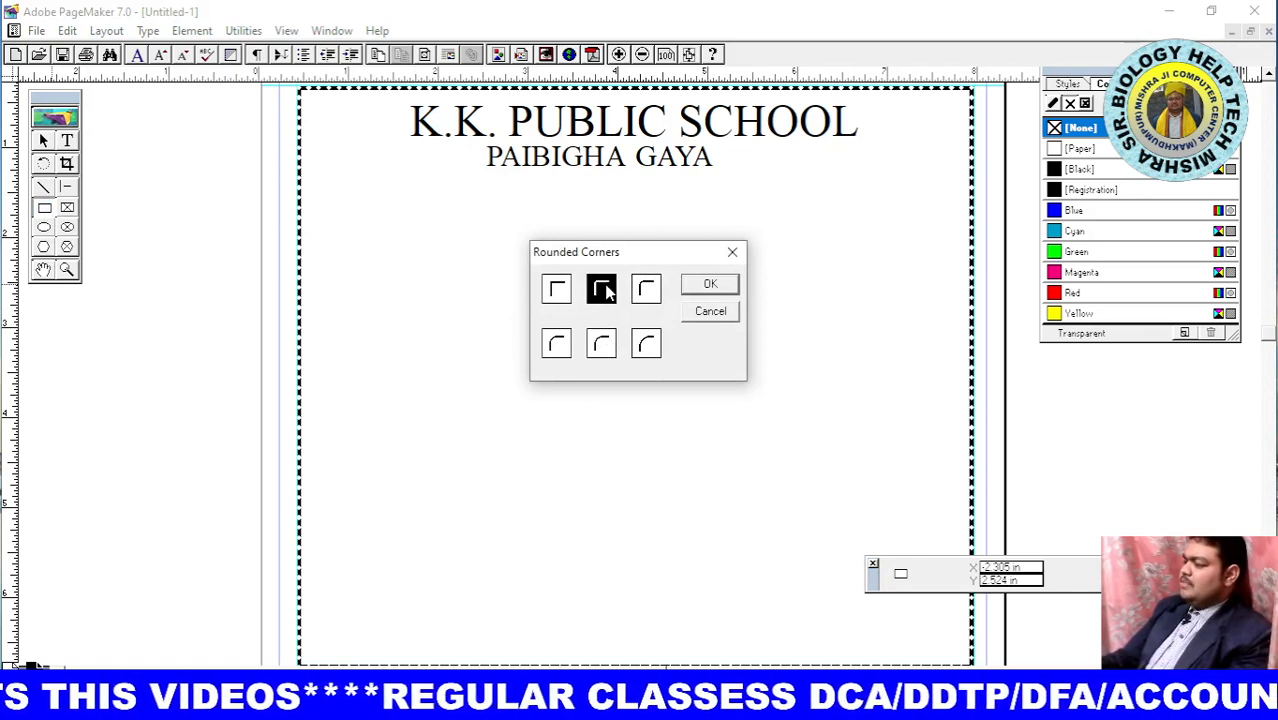
{"action": "left_click", "coordinate": [716, 286]}
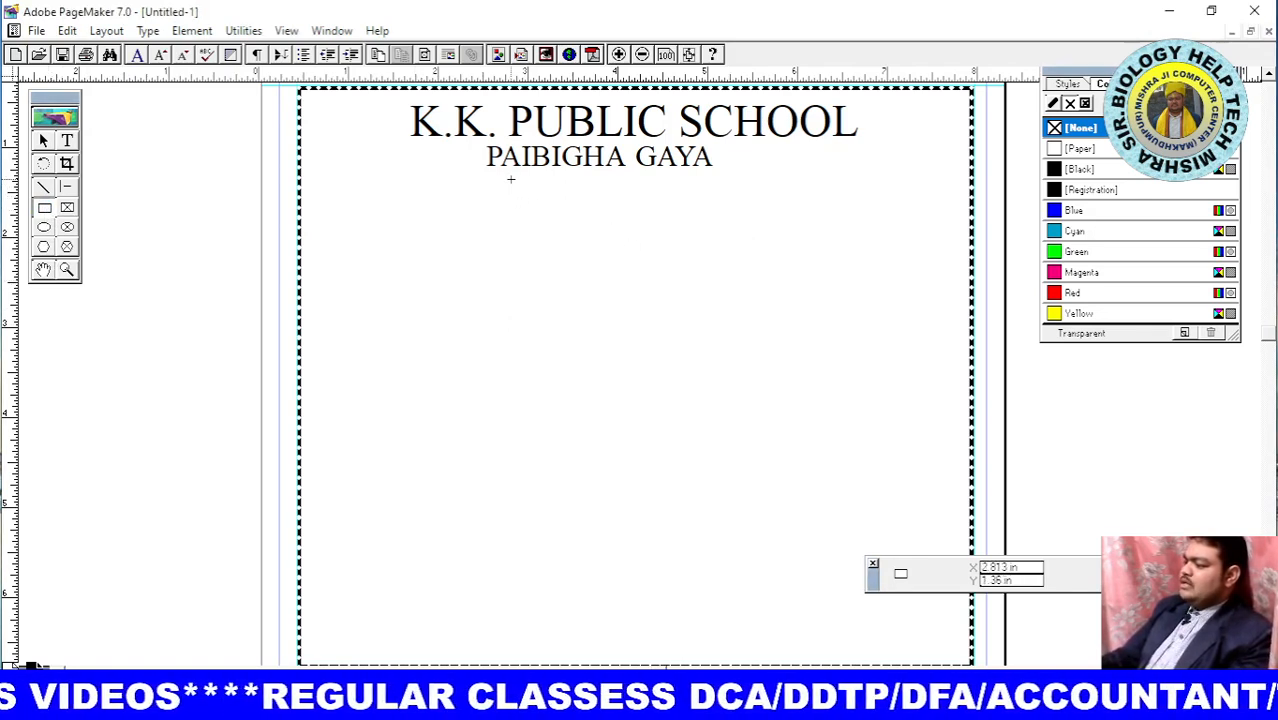
{"action": "left_click_drag", "start_coordinate": [511, 180], "coordinate": [689, 209]}
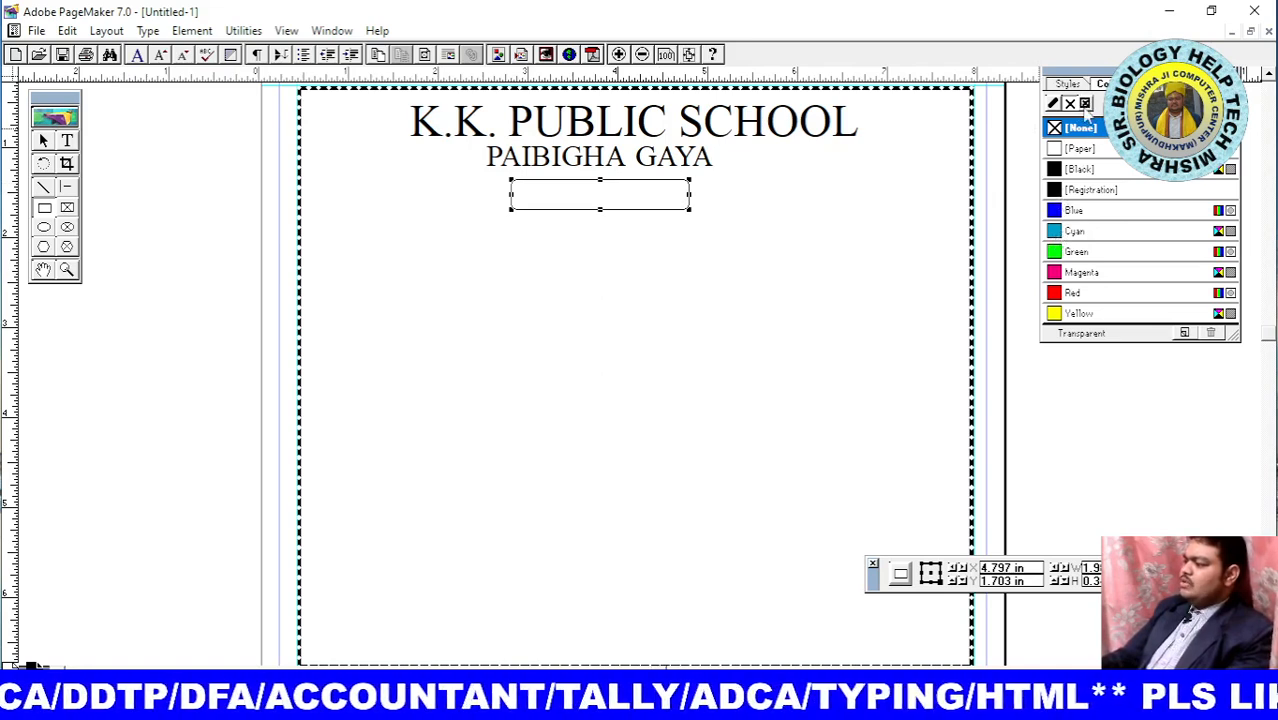
{"action": "left_click", "coordinate": [1076, 172]}
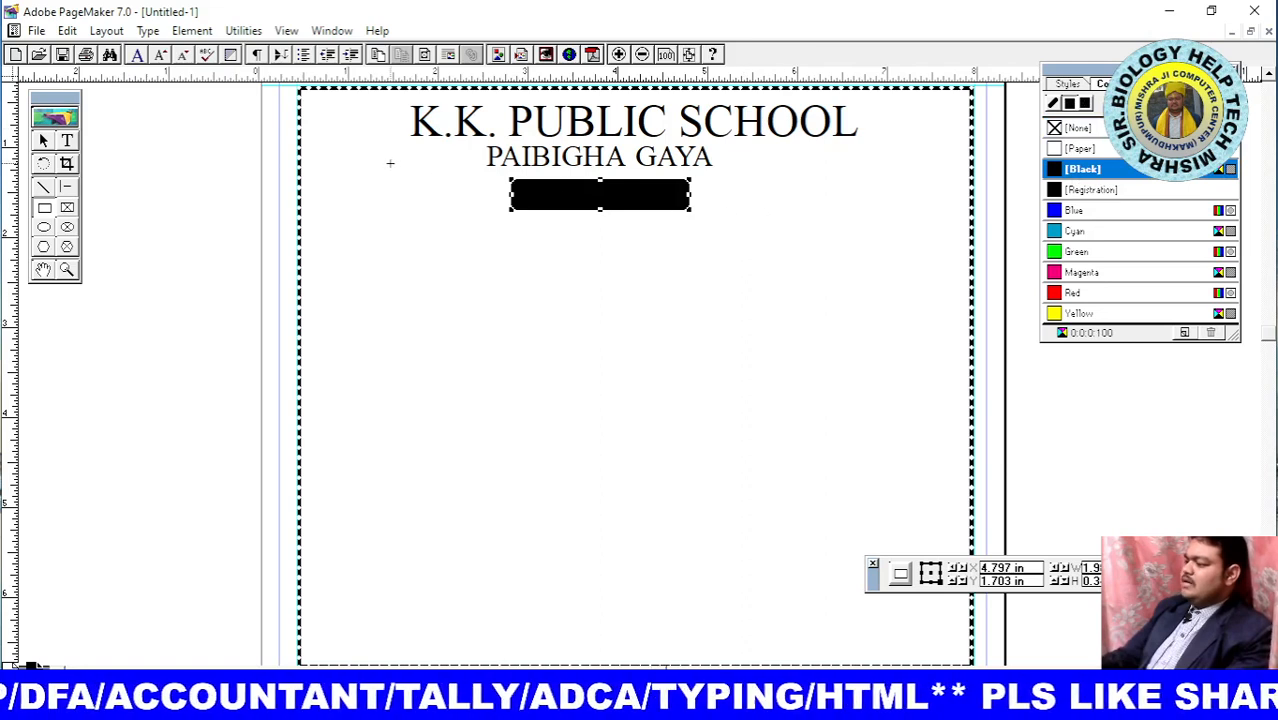
Shrink the black rounded rectangle to about 1.4 by 0.27 in and move it close beneath "PAIBIGHA GAYA"
{"action": "left_click", "coordinate": [43, 141]}
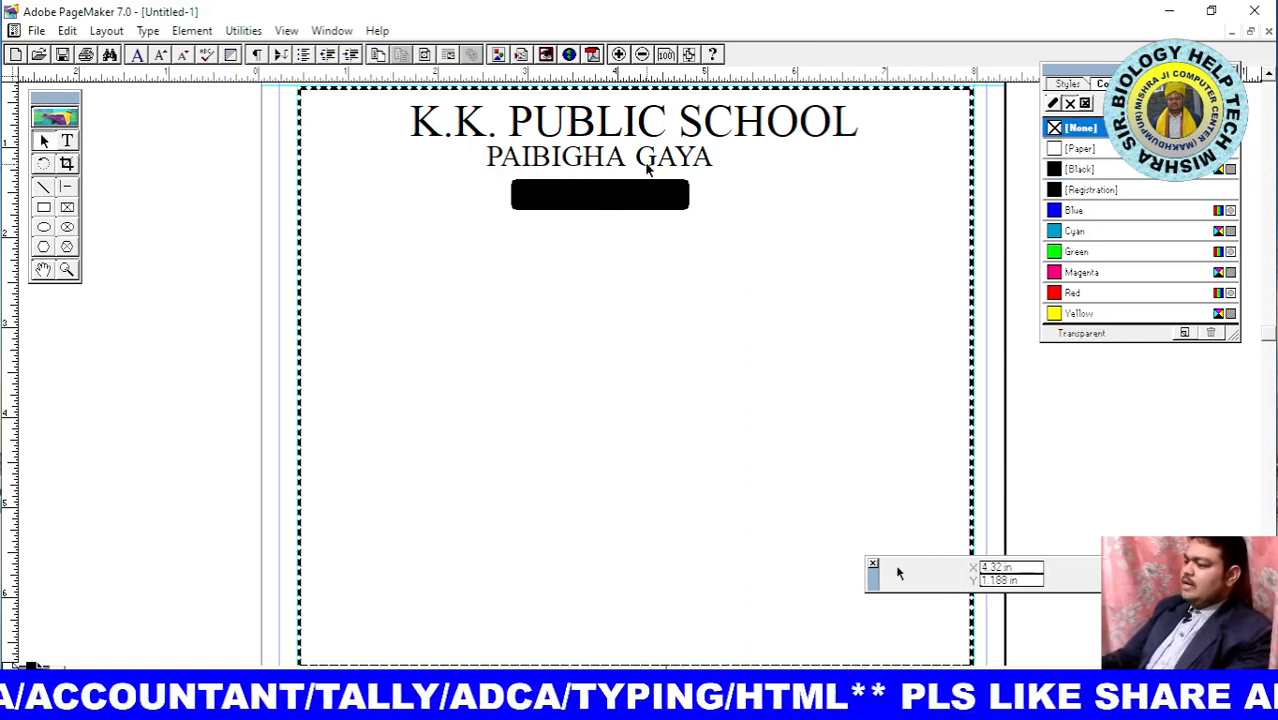
{"action": "left_click", "coordinate": [640, 197]}
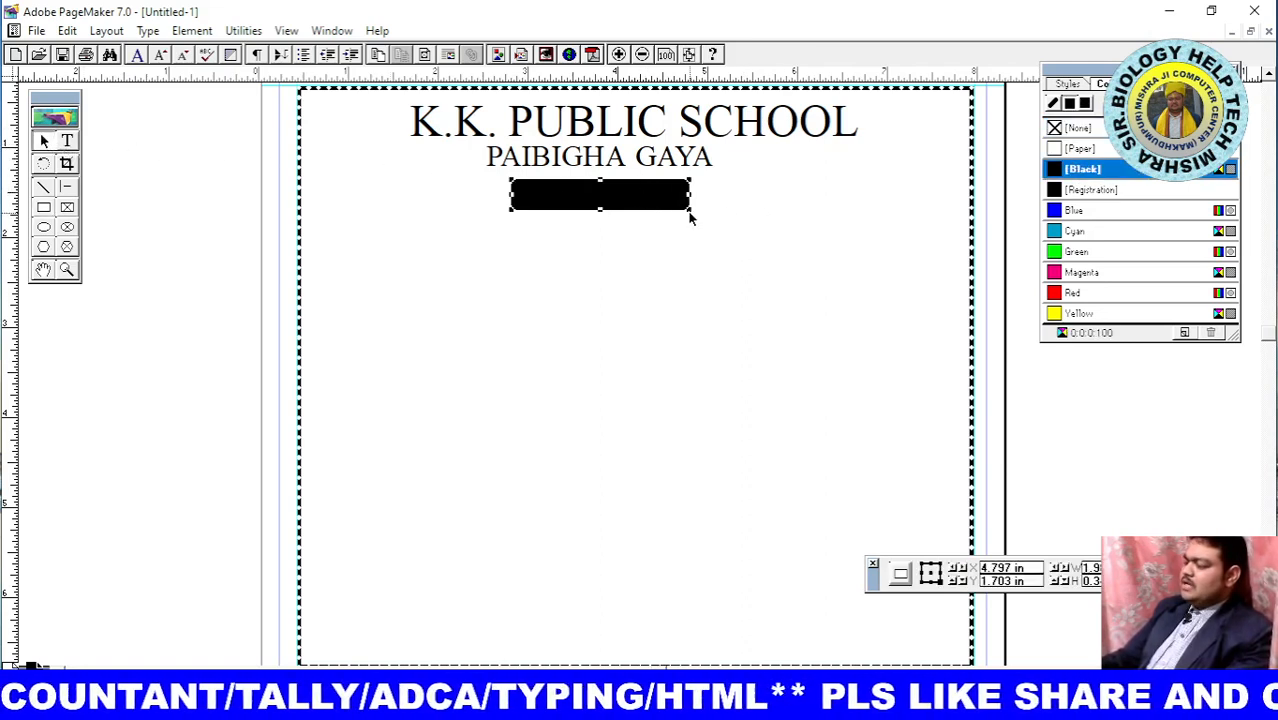
{"action": "left_click_drag", "start_coordinate": [688, 212], "coordinate": [633, 205]}
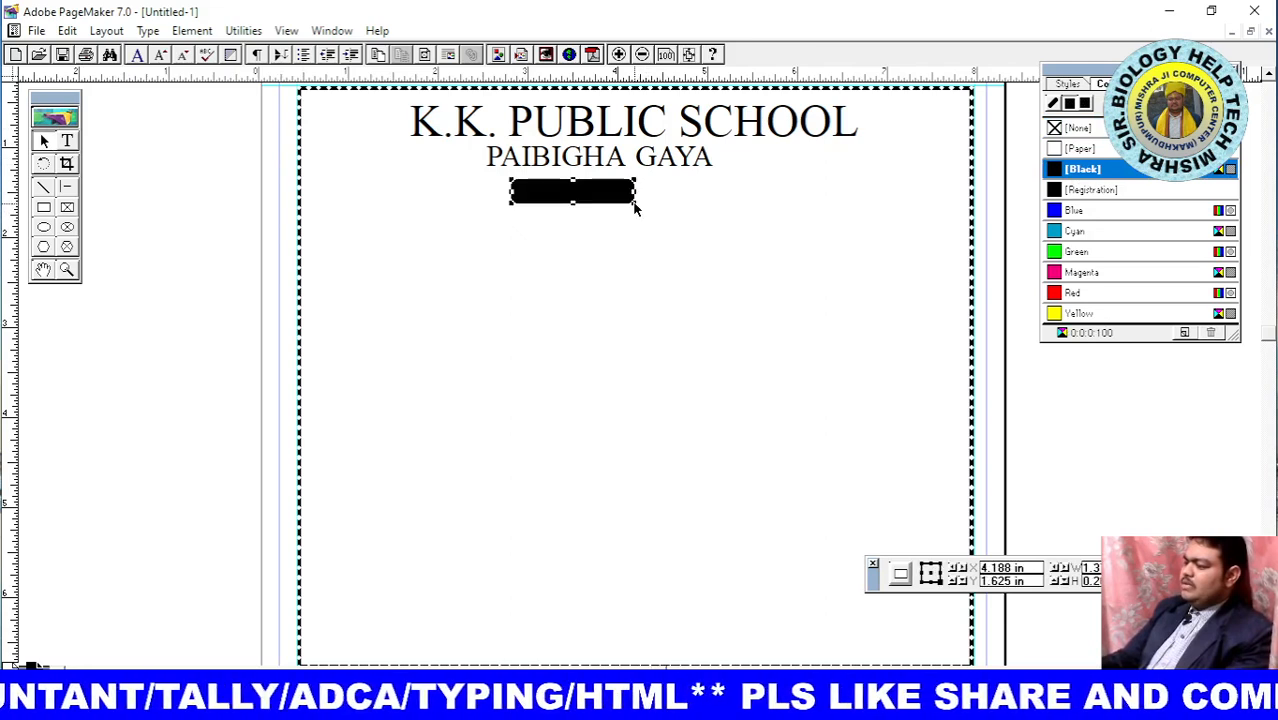
{"action": "left_click_drag", "start_coordinate": [590, 188], "coordinate": [586, 183]}
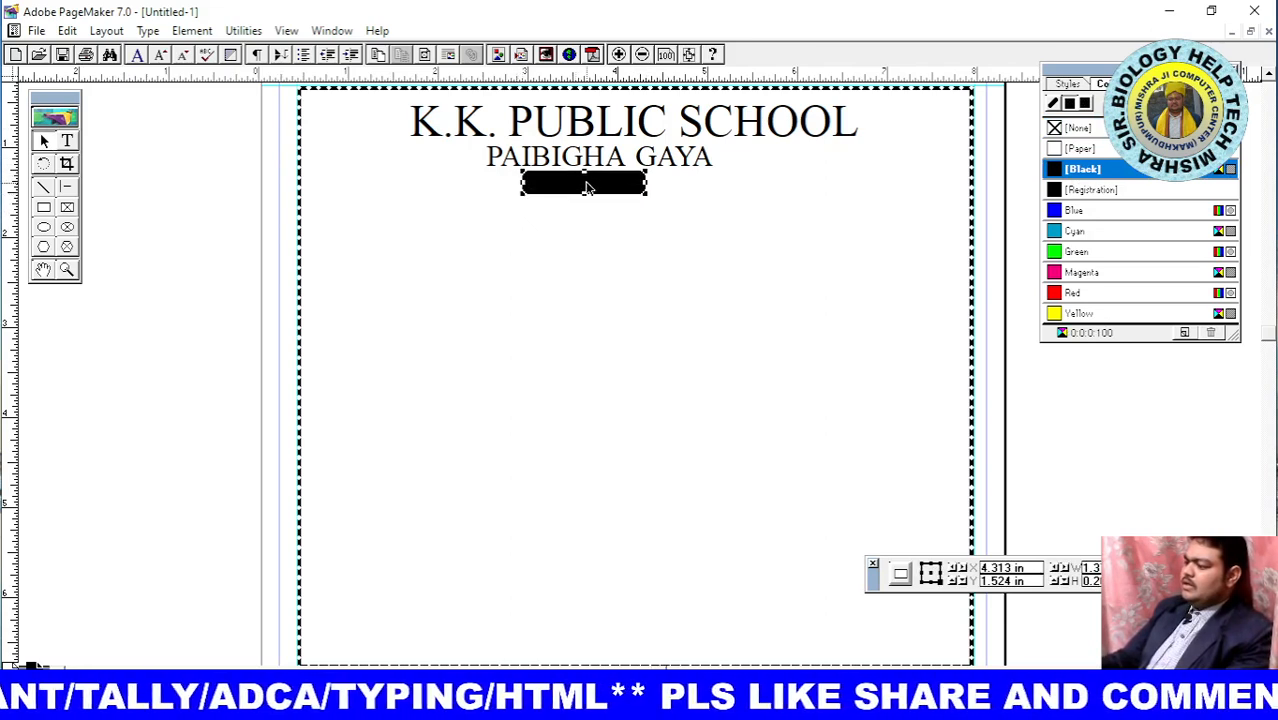
Add a text block about 3.1 in wide in the empty area below the black rectangle, containing "ADMIT CARD"
{"action": "left_click", "coordinate": [68, 142]}
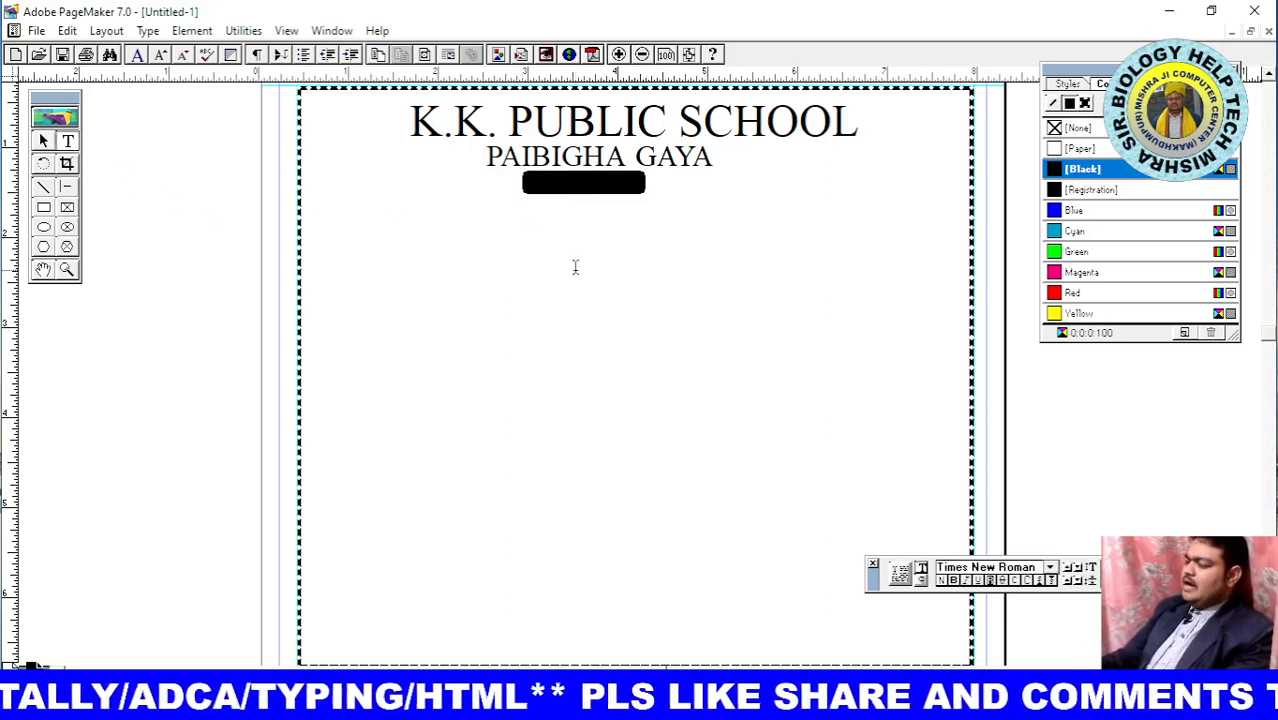
{"action": "left_click_drag", "start_coordinate": [478, 247], "coordinate": [760, 304]}
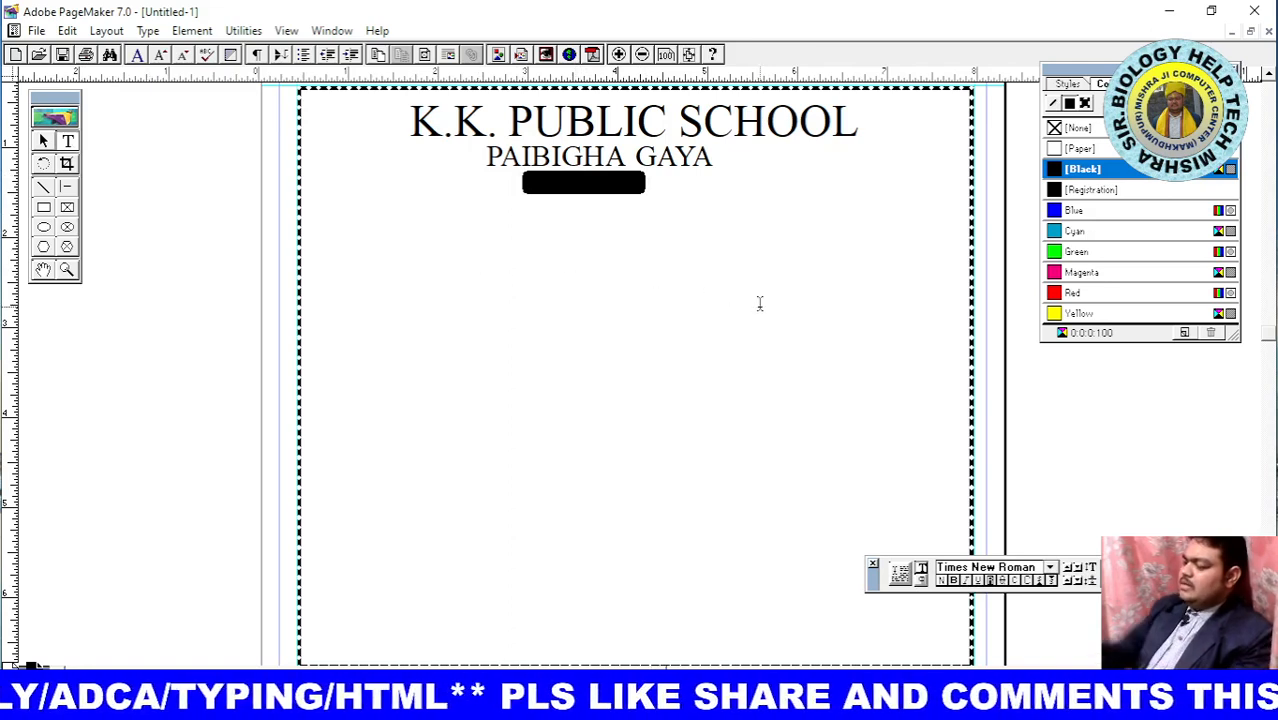
{"action": "type", "text": "ADMI"}
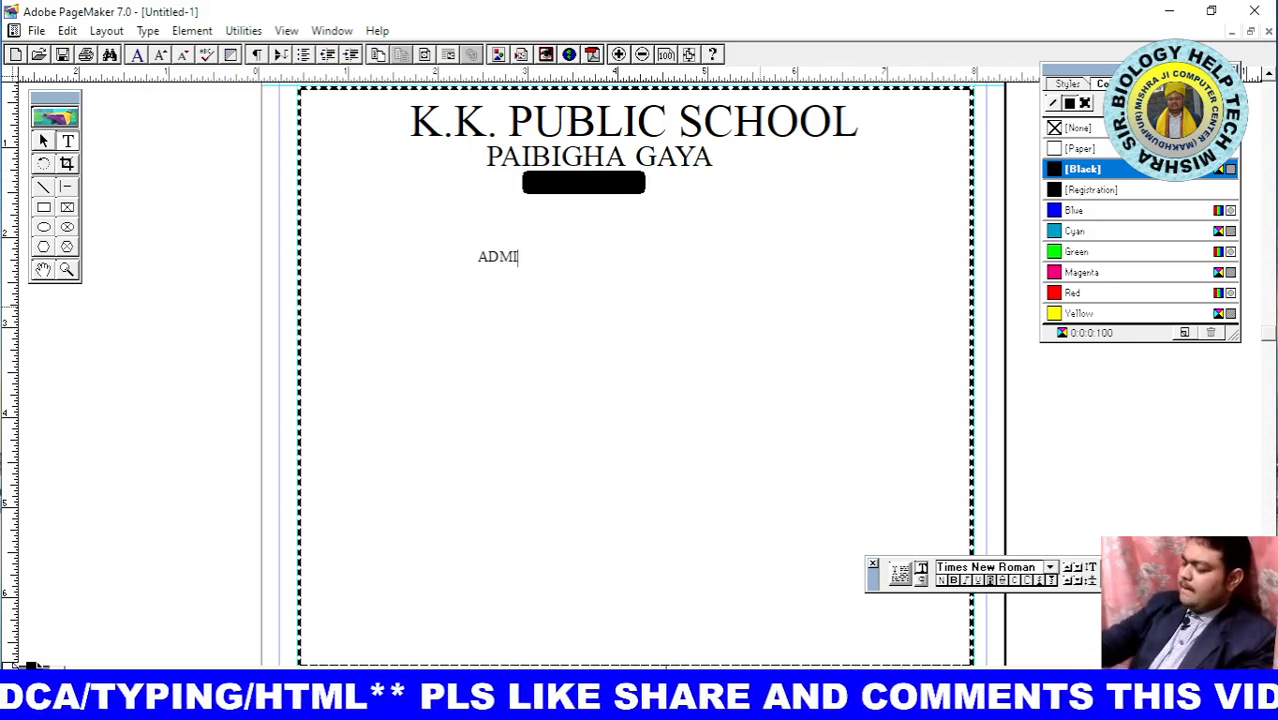
{"action": "type", "text": "T  CARD"}
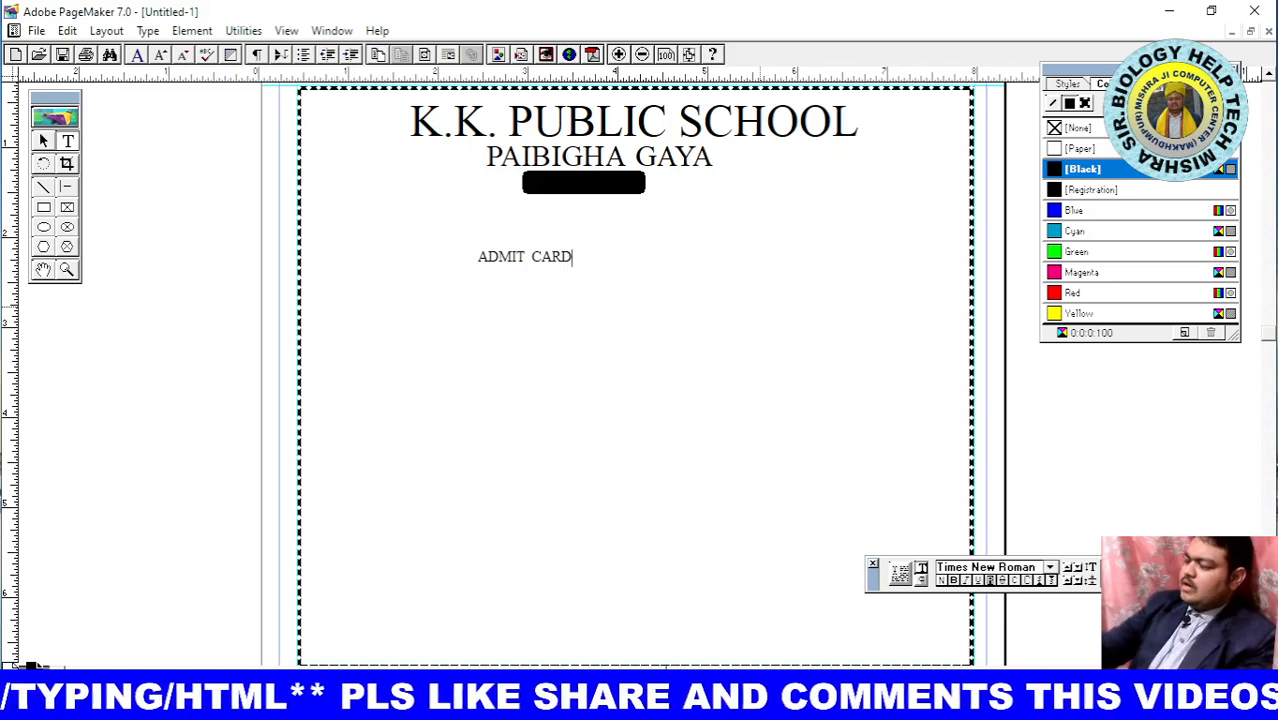
Narrow the "ADMIT CARD" text block to about 1.1 in so it fits closely around the text
{"action": "left_click", "coordinate": [42, 141]}
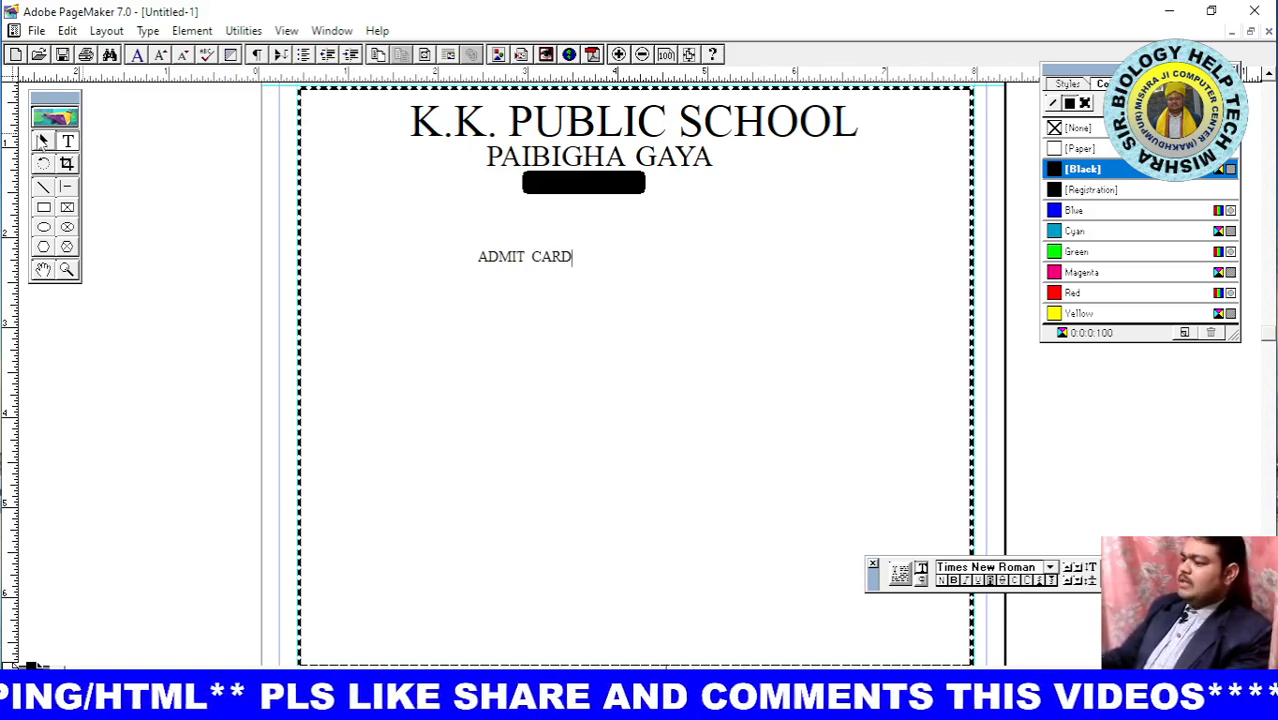
{"action": "left_click", "coordinate": [555, 258]}
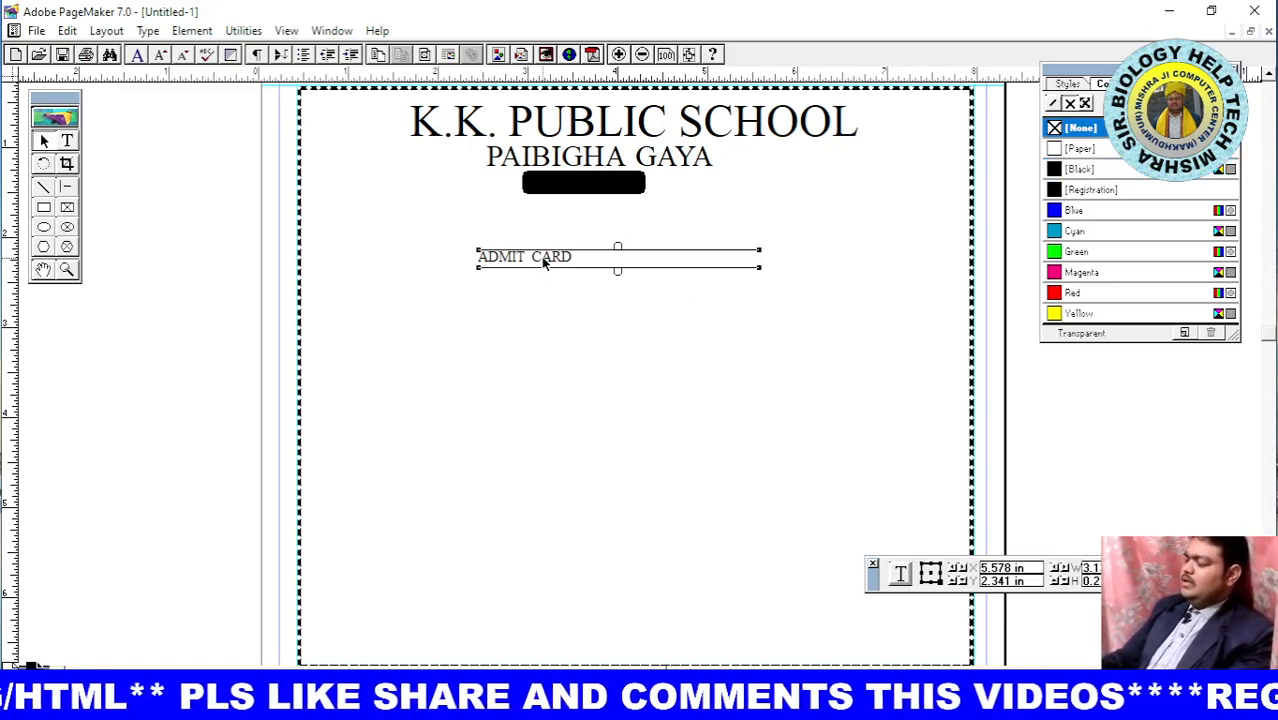
{"action": "left_click", "coordinate": [650, 270]}
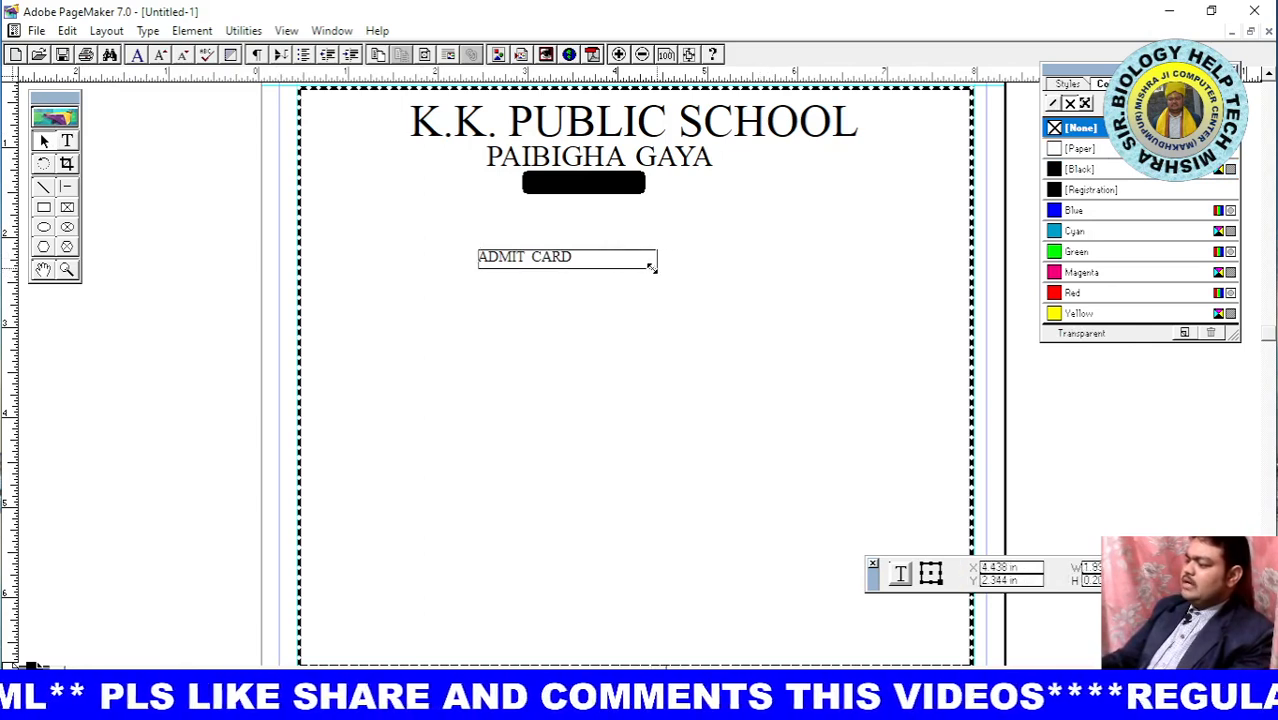
{"action": "left_click", "coordinate": [580, 273]}
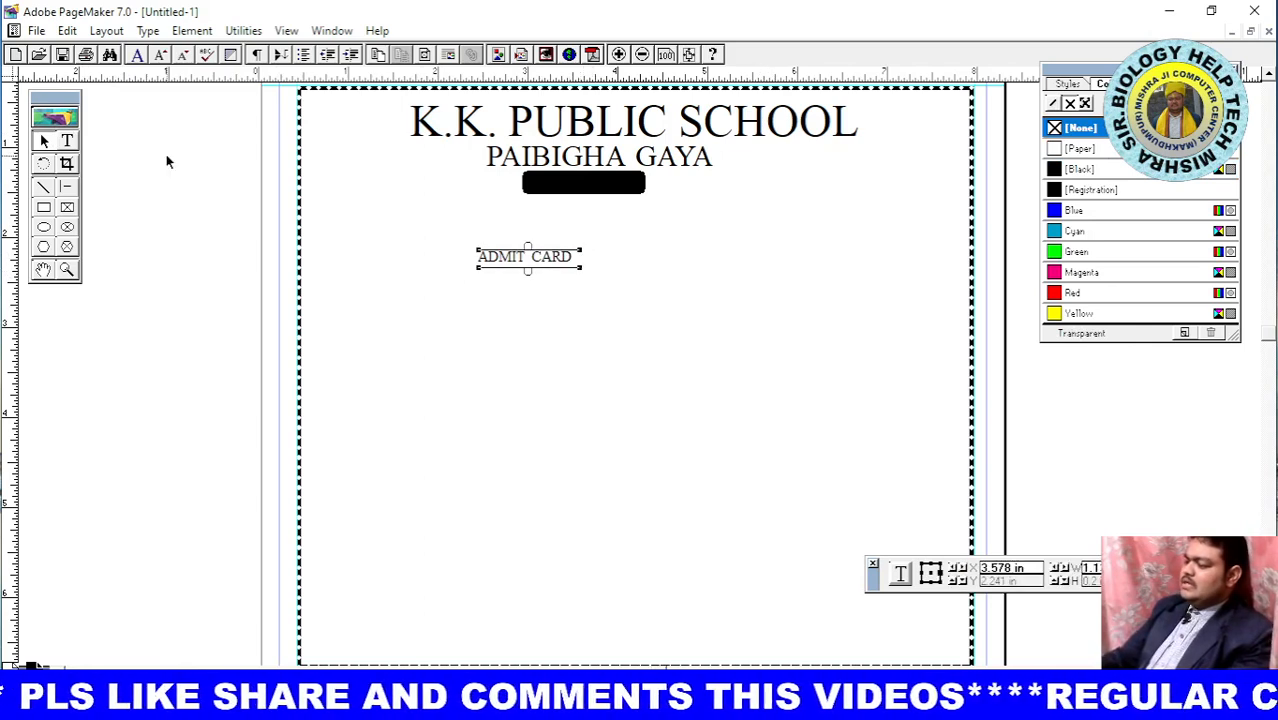
Format the "ADMIT CARD" text as bold at size 14
{"action": "left_click", "coordinate": [67, 141]}
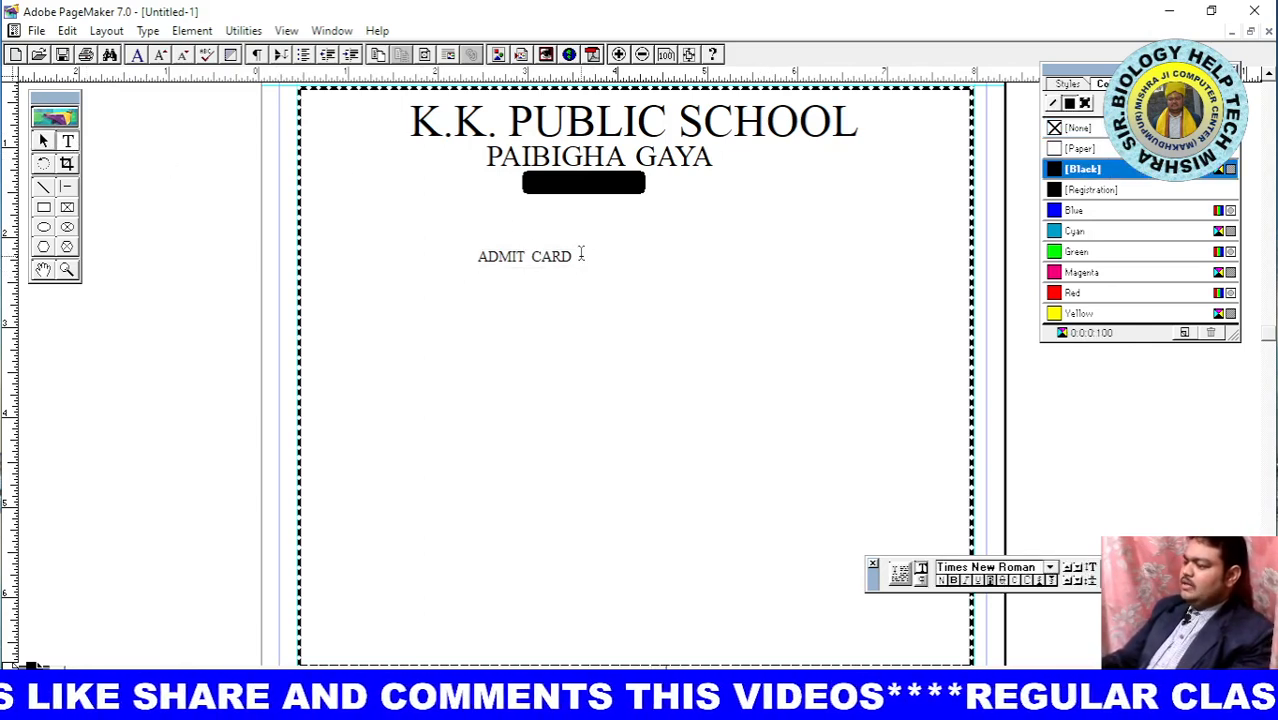
{"action": "left_click_drag", "start_coordinate": [575, 257], "coordinate": [468, 257]}
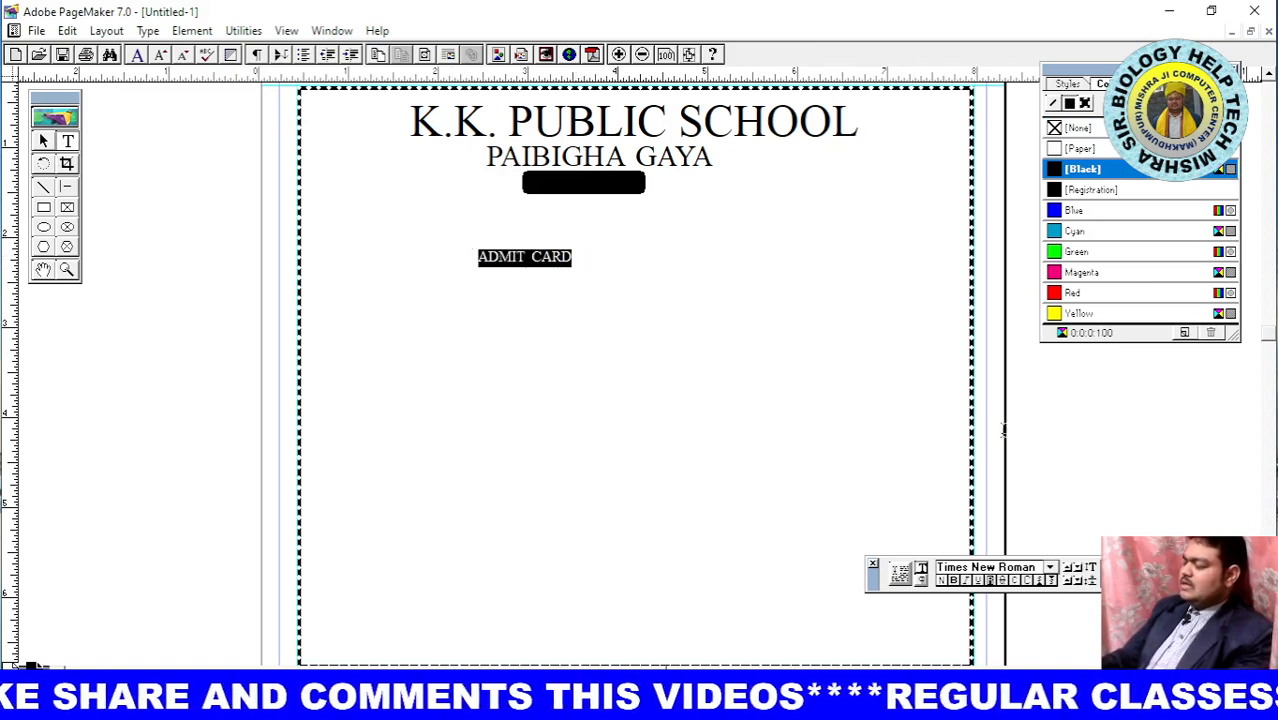
{"action": "left_click", "coordinate": [954, 582]}
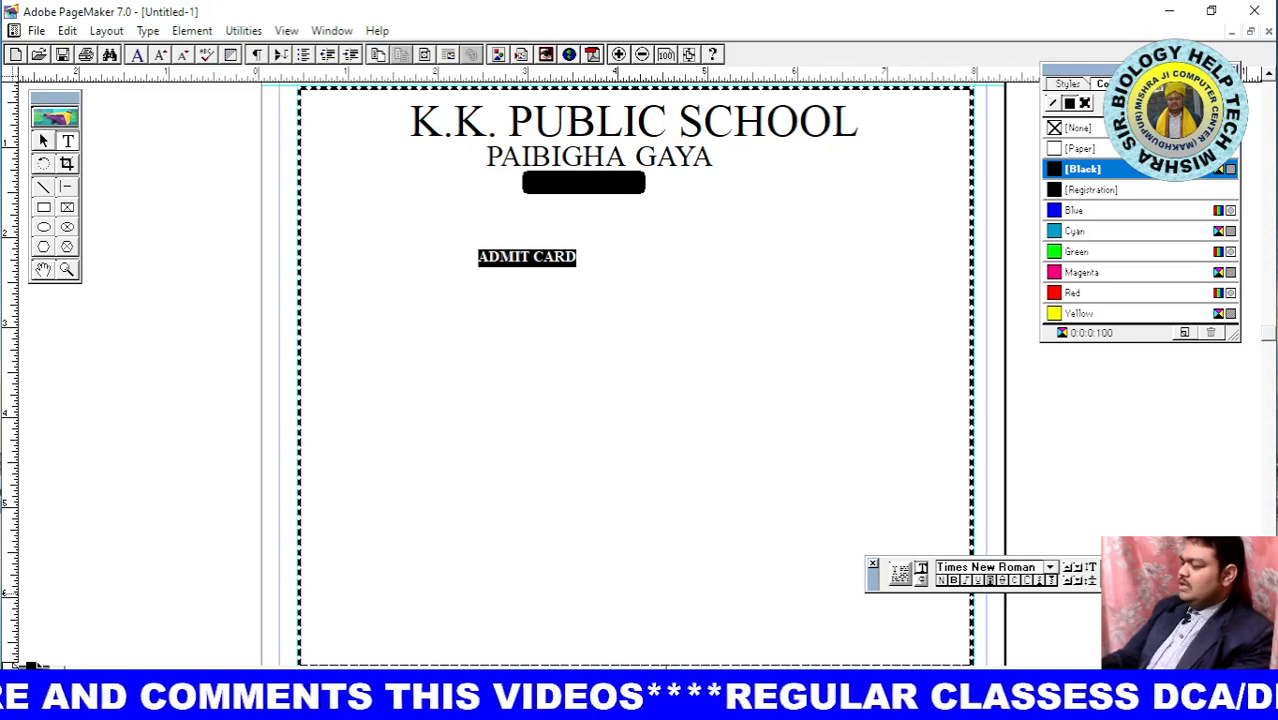
{"action": "left_click", "coordinate": [1146, 567]}
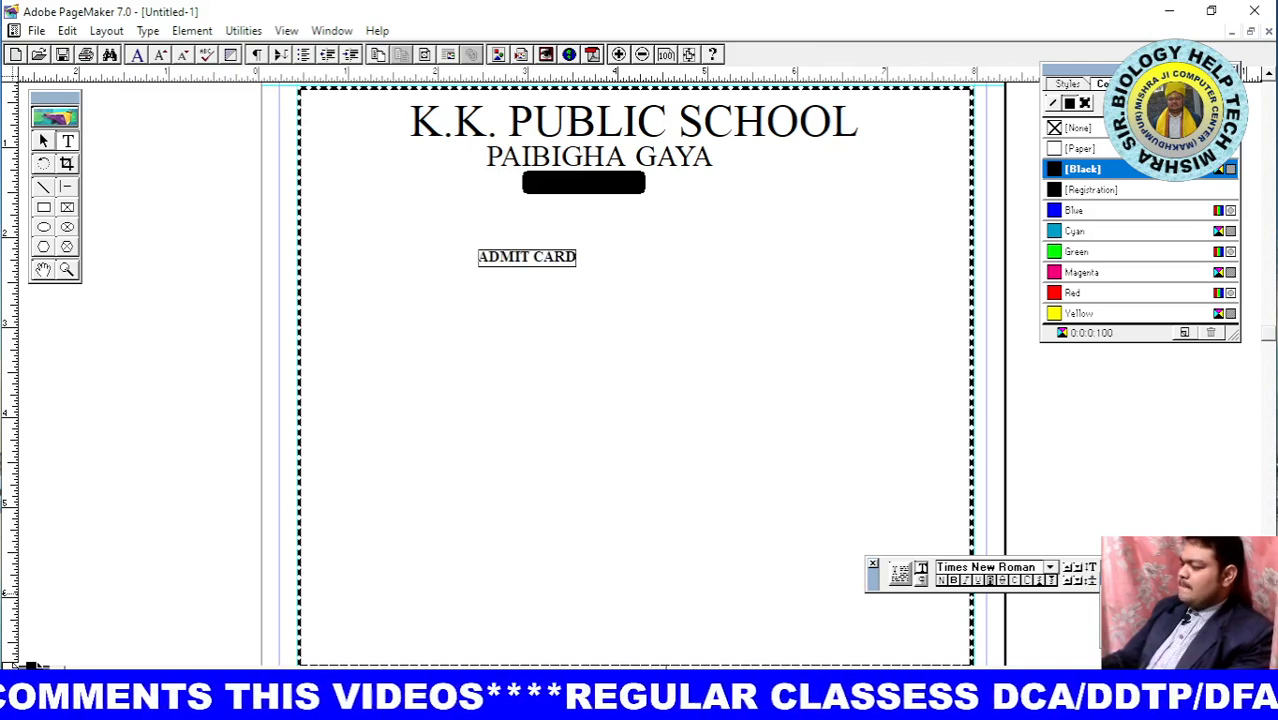
{"action": "left_click", "coordinate": [1125, 610]}
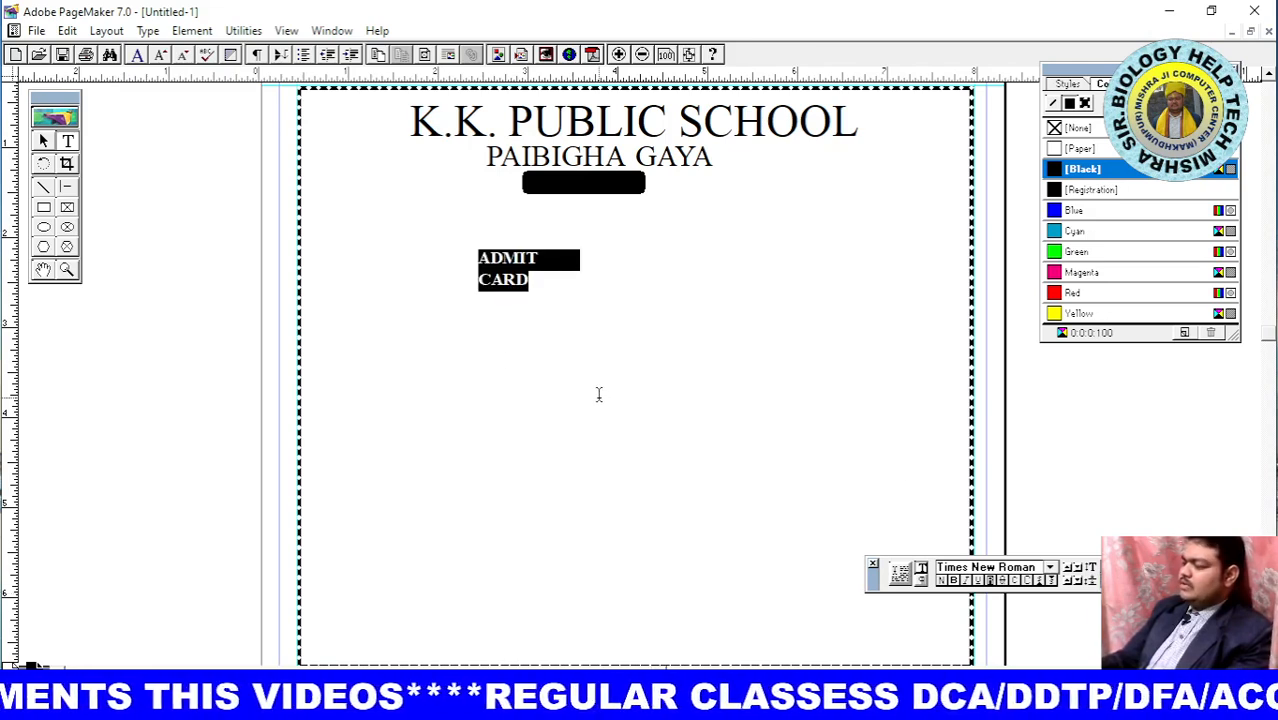
Widen the "ADMIT CARD" text block to about 1.66 in to fit one line and move it over the black rounded rectangle
{"action": "left_click", "coordinate": [43, 141]}
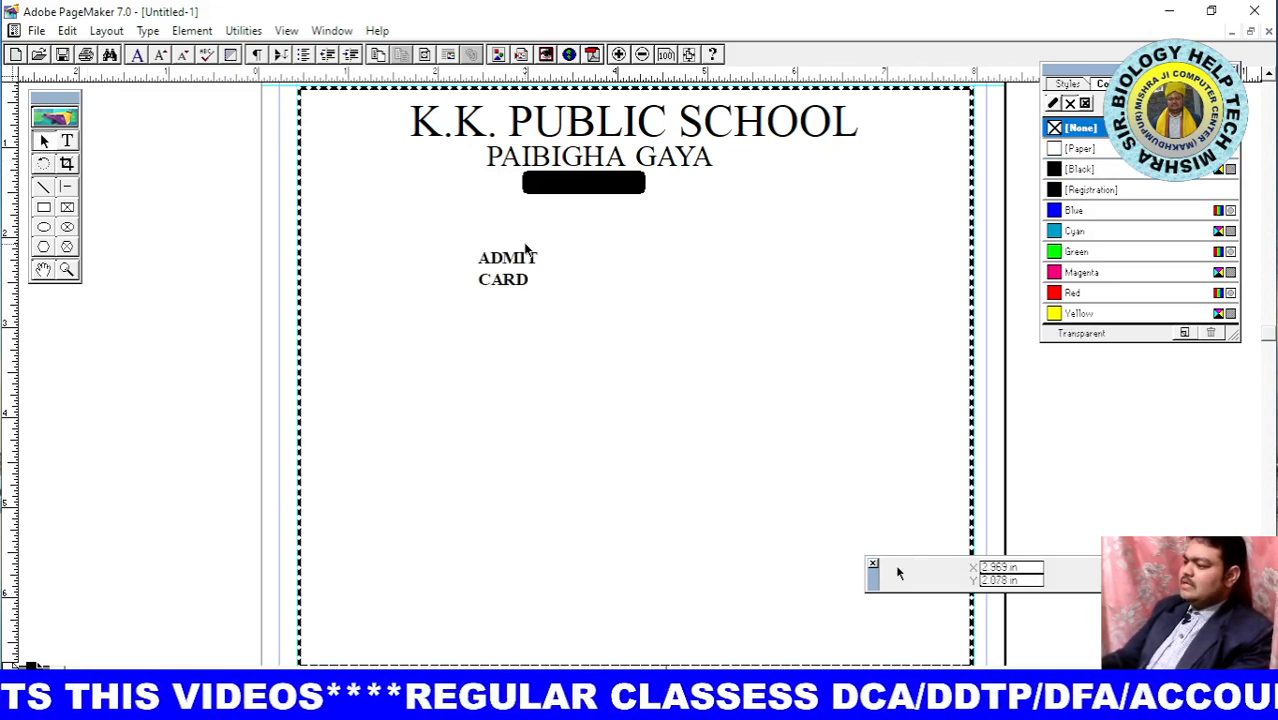
{"action": "left_click", "coordinate": [522, 274]}
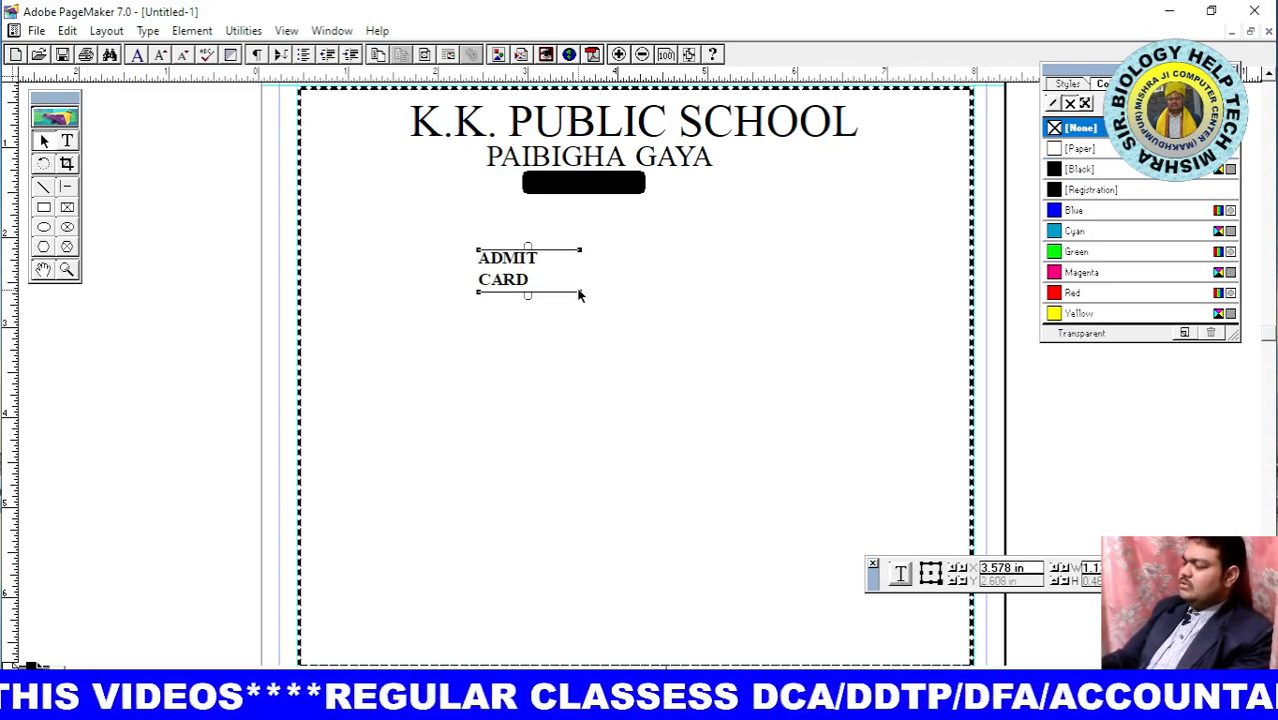
{"action": "left_click_drag", "start_coordinate": [579, 295], "coordinate": [627, 304]}
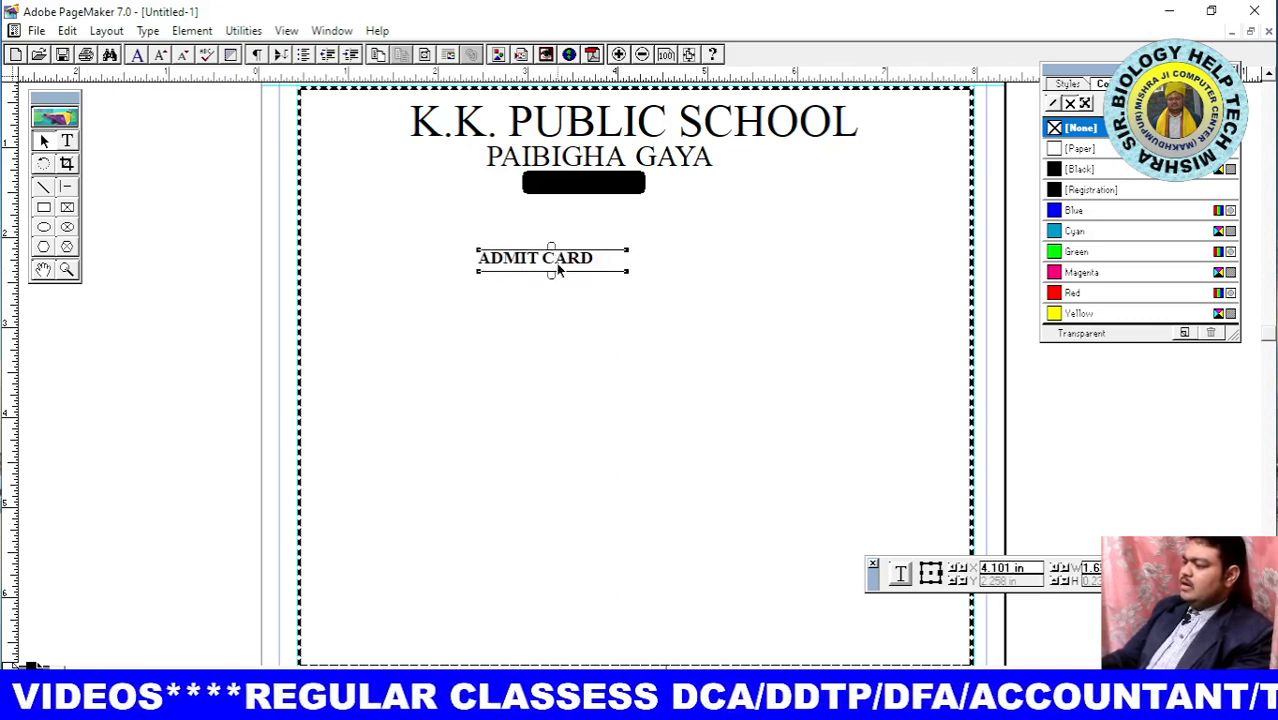
{"action": "left_click_drag", "start_coordinate": [560, 266], "coordinate": [592, 193]}
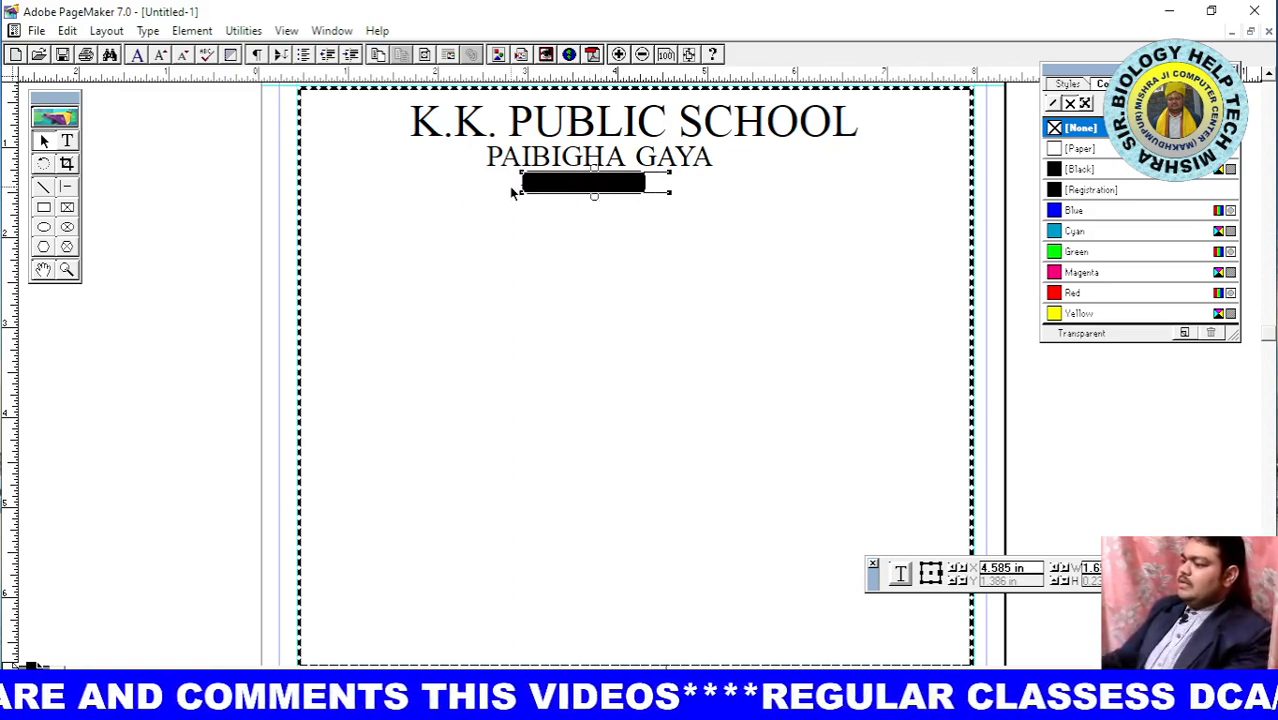
{"action": "key", "text": "Right"}
{"action": "key", "text": "Right"}
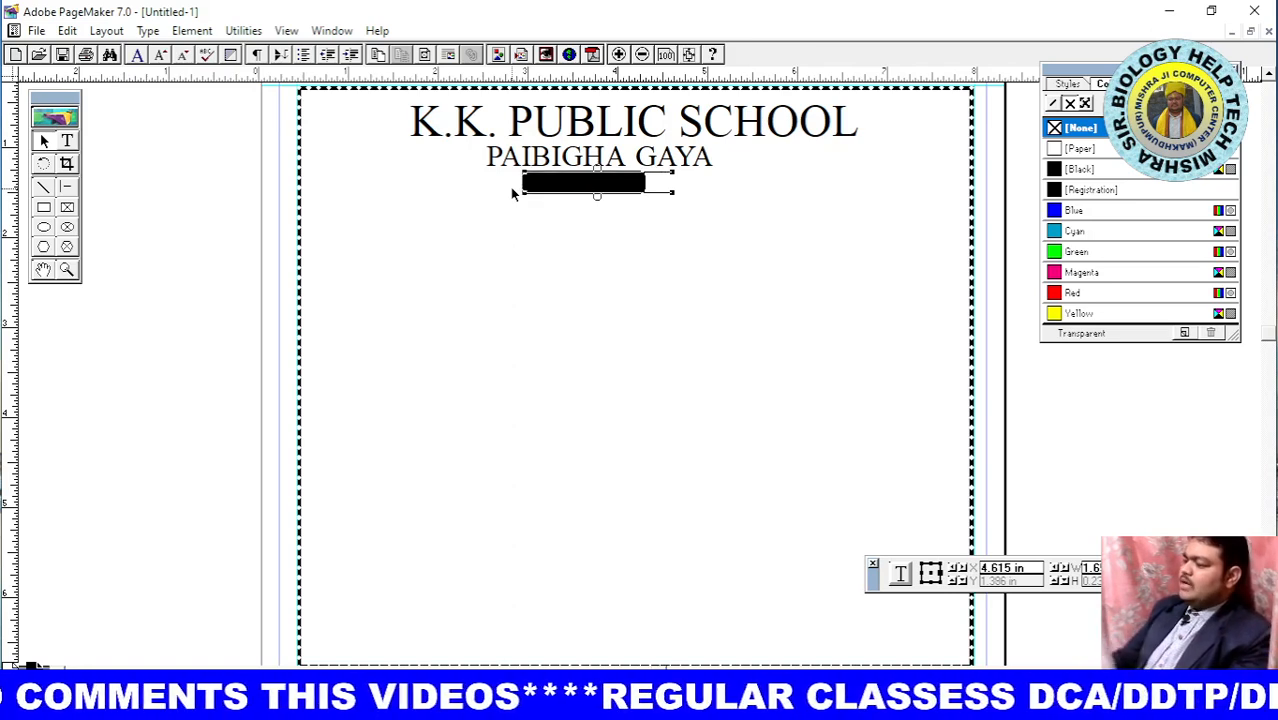
Apply the Reverse type style to the "ADMIT CARD" text on the black rectangle
{"action": "left_click", "coordinate": [68, 142]}
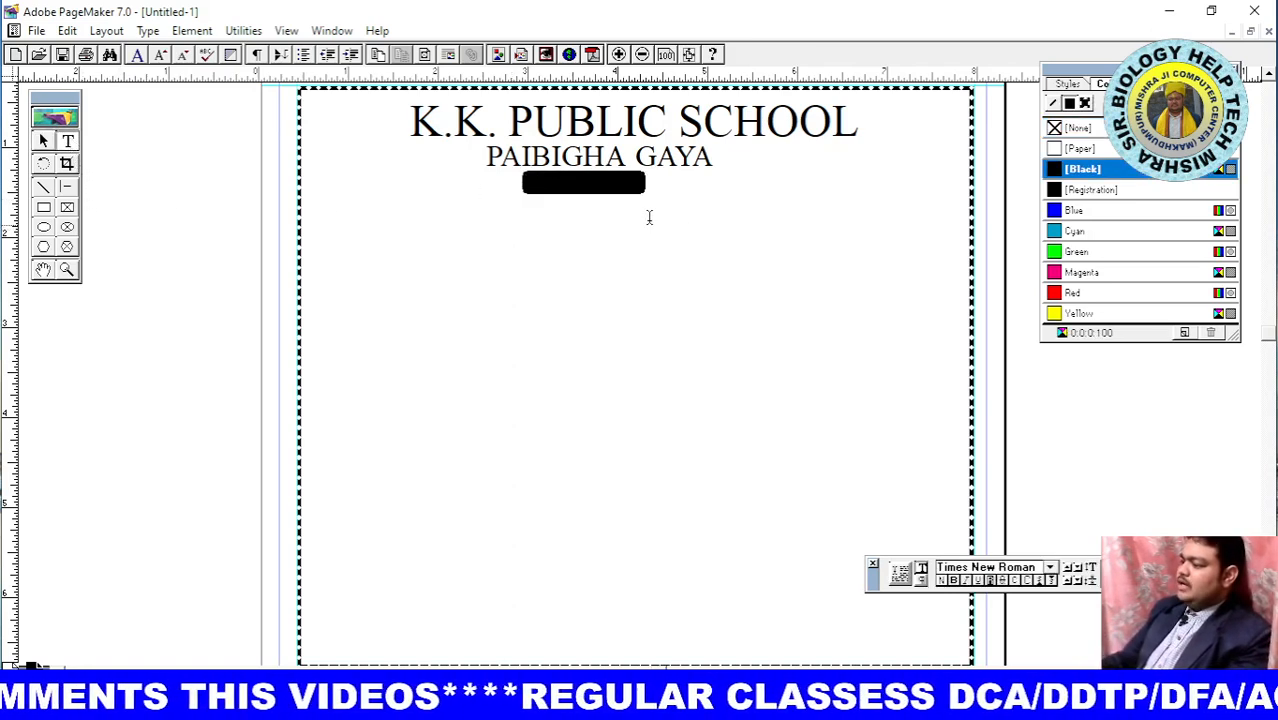
{"action": "left_click_drag", "start_coordinate": [651, 184], "coordinate": [540, 183]}
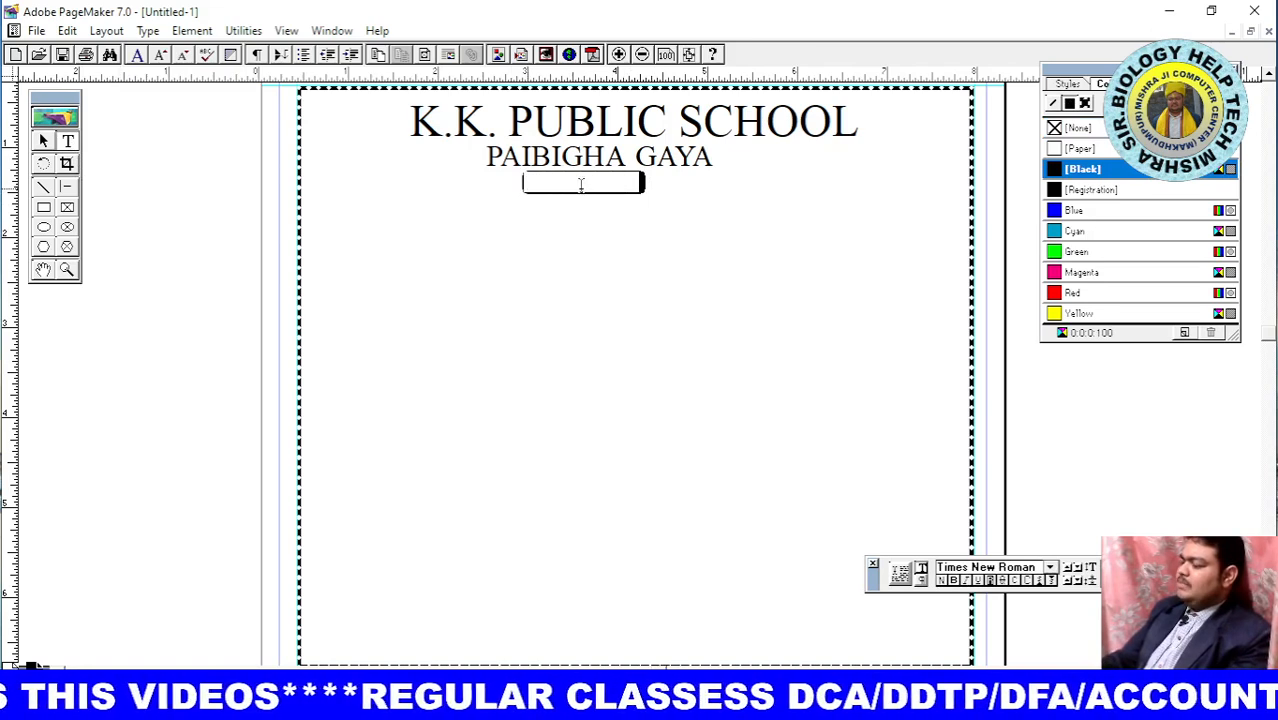
{"action": "left_click", "coordinate": [631, 235]}
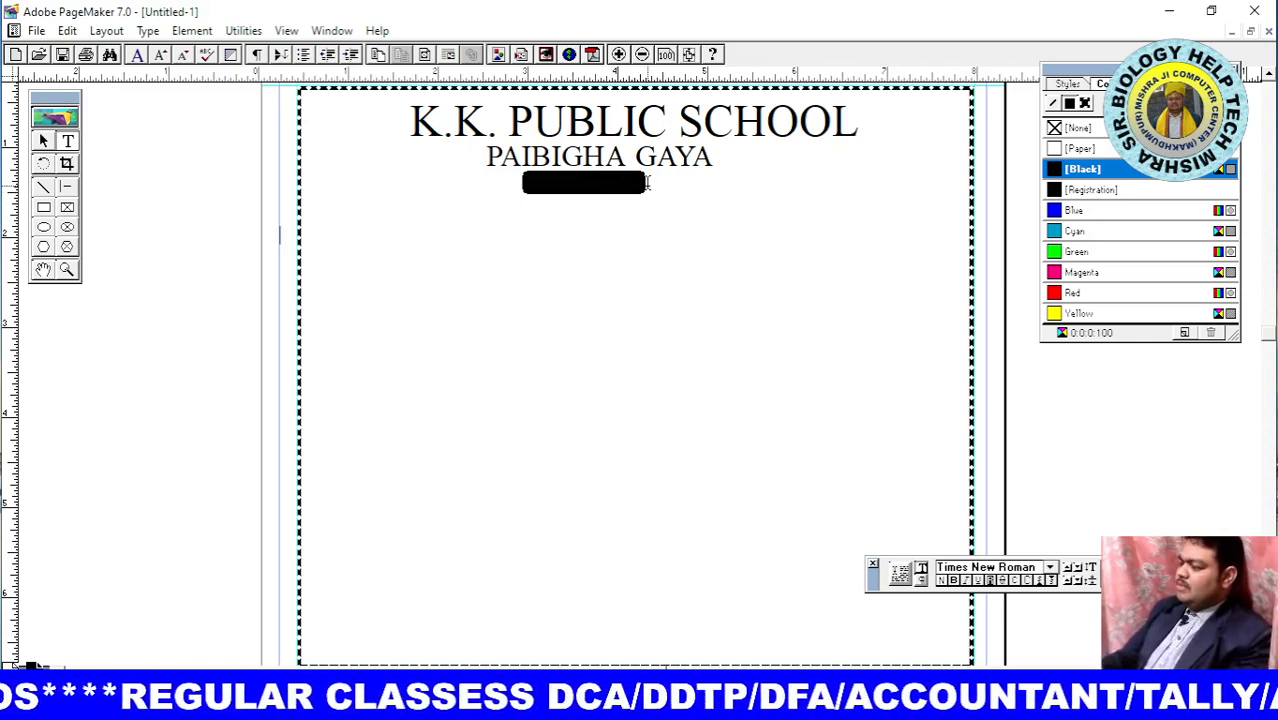
{"action": "left_click_drag", "start_coordinate": [648, 182], "coordinate": [526, 186]}
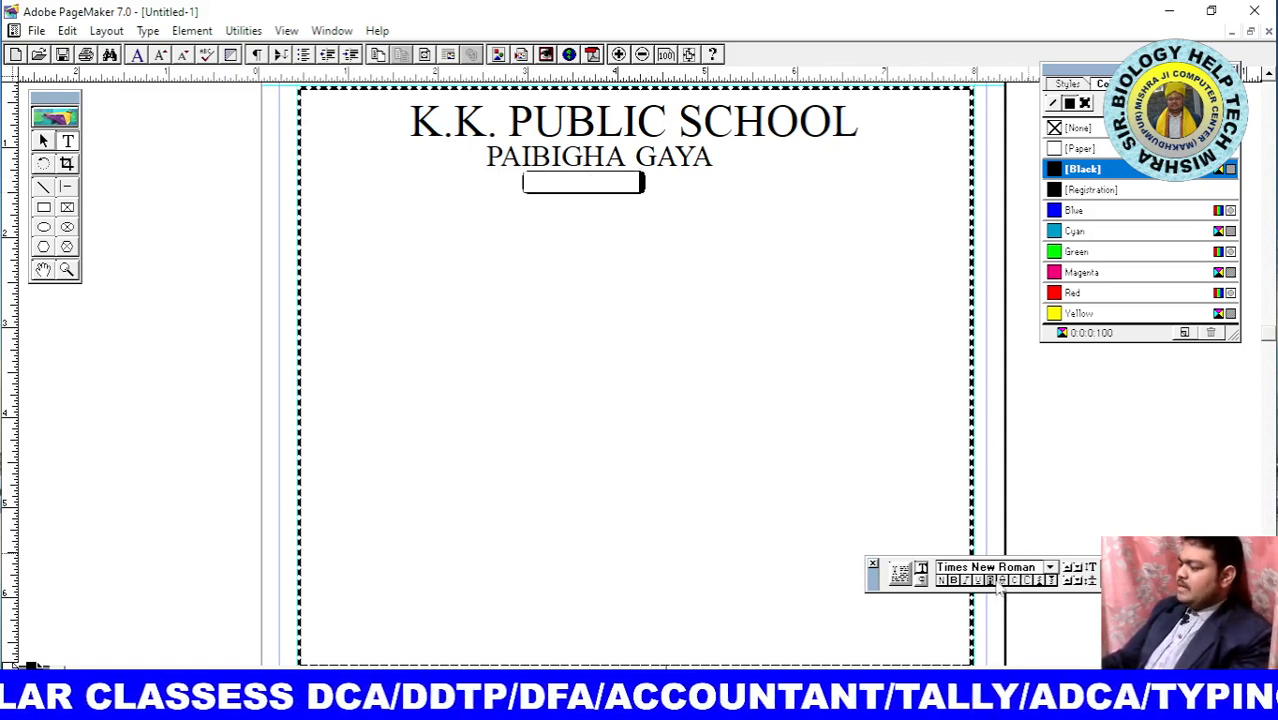
{"action": "left_click_drag", "start_coordinate": [878, 588], "coordinate": [563, 563]}
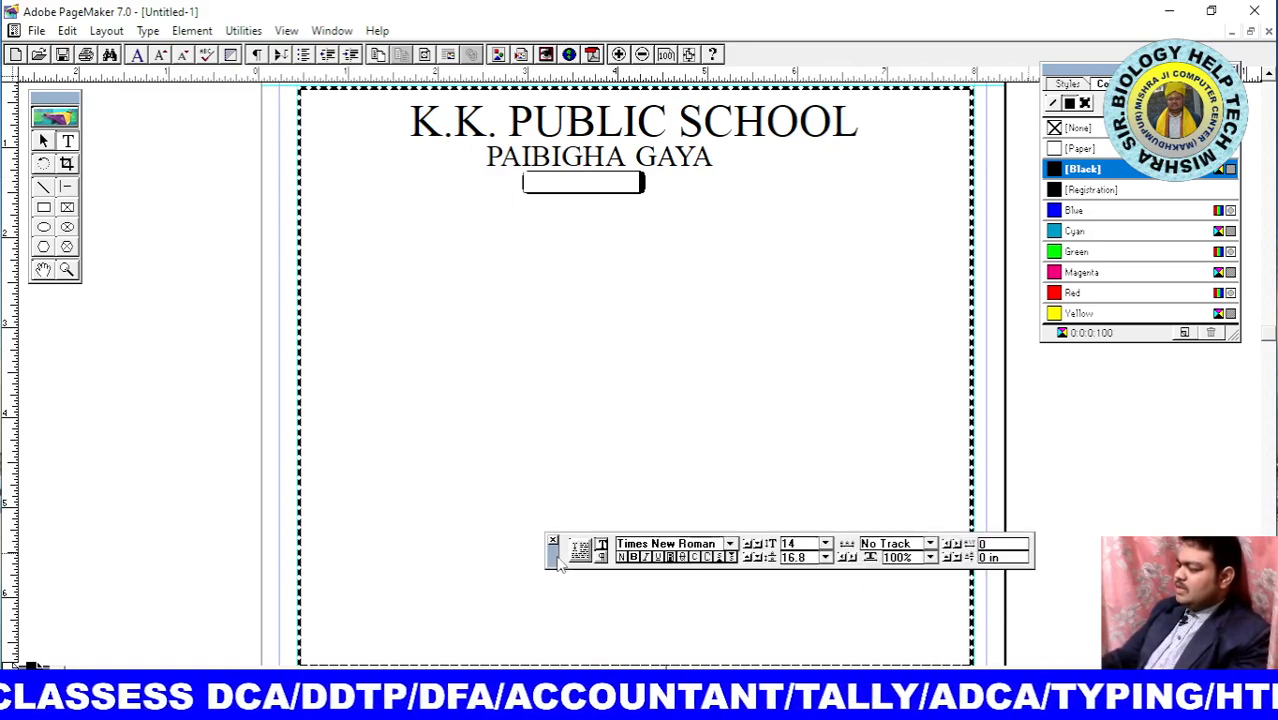
{"action": "left_click", "coordinate": [672, 559]}
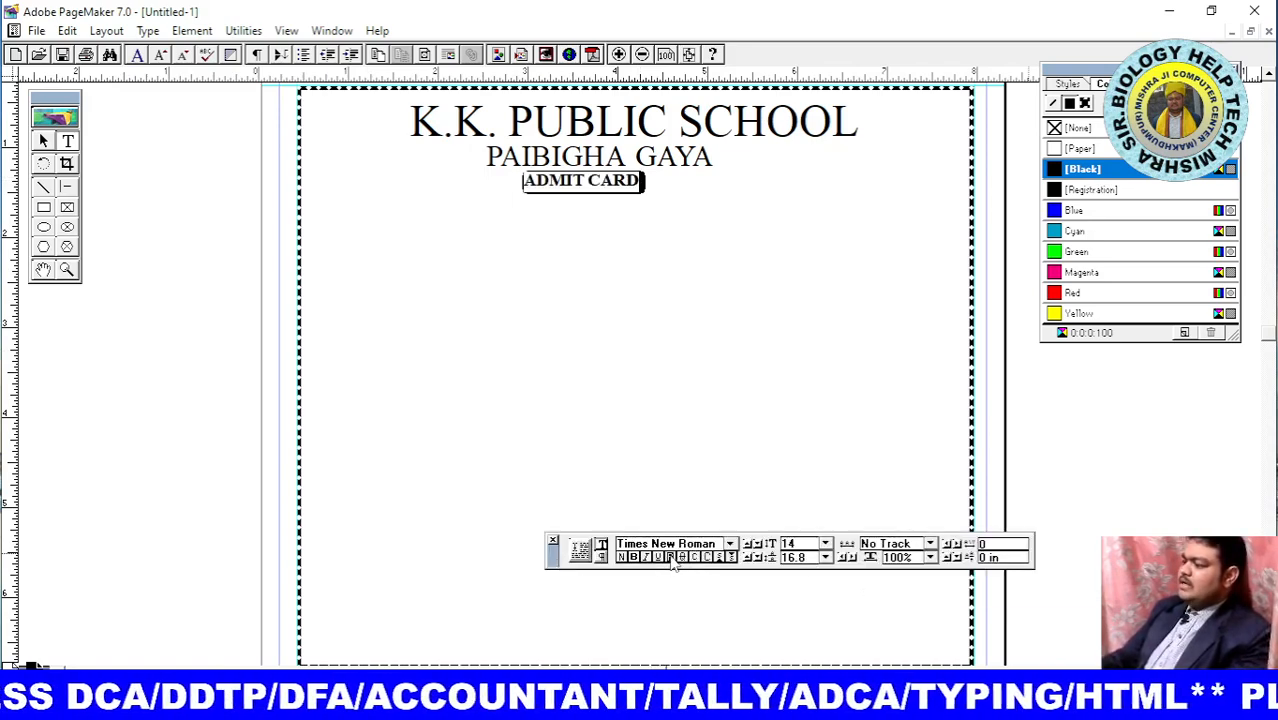
{"action": "left_click", "coordinate": [675, 265]}
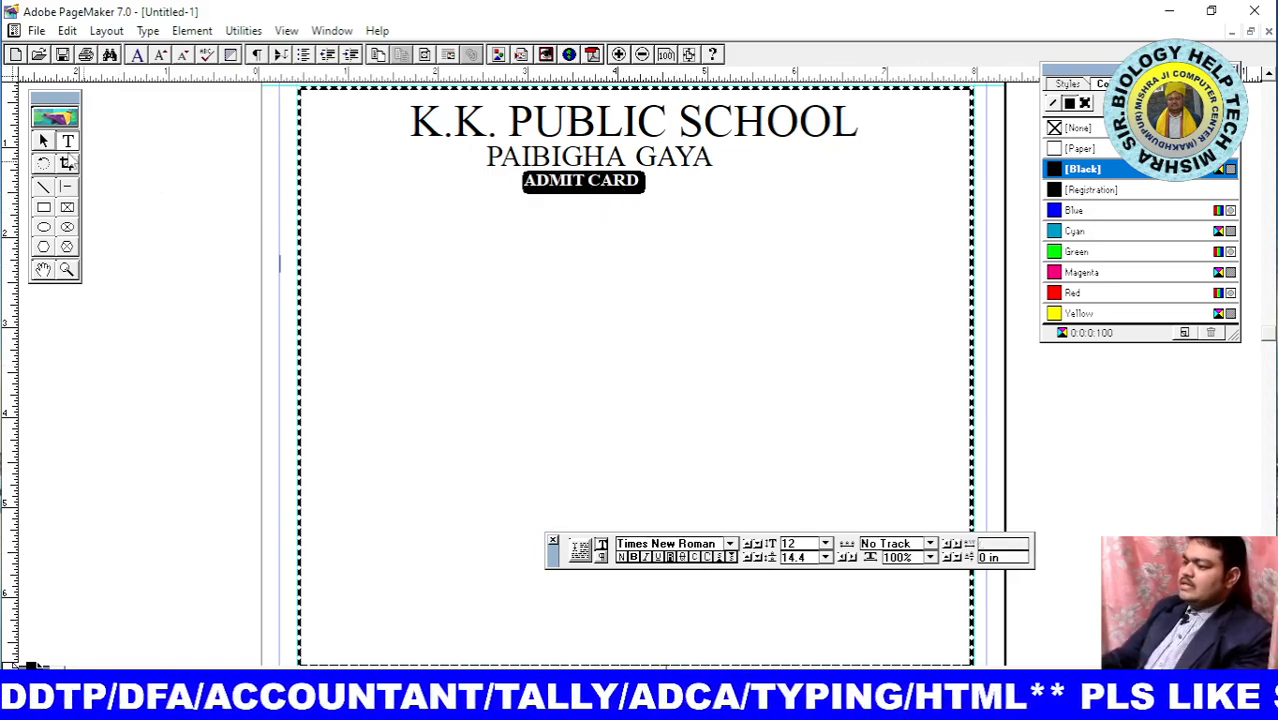
Shift the "ADMIT CARD" text about 0.02 in down and 0.01 in right to centre it in the black rectangle
{"action": "left_click", "coordinate": [44, 143]}
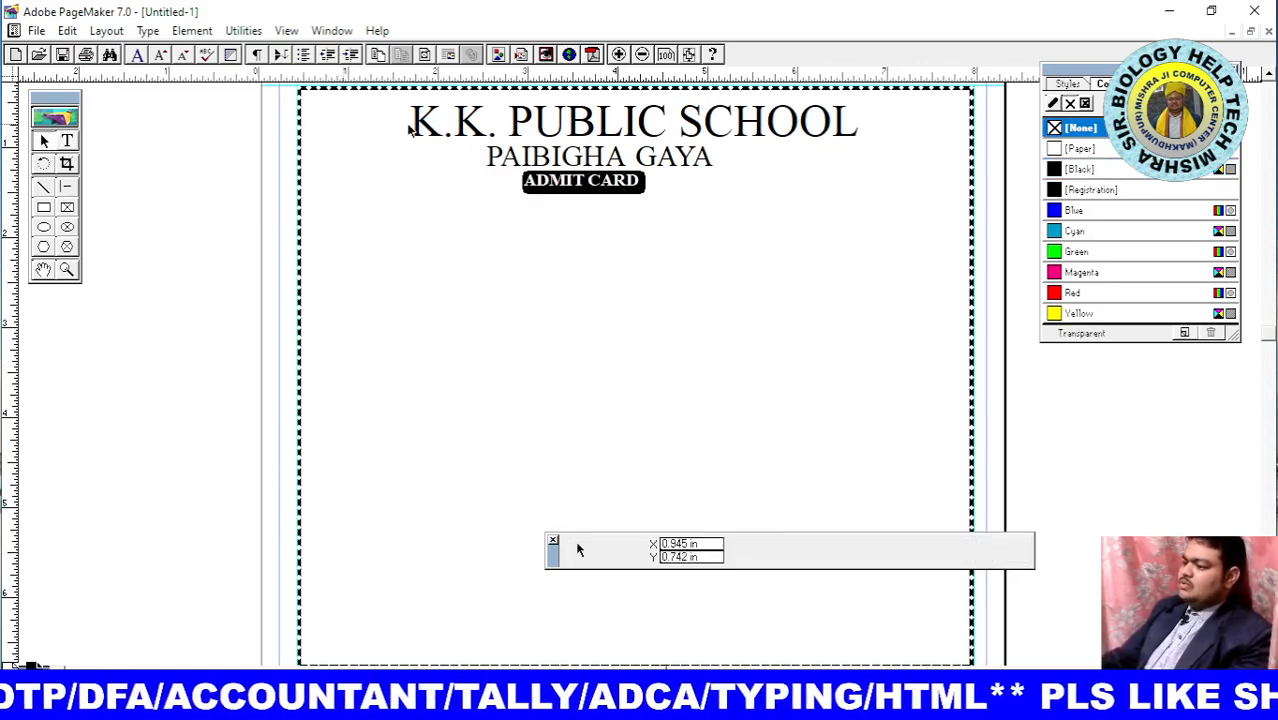
{"action": "left_click", "coordinate": [578, 190]}
{"action": "left_click_drag", "start_coordinate": [578, 190], "coordinate": [578, 192]}
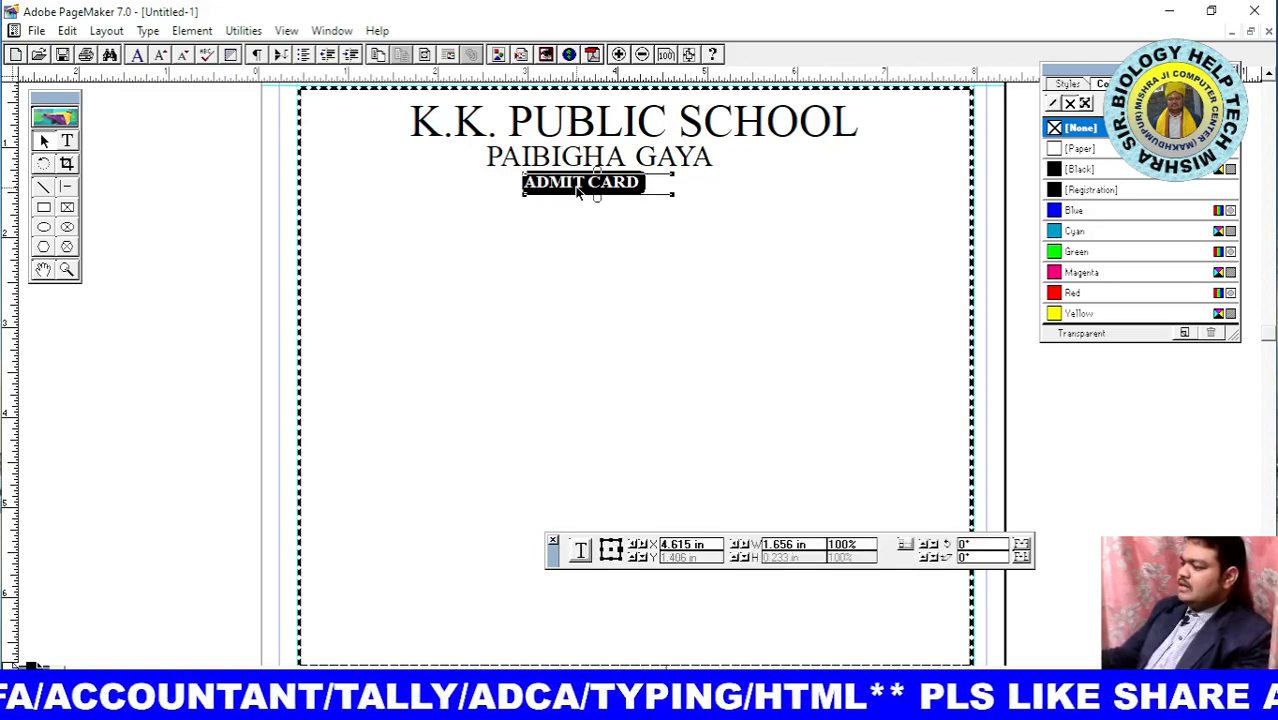
{"action": "key", "text": "Right"}
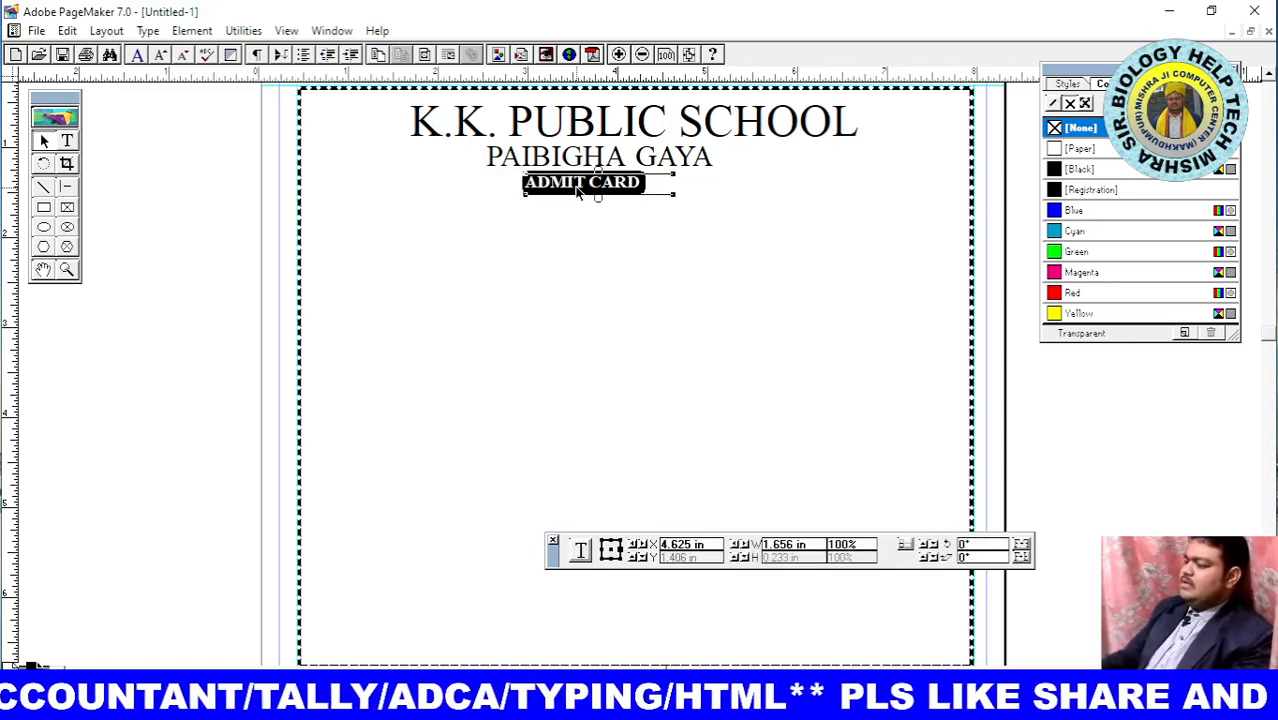
{"action": "left_click", "coordinate": [625, 210]}
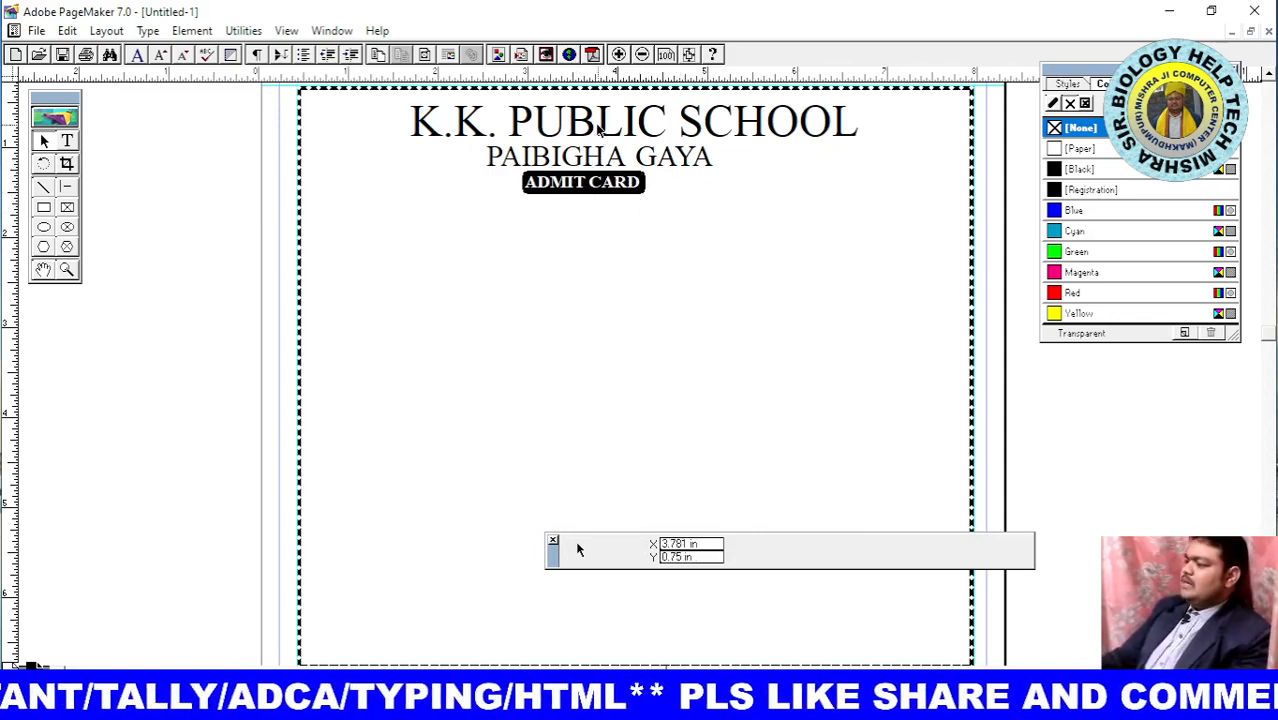
Move the "PAIBIGHA GAYA" text block slightly up, away from the black label
{"action": "left_click", "coordinate": [590, 163]}
{"action": "left_click_drag", "start_coordinate": [591, 163], "coordinate": [591, 158]}
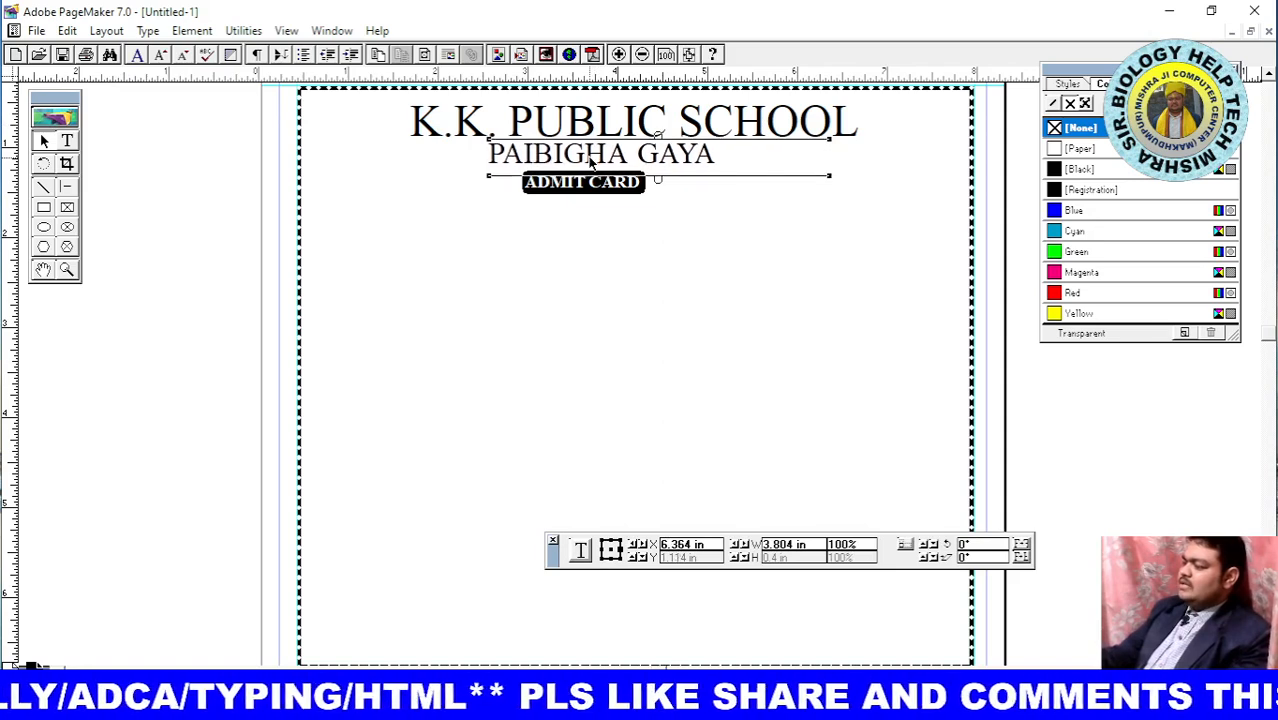
{"action": "left_click", "coordinate": [604, 265]}
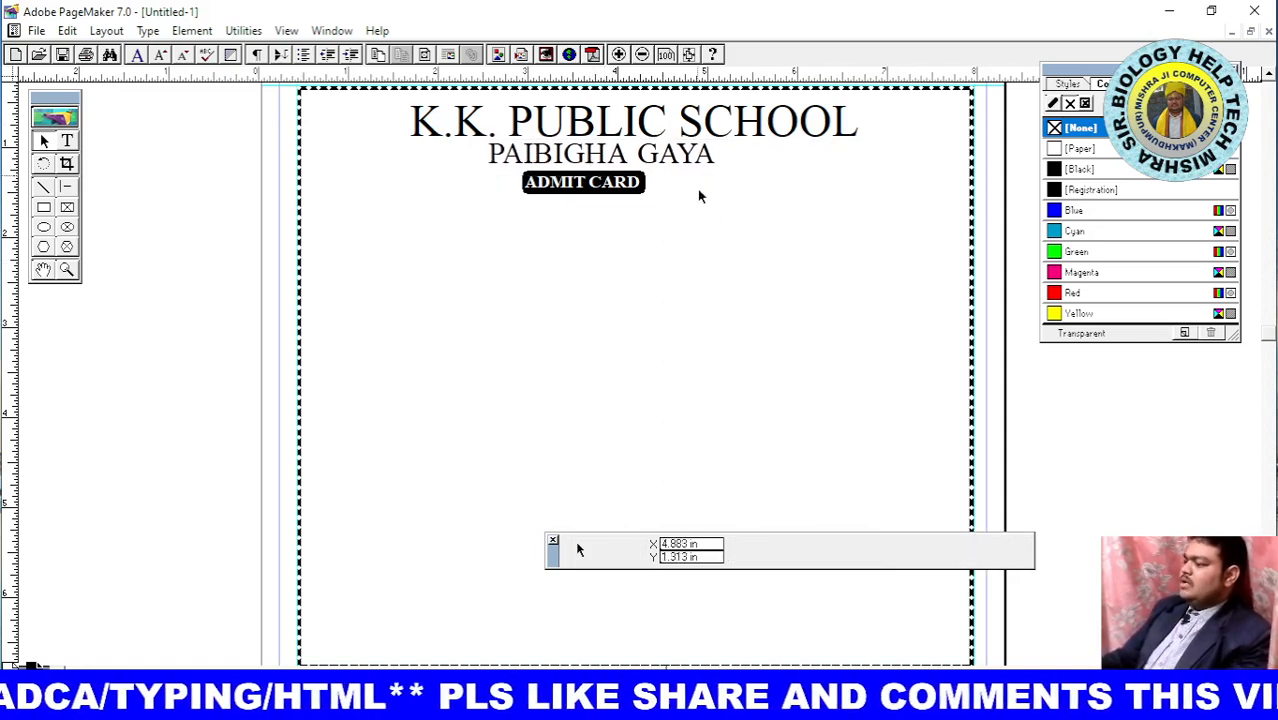
Nudge the "K.K. PUBLIC SCHOOL" heading left until its X position is 6.685 in
{"action": "left_click", "coordinate": [643, 122]}
{"action": "key", "text": "Left"}
{"action": "key", "text": "Left"}
{"action": "key", "text": "Left"}
{"action": "key", "text": "Left"}
{"action": "key", "text": "Left"}
{"action": "key", "text": "Left"}
{"action": "key", "text": "Left"}
{"action": "key", "text": "Left"}
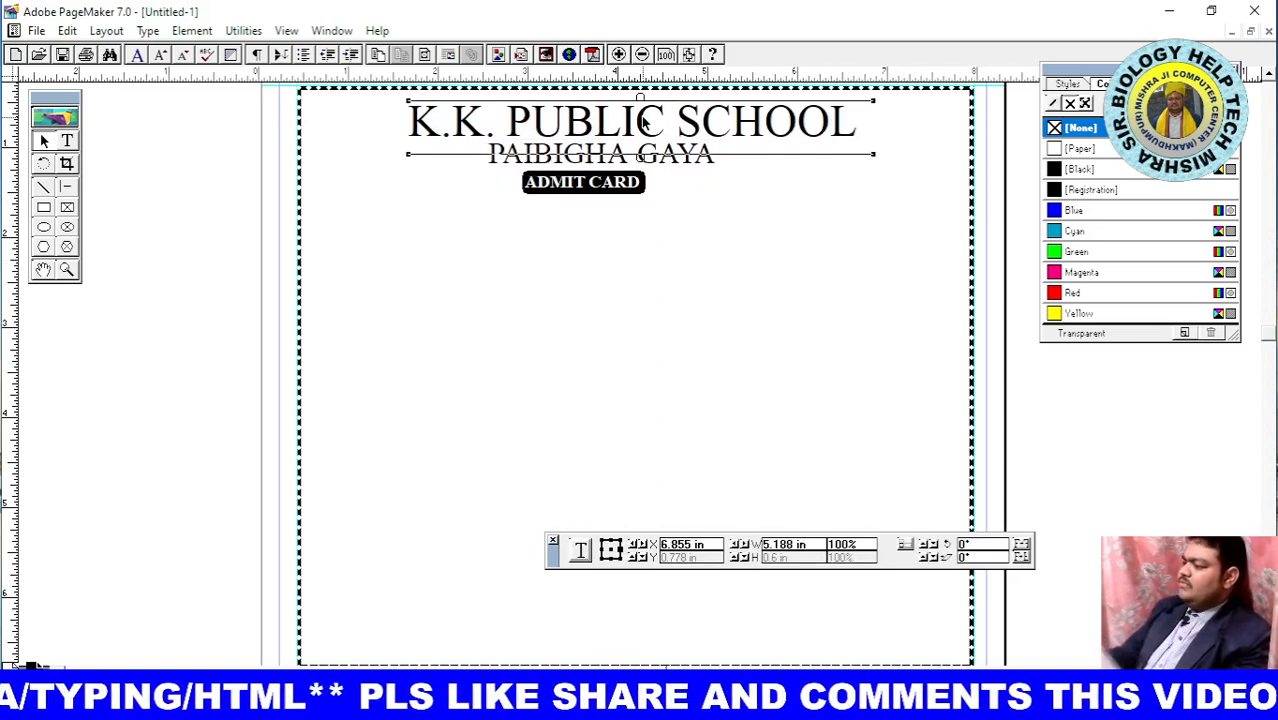
{"action": "key", "text": "Left"}
{"action": "key", "text": "Left"}
{"action": "key", "text": "Left"}
{"action": "key", "text": "Left"}
{"action": "key", "text": "Left"}
{"action": "key", "text": "Left"}
{"action": "key", "text": "Left"}
{"action": "key", "text": "Left"}
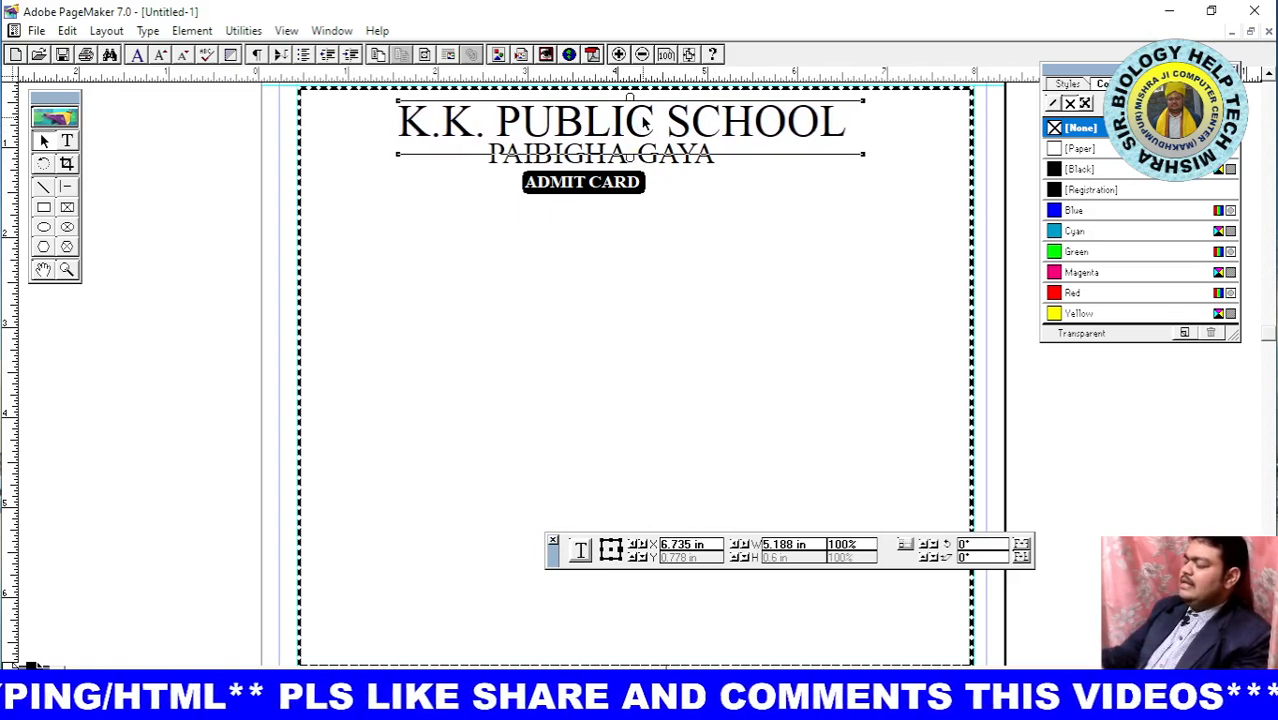
{"action": "key", "text": "Left"}
{"action": "key", "text": "Left"}
{"action": "key", "text": "Left"}
{"action": "key", "text": "Left"}
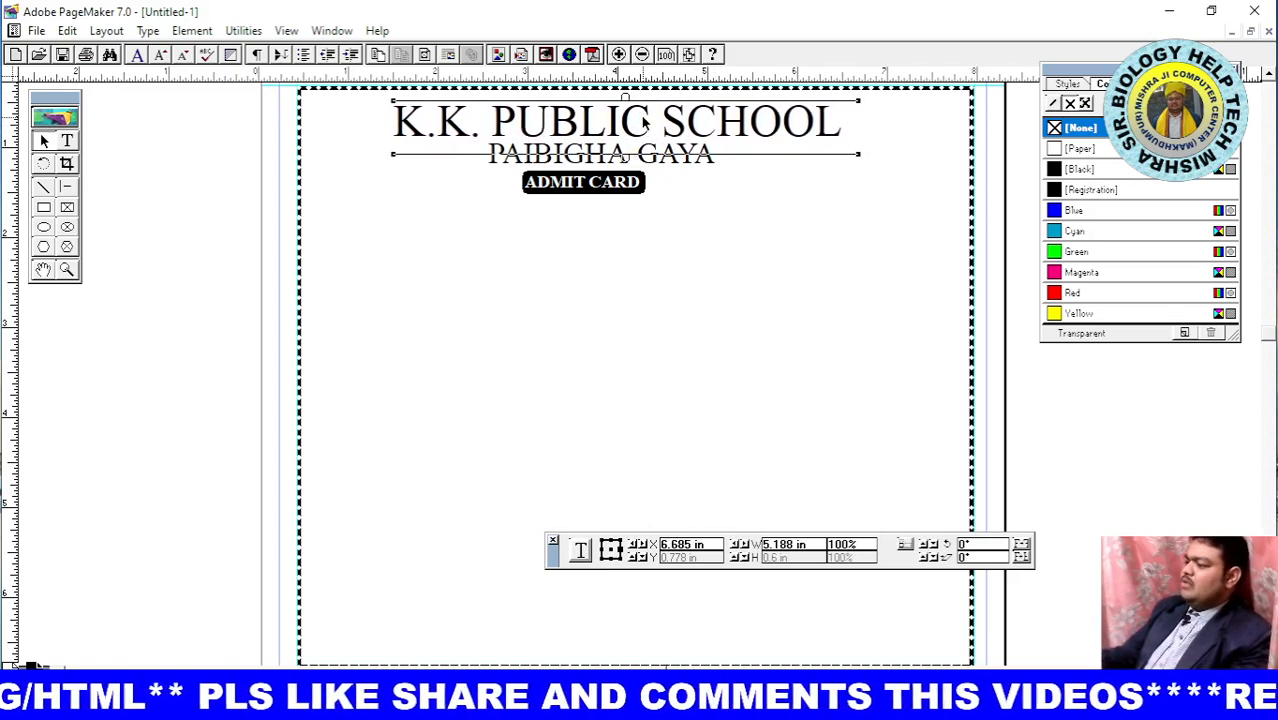
{"action": "left_click", "coordinate": [700, 287]}
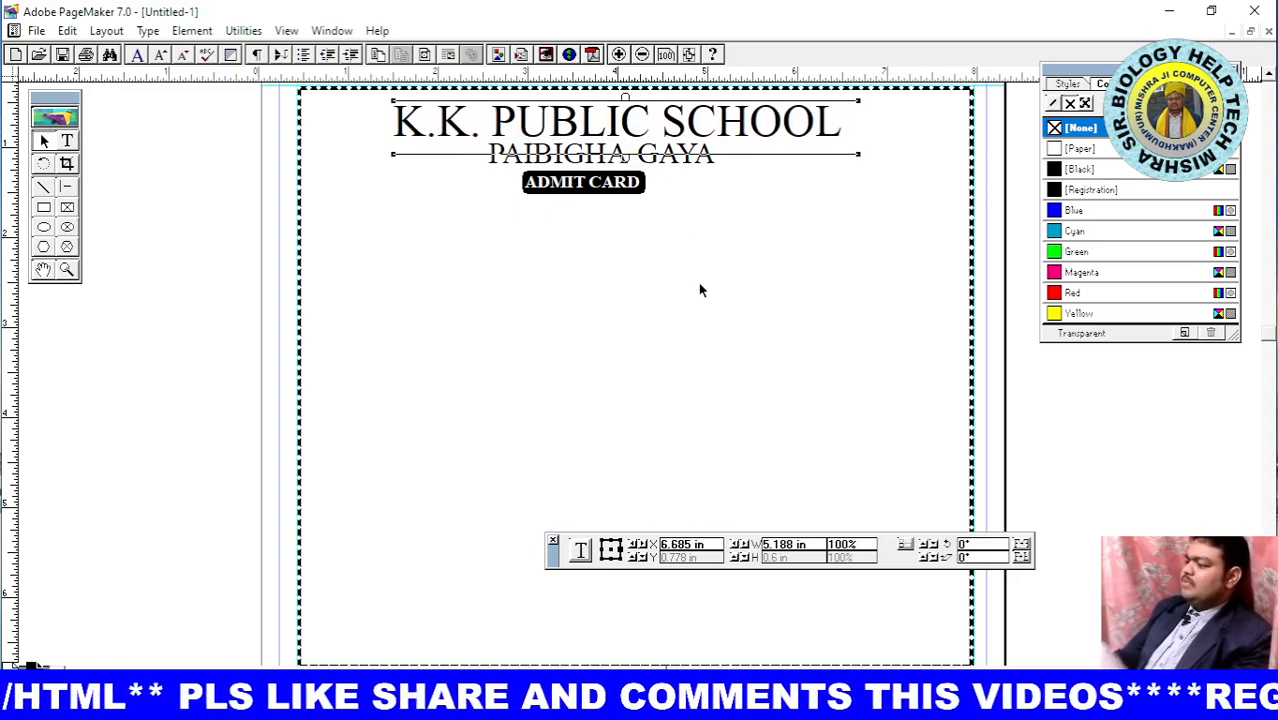
Nudge the "PAIBIGHA GAYA" text block right to an X position of 6.404 in
{"action": "left_click", "coordinate": [678, 162]}
{"action": "key", "text": "Right"}
{"action": "key", "text": "Right"}
{"action": "key", "text": "Right"}
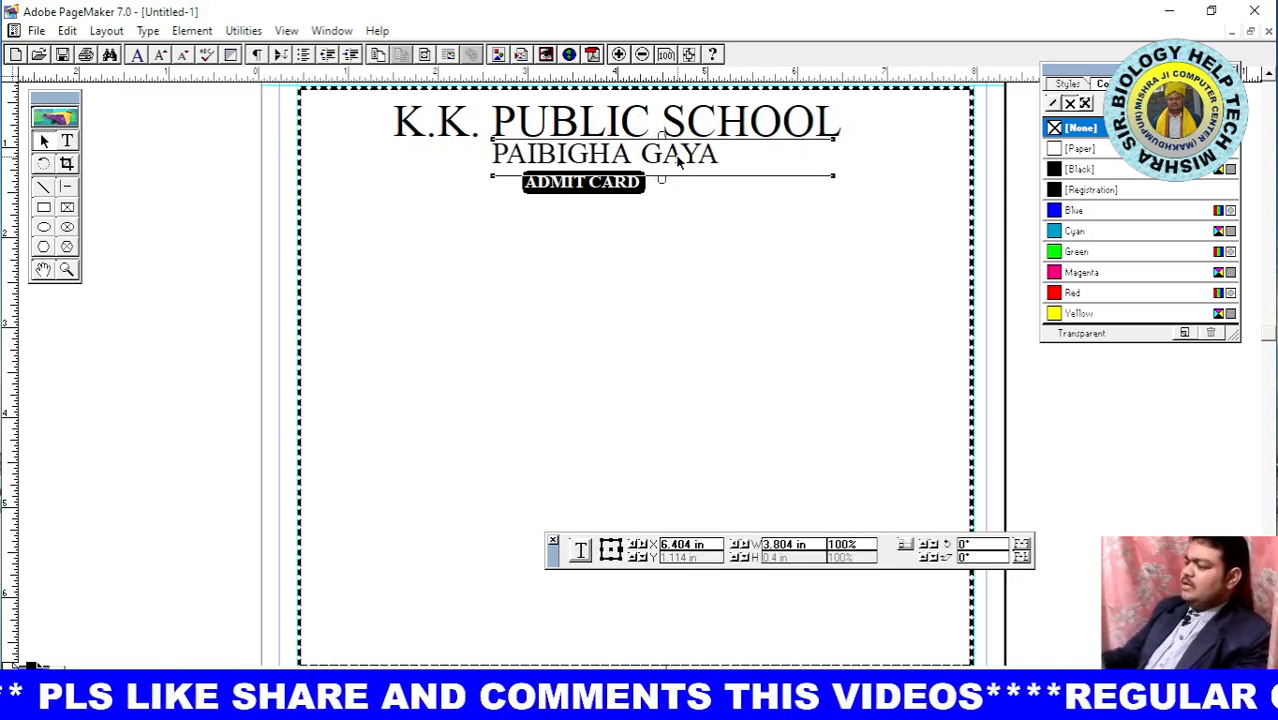
{"action": "left_click", "coordinate": [624, 186]}
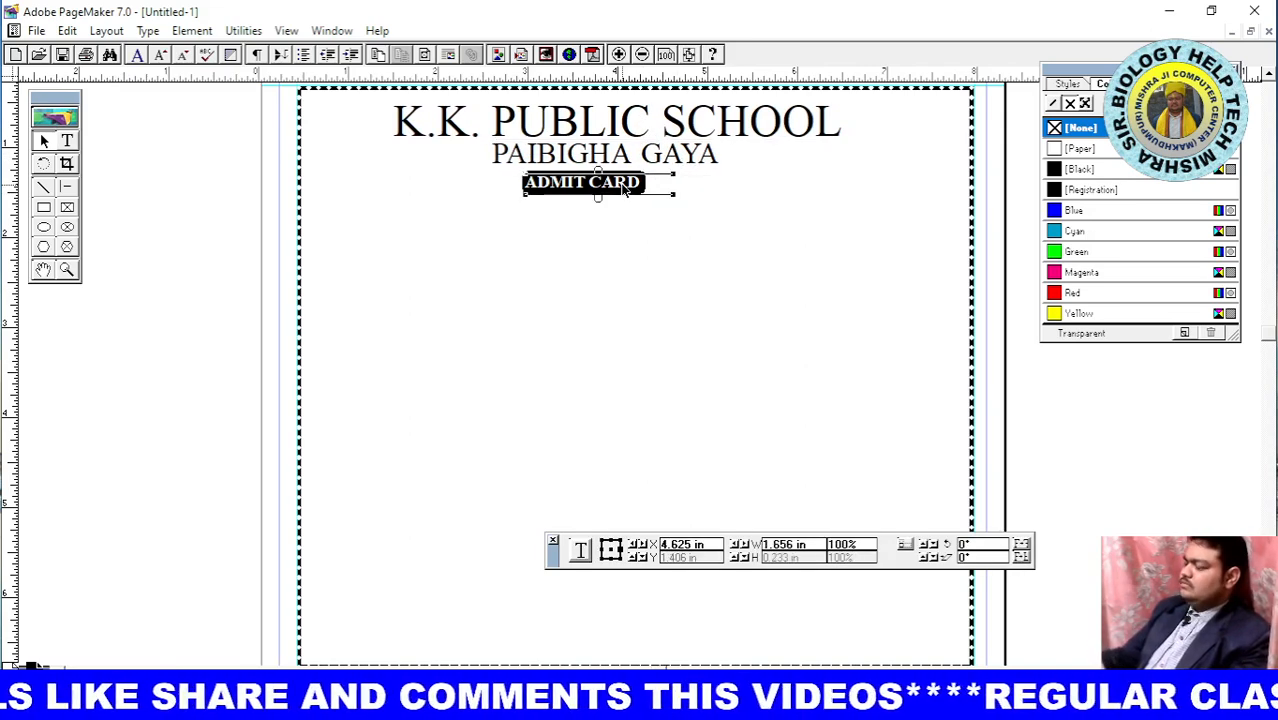
{"action": "left_click", "coordinate": [586, 262]}
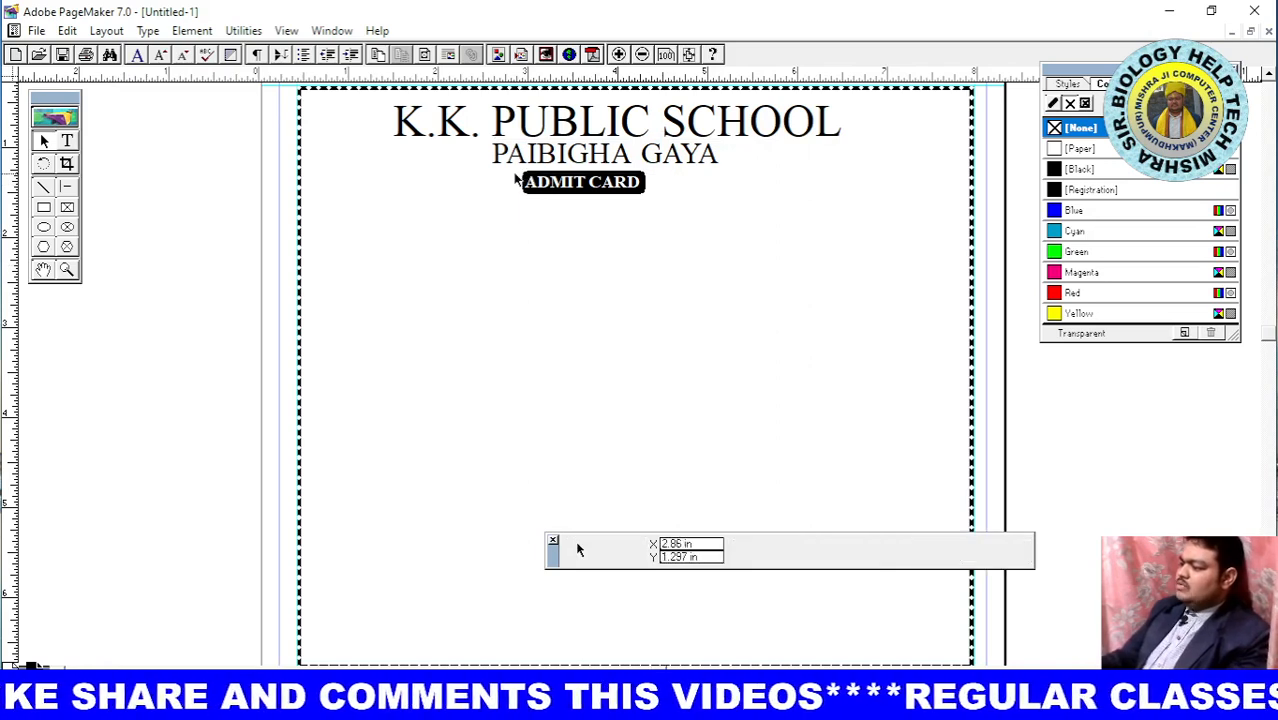
{"action": "left_click_drag", "start_coordinate": [511, 173], "coordinate": [561, 179]}
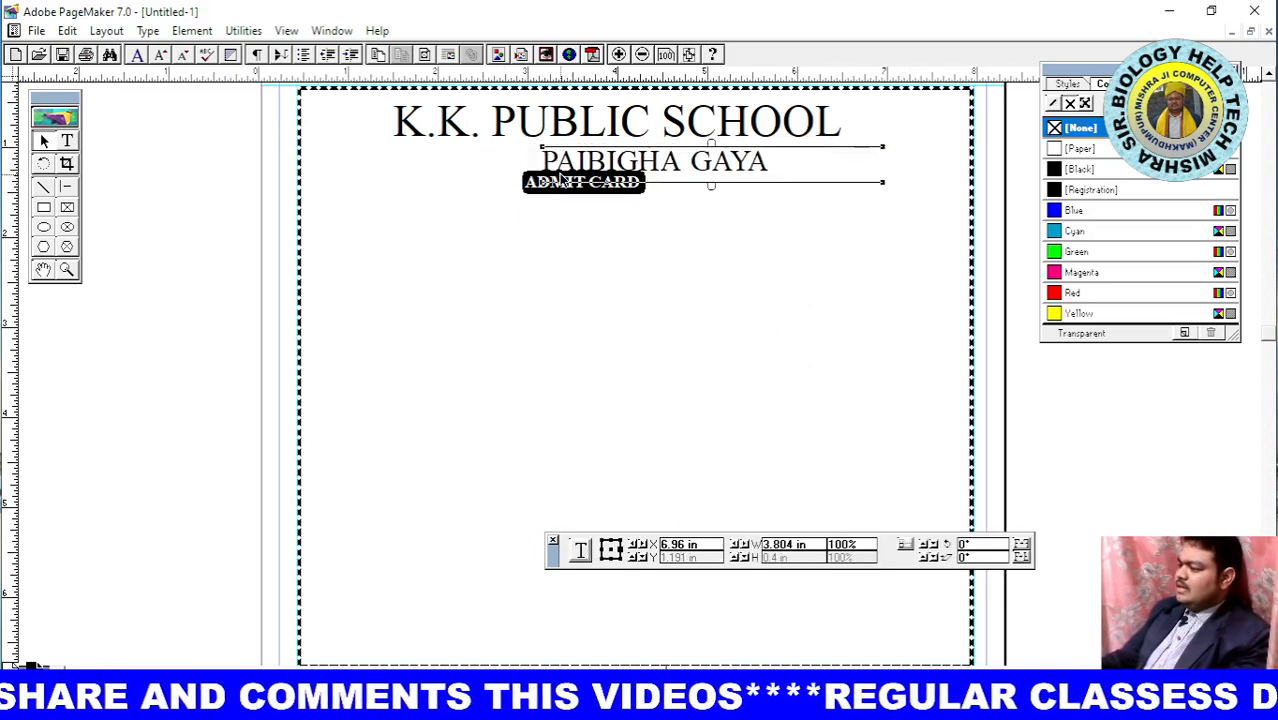
{"action": "key", "text": "ctrl+z"}
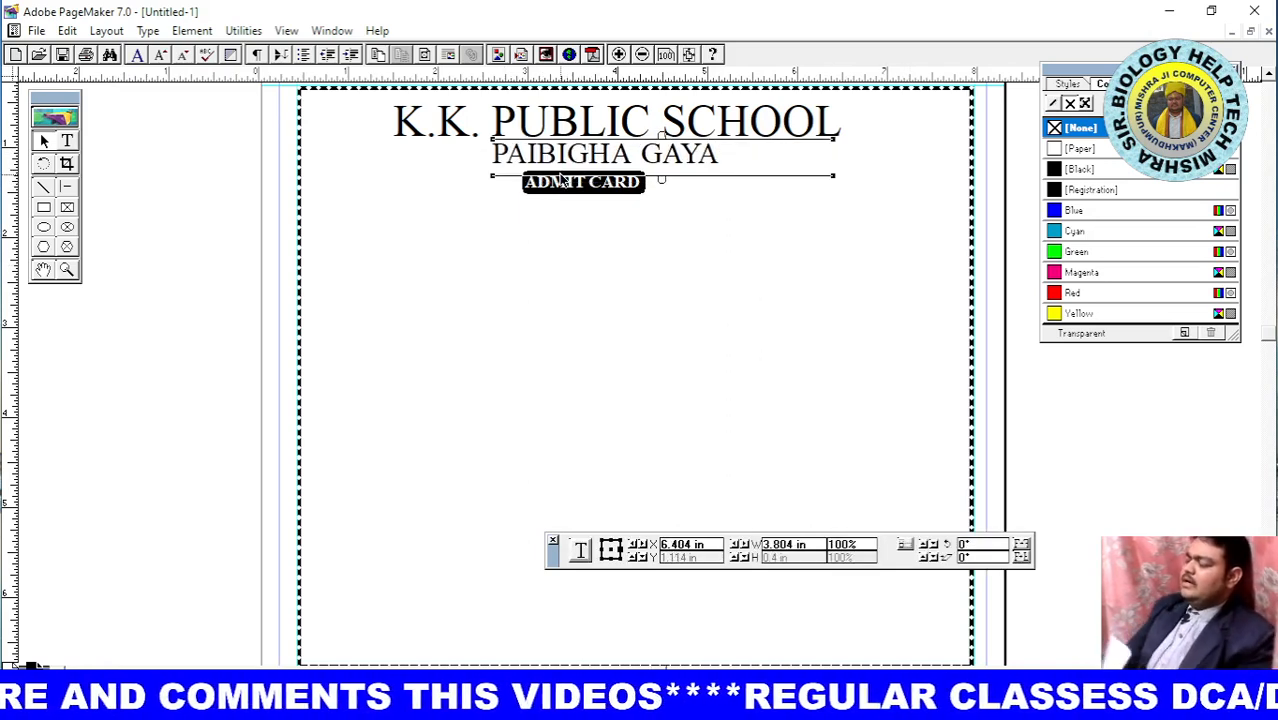
{"action": "left_click", "coordinate": [636, 240]}
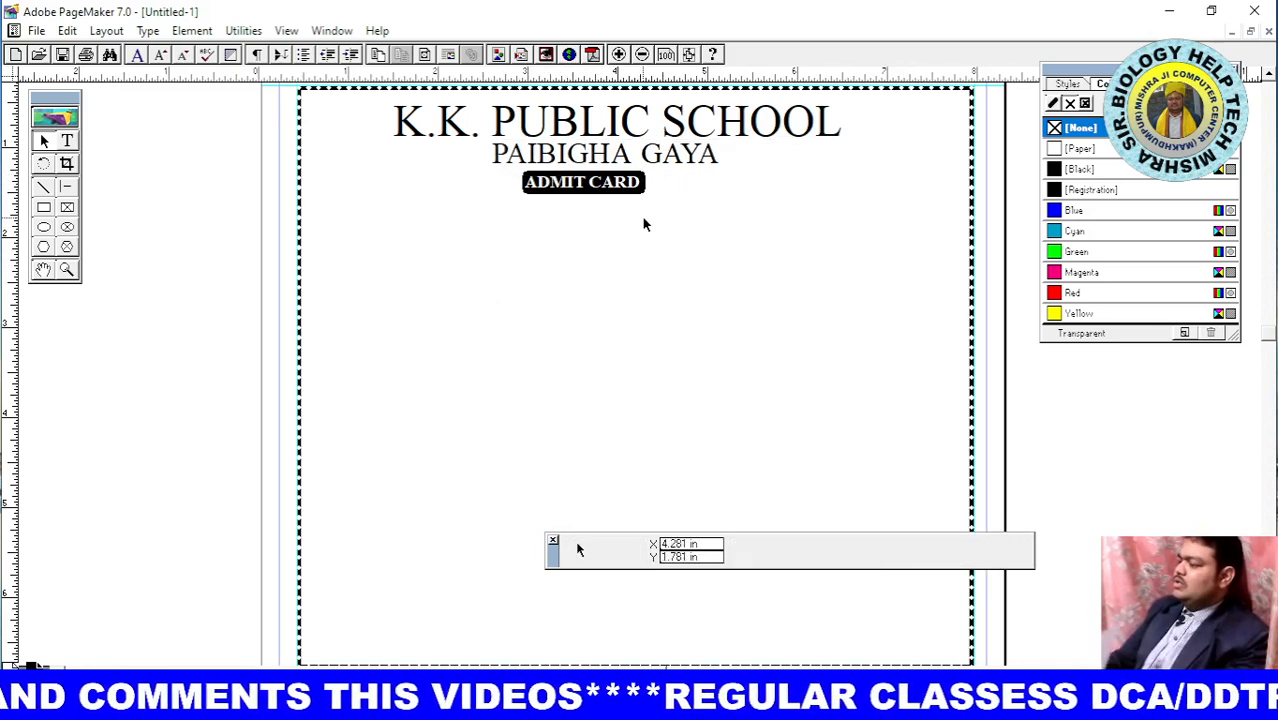
Select the black rectangle and its "ADMIT CARD" text together and nudge them right to an X position of 4.735 in
{"action": "left_click_drag", "start_coordinate": [675, 229], "coordinate": [515, 170]}
{"action": "key", "text": "Right"}
{"action": "key", "text": "Right"}
{"action": "key", "text": "Right"}
{"action": "key", "text": "Right"}
{"action": "key", "text": "Right"}
{"action": "key", "text": "Right"}
{"action": "key", "text": "Right"}
{"action": "key", "text": "Right"}
{"action": "key", "text": "Right"}
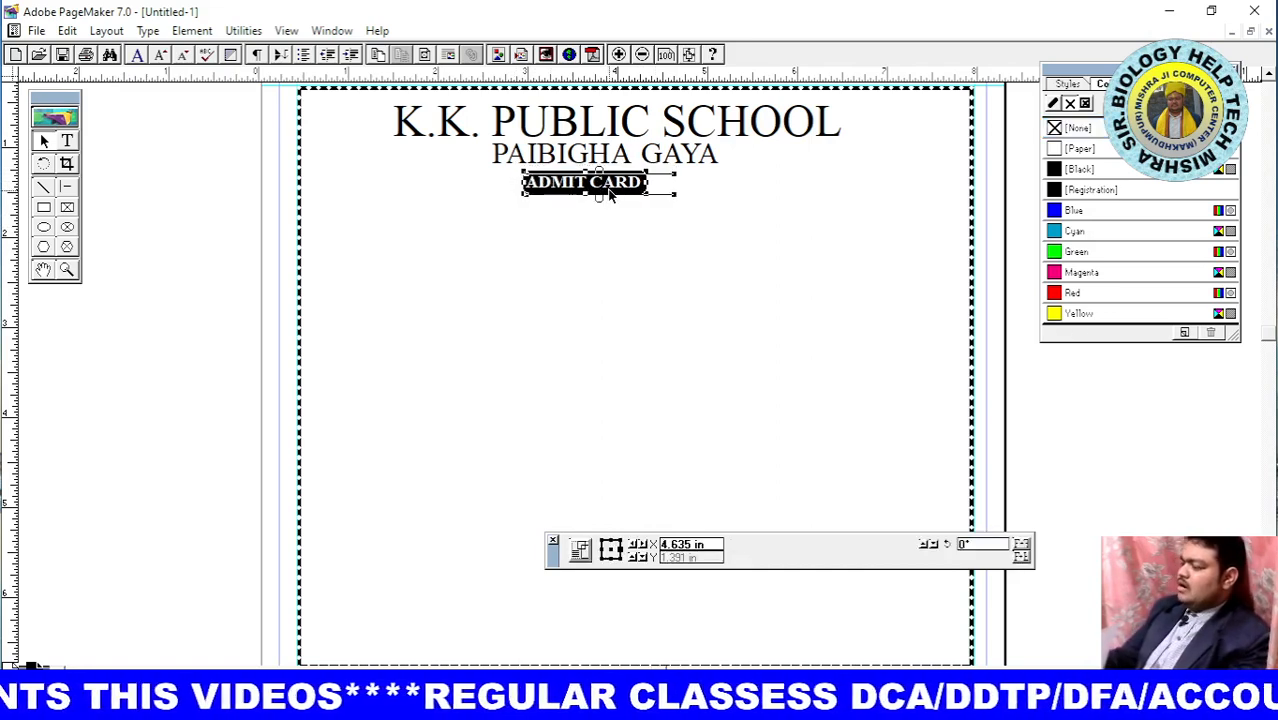
{"action": "key", "text": "Right"}
{"action": "key", "text": "Right"}
{"action": "key", "text": "Right"}
{"action": "key", "text": "Right"}
{"action": "key", "text": "Right"}
{"action": "key", "text": "Right"}
{"action": "key", "text": "Right"}
{"action": "key", "text": "Right"}
{"action": "key", "text": "Right"}
{"action": "key", "text": "Right"}
{"action": "key", "text": "Right"}
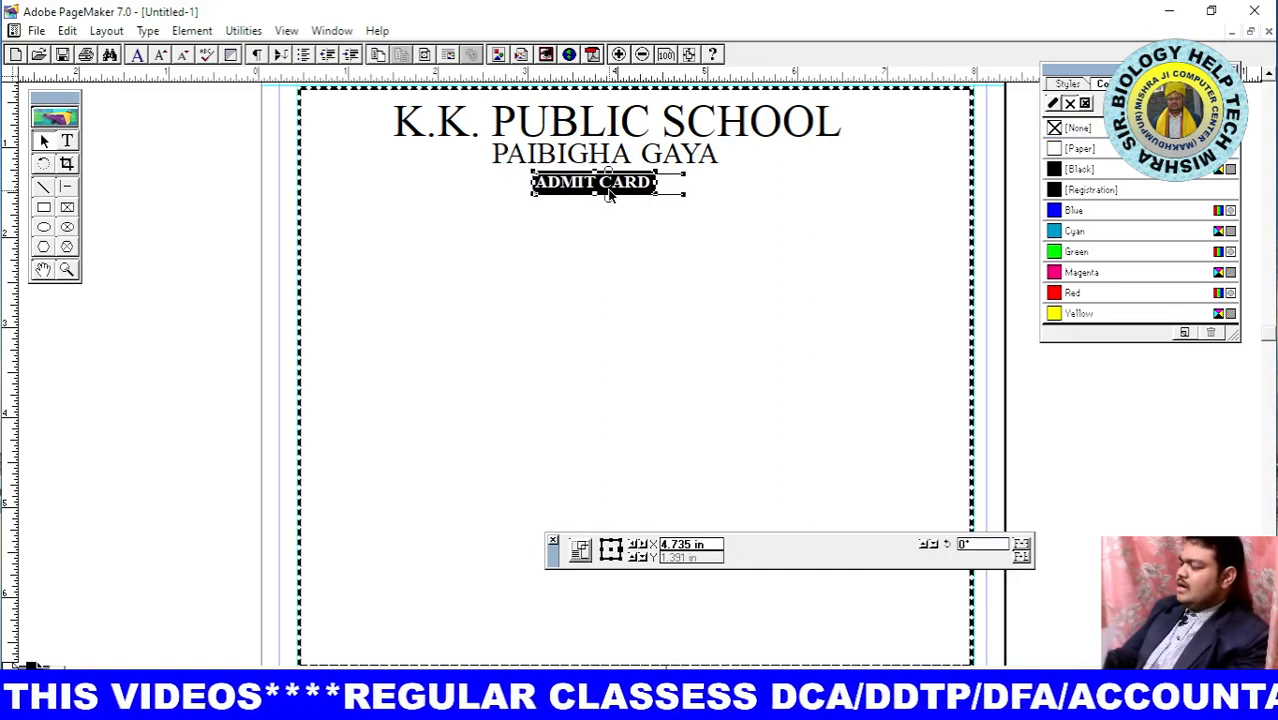
Nudge the selected black rectangle and "ADMIT CARD" text right to an X position of 5.175 in
{"action": "key", "text": "Right"}
{"action": "key", "text": "Right"}
{"action": "key", "text": "Right"}
{"action": "key", "text": "Right"}
{"action": "key", "text": "Right"}
{"action": "key", "text": "Right"}
{"action": "key", "text": "Right"}
{"action": "key", "text": "Right"}
{"action": "key", "text": "Right"}
{"action": "key", "text": "Right"}
{"action": "key", "text": "Right"}
{"action": "key", "text": "Right"}
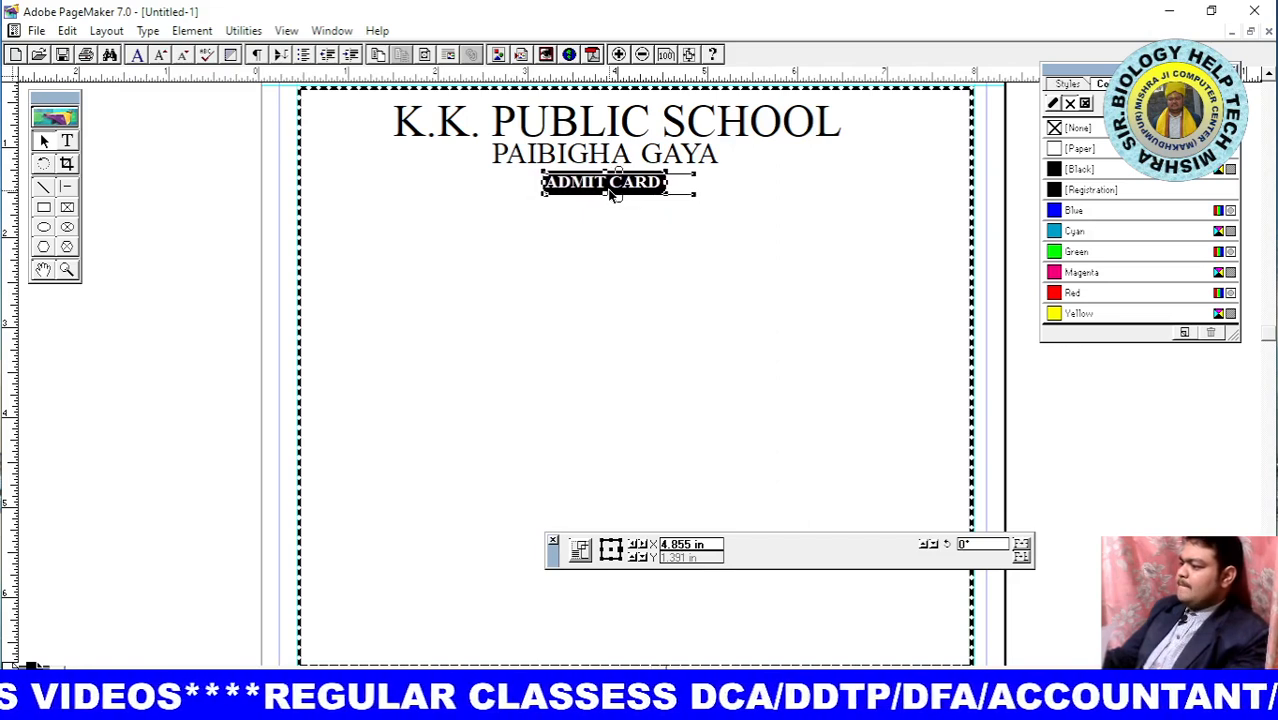
{"action": "key", "text": "Right"}
{"action": "key", "text": "Right"}
{"action": "key", "text": "Right"}
{"action": "key", "text": "Right"}
{"action": "key", "text": "Right"}
{"action": "key", "text": "Right"}
{"action": "key", "text": "Right"}
{"action": "key", "text": "Right"}
{"action": "key", "text": "Right"}
{"action": "key", "text": "Right"}
{"action": "key", "text": "Right"}
{"action": "key", "text": "Right"}
{"action": "key", "text": "Right"}
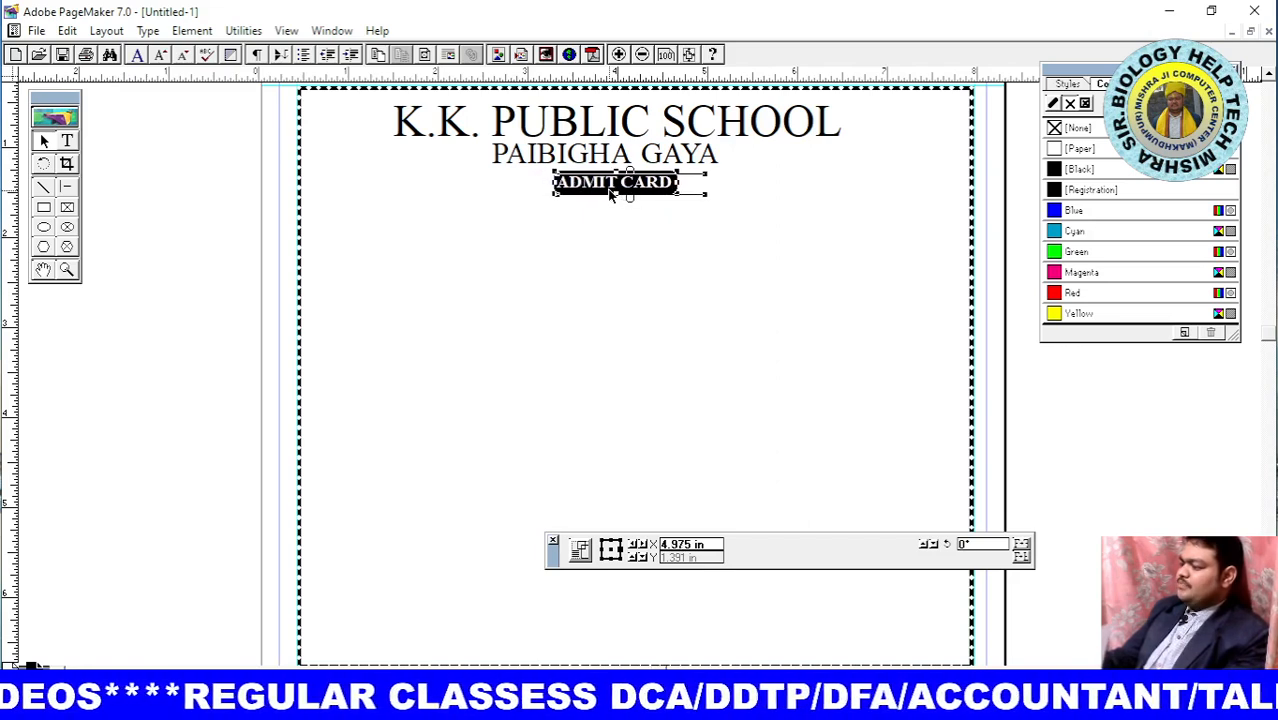
{"action": "key", "text": "Right"}
{"action": "key", "text": "Right"}
{"action": "key", "text": "Right"}
{"action": "key", "text": "Right"}
{"action": "key", "text": "Right"}
{"action": "key", "text": "Right"}
{"action": "key", "text": "Right"}
{"action": "key", "text": "Right"}
{"action": "key", "text": "Right"}
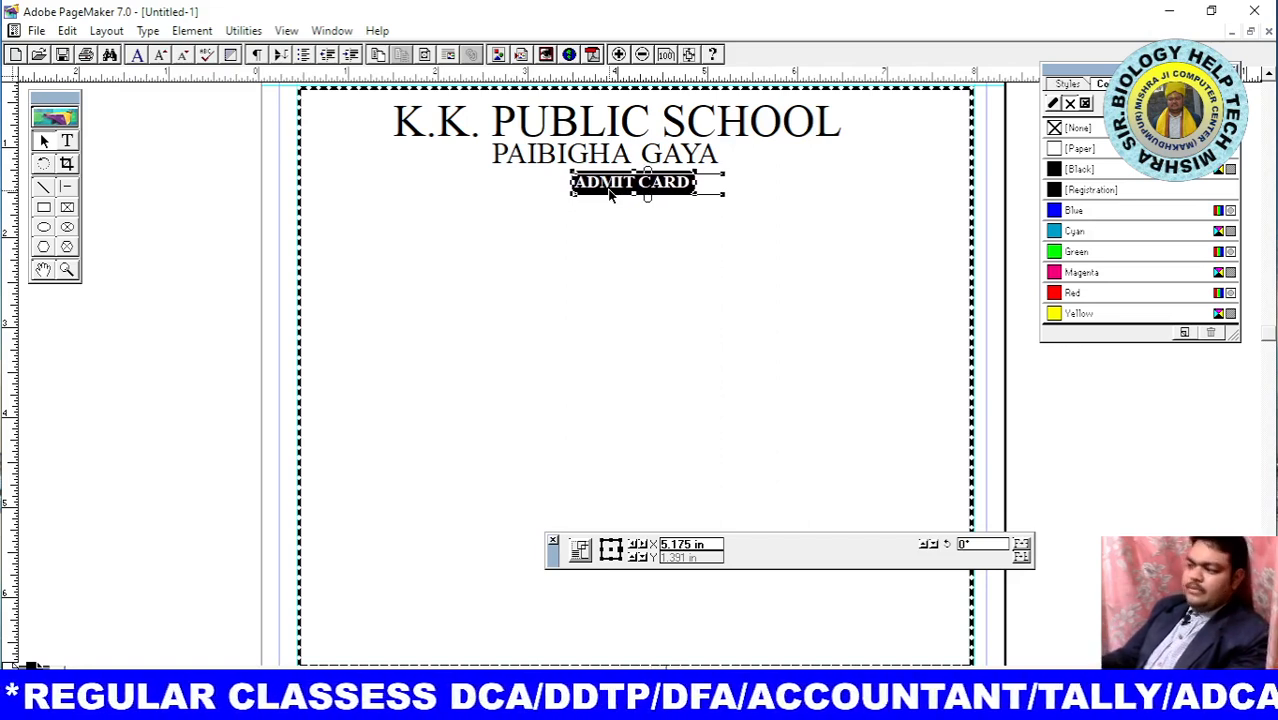
Nudge the "PAIBIGHA GAYA" text block right to an X position of 6.634 in
{"action": "left_click", "coordinate": [656, 158]}
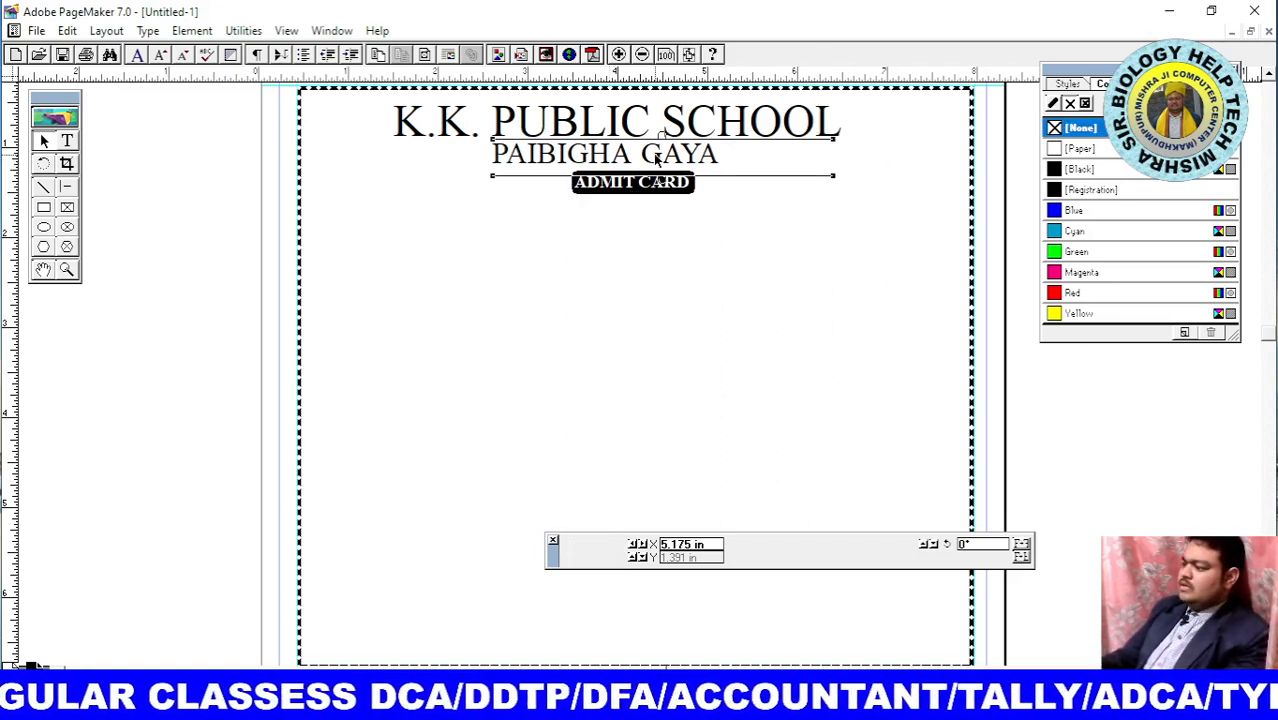
{"action": "key", "text": "Right"}
{"action": "key", "text": "Right"}
{"action": "key", "text": "Right"}
{"action": "key", "text": "Right"}
{"action": "key", "text": "Right"}
{"action": "key", "text": "Right"}
{"action": "key", "text": "Right"}
{"action": "key", "text": "Right"}
{"action": "key", "text": "Right"}
{"action": "key", "text": "Right"}
{"action": "key", "text": "Right"}
{"action": "key", "text": "Right"}
{"action": "key", "text": "Right"}
{"action": "key", "text": "Right"}
{"action": "key", "text": "Right"}
{"action": "key", "text": "Right"}
{"action": "key", "text": "Right"}
{"action": "key", "text": "Right"}
{"action": "key", "text": "Right"}
{"action": "key", "text": "Right"}
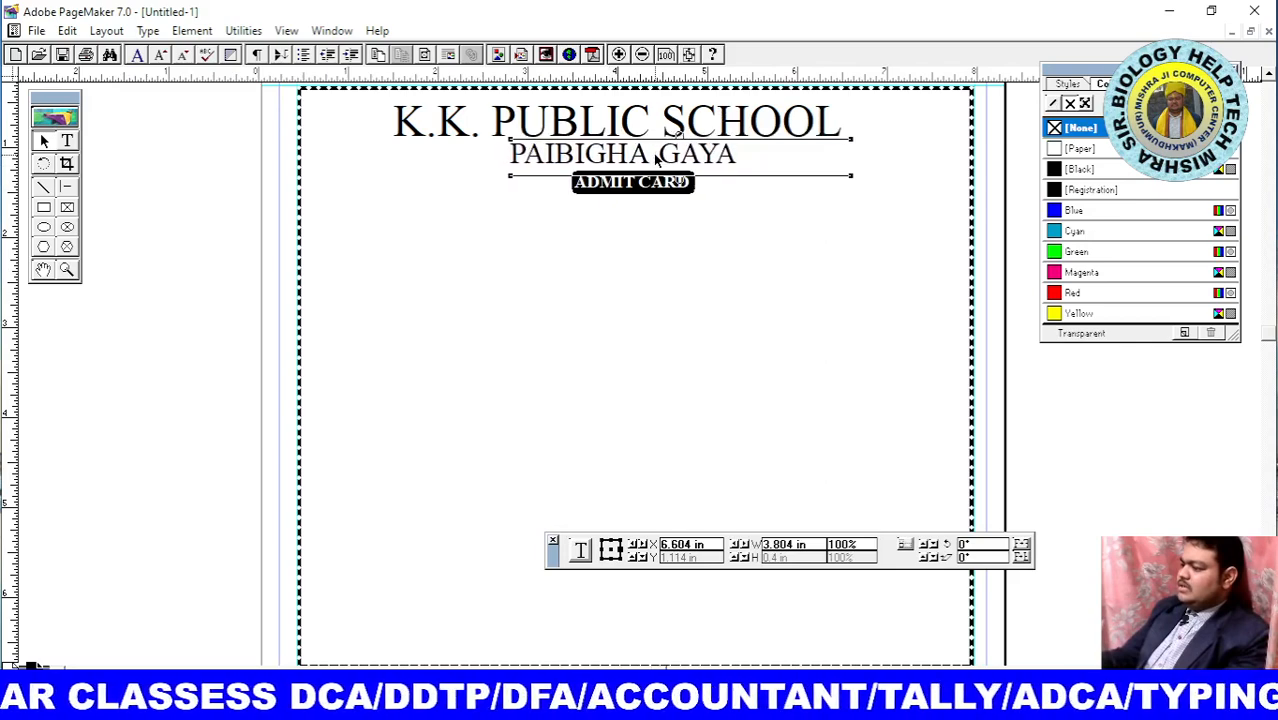
{"action": "key", "text": "Right"}
{"action": "key", "text": "Right"}
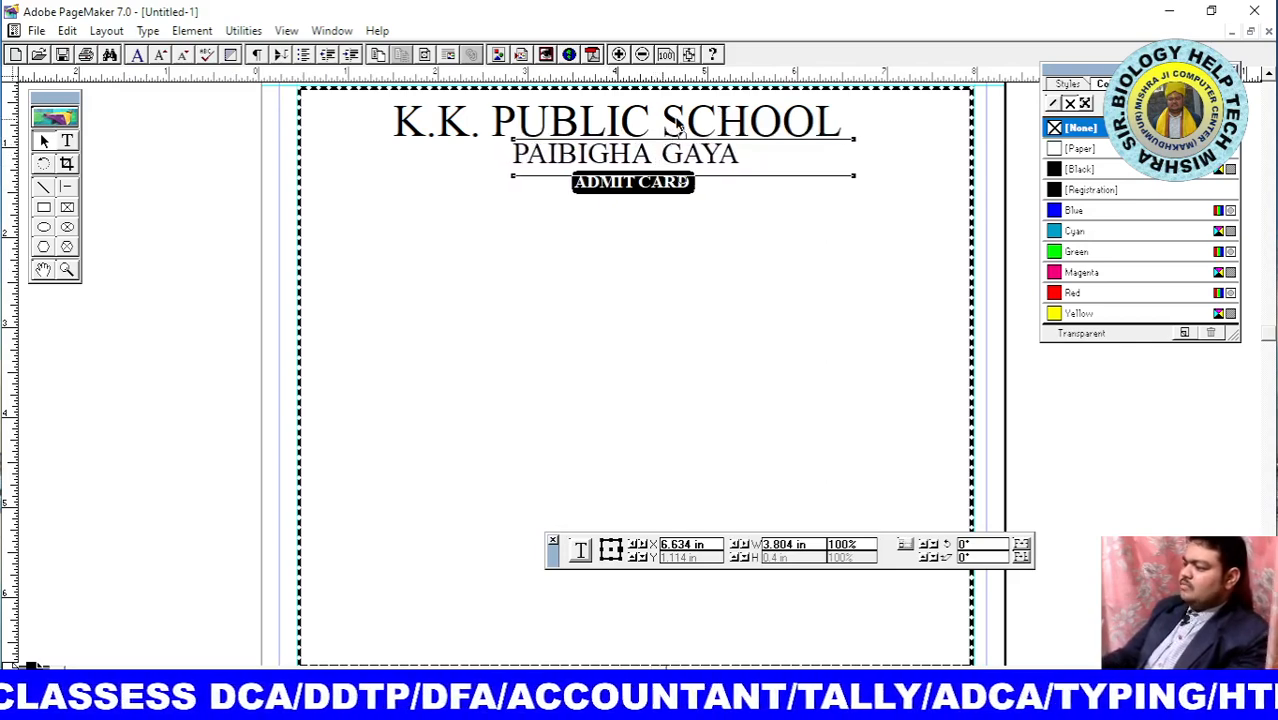
Nudge the "K.K. PUBLIC SCHOOL" heading right until its X position is 6.905 in
{"action": "left_click", "coordinate": [673, 124]}
{"action": "key", "text": "Right"}
{"action": "key", "text": "Right"}
{"action": "key", "text": "Right"}
{"action": "key", "text": "Right"}
{"action": "key", "text": "Right"}
{"action": "key", "text": "Right"}
{"action": "key", "text": "Right"}
{"action": "key", "text": "Right"}
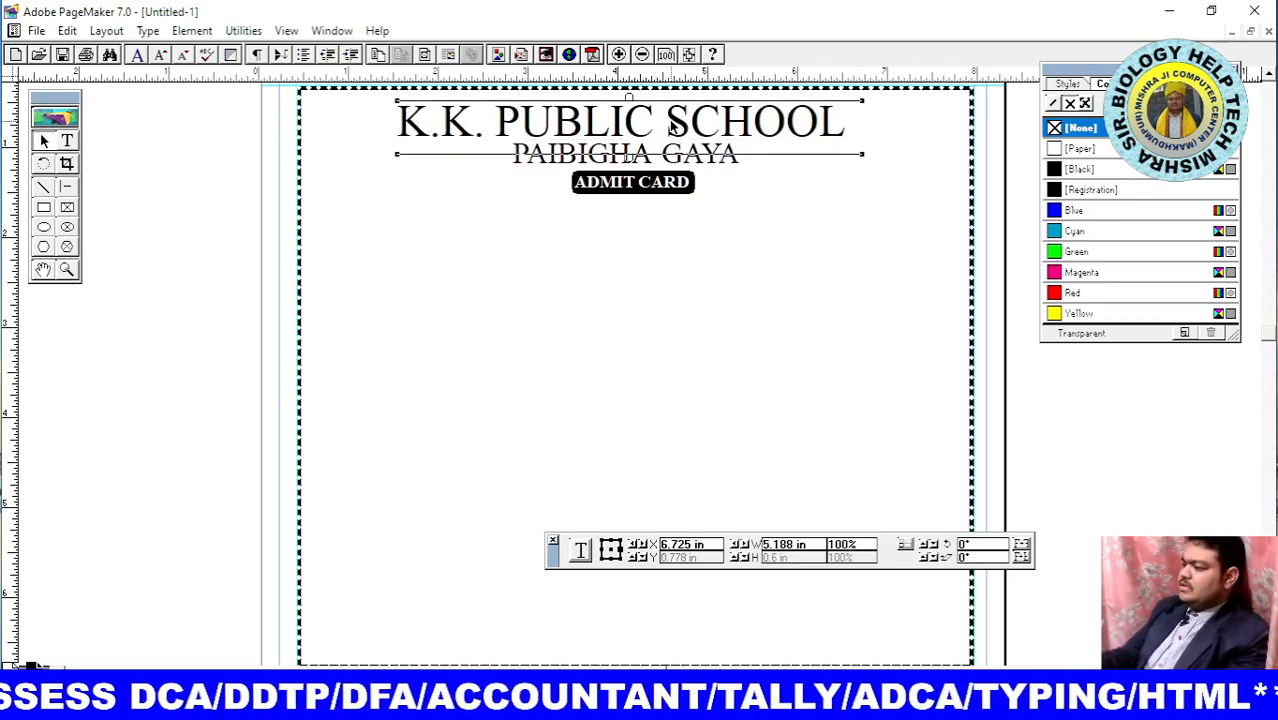
{"action": "key", "text": "Right"}
{"action": "key", "text": "Right"}
{"action": "key", "text": "Right"}
{"action": "key", "text": "Right"}
{"action": "key", "text": "Right"}
{"action": "key", "text": "Right"}
{"action": "key", "text": "Right"}
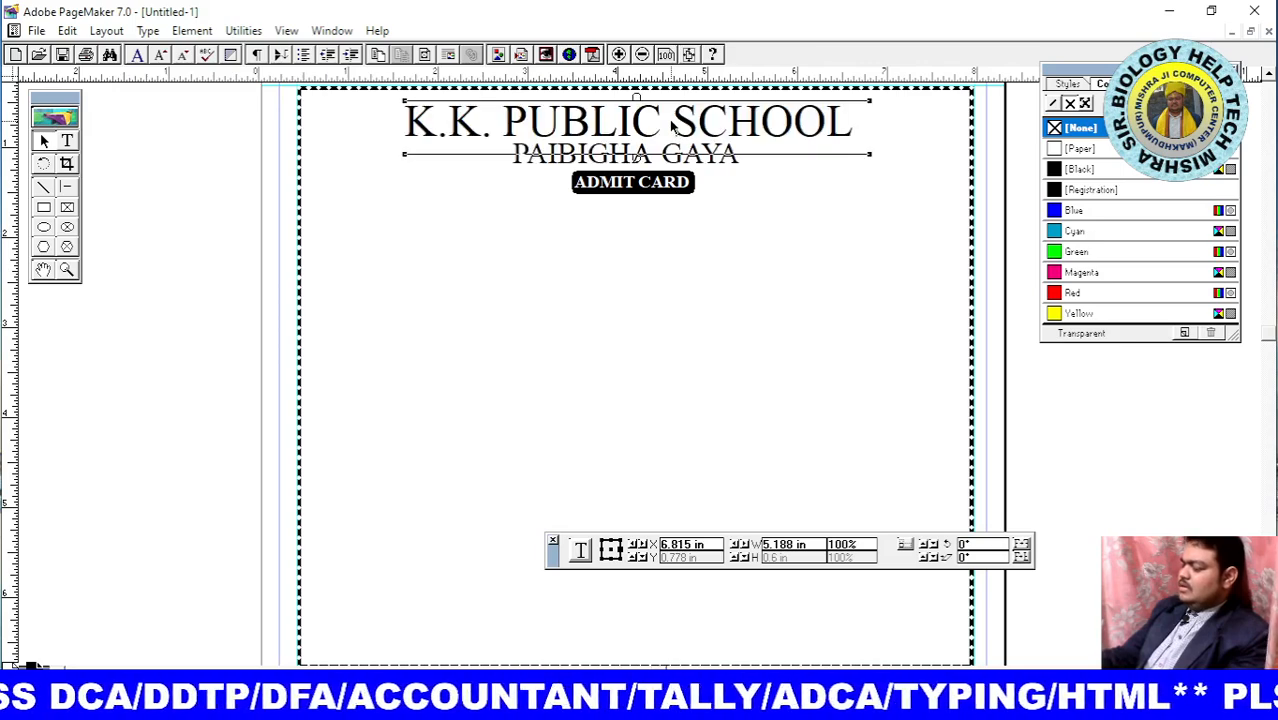
{"action": "key", "text": "Left"}
{"action": "left_click", "coordinate": [678, 293]}
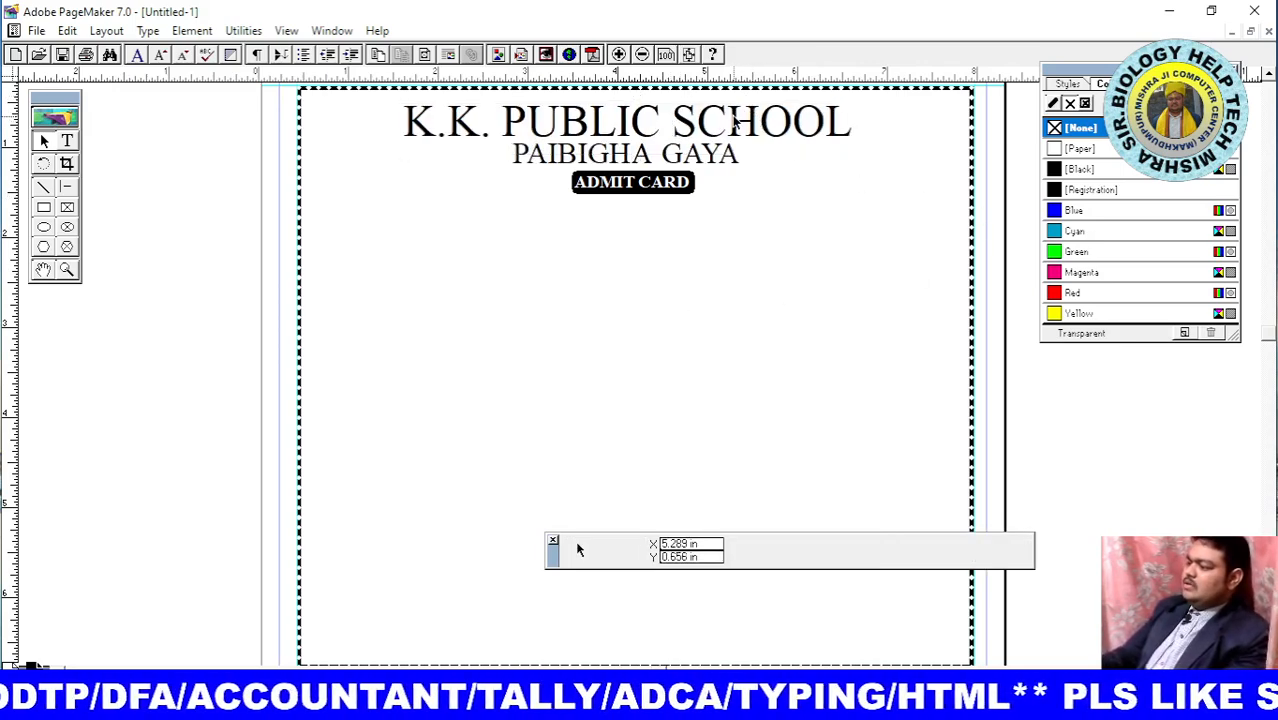
{"action": "left_click", "coordinate": [736, 121]}
{"action": "key", "text": "Right"}
{"action": "key", "text": "Right"}
{"action": "key", "text": "Right"}
{"action": "key", "text": "Right"}
{"action": "key", "text": "Right"}
{"action": "key", "text": "Right"}
{"action": "key", "text": "Right"}
{"action": "key", "text": "Right"}
{"action": "key", "text": "Right"}
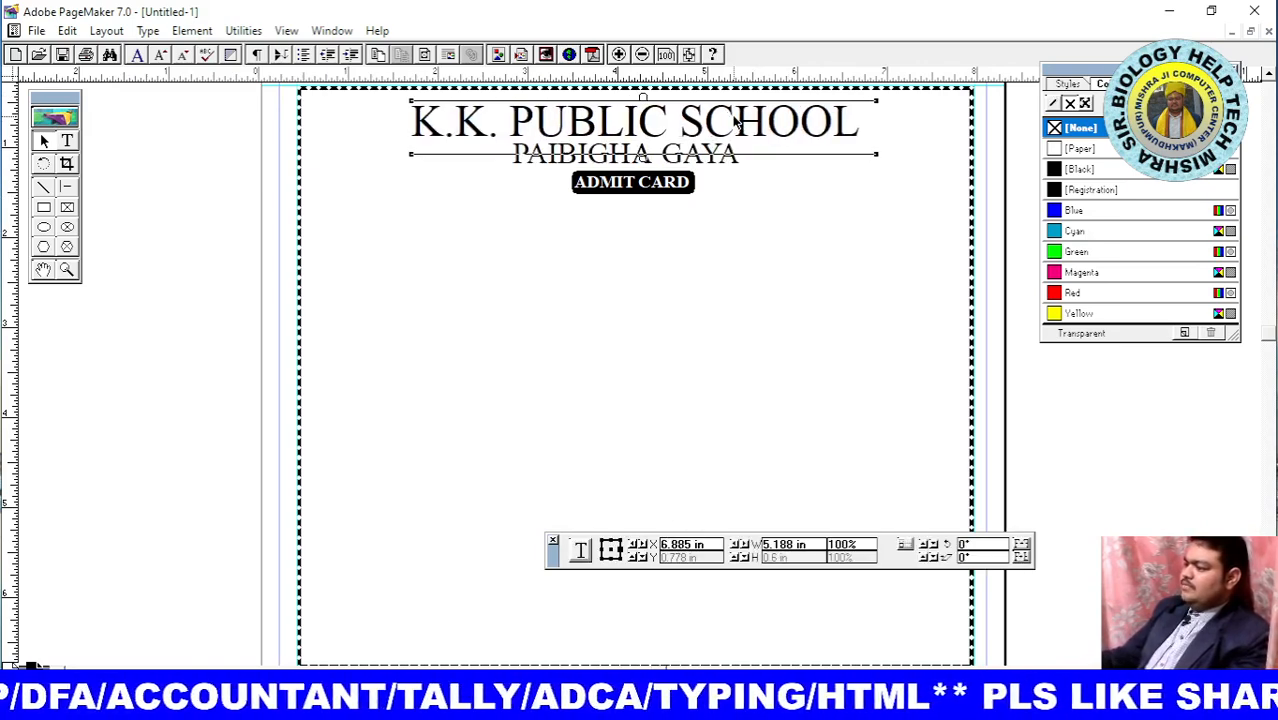
{"action": "left_click", "coordinate": [691, 224]}
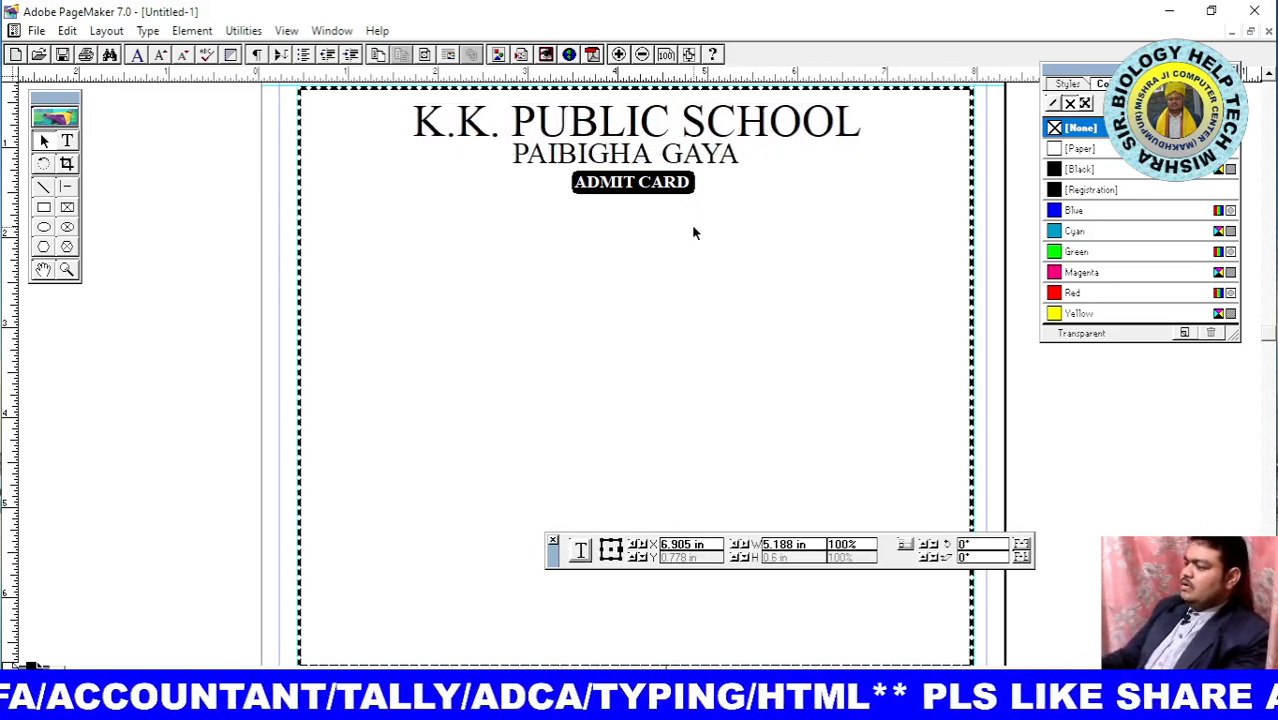
Nudge the "PAIBIGHA GAYA" line right under the heading to an X position of 6.794 in, and deselect it
{"action": "left_click", "coordinate": [628, 157]}
{"action": "key", "text": "Right"}
{"action": "key", "text": "Right"}
{"action": "key", "text": "Right"}
{"action": "key", "text": "Right"}
{"action": "key", "text": "Right"}
{"action": "key", "text": "Right"}
{"action": "key", "text": "Right"}
{"action": "key", "text": "Right"}
{"action": "key", "text": "Right"}
{"action": "key", "text": "Right"}
{"action": "key", "text": "Right"}
{"action": "key", "text": "Right"}
{"action": "key", "text": "Right"}
{"action": "key", "text": "Right"}
{"action": "key", "text": "Right"}
{"action": "key", "text": "Right"}
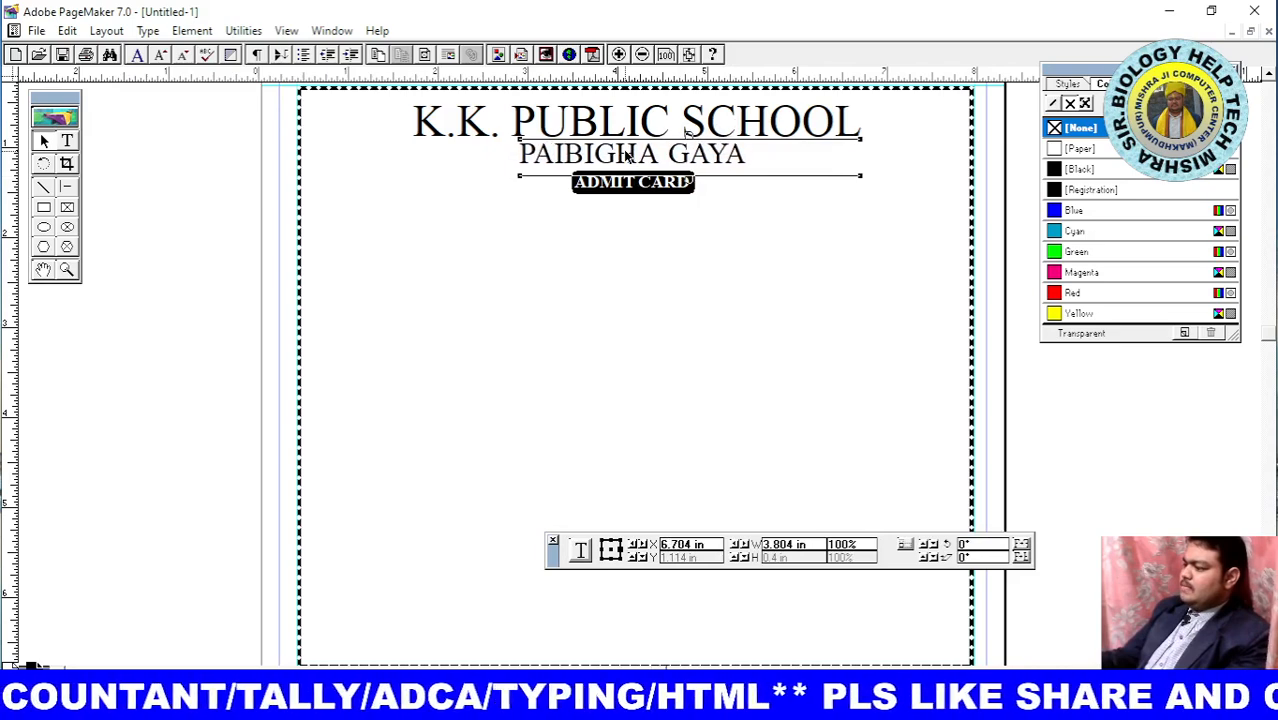
{"action": "key", "text": "Right"}
{"action": "key", "text": "Right"}
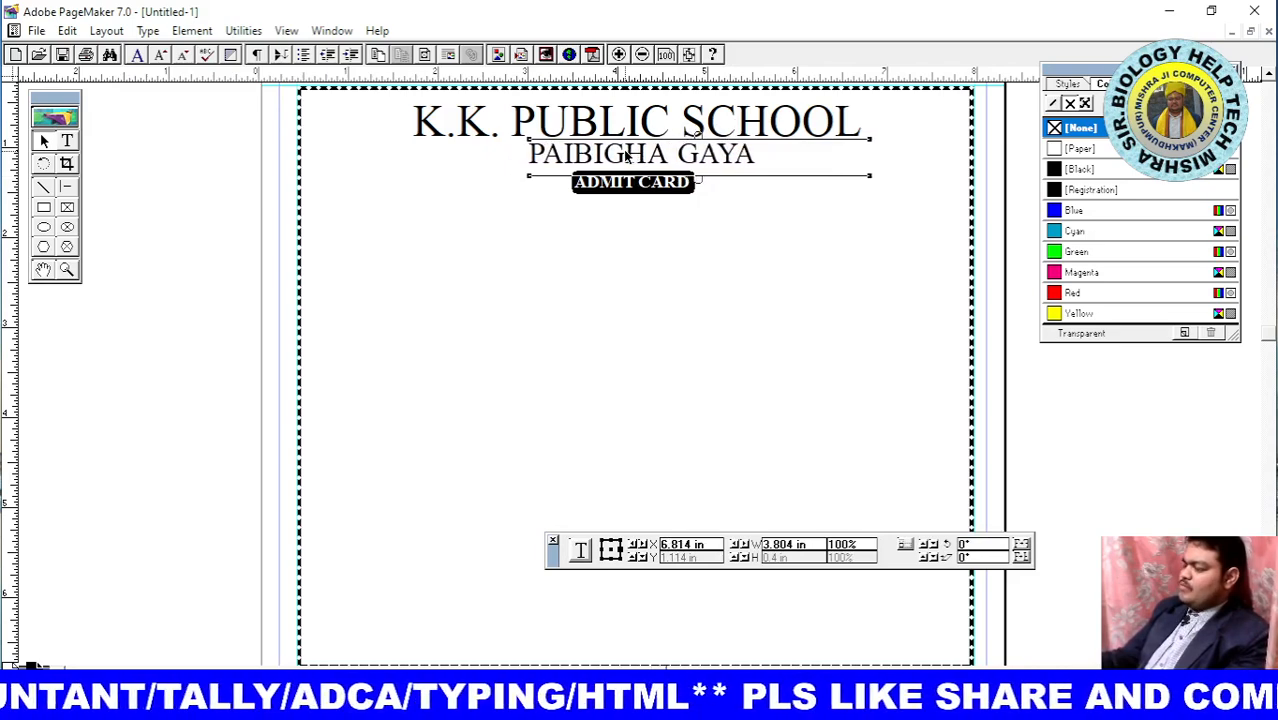
{"action": "key", "text": "Left"}
{"action": "key", "text": "Left"}
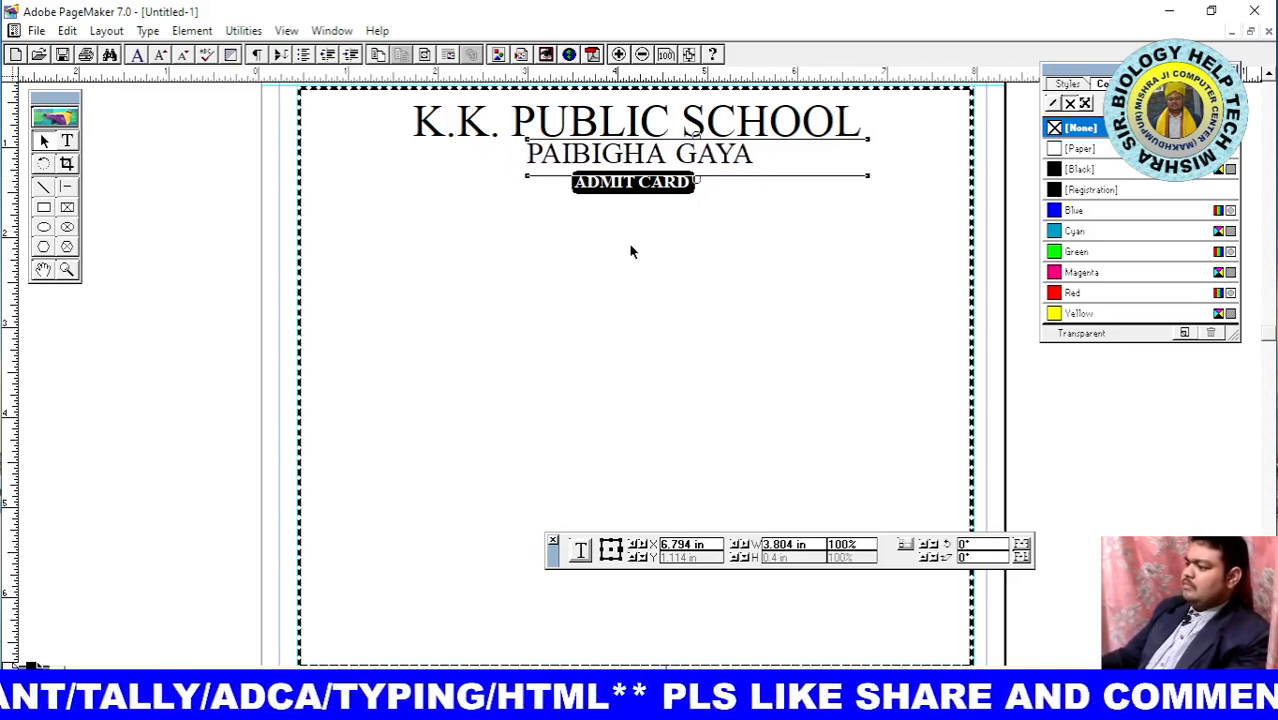
{"action": "left_click", "coordinate": [639, 320]}
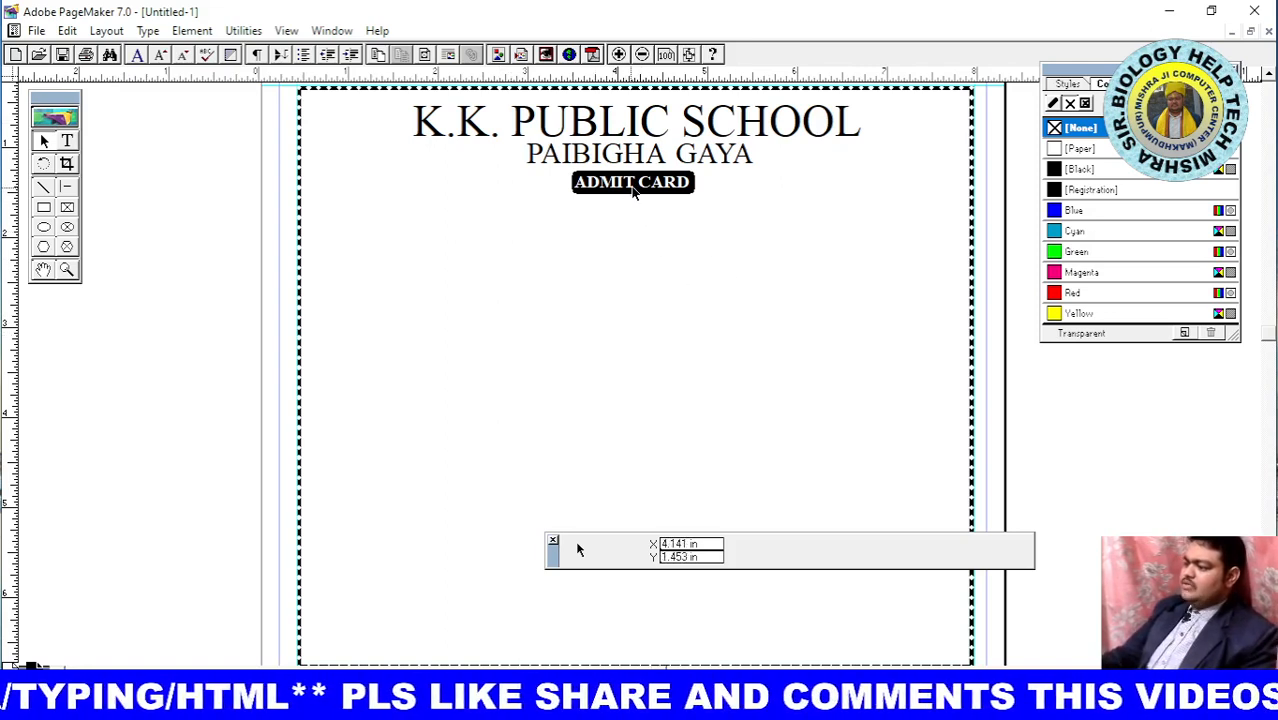
Move the "ADMIT CARD" text onto the empty pasteboard beside the page and back over the black rectangle
{"action": "left_click", "coordinate": [638, 186]}
{"action": "left_click_drag", "start_coordinate": [638, 186], "coordinate": [163, 410]}
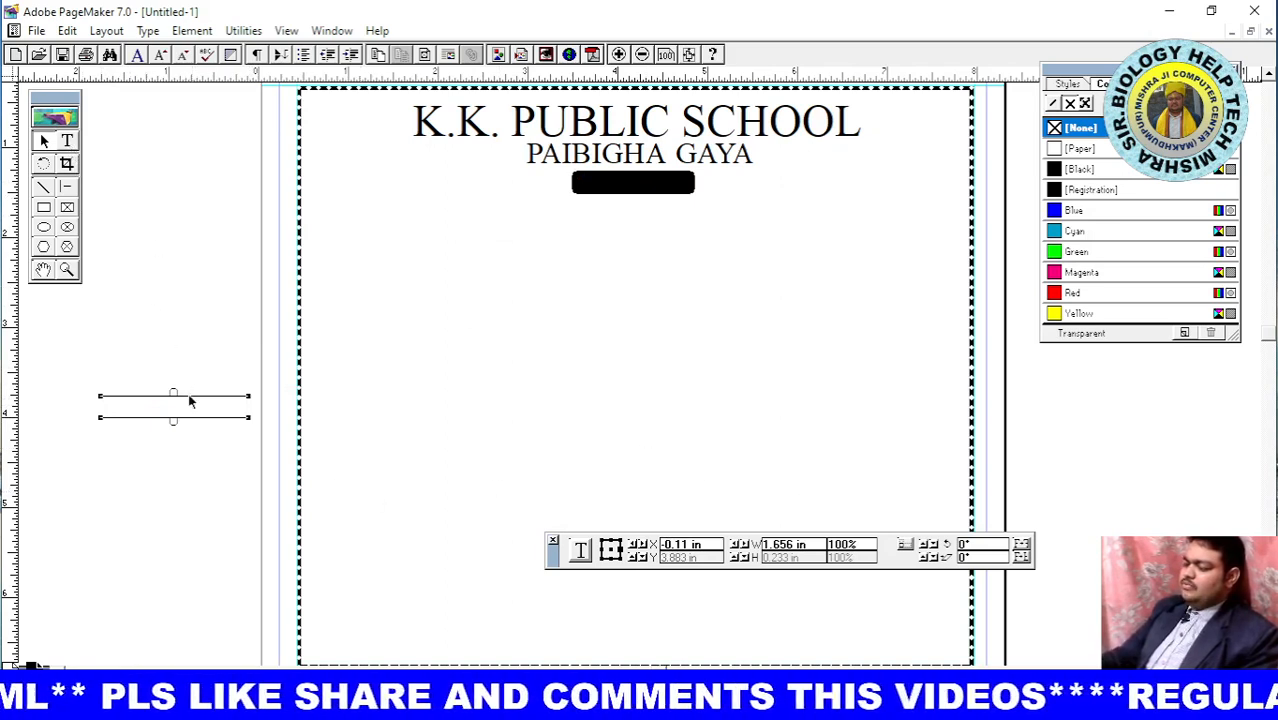
{"action": "left_click_drag", "start_coordinate": [188, 407], "coordinate": [639, 186]}
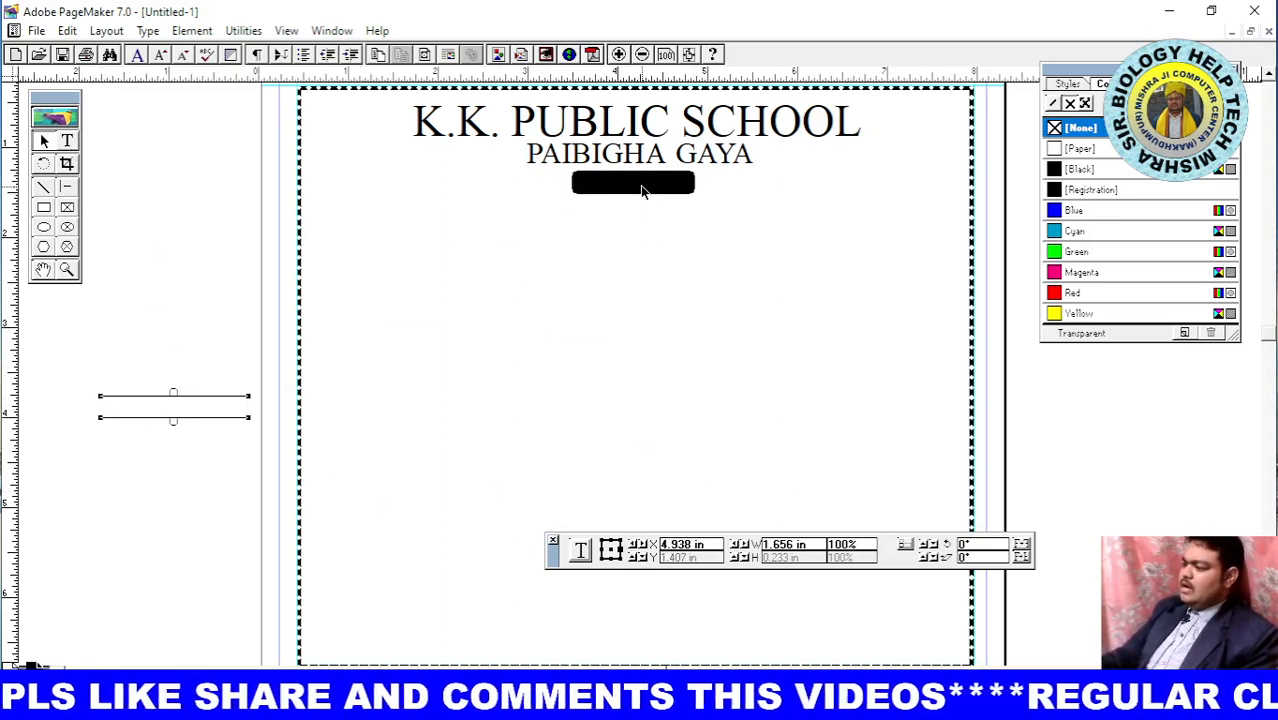
Replace the text on the black label with "MARK SHEET"
{"action": "left_click", "coordinate": [68, 141]}
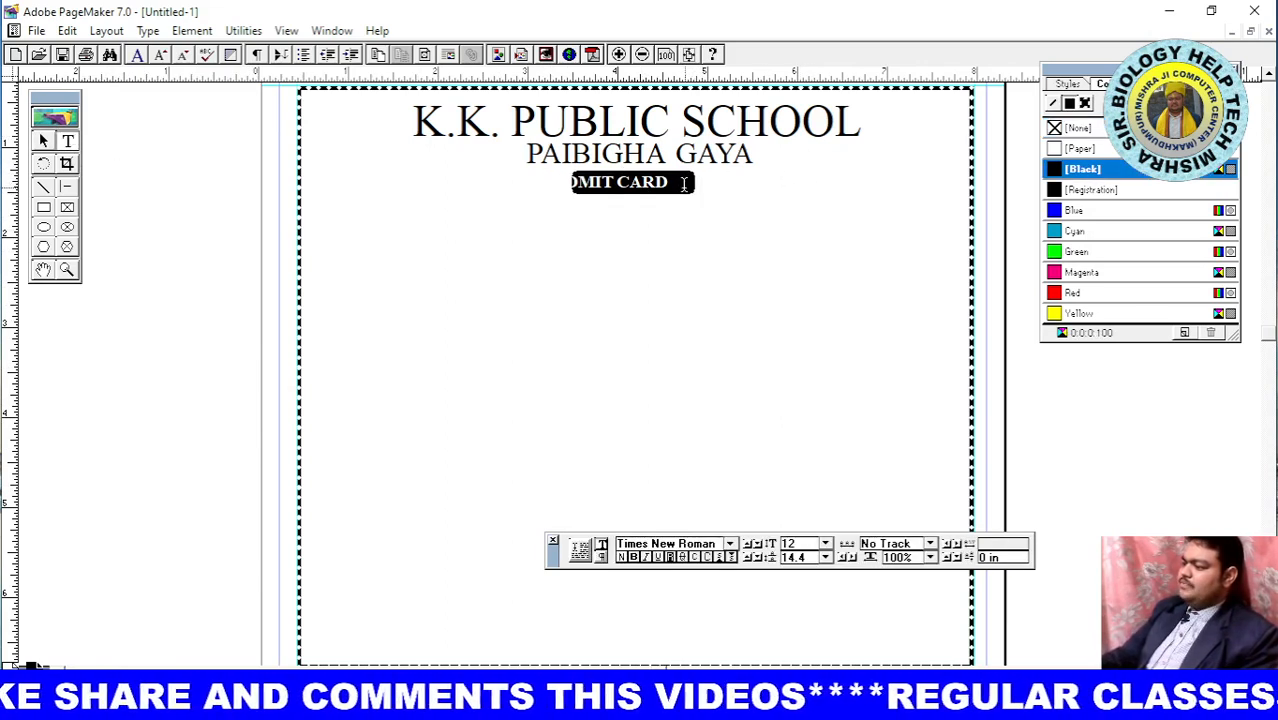
{"action": "left_click", "coordinate": [684, 183]}
{"action": "key", "text": "BackSpace"}
{"action": "key", "text": "BackSpace"}
{"action": "key", "text": "BackSpace"}
{"action": "key", "text": "BackSpace"}
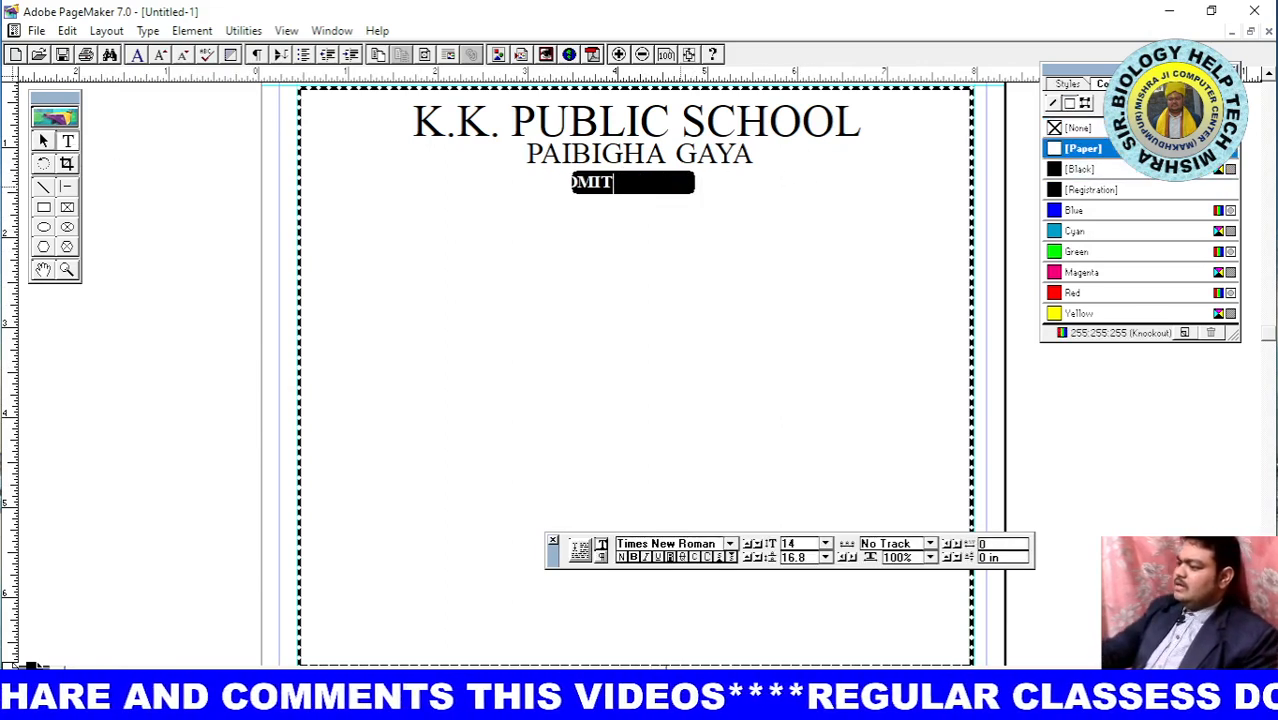
{"action": "key", "text": "BackSpace"}
{"action": "key", "text": "BackSpace"}
{"action": "key", "text": "BackSpace"}
{"action": "key", "text": "BackSpace"}
{"action": "key", "text": "BackSpace"}
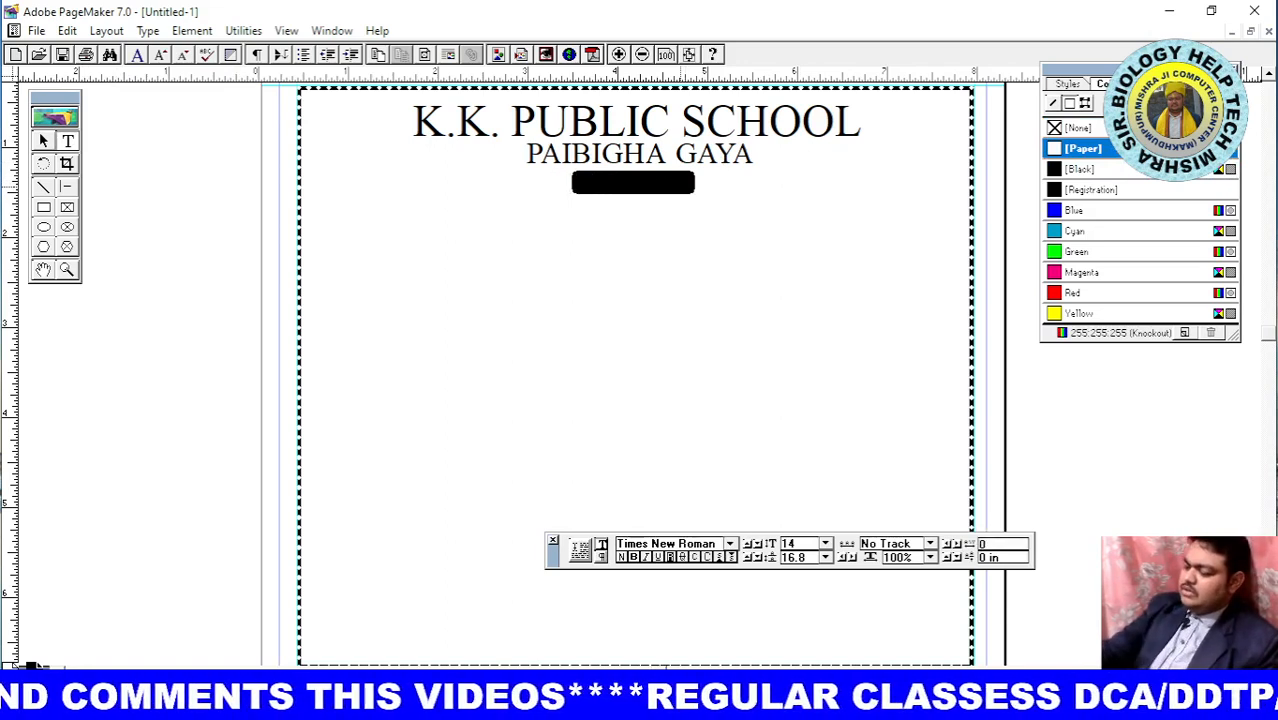
{"action": "type", "text": "AR"}
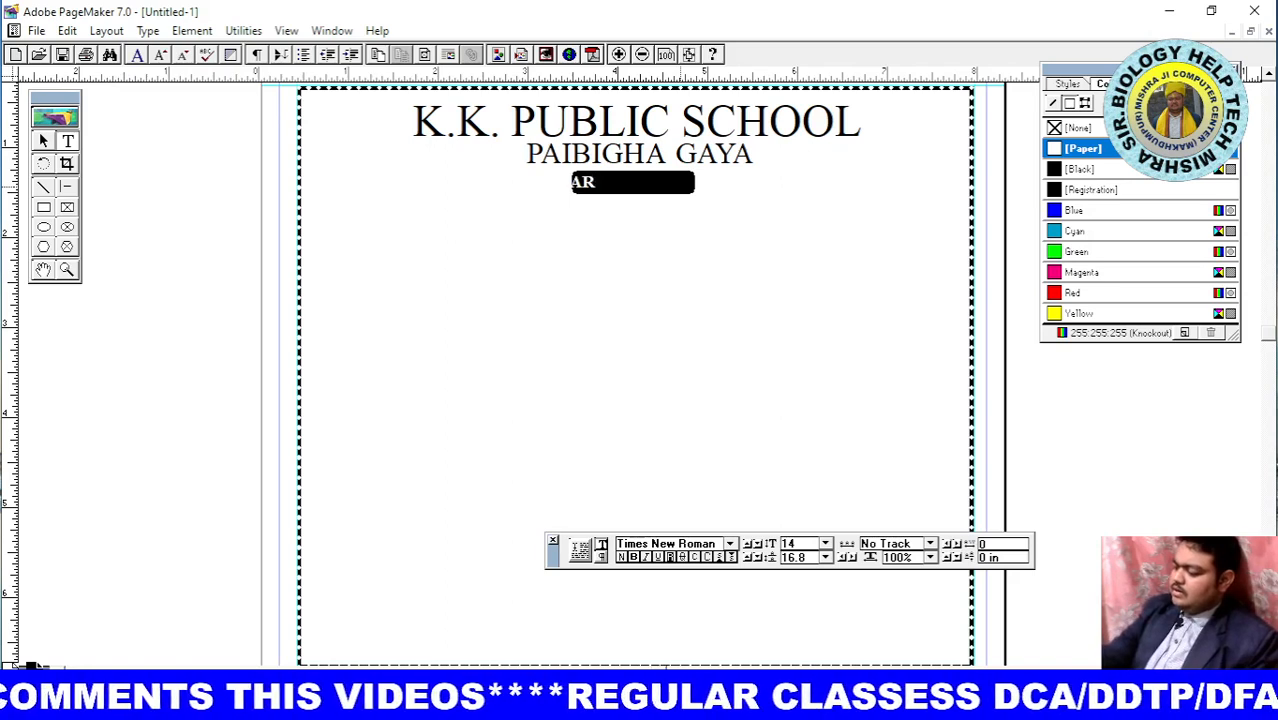
{"action": "type", "text": "K"}
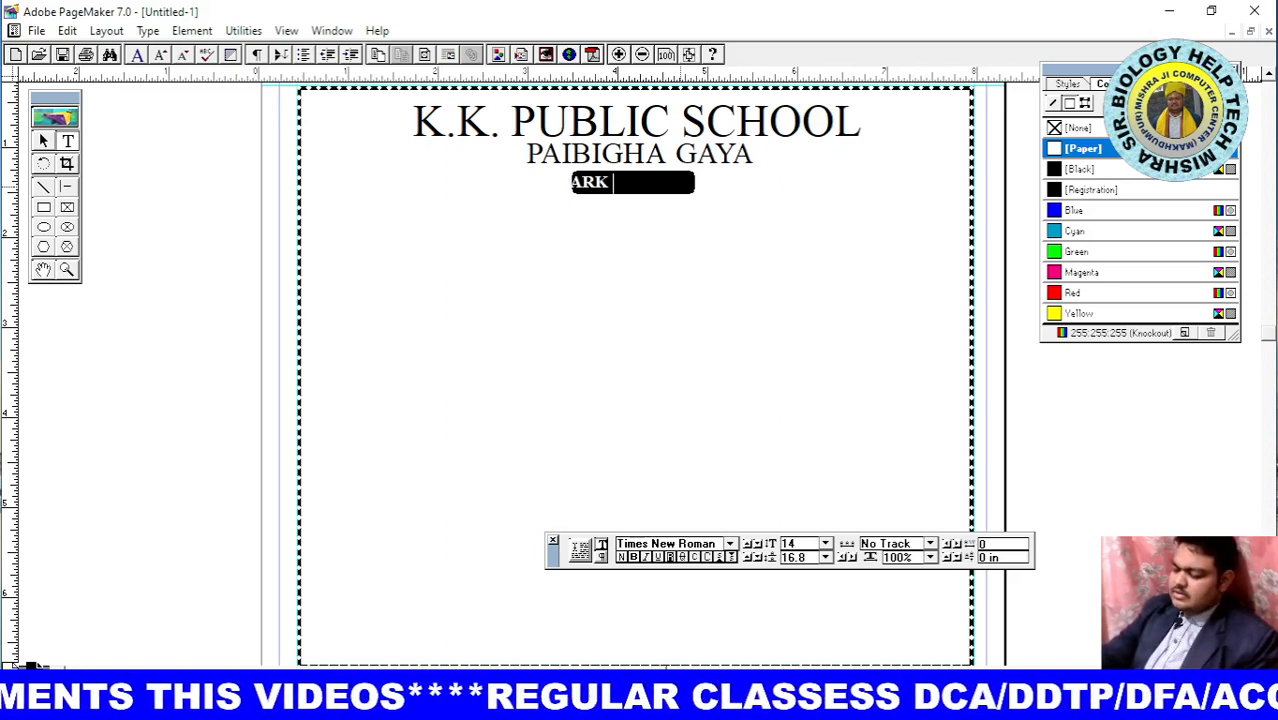
{"action": "type", "text": " SHEET"}
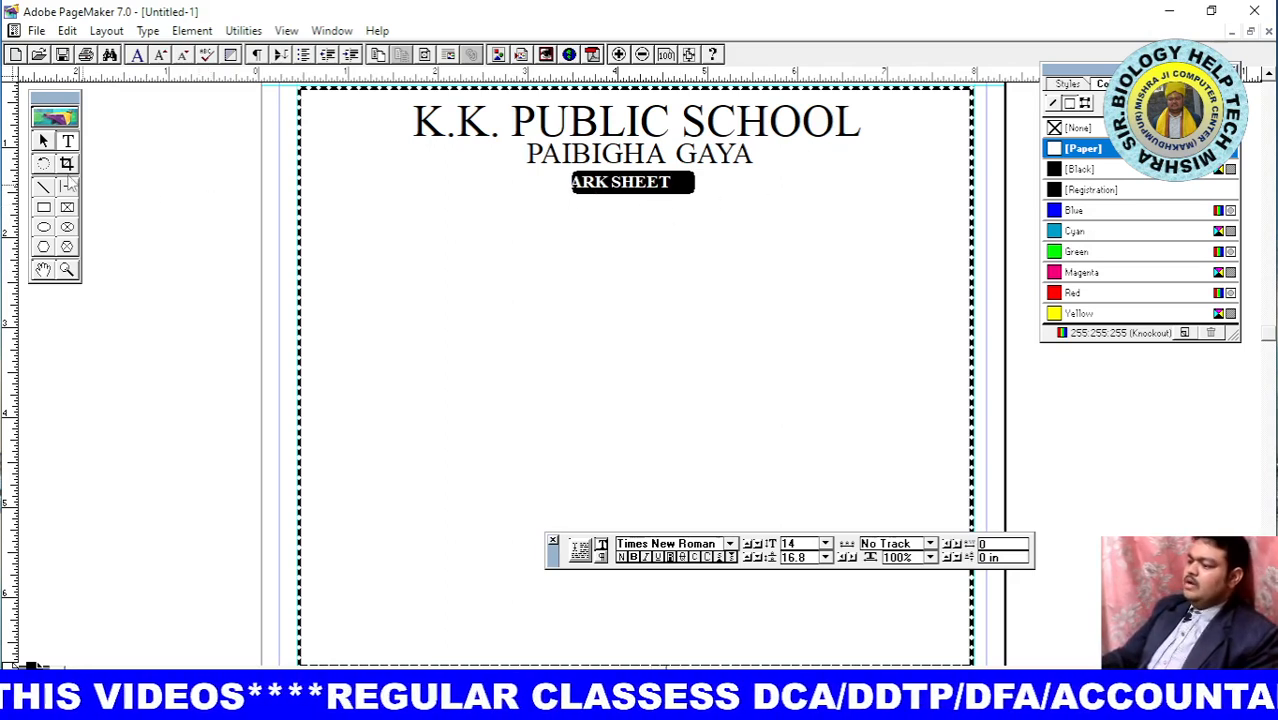
Nudge the "MARK SHEET" text right to an X position of 5.178 in and slightly down, centring it on the black label
{"action": "left_click", "coordinate": [42, 141]}
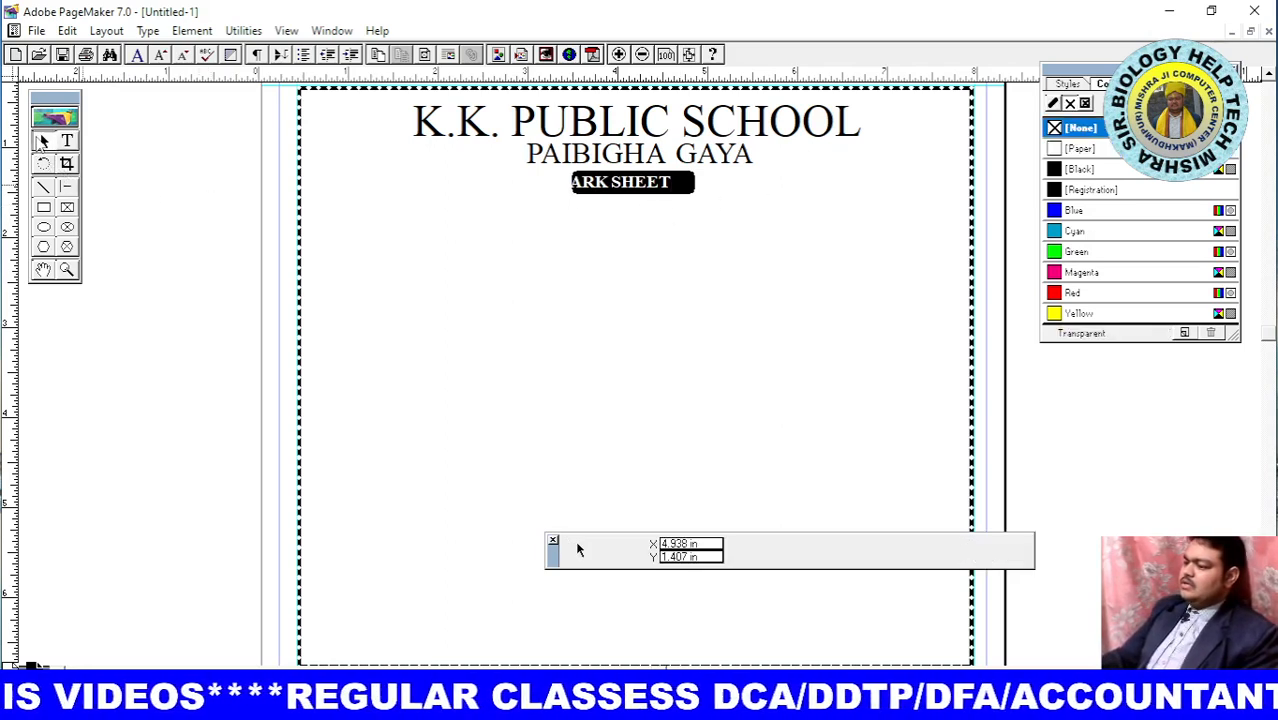
{"action": "left_click", "coordinate": [604, 188]}
{"action": "key", "text": "Right"}
{"action": "key", "text": "Right"}
{"action": "key", "text": "Right"}
{"action": "key", "text": "Right"}
{"action": "key", "text": "Right"}
{"action": "key", "text": "Right"}
{"action": "key", "text": "Right"}
{"action": "key", "text": "Right"}
{"action": "key", "text": "Right"}
{"action": "key", "text": "Right"}
{"action": "key", "text": "Right"}
{"action": "key", "text": "Right"}
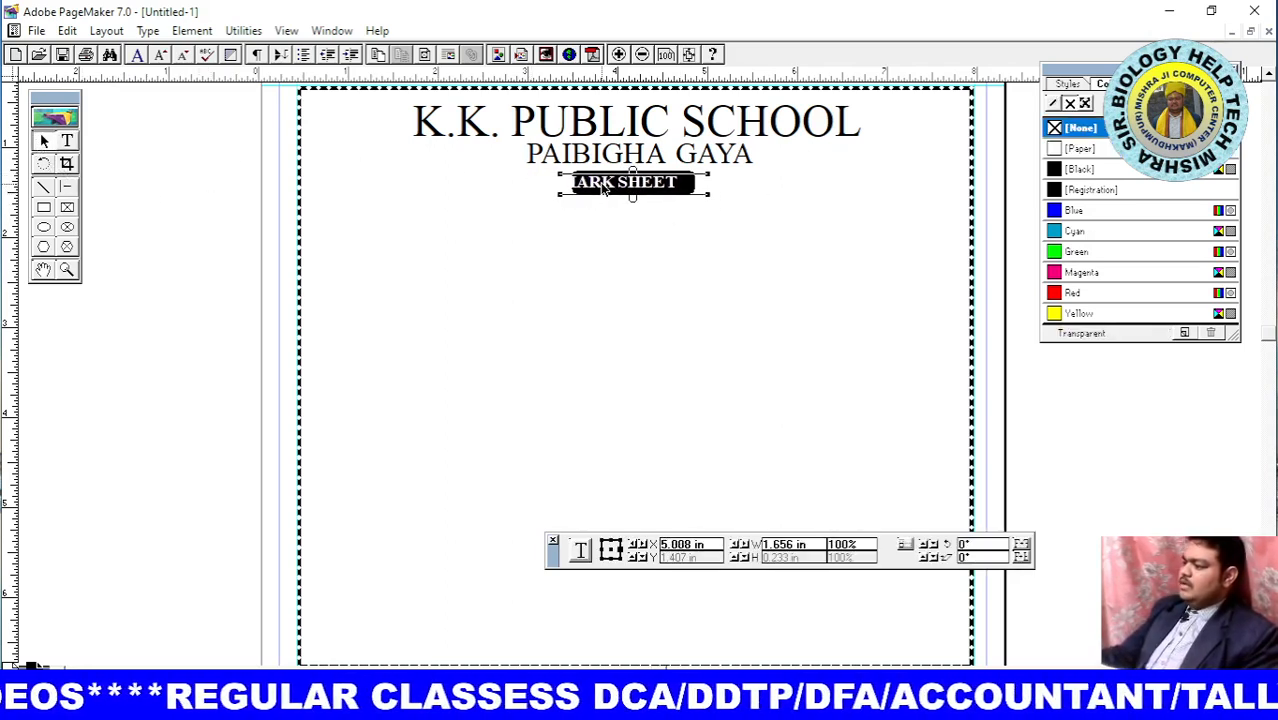
{"action": "key", "text": "Right"}
{"action": "key", "text": "Right"}
{"action": "key", "text": "Right"}
{"action": "key", "text": "Right"}
{"action": "key", "text": "Right"}
{"action": "key", "text": "Right"}
{"action": "key", "text": "Right"}
{"action": "key", "text": "Right"}
{"action": "key", "text": "Right"}
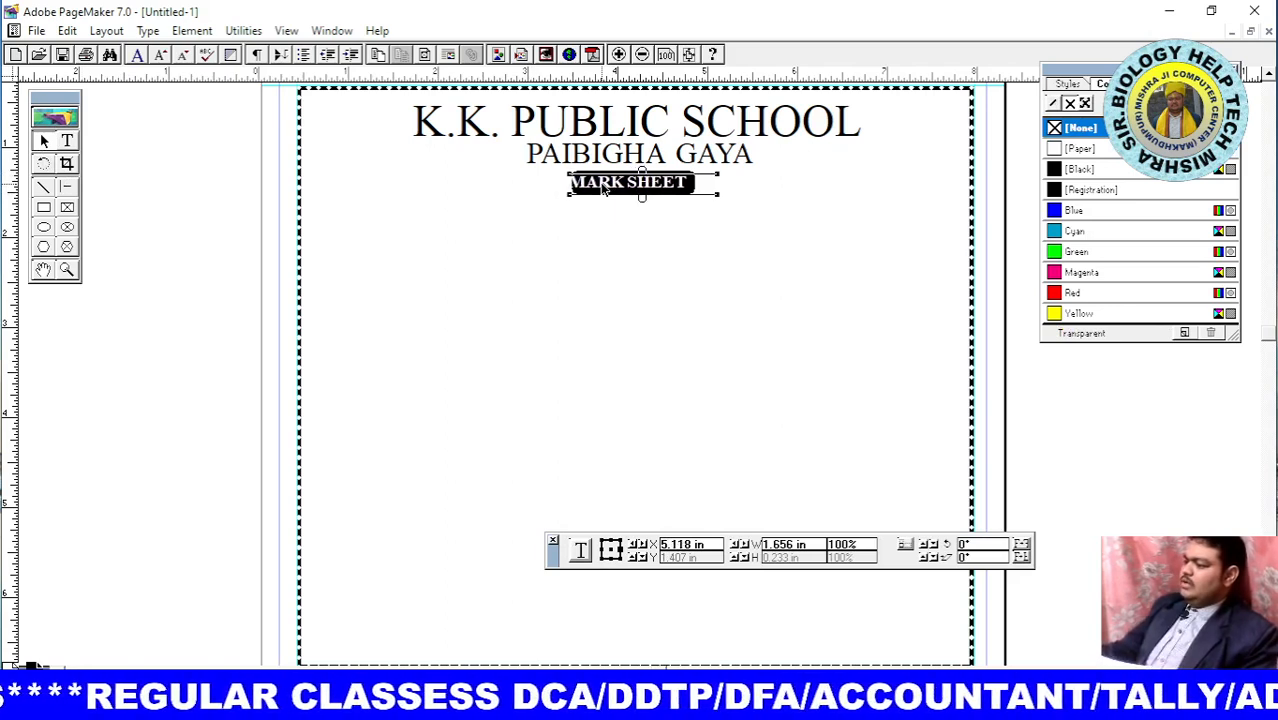
{"action": "key", "text": "Down"}
{"action": "key", "text": "Right"}
{"action": "key", "text": "Right"}
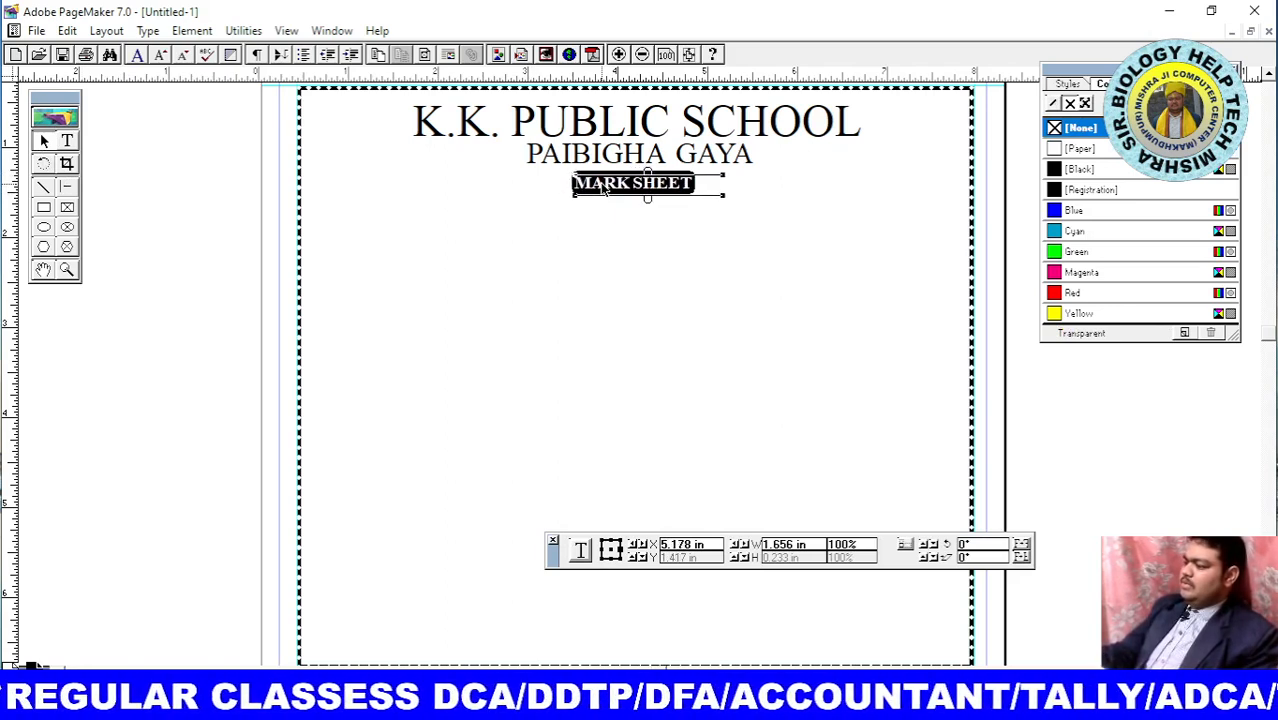
{"action": "key", "text": "Down"}
{"action": "left_click", "coordinate": [673, 271]}
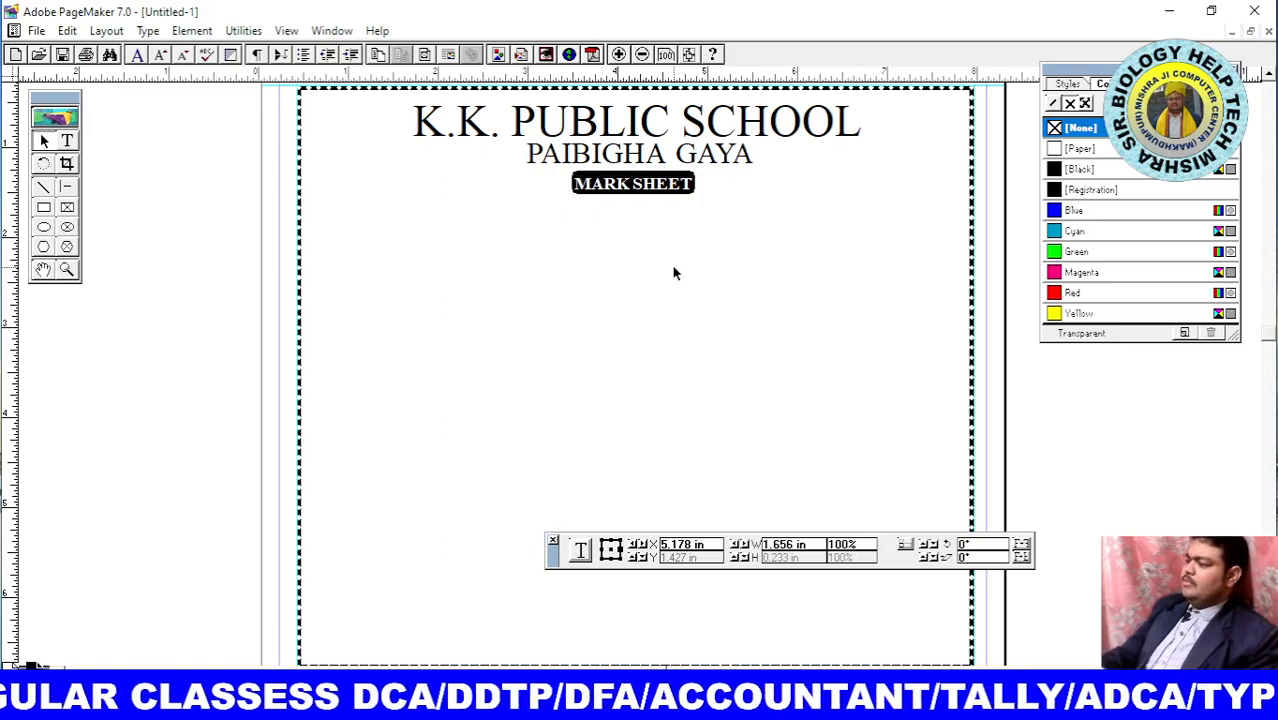
{"action": "left_click", "coordinate": [652, 188]}
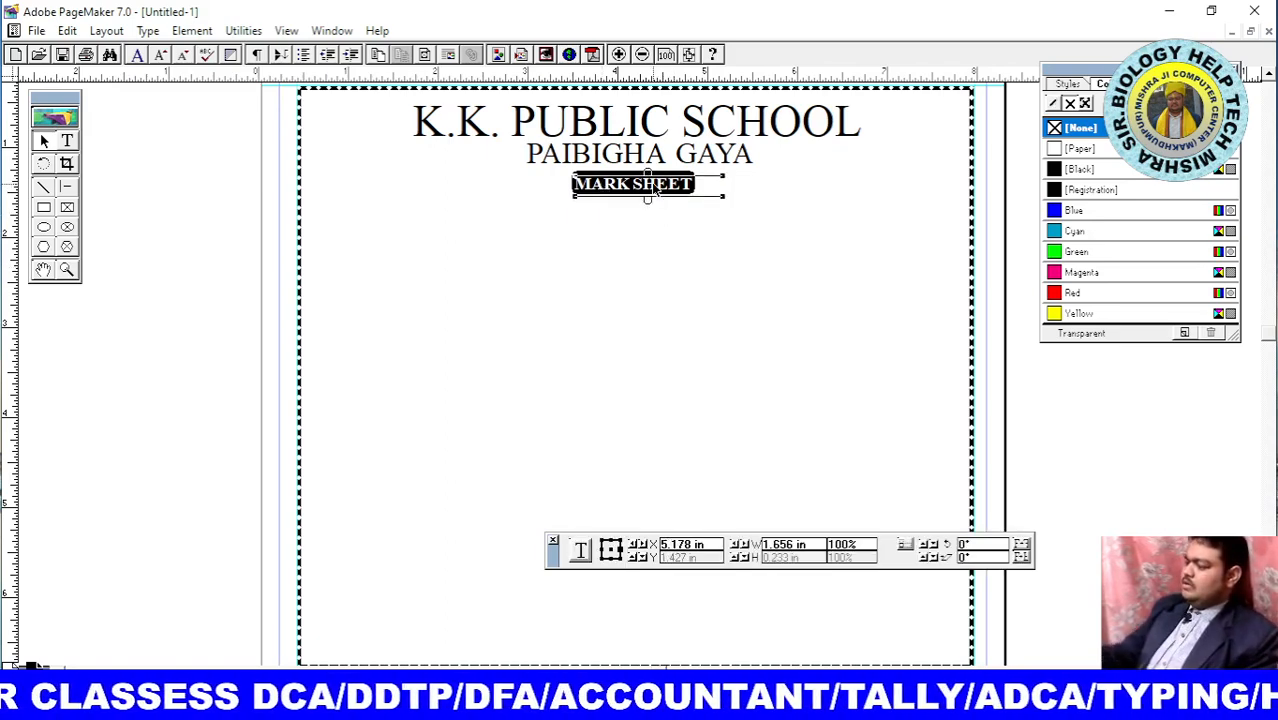
{"action": "left_click", "coordinate": [707, 318]}
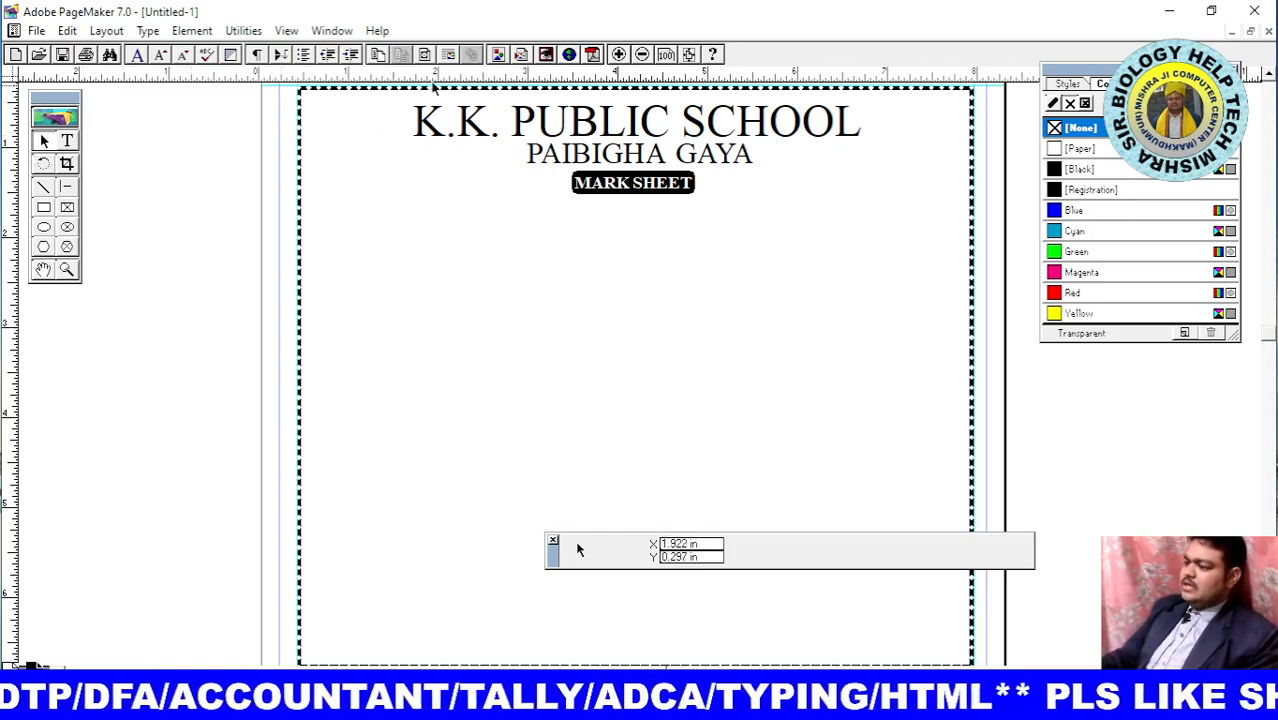
Place a horizontal ruler guide below the "MARK SHEET" label and add the text "Session" above it, beside the left border
{"action": "left_click_drag", "start_coordinate": [434, 74], "coordinate": [453, 218]}
{"action": "left_click", "coordinate": [67, 141]}
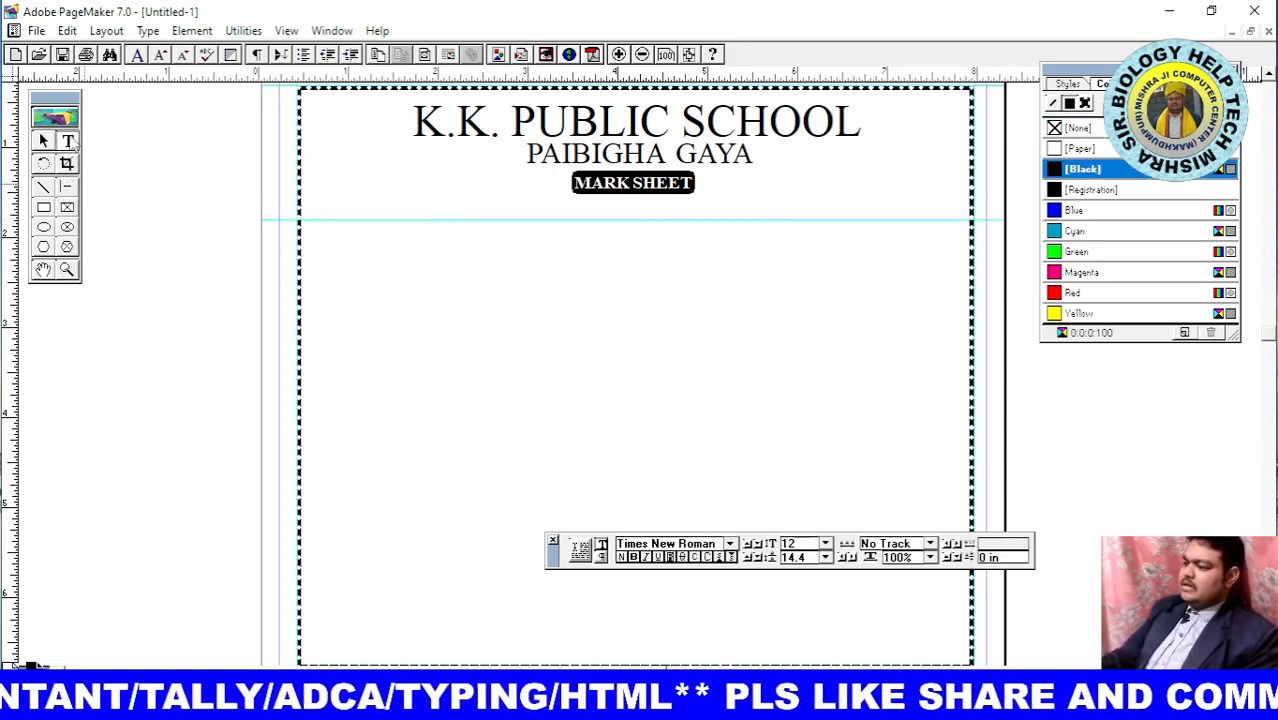
{"action": "left_click_drag", "start_coordinate": [307, 185], "coordinate": [457, 212]}
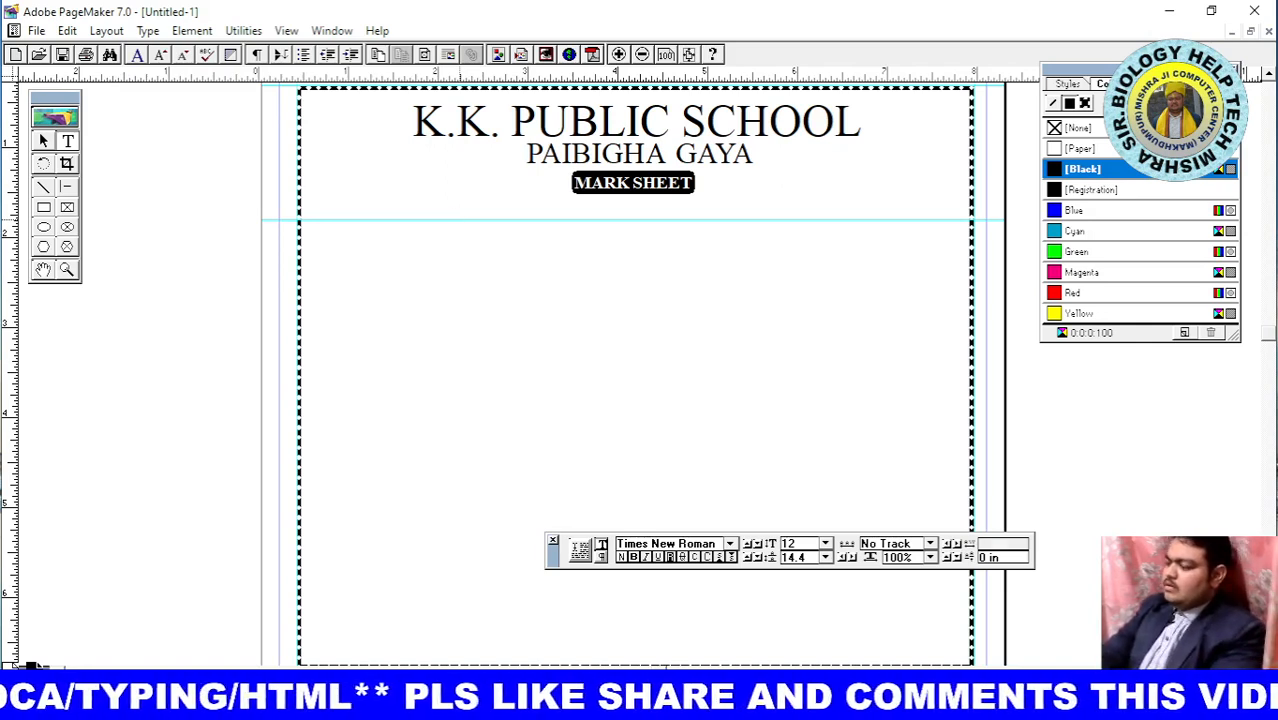
{"action": "type", "text": "Session"}
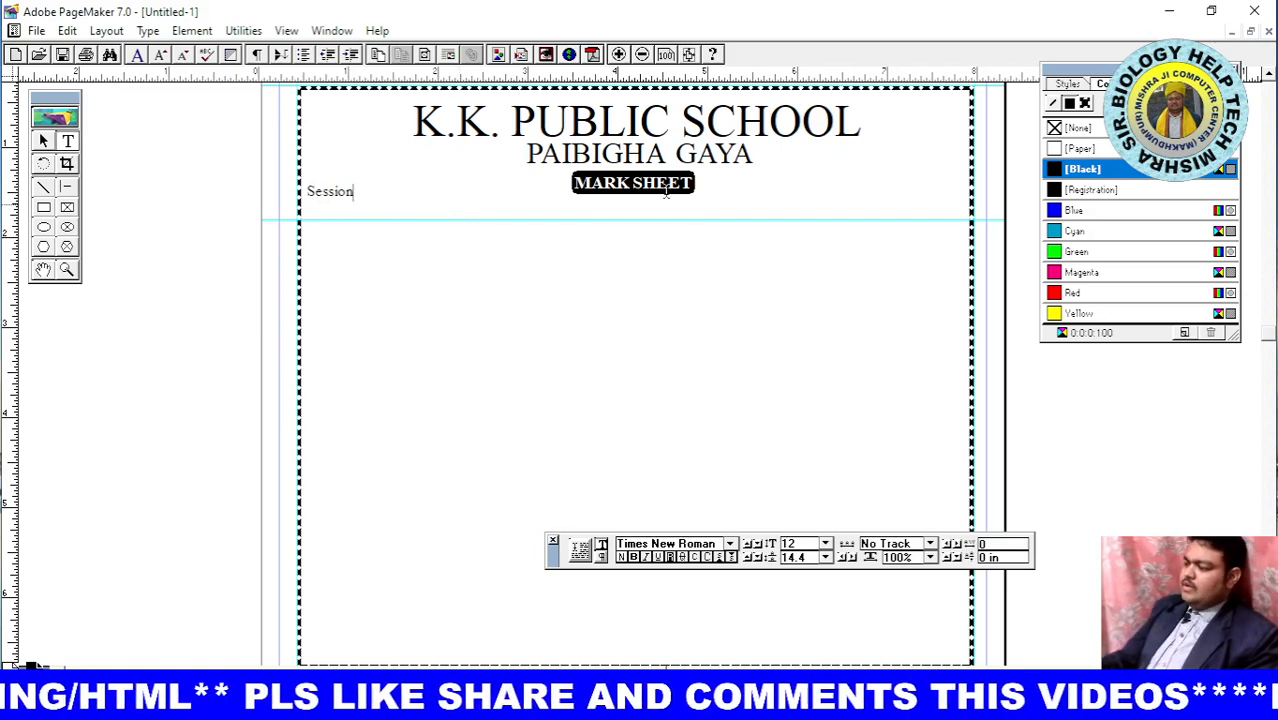
Set the "Session" text to a font size of 18
{"action": "left_click_drag", "start_coordinate": [358, 191], "coordinate": [304, 192]}
{"action": "left_click", "coordinate": [825, 544]}
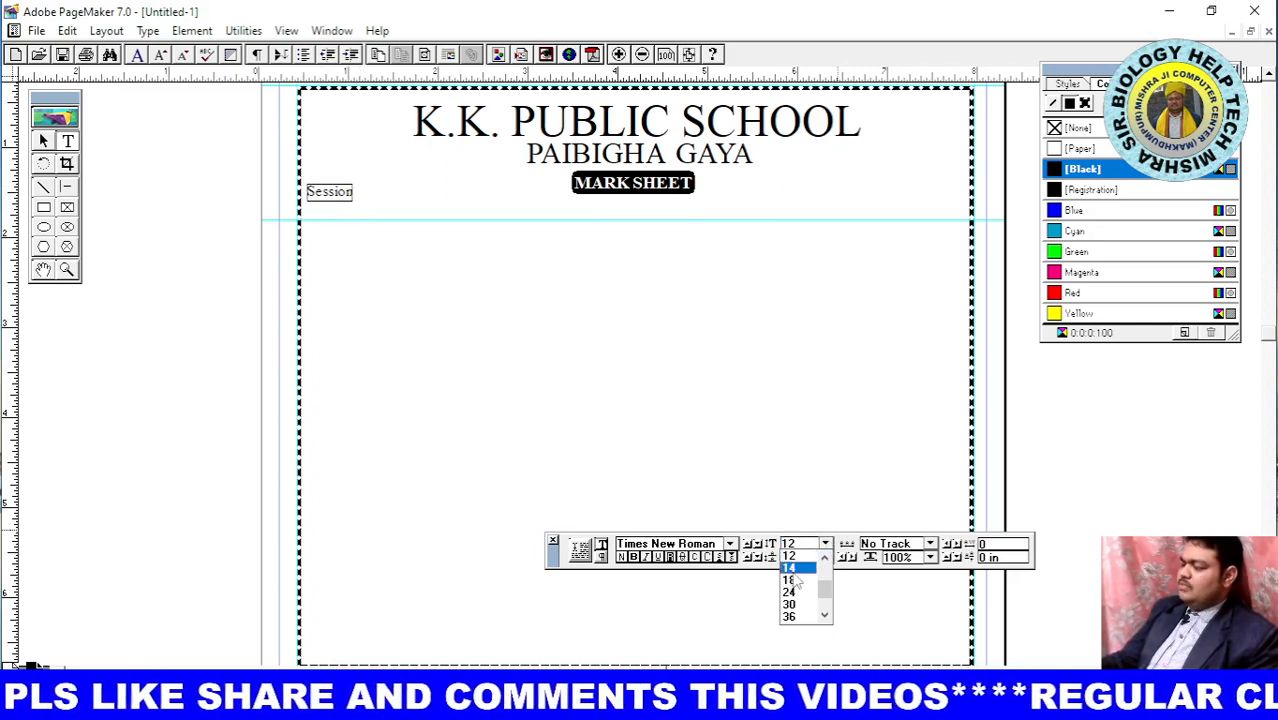
{"action": "left_click", "coordinate": [790, 568]}
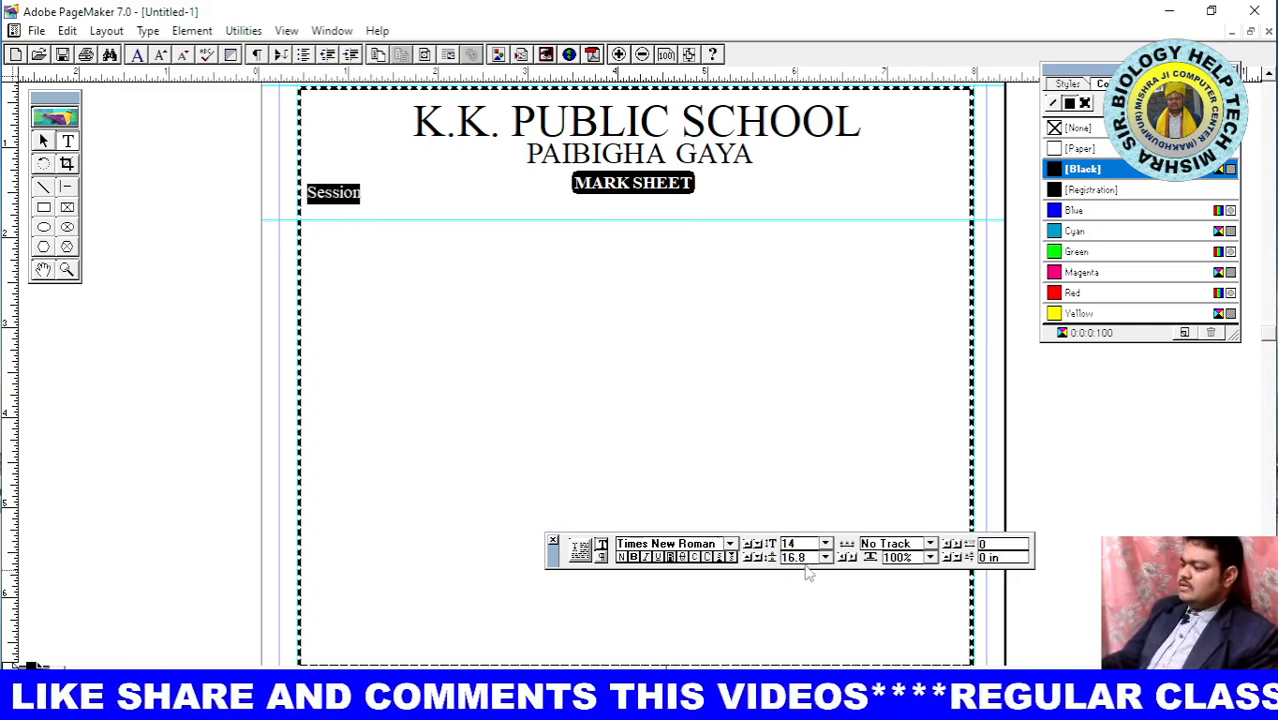
{"action": "left_click", "coordinate": [826, 545]}
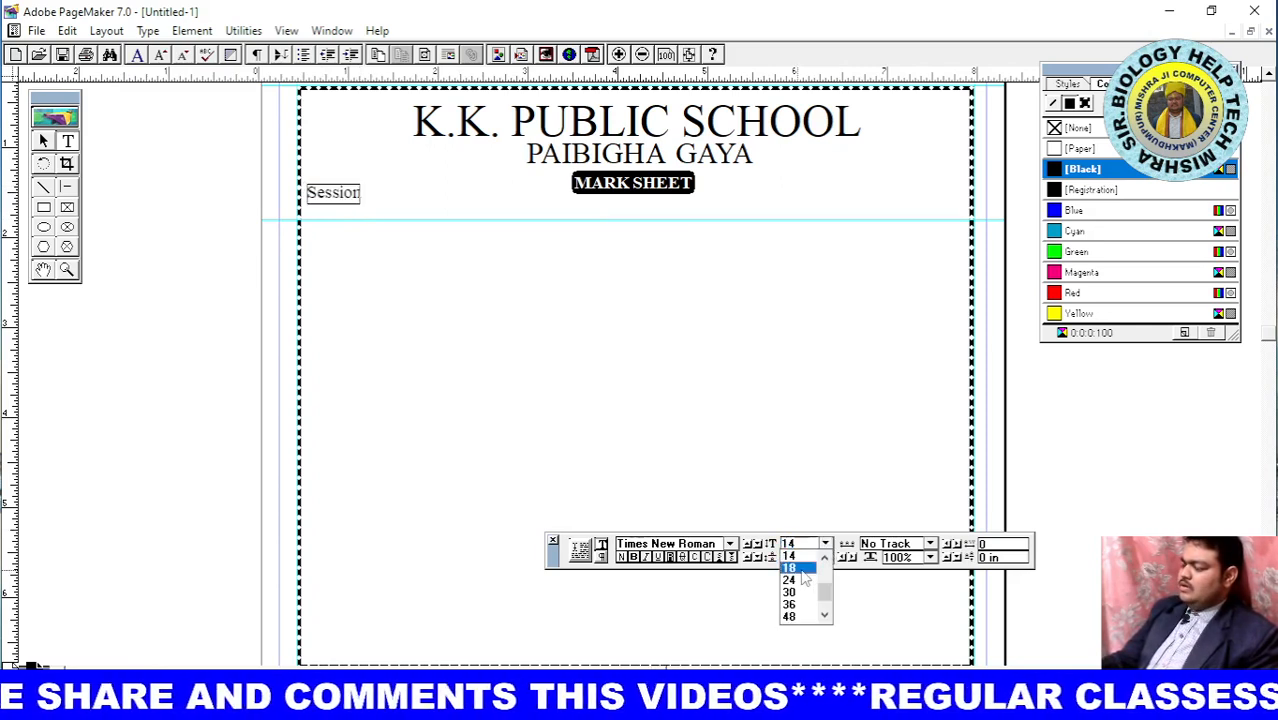
{"action": "left_click", "coordinate": [792, 568]}
{"action": "left_click", "coordinate": [557, 430]}
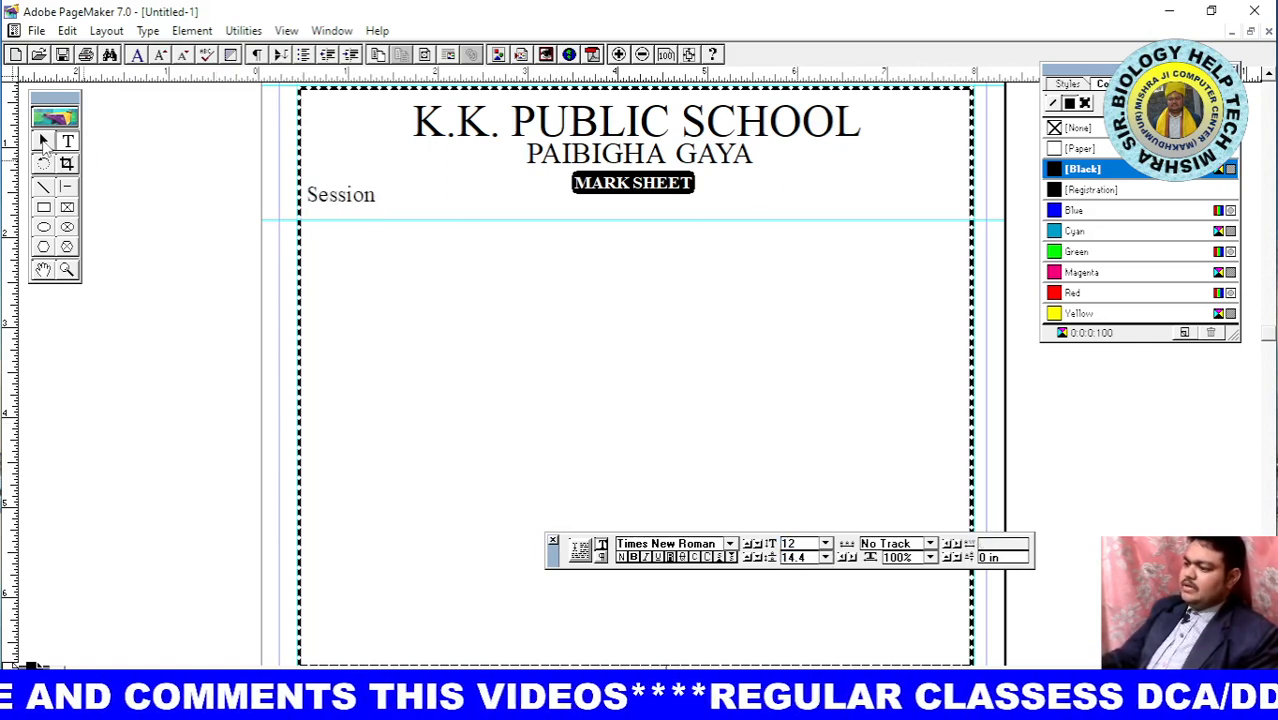
Move the "Session" text down so its block rests on the horizontal guide and starts at the left dotted border
{"action": "left_click", "coordinate": [43, 141]}
{"action": "left_click", "coordinate": [337, 198]}
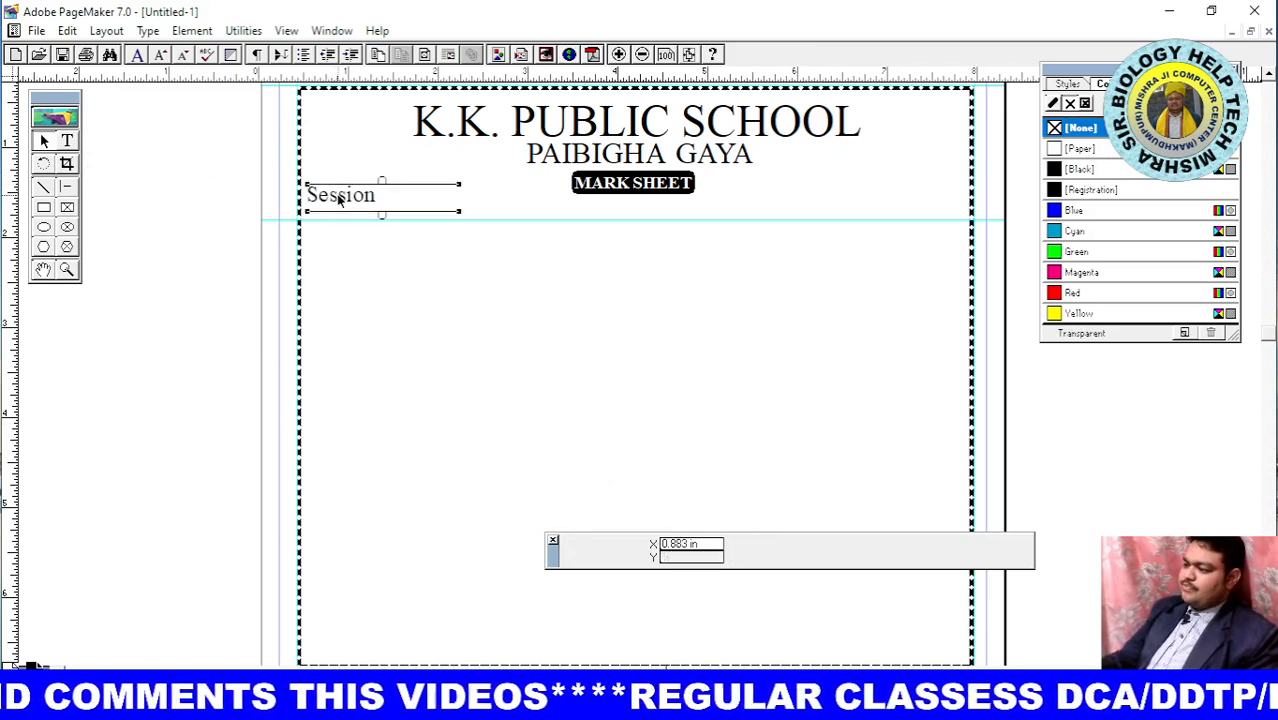
{"action": "left_click_drag", "start_coordinate": [337, 198], "coordinate": [336, 211]}
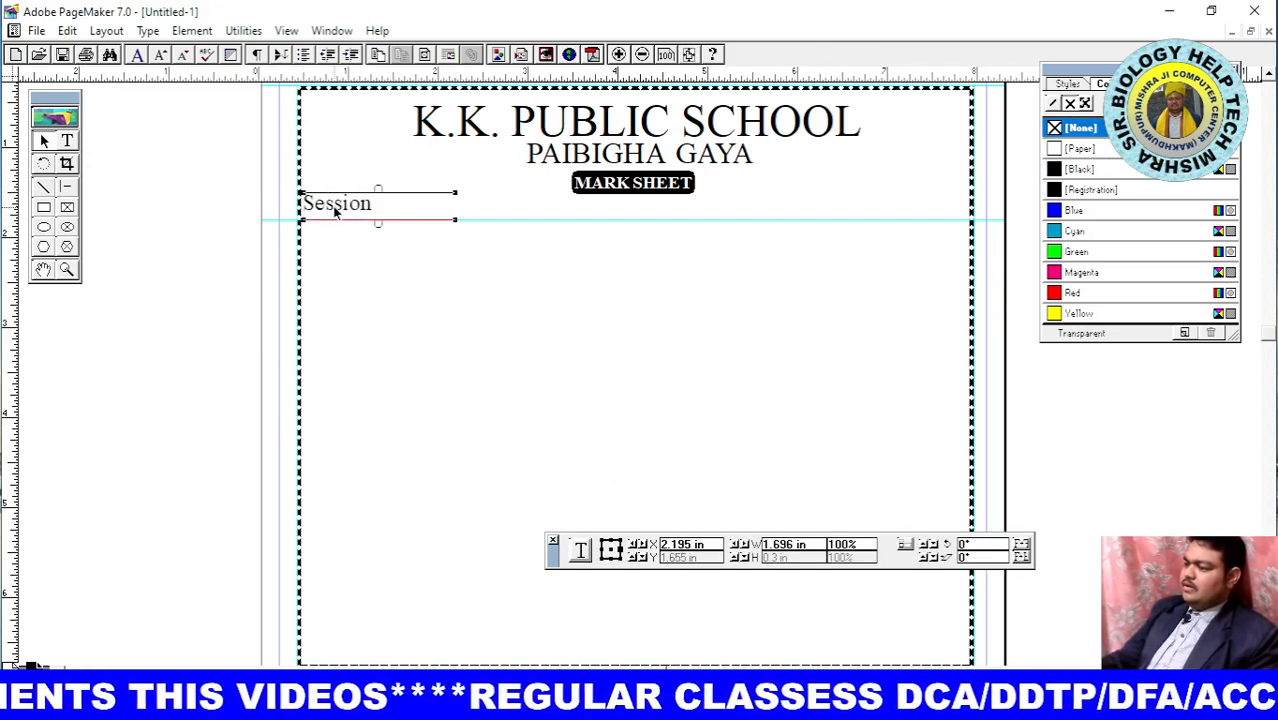
{"action": "left_click", "coordinate": [436, 290]}
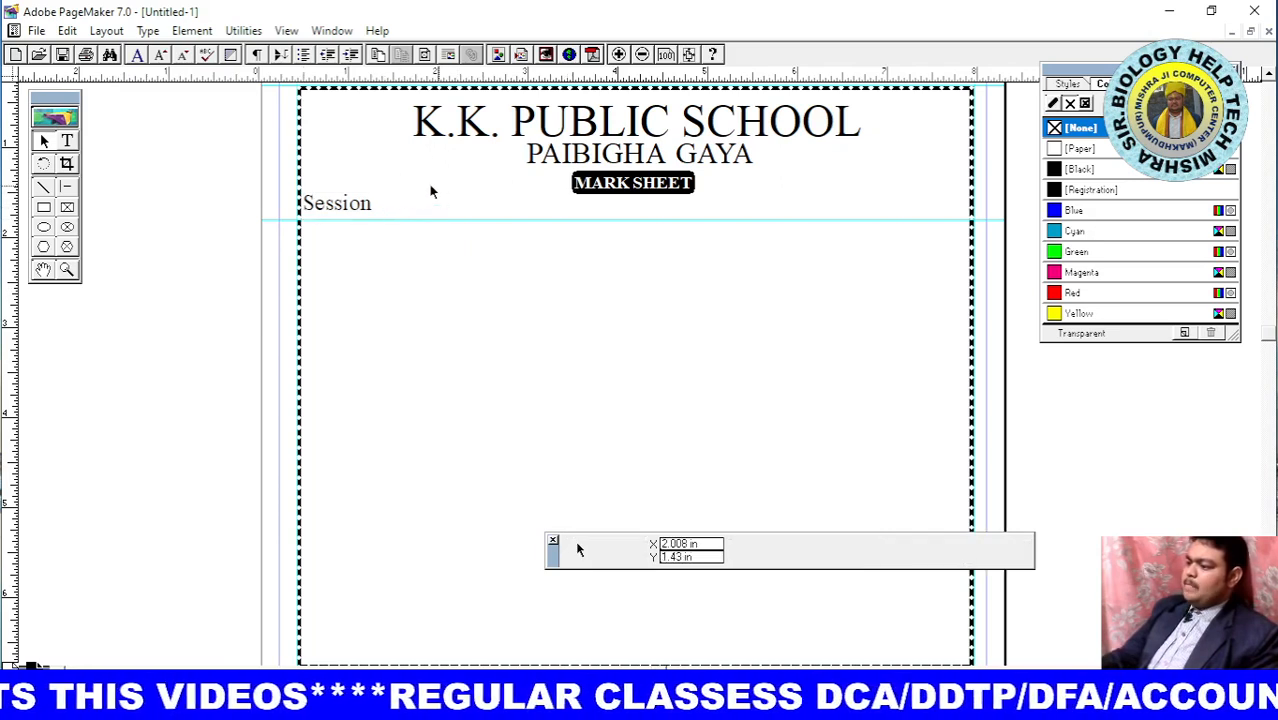
Nudge the "Session" text right to an X position of 2.285 in and place a vertical ruler guide at its left edge
{"action": "left_click", "coordinate": [346, 204]}
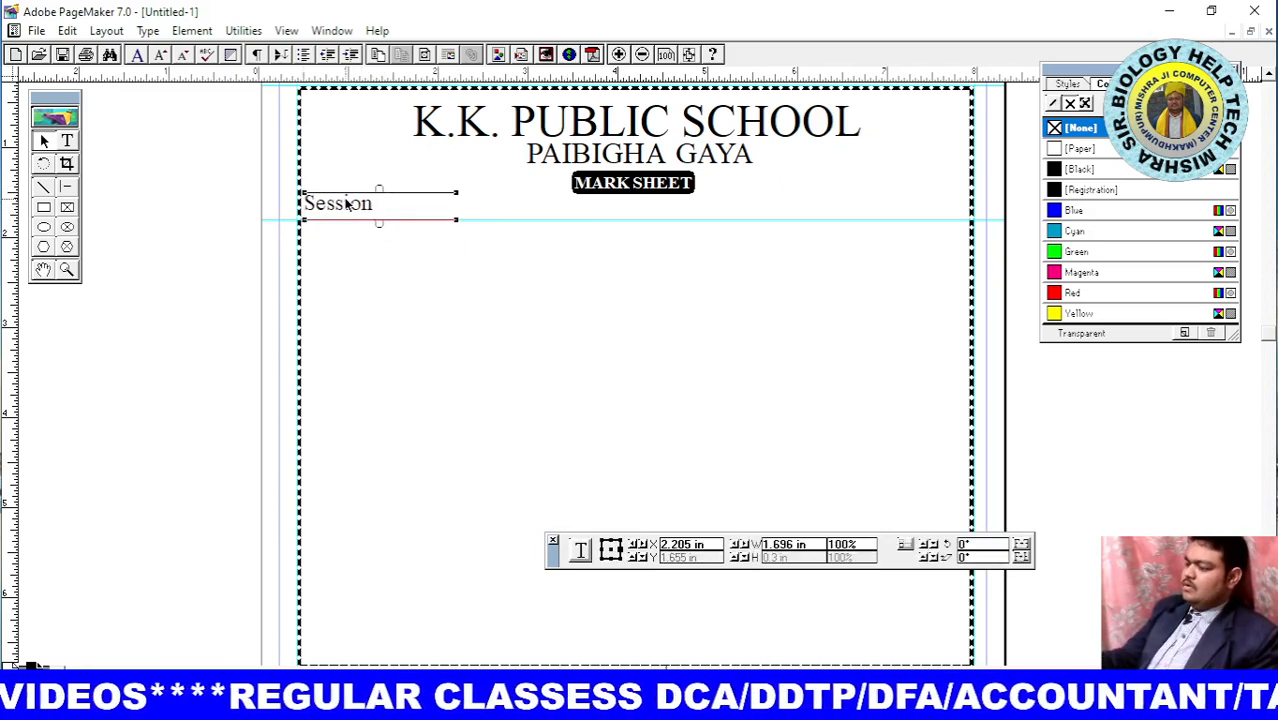
{"action": "key", "text": "Right"}
{"action": "key", "text": "Right"}
{"action": "key", "text": "Right"}
{"action": "key", "text": "Right"}
{"action": "key", "text": "Right"}
{"action": "key", "text": "Right"}
{"action": "key", "text": "Right"}
{"action": "key", "text": "Right"}
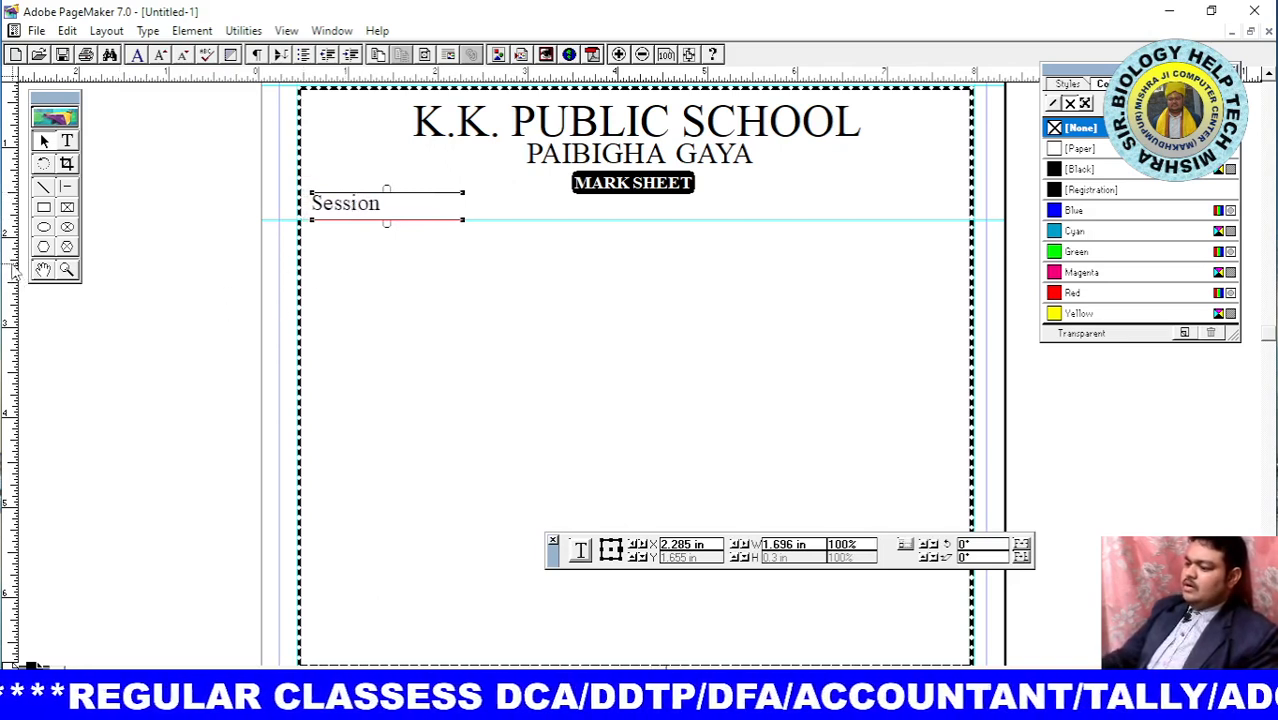
{"action": "left_click_drag", "start_coordinate": [12, 276], "coordinate": [311, 286]}
{"action": "left_click", "coordinate": [395, 277]}
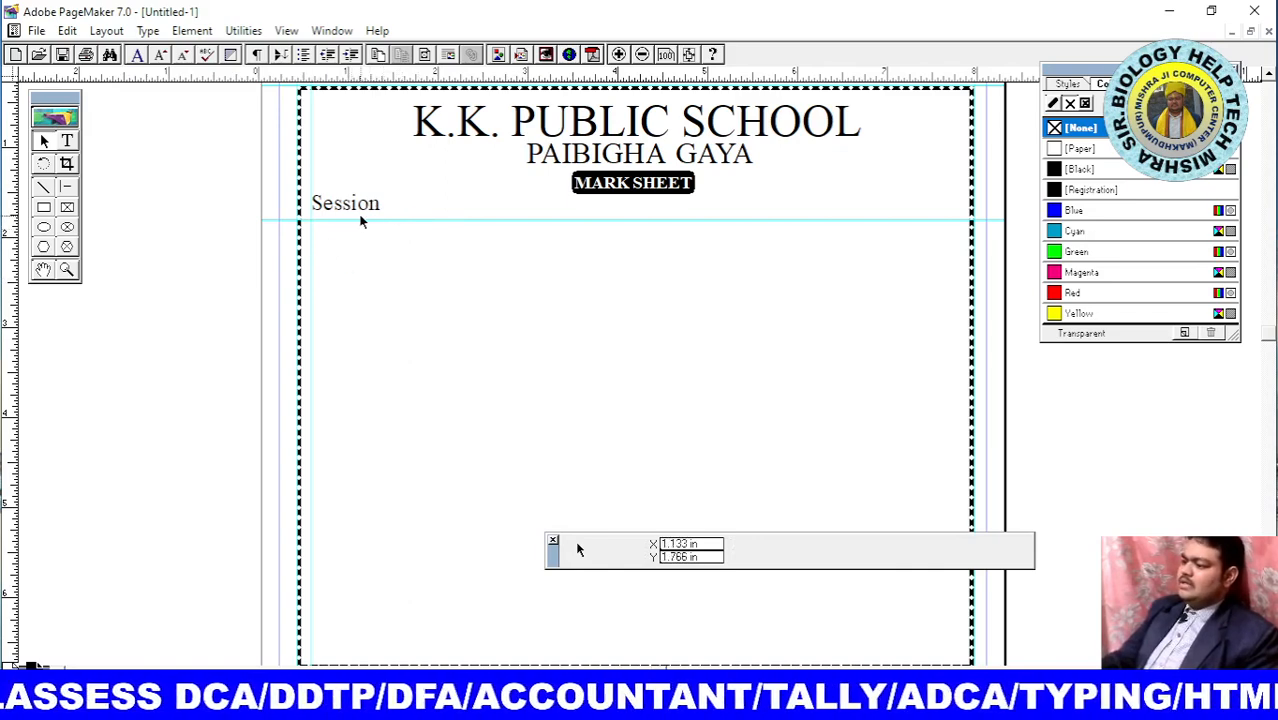
Add a long row of dots directly after "Session" as a fill-in line
{"action": "left_click", "coordinate": [67, 141]}
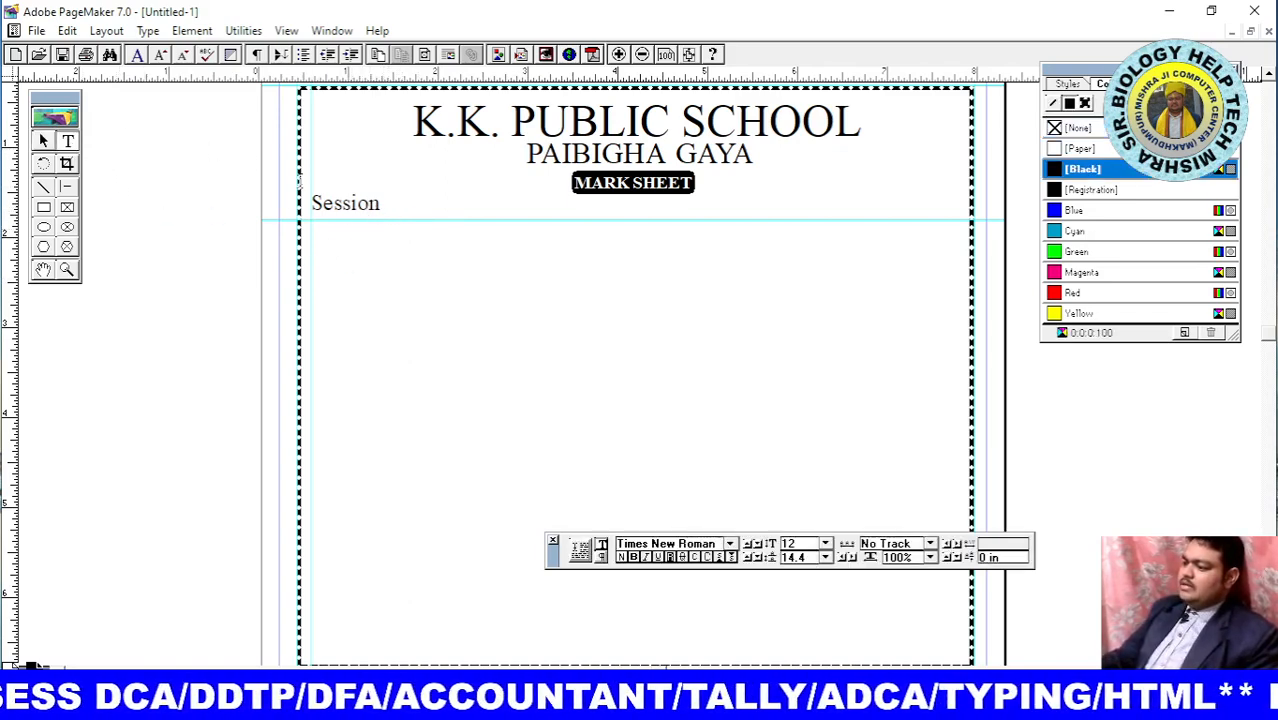
{"action": "left_click", "coordinate": [381, 203]}
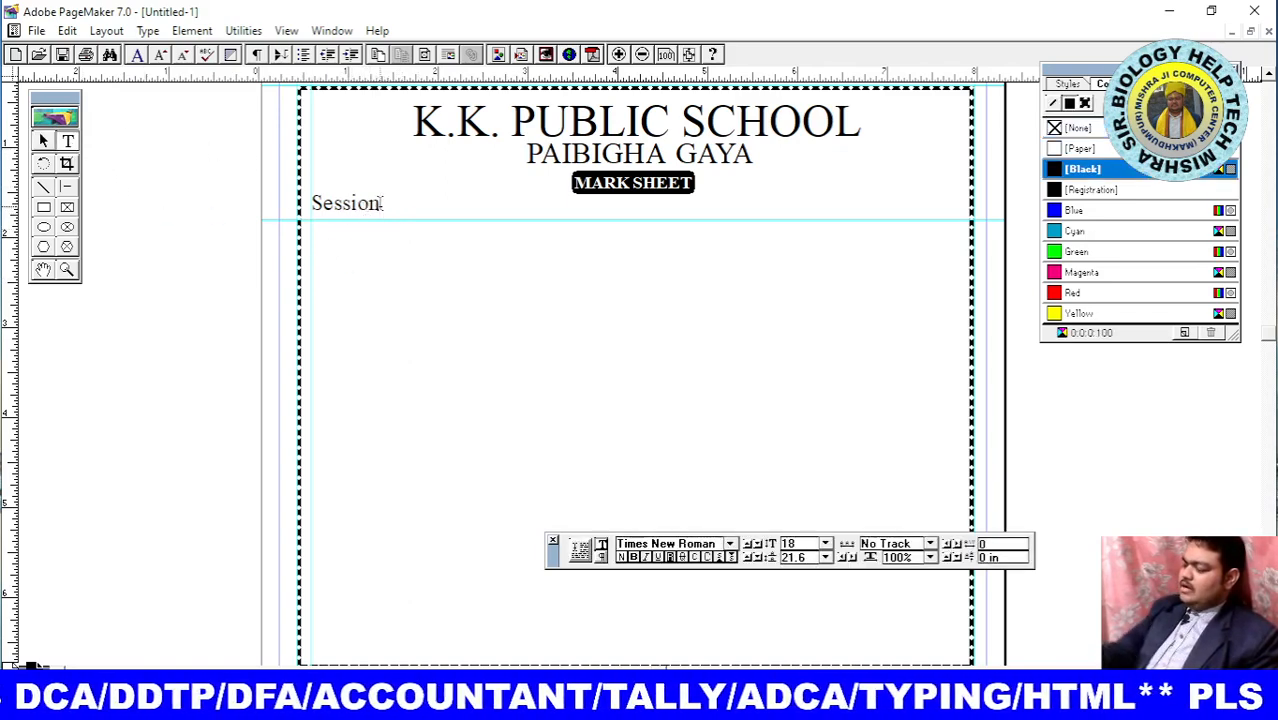
{"action": "type", "text": "...................."}
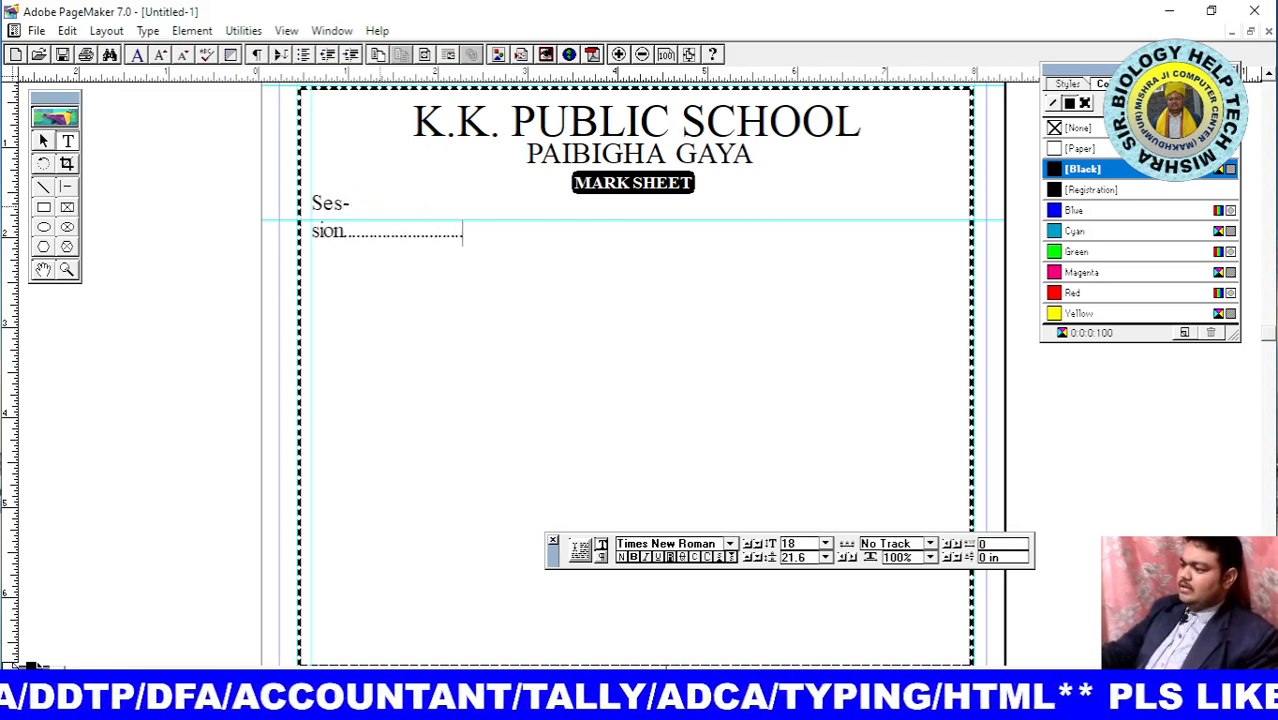
{"action": "type", "text": "...."}
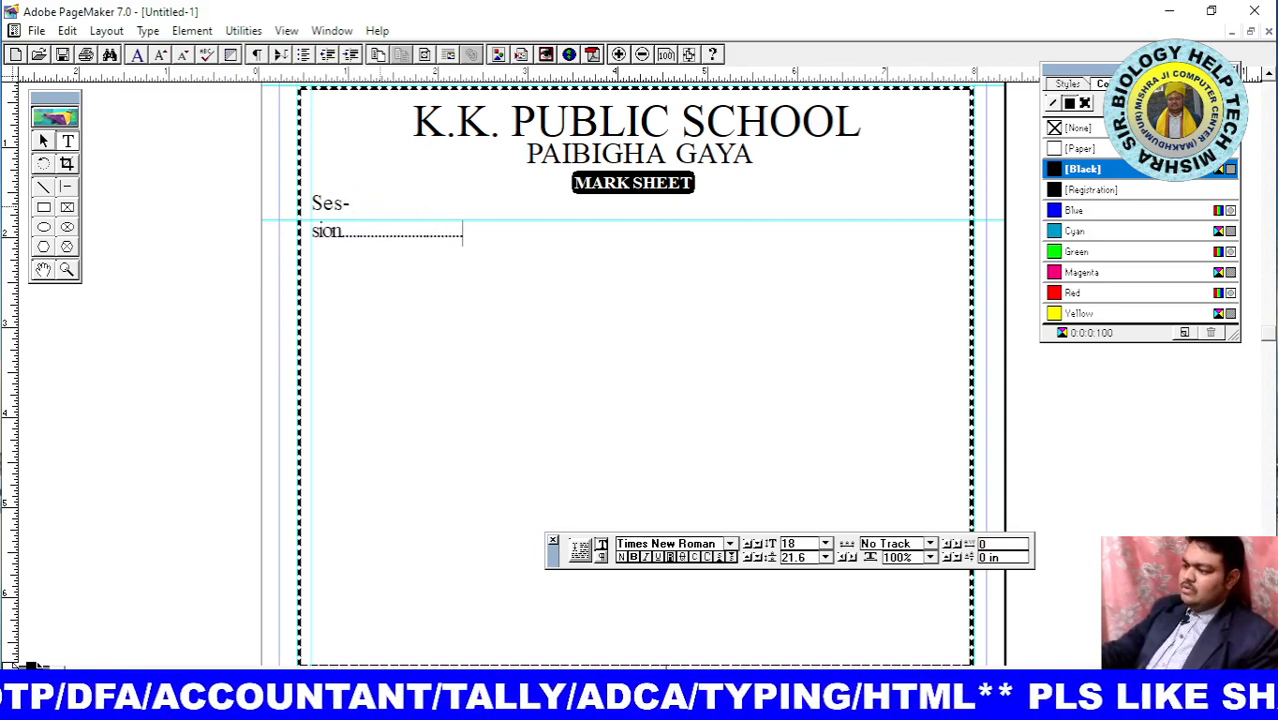
Widen the "Session" text block to the right until the word and its dots fit on one line
{"action": "left_click", "coordinate": [43, 141]}
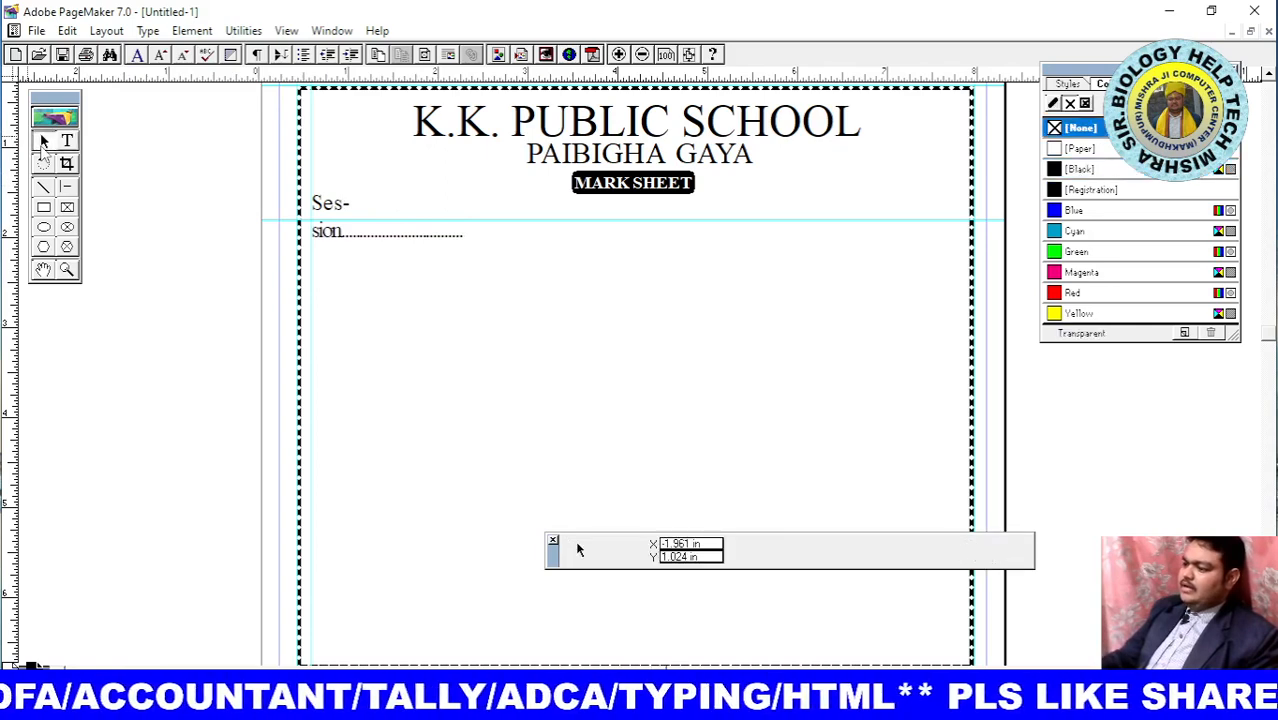
{"action": "left_click", "coordinate": [398, 240]}
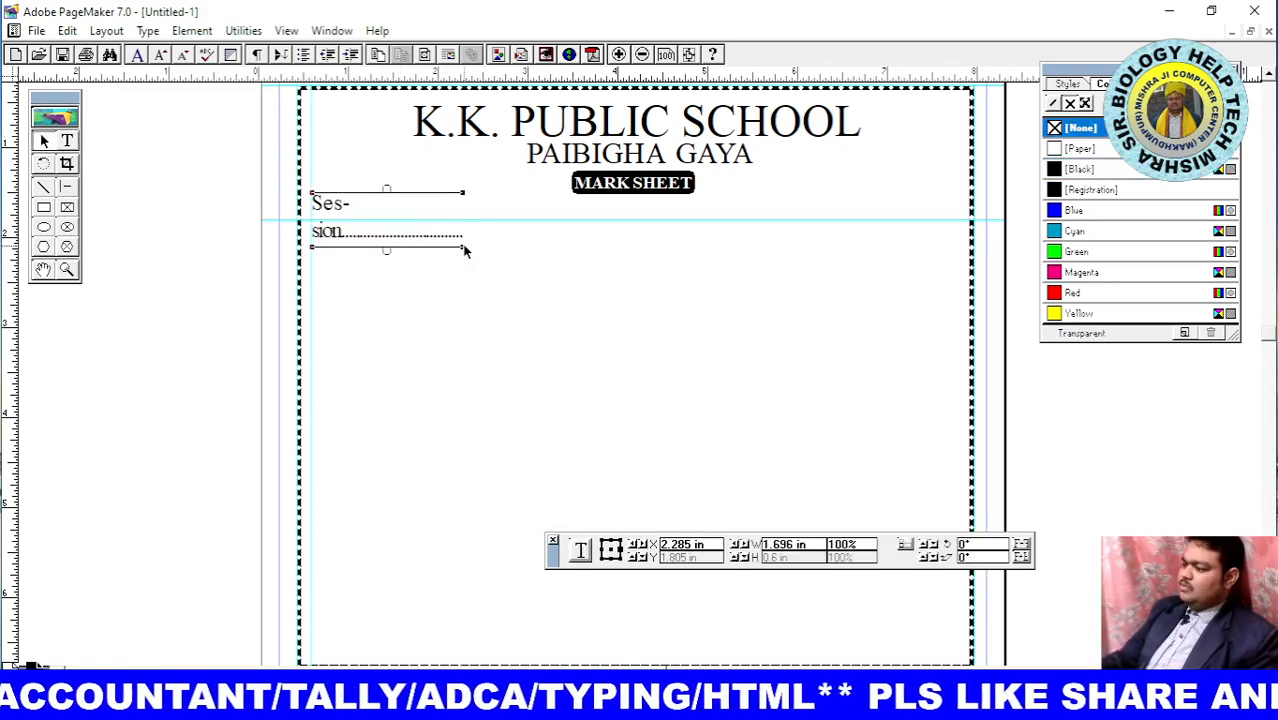
{"action": "left_click_drag", "start_coordinate": [464, 250], "coordinate": [597, 251]}
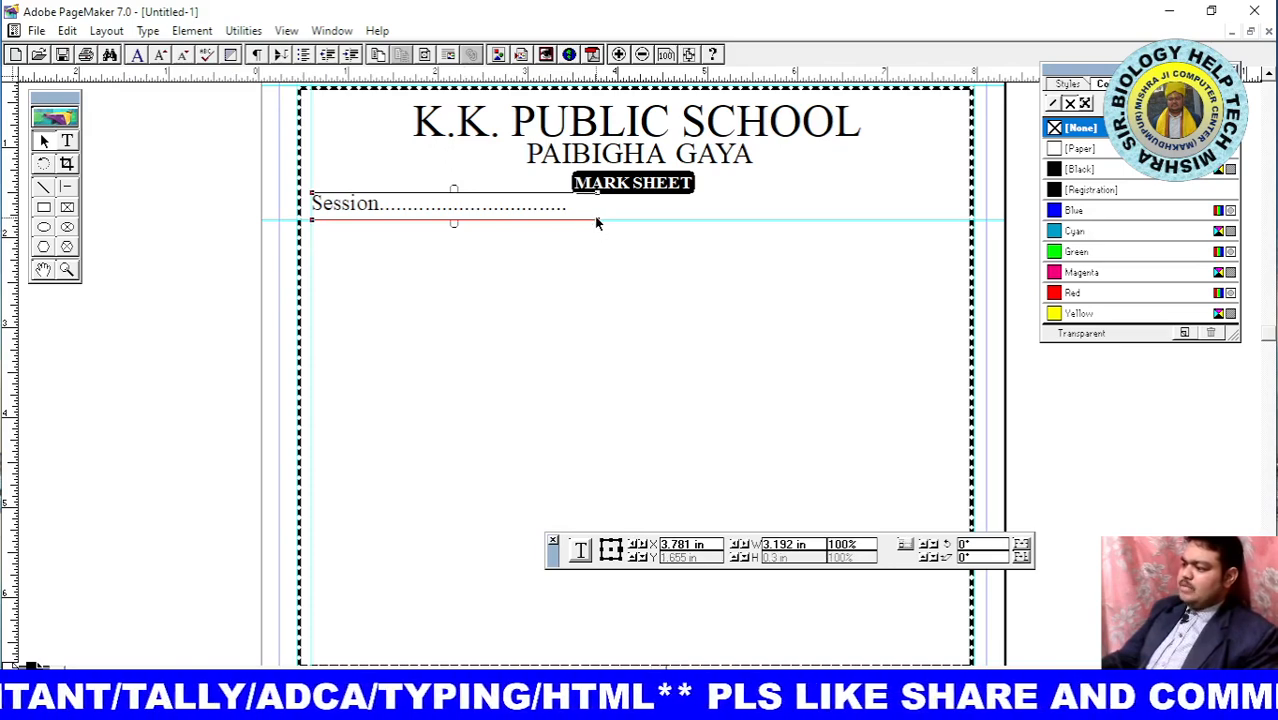
{"action": "left_click_drag", "start_coordinate": [597, 219], "coordinate": [622, 219]}
{"action": "left_click", "coordinate": [585, 286]}
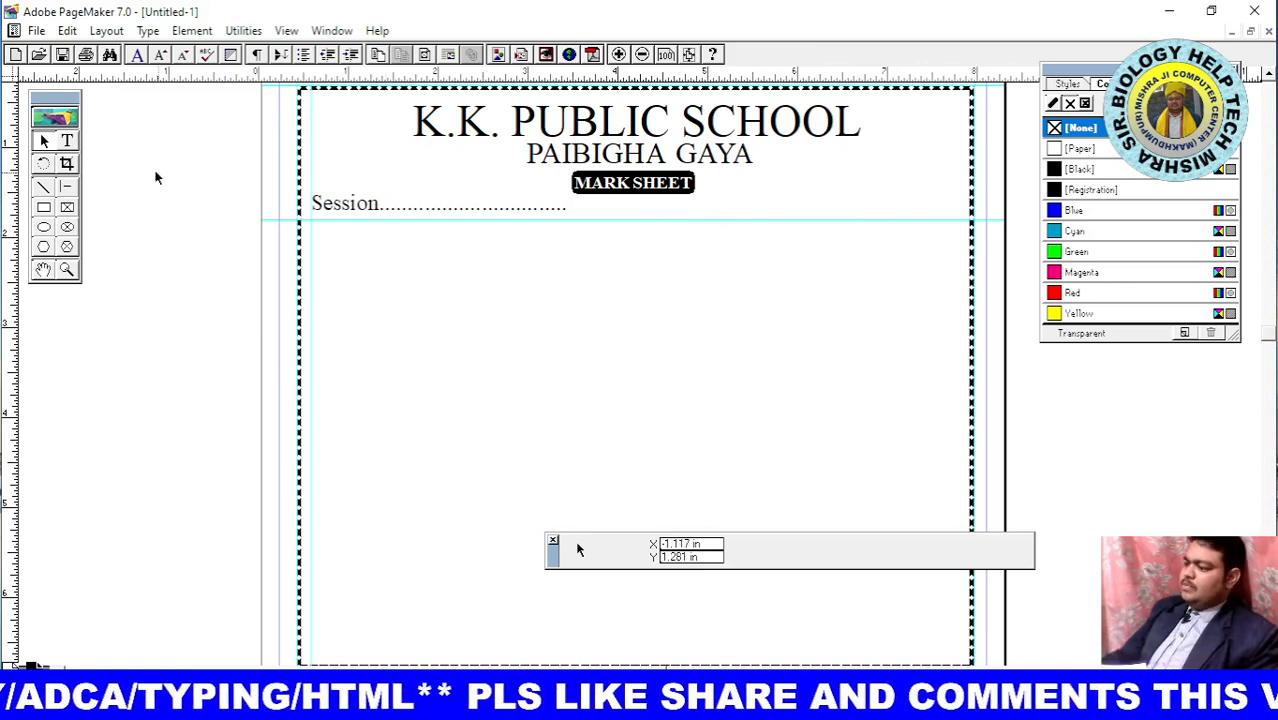
Add a text block reading "Exam" to the right of the "MARK SHEET" label, level with the session line
{"action": "left_click", "coordinate": [67, 141]}
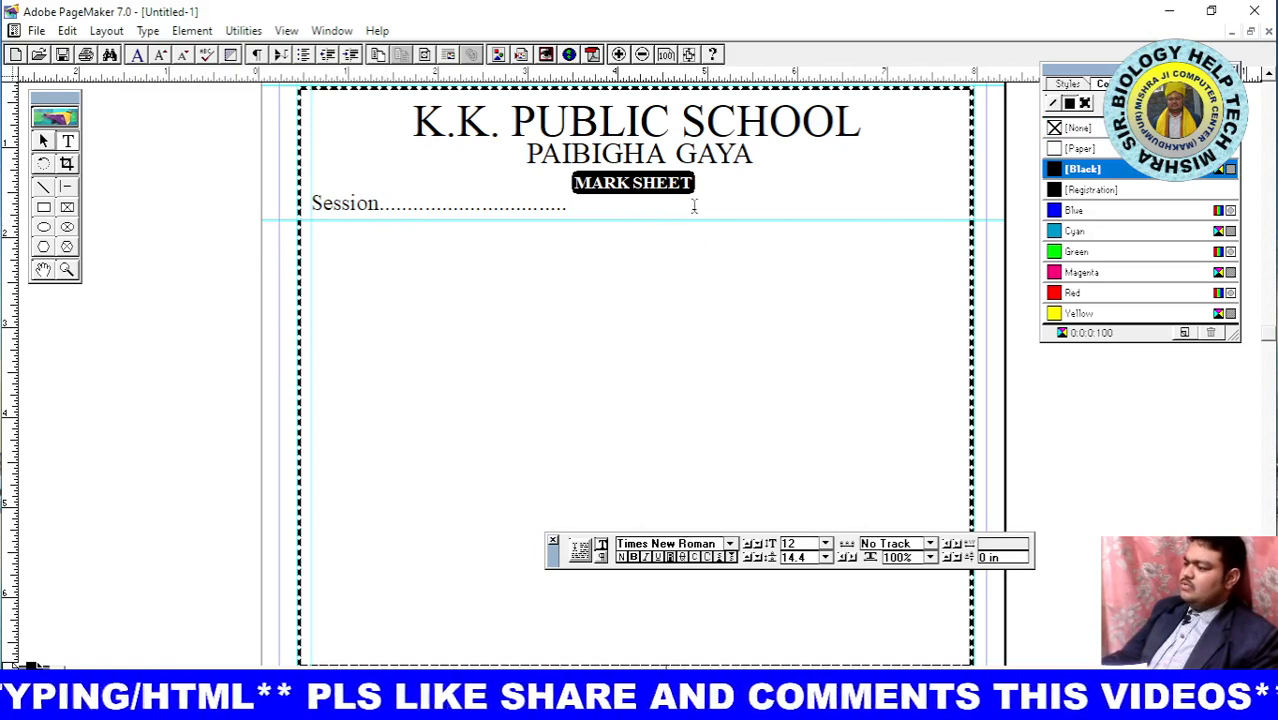
{"action": "left_click_drag", "start_coordinate": [709, 203], "coordinate": [902, 216]}
{"action": "type", "text": "e"}
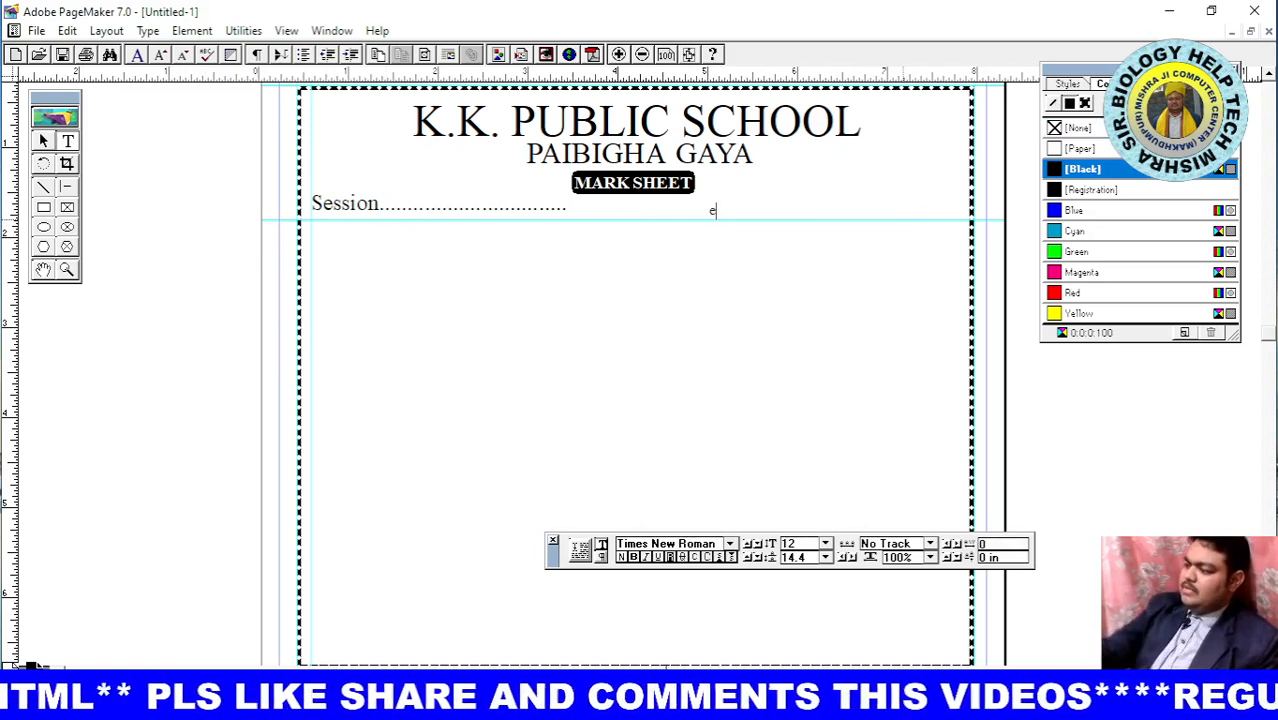
{"action": "key", "text": "BackSpace"}
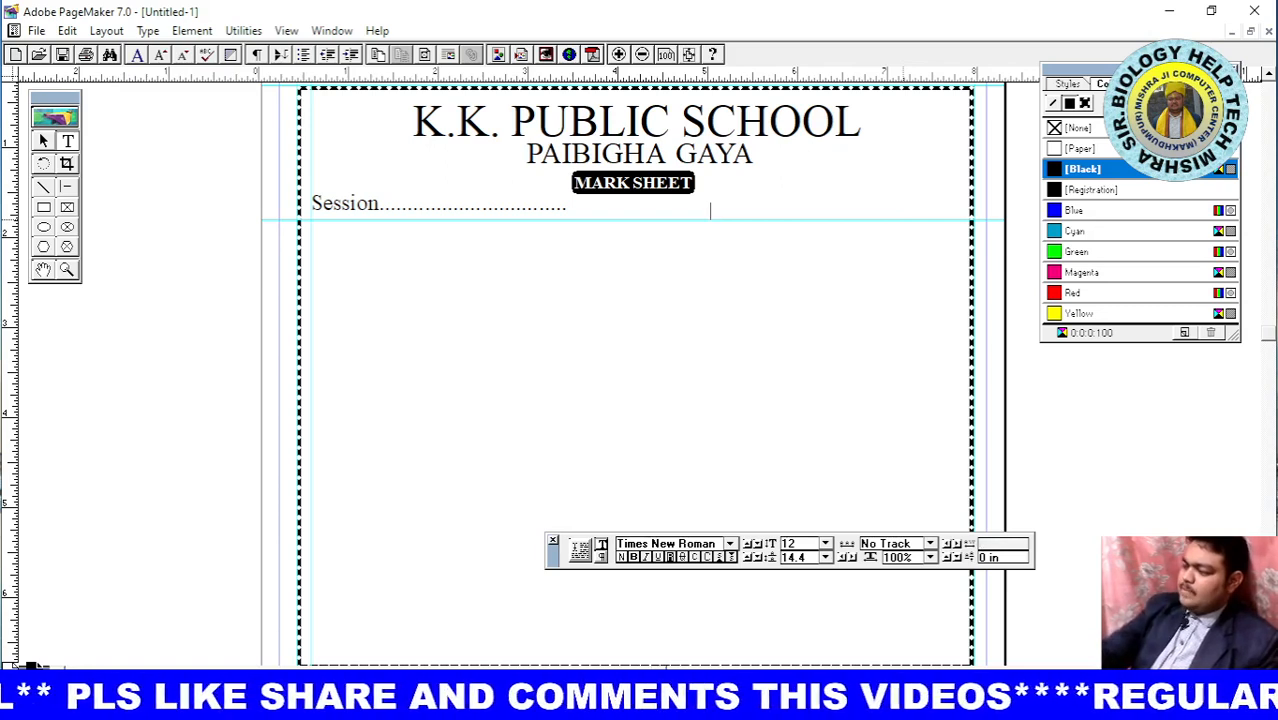
{"action": "type", "text": "Exam"}
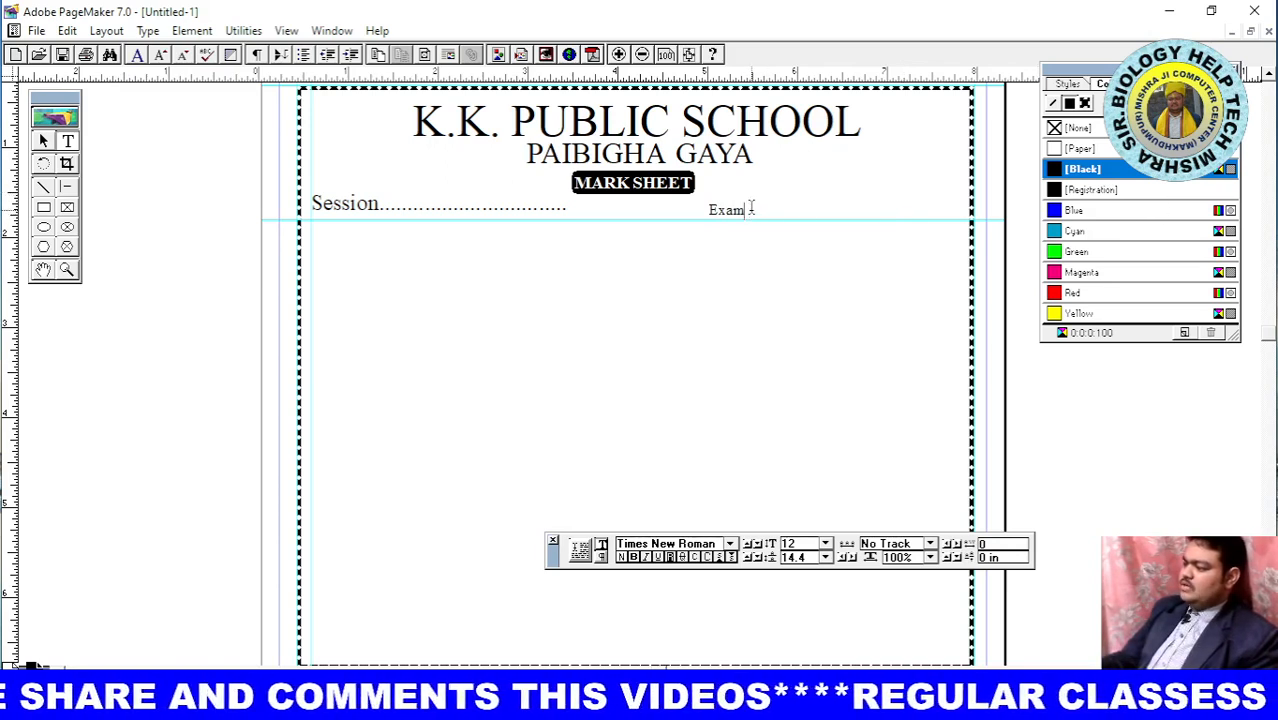
Set the "Exam" text to a font size of 18 and add a row of dots after it
{"action": "left_click_drag", "start_coordinate": [746, 210], "coordinate": [706, 210]}
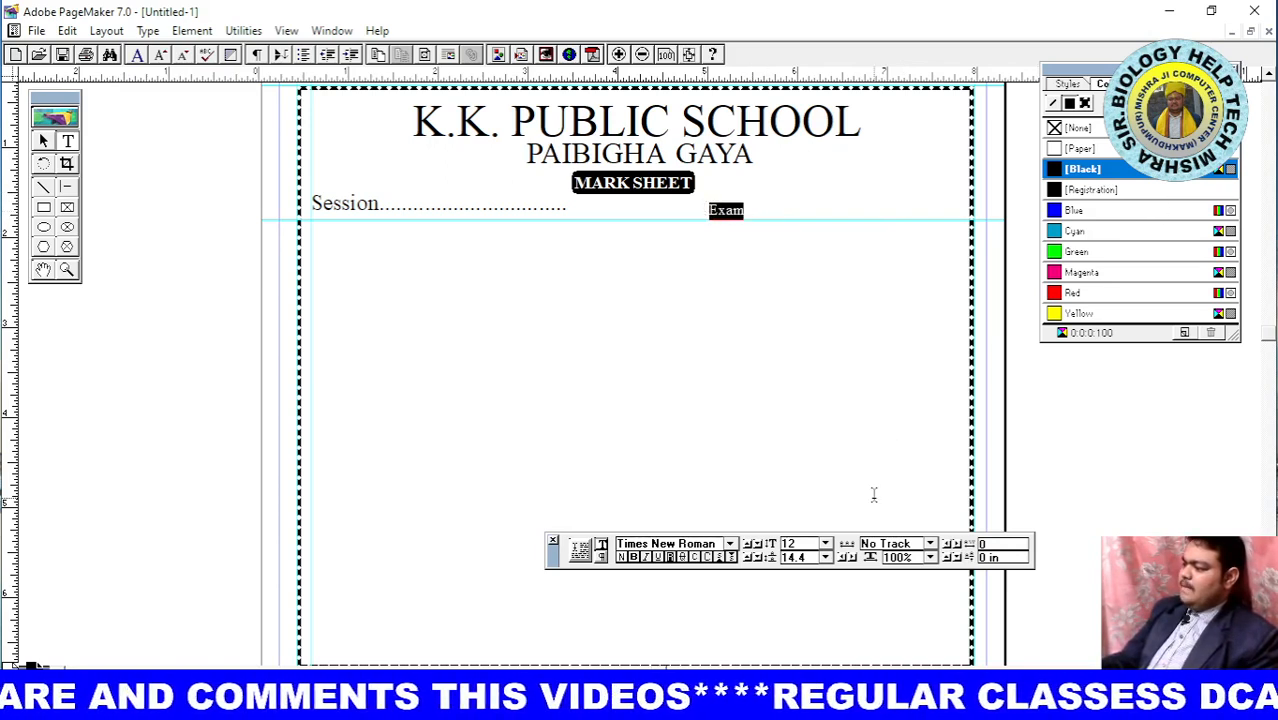
{"action": "left_click", "coordinate": [826, 545]}
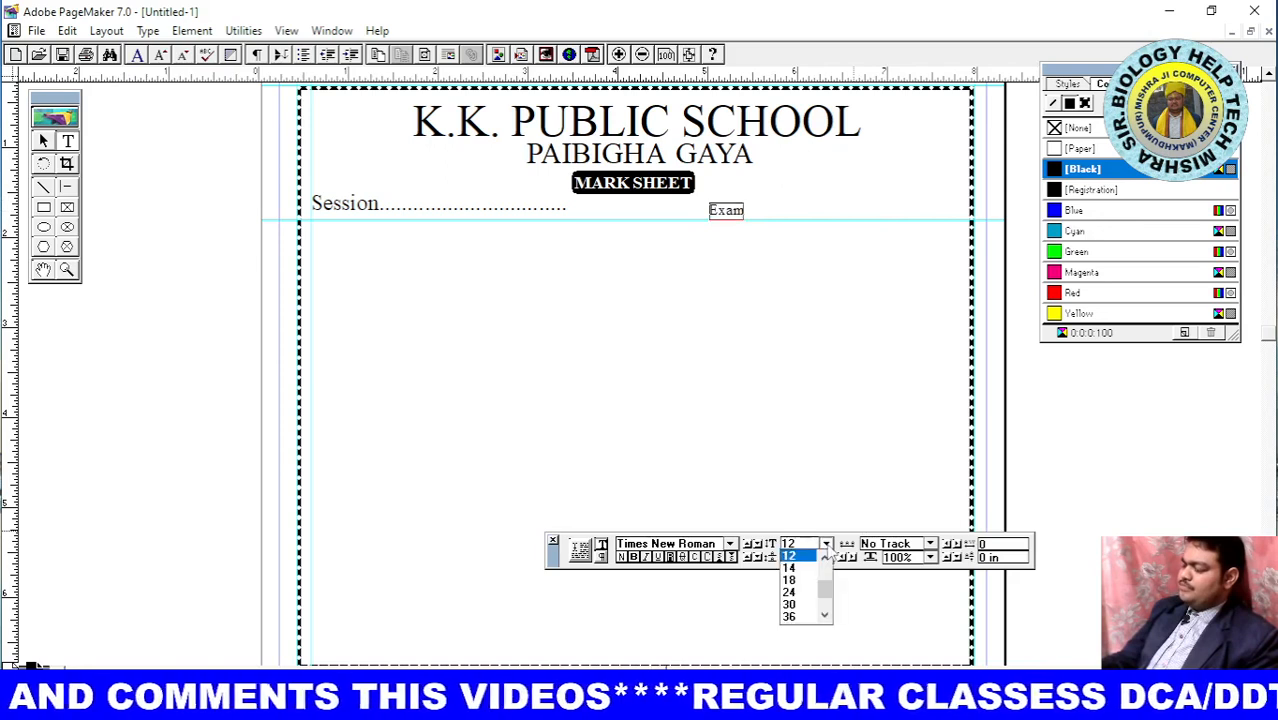
{"action": "left_click", "coordinate": [789, 559]}
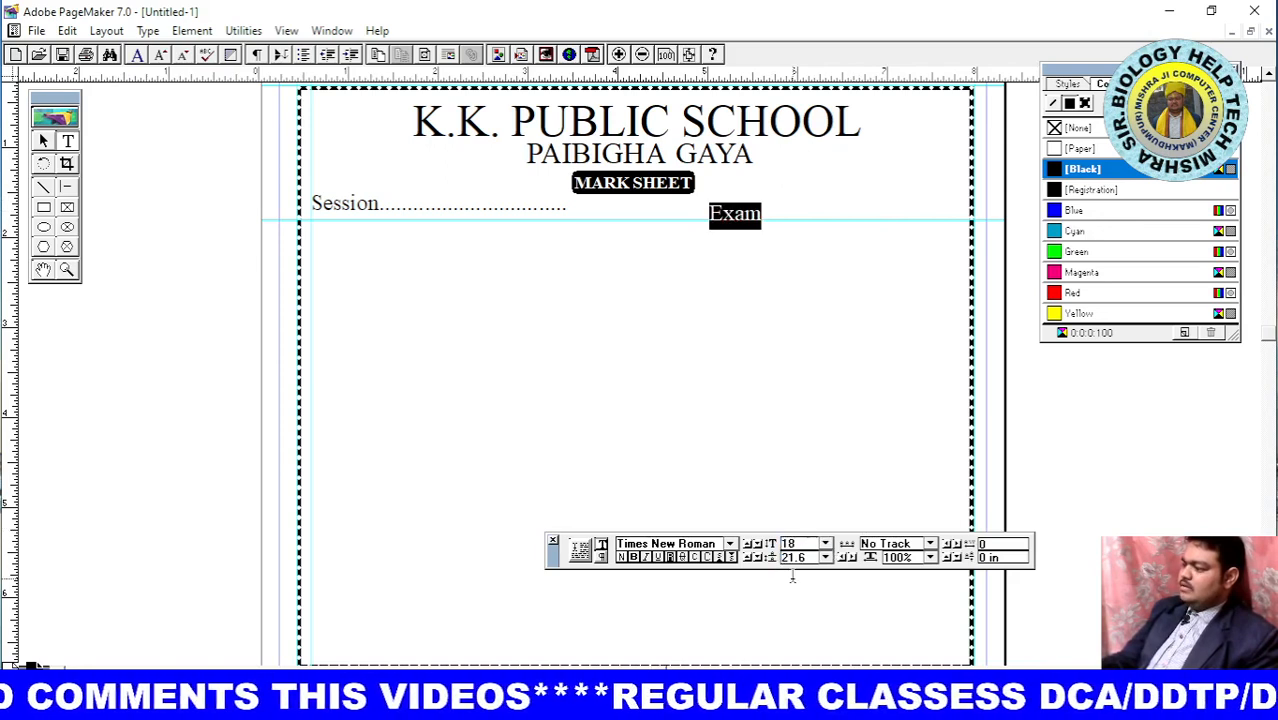
{"action": "left_click", "coordinate": [766, 215]}
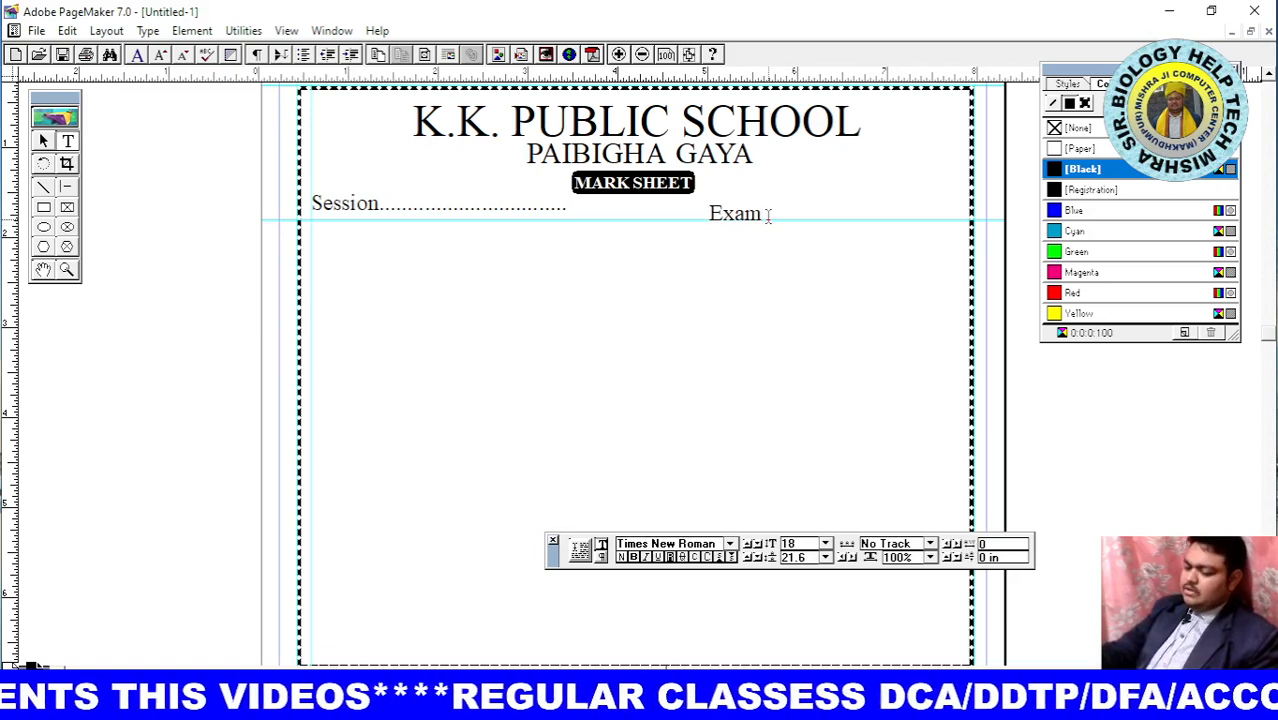
{"action": "type", "text": "."}
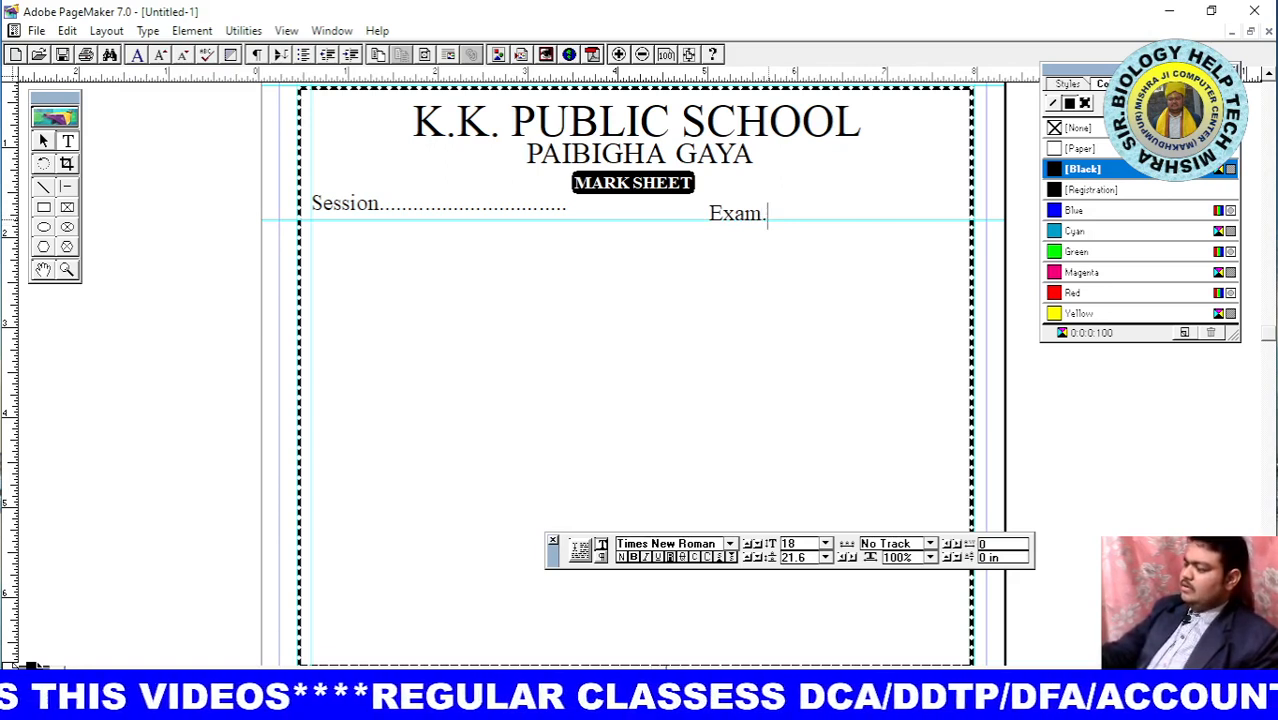
{"action": "type", "text": "........................."}
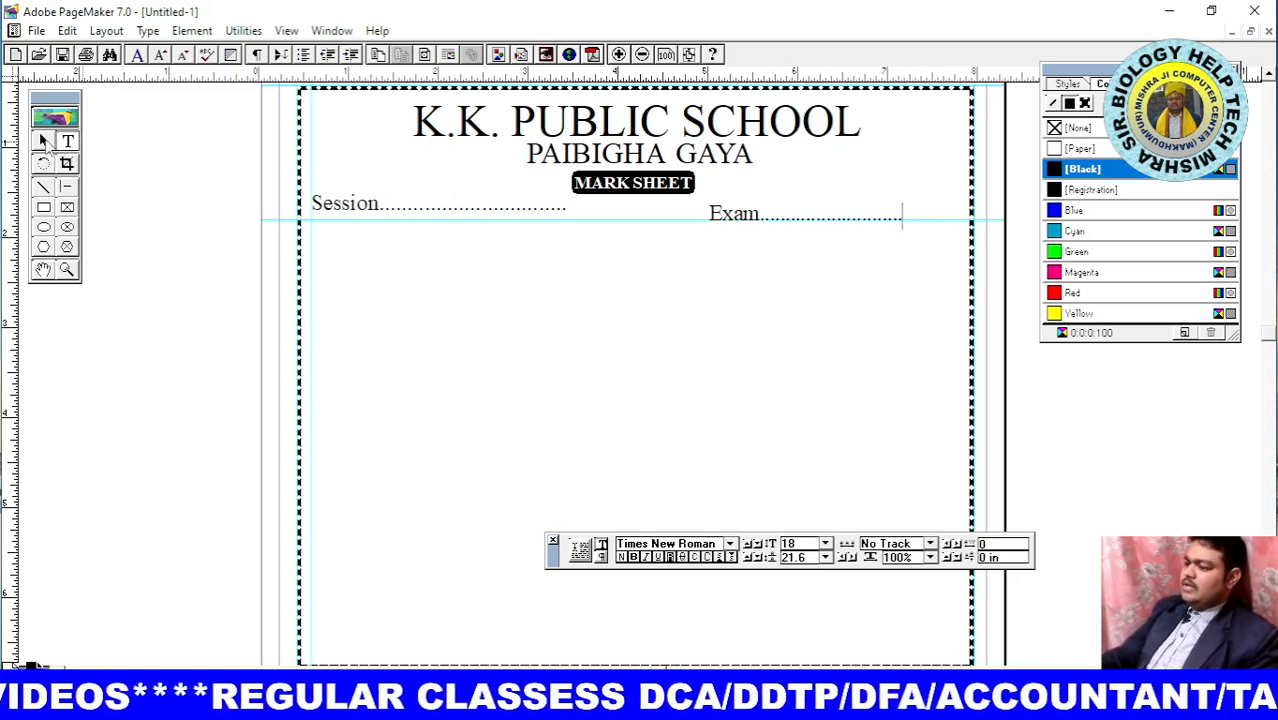
Move the "Exam" line up onto the horizontal guide level with "Session" and place a second horizontal guide just below
{"action": "left_click", "coordinate": [43, 142]}
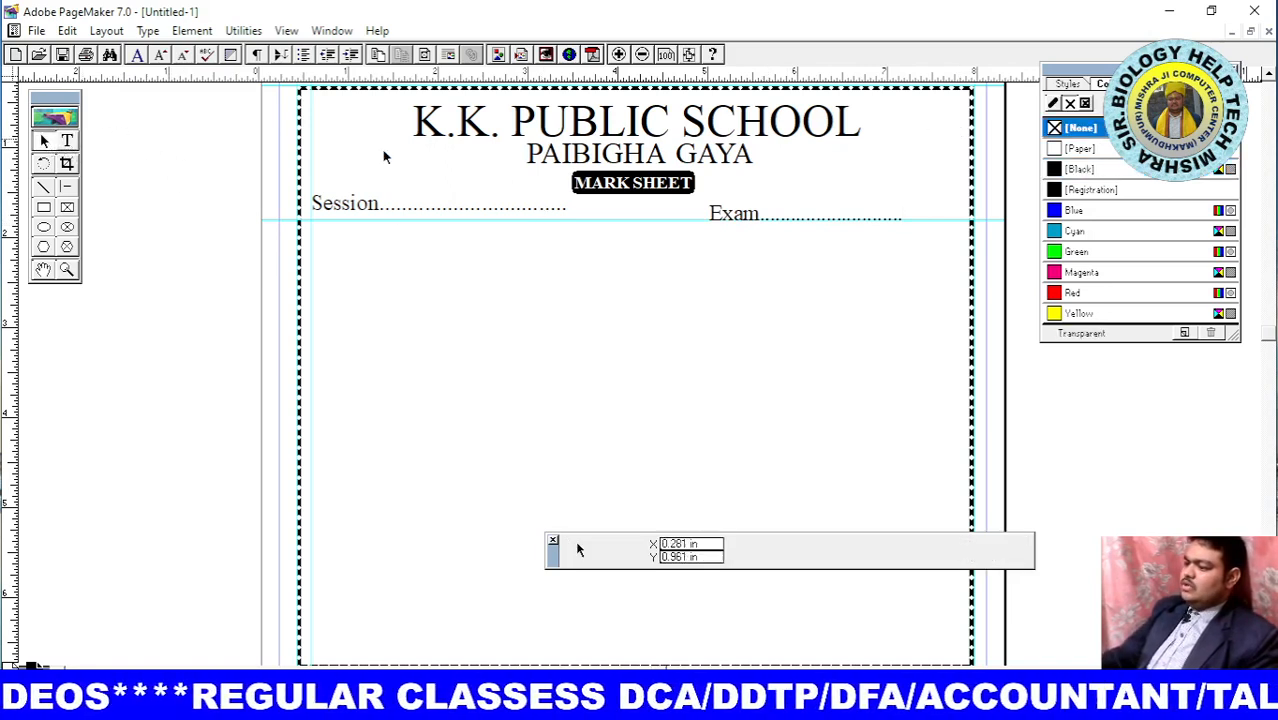
{"action": "left_click", "coordinate": [746, 218]}
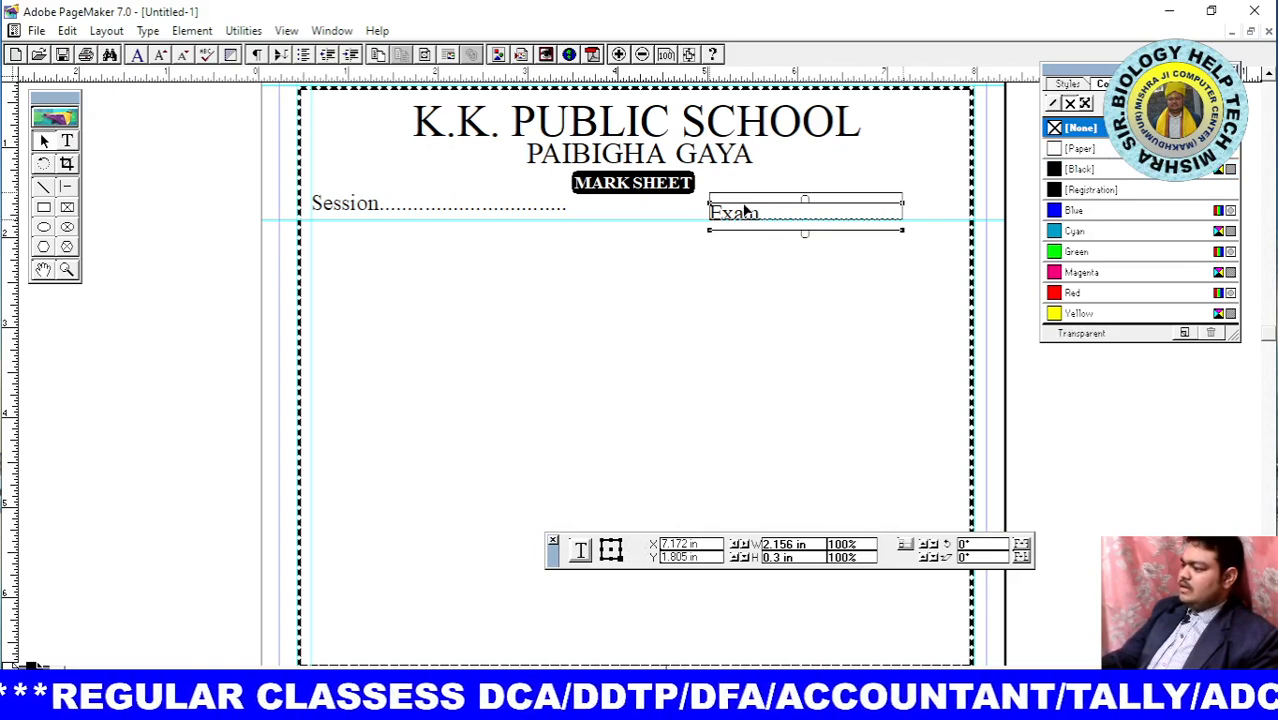
{"action": "left_click_drag", "start_coordinate": [745, 208], "coordinate": [742, 203]}
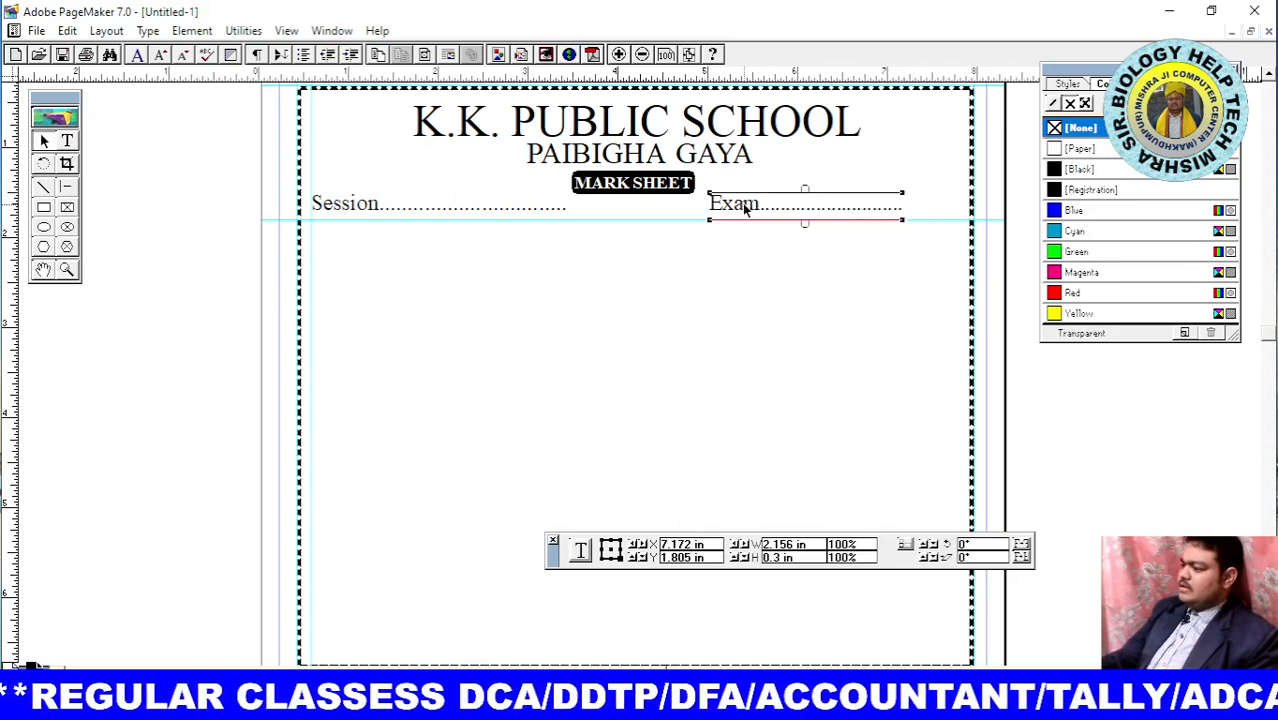
{"action": "left_click", "coordinate": [764, 271]}
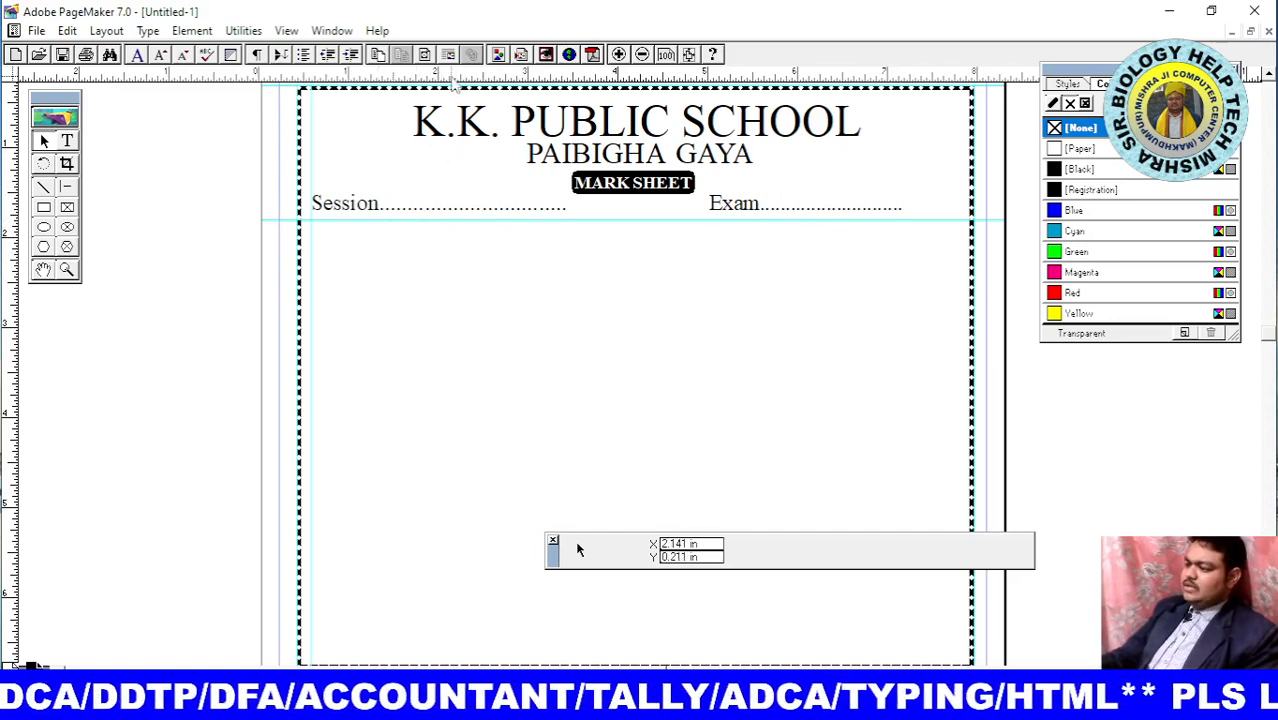
{"action": "left_click_drag", "start_coordinate": [454, 78], "coordinate": [413, 231]}
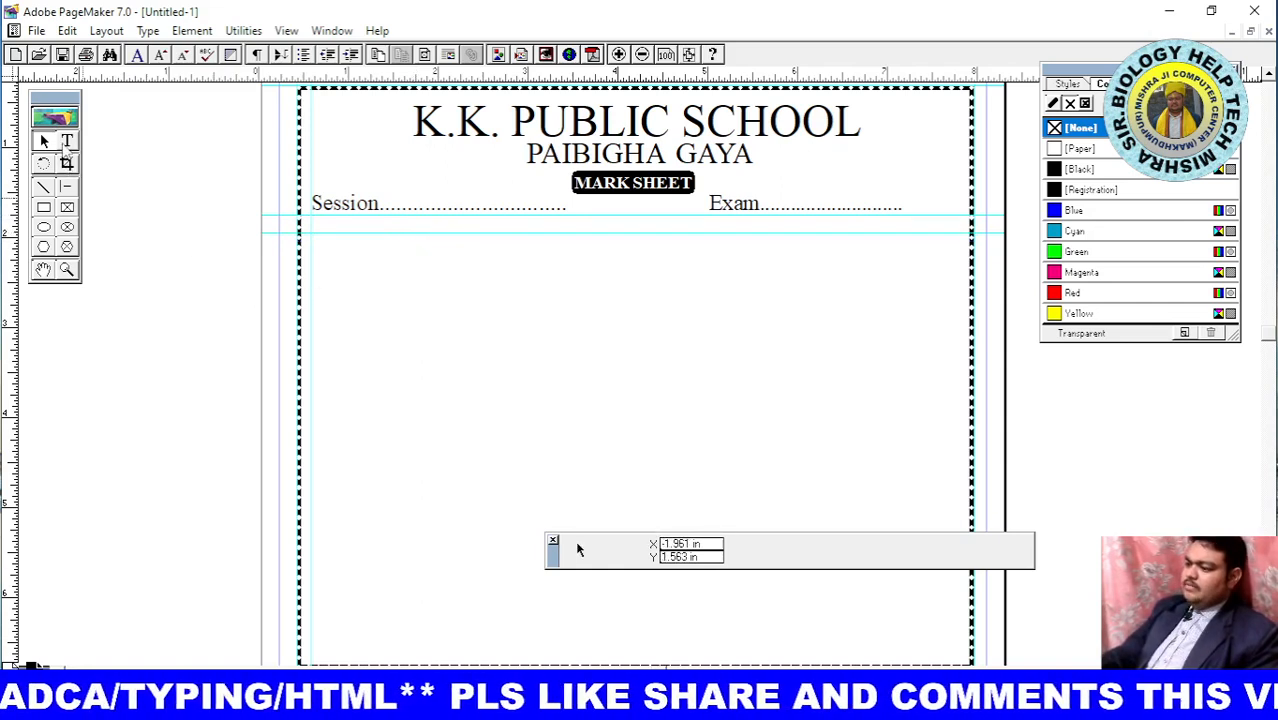
Add a text block reading "Student's Name" on the pasteboard beside the page
{"action": "left_click", "coordinate": [67, 143]}
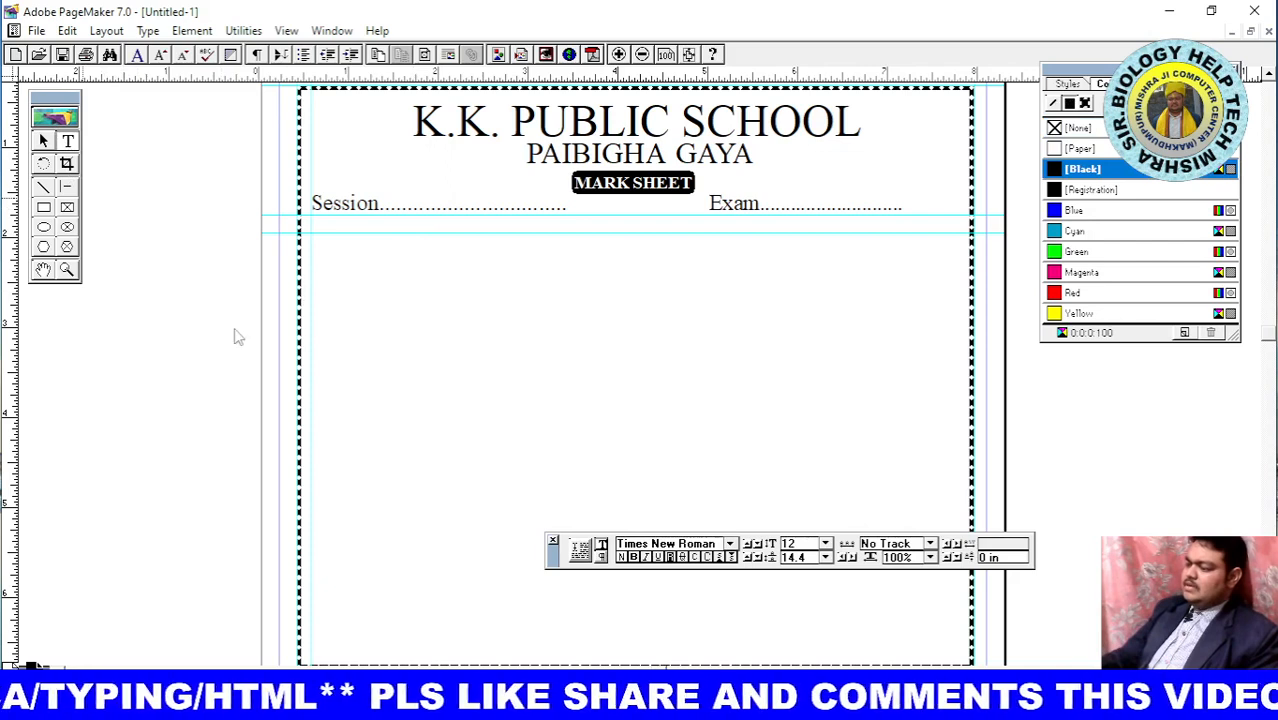
{"action": "left_click_drag", "start_coordinate": [130, 360], "coordinate": [290, 404]}
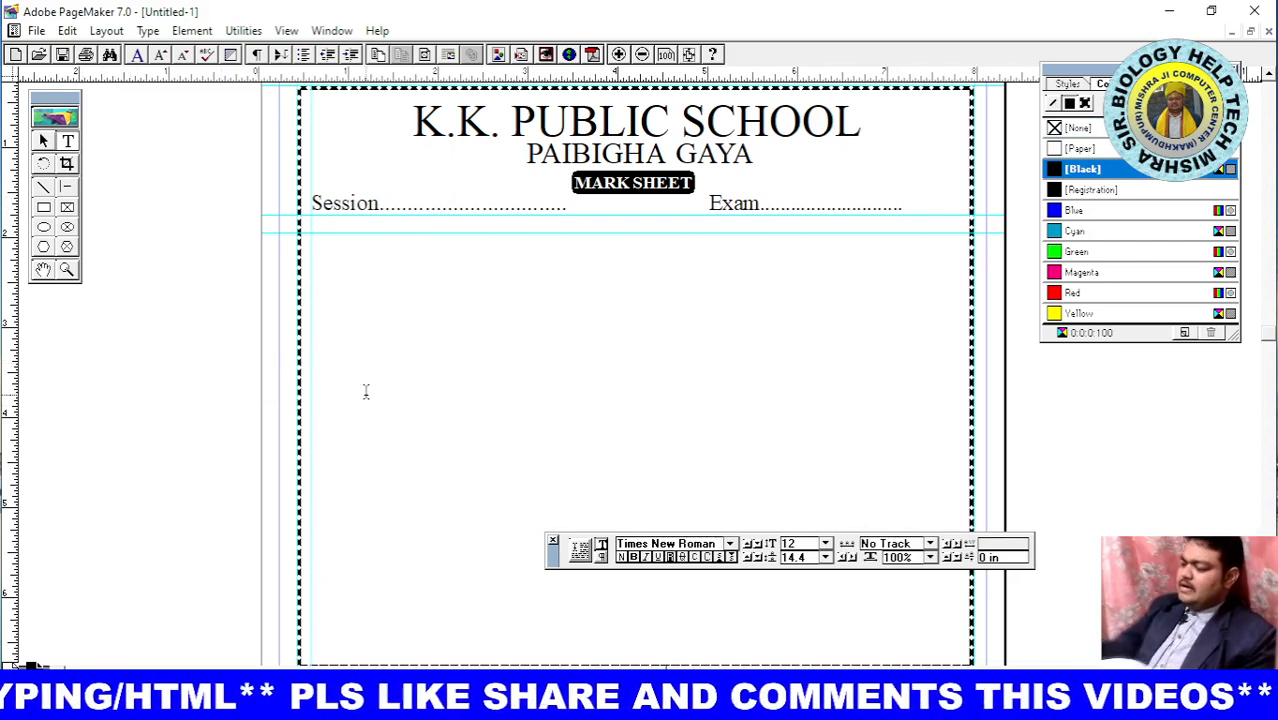
{"action": "type", "text": "s"}
{"action": "key", "text": "BackSpace"}
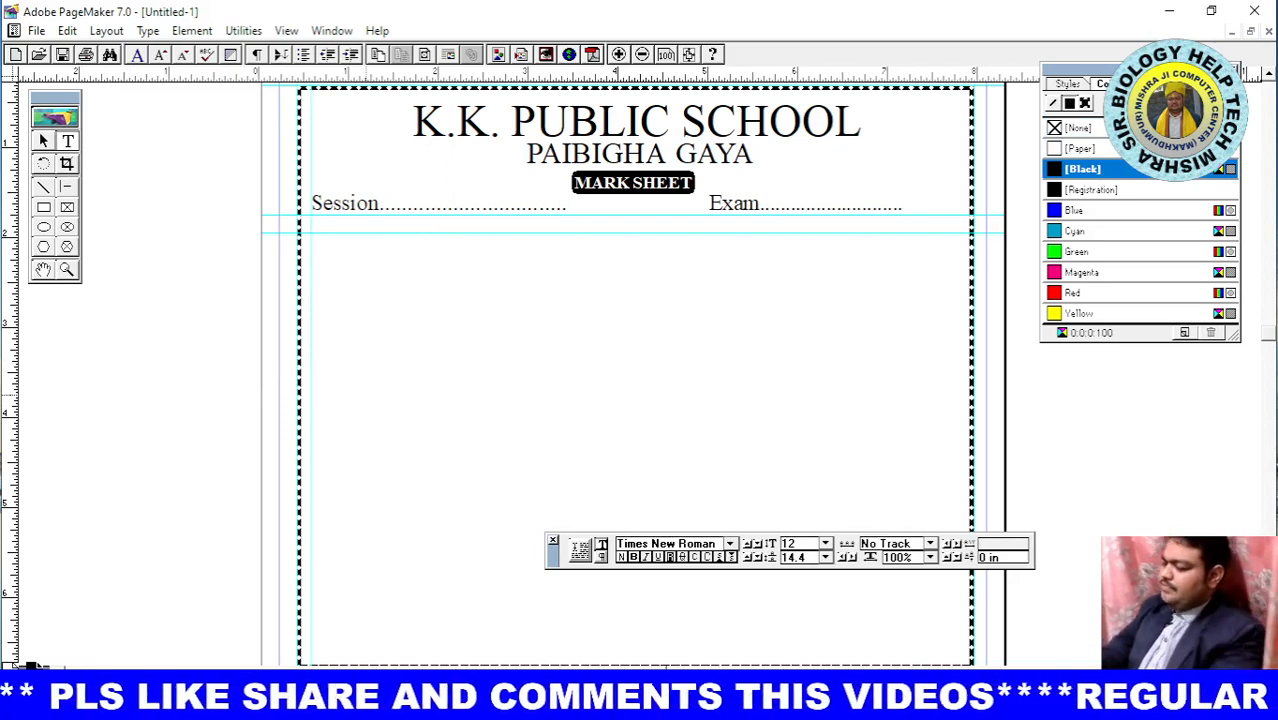
{"action": "type", "text": "St"}
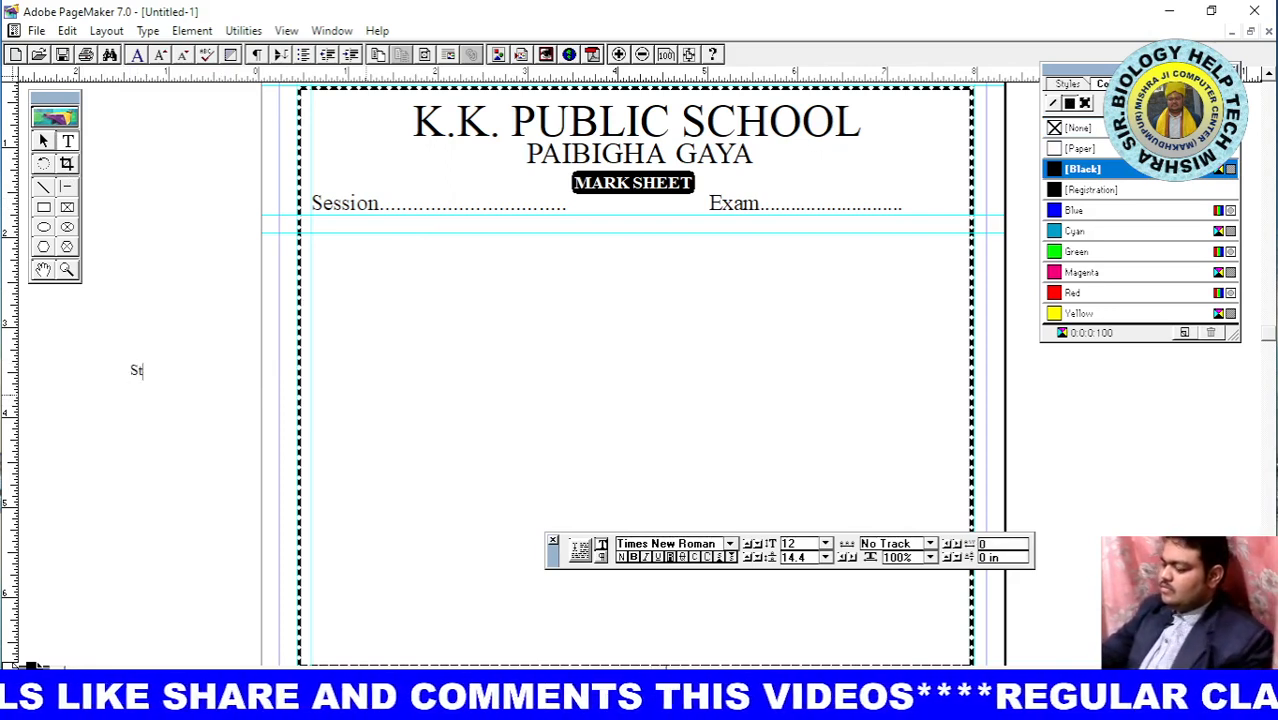
{"action": "type", "text": "udent'"}
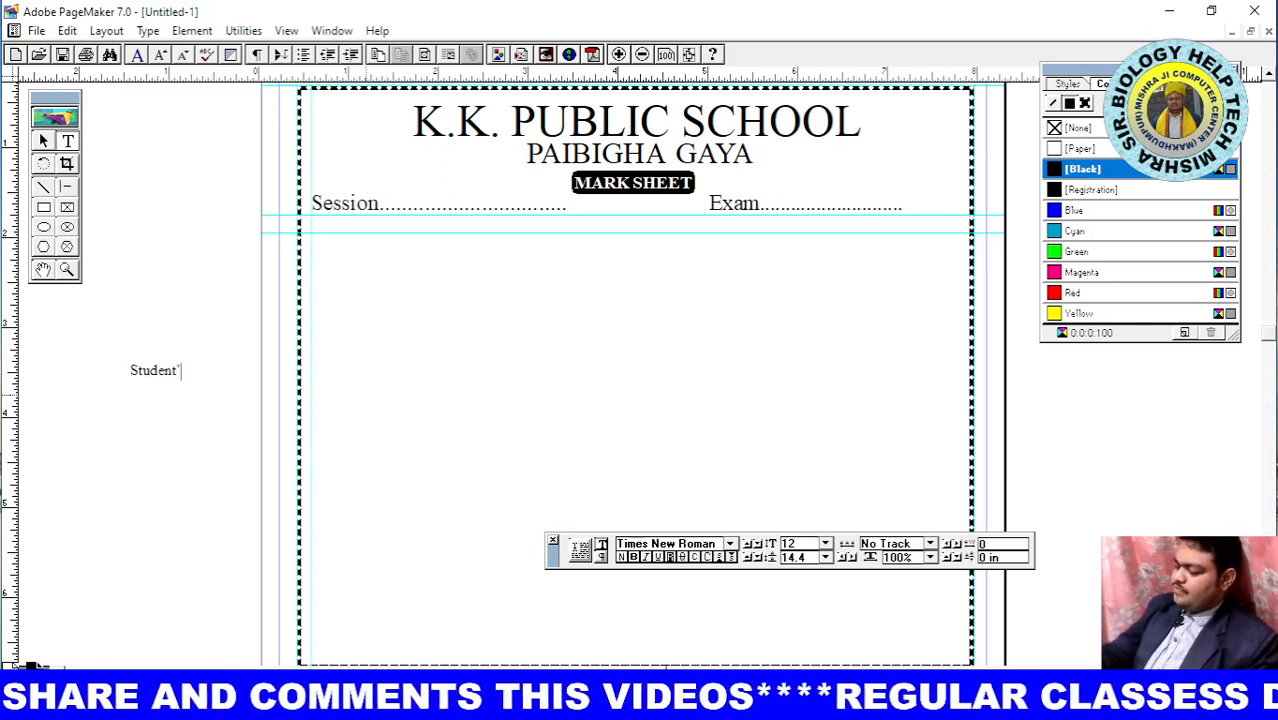
{"action": "type", "text": "s N"}
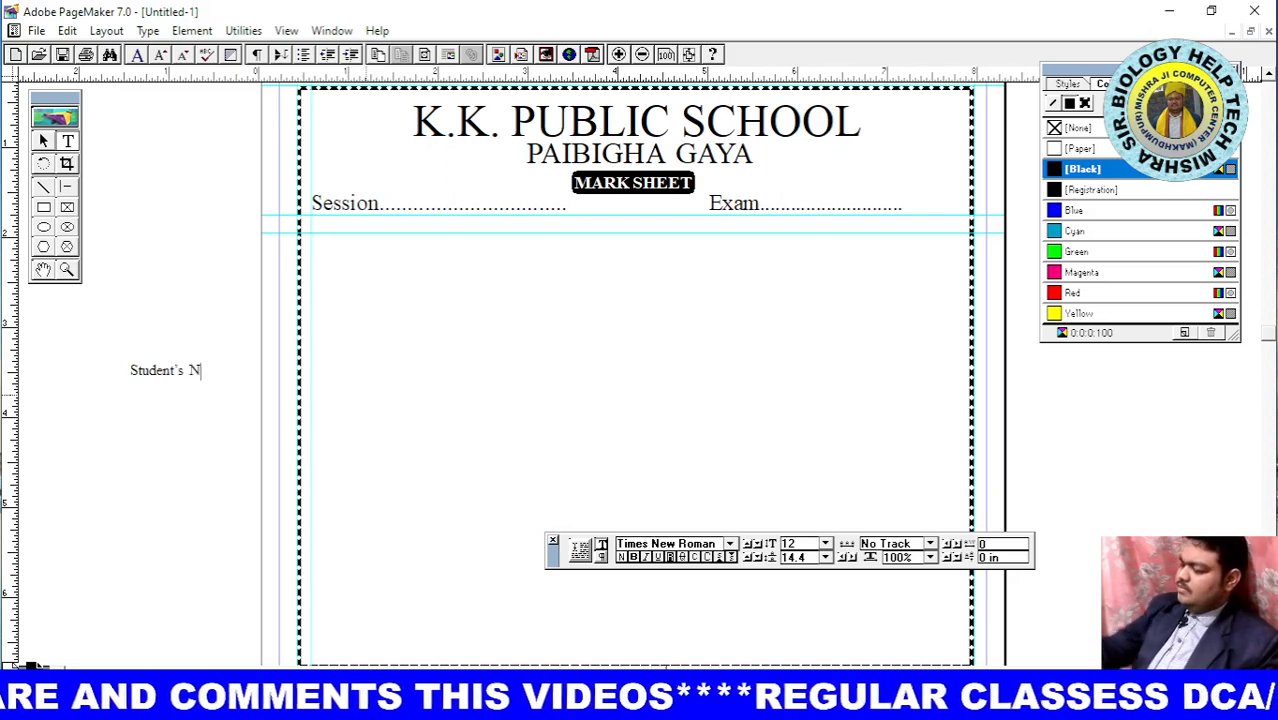
{"action": "type", "text": "ame"}
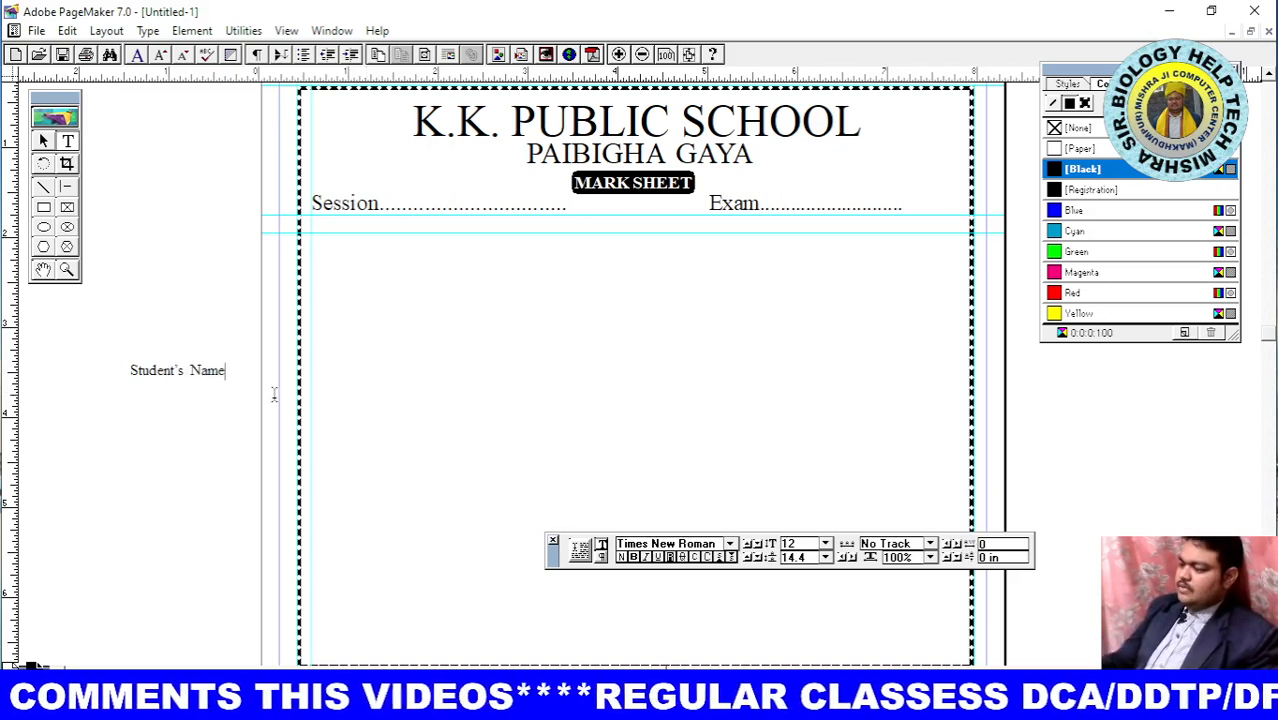
Move the "Student's Name" text block under the "Session" line and lower the second horizontal guide to sit beneath it
{"action": "left_click", "coordinate": [42, 143]}
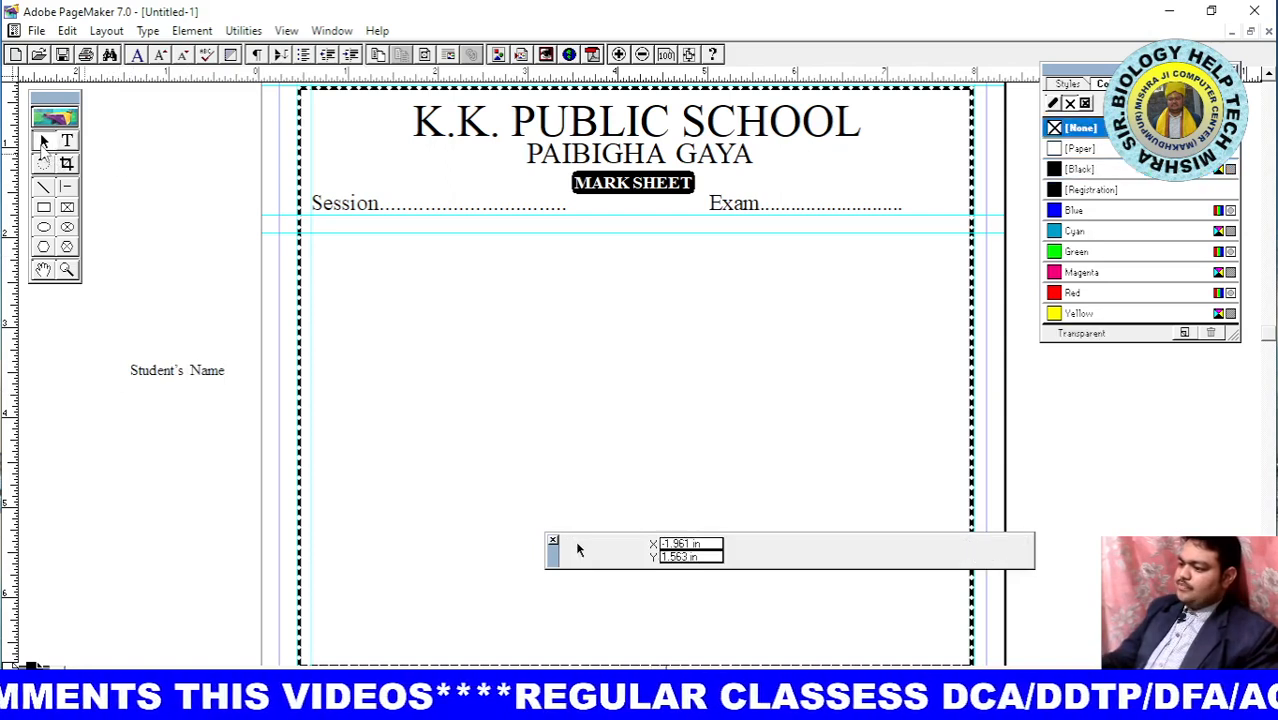
{"action": "left_click", "coordinate": [158, 374]}
{"action": "left_click_drag", "start_coordinate": [158, 374], "coordinate": [341, 225]}
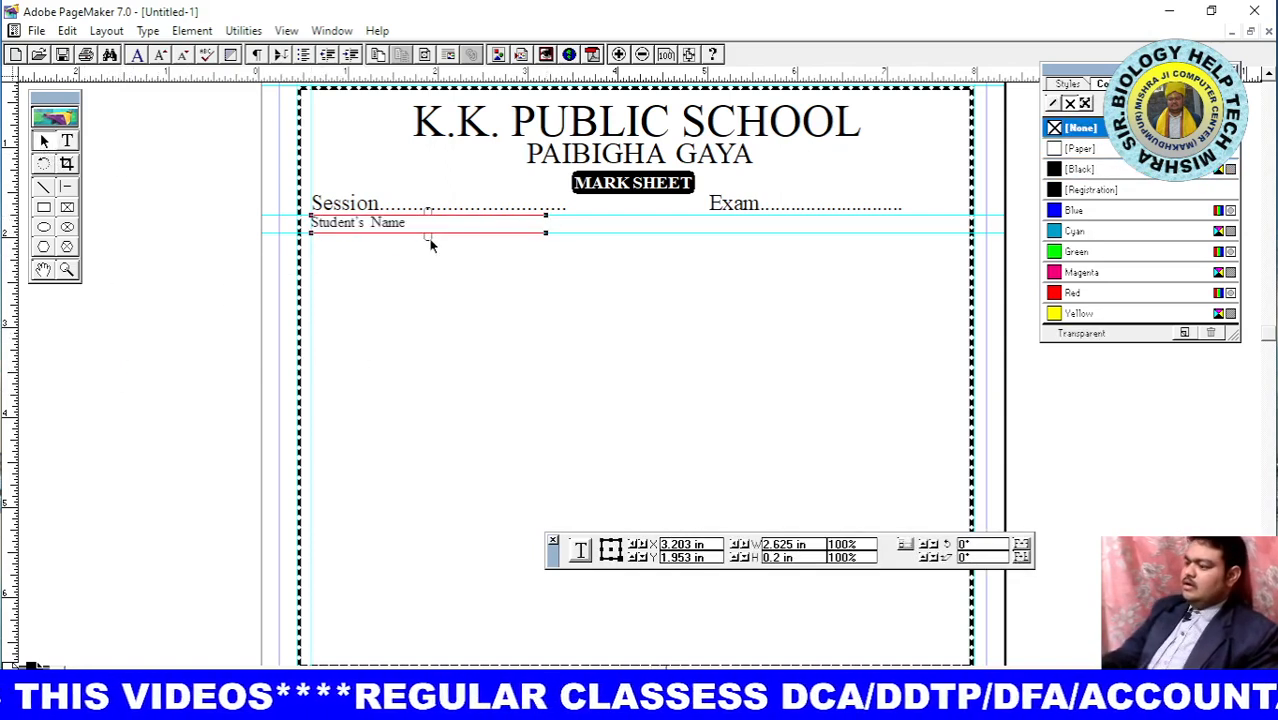
{"action": "left_click", "coordinate": [569, 231]}
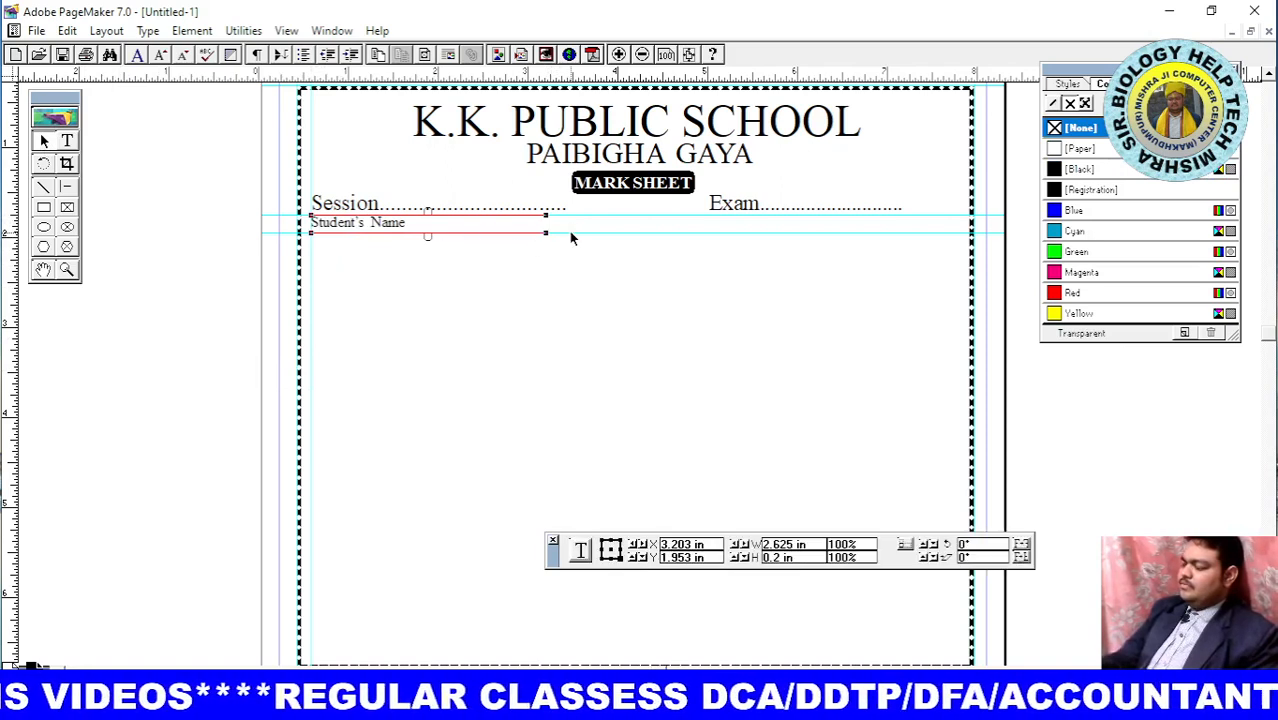
{"action": "left_click_drag", "start_coordinate": [569, 231], "coordinate": [571, 242]}
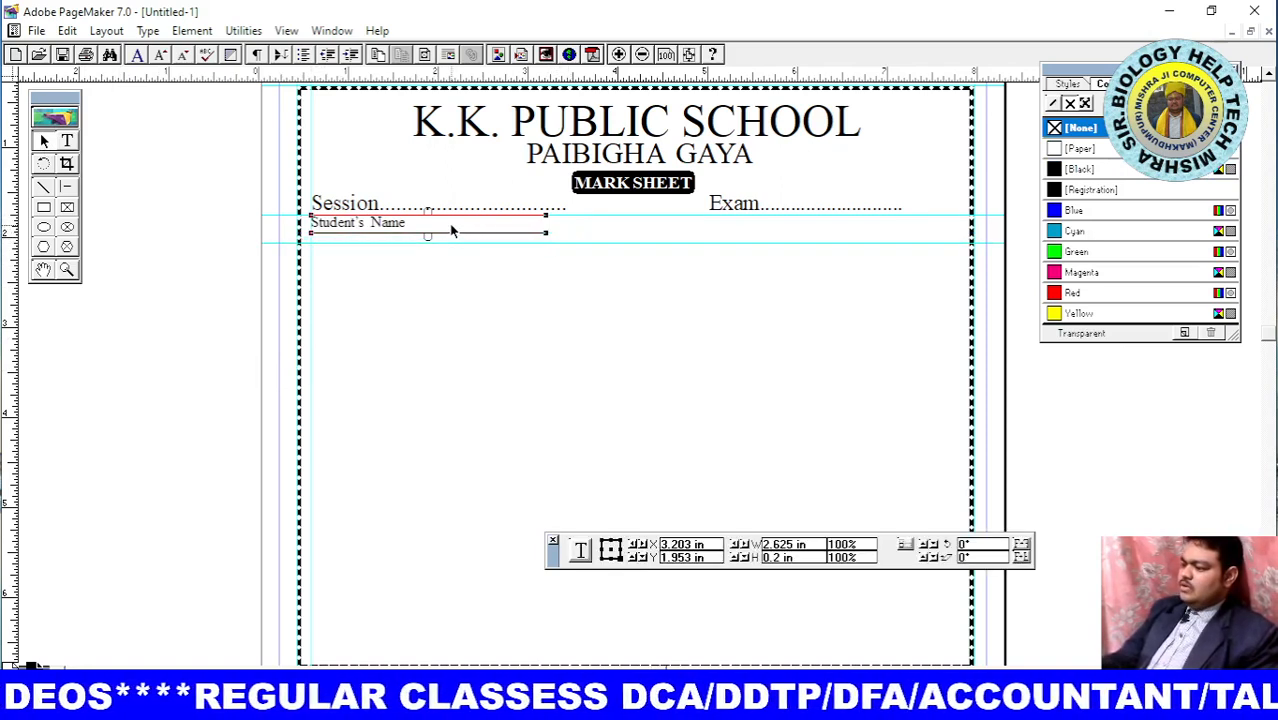
{"action": "left_click_drag", "start_coordinate": [451, 231], "coordinate": [430, 240]}
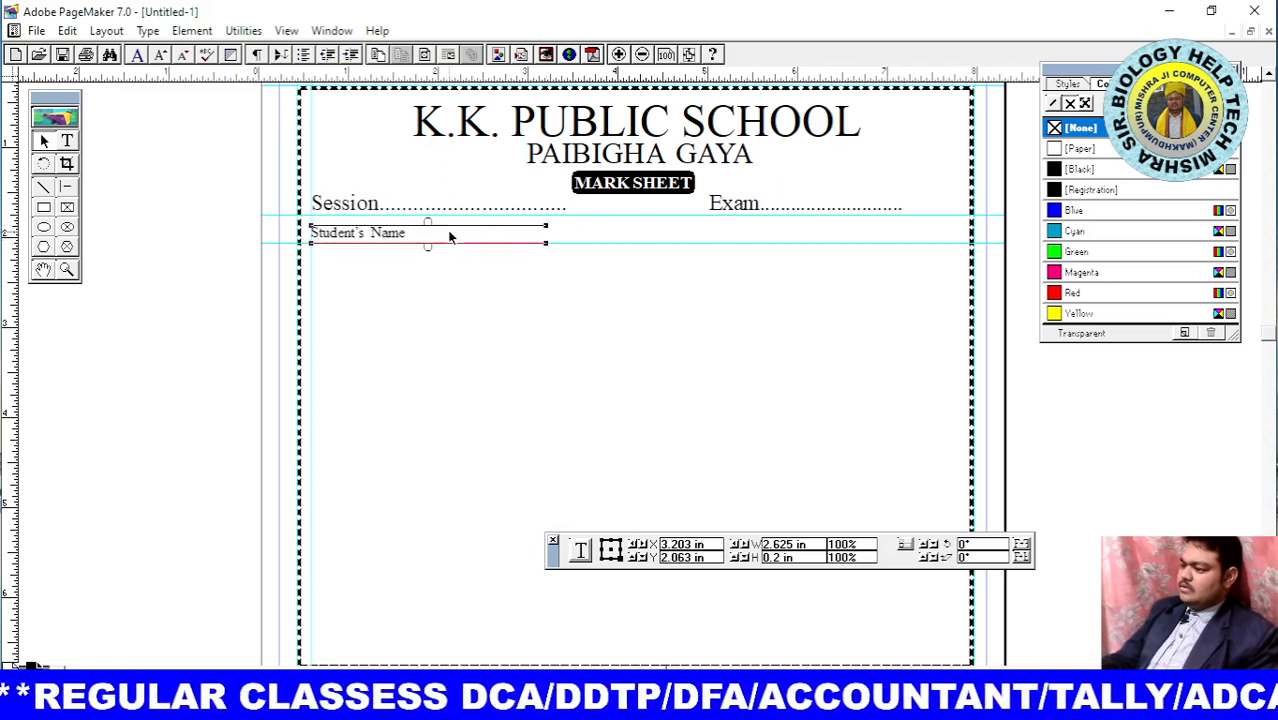
{"action": "left_click", "coordinate": [392, 272]}
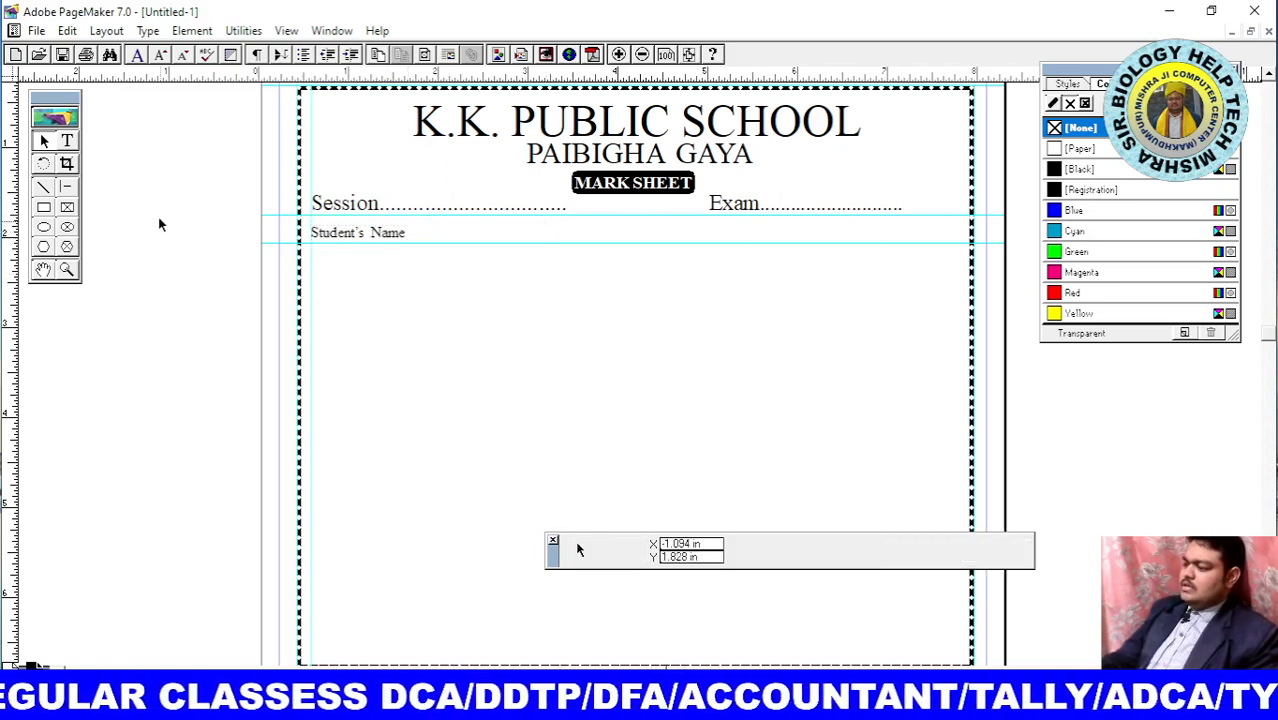
Set the "Student's Name" text to a font size of 18
{"action": "left_click", "coordinate": [68, 142]}
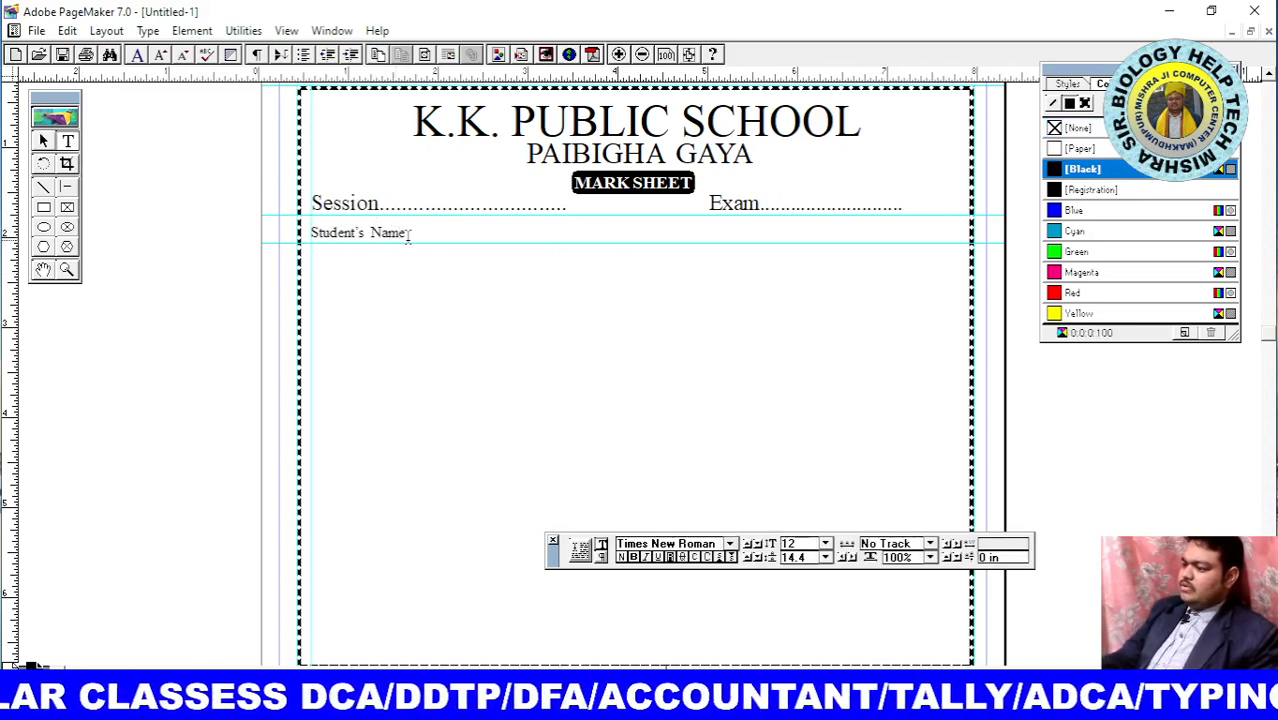
{"action": "left_click_drag", "start_coordinate": [408, 234], "coordinate": [345, 234]}
{"action": "left_click_drag", "start_coordinate": [315, 240], "coordinate": [309, 236]}
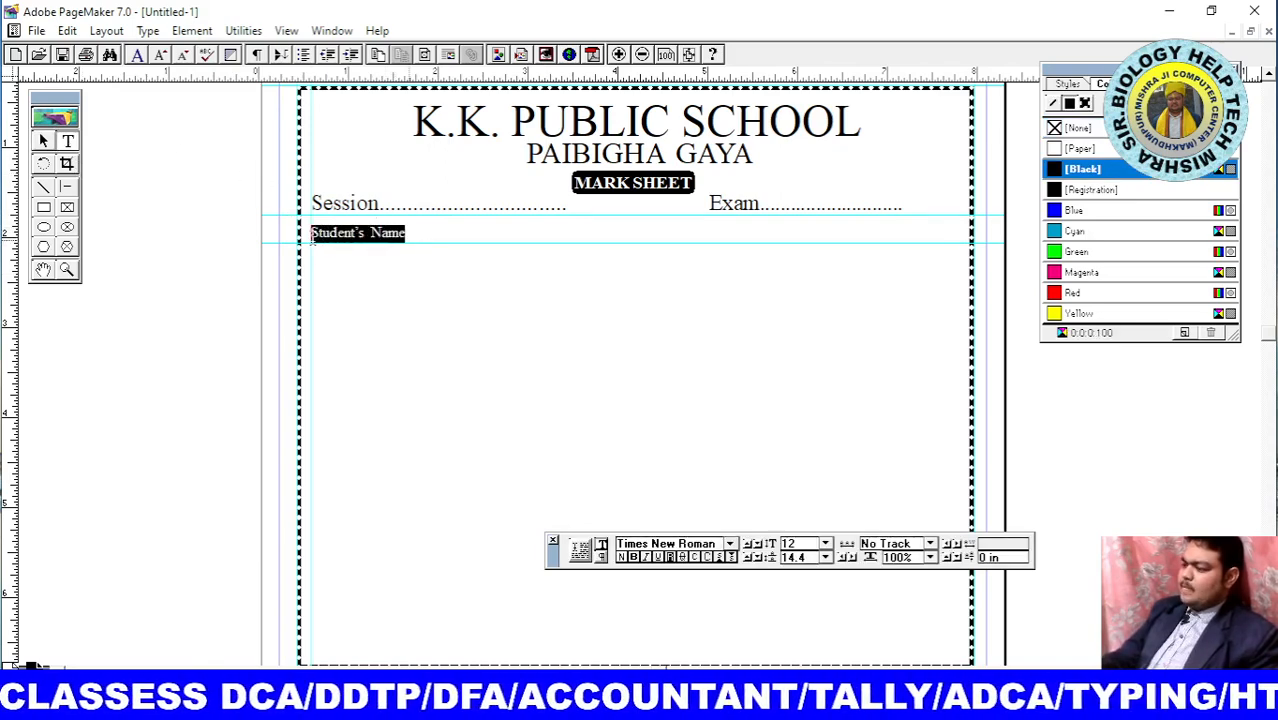
{"action": "left_click", "coordinate": [825, 545]}
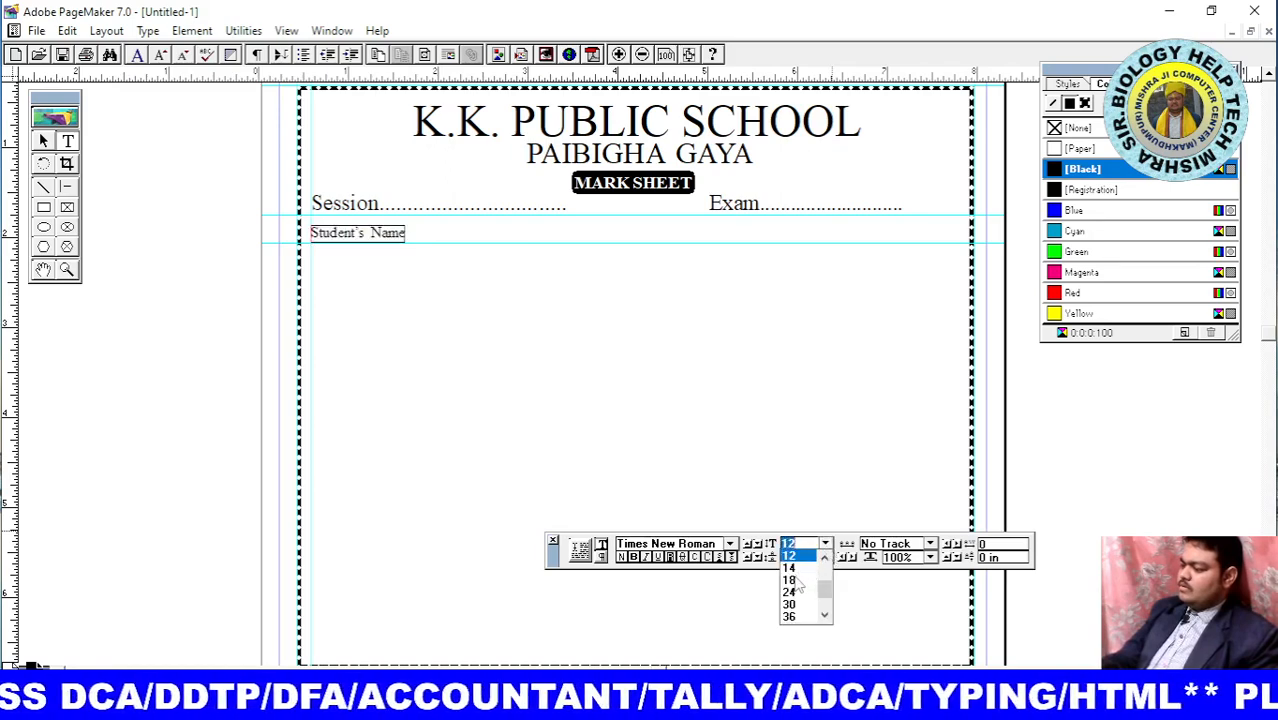
{"action": "left_click", "coordinate": [790, 571]}
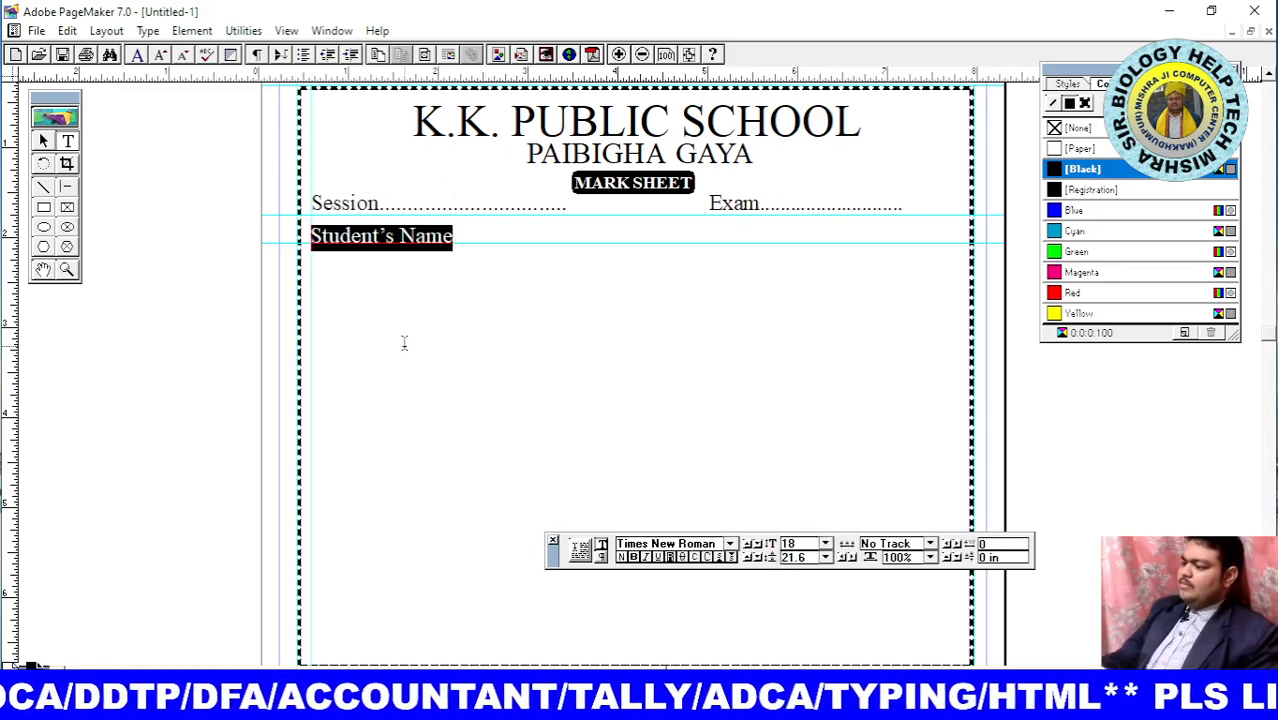
Nudge the "Student's Name" block up between the two horizontal guides and slightly right to align with "Session"
{"action": "left_click", "coordinate": [43, 141]}
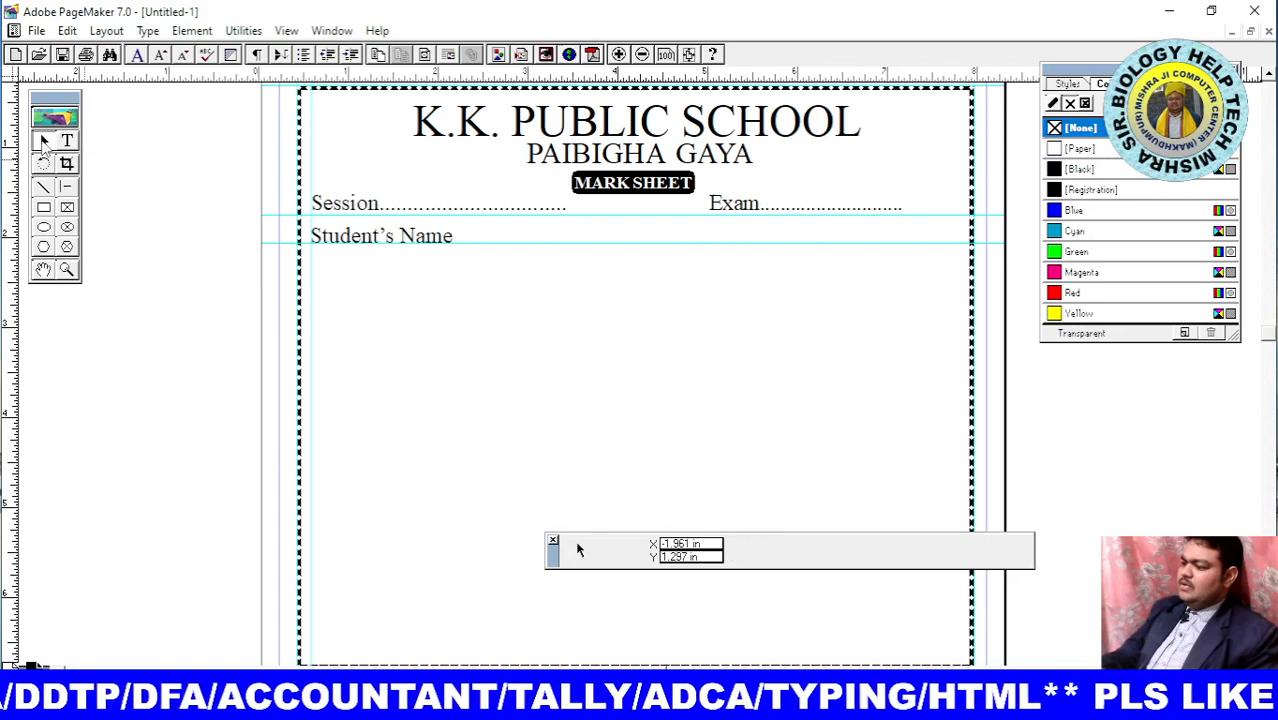
{"action": "left_click", "coordinate": [350, 242]}
{"action": "key", "text": "Up"}
{"action": "key", "text": "Up"}
{"action": "key", "text": "Up"}
{"action": "key", "text": "Up"}
{"action": "key", "text": "Up"}
{"action": "key", "text": "Up"}
{"action": "key", "text": "Up"}
{"action": "key", "text": "Up"}
{"action": "key", "text": "Up"}
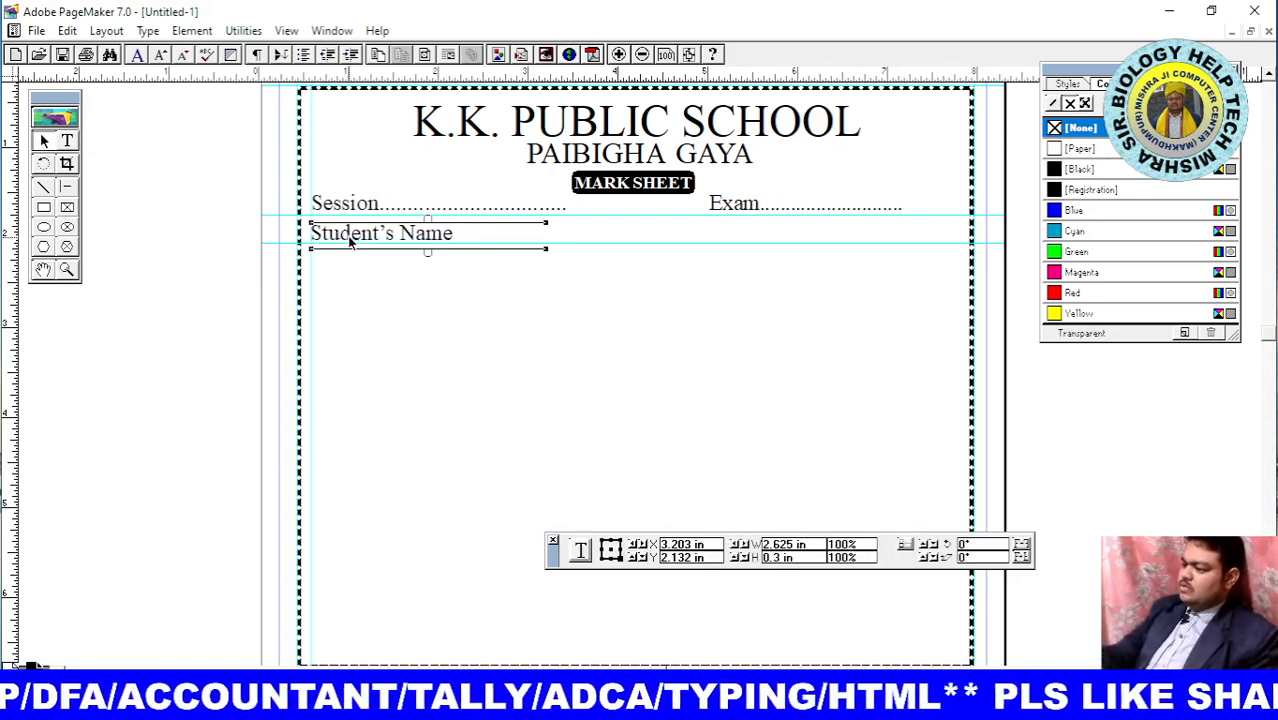
{"action": "key", "text": "Up"}
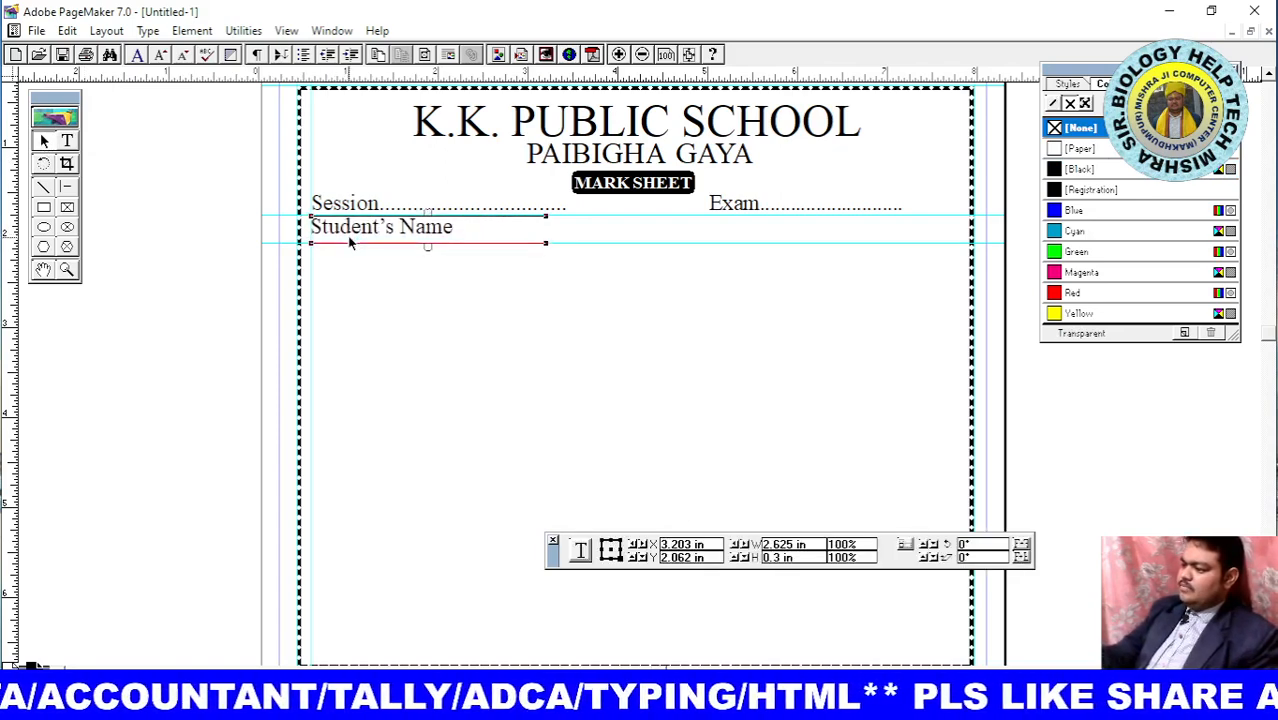
{"action": "key", "text": "Right"}
{"action": "key", "text": "Right"}
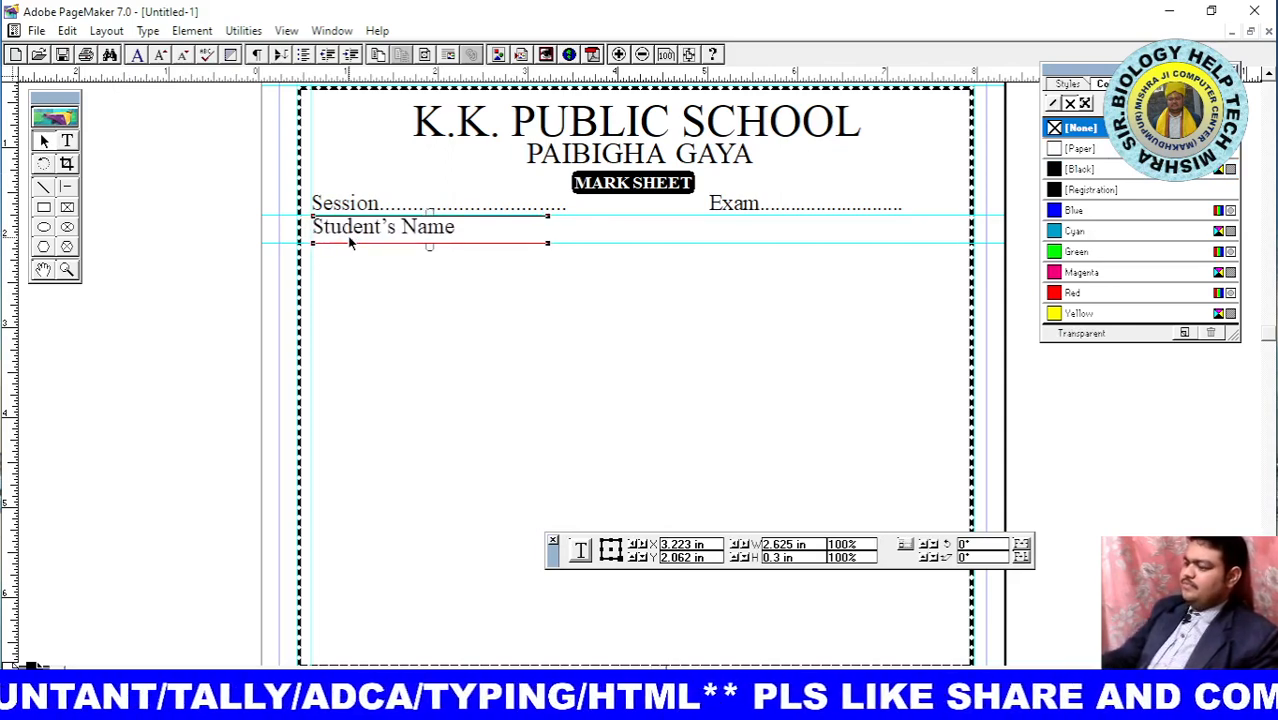
{"action": "left_click", "coordinate": [420, 302]}
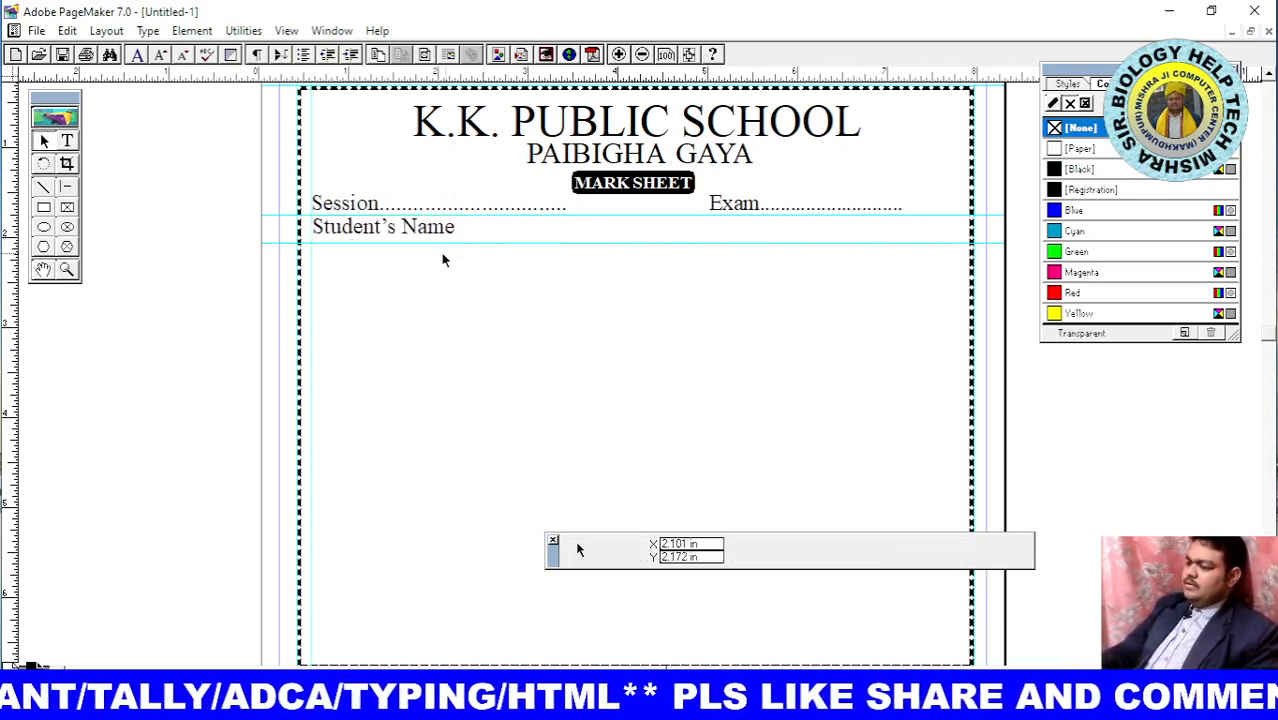
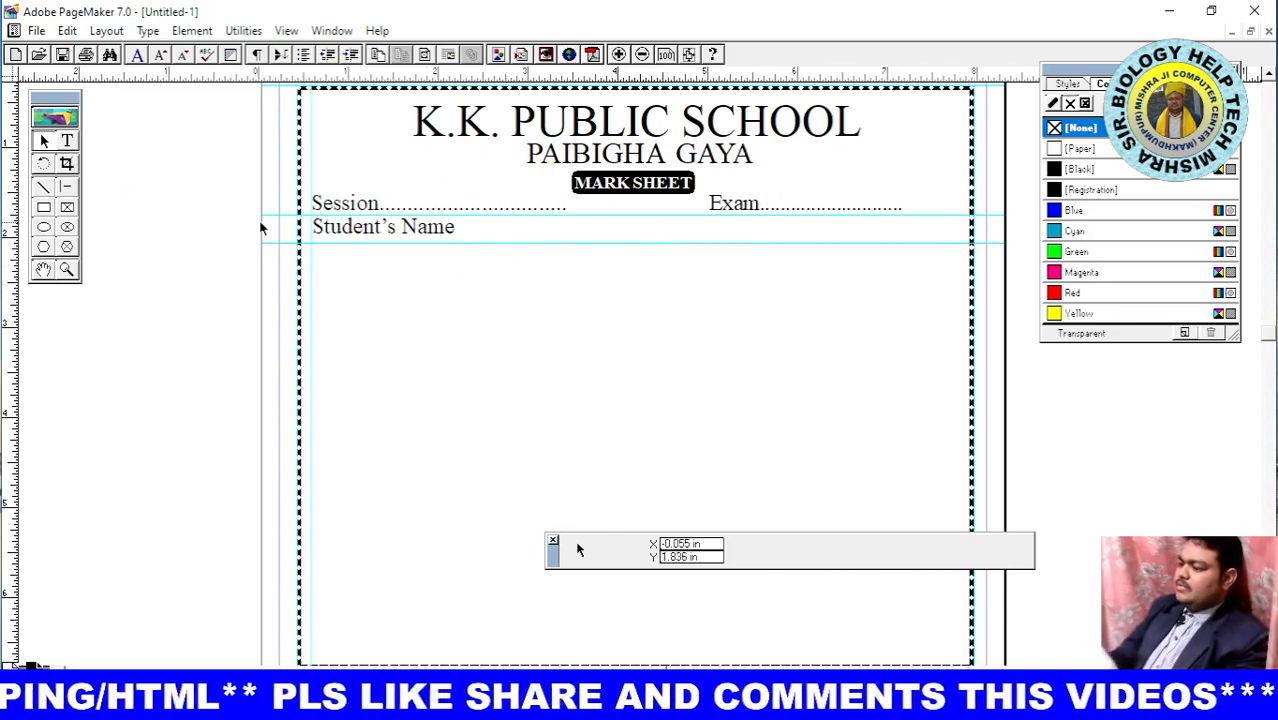
Duplicate the "Student's Name" text block and place the copy directly below the lower horizontal guide
{"action": "left_click", "coordinate": [360, 229]}
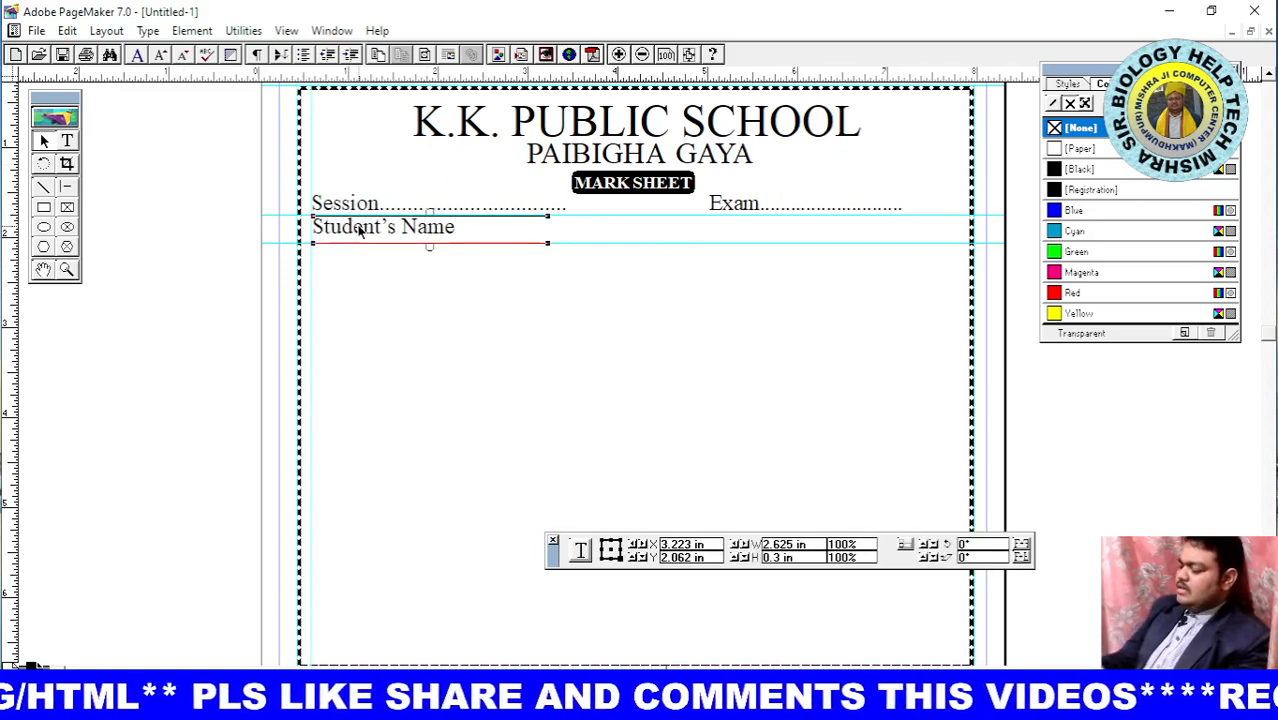
{"action": "right_click", "coordinate": [360, 230]}
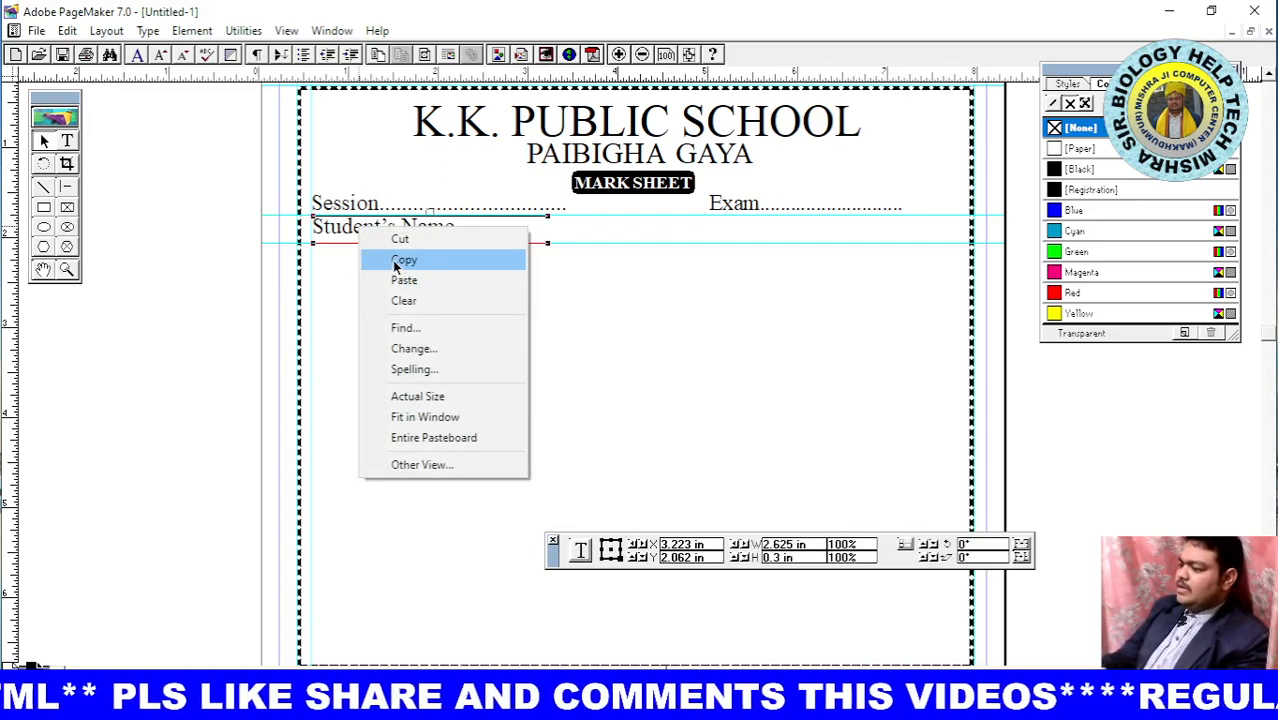
{"action": "left_click", "coordinate": [394, 262]}
{"action": "right_click", "coordinate": [394, 265]}
{"action": "left_click", "coordinate": [440, 315]}
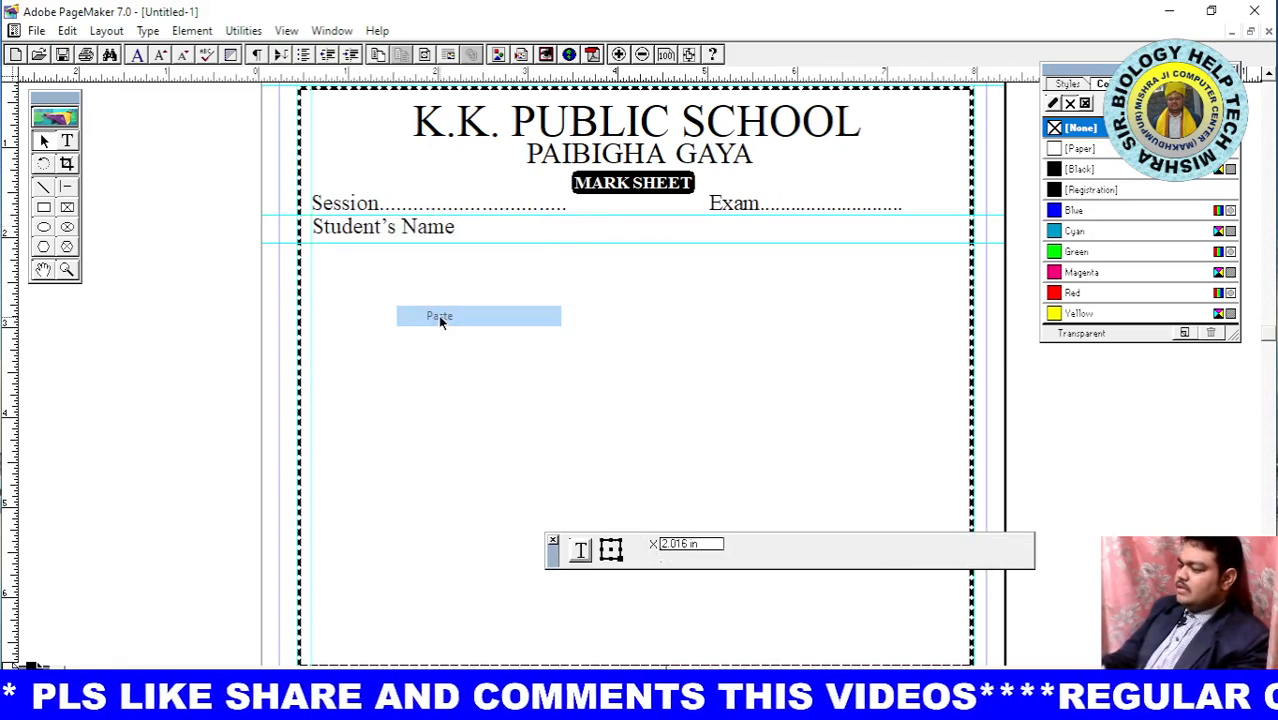
{"action": "left_click_drag", "start_coordinate": [455, 279], "coordinate": [376, 258]}
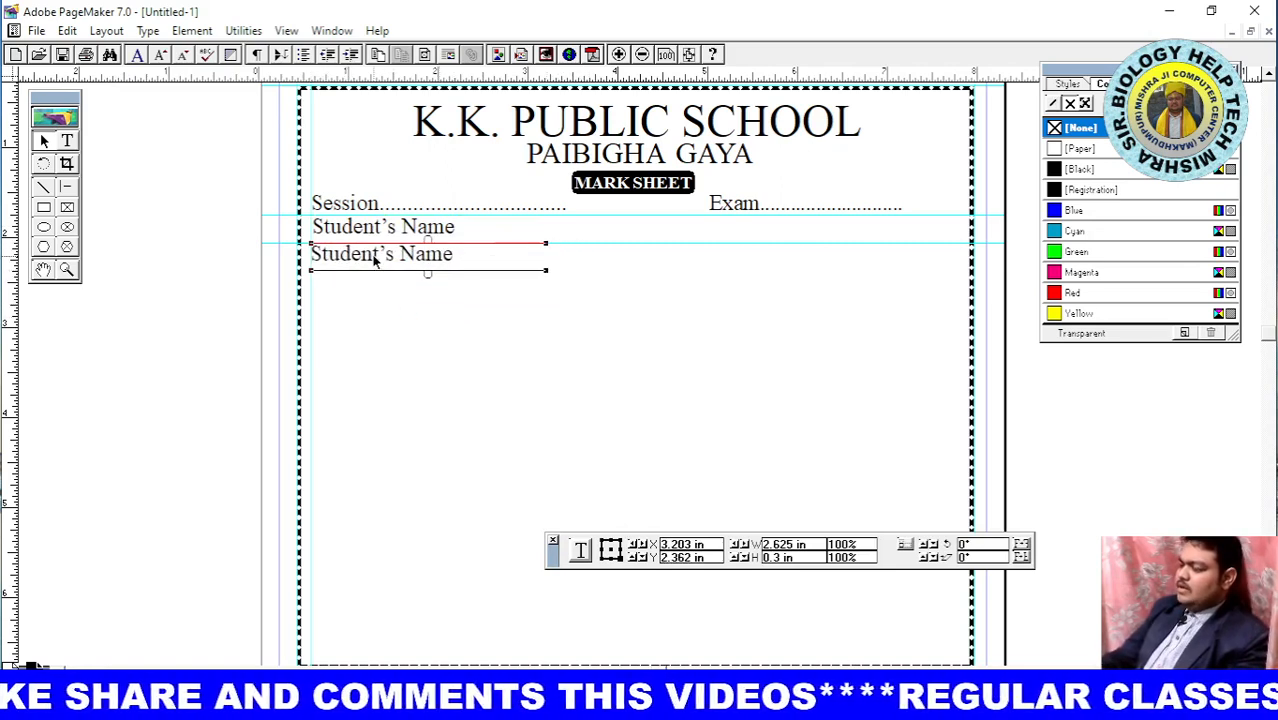
Paste three more copies of "Student's Name" and stack them in evenly spaced rows beneath the first copy
{"action": "mouse_move", "coordinate": [375, 258]}
{"action": "left_mouse_down"}
{"action": "mouse_move", "coordinate": [381, 234]}
{"action": "mouse_move", "coordinate": [388, 280]}
{"action": "mouse_move", "coordinate": [373, 282]}
{"action": "left_mouse_up"}
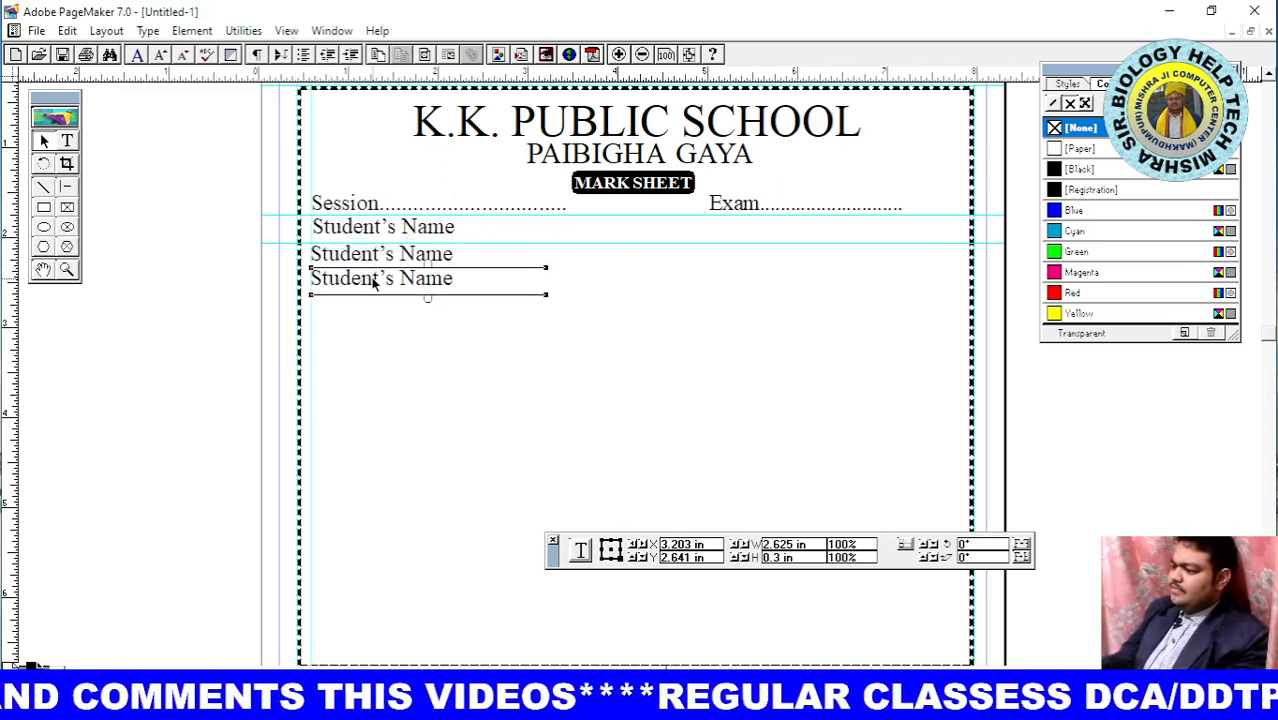
{"action": "key", "text": "ctrl+z"}
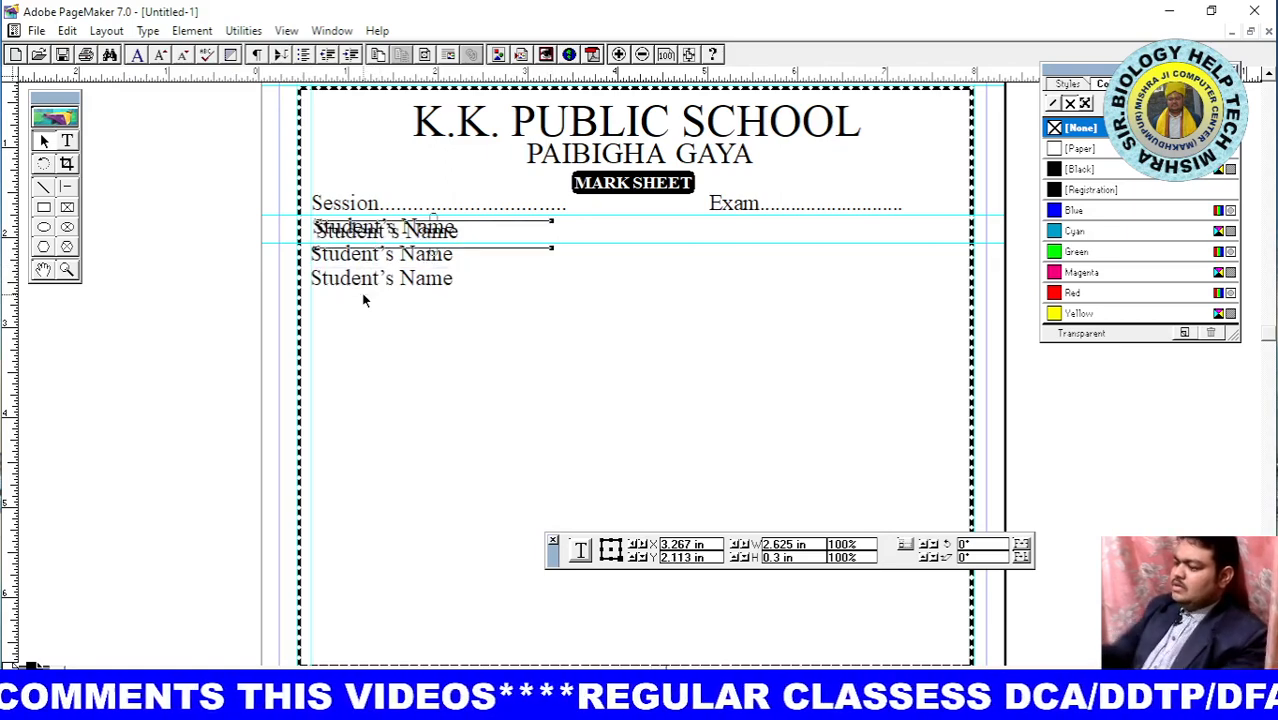
{"action": "left_click_drag", "start_coordinate": [414, 230], "coordinate": [408, 303]}
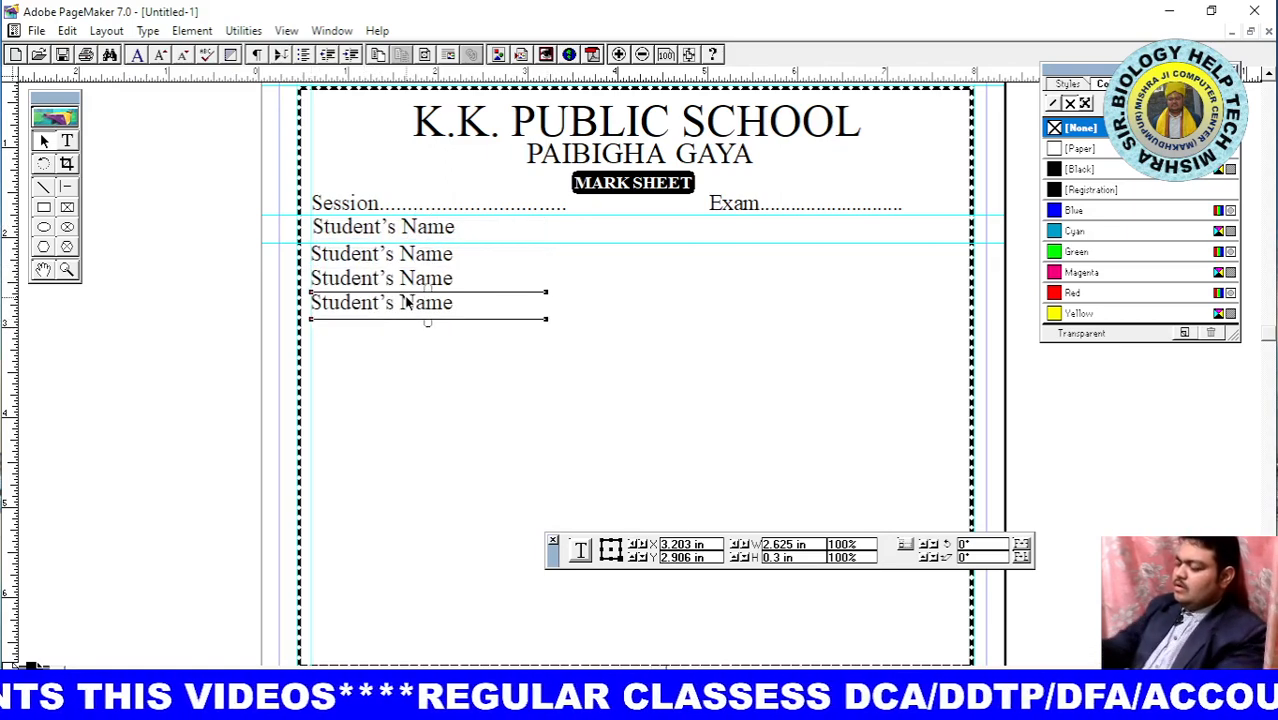
{"action": "key", "text": "ctrl+z"}
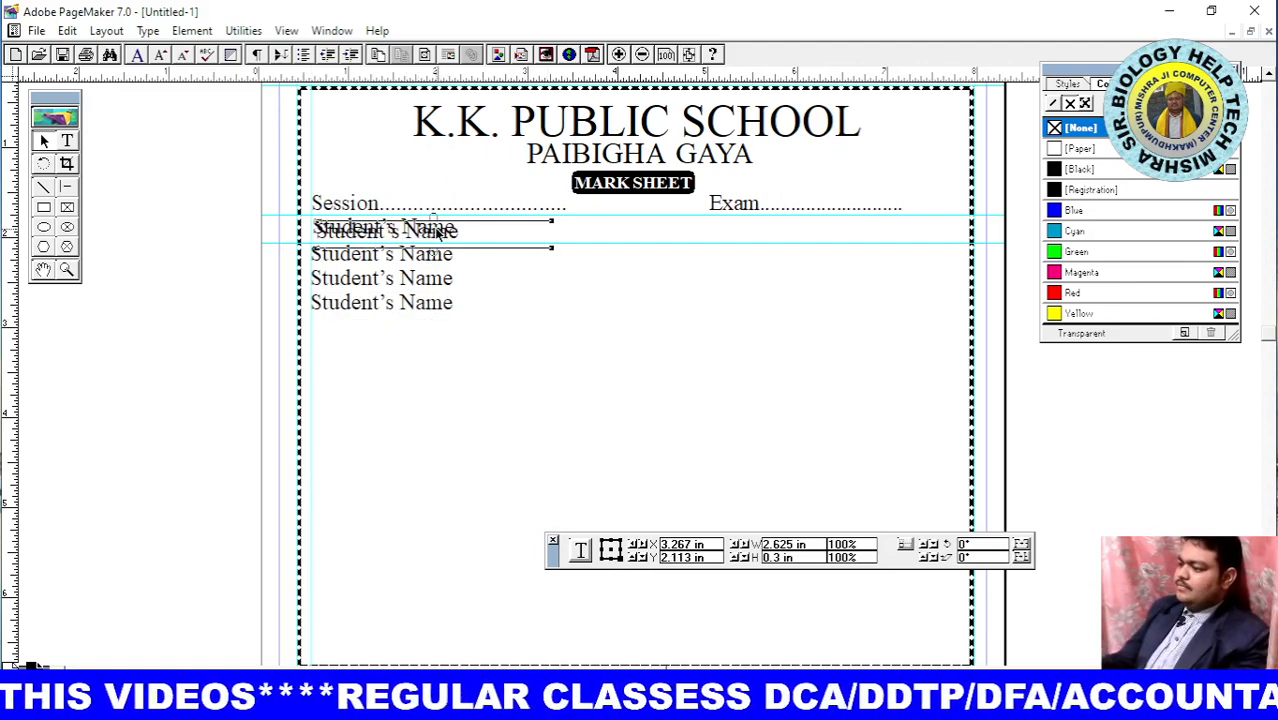
{"action": "left_click_drag", "start_coordinate": [437, 232], "coordinate": [433, 329]}
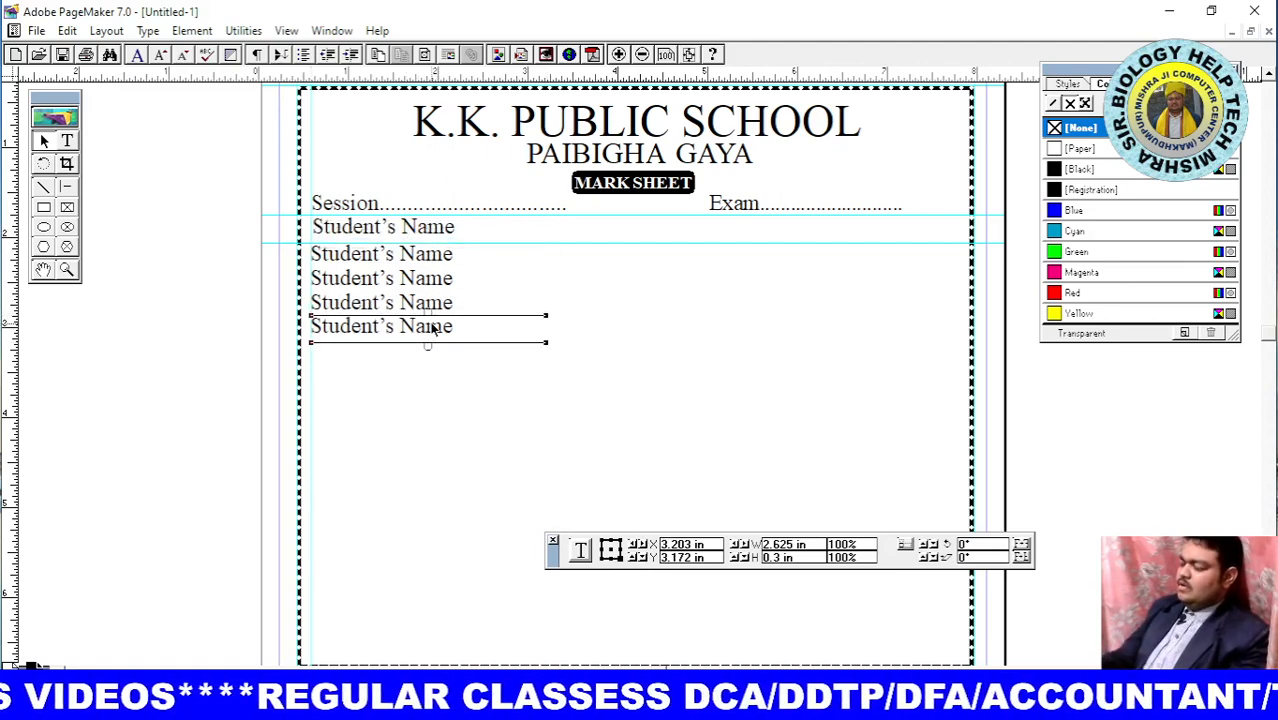
Replace the text directly below "Student's Name" with "Father's Name", adding extra spaces before "Name" to align it with the line above
{"action": "left_click", "coordinate": [542, 293]}
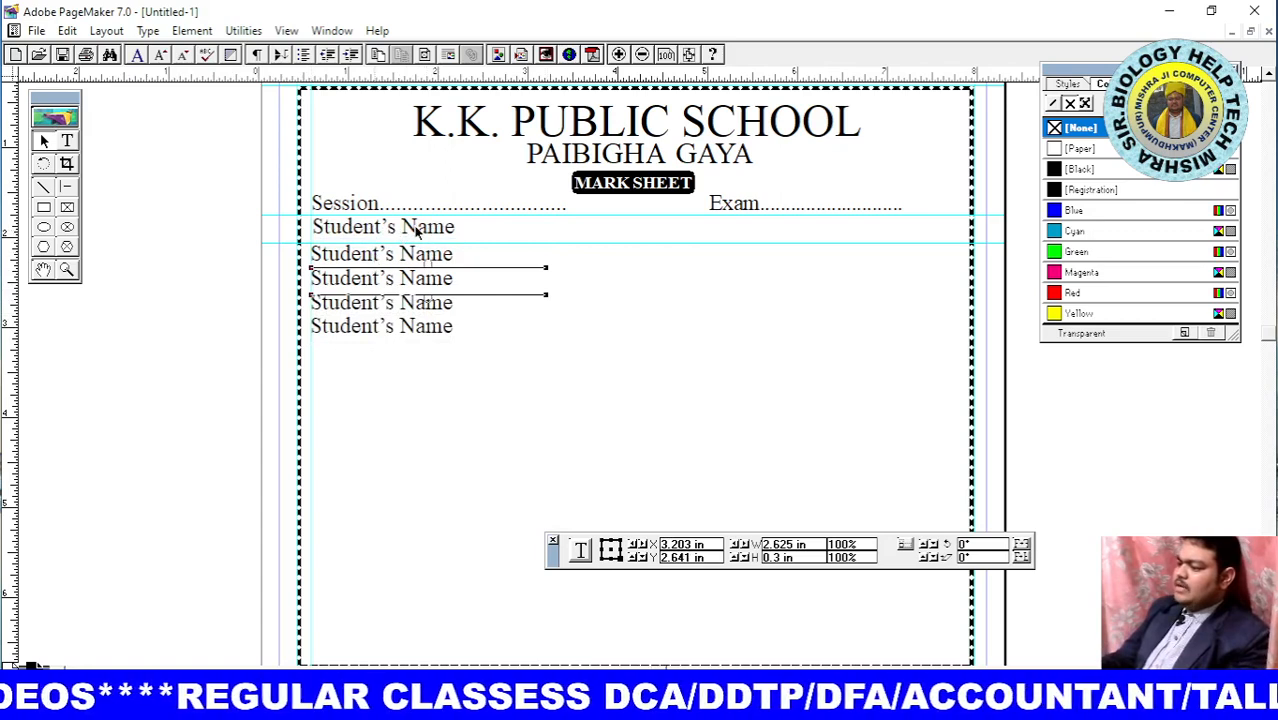
{"action": "left_click_drag", "start_coordinate": [394, 256], "coordinate": [394, 232]}
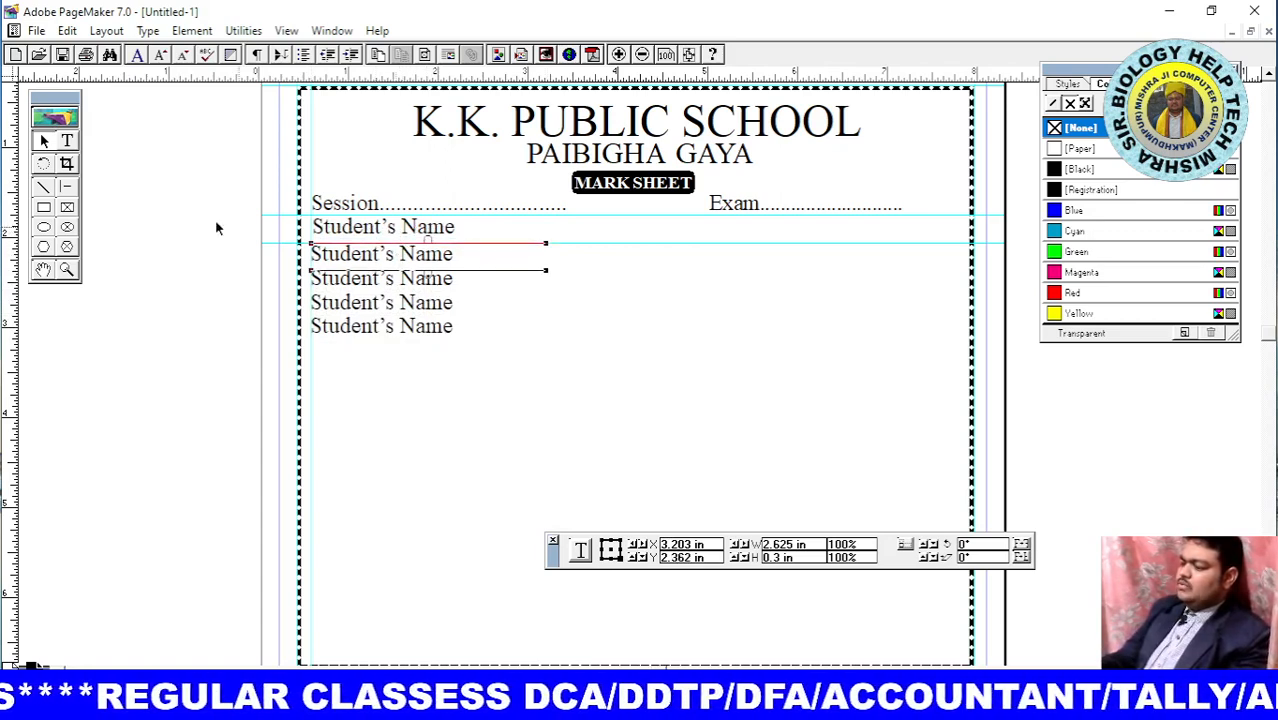
{"action": "left_click", "coordinate": [67, 141]}
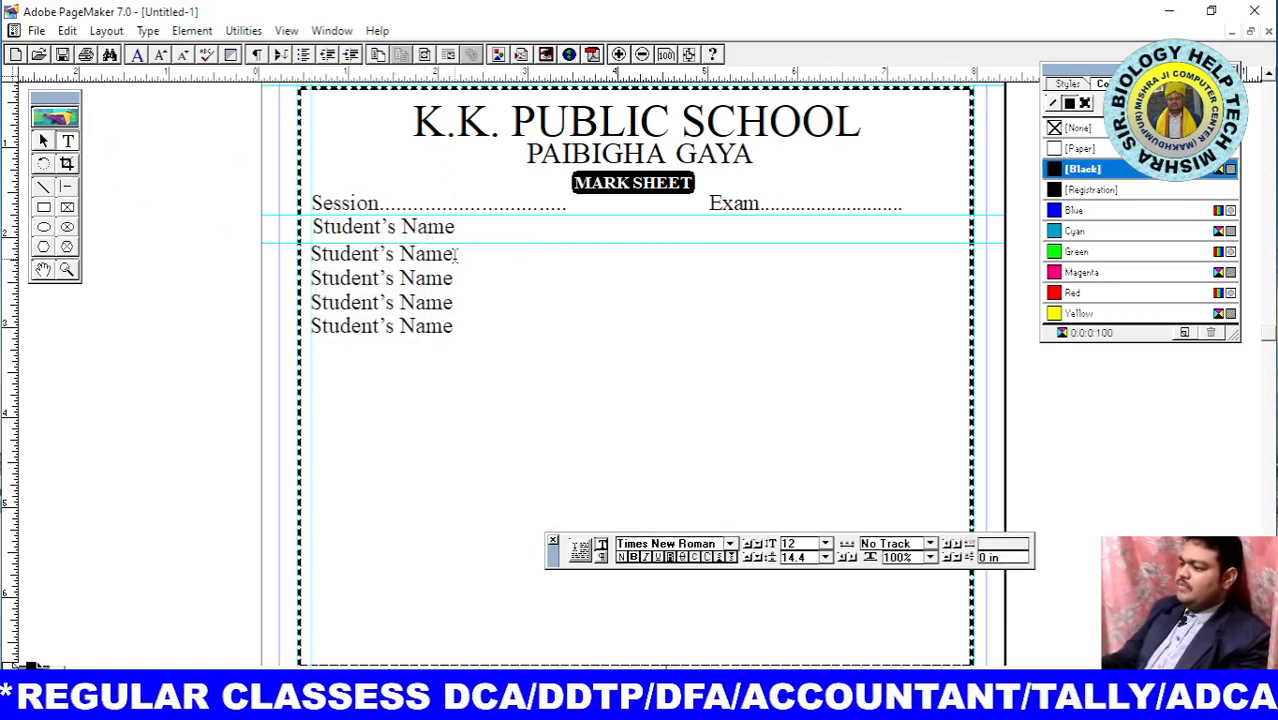
{"action": "left_click_drag", "start_coordinate": [457, 256], "coordinate": [311, 256]}
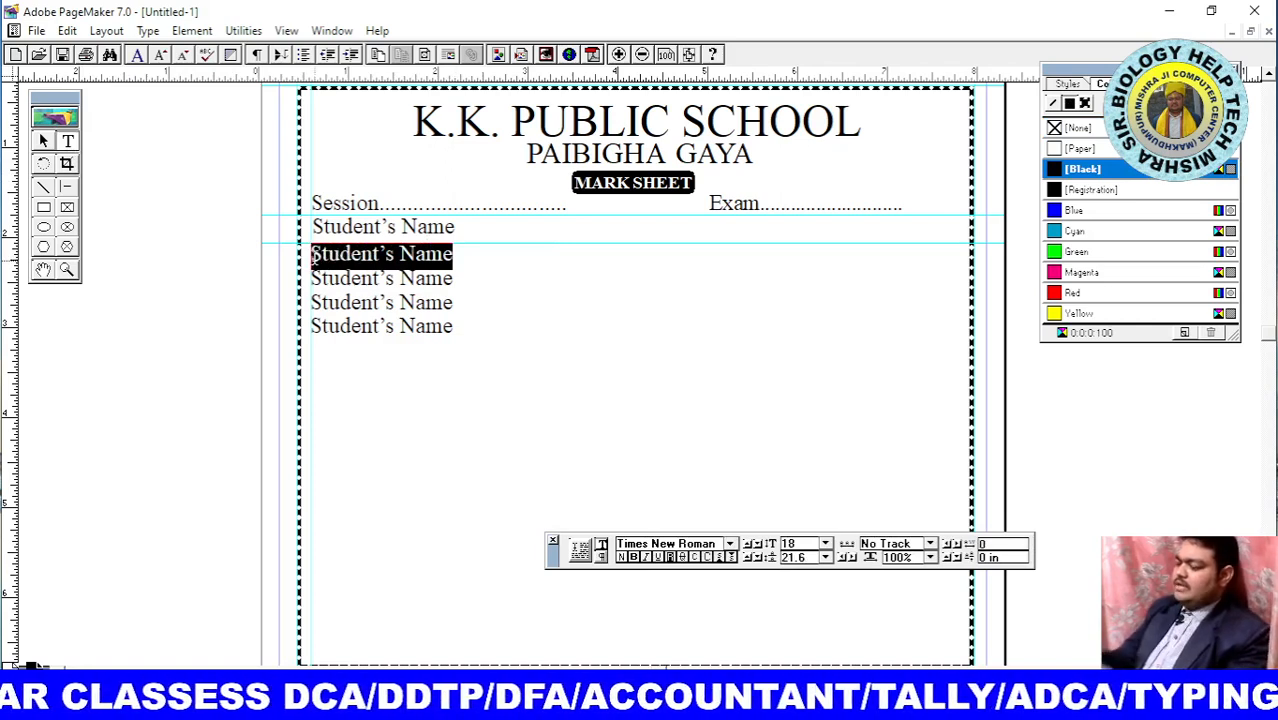
{"action": "type", "text": "Fa"}
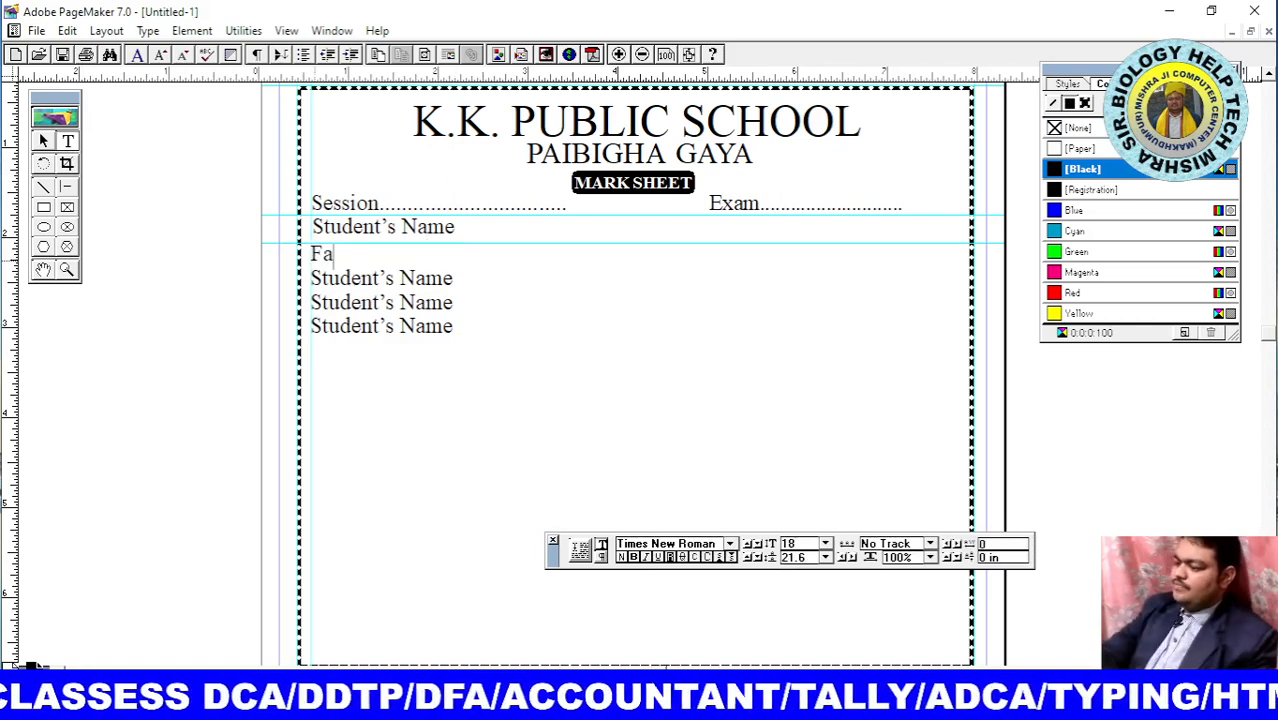
{"action": "type", "text": "ther"}
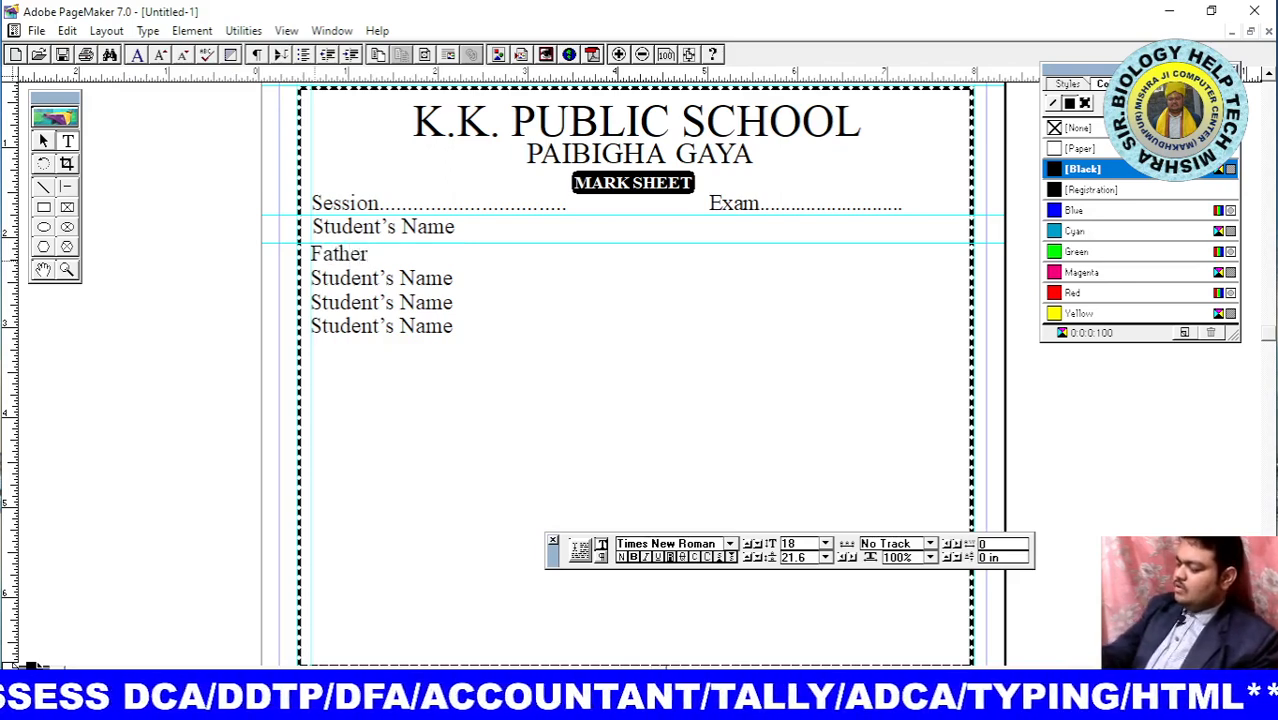
{"action": "type", "text": "’"}
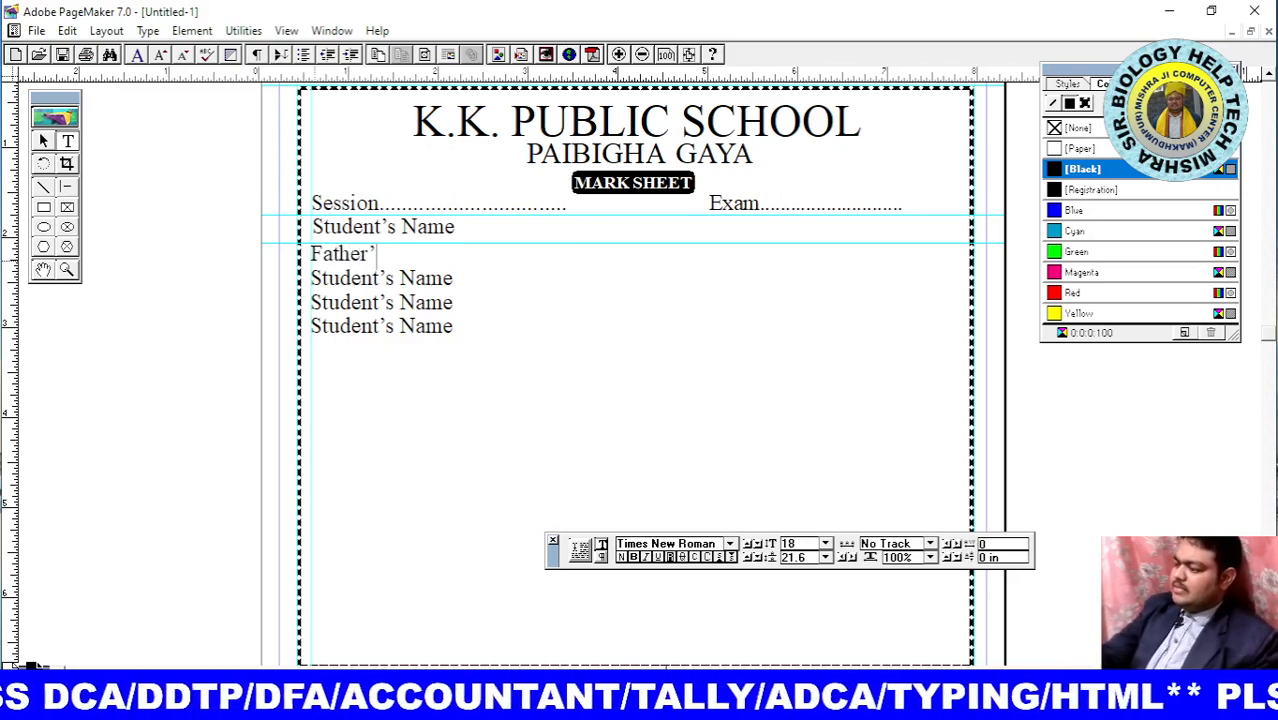
{"action": "type", "text": "s"}
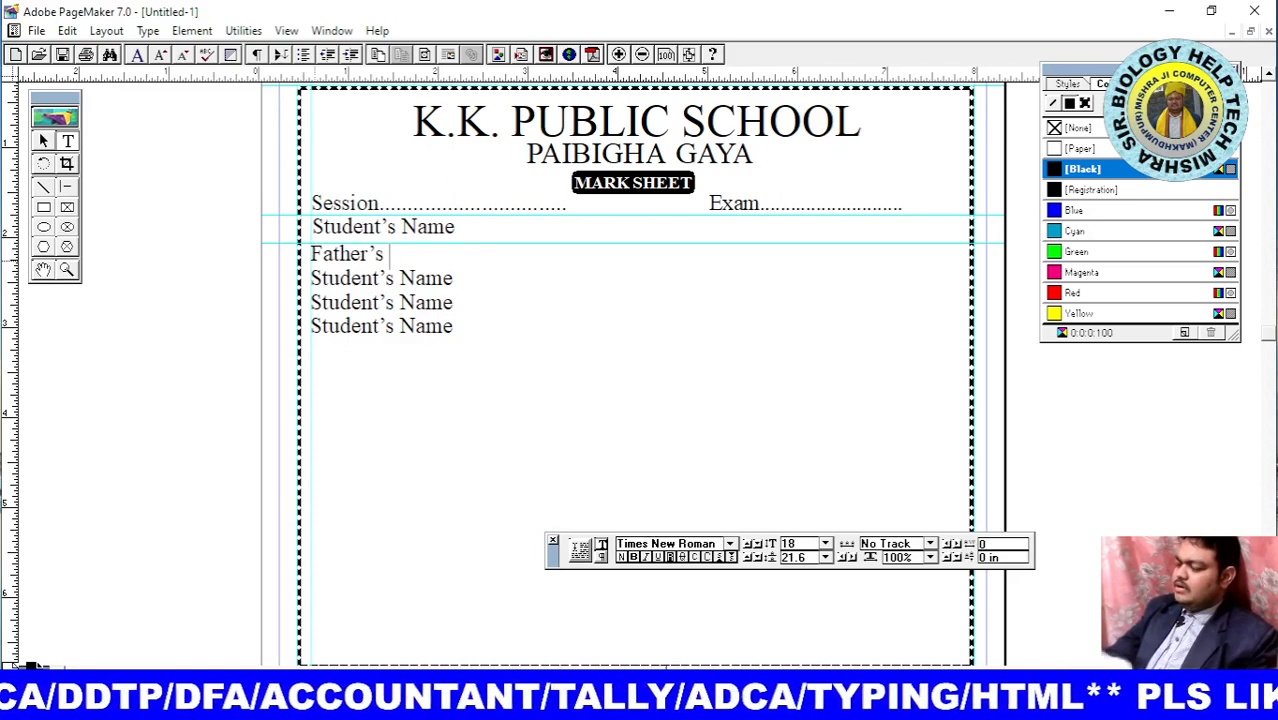
{"action": "type", "text": " Name"}
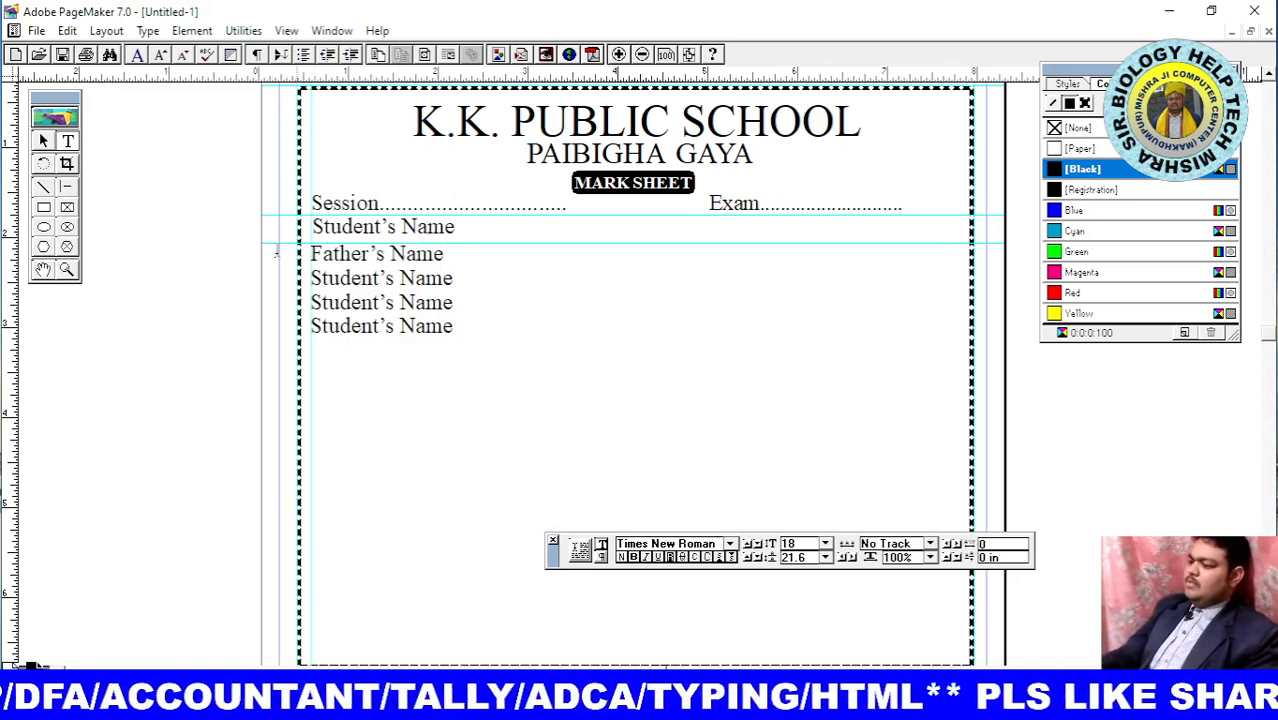
{"action": "left_click", "coordinate": [391, 254]}
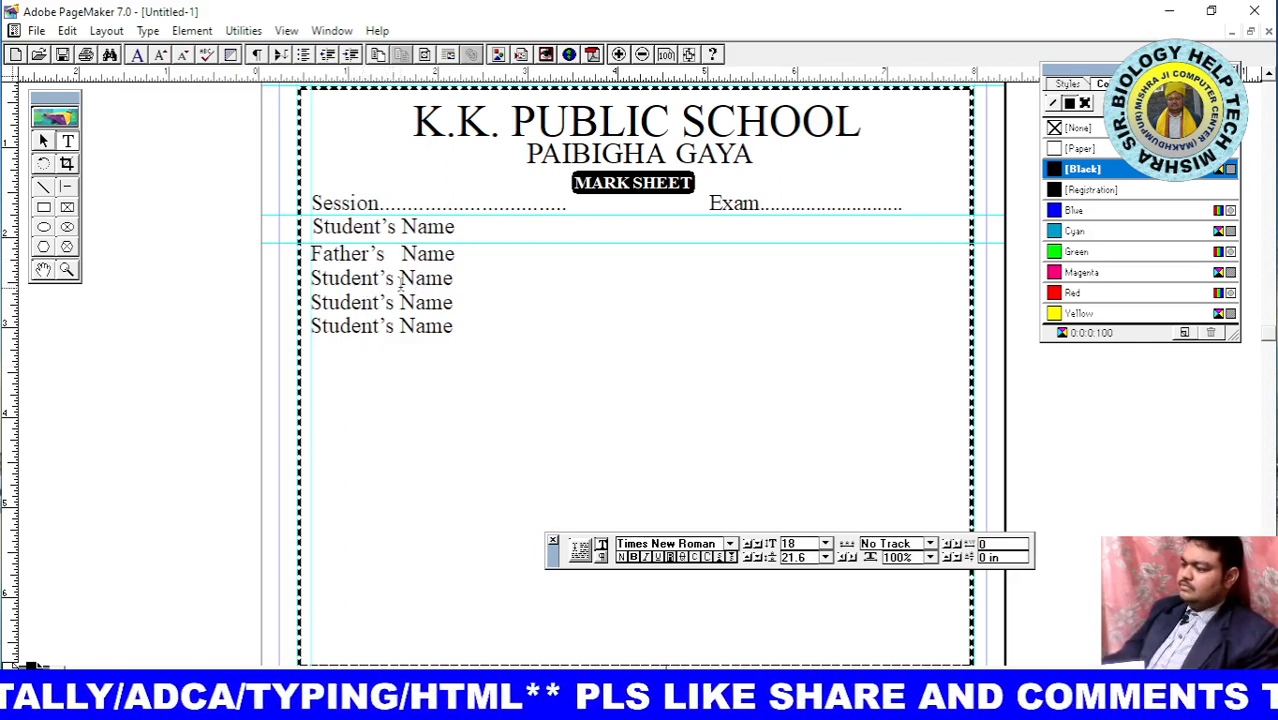
Change "Student's" to "Mother's" in the line below "Father's Name", keeping a single space before "Name"
{"action": "left_click_drag", "start_coordinate": [396, 280], "coordinate": [310, 280]}
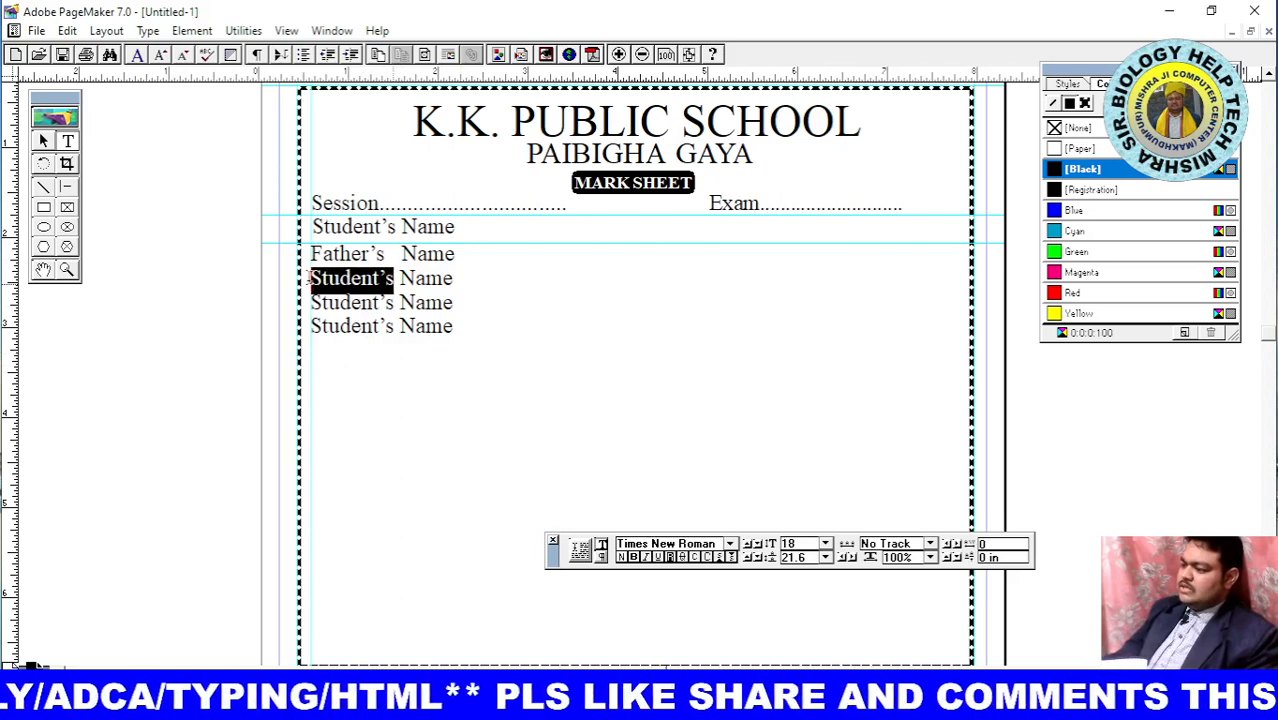
{"action": "type", "text": "Mother"}
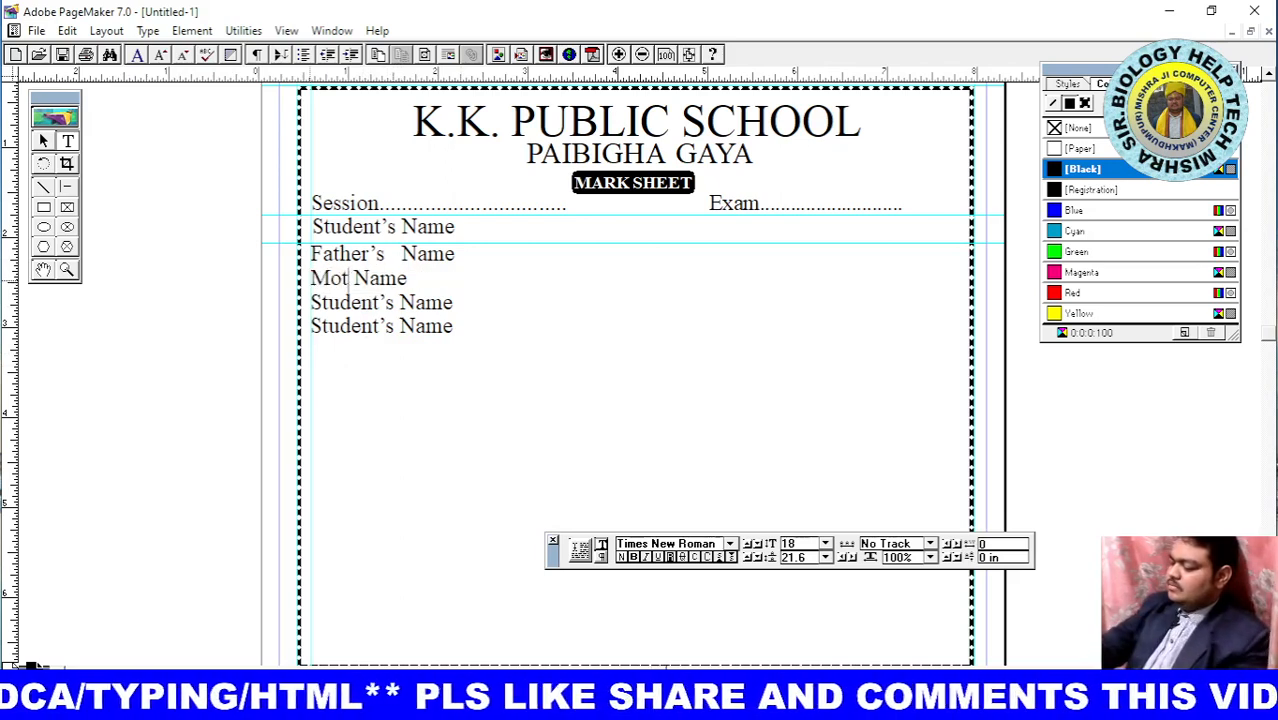
{"action": "type", "text": "'s"}
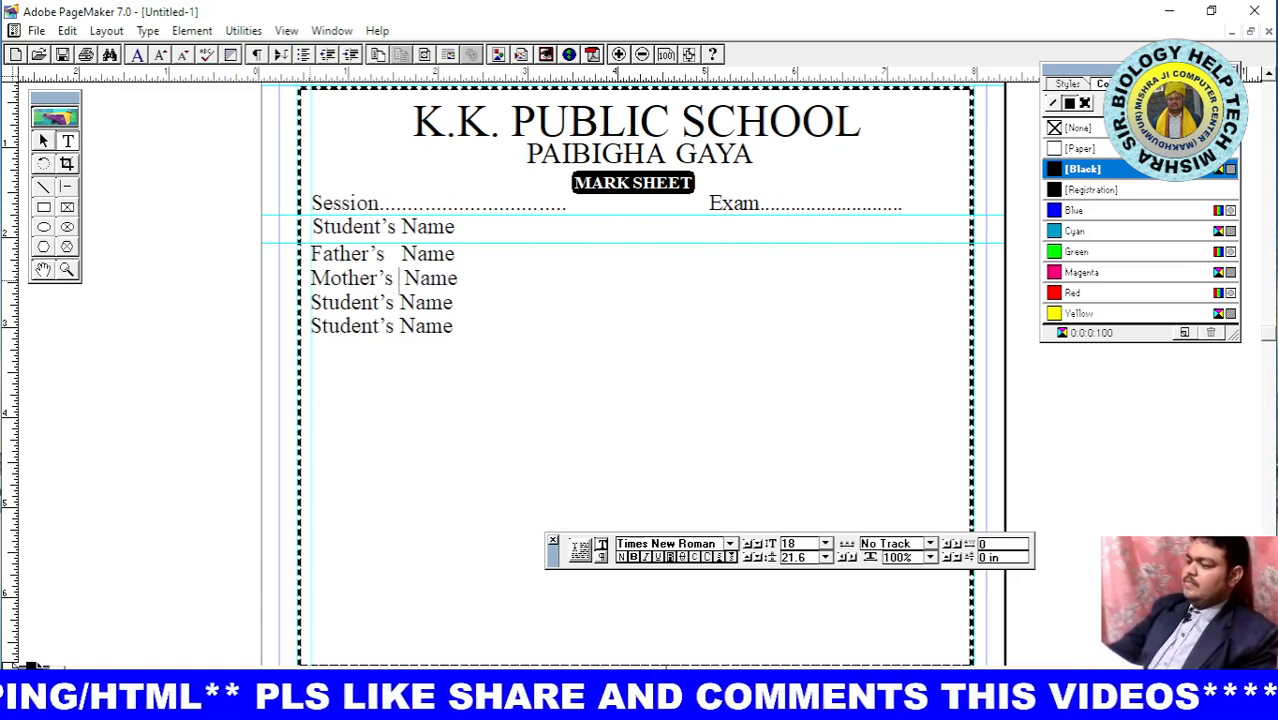
{"action": "key", "text": "BackSpace"}
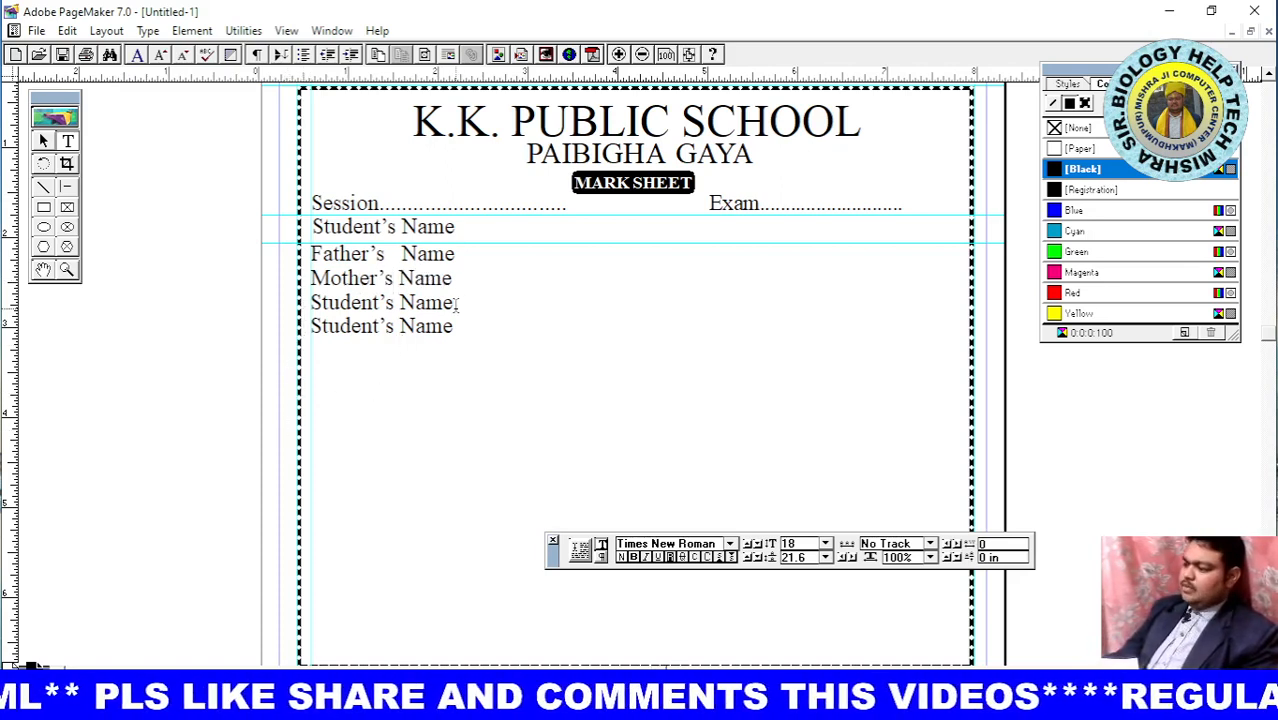
Replace the "Student's Name" copy below "Mother's Name" with "D.O.B"
{"action": "left_click_drag", "start_coordinate": [456, 303], "coordinate": [314, 307]}
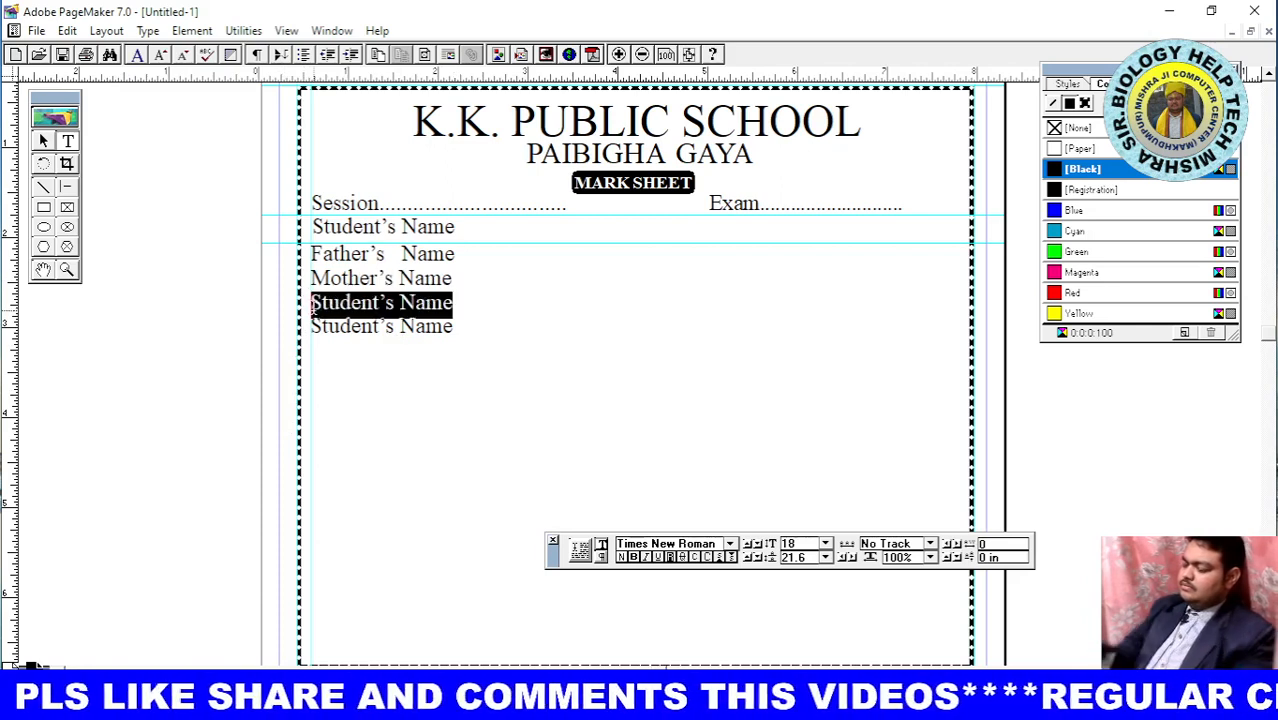
{"action": "type", "text": "d"}
{"action": "key", "text": "BackSpace"}
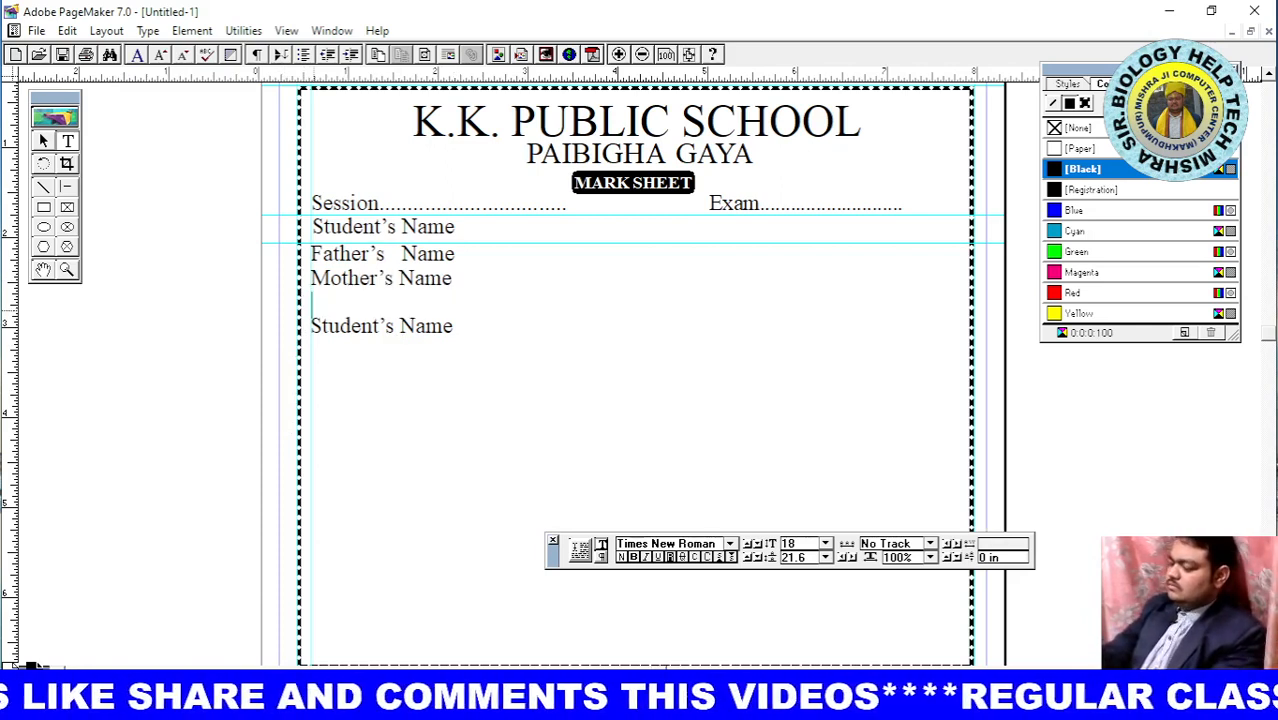
{"action": "type", "text": "D.O"}
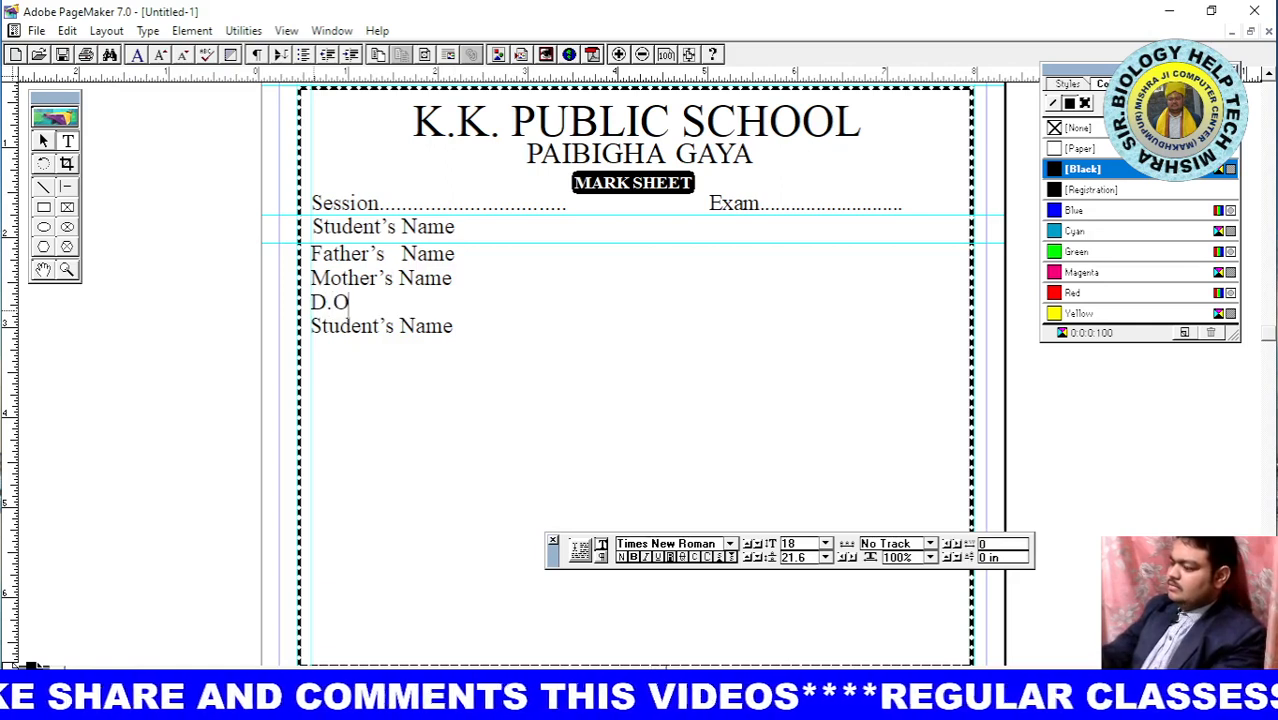
{"action": "type", "text": ".B"}
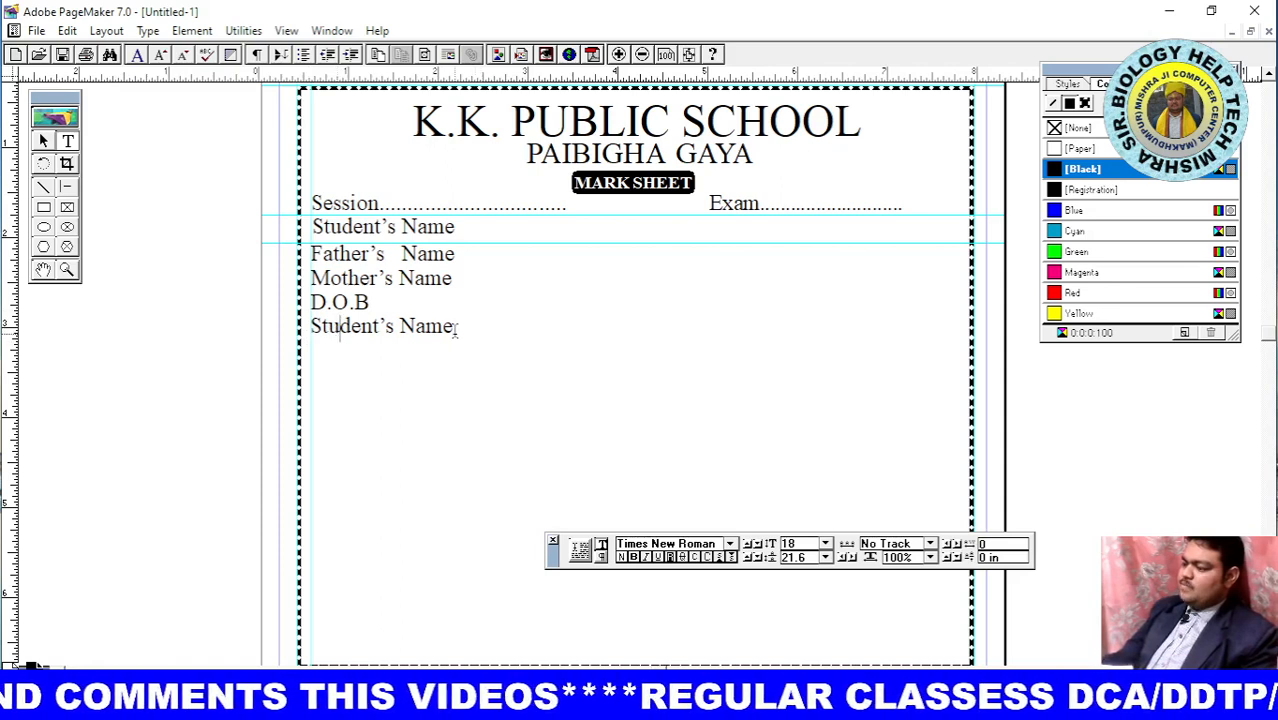
Replace the last "Student's Name" copy, below "D.O.B", with "Address"
{"action": "left_click_drag", "start_coordinate": [453, 326], "coordinate": [310, 327]}
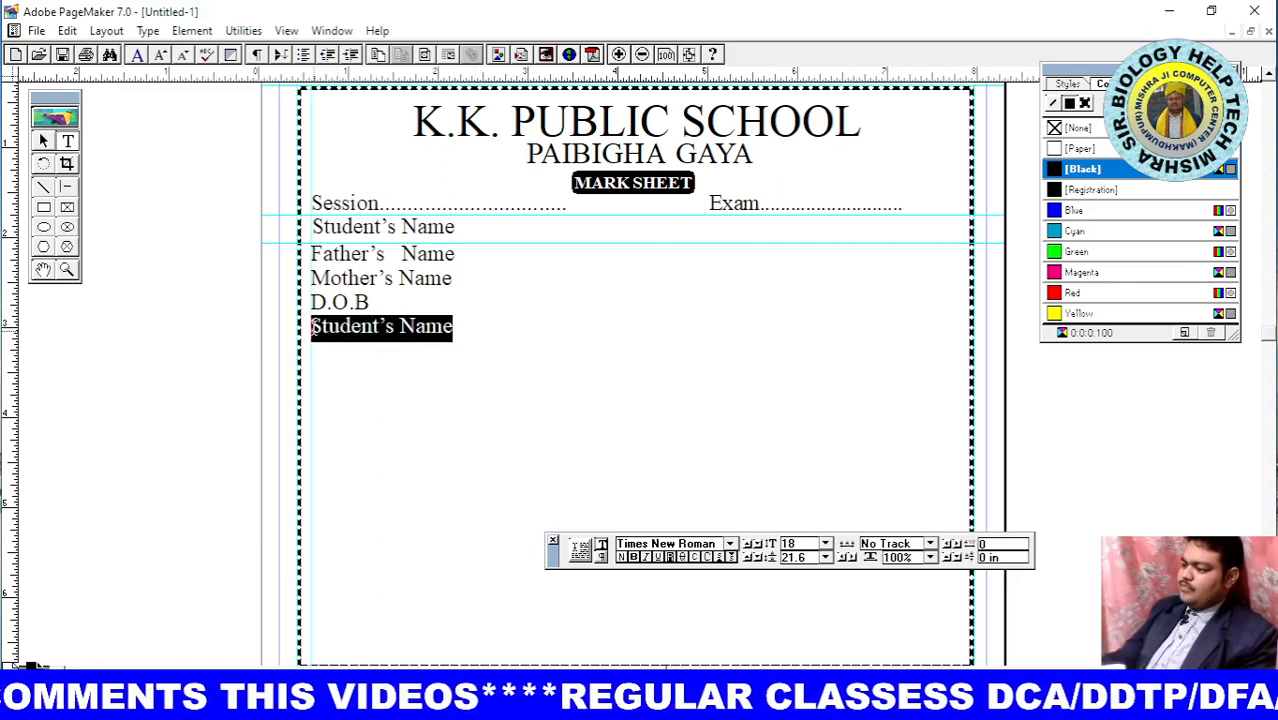
{"action": "type", "text": "Add"}
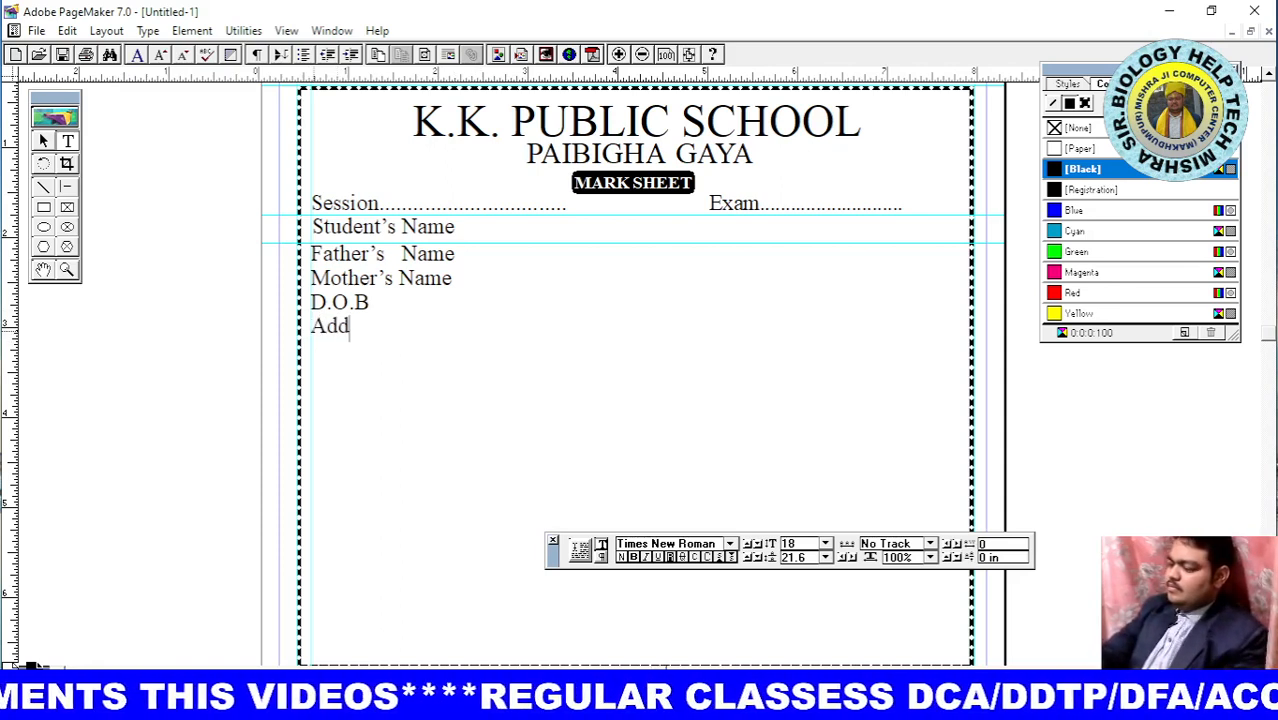
{"action": "type", "text": "re"}
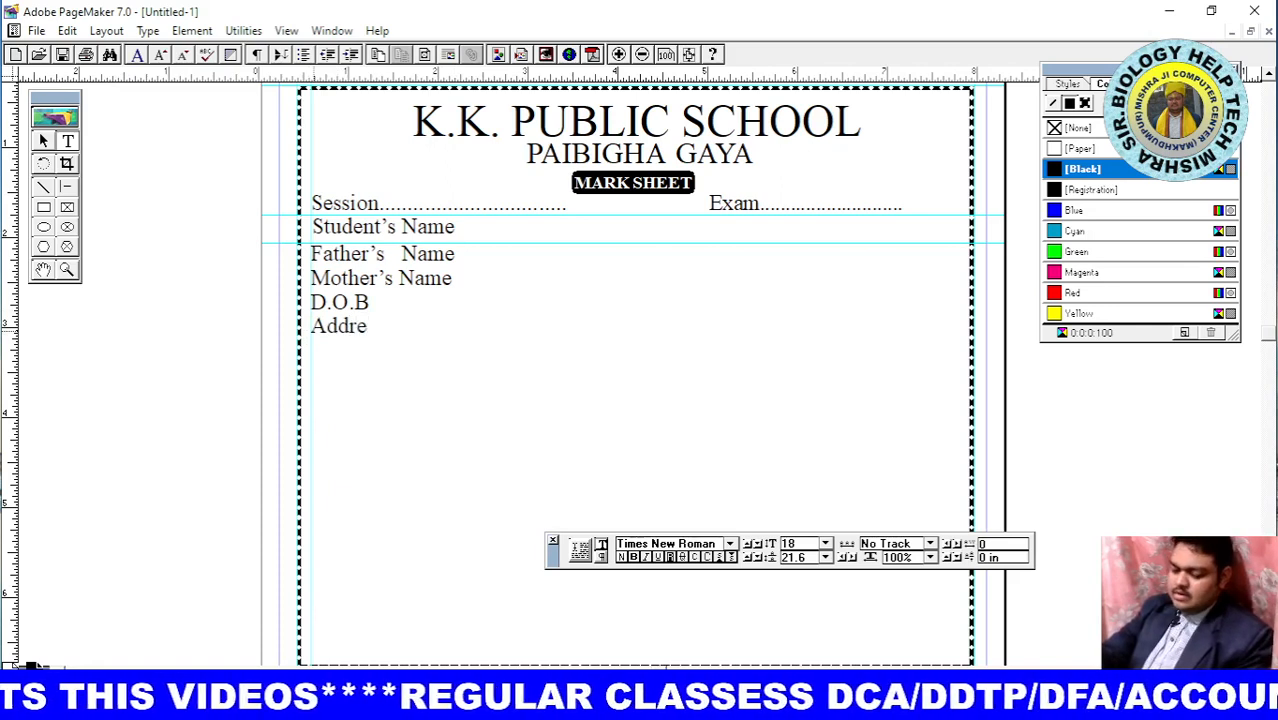
{"action": "type", "text": "ss"}
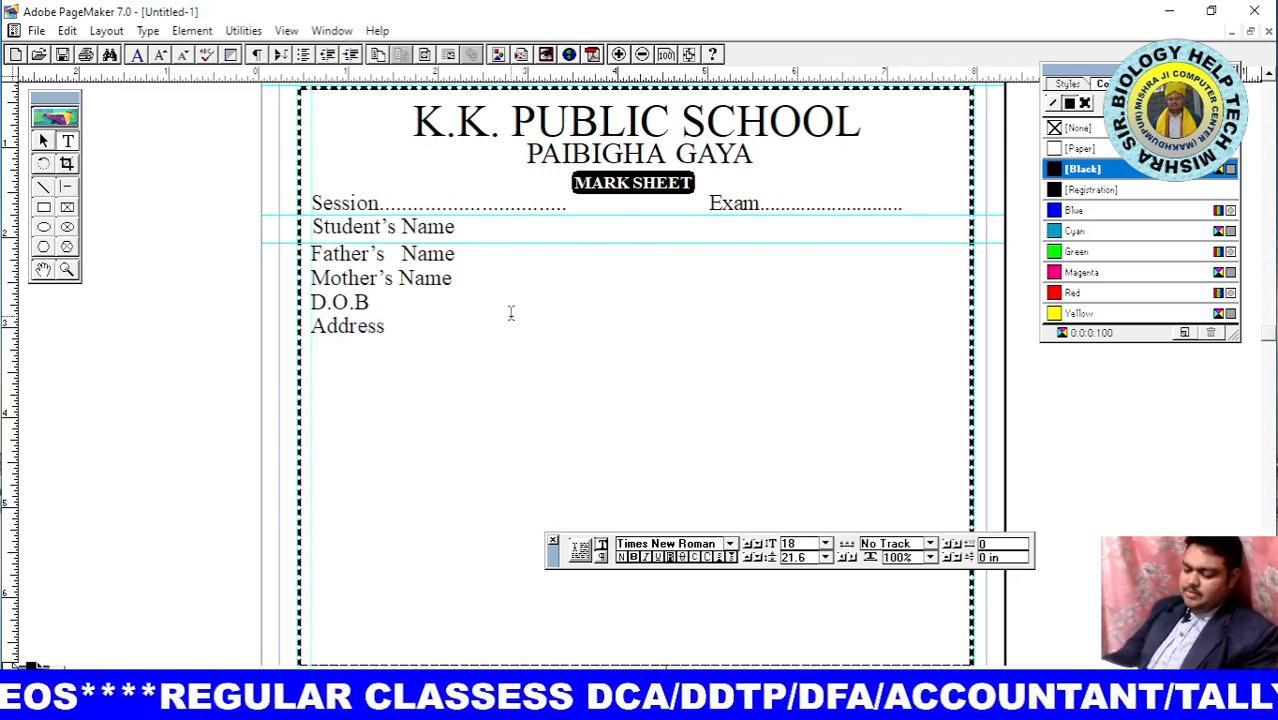
{"action": "left_click", "coordinate": [485, 364]}
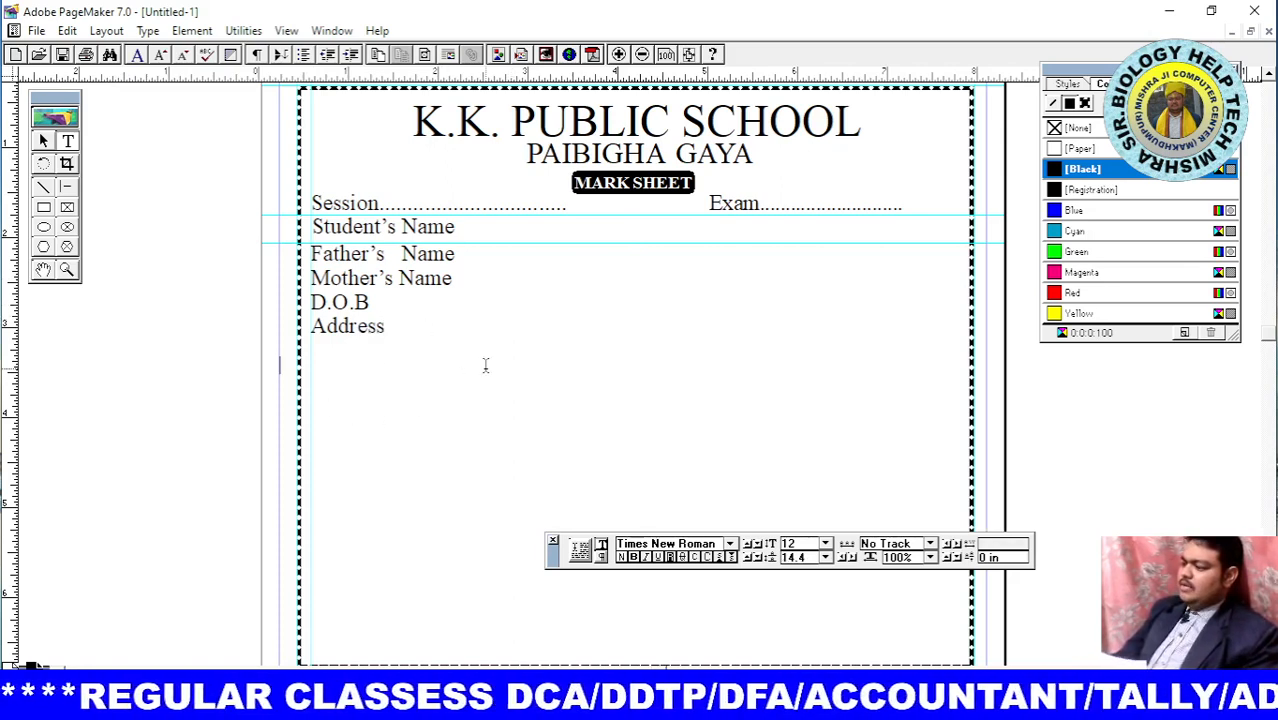
Add a long dotted fill-in line after the "Student's Name" text under "Session"
{"action": "left_click", "coordinate": [460, 227]}
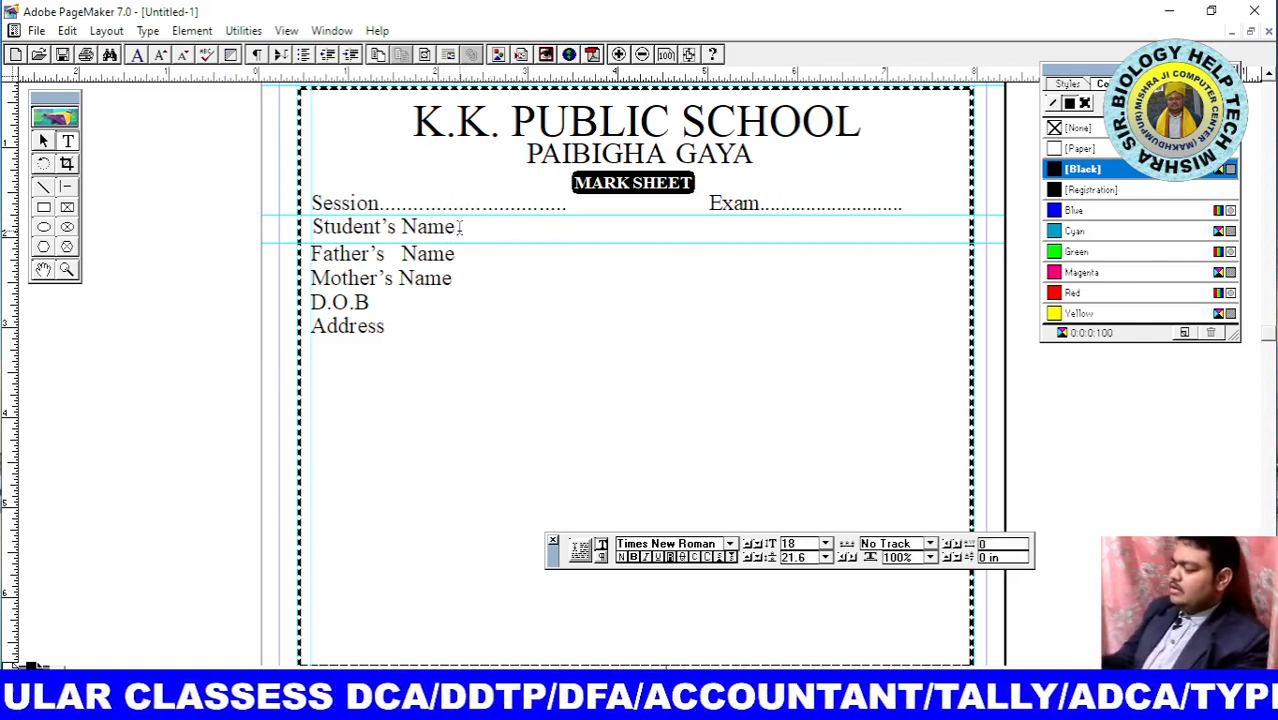
{"action": "type", "text": "......."}
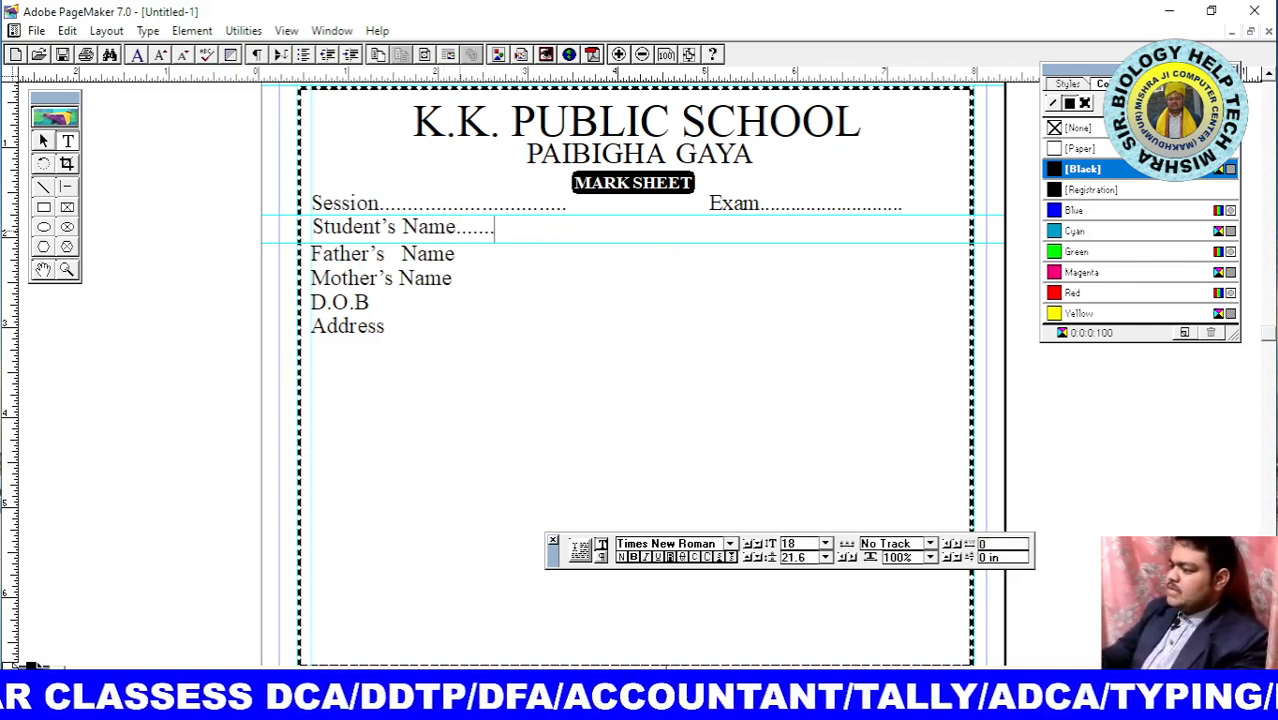
{"action": "type", "text": ".........................."}
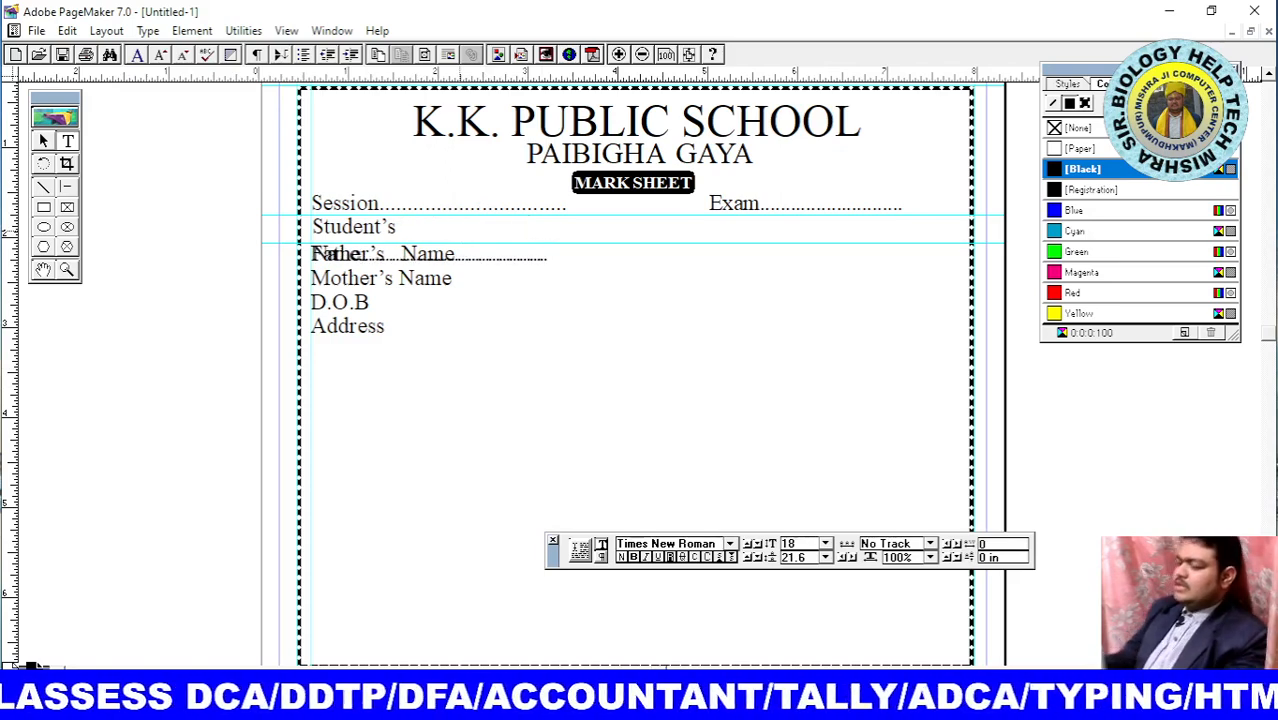
Widen the "Father's Name" block to about 6.58 in and the "Student's Name" block to about 6.04 in, fitting its dots on one line
{"action": "left_click", "coordinate": [43, 141]}
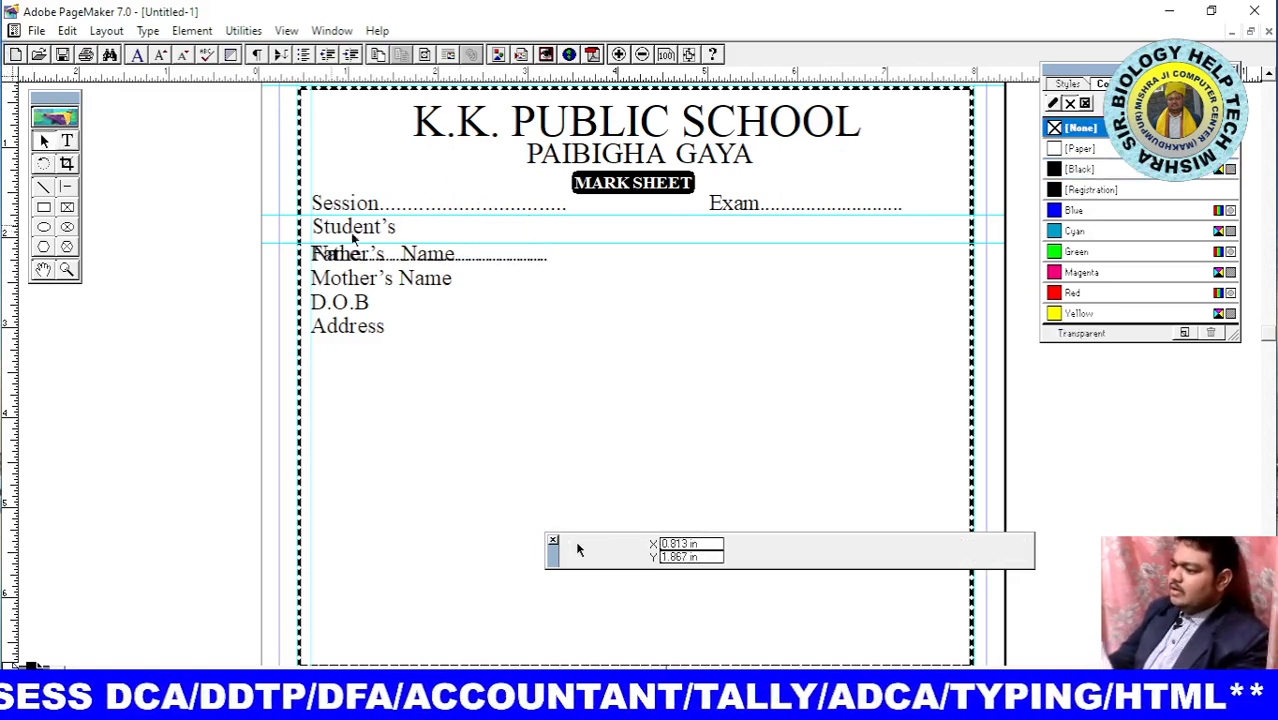
{"action": "left_click", "coordinate": [490, 261]}
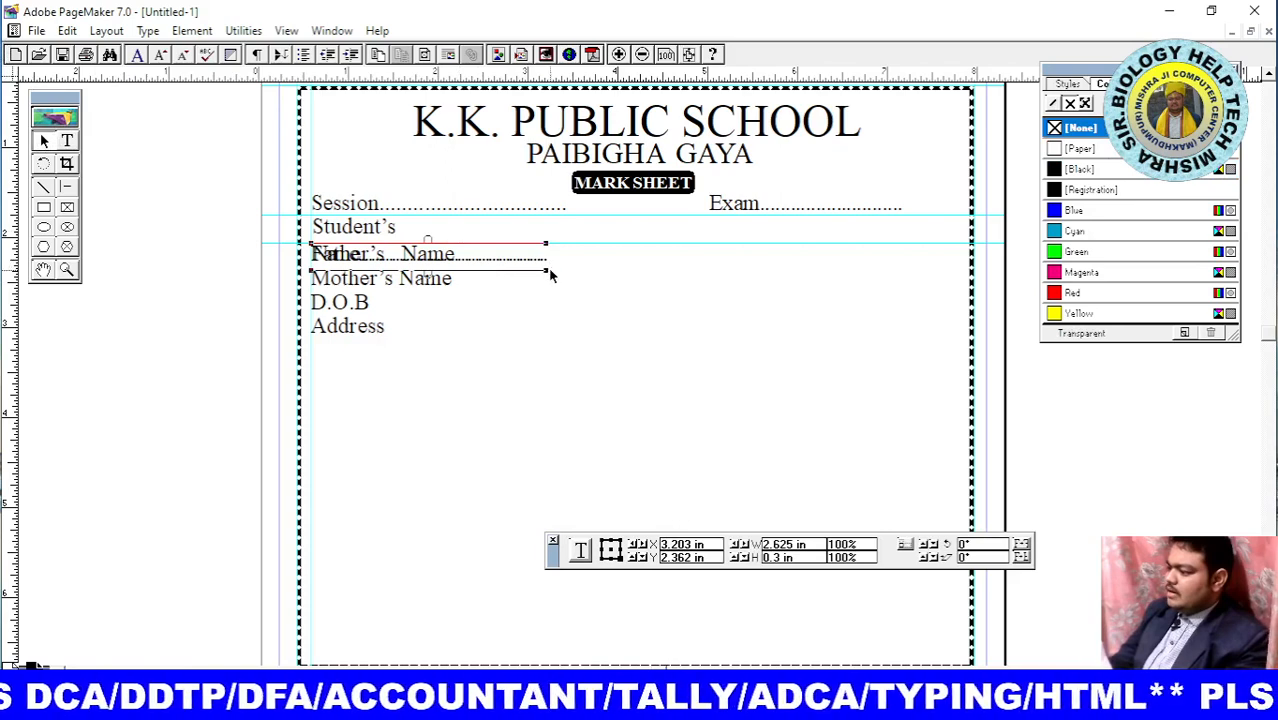
{"action": "left_click_drag", "start_coordinate": [549, 273], "coordinate": [901, 270]}
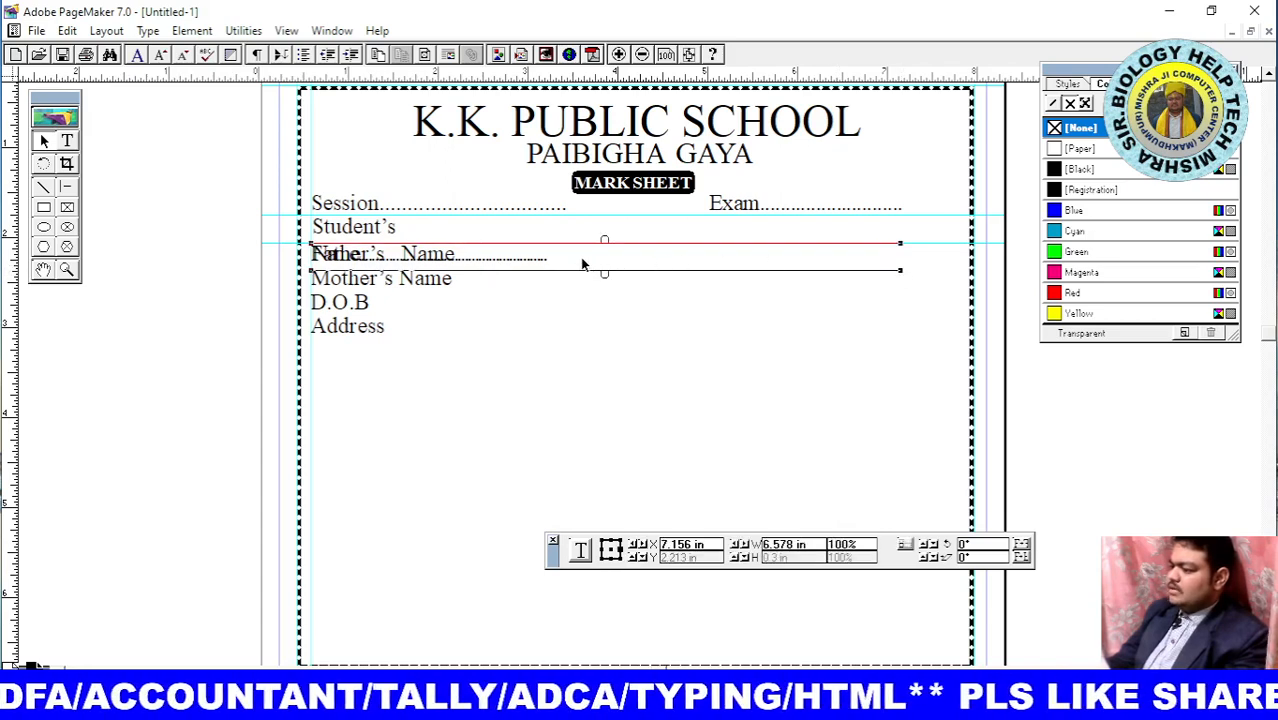
{"action": "left_click", "coordinate": [421, 229]}
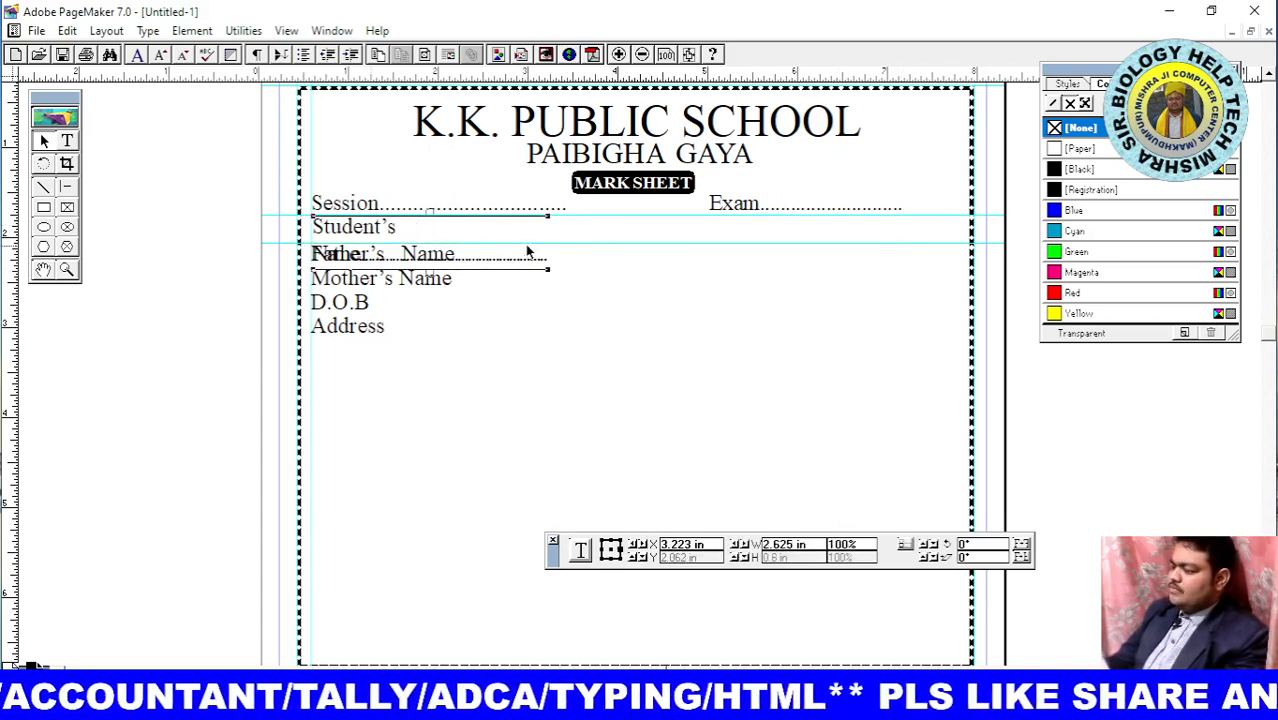
{"action": "left_click_drag", "start_coordinate": [548, 270], "coordinate": [856, 272]}
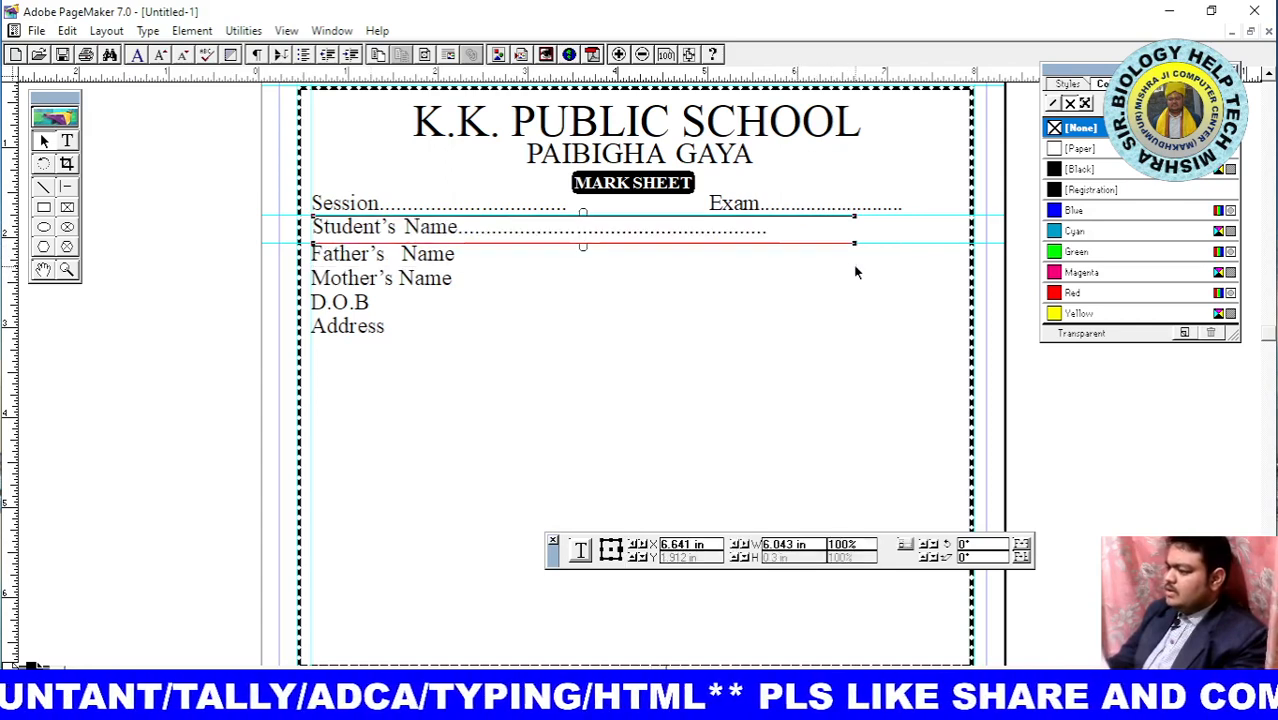
{"action": "left_click", "coordinate": [712, 310]}
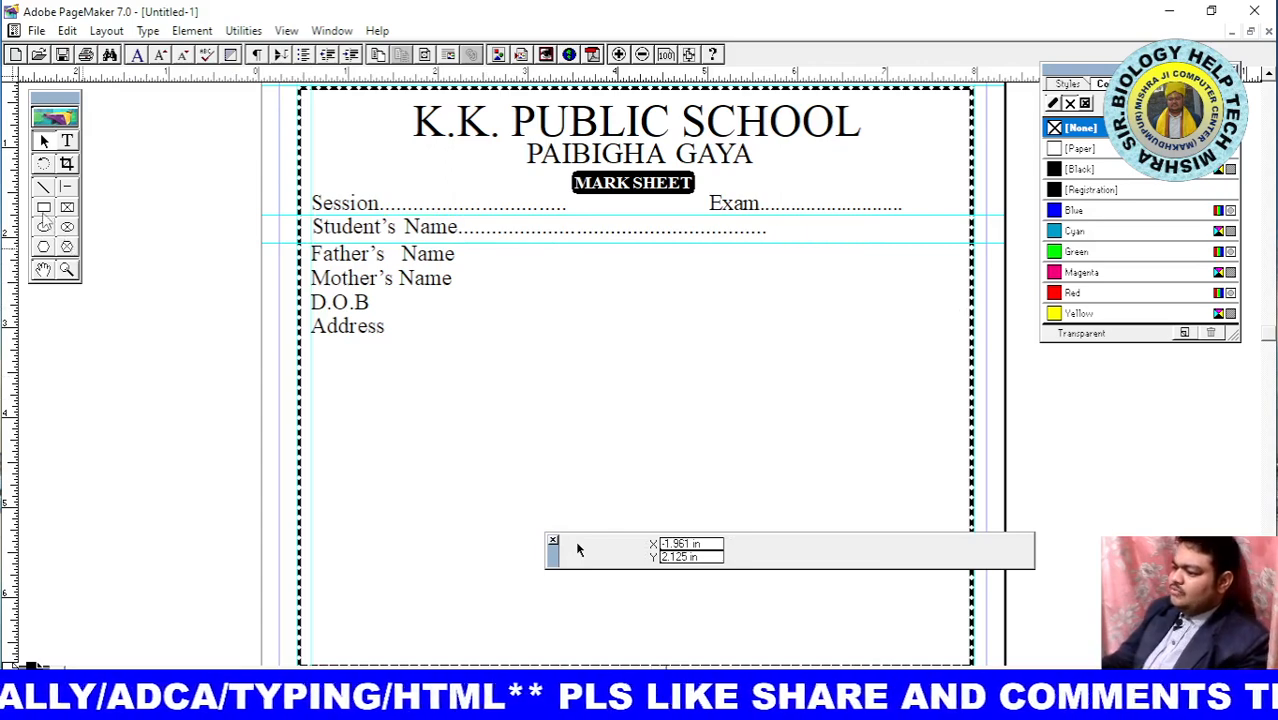
Draw a rectangular box about 1.21 in wide and 1.47 in high beside the student details, near the page's right border
{"action": "left_click", "coordinate": [43, 208]}
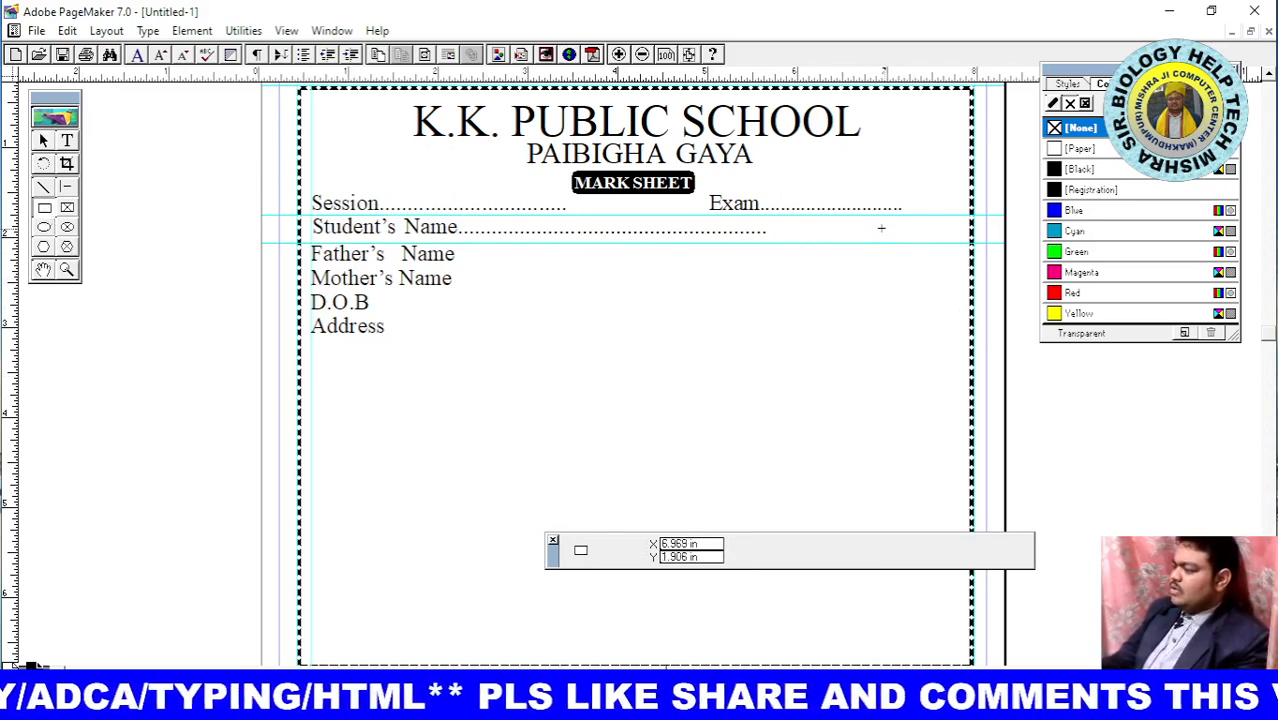
{"action": "mouse_move", "coordinate": [846, 228]}
{"action": "left_mouse_down"}
{"action": "mouse_move", "coordinate": [938, 308]}
{"action": "mouse_move", "coordinate": [955, 358]}
{"action": "left_mouse_up"}
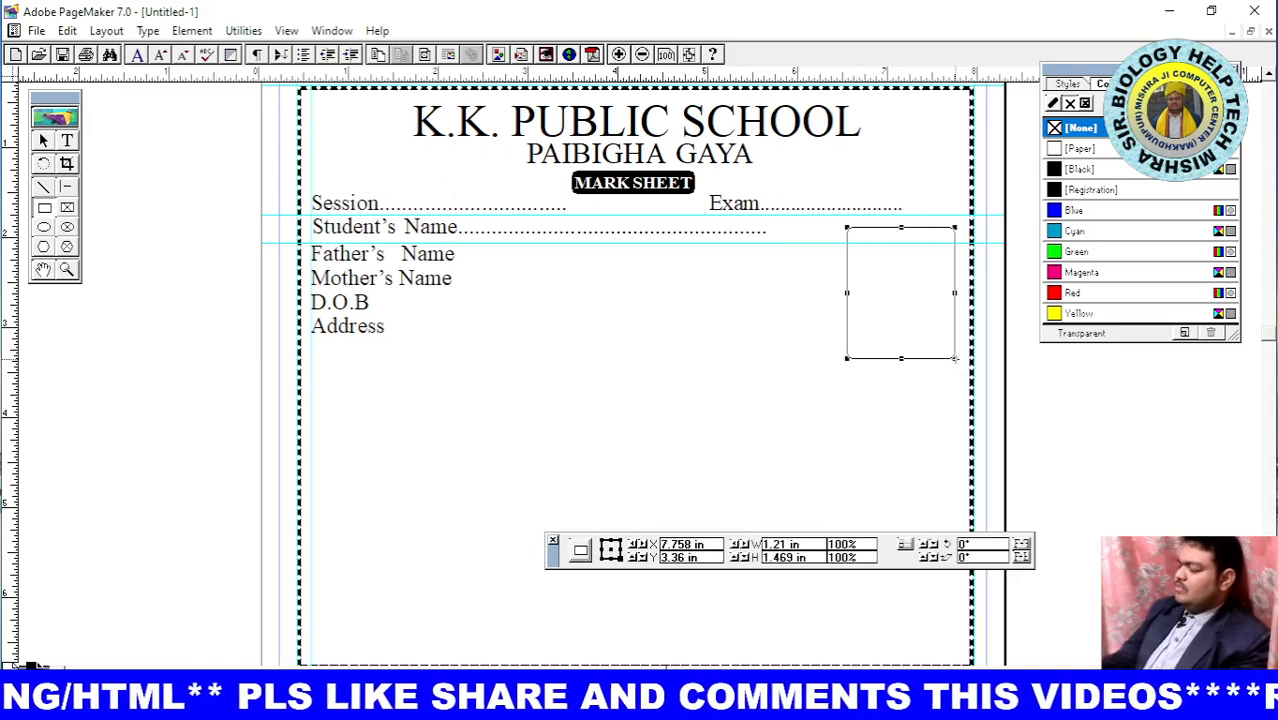
{"action": "left_click", "coordinate": [884, 436]}
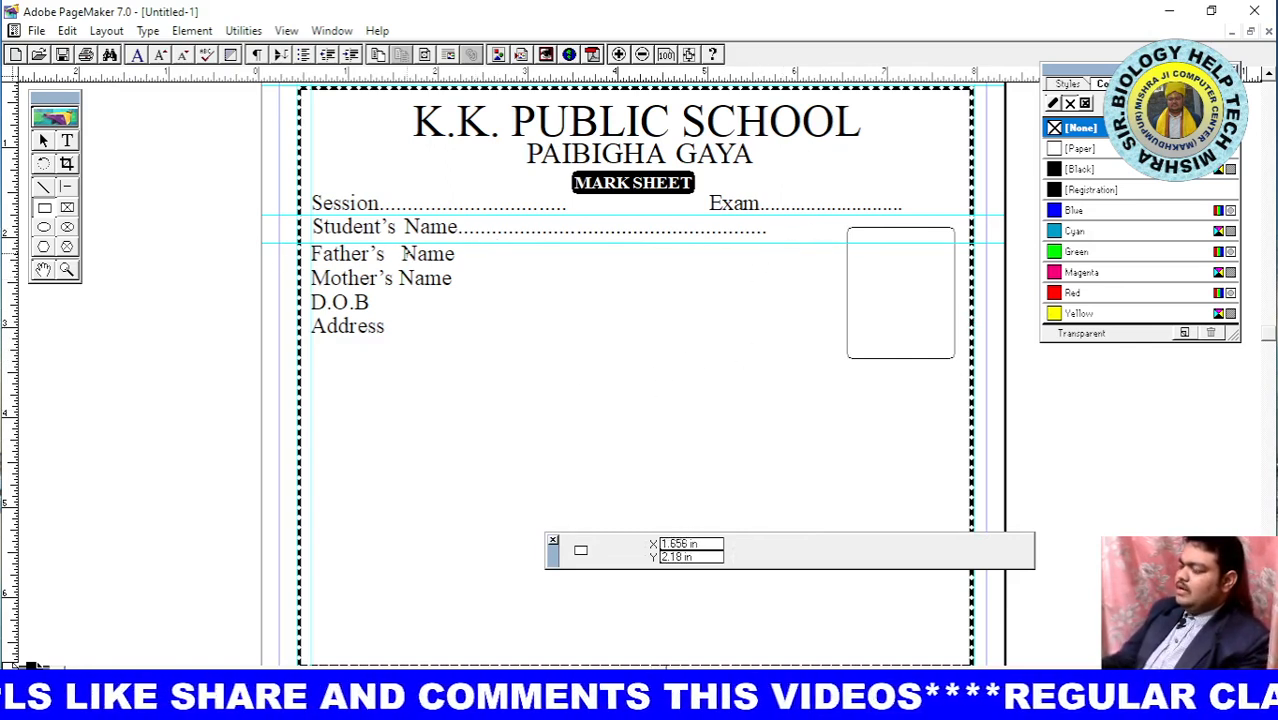
Insert a gap and a colon between "Student's Name" and its dotted fill-in line
{"action": "left_click", "coordinate": [66, 141]}
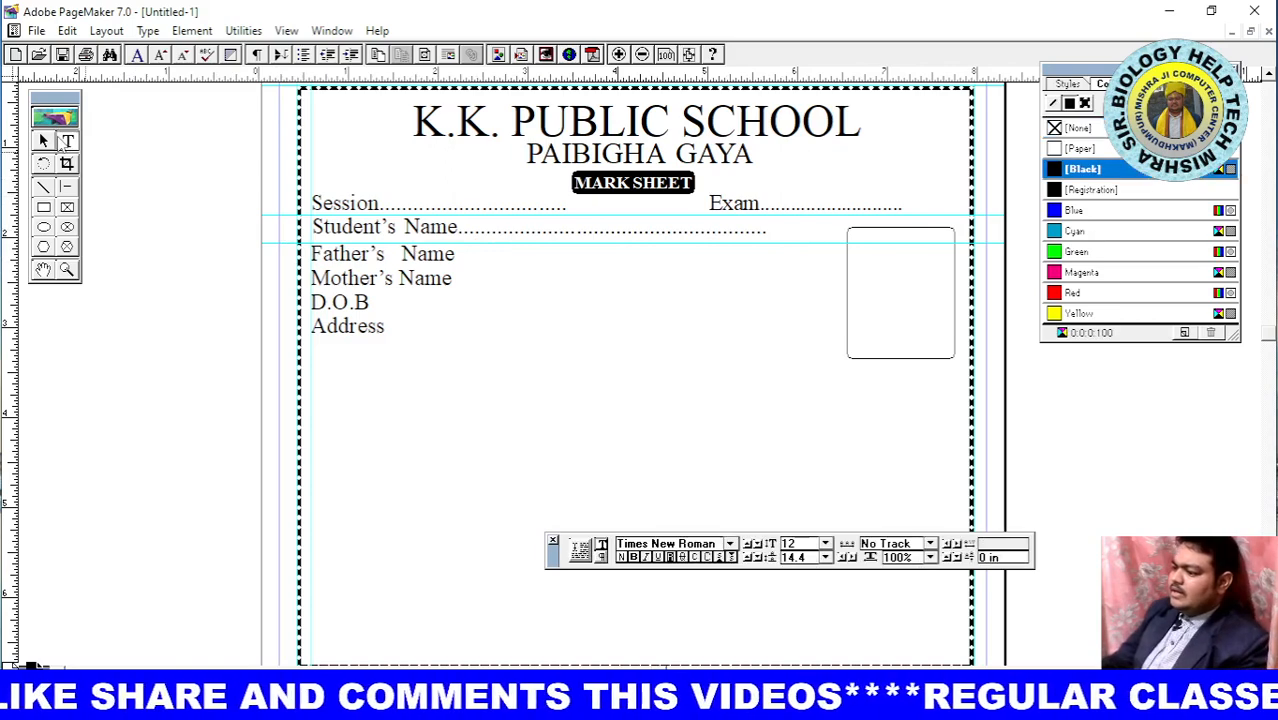
{"action": "left_click", "coordinate": [457, 226]}
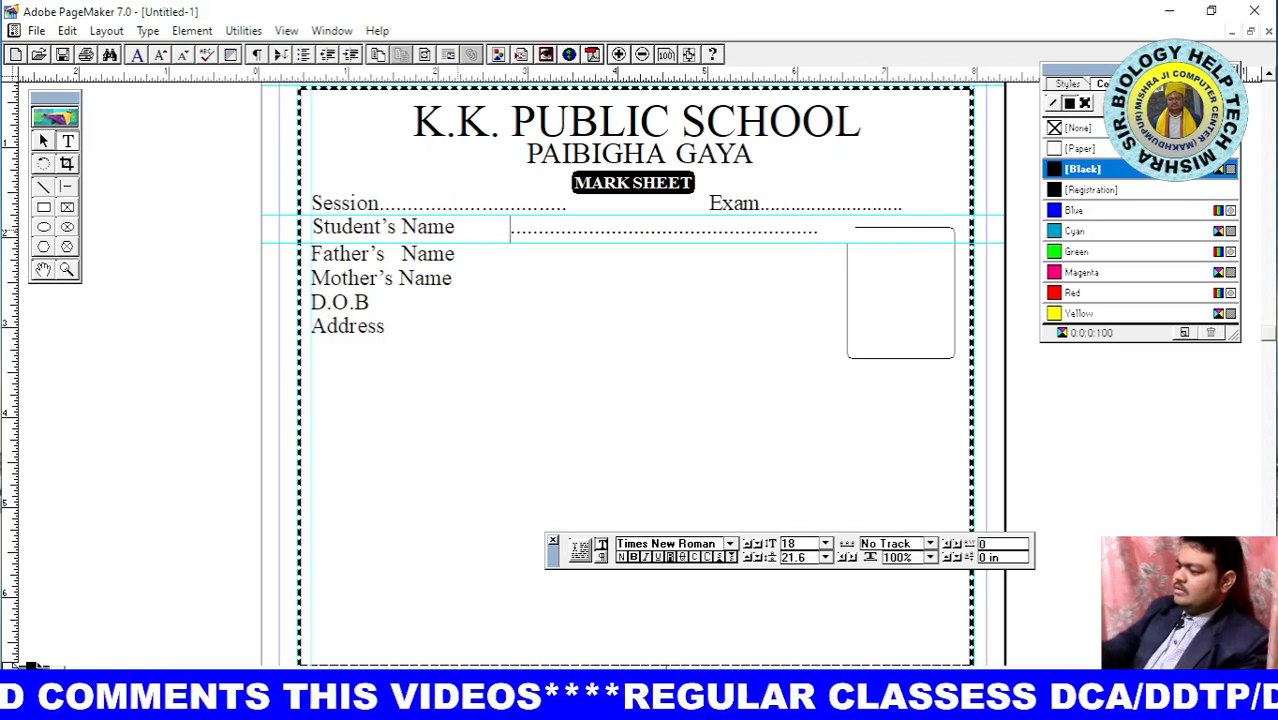
{"action": "key", "text": "BackSpace"}
{"action": "key", "text": "BackSpace"}
{"action": "key", "text": "BackSpace"}
{"action": "key", "text": "BackSpace"}
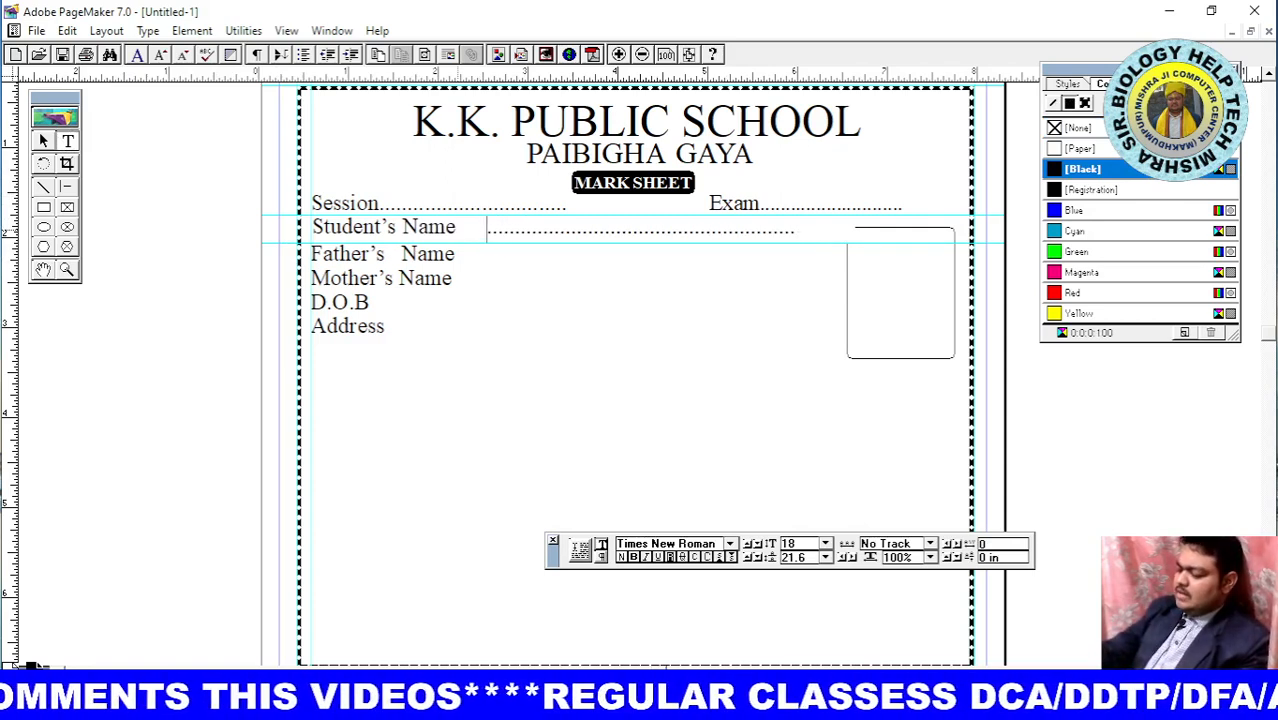
{"action": "type", "text": ":"}
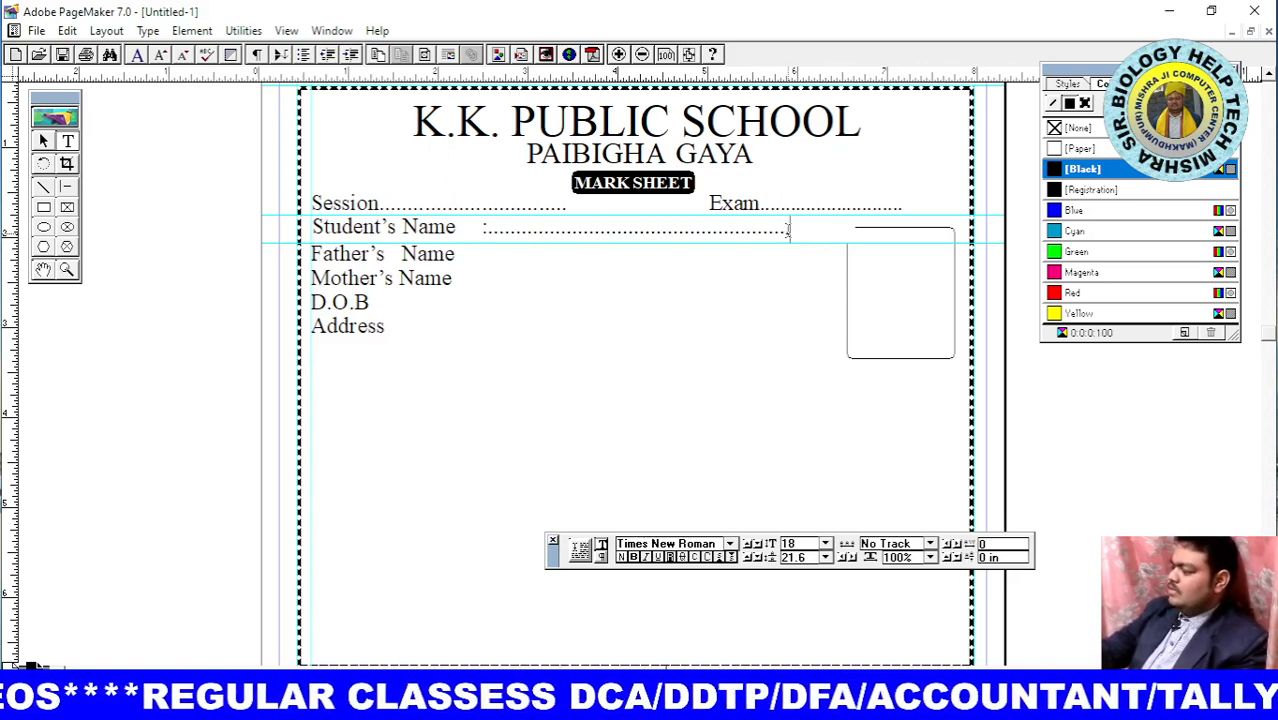
Shorten the "Student's Name" dotted line by removing dots from its end, leaving clear space before the box
{"action": "key", "text": "BackSpace"}
{"action": "key", "text": "BackSpace"}
{"action": "key", "text": "BackSpace"}
{"action": "key", "text": "BackSpace"}
{"action": "key", "text": "BackSpace"}
{"action": "key", "text": "BackSpace"}
{"action": "key", "text": "BackSpace"}
{"action": "key", "text": "BackSpace"}
{"action": "key", "text": "BackSpace"}
{"action": "key", "text": "BackSpace"}
{"action": "key", "text": "BackSpace"}
{"action": "key", "text": "BackSpace"}
{"action": "key", "text": "BackSpace"}
{"action": "key", "text": "BackSpace"}
{"action": "key", "text": "BackSpace"}
{"action": "key", "text": "BackSpace"}
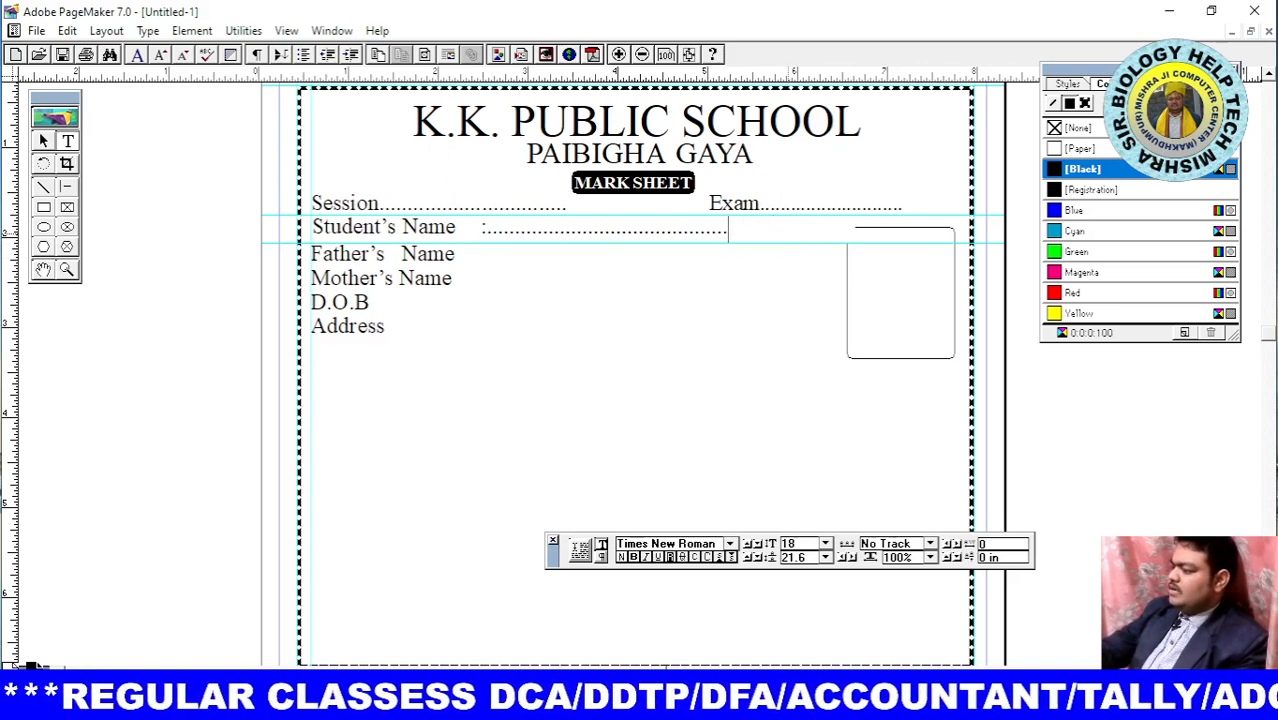
{"action": "key", "text": "BackSpace"}
{"action": "key", "text": "BackSpace"}
{"action": "key", "text": "BackSpace"}
{"action": "key", "text": "BackSpace"}
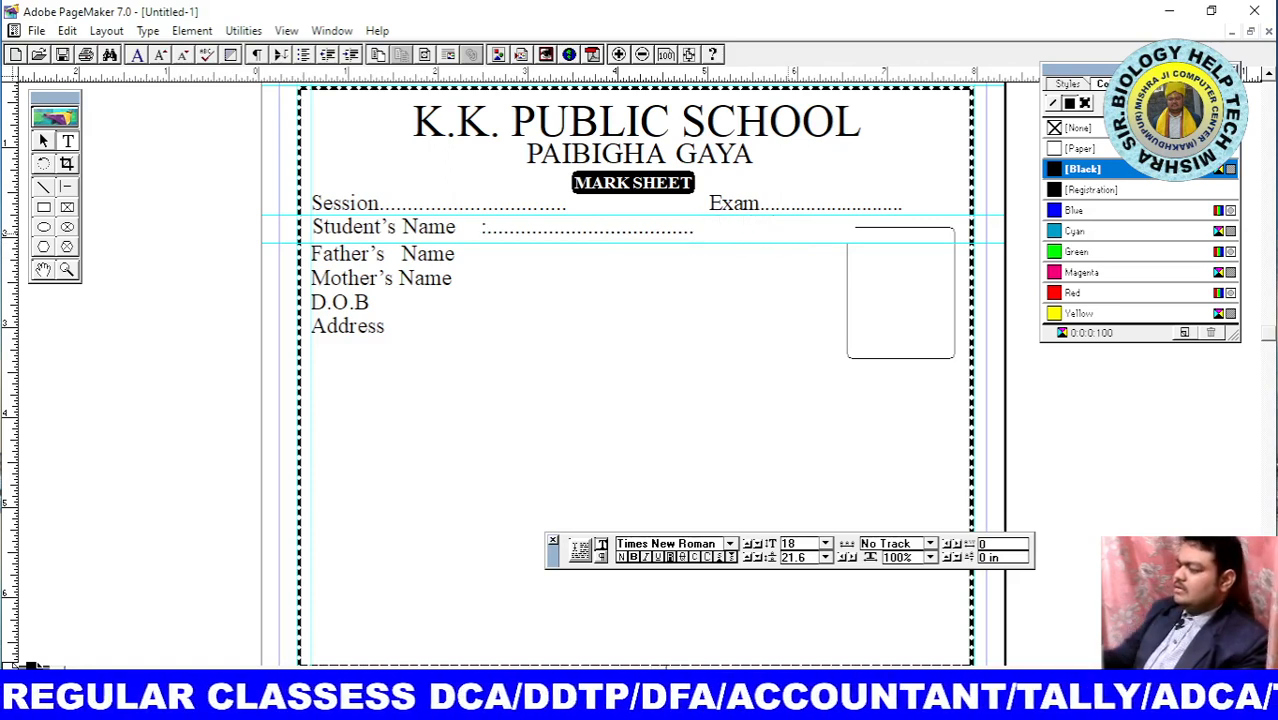
{"action": "left_click", "coordinate": [796, 318]}
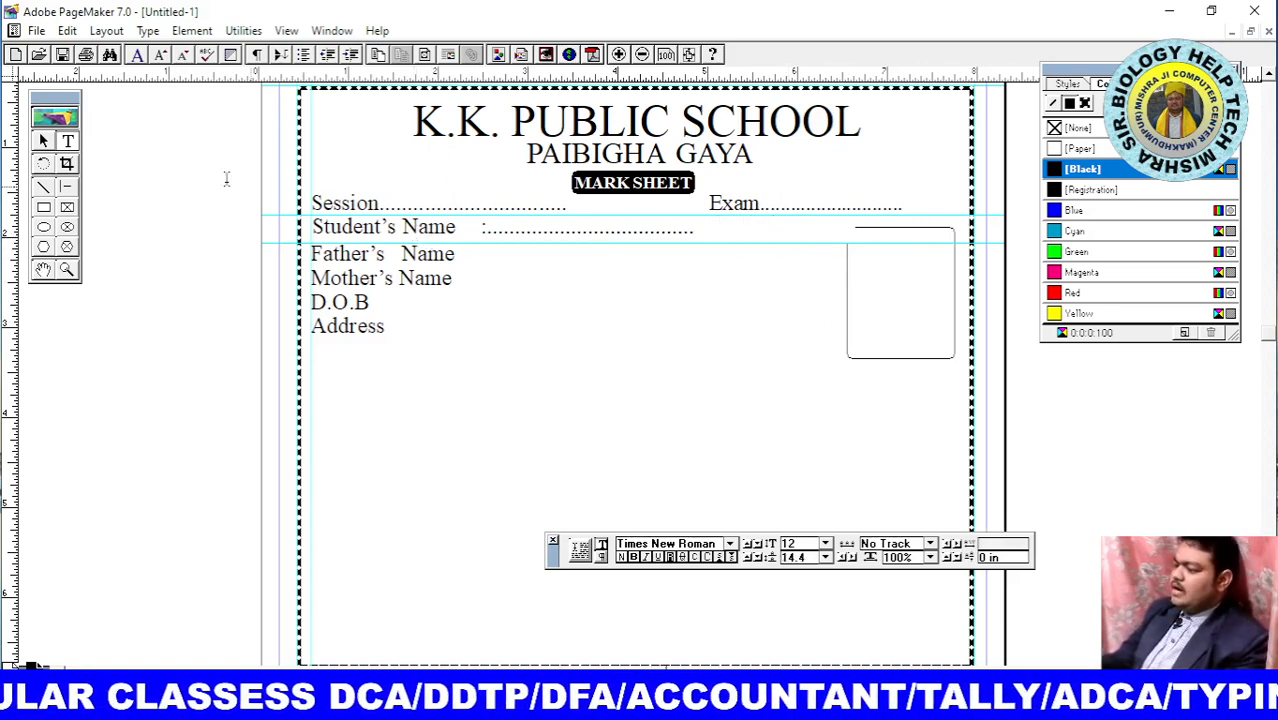
Reposition the "Student's Name" block between the two horizontal guides, with its start aligned to "Father's Name"
{"action": "left_click", "coordinate": [43, 141]}
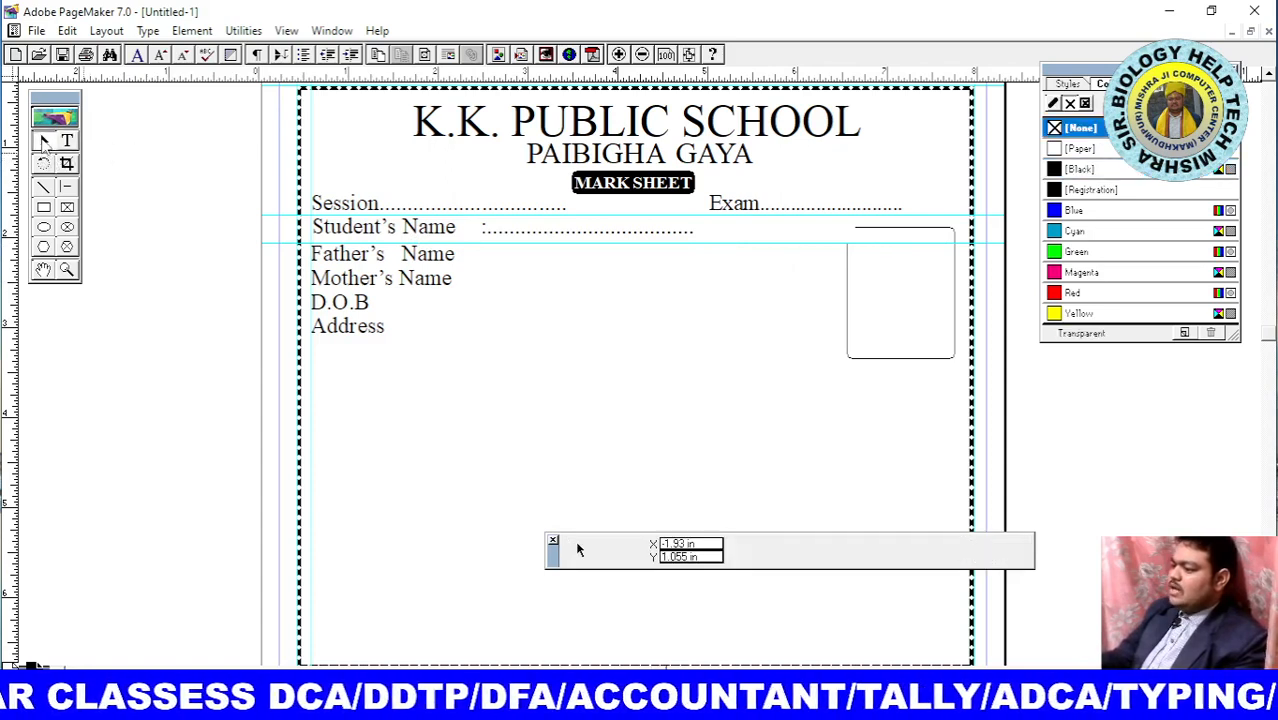
{"action": "left_click", "coordinate": [419, 230]}
{"action": "left_click_drag", "start_coordinate": [417, 231], "coordinate": [419, 234]}
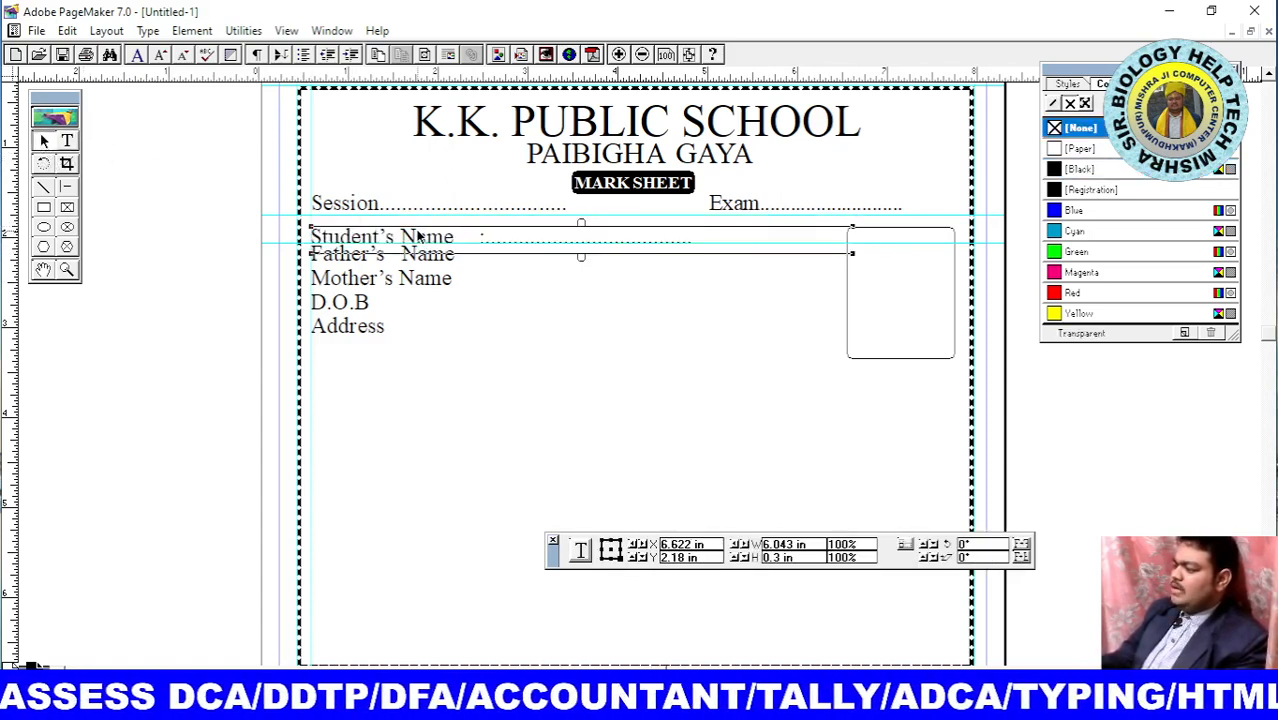
{"action": "left_click_drag", "start_coordinate": [420, 234], "coordinate": [415, 228]}
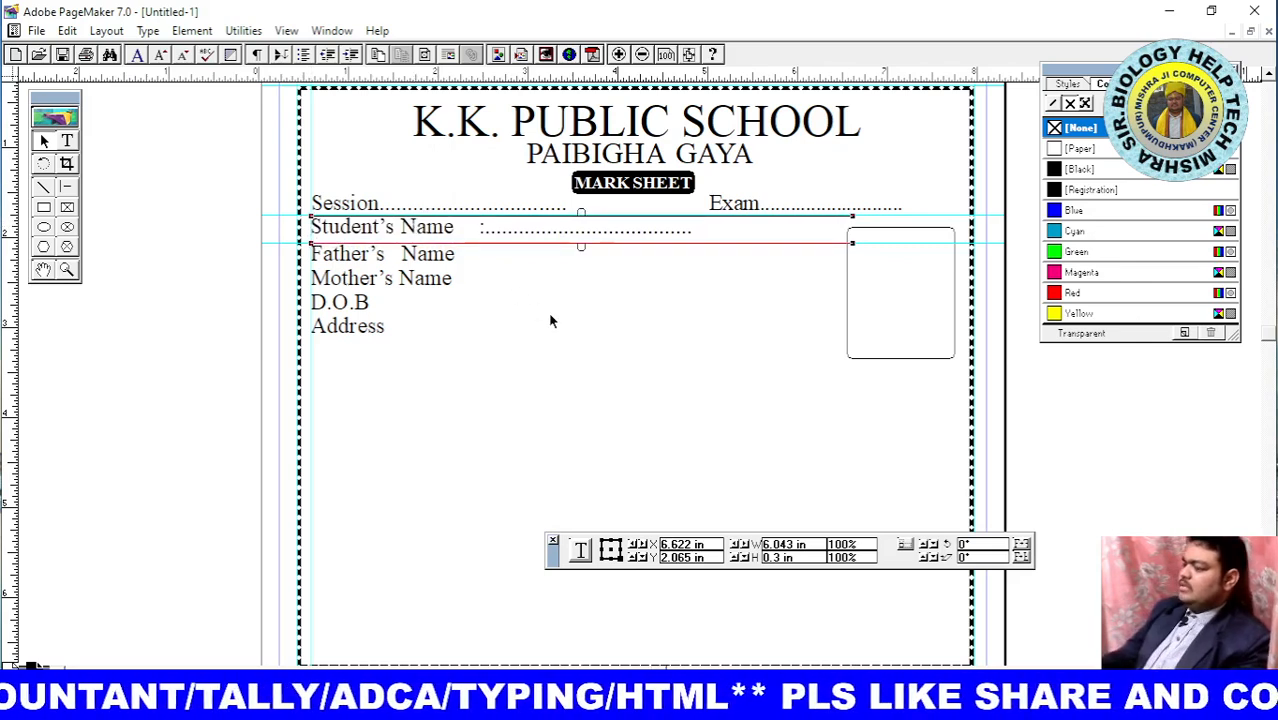
{"action": "left_click", "coordinate": [625, 338]}
{"action": "left_click", "coordinate": [702, 234]}
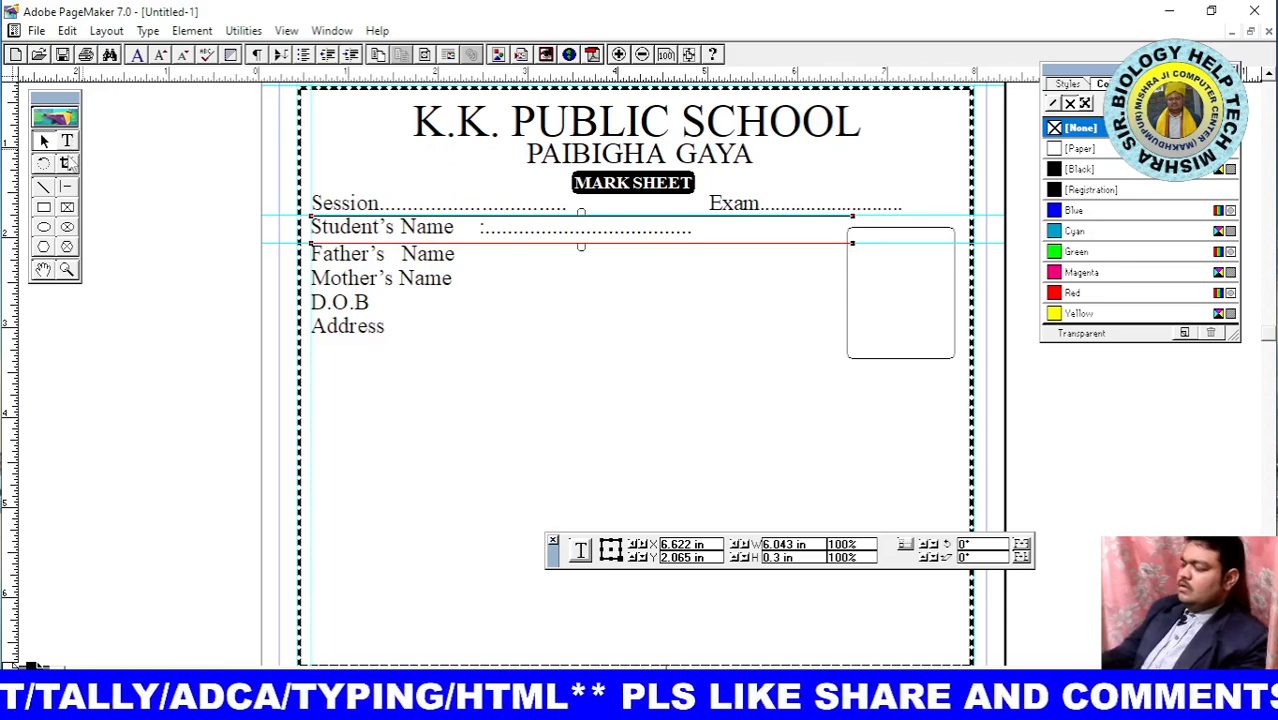
Create a separate text block with a long row of dots below the student details, starting outside the page
{"action": "left_click", "coordinate": [68, 141]}
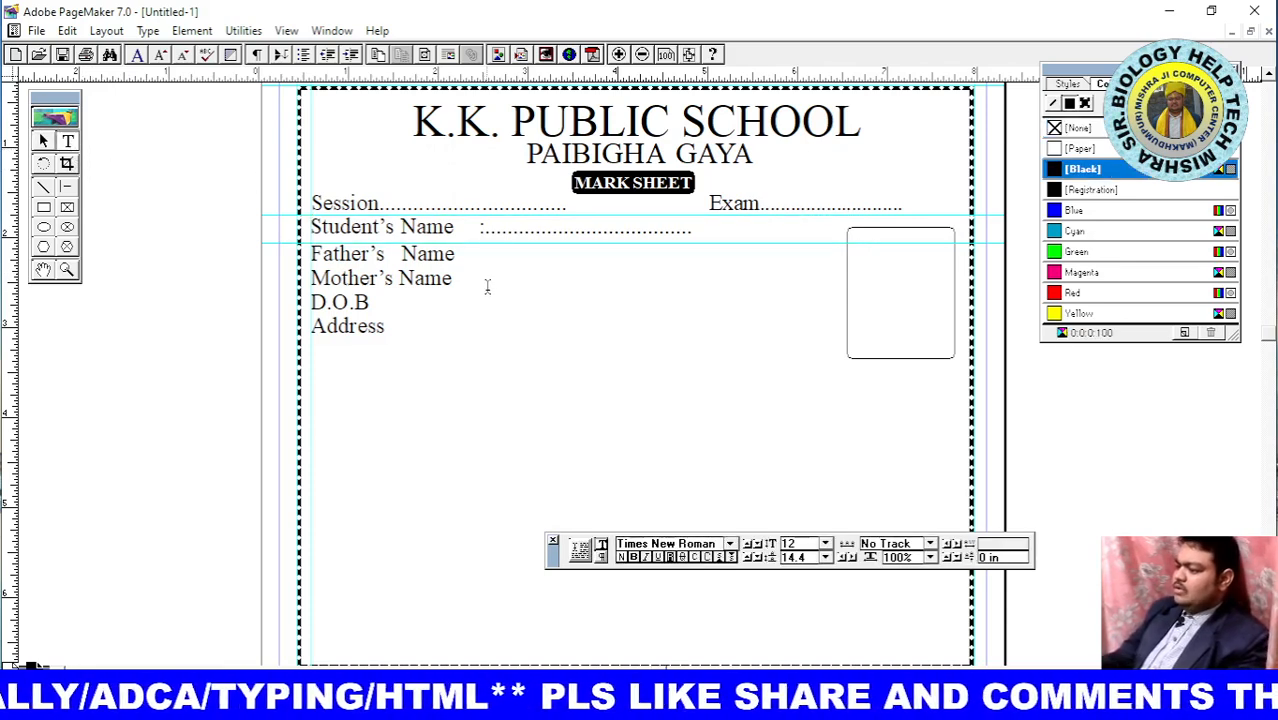
{"action": "left_click", "coordinate": [480, 249]}
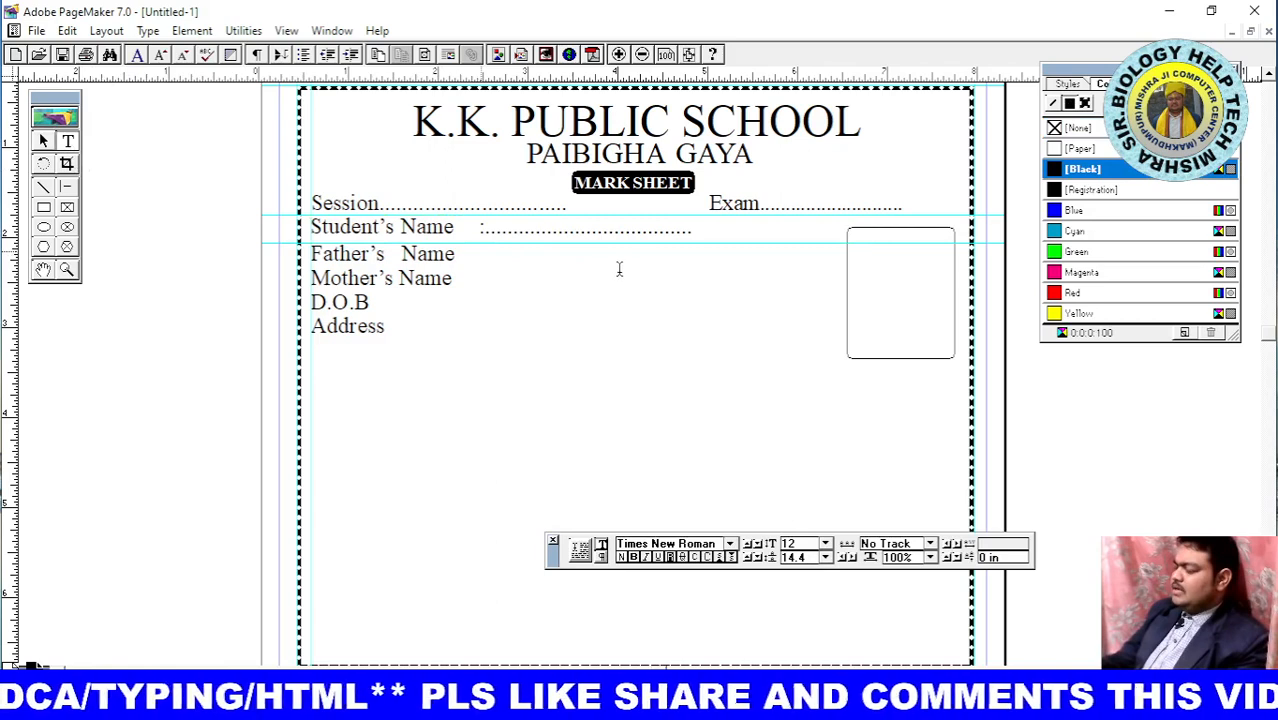
{"action": "left_click", "coordinate": [478, 248]}
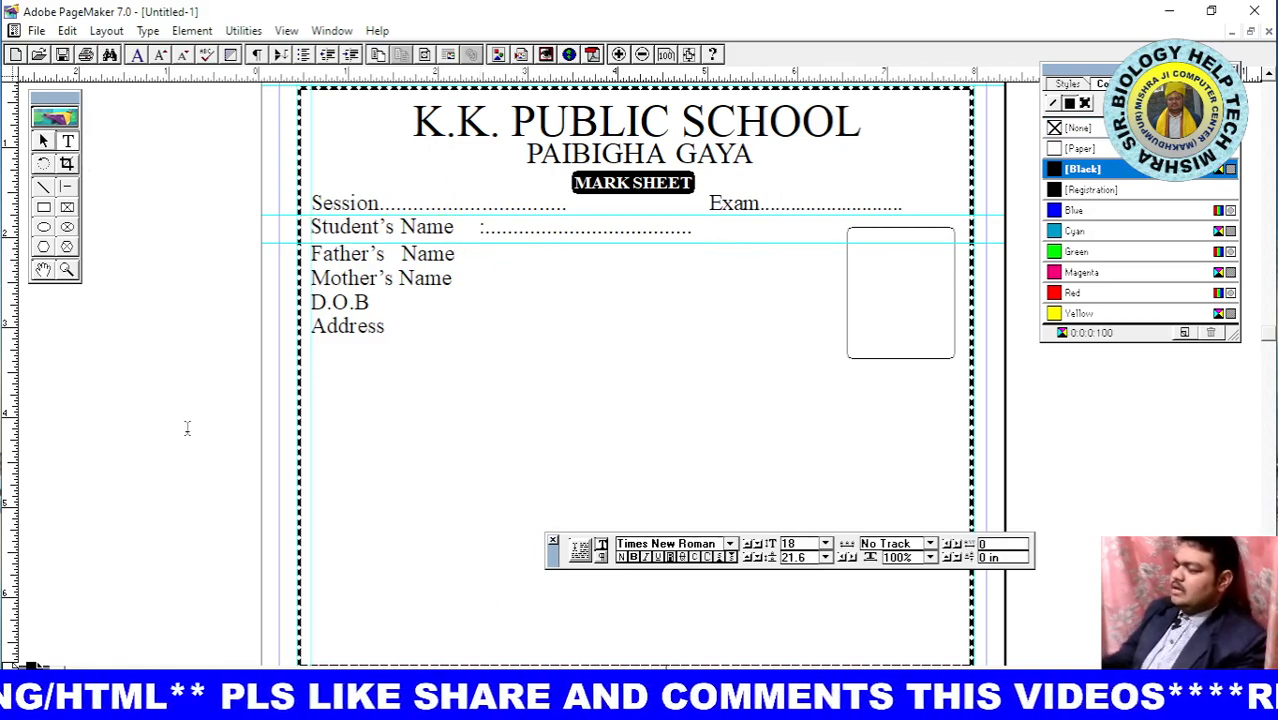
{"action": "left_click_drag", "start_coordinate": [100, 404], "coordinate": [786, 440]}
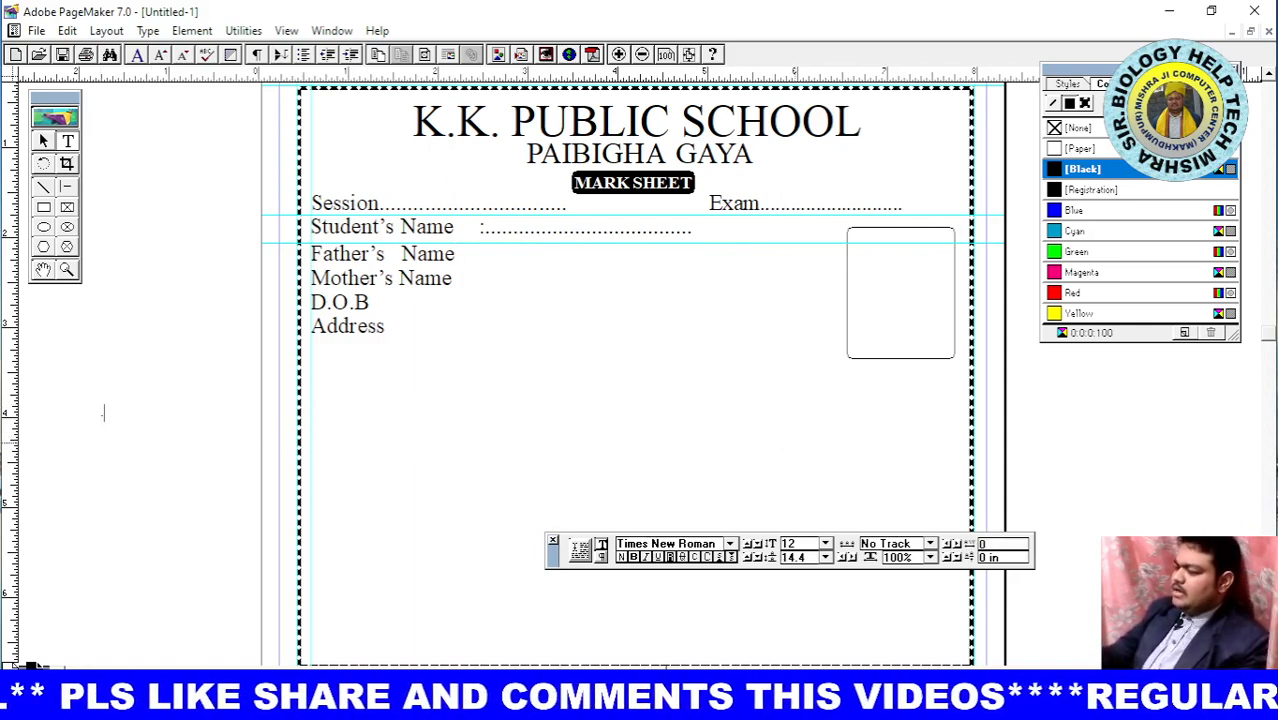
{"action": "type", "text": "...................................................................."}
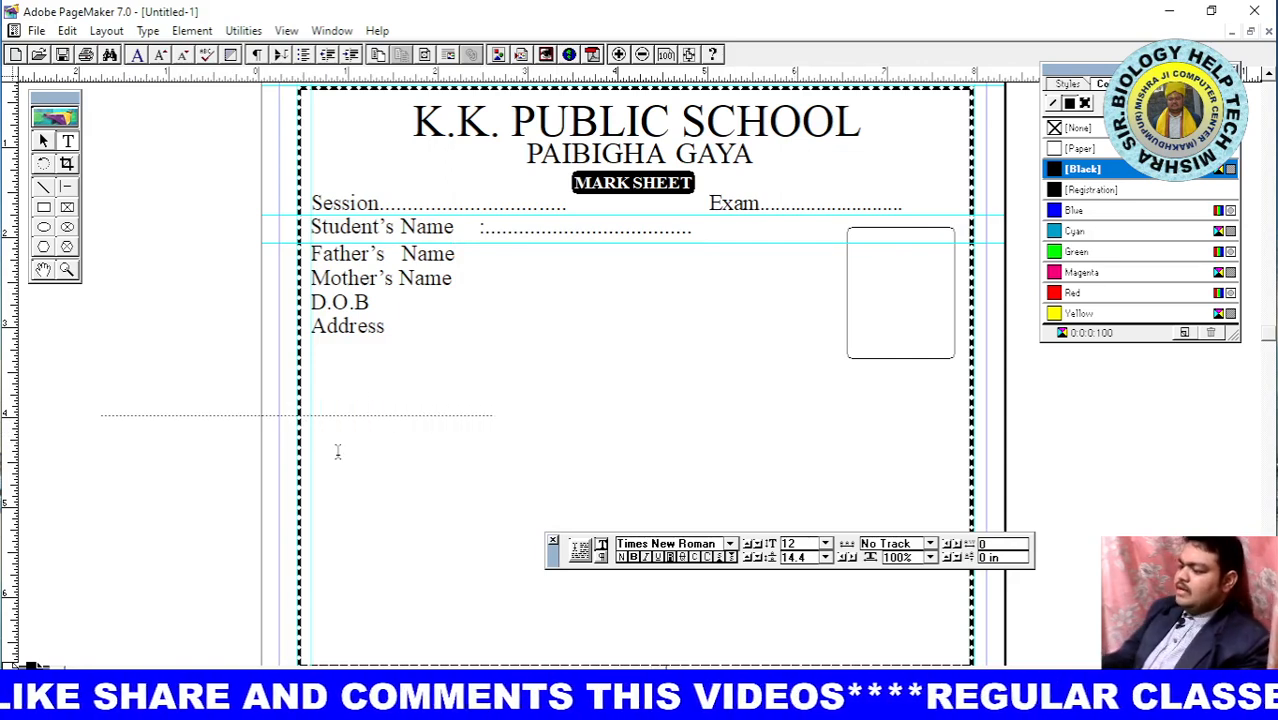
Place a copy of the dotted line beside "Father's Name" and undo the accidental move of the "Father's Name" block
{"action": "left_click", "coordinate": [42, 143]}
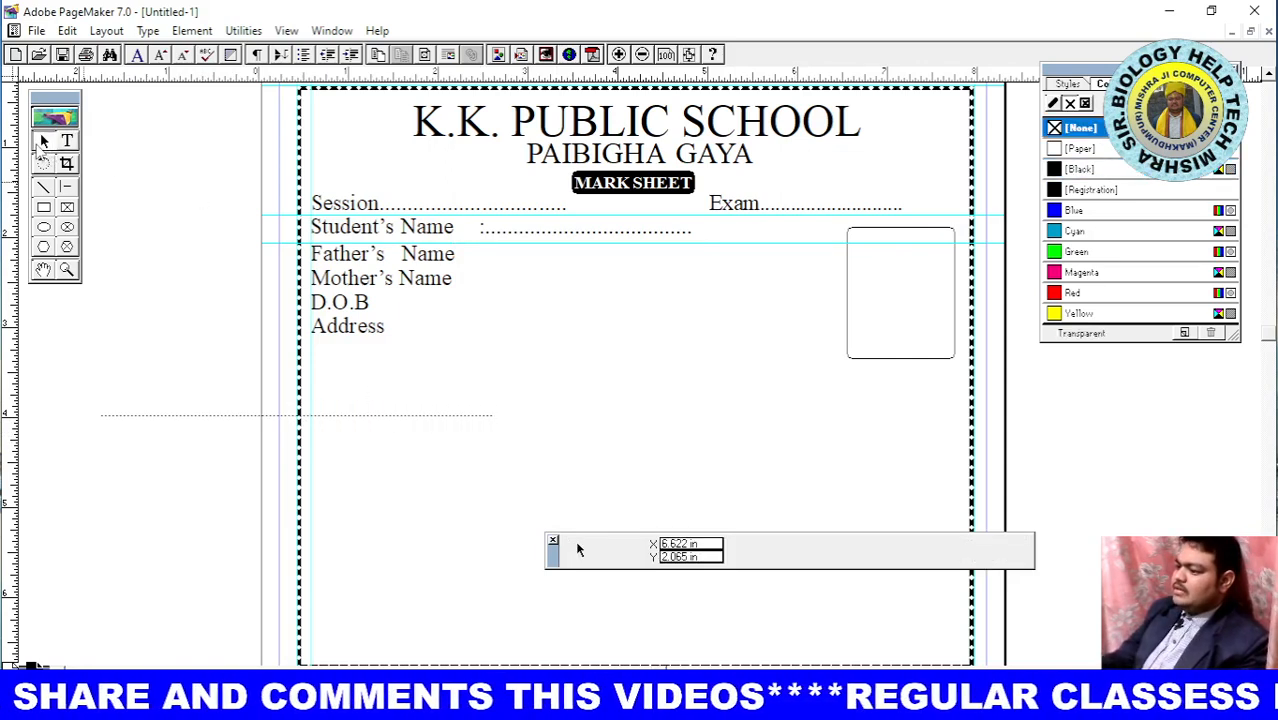
{"action": "left_click", "coordinate": [228, 420]}
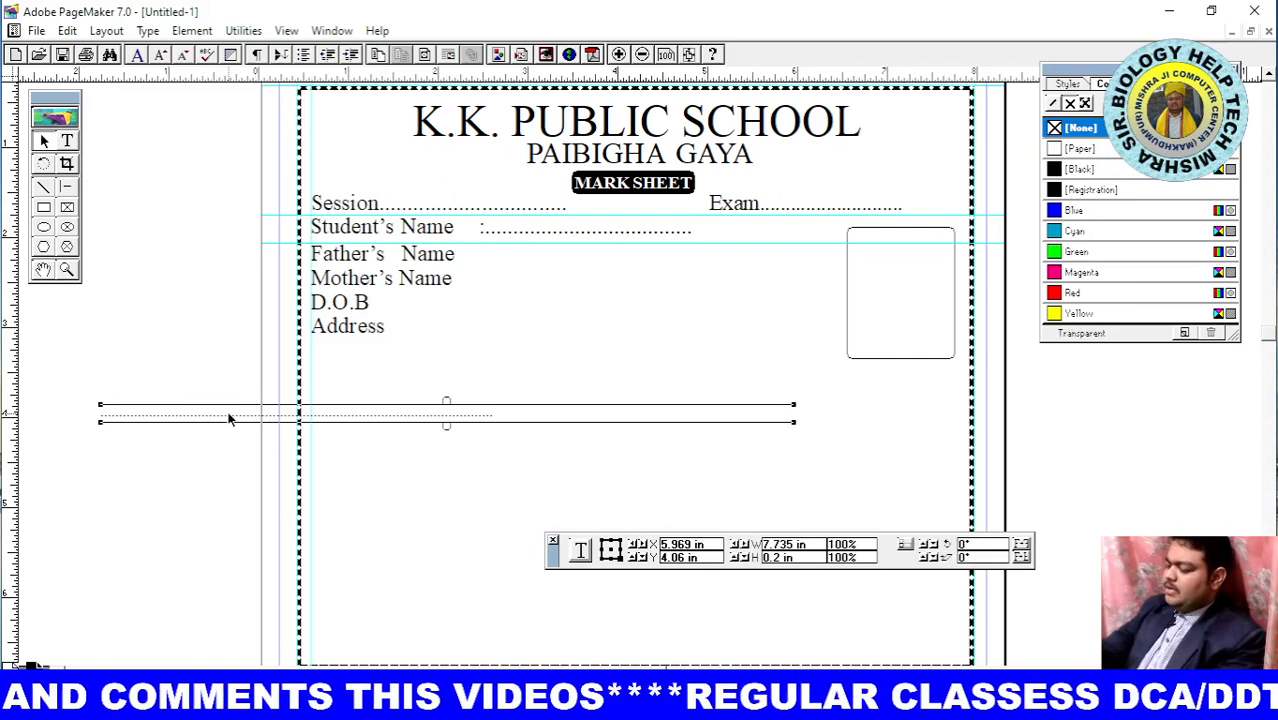
{"action": "left_click_drag", "start_coordinate": [228, 420], "coordinate": [233, 425]}
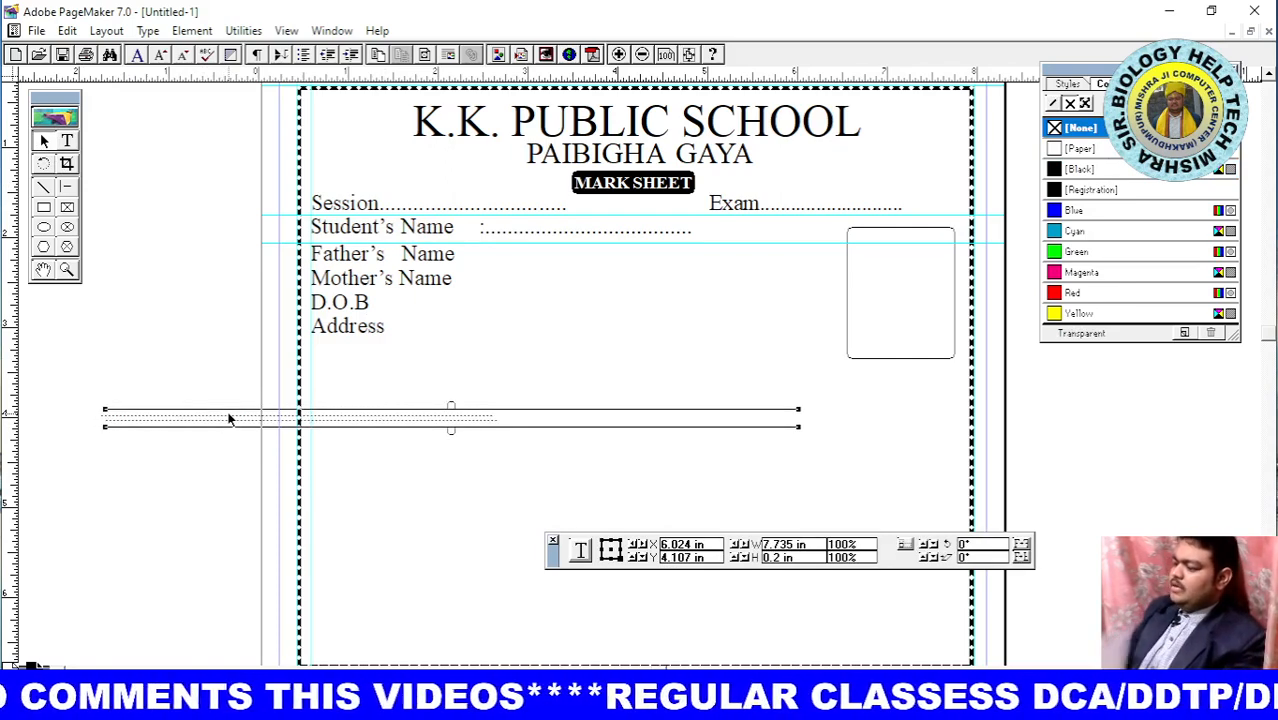
{"action": "left_click_drag", "start_coordinate": [367, 423], "coordinate": [313, 308]}
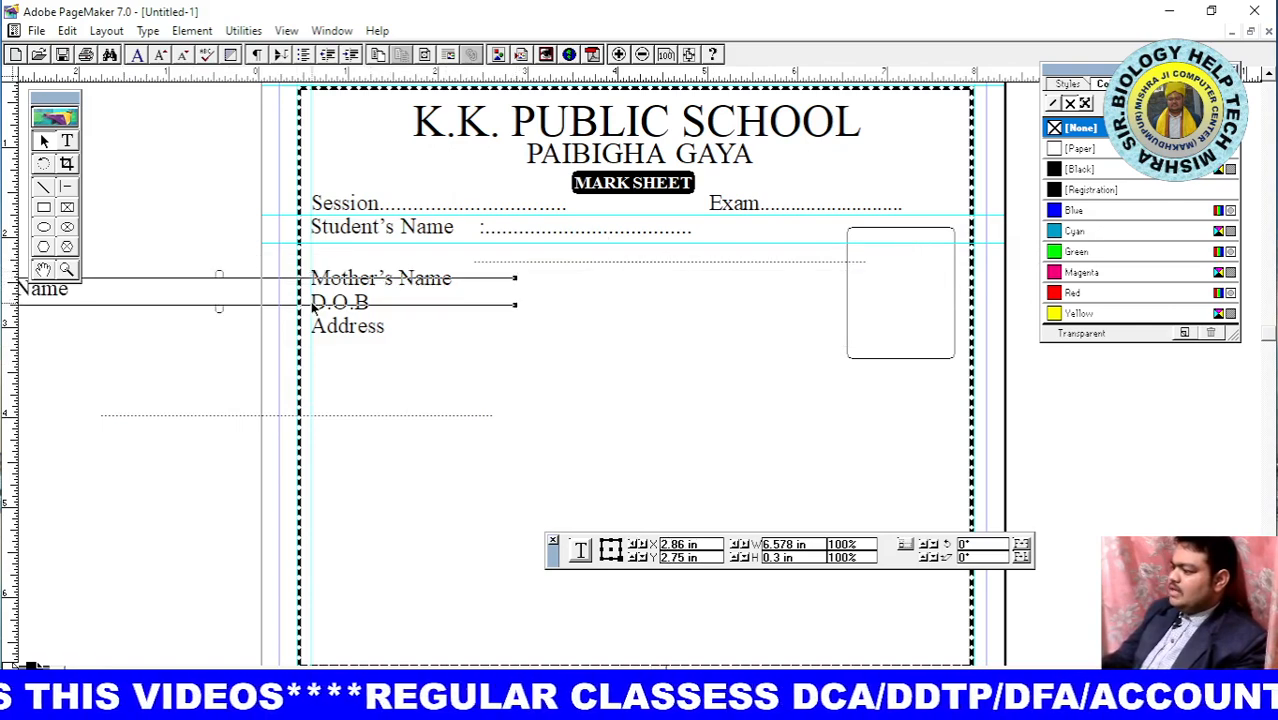
{"action": "key", "text": "ctrl+z"}
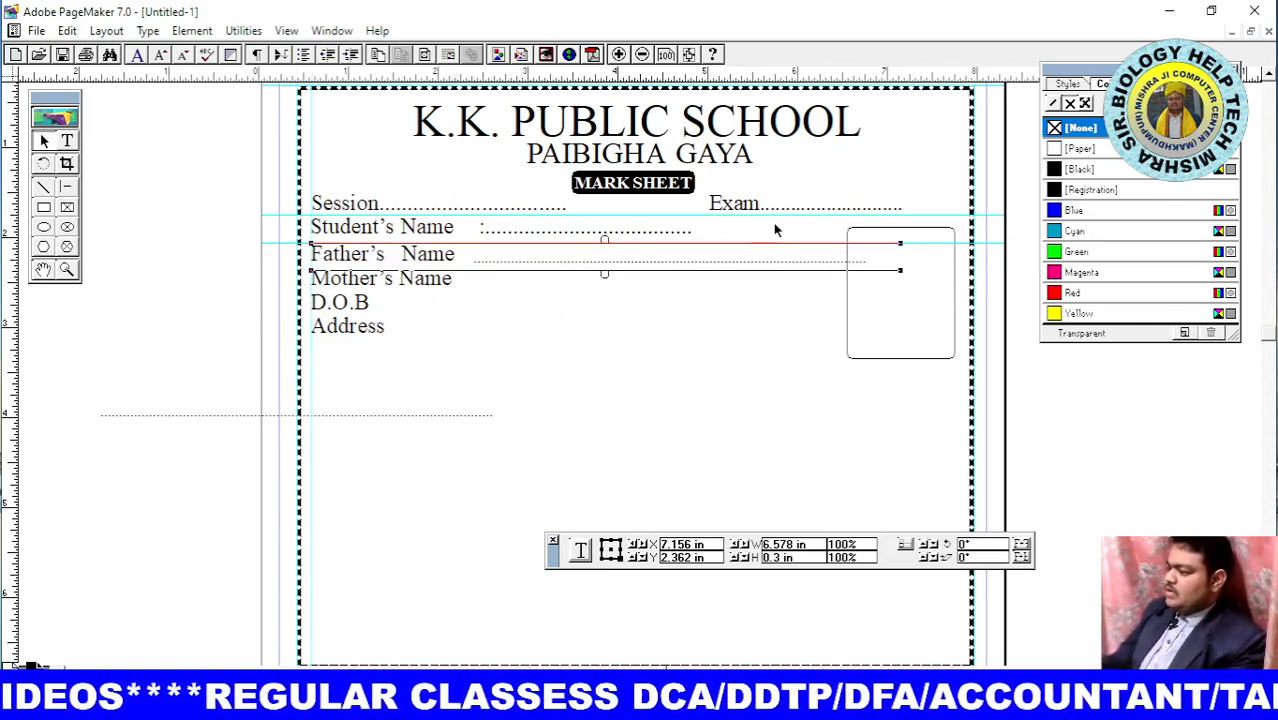
Move the Colors palette clear and narrow the dotted block beside "Father's Name" to end just before the box
{"action": "left_click", "coordinate": [712, 266]}
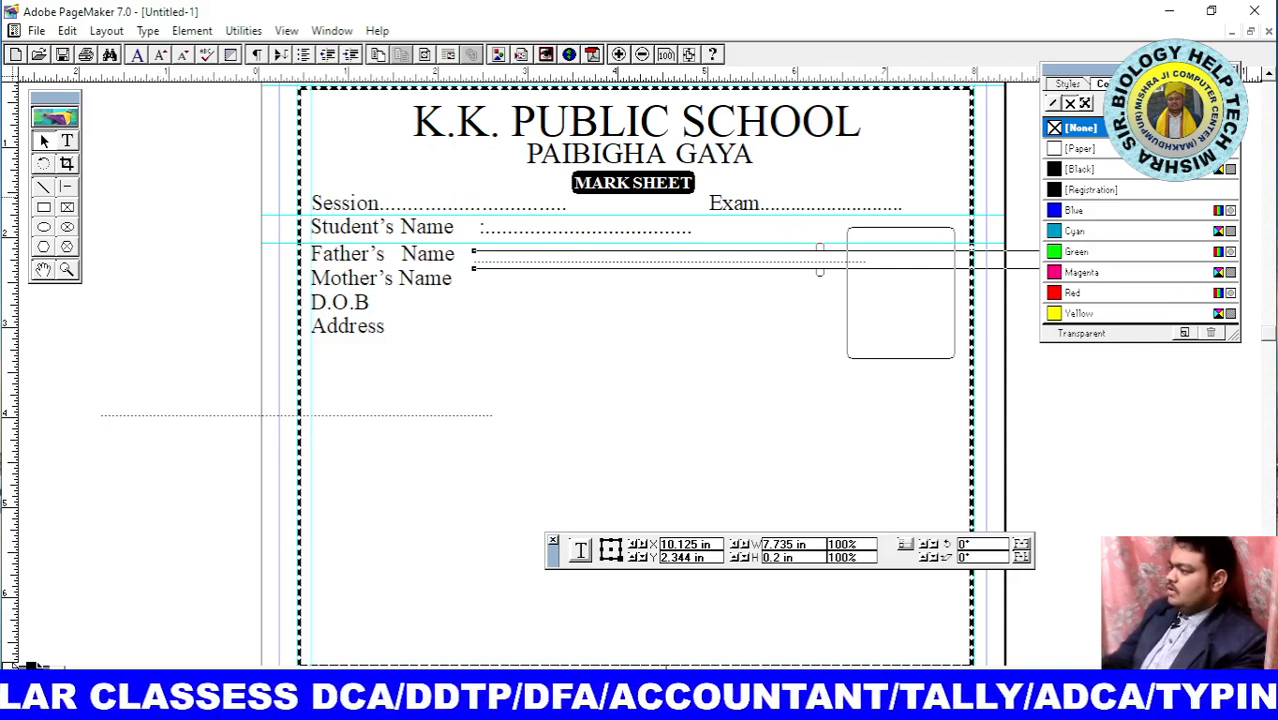
{"action": "left_click_drag", "start_coordinate": [1147, 198], "coordinate": [1155, 344]}
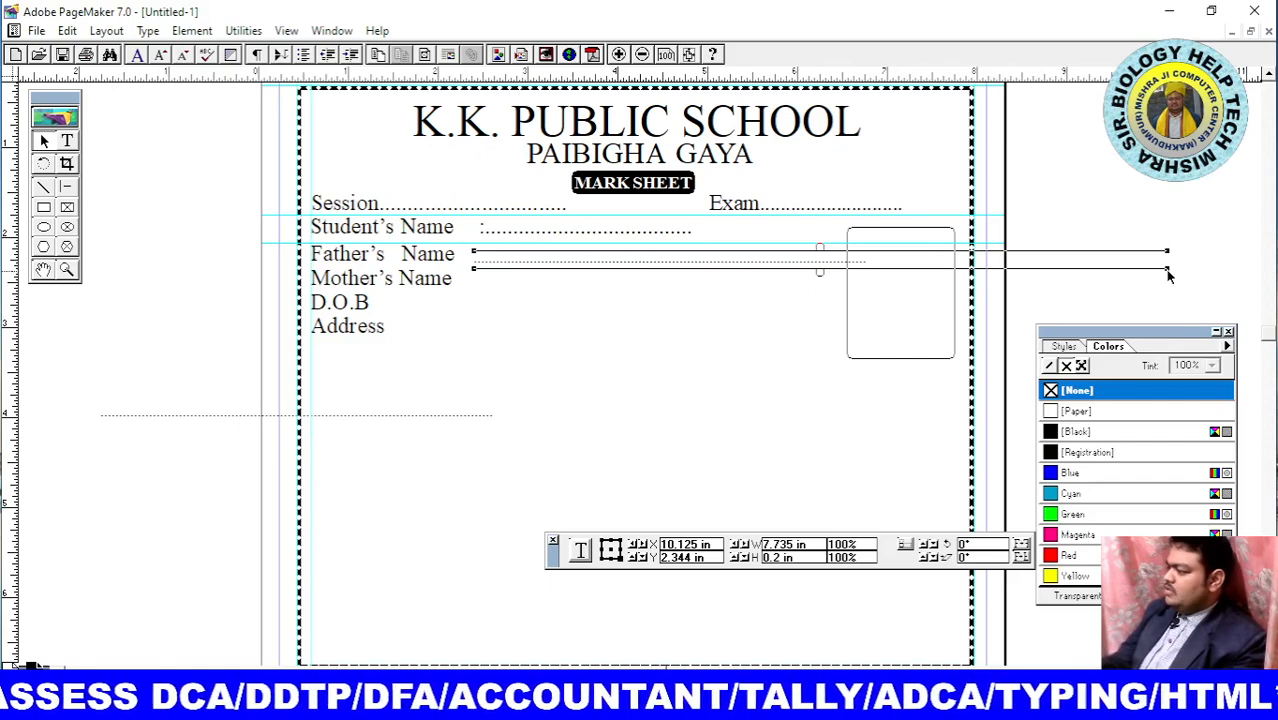
{"action": "left_click_drag", "start_coordinate": [1168, 275], "coordinate": [841, 270]}
{"action": "left_click", "coordinate": [679, 330]}
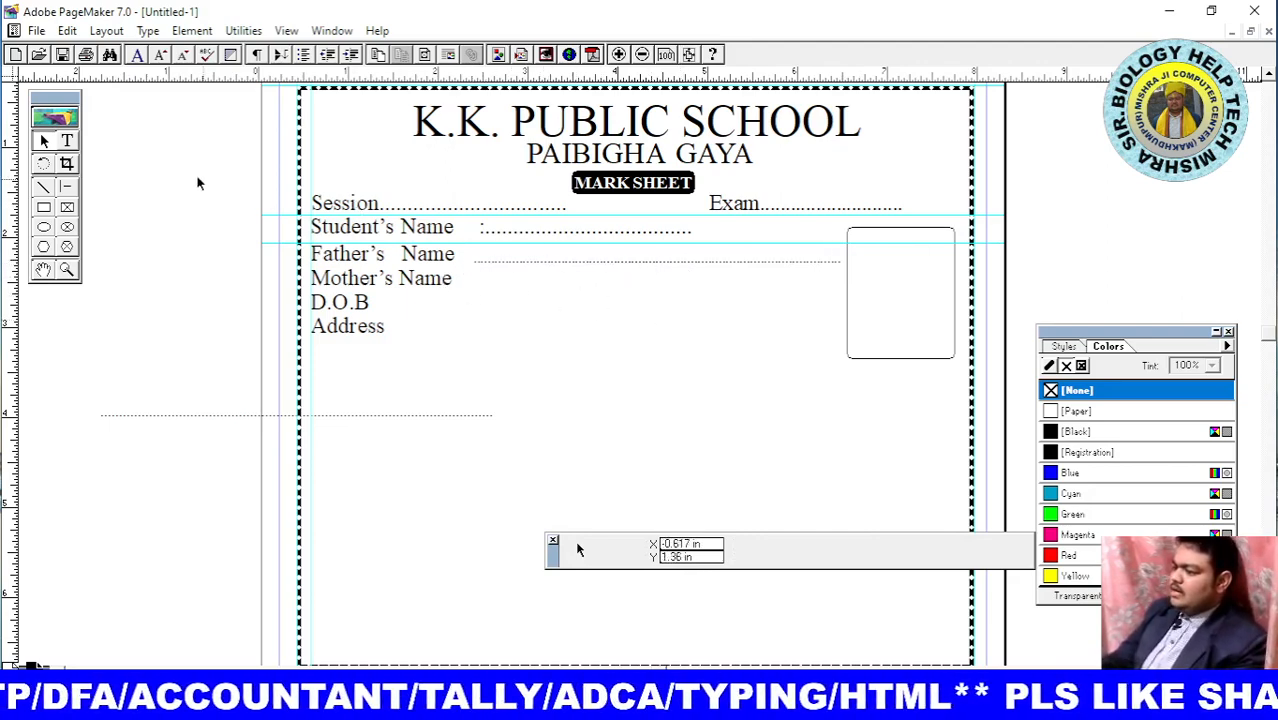
Select the dots in the text block beside "Father's Name" for editing
{"action": "left_click", "coordinate": [67, 141]}
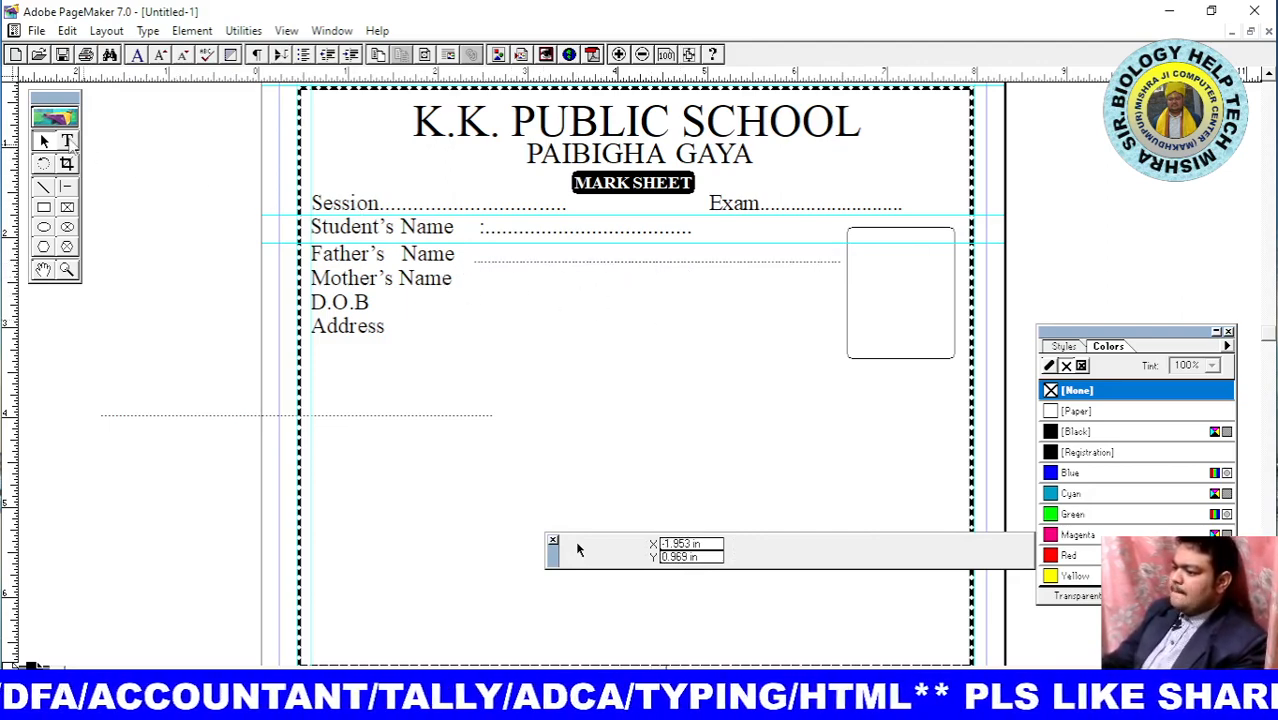
{"action": "left_click", "coordinate": [749, 257]}
{"action": "left_click_drag", "start_coordinate": [839, 263], "coordinate": [462, 269]}
{"action": "double_click", "coordinate": [477, 263]}
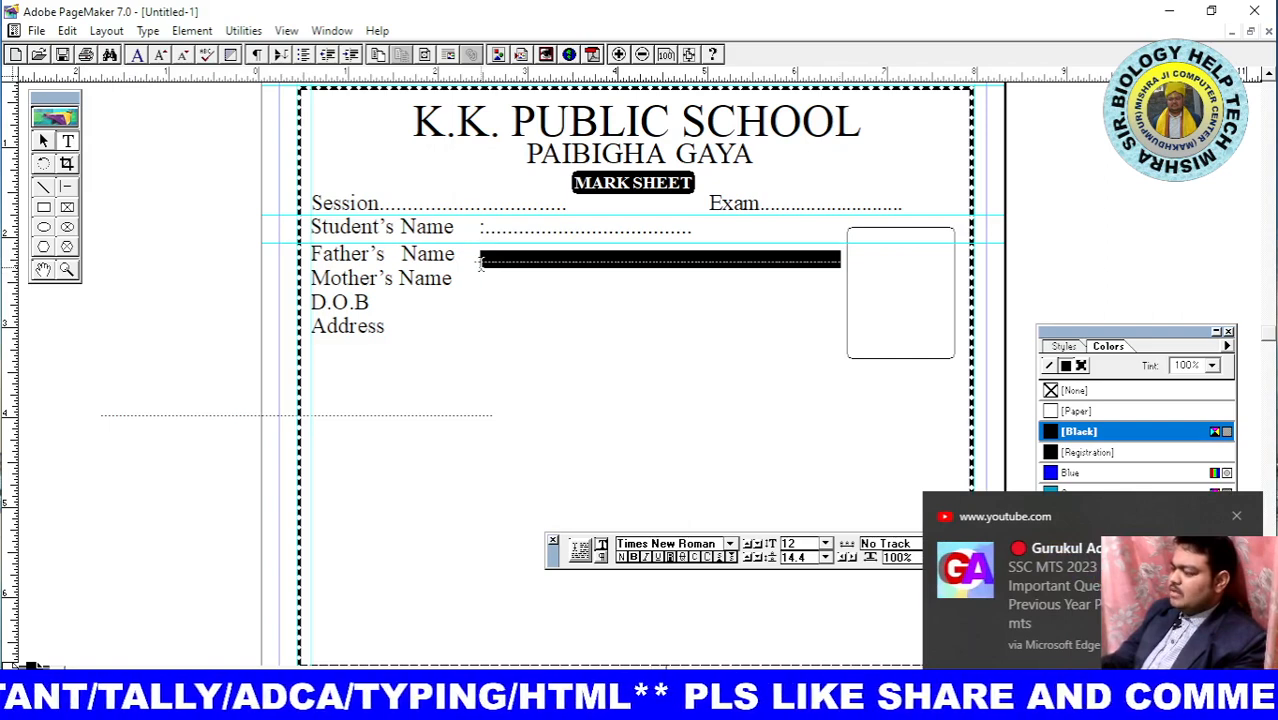
Set the font size of the dotted line beside Father's Name to 18
{"action": "left_click", "coordinate": [825, 543]}
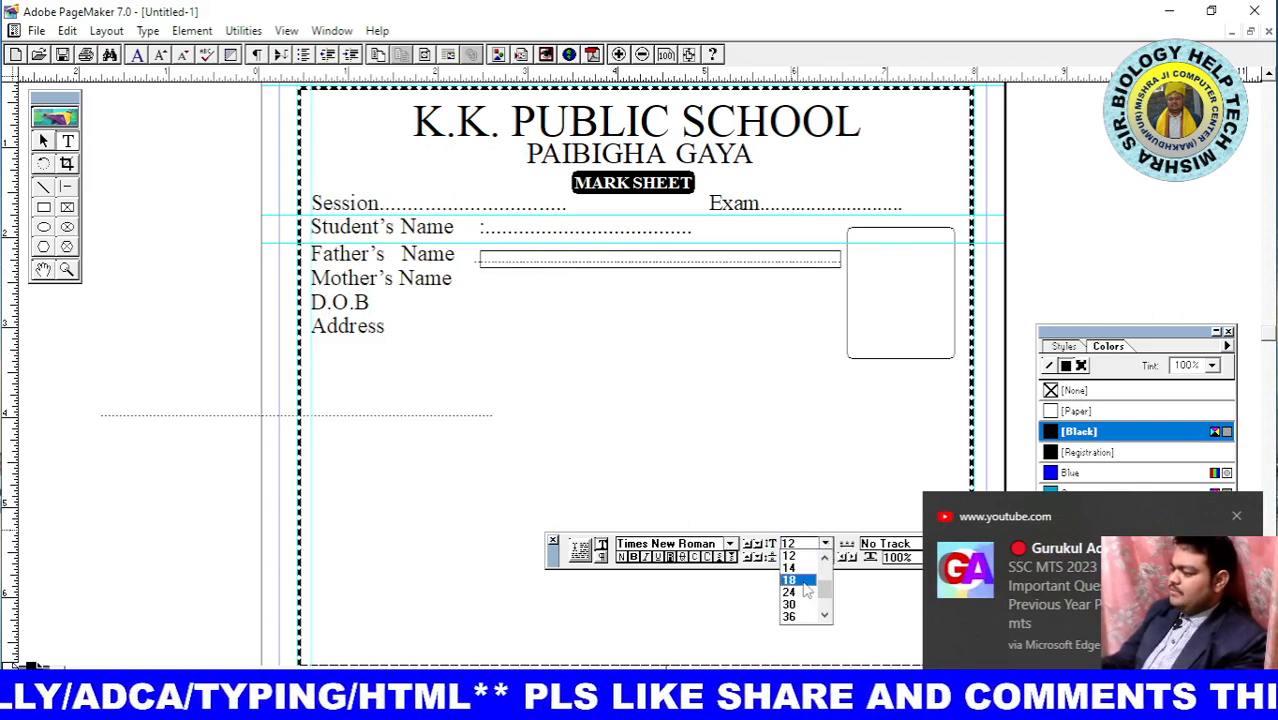
{"action": "left_click", "coordinate": [795, 580]}
{"action": "left_click", "coordinate": [780, 343]}
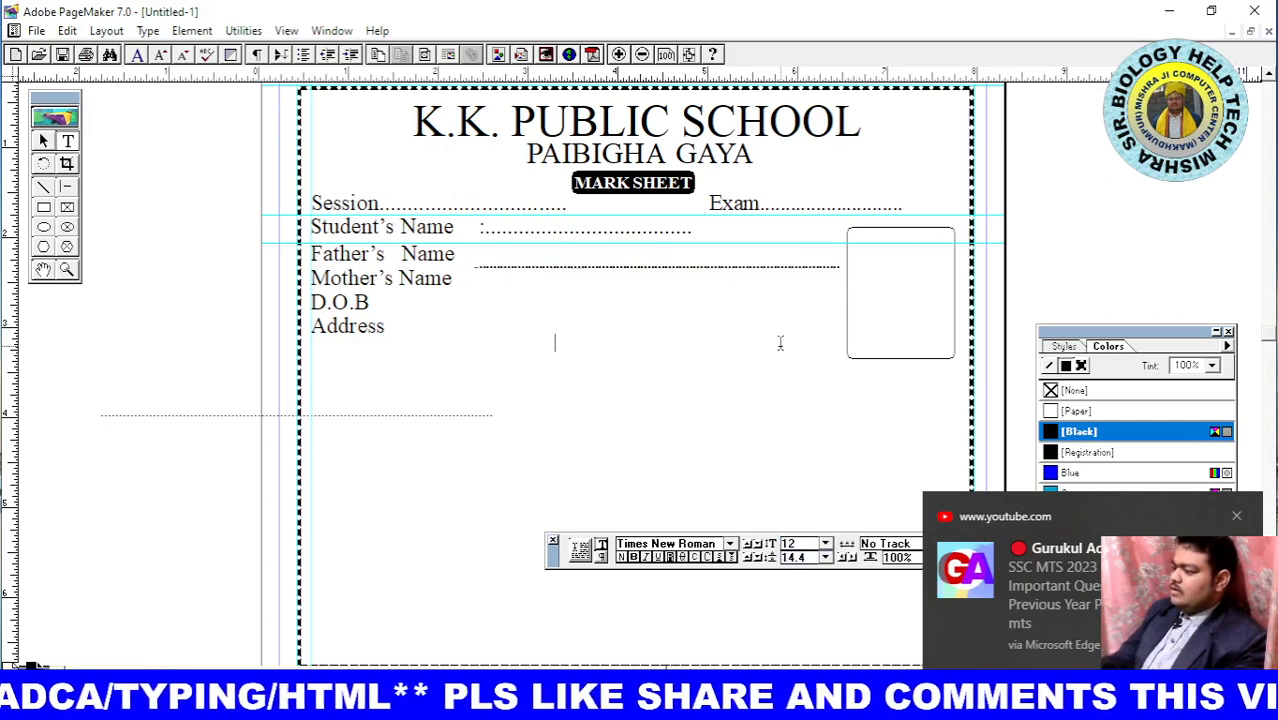
Delete surplus dots from the Father's Name dotted line until it ends just short of the photo box
{"action": "left_click", "coordinate": [762, 262]}
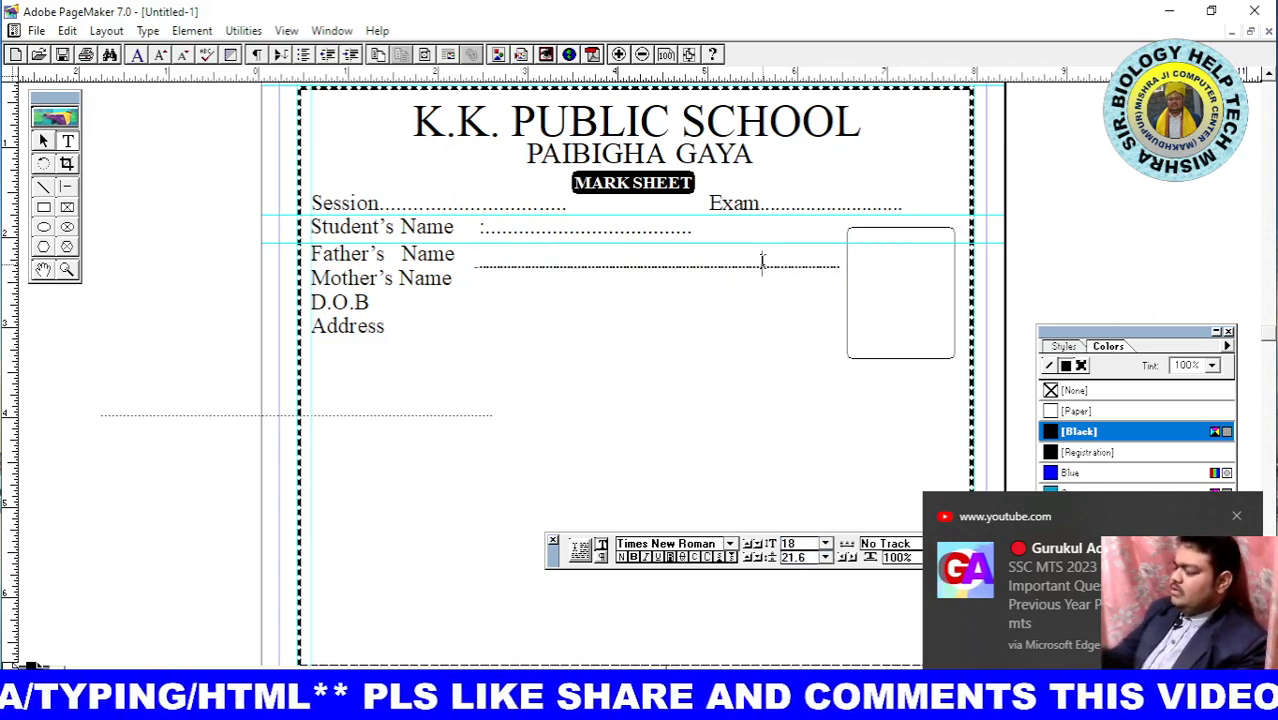
{"action": "key", "text": "BackSpace"}
{"action": "key", "text": "BackSpace"}
{"action": "key", "text": "BackSpace"}
{"action": "key", "text": "BackSpace"}
{"action": "key", "text": "BackSpace"}
{"action": "key", "text": "BackSpace"}
{"action": "key", "text": "BackSpace"}
{"action": "key", "text": "BackSpace"}
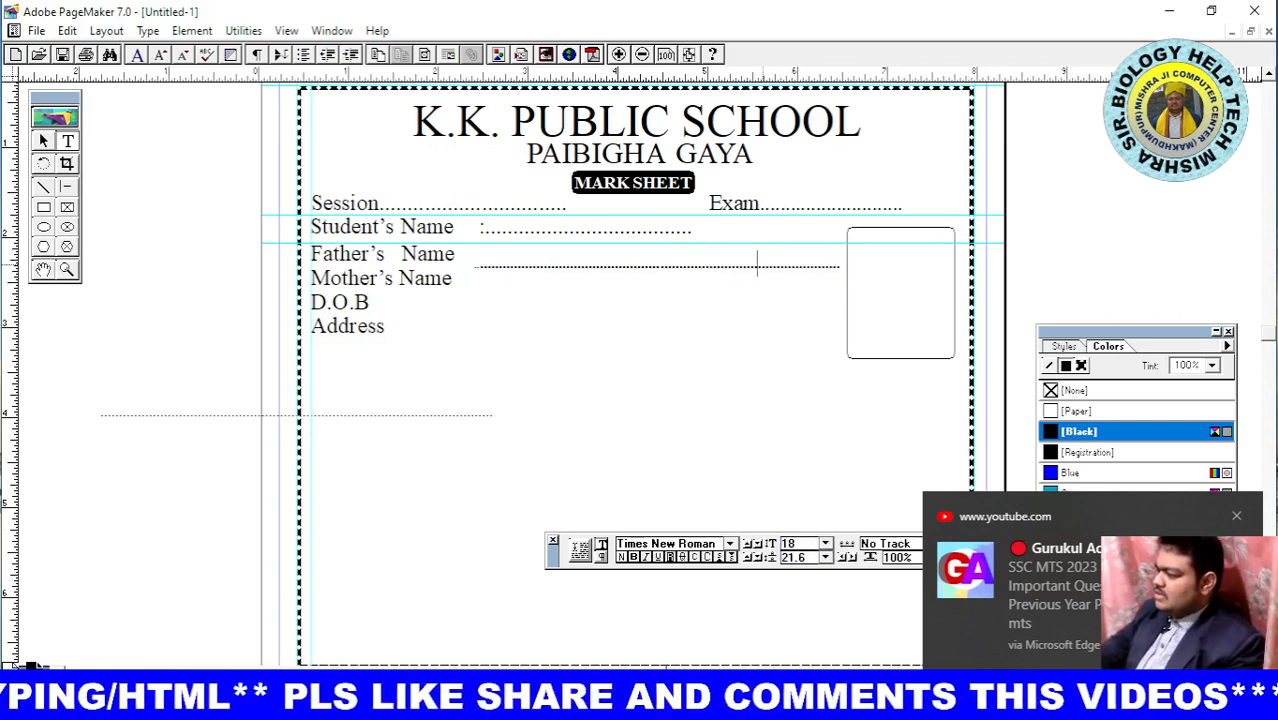
{"action": "key", "text": "BackSpace"}
{"action": "key", "text": "BackSpace"}
{"action": "key", "text": "BackSpace"}
{"action": "key", "text": "BackSpace"}
{"action": "key", "text": "BackSpace"}
{"action": "key", "text": "BackSpace"}
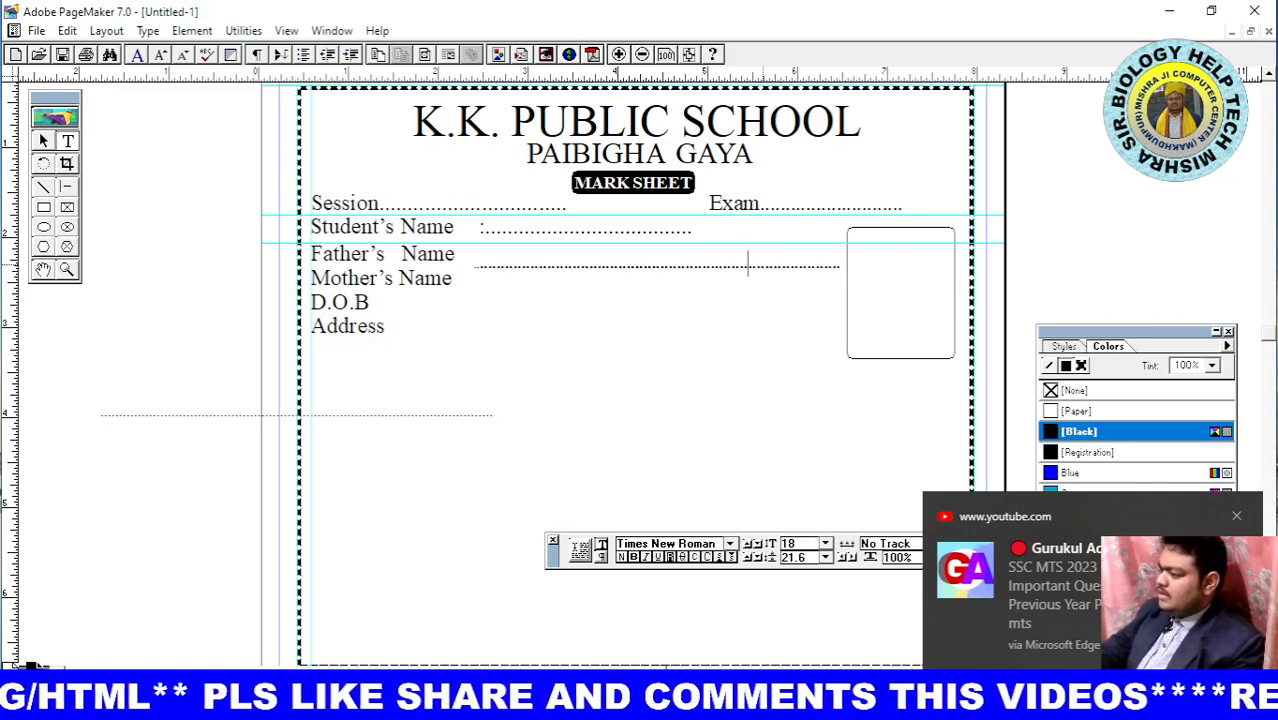
{"action": "key", "text": "BackSpace"}
{"action": "key", "text": "BackSpace"}
{"action": "key", "text": "BackSpace"}
{"action": "key", "text": "BackSpace"}
{"action": "key", "text": "BackSpace"}
{"action": "key", "text": "BackSpace"}
{"action": "key", "text": "BackSpace"}
{"action": "key", "text": "BackSpace"}
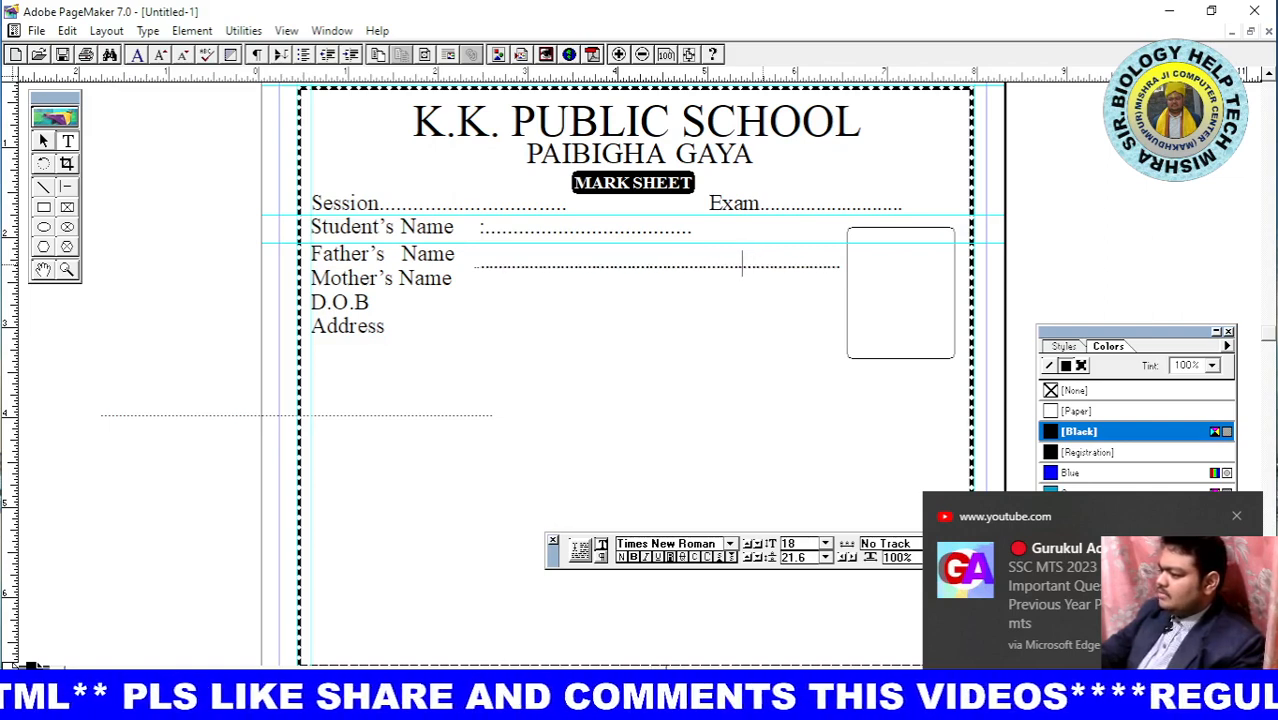
{"action": "key", "text": "BackSpace"}
{"action": "key", "text": "BackSpace"}
{"action": "key", "text": "BackSpace"}
{"action": "key", "text": "BackSpace"}
{"action": "key", "text": "BackSpace"}
{"action": "key", "text": "BackSpace"}
{"action": "key", "text": "BackSpace"}
{"action": "key", "text": "BackSpace"}
{"action": "key", "text": "BackSpace"}
{"action": "key", "text": "BackSpace"}
{"action": "key", "text": "BackSpace"}
{"action": "key", "text": "BackSpace"}
{"action": "key", "text": "BackSpace"}
{"action": "key", "text": "BackSpace"}
{"action": "key", "text": "BackSpace"}
{"action": "key", "text": "BackSpace"}
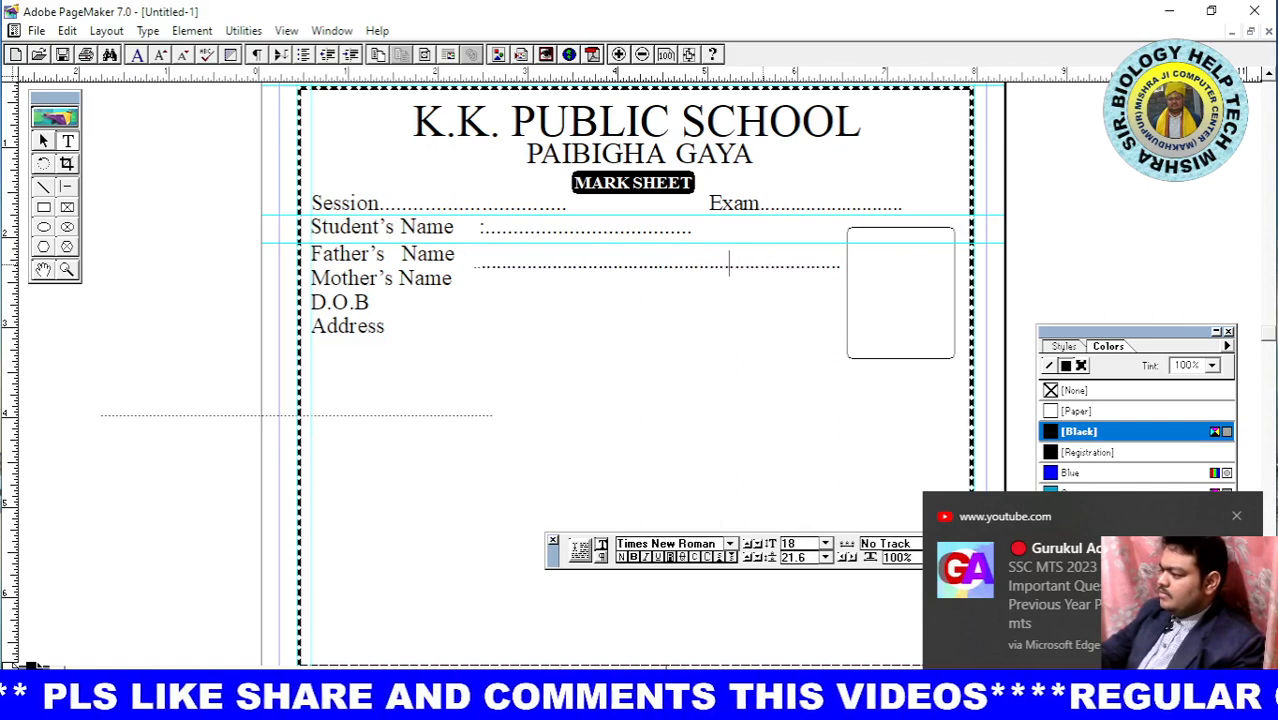
{"action": "key", "text": "BackSpace"}
{"action": "key", "text": "BackSpace"}
{"action": "key", "text": "BackSpace"}
{"action": "key", "text": "BackSpace"}
{"action": "key", "text": "BackSpace"}
{"action": "key", "text": "BackSpace"}
{"action": "key", "text": "BackSpace"}
{"action": "key", "text": "BackSpace"}
{"action": "key", "text": "BackSpace"}
{"action": "key", "text": "BackSpace"}
{"action": "key", "text": "BackSpace"}
{"action": "key", "text": "BackSpace"}
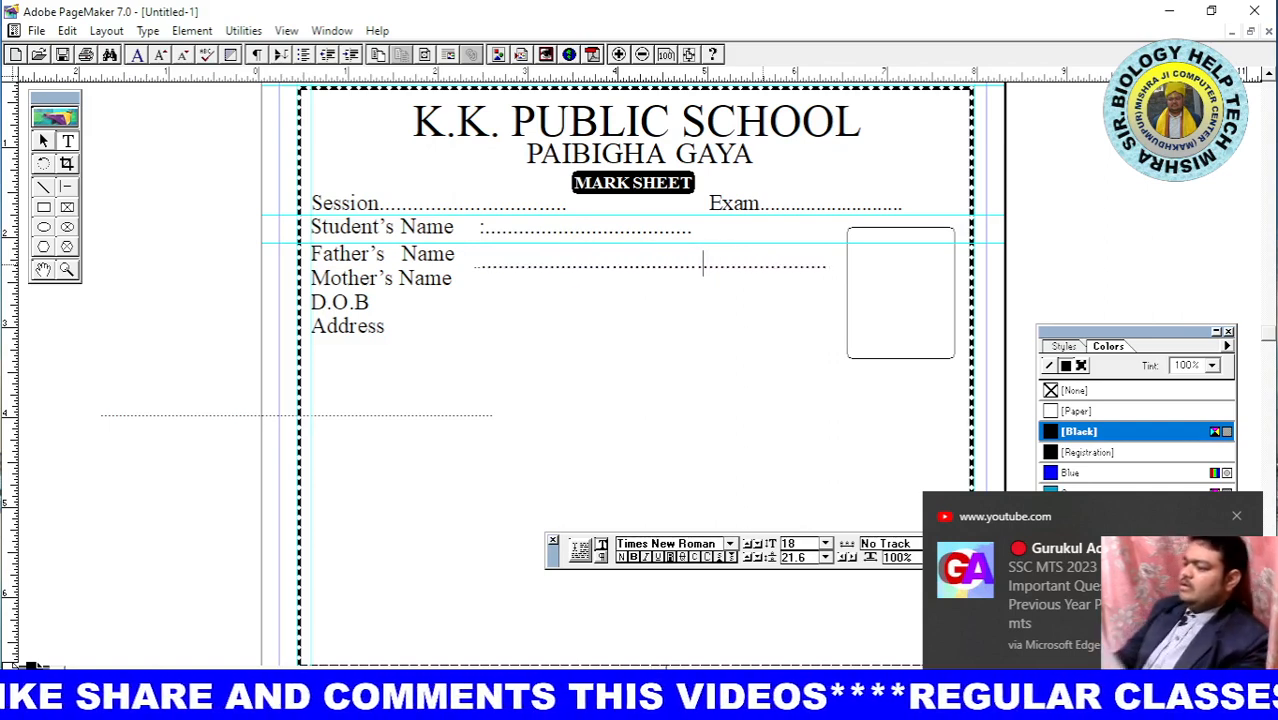
Replace the leading dots of the Father's Name dotted line with a colon
{"action": "left_click", "coordinate": [692, 230]}
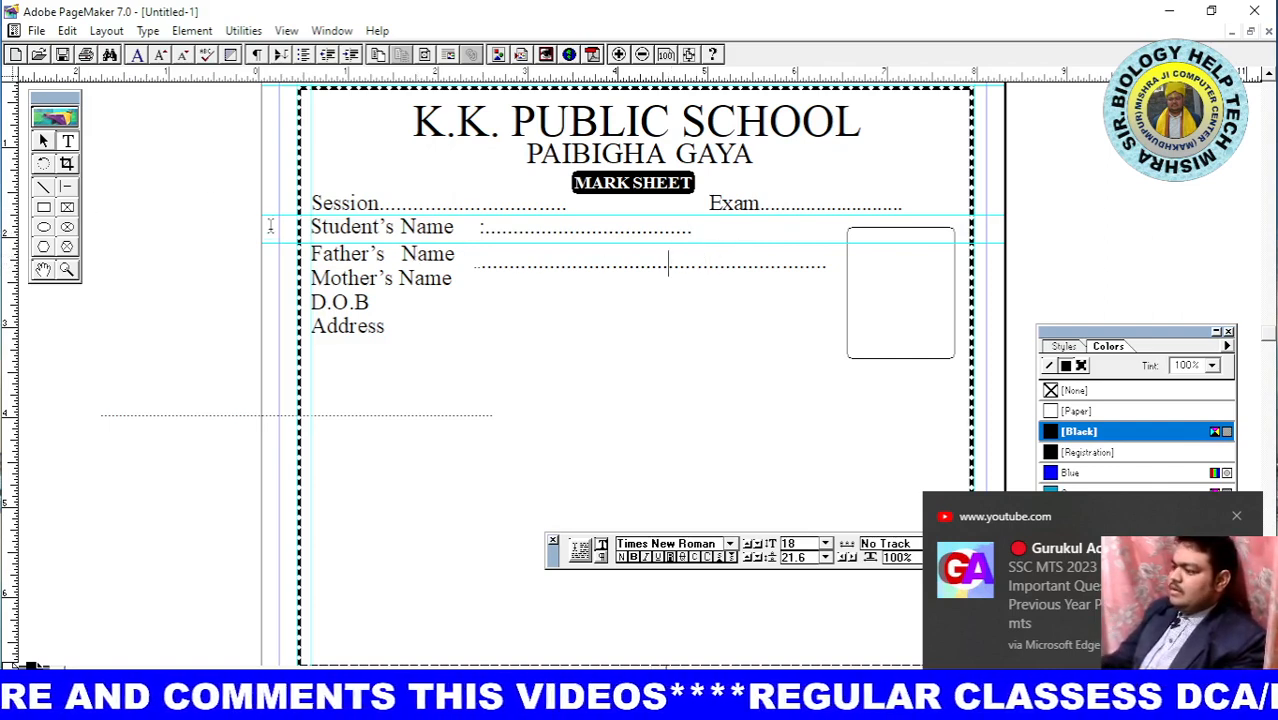
{"action": "left_click", "coordinate": [481, 264]}
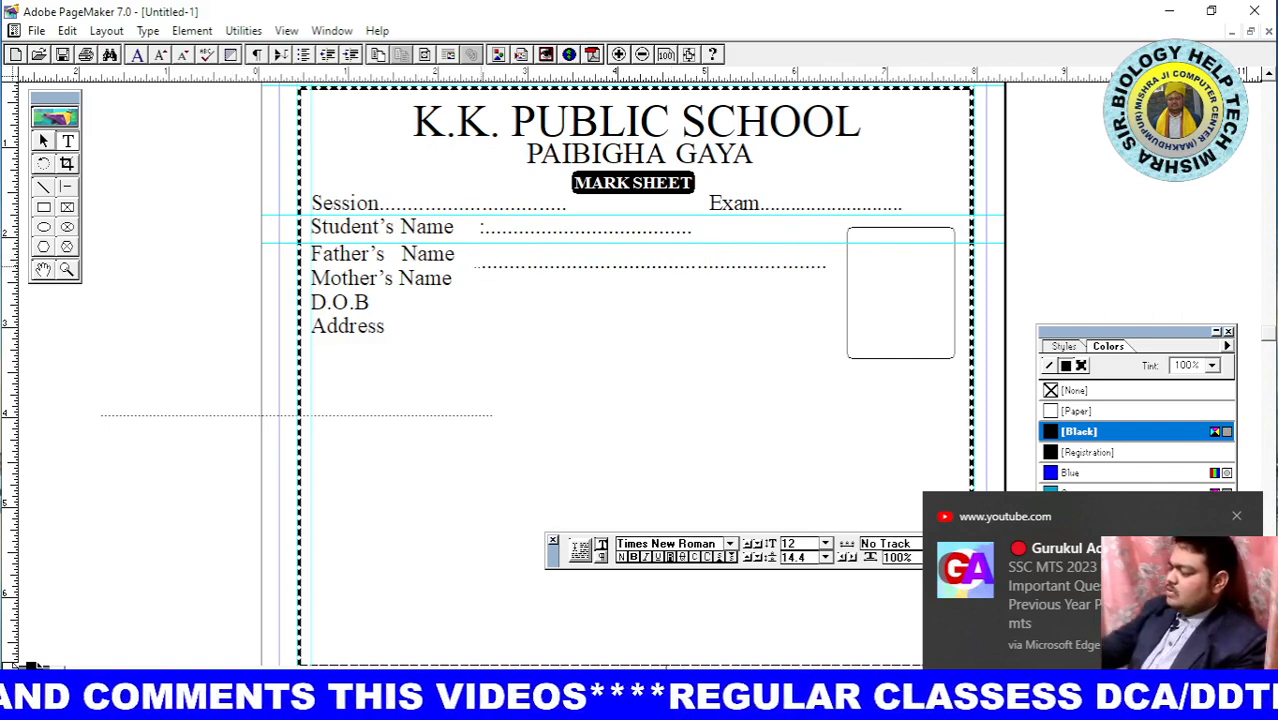
{"action": "key", "text": "BackSpace"}
{"action": "key", "text": "BackSpace"}
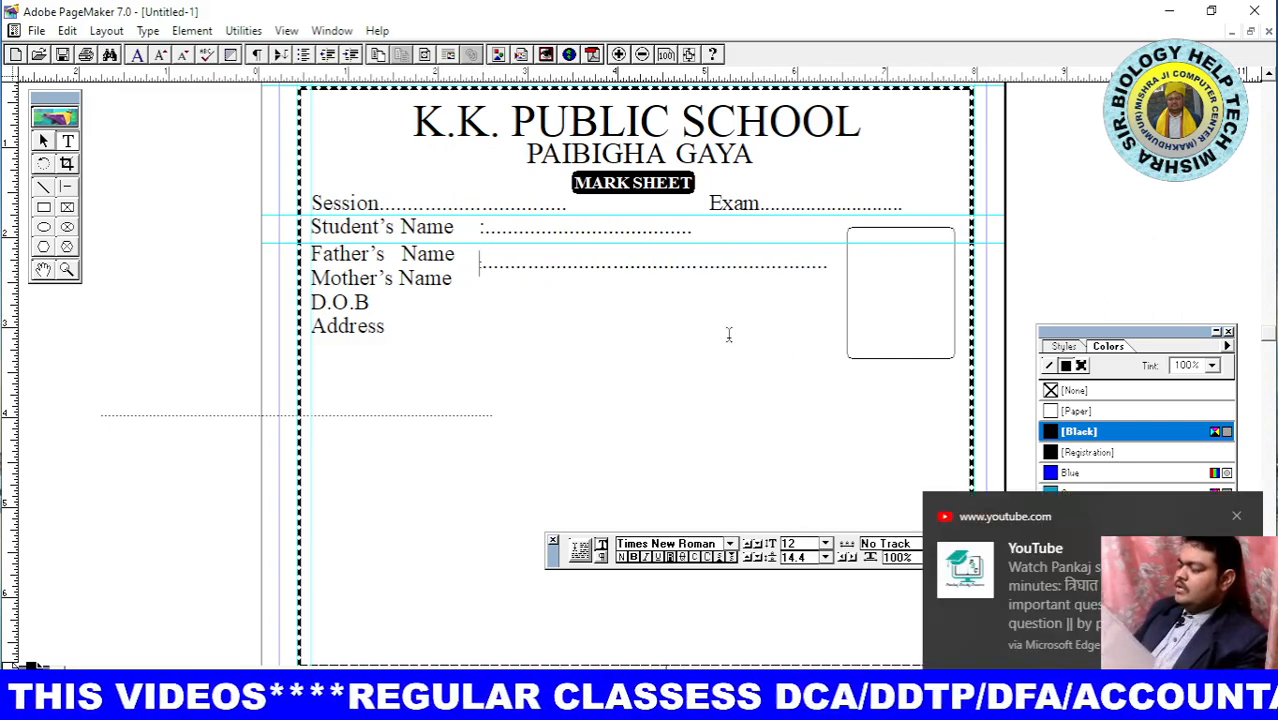
Remove a few dots from the end of the Student's Name dotted line
{"action": "left_click", "coordinate": [697, 230]}
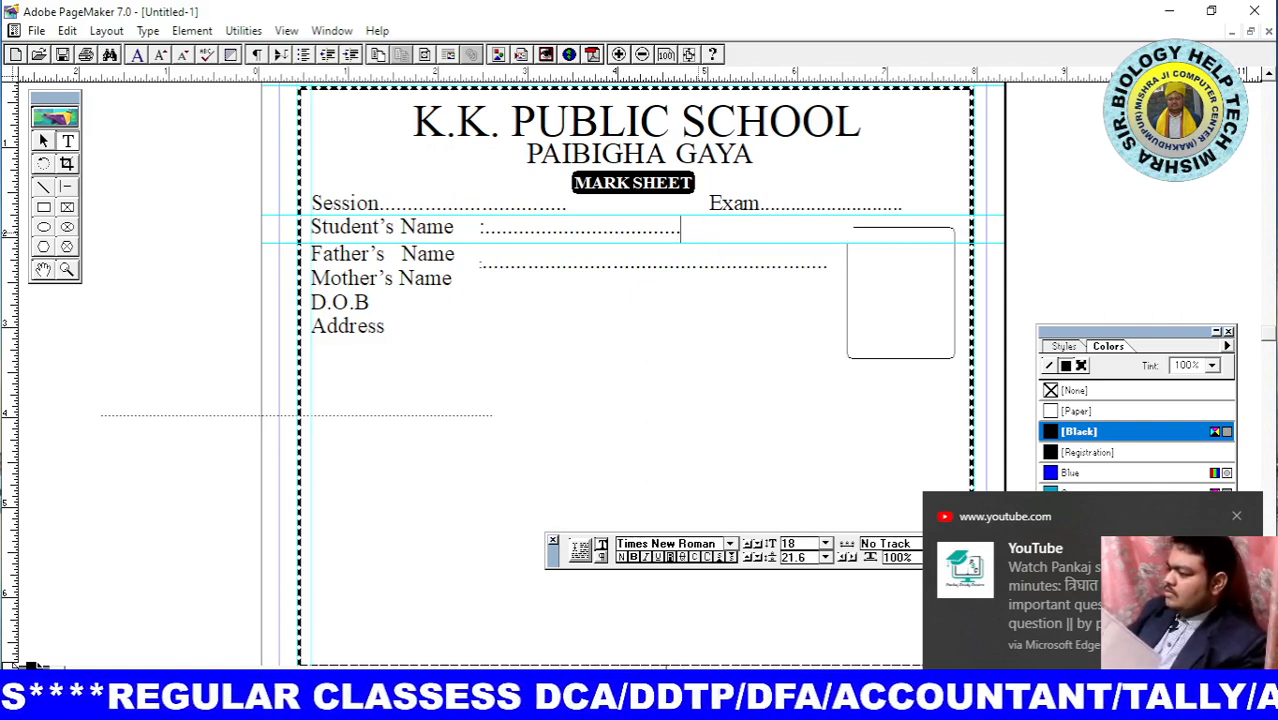
{"action": "key", "text": "BackSpace"}
{"action": "key", "text": "BackSpace"}
{"action": "key", "text": "BackSpace"}
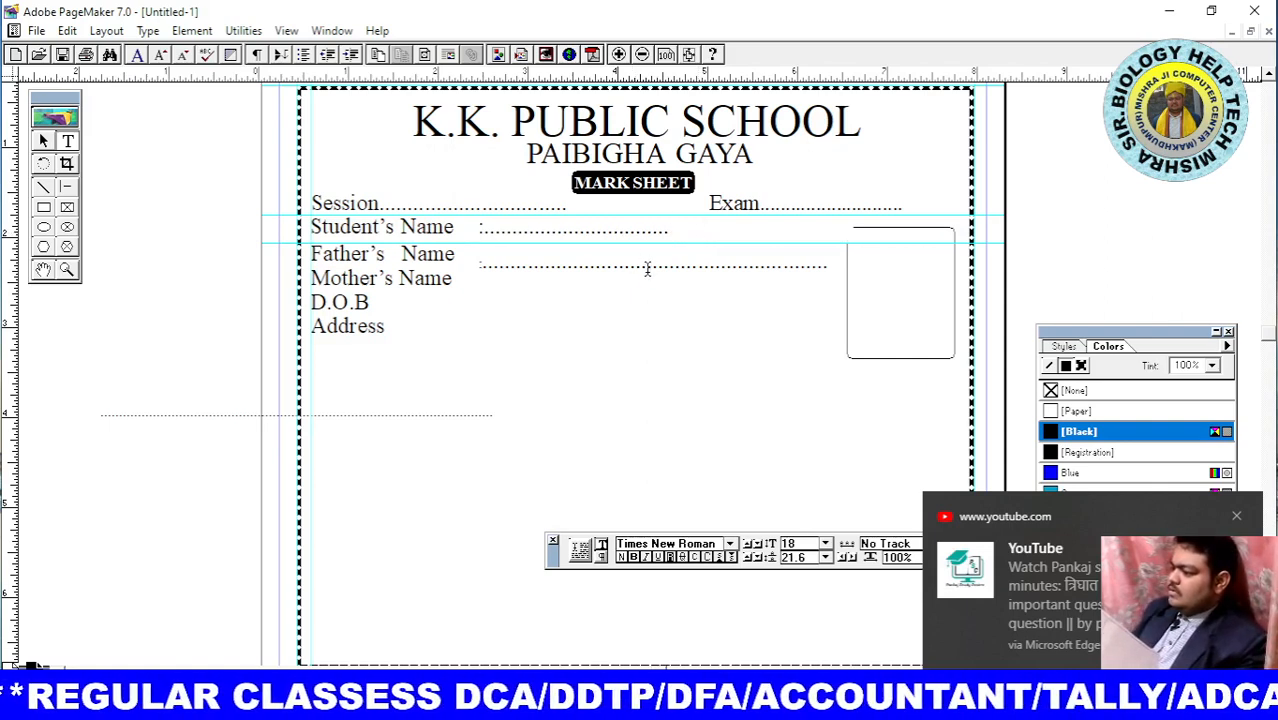
Narrow the Student's Name text block to a width of 5.804 in so it clears the photo box
{"action": "left_click", "coordinate": [43, 141]}
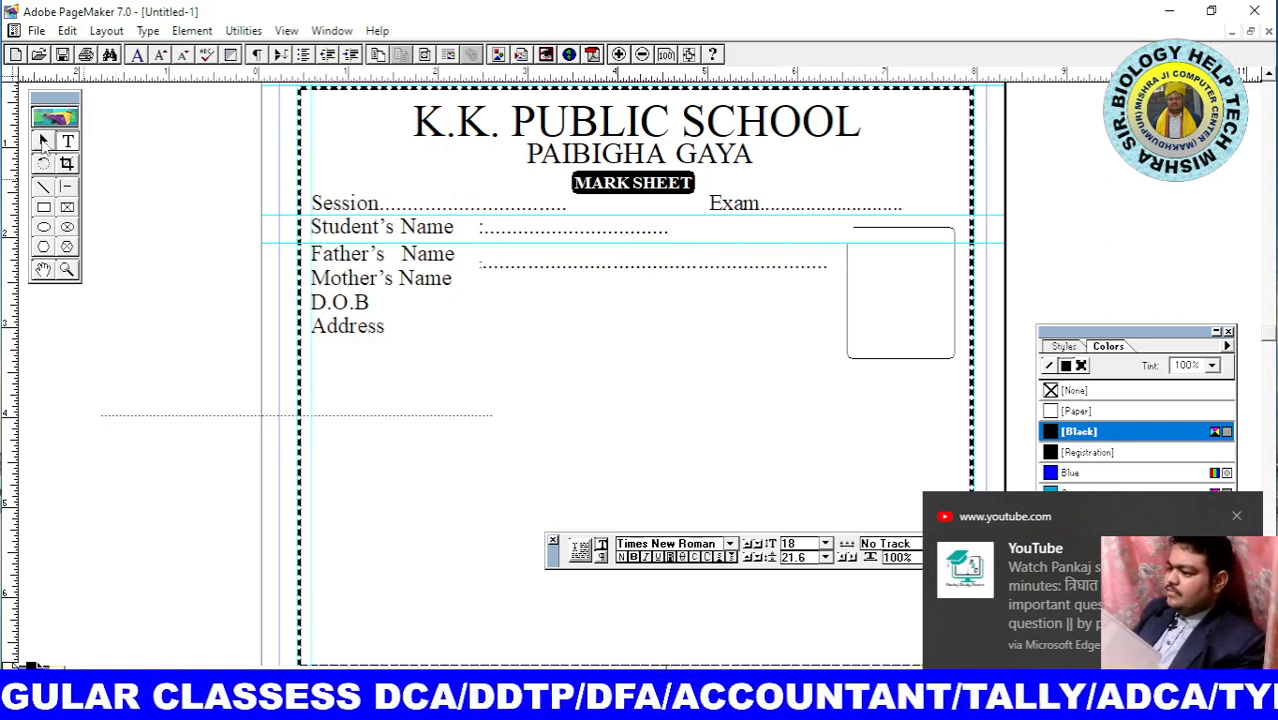
{"action": "left_click", "coordinate": [518, 231]}
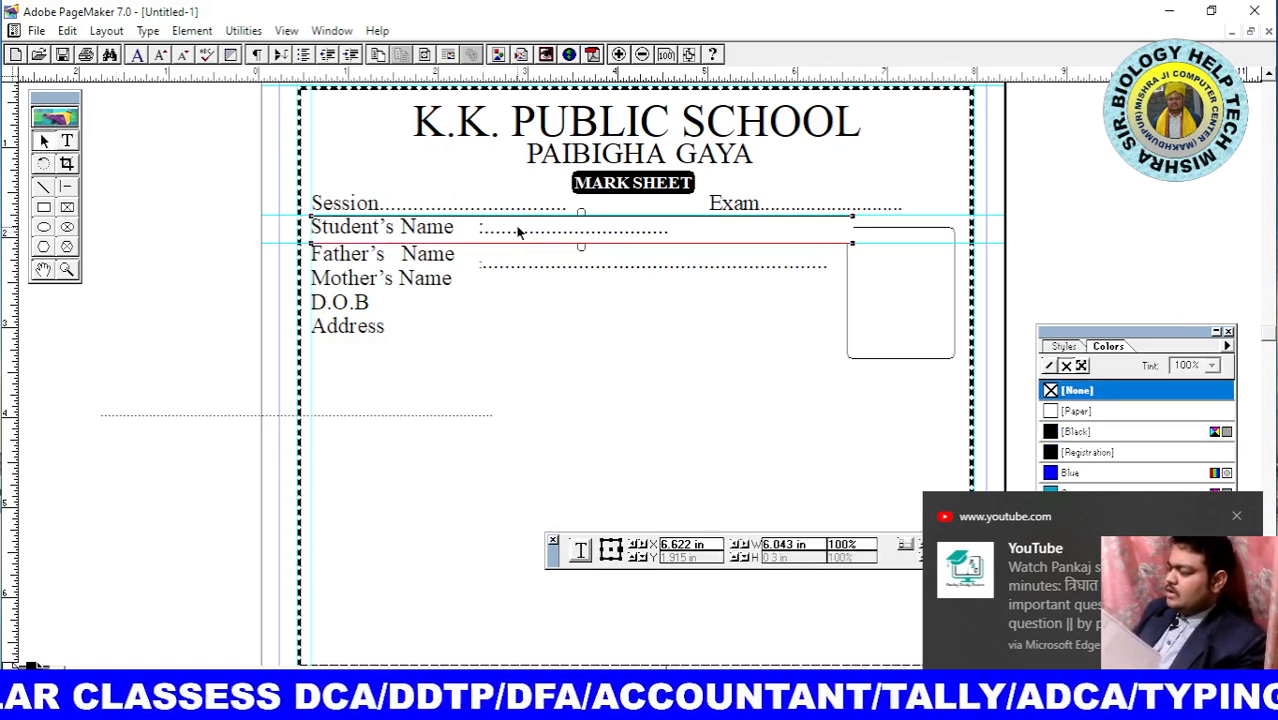
{"action": "left_click_drag", "start_coordinate": [852, 244], "coordinate": [830, 245]}
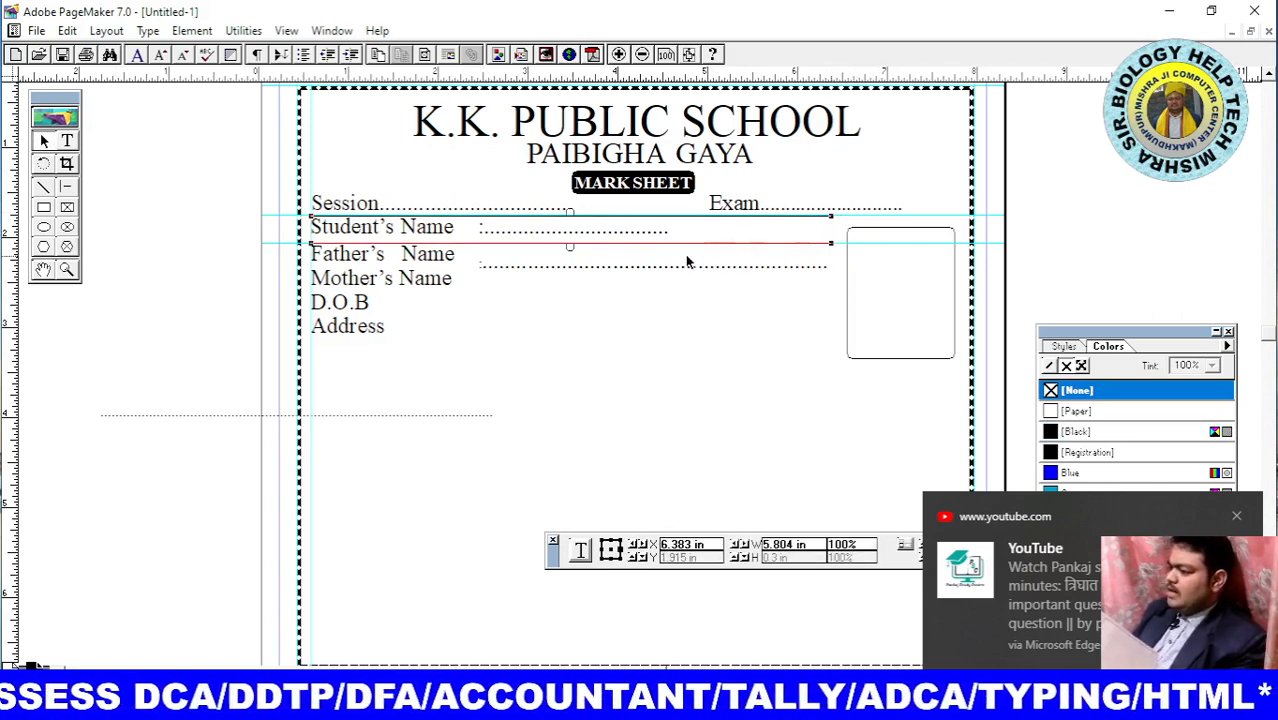
Try moving the Student's Name text block down to the page's lower-left area, and undo the move
{"action": "left_click", "coordinate": [703, 280]}
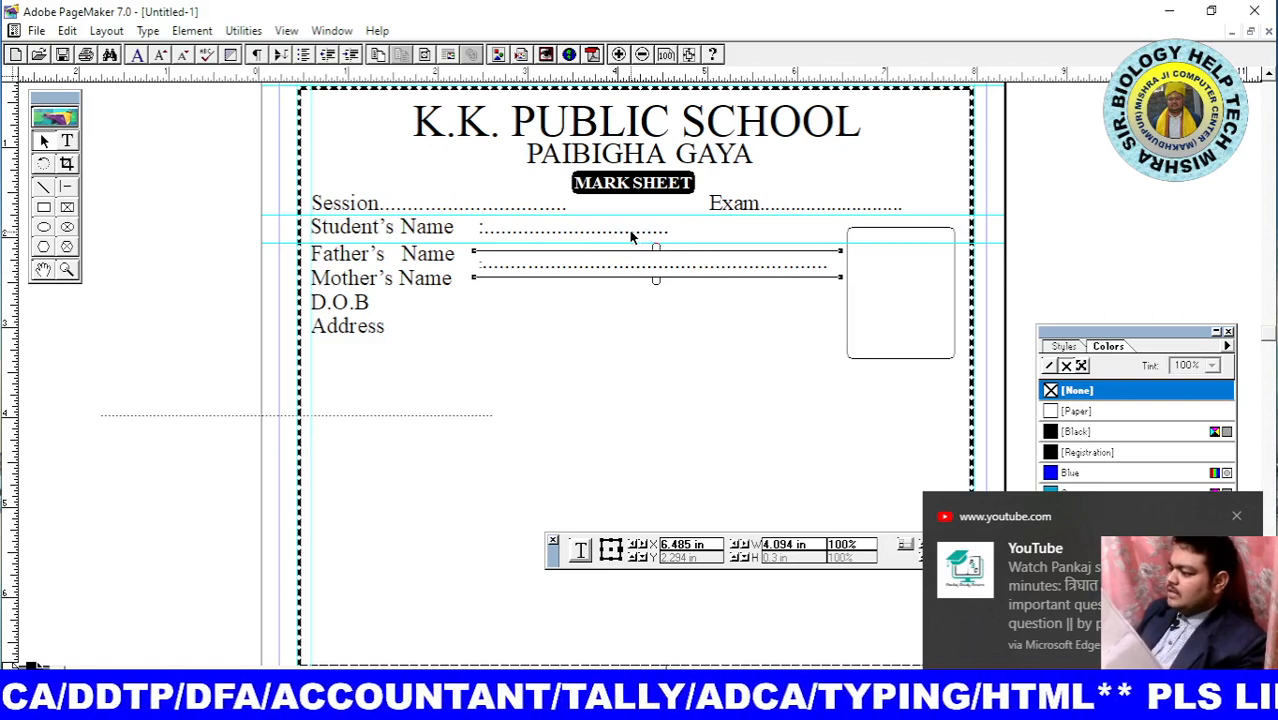
{"action": "left_click_drag", "start_coordinate": [633, 237], "coordinate": [303, 556]}
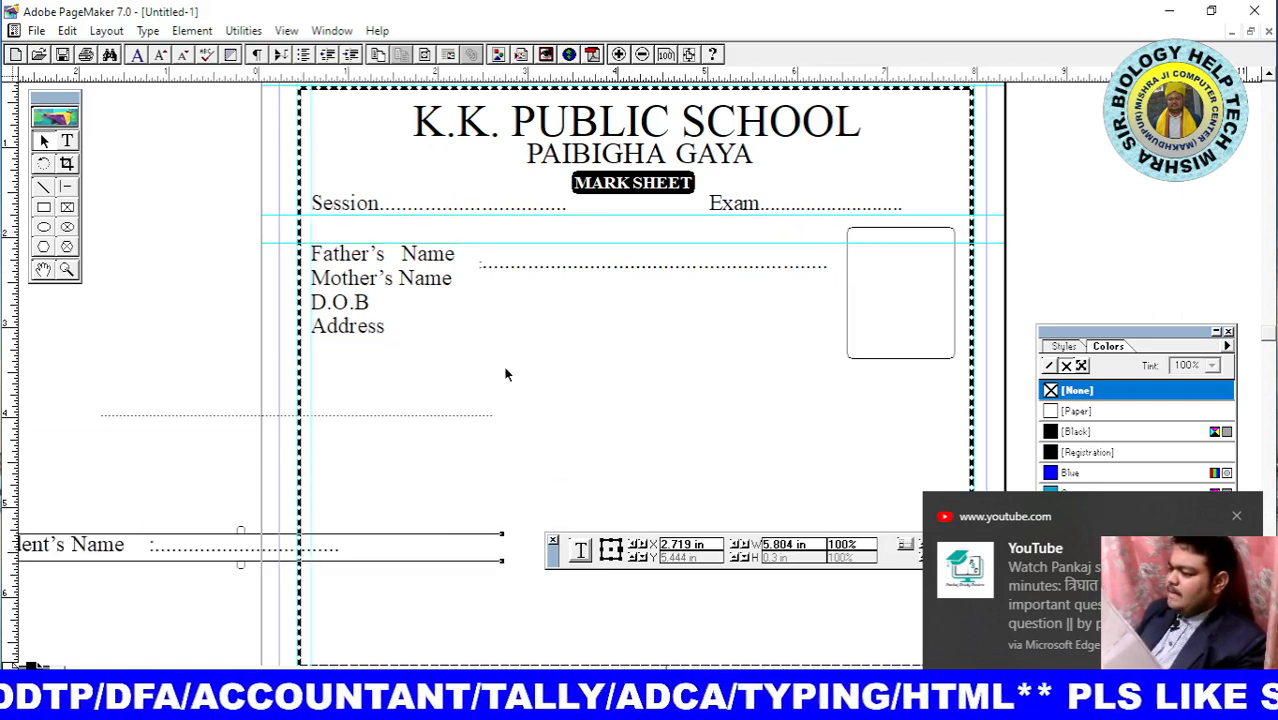
{"action": "key", "text": "ctrl+z"}
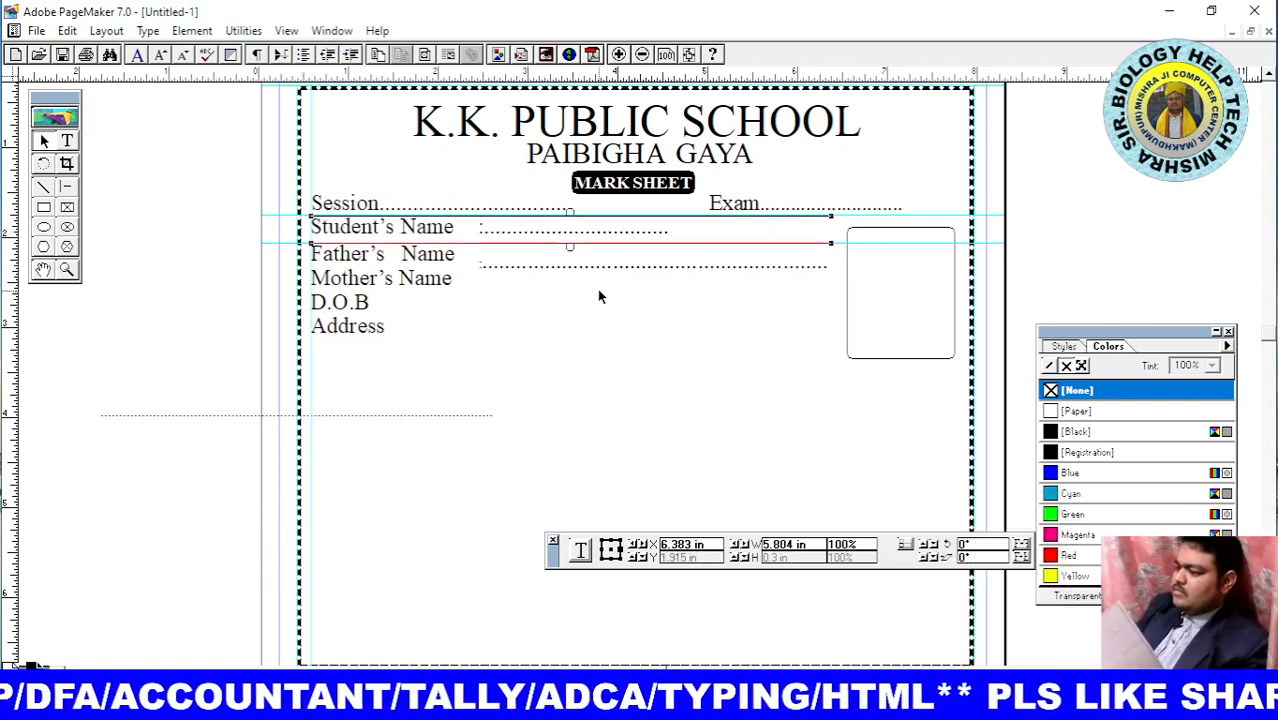
{"action": "left_click", "coordinate": [640, 364]}
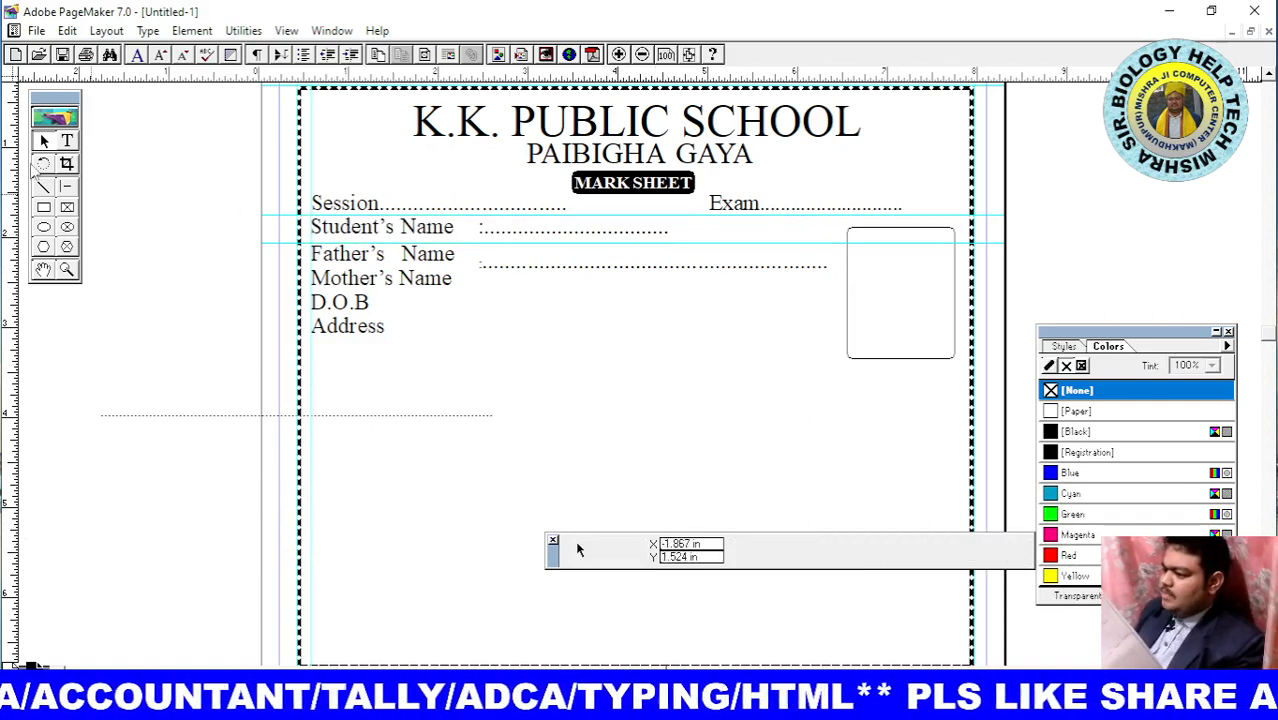
Delete the colon and dots after the Student's Name label
{"action": "left_click", "coordinate": [67, 141]}
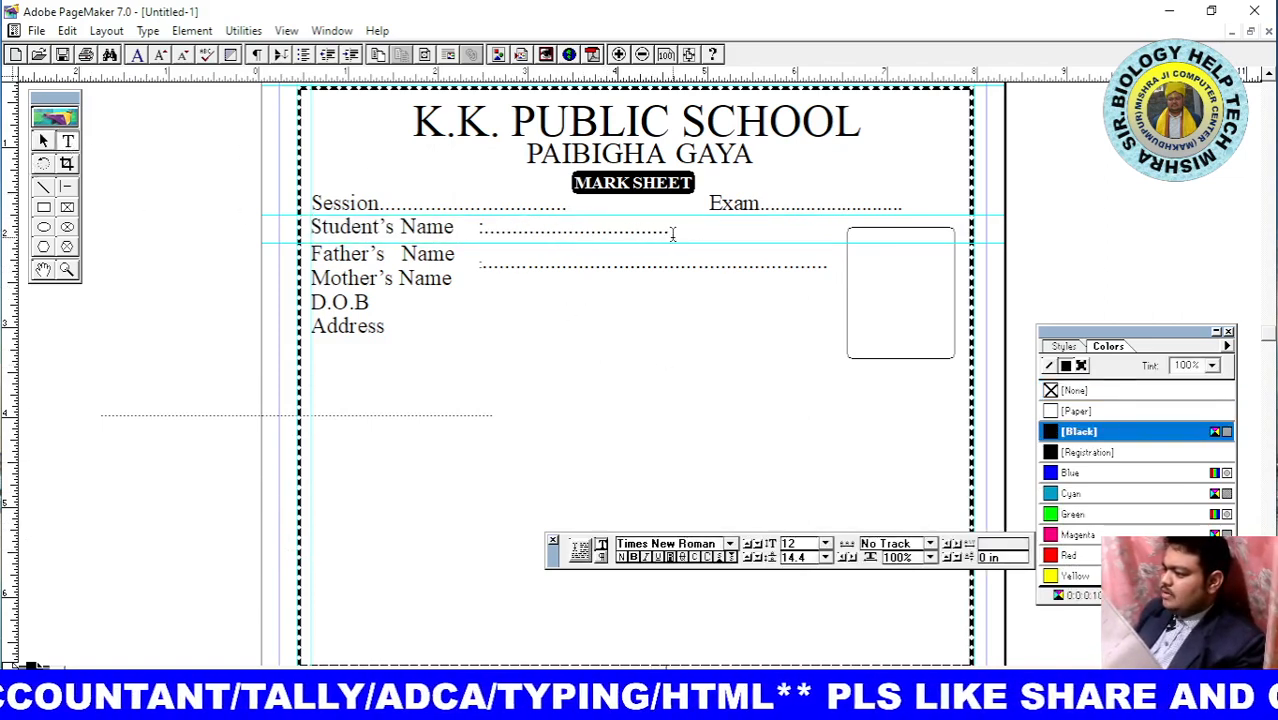
{"action": "left_click_drag", "start_coordinate": [672, 230], "coordinate": [475, 236]}
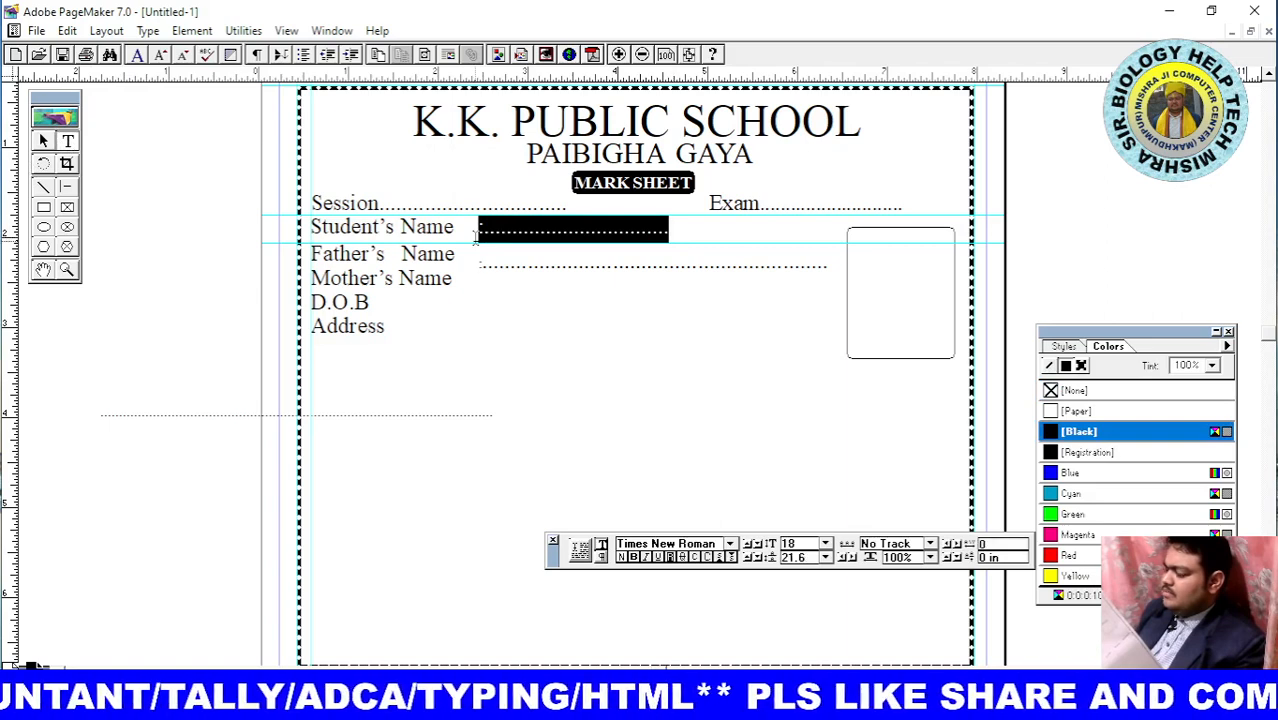
{"action": "key", "text": "BackSpace"}
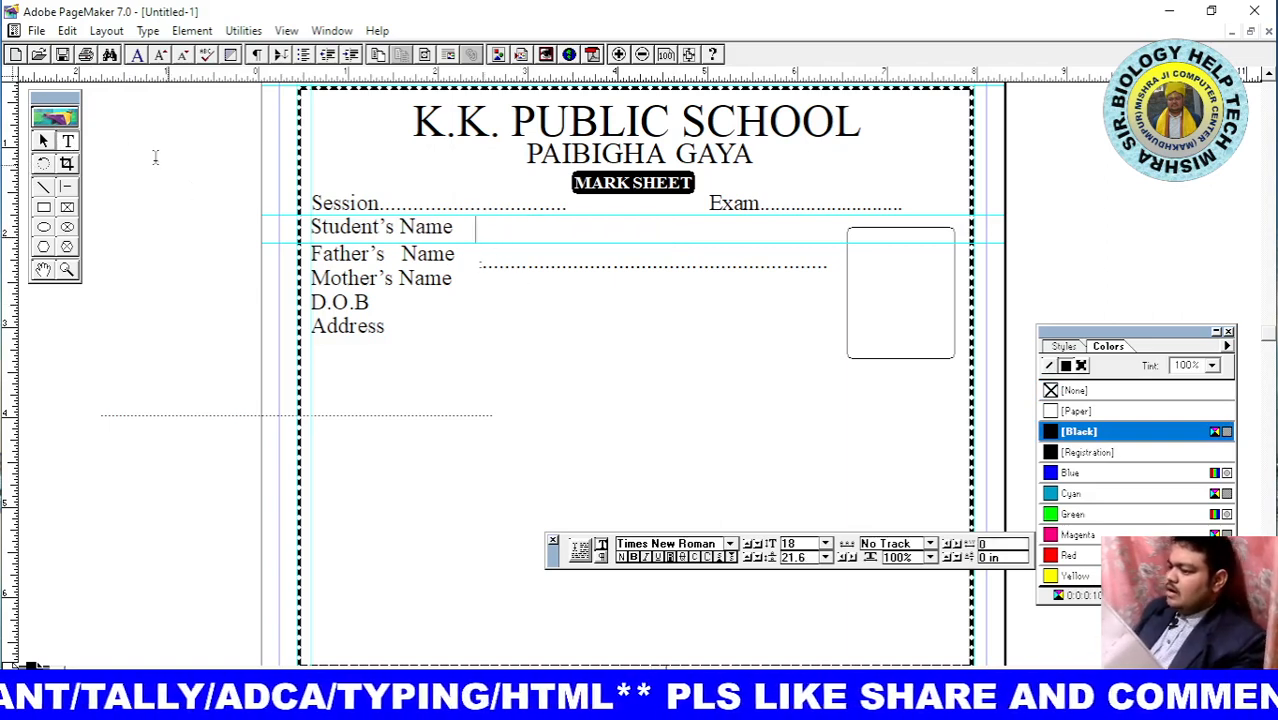
Duplicate the Father's Name dotted line and move the copy up beside Student's Name
{"action": "left_click", "coordinate": [44, 141]}
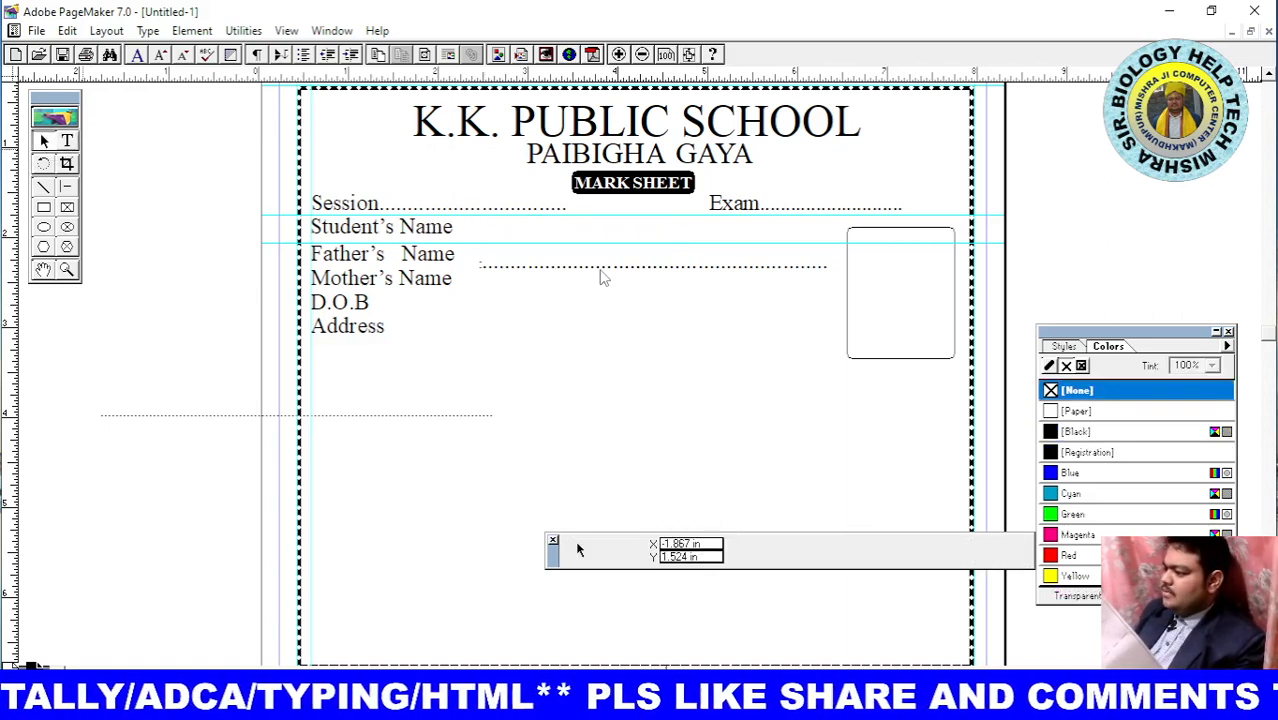
{"action": "left_click", "coordinate": [600, 272]}
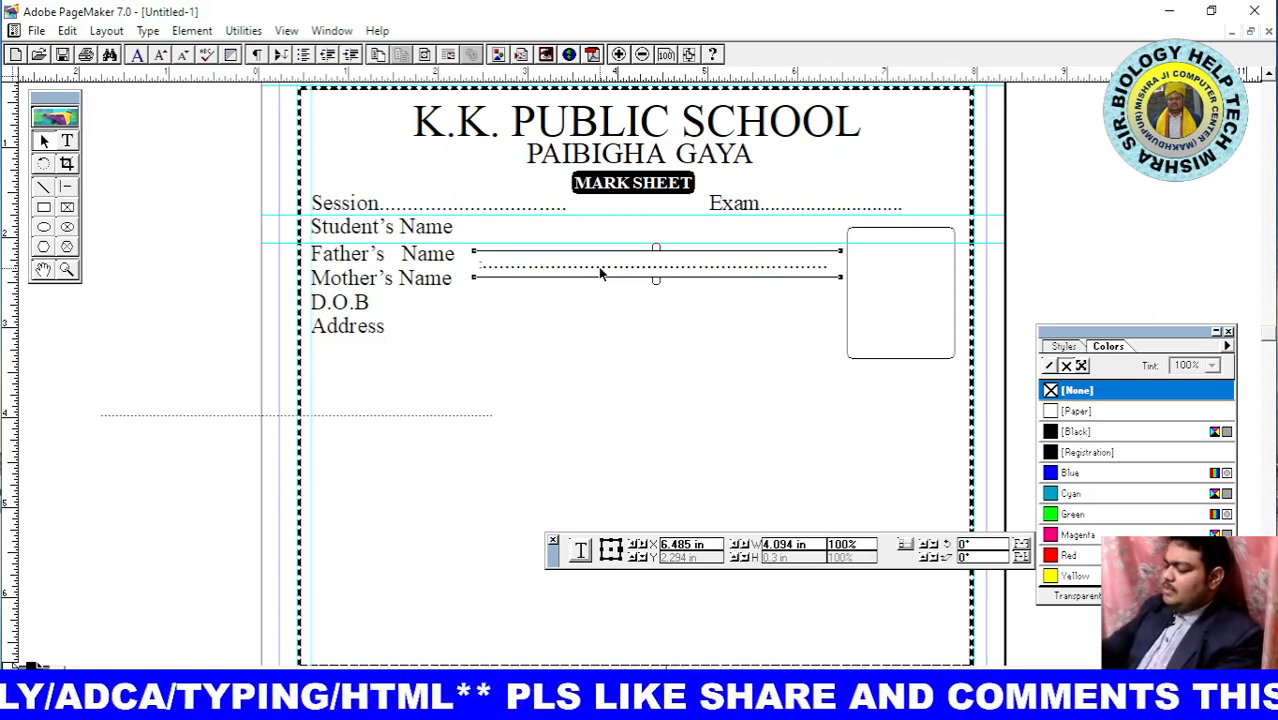
{"action": "key", "text": "ctrl+v"}
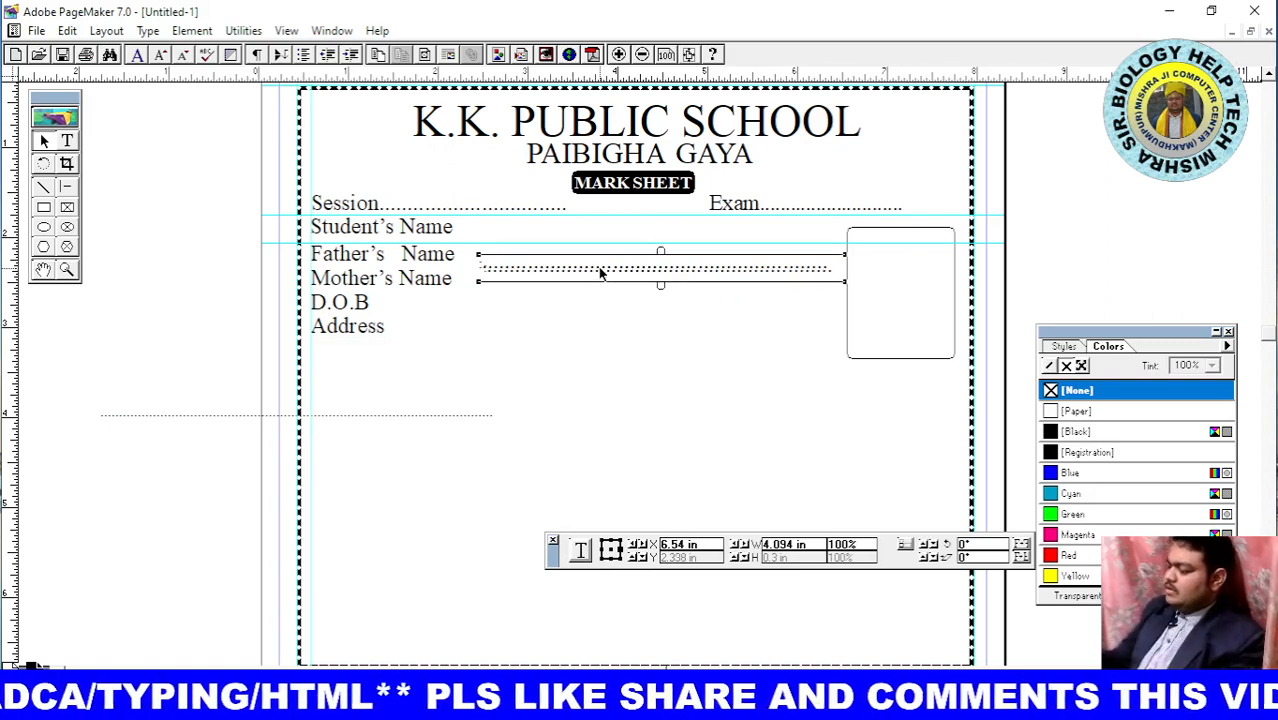
{"action": "key", "text": "Up"}
{"action": "key", "text": "Up"}
{"action": "key", "text": "Up"}
{"action": "key", "text": "Up"}
{"action": "key", "text": "Up"}
{"action": "key", "text": "Up"}
{"action": "key", "text": "Up"}
{"action": "key", "text": "Up"}
{"action": "key", "text": "Up"}
{"action": "key", "text": "Up"}
{"action": "key", "text": "Up"}
{"action": "key", "text": "Up"}
{"action": "key", "text": "Up"}
{"action": "key", "text": "Up"}
{"action": "key", "text": "Up"}
{"action": "key", "text": "Up"}
{"action": "key", "text": "Up"}
{"action": "key", "text": "Up"}
{"action": "key", "text": "Up"}
{"action": "key", "text": "Up"}
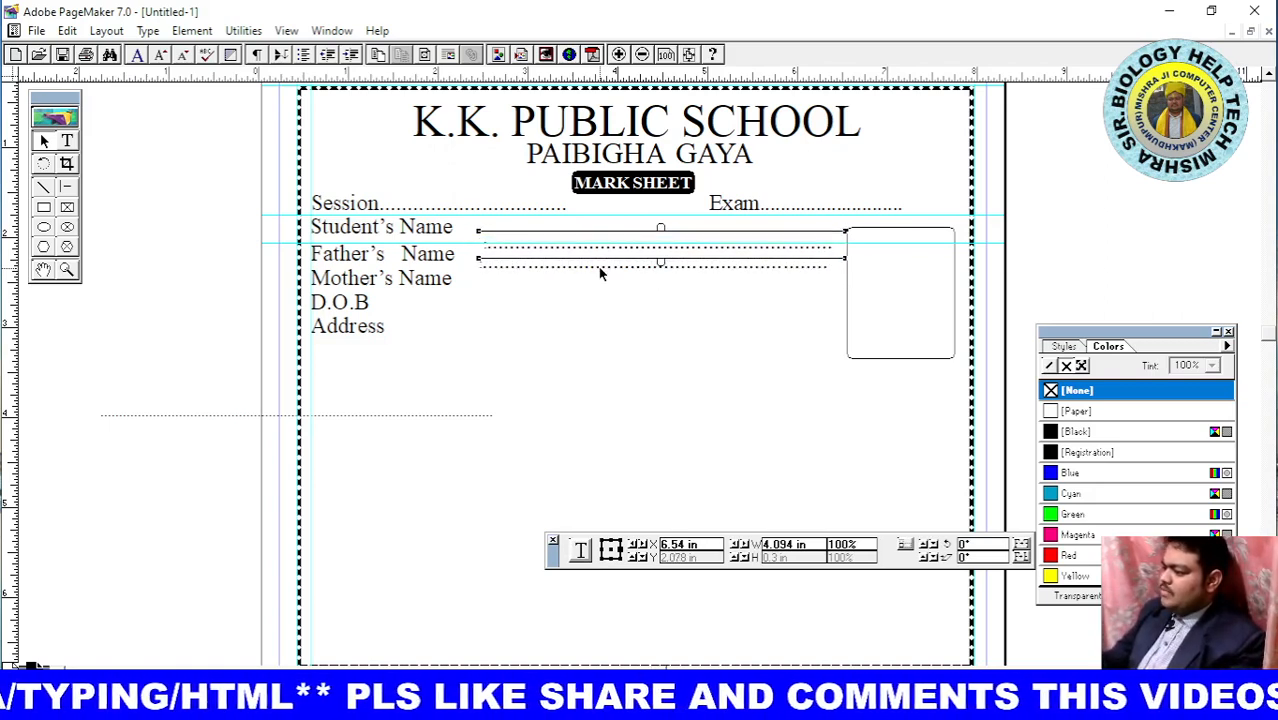
{"action": "key", "text": "Up"}
{"action": "key", "text": "Up"}
{"action": "key", "text": "Up"}
{"action": "key", "text": "Up"}
{"action": "key", "text": "Up"}
{"action": "key", "text": "Up"}
{"action": "key", "text": "Up"}
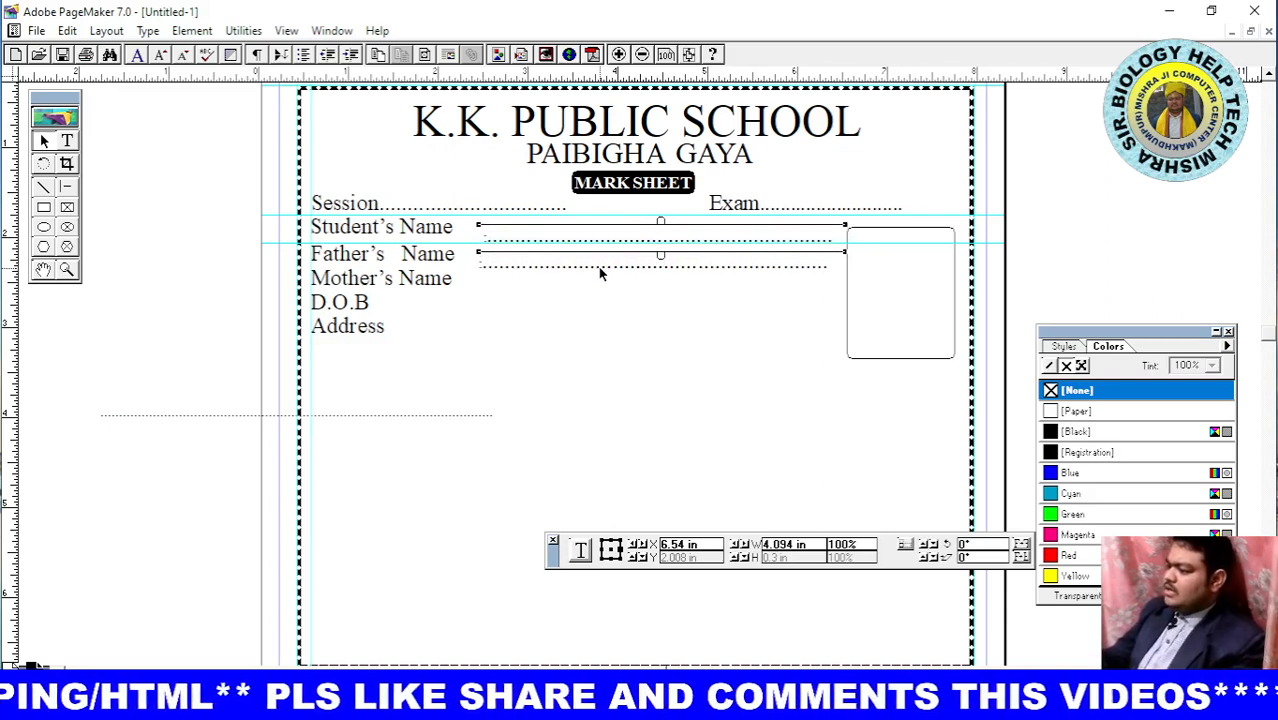
{"action": "key", "text": "Up"}
{"action": "key", "text": "Up"}
{"action": "key", "text": "Up"}
{"action": "key", "text": "Up"}
{"action": "key", "text": "Up"}
{"action": "key", "text": "Up"}
{"action": "key", "text": "Up"}
{"action": "key", "text": "Up"}
{"action": "key", "text": "Up"}
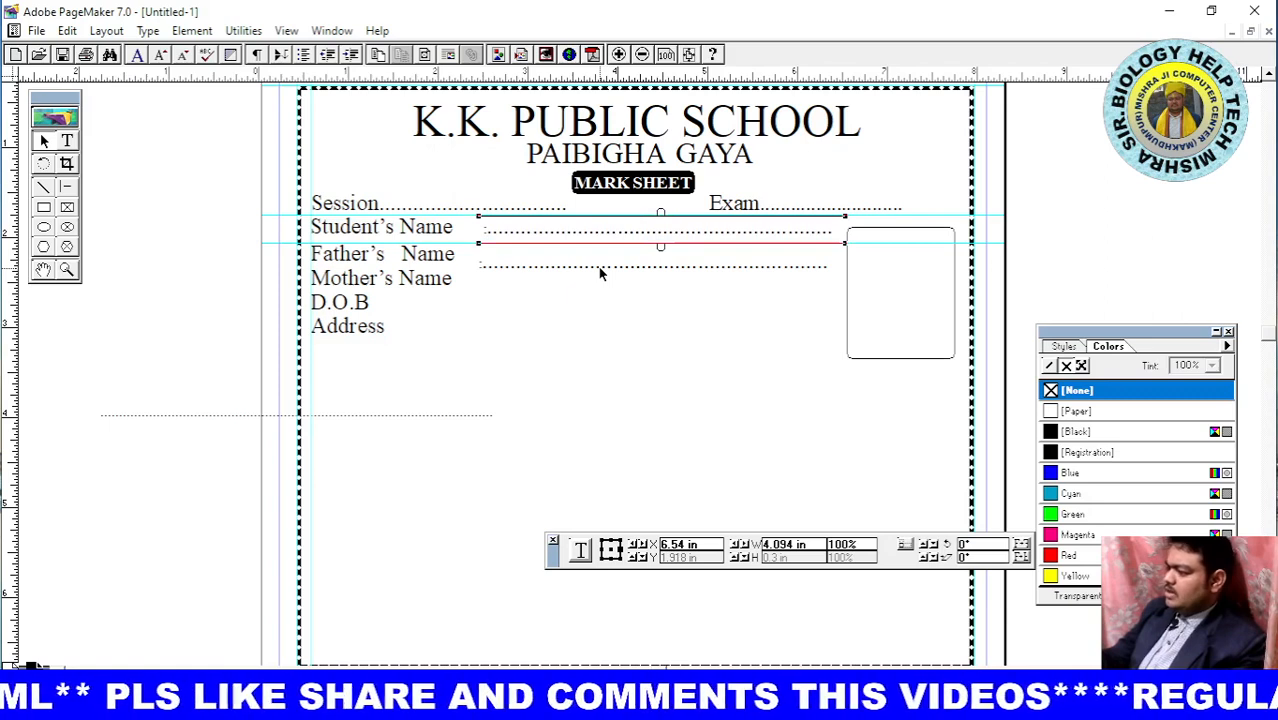
Nudge the Student's Name dotted line left to X 6.5 in and add a vertical guide along the colons
{"action": "key", "text": "Left"}
{"action": "key", "text": "Left"}
{"action": "key", "text": "Left"}
{"action": "key", "text": "Left"}
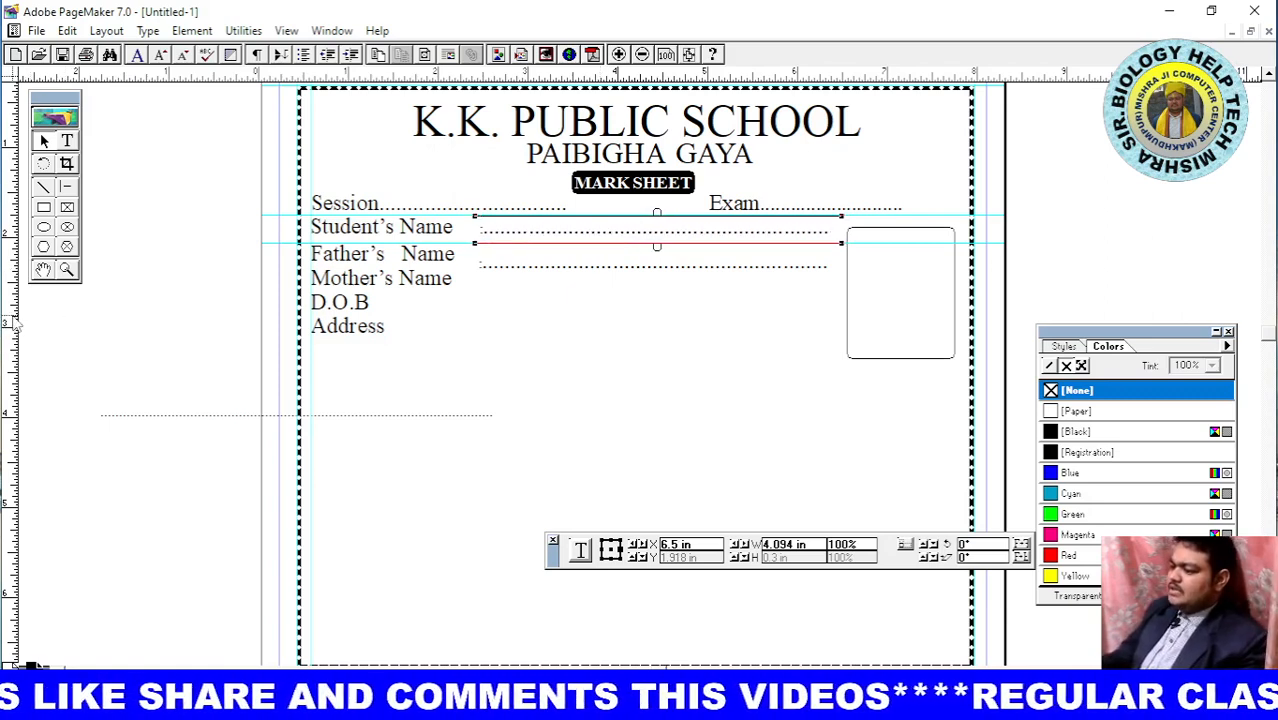
{"action": "left_click_drag", "start_coordinate": [8, 324], "coordinate": [479, 303]}
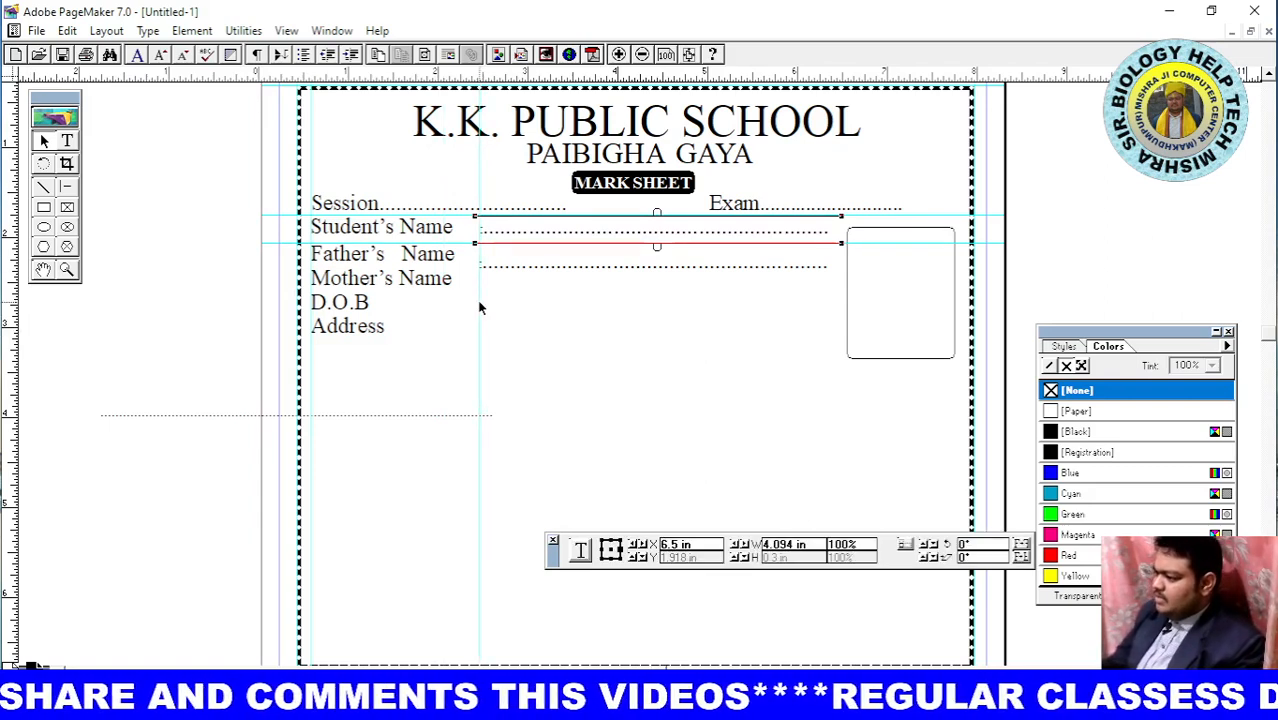
Paste another copy of the dotted line and move it down beside Mother's Name
{"action": "left_click", "coordinate": [587, 268]}
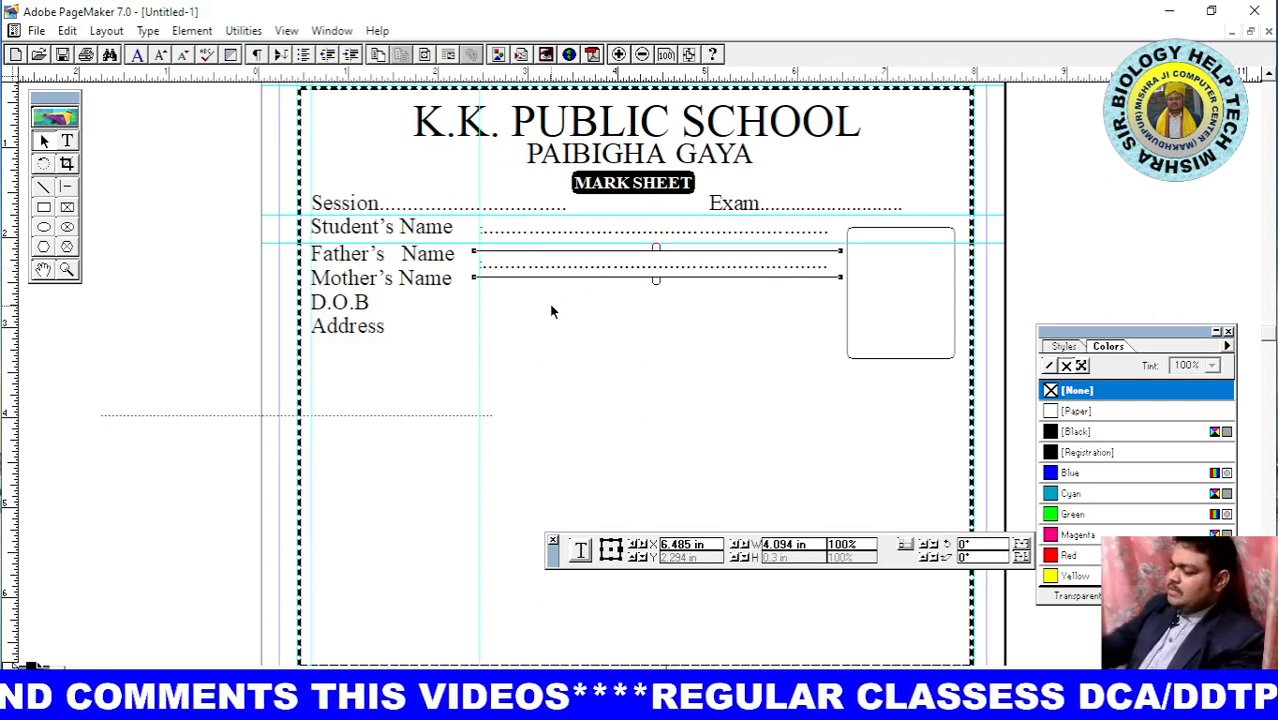
{"action": "key", "text": "ctrl+v"}
{"action": "key", "text": "Down"}
{"action": "key", "text": "Down"}
{"action": "key", "text": "Down"}
{"action": "key", "text": "Down"}
{"action": "key", "text": "Down"}
{"action": "key", "text": "Down"}
{"action": "key", "text": "Down"}
{"action": "key", "text": "Down"}
{"action": "key", "text": "Down"}
{"action": "key", "text": "Down"}
{"action": "key", "text": "Down"}
{"action": "key", "text": "Down"}
{"action": "key", "text": "Down"}
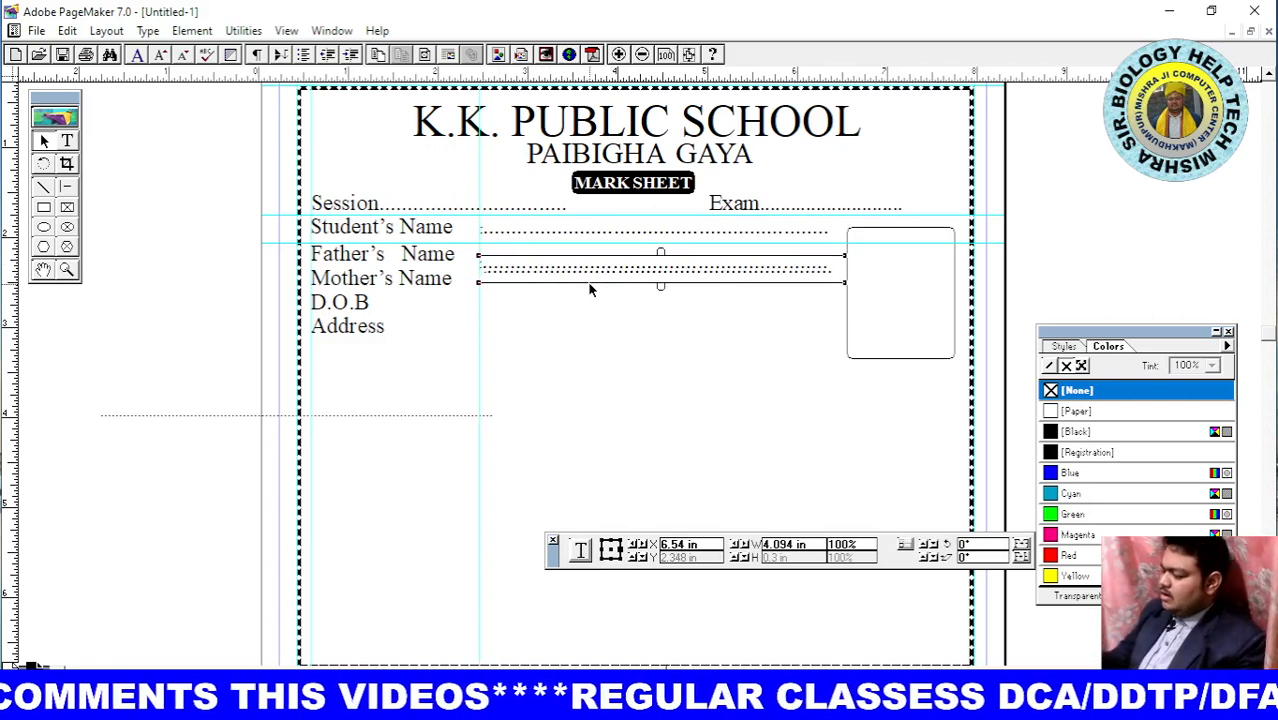
{"action": "key", "text": "Down"}
{"action": "key", "text": "Down"}
{"action": "key", "text": "Down"}
{"action": "key", "text": "Down"}
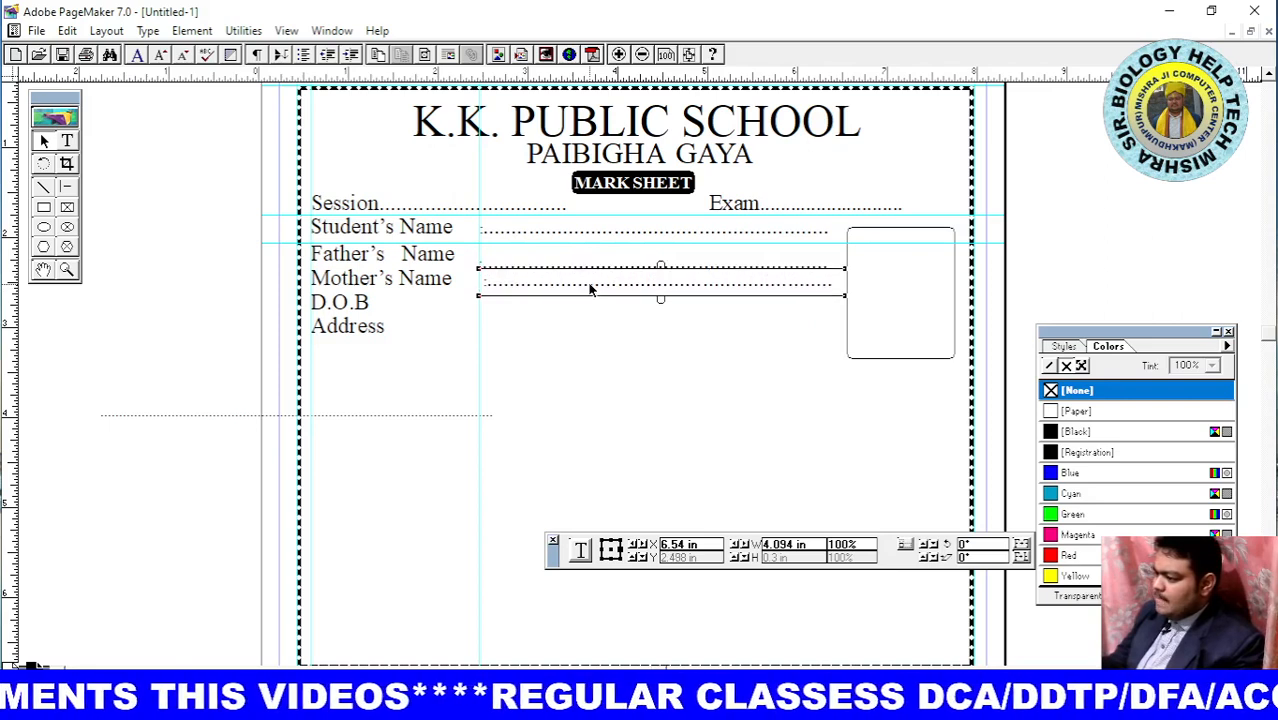
{"action": "key", "text": "Up"}
{"action": "key", "text": "Up"}
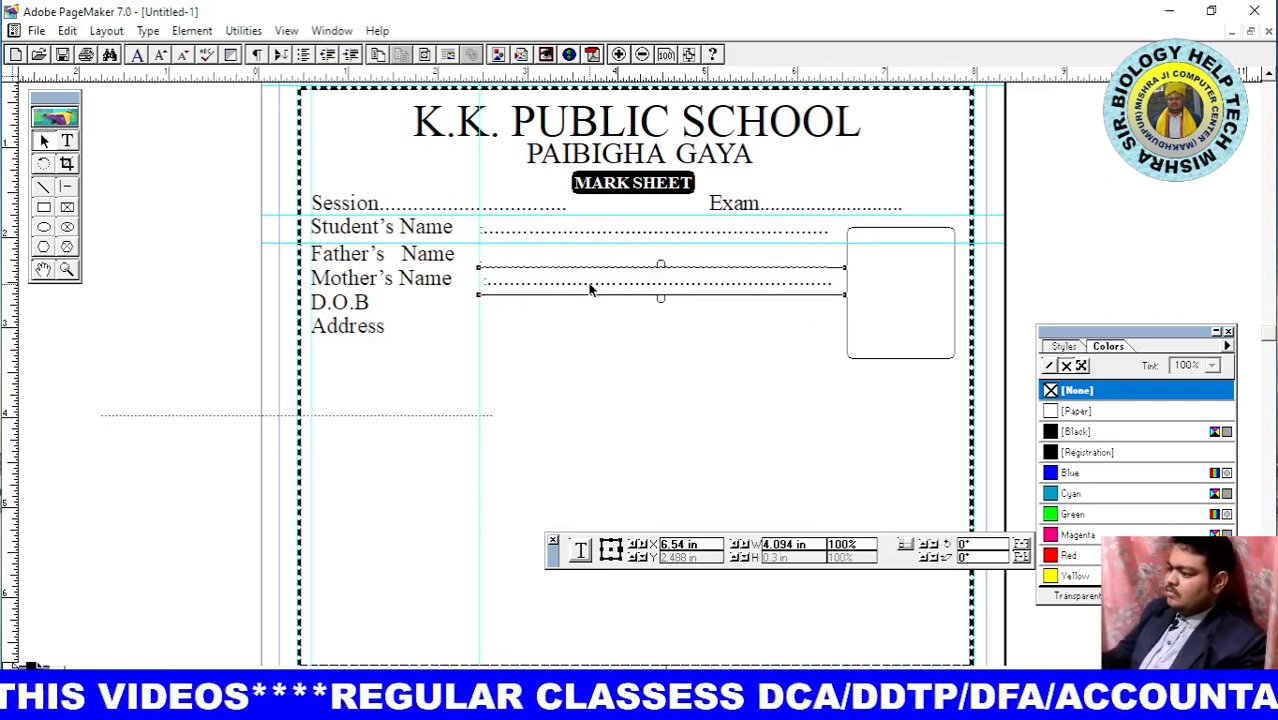
Shift the Mother's Name dotted line left to X 6.5 in, in line with the dotted lines above
{"action": "left_click", "coordinate": [606, 342]}
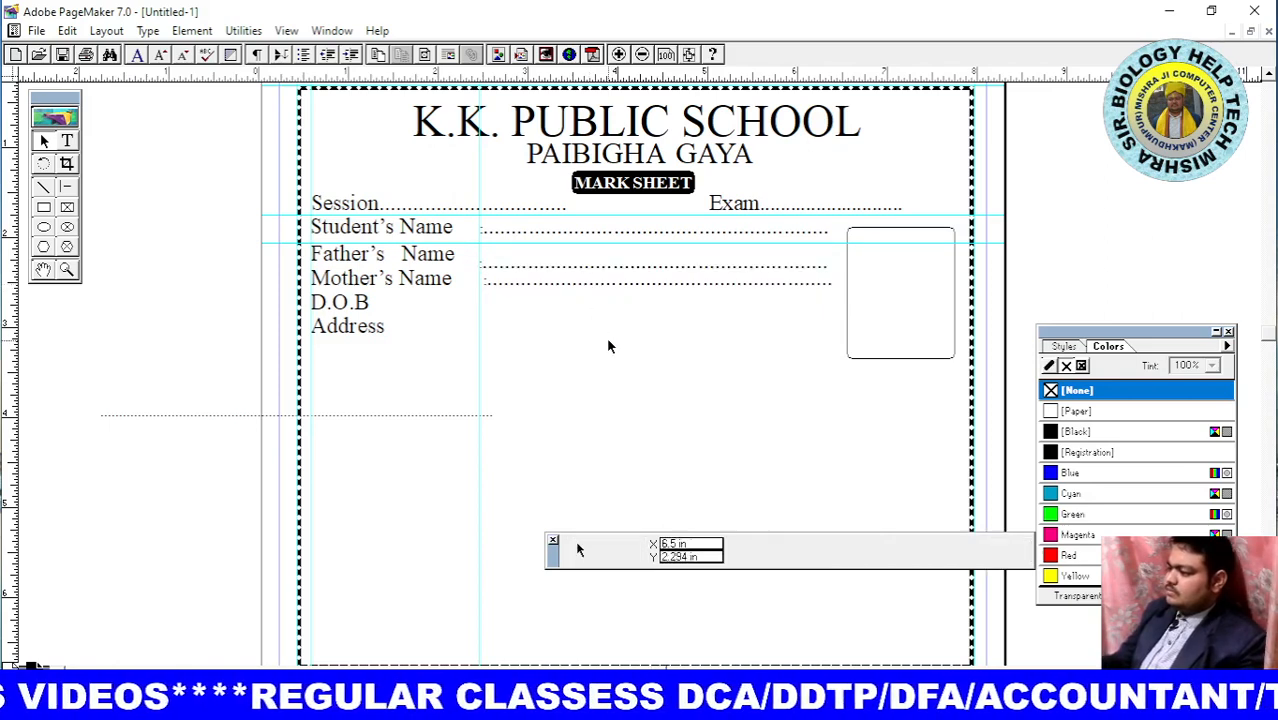
{"action": "left_click", "coordinate": [557, 287]}
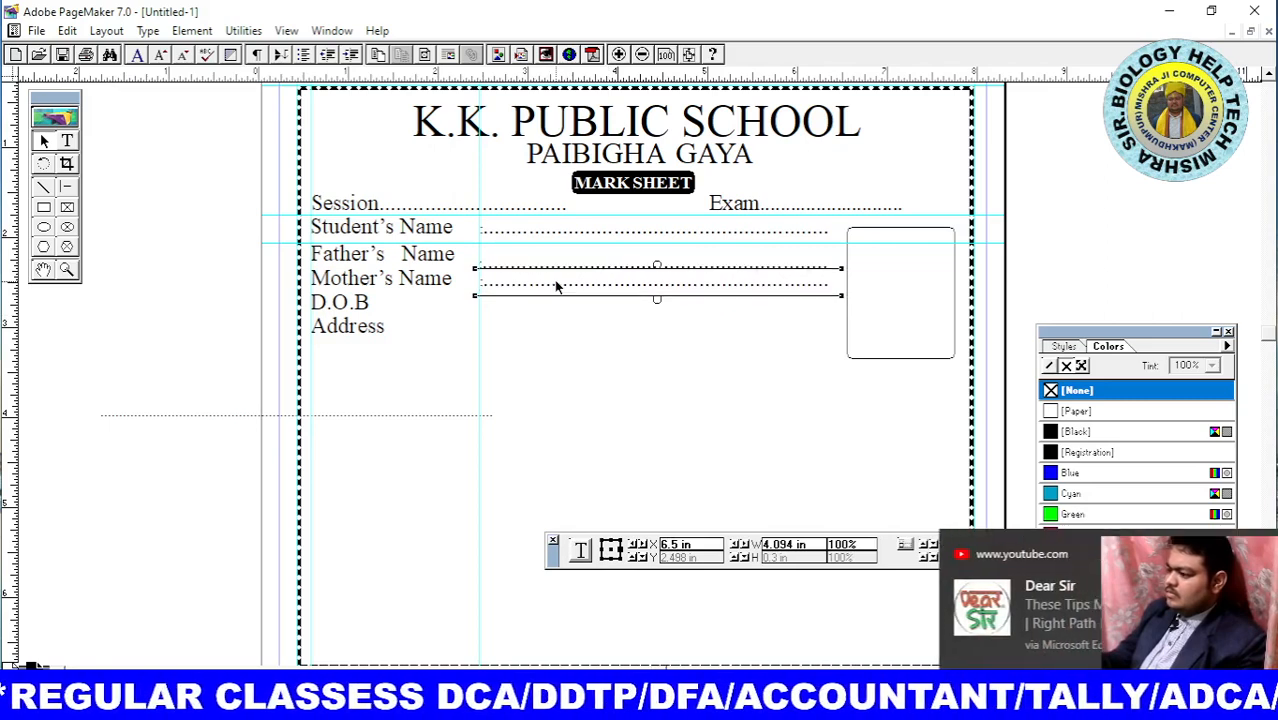
{"action": "left_click", "coordinate": [525, 343]}
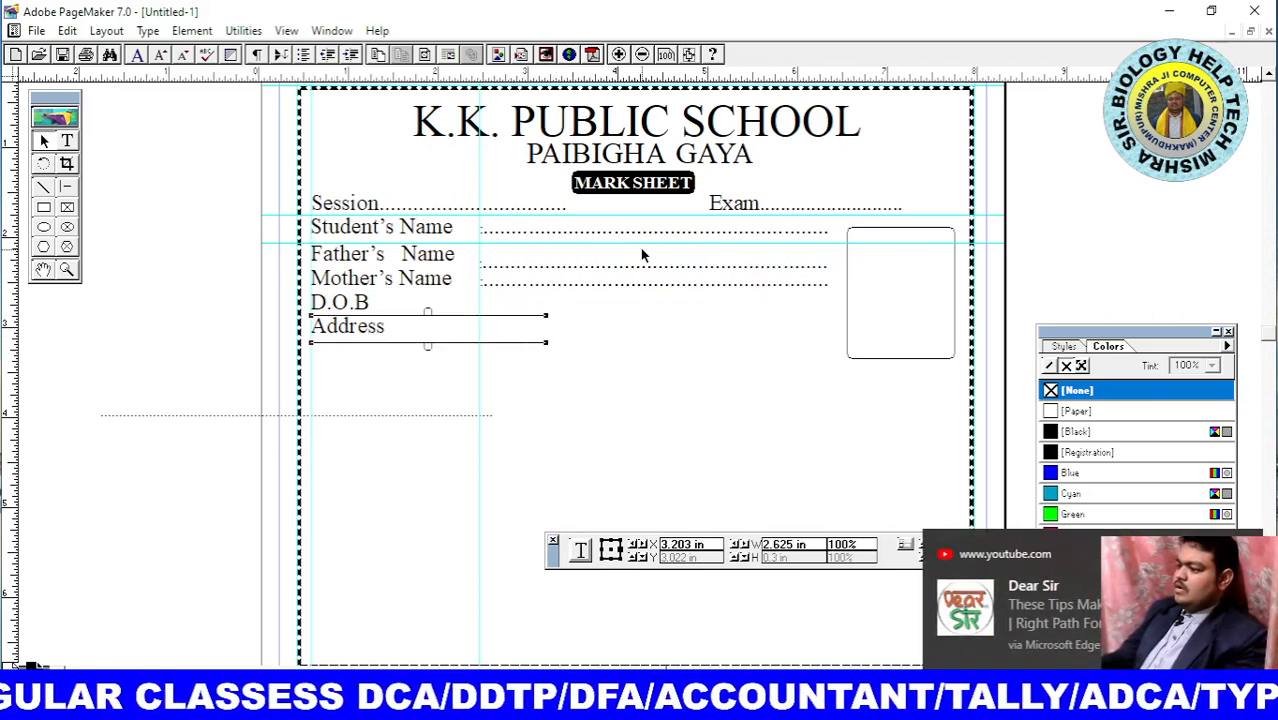
Paste two more copies of the dotted line, placing one beside D.O.B and the other beside Address
{"action": "key", "text": "ctrl+v"}
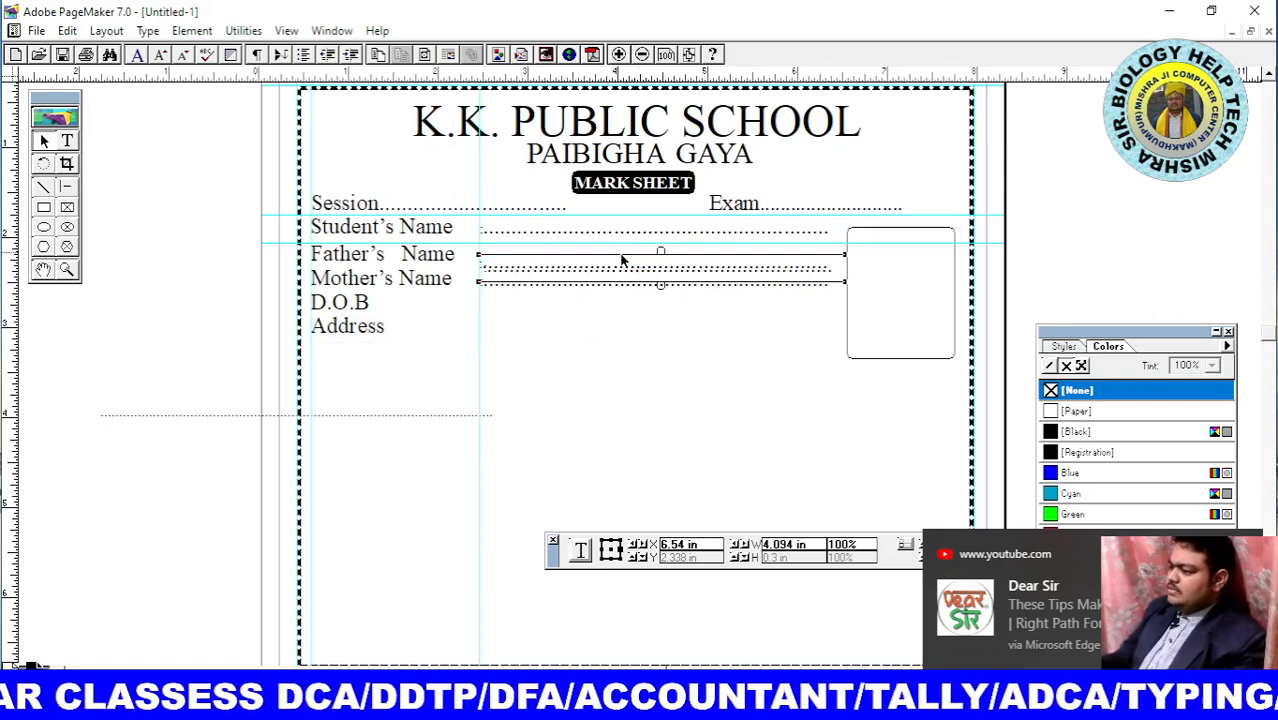
{"action": "left_click_drag", "start_coordinate": [616, 271], "coordinate": [614, 306]}
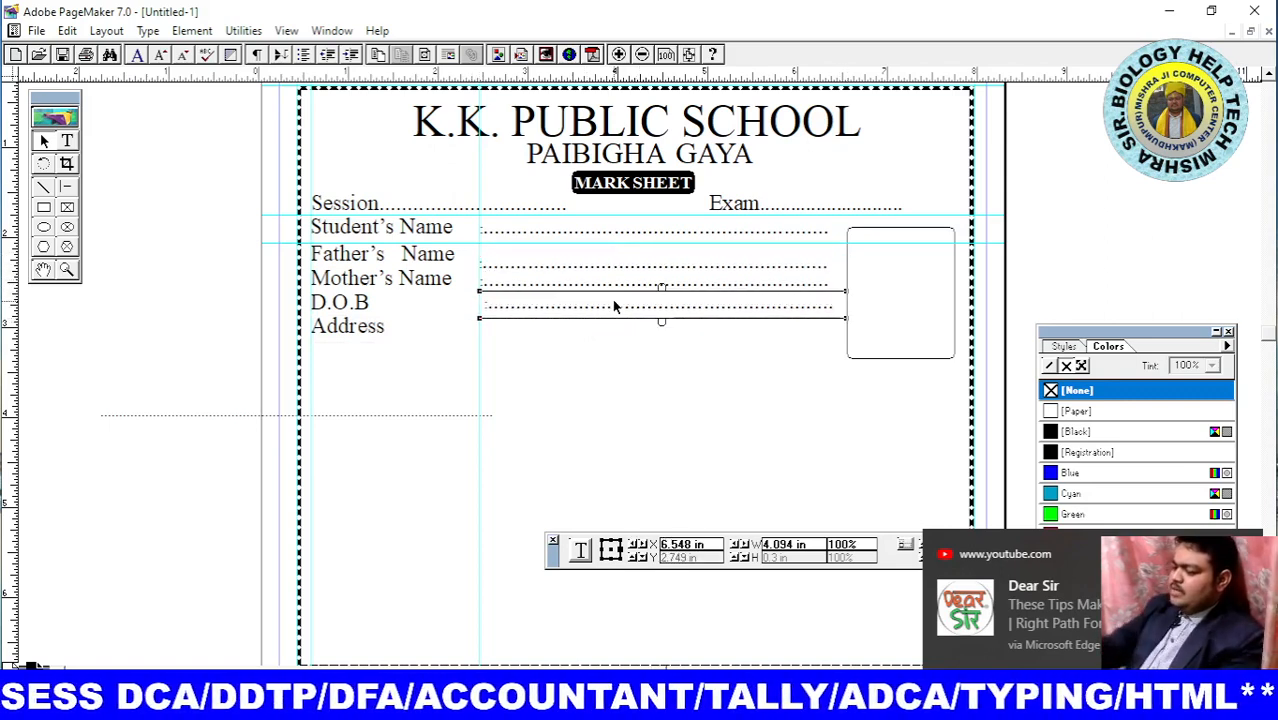
{"action": "key", "text": "ctrl+z"}
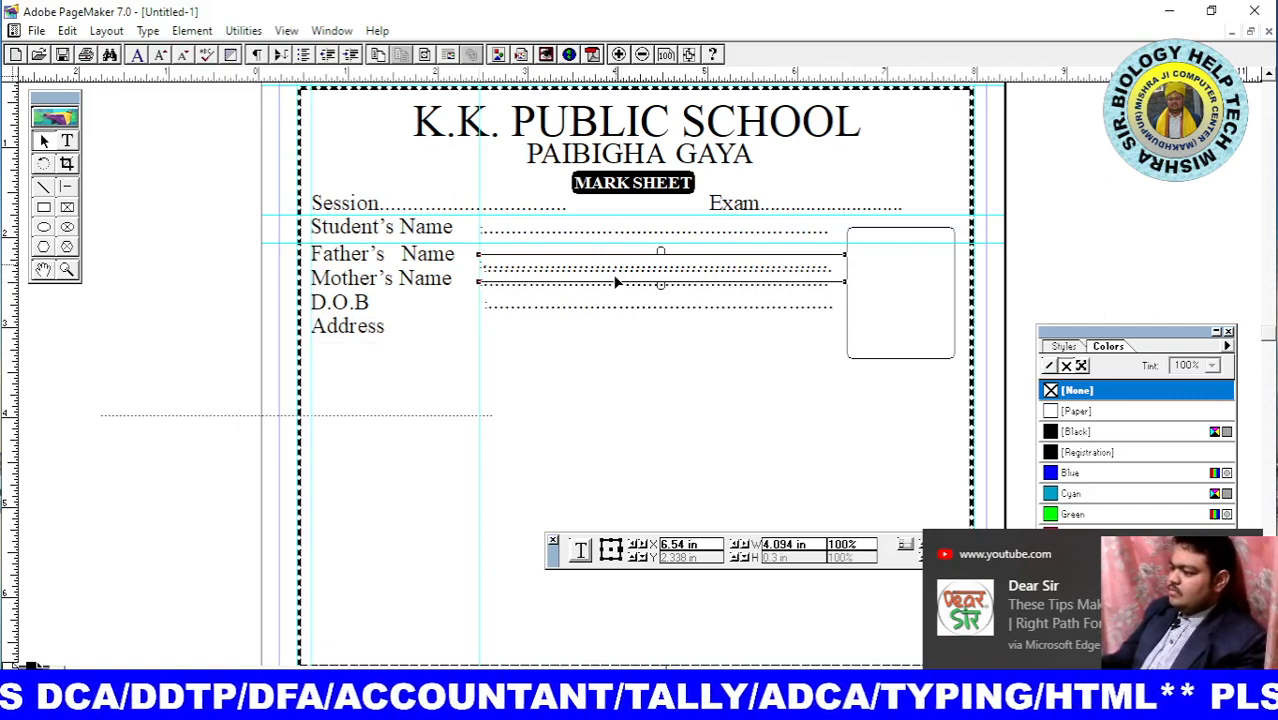
{"action": "left_click_drag", "start_coordinate": [617, 283], "coordinate": [615, 337]}
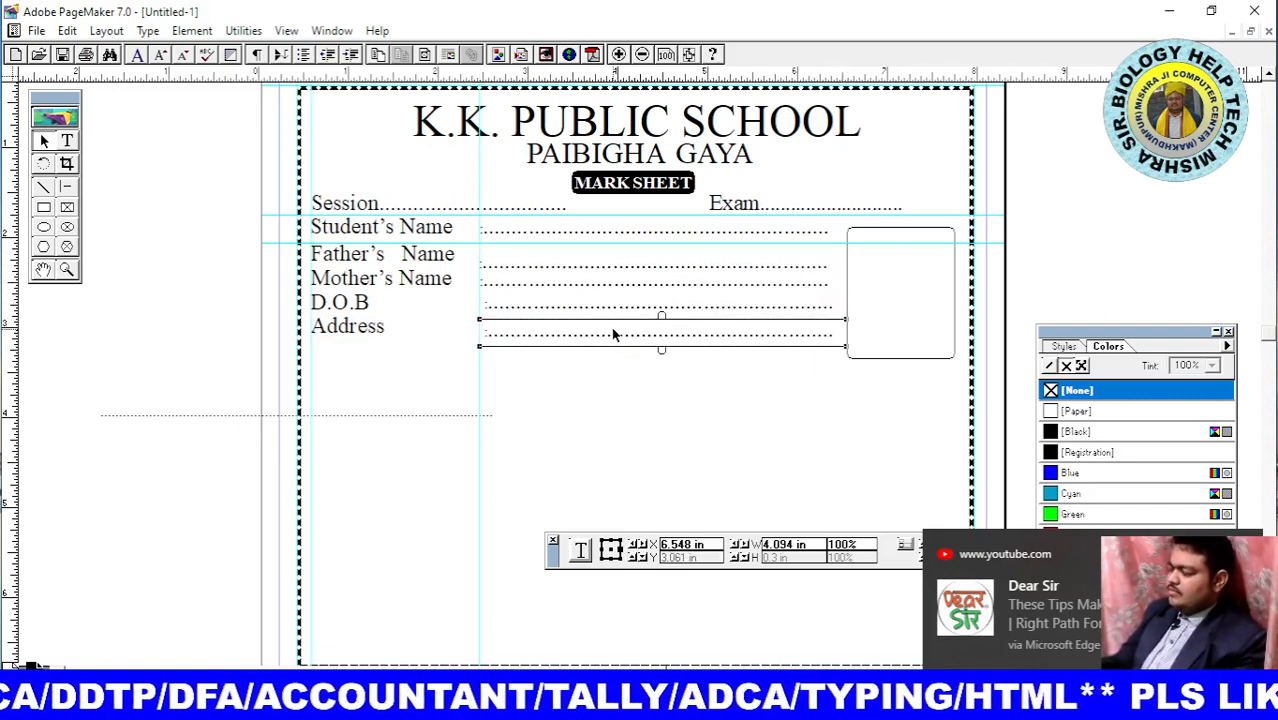
{"action": "left_click", "coordinate": [630, 427]}
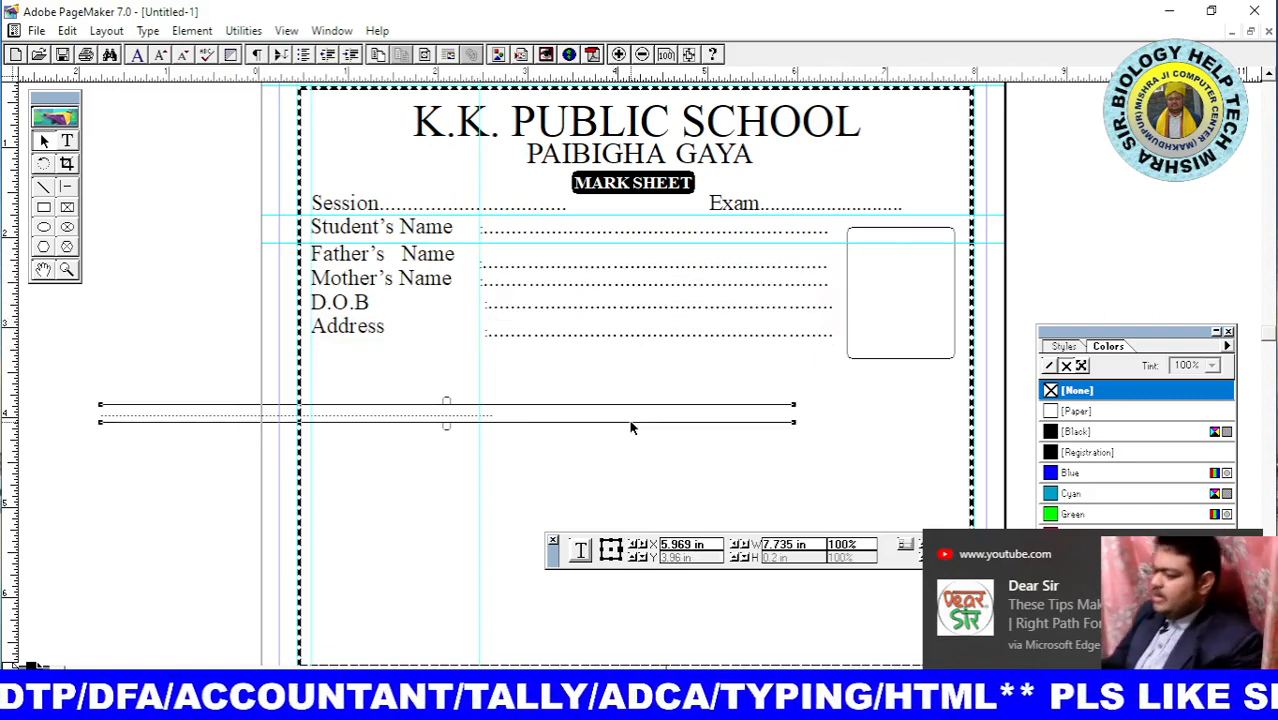
Move the lower horizontal guide down below Father's Name and nudge the Mother's Name dotted line down to Y 2.528 in
{"action": "left_click_drag", "start_coordinate": [604, 244], "coordinate": [602, 264]}
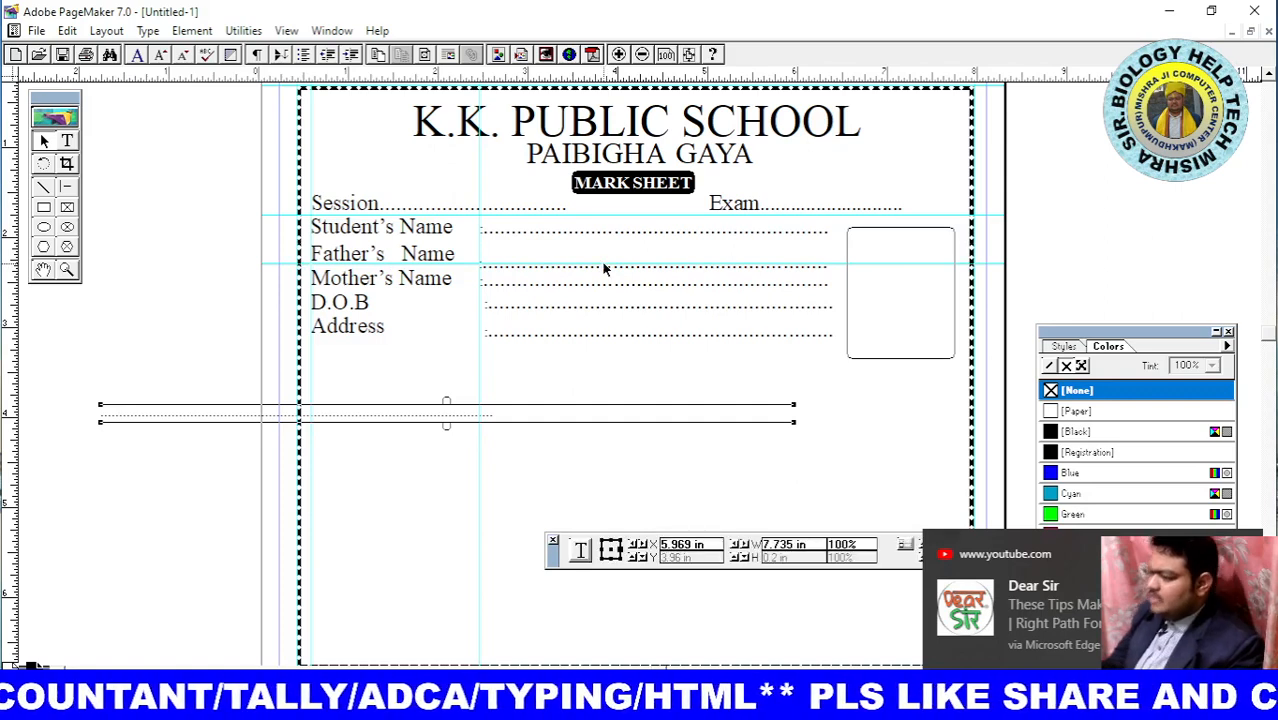
{"action": "left_click", "coordinate": [619, 277]}
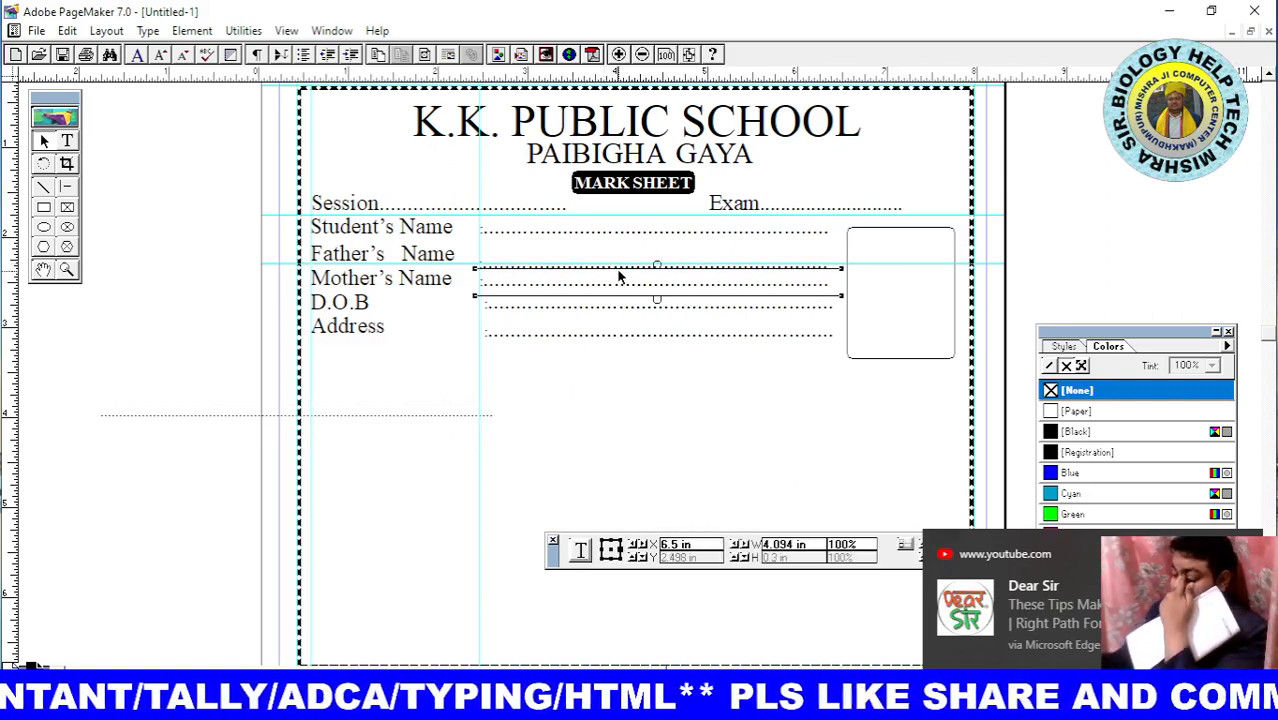
{"action": "key", "text": "Up"}
{"action": "key", "text": "Up"}
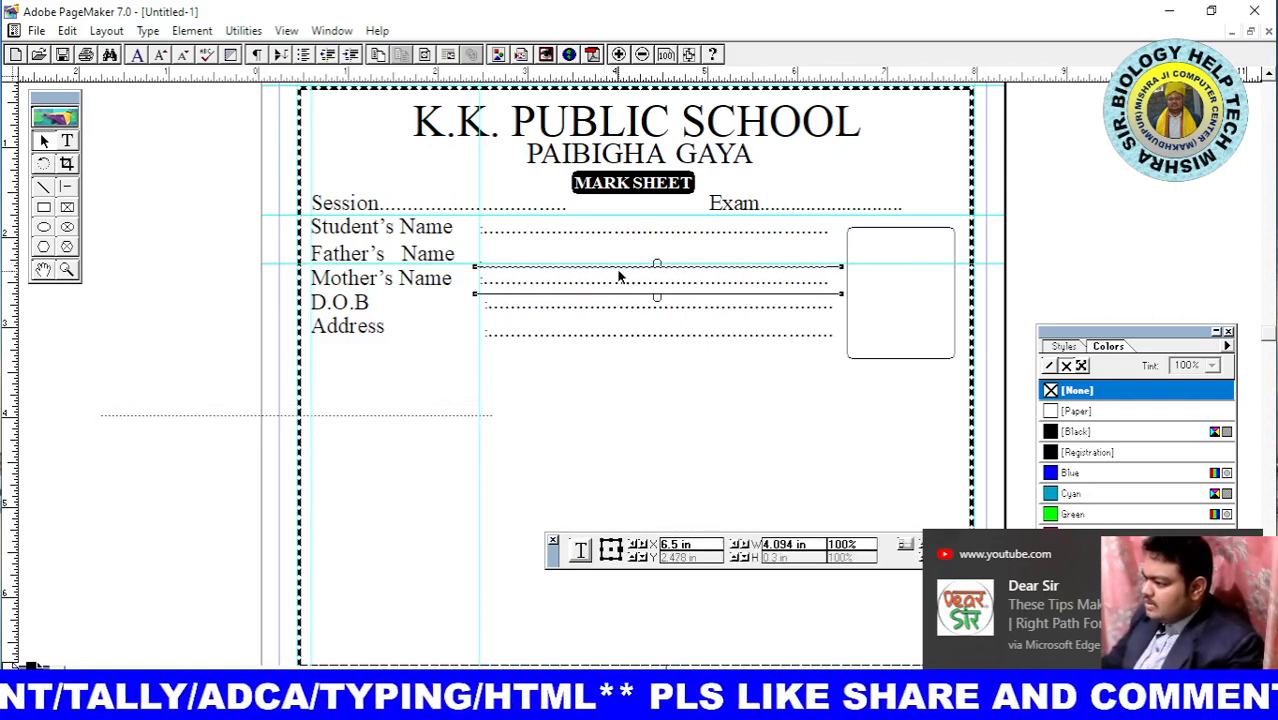
{"action": "key", "text": "Down"}
{"action": "key", "text": "Down"}
{"action": "key", "text": "Down"}
{"action": "key", "text": "Down"}
{"action": "key", "text": "Down"}
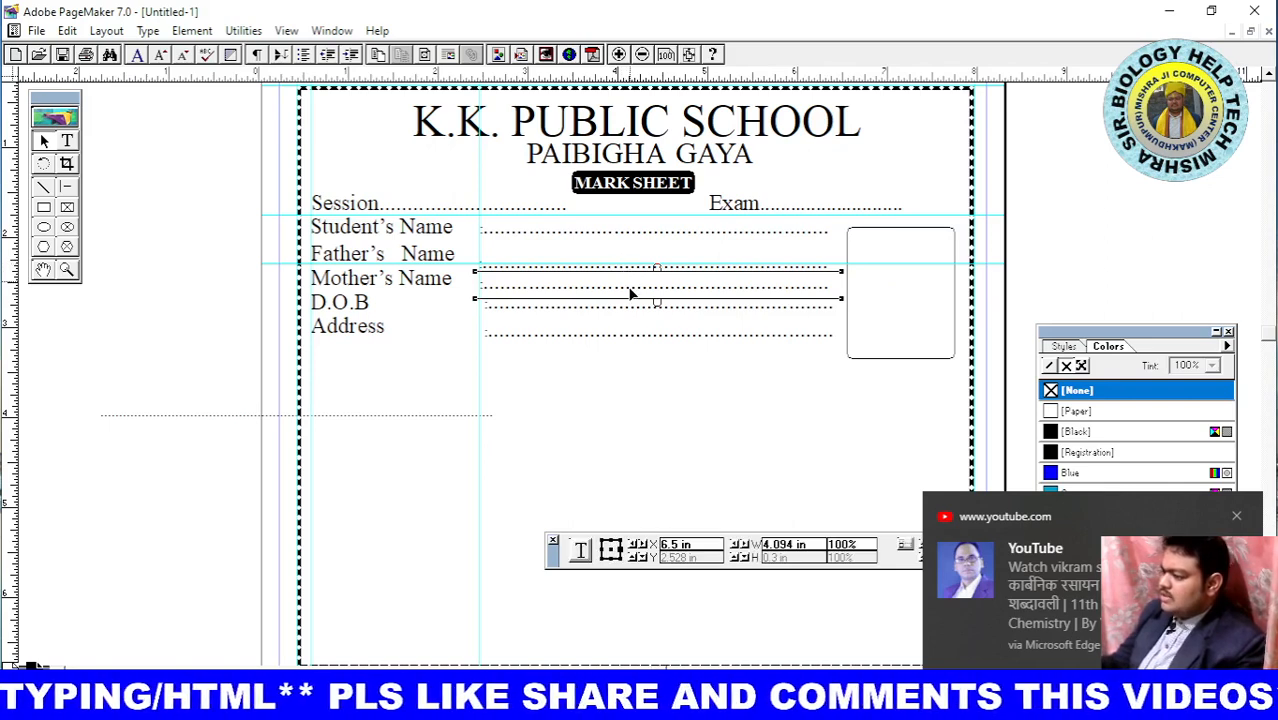
Nudge the Father's Name dotted line up to Y 2.144 in so its frame rests on the horizontal guide
{"action": "mouse_move", "coordinate": [630, 288]}
{"action": "left_mouse_down"}
{"action": "mouse_move", "coordinate": [632, 299]}
{"action": "mouse_move", "coordinate": [631, 273]}
{"action": "left_mouse_up"}
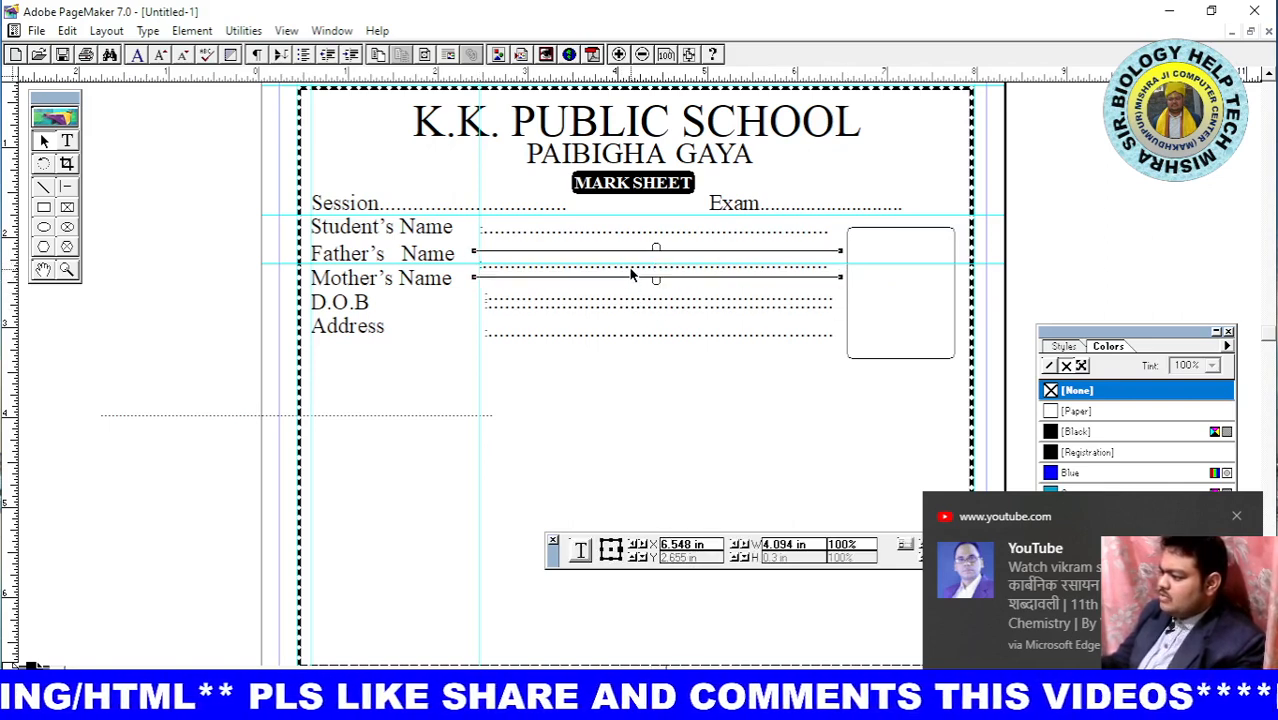
{"action": "key", "text": "Up"}
{"action": "key", "text": "Up"}
{"action": "key", "text": "Up"}
{"action": "key", "text": "Up"}
{"action": "key", "text": "Up"}
{"action": "key", "text": "Up"}
{"action": "key", "text": "Up"}
{"action": "key", "text": "Up"}
{"action": "key", "text": "Up"}
{"action": "key", "text": "Up"}
{"action": "key", "text": "Up"}
{"action": "key", "text": "Up"}
{"action": "key", "text": "Up"}
{"action": "key", "text": "Up"}
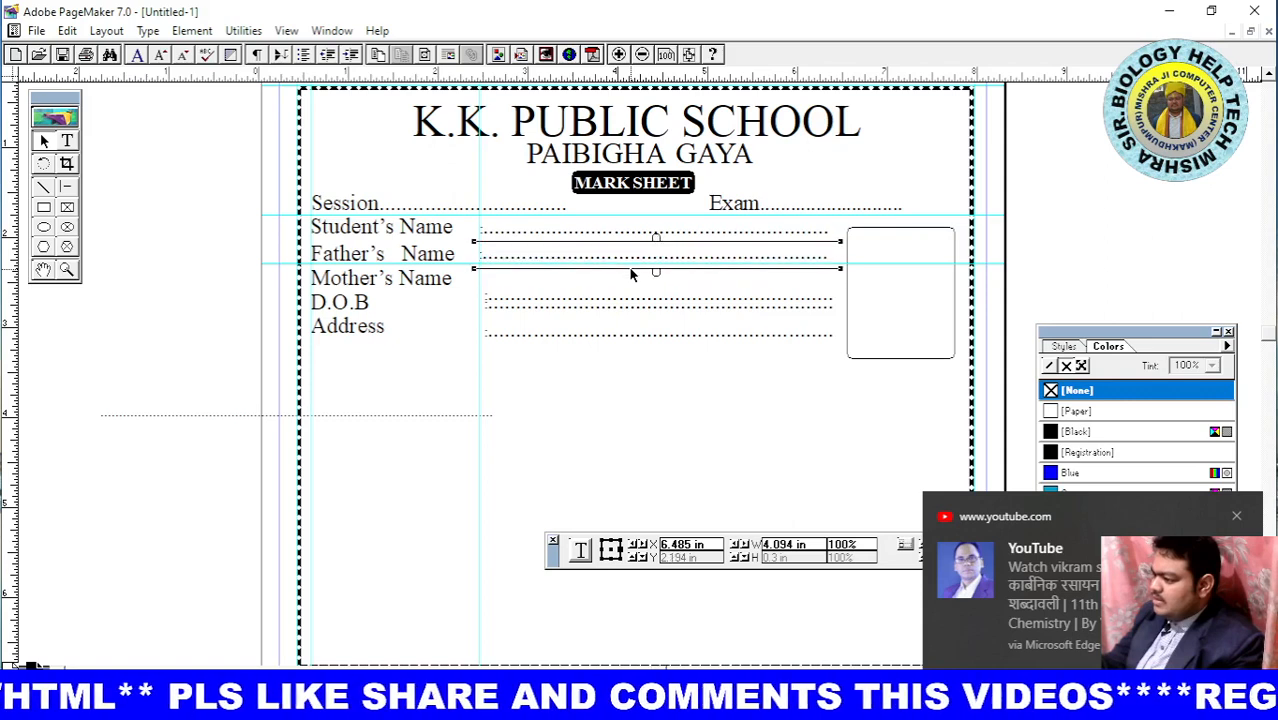
{"action": "key", "text": "Up"}
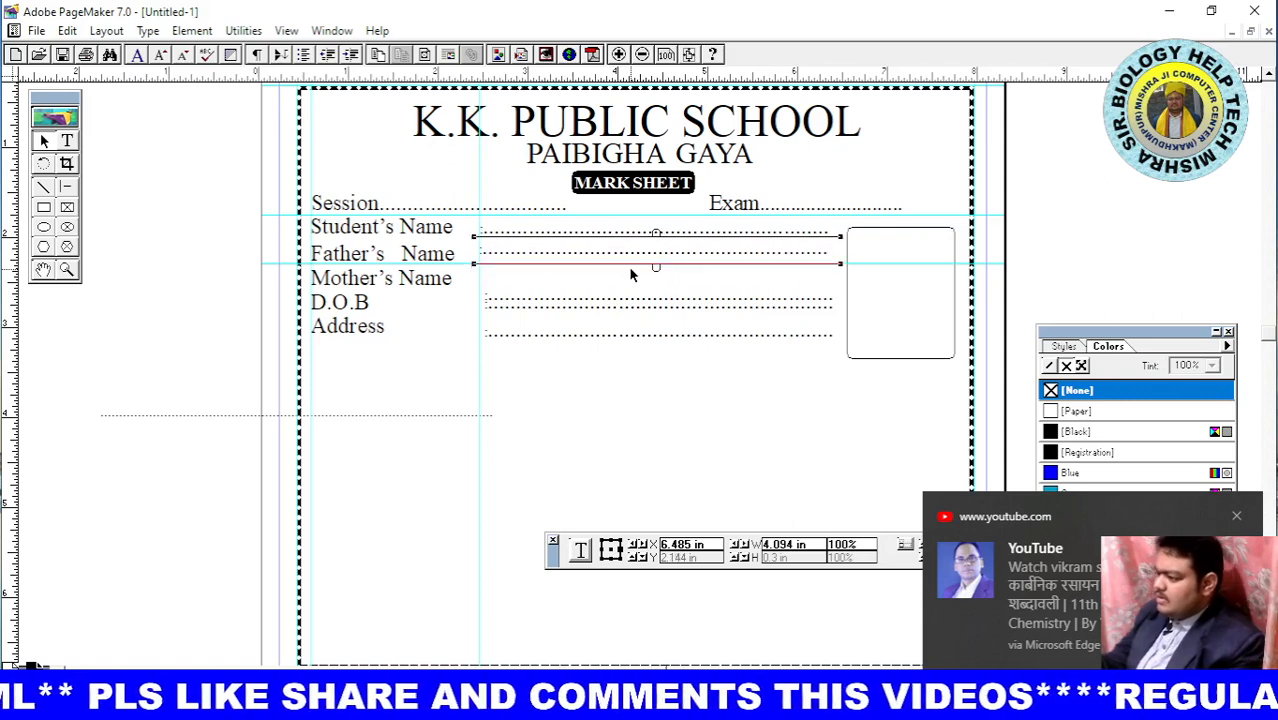
Move the horizontal guide below Mother's Name and raise the lower of the two D.O.B dotted lines onto it, at Y 2.419 in
{"action": "left_click", "coordinate": [439, 296]}
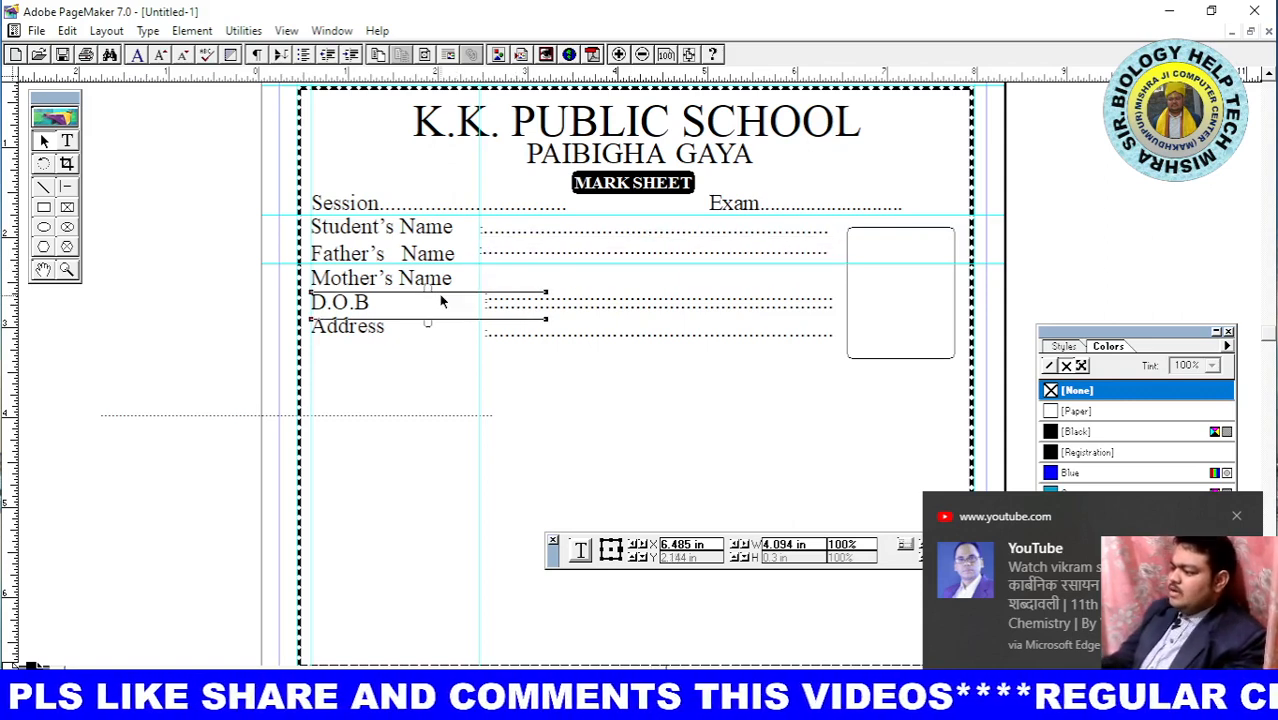
{"action": "left_click_drag", "start_coordinate": [511, 263], "coordinate": [511, 289]}
{"action": "left_click", "coordinate": [601, 308]}
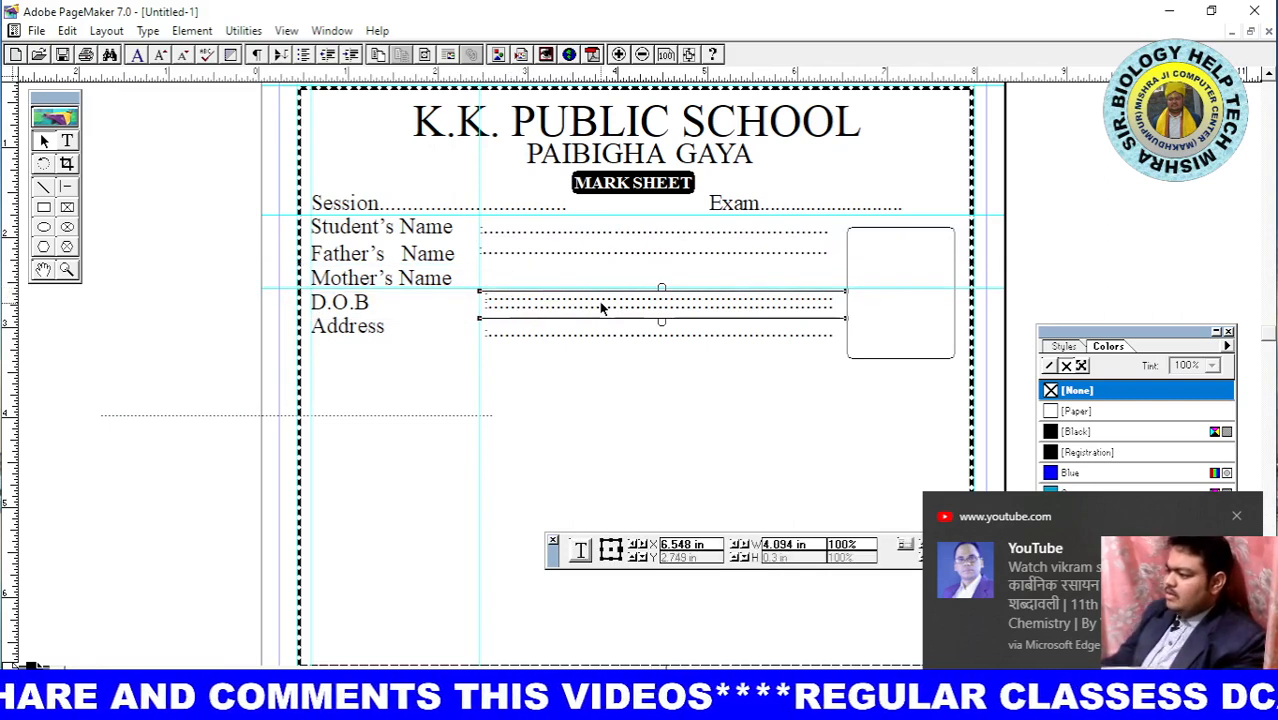
{"action": "key", "text": "Up"}
{"action": "key", "text": "Up"}
{"action": "key", "text": "Up"}
{"action": "key", "text": "Up"}
{"action": "key", "text": "Up"}
{"action": "key", "text": "Up"}
{"action": "key", "text": "Up"}
{"action": "key", "text": "Up"}
{"action": "key", "text": "Up"}
{"action": "key", "text": "Up"}
{"action": "key", "text": "Up"}
{"action": "key", "text": "Up"}
{"action": "key", "text": "Up"}
{"action": "key", "text": "Up"}
{"action": "key", "text": "Up"}
{"action": "key", "text": "Up"}
{"action": "key", "text": "Up"}
{"action": "key", "text": "Up"}
{"action": "key", "text": "Up"}
{"action": "key", "text": "Up"}
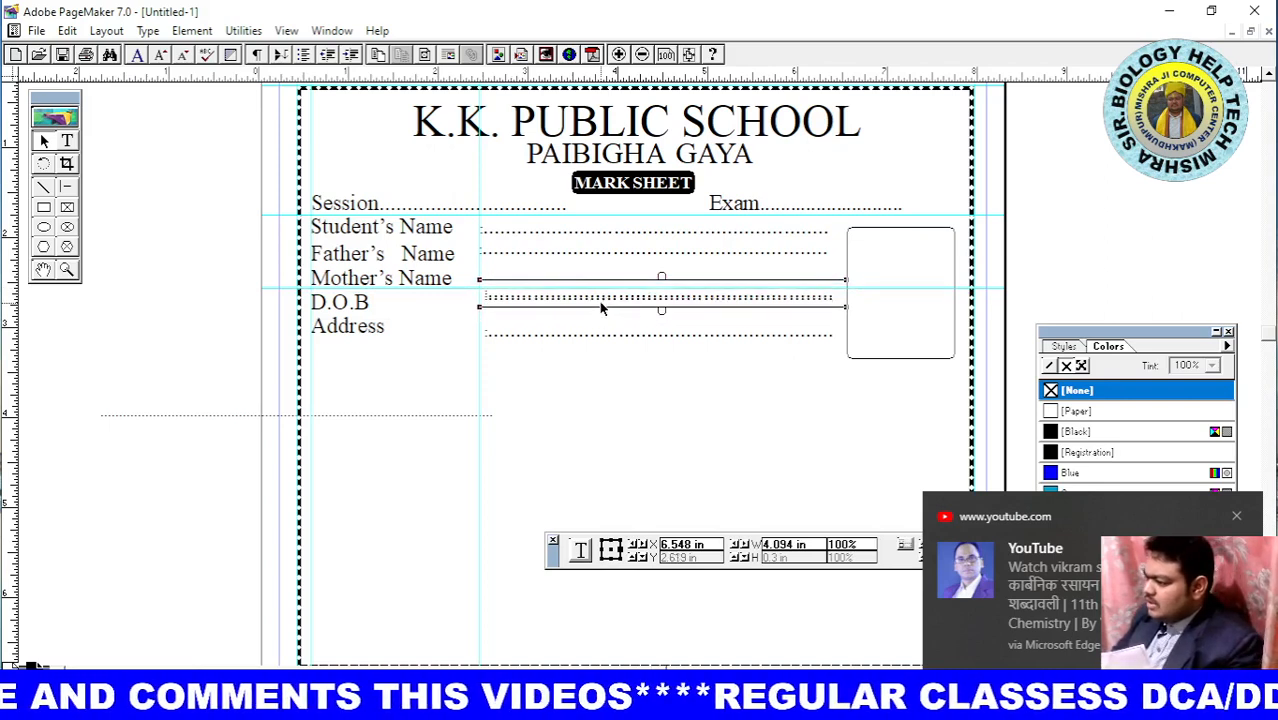
{"action": "key", "text": "Up"}
{"action": "key", "text": "Up"}
{"action": "key", "text": "Up"}
{"action": "key", "text": "Up"}
{"action": "key", "text": "Up"}
{"action": "key", "text": "Up"}
{"action": "key", "text": "Up"}
{"action": "key", "text": "Up"}
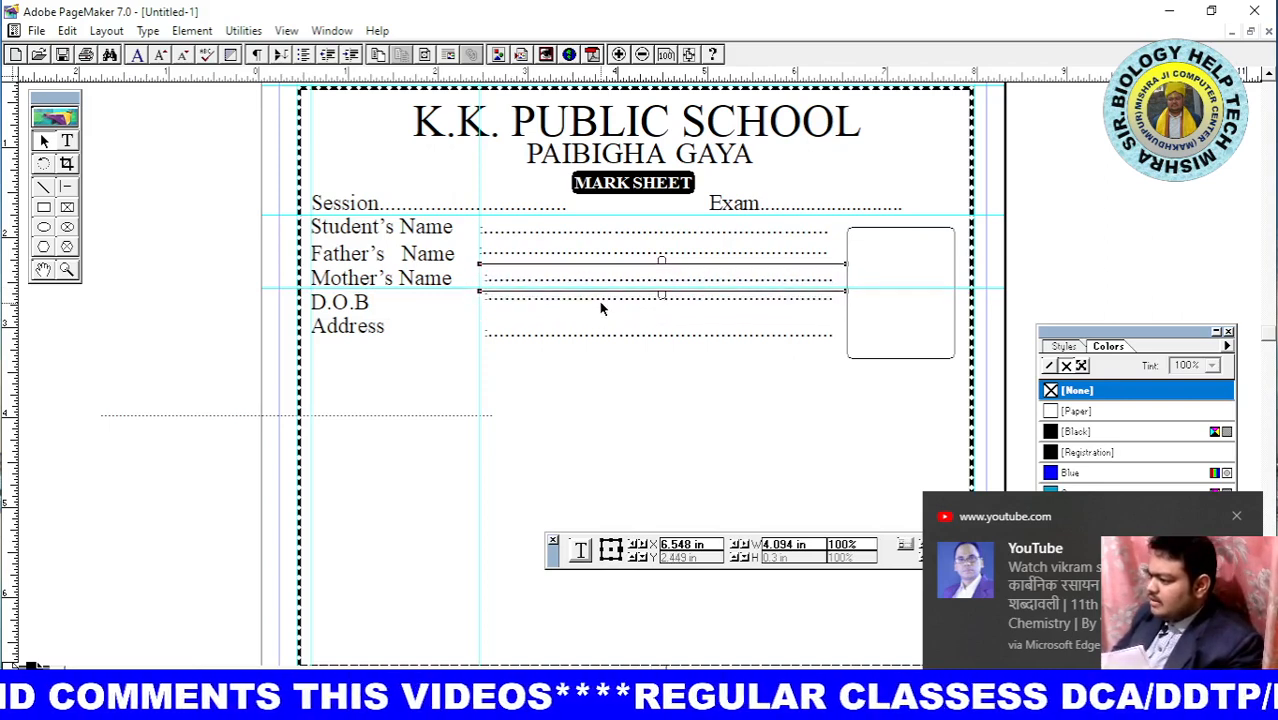
{"action": "key", "text": "Up"}
{"action": "key", "text": "Up"}
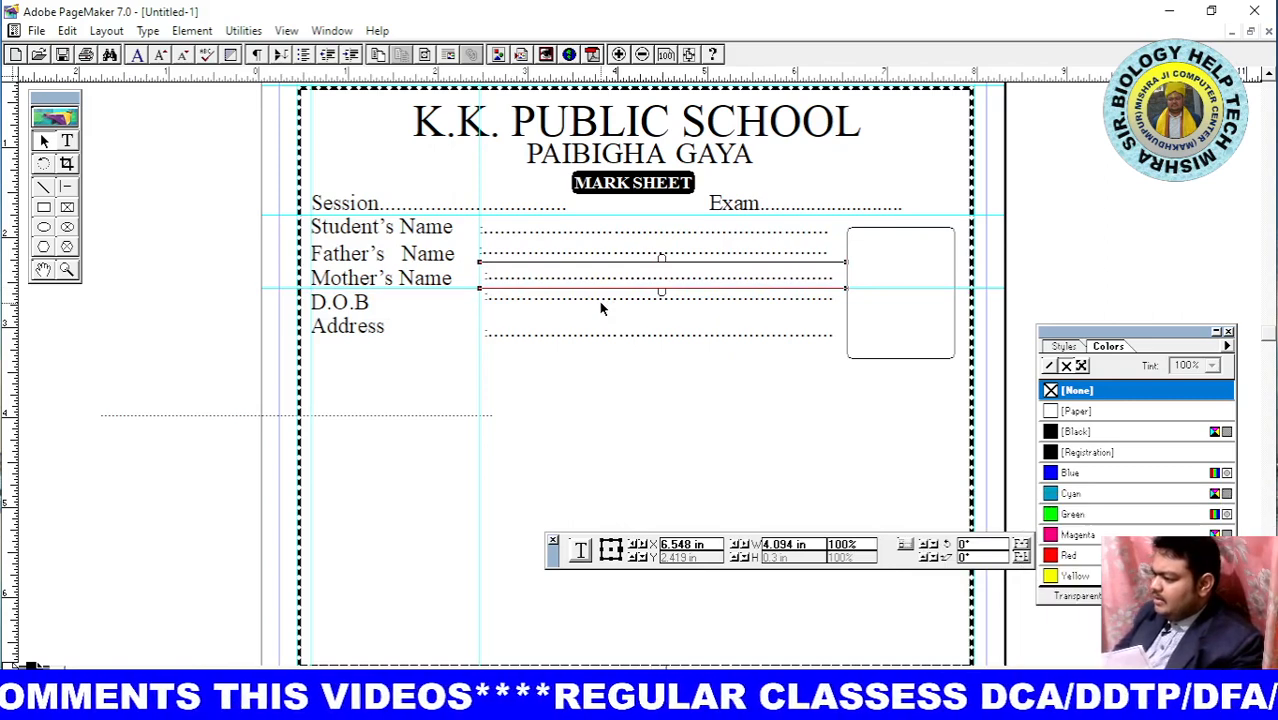
Nudge the Mother's Name dotted line left to X 6.508 in and deselect it
{"action": "key", "text": "Left"}
{"action": "key", "text": "Left"}
{"action": "key", "text": "Left"}
{"action": "key", "text": "Left"}
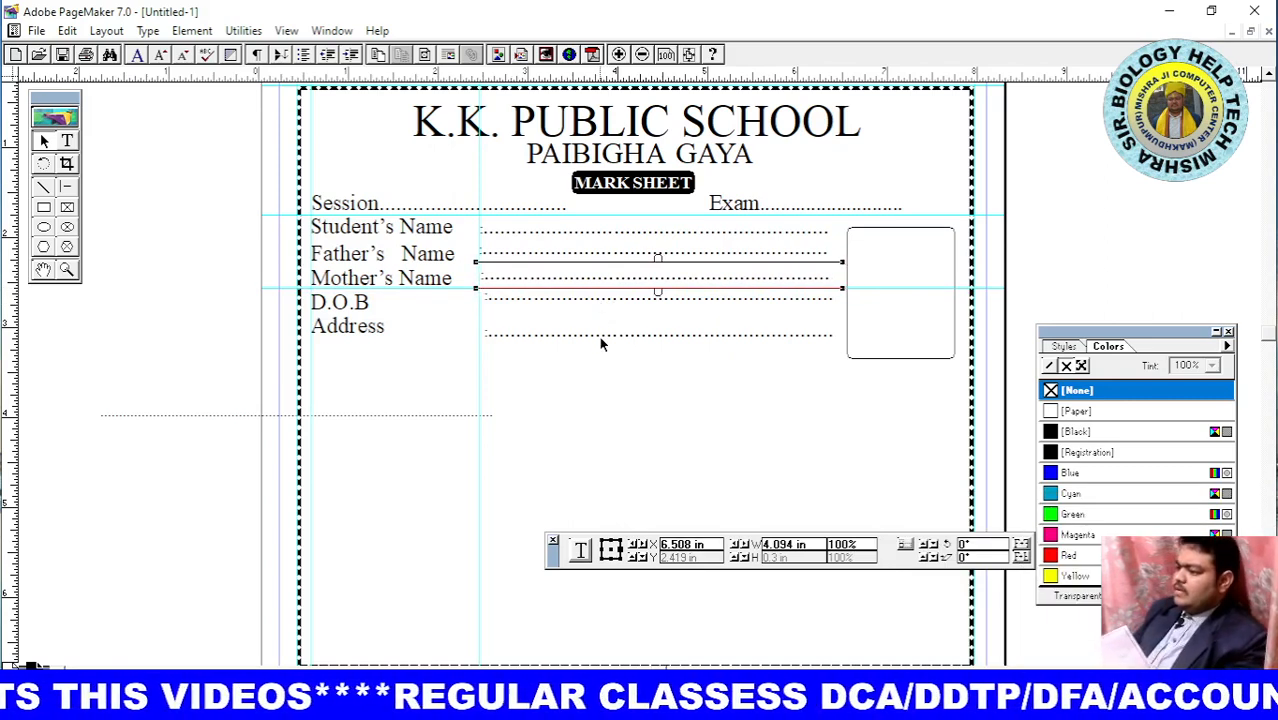
{"action": "left_click", "coordinate": [597, 394]}
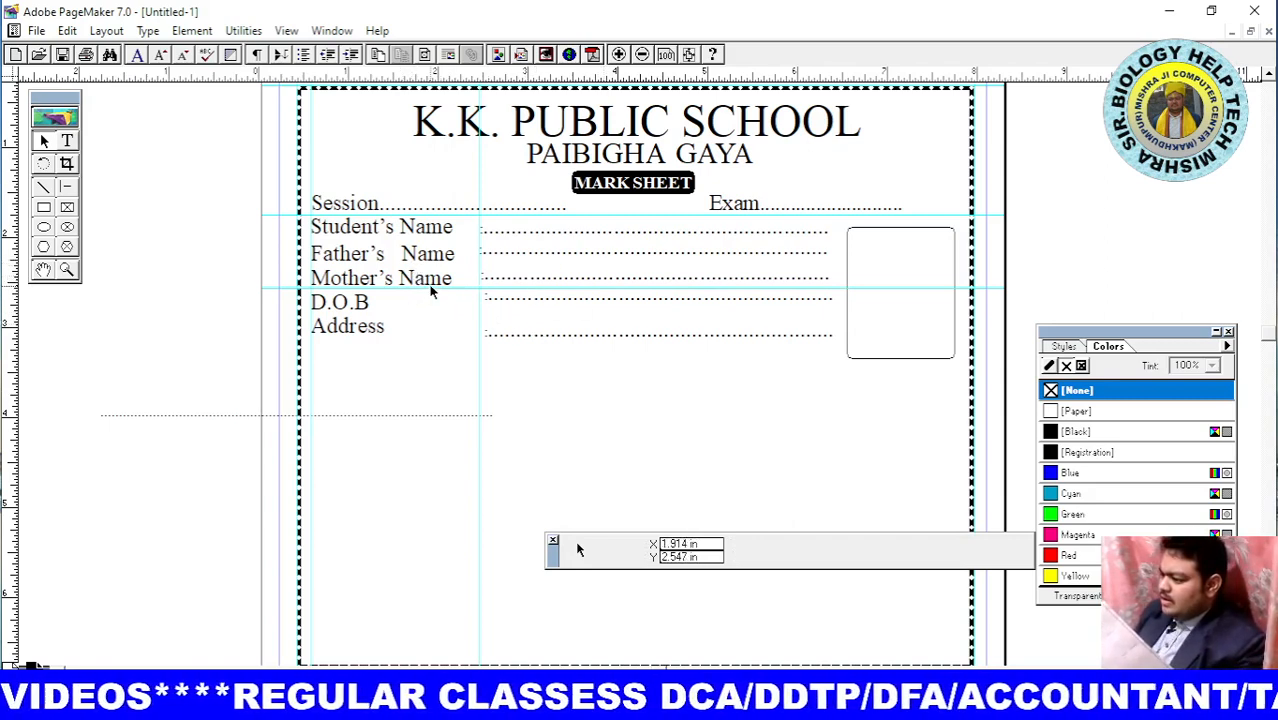
Move the horizontal guide down below the D.O.B label
{"action": "left_click_drag", "start_coordinate": [431, 289], "coordinate": [433, 314]}
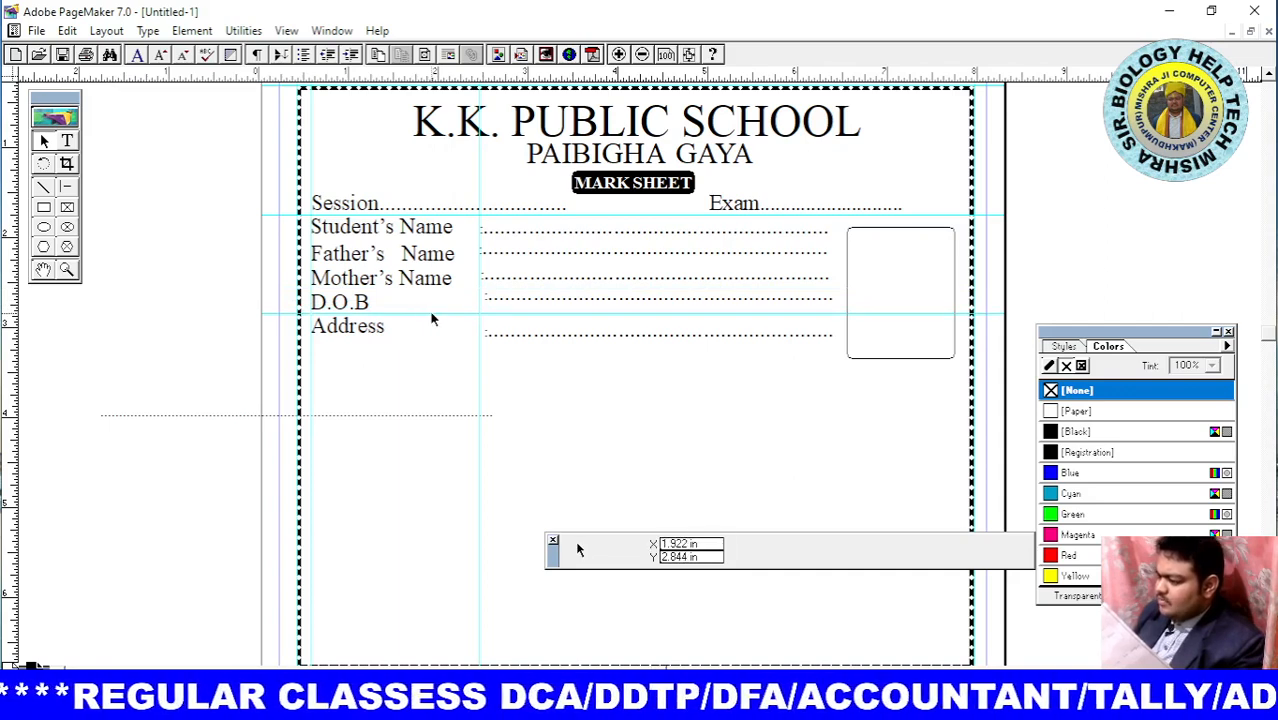
{"action": "left_click", "coordinate": [557, 338]}
{"action": "key", "text": "Up"}
{"action": "key", "text": "Up"}
{"action": "key", "text": "Up"}
{"action": "key", "text": "Up"}
{"action": "key", "text": "Up"}
{"action": "key", "text": "Up"}
{"action": "key", "text": "Up"}
{"action": "key", "text": "Up"}
{"action": "key", "text": "Up"}
{"action": "key", "text": "Up"}
{"action": "key", "text": "Up"}
{"action": "key", "text": "Up"}
{"action": "key", "text": "Up"}
{"action": "key", "text": "Up"}
{"action": "key", "text": "Up"}
{"action": "key", "text": "Up"}
{"action": "key", "text": "Up"}
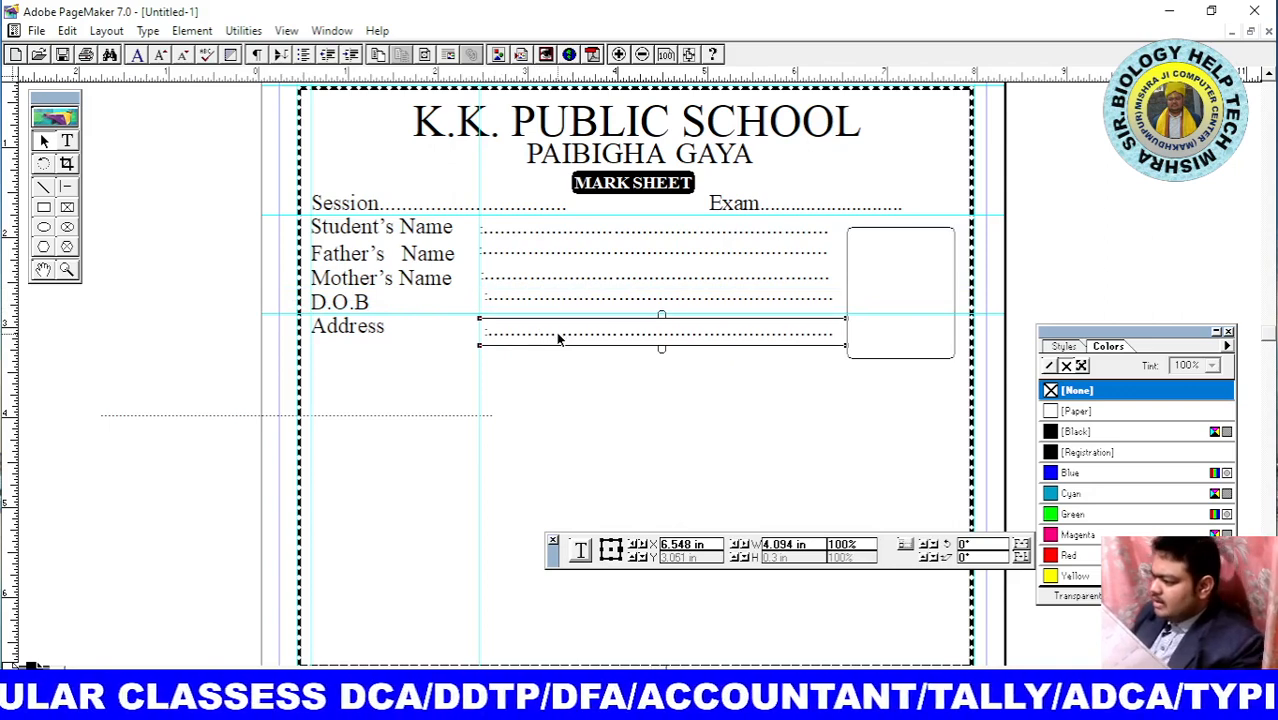
{"action": "key", "text": "Down"}
{"action": "key", "text": "Down"}
{"action": "key", "text": "Down"}
{"action": "key", "text": "Down"}
{"action": "key", "text": "Down"}
{"action": "key", "text": "Down"}
{"action": "key", "text": "Down"}
{"action": "key", "text": "Down"}
{"action": "key", "text": "Down"}
{"action": "key", "text": "Down"}
{"action": "key", "text": "Down"}
{"action": "key", "text": "Down"}
{"action": "key", "text": "Down"}
{"action": "key", "text": "Down"}
{"action": "key", "text": "Down"}
{"action": "key", "text": "Down"}
{"action": "key", "text": "Down"}
{"action": "key", "text": "Down"}
{"action": "key", "text": "Down"}
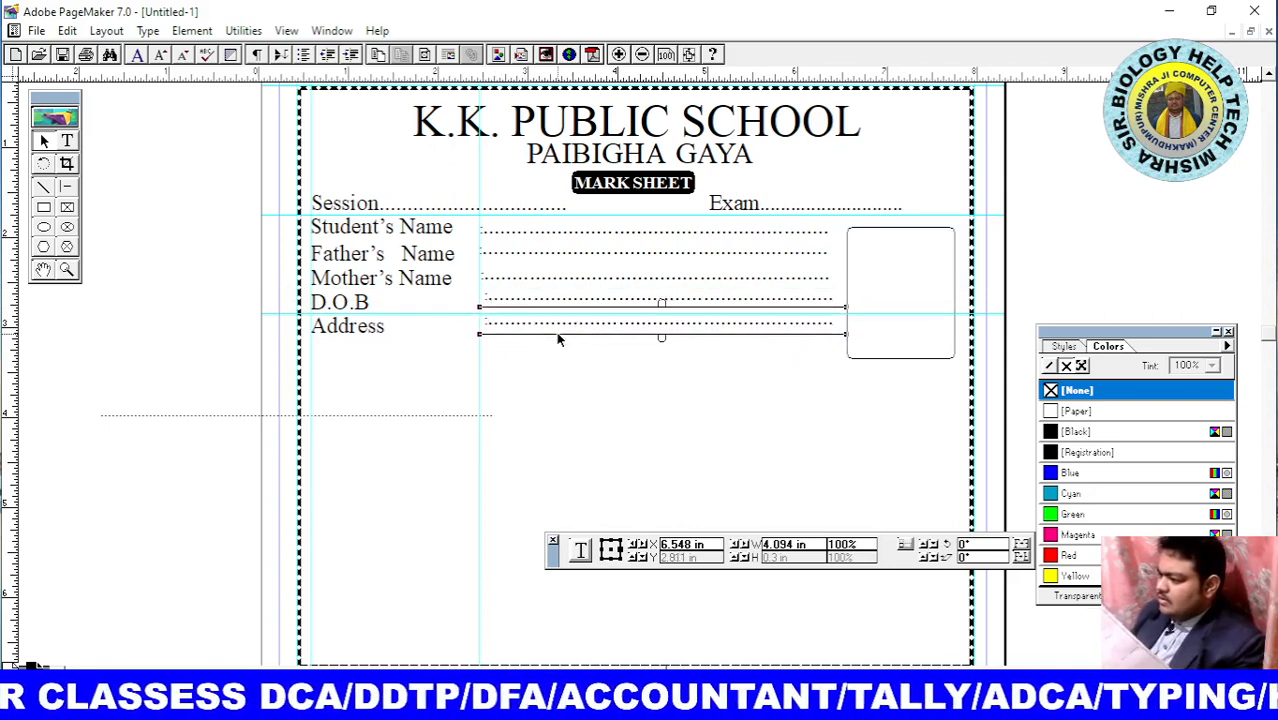
Nudge the D.O.B dotted line down to Y 2.695 in so its frame rests on the horizontal guide
{"action": "left_click", "coordinate": [561, 306]}
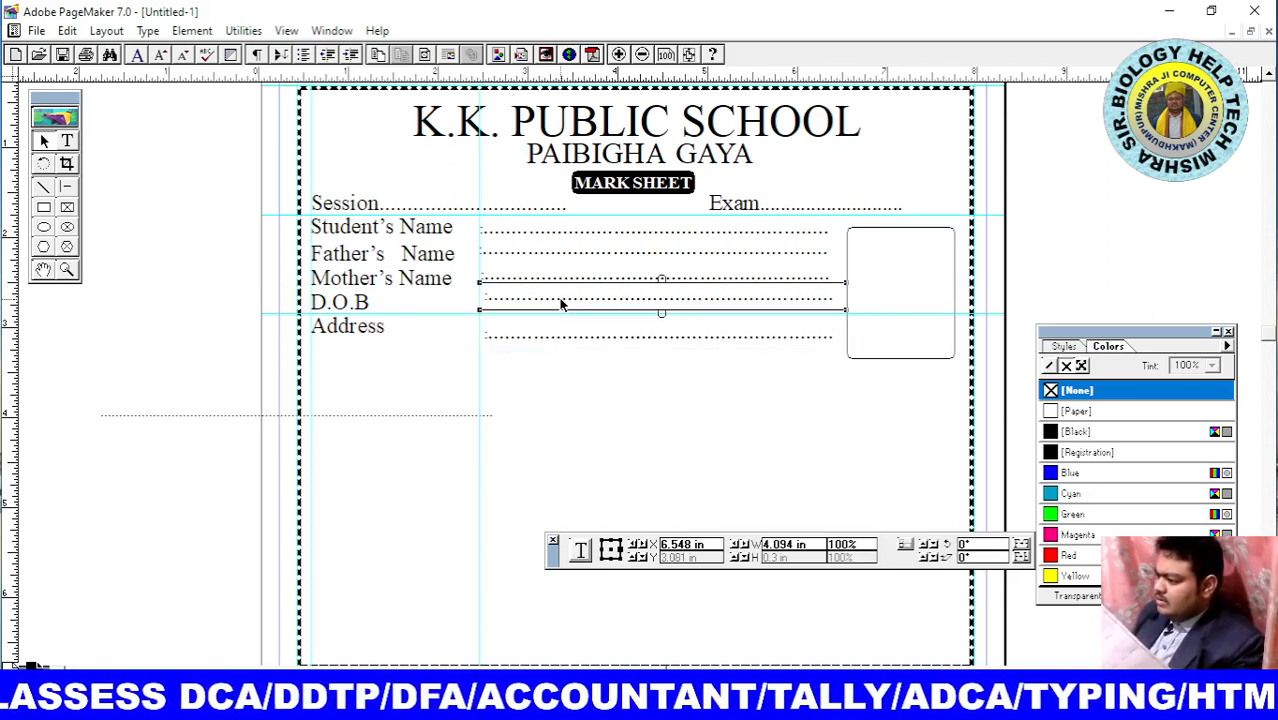
{"action": "key", "text": "Down"}
{"action": "key", "text": "Down"}
{"action": "key", "text": "Down"}
{"action": "key", "text": "Down"}
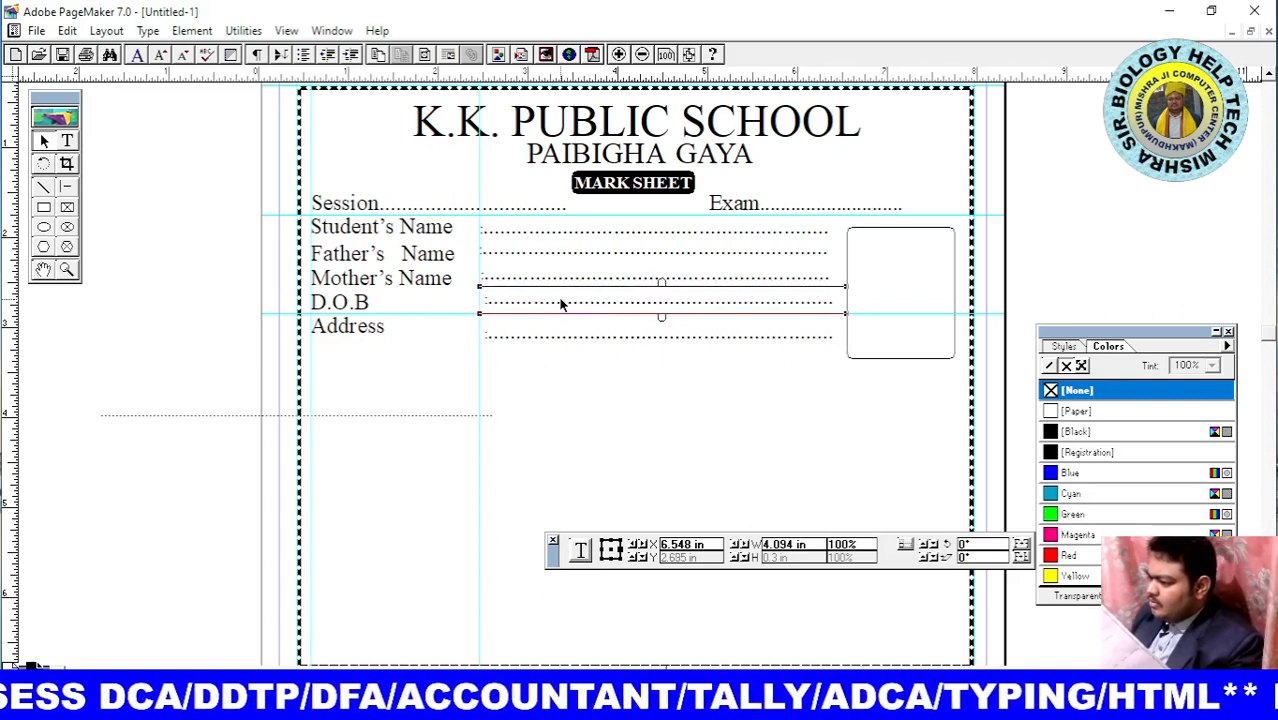
{"action": "key", "text": "Down"}
{"action": "key", "text": "Up"}
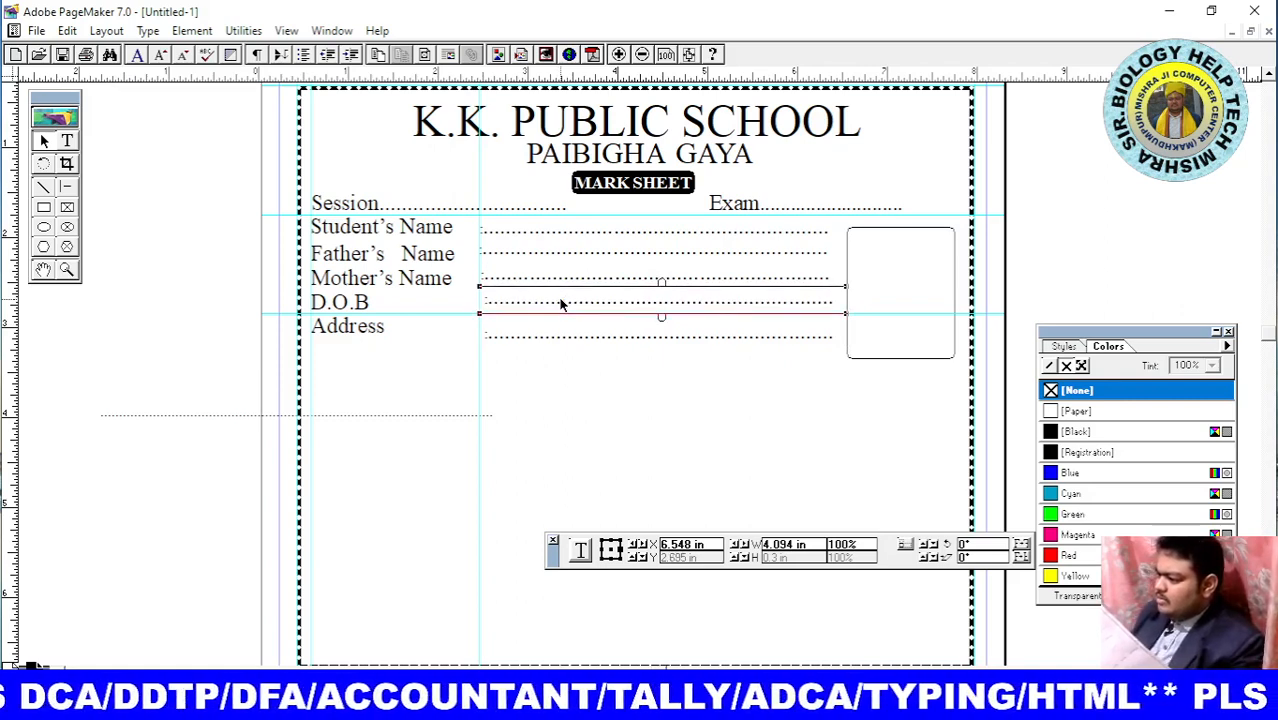
Move the horizontal guide below Address and nudge the Address dotted line up to about Y 3 in to meet it
{"action": "left_click", "coordinate": [567, 342]}
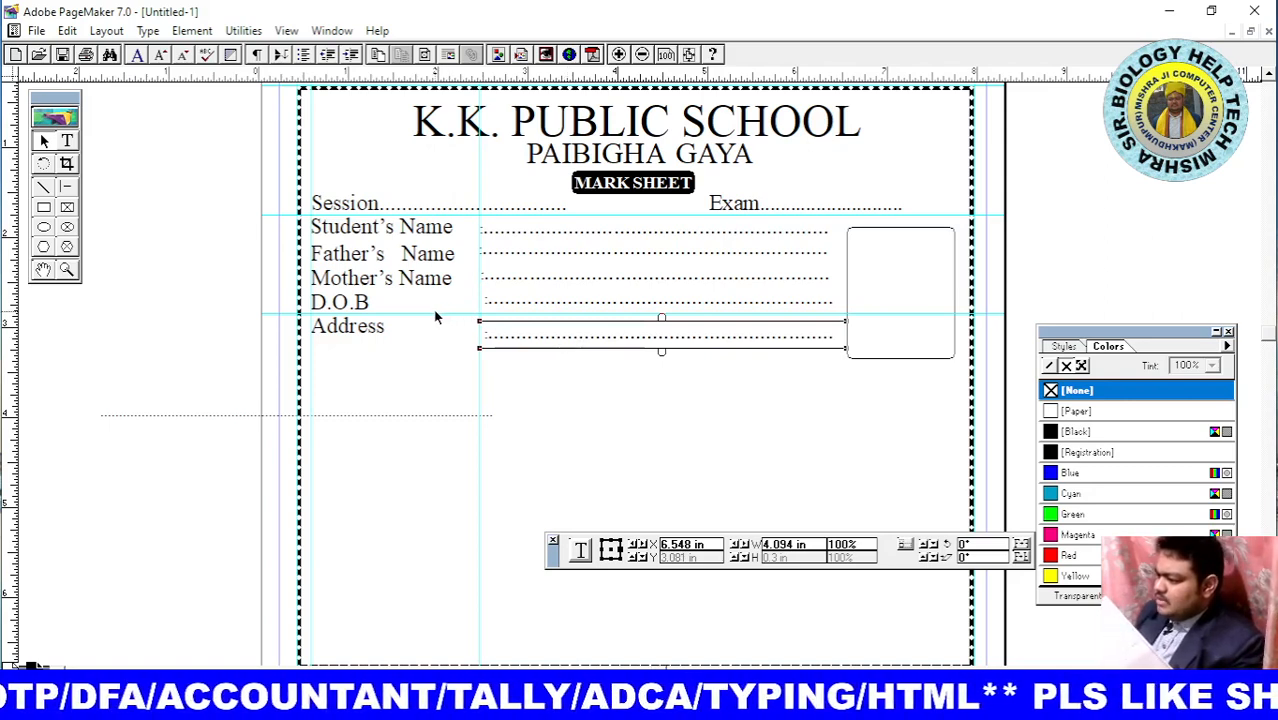
{"action": "left_click_drag", "start_coordinate": [434, 315], "coordinate": [433, 342]}
{"action": "left_click", "coordinate": [595, 355]}
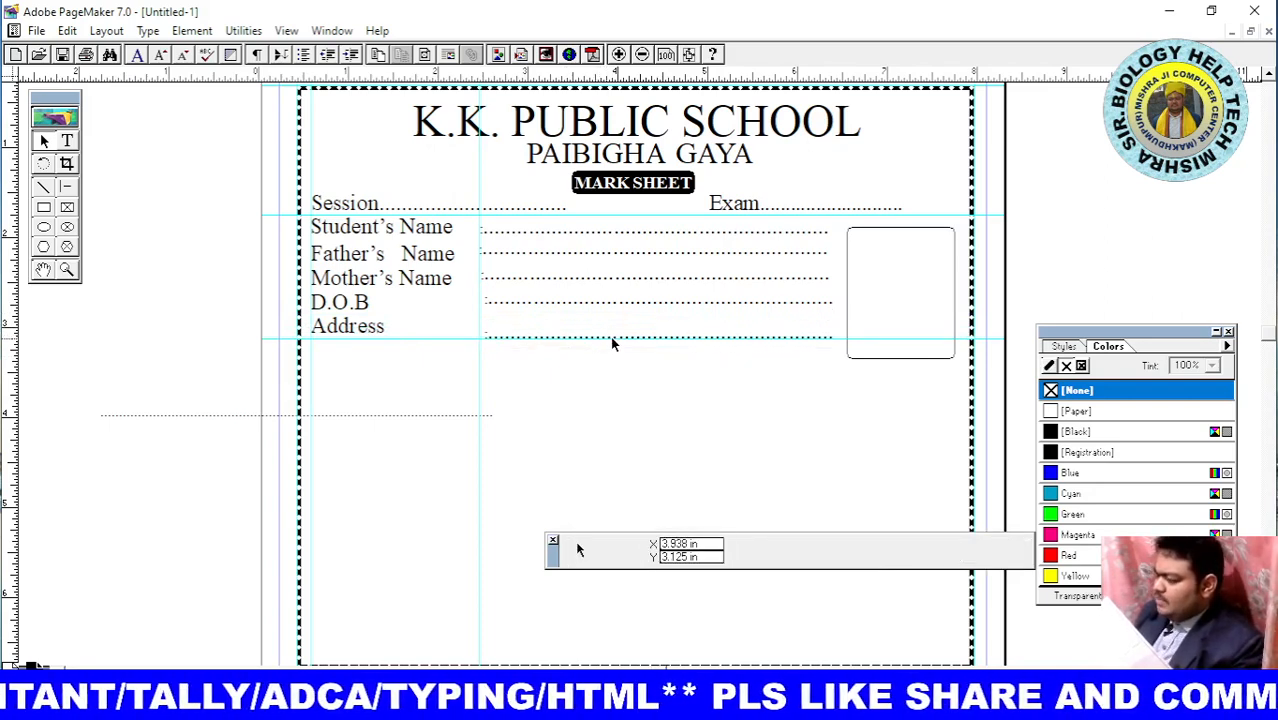
{"action": "left_click", "coordinate": [614, 340]}
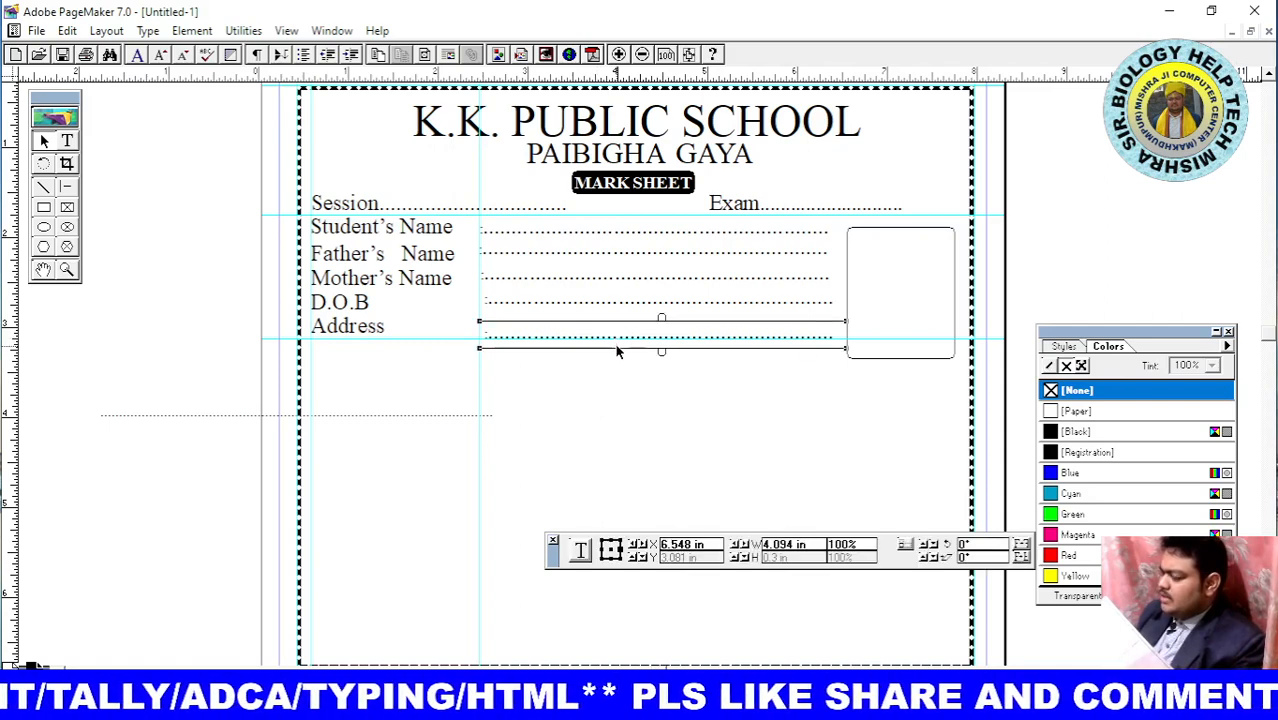
{"action": "key", "text": "Up"}
{"action": "key", "text": "Up"}
{"action": "key", "text": "Up"}
{"action": "key", "text": "Up"}
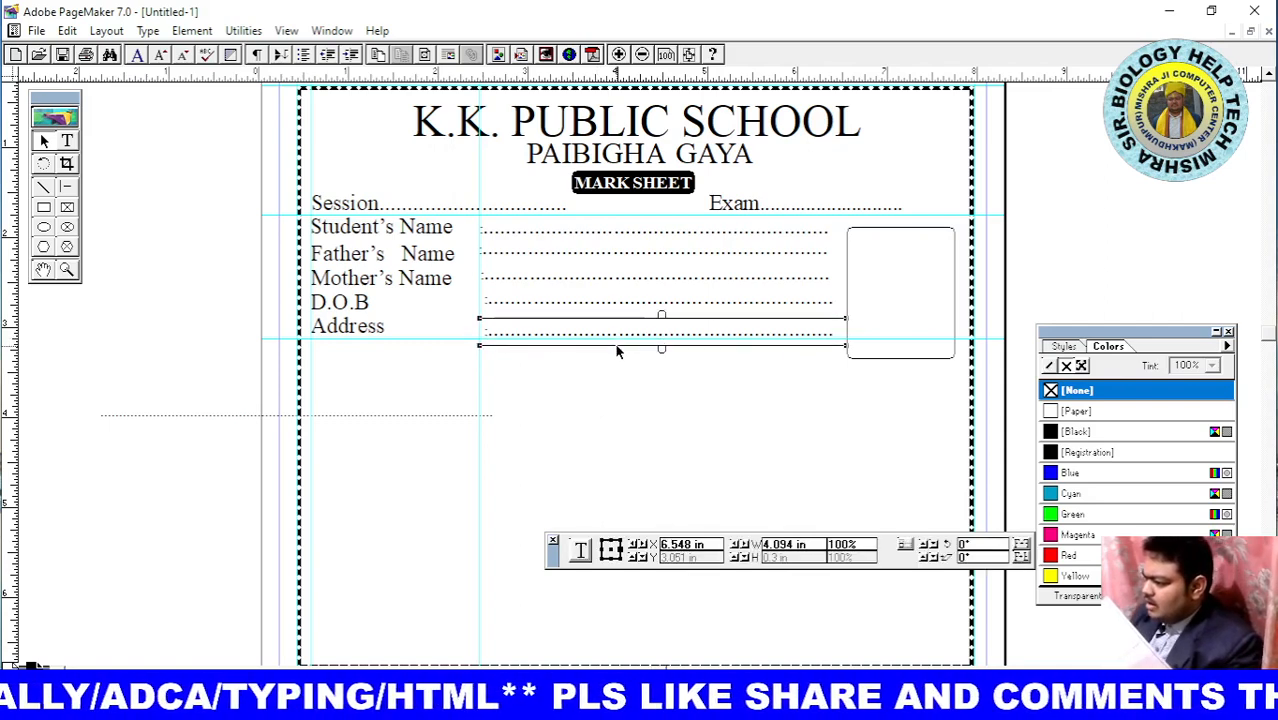
{"action": "key", "text": "Up"}
{"action": "key", "text": "Up"}
{"action": "key", "text": "Up"}
{"action": "key", "text": "Up"}
{"action": "key", "text": "Up"}
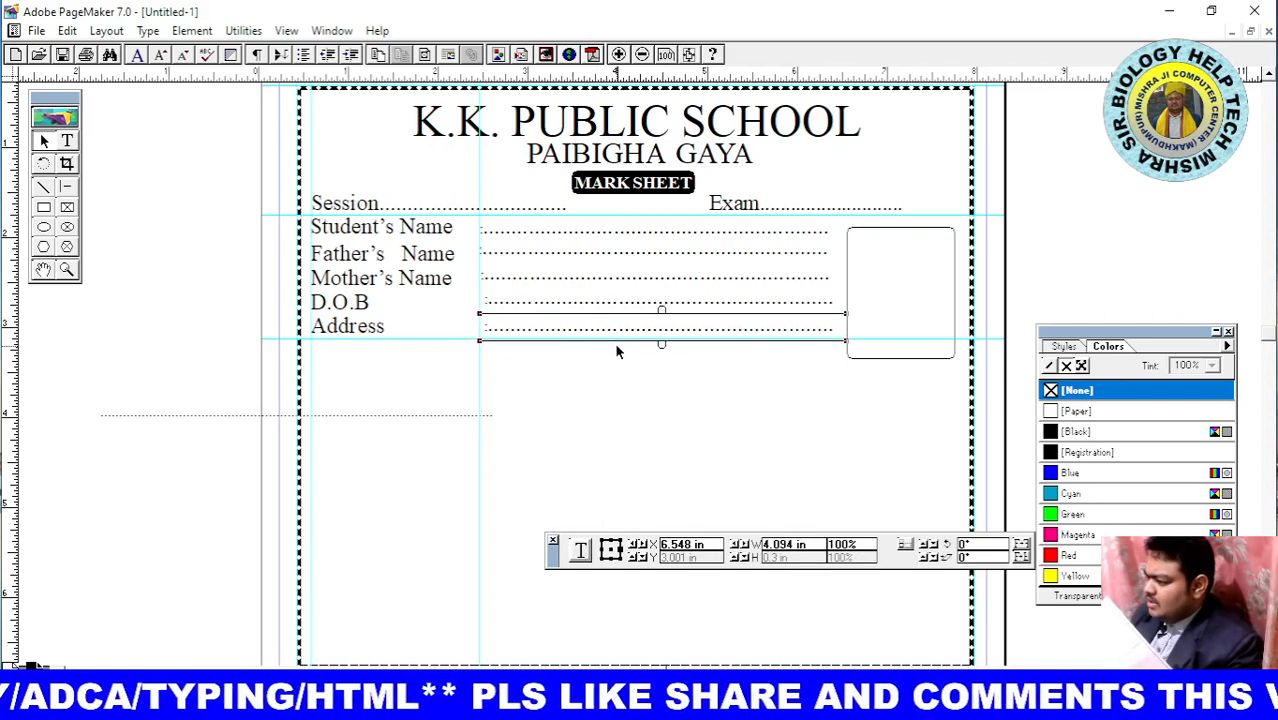
Nudge the Address dotted line left to X 6.488 in, in line with the dotted lines above
{"action": "key", "text": "Left"}
{"action": "key", "text": "Left"}
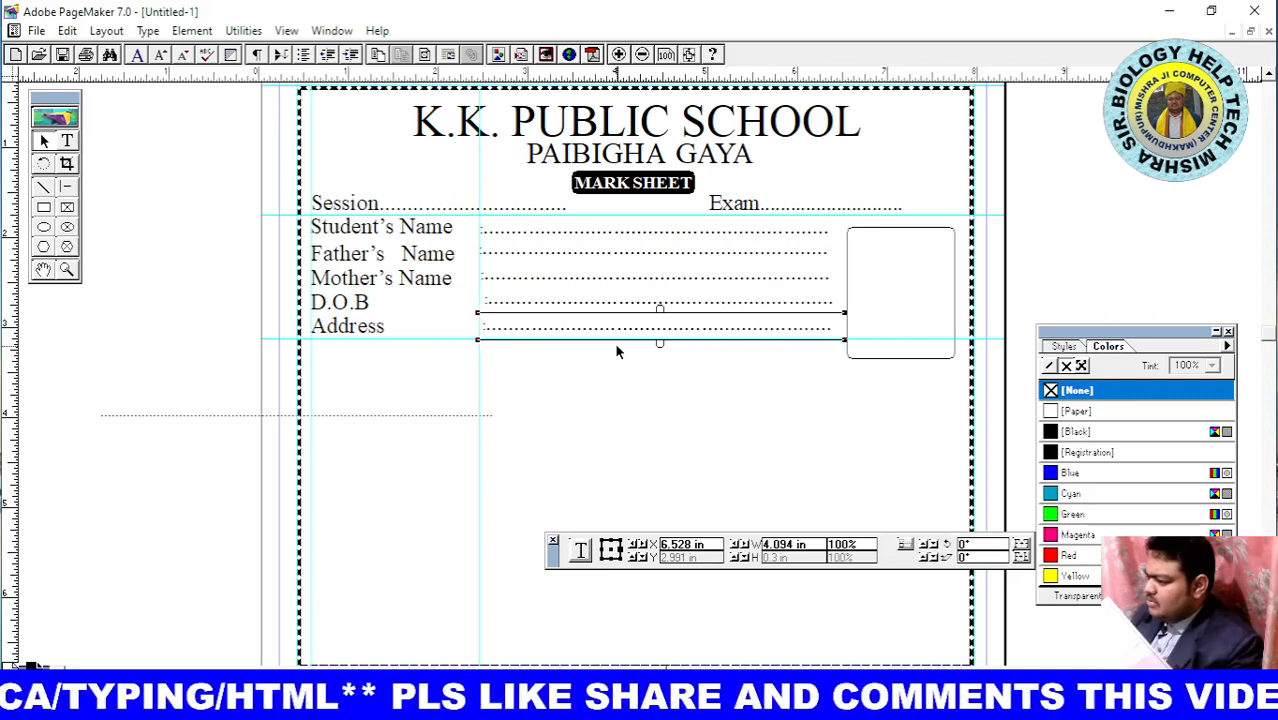
{"action": "key", "text": "Left"}
{"action": "key", "text": "Left"}
{"action": "key", "text": "Left"}
{"action": "key", "text": "Left"}
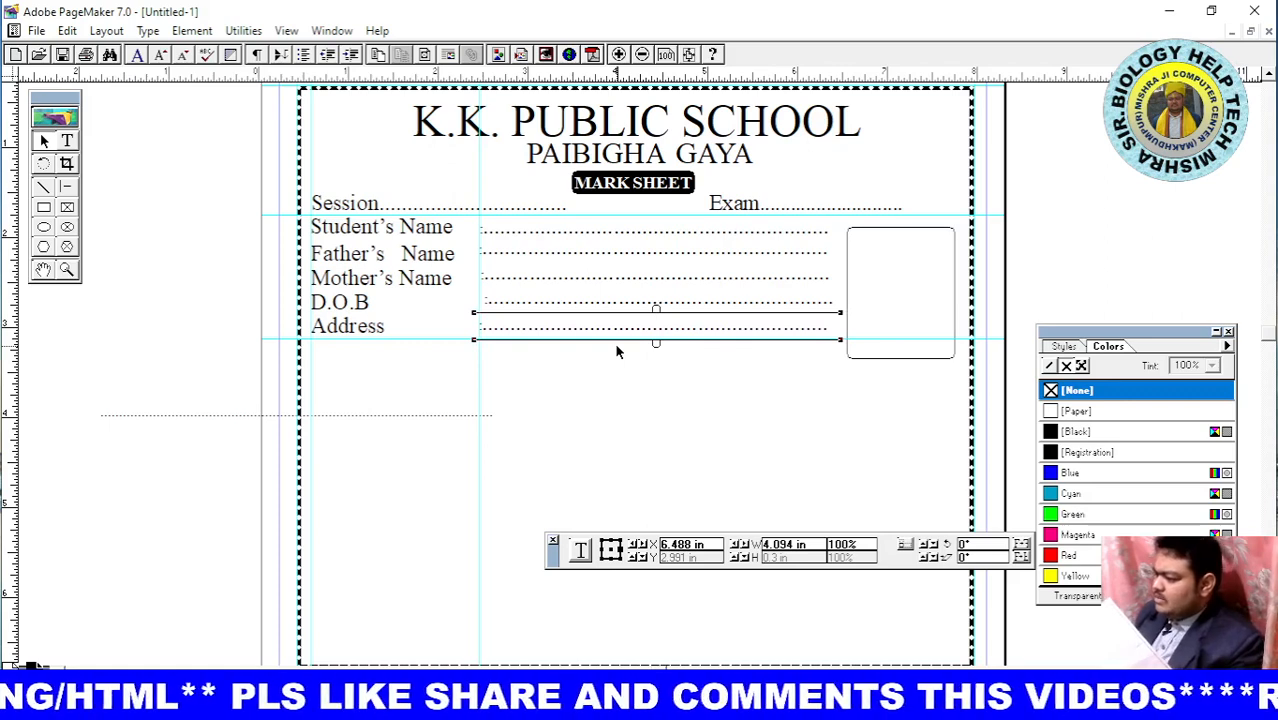
Nudge the Address dotted line up to Y 2.981 in and the D.O.B dotted line to X 6.488 in, Y 2.705 in
{"action": "key", "text": "Up"}
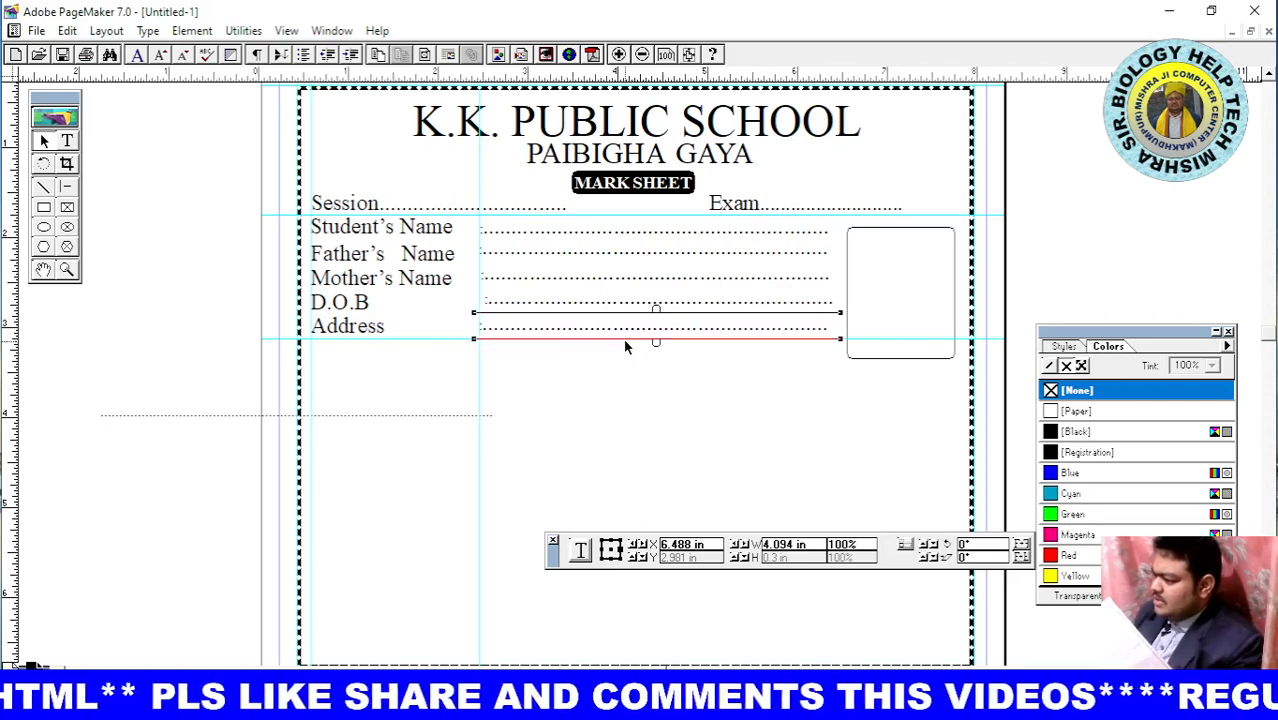
{"action": "left_click", "coordinate": [573, 304]}
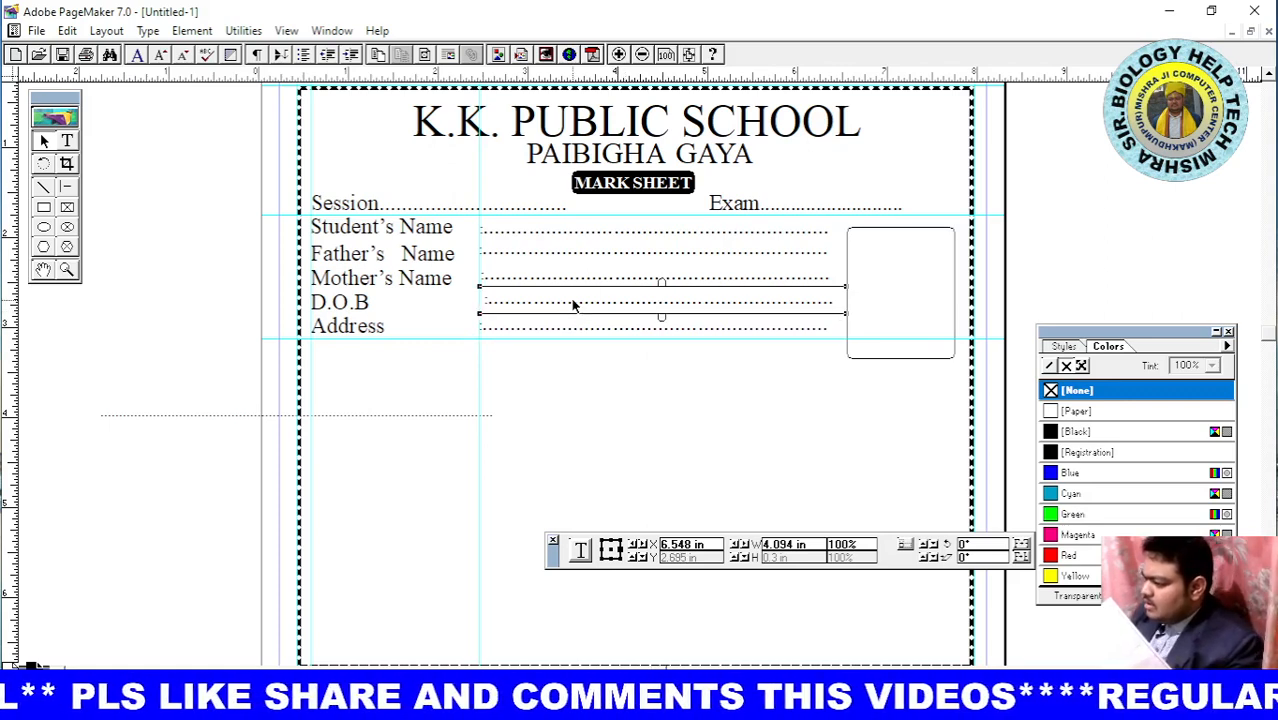
{"action": "key", "text": "Left"}
{"action": "key", "text": "Left"}
{"action": "key", "text": "Left"}
{"action": "key", "text": "Left"}
{"action": "key", "text": "Left"}
{"action": "key", "text": "Left"}
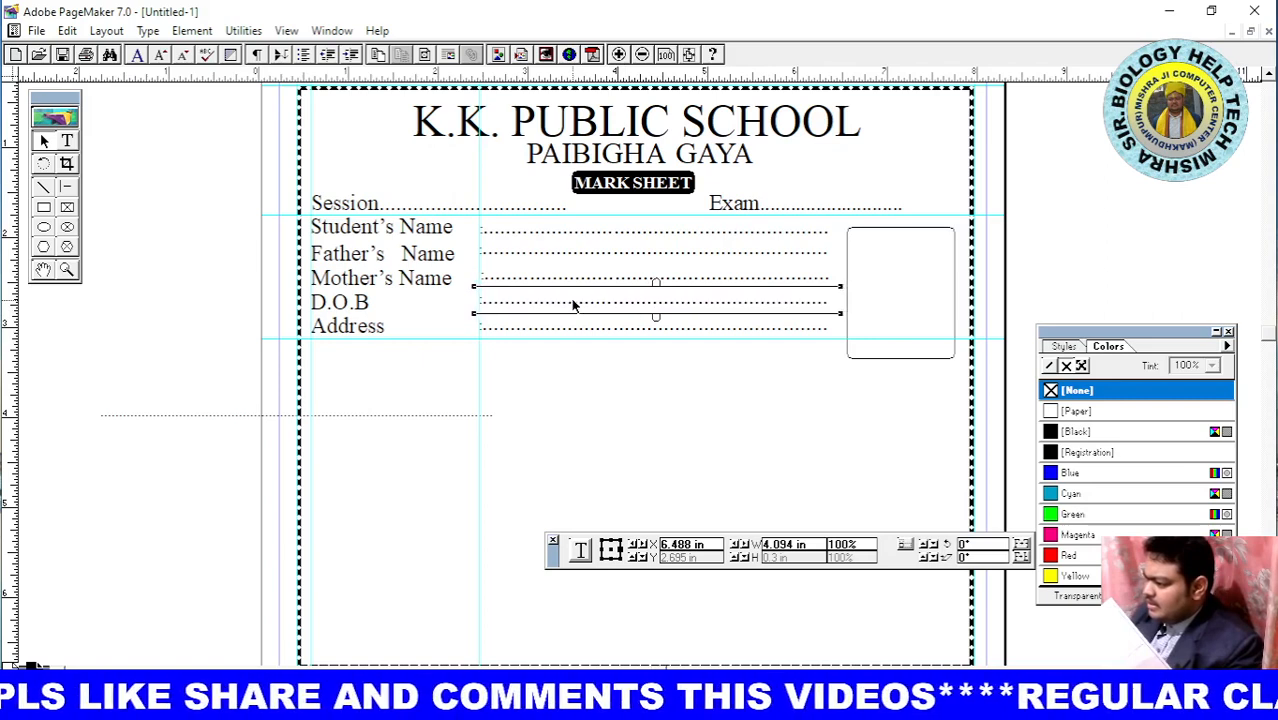
{"action": "key", "text": "Down"}
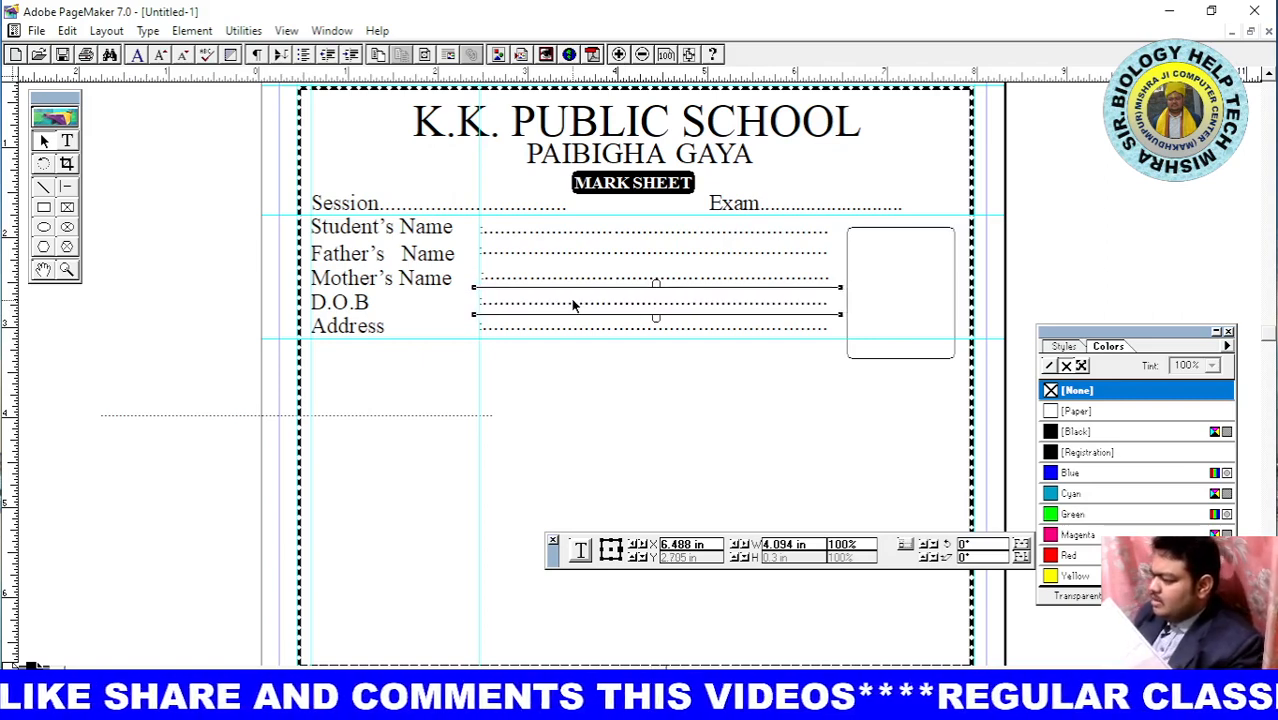
{"action": "key", "text": "Up"}
{"action": "key", "text": "Down"}
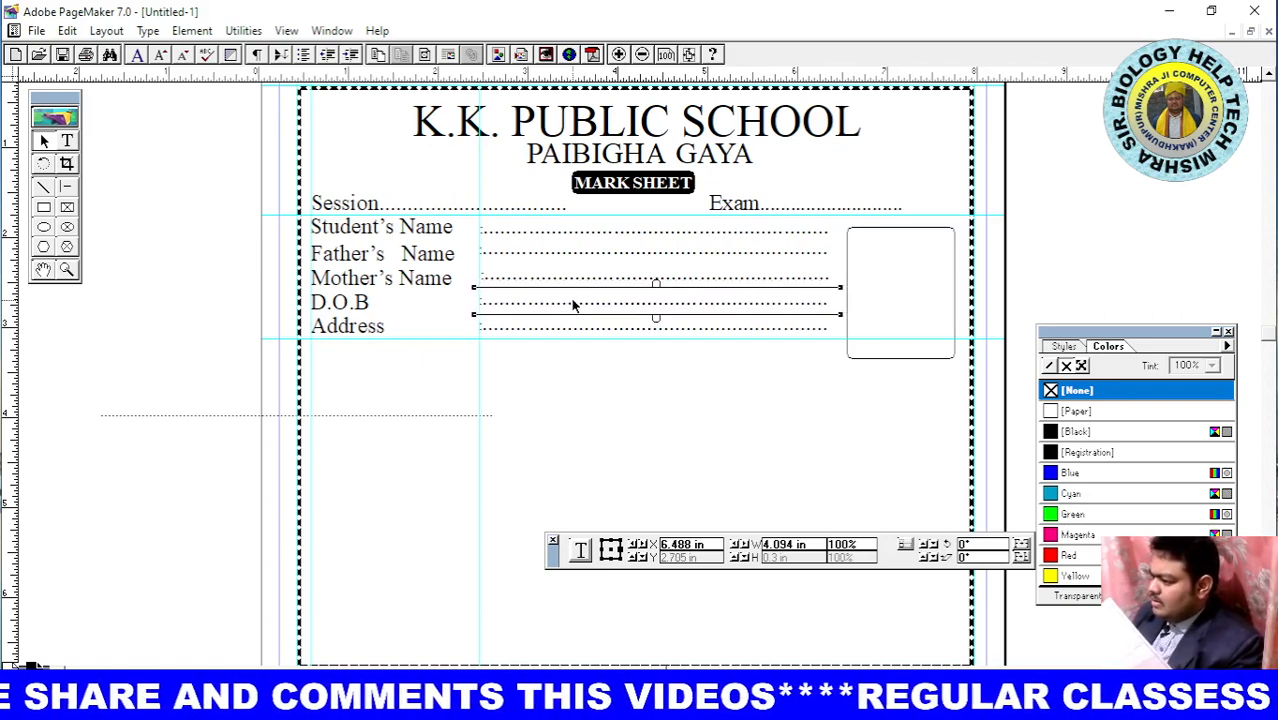
Nudge the Mother's Name dotted line left to X 6.488 in, in line with the other dotted lines
{"action": "left_click", "coordinate": [557, 283]}
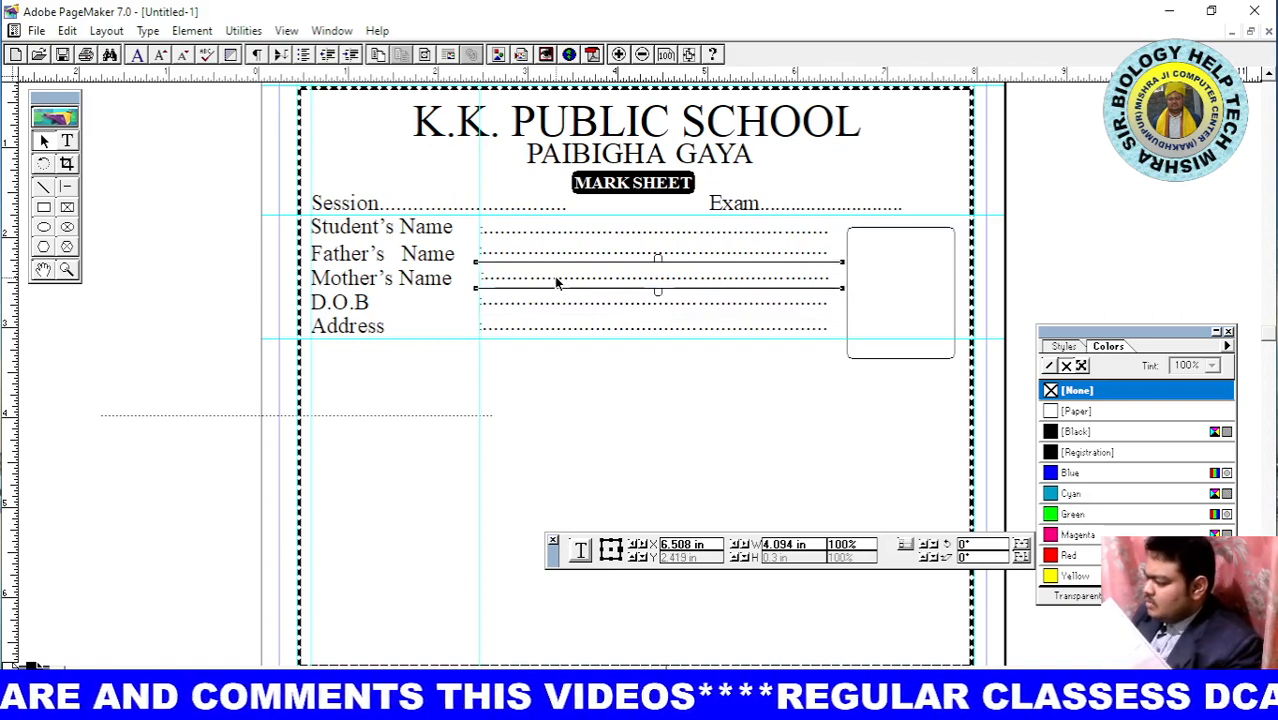
{"action": "key", "text": "Left"}
{"action": "key", "text": "Left"}
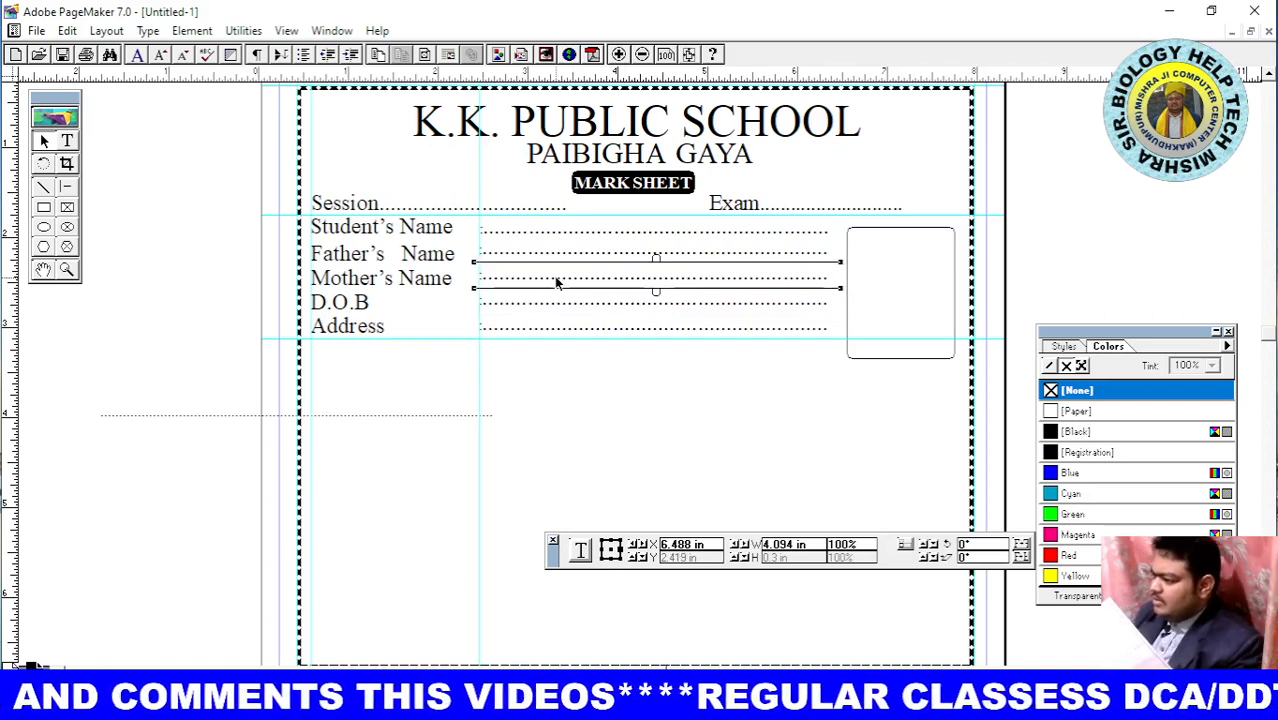
{"action": "left_click", "coordinate": [683, 397]}
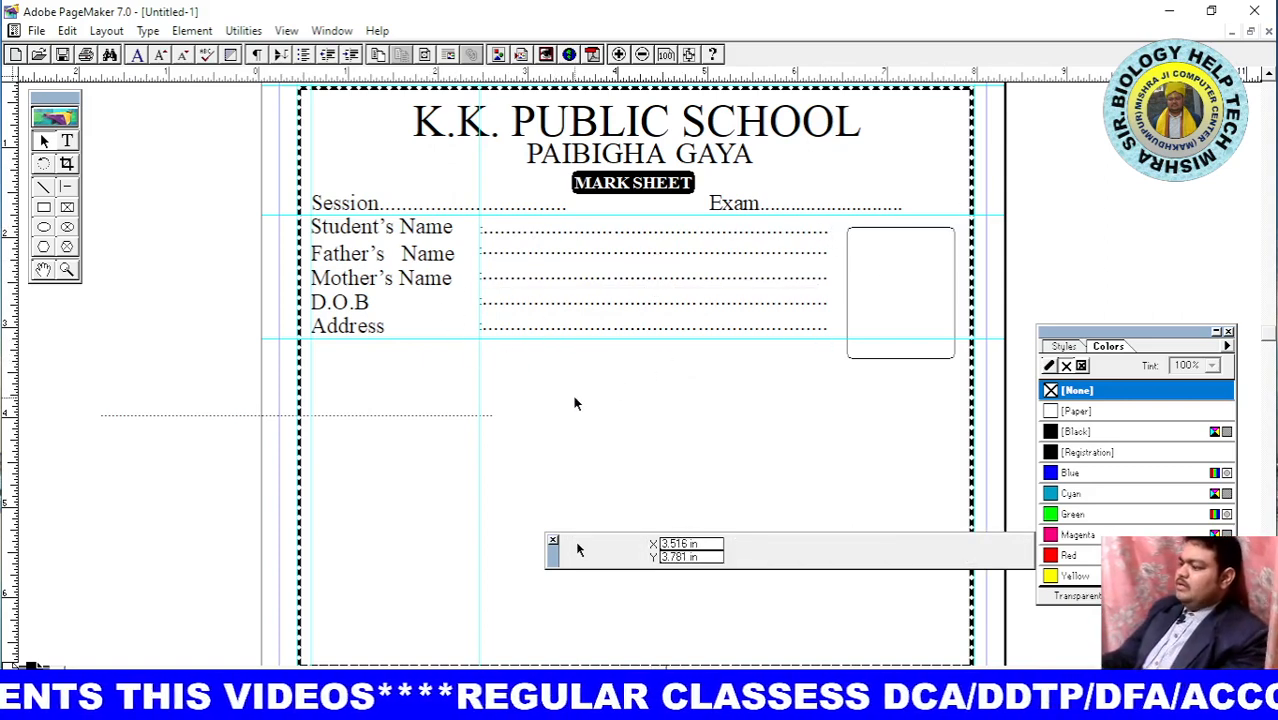
Paste another copy of the dotted line and nudge it down below the Address line to Y 3.288 in
{"action": "left_click", "coordinate": [567, 335]}
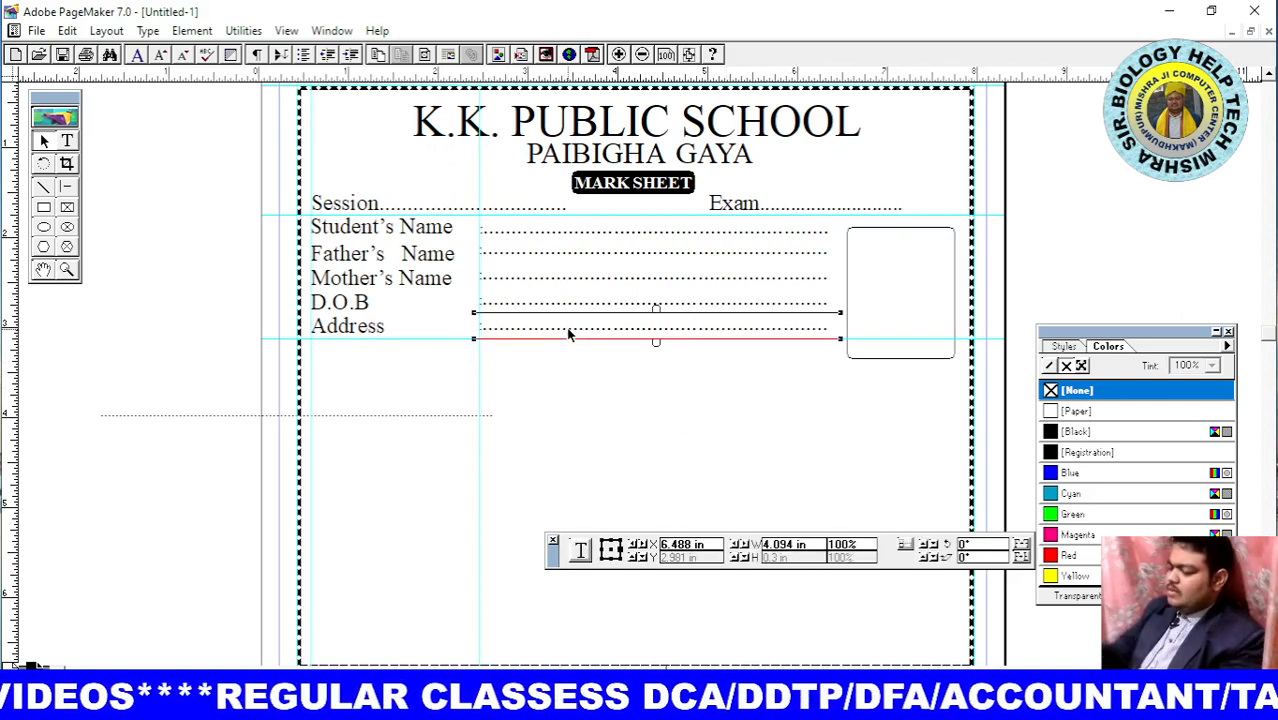
{"action": "key", "text": "ctrl+v"}
{"action": "key", "text": "Down"}
{"action": "key", "text": "Down"}
{"action": "key", "text": "Down"}
{"action": "key", "text": "Down"}
{"action": "key", "text": "Down"}
{"action": "key", "text": "Down"}
{"action": "key", "text": "Down"}
{"action": "key", "text": "Down"}
{"action": "key", "text": "Down"}
{"action": "key", "text": "Down"}
{"action": "key", "text": "Down"}
{"action": "key", "text": "Down"}
{"action": "key", "text": "Down"}
{"action": "key", "text": "Down"}
{"action": "key", "text": "Down"}
{"action": "key", "text": "Down"}
{"action": "key", "text": "Down"}
{"action": "key", "text": "Down"}
{"action": "key", "text": "Down"}
{"action": "key", "text": "Down"}
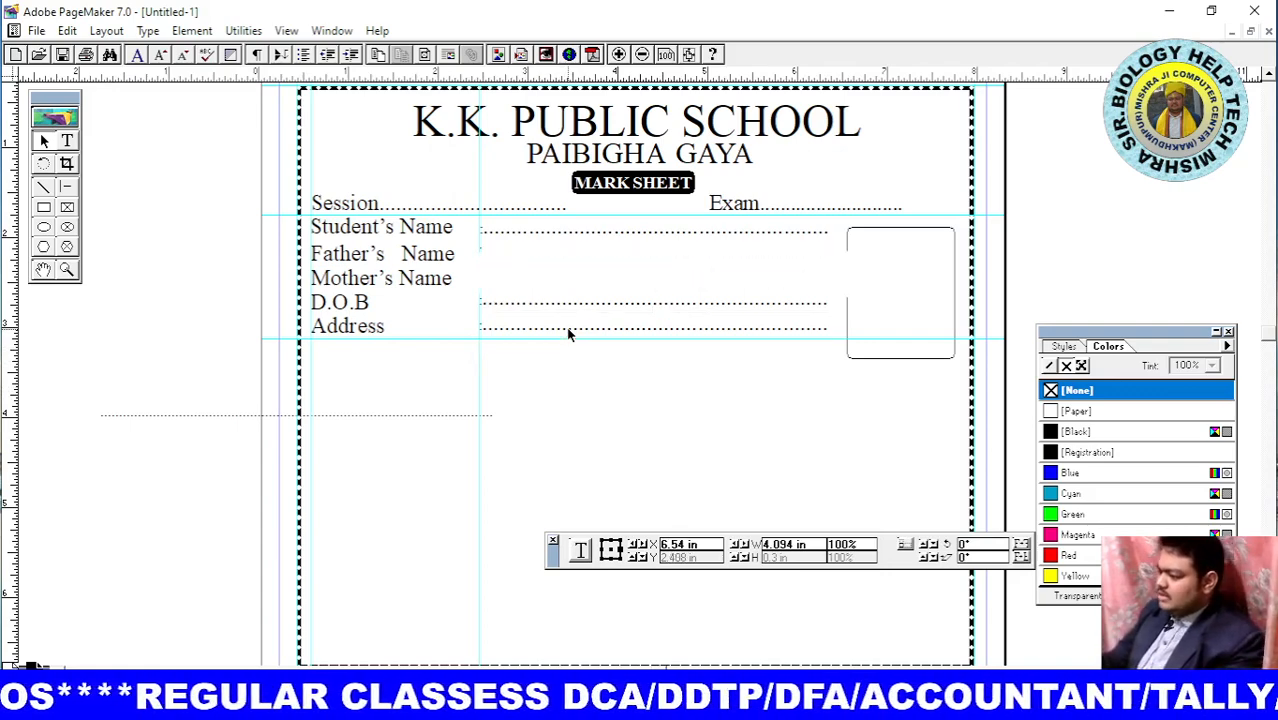
{"action": "key", "text": "Down"}
{"action": "key", "text": "Down"}
{"action": "key", "text": "Down"}
{"action": "key", "text": "Down"}
{"action": "key", "text": "Down"}
{"action": "key", "text": "Down"}
{"action": "key", "text": "Down"}
{"action": "key", "text": "Down"}
{"action": "key", "text": "Down"}
{"action": "key", "text": "Down"}
{"action": "key", "text": "Down"}
{"action": "key", "text": "Down"}
{"action": "key", "text": "Down"}
{"action": "key", "text": "Down"}
{"action": "key", "text": "Down"}
{"action": "key", "text": "Down"}
{"action": "key", "text": "Down"}
{"action": "key", "text": "Down"}
{"action": "key", "text": "Down"}
{"action": "key", "text": "Down"}
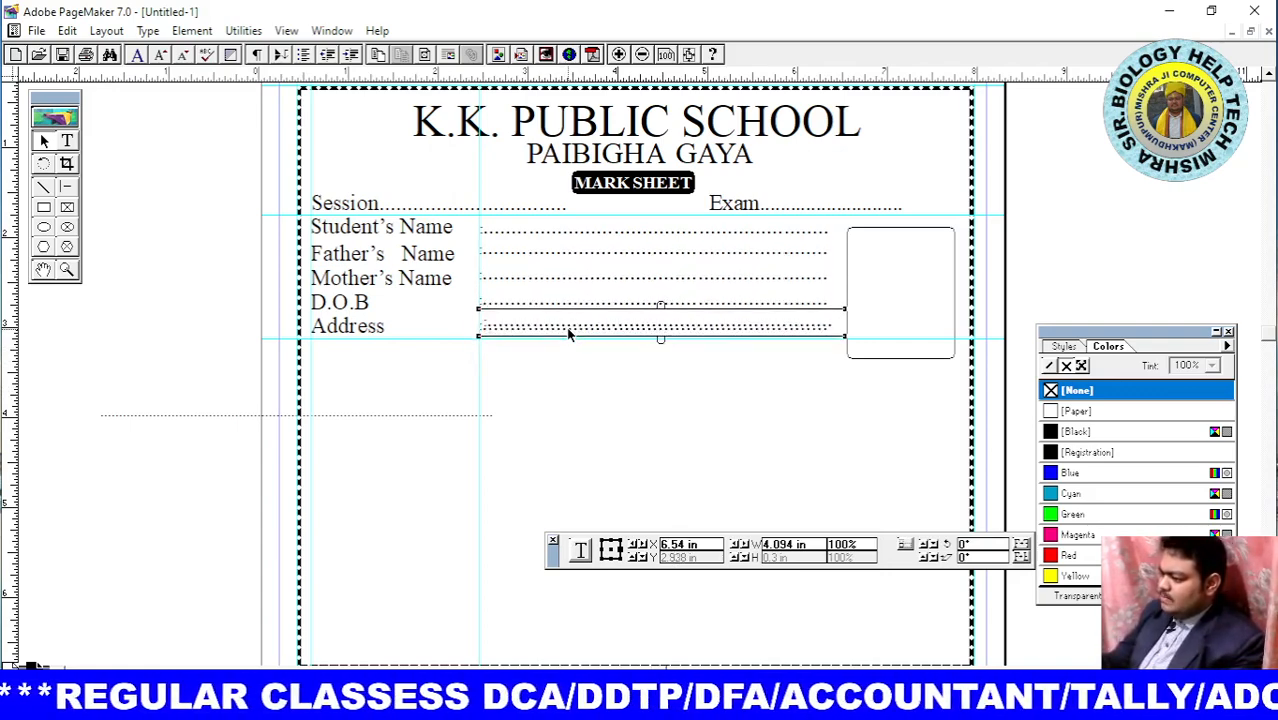
{"action": "key", "text": "Down"}
{"action": "key", "text": "Down"}
{"action": "key", "text": "Down"}
{"action": "key", "text": "Down"}
{"action": "key", "text": "Down"}
{"action": "key", "text": "Down"}
{"action": "key", "text": "Down"}
{"action": "key", "text": "Down"}
{"action": "key", "text": "Down"}
{"action": "key", "text": "Down"}
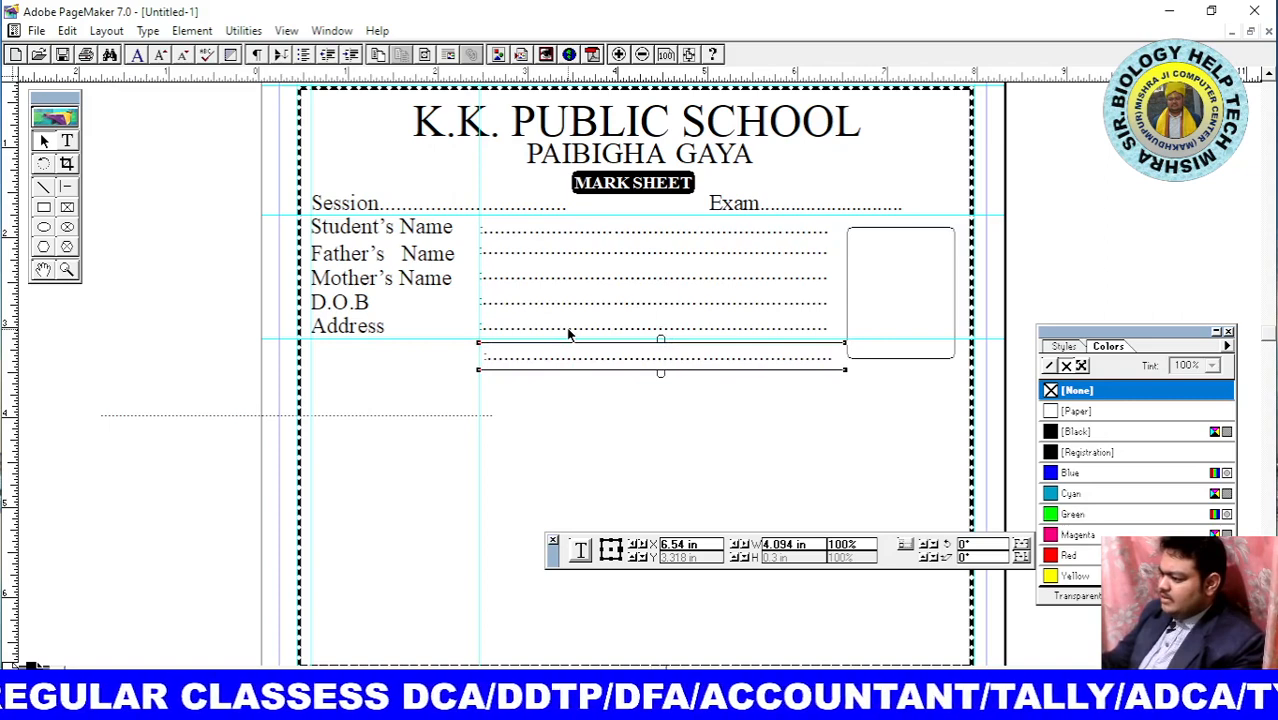
{"action": "key", "text": "Up"}
{"action": "key", "text": "Up"}
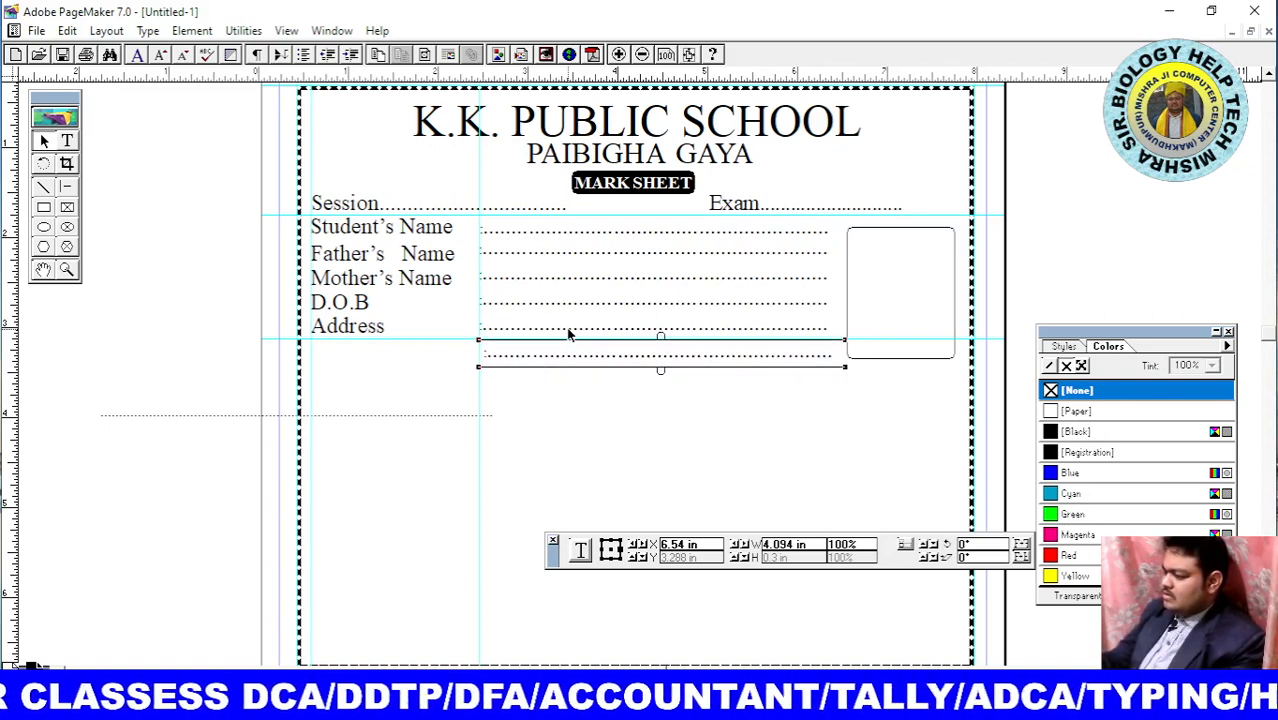
Duplicate the Address label and place the copy directly below the original, aligned with the other labels, as a spacing reference
{"action": "left_click", "coordinate": [363, 336]}
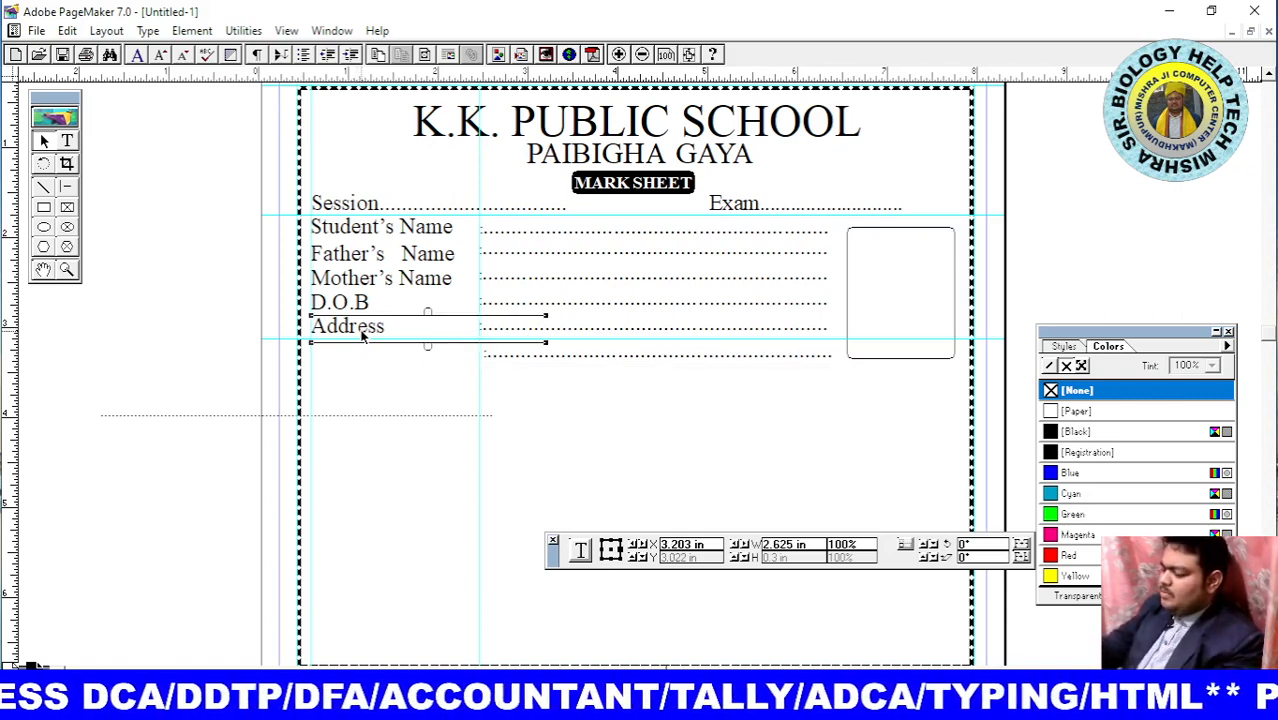
{"action": "key", "text": "ctrl+v"}
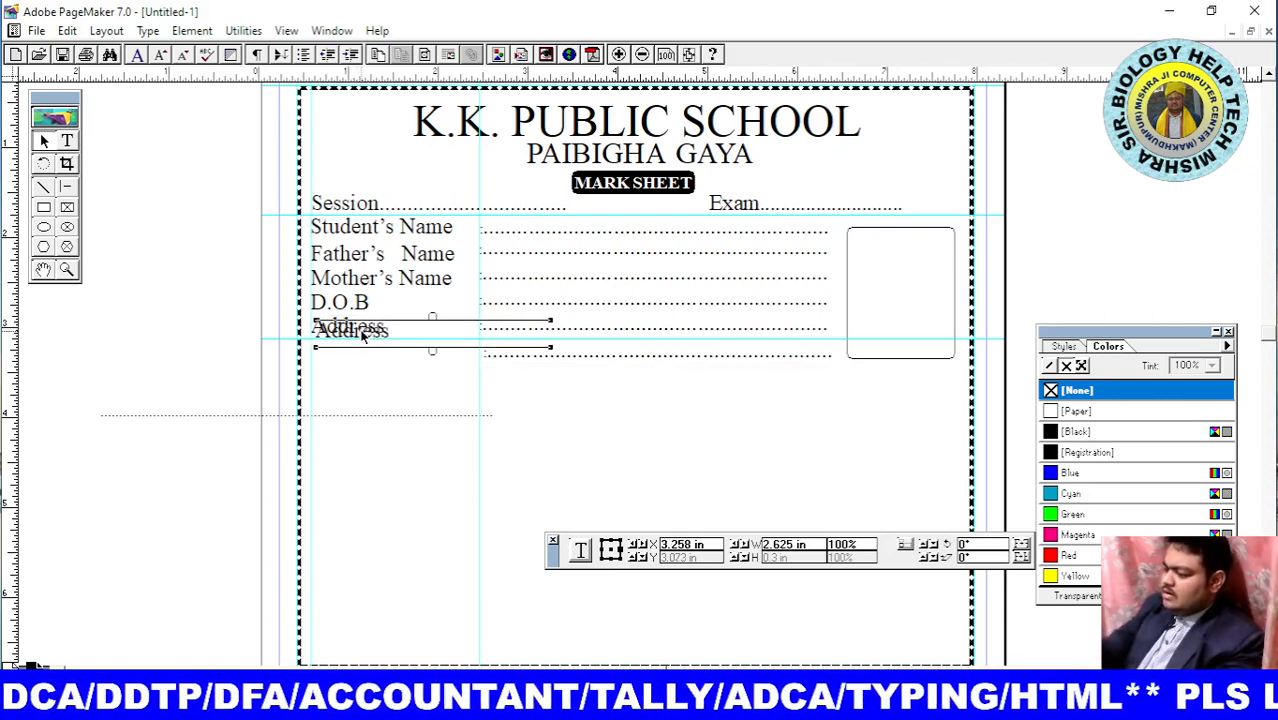
{"action": "left_click_drag", "start_coordinate": [363, 336], "coordinate": [359, 355]}
{"action": "key", "text": "Left"}
{"action": "key", "text": "Left"}
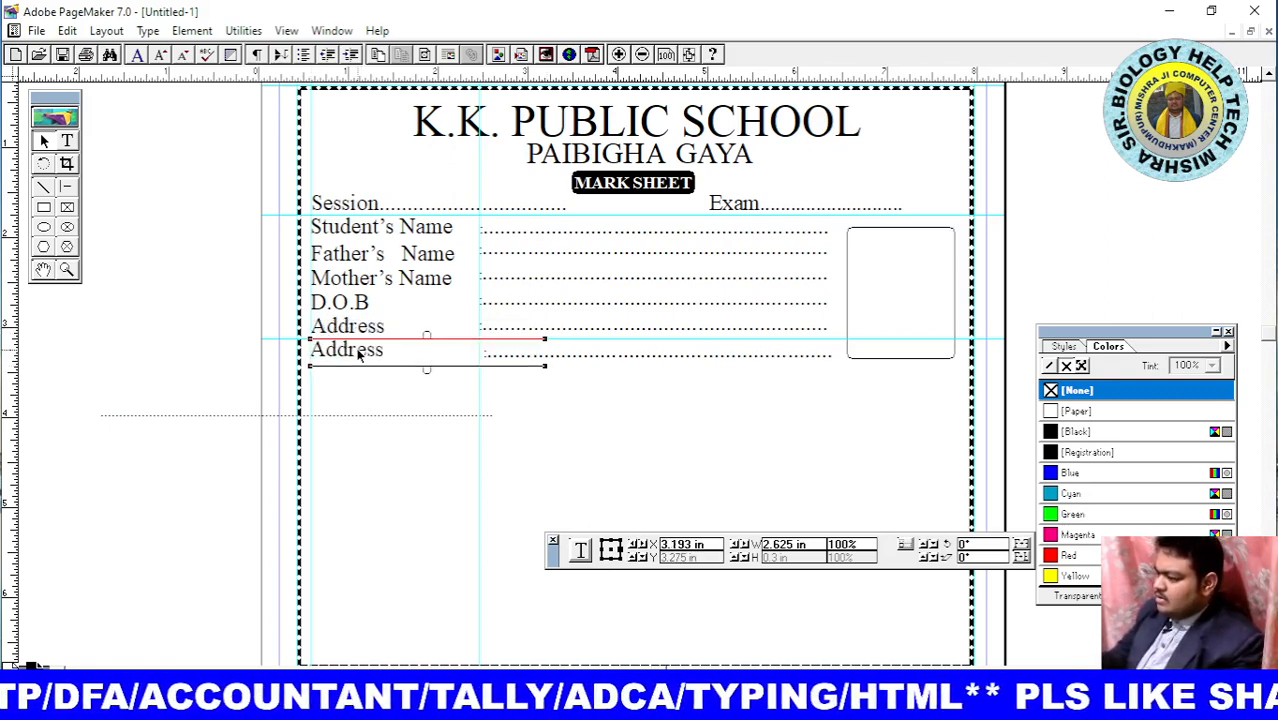
Move the horizontal guide down to just below the duplicate Address label
{"action": "left_click", "coordinate": [598, 366]}
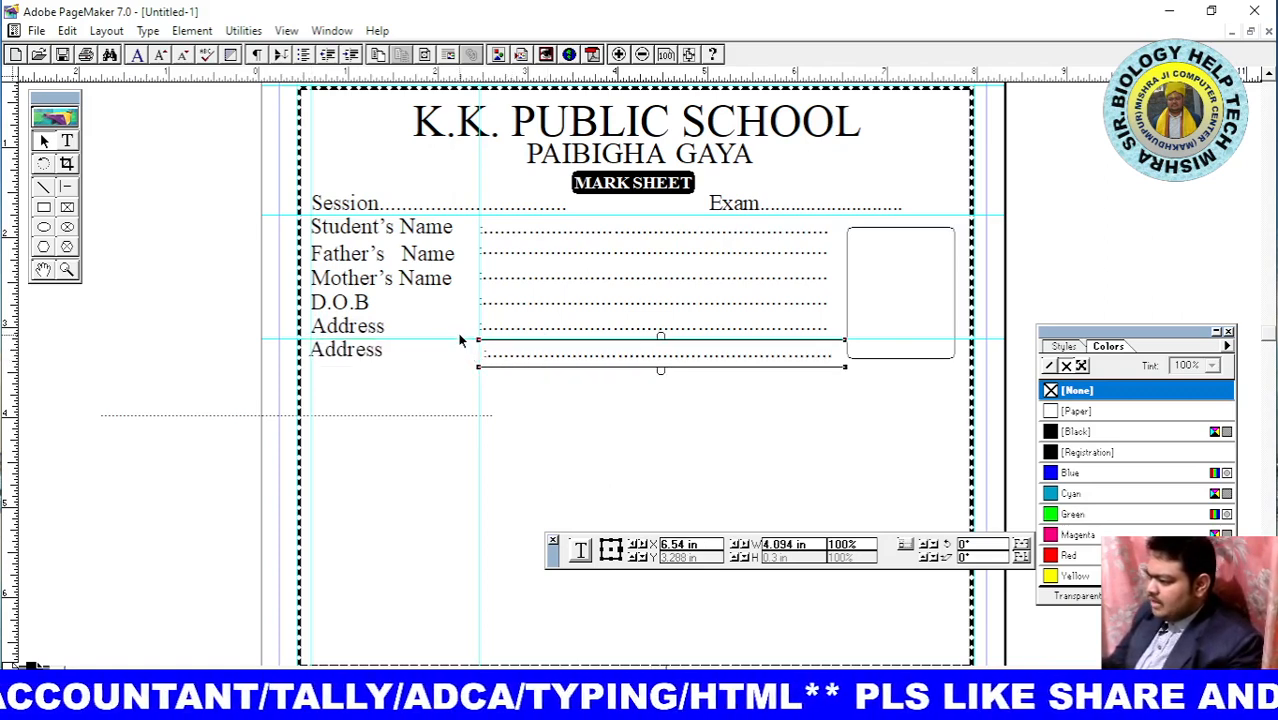
{"action": "left_click_drag", "start_coordinate": [457, 341], "coordinate": [455, 360]}
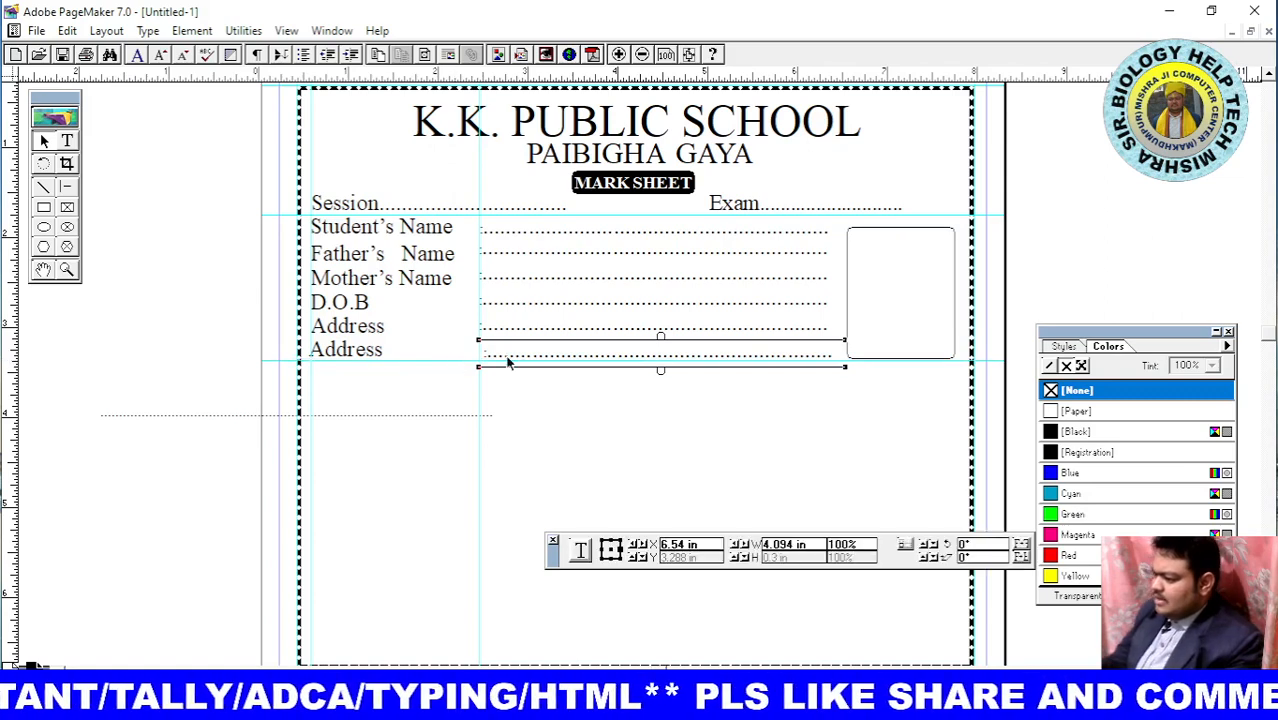
{"action": "left_click", "coordinate": [583, 375]}
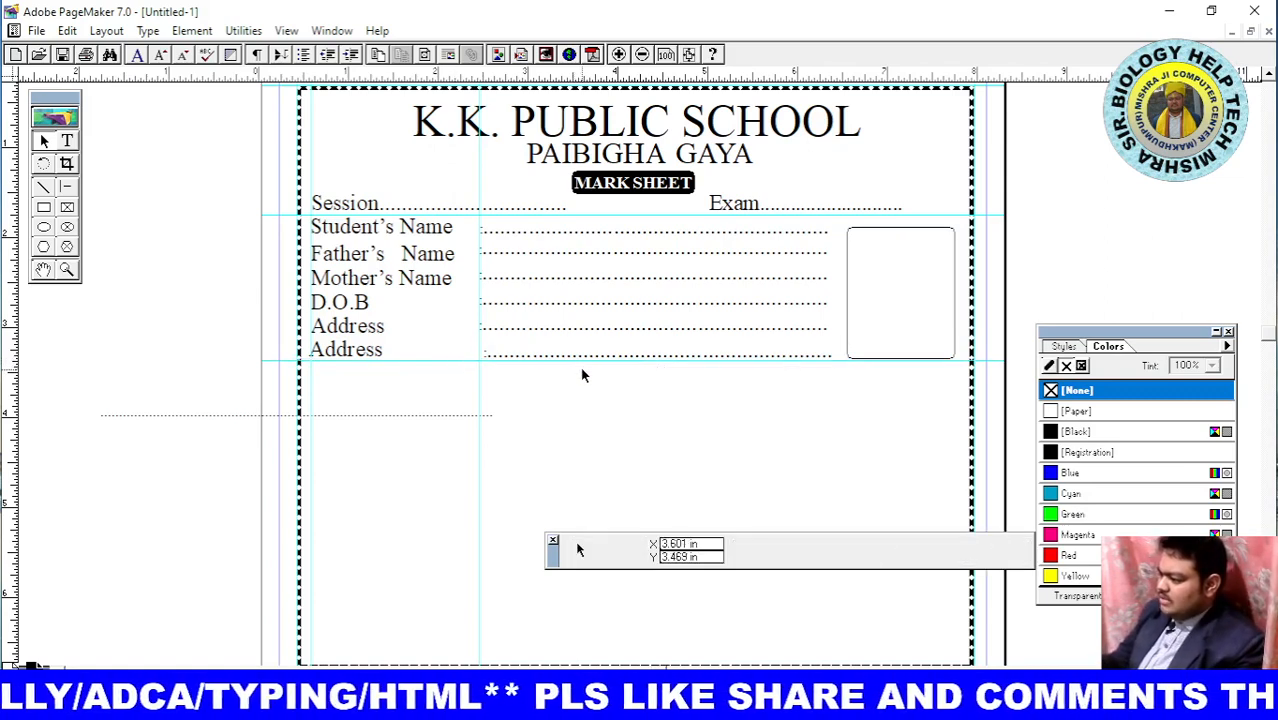
Nudge the second address dotted line up to Y 3.218 in to meet the guide and left to X 6.49 in
{"action": "left_click", "coordinate": [598, 369]}
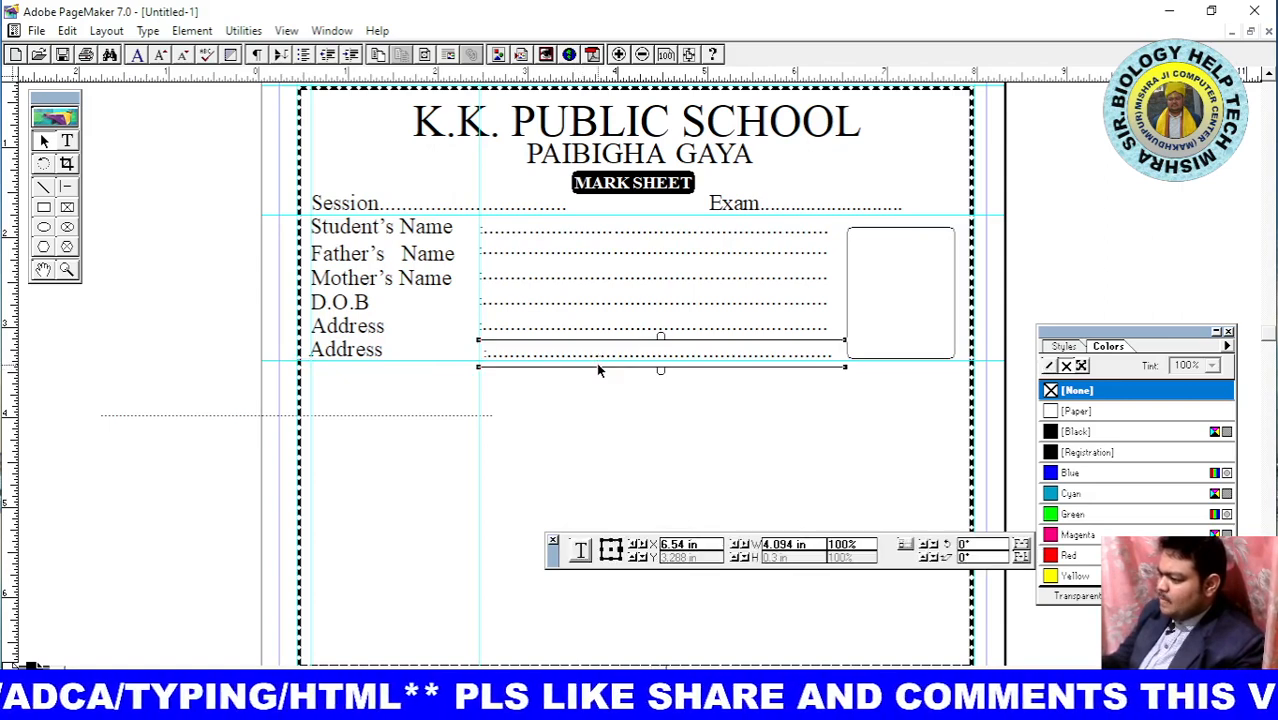
{"action": "key", "text": "Up"}
{"action": "key", "text": "Up"}
{"action": "key", "text": "Up"}
{"action": "key", "text": "Up"}
{"action": "key", "text": "Up"}
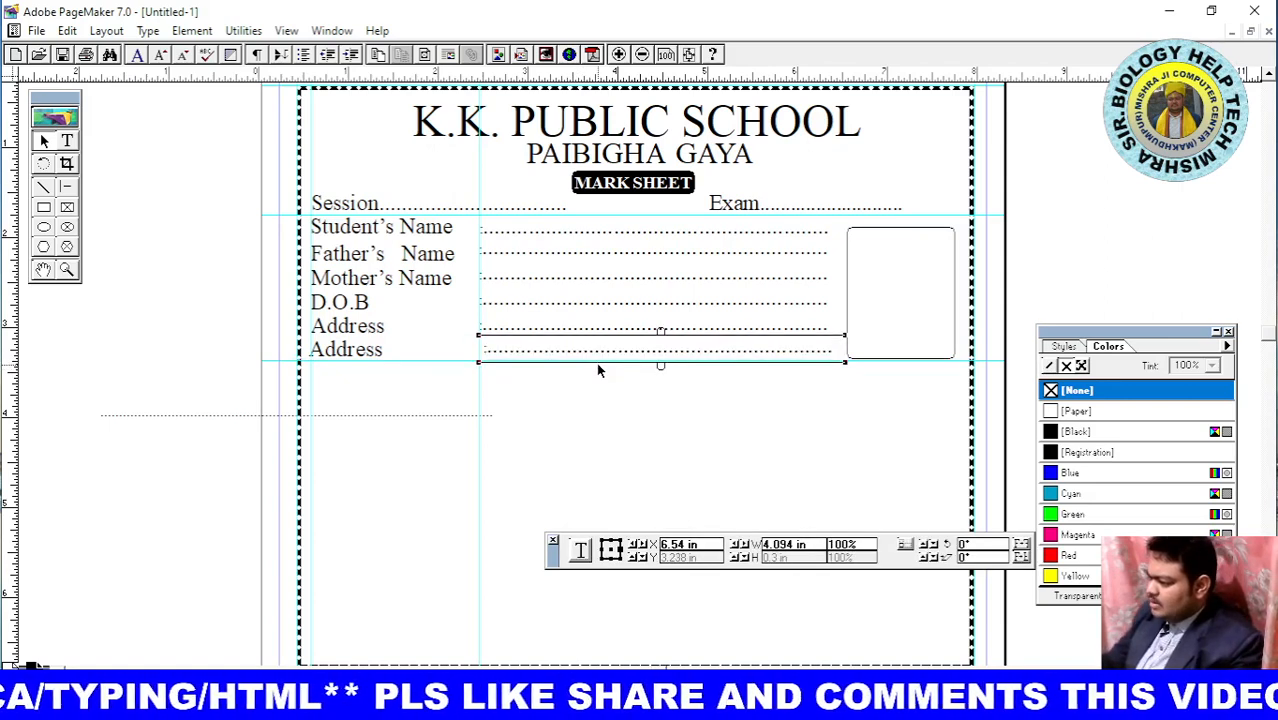
{"action": "key", "text": "Up"}
{"action": "key", "text": "Up"}
{"action": "key", "text": "Left"}
{"action": "key", "text": "Left"}
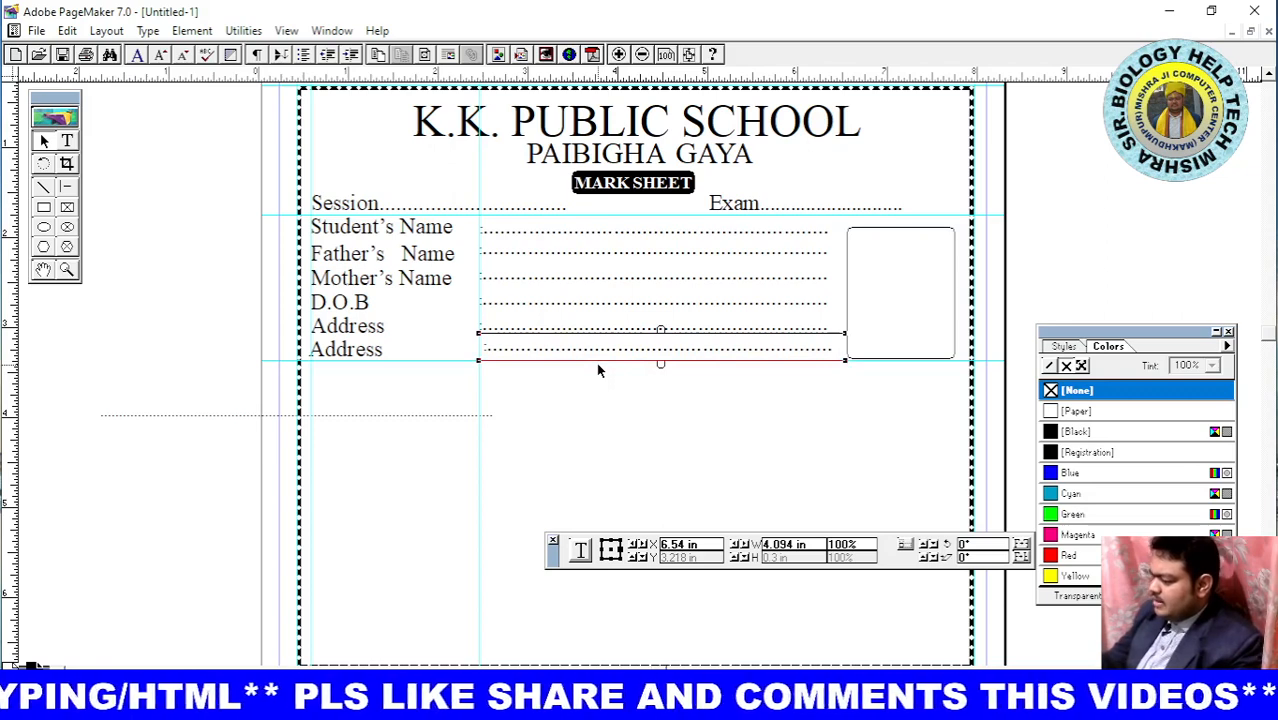
{"action": "key", "text": "Left"}
{"action": "key", "text": "Left"}
{"action": "key", "text": "Left"}
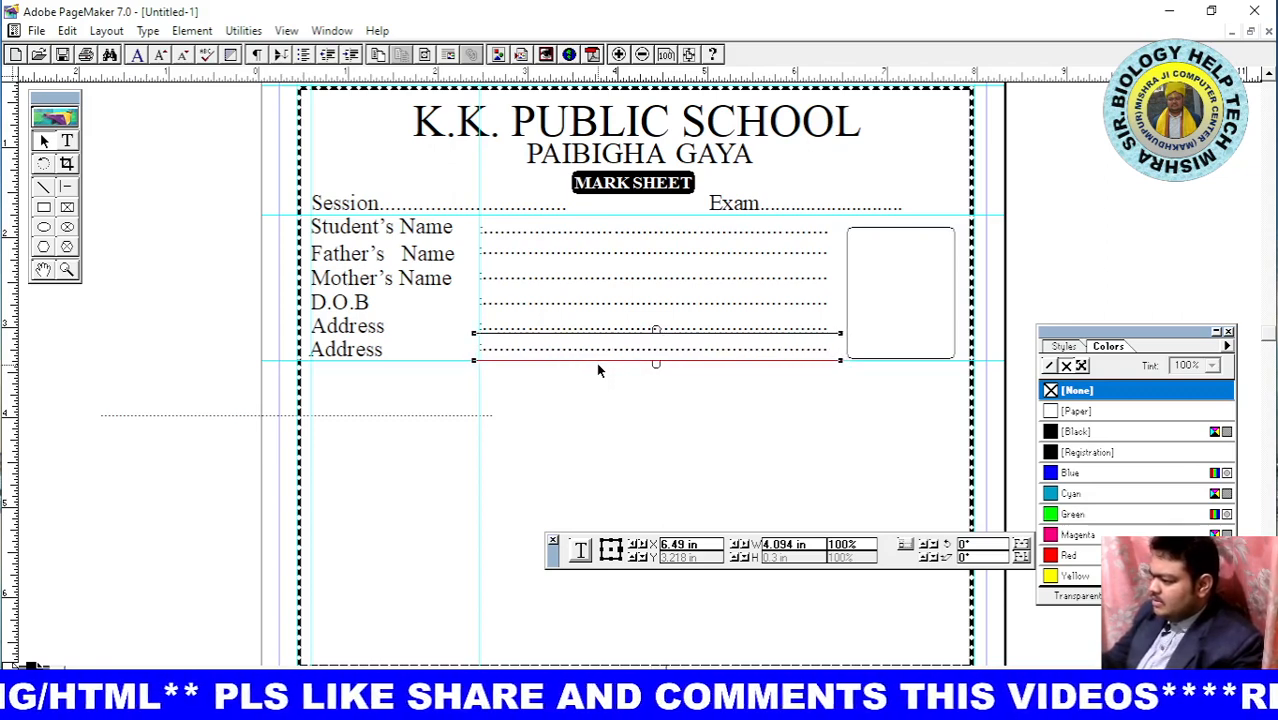
{"action": "key", "text": "Left"}
{"action": "key", "text": "Right"}
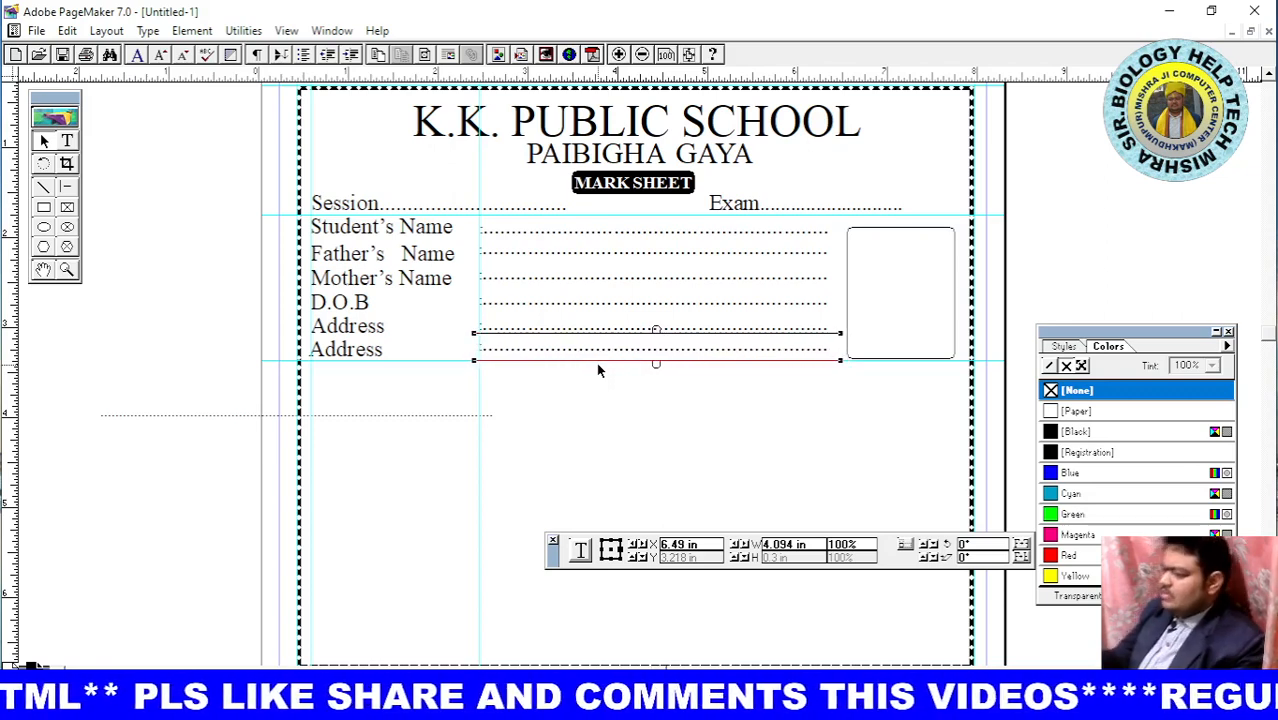
{"action": "left_click", "coordinate": [663, 413]}
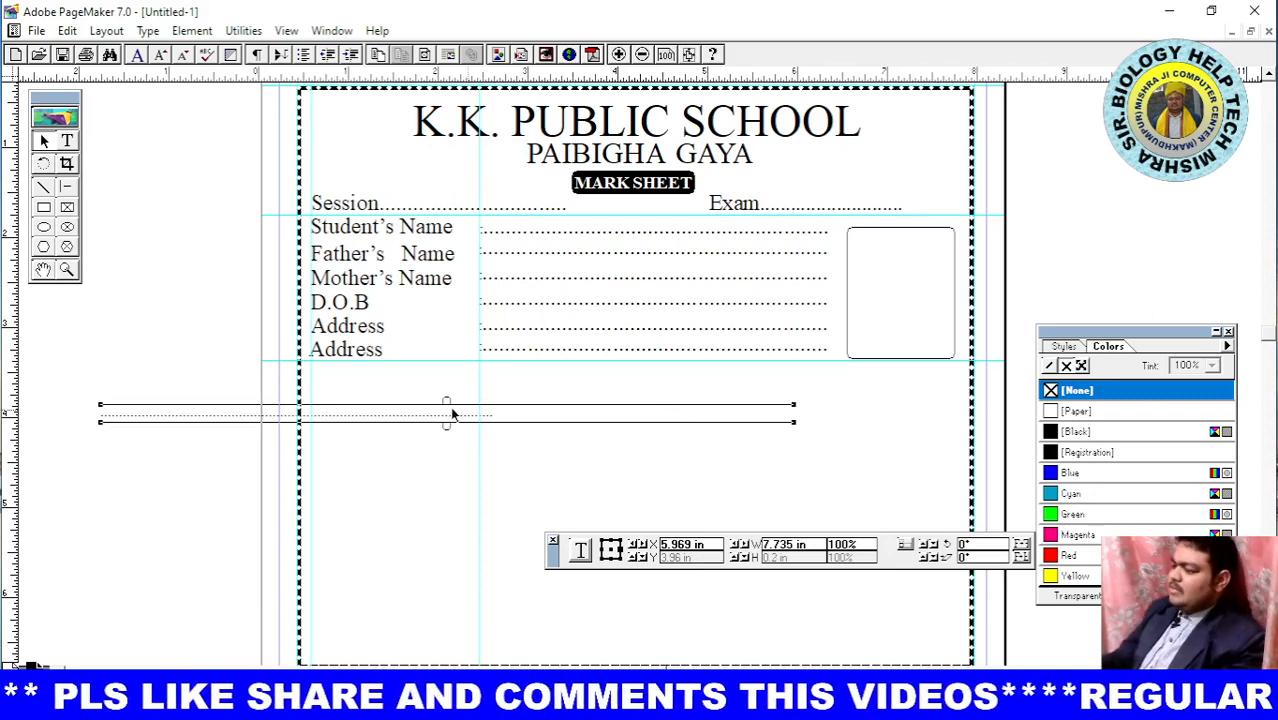
Delete the duplicate Address label and the leftover dotted line below the student details
{"action": "left_click", "coordinate": [366, 358]}
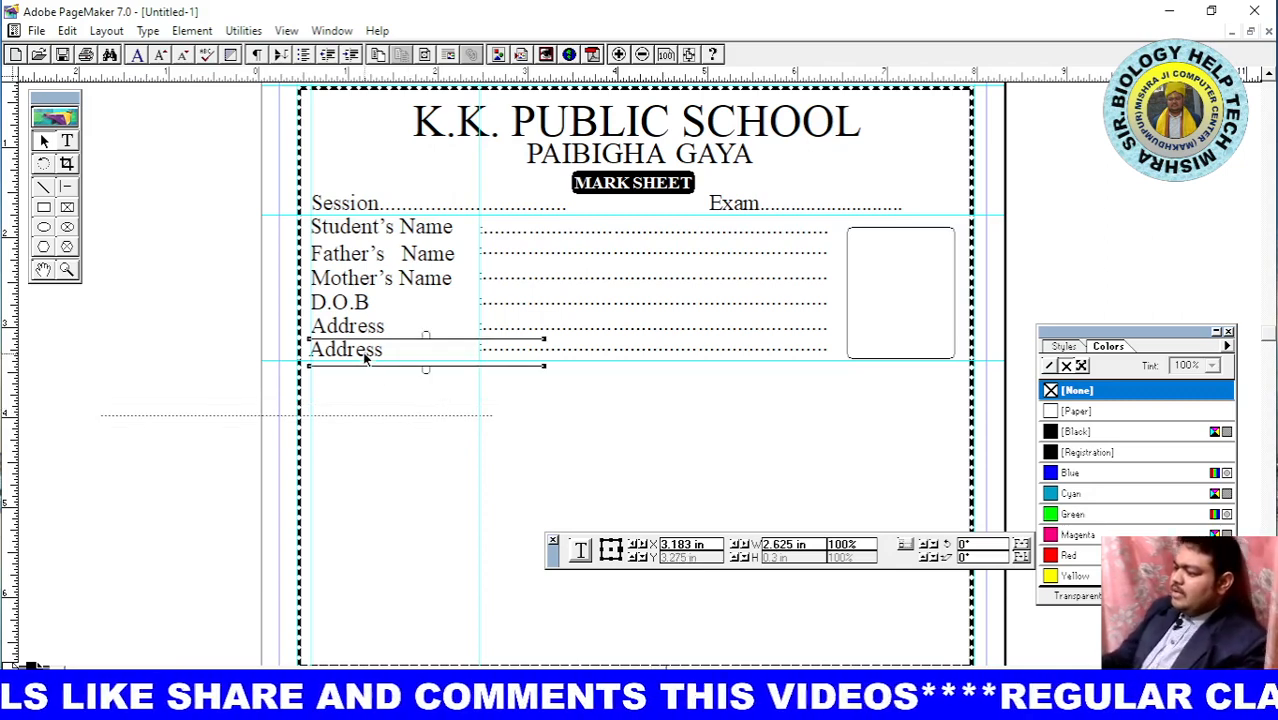
{"action": "key", "text": "Delete"}
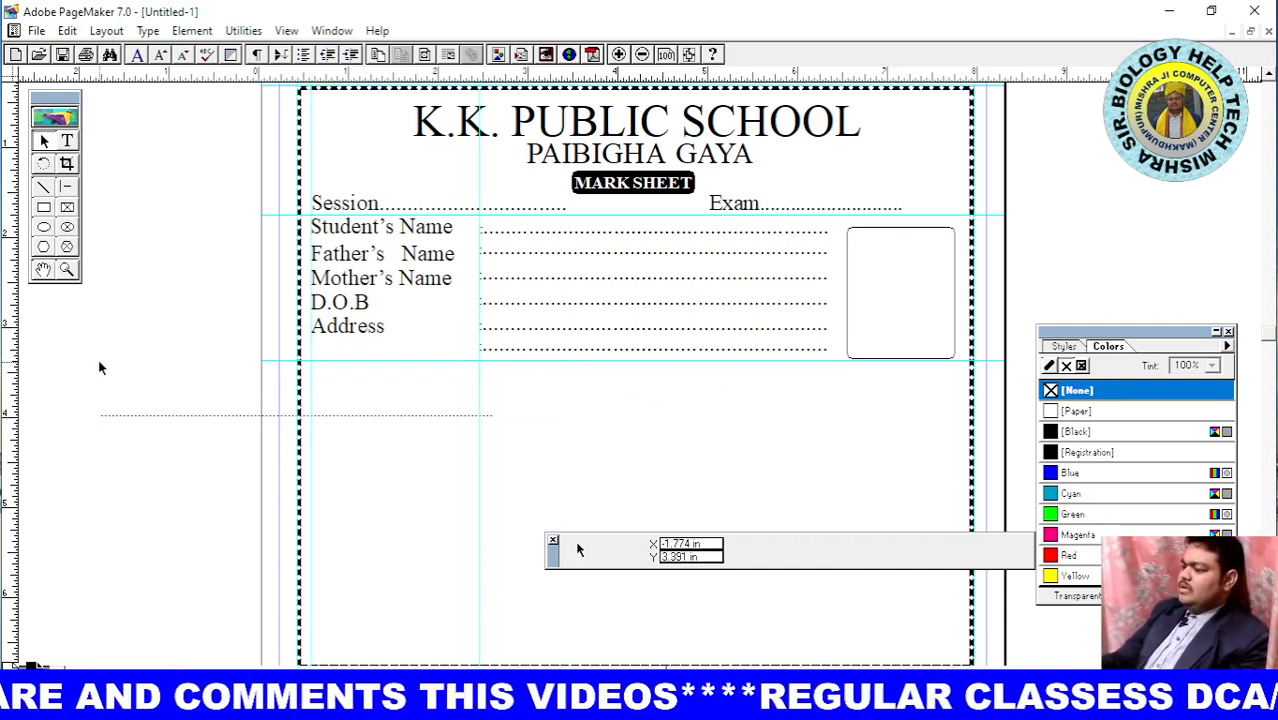
{"action": "left_click", "coordinate": [391, 415]}
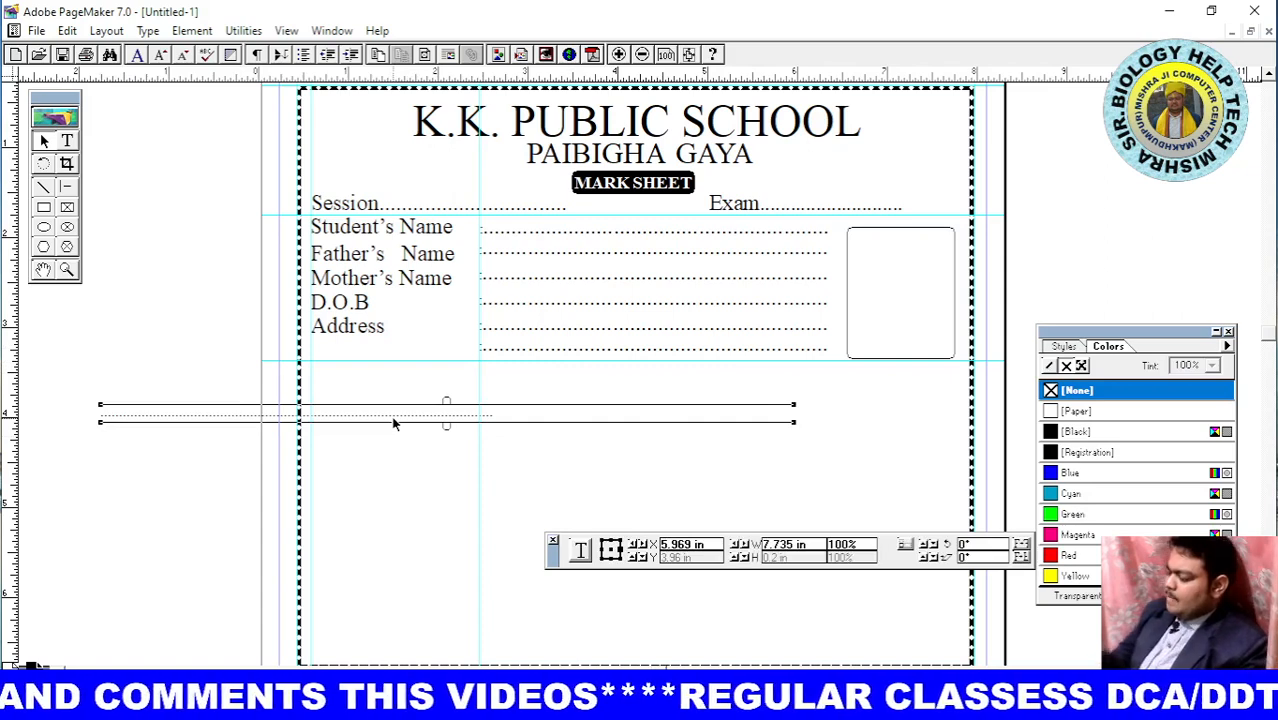
{"action": "key", "text": "Delete"}
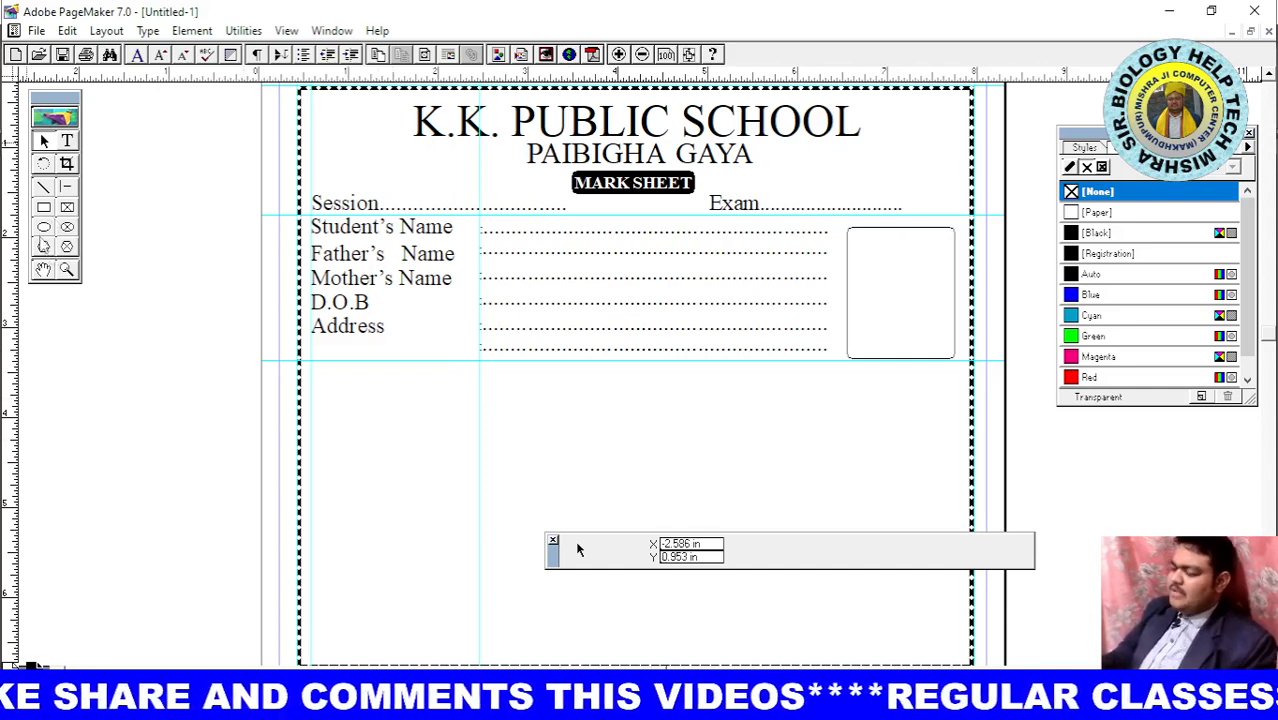
Add a horizontal guide below the student details and draw a rectangle about 7.3 by 2.6 in just beneath it
{"action": "left_click", "coordinate": [44, 208]}
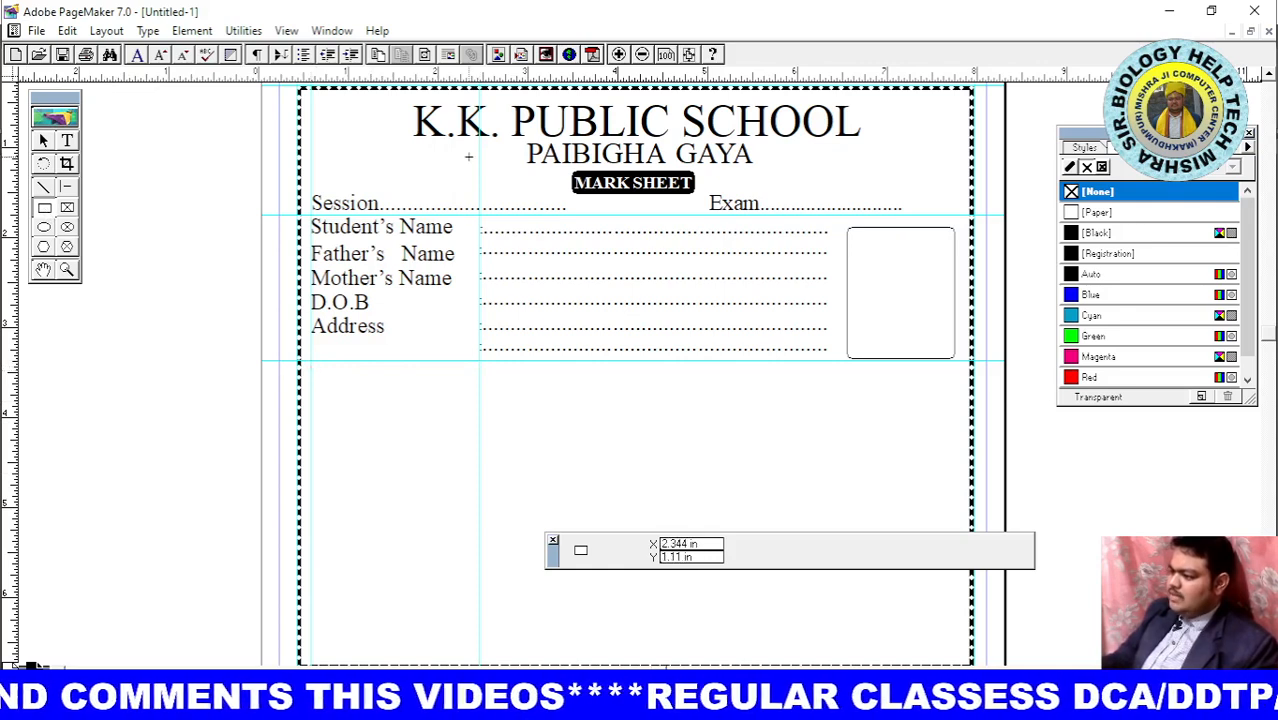
{"action": "left_click_drag", "start_coordinate": [452, 72], "coordinate": [452, 384]}
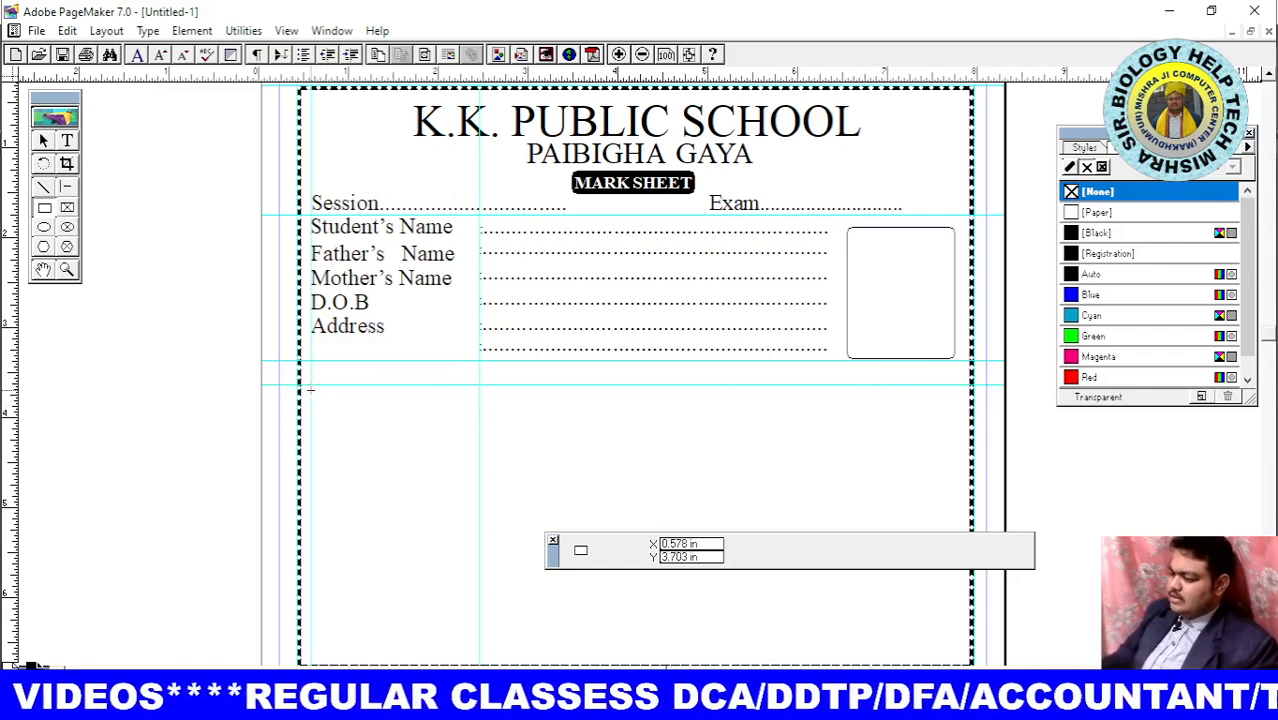
{"action": "left_click_drag", "start_coordinate": [311, 390], "coordinate": [966, 547]}
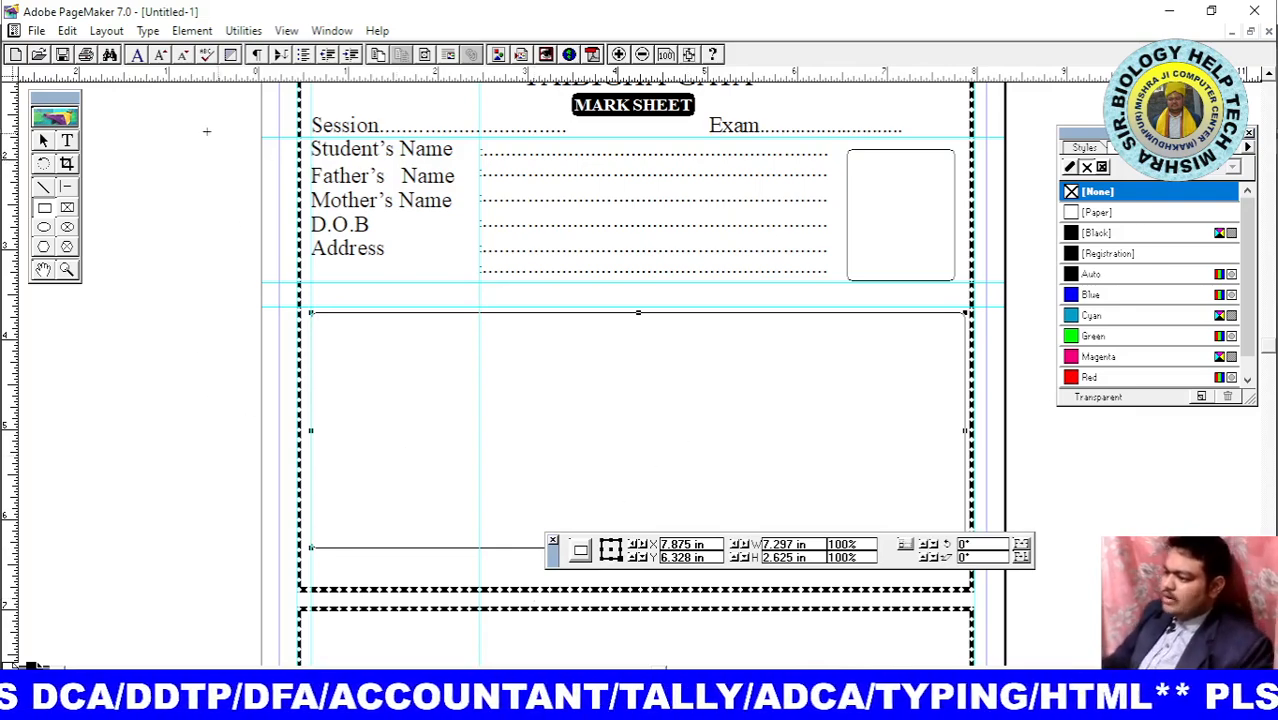
Set the new rectangle's corners to the square, unrounded style in the Rounded Corners settings
{"action": "left_click", "coordinate": [191, 30]}
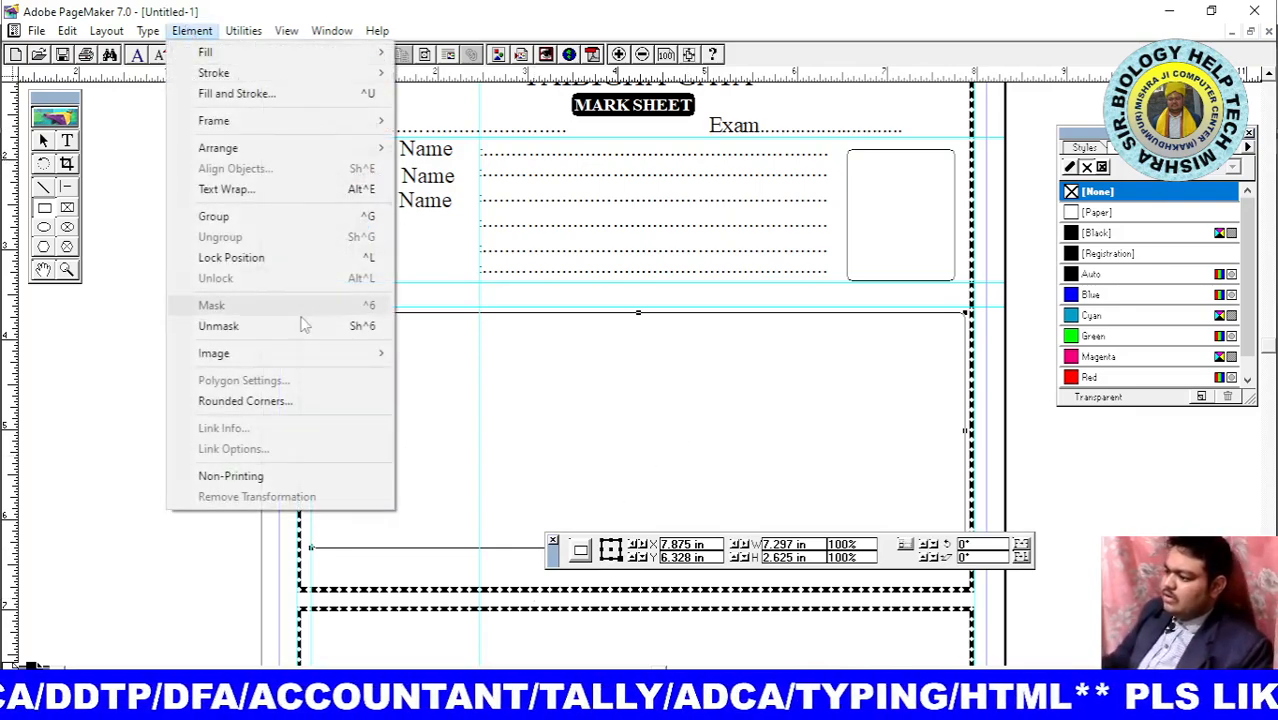
{"action": "left_click", "coordinate": [275, 405]}
{"action": "left_click", "coordinate": [558, 290]}
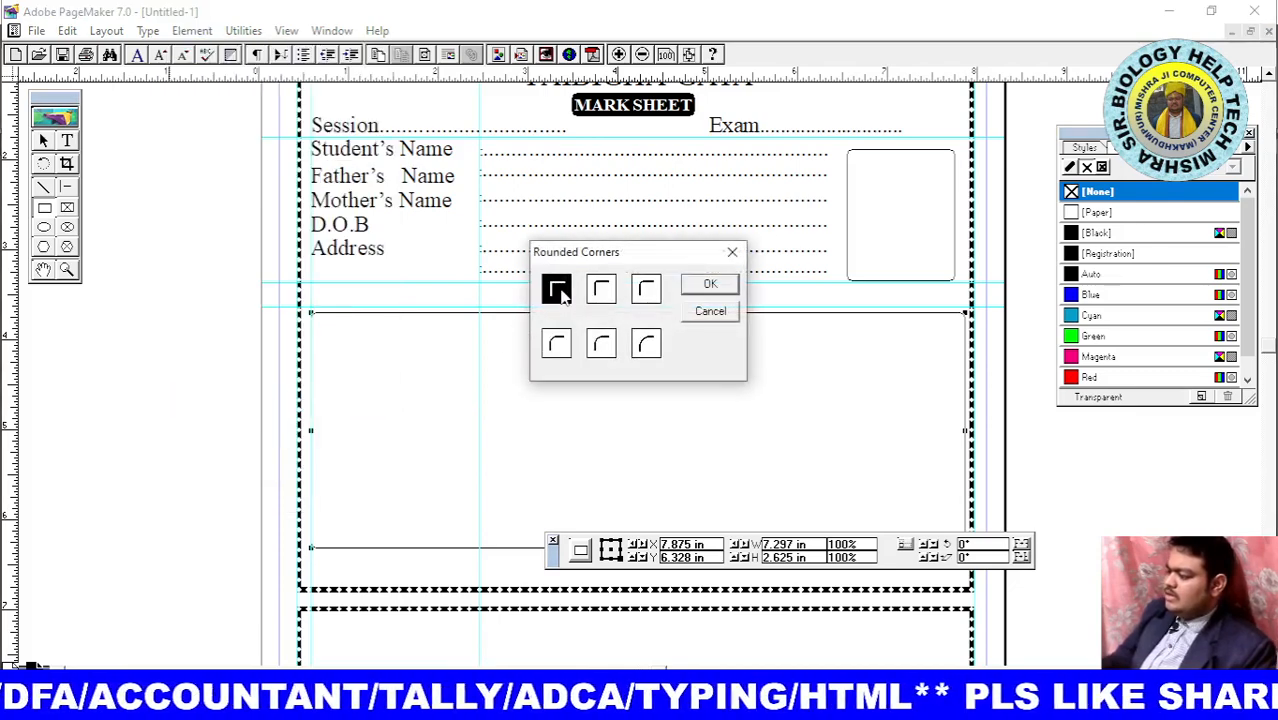
{"action": "left_click", "coordinate": [710, 285]}
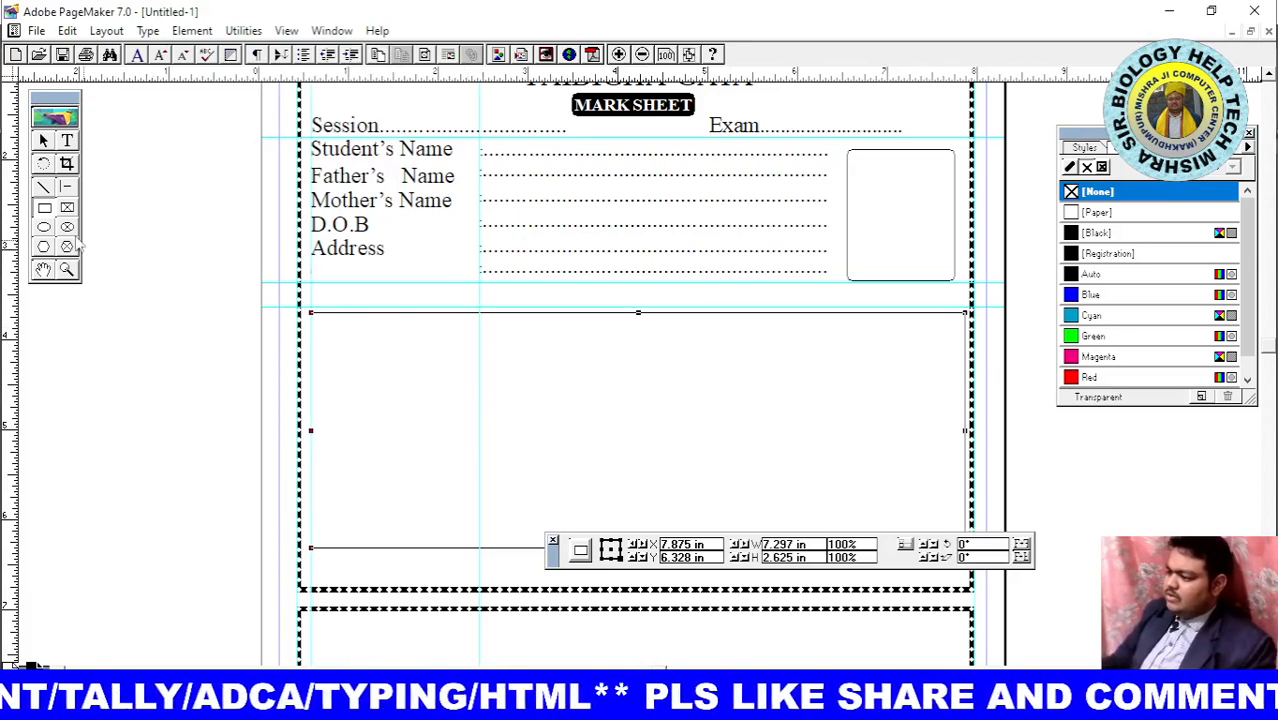
Draw a vertical line about 2.59 in long at X 1.094 in, spanning the height of the marks box
{"action": "left_click", "coordinate": [43, 187]}
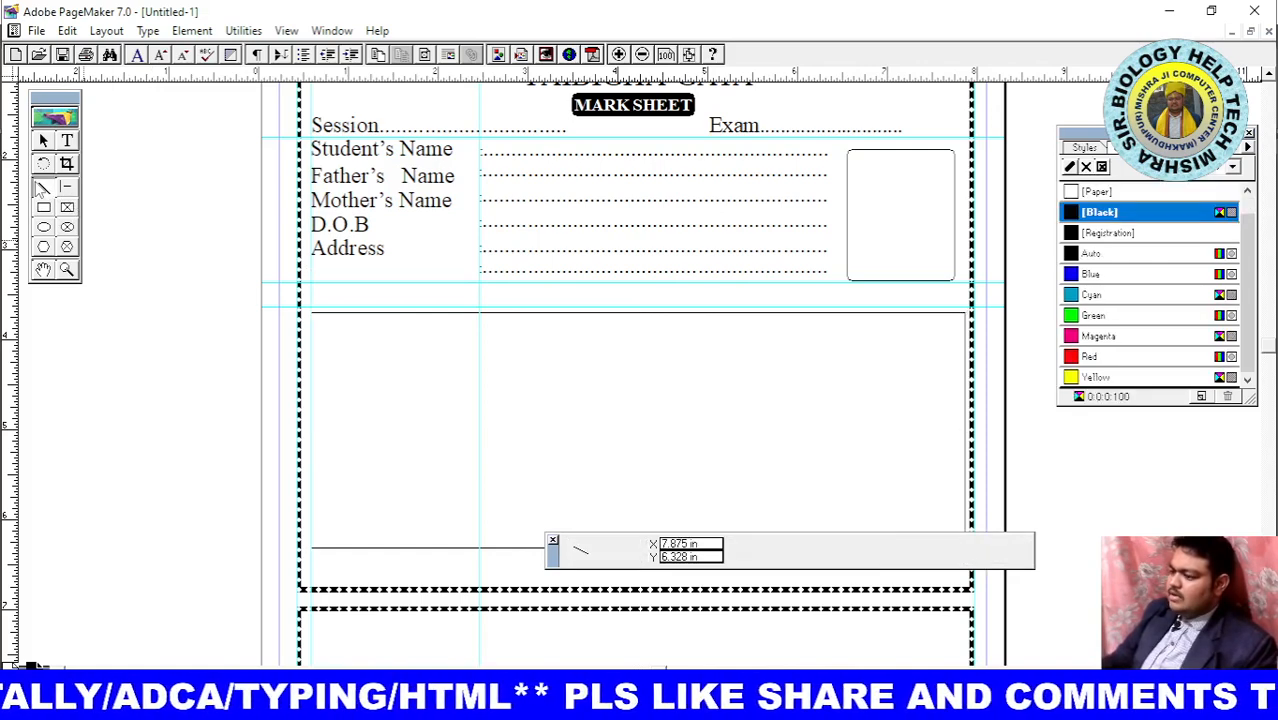
{"action": "left_click", "coordinate": [66, 187]}
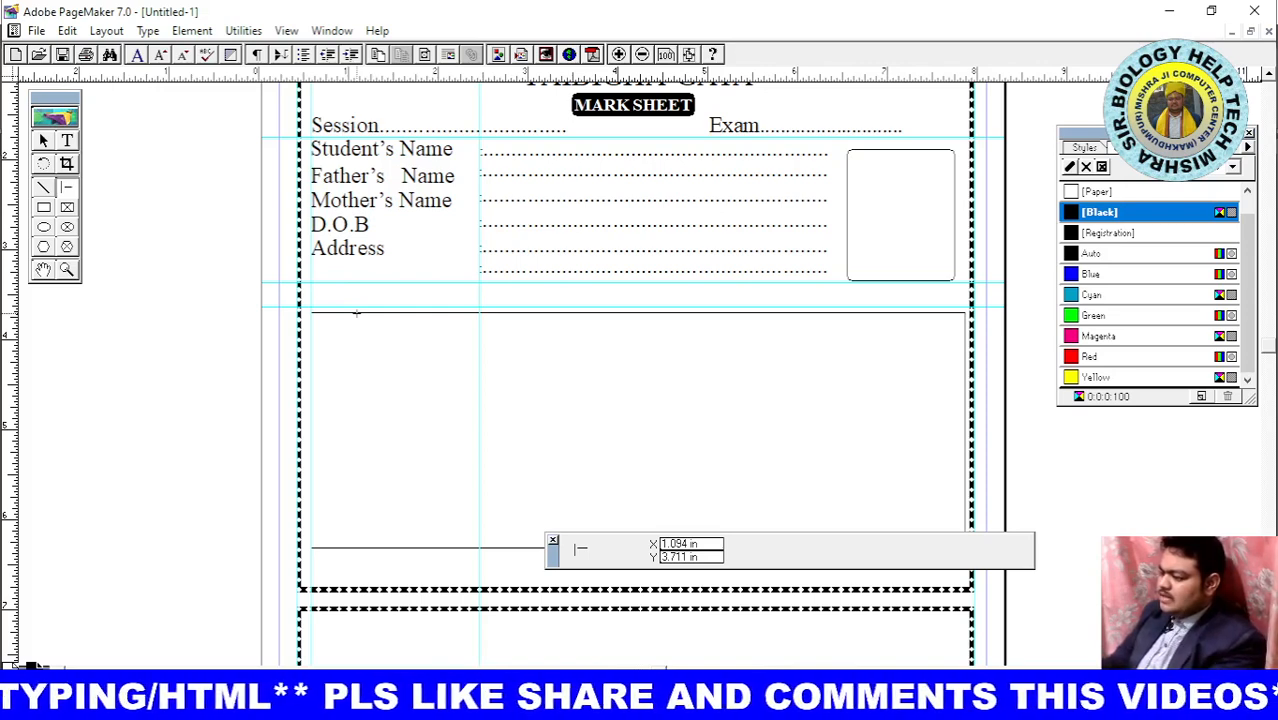
{"action": "left_click_drag", "start_coordinate": [357, 313], "coordinate": [357, 545]}
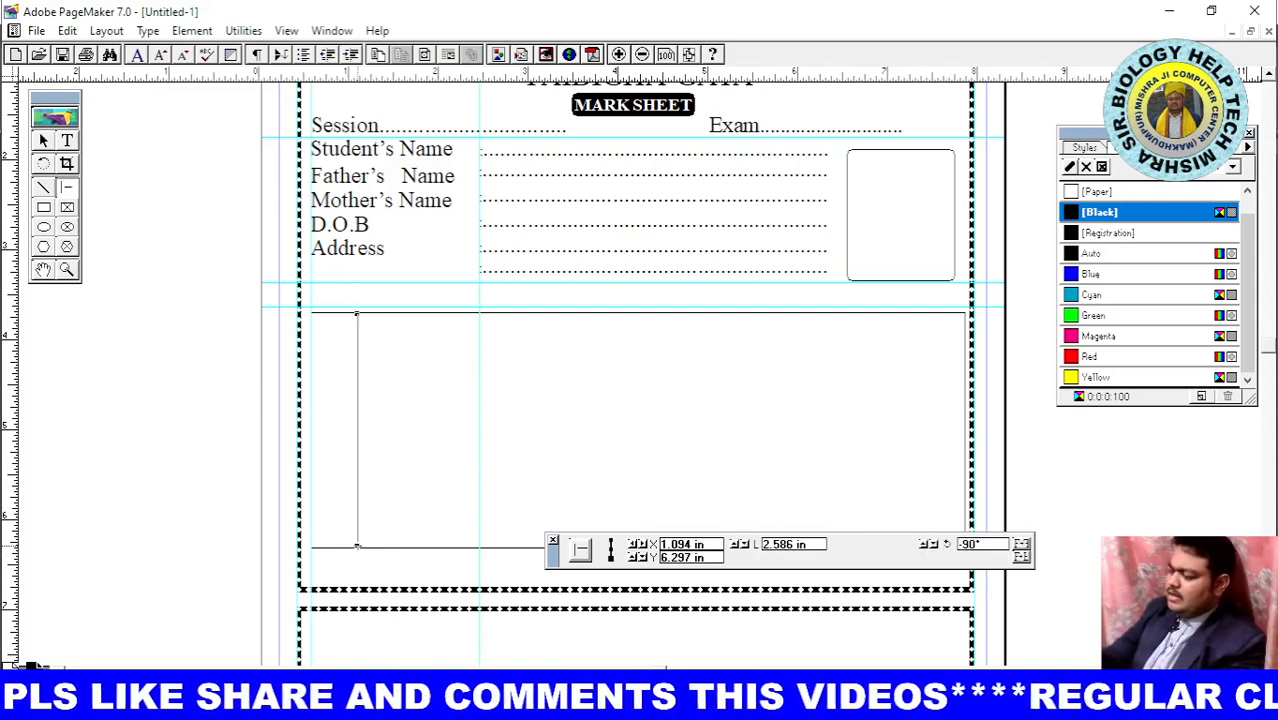
Duplicate the vertical line and nudge the copy to X 2.011 in, Y 6.287 in as the second column divider of the marks box
{"action": "left_click_drag", "start_coordinate": [357, 546], "coordinate": [360, 551]}
{"action": "key", "text": "Right"}
{"action": "key", "text": "Right"}
{"action": "key", "text": "Right"}
{"action": "key", "text": "Right"}
{"action": "key", "text": "Right"}
{"action": "key", "text": "Right"}
{"action": "key", "text": "Right"}
{"action": "key", "text": "Right"}
{"action": "key", "text": "Right"}
{"action": "key", "text": "Right"}
{"action": "key", "text": "Right"}
{"action": "key", "text": "Right"}
{"action": "key", "text": "Right"}
{"action": "key", "text": "Right"}
{"action": "key", "text": "Right"}
{"action": "key", "text": "Right"}
{"action": "key", "text": "Right"}
{"action": "key", "text": "Right"}
{"action": "key", "text": "Right"}
{"action": "key", "text": "Right"}
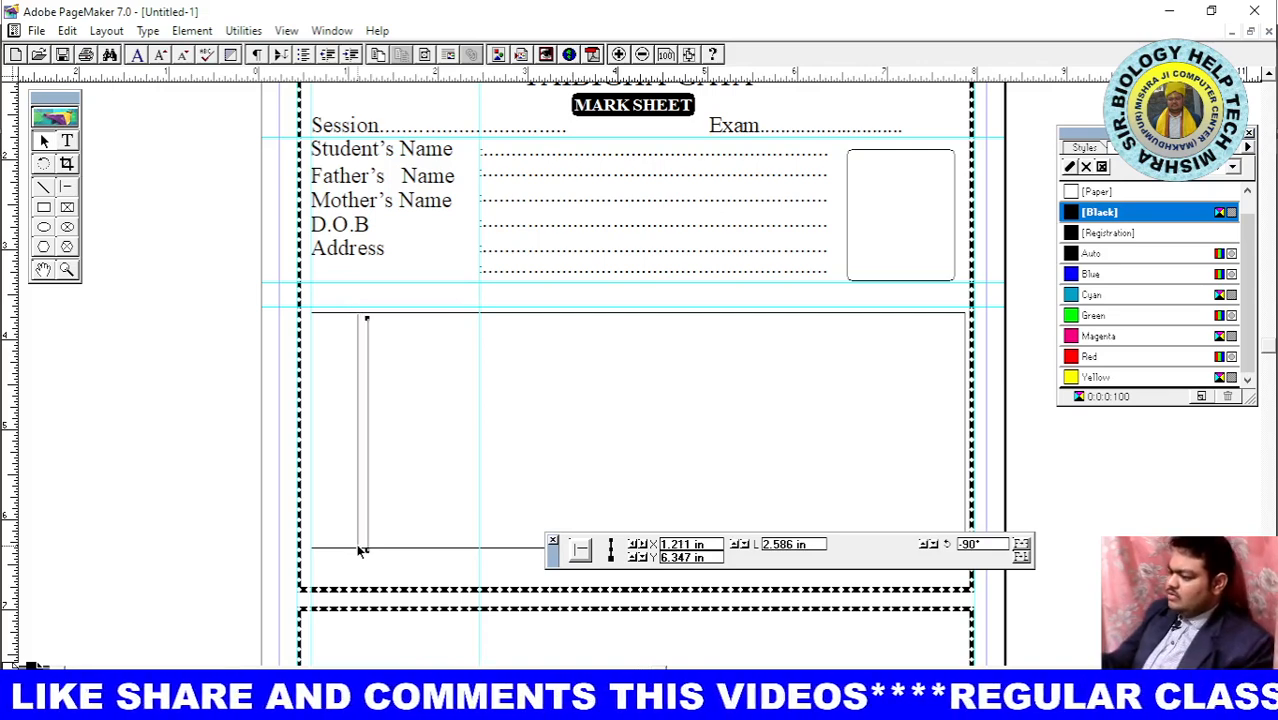
{"action": "key", "text": "Right"}
{"action": "key", "text": "Right"}
{"action": "key", "text": "Right"}
{"action": "key", "text": "Right"}
{"action": "key", "text": "Right"}
{"action": "key", "text": "Right"}
{"action": "key", "text": "Right"}
{"action": "key", "text": "Right"}
{"action": "key", "text": "Right"}
{"action": "key", "text": "Right"}
{"action": "key", "text": "Right"}
{"action": "key", "text": "Right"}
{"action": "key", "text": "Right"}
{"action": "key", "text": "Right"}
{"action": "key", "text": "Right"}
{"action": "key", "text": "Right"}
{"action": "key", "text": "Right"}
{"action": "key", "text": "Right"}
{"action": "key", "text": "Right"}
{"action": "key", "text": "Right"}
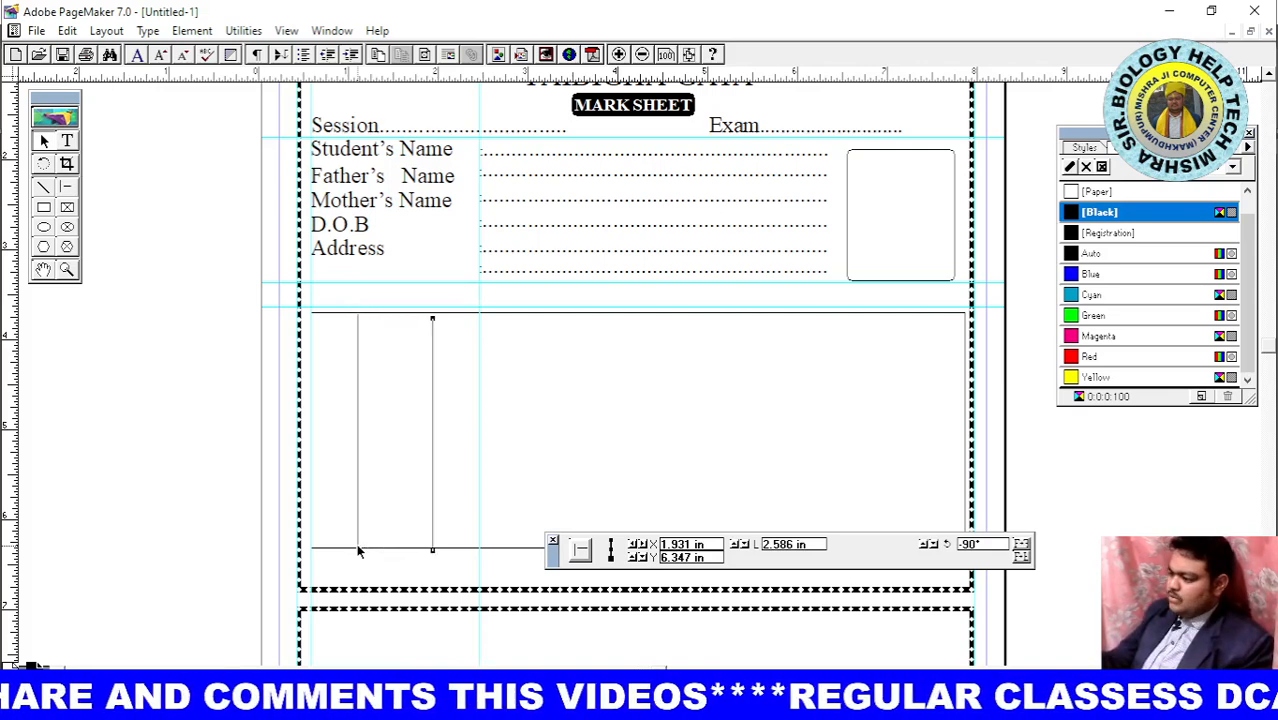
{"action": "key", "text": "Right"}
{"action": "key", "text": "Right"}
{"action": "key", "text": "Right"}
{"action": "key", "text": "Right"}
{"action": "key", "text": "Right"}
{"action": "key", "text": "Right"}
{"action": "key", "text": "Right"}
{"action": "key", "text": "Right"}
{"action": "key", "text": "Up"}
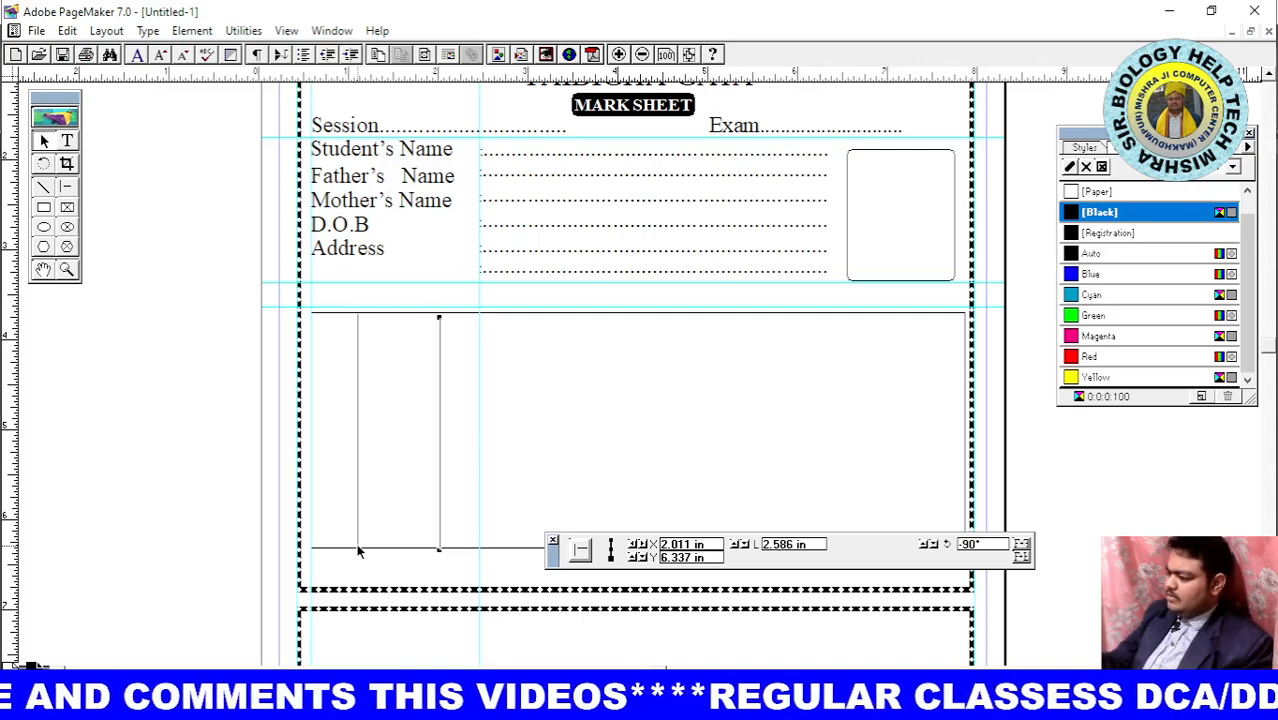
{"action": "key", "text": "Up"}
{"action": "key", "text": "Up"}
{"action": "key", "text": "Up"}
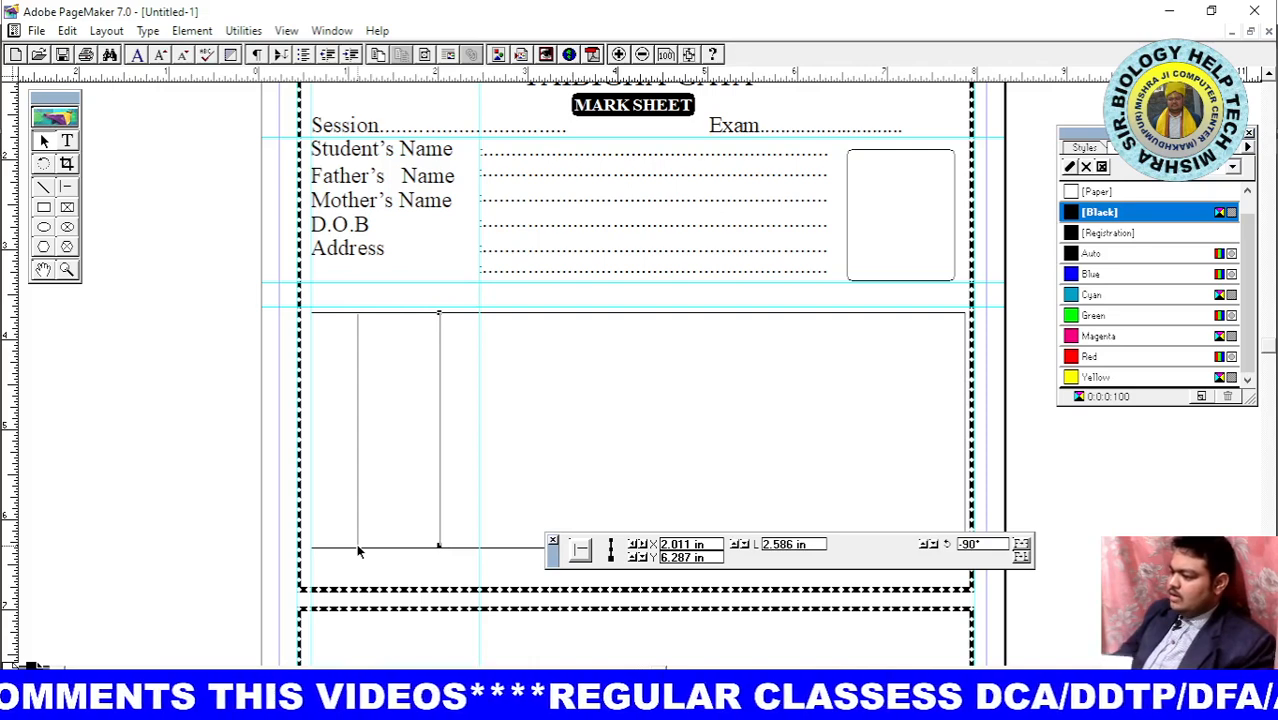
Paste another copy of the vertical line and nudge it to X 2.451 in, Y 6.297 in, by the vertical guide
{"action": "left_click", "coordinate": [360, 548]}
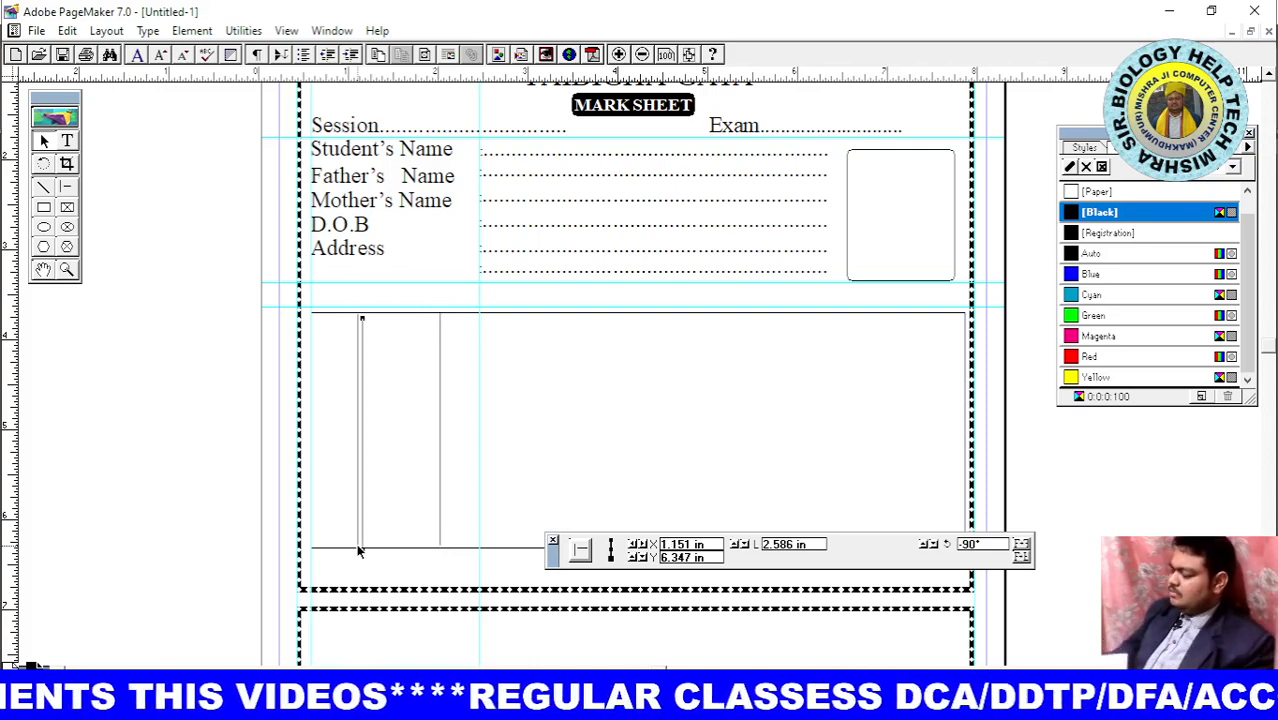
{"action": "key", "text": "Right"}
{"action": "key", "text": "Right"}
{"action": "key", "text": "Right"}
{"action": "key", "text": "Right"}
{"action": "key", "text": "Right"}
{"action": "key", "text": "Right"}
{"action": "key", "text": "Right"}
{"action": "key", "text": "Right"}
{"action": "key", "text": "Right"}
{"action": "key", "text": "Right"}
{"action": "key", "text": "Right"}
{"action": "key", "text": "Right"}
{"action": "key", "text": "Right"}
{"action": "key", "text": "Right"}
{"action": "key", "text": "Right"}
{"action": "key", "text": "Right"}
{"action": "key", "text": "Right"}
{"action": "key", "text": "Right"}
{"action": "key", "text": "Right"}
{"action": "key", "text": "Right"}
{"action": "key", "text": "Right"}
{"action": "key", "text": "Right"}
{"action": "key", "text": "Right"}
{"action": "key", "text": "Right"}
{"action": "key", "text": "Right"}
{"action": "key", "text": "Right"}
{"action": "key", "text": "Right"}
{"action": "key", "text": "Right"}
{"action": "key", "text": "Right"}
{"action": "key", "text": "Right"}
{"action": "key", "text": "Right"}
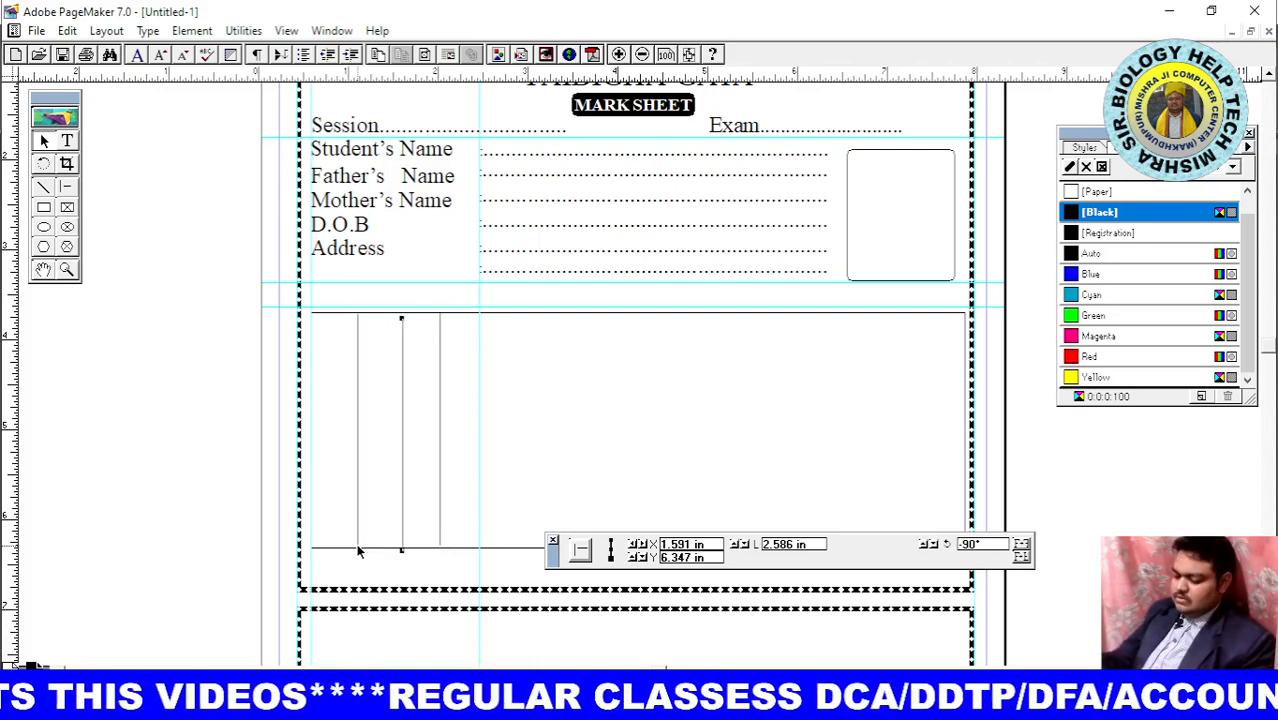
{"action": "key", "text": "Right"}
{"action": "key", "text": "Right"}
{"action": "key", "text": "Right"}
{"action": "key", "text": "Right"}
{"action": "key", "text": "Right"}
{"action": "key", "text": "Right"}
{"action": "key", "text": "Right"}
{"action": "key", "text": "Right"}
{"action": "key", "text": "Right"}
{"action": "key", "text": "Right"}
{"action": "key", "text": "Right"}
{"action": "key", "text": "Right"}
{"action": "key", "text": "Right"}
{"action": "key", "text": "Right"}
{"action": "key", "text": "Right"}
{"action": "key", "text": "Right"}
{"action": "key", "text": "Right"}
{"action": "key", "text": "Right"}
{"action": "key", "text": "Right"}
{"action": "key", "text": "Right"}
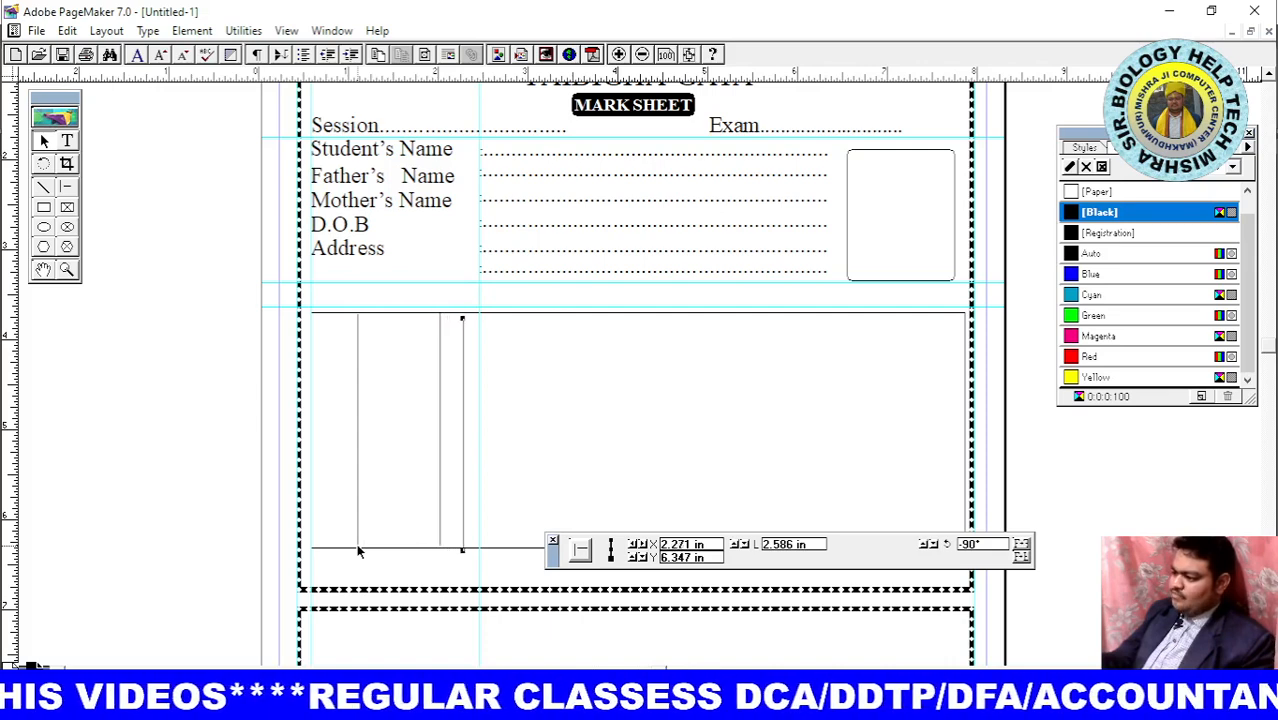
{"action": "key", "text": "Right"}
{"action": "key", "text": "Right"}
{"action": "key", "text": "Right"}
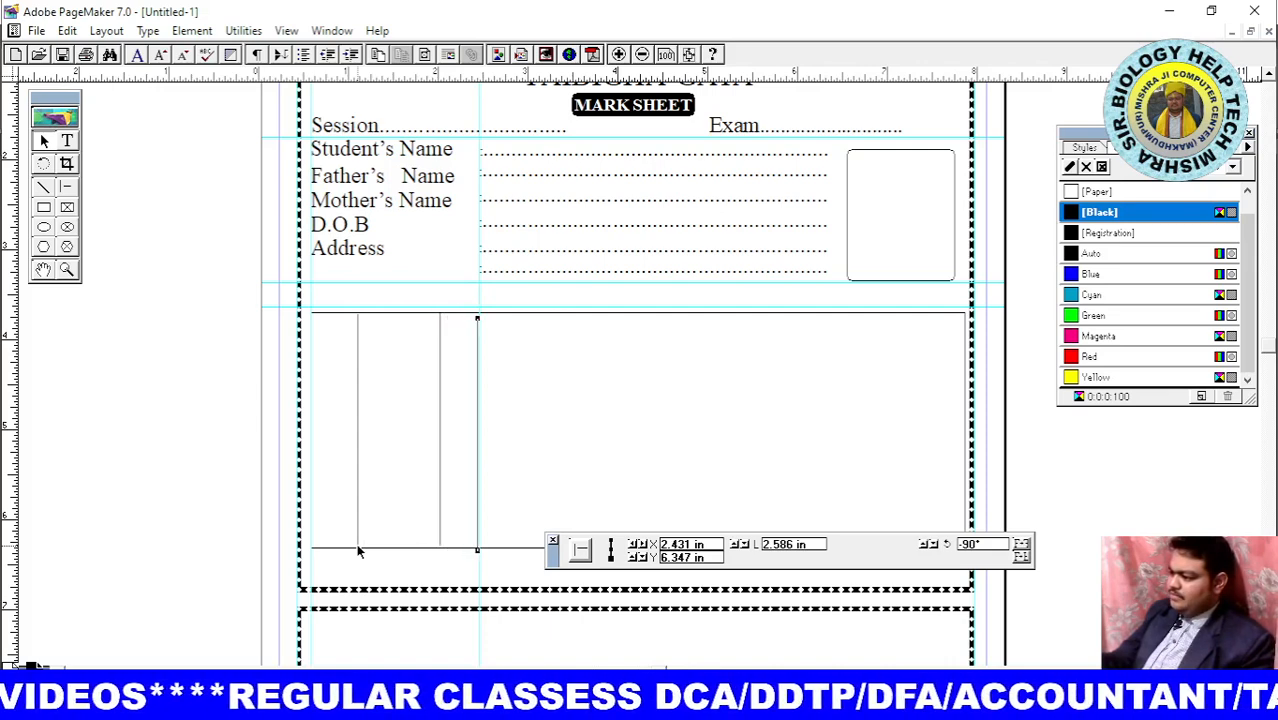
{"action": "key", "text": "Right"}
{"action": "key", "text": "Up"}
{"action": "key", "text": "Up"}
{"action": "key", "text": "Up"}
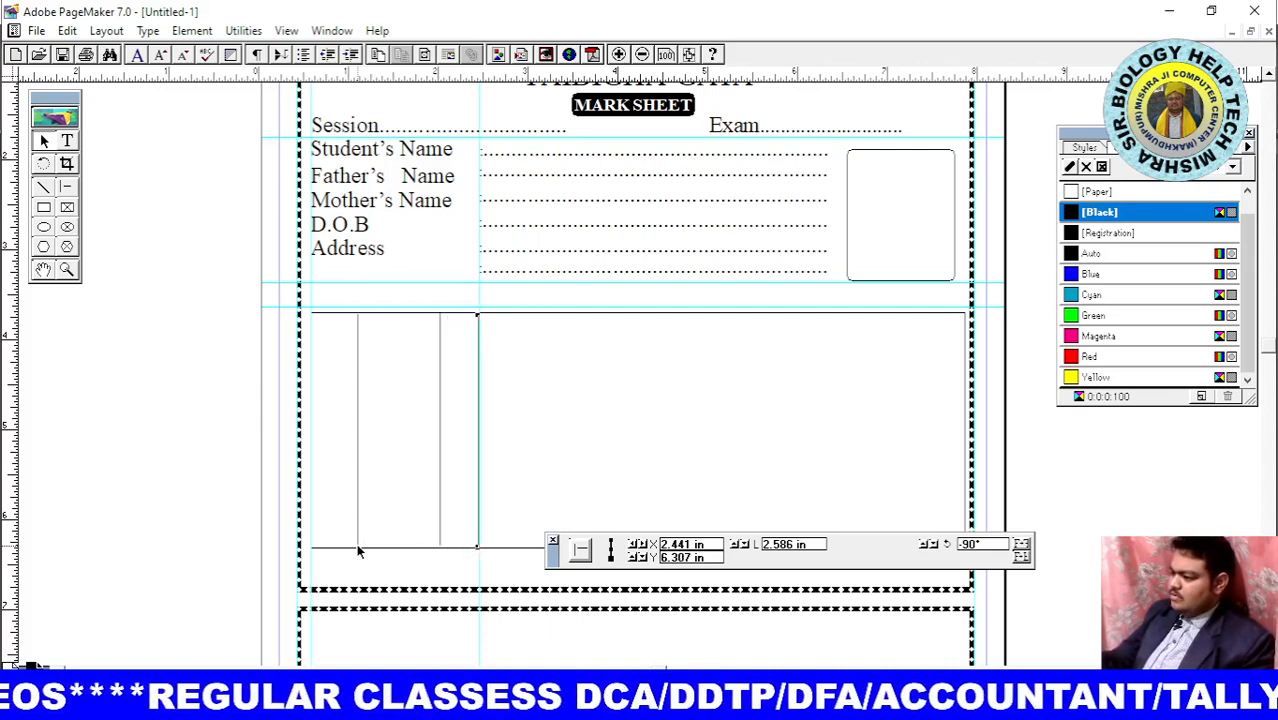
{"action": "key", "text": "Right"}
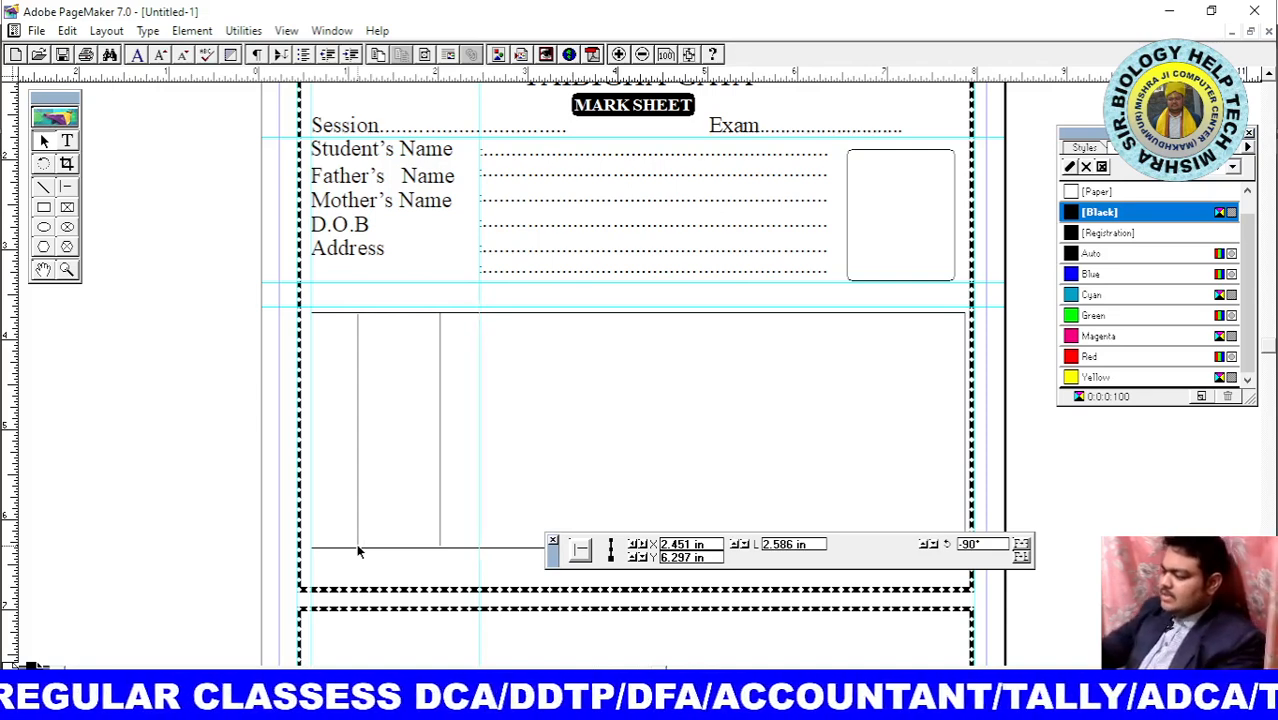
Paste another copy of the vertical line and nudge it to X 3.681 in, Y 6.297 in as the next column divider of the marks box
{"action": "key", "text": "ctrl+v"}
{"action": "key", "text": "Right"}
{"action": "key", "text": "Right"}
{"action": "key", "text": "Right"}
{"action": "key", "text": "Right"}
{"action": "key", "text": "Right"}
{"action": "key", "text": "Right"}
{"action": "key", "text": "Right"}
{"action": "key", "text": "Right"}
{"action": "key", "text": "Right"}
{"action": "key", "text": "Right"}
{"action": "key", "text": "Right"}
{"action": "key", "text": "Right"}
{"action": "key", "text": "Right"}
{"action": "key", "text": "Right"}
{"action": "key", "text": "Right"}
{"action": "key", "text": "Right"}
{"action": "key", "text": "Right"}
{"action": "key", "text": "Right"}
{"action": "key", "text": "Right"}
{"action": "key", "text": "Right"}
{"action": "key", "text": "Right"}
{"action": "key", "text": "Right"}
{"action": "key", "text": "Right"}
{"action": "key", "text": "Right"}
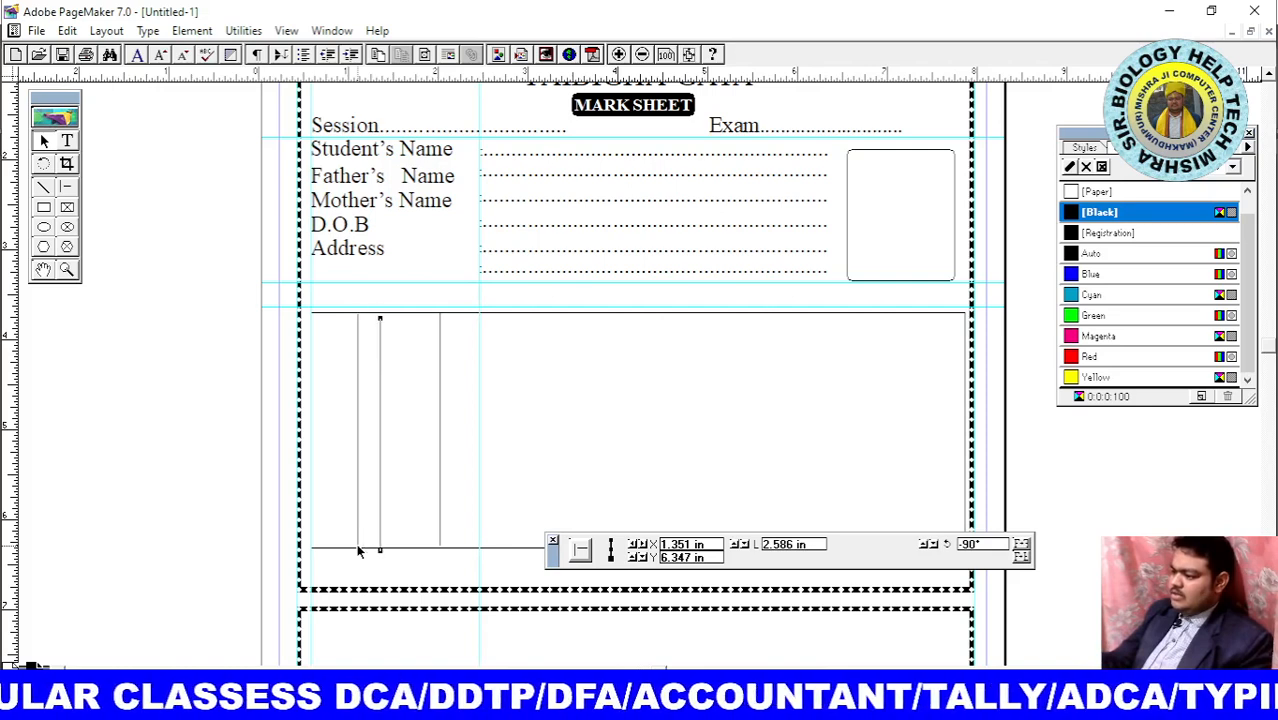
{"action": "key", "text": "Right"}
{"action": "key", "text": "Right"}
{"action": "key", "text": "Right"}
{"action": "key", "text": "Right"}
{"action": "key", "text": "Right"}
{"action": "key", "text": "Right"}
{"action": "key", "text": "Right"}
{"action": "key", "text": "Right"}
{"action": "key", "text": "Right"}
{"action": "key", "text": "Right"}
{"action": "key", "text": "Right"}
{"action": "key", "text": "Right"}
{"action": "key", "text": "Right"}
{"action": "key", "text": "Right"}
{"action": "key", "text": "Right"}
{"action": "key", "text": "Right"}
{"action": "key", "text": "Right"}
{"action": "key", "text": "Right"}
{"action": "key", "text": "Right"}
{"action": "key", "text": "Right"}
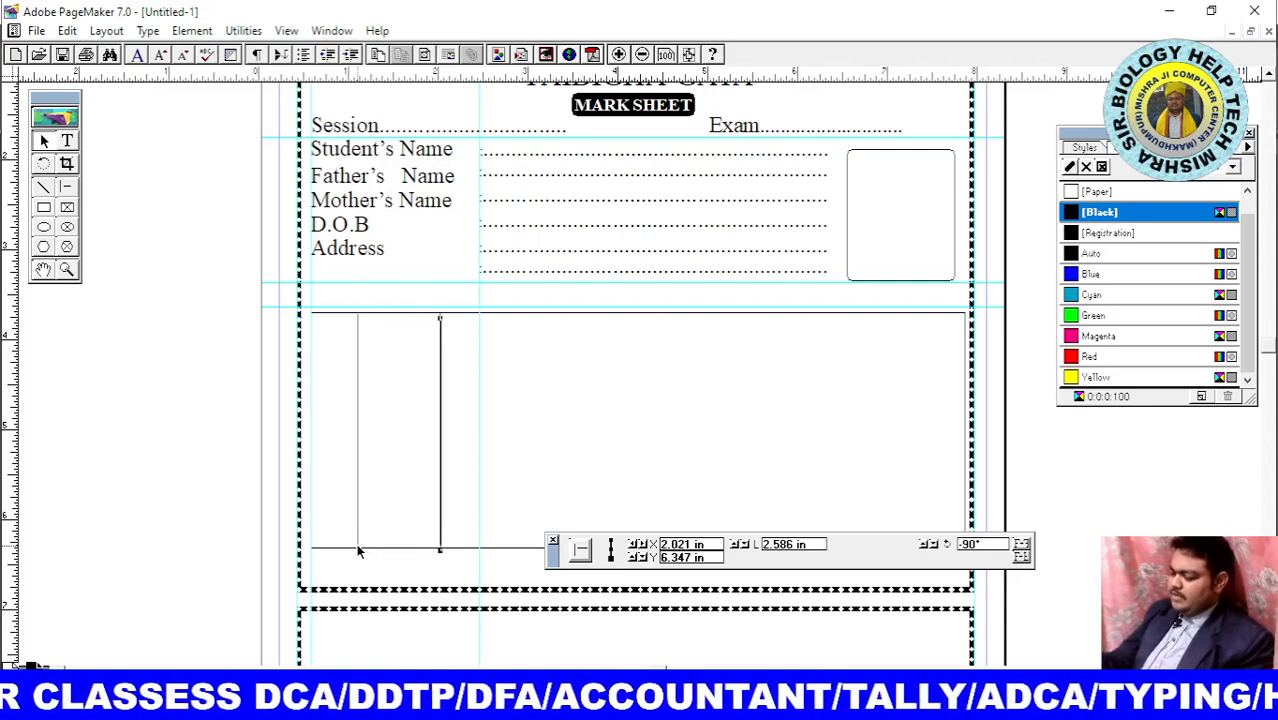
{"action": "key", "text": "Right"}
{"action": "key", "text": "Right"}
{"action": "key", "text": "Right"}
{"action": "key", "text": "Right"}
{"action": "key", "text": "Right"}
{"action": "key", "text": "Right"}
{"action": "key", "text": "Right"}
{"action": "key", "text": "Right"}
{"action": "key", "text": "Right"}
{"action": "key", "text": "Right"}
{"action": "key", "text": "Right"}
{"action": "key", "text": "Right"}
{"action": "key", "text": "Right"}
{"action": "key", "text": "Right"}
{"action": "key", "text": "Right"}
{"action": "key", "text": "Right"}
{"action": "key", "text": "Right"}
{"action": "key", "text": "Right"}
{"action": "key", "text": "Right"}
{"action": "key", "text": "Right"}
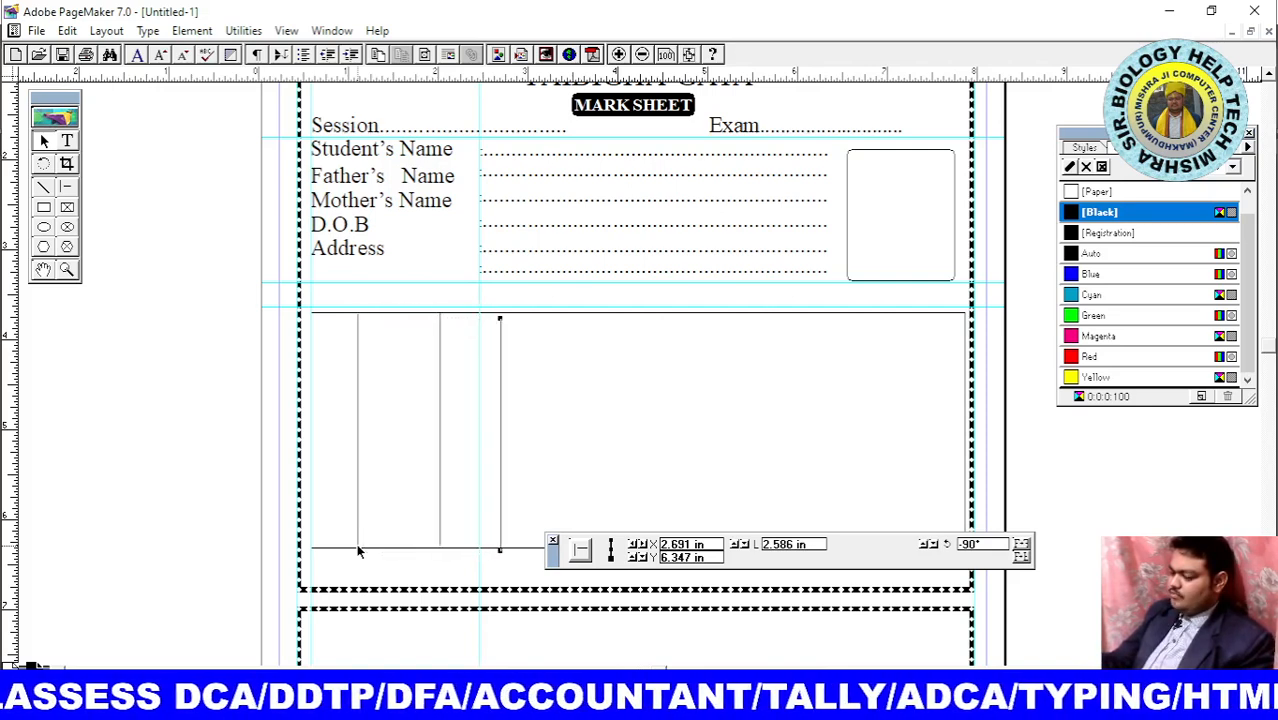
{"action": "key", "text": "Right"}
{"action": "key", "text": "Right"}
{"action": "key", "text": "Right"}
{"action": "key", "text": "Right"}
{"action": "key", "text": "Right"}
{"action": "key", "text": "Right"}
{"action": "key", "text": "Right"}
{"action": "key", "text": "Right"}
{"action": "key", "text": "Right"}
{"action": "key", "text": "Right"}
{"action": "key", "text": "Right"}
{"action": "key", "text": "Right"}
{"action": "key", "text": "Right"}
{"action": "key", "text": "Right"}
{"action": "key", "text": "Right"}
{"action": "key", "text": "Right"}
{"action": "key", "text": "Right"}
{"action": "key", "text": "Right"}
{"action": "key", "text": "Right"}
{"action": "key", "text": "Right"}
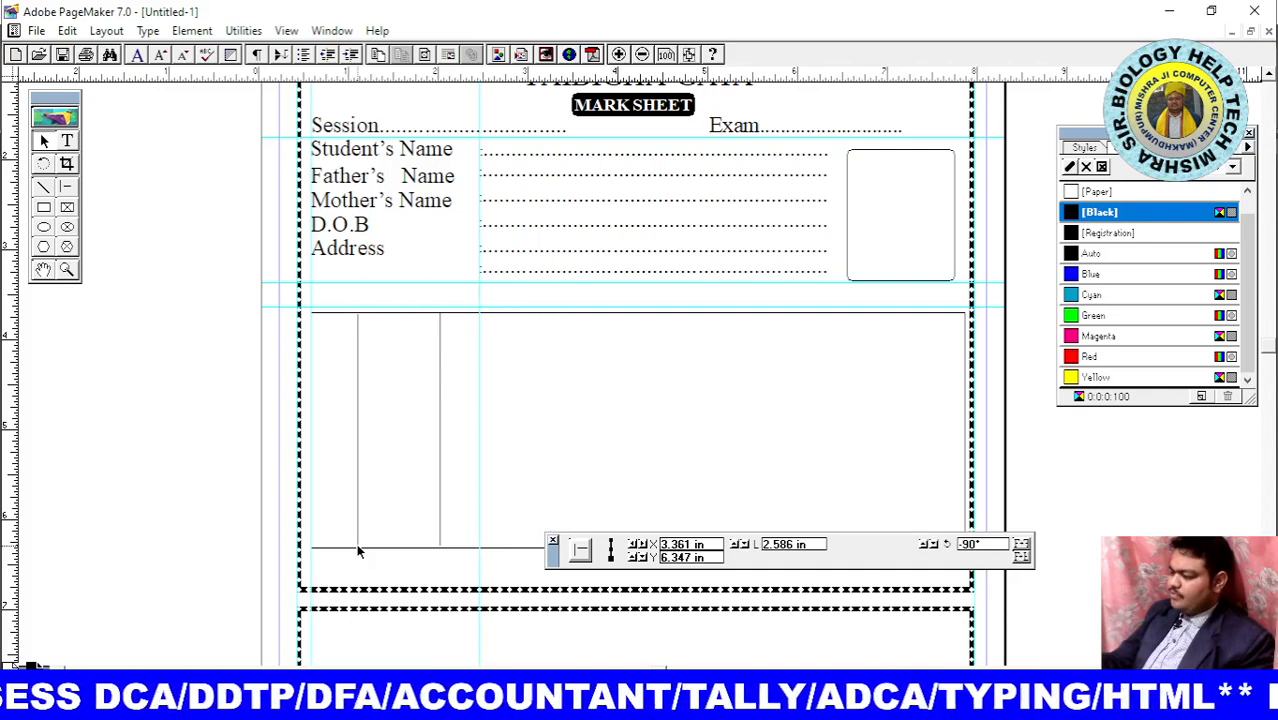
{"action": "key", "text": "Right"}
{"action": "key", "text": "Right"}
{"action": "key", "text": "Right"}
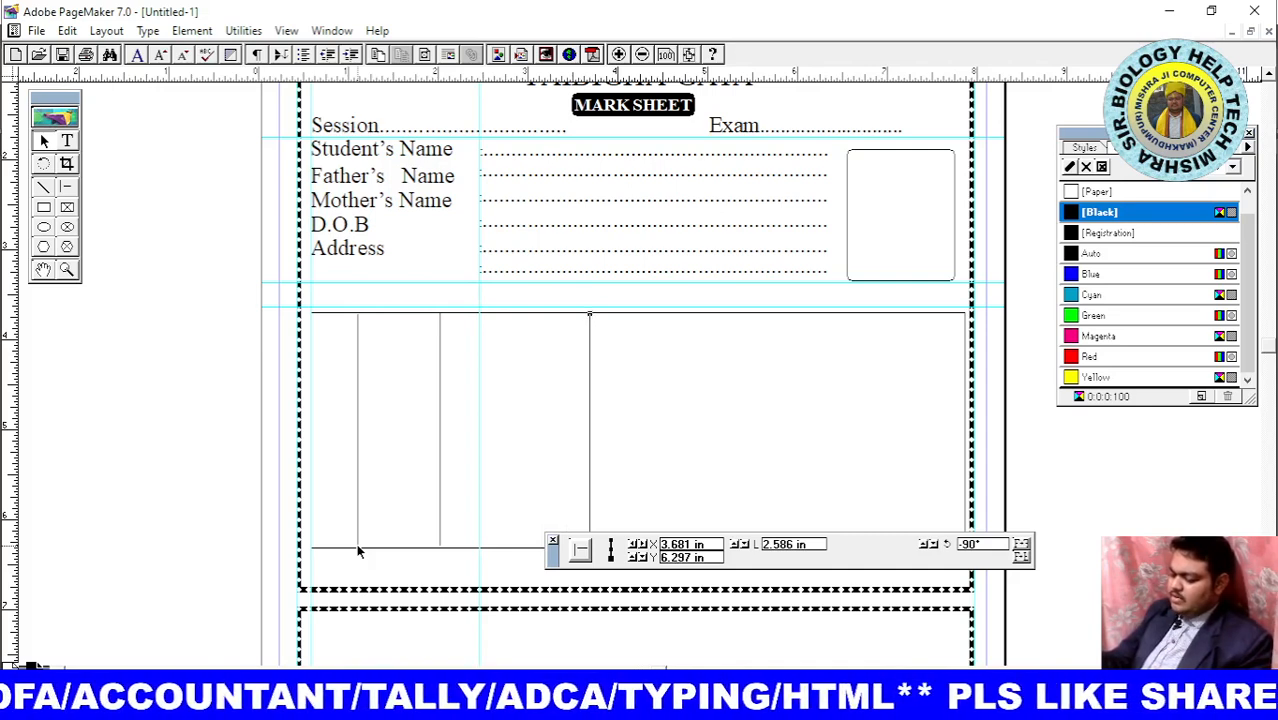
Paste another copy of the vertical line and nudge it to X 4.411 in, Y 6.297 in as the next column divider of the marks box
{"action": "left_click", "coordinate": [358, 550]}
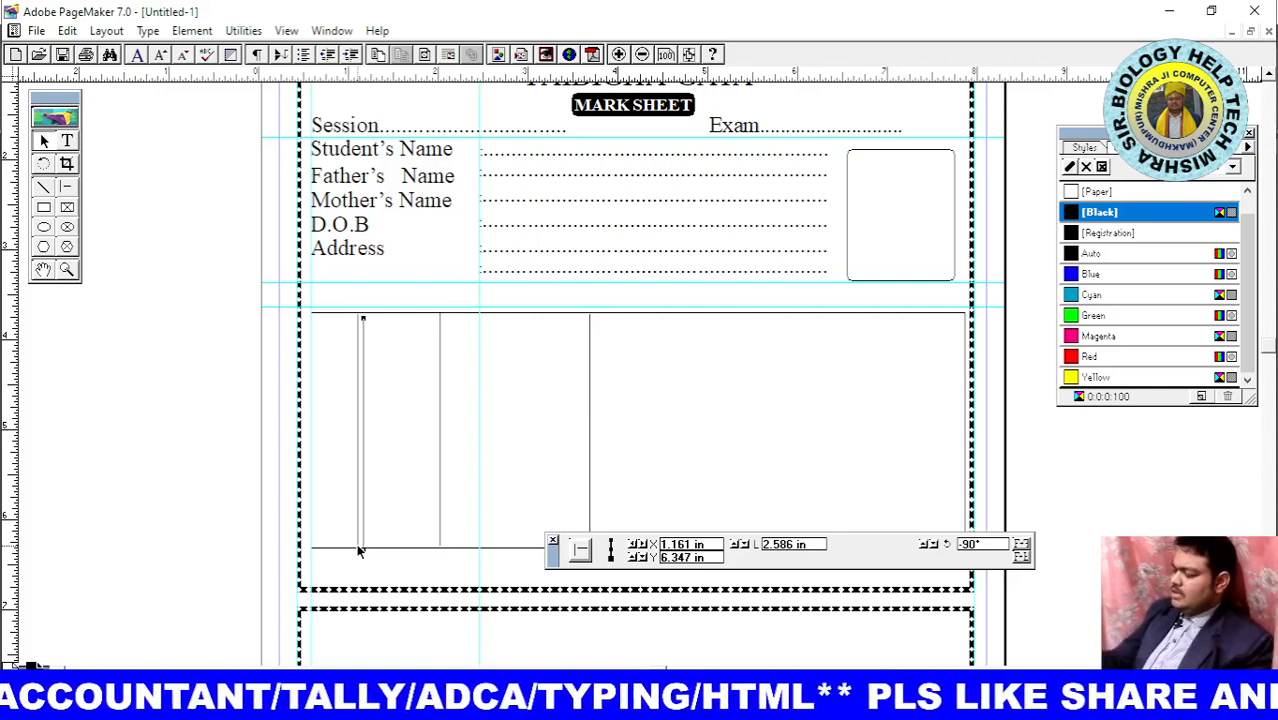
{"action": "key", "text": "Right"}
{"action": "key", "text": "Right"}
{"action": "key", "text": "Right"}
{"action": "key", "text": "Right"}
{"action": "key", "text": "Right"}
{"action": "key", "text": "Right"}
{"action": "key", "text": "Right"}
{"action": "key", "text": "Right"}
{"action": "key", "text": "Right"}
{"action": "key", "text": "Right"}
{"action": "key", "text": "Right"}
{"action": "key", "text": "Right"}
{"action": "key", "text": "Right"}
{"action": "key", "text": "Right"}
{"action": "key", "text": "Right"}
{"action": "key", "text": "Right"}
{"action": "key", "text": "Right"}
{"action": "key", "text": "Right"}
{"action": "key", "text": "Right"}
{"action": "key", "text": "Right"}
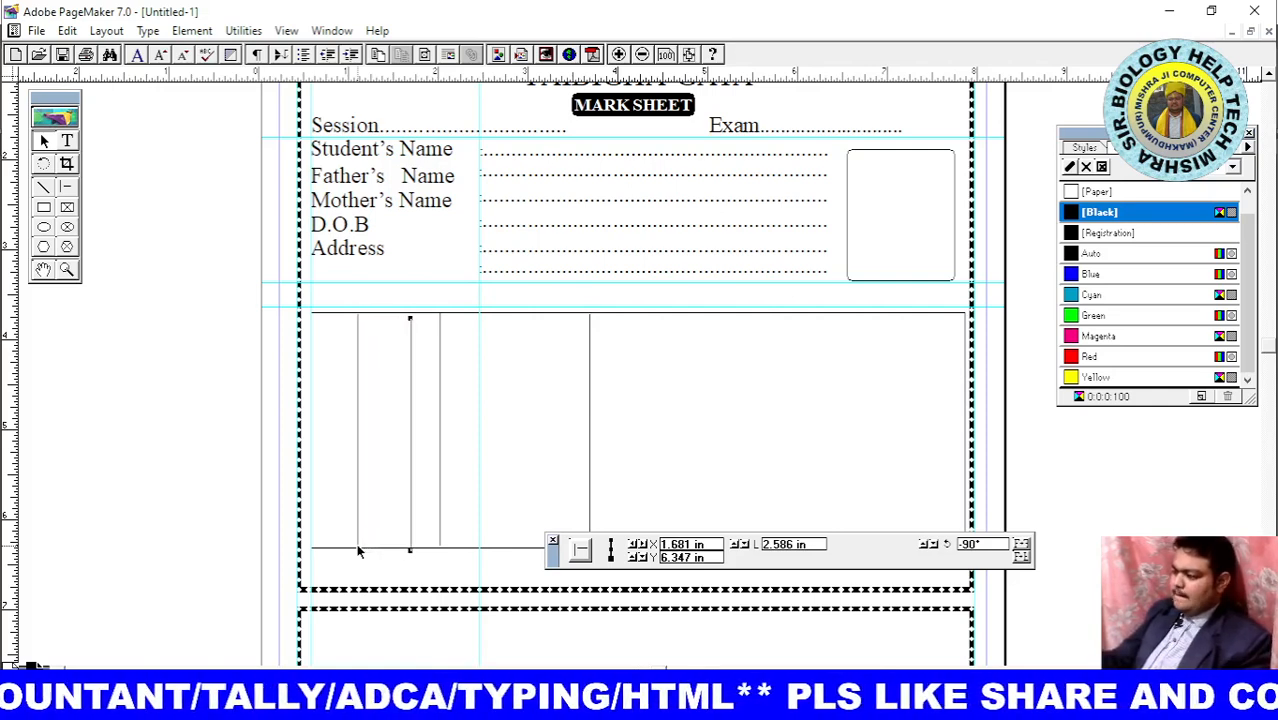
{"action": "key", "text": "Right"}
{"action": "key", "text": "Right"}
{"action": "key", "text": "Right"}
{"action": "key", "text": "Right"}
{"action": "key", "text": "Right"}
{"action": "key", "text": "Right"}
{"action": "key", "text": "Right"}
{"action": "key", "text": "Right"}
{"action": "key", "text": "Right"}
{"action": "key", "text": "Right"}
{"action": "key", "text": "Right"}
{"action": "key", "text": "Right"}
{"action": "key", "text": "Right"}
{"action": "key", "text": "Right"}
{"action": "key", "text": "Right"}
{"action": "key", "text": "Right"}
{"action": "key", "text": "Right"}
{"action": "key", "text": "Right"}
{"action": "key", "text": "Right"}
{"action": "key", "text": "Right"}
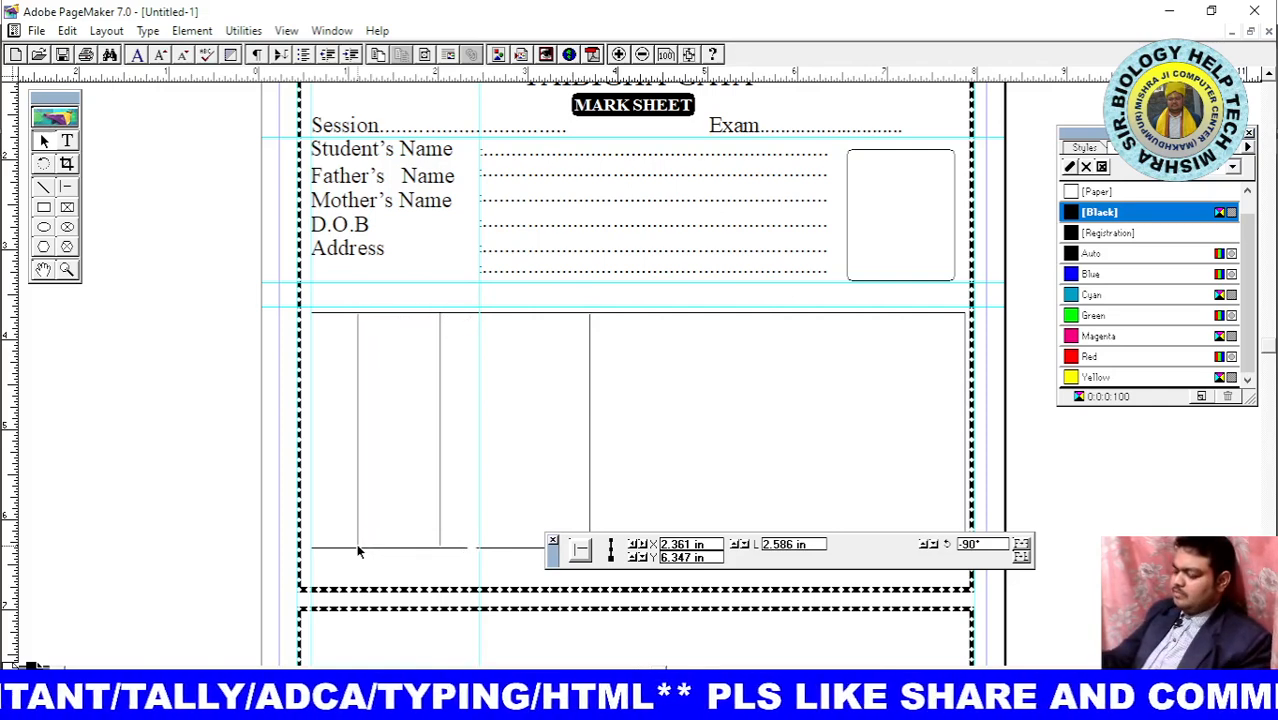
{"action": "key", "text": "Right"}
{"action": "key", "text": "Right"}
{"action": "key", "text": "Right"}
{"action": "key", "text": "Right"}
{"action": "key", "text": "Right"}
{"action": "key", "text": "Right"}
{"action": "key", "text": "Right"}
{"action": "key", "text": "Right"}
{"action": "key", "text": "Right"}
{"action": "key", "text": "Right"}
{"action": "key", "text": "Right"}
{"action": "key", "text": "Right"}
{"action": "key", "text": "Right"}
{"action": "key", "text": "Right"}
{"action": "key", "text": "Right"}
{"action": "key", "text": "Right"}
{"action": "key", "text": "Right"}
{"action": "key", "text": "Right"}
{"action": "key", "text": "Right"}
{"action": "key", "text": "Right"}
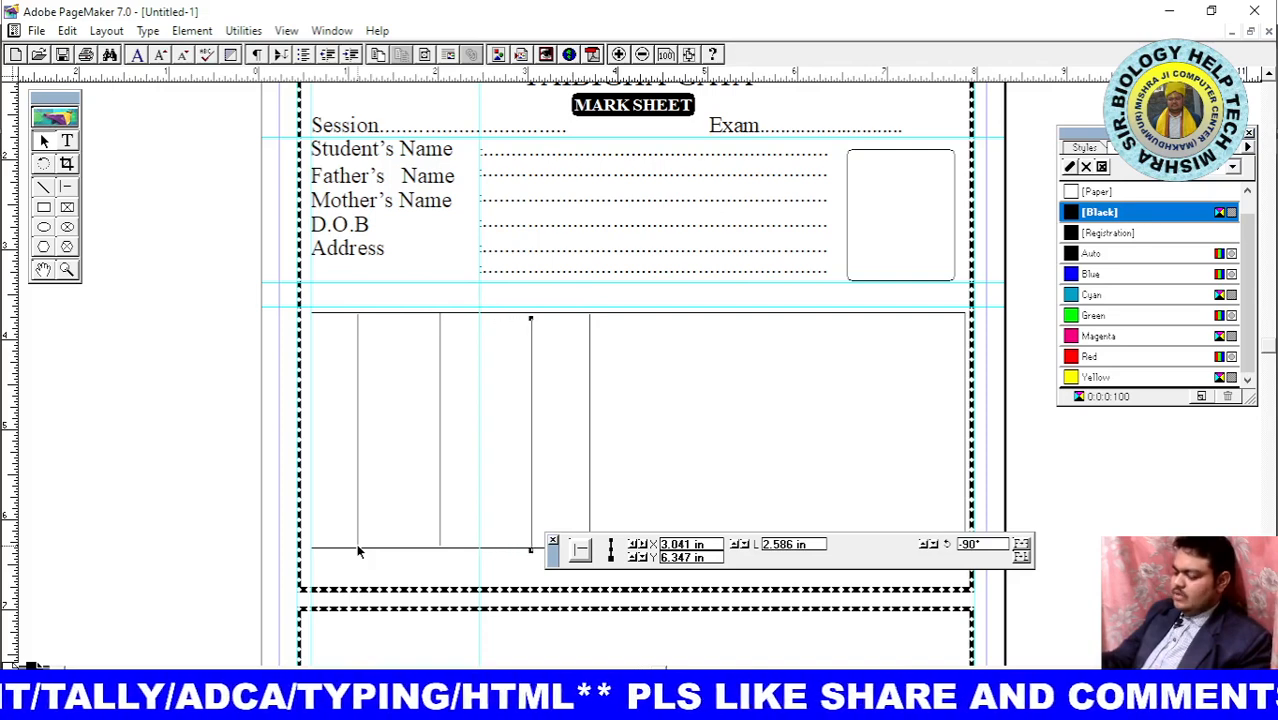
{"action": "key", "text": "Right"}
{"action": "key", "text": "Right"}
{"action": "key", "text": "Right"}
{"action": "key", "text": "Right"}
{"action": "key", "text": "Right"}
{"action": "key", "text": "Right"}
{"action": "key", "text": "Right"}
{"action": "key", "text": "Right"}
{"action": "key", "text": "Right"}
{"action": "key", "text": "Right"}
{"action": "key", "text": "Right"}
{"action": "key", "text": "Right"}
{"action": "key", "text": "Right"}
{"action": "key", "text": "Right"}
{"action": "key", "text": "Right"}
{"action": "key", "text": "Right"}
{"action": "key", "text": "Right"}
{"action": "key", "text": "Right"}
{"action": "key", "text": "Right"}
{"action": "key", "text": "Right"}
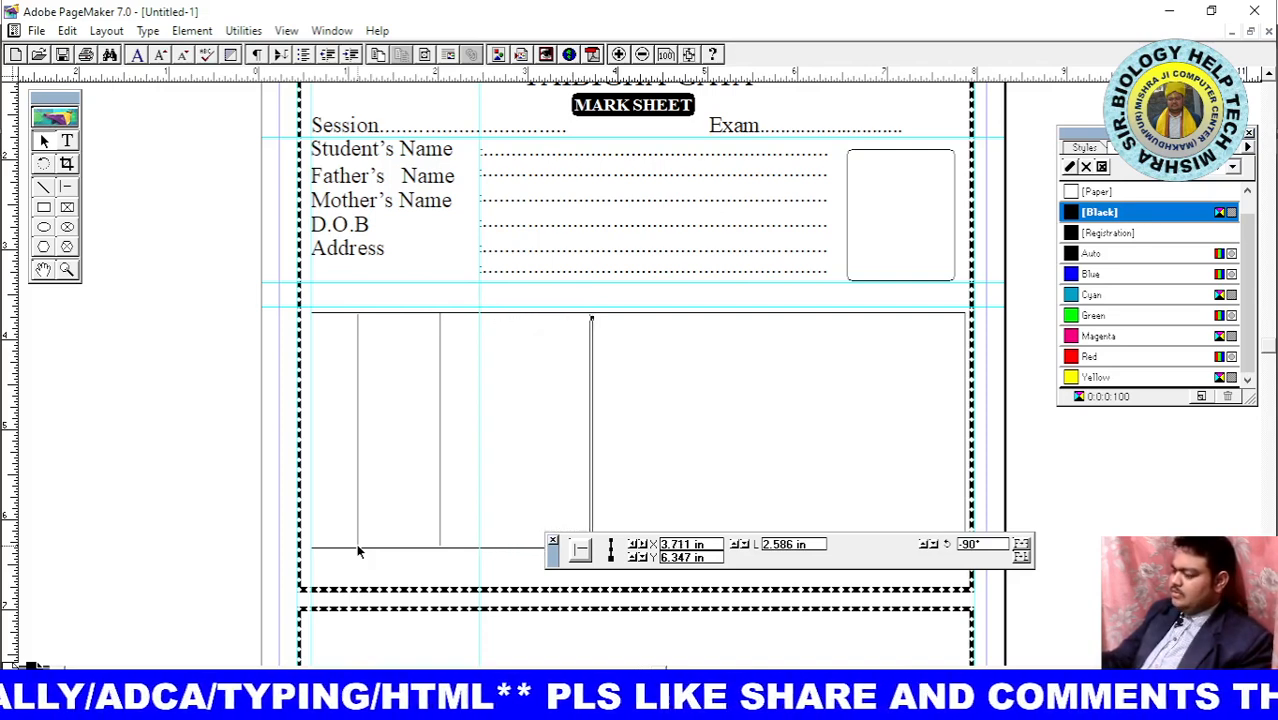
{"action": "key", "text": "Right"}
{"action": "key", "text": "Right"}
{"action": "key", "text": "Right"}
{"action": "key", "text": "Right"}
{"action": "key", "text": "Right"}
{"action": "key", "text": "Right"}
{"action": "key", "text": "Right"}
{"action": "key", "text": "Right"}
{"action": "key", "text": "Right"}
{"action": "key", "text": "Right"}
{"action": "key", "text": "Right"}
{"action": "key", "text": "Right"}
{"action": "key", "text": "Right"}
{"action": "key", "text": "Right"}
{"action": "key", "text": "Right"}
{"action": "key", "text": "Right"}
{"action": "key", "text": "Right"}
{"action": "key", "text": "Right"}
{"action": "key", "text": "Right"}
{"action": "key", "text": "Right"}
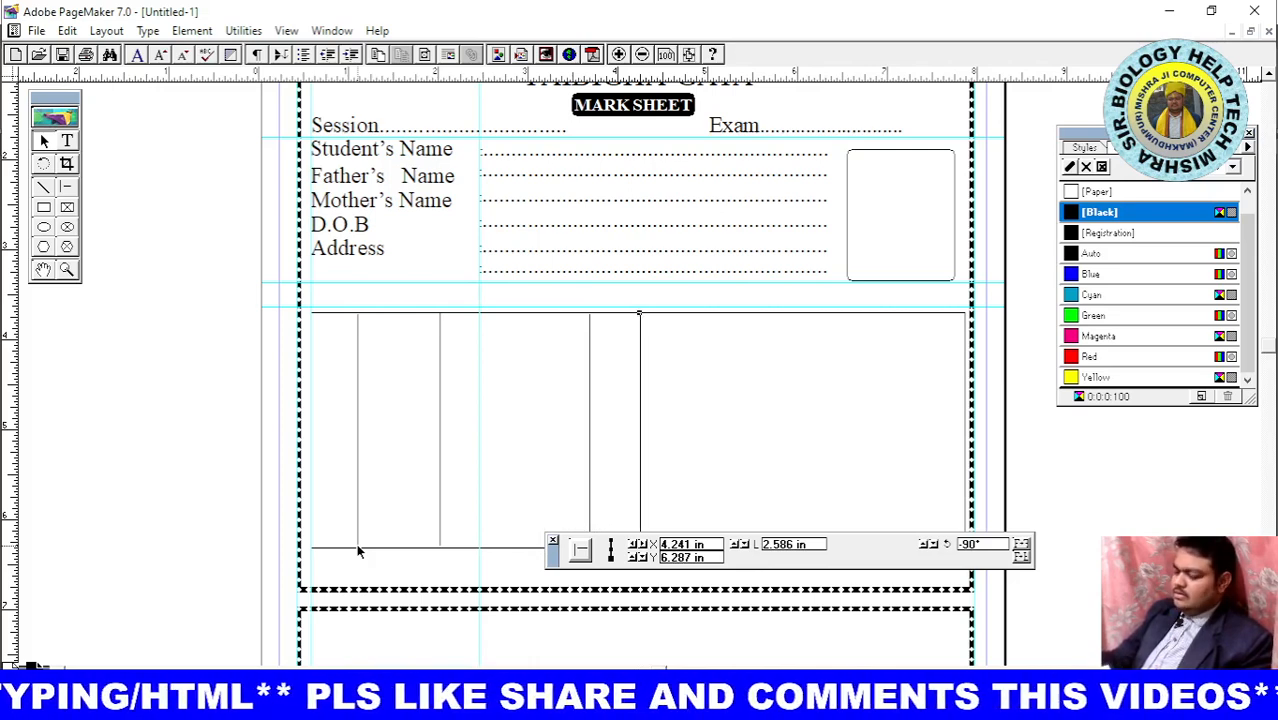
{"action": "key", "text": "Right"}
{"action": "key", "text": "Right"}
{"action": "key", "text": "Right"}
{"action": "key", "text": "Right"}
{"action": "key", "text": "Right"}
{"action": "key", "text": "Right"}
{"action": "key", "text": "Right"}
{"action": "key", "text": "Right"}
{"action": "key", "text": "Right"}
{"action": "key", "text": "Right"}
{"action": "key", "text": "Right"}
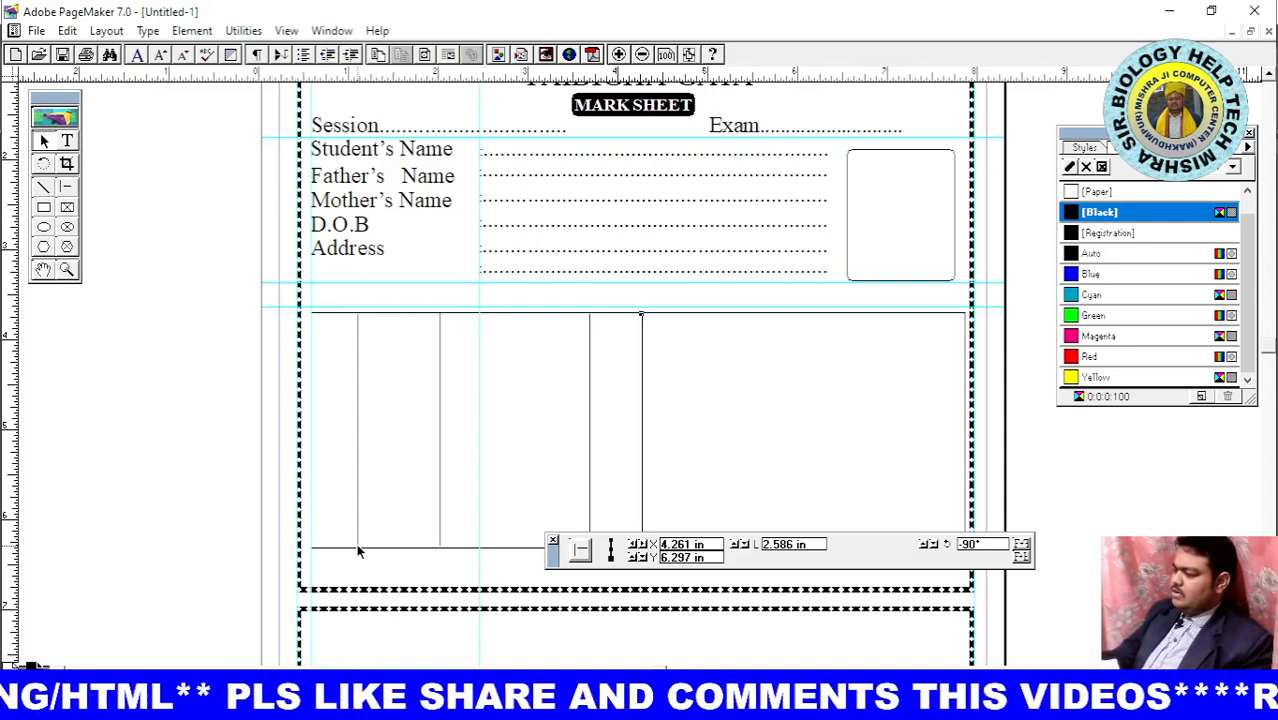
{"action": "key", "text": "Right"}
{"action": "key", "text": "Right"}
{"action": "key", "text": "Right"}
{"action": "key", "text": "Right"}
{"action": "key", "text": "Right"}
{"action": "key", "text": "Right"}
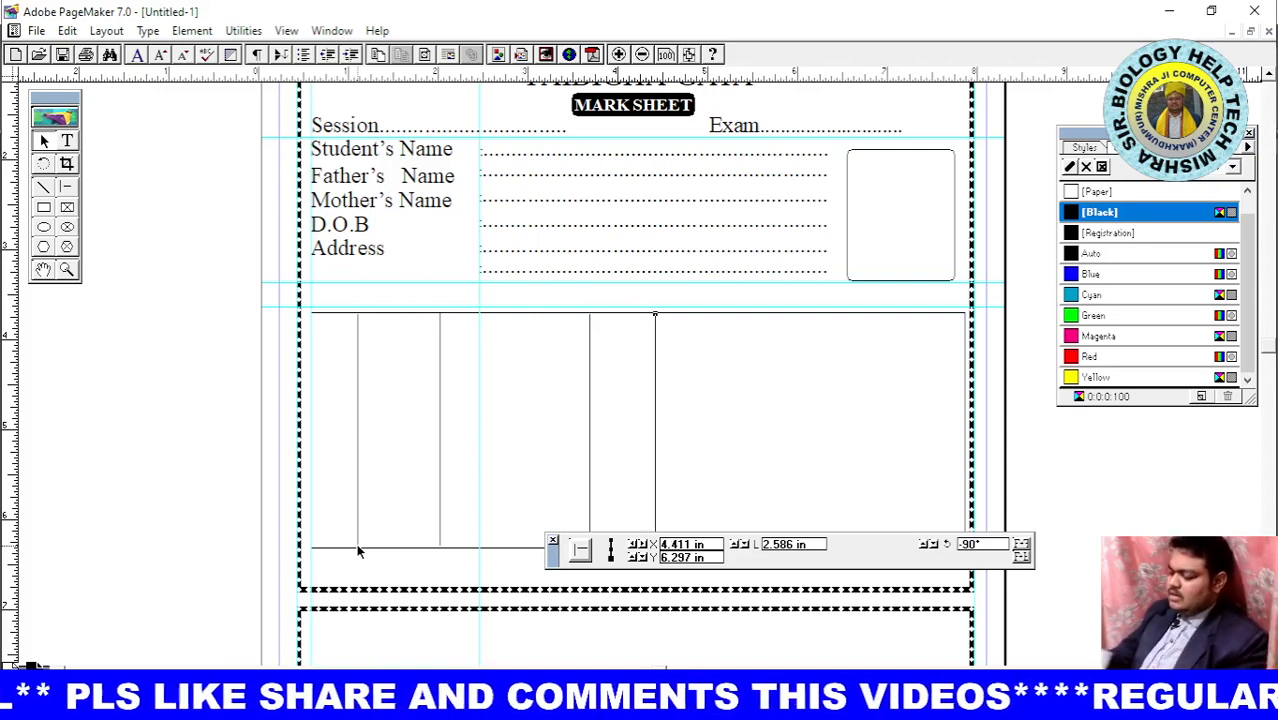
Paste another copy of the vertical line and nudge it to X 5.531 in, Y 6.307 in as the next column divider of the marks box
{"action": "left_click", "coordinate": [358, 549]}
{"action": "key", "text": "Right"}
{"action": "key", "text": "Right"}
{"action": "key", "text": "Right"}
{"action": "key", "text": "Right"}
{"action": "key", "text": "Right"}
{"action": "key", "text": "Right"}
{"action": "key", "text": "Right"}
{"action": "key", "text": "Right"}
{"action": "key", "text": "Right"}
{"action": "key", "text": "Right"}
{"action": "key", "text": "Right"}
{"action": "key", "text": "Right"}
{"action": "key", "text": "Right"}
{"action": "key", "text": "Right"}
{"action": "key", "text": "Right"}
{"action": "key", "text": "Right"}
{"action": "key", "text": "Right"}
{"action": "key", "text": "Right"}
{"action": "key", "text": "Right"}
{"action": "key", "text": "Right"}
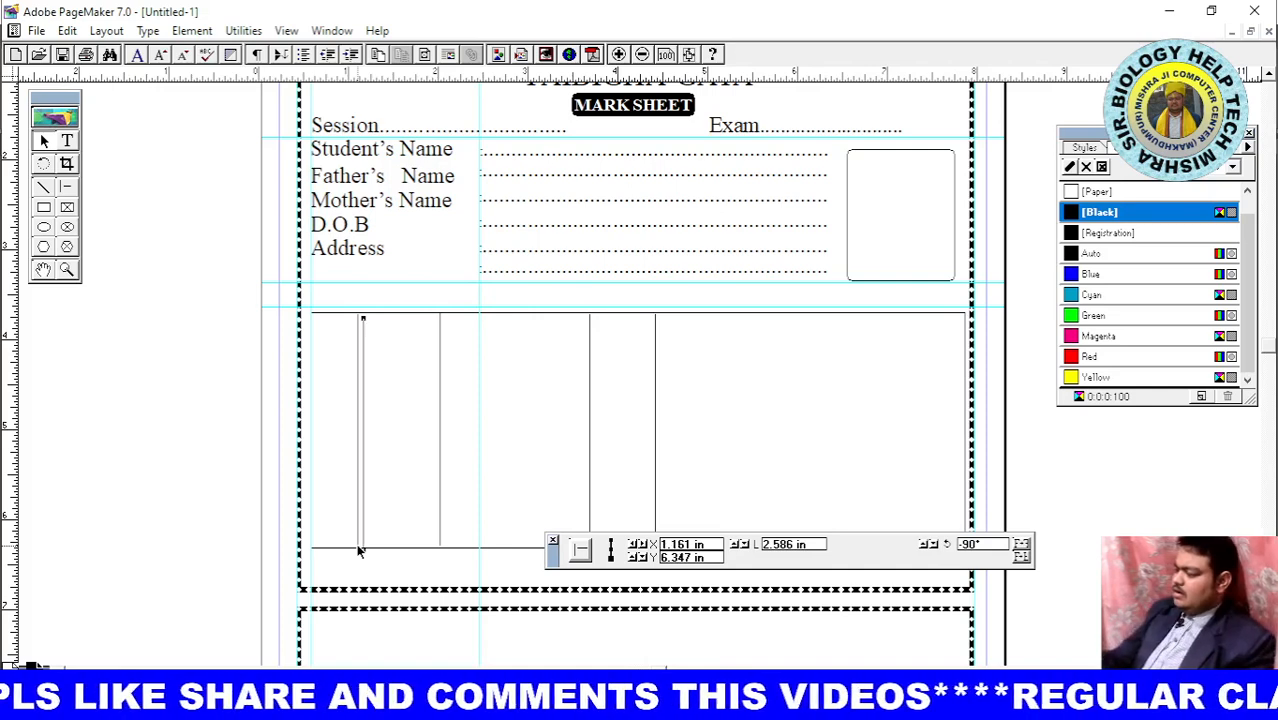
{"action": "key", "text": "Right"}
{"action": "key", "text": "Right"}
{"action": "key", "text": "Right"}
{"action": "key", "text": "Right"}
{"action": "key", "text": "Right"}
{"action": "key", "text": "Right"}
{"action": "key", "text": "Right"}
{"action": "key", "text": "Right"}
{"action": "key", "text": "Right"}
{"action": "key", "text": "Right"}
{"action": "key", "text": "Right"}
{"action": "key", "text": "Right"}
{"action": "key", "text": "Right"}
{"action": "key", "text": "Right"}
{"action": "key", "text": "Right"}
{"action": "key", "text": "Right"}
{"action": "key", "text": "Right"}
{"action": "key", "text": "Right"}
{"action": "key", "text": "Right"}
{"action": "key", "text": "Right"}
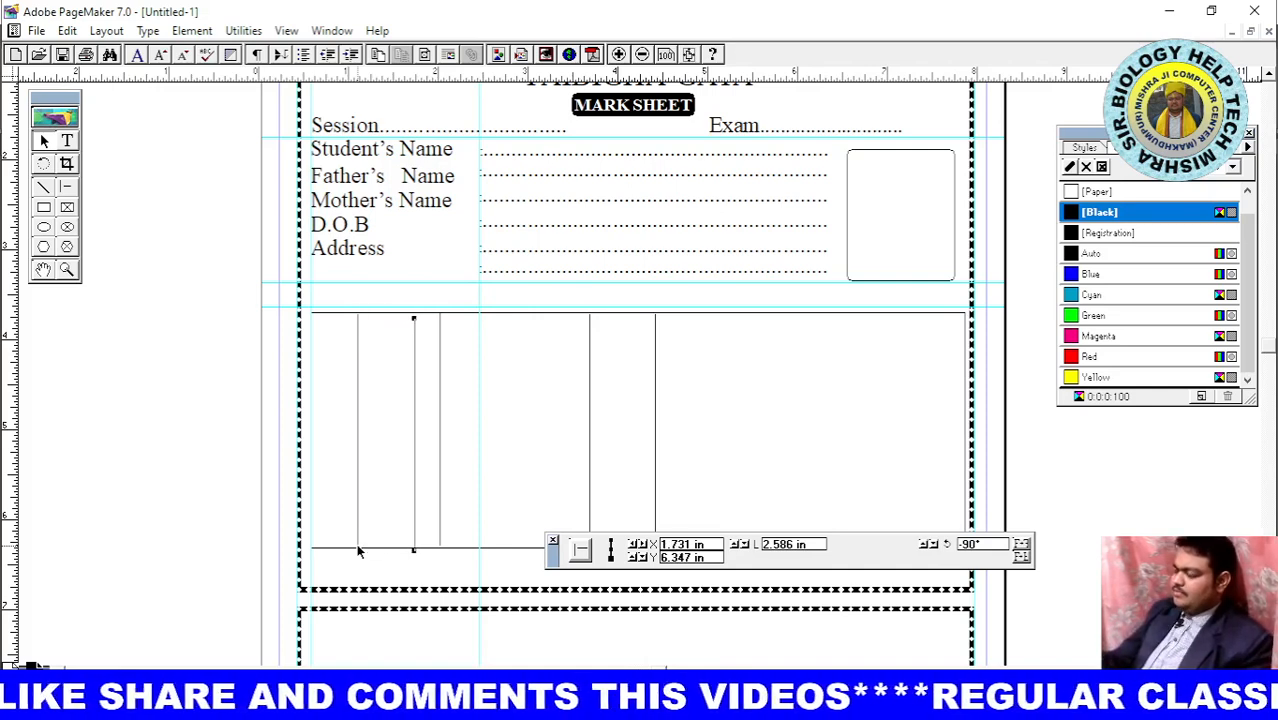
{"action": "key", "text": "Right"}
{"action": "key", "text": "Right"}
{"action": "key", "text": "Right"}
{"action": "key", "text": "Right"}
{"action": "key", "text": "Right"}
{"action": "key", "text": "Right"}
{"action": "key", "text": "Right"}
{"action": "key", "text": "Right"}
{"action": "key", "text": "Right"}
{"action": "key", "text": "Right"}
{"action": "key", "text": "Right"}
{"action": "key", "text": "Right"}
{"action": "key", "text": "Right"}
{"action": "key", "text": "Right"}
{"action": "key", "text": "Right"}
{"action": "key", "text": "Right"}
{"action": "key", "text": "Right"}
{"action": "key", "text": "Right"}
{"action": "key", "text": "Right"}
{"action": "key", "text": "Right"}
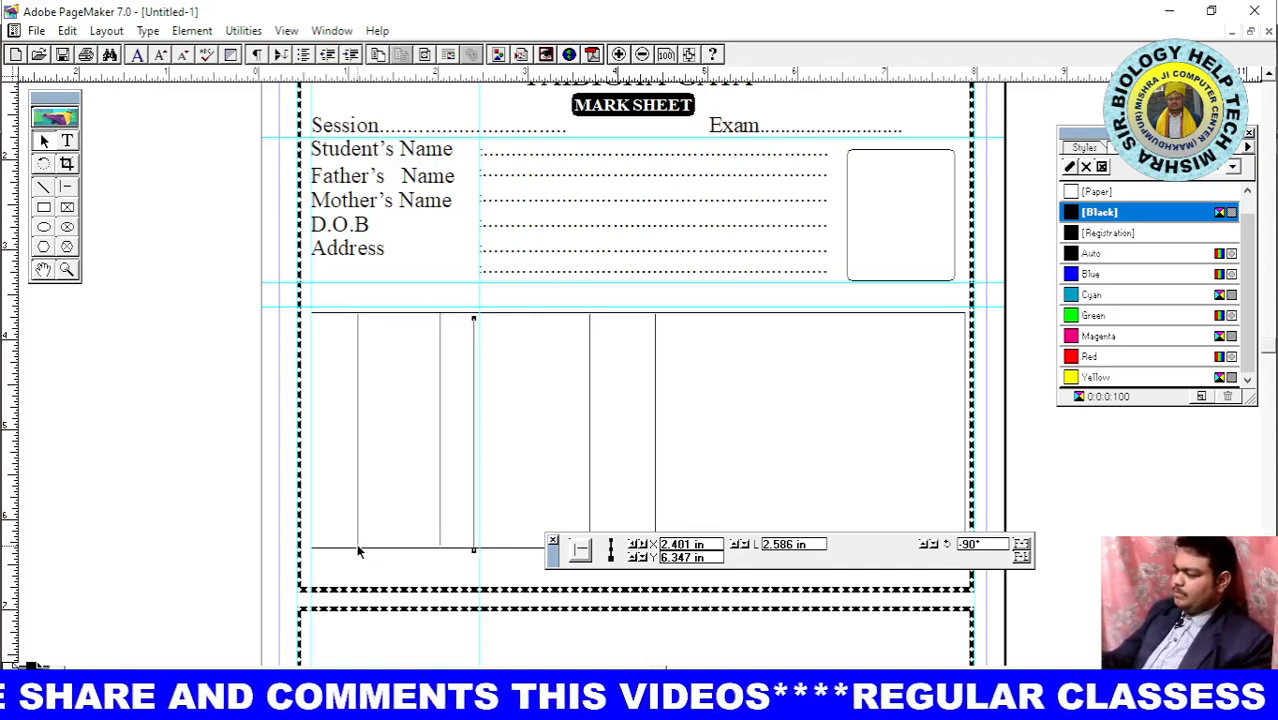
{"action": "key", "text": "Right"}
{"action": "key", "text": "Right"}
{"action": "key", "text": "Right"}
{"action": "key", "text": "Right"}
{"action": "key", "text": "Right"}
{"action": "key", "text": "Right"}
{"action": "key", "text": "Right"}
{"action": "key", "text": "Right"}
{"action": "key", "text": "Right"}
{"action": "key", "text": "Right"}
{"action": "key", "text": "Right"}
{"action": "key", "text": "Right"}
{"action": "key", "text": "Right"}
{"action": "key", "text": "Right"}
{"action": "key", "text": "Right"}
{"action": "key", "text": "Right"}
{"action": "key", "text": "Right"}
{"action": "key", "text": "Right"}
{"action": "key", "text": "Right"}
{"action": "key", "text": "Right"}
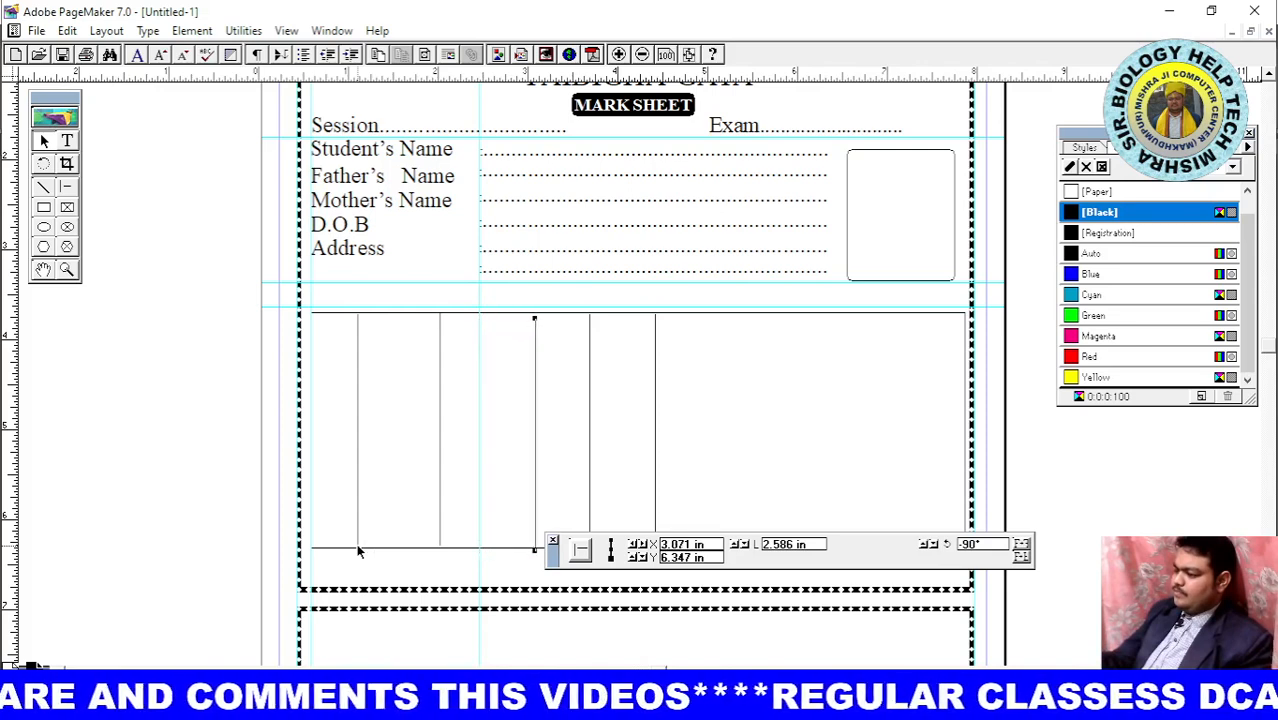
{"action": "key", "text": "Right"}
{"action": "key", "text": "Right"}
{"action": "key", "text": "Right"}
{"action": "key", "text": "Right"}
{"action": "key", "text": "Right"}
{"action": "key", "text": "Right"}
{"action": "key", "text": "Right"}
{"action": "key", "text": "Right"}
{"action": "key", "text": "Right"}
{"action": "key", "text": "Right"}
{"action": "key", "text": "Right"}
{"action": "key", "text": "Right"}
{"action": "key", "text": "Right"}
{"action": "key", "text": "Right"}
{"action": "key", "text": "Right"}
{"action": "key", "text": "Right"}
{"action": "key", "text": "Right"}
{"action": "key", "text": "Right"}
{"action": "key", "text": "Right"}
{"action": "key", "text": "Right"}
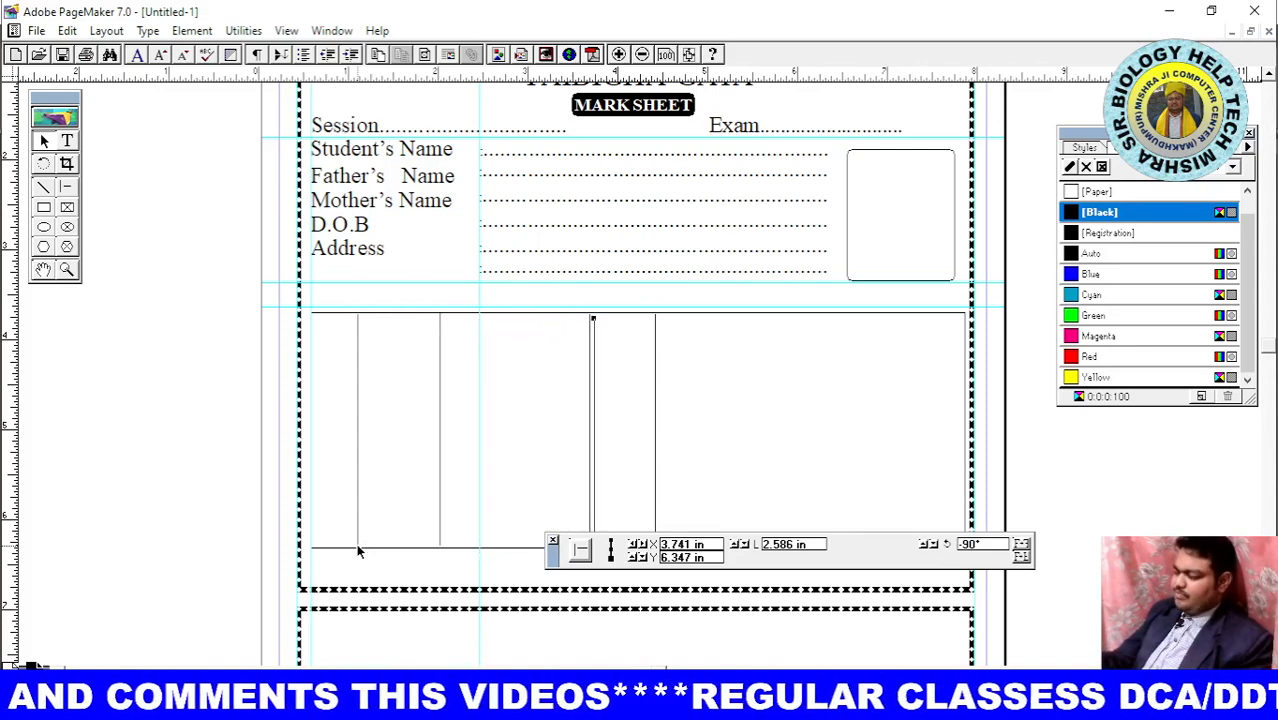
{"action": "key", "text": "Right"}
{"action": "key", "text": "Right"}
{"action": "key", "text": "Right"}
{"action": "key", "text": "Right"}
{"action": "key", "text": "Right"}
{"action": "key", "text": "Right"}
{"action": "key", "text": "Right"}
{"action": "key", "text": "Right"}
{"action": "key", "text": "Right"}
{"action": "key", "text": "Right"}
{"action": "key", "text": "Right"}
{"action": "key", "text": "Right"}
{"action": "key", "text": "Right"}
{"action": "key", "text": "Right"}
{"action": "key", "text": "Right"}
{"action": "key", "text": "Right"}
{"action": "key", "text": "Right"}
{"action": "key", "text": "Right"}
{"action": "key", "text": "Right"}
{"action": "key", "text": "Right"}
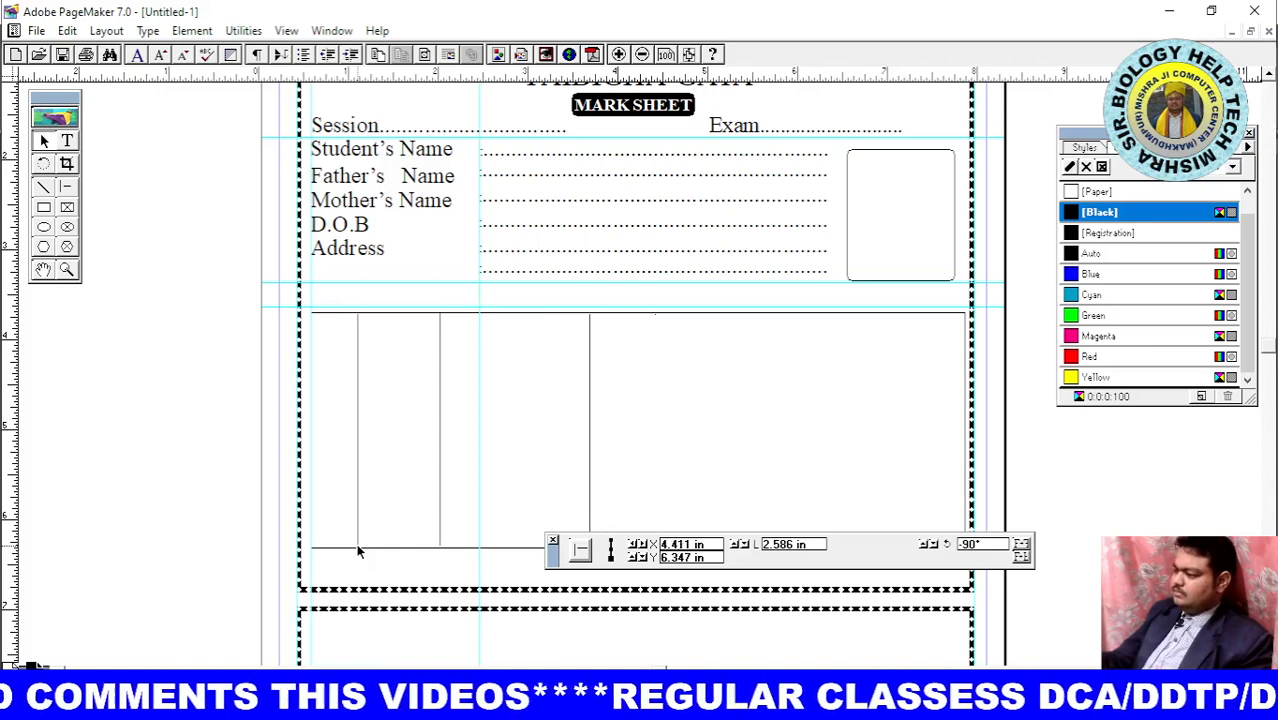
{"action": "key", "text": "Right"}
{"action": "key", "text": "Right"}
{"action": "key", "text": "Right"}
{"action": "key", "text": "Right"}
{"action": "key", "text": "Right"}
{"action": "key", "text": "Right"}
{"action": "key", "text": "Right"}
{"action": "key", "text": "Right"}
{"action": "key", "text": "Right"}
{"action": "key", "text": "Right"}
{"action": "key", "text": "Right"}
{"action": "key", "text": "Right"}
{"action": "key", "text": "Right"}
{"action": "key", "text": "Right"}
{"action": "key", "text": "Right"}
{"action": "key", "text": "Right"}
{"action": "key", "text": "Right"}
{"action": "key", "text": "Right"}
{"action": "key", "text": "Right"}
{"action": "key", "text": "Right"}
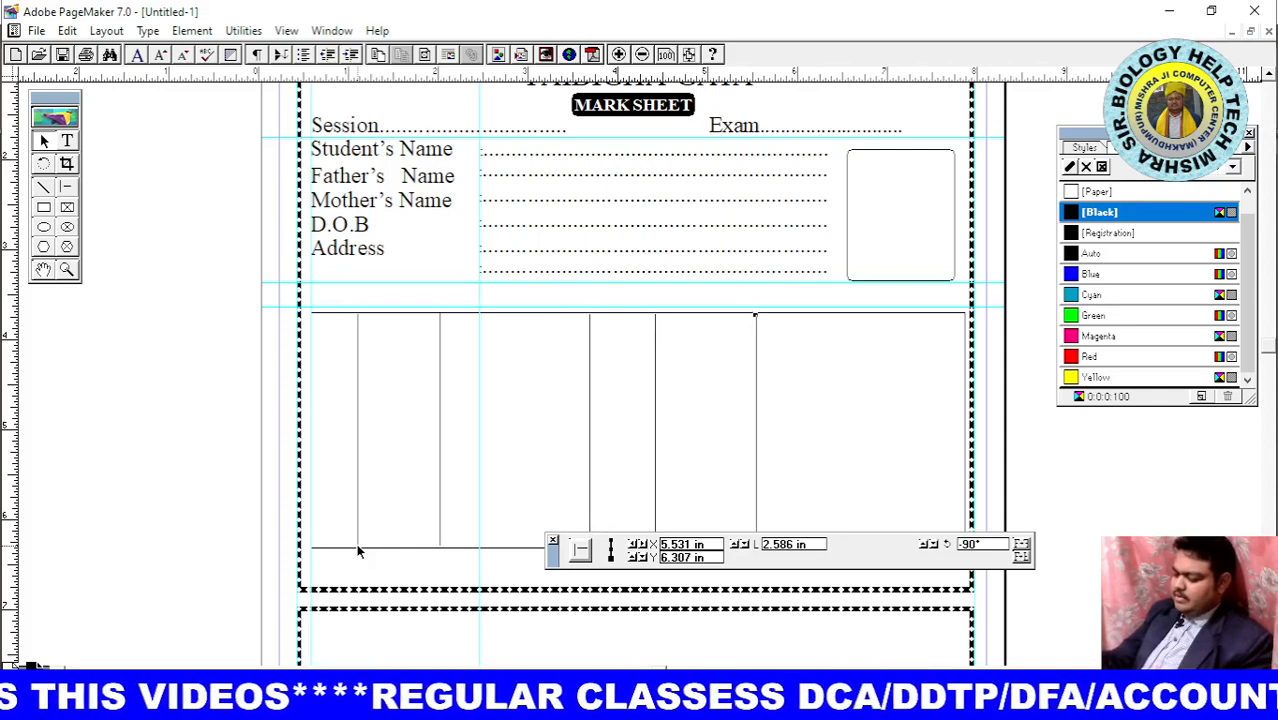
Paste another copy of the vertical line beside the first column divider and nudge it to X 1.361 in, Y 6.347 in
{"action": "left_click", "coordinate": [358, 549]}
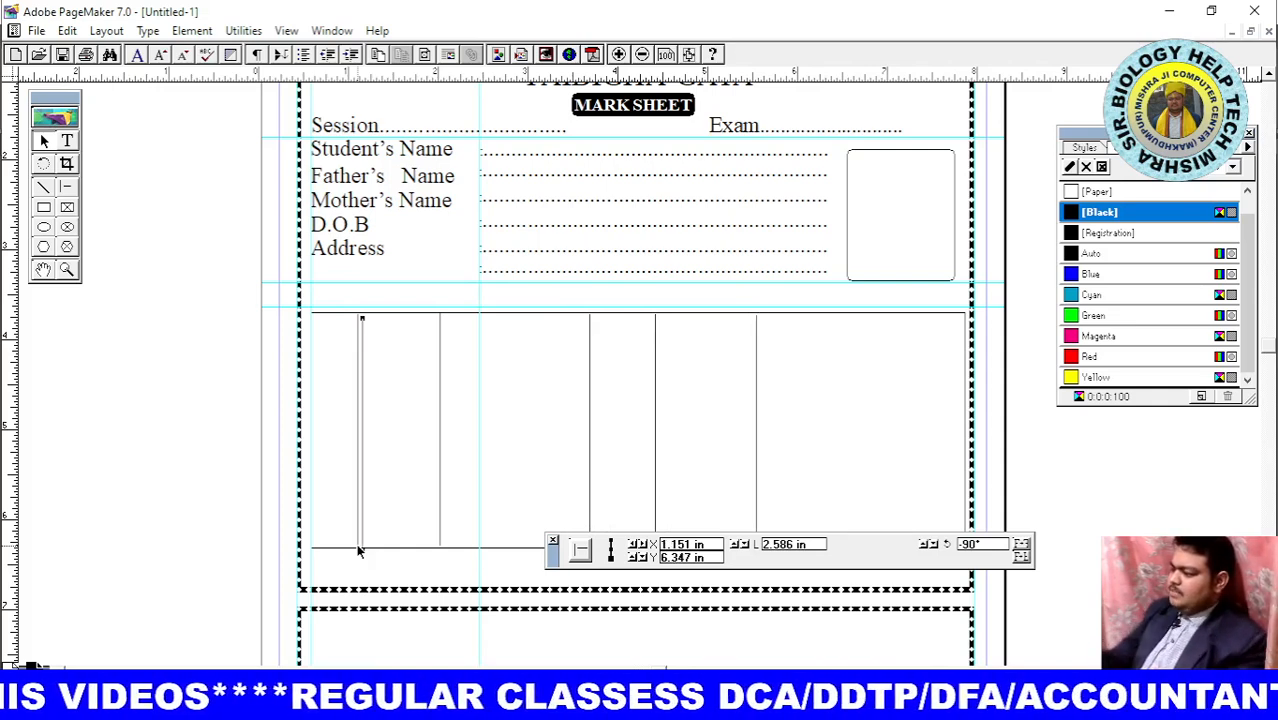
{"action": "key", "text": "Right"}
{"action": "key", "text": "Right"}
{"action": "key", "text": "Right"}
{"action": "key", "text": "Right"}
{"action": "key", "text": "Right"}
{"action": "key", "text": "Right"}
{"action": "key", "text": "Right"}
{"action": "key", "text": "Right"}
{"action": "key", "text": "Right"}
{"action": "key", "text": "Right"}
{"action": "key", "text": "Right"}
{"action": "key", "text": "Right"}
{"action": "key", "text": "Right"}
{"action": "key", "text": "Right"}
{"action": "key", "text": "Right"}
{"action": "key", "text": "Right"}
{"action": "key", "text": "Right"}
{"action": "key", "text": "Right"}
{"action": "key", "text": "Right"}
{"action": "key", "text": "Right"}
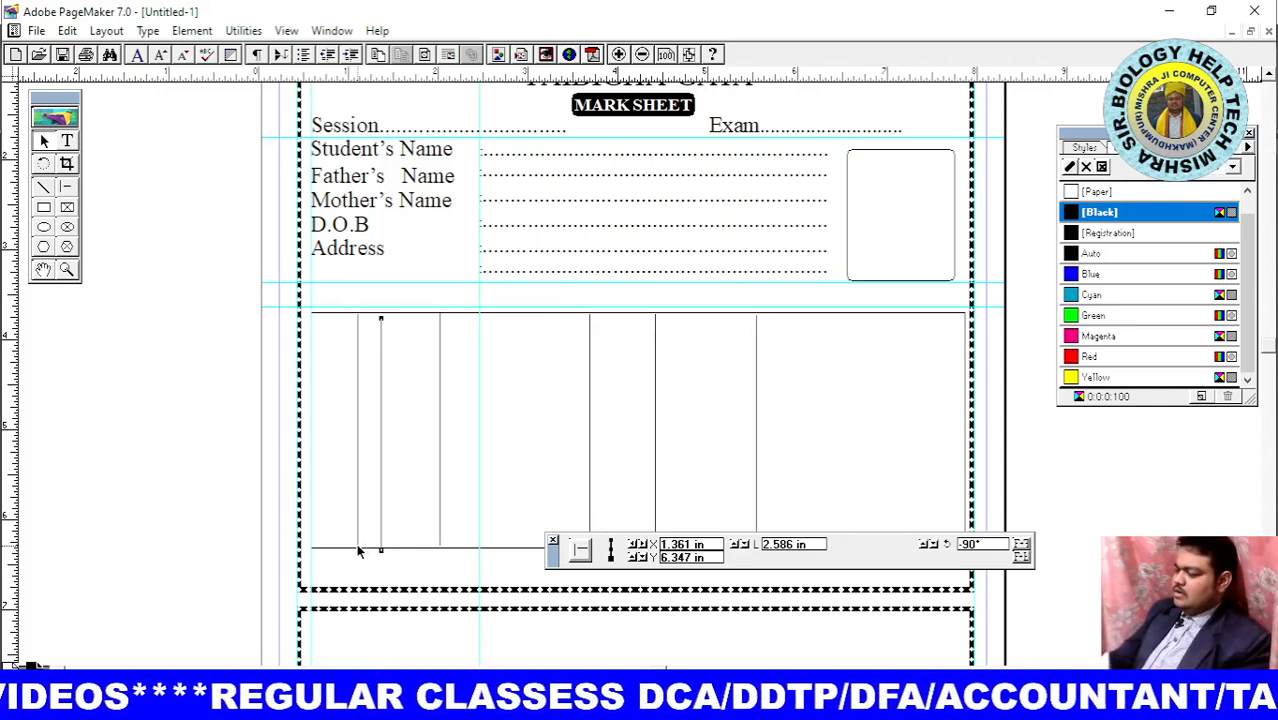
Paste another copy of the vertical line and nudge it to X 6.539 in, Y 6.295 in as the last column divider of the marks box
{"action": "left_click", "coordinate": [753, 445]}
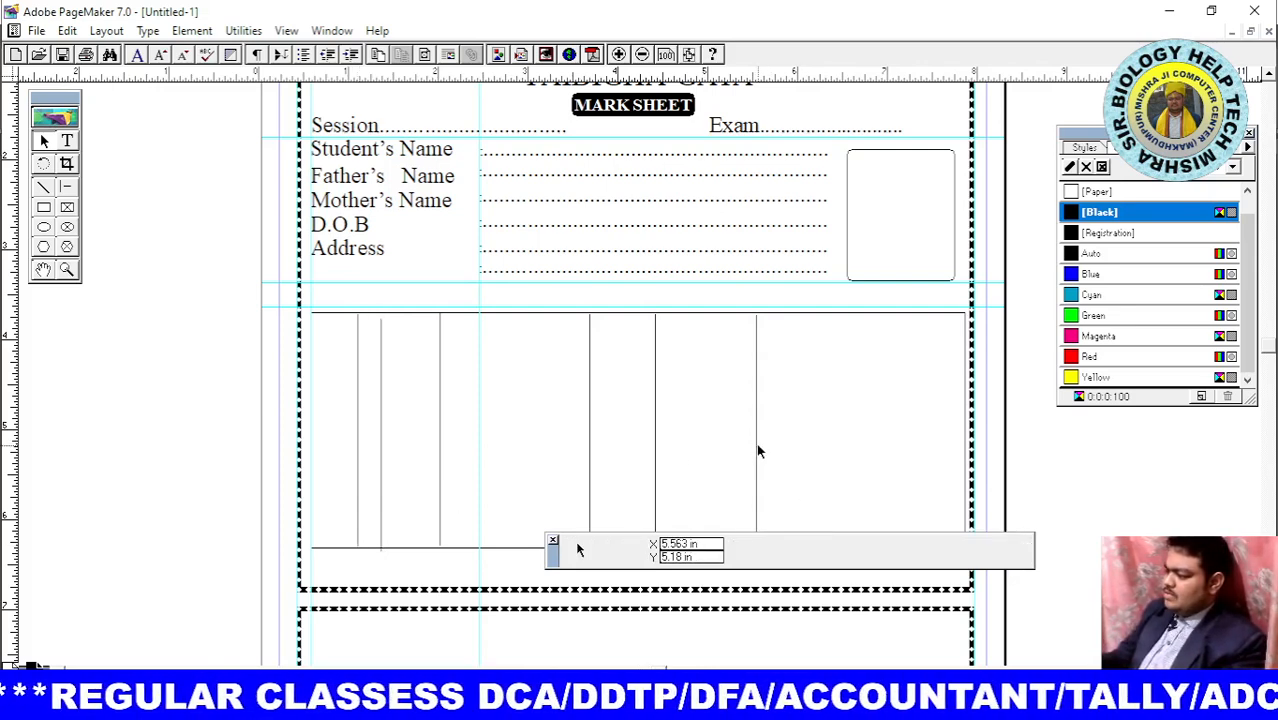
{"action": "left_click", "coordinate": [756, 449]}
{"action": "key", "text": "Right"}
{"action": "key", "text": "Right"}
{"action": "key", "text": "Right"}
{"action": "key", "text": "Right"}
{"action": "key", "text": "Right"}
{"action": "key", "text": "Right"}
{"action": "key", "text": "Down"}
{"action": "key", "text": "Down"}
{"action": "key", "text": "Down"}
{"action": "key", "text": "Down"}
{"action": "key", "text": "Down"}
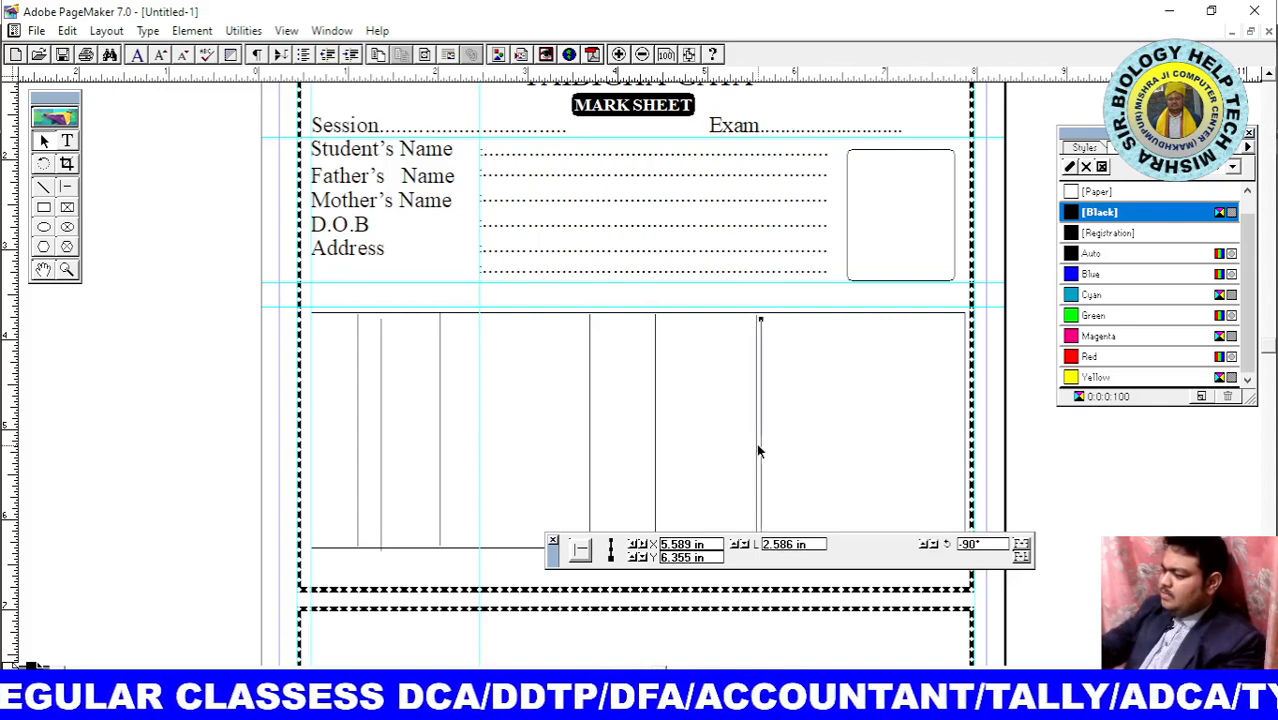
{"action": "key", "text": "Right"}
{"action": "key", "text": "Right"}
{"action": "key", "text": "Right"}
{"action": "key", "text": "Right"}
{"action": "key", "text": "Right"}
{"action": "key", "text": "Right"}
{"action": "key", "text": "Right"}
{"action": "key", "text": "Right"}
{"action": "key", "text": "Right"}
{"action": "key", "text": "Right"}
{"action": "key", "text": "Right"}
{"action": "key", "text": "Right"}
{"action": "key", "text": "Right"}
{"action": "key", "text": "Right"}
{"action": "key", "text": "Right"}
{"action": "key", "text": "Right"}
{"action": "key", "text": "Right"}
{"action": "key", "text": "Right"}
{"action": "key", "text": "Right"}
{"action": "key", "text": "Right"}
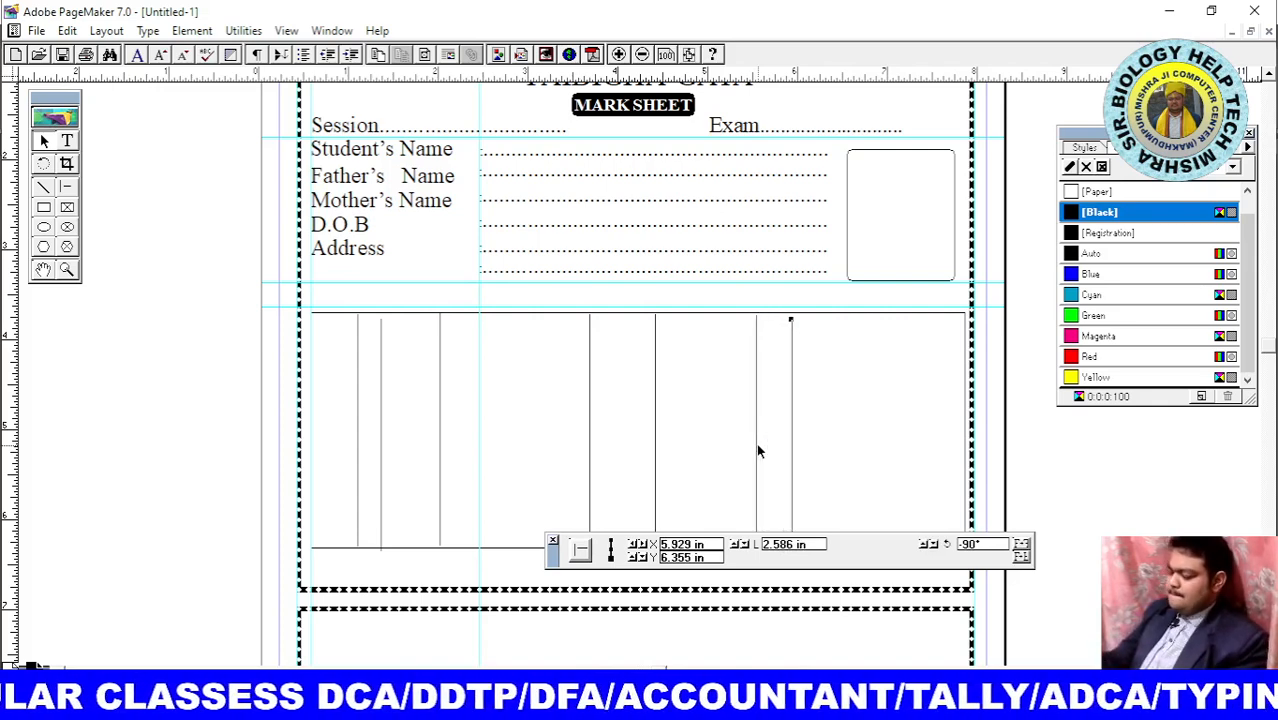
{"action": "key", "text": "Right"}
{"action": "key", "text": "Right"}
{"action": "key", "text": "Right"}
{"action": "key", "text": "Right"}
{"action": "key", "text": "Right"}
{"action": "key", "text": "Right"}
{"action": "key", "text": "Right"}
{"action": "key", "text": "Right"}
{"action": "key", "text": "Right"}
{"action": "key", "text": "Right"}
{"action": "key", "text": "Right"}
{"action": "key", "text": "Right"}
{"action": "key", "text": "Right"}
{"action": "key", "text": "Right"}
{"action": "key", "text": "Right"}
{"action": "key", "text": "Right"}
{"action": "key", "text": "Right"}
{"action": "key", "text": "Right"}
{"action": "key", "text": "Right"}
{"action": "key", "text": "Right"}
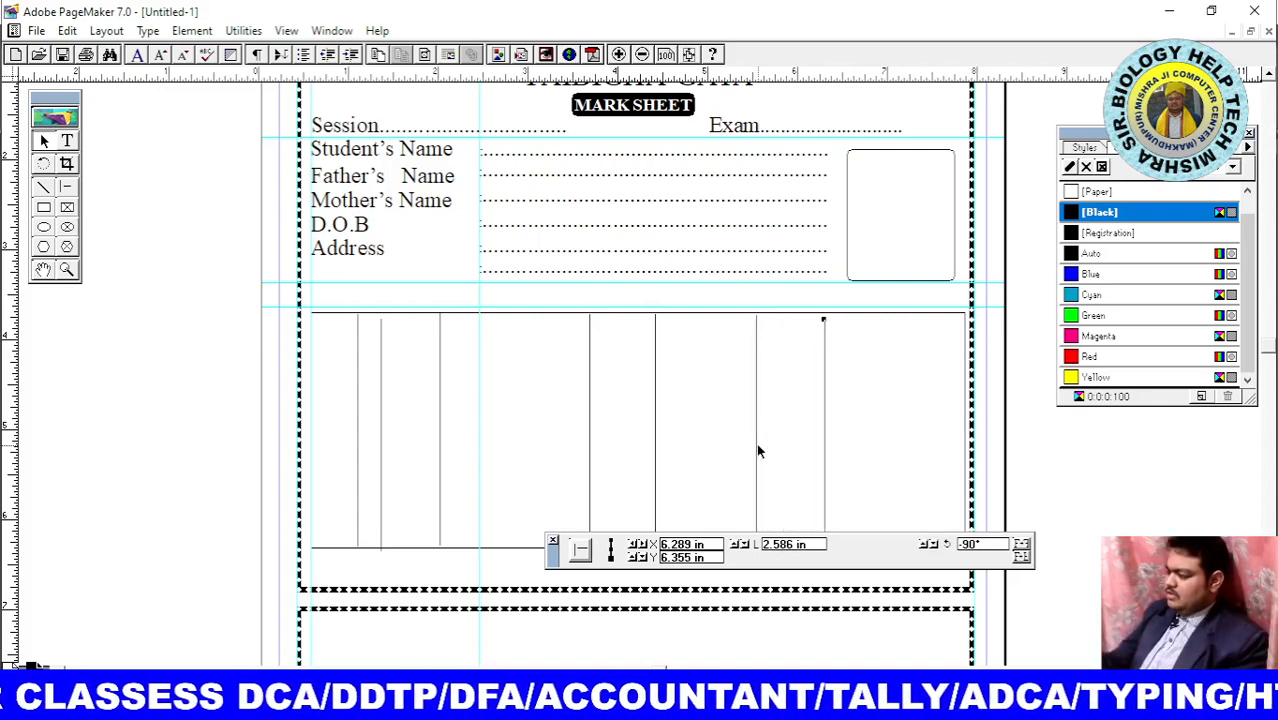
{"action": "key", "text": "Right"}
{"action": "key", "text": "Right"}
{"action": "key", "text": "Right"}
{"action": "key", "text": "Right"}
{"action": "key", "text": "Right"}
{"action": "key", "text": "Right"}
{"action": "key", "text": "Right"}
{"action": "key", "text": "Right"}
{"action": "key", "text": "Right"}
{"action": "key", "text": "Right"}
{"action": "key", "text": "Right"}
{"action": "key", "text": "Right"}
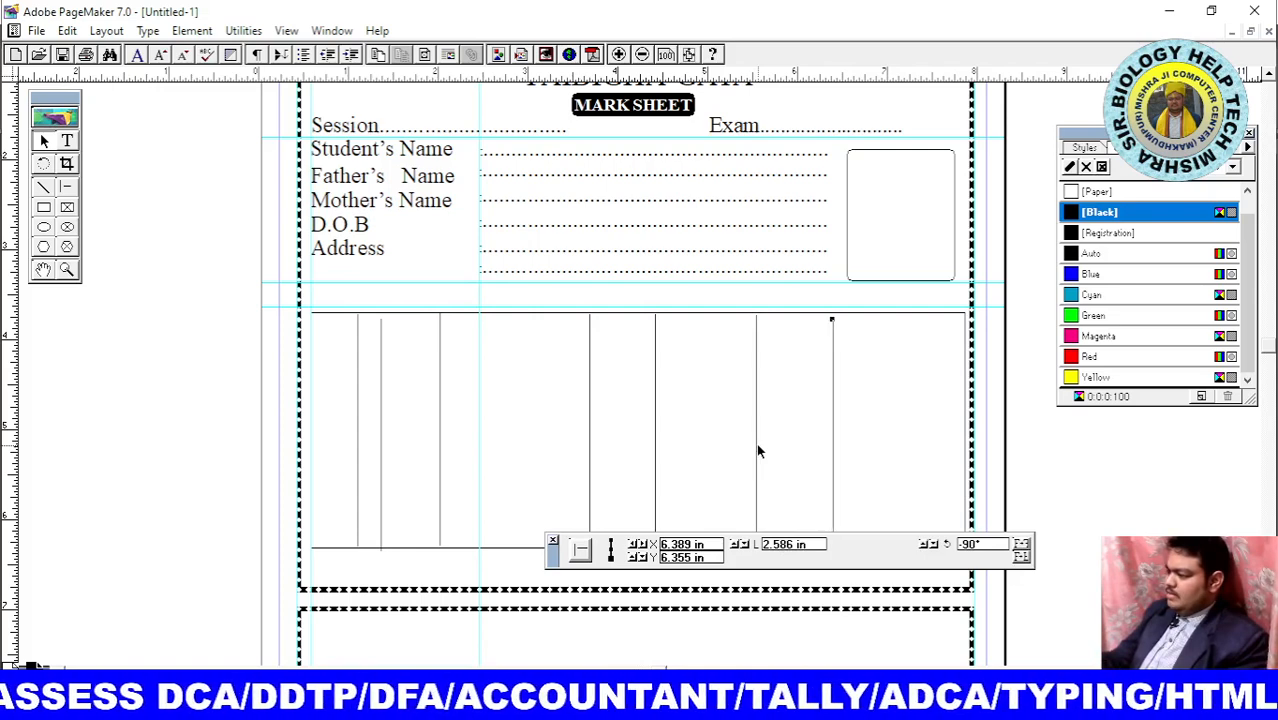
{"action": "key", "text": "Right"}
{"action": "key", "text": "Right"}
{"action": "key", "text": "Right"}
{"action": "key", "text": "Right"}
{"action": "key", "text": "Right"}
{"action": "key", "text": "Right"}
{"action": "key", "text": "Right"}
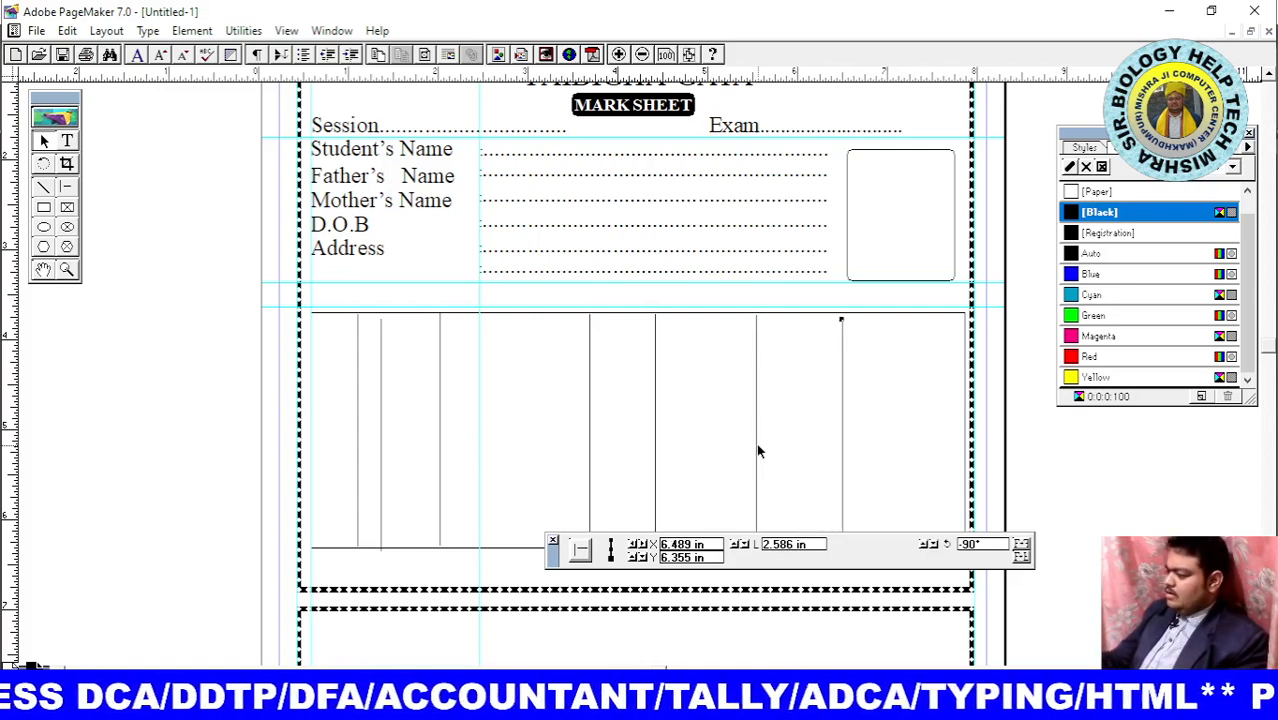
{"action": "key", "text": "Up"}
{"action": "key", "text": "Up"}
{"action": "key", "text": "Up"}
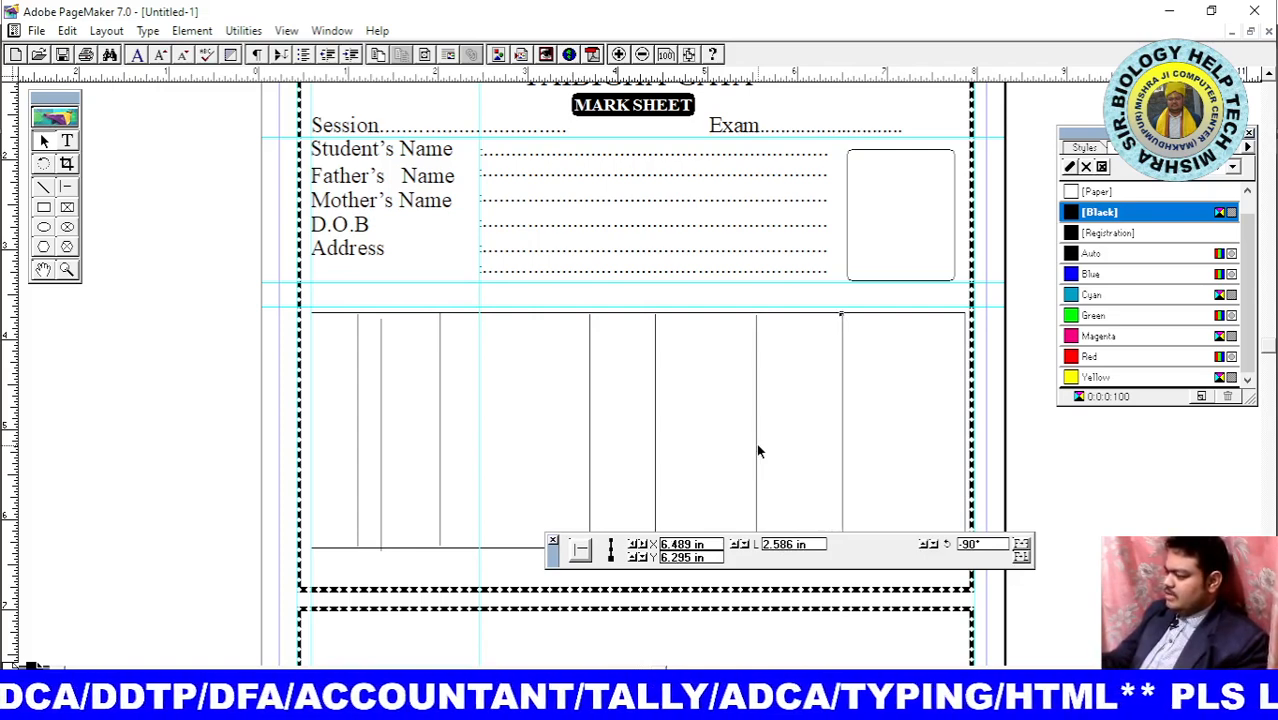
{"action": "key", "text": "Right"}
{"action": "key", "text": "Right"}
{"action": "key", "text": "Right"}
{"action": "key", "text": "Right"}
{"action": "key", "text": "Right"}
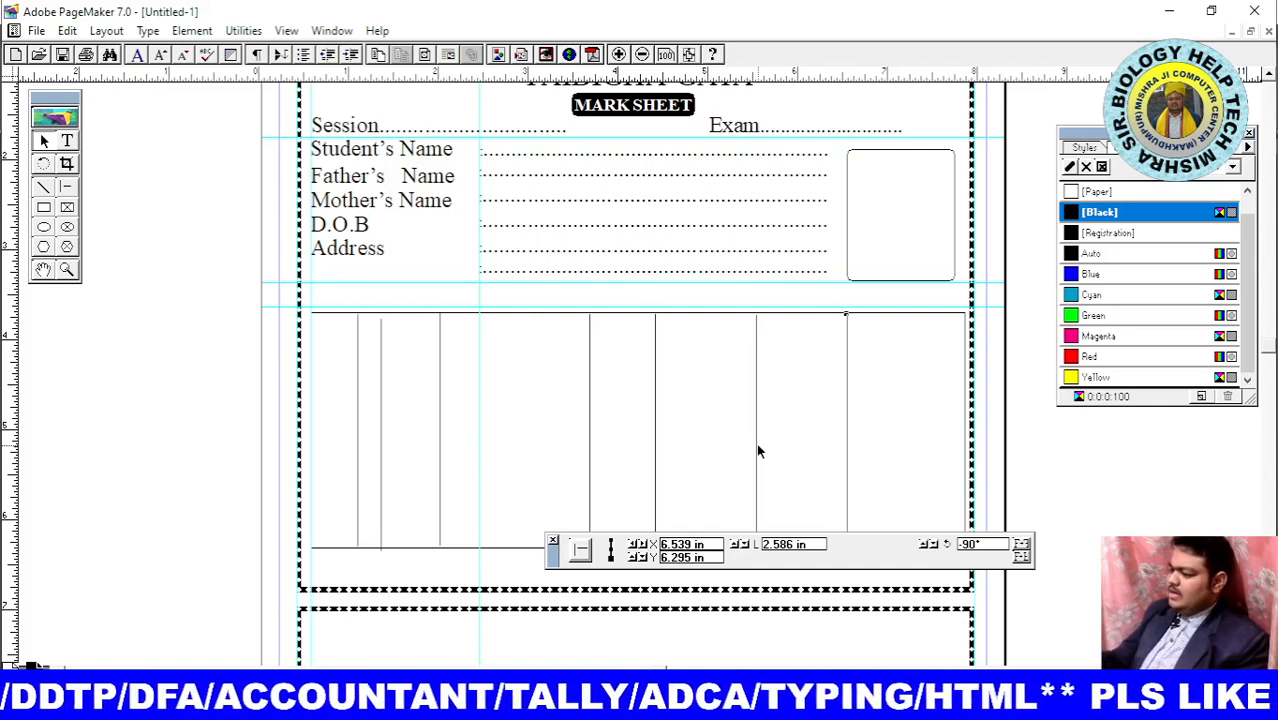
Delete the stray vertical line between the first two column dividers and shift the vertical guide slightly left, off the divider beneath it
{"action": "left_click", "coordinate": [380, 455]}
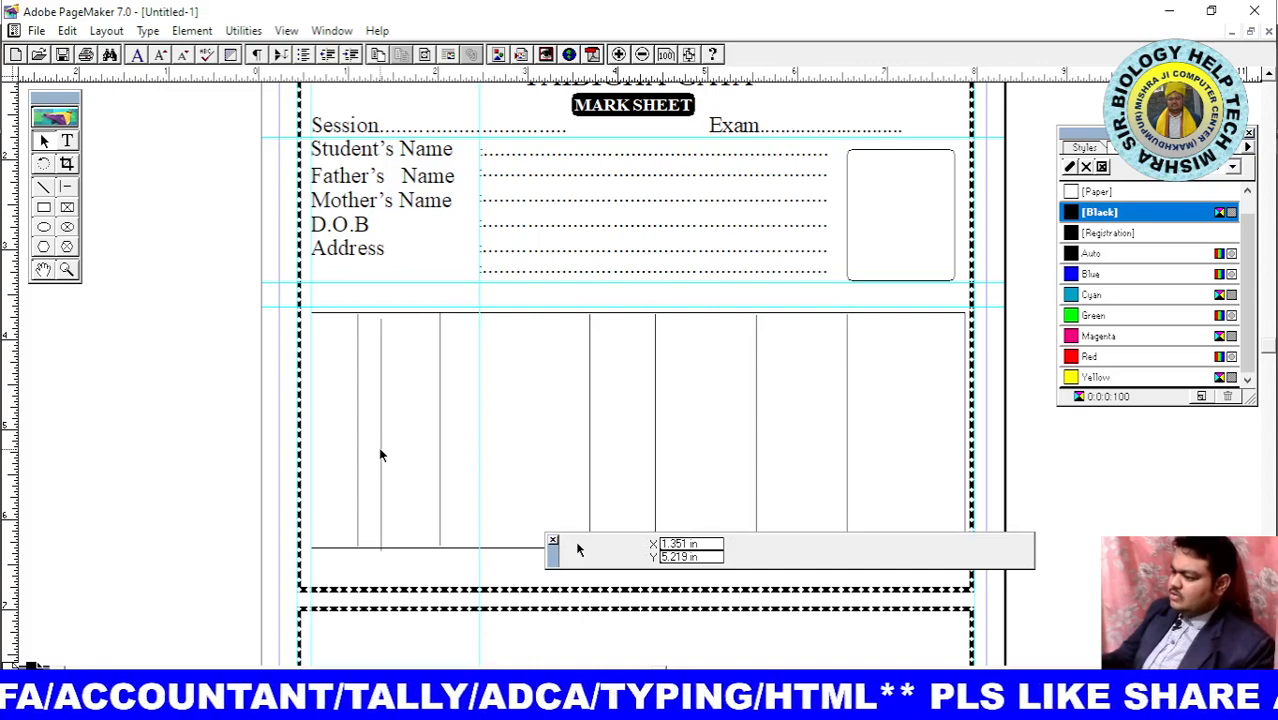
{"action": "left_click", "coordinate": [380, 452]}
{"action": "key", "text": "Delete"}
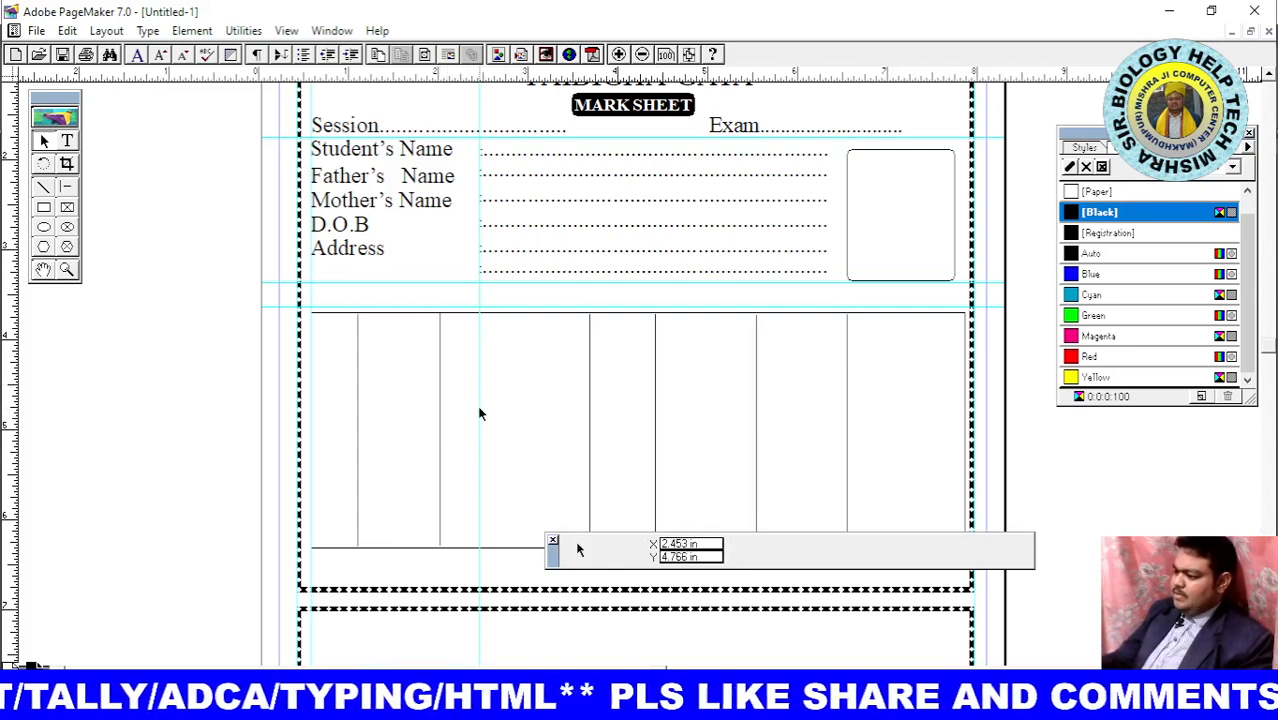
{"action": "left_click_drag", "start_coordinate": [480, 425], "coordinate": [472, 424]}
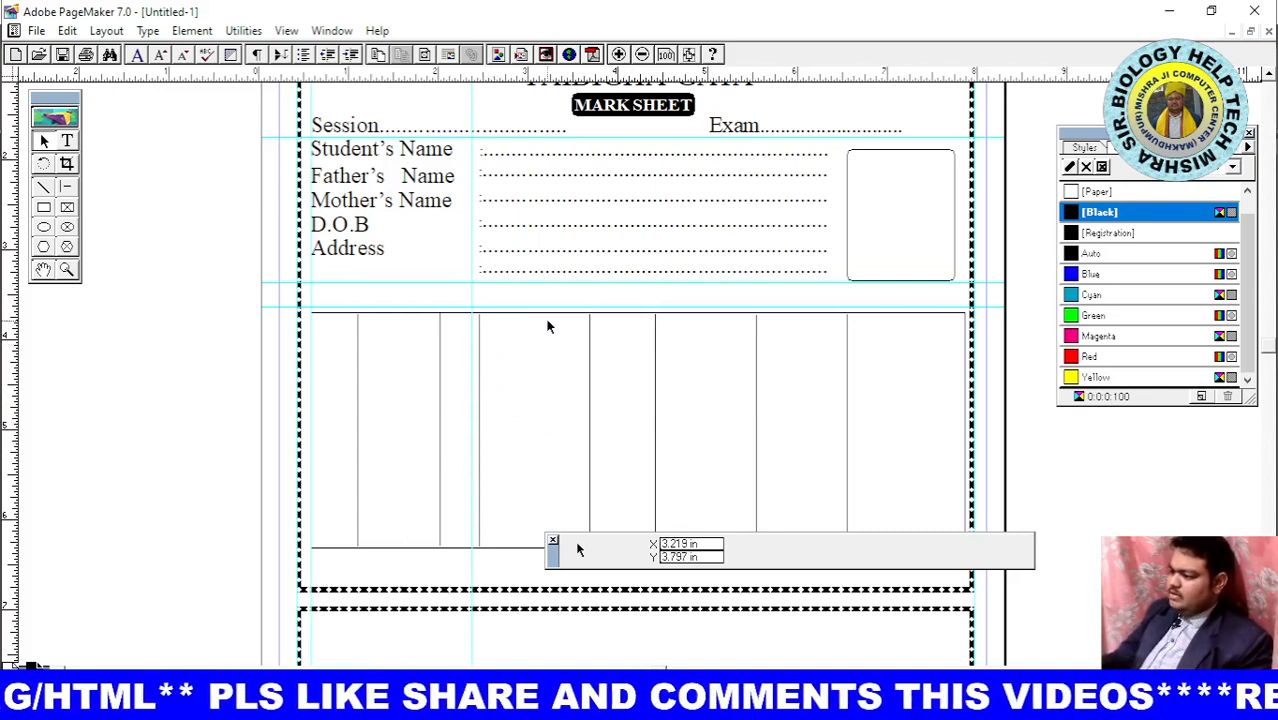
Draw a horizontal constrained line about 7.27 in long across the full width of the marks box at about Y 4.016 in
{"action": "left_click", "coordinate": [494, 316]}
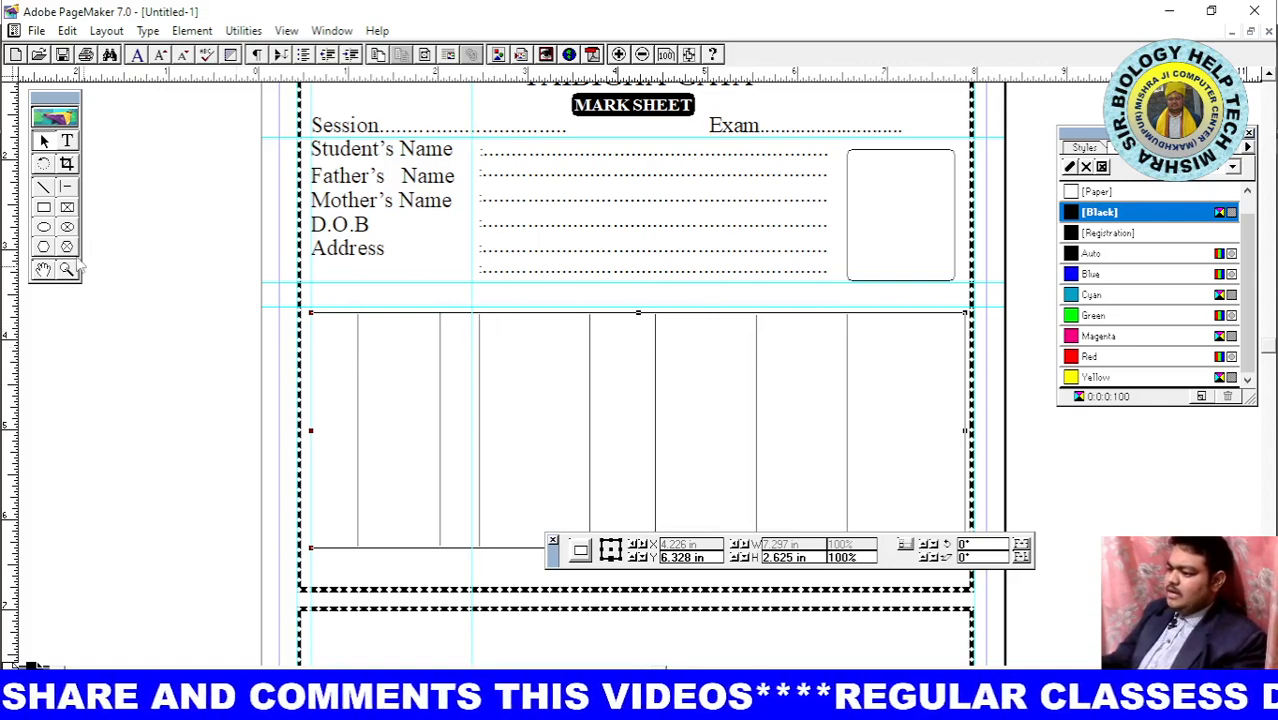
{"action": "left_click", "coordinate": [65, 188]}
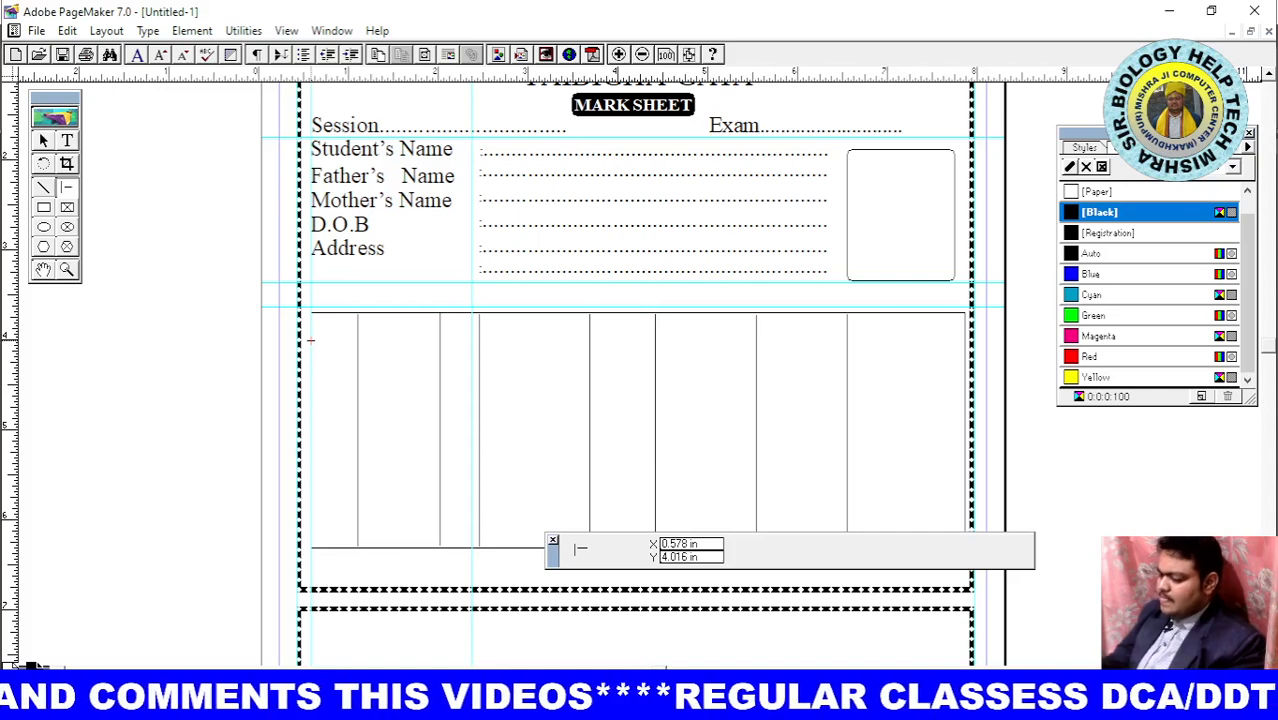
{"action": "mouse_move", "coordinate": [310, 340]}
{"action": "left_mouse_down"}
{"action": "mouse_move", "coordinate": [990, 342]}
{"action": "mouse_move", "coordinate": [965, 341]}
{"action": "left_mouse_up"}
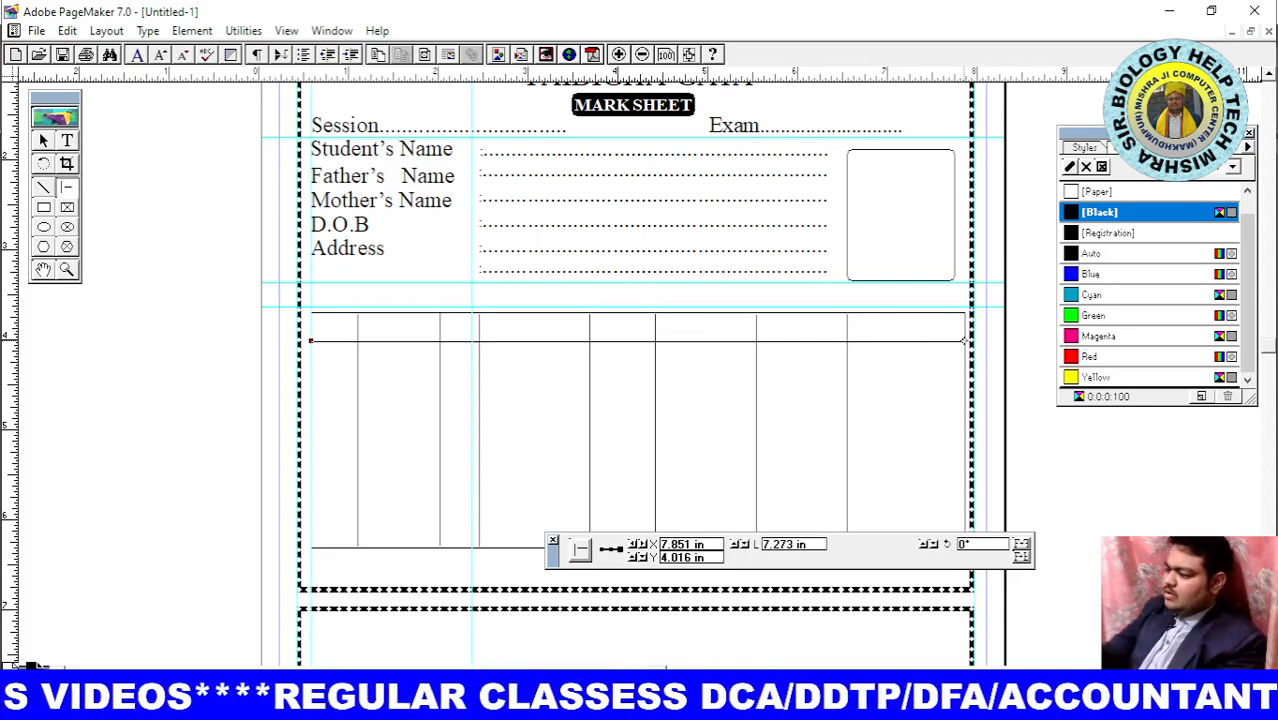
{"action": "left_click", "coordinate": [67, 30]}
{"action": "left_click", "coordinate": [120, 237]}
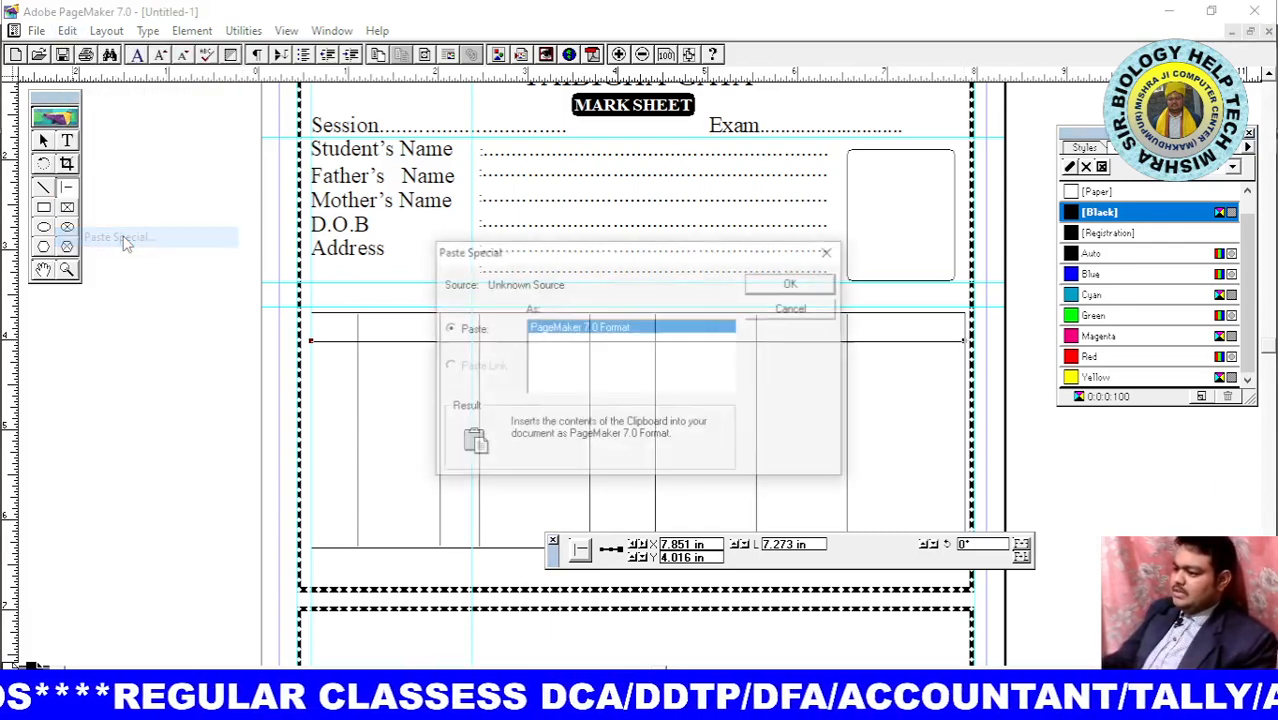
{"action": "left_click", "coordinate": [792, 309]}
Use Paste Multiple to make 10 copies of the horizontal line with a horizontal offset of 0 and a vertical offset of 0.5 inches
{"action": "left_click", "coordinate": [70, 31]}
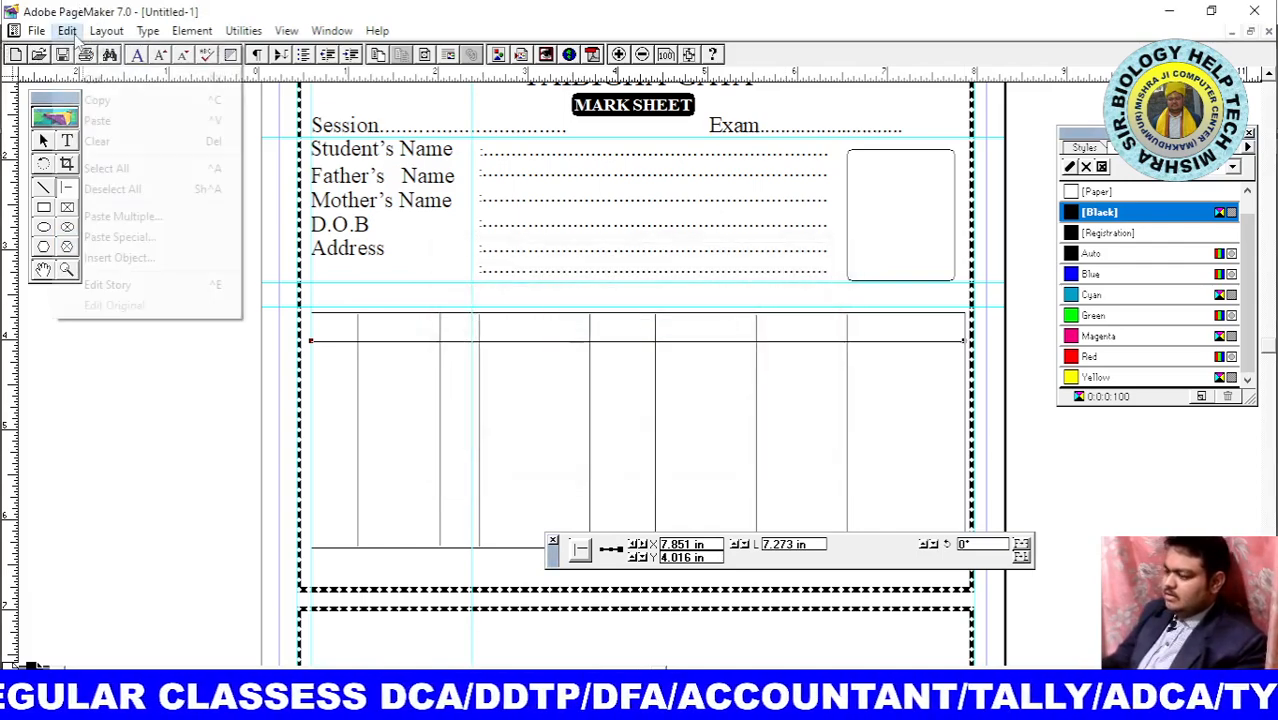
{"action": "left_click", "coordinate": [157, 216]}
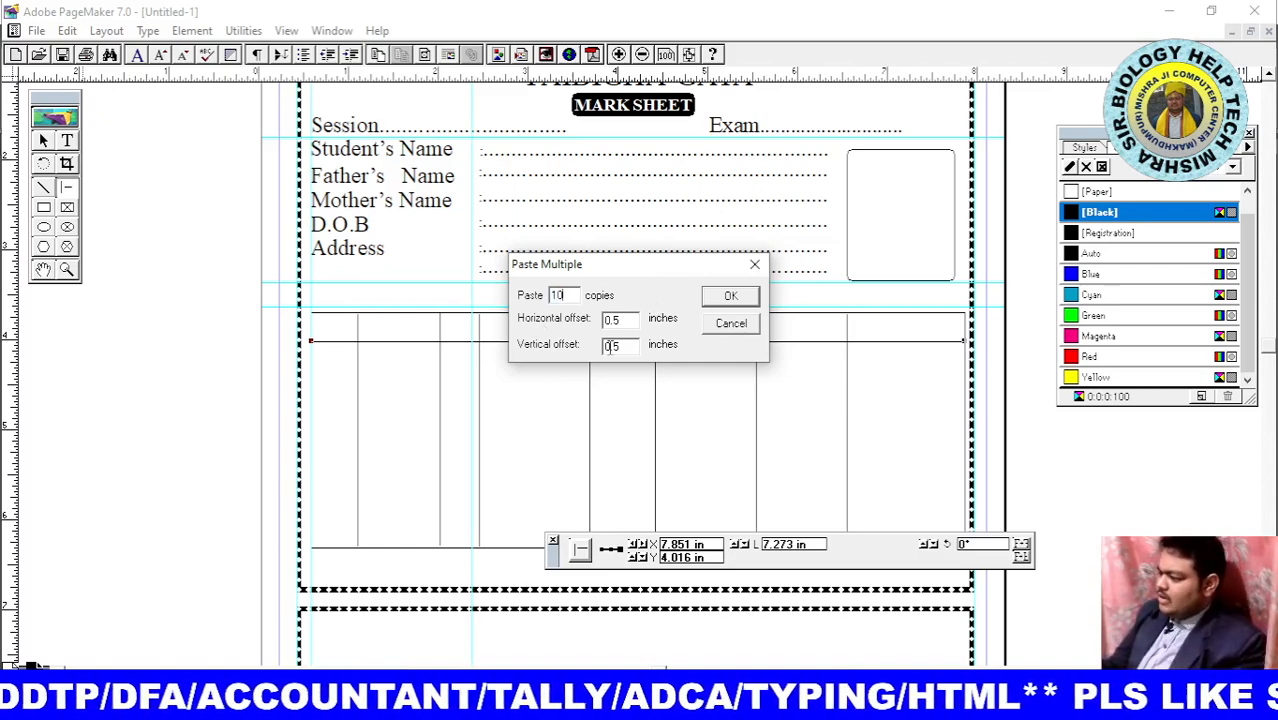
{"action": "left_click_drag", "start_coordinate": [626, 321], "coordinate": [562, 318]}
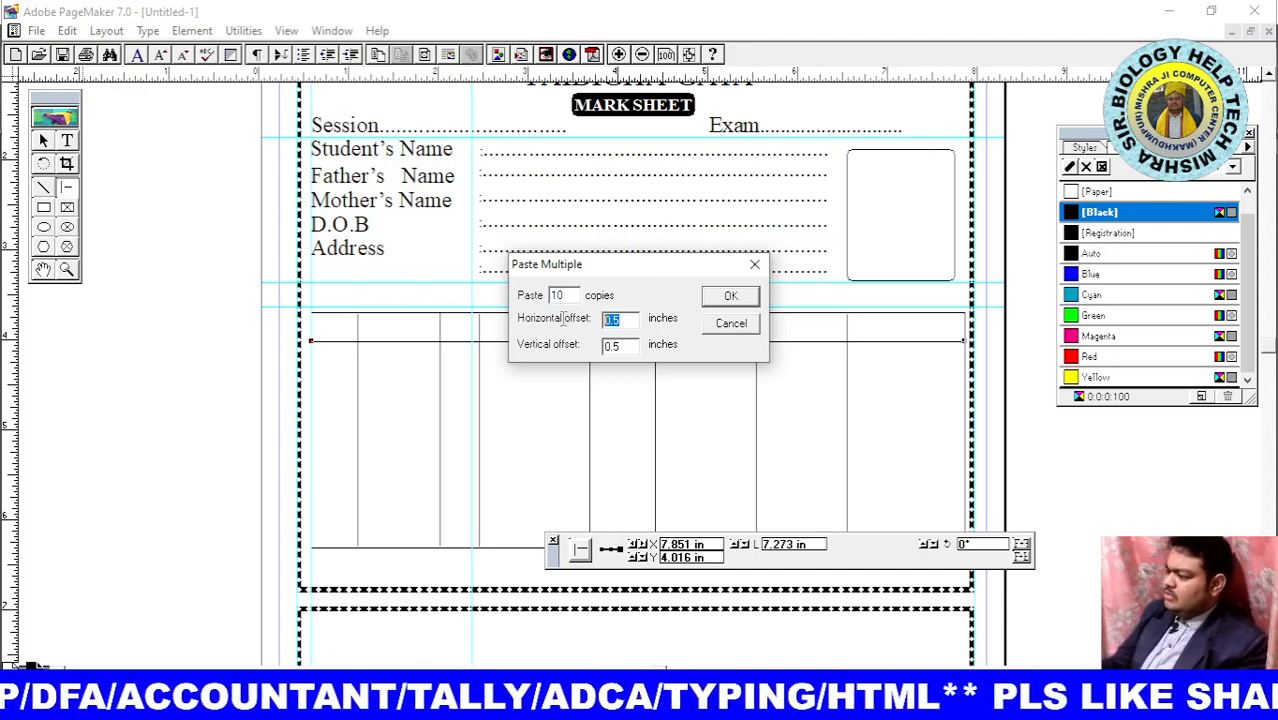
{"action": "type", "text": "0"}
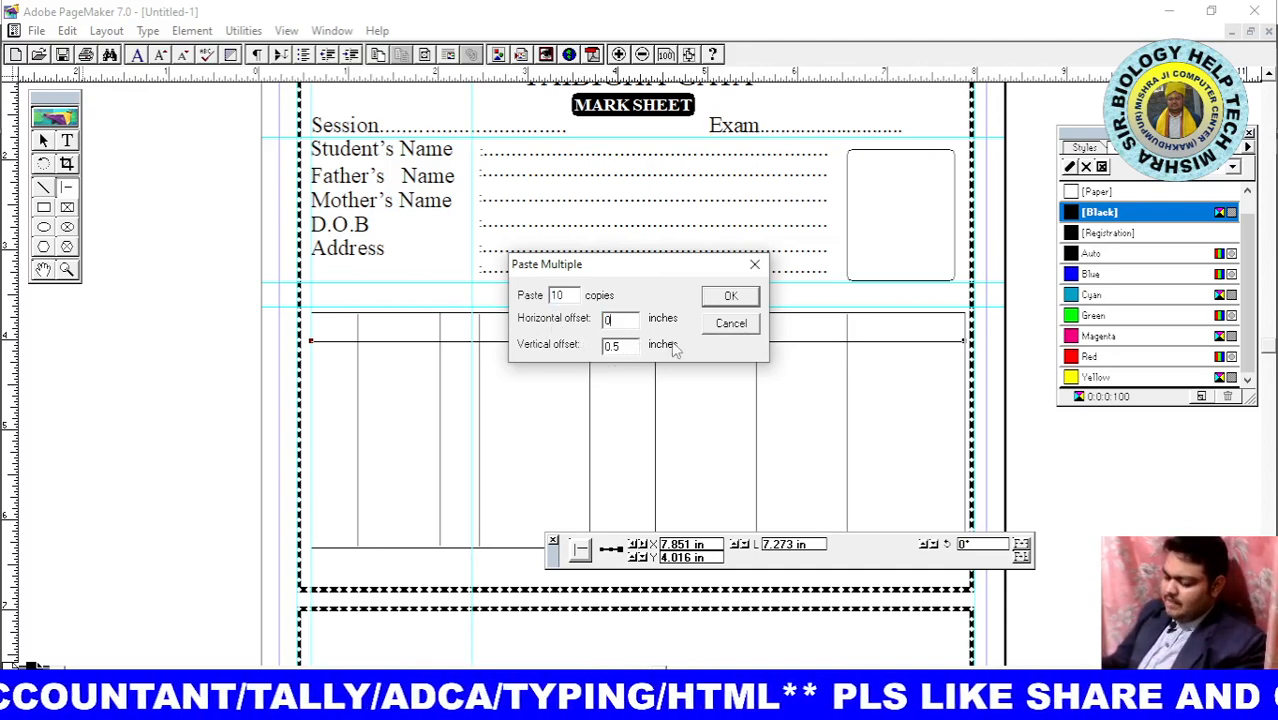
{"action": "left_click", "coordinate": [731, 297]}
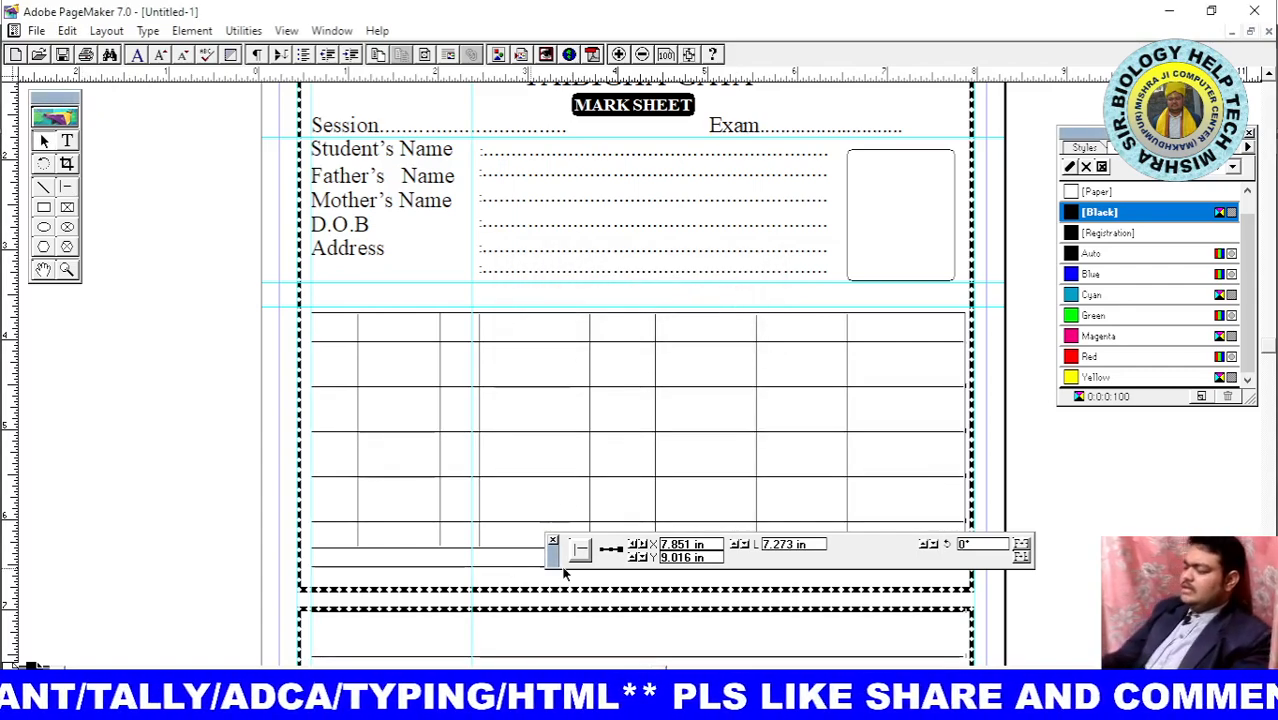
Nudge the first pasted horizontal line up to Y 4.346 in, below the header row of the marks box
{"action": "left_click", "coordinate": [532, 387]}
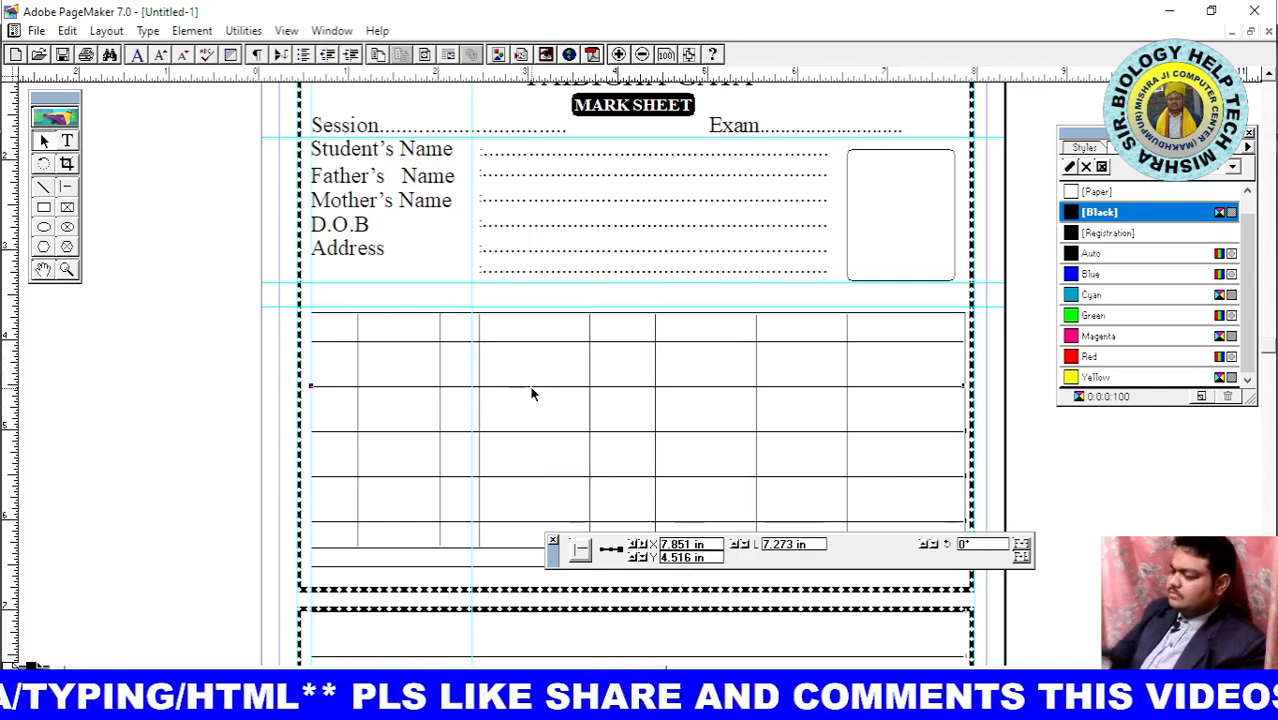
{"action": "key", "text": "Up"}
{"action": "key", "text": "Up"}
{"action": "key", "text": "Up"}
{"action": "key", "text": "Up"}
{"action": "key", "text": "Up"}
{"action": "key", "text": "Up"}
{"action": "key", "text": "Up"}
{"action": "key", "text": "Up"}
{"action": "key", "text": "Up"}
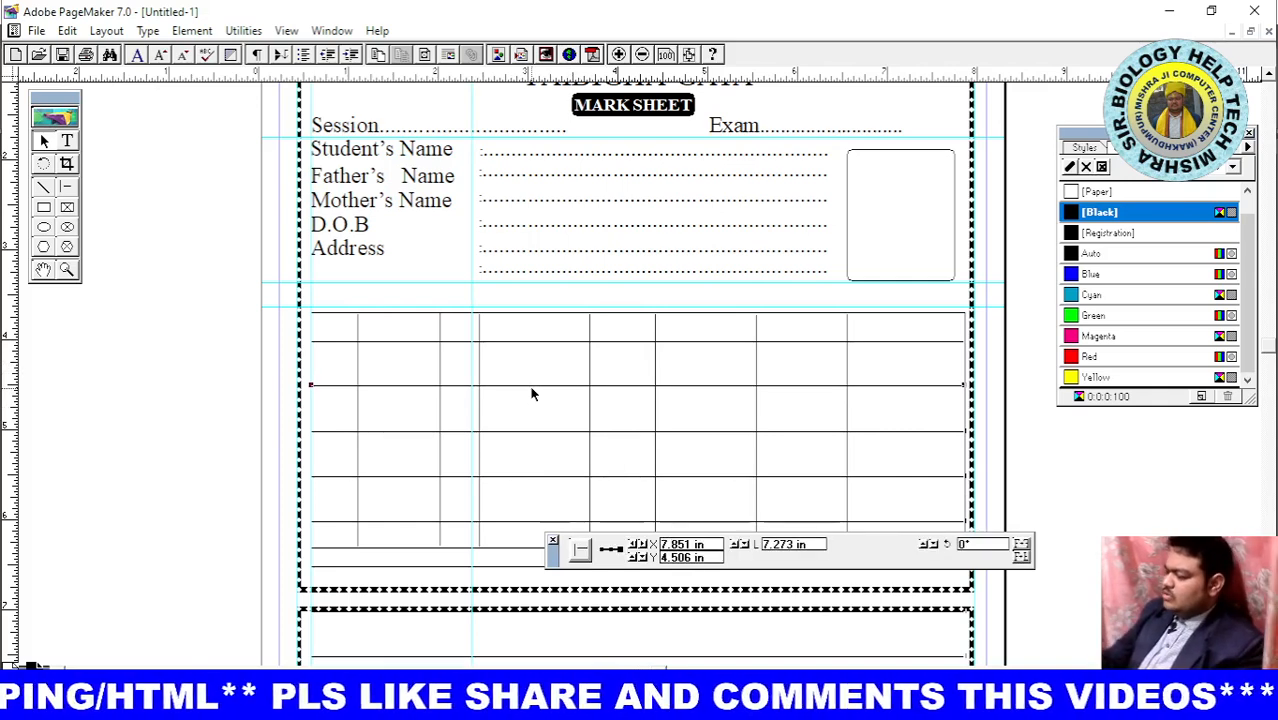
{"action": "key", "text": "Up"}
{"action": "key", "text": "Up"}
{"action": "key", "text": "Up"}
{"action": "key", "text": "Up"}
{"action": "key", "text": "Up"}
{"action": "key", "text": "Up"}
{"action": "key", "text": "Up"}
{"action": "key", "text": "Up"}
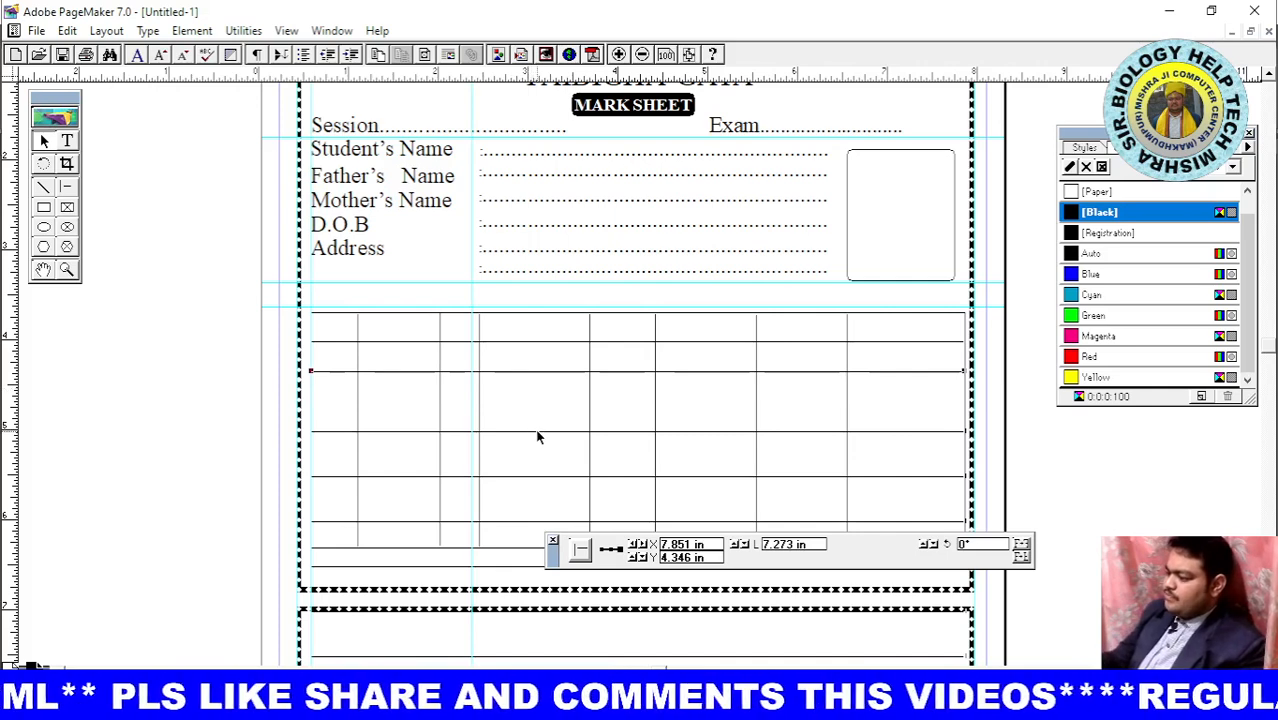
Nudge the second pasted horizontal line up to Y 4.676 in to form the next row of the marks box
{"action": "key", "text": "Up"}
{"action": "key", "text": "Up"}
{"action": "key", "text": "Up"}
{"action": "key", "text": "Up"}
{"action": "key", "text": "Up"}
{"action": "key", "text": "Up"}
{"action": "key", "text": "Up"}
{"action": "key", "text": "Up"}
{"action": "key", "text": "Up"}
{"action": "key", "text": "Up"}
{"action": "key", "text": "Up"}
{"action": "key", "text": "Up"}
{"action": "key", "text": "Up"}
{"action": "key", "text": "Up"}
{"action": "key", "text": "Up"}
{"action": "key", "text": "Up"}
{"action": "key", "text": "Up"}
{"action": "key", "text": "Up"}
{"action": "key", "text": "Up"}
{"action": "key", "text": "Up"}
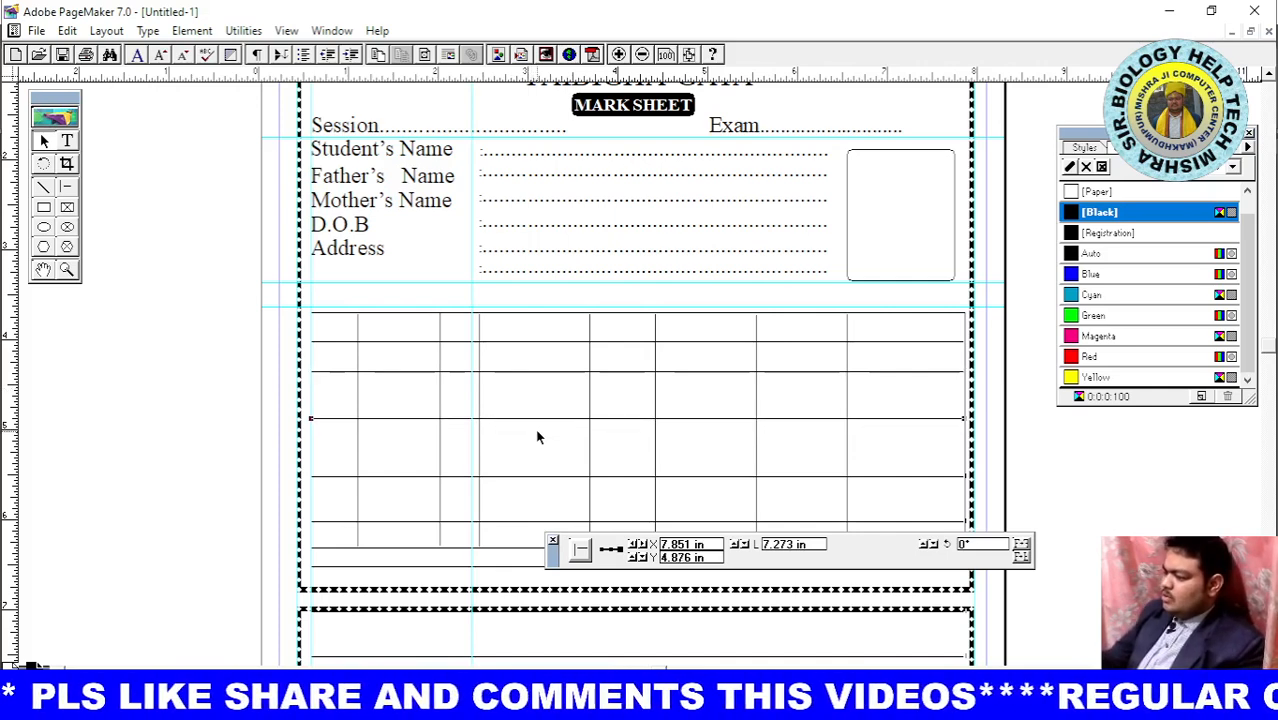
{"action": "key", "text": "Up"}
{"action": "key", "text": "Up"}
{"action": "key", "text": "Up"}
{"action": "key", "text": "Up"}
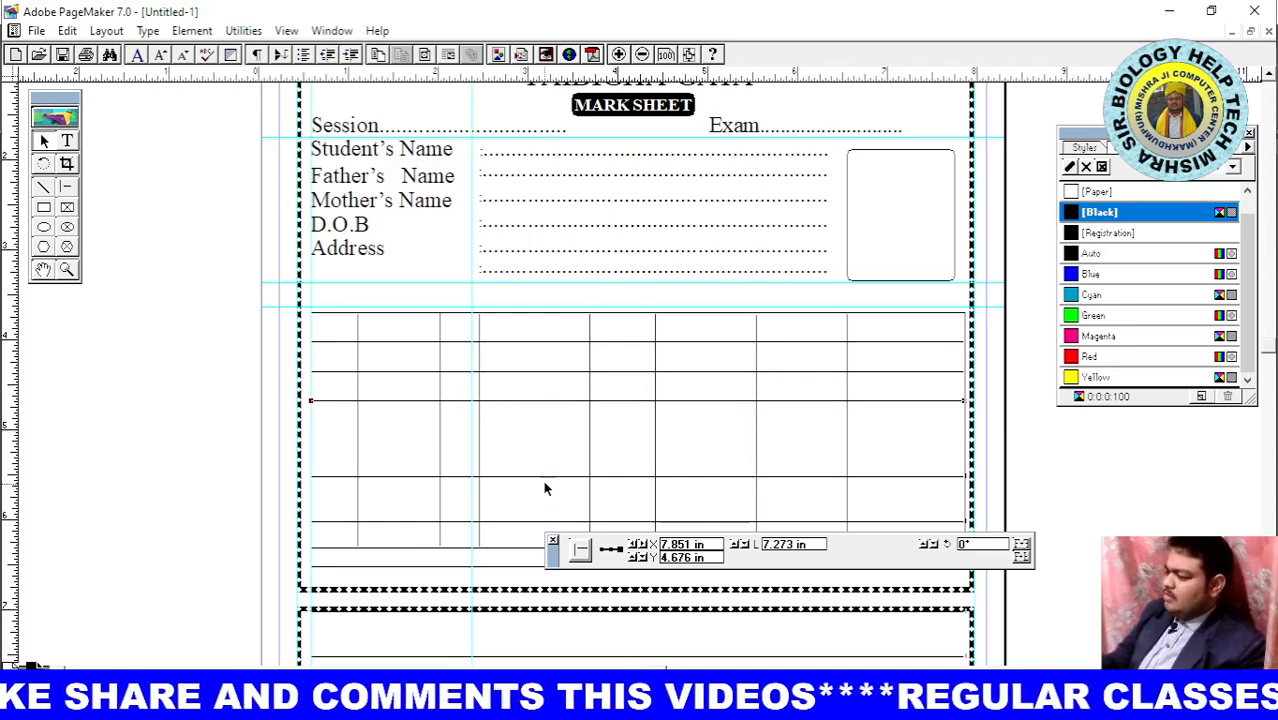
Nudge the third pasted horizontal line up to about Y 4.97 in to form the next row of the marks box
{"action": "left_click", "coordinate": [545, 479]}
{"action": "key", "text": "Up"}
{"action": "key", "text": "Up"}
{"action": "key", "text": "Up"}
{"action": "key", "text": "Up"}
{"action": "key", "text": "Up"}
{"action": "key", "text": "Up"}
{"action": "key", "text": "Up"}
{"action": "key", "text": "Up"}
{"action": "key", "text": "Up"}
{"action": "key", "text": "Up"}
{"action": "key", "text": "Up"}
{"action": "key", "text": "Up"}
{"action": "key", "text": "Up"}
{"action": "key", "text": "Up"}
{"action": "key", "text": "Up"}
{"action": "key", "text": "Up"}
{"action": "key", "text": "Up"}
{"action": "key", "text": "Up"}
{"action": "key", "text": "Up"}
{"action": "key", "text": "Up"}
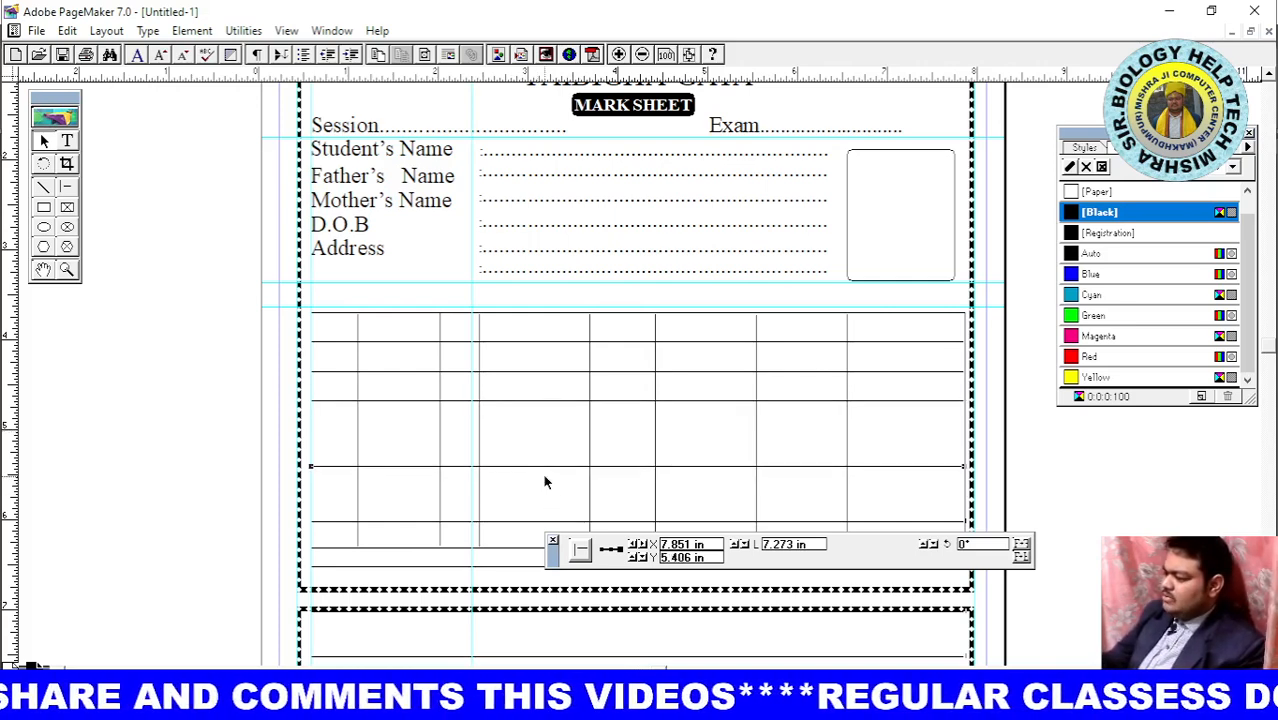
{"action": "key", "text": "Up"}
{"action": "key", "text": "Up"}
{"action": "key", "text": "Up"}
{"action": "key", "text": "Up"}
{"action": "key", "text": "Up"}
{"action": "key", "text": "Up"}
{"action": "key", "text": "Up"}
{"action": "key", "text": "Up"}
{"action": "key", "text": "Up"}
{"action": "key", "text": "Up"}
{"action": "key", "text": "Up"}
{"action": "key", "text": "Up"}
{"action": "key", "text": "Up"}
{"action": "key", "text": "Up"}
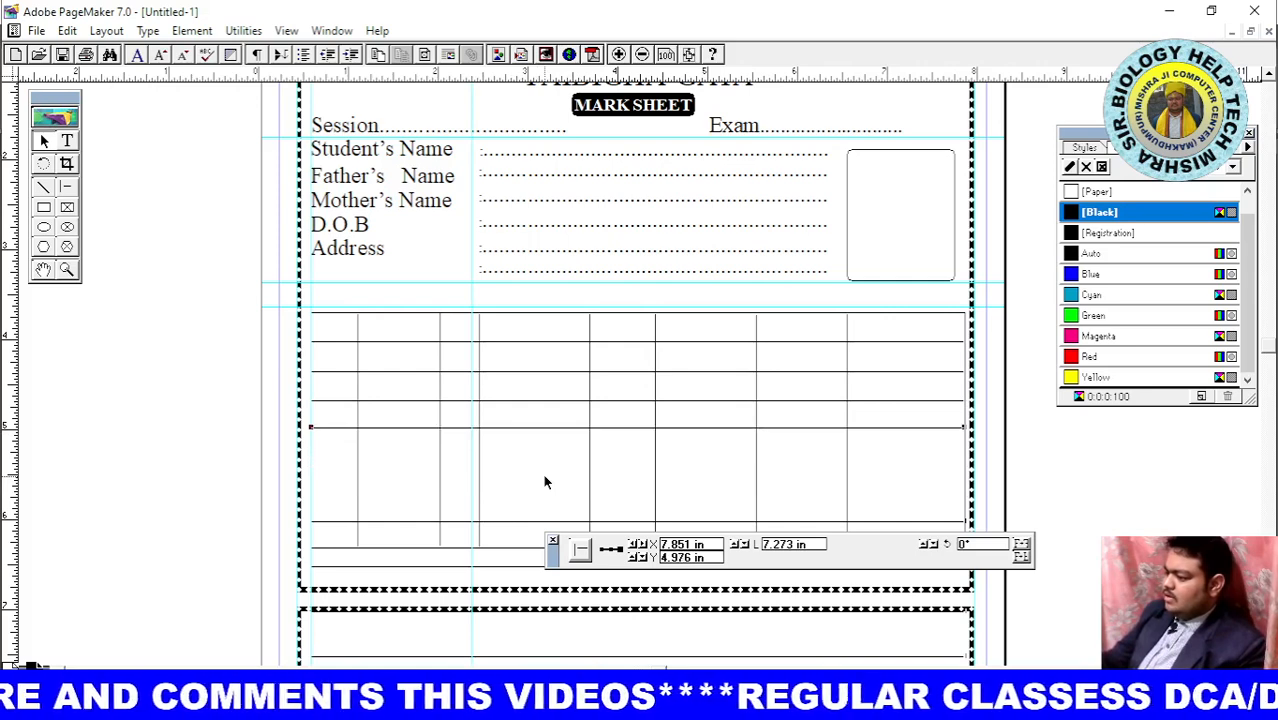
Nudge the fourth pasted horizontal line up to Y 5.256 in, below the previous row of the marks box
{"action": "left_click", "coordinate": [518, 521]}
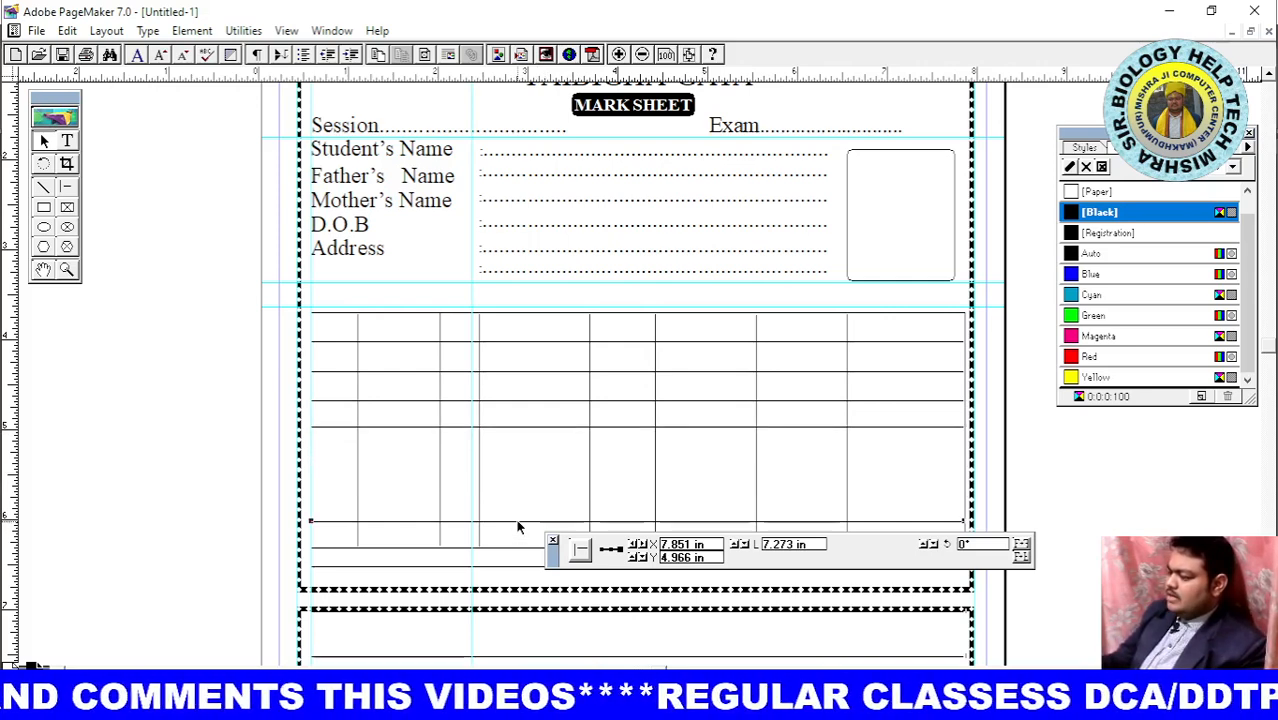
{"action": "key", "text": "Up"}
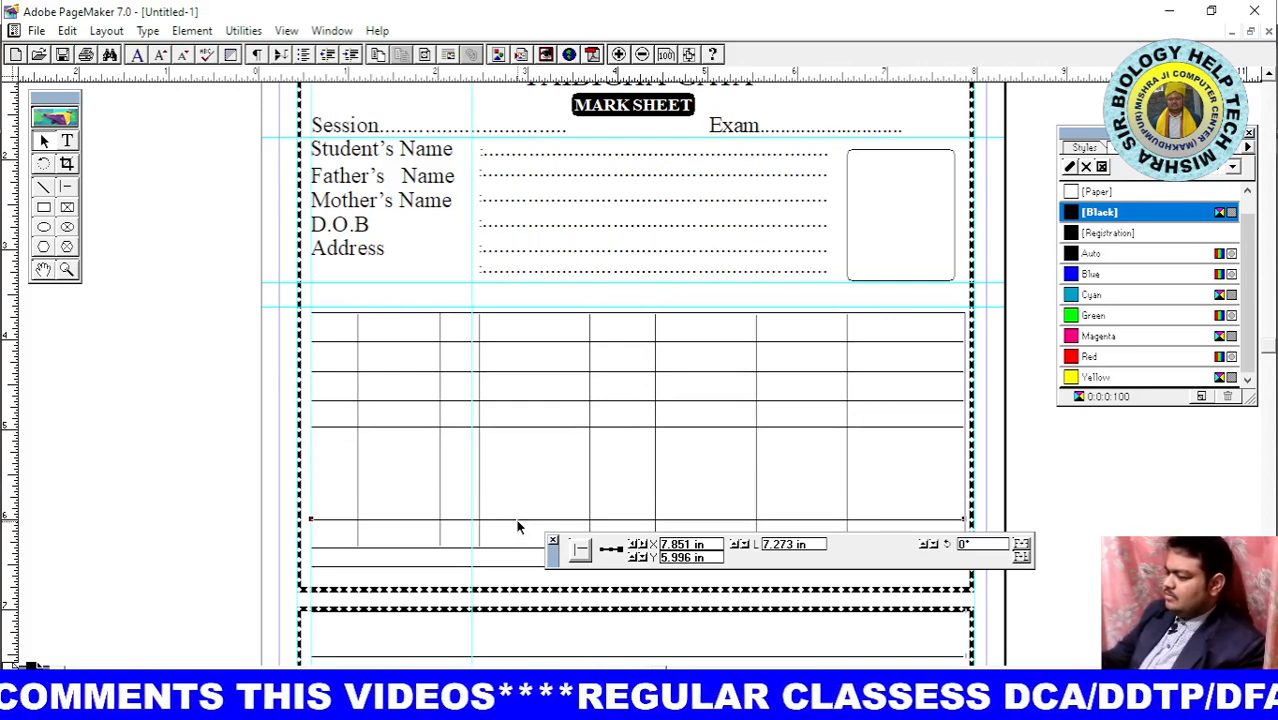
{"action": "key", "text": "Up"}
{"action": "key", "text": "Up"}
{"action": "key", "text": "Up"}
{"action": "key", "text": "Up"}
{"action": "key", "text": "Up"}
{"action": "key", "text": "Up"}
{"action": "key", "text": "Up"}
{"action": "key", "text": "Up"}
{"action": "key", "text": "Up"}
{"action": "key", "text": "Up"}
{"action": "key", "text": "Up"}
{"action": "key", "text": "Up"}
{"action": "key", "text": "Up"}
{"action": "key", "text": "Up"}
{"action": "key", "text": "Up"}
{"action": "key", "text": "Up"}
{"action": "key", "text": "Up"}
{"action": "key", "text": "Up"}
{"action": "key", "text": "Up"}
{"action": "key", "text": "Up"}
{"action": "key", "text": "Up"}
{"action": "key", "text": "Up"}
{"action": "key", "text": "Up"}
{"action": "key", "text": "Up"}
{"action": "key", "text": "Up"}
{"action": "key", "text": "Up"}
{"action": "key", "text": "Up"}
{"action": "key", "text": "Up"}
{"action": "key", "text": "Up"}
{"action": "key", "text": "Up"}
{"action": "key", "text": "Up"}
{"action": "key", "text": "Up"}
{"action": "key", "text": "Up"}
{"action": "key", "text": "Up"}
{"action": "key", "text": "Up"}
{"action": "key", "text": "Up"}
{"action": "key", "text": "Up"}
{"action": "key", "text": "Up"}
{"action": "key", "text": "Up"}
{"action": "key", "text": "Up"}
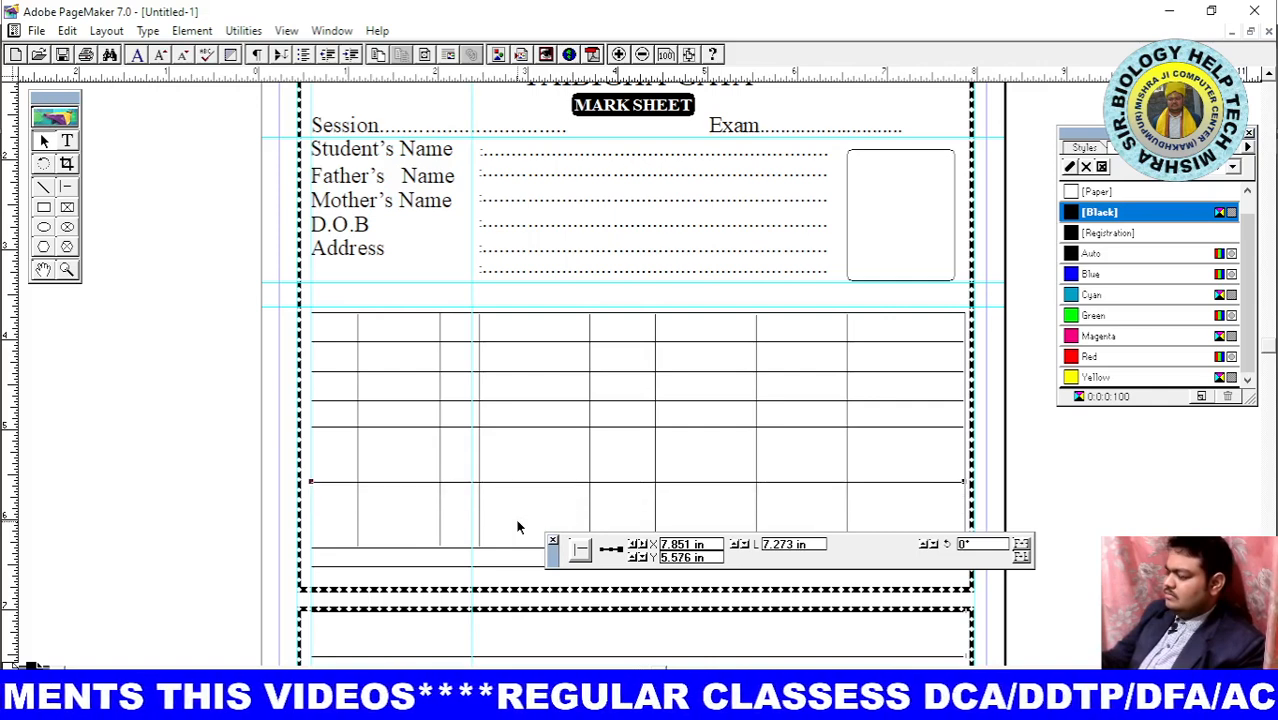
{"action": "key", "text": "Up"}
{"action": "key", "text": "Up"}
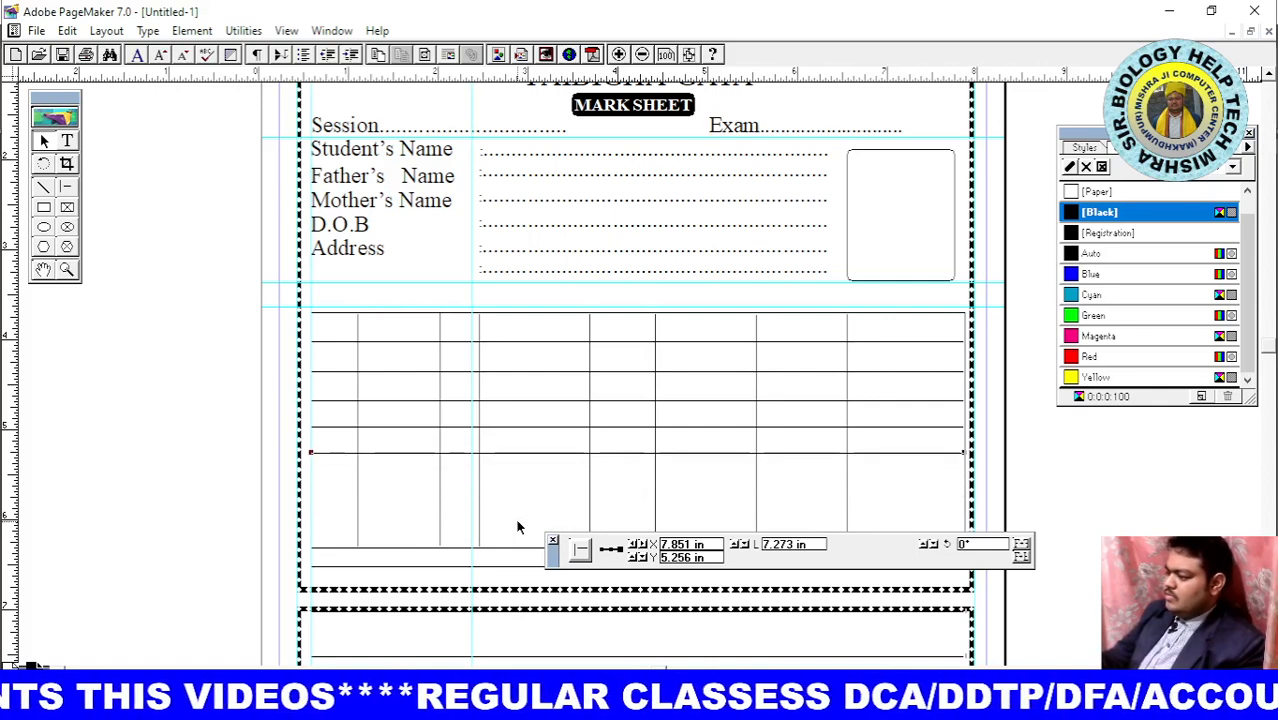
Nudge the pasted line just below the marks box up to Y 5.586 in to add another row
{"action": "left_click", "coordinate": [487, 570]}
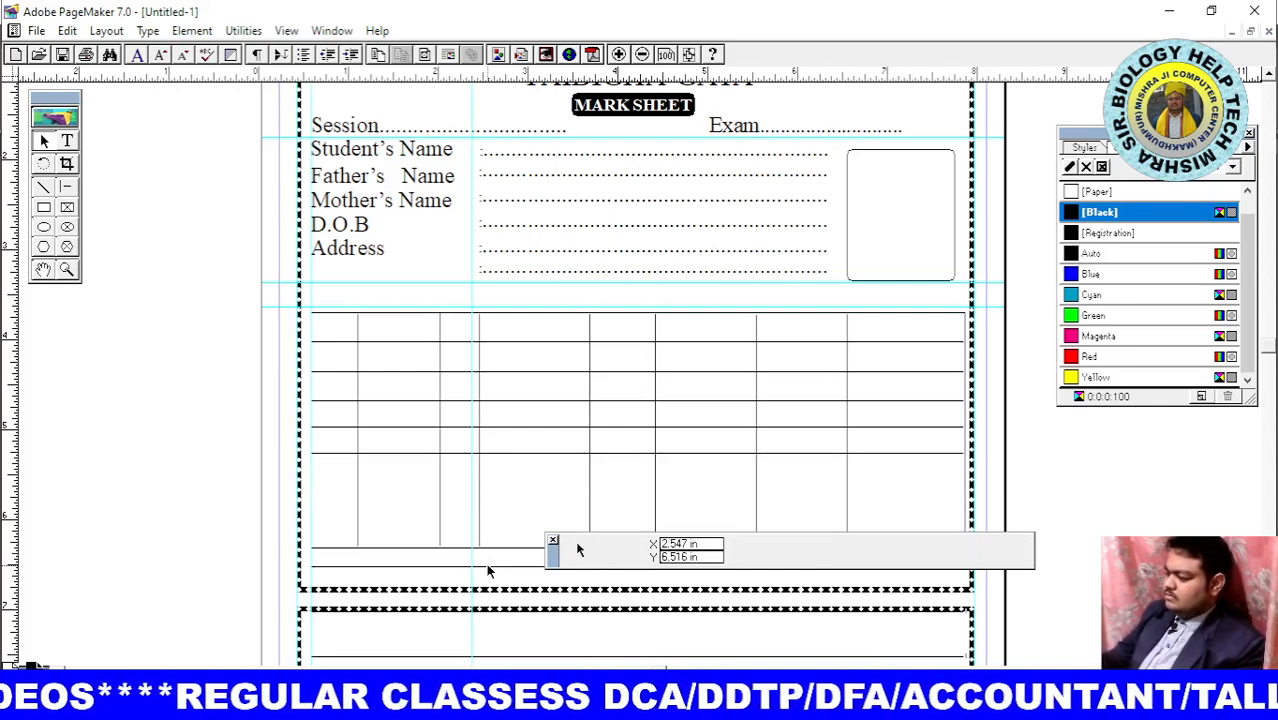
{"action": "left_click", "coordinate": [489, 567]}
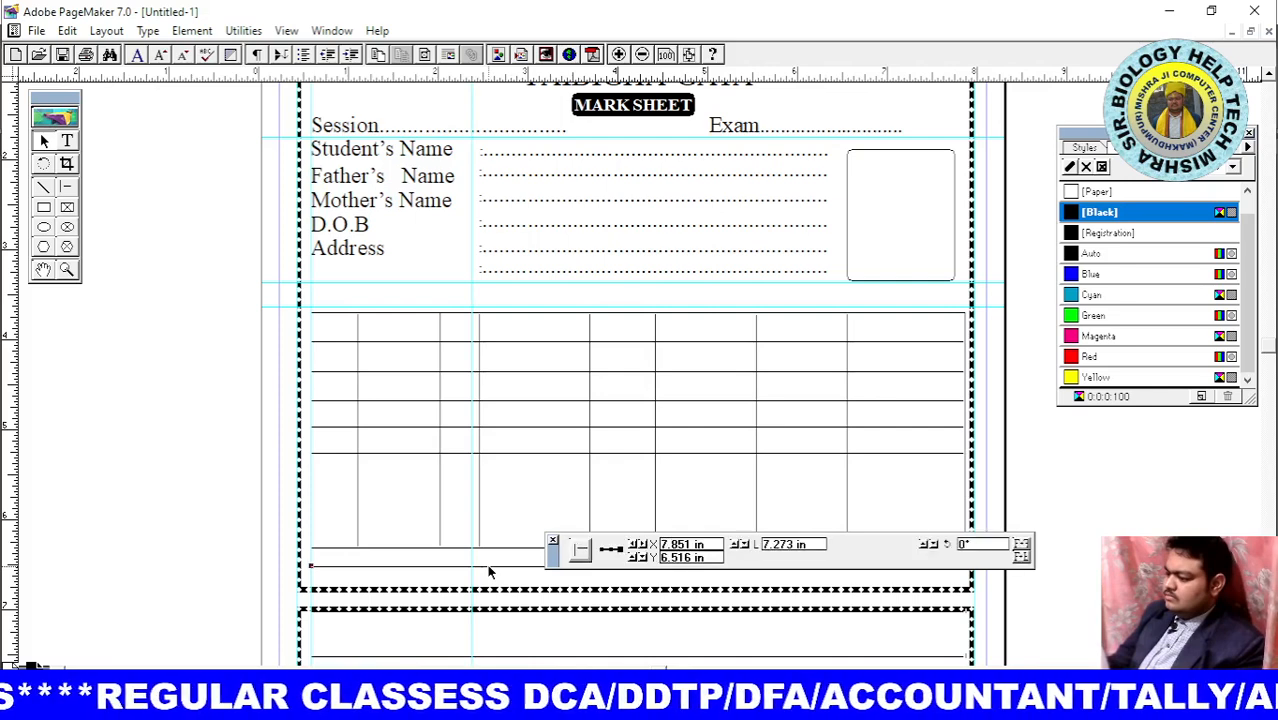
{"action": "key", "text": "Up"}
{"action": "key", "text": "Up"}
{"action": "key", "text": "Up"}
{"action": "key", "text": "Up"}
{"action": "key", "text": "Up"}
{"action": "key", "text": "Up"}
{"action": "key", "text": "Up"}
{"action": "key", "text": "Up"}
{"action": "key", "text": "Up"}
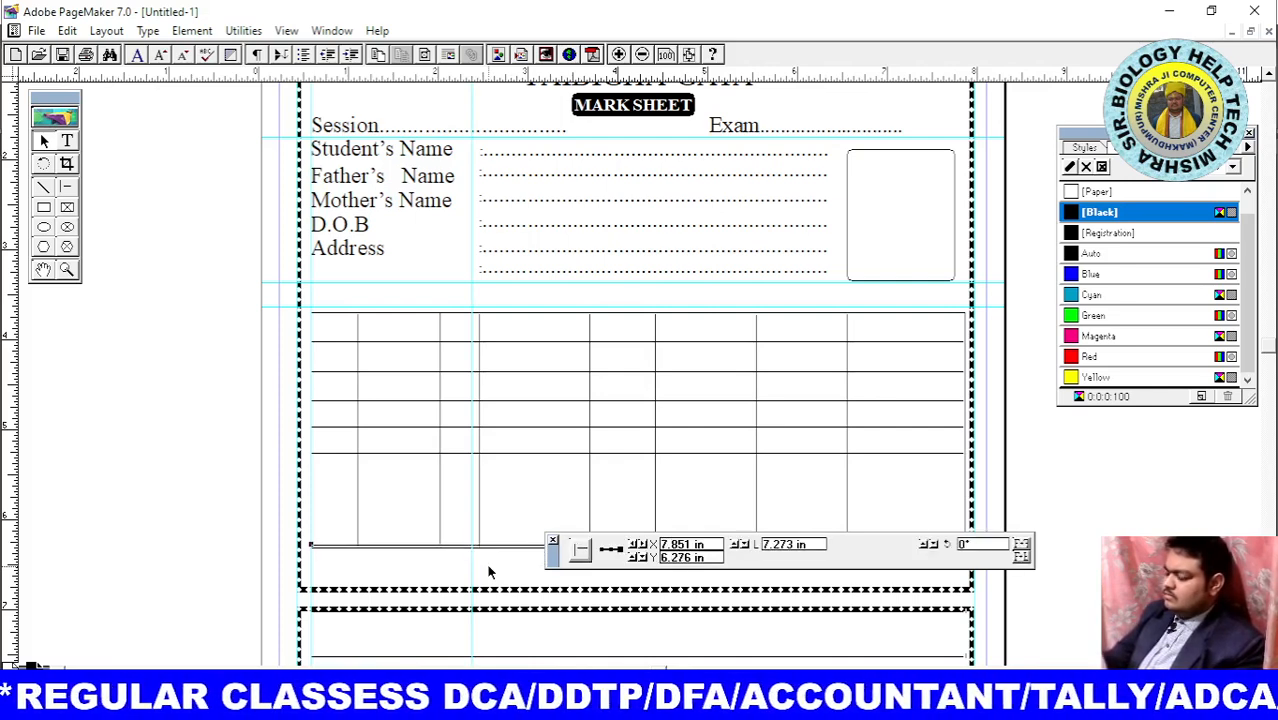
{"action": "key", "text": "Up"}
{"action": "key", "text": "Up"}
{"action": "key", "text": "Up"}
{"action": "key", "text": "Up"}
{"action": "key", "text": "Up"}
{"action": "key", "text": "Up"}
{"action": "key", "text": "Up"}
{"action": "key", "text": "Up"}
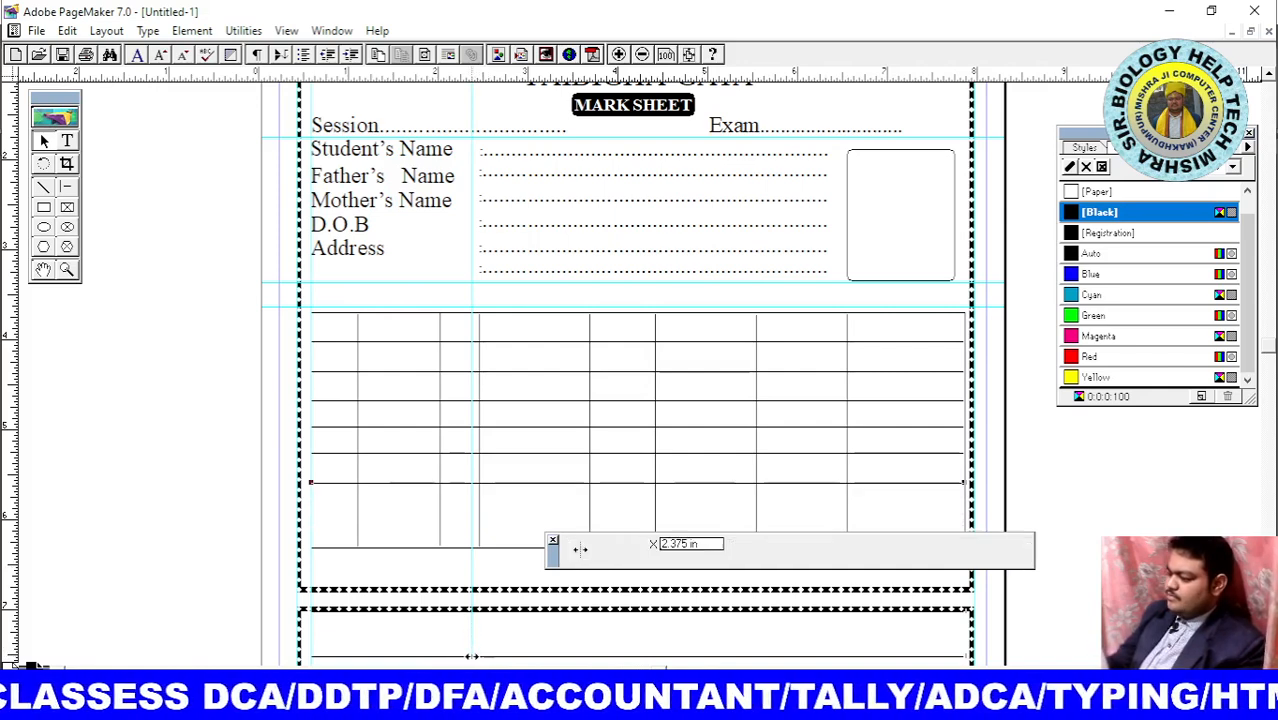
{"action": "key", "text": "Down"}
{"action": "key", "text": "Down"}
{"action": "key", "text": "Down"}
{"action": "key", "text": "Down"}
{"action": "key", "text": "Down"}
{"action": "key", "text": "Down"}
{"action": "key", "text": "Down"}
{"action": "key", "text": "Down"}
{"action": "key", "text": "Down"}
{"action": "key", "text": "Down"}
{"action": "key", "text": "Down"}
{"action": "key", "text": "Down"}
{"action": "key", "text": "Down"}
{"action": "key", "text": "Down"}
{"action": "key", "text": "Down"}
{"action": "key", "text": "Down"}
{"action": "key", "text": "Down"}
{"action": "key", "text": "Down"}
{"action": "key", "text": "Down"}
{"action": "key", "text": "Down"}
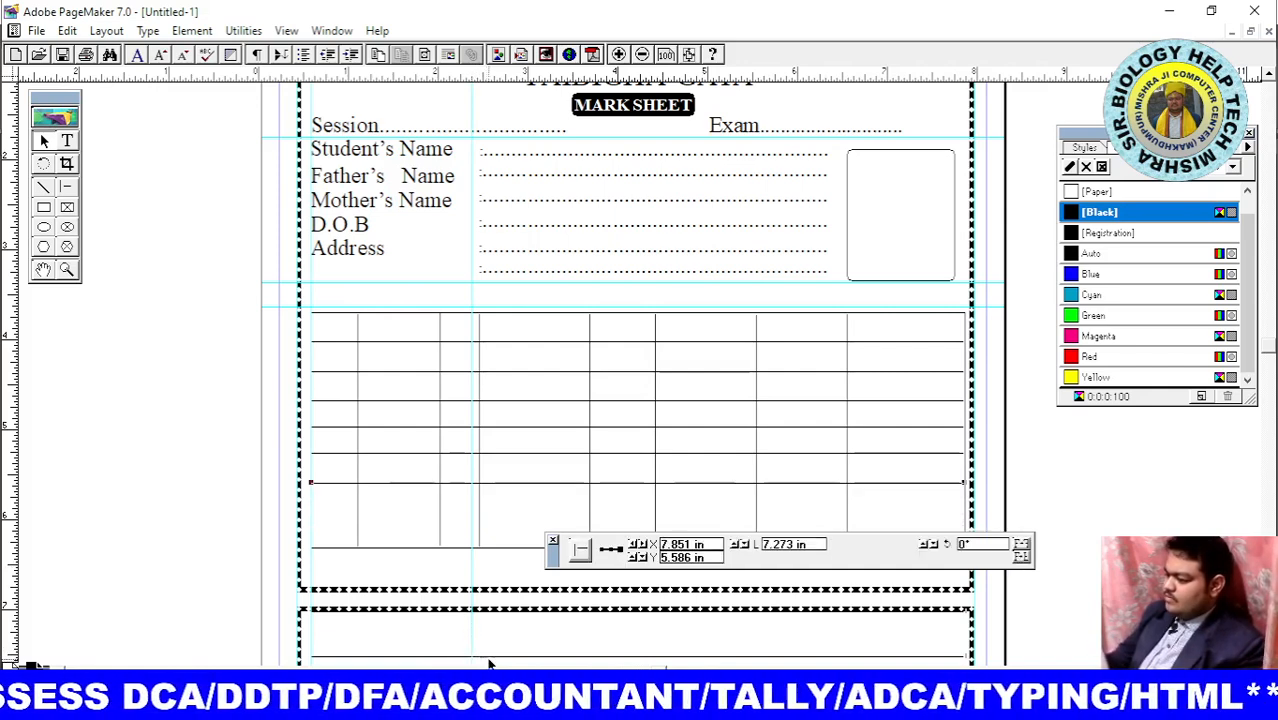
Nudge the topmost visible pasted line in the lower bordered frame up to Y 5.906 in as the last row divider of the marks box
{"action": "key", "text": "Up"}
{"action": "key", "text": "Up"}
{"action": "key", "text": "Up"}
{"action": "key", "text": "Up"}
{"action": "key", "text": "Up"}
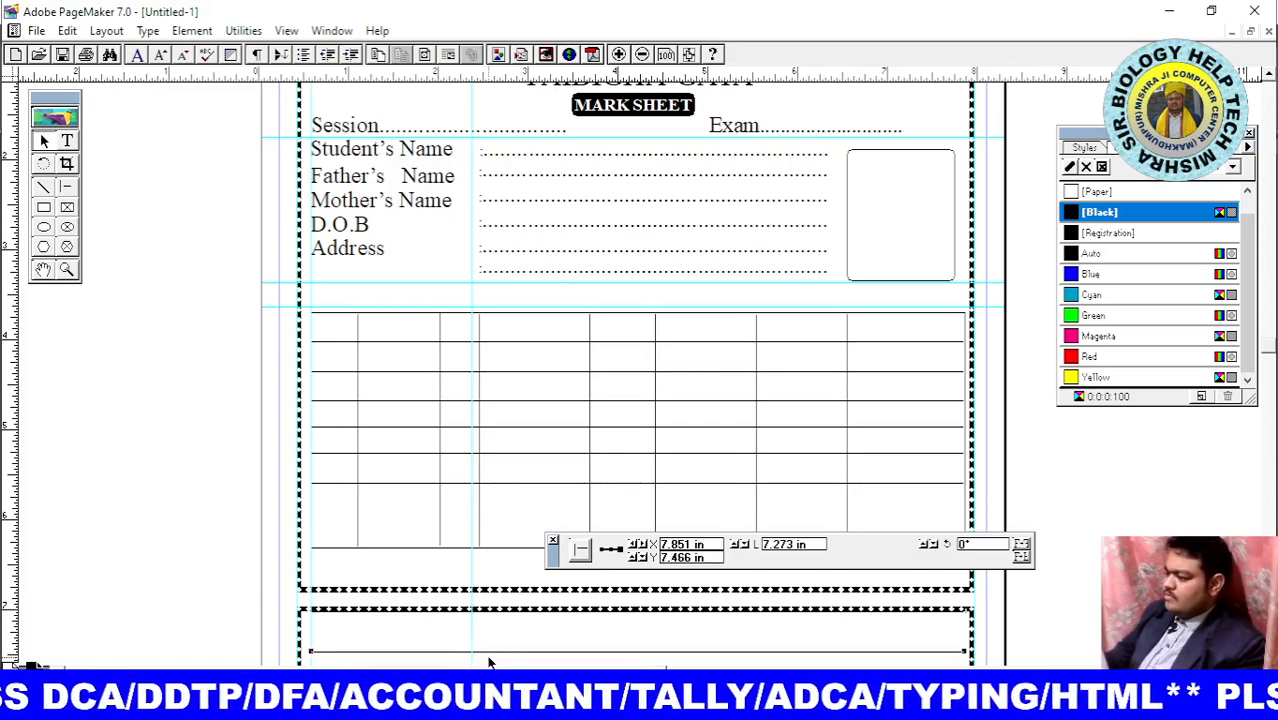
{"action": "key", "text": "Up"}
{"action": "key", "text": "Up"}
{"action": "key", "text": "Up"}
{"action": "key", "text": "Up"}
{"action": "key", "text": "Up"}
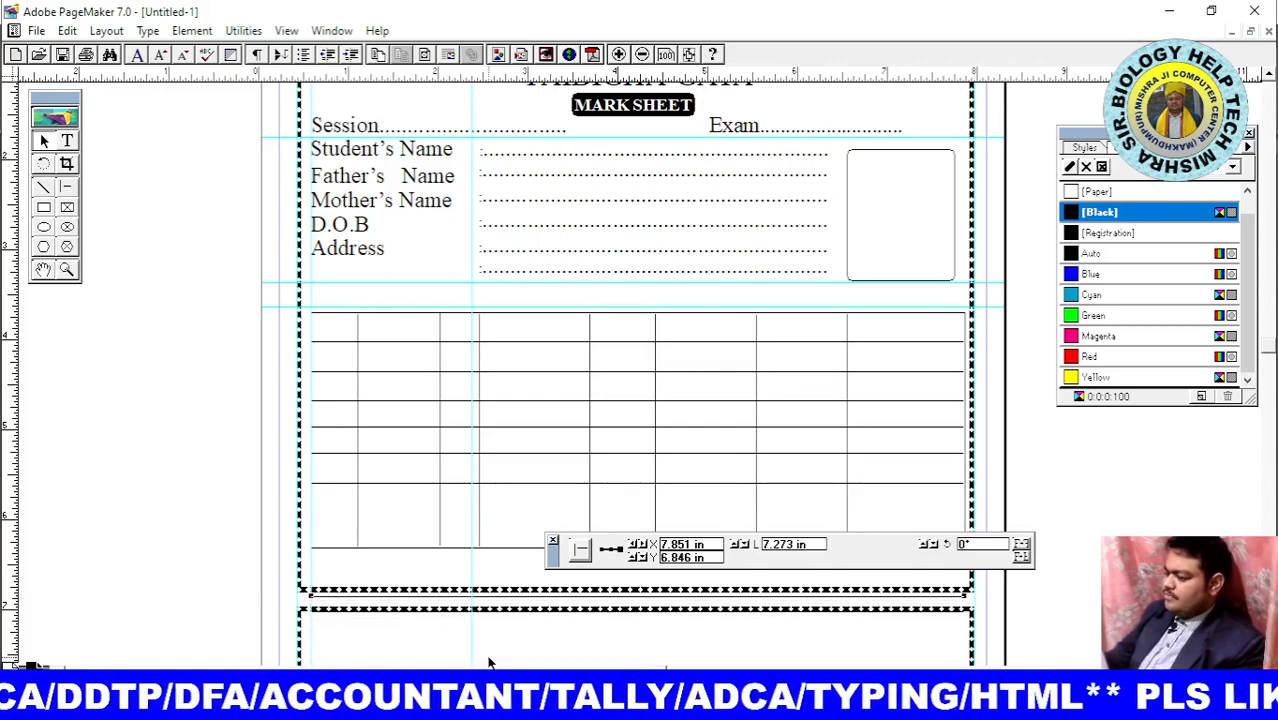
{"action": "key", "text": "Up"}
{"action": "key", "text": "Up"}
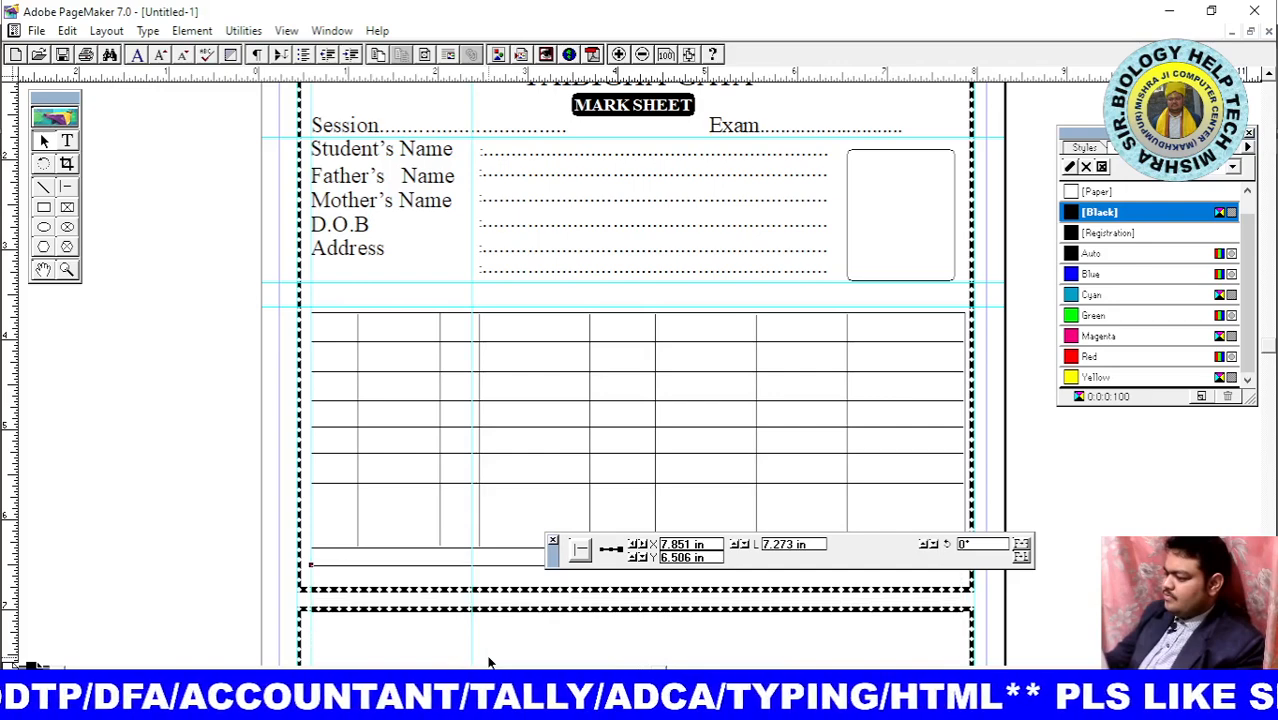
{"action": "key", "text": "Up"}
{"action": "key", "text": "Up"}
{"action": "key", "text": "Up"}
{"action": "key", "text": "Up"}
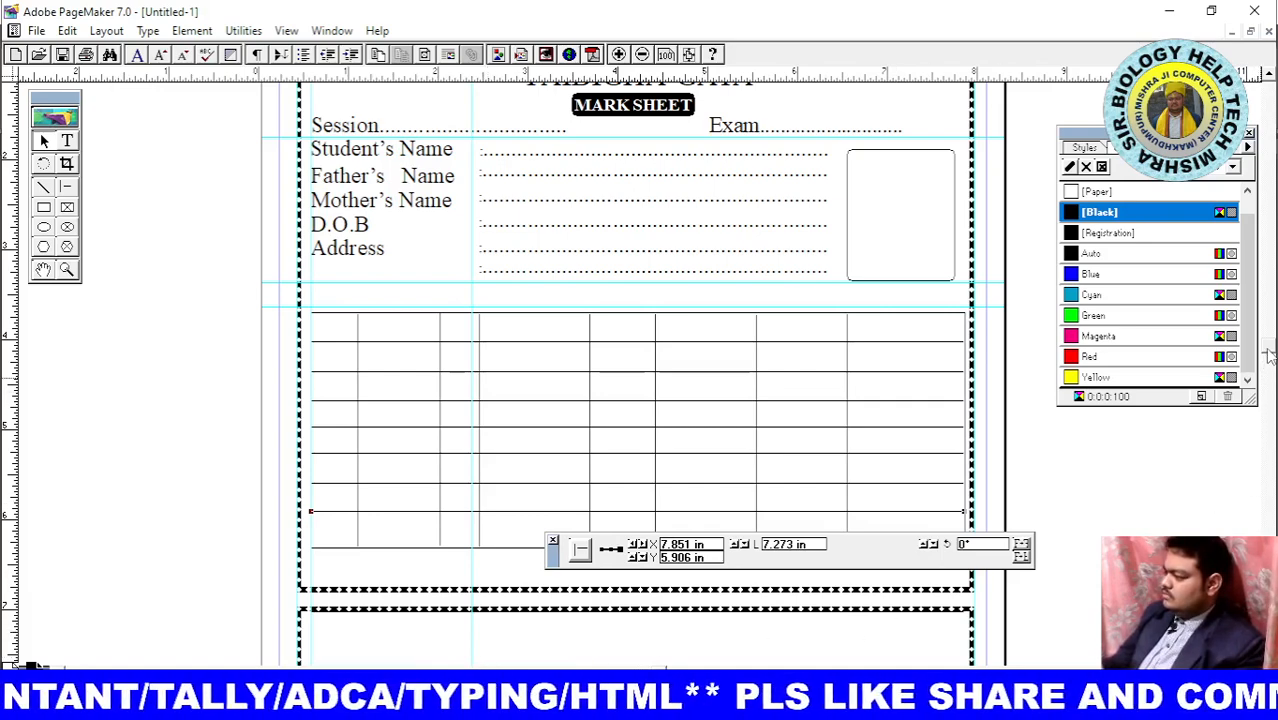
Nudge the topmost pasted line in the lower bordered frame up to Y 6.576 in, just below the marks box
{"action": "left_click_drag", "start_coordinate": [1269, 350], "coordinate": [1269, 389]}
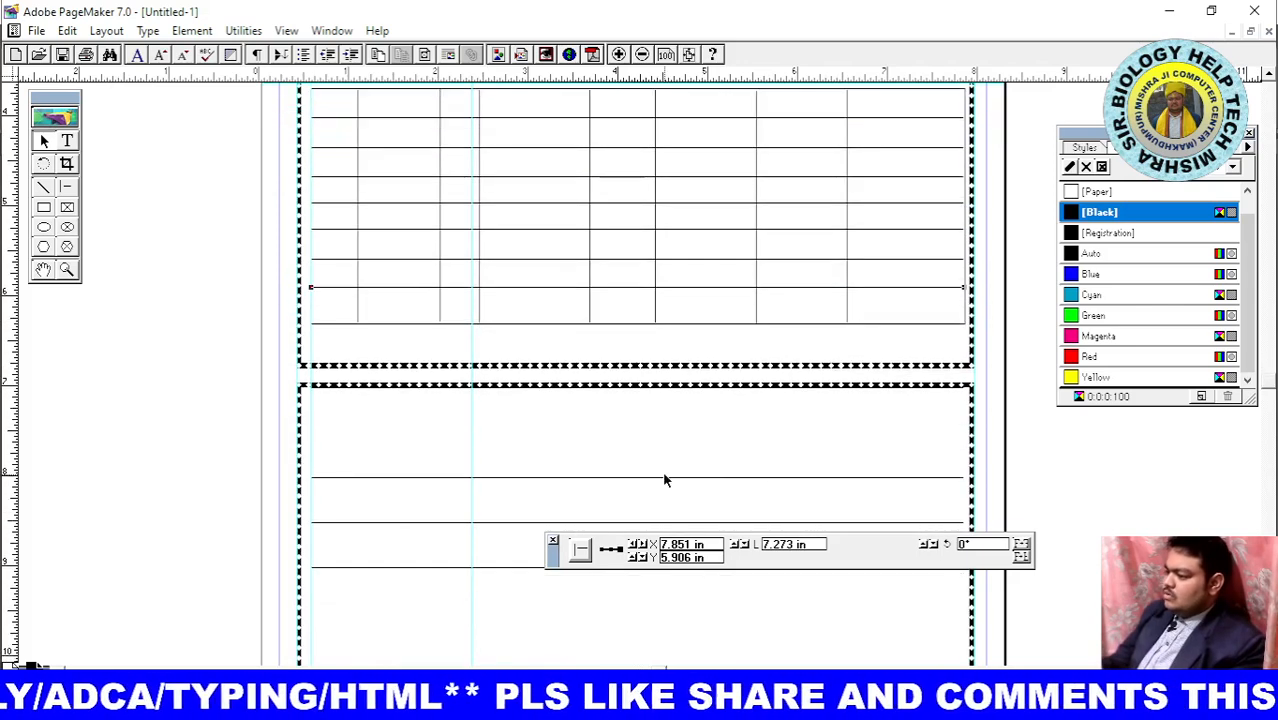
{"action": "left_click", "coordinate": [582, 479]}
{"action": "key", "text": "Up"}
{"action": "key", "text": "Up"}
{"action": "key", "text": "Up"}
{"action": "key", "text": "Up"}
{"action": "key", "text": "Up"}
{"action": "key", "text": "Up"}
{"action": "key", "text": "Up"}
{"action": "key", "text": "Up"}
{"action": "key", "text": "Up"}
{"action": "key", "text": "Up"}
{"action": "key", "text": "Up"}
{"action": "key", "text": "Up"}
{"action": "key", "text": "Up"}
{"action": "key", "text": "Up"}
{"action": "key", "text": "Up"}
{"action": "key", "text": "Up"}
{"action": "key", "text": "Up"}
{"action": "key", "text": "Up"}
{"action": "key", "text": "Up"}
{"action": "key", "text": "Up"}
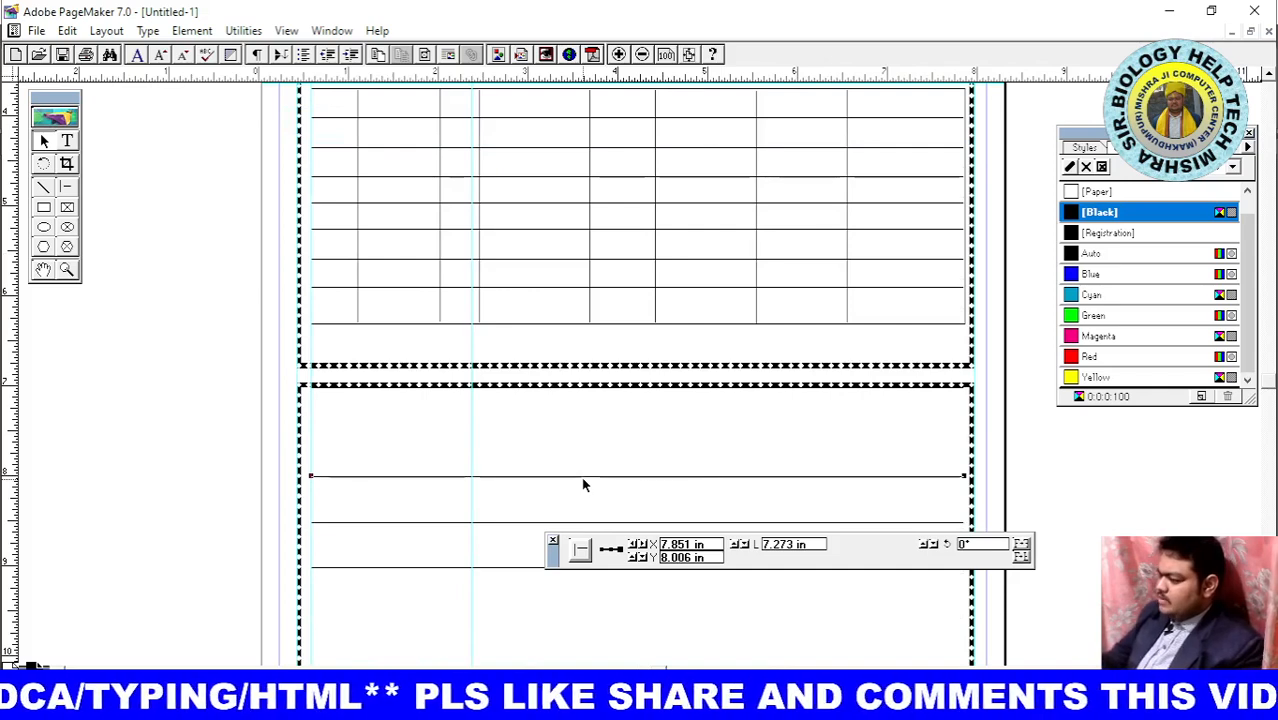
{"action": "key", "text": "Up"}
{"action": "key", "text": "Up"}
{"action": "key", "text": "Up"}
{"action": "key", "text": "Up"}
{"action": "key", "text": "Up"}
{"action": "key", "text": "Up"}
{"action": "key", "text": "Up"}
{"action": "key", "text": "Up"}
{"action": "key", "text": "Up"}
{"action": "key", "text": "Up"}
{"action": "key", "text": "Up"}
{"action": "key", "text": "Up"}
{"action": "key", "text": "Up"}
{"action": "key", "text": "Up"}
{"action": "key", "text": "Up"}
{"action": "key", "text": "Up"}
{"action": "key", "text": "Up"}
{"action": "key", "text": "Up"}
{"action": "key", "text": "Up"}
{"action": "key", "text": "Up"}
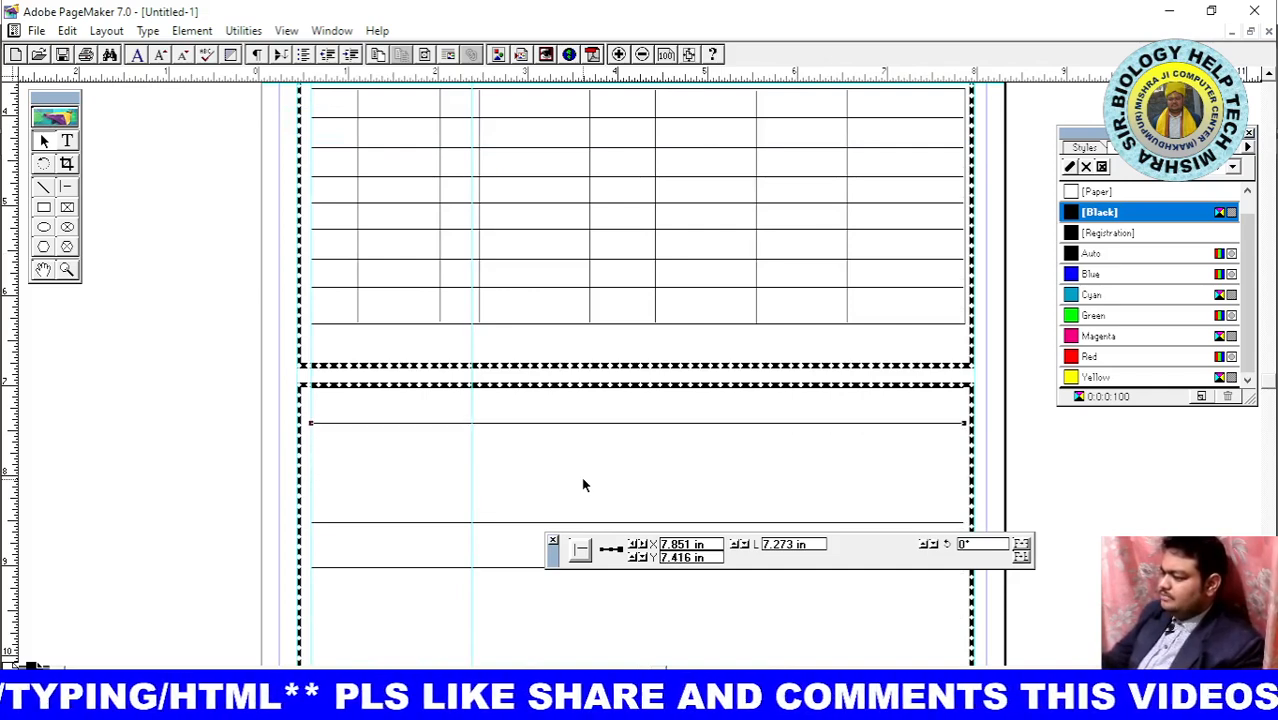
{"action": "key", "text": "Up"}
{"action": "key", "text": "Up"}
{"action": "key", "text": "Up"}
{"action": "key", "text": "Up"}
{"action": "key", "text": "Up"}
{"action": "key", "text": "Up"}
{"action": "key", "text": "Up"}
{"action": "key", "text": "Up"}
{"action": "key", "text": "Up"}
{"action": "key", "text": "Up"}
{"action": "key", "text": "Up"}
{"action": "key", "text": "Up"}
{"action": "key", "text": "Up"}
{"action": "key", "text": "Up"}
{"action": "key", "text": "Up"}
{"action": "key", "text": "Up"}
{"action": "key", "text": "Up"}
{"action": "key", "text": "Up"}
{"action": "key", "text": "Up"}
{"action": "key", "text": "Up"}
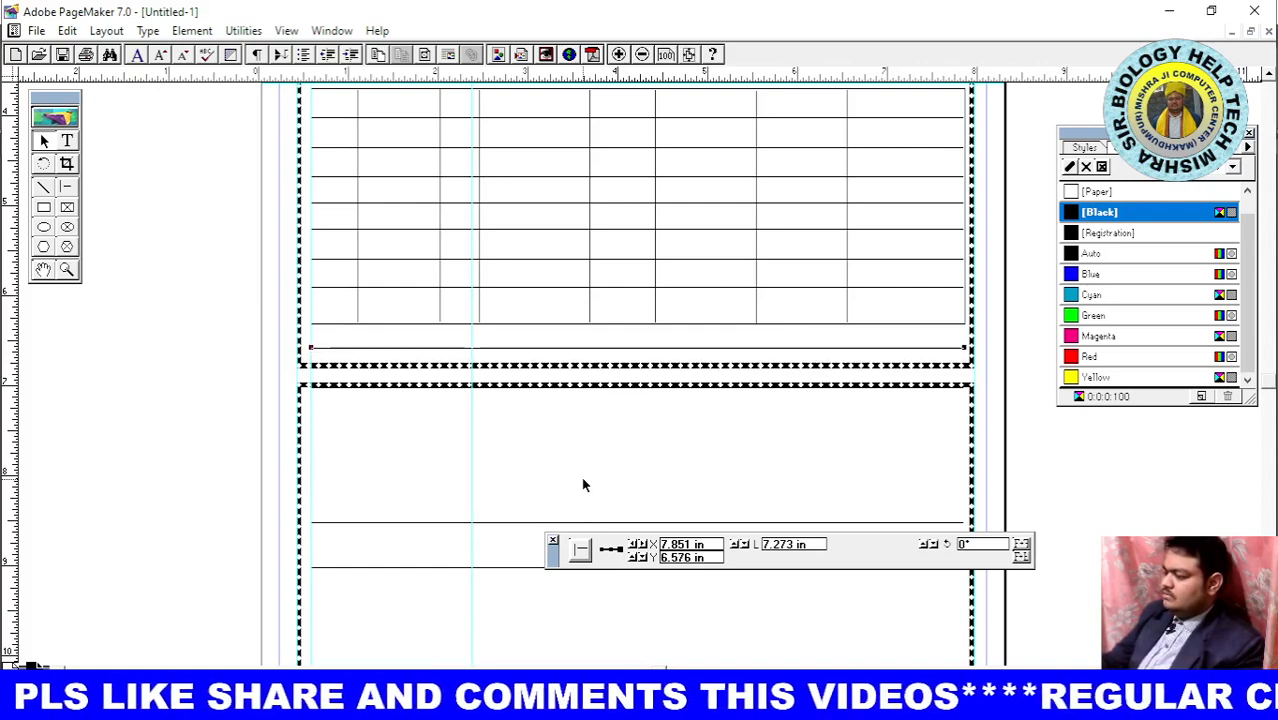
Extend the marks box's bottom edge down to Y 6.742 in, just above the border, for a height of 3.039 in
{"action": "left_click", "coordinate": [622, 326]}
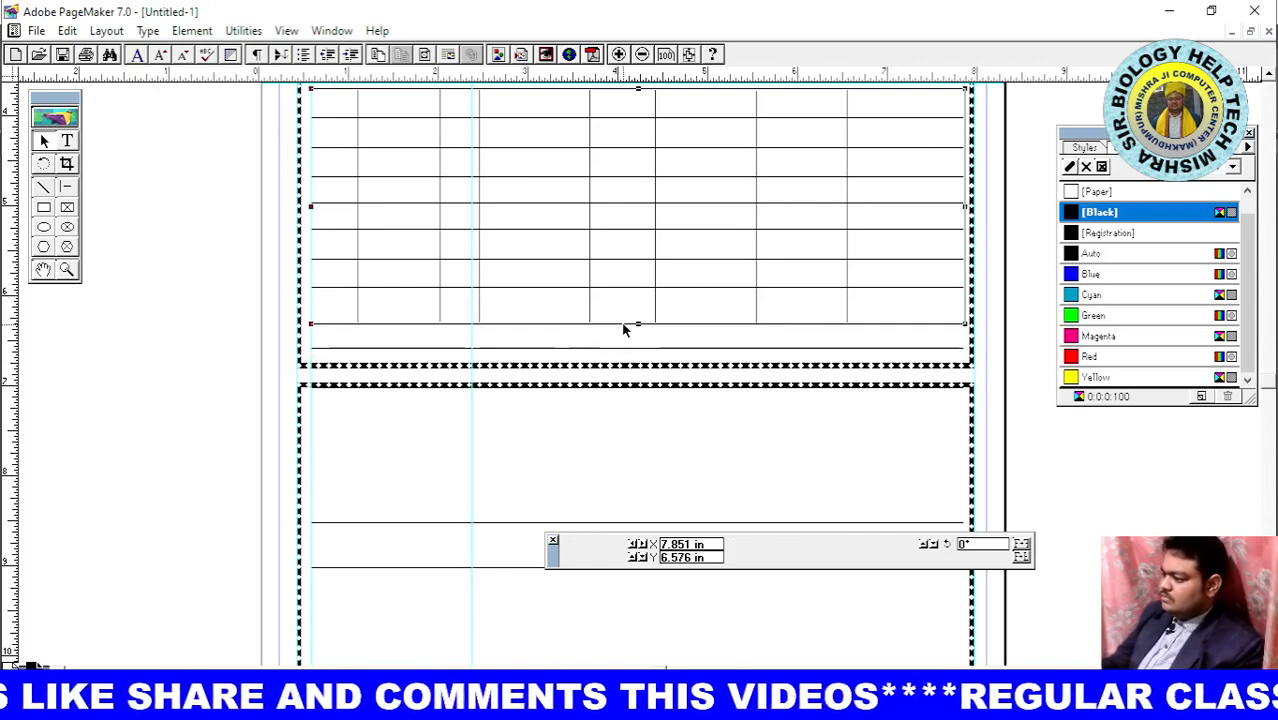
{"action": "left_click_drag", "start_coordinate": [639, 326], "coordinate": [641, 366]}
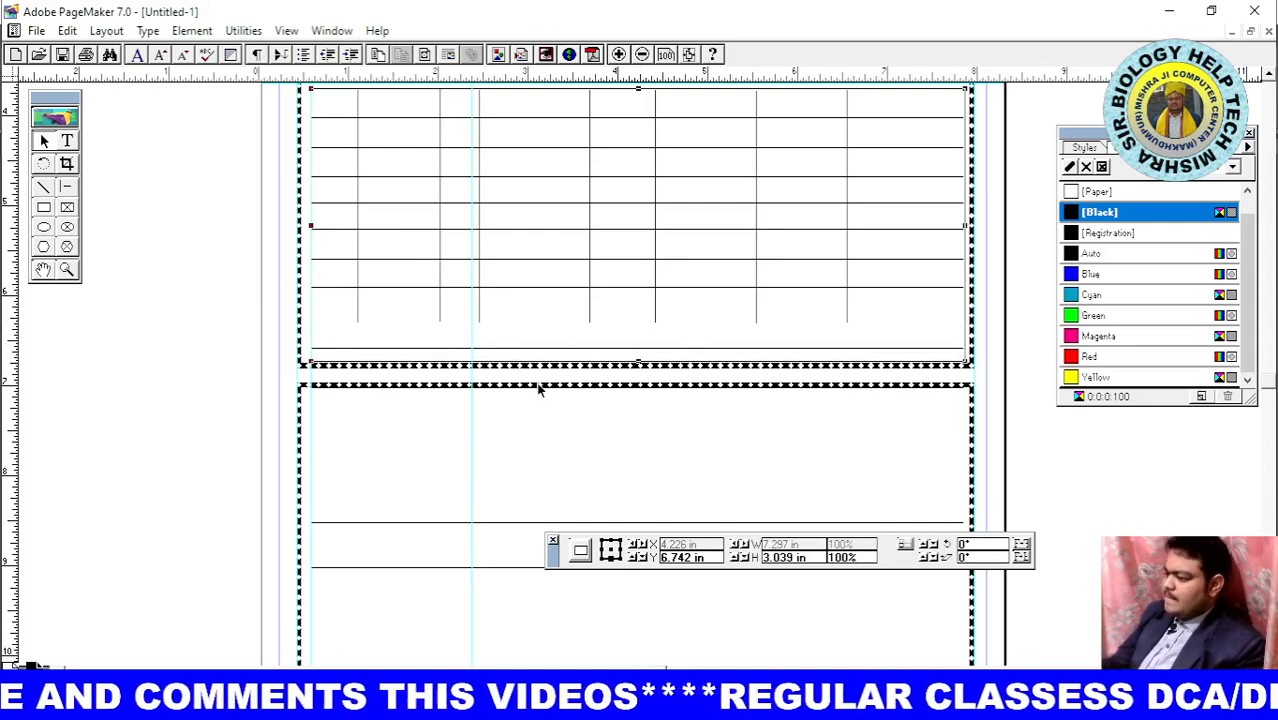
{"action": "left_click", "coordinate": [512, 500]}
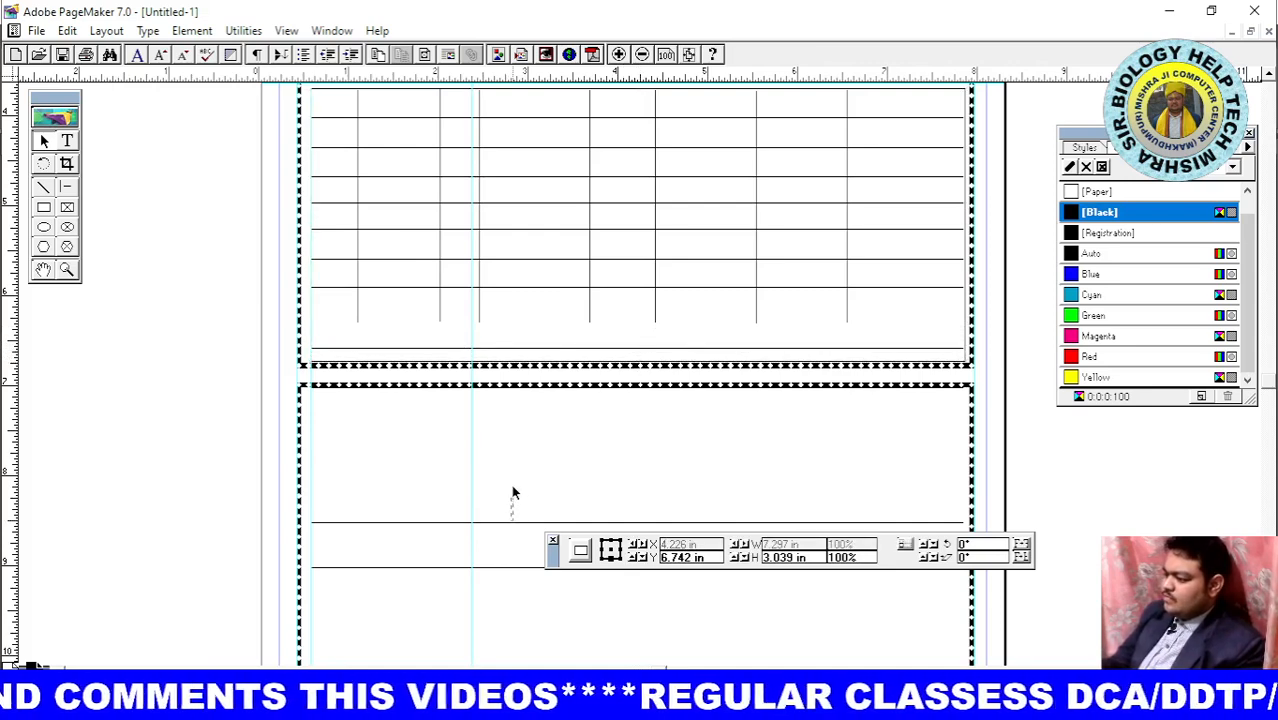
Move the two remaining pasted lines into the extended part of the marks box, at Y 6.172 in and 6.391 in, both centred at X 4.215 in
{"action": "left_click", "coordinate": [508, 523]}
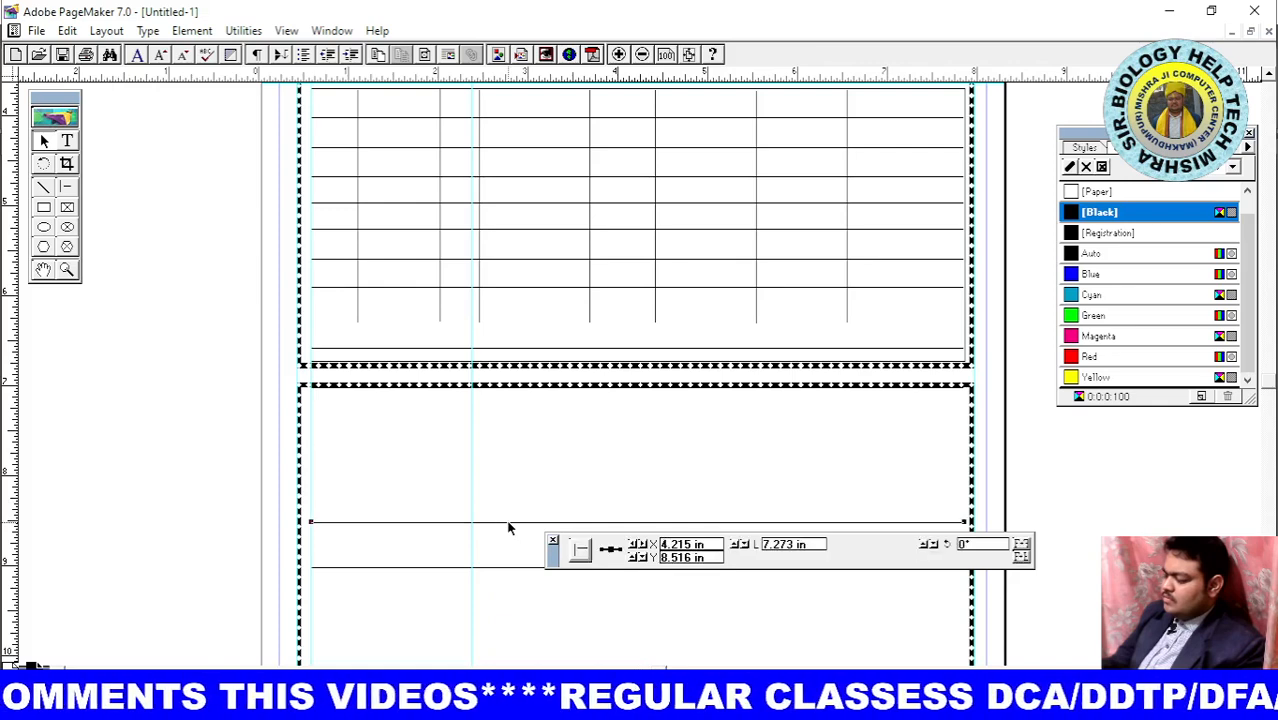
{"action": "left_click_drag", "start_coordinate": [508, 523], "coordinate": [494, 317]}
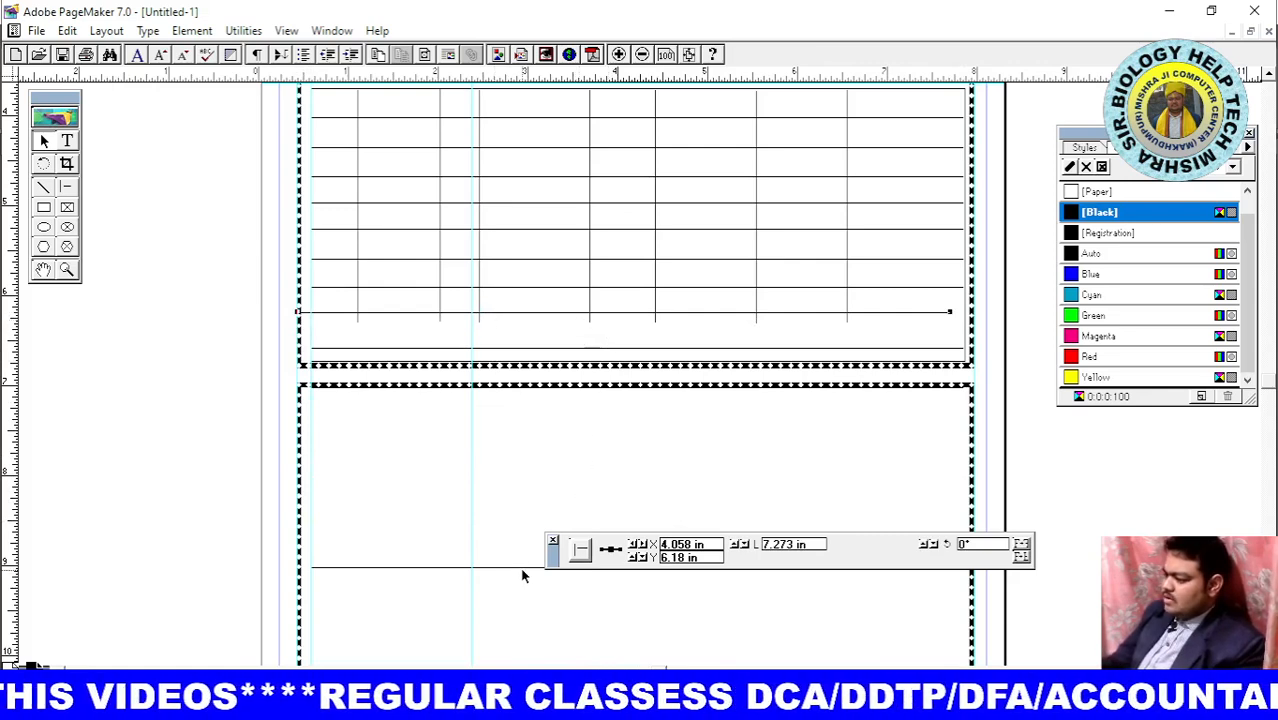
{"action": "left_click_drag", "start_coordinate": [522, 569], "coordinate": [520, 339]}
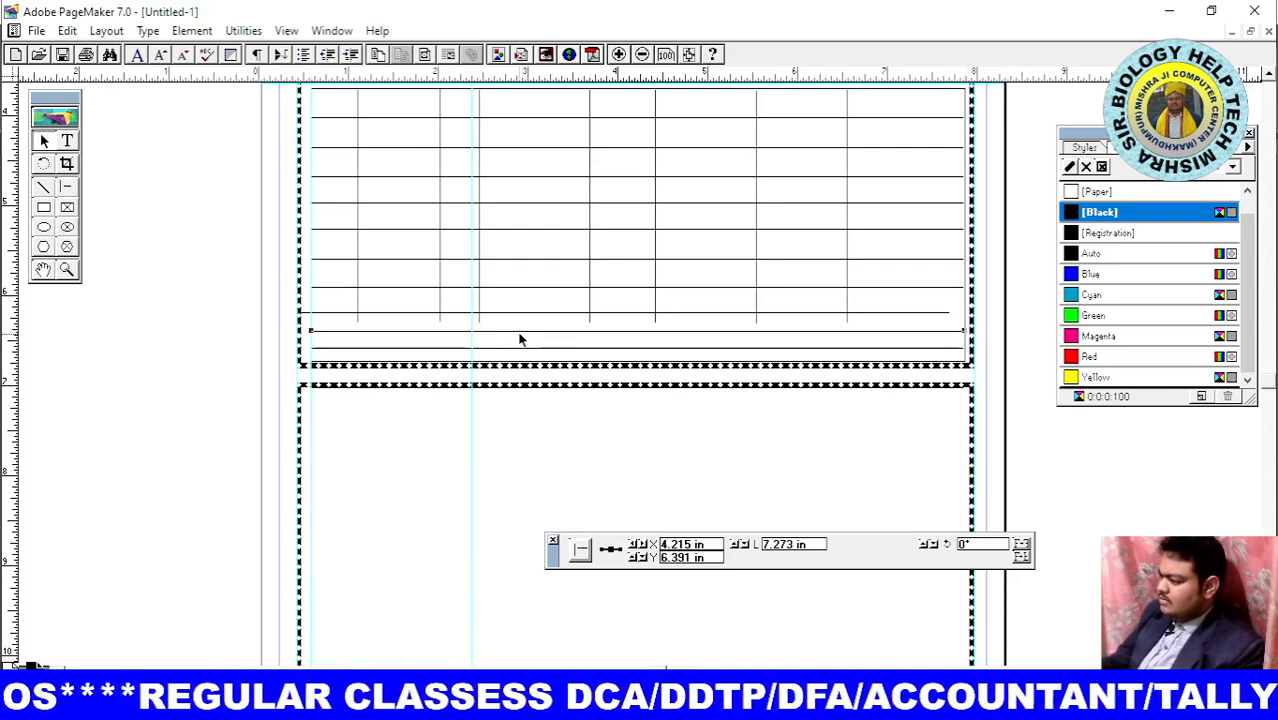
{"action": "left_click", "coordinate": [586, 316]}
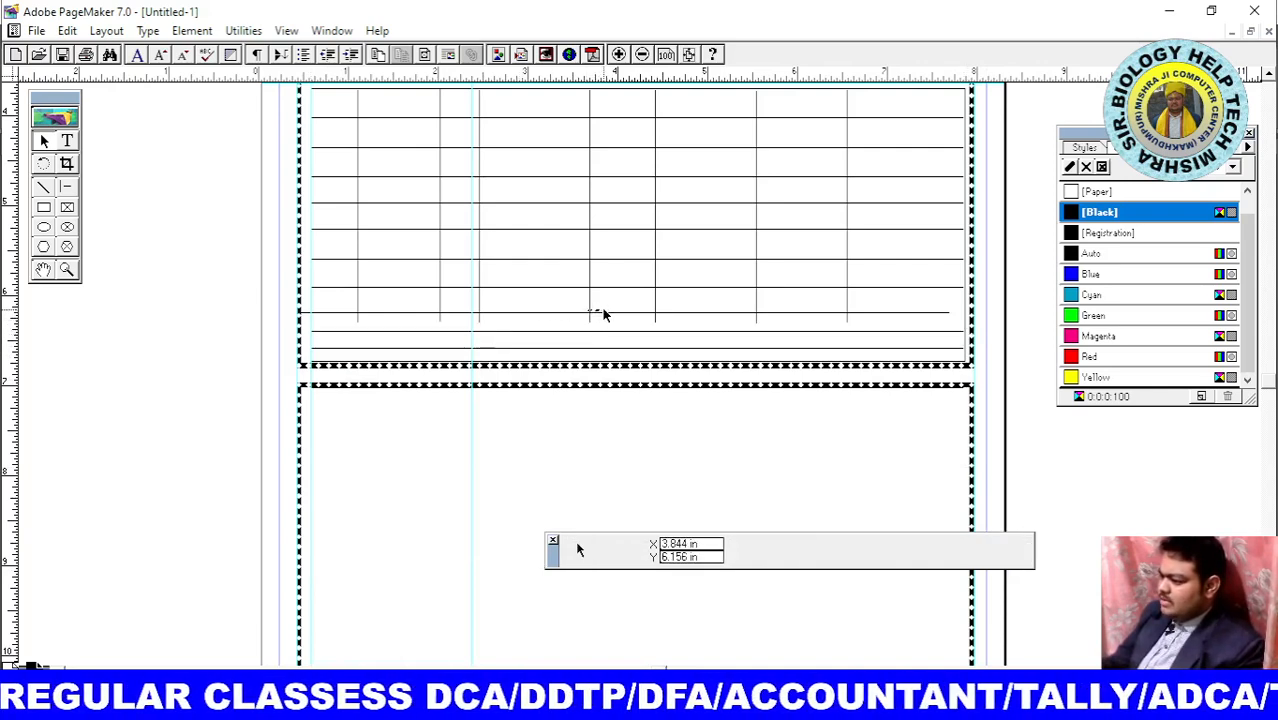
{"action": "left_click", "coordinate": [605, 317]}
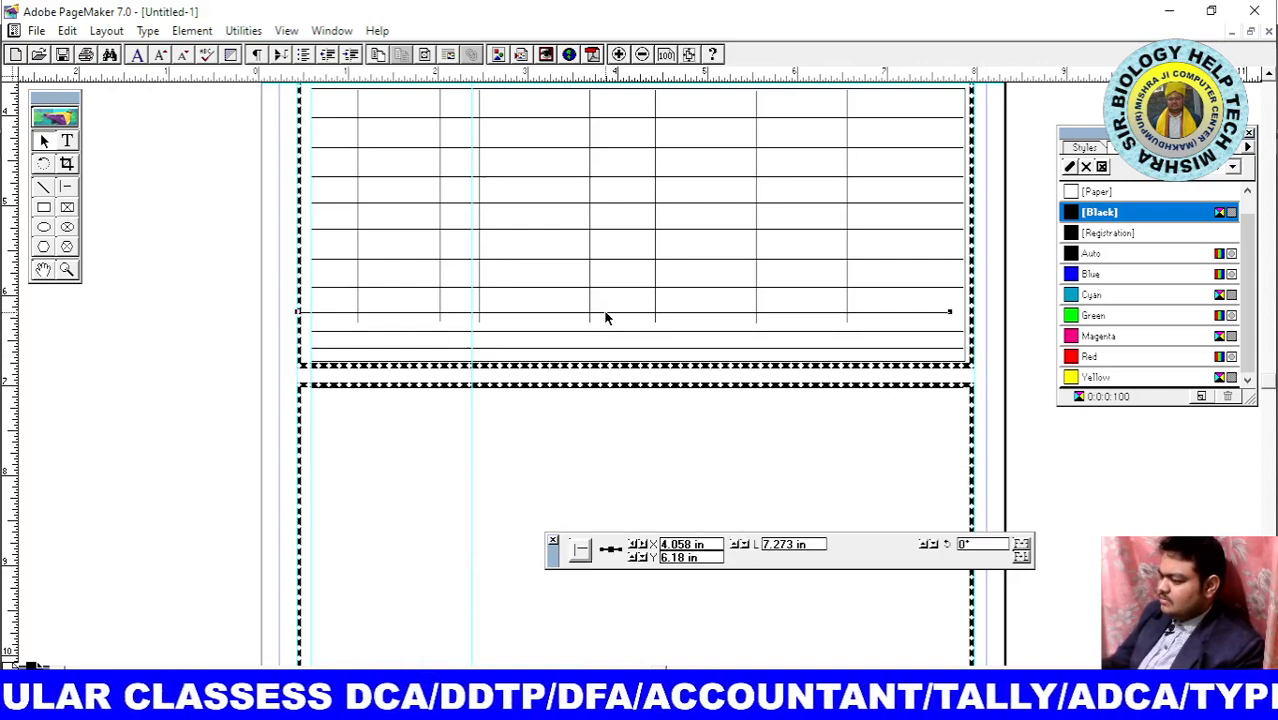
{"action": "left_click_drag", "start_coordinate": [605, 317], "coordinate": [620, 316]}
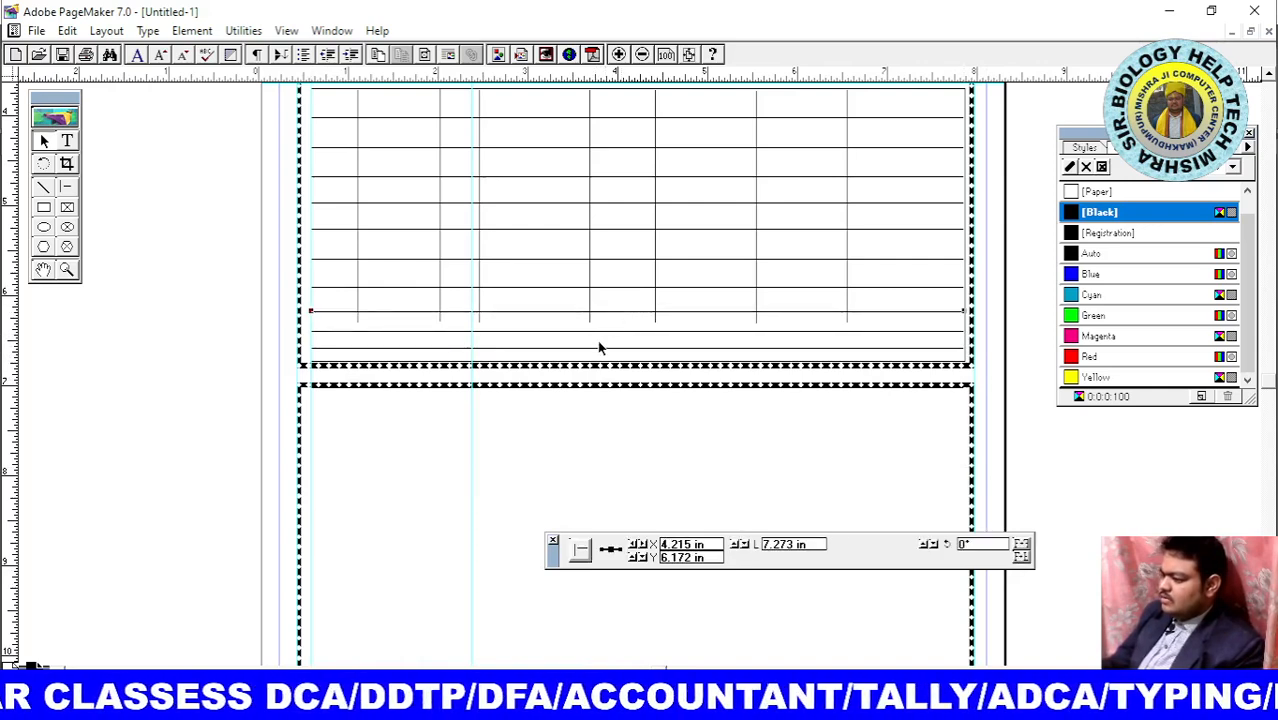
Lengthen the first three vertical column lines down to the marks box's bottom edge, to about 3.02, 3.04 and 3.02 in
{"action": "left_click", "coordinate": [357, 323]}
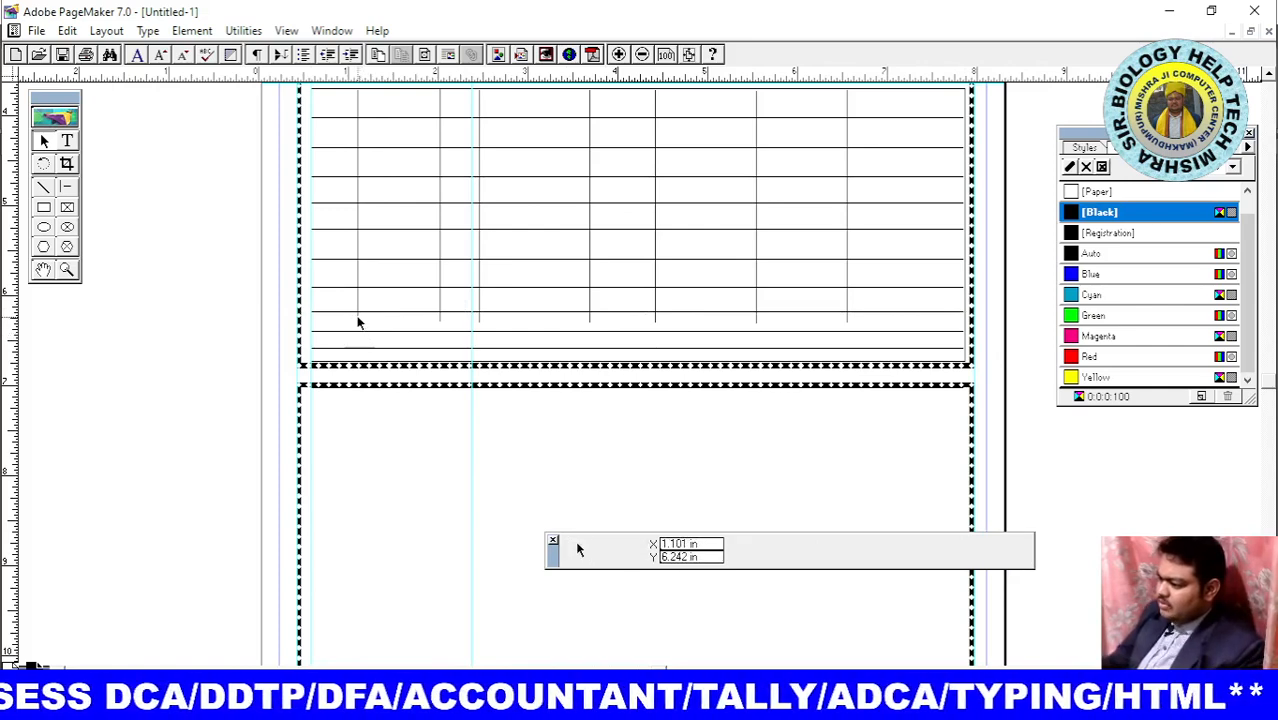
{"action": "left_click", "coordinate": [356, 323]}
{"action": "left_click_drag", "start_coordinate": [355, 325], "coordinate": [357, 361]}
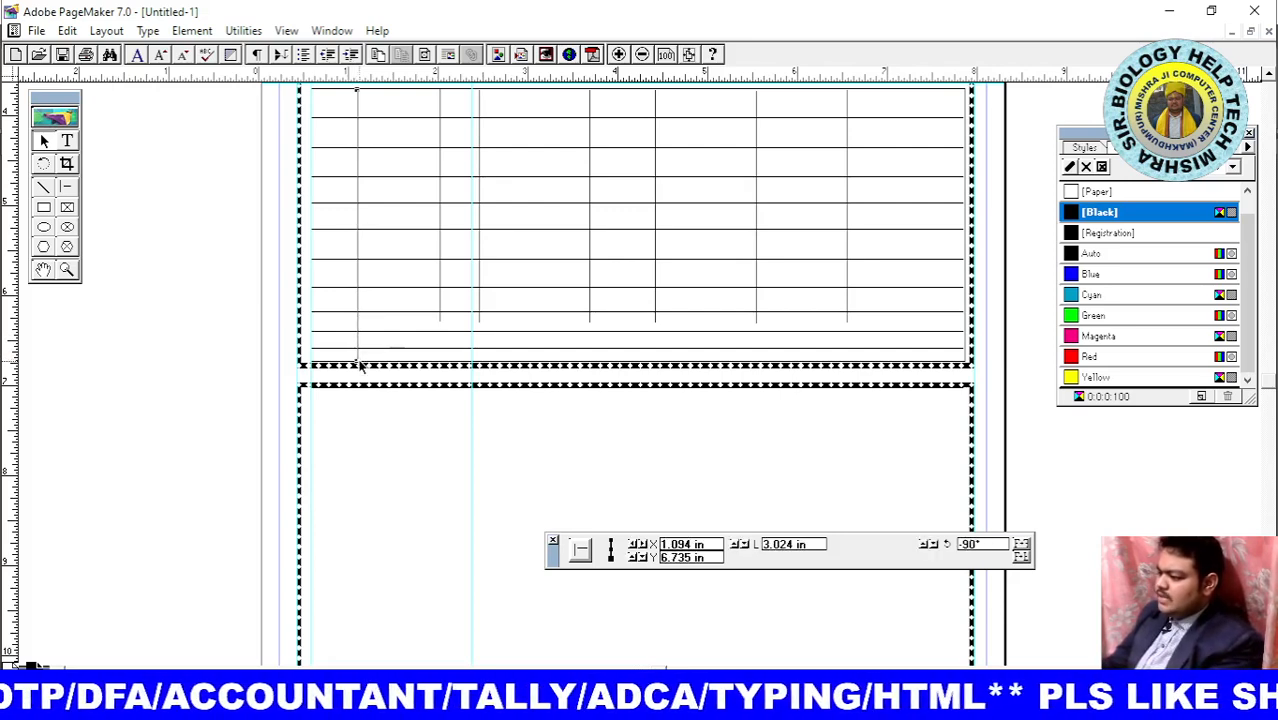
{"action": "left_click", "coordinate": [438, 321]}
{"action": "left_click", "coordinate": [438, 320]}
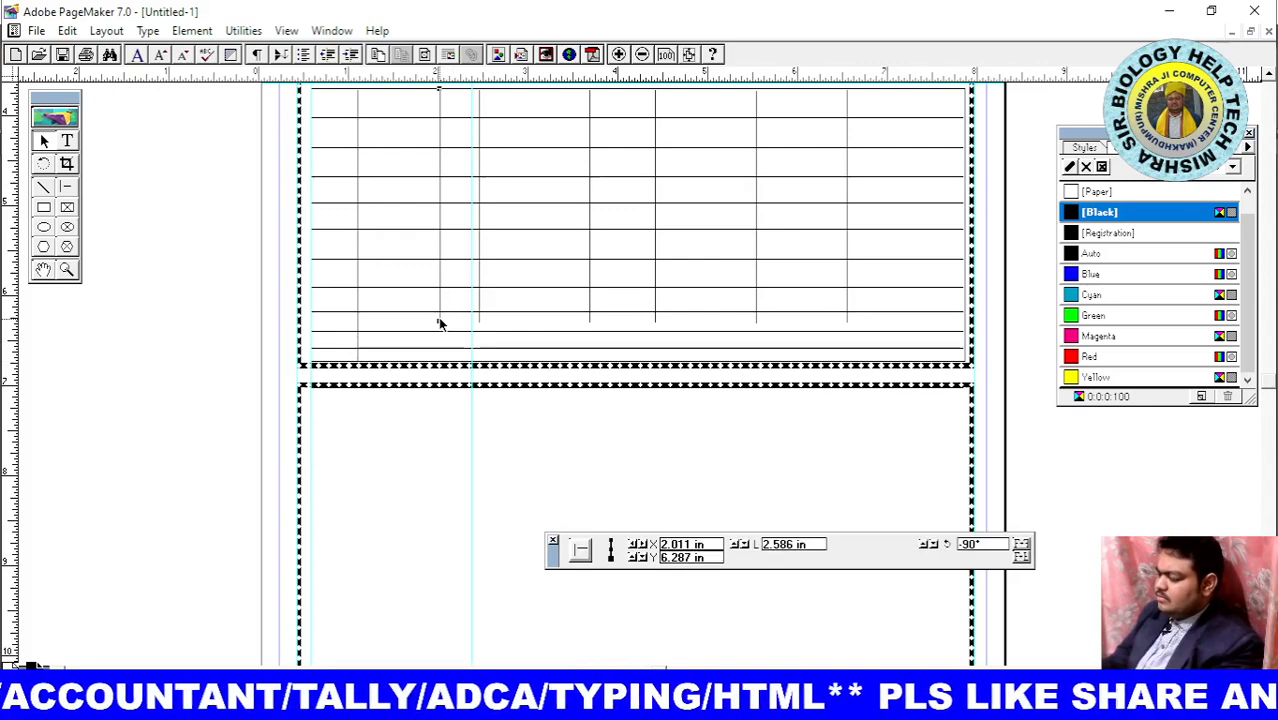
{"action": "left_click_drag", "start_coordinate": [438, 323], "coordinate": [440, 365]}
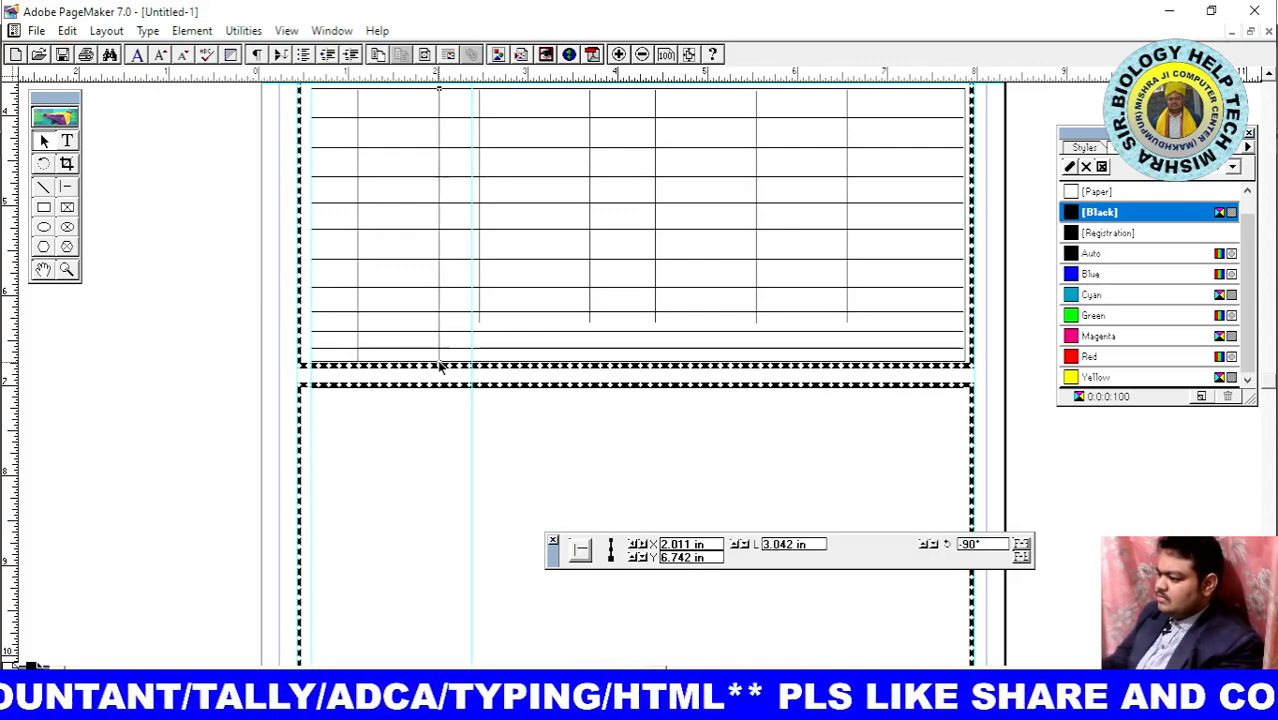
{"action": "left_click", "coordinate": [478, 321]}
{"action": "left_click_drag", "start_coordinate": [478, 321], "coordinate": [482, 360]}
Lengthen the fourth and fifth vertical column lines down to the marks box's bottom edge, to about 2.99 and 3.02 in
{"action": "left_click", "coordinate": [590, 322]}
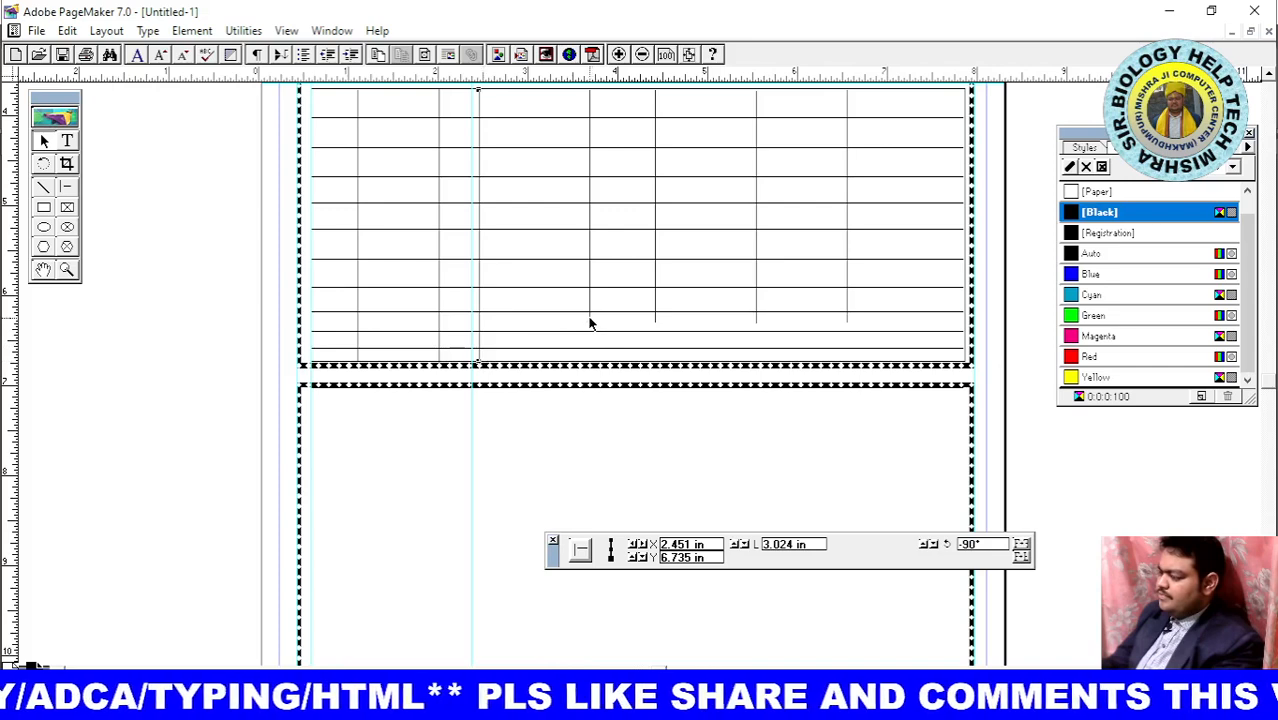
{"action": "left_click_drag", "start_coordinate": [590, 322], "coordinate": [591, 356]}
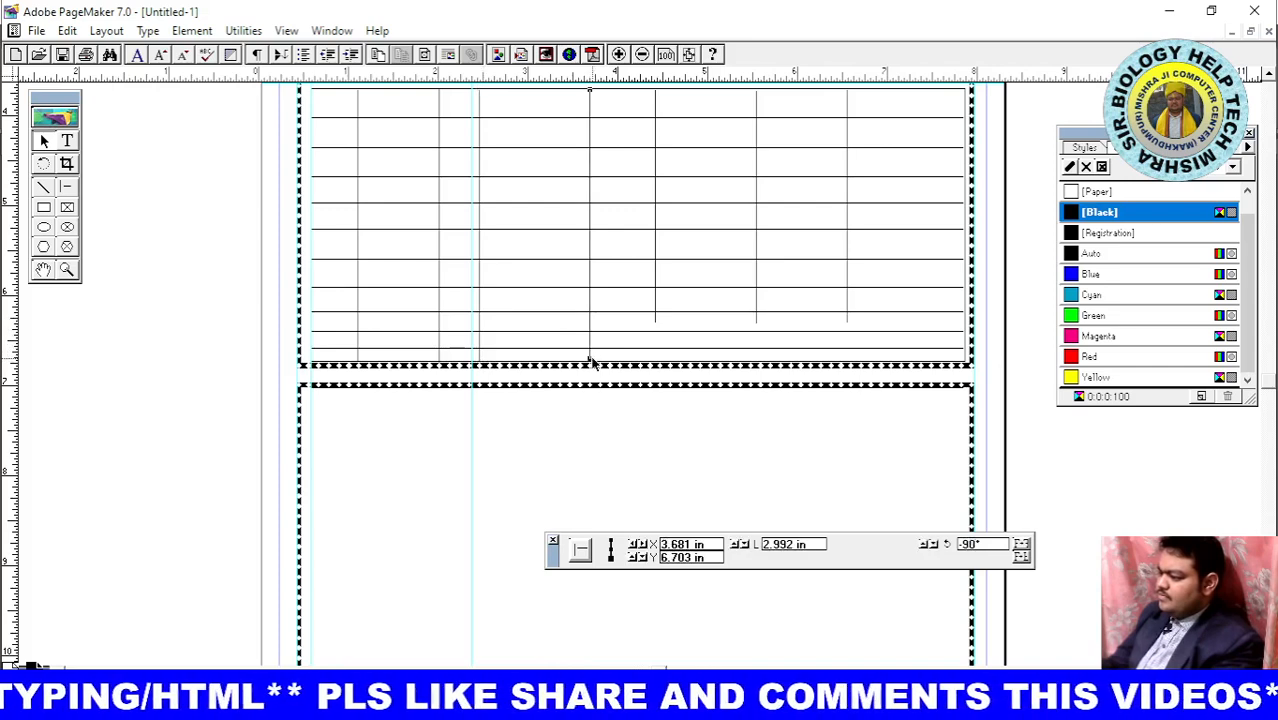
{"action": "left_click", "coordinate": [655, 320]}
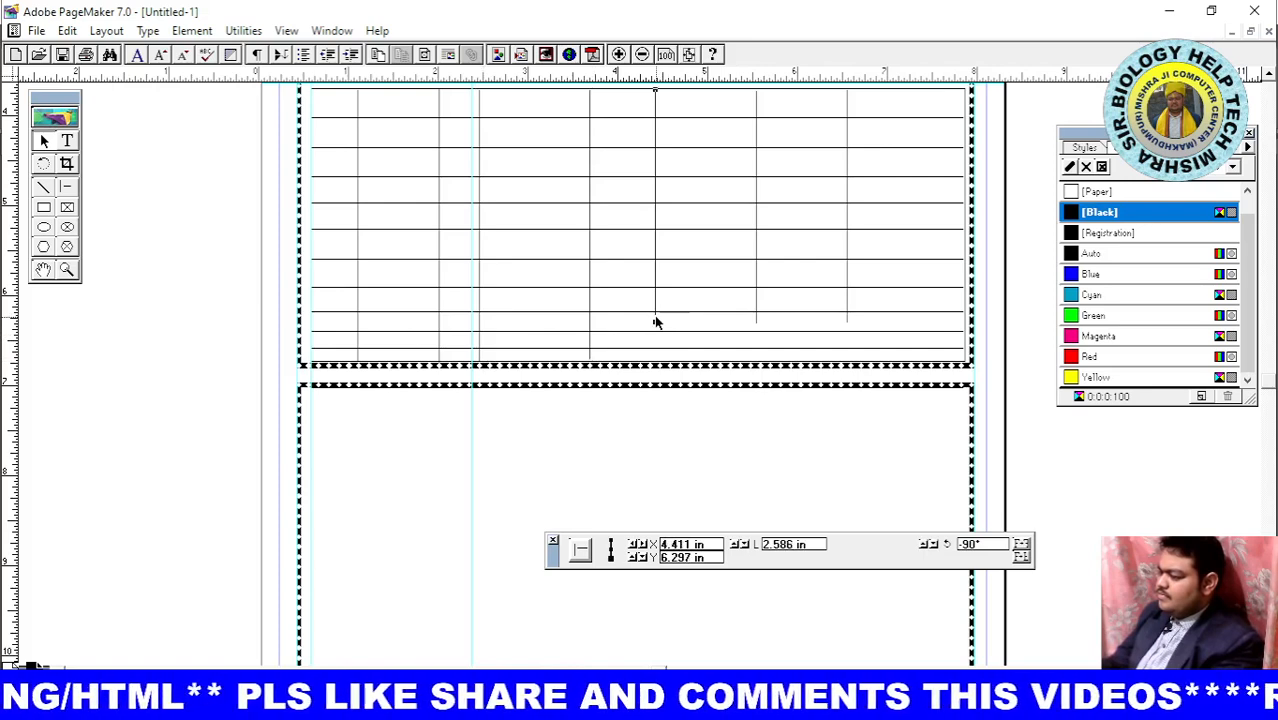
{"action": "left_click_drag", "start_coordinate": [655, 326], "coordinate": [656, 356]}
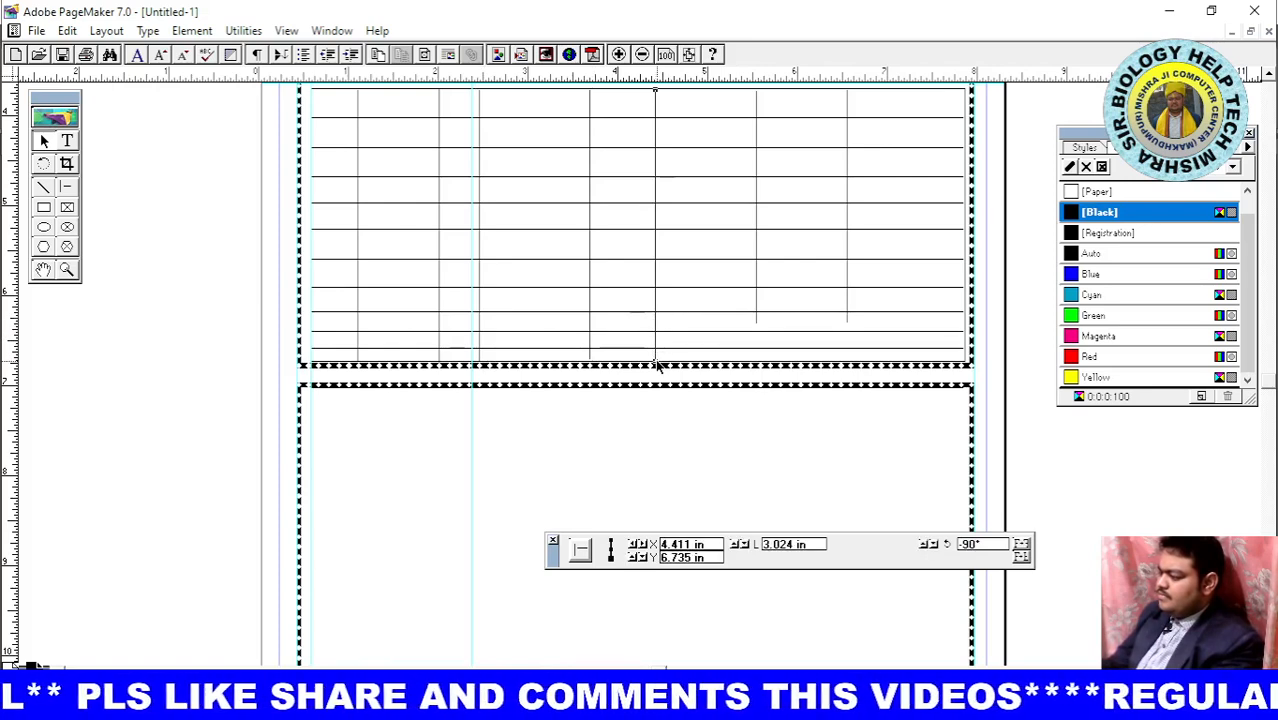
Decline Sticky Keys and lengthen the last two vertical column lines to the marks box's bottom edge, to about 3.00 and 3.03 in
{"action": "key", "text": "shift"}
{"action": "key", "text": "shift"}
{"action": "key", "text": "shift"}
{"action": "key", "text": "shift"}
{"action": "key", "text": "shift"}
{"action": "left_click", "coordinate": [756, 322]}
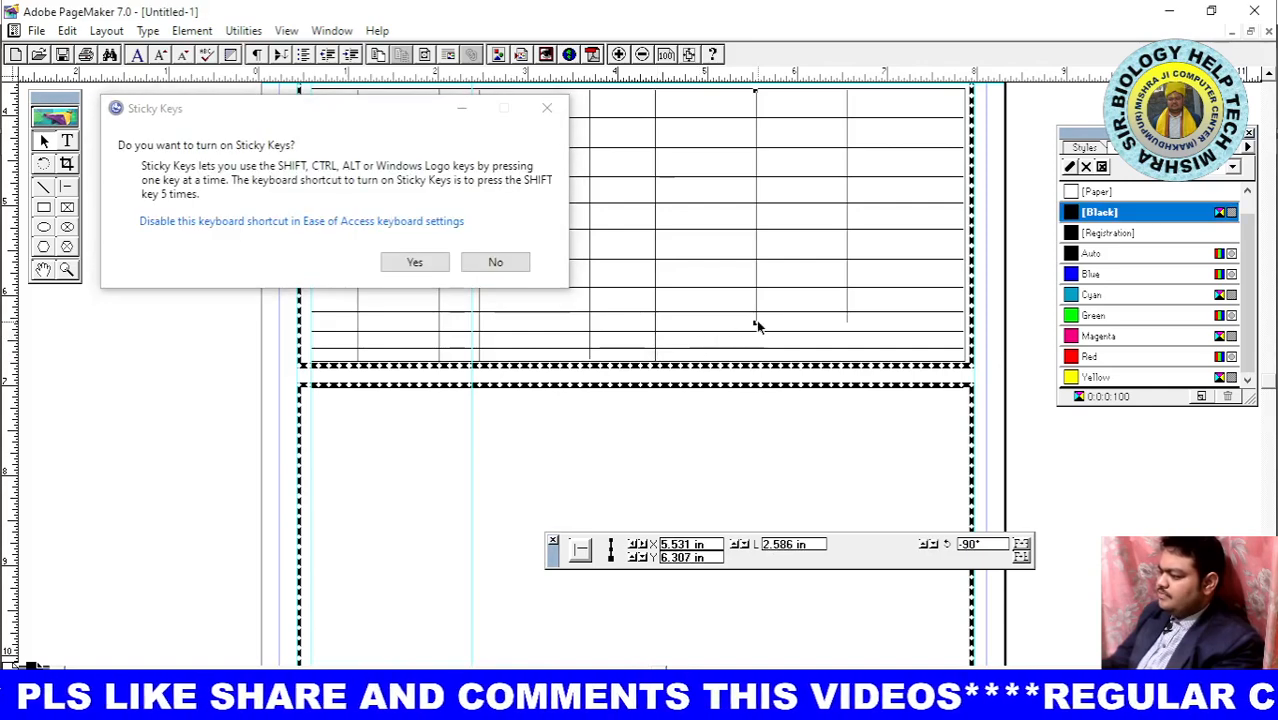
{"action": "left_click", "coordinate": [514, 262]}
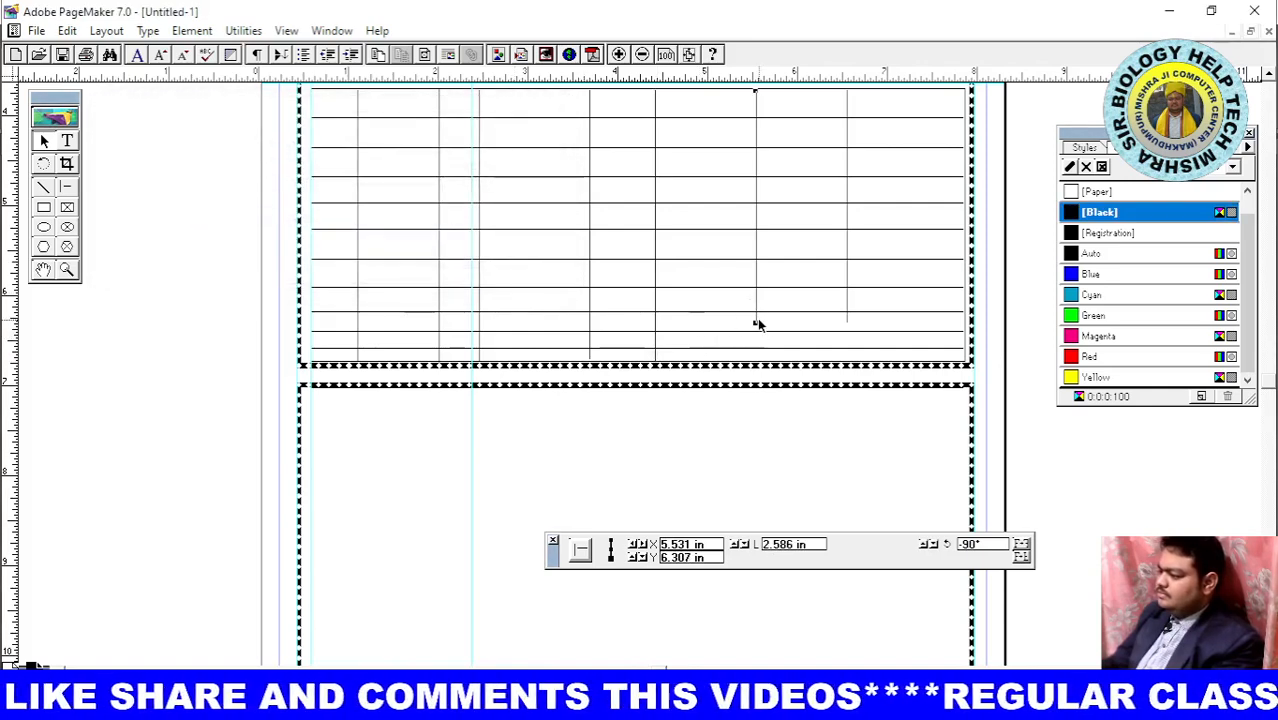
{"action": "left_click_drag", "start_coordinate": [755, 323], "coordinate": [756, 362]}
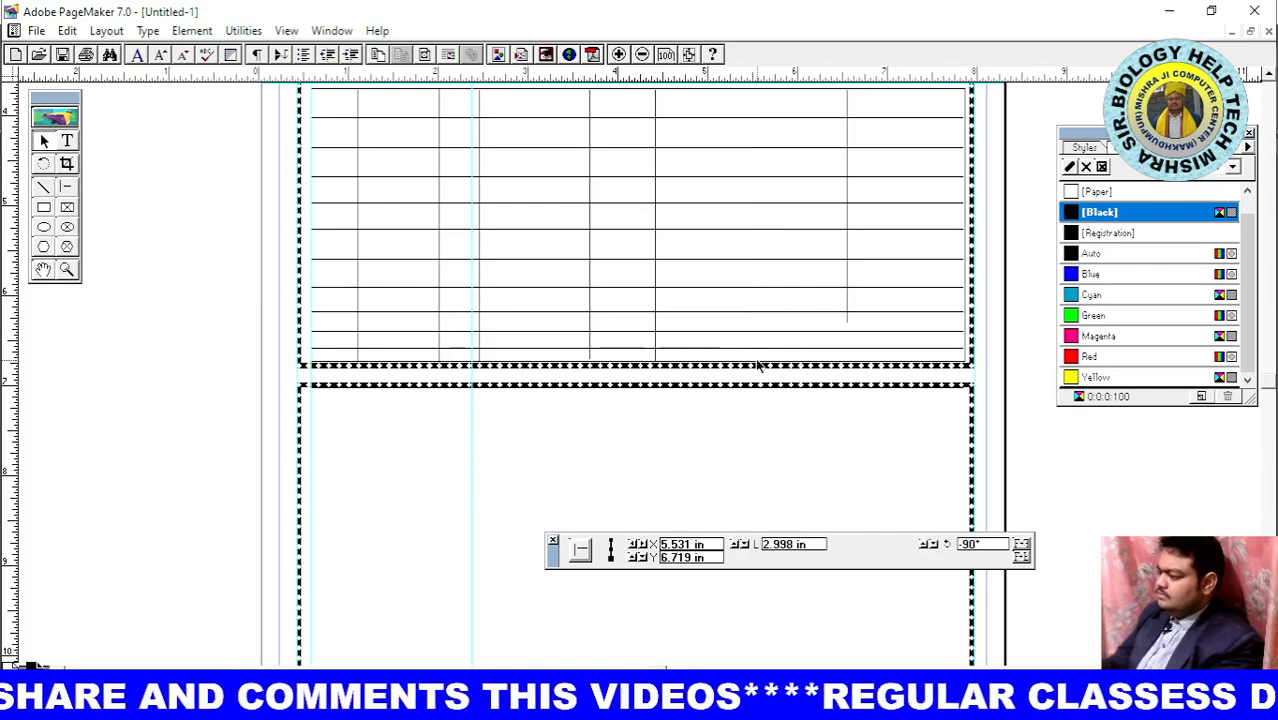
{"action": "left_click", "coordinate": [843, 316]}
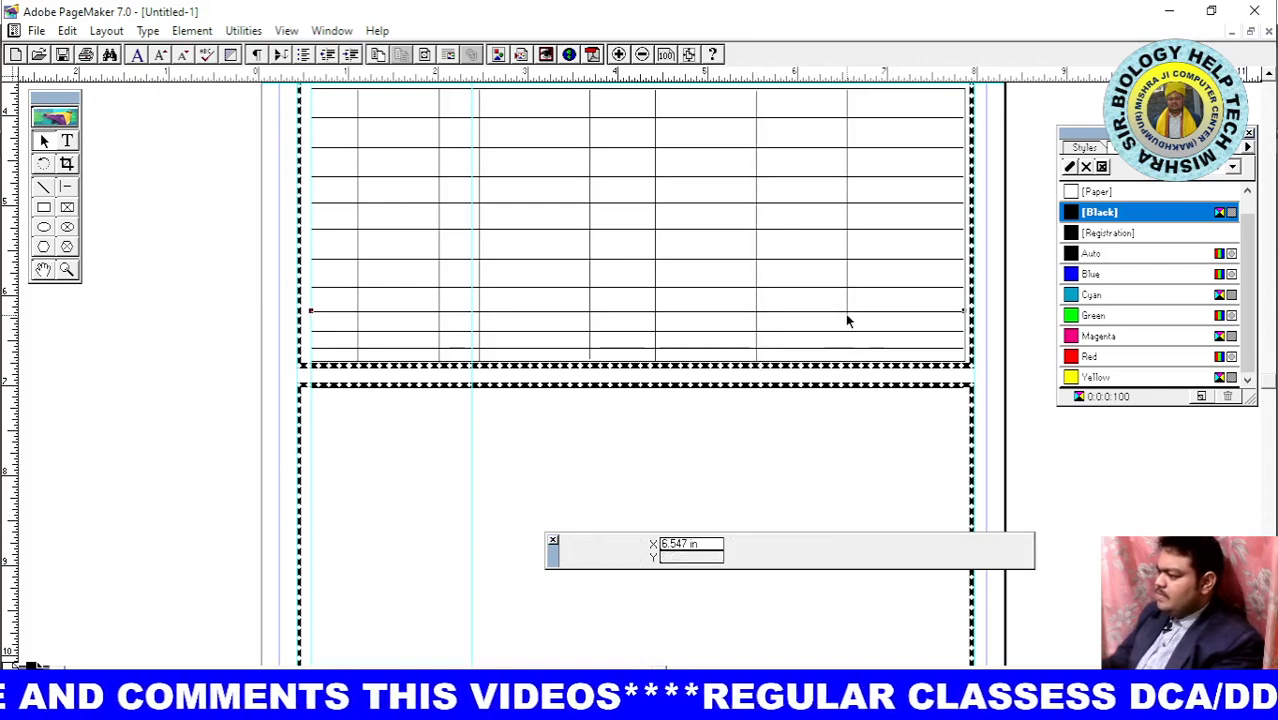
{"action": "left_click", "coordinate": [846, 323]}
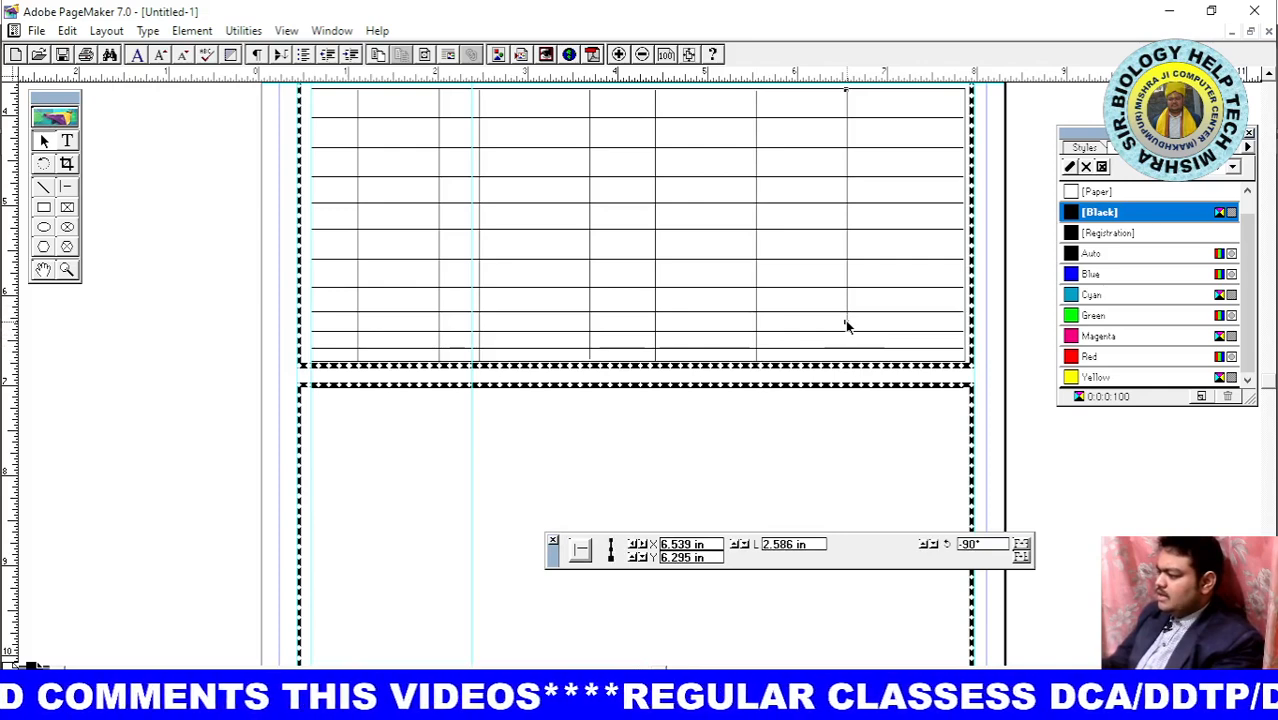
{"action": "left_click_drag", "start_coordinate": [845, 322], "coordinate": [846, 362]}
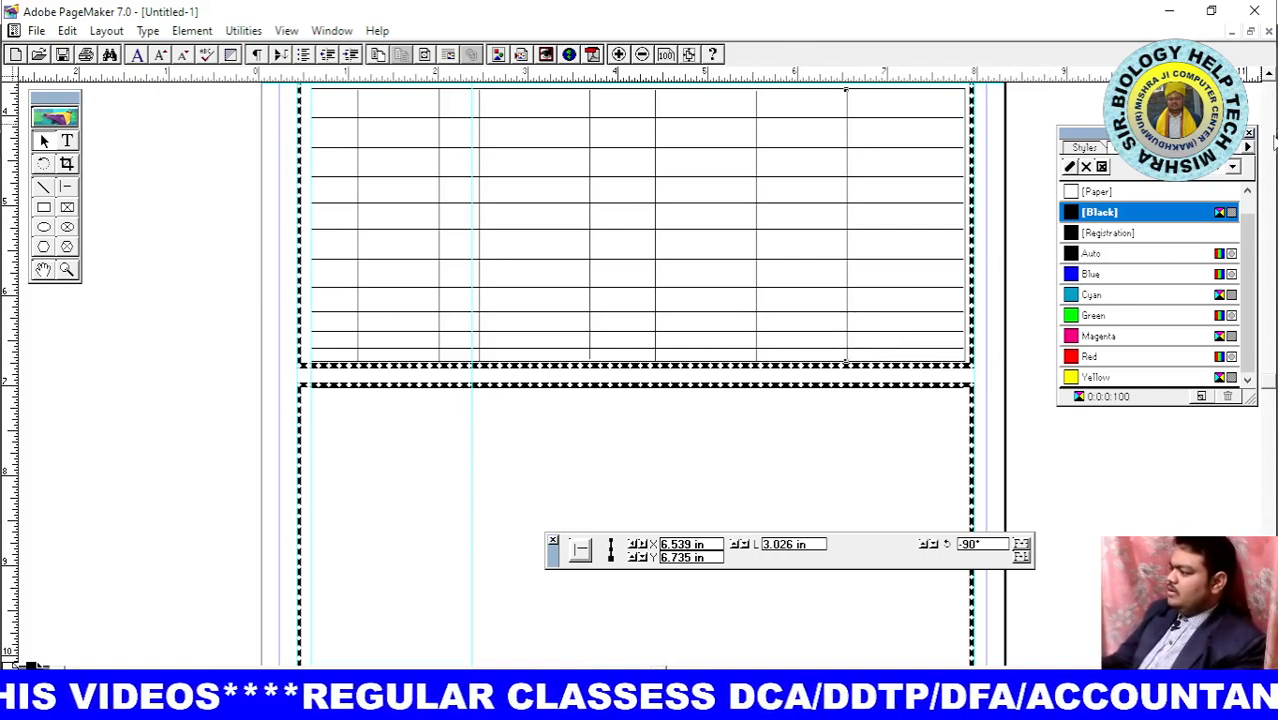
Lower the marks box's top edge slightly to Y 3.711 in, making the box 3.031 in high
{"action": "left_click", "coordinate": [1268, 76]}
{"action": "left_click", "coordinate": [1268, 76]}
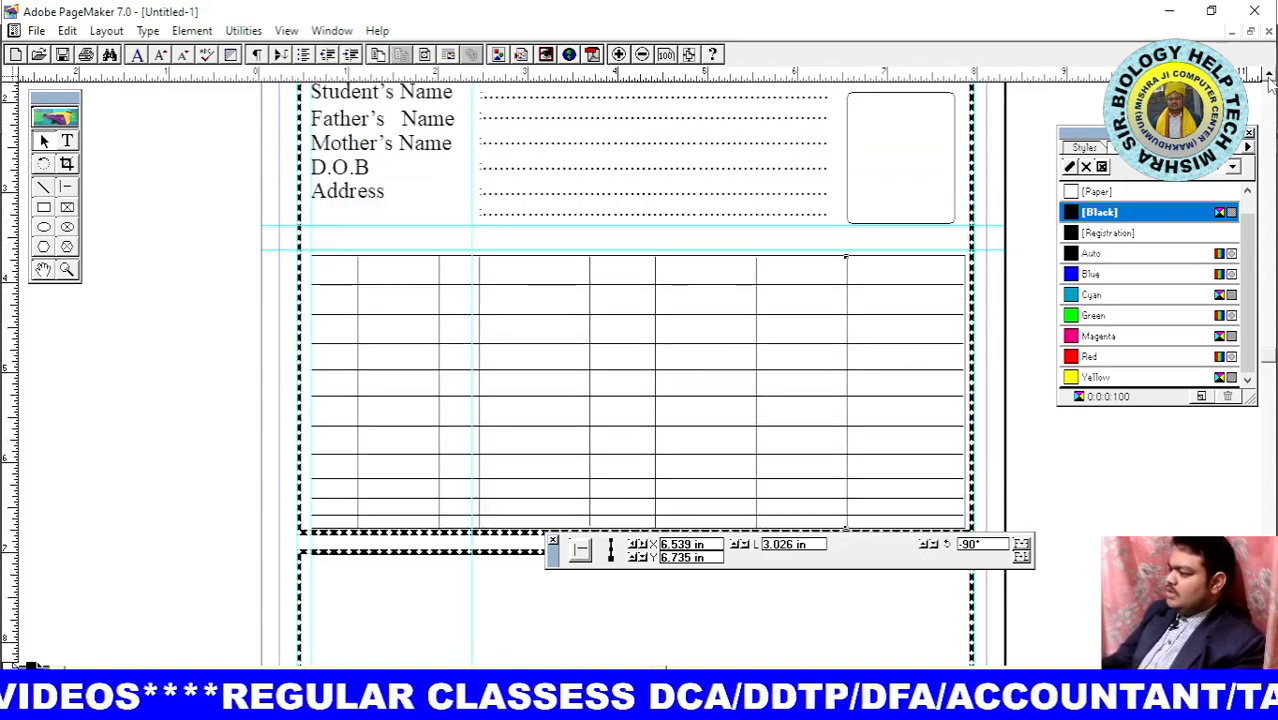
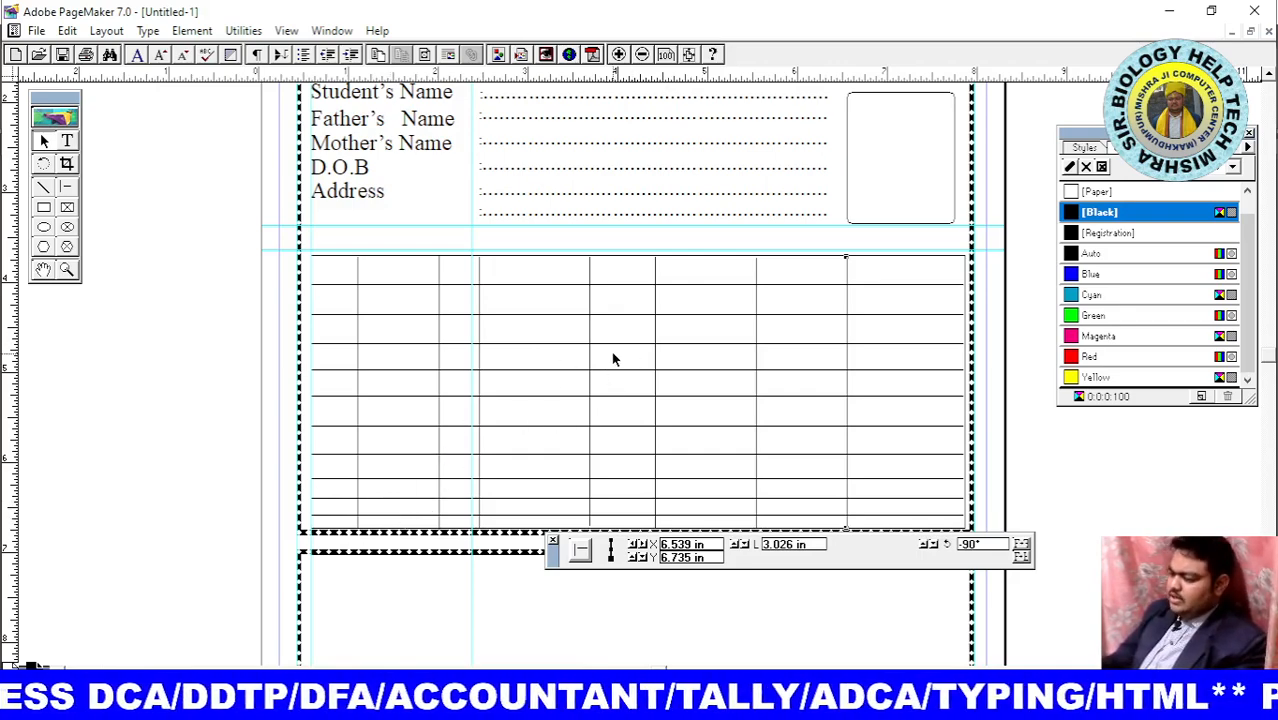
{"action": "left_click", "coordinate": [634, 259]}
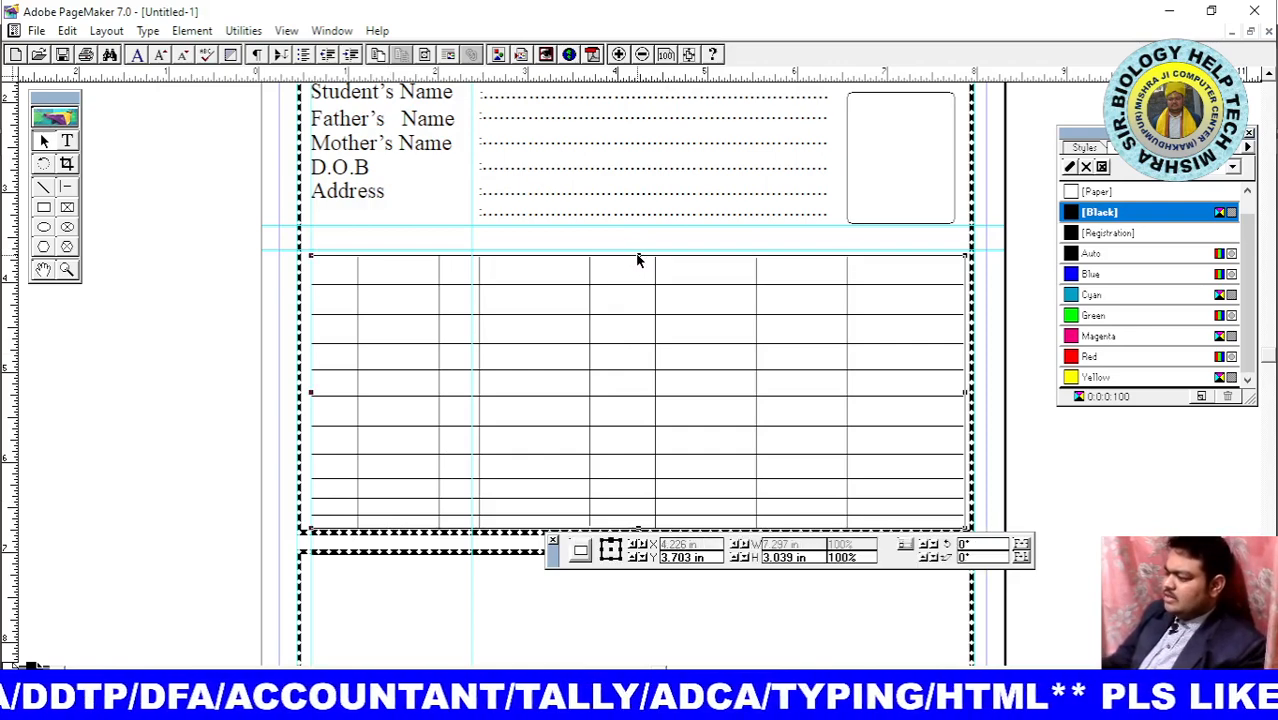
{"action": "mouse_move", "coordinate": [637, 259]}
{"action": "left_mouse_down"}
{"action": "mouse_move", "coordinate": [637, 237]}
{"action": "mouse_move", "coordinate": [636, 262]}
{"action": "left_mouse_up"}
Select the whole marks table with all its lines and nudge it up to Y 3.491 in, closer to the student details
{"action": "left_click_drag", "start_coordinate": [233, 237], "coordinate": [378, 257]}
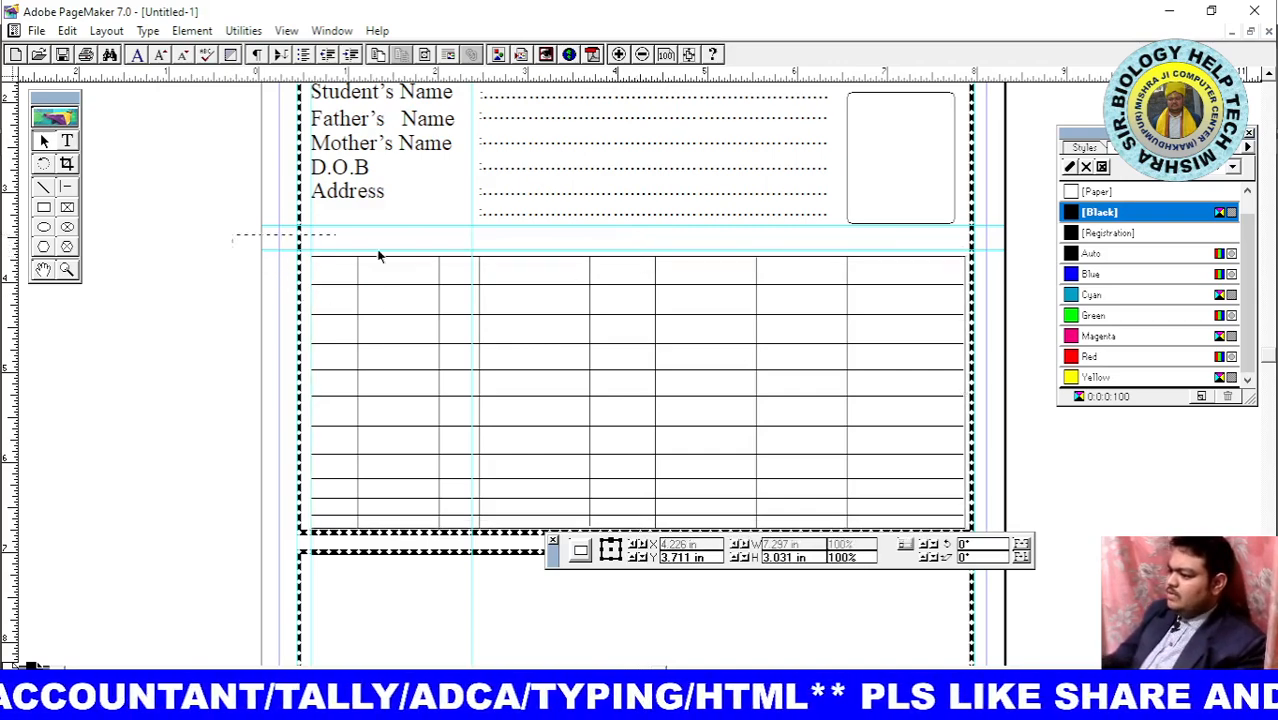
{"action": "left_click_drag", "start_coordinate": [722, 358], "coordinate": [1010, 540]}
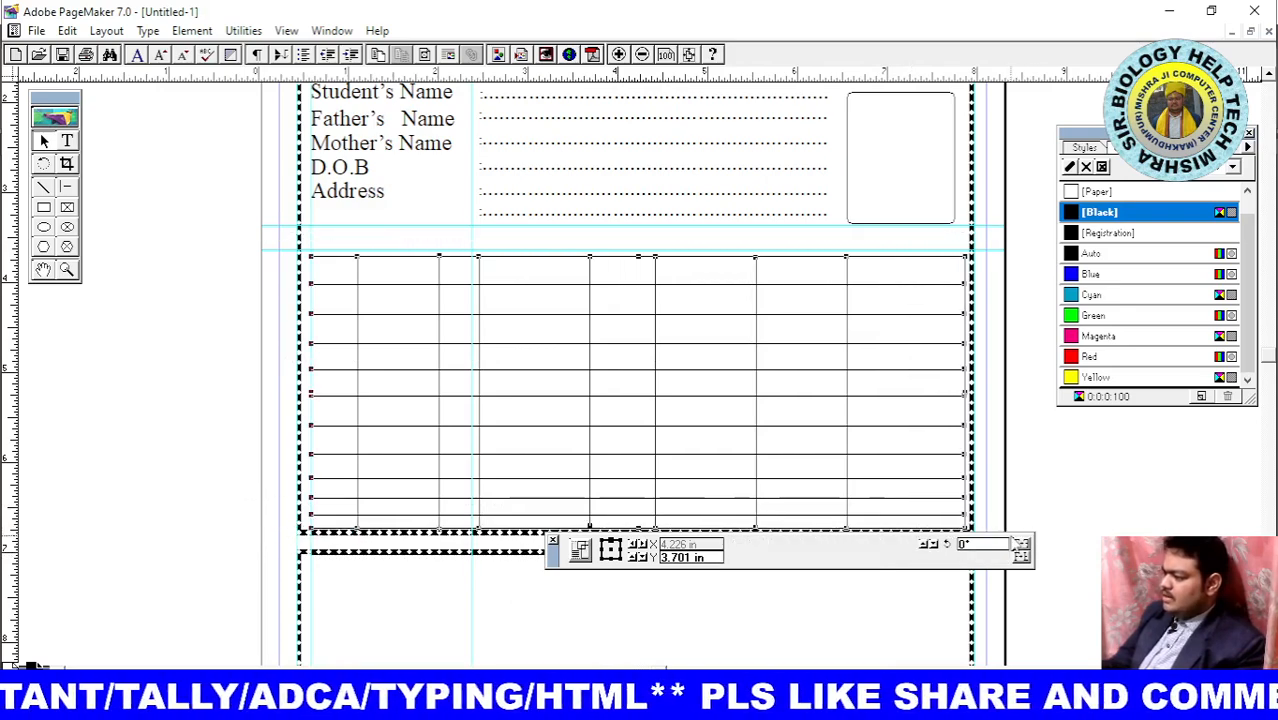
{"action": "key", "text": "Up"}
{"action": "key", "text": "Up"}
{"action": "key", "text": "Up"}
{"action": "key", "text": "Up"}
{"action": "key", "text": "Up"}
{"action": "key", "text": "Up"}
{"action": "key", "text": "Up"}
{"action": "key", "text": "Up"}
{"action": "key", "text": "Up"}
{"action": "key", "text": "Up"}
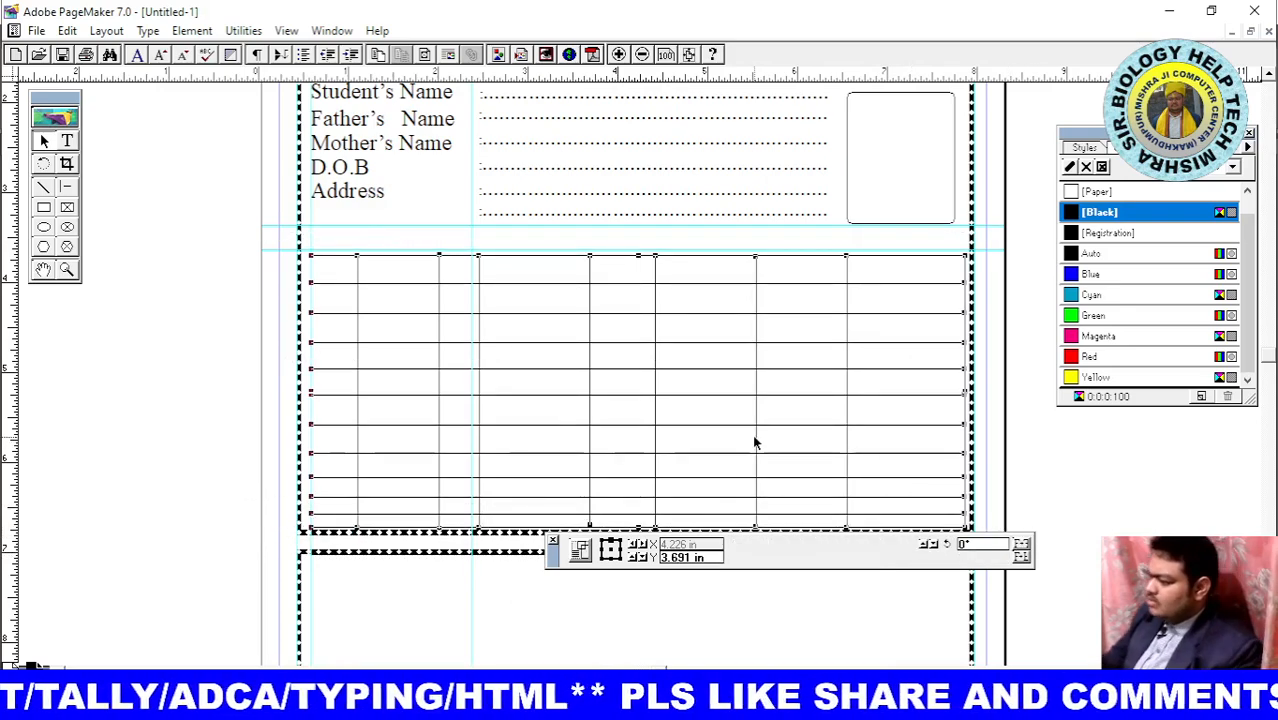
{"action": "key", "text": "Up"}
{"action": "key", "text": "Up"}
{"action": "key", "text": "Up"}
{"action": "key", "text": "Up"}
{"action": "key", "text": "Up"}
{"action": "key", "text": "Up"}
{"action": "key", "text": "Up"}
{"action": "key", "text": "Up"}
{"action": "key", "text": "Up"}
{"action": "key", "text": "Up"}
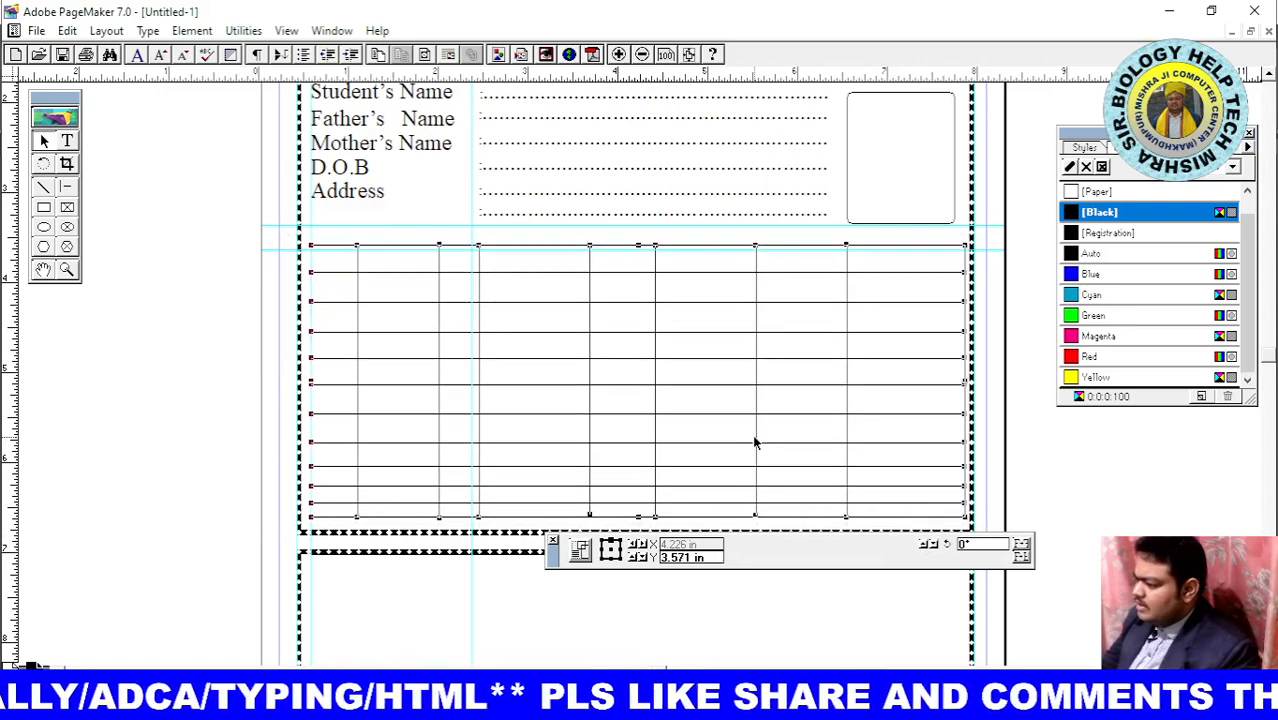
{"action": "key", "text": "Up"}
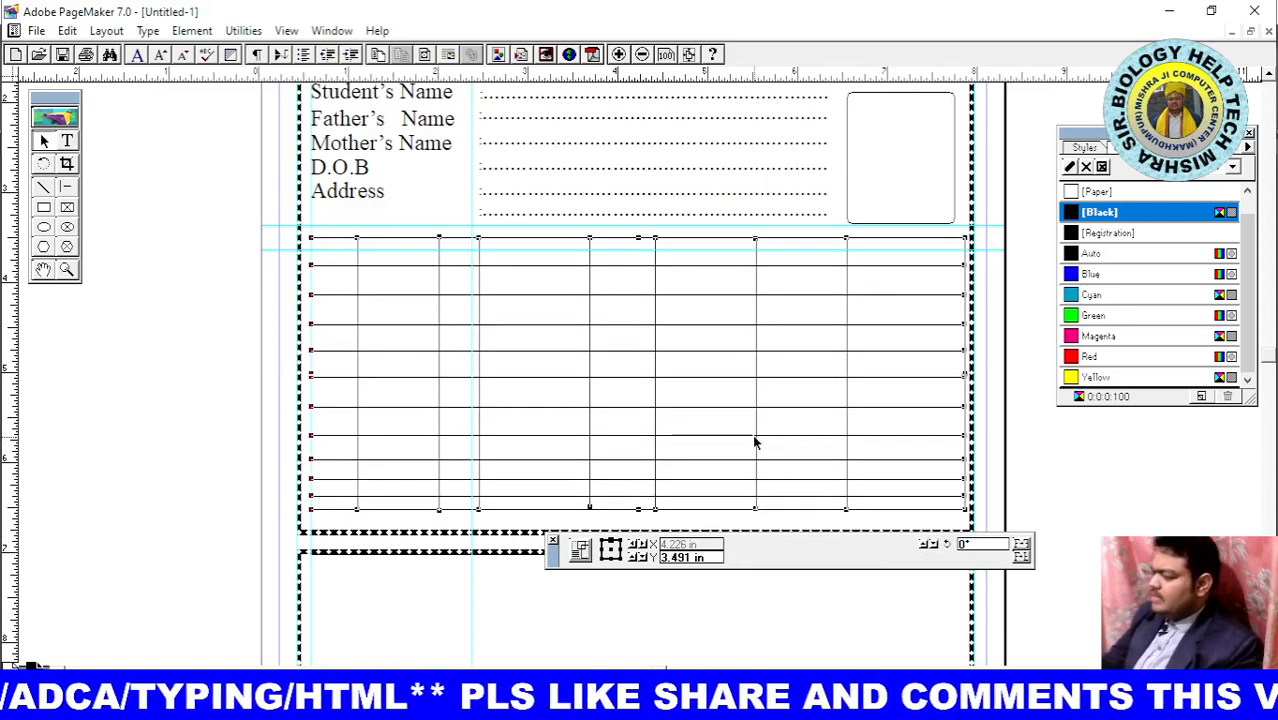
Nudge the whole selected marks table up to Y 3.441 in and deselect it
{"action": "key", "text": "Up"}
{"action": "key", "text": "Up"}
{"action": "key", "text": "Up"}
{"action": "key", "text": "Up"}
{"action": "key", "text": "Up"}
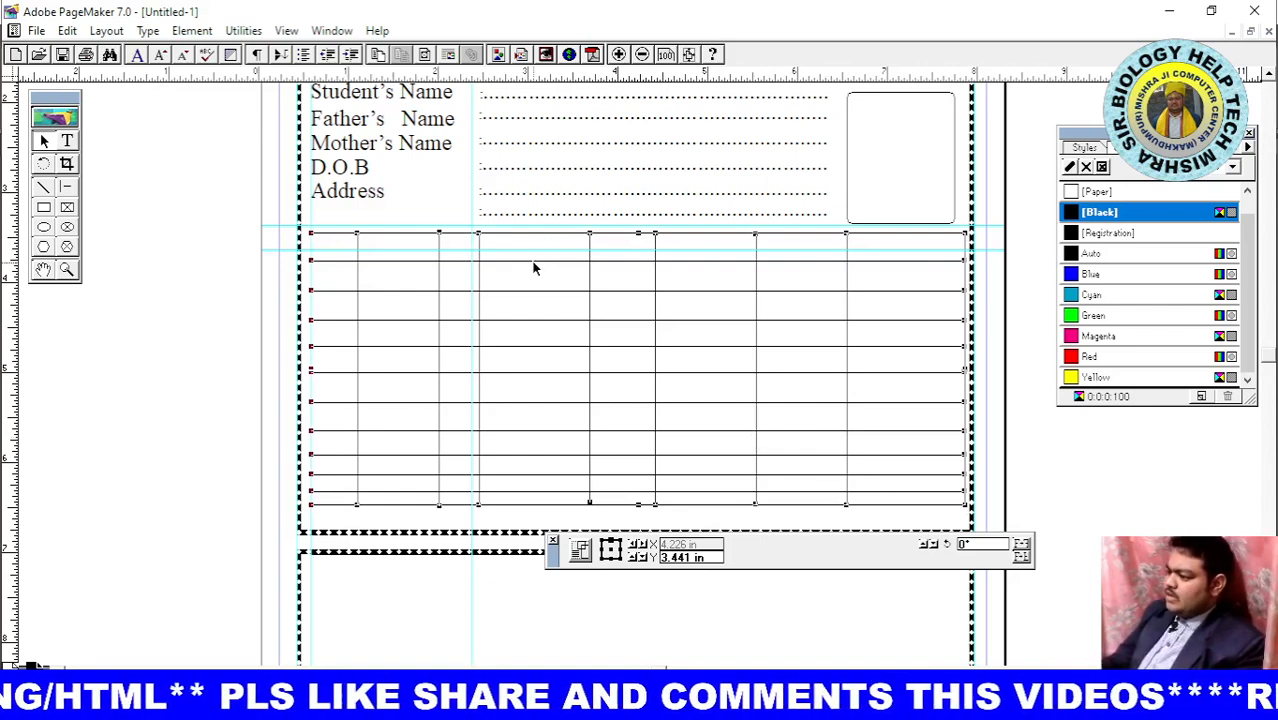
{"action": "left_click", "coordinate": [257, 314]}
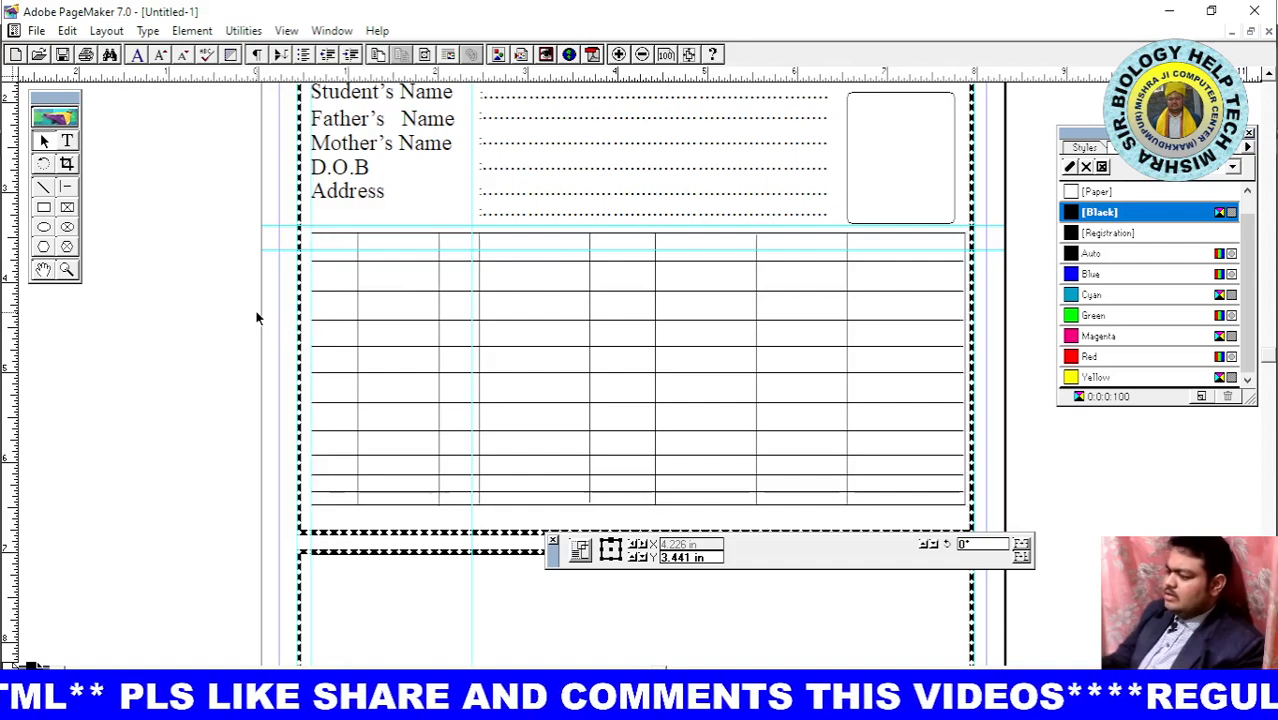
Move the first horizontal line below the marks table's top edge up to Y 3.696 in
{"action": "left_click", "coordinate": [520, 264]}
{"action": "key", "text": "Up"}
{"action": "key", "text": "Up"}
{"action": "key", "text": "Up"}
{"action": "key", "text": "Up"}
{"action": "key", "text": "Up"}
{"action": "key", "text": "Up"}
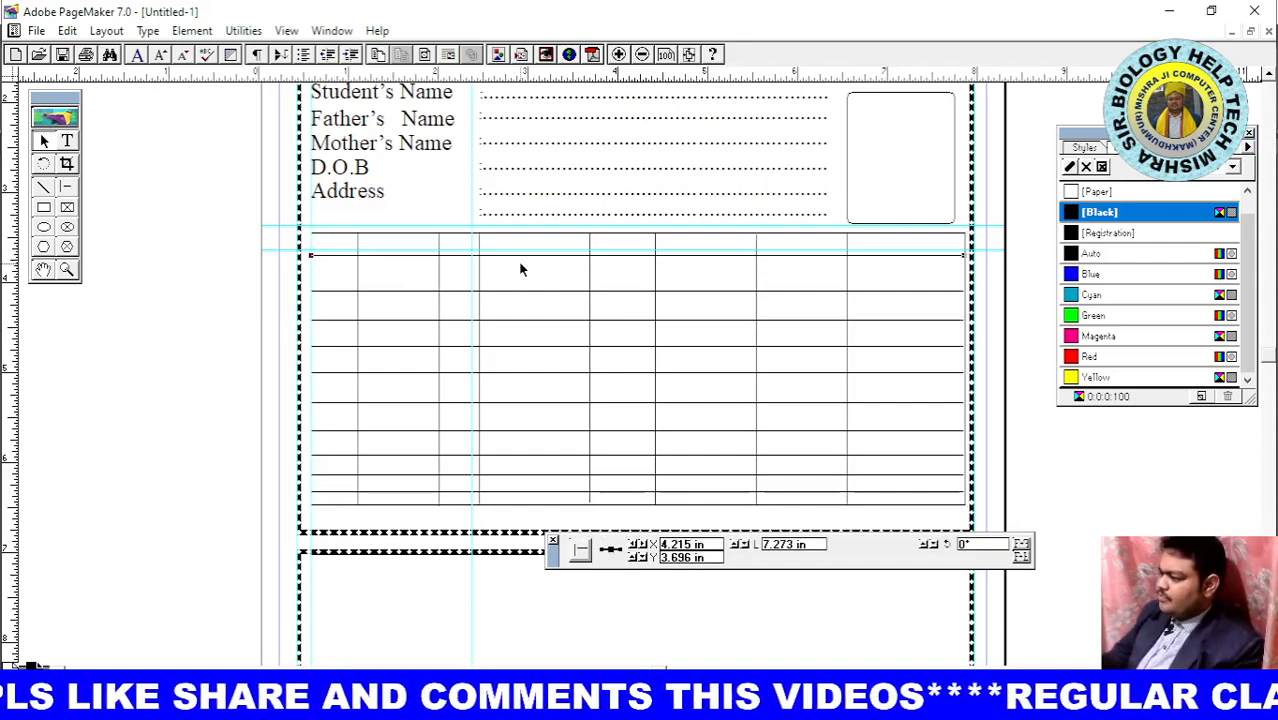
{"action": "key", "text": "Down"}
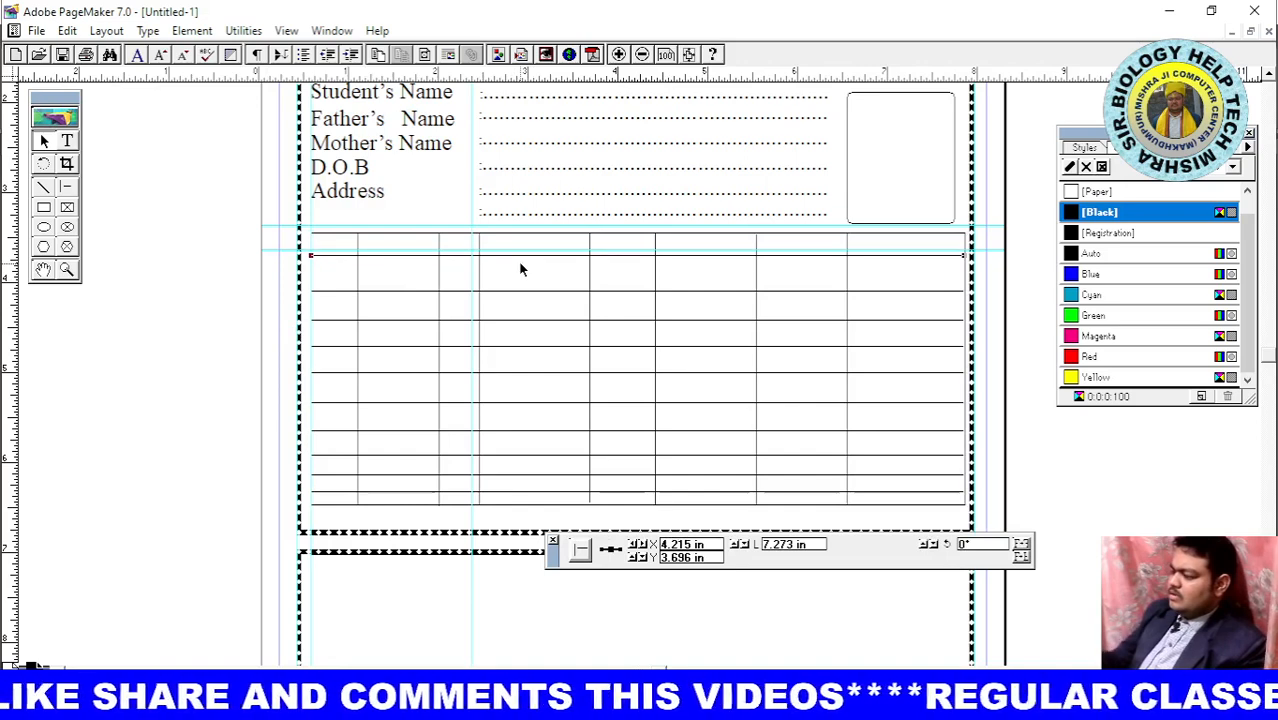
Move the second inner horizontal line of the marks table up to Y 3.926 in
{"action": "key", "text": "Up"}
{"action": "key", "text": "Up"}
{"action": "key", "text": "Up"}
{"action": "key", "text": "Up"}
{"action": "key", "text": "Up"}
{"action": "key", "text": "Up"}
{"action": "key", "text": "Up"}
{"action": "key", "text": "Up"}
{"action": "key", "text": "Up"}
{"action": "key", "text": "Up"}
{"action": "key", "text": "Up"}
{"action": "key", "text": "Up"}
{"action": "key", "text": "Up"}
{"action": "key", "text": "Up"}
{"action": "key", "text": "Up"}
{"action": "key", "text": "Up"}
{"action": "key", "text": "Up"}
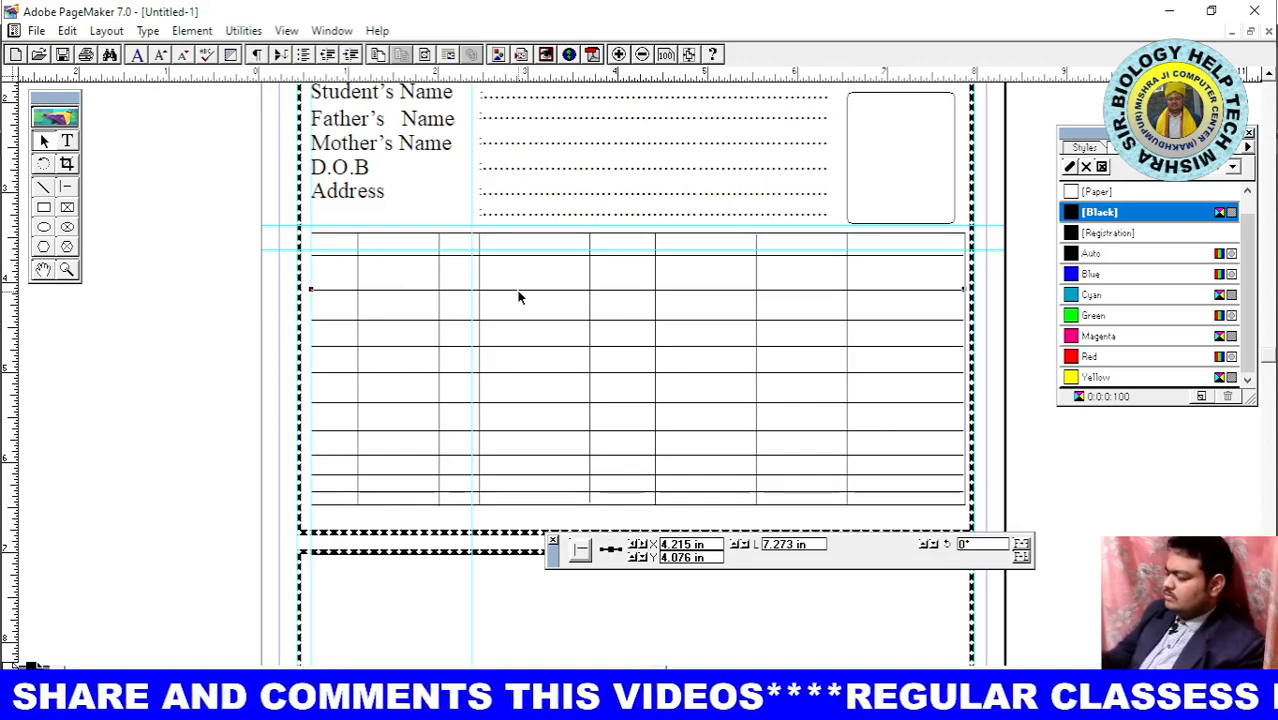
{"action": "key", "text": "Down"}
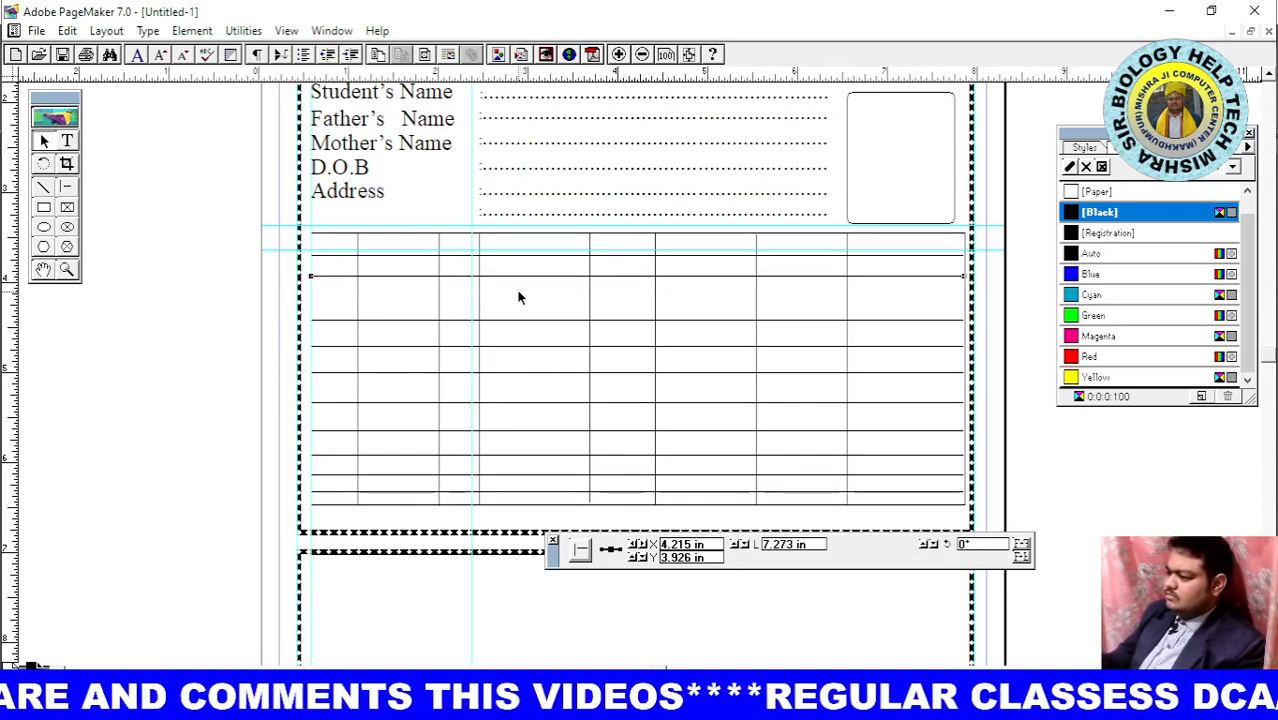
Raise the third inner horizontal line of the marks table to match the row spacing of the lines above it
{"action": "key", "text": "Up"}
{"action": "key", "text": "Up"}
{"action": "key", "text": "Up"}
{"action": "key", "text": "Up"}
{"action": "key", "text": "Up"}
{"action": "key", "text": "Up"}
{"action": "key", "text": "Up"}
{"action": "key", "text": "Up"}
{"action": "key", "text": "Up"}
{"action": "key", "text": "Up"}
{"action": "key", "text": "Up"}
{"action": "key", "text": "Up"}
{"action": "key", "text": "Up"}
{"action": "key", "text": "Up"}
{"action": "key", "text": "Up"}
{"action": "key", "text": "Up"}
{"action": "key", "text": "Up"}
{"action": "key", "text": "Up"}
{"action": "key", "text": "Up"}
{"action": "key", "text": "Up"}
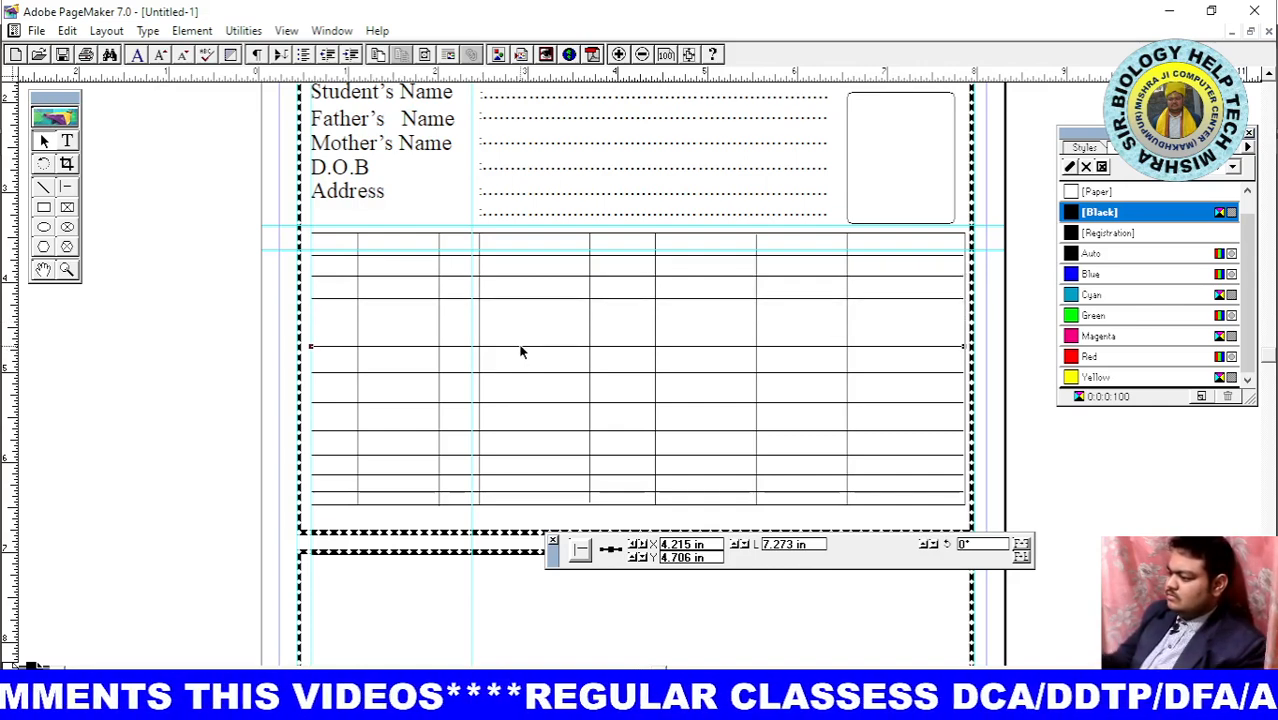
Move the fourth inner horizontal line of the marks table up to Y 4.416 in
{"action": "key", "text": "Up"}
{"action": "key", "text": "Up"}
{"action": "key", "text": "Up"}
{"action": "key", "text": "Up"}
{"action": "key", "text": "Up"}
{"action": "key", "text": "Up"}
{"action": "key", "text": "Up"}
{"action": "key", "text": "Up"}
{"action": "key", "text": "Up"}
{"action": "key", "text": "Up"}
{"action": "key", "text": "Up"}
{"action": "key", "text": "Up"}
{"action": "key", "text": "Up"}
{"action": "key", "text": "Up"}
{"action": "key", "text": "Up"}
{"action": "key", "text": "Up"}
{"action": "key", "text": "Up"}
{"action": "key", "text": "Up"}
{"action": "key", "text": "Up"}
{"action": "key", "text": "Up"}
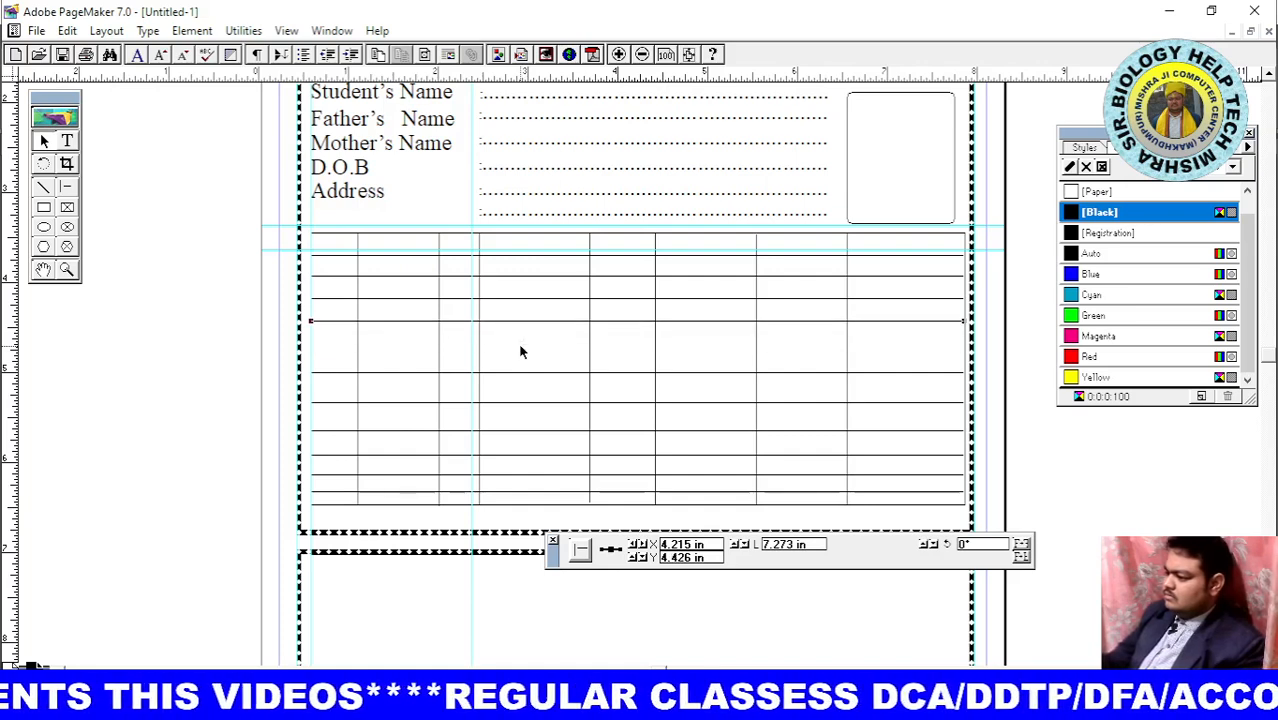
{"action": "key", "text": "Up"}
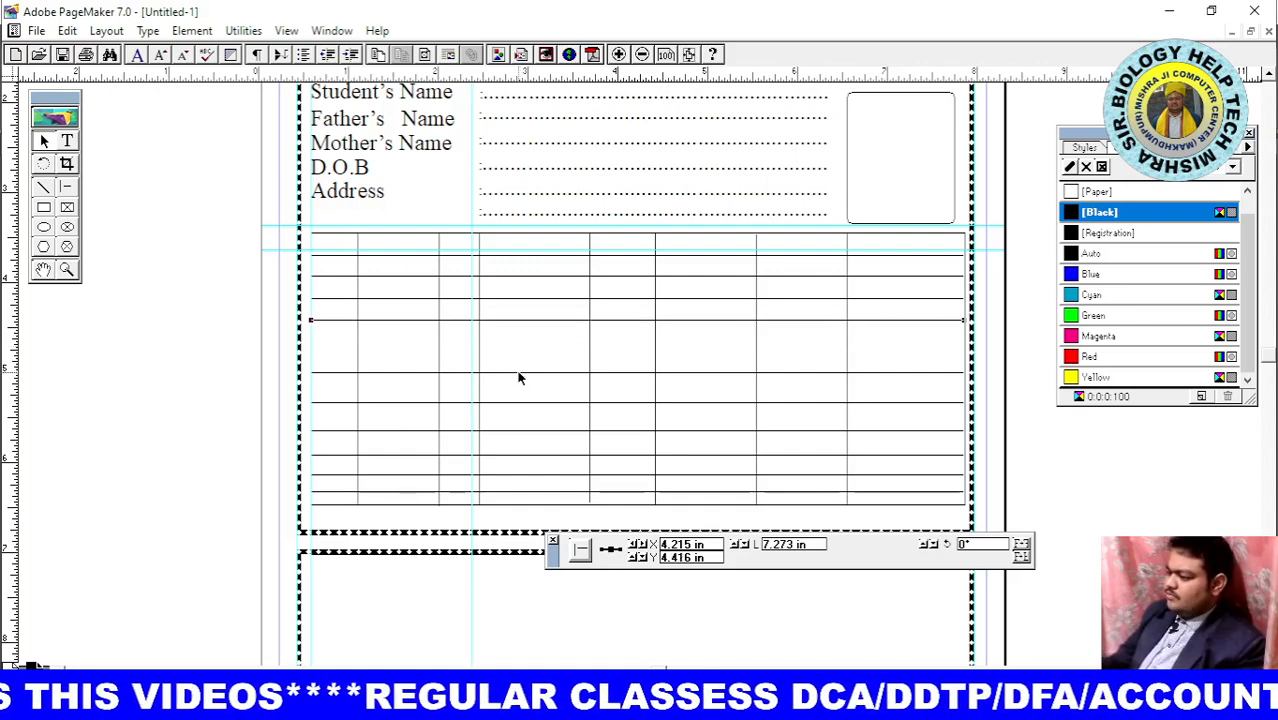
Move the fifth inner horizontal line of the marks table up to Y 4.677 in
{"action": "key", "text": "Up"}
{"action": "key", "text": "Up"}
{"action": "key", "text": "Up"}
{"action": "key", "text": "Up"}
{"action": "key", "text": "Up"}
{"action": "key", "text": "Up"}
{"action": "key", "text": "Up"}
{"action": "key", "text": "Up"}
{"action": "key", "text": "Up"}
{"action": "key", "text": "Up"}
{"action": "key", "text": "Up"}
{"action": "key", "text": "Up"}
{"action": "key", "text": "Up"}
{"action": "key", "text": "Up"}
{"action": "key", "text": "Up"}
{"action": "key", "text": "Up"}
{"action": "key", "text": "Up"}
{"action": "key", "text": "Up"}
{"action": "key", "text": "Up"}
{"action": "key", "text": "Up"}
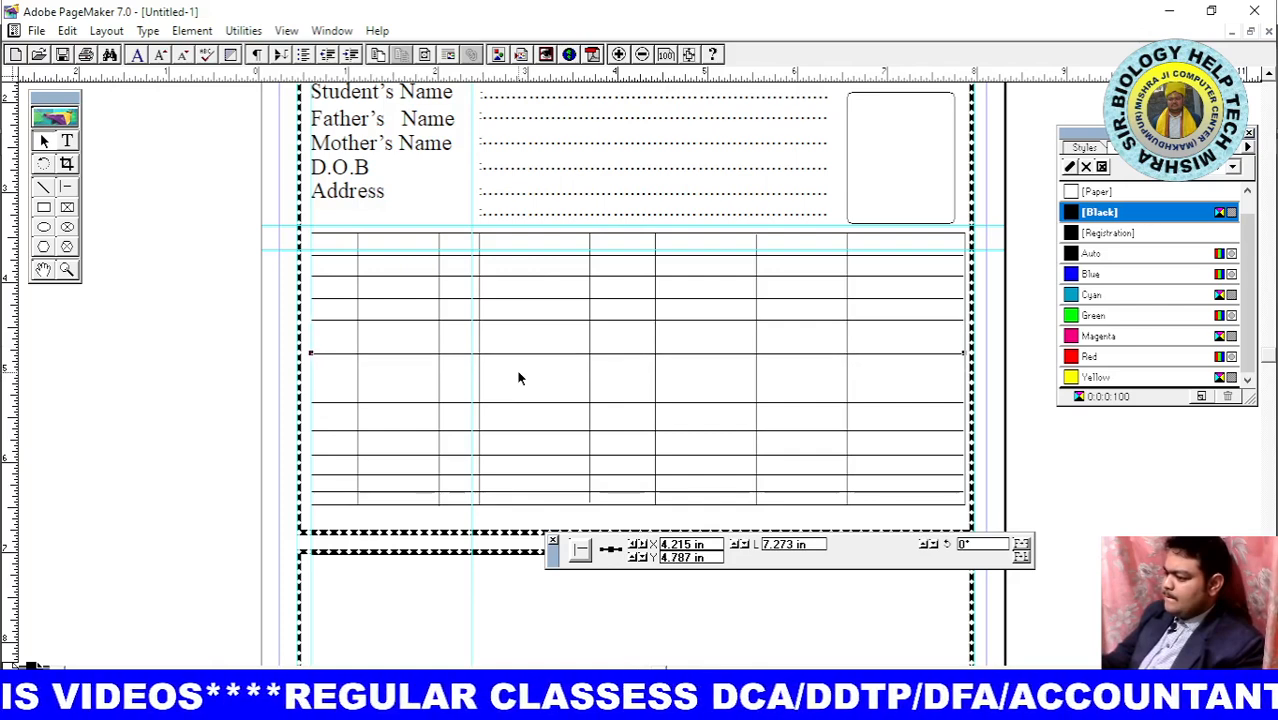
{"action": "key", "text": "Up"}
{"action": "key", "text": "Up"}
{"action": "key", "text": "Up"}
{"action": "key", "text": "Up"}
{"action": "key", "text": "Up"}
{"action": "key", "text": "Up"}
{"action": "key", "text": "Up"}
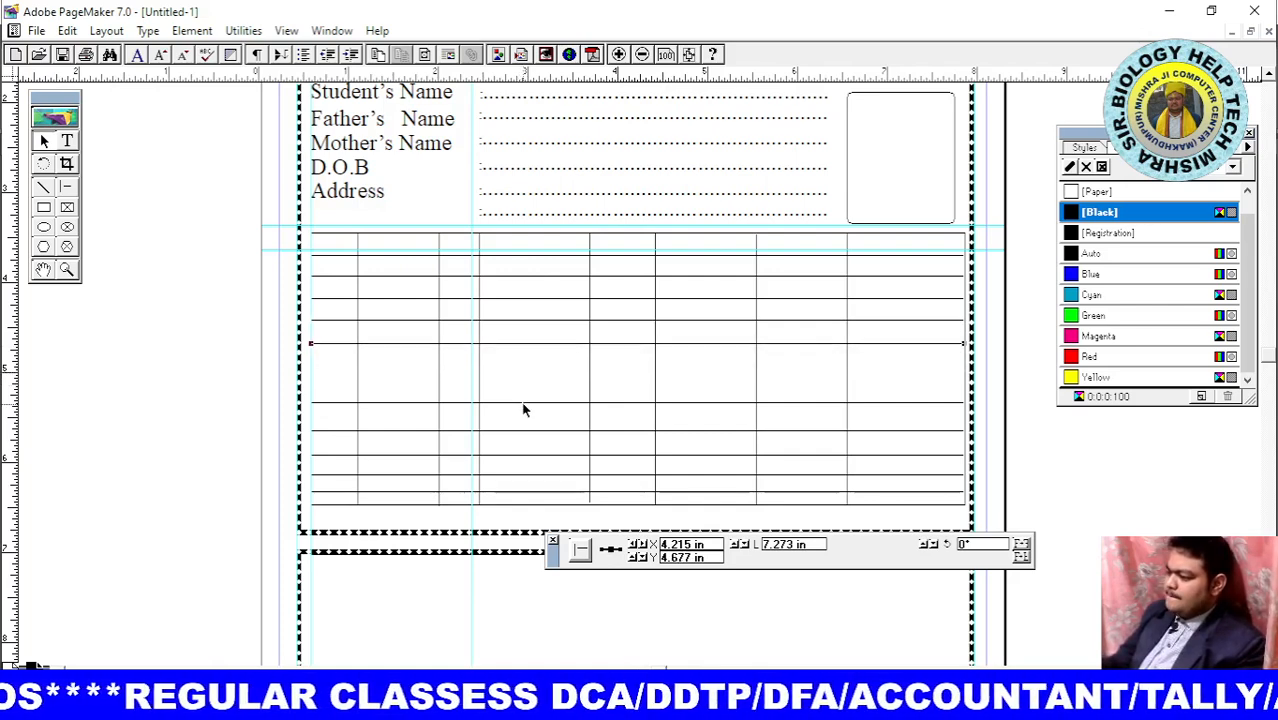
Move the sixth inner horizontal line of the marks table up to Y 4.916 in
{"action": "key", "text": "Up"}
{"action": "key", "text": "Up"}
{"action": "key", "text": "Up"}
{"action": "key", "text": "Up"}
{"action": "key", "text": "Up"}
{"action": "key", "text": "Up"}
{"action": "key", "text": "Up"}
{"action": "key", "text": "Up"}
{"action": "key", "text": "Up"}
{"action": "key", "text": "Up"}
{"action": "key", "text": "Up"}
{"action": "key", "text": "Up"}
{"action": "key", "text": "Up"}
{"action": "key", "text": "Up"}
{"action": "key", "text": "Up"}
{"action": "key", "text": "Up"}
{"action": "key", "text": "Up"}
{"action": "key", "text": "Up"}
{"action": "key", "text": "Up"}
{"action": "key", "text": "Up"}
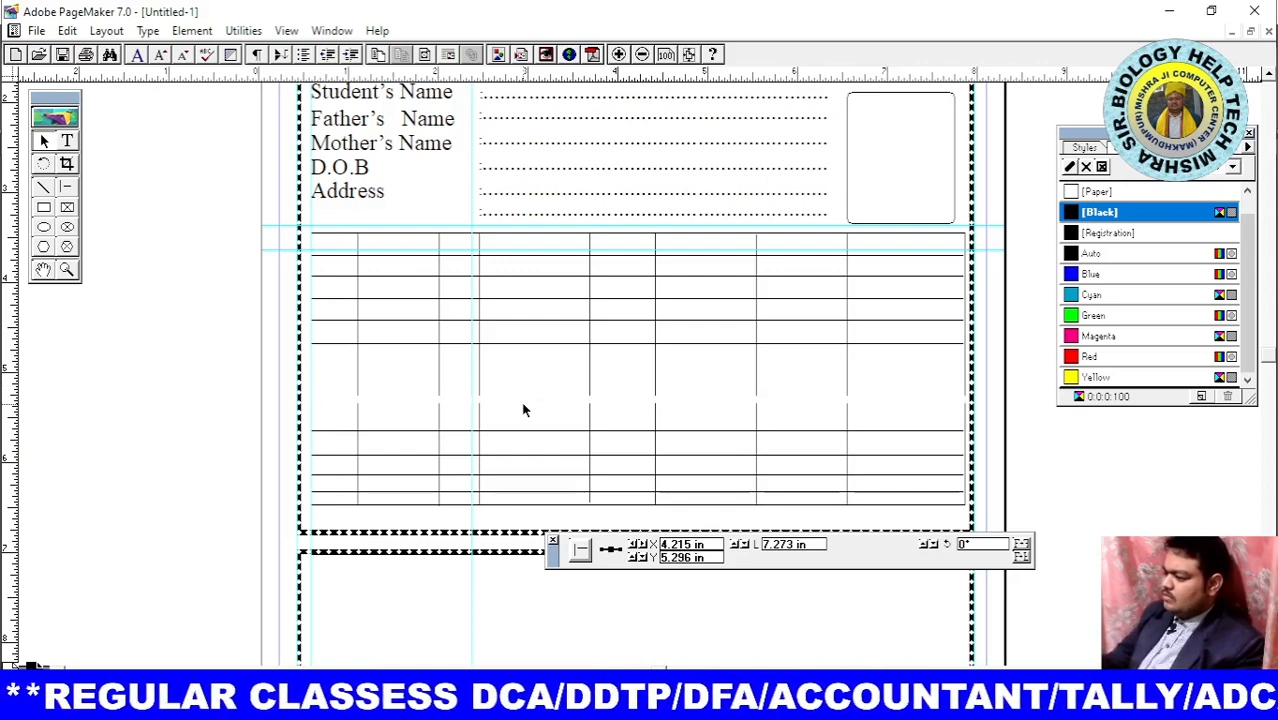
{"action": "key", "text": "Up"}
{"action": "key", "text": "Up"}
{"action": "key", "text": "Up"}
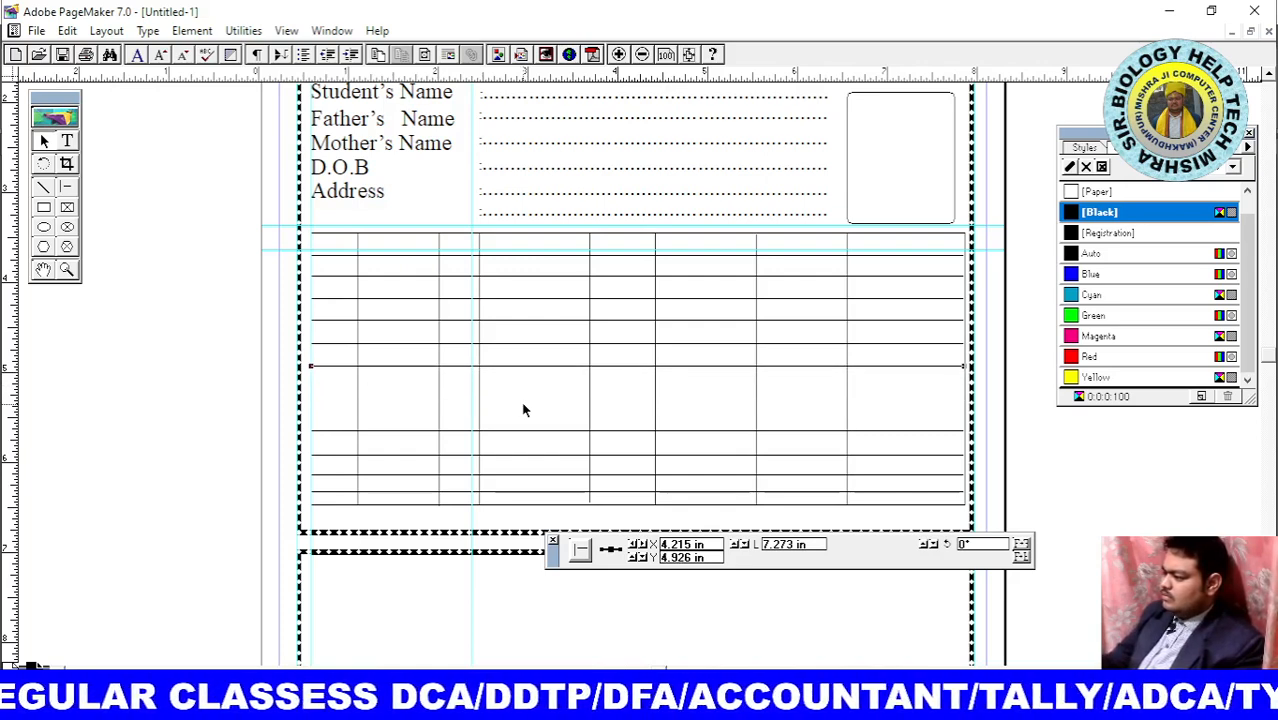
{"action": "key", "text": "Up"}
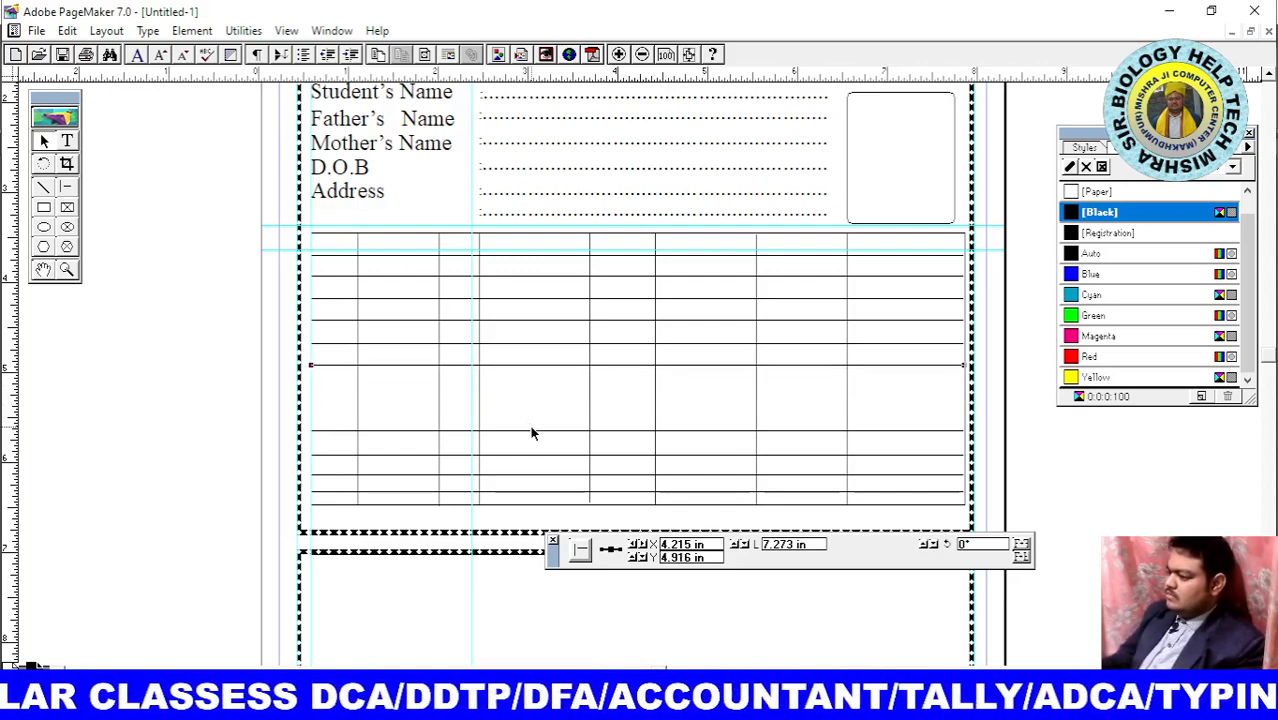
Move the seventh inner horizontal line of the marks table up to Y 5.177 in
{"action": "left_click", "coordinate": [531, 431]}
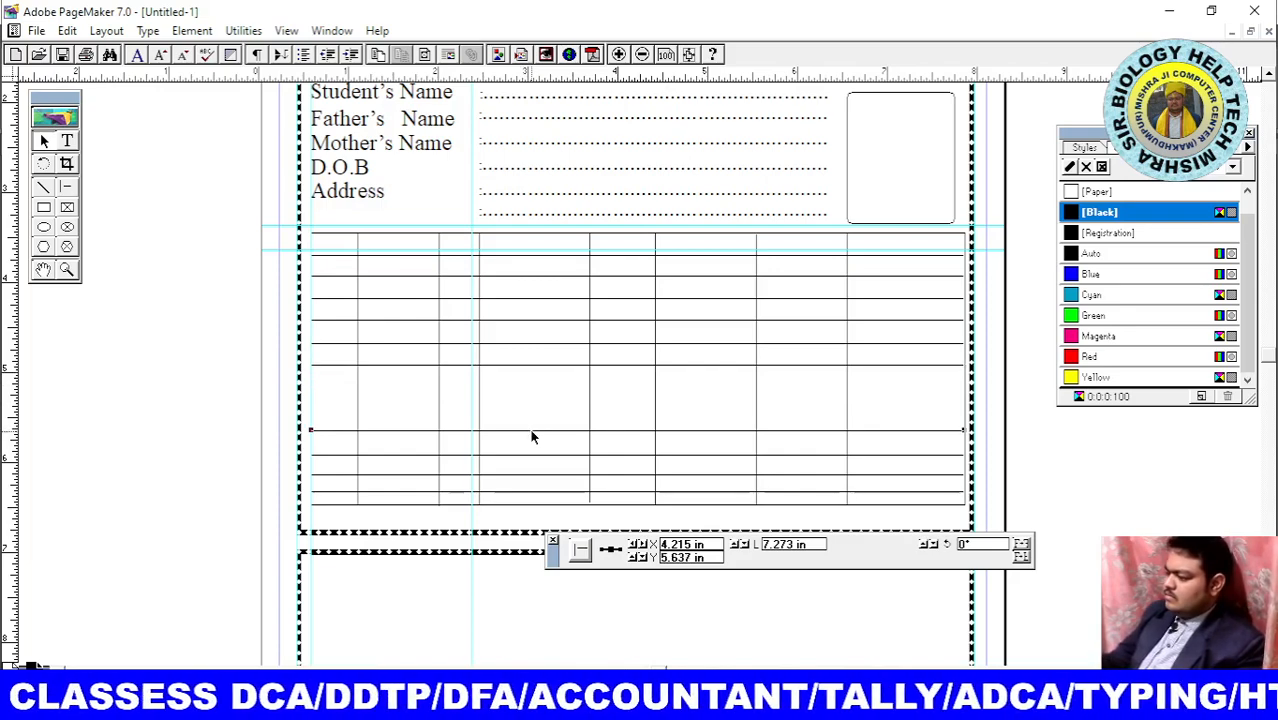
{"action": "key", "text": "Up"}
{"action": "key", "text": "Up"}
{"action": "key", "text": "Up"}
{"action": "key", "text": "Up"}
{"action": "key", "text": "Up"}
{"action": "key", "text": "Up"}
{"action": "key", "text": "Up"}
{"action": "key", "text": "Up"}
{"action": "key", "text": "Up"}
{"action": "key", "text": "Up"}
{"action": "key", "text": "Up"}
{"action": "key", "text": "Up"}
{"action": "key", "text": "Up"}
{"action": "key", "text": "Up"}
{"action": "key", "text": "Up"}
{"action": "key", "text": "Up"}
{"action": "key", "text": "Up"}
{"action": "key", "text": "Up"}
{"action": "key", "text": "Up"}
{"action": "key", "text": "Up"}
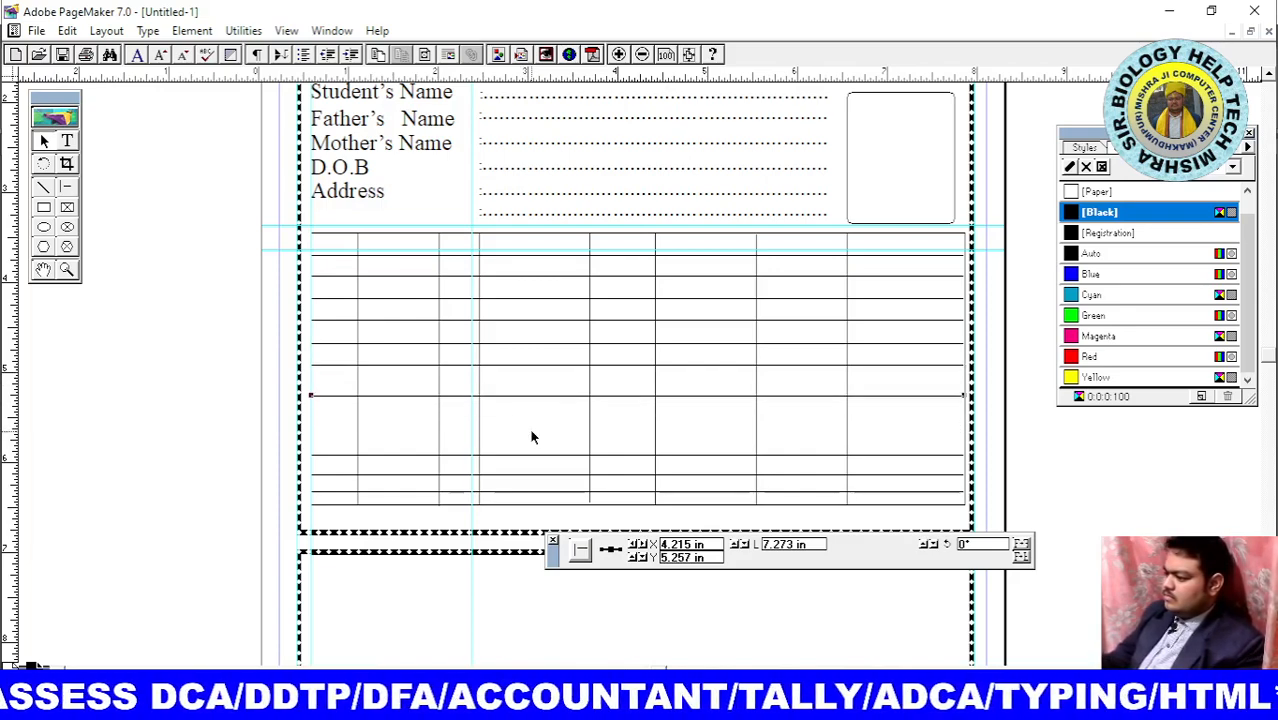
{"action": "key", "text": "Up"}
{"action": "key", "text": "Up"}
{"action": "key", "text": "Up"}
{"action": "key", "text": "Up"}
{"action": "key", "text": "Up"}
{"action": "key", "text": "Up"}
{"action": "key", "text": "Up"}
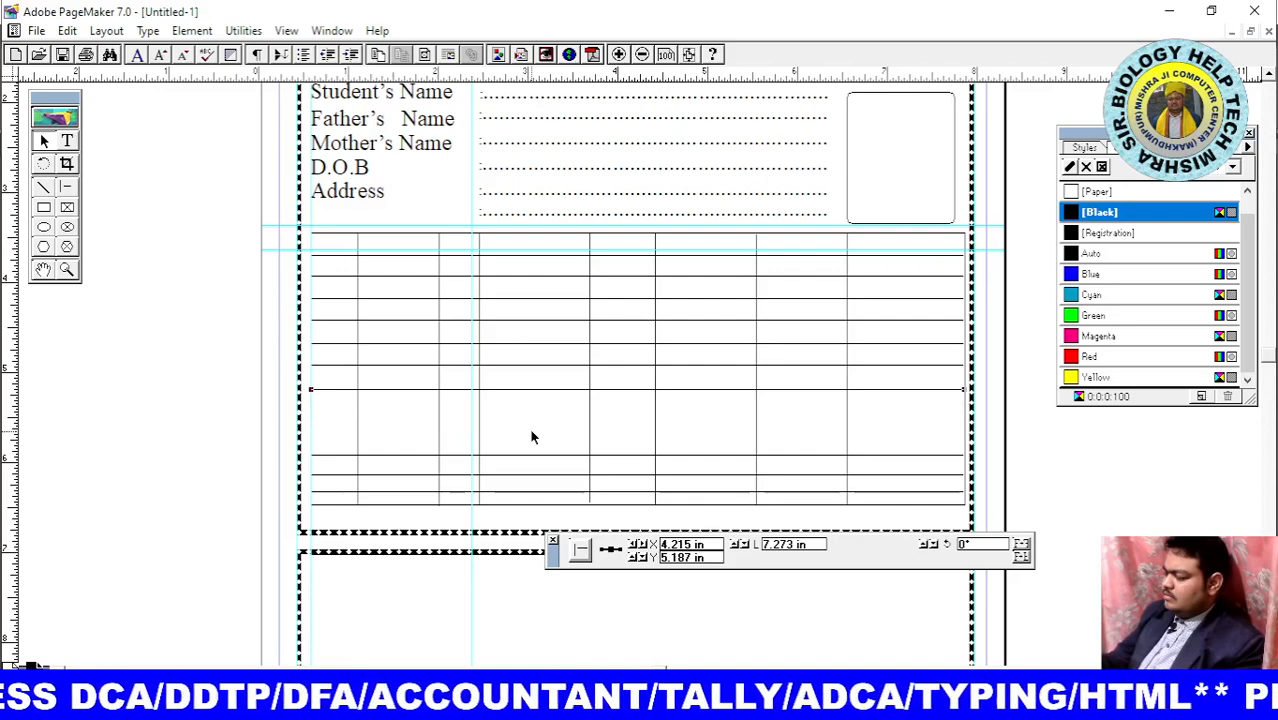
{"action": "key", "text": "Up"}
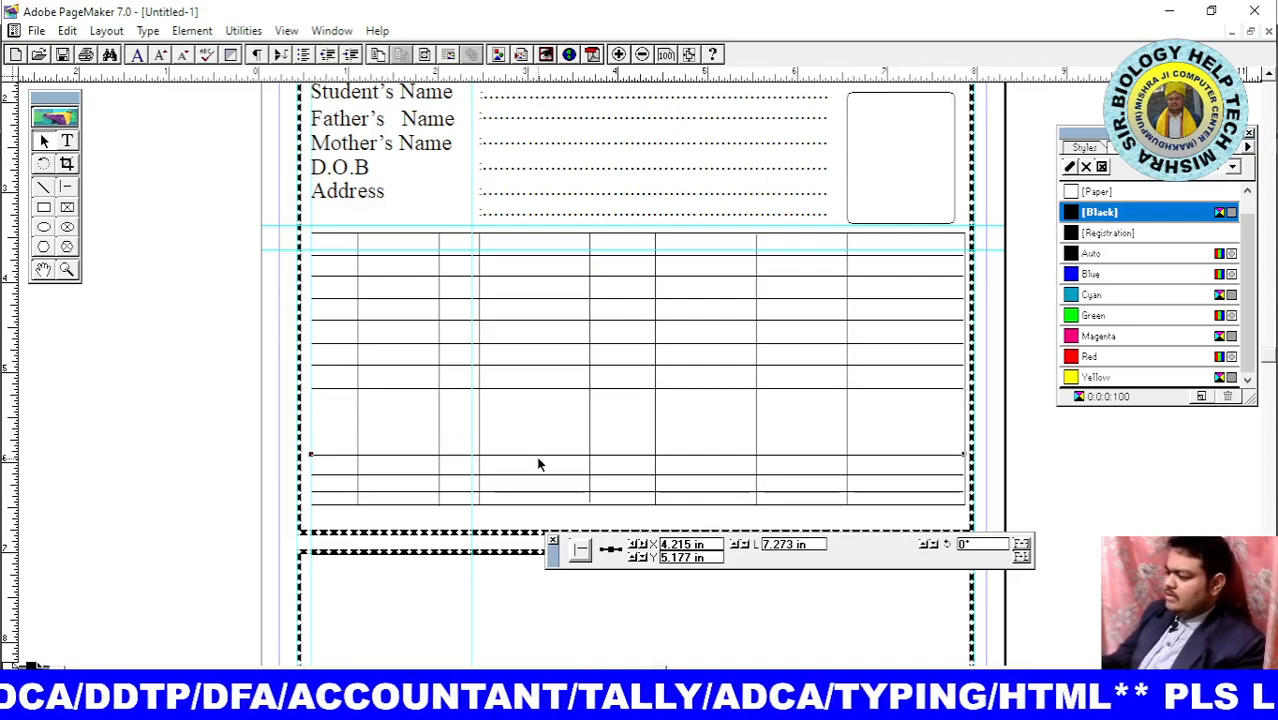
Move the eighth inner horizontal line of the marks table up to Y 5.432 in
{"action": "key", "text": "Up"}
{"action": "key", "text": "Up"}
{"action": "key", "text": "Up"}
{"action": "key", "text": "Up"}
{"action": "key", "text": "Up"}
{"action": "key", "text": "Up"}
{"action": "key", "text": "Up"}
{"action": "key", "text": "Up"}
{"action": "key", "text": "Up"}
{"action": "key", "text": "Up"}
{"action": "key", "text": "Up"}
{"action": "key", "text": "Up"}
{"action": "key", "text": "Up"}
{"action": "key", "text": "Up"}
{"action": "key", "text": "Up"}
{"action": "key", "text": "Up"}
{"action": "key", "text": "Up"}
{"action": "key", "text": "Up"}
{"action": "key", "text": "Up"}
{"action": "key", "text": "Up"}
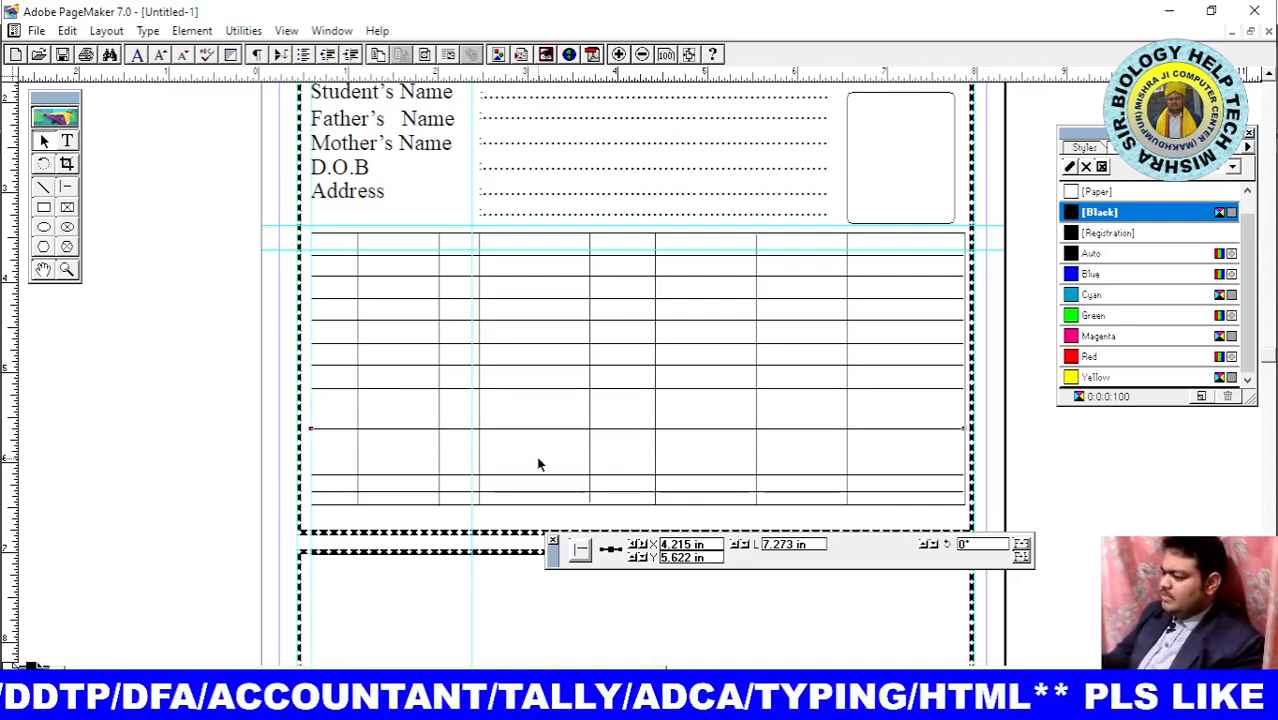
{"action": "key", "text": "Up"}
{"action": "key", "text": "Up"}
{"action": "key", "text": "Up"}
{"action": "key", "text": "Up"}
{"action": "key", "text": "Up"}
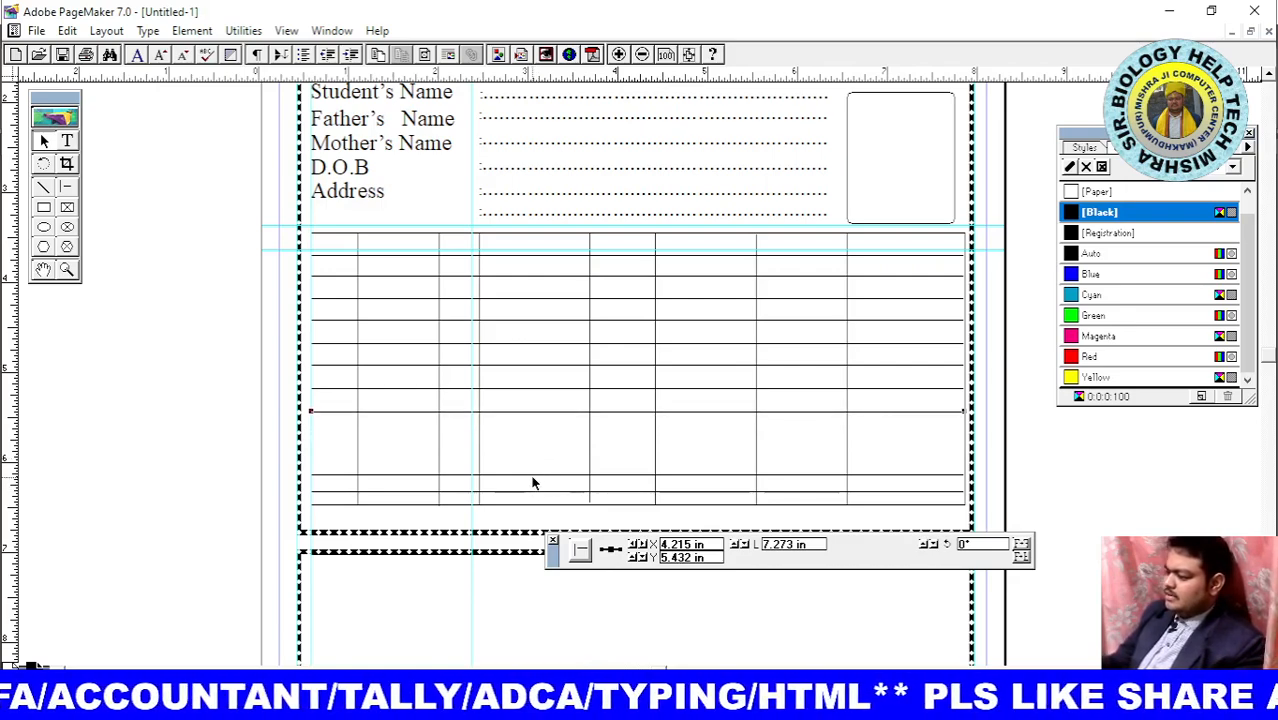
Move the ninth inner horizontal line of the marks table up to Y 5.681 in
{"action": "key", "text": "Up"}
{"action": "key", "text": "Up"}
{"action": "key", "text": "Up"}
{"action": "key", "text": "Up"}
{"action": "key", "text": "Up"}
{"action": "key", "text": "Up"}
{"action": "key", "text": "Up"}
{"action": "key", "text": "Up"}
{"action": "key", "text": "Up"}
{"action": "key", "text": "Up"}
{"action": "key", "text": "Up"}
{"action": "key", "text": "Up"}
{"action": "key", "text": "Up"}
{"action": "key", "text": "Up"}
{"action": "key", "text": "Up"}
{"action": "key", "text": "Up"}
{"action": "key", "text": "Up"}
{"action": "key", "text": "Up"}
{"action": "key", "text": "Up"}
{"action": "key", "text": "Up"}
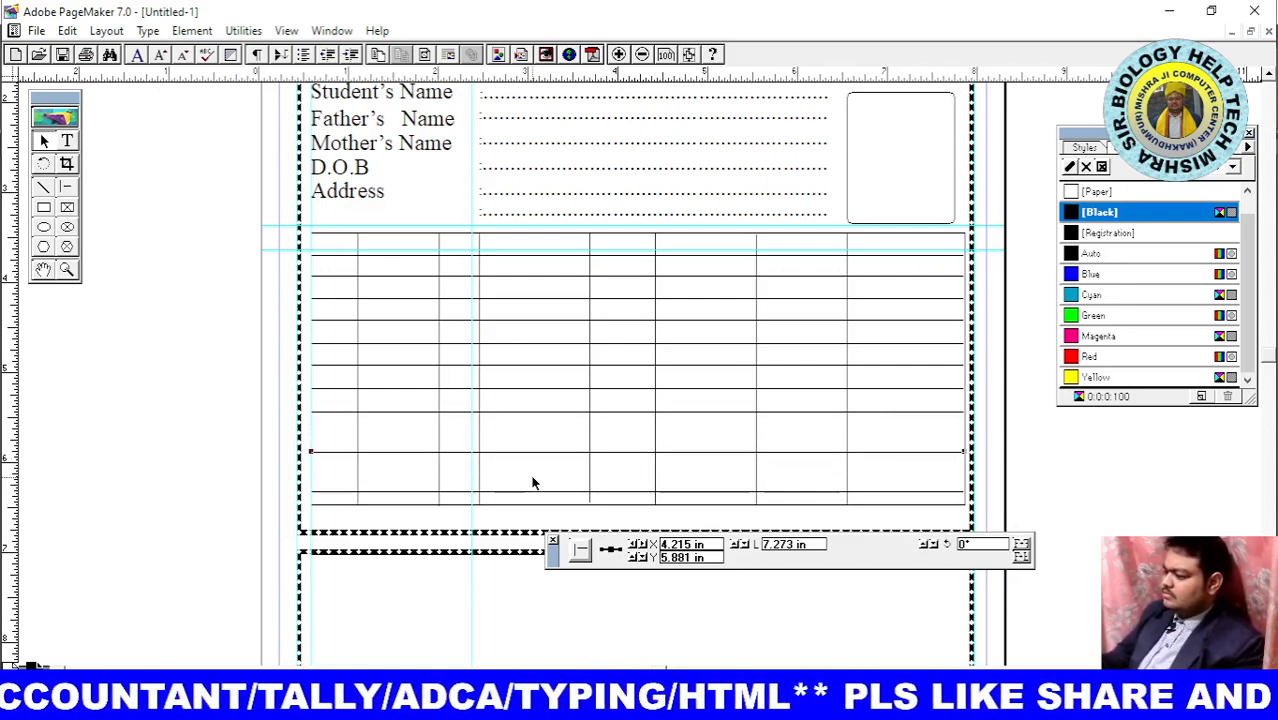
{"action": "key", "text": "Up"}
{"action": "key", "text": "Up"}
{"action": "key", "text": "Up"}
{"action": "key", "text": "Up"}
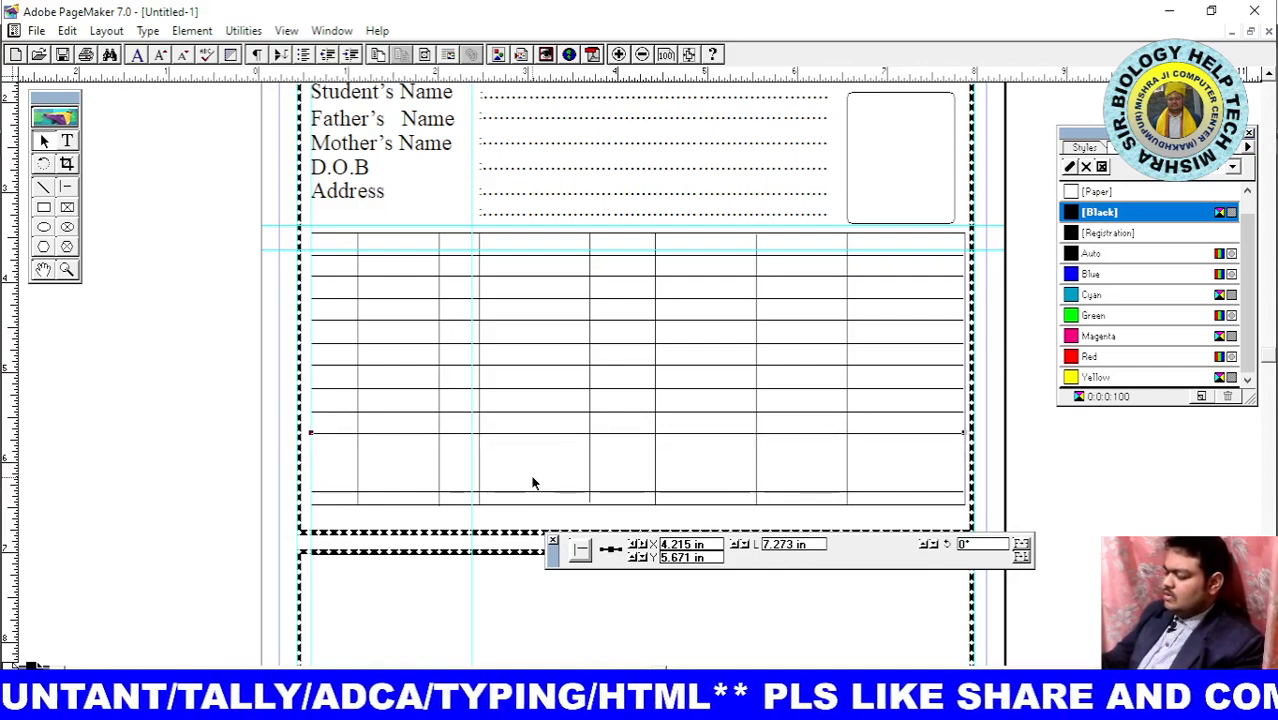
{"action": "key", "text": "Down"}
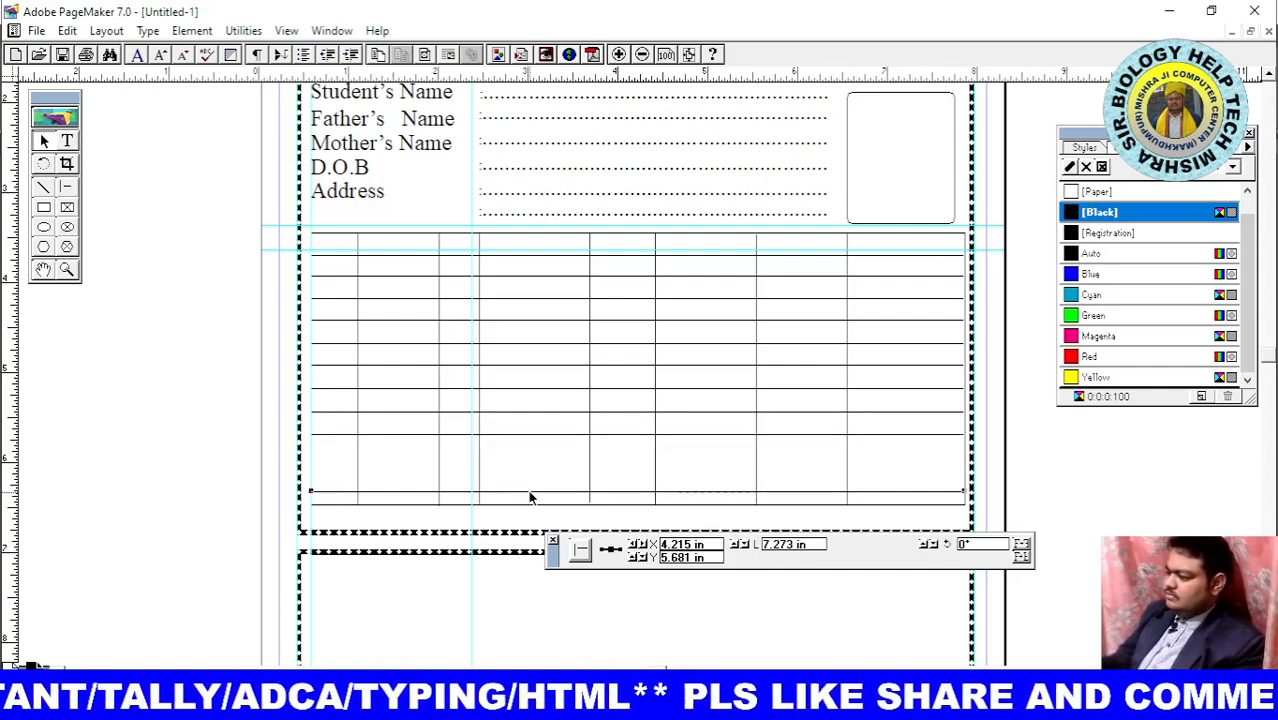
Move the tenth inner horizontal line of the marks table up to Y 5.886 in
{"action": "key", "text": "Up"}
{"action": "key", "text": "Up"}
{"action": "key", "text": "Up"}
{"action": "key", "text": "Up"}
{"action": "key", "text": "Up"}
{"action": "key", "text": "Up"}
{"action": "key", "text": "Up"}
{"action": "key", "text": "Up"}
{"action": "key", "text": "Up"}
{"action": "key", "text": "Up"}
{"action": "key", "text": "Up"}
{"action": "key", "text": "Up"}
{"action": "key", "text": "Up"}
{"action": "key", "text": "Up"}
{"action": "key", "text": "Up"}
{"action": "key", "text": "Up"}
{"action": "key", "text": "Up"}
{"action": "key", "text": "Up"}
{"action": "key", "text": "Up"}
{"action": "key", "text": "Up"}
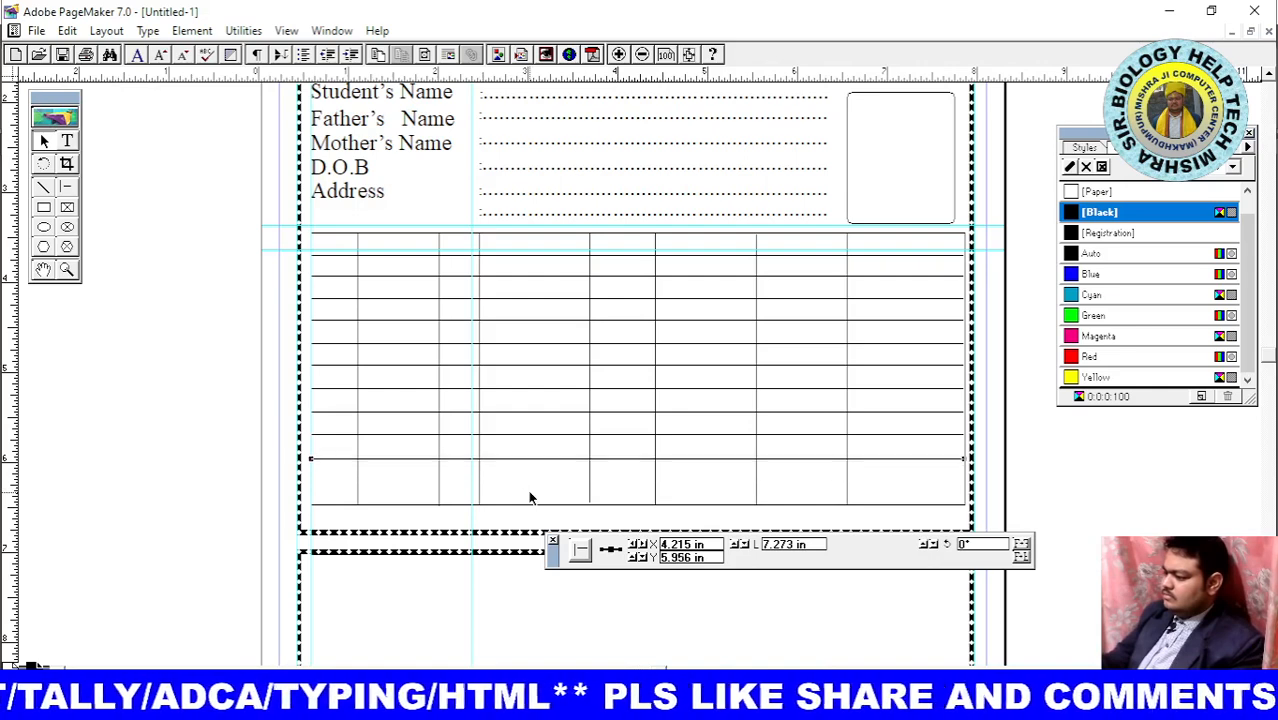
{"action": "key", "text": "Up"}
{"action": "key", "text": "Up"}
{"action": "key", "text": "Up"}
{"action": "key", "text": "Up"}
{"action": "key", "text": "Up"}
{"action": "key", "text": "Up"}
{"action": "key", "text": "Up"}
{"action": "key", "text": "Up"}
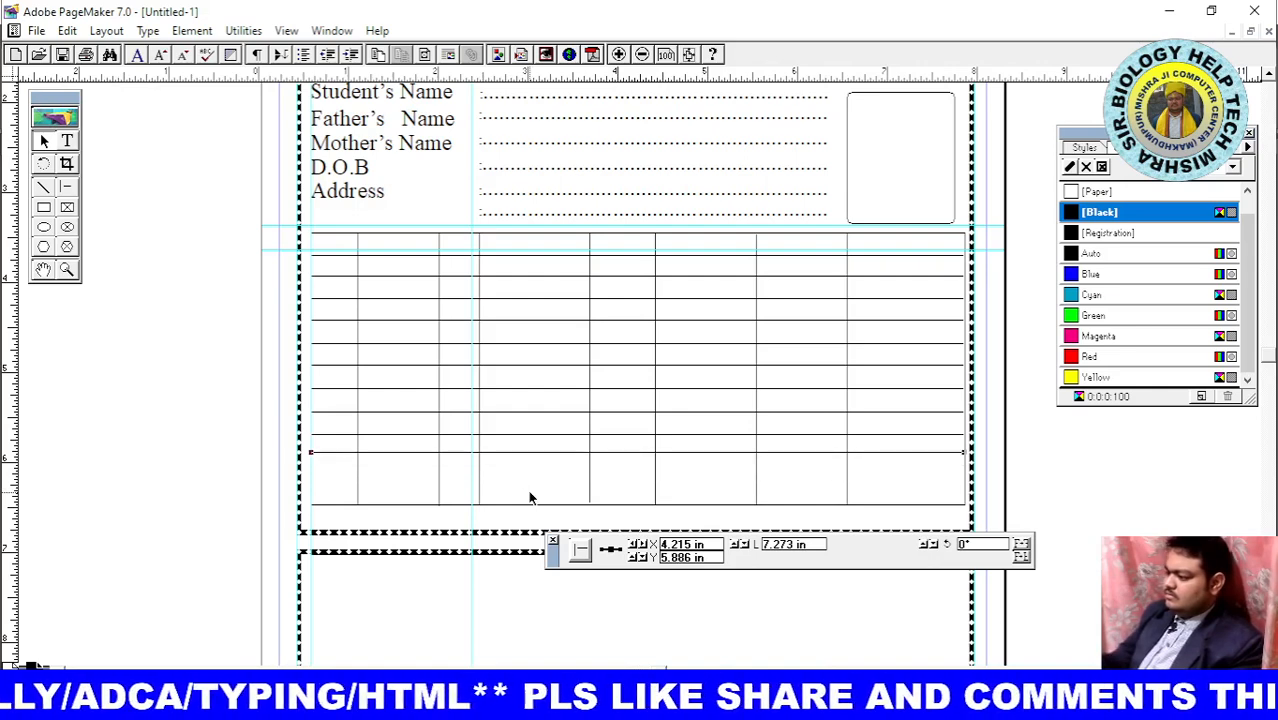
Shorten the marks table's border rectangle from its lower edge to a height of about 2.658 in
{"action": "left_click", "coordinate": [525, 507]}
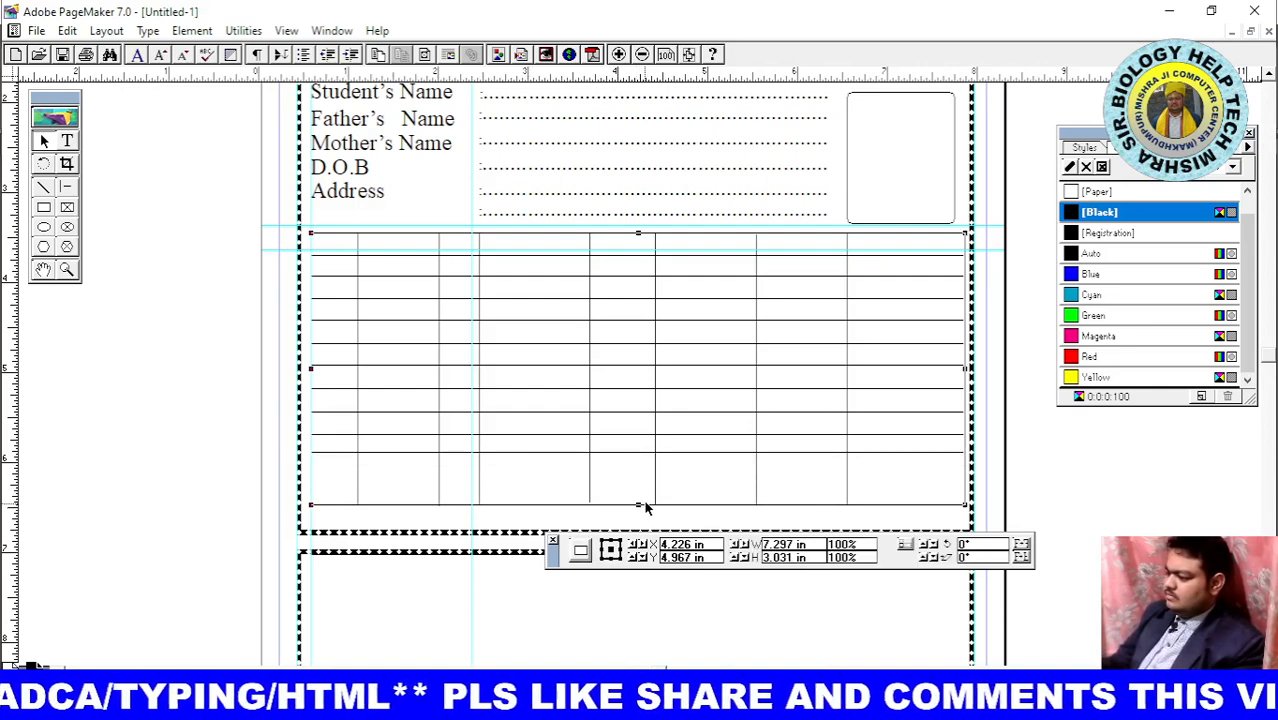
{"action": "left_click_drag", "start_coordinate": [638, 507], "coordinate": [639, 470]}
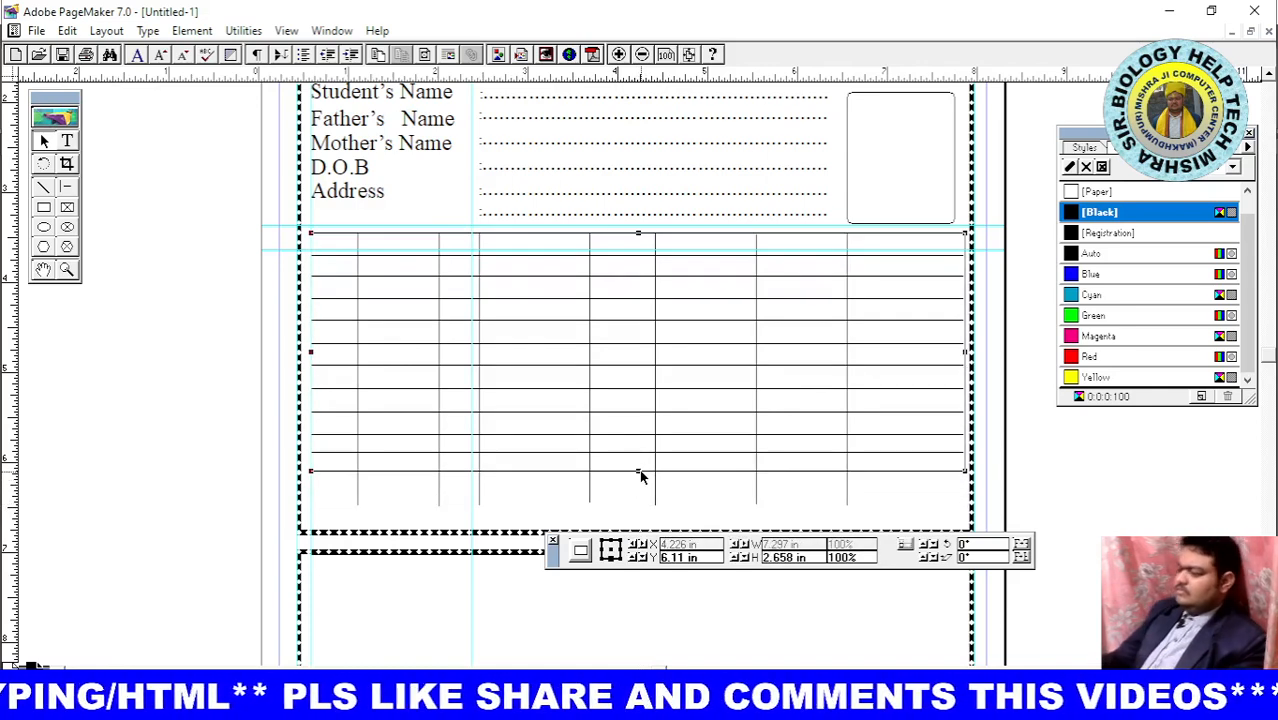
Select the seven vertical column lines and shorten each one to end at the table border's bottom edge
{"action": "left_click", "coordinate": [358, 502]}
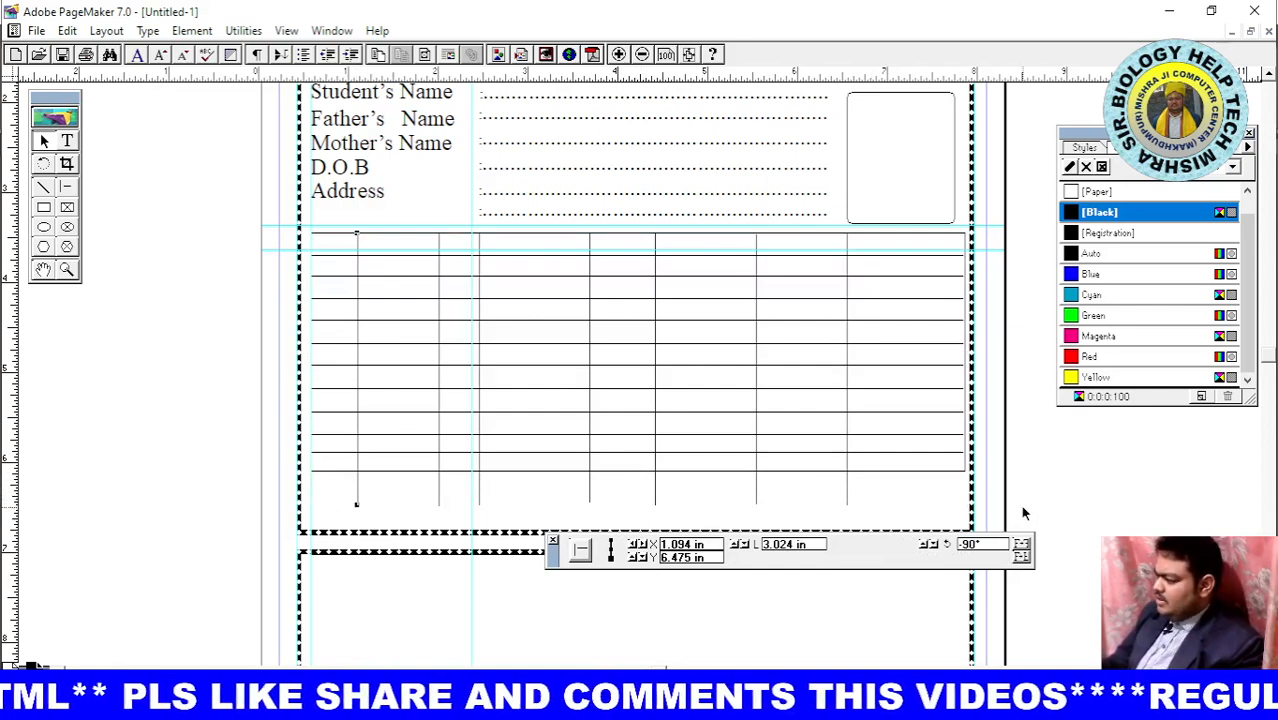
{"action": "left_click_drag", "start_coordinate": [842, 500], "coordinate": [337, 488]}
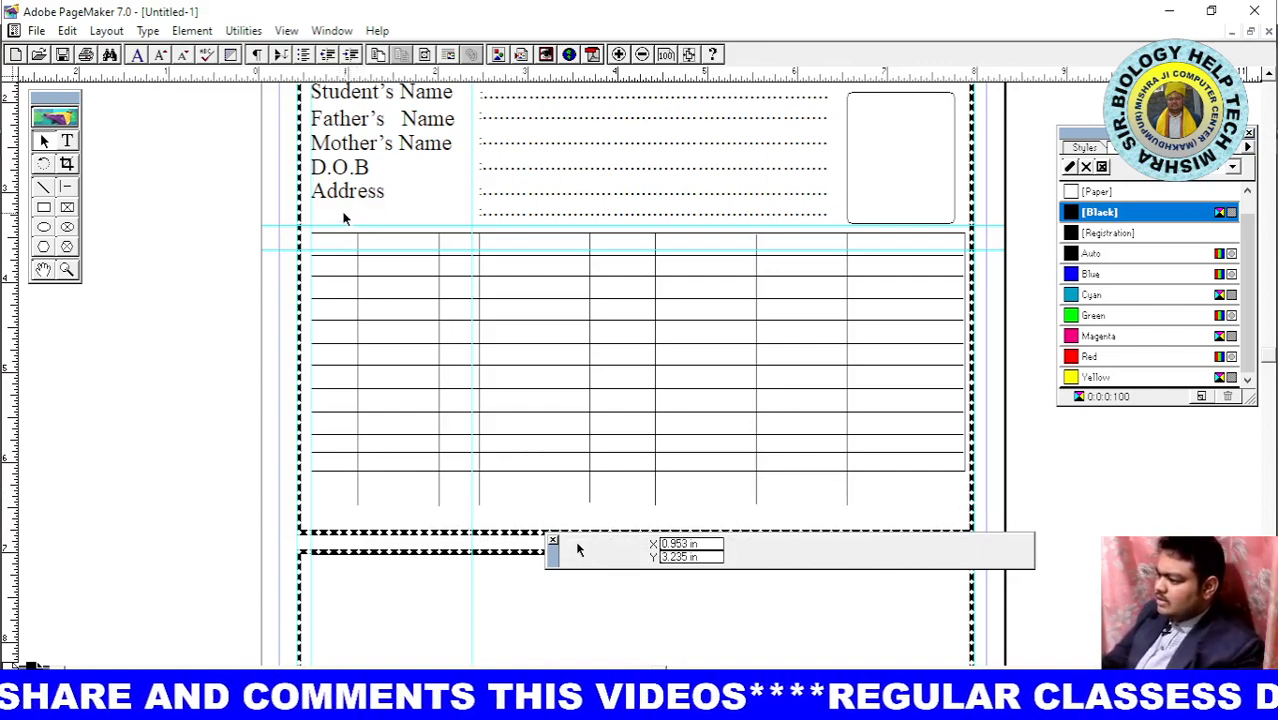
{"action": "left_click_drag", "start_coordinate": [342, 215], "coordinate": [864, 512]}
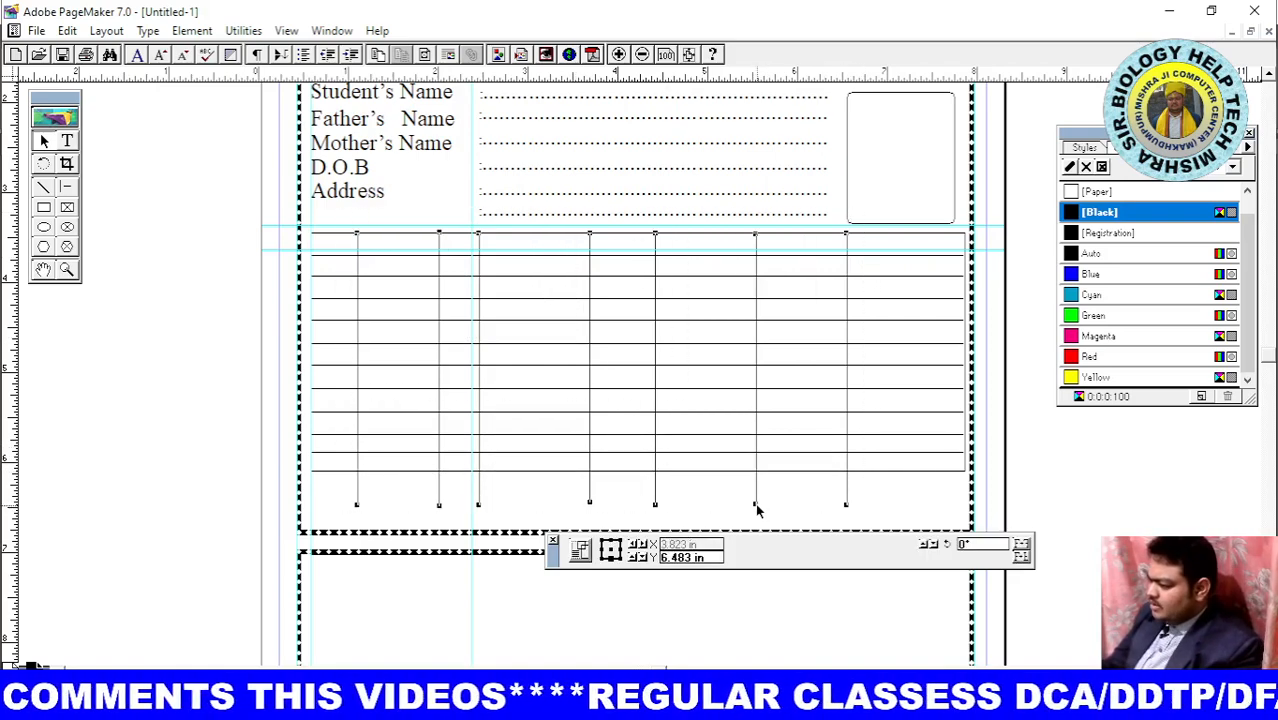
{"action": "left_click_drag", "start_coordinate": [755, 505], "coordinate": [755, 470]}
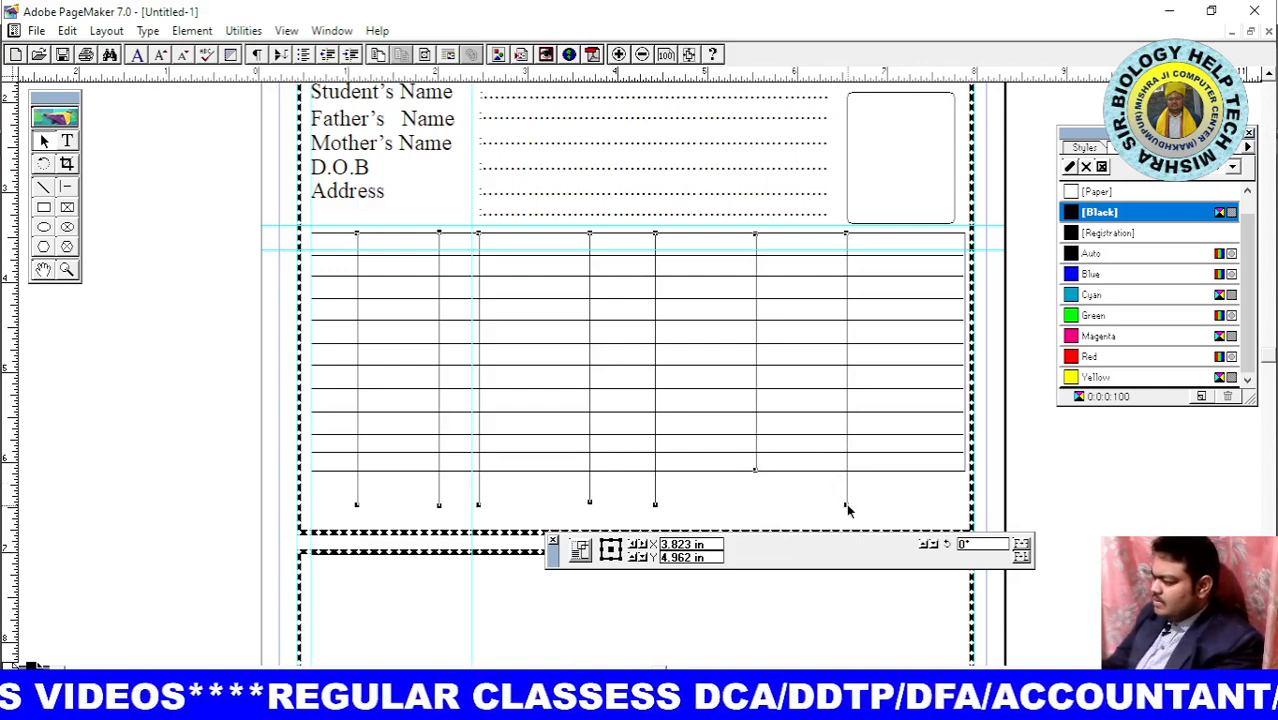
{"action": "left_click_drag", "start_coordinate": [846, 507], "coordinate": [849, 470]}
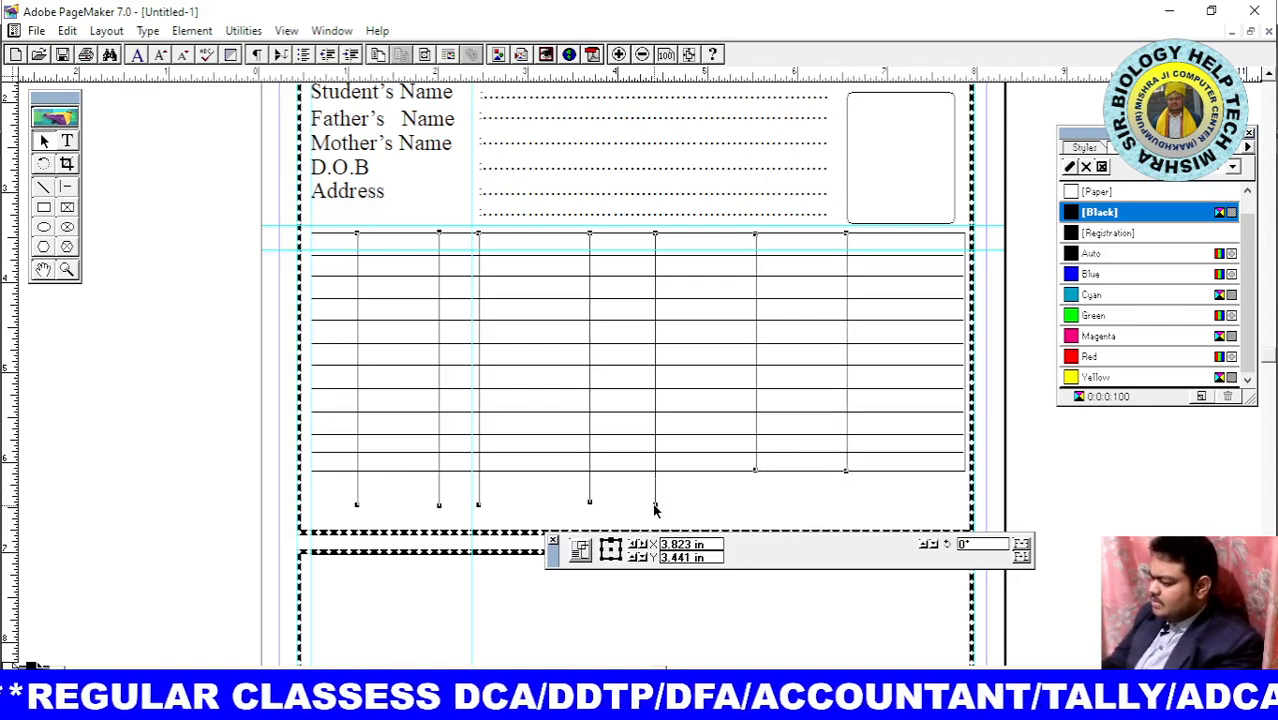
{"action": "left_click_drag", "start_coordinate": [654, 505], "coordinate": [655, 471]}
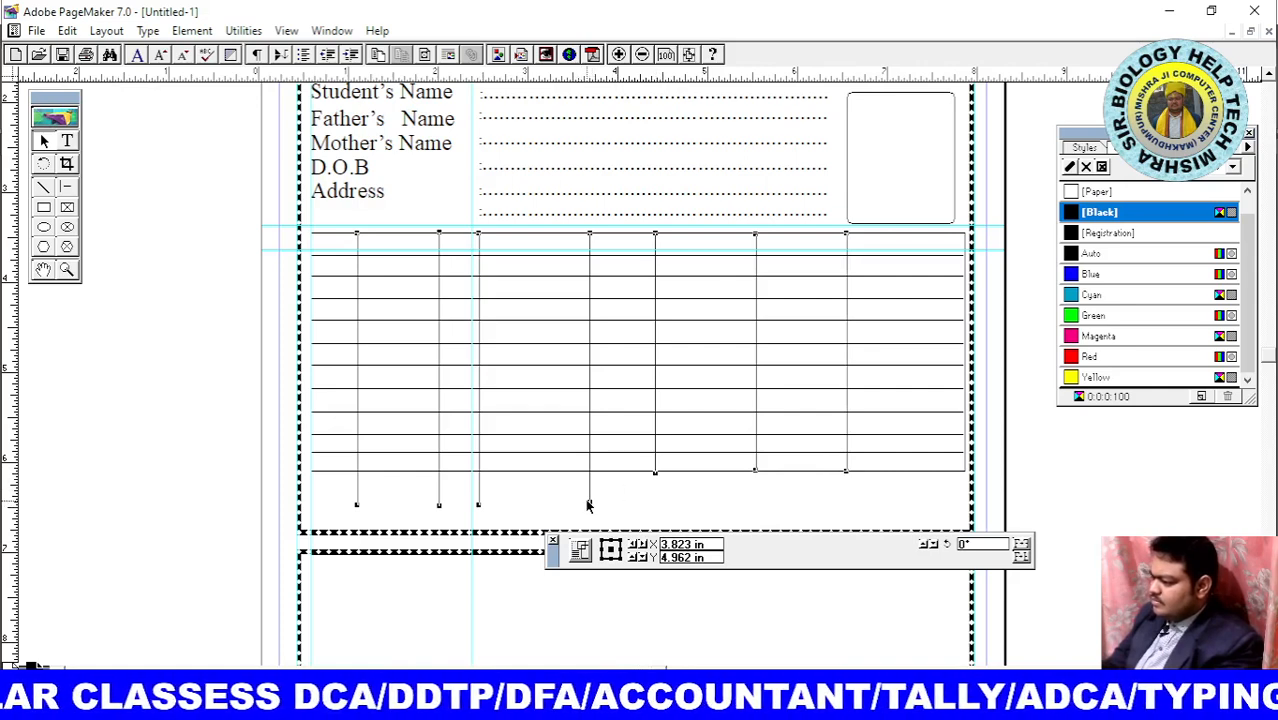
{"action": "left_click_drag", "start_coordinate": [589, 503], "coordinate": [589, 471]}
{"action": "left_click_drag", "start_coordinate": [477, 506], "coordinate": [439, 471]}
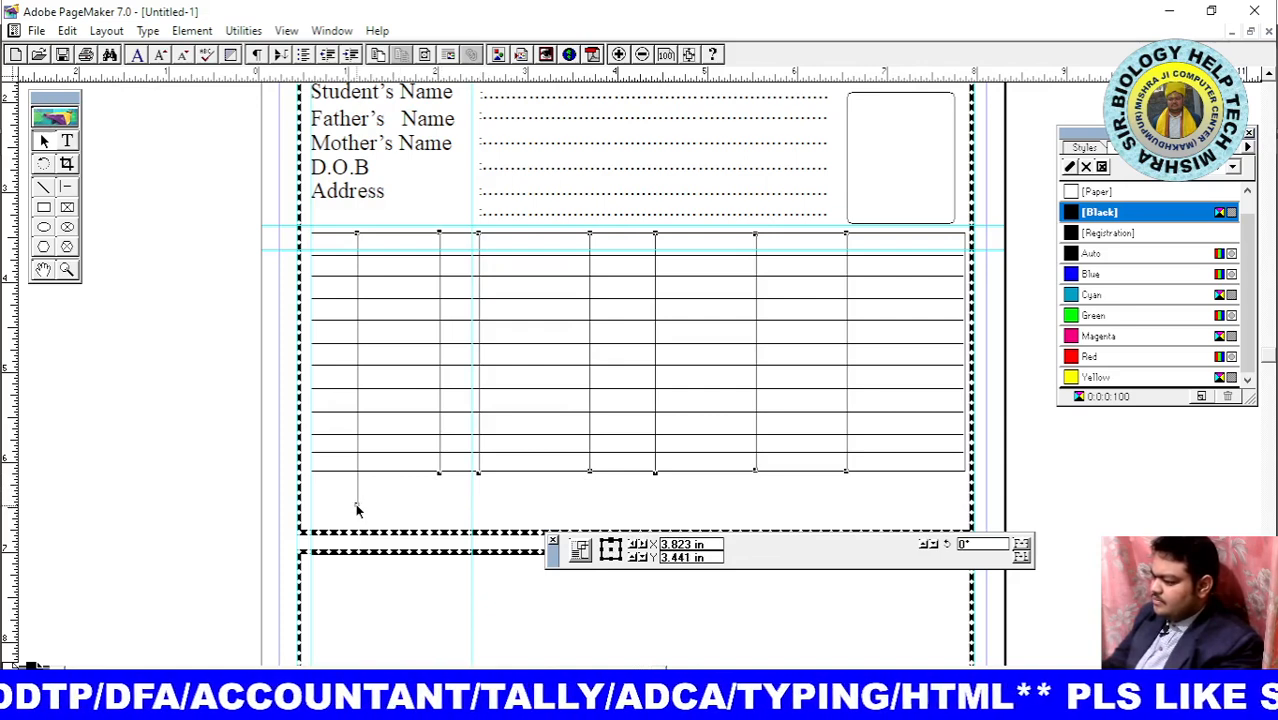
{"action": "left_click_drag", "start_coordinate": [356, 508], "coordinate": [358, 472]}
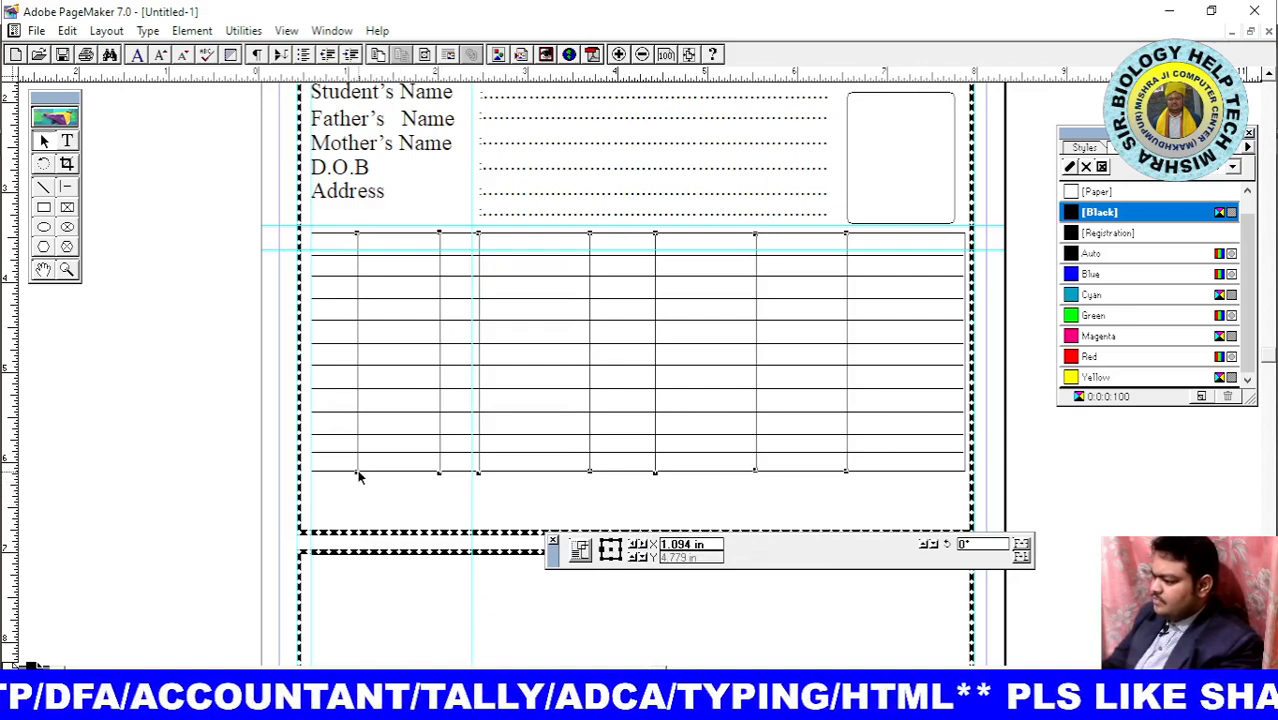
{"action": "left_click", "coordinate": [526, 490]}
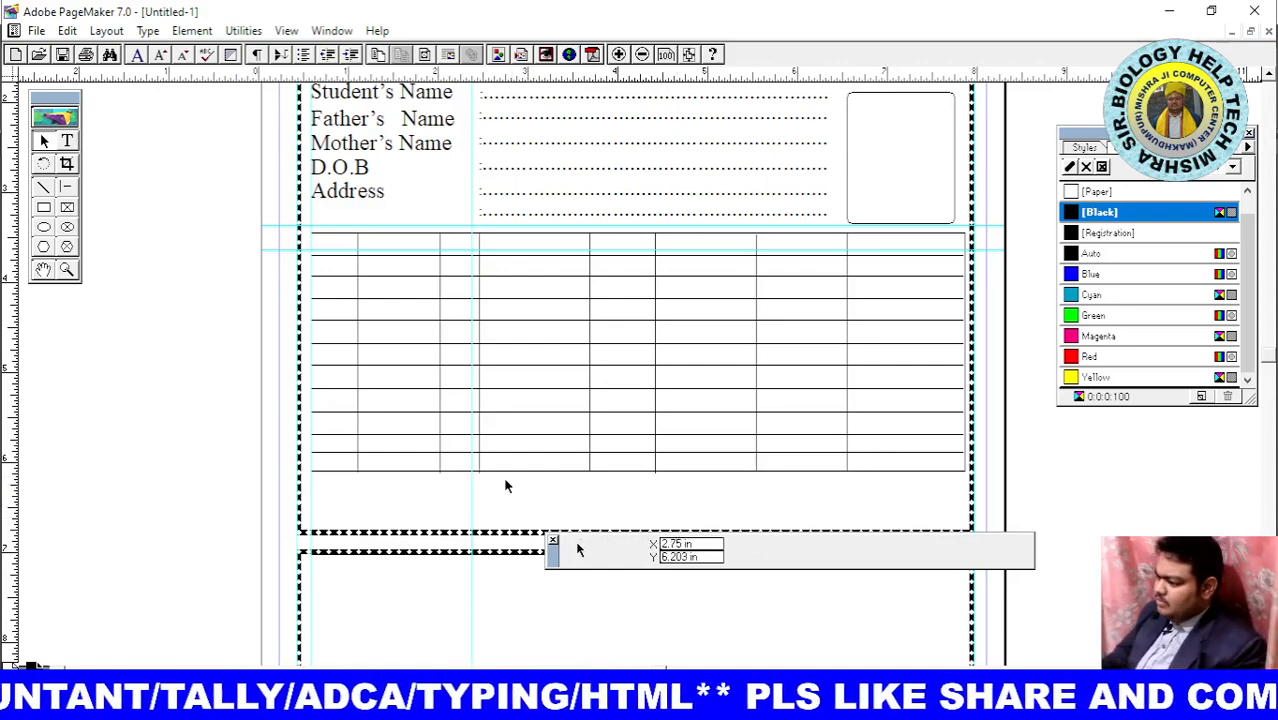
{"action": "left_click", "coordinate": [479, 470]}
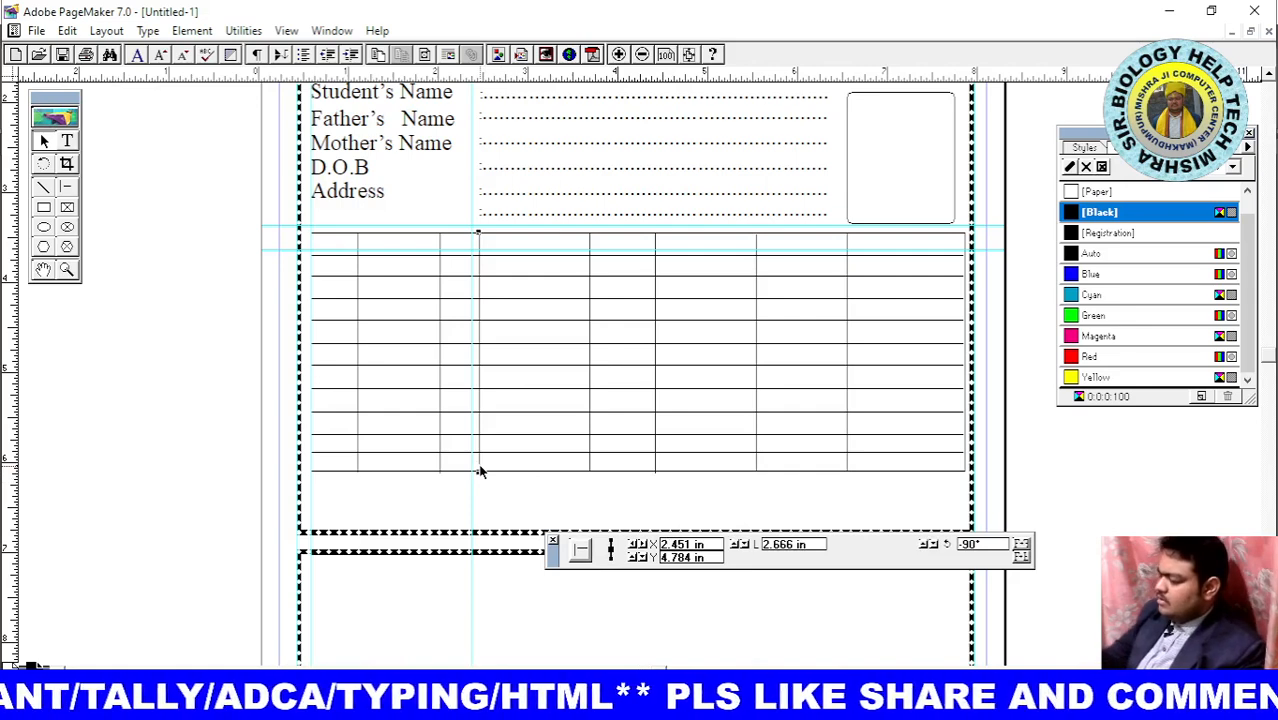
{"action": "left_click", "coordinate": [500, 490]}
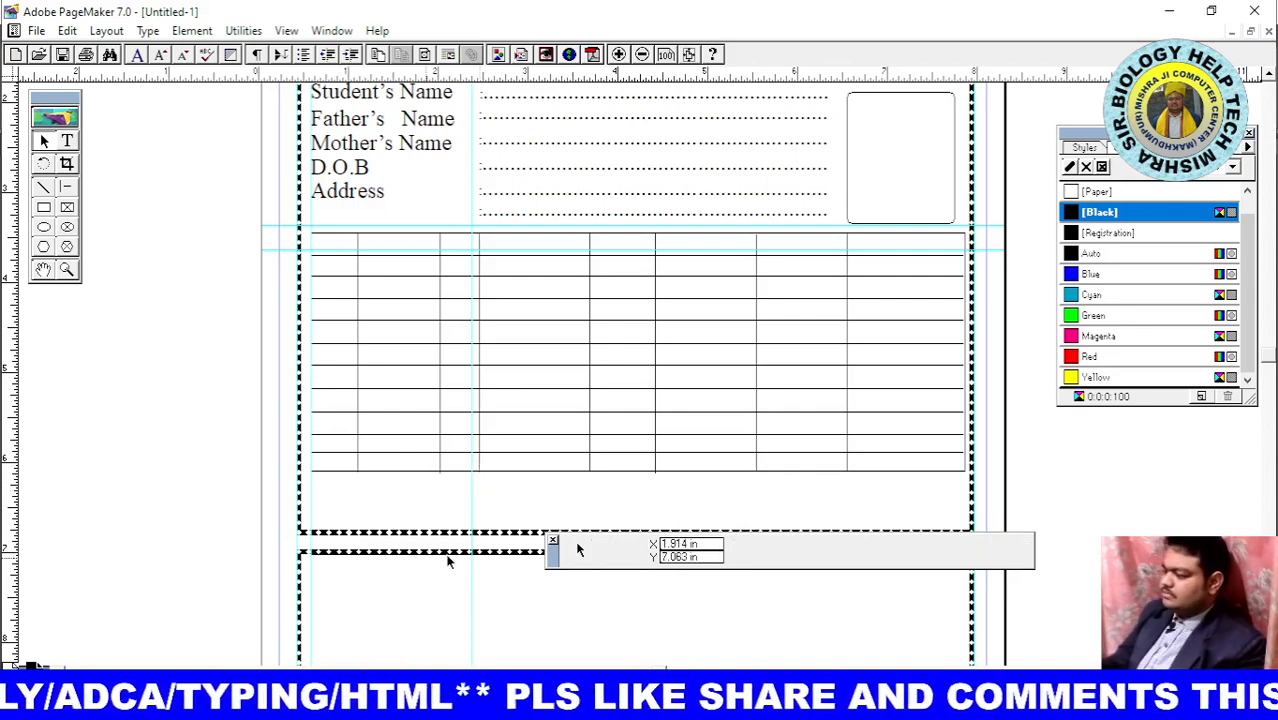
Move the two vertical ruler guides out of the marks table and remove the two horizontal guides near its header row
{"action": "left_click_drag", "start_coordinate": [312, 491], "coordinate": [295, 490]}
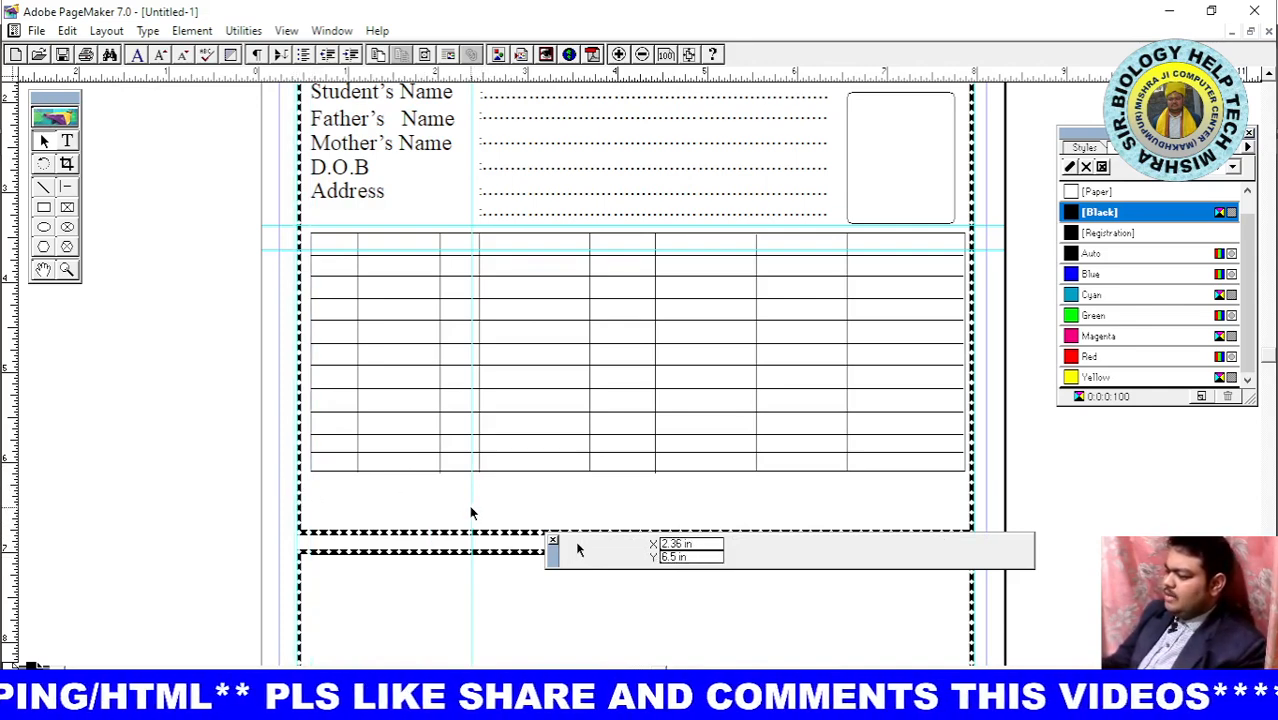
{"action": "left_click_drag", "start_coordinate": [471, 508], "coordinate": [285, 507]}
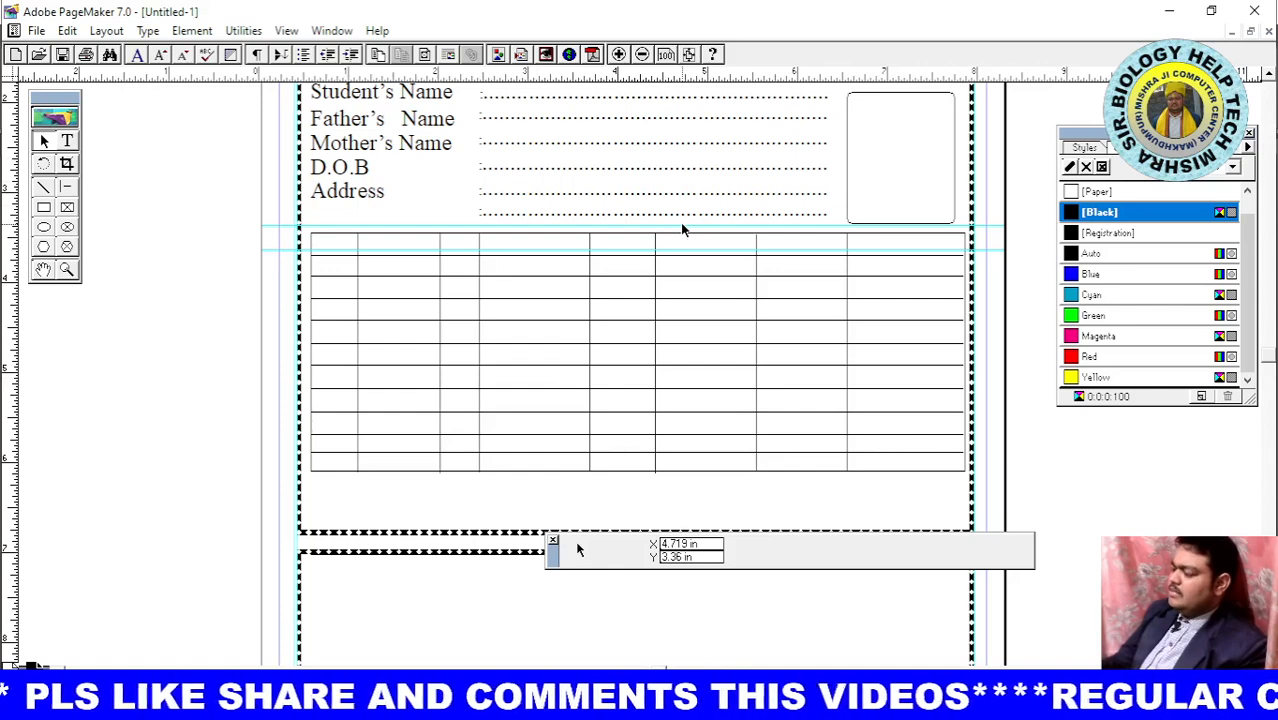
{"action": "left_click_drag", "start_coordinate": [682, 227], "coordinate": [663, 42]}
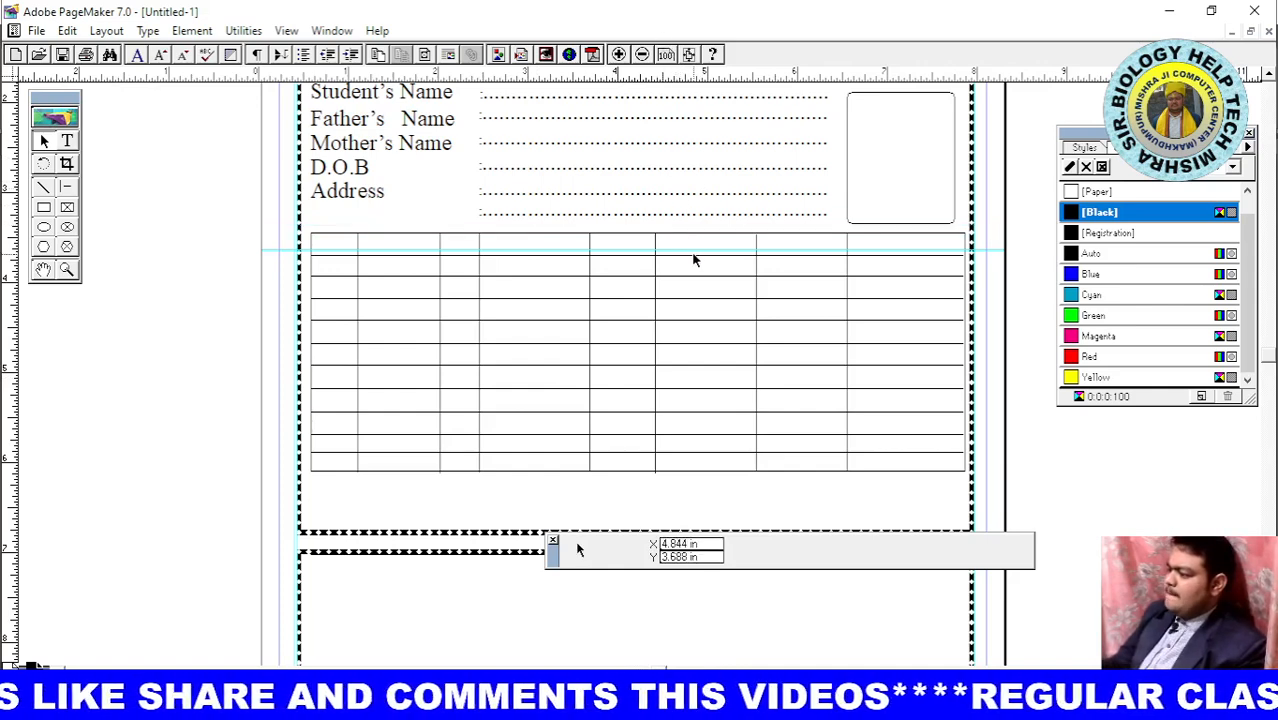
{"action": "left_click_drag", "start_coordinate": [693, 250], "coordinate": [678, 62]}
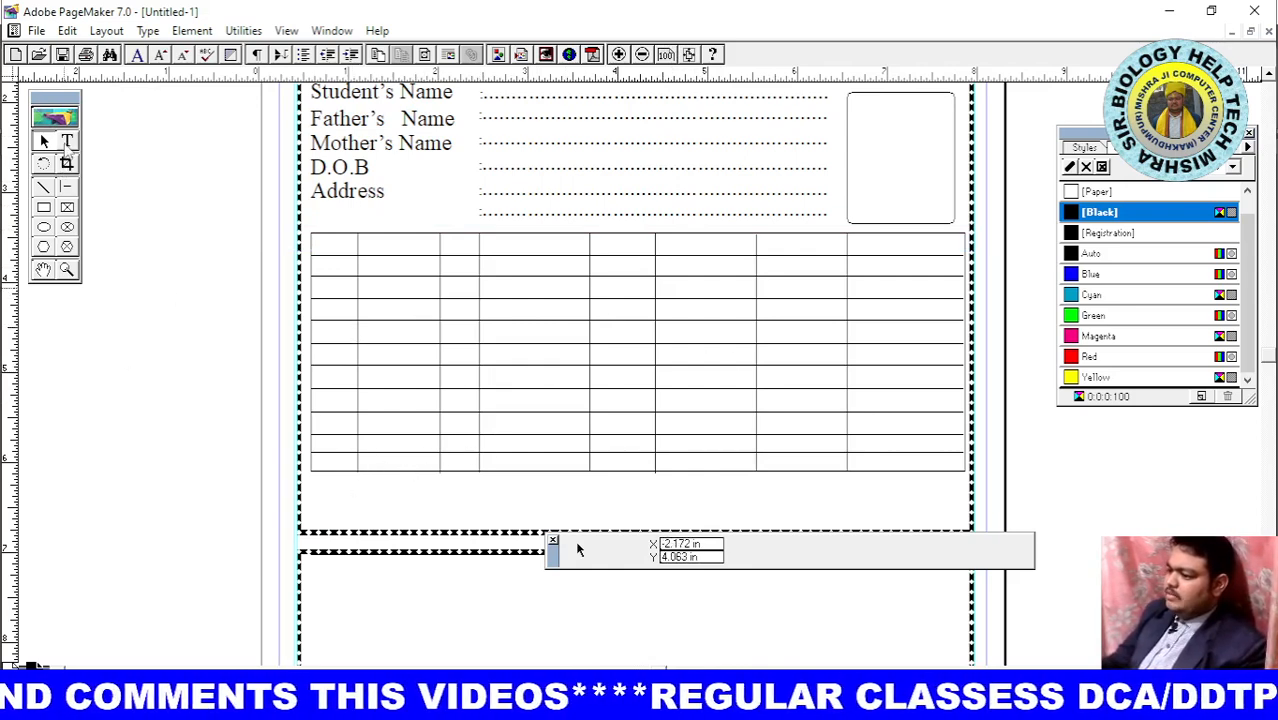
Create a text label reading SN on the pasteboard beside the page
{"action": "left_click", "coordinate": [67, 142]}
{"action": "left_click", "coordinate": [54, 362]}
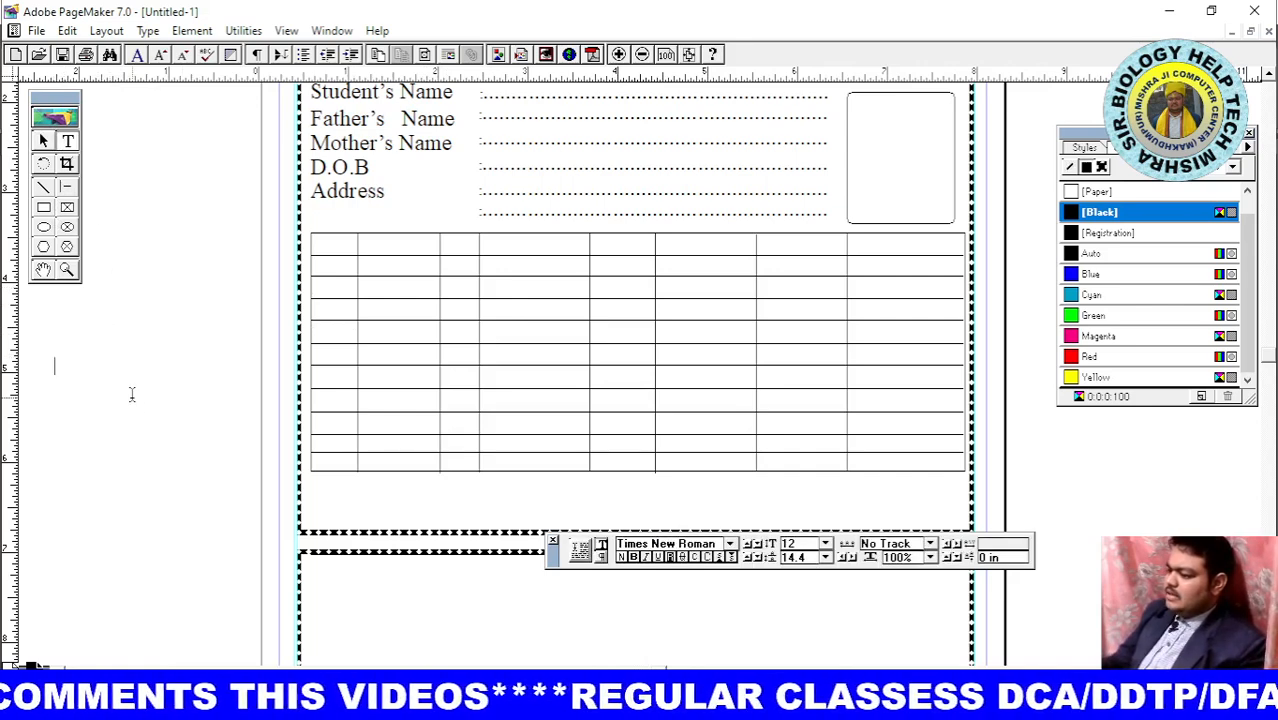
{"action": "type", "text": "s"}
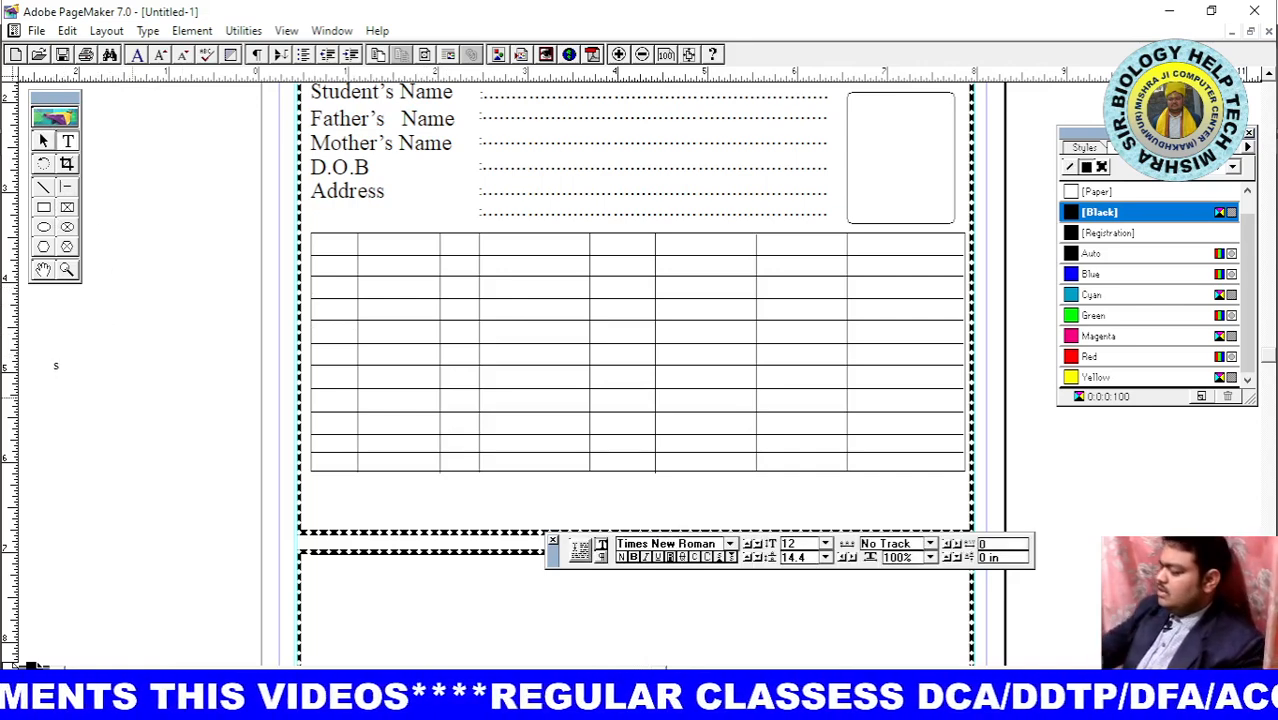
{"action": "key", "text": "BackSpace"}
{"action": "type", "text": "SN"}
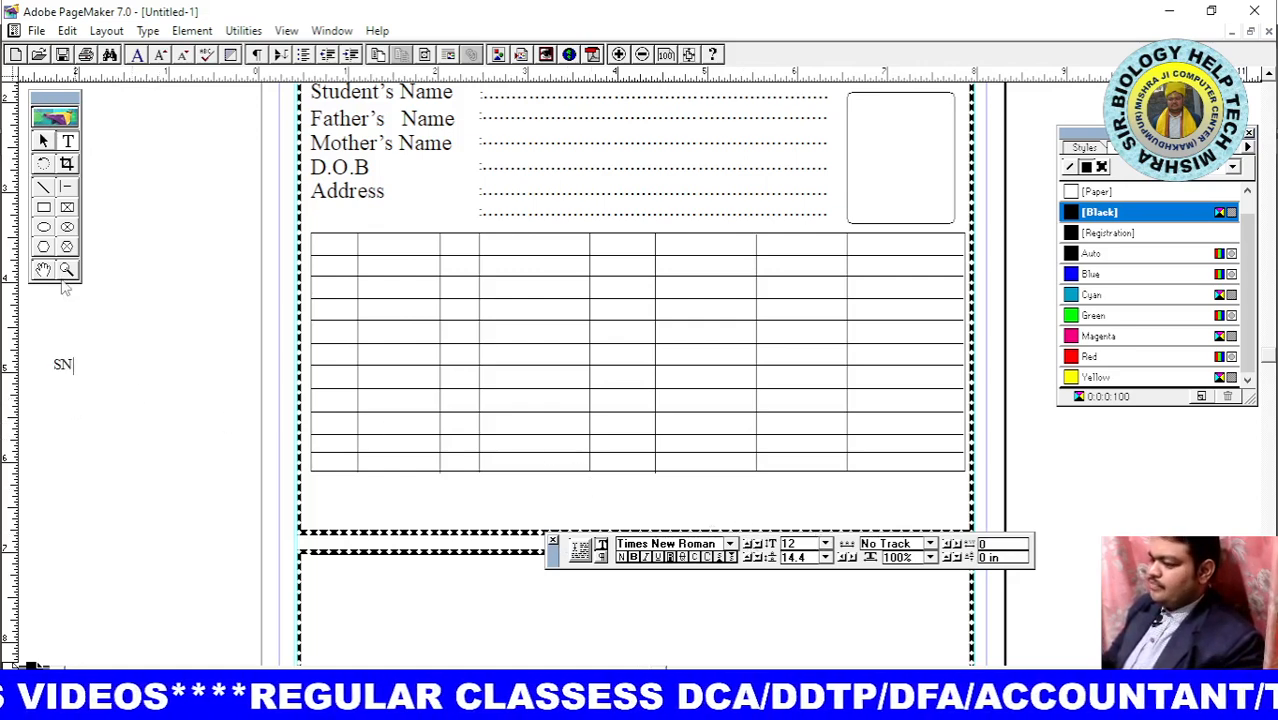
Narrow the SN text block to about 0.313 in and place it in the first header cell of the marks table
{"action": "left_click", "coordinate": [43, 141]}
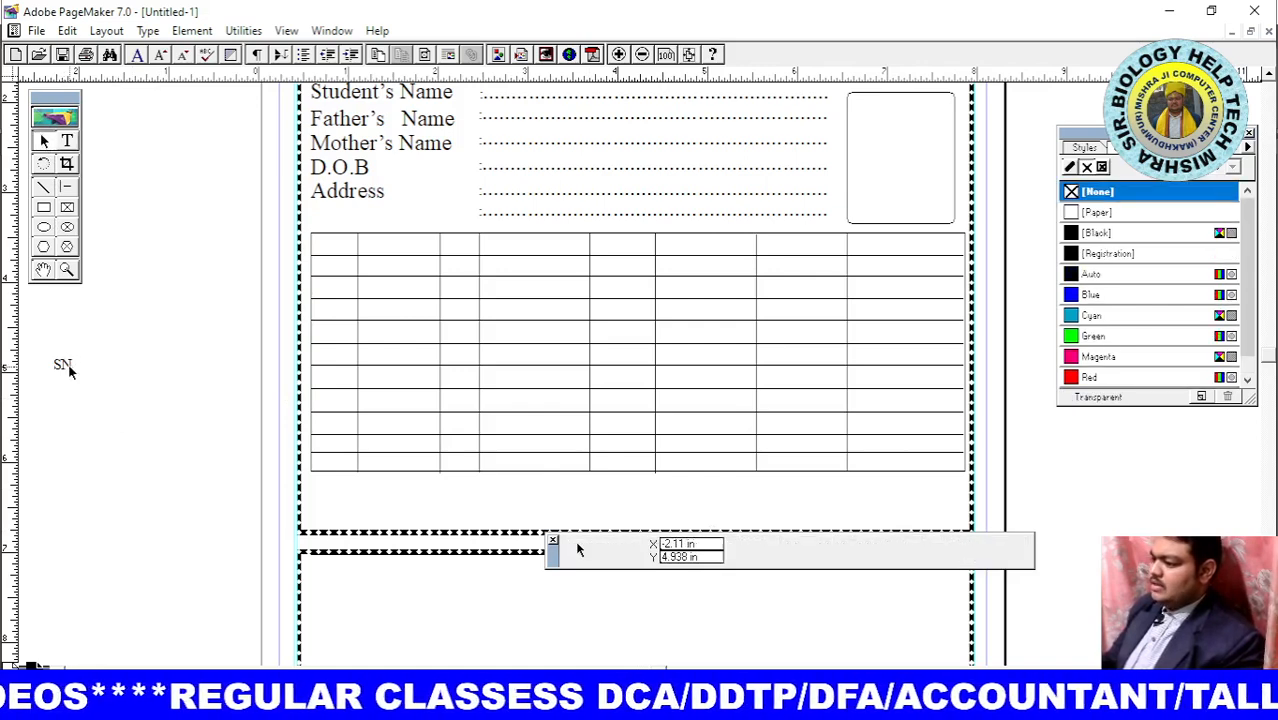
{"action": "left_click", "coordinate": [66, 365]}
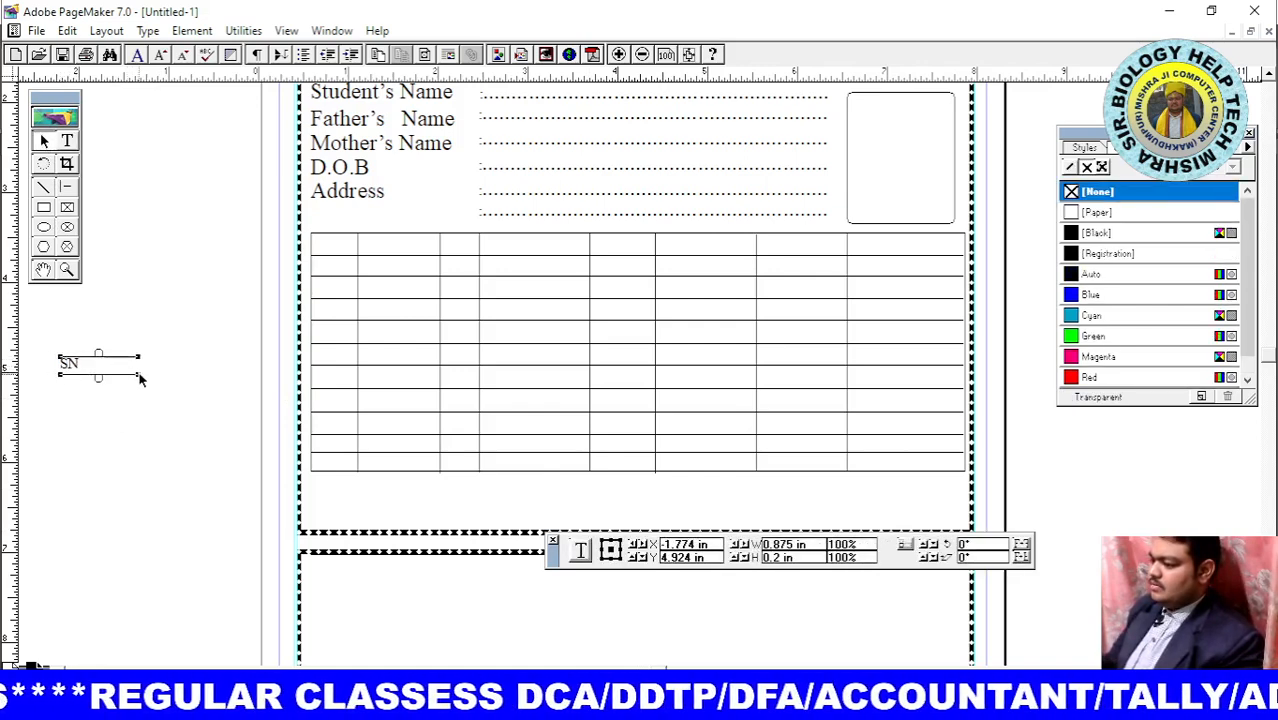
{"action": "left_click_drag", "start_coordinate": [138, 376], "coordinate": [330, 251]}
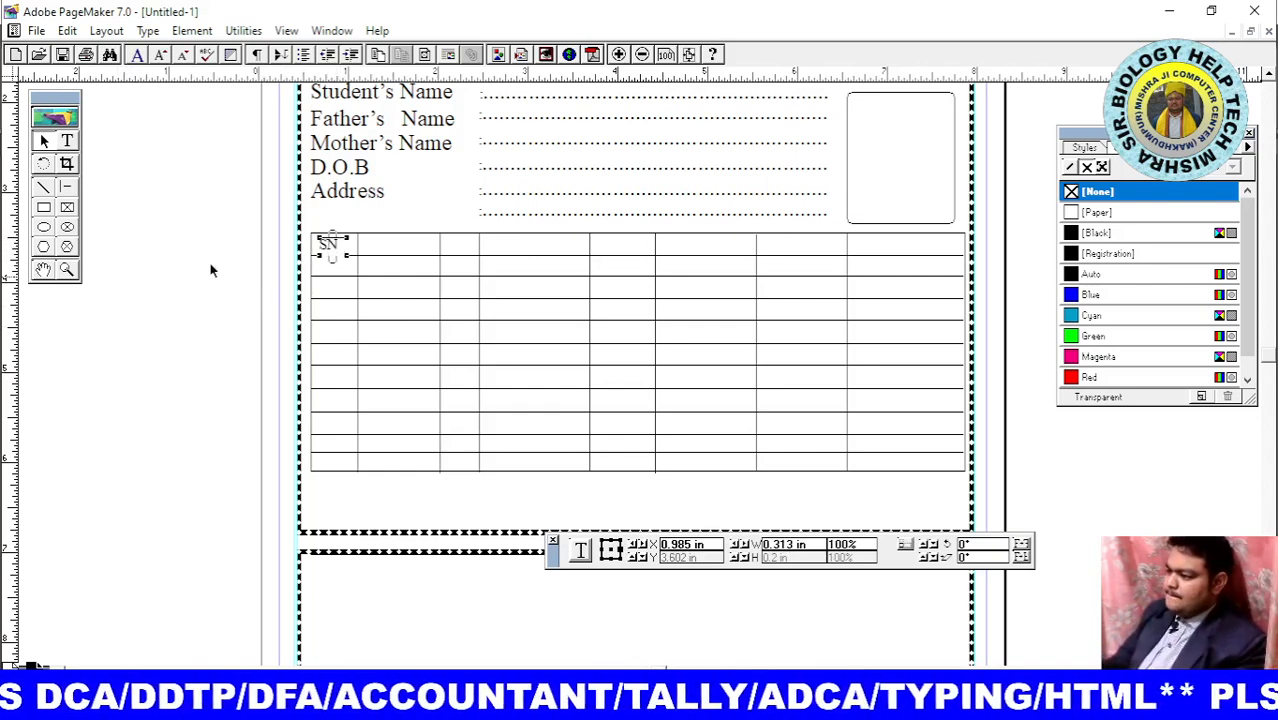
Add a period between the letters of the first header label to make it S.N
{"action": "left_click", "coordinate": [67, 141]}
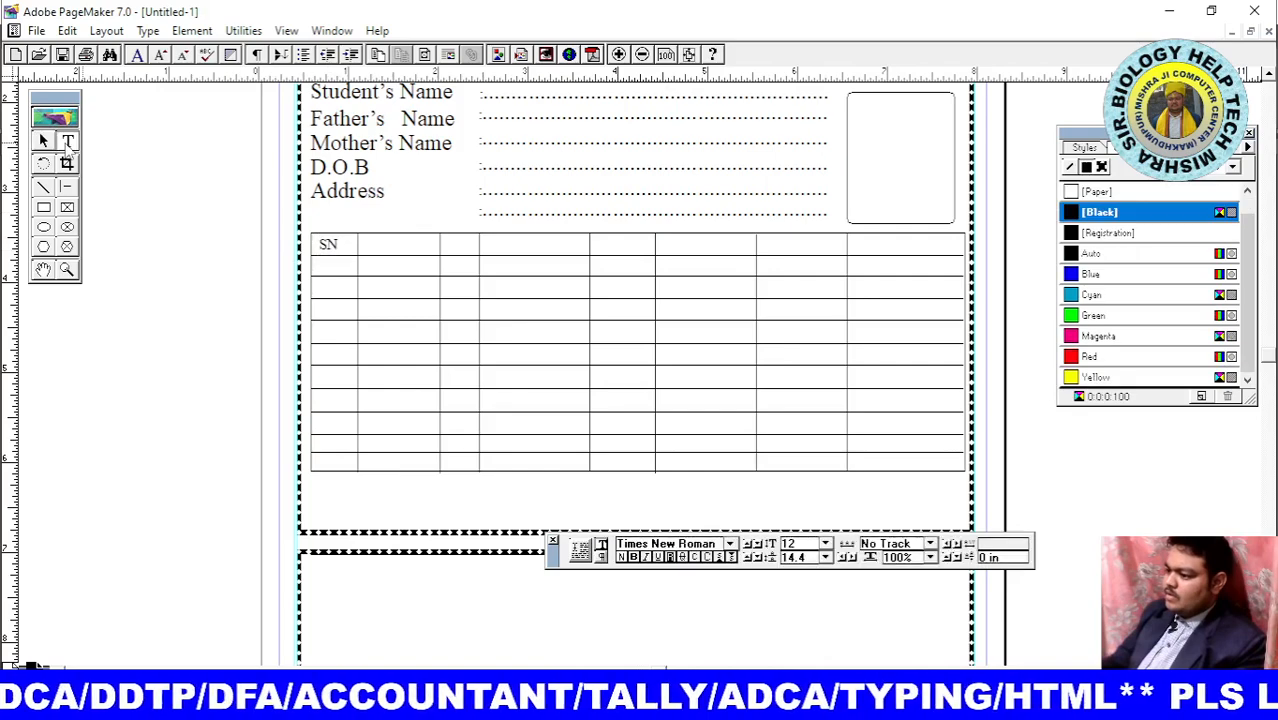
{"action": "left_click", "coordinate": [326, 245]}
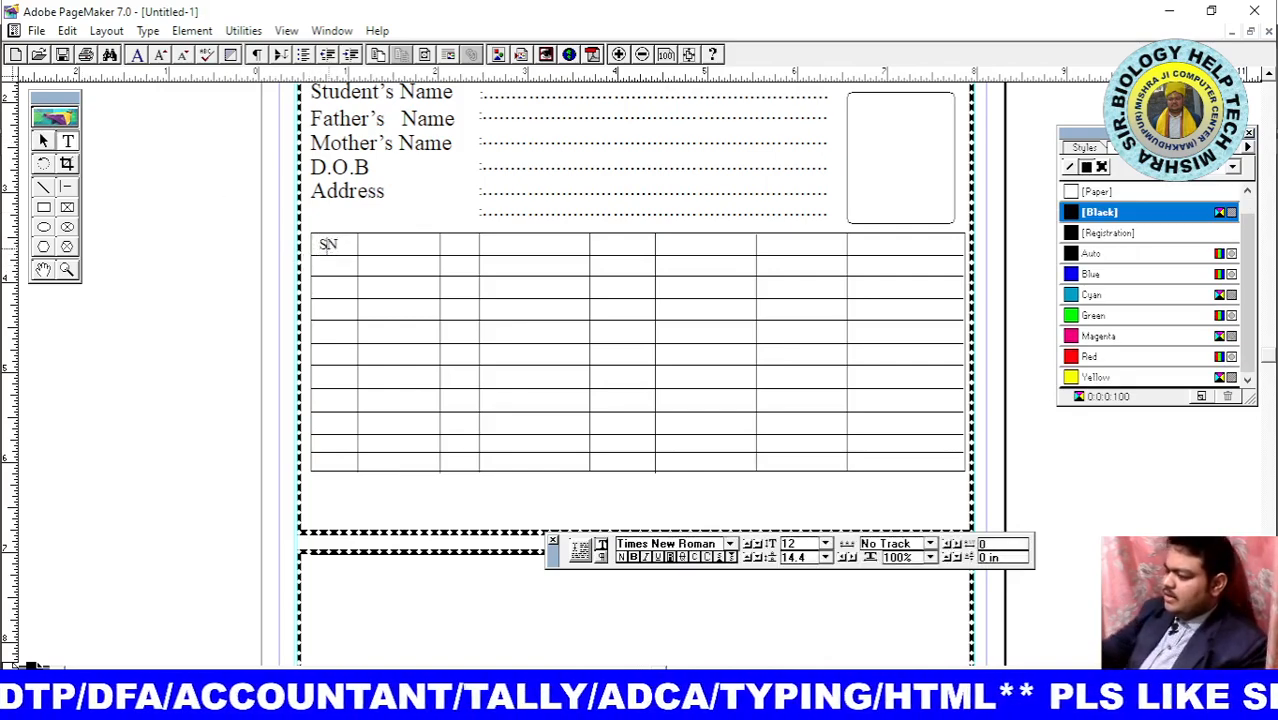
{"action": "type", "text": "."}
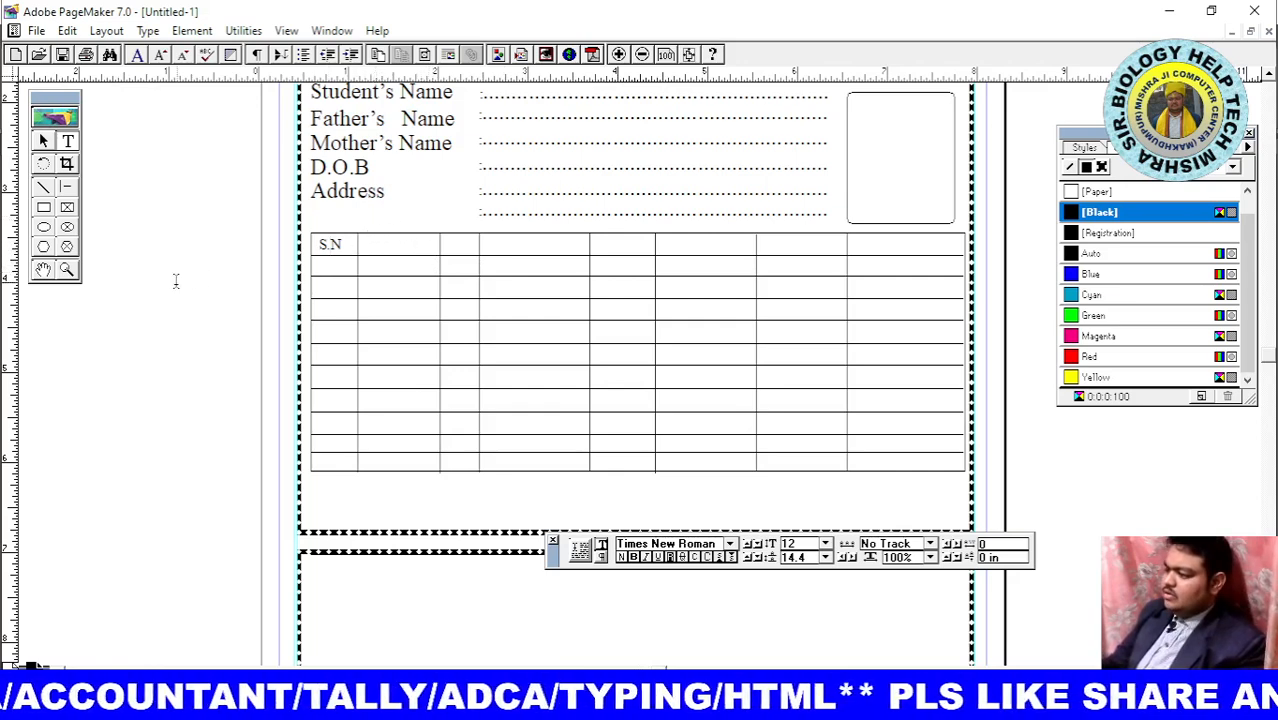
Create a text label reading Subject on the pasteboard beside the page
{"action": "left_click_drag", "start_coordinate": [126, 296], "coordinate": [261, 332]}
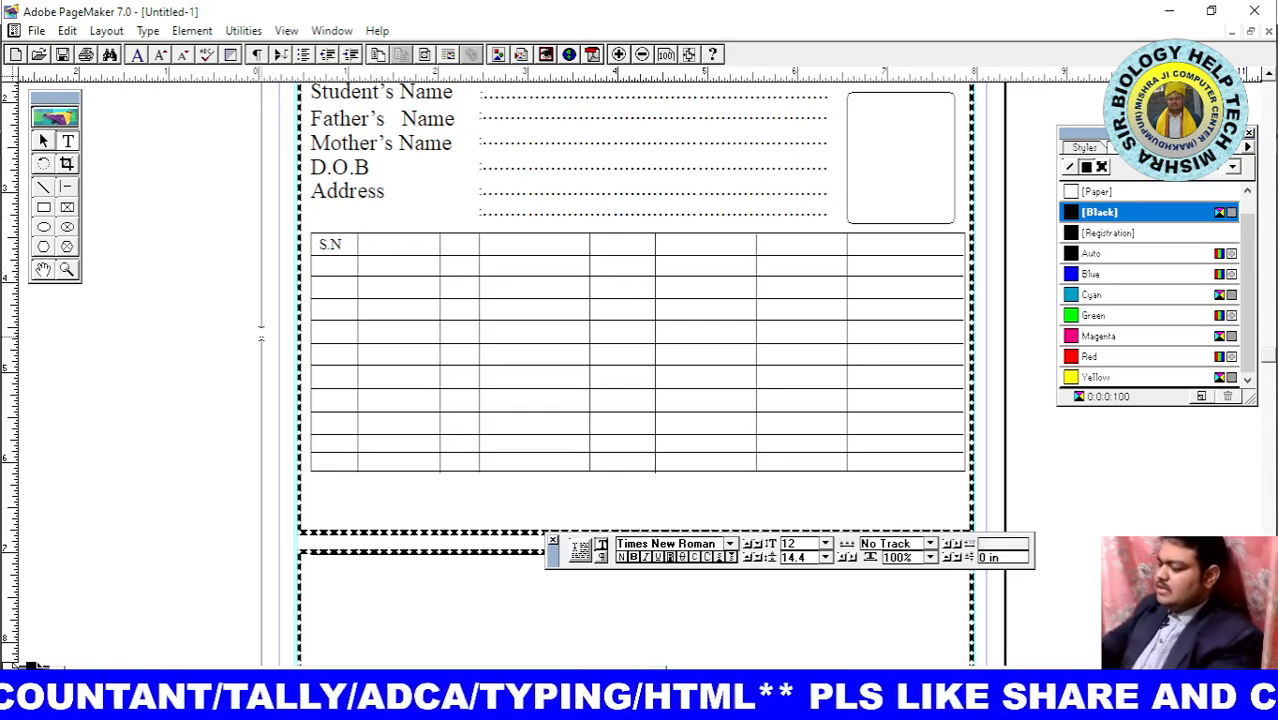
{"action": "type", "text": "S"}
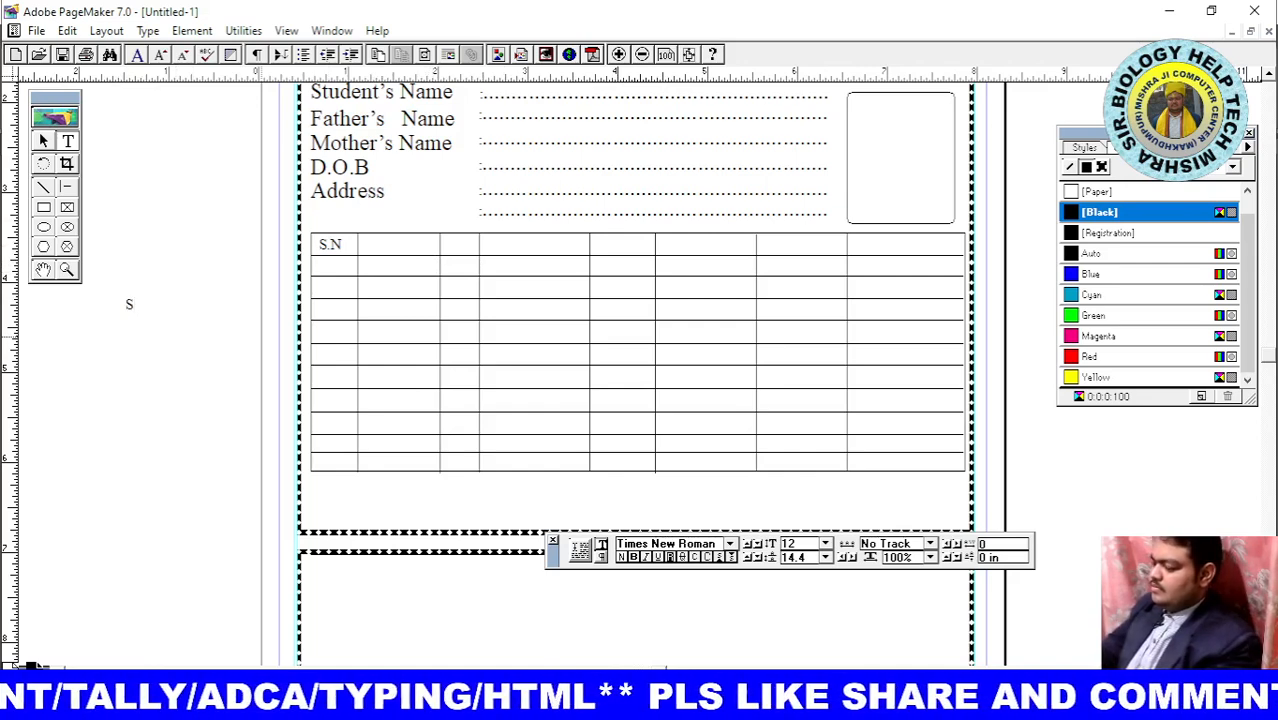
{"action": "type", "text": "Ub"}
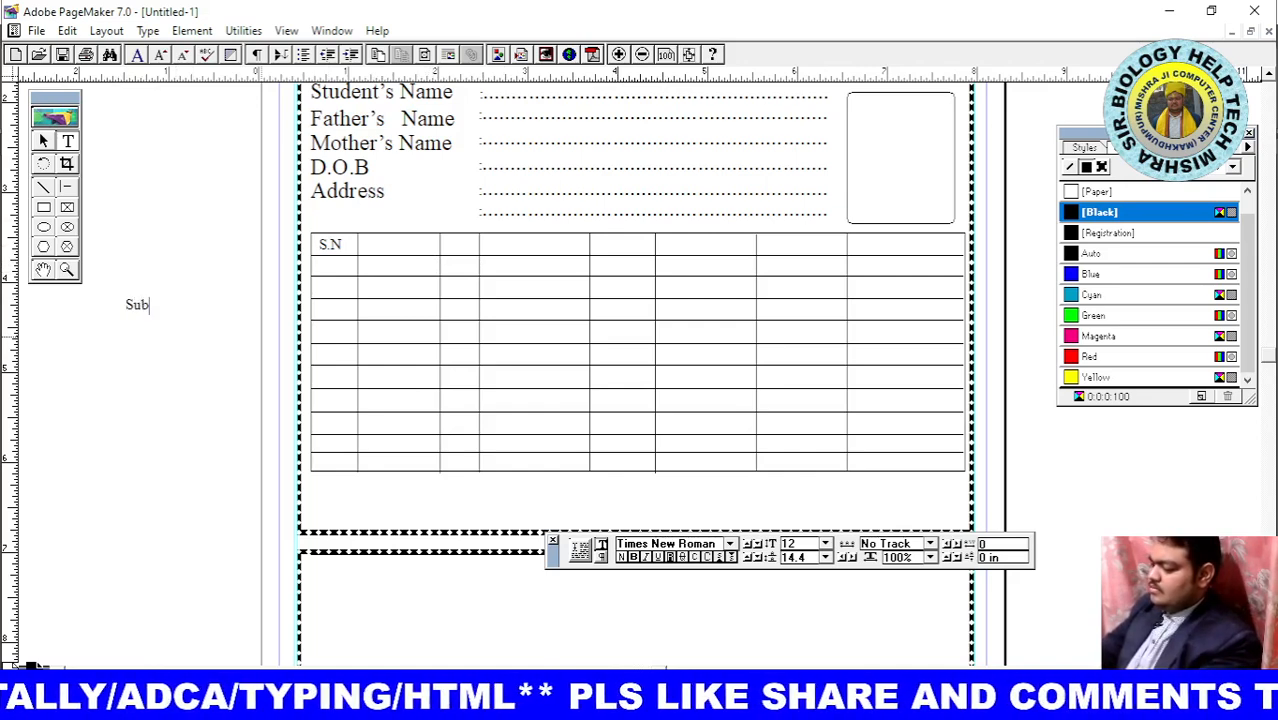
{"action": "type", "text": "ject"}
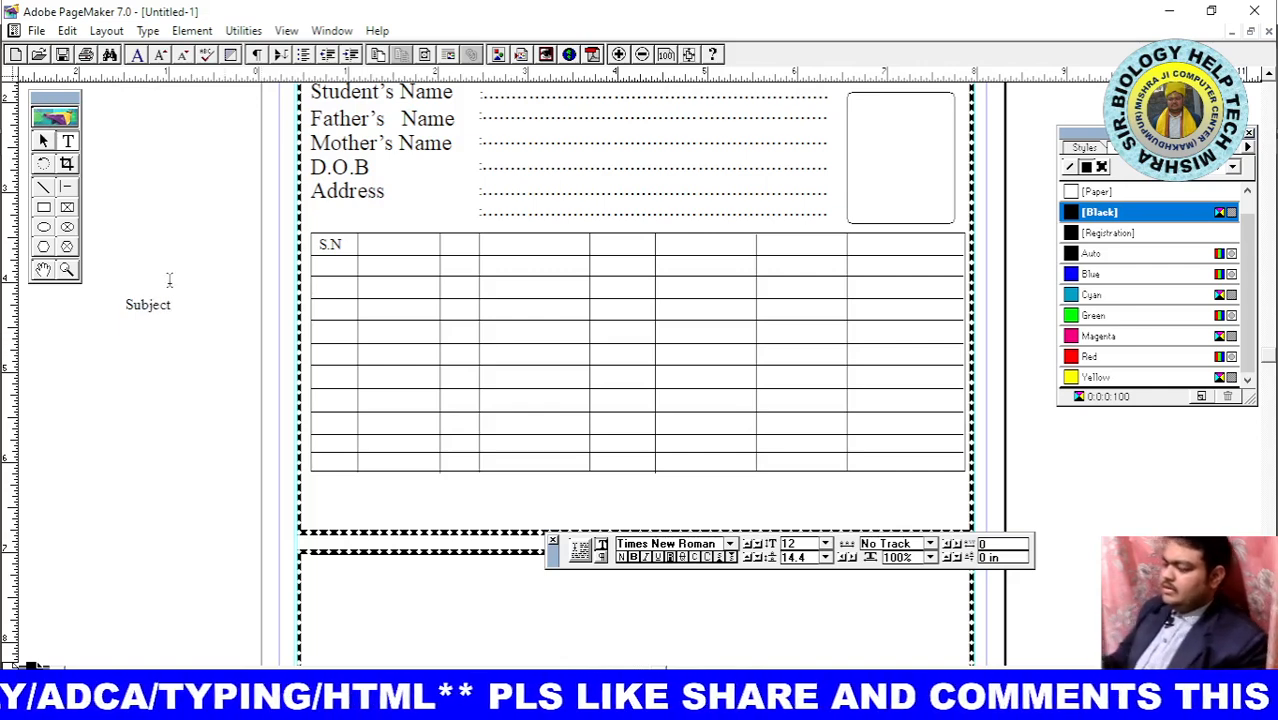
Place the Subject text block, narrowed to about 0.766 in, in the second header cell and put a copy on the pasteboard
{"action": "left_click", "coordinate": [43, 141]}
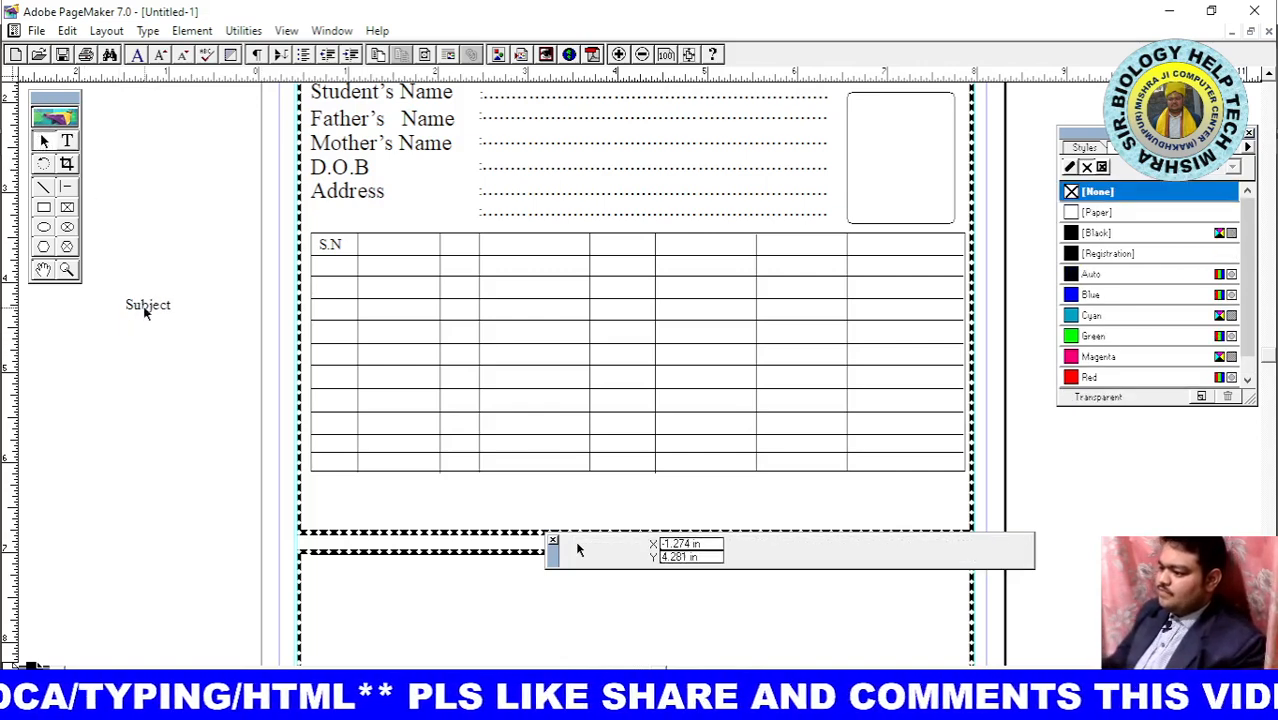
{"action": "left_click_drag", "start_coordinate": [148, 306], "coordinate": [383, 250]}
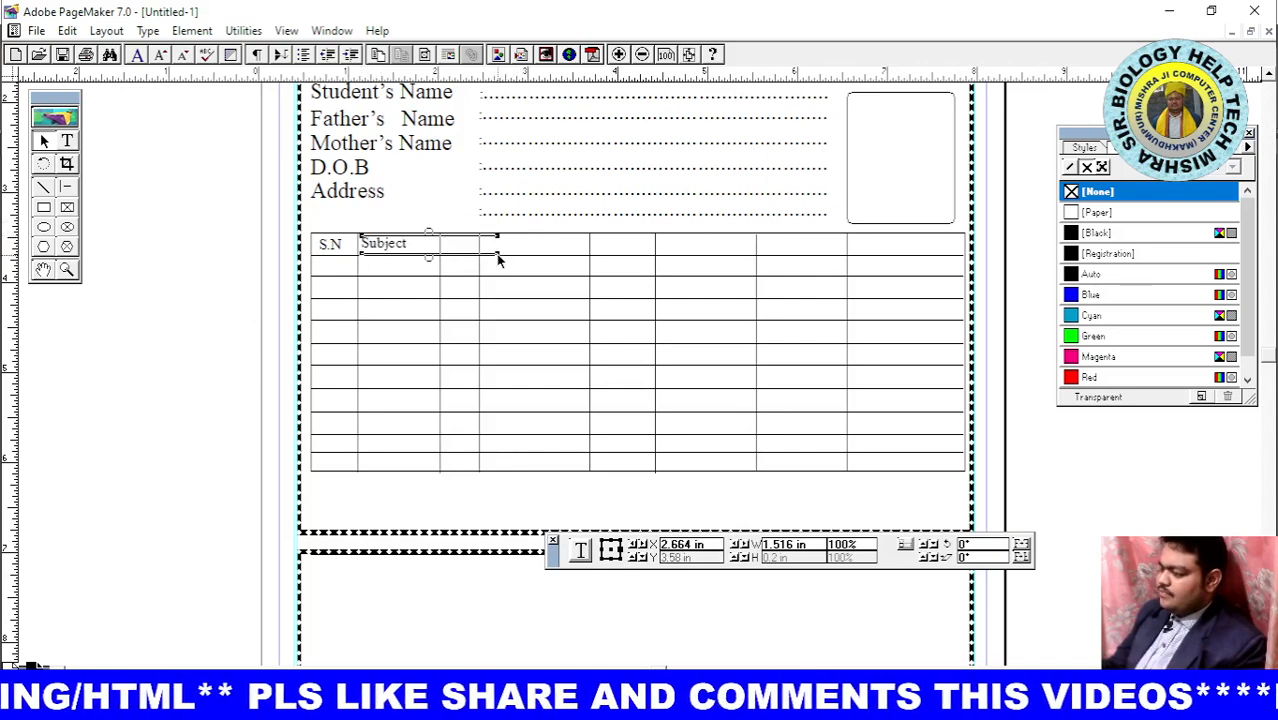
{"action": "left_click_drag", "start_coordinate": [498, 258], "coordinate": [188, 322]}
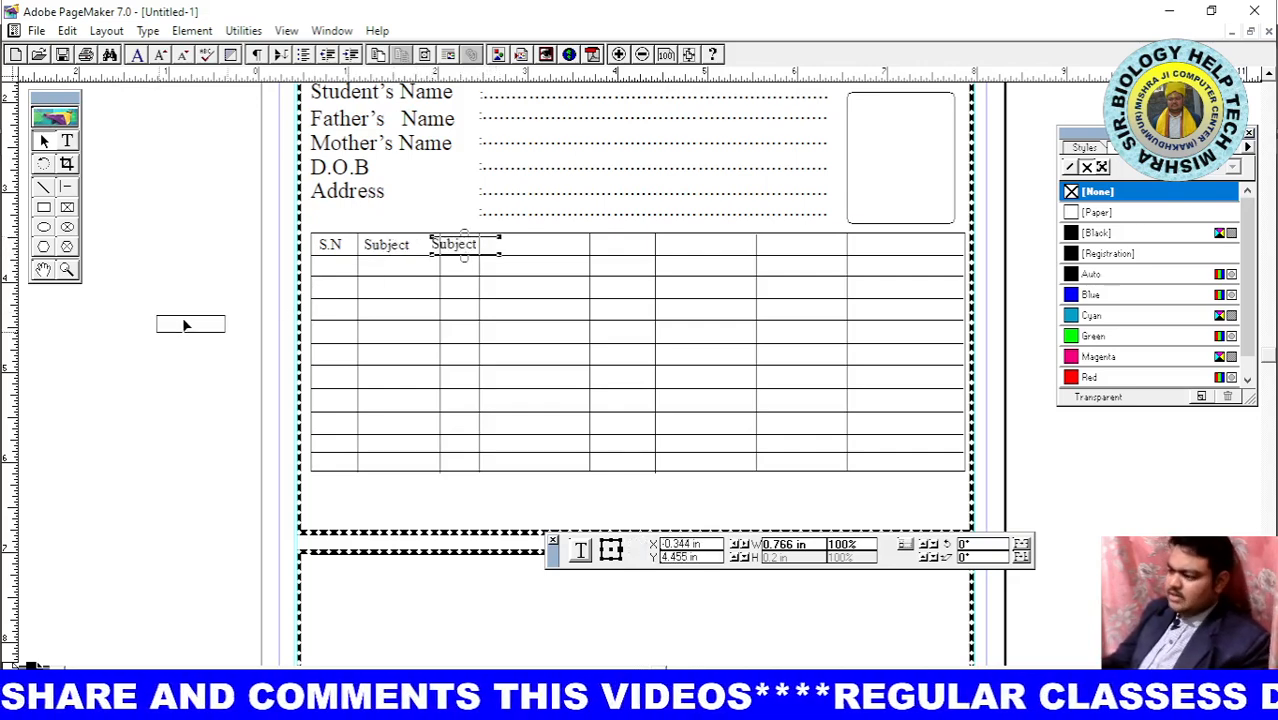
Copy the S.N label into the third header cell of the marks table and narrow the copy to about 0.276 in
{"action": "left_click", "coordinate": [329, 250]}
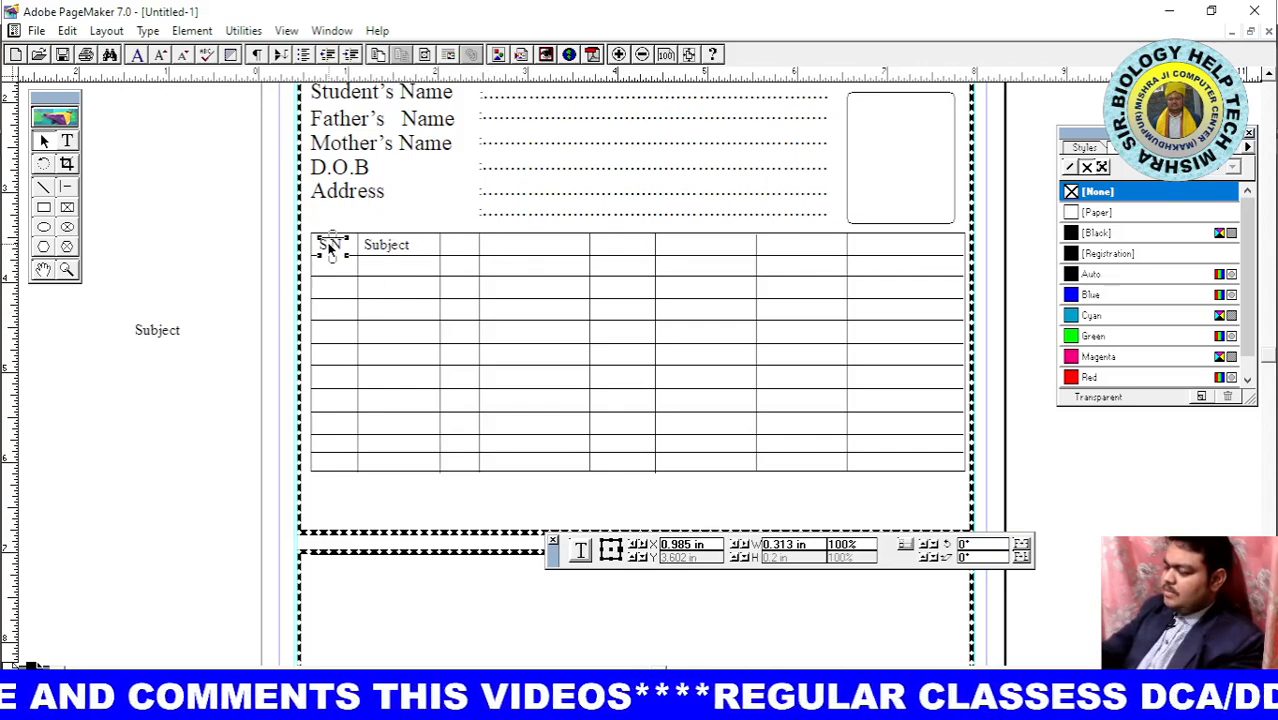
{"action": "left_click_drag", "start_coordinate": [329, 250], "coordinate": [432, 246]}
{"action": "left_click_drag", "start_coordinate": [347, 251], "coordinate": [476, 258]}
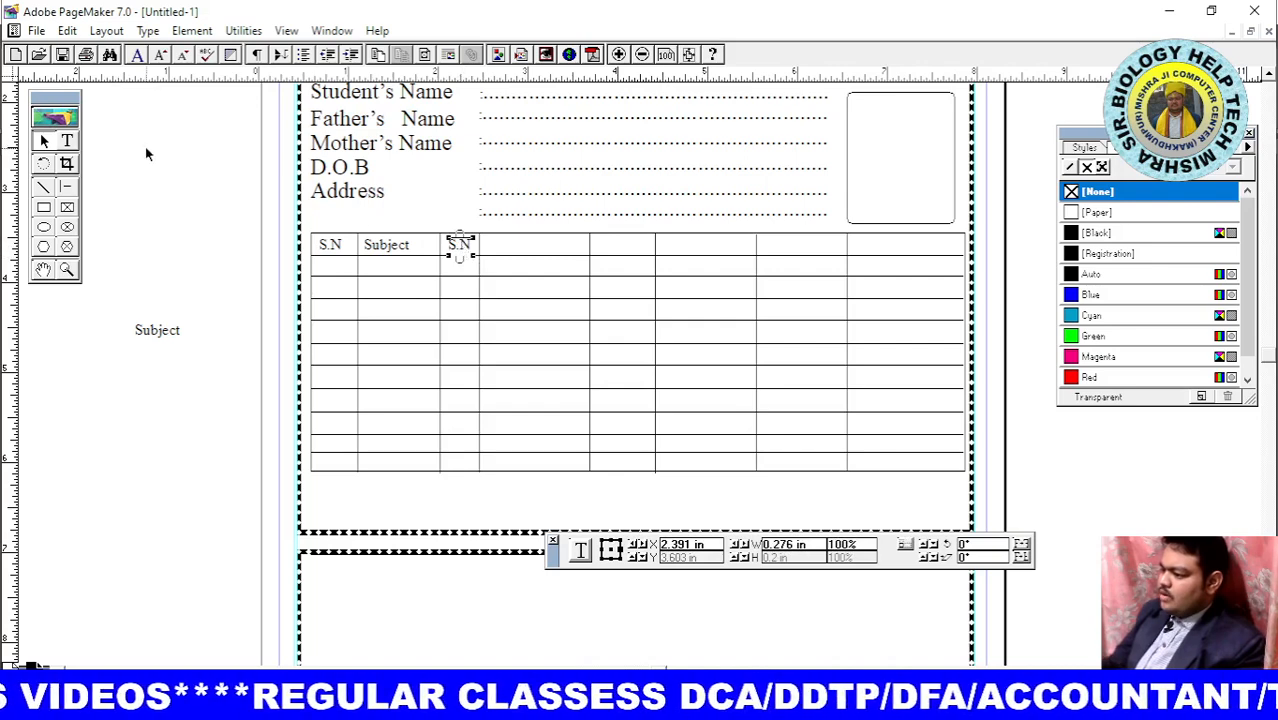
Replace the text of the copied label in the third header cell with F.M
{"action": "left_click", "coordinate": [68, 142]}
{"action": "left_click_drag", "start_coordinate": [477, 245], "coordinate": [446, 245]}
{"action": "type", "text": "f"}
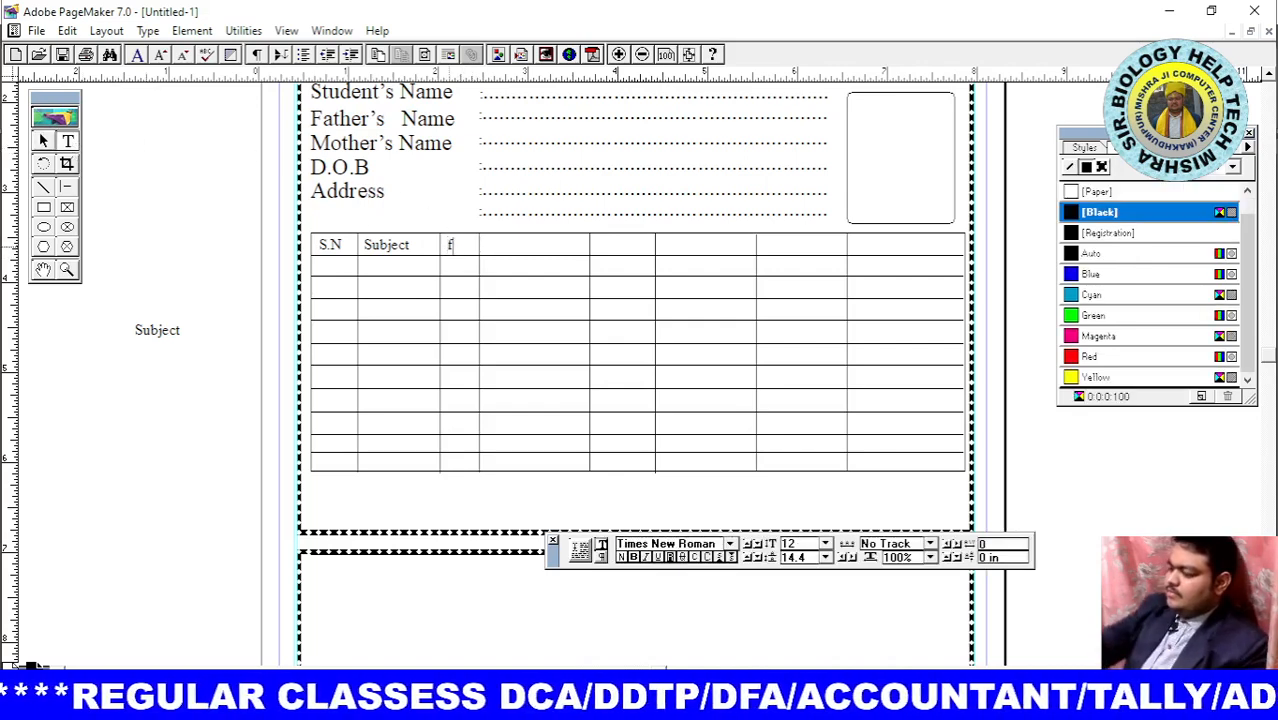
{"action": "key", "text": "BackSpace"}
{"action": "type", "text": "F"}
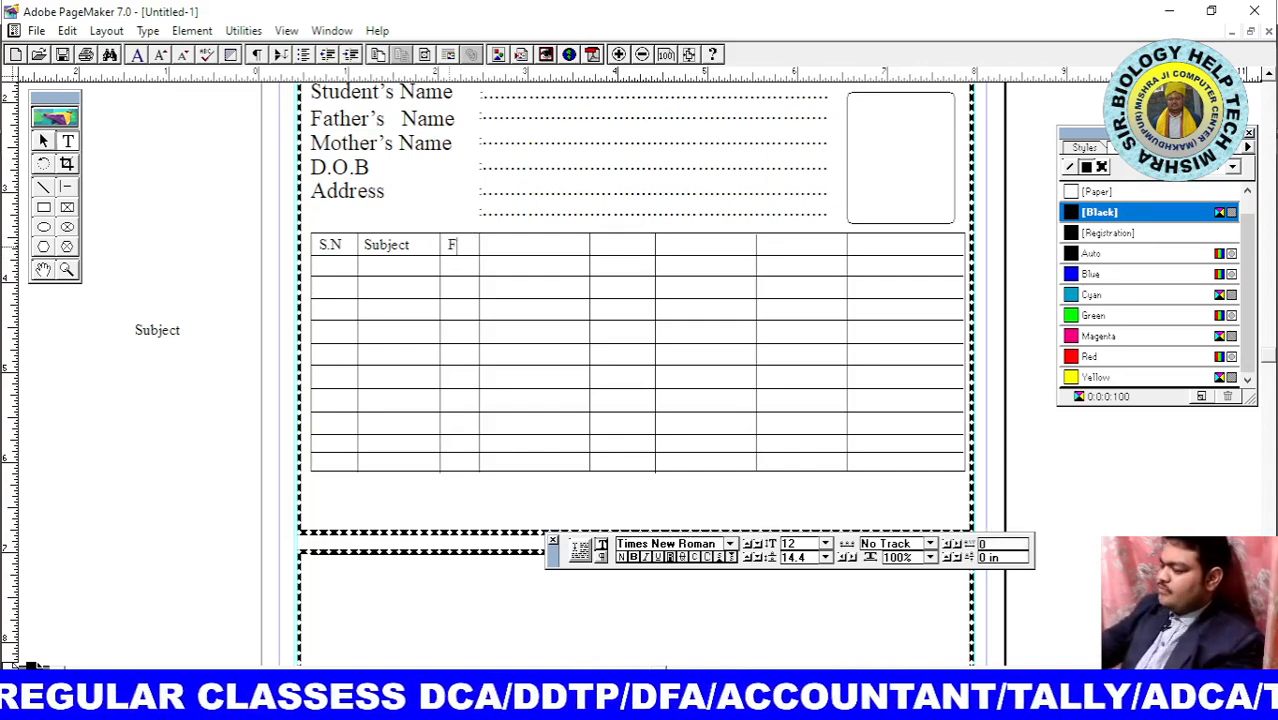
{"action": "type", "text": ".M"}
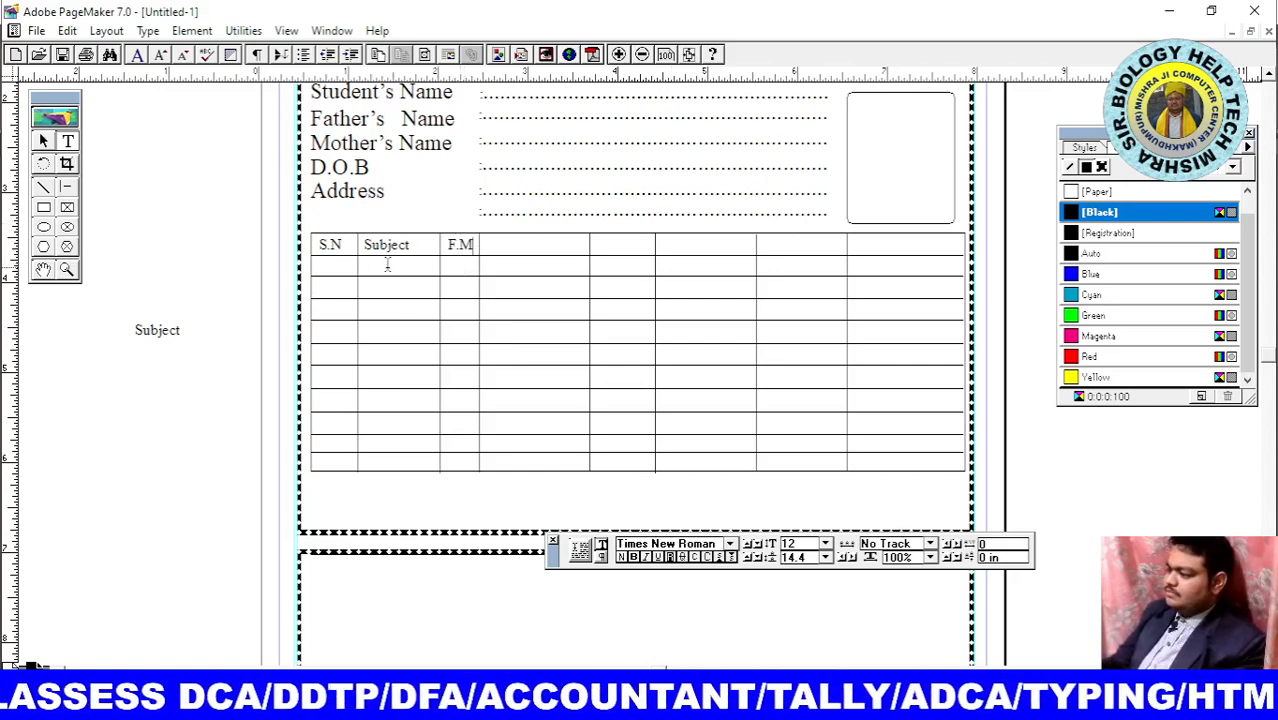
Create a text label reading Obtain Marks on the pasteboard below the spare Subject label
{"action": "left_click_drag", "start_coordinate": [77, 392], "coordinate": [251, 436]}
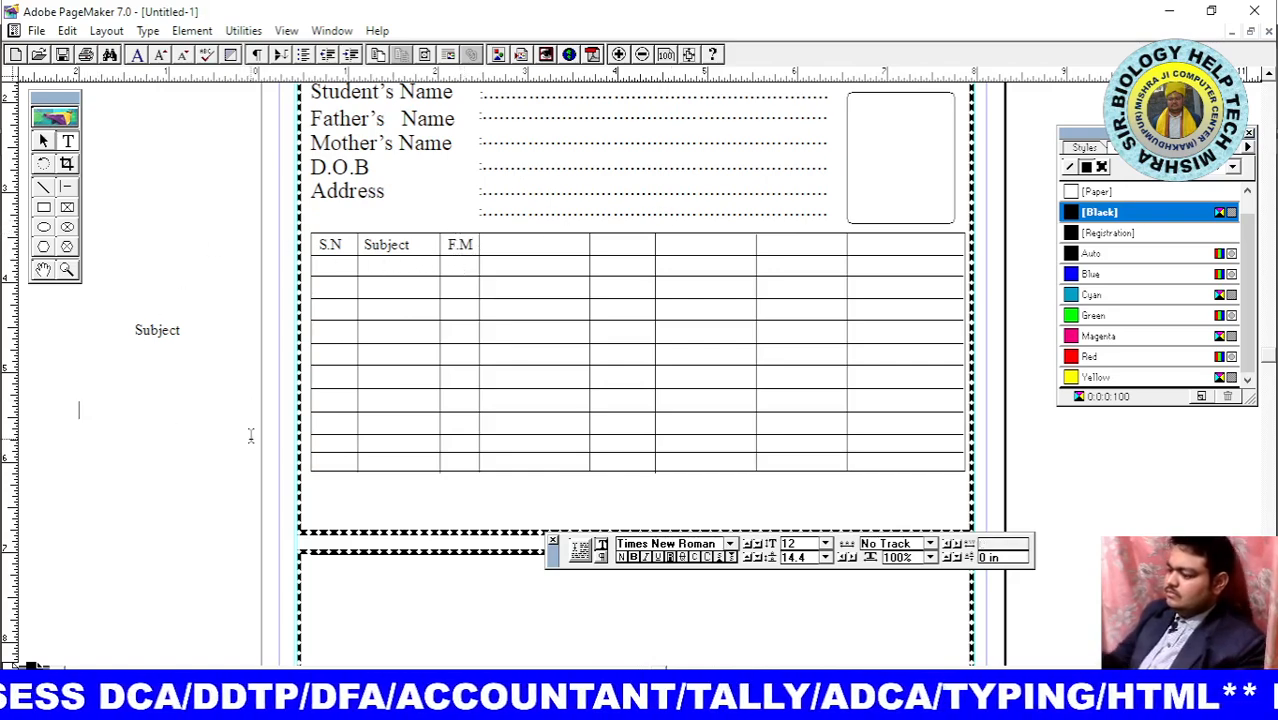
{"action": "type", "text": "O"}
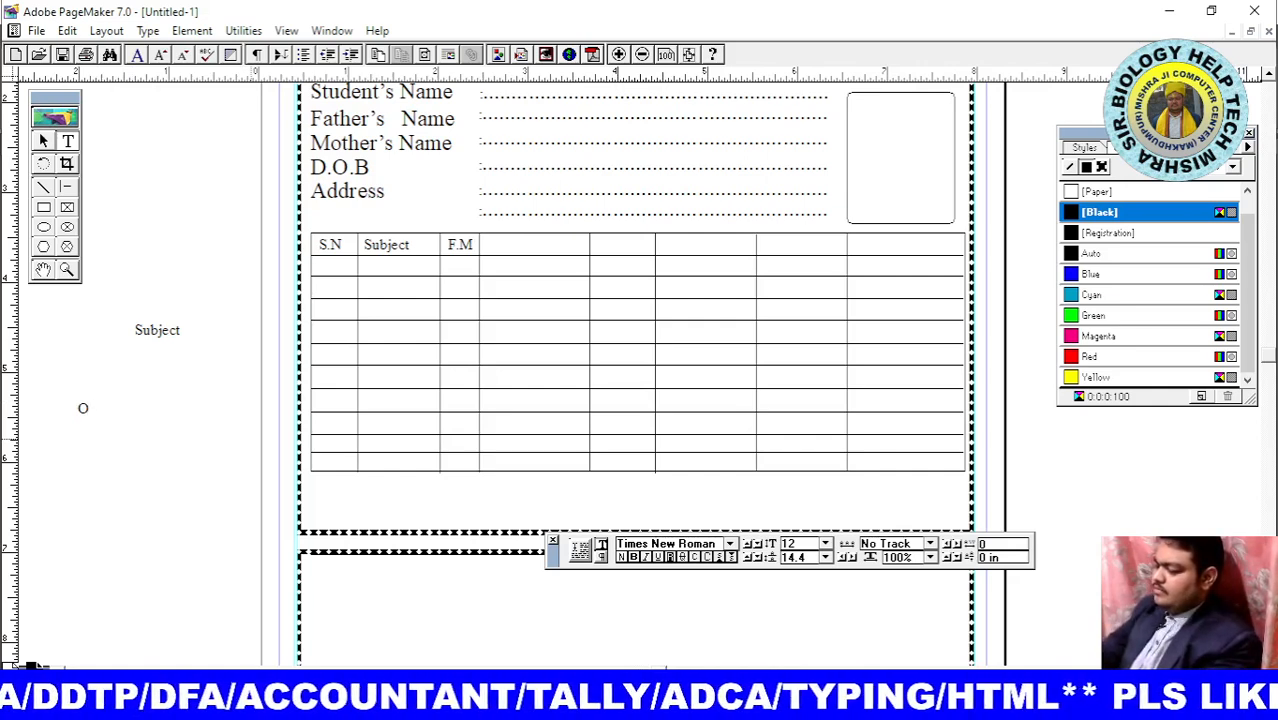
{"action": "type", "text": "btai"}
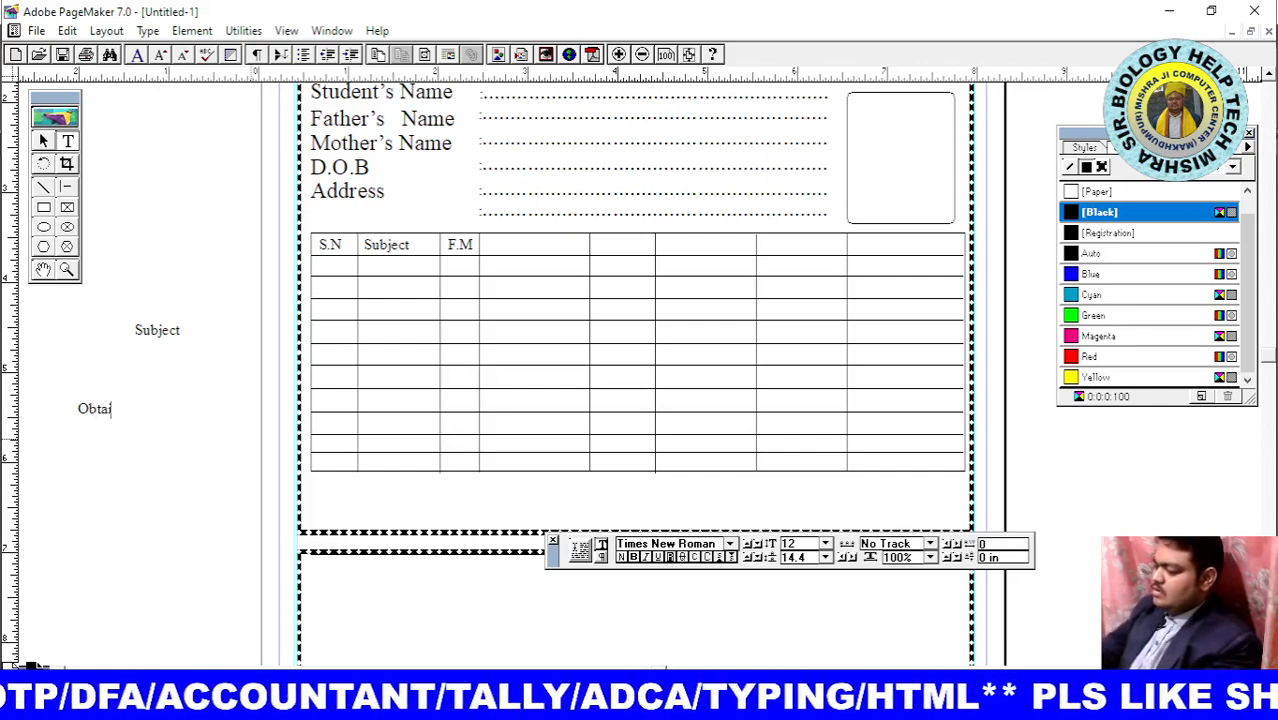
{"action": "type", "text": "n M"}
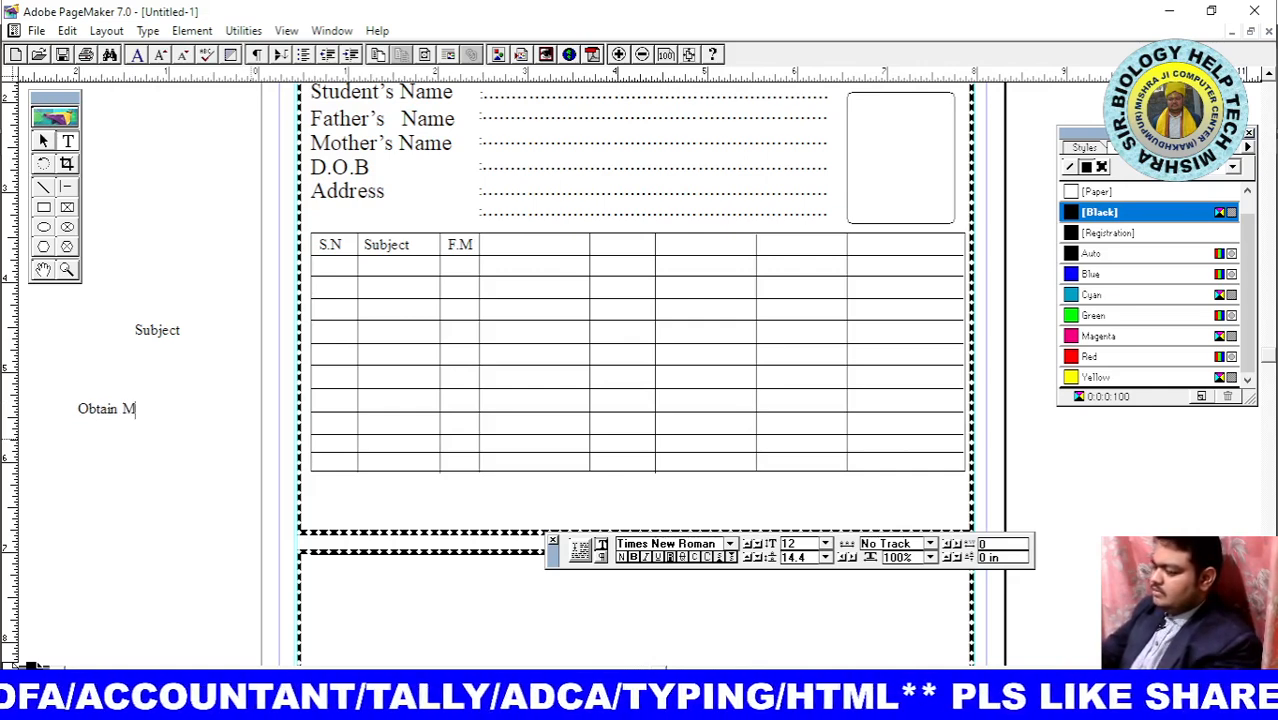
{"action": "type", "text": "arks"}
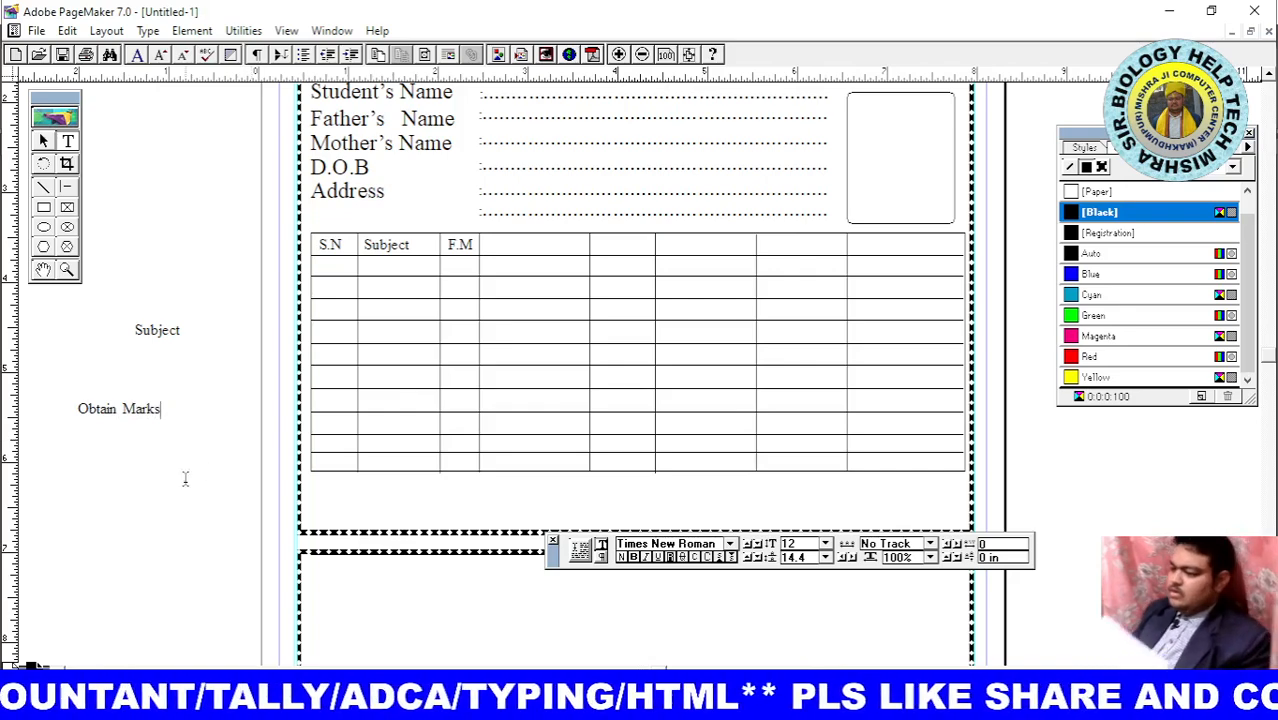
{"action": "left_click", "coordinate": [44, 143]}
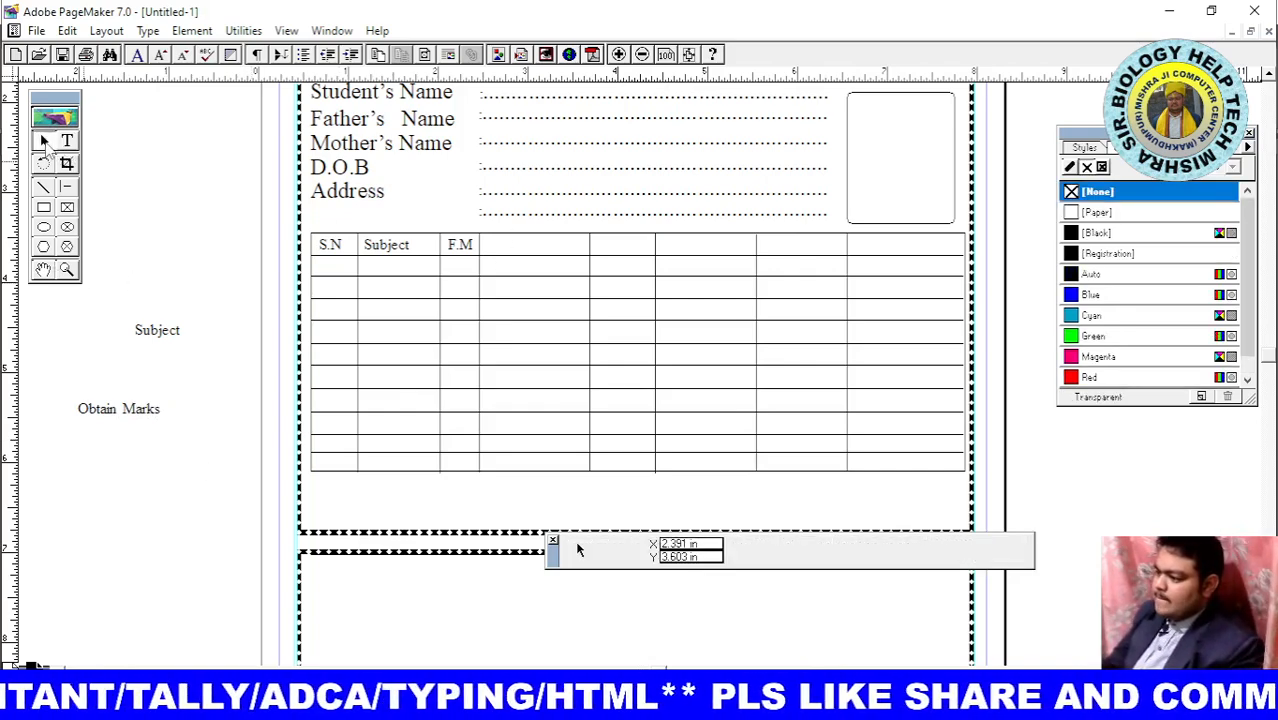
{"action": "triple_click", "coordinate": [99, 410]}
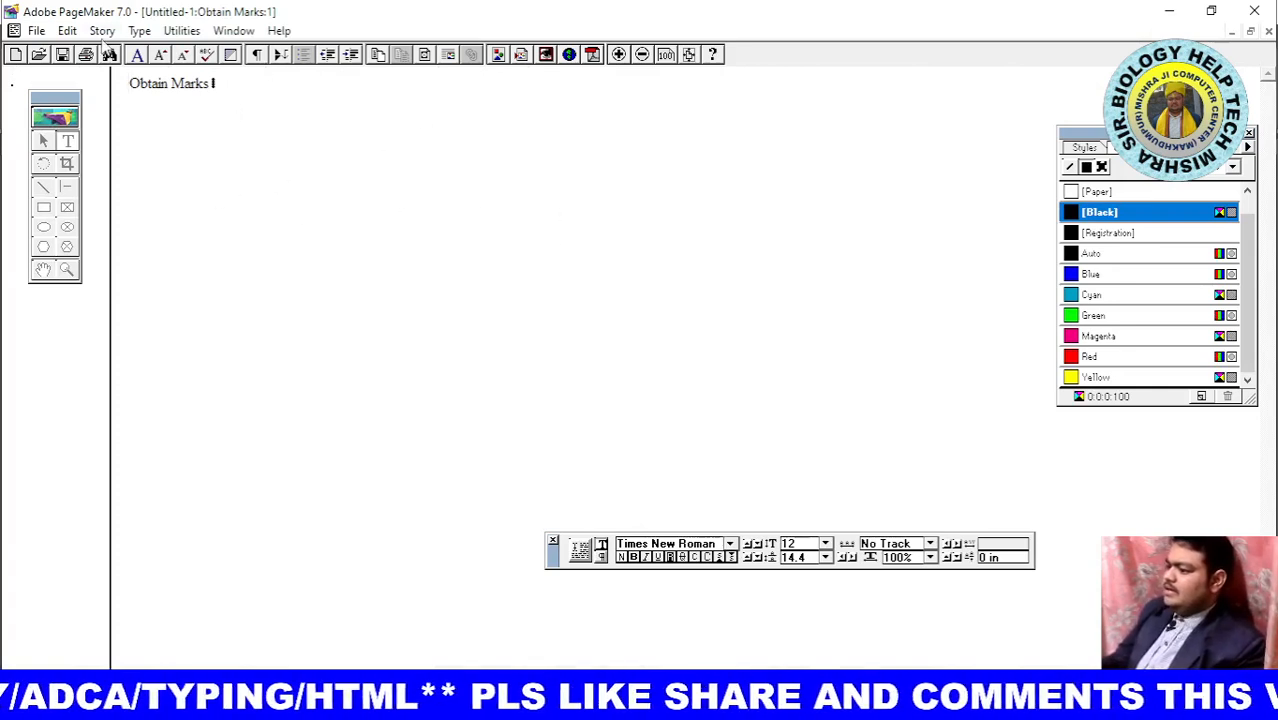
{"action": "left_click", "coordinate": [67, 30]}
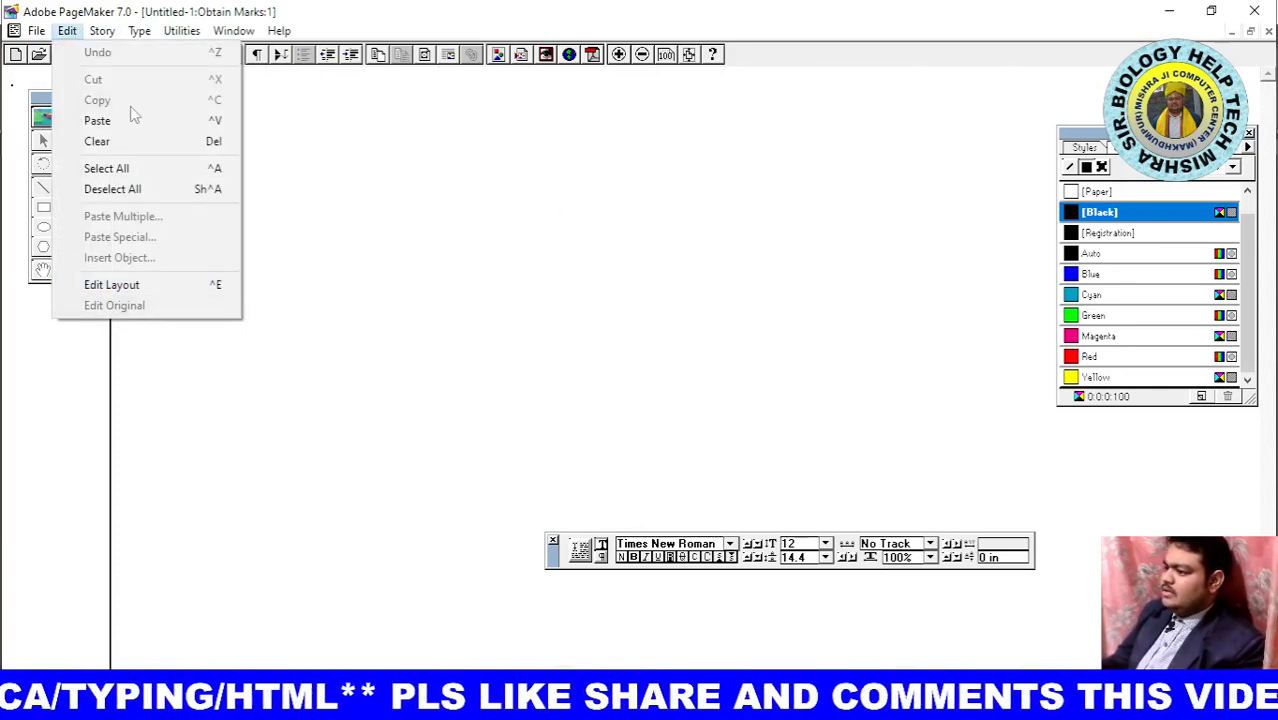
{"action": "left_click", "coordinate": [112, 285]}
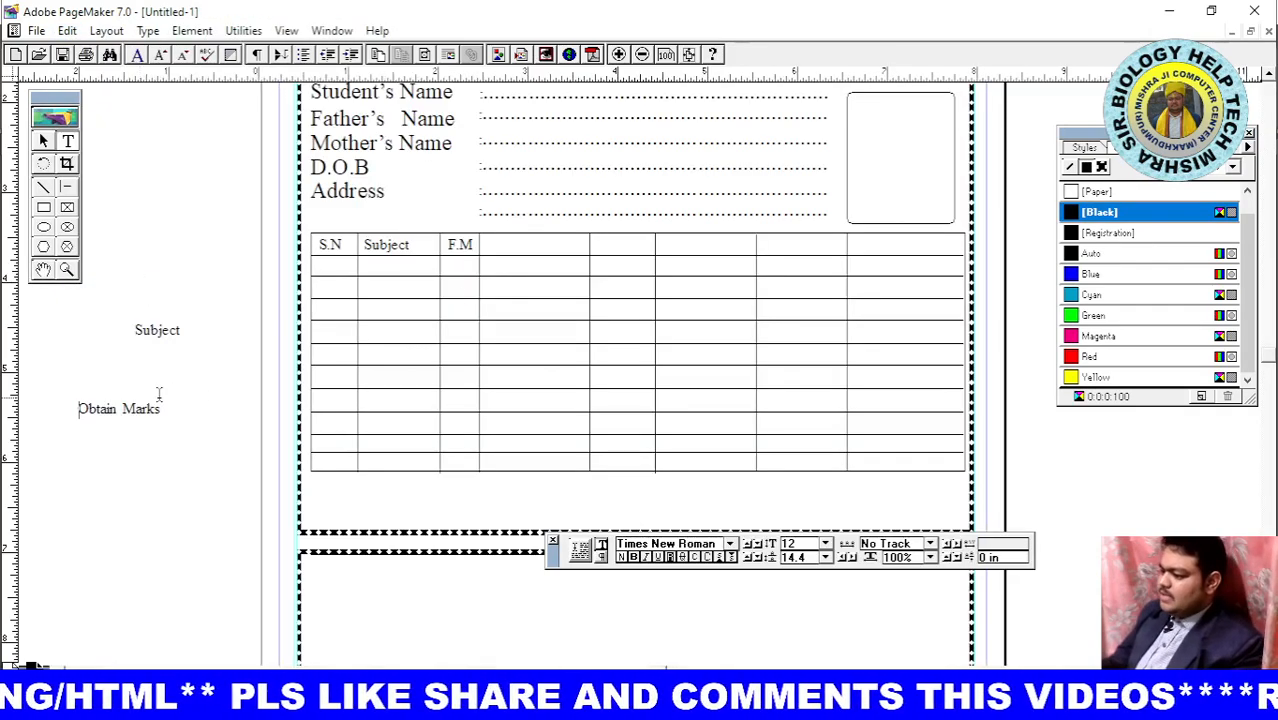
Narrow the Obtain Marks text block to about 1.016 in and position it centrally in the fourth header cell
{"action": "left_click", "coordinate": [43, 141]}
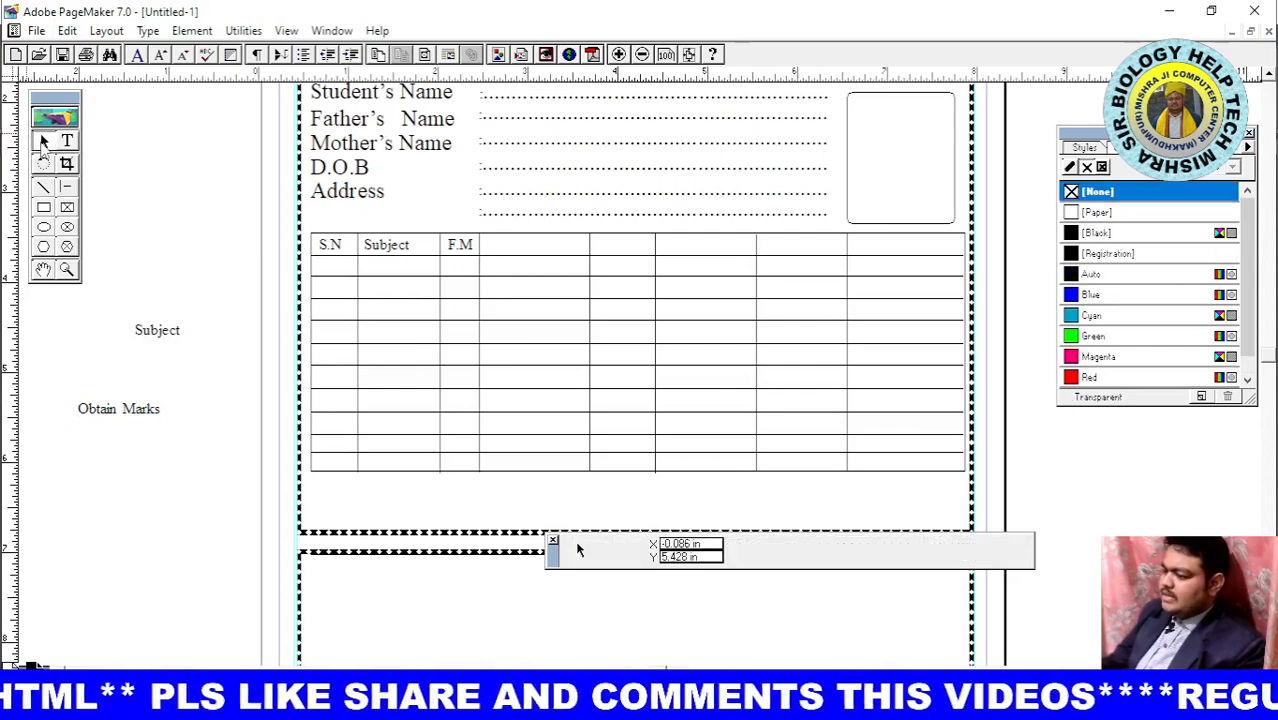
{"action": "left_click", "coordinate": [134, 418]}
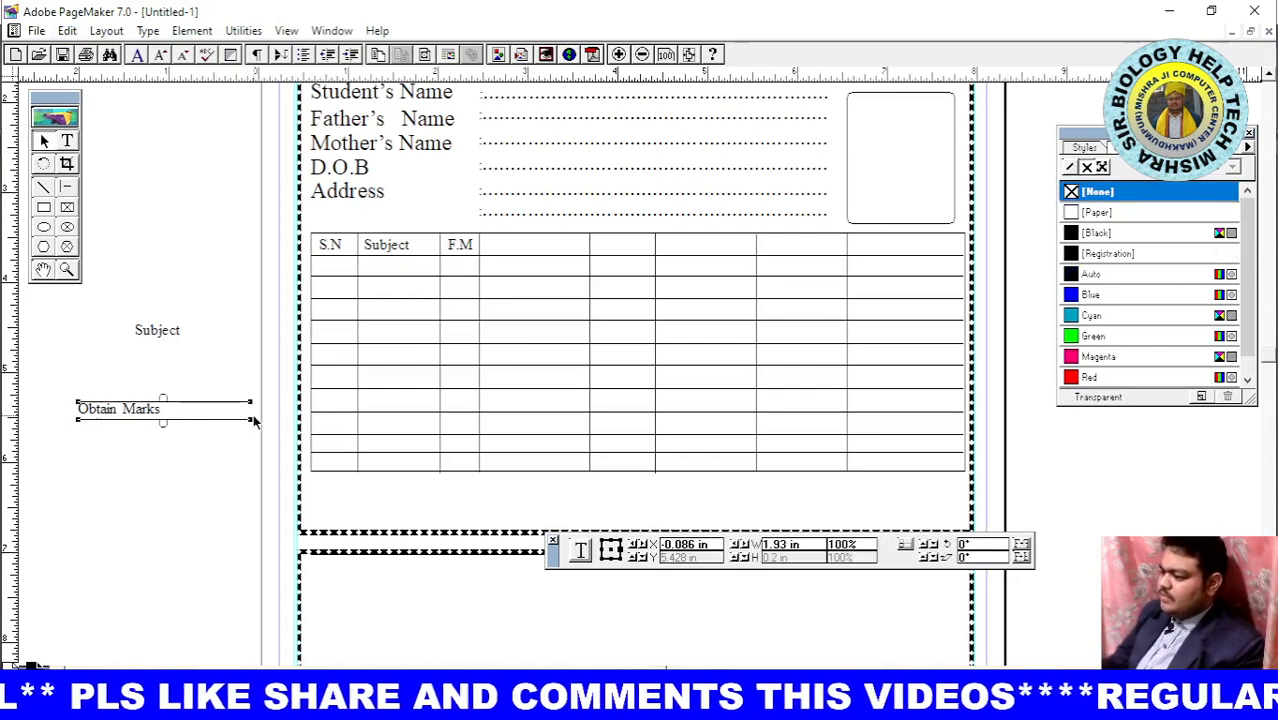
{"action": "left_click_drag", "start_coordinate": [250, 424], "coordinate": [532, 253]}
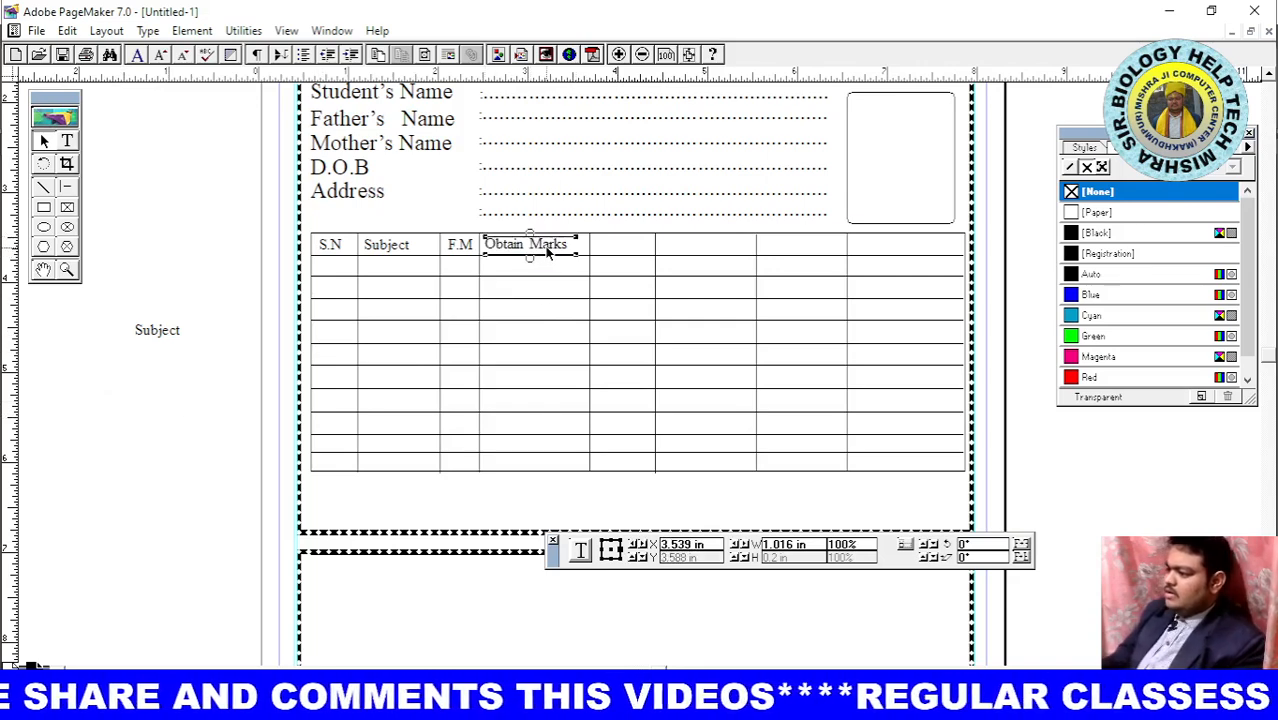
{"action": "key", "text": "Right"}
{"action": "key", "text": "Right"}
{"action": "key", "text": "Right"}
{"action": "key", "text": "Right"}
{"action": "key", "text": "Right"}
{"action": "key", "text": "Right"}
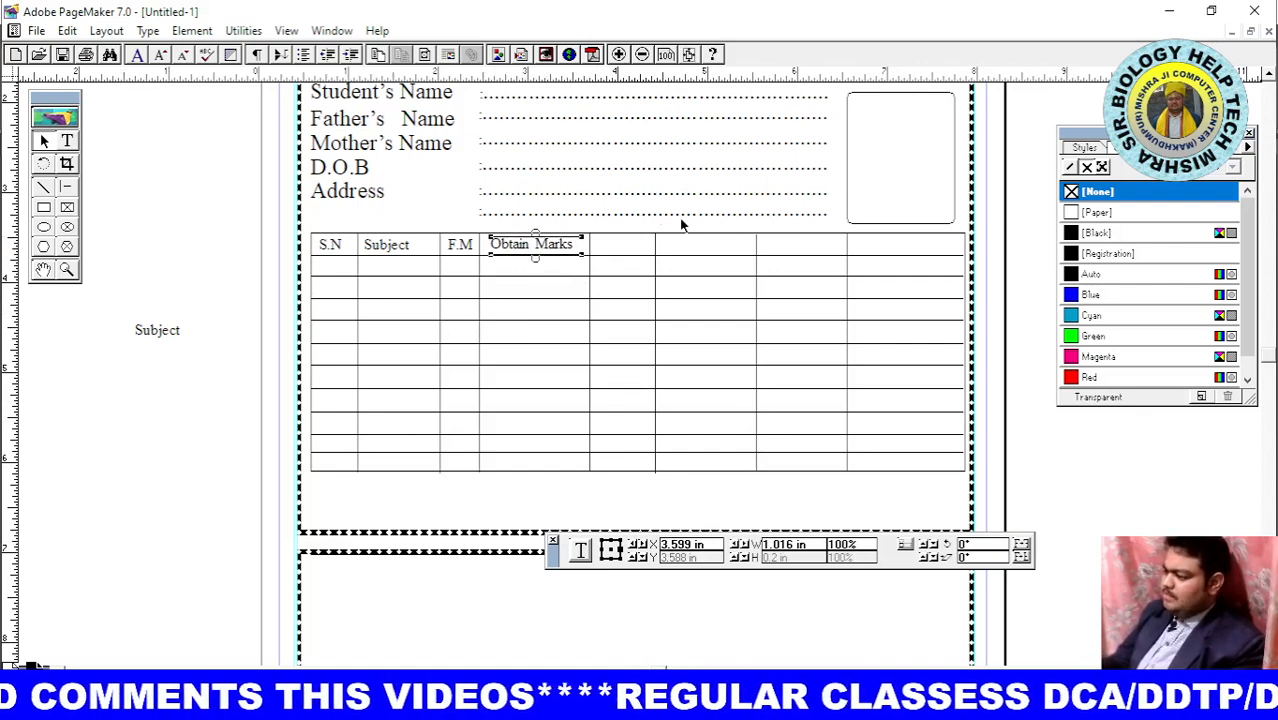
Add a text block about 0.578 in wide reading % in the fifth header cell of the marks table
{"action": "left_click", "coordinate": [70, 142]}
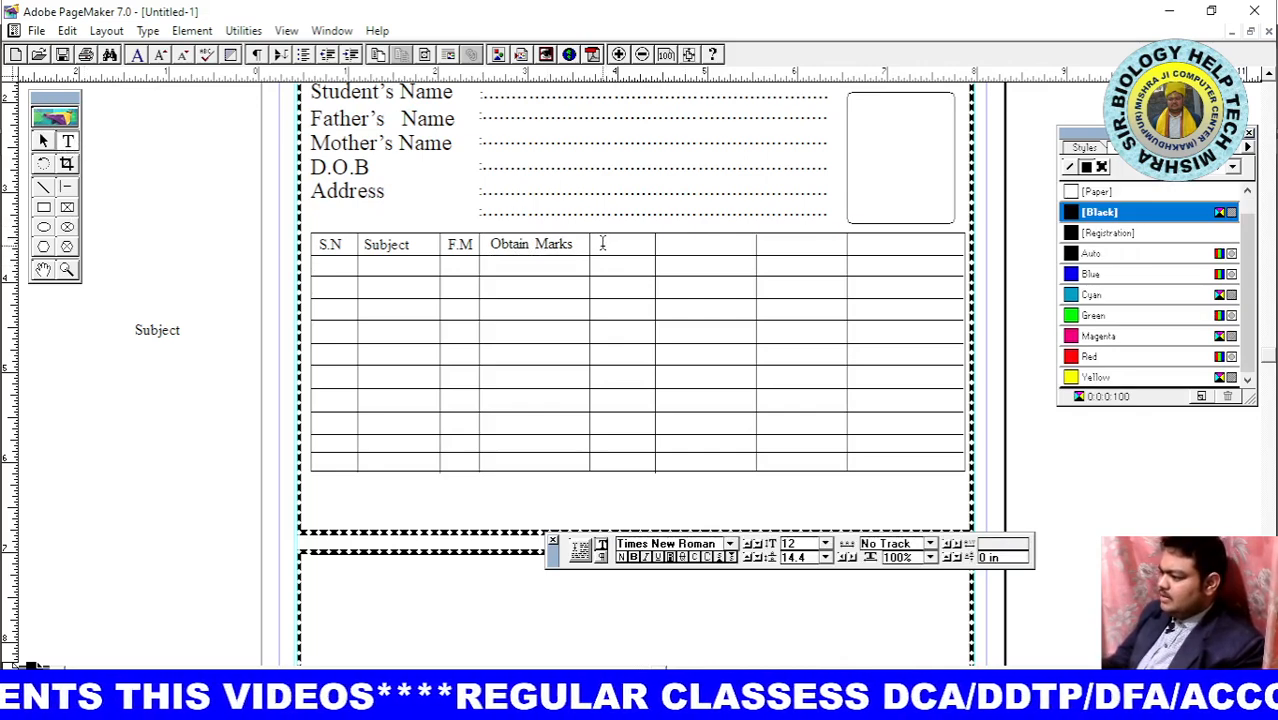
{"action": "left_click_drag", "start_coordinate": [602, 245], "coordinate": [653, 255]}
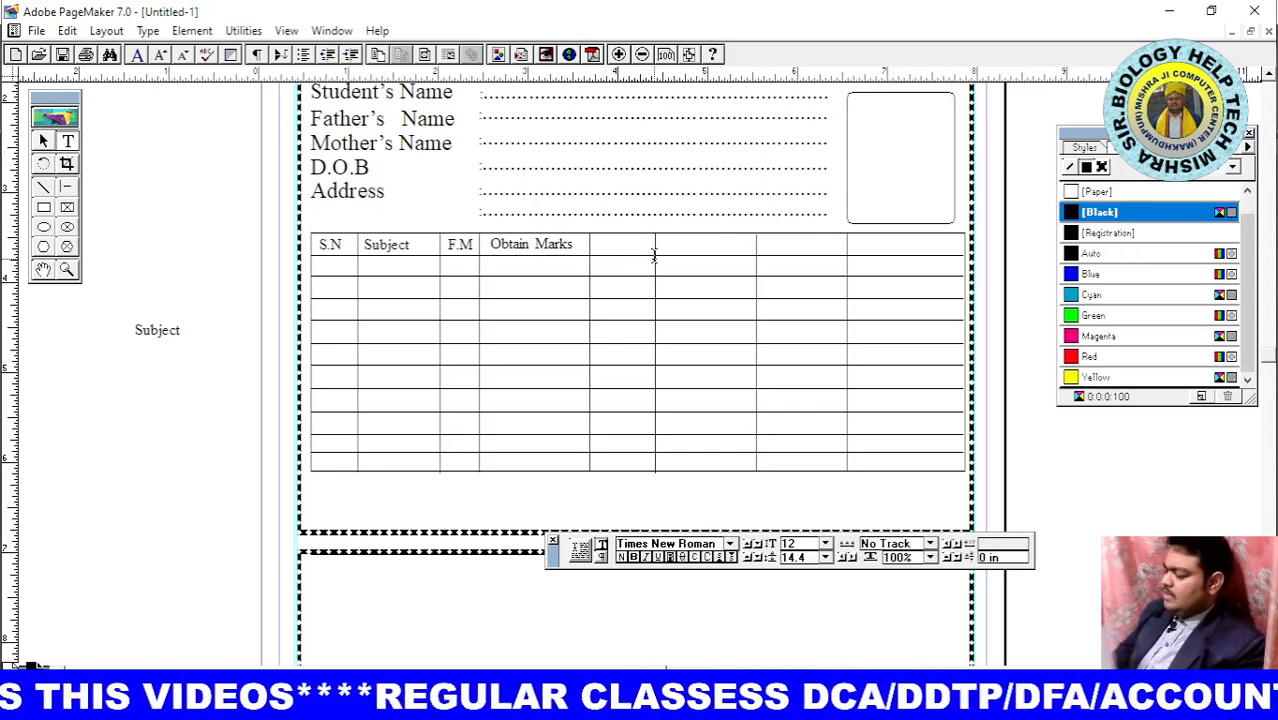
{"action": "type", "text": "%"}
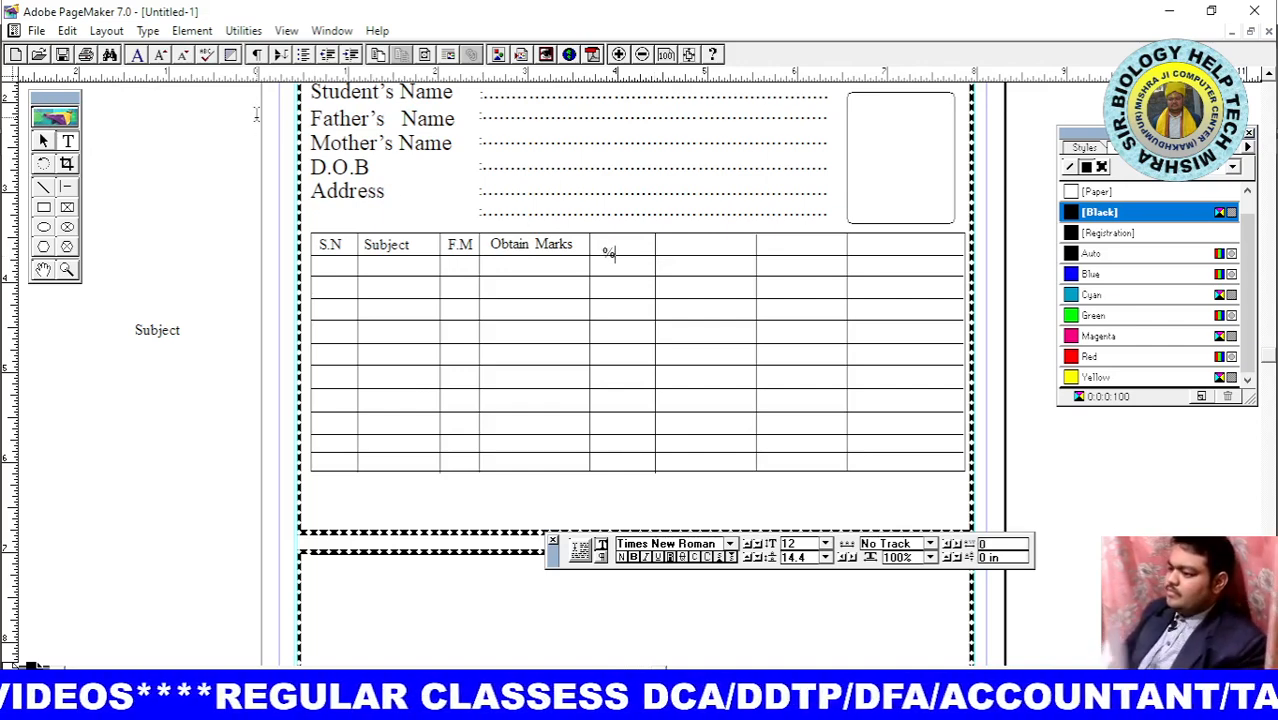
Nudge the % label up and to the right, to about X 4.486 in and Y 3.604 in, aligning it with the other headers
{"action": "left_click", "coordinate": [43, 141]}
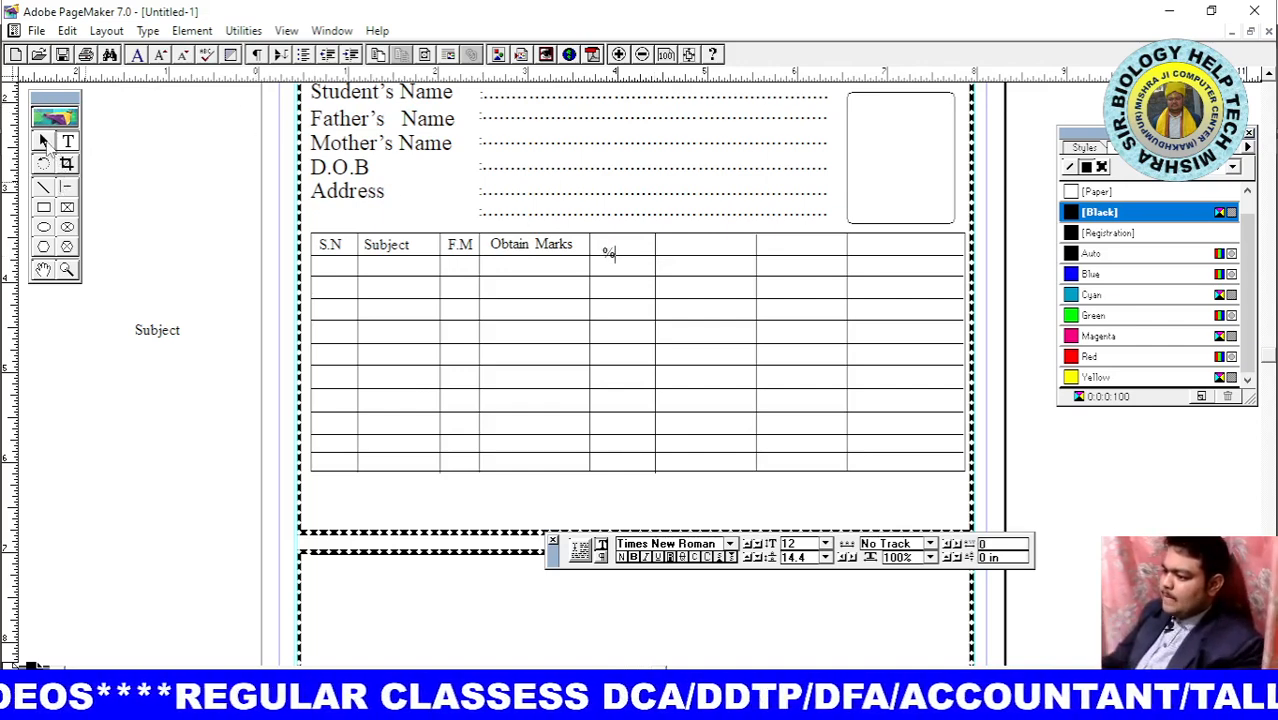
{"action": "left_click", "coordinate": [605, 253]}
{"action": "key", "text": "Up"}
{"action": "key", "text": "Up"}
{"action": "key", "text": "Up"}
{"action": "key", "text": "Up"}
{"action": "key", "text": "Up"}
{"action": "key", "text": "Up"}
{"action": "key", "text": "Up"}
{"action": "key", "text": "Up"}
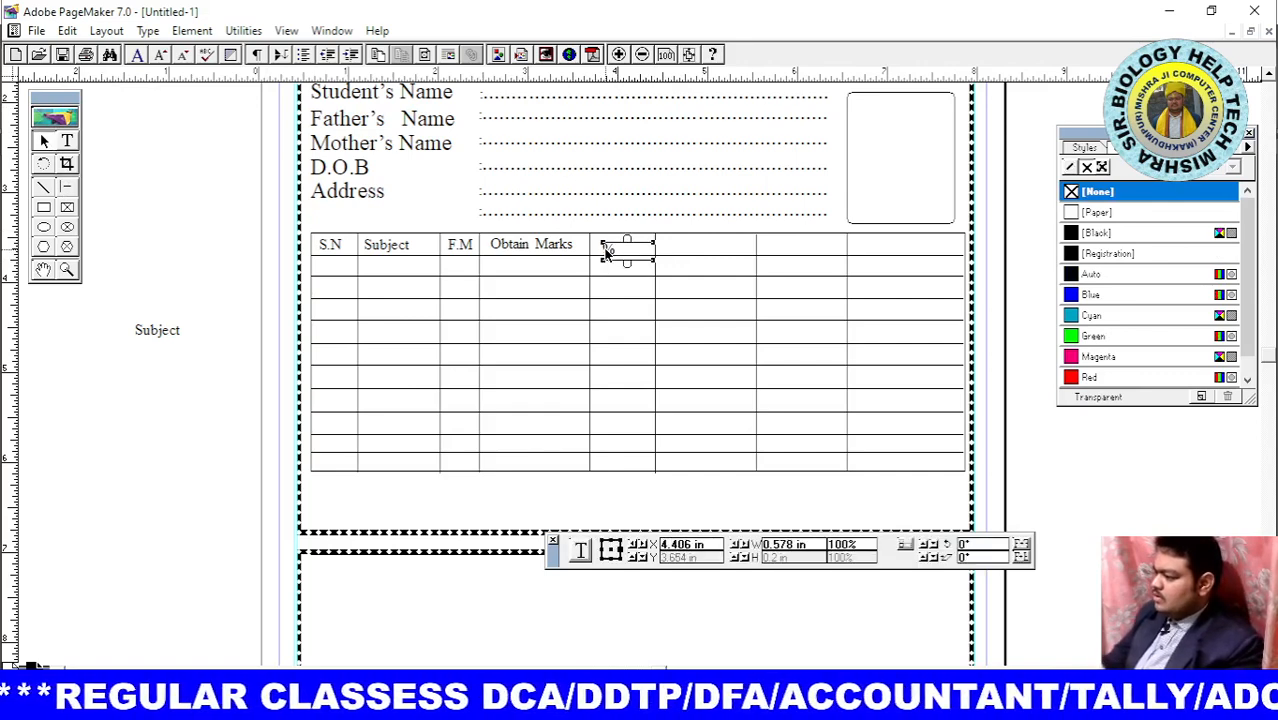
{"action": "key", "text": "Right"}
{"action": "key", "text": "Right"}
{"action": "key", "text": "Right"}
{"action": "key", "text": "Right"}
{"action": "key", "text": "Right"}
{"action": "key", "text": "Right"}
{"action": "key", "text": "Right"}
{"action": "key", "text": "Right"}
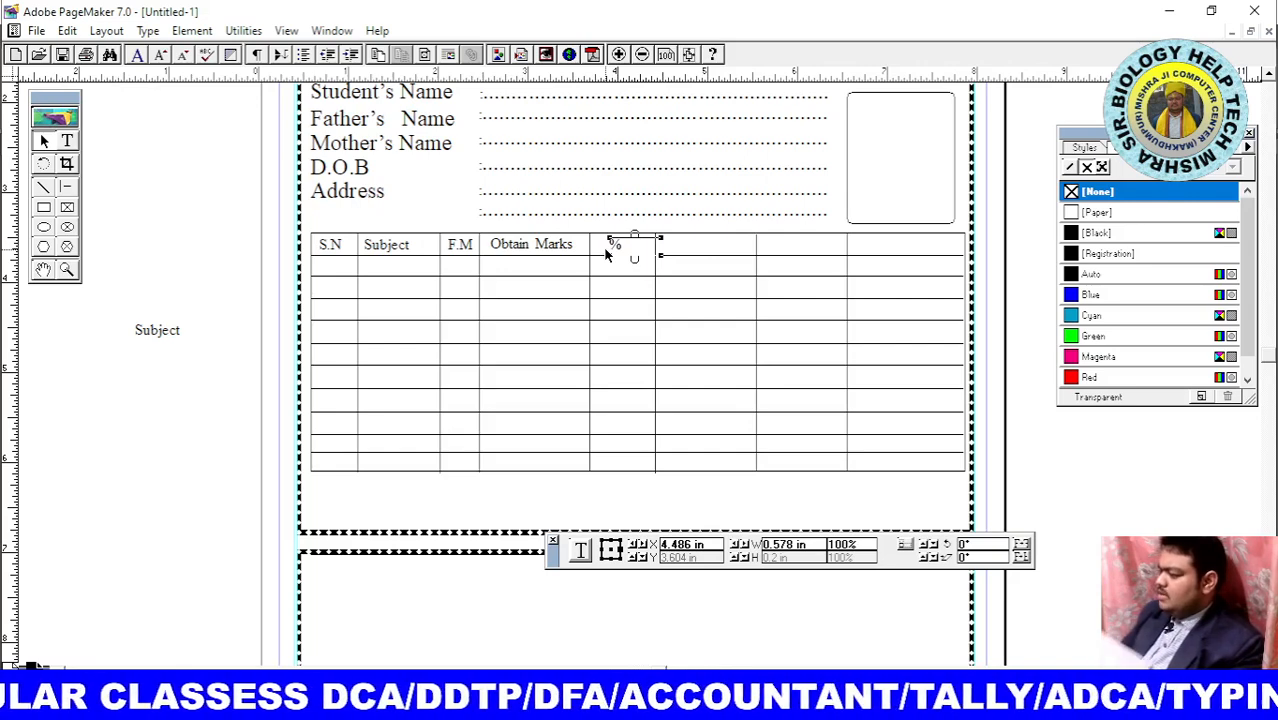
{"action": "key", "text": "Up"}
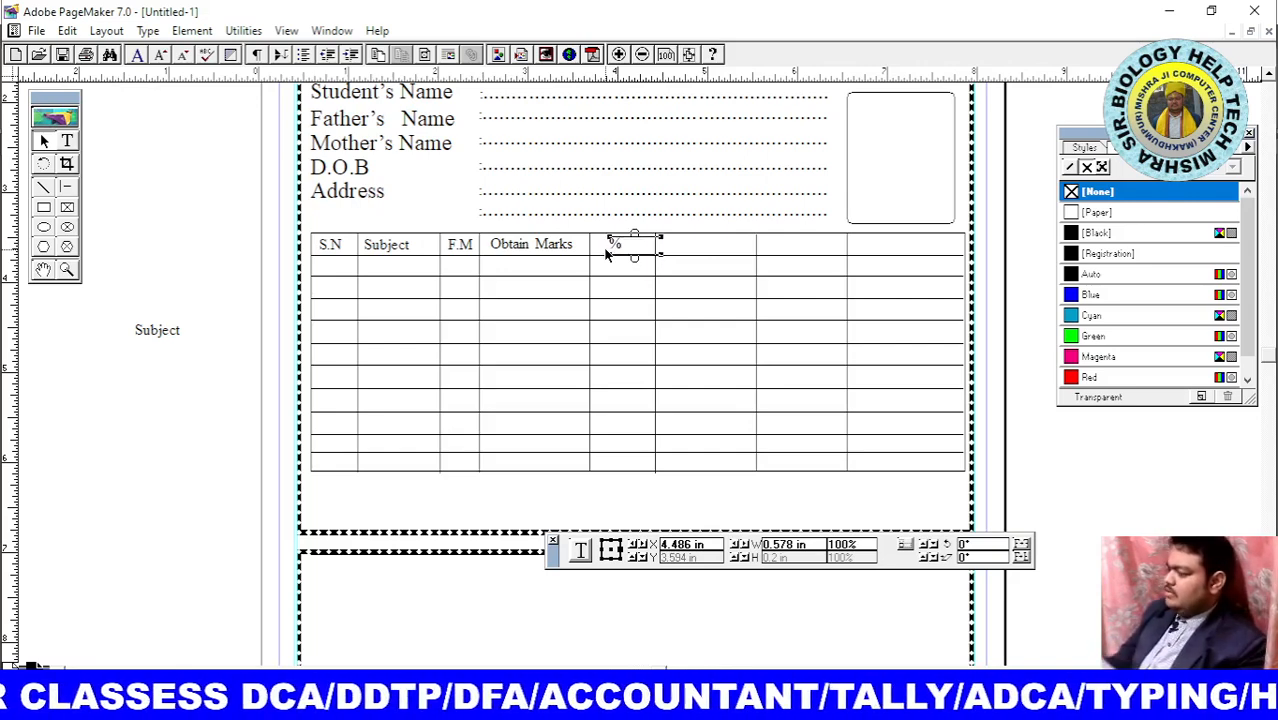
{"action": "key", "text": "Down"}
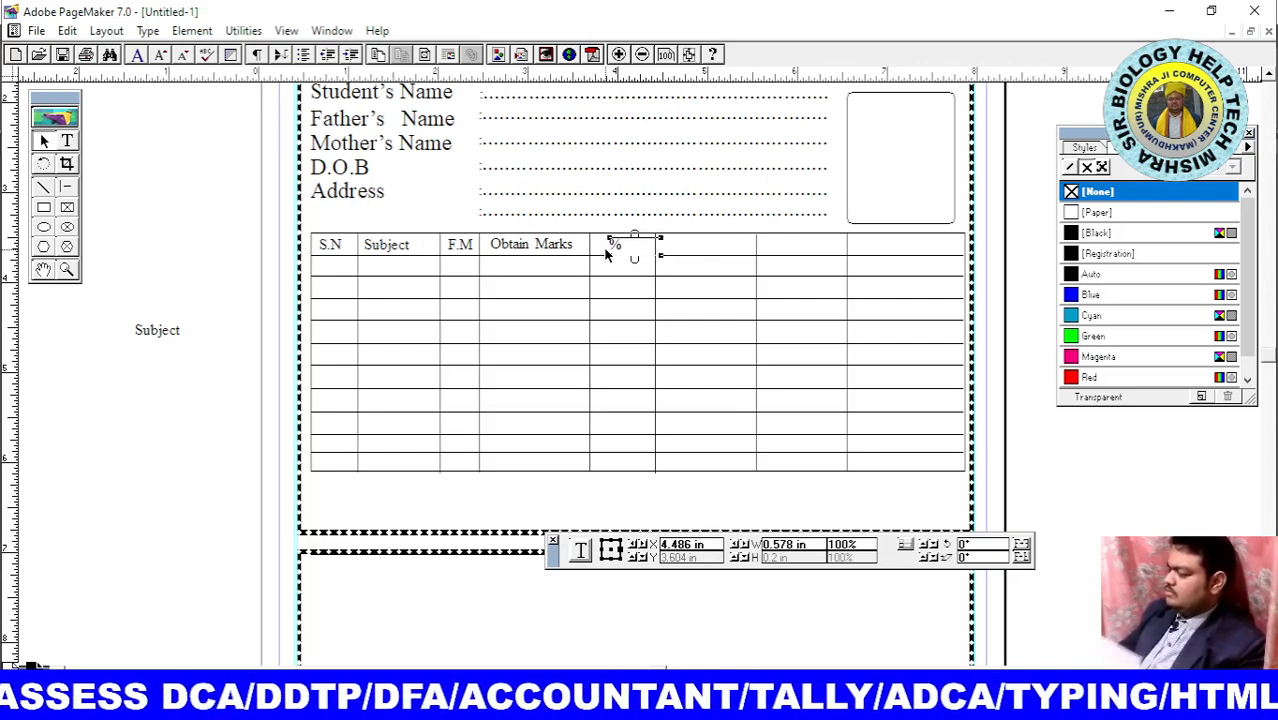
Place a copy of the Subject label in the sixth header cell of the marks table and change its text to Grade
{"action": "left_click", "coordinate": [655, 310]}
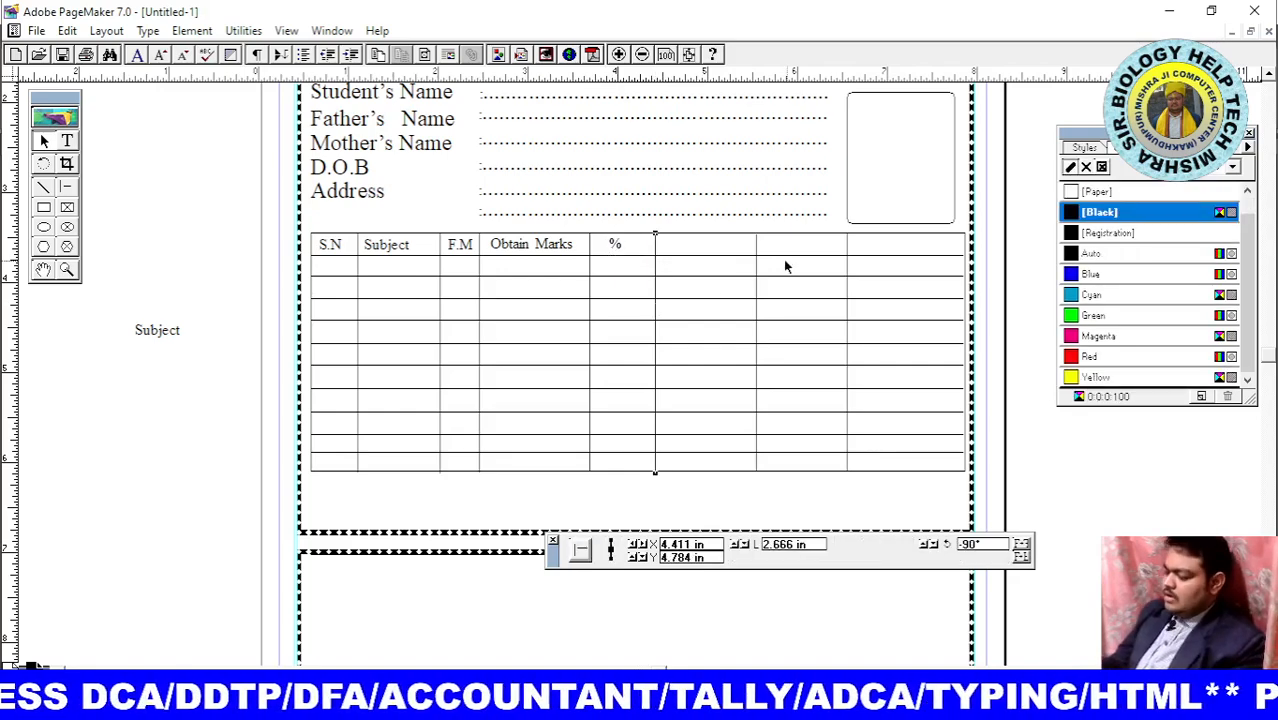
{"action": "left_click", "coordinate": [397, 250]}
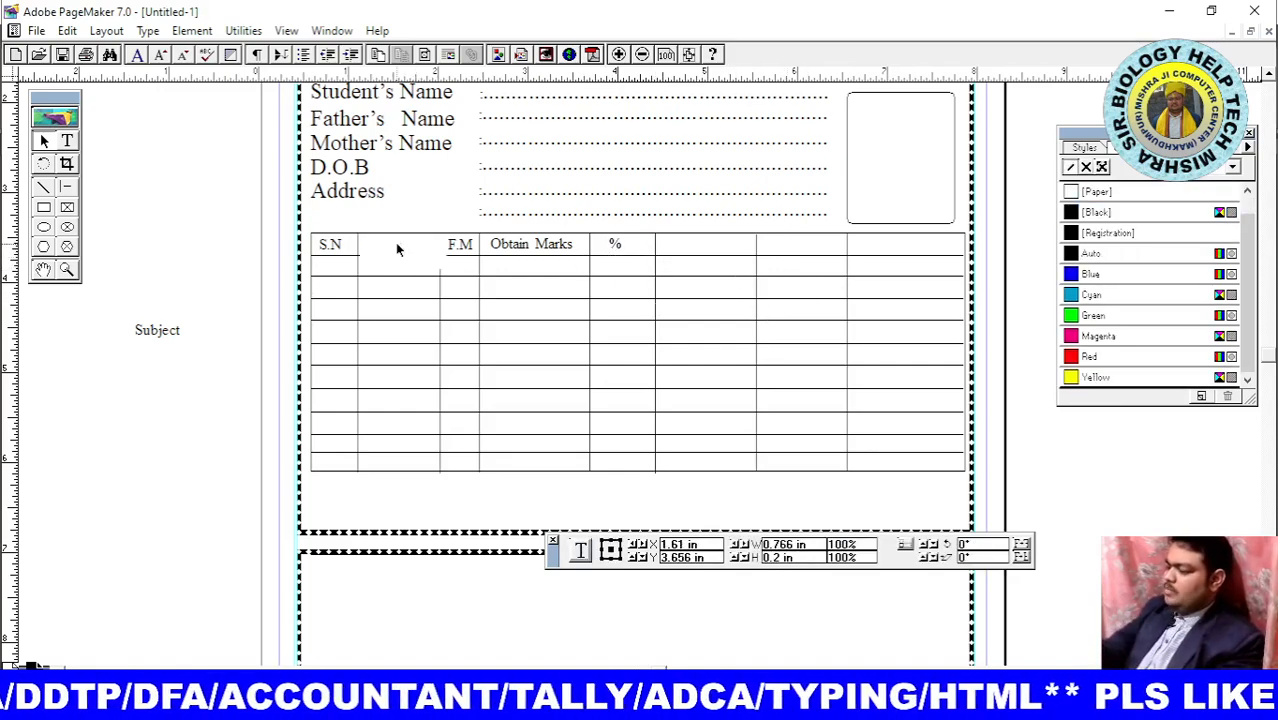
{"action": "left_click_drag", "start_coordinate": [397, 250], "coordinate": [690, 248]}
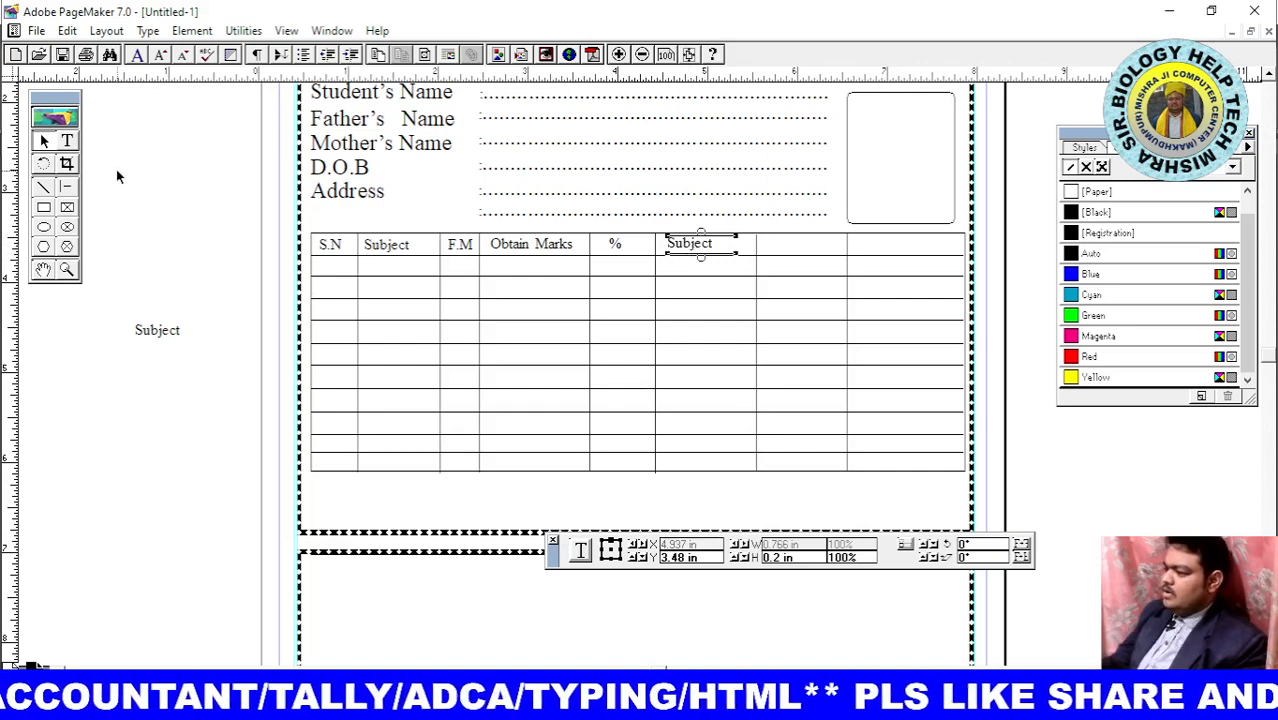
{"action": "left_click", "coordinate": [67, 141]}
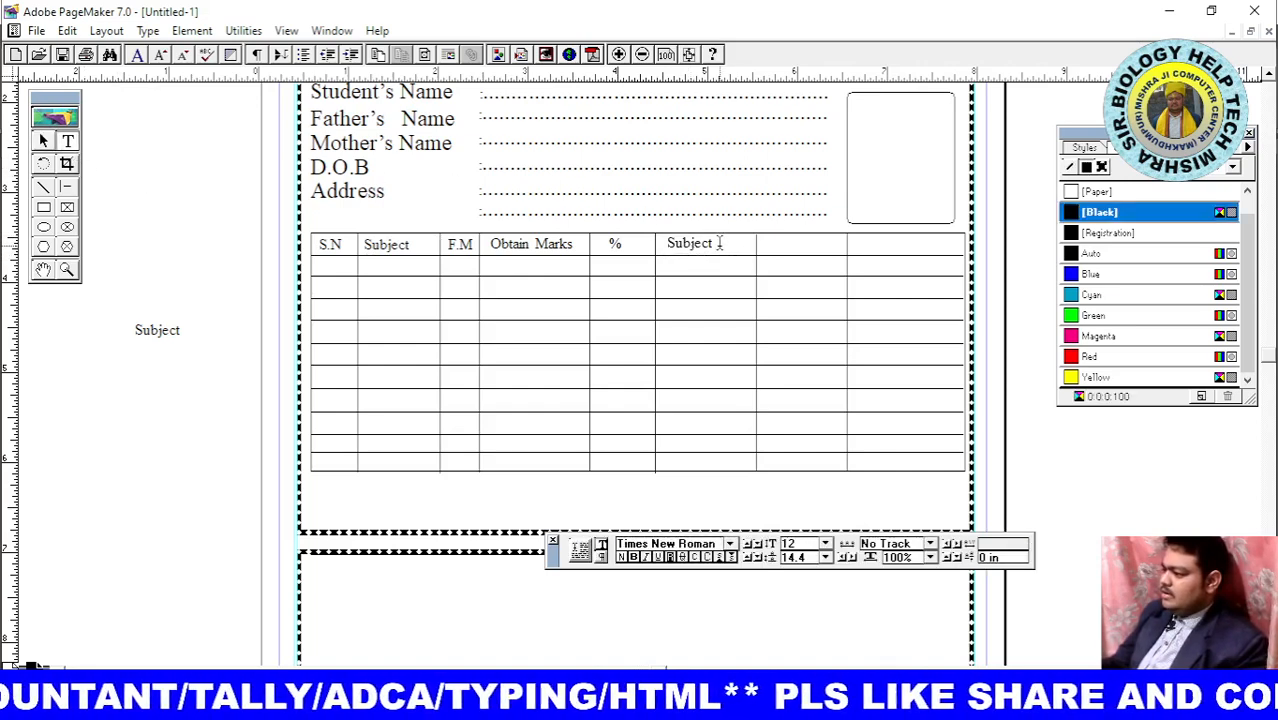
{"action": "left_click_drag", "start_coordinate": [714, 245], "coordinate": [667, 242]}
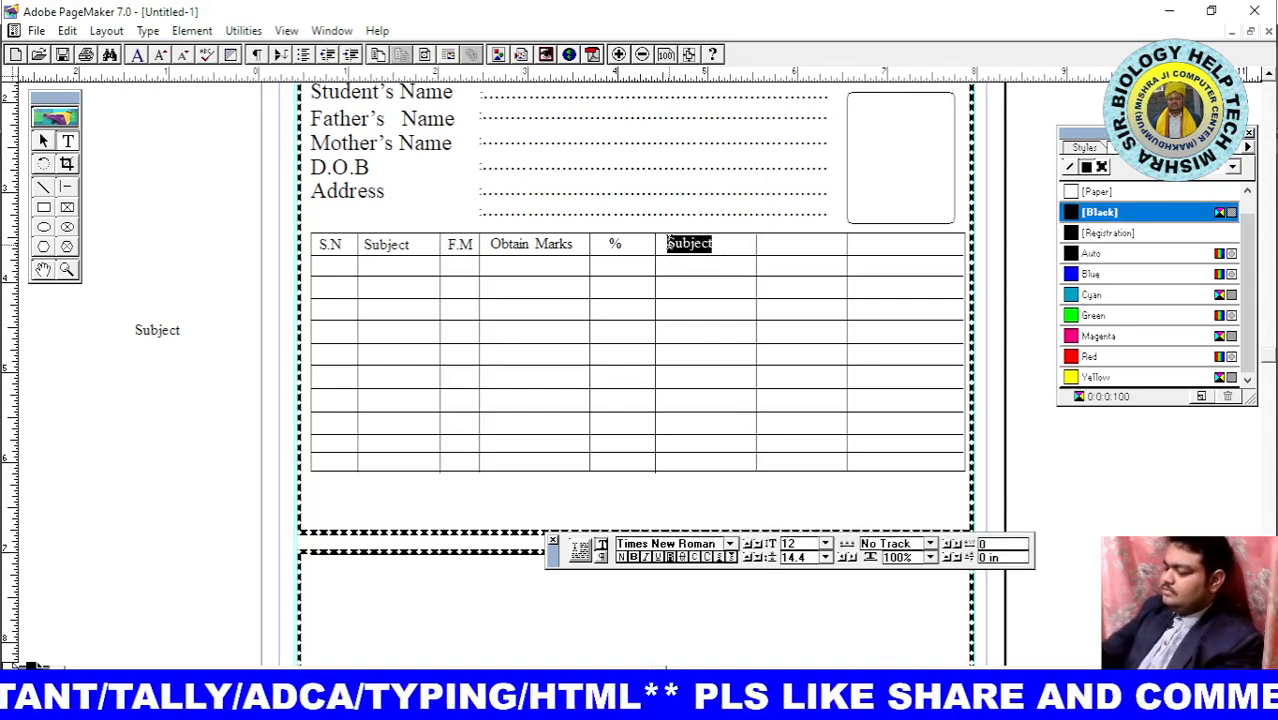
{"action": "type", "text": "Grade"}
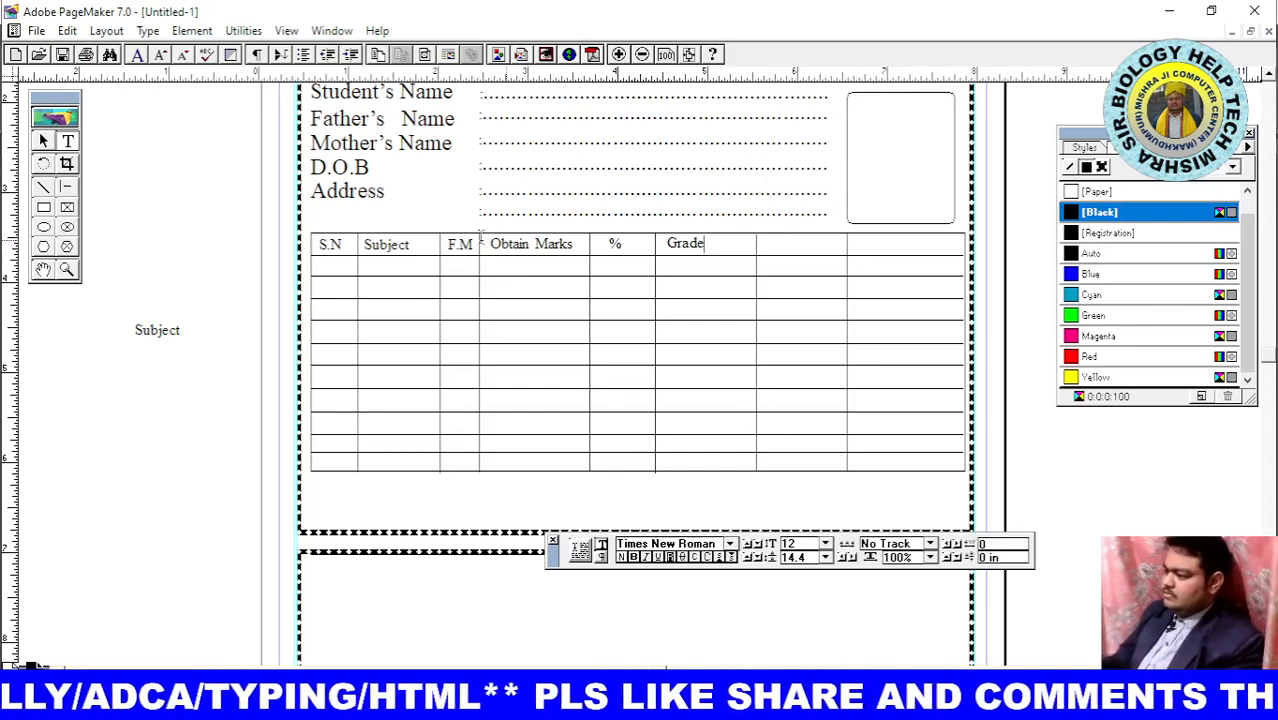
Nudge the Grade label right and slightly down to about X 5.057 in and Y 3.49 in within its header cell
{"action": "left_click", "coordinate": [42, 142]}
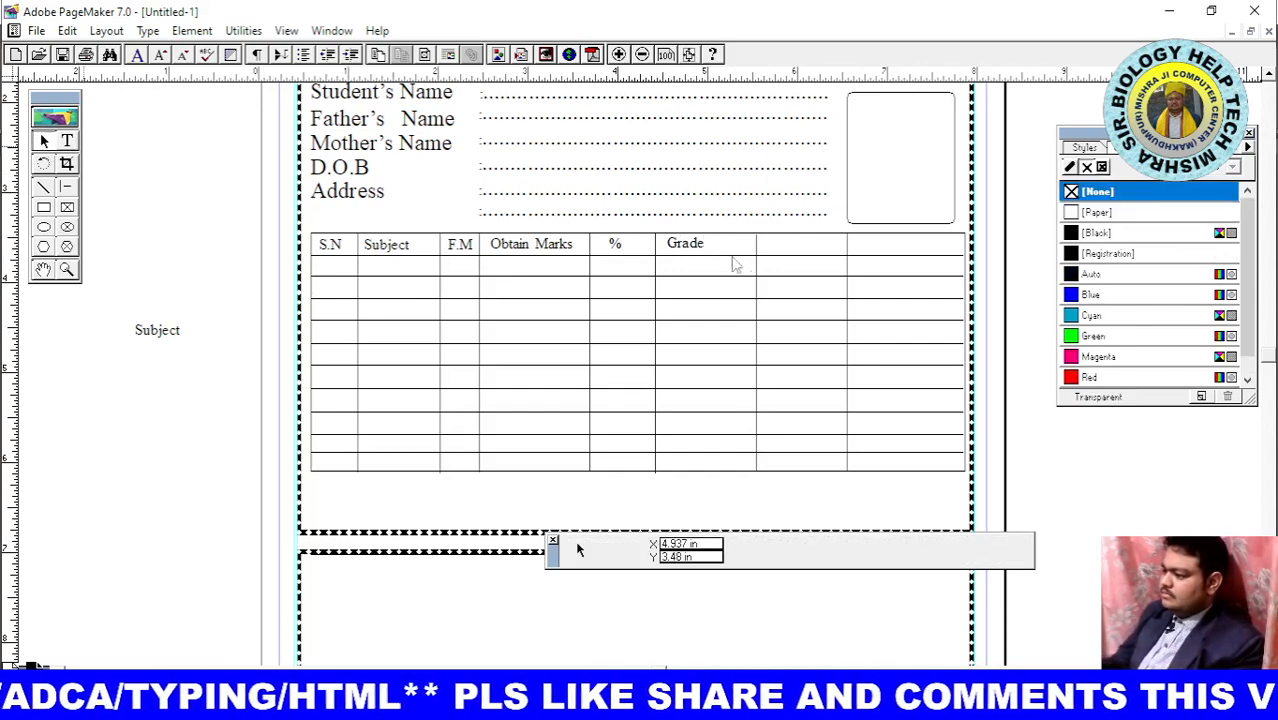
{"action": "left_click", "coordinate": [684, 243]}
{"action": "key", "text": "Right"}
{"action": "key", "text": "Right"}
{"action": "key", "text": "Right"}
{"action": "key", "text": "Right"}
{"action": "key", "text": "Right"}
{"action": "key", "text": "Right"}
{"action": "key", "text": "Right"}
{"action": "key", "text": "Right"}
{"action": "key", "text": "Right"}
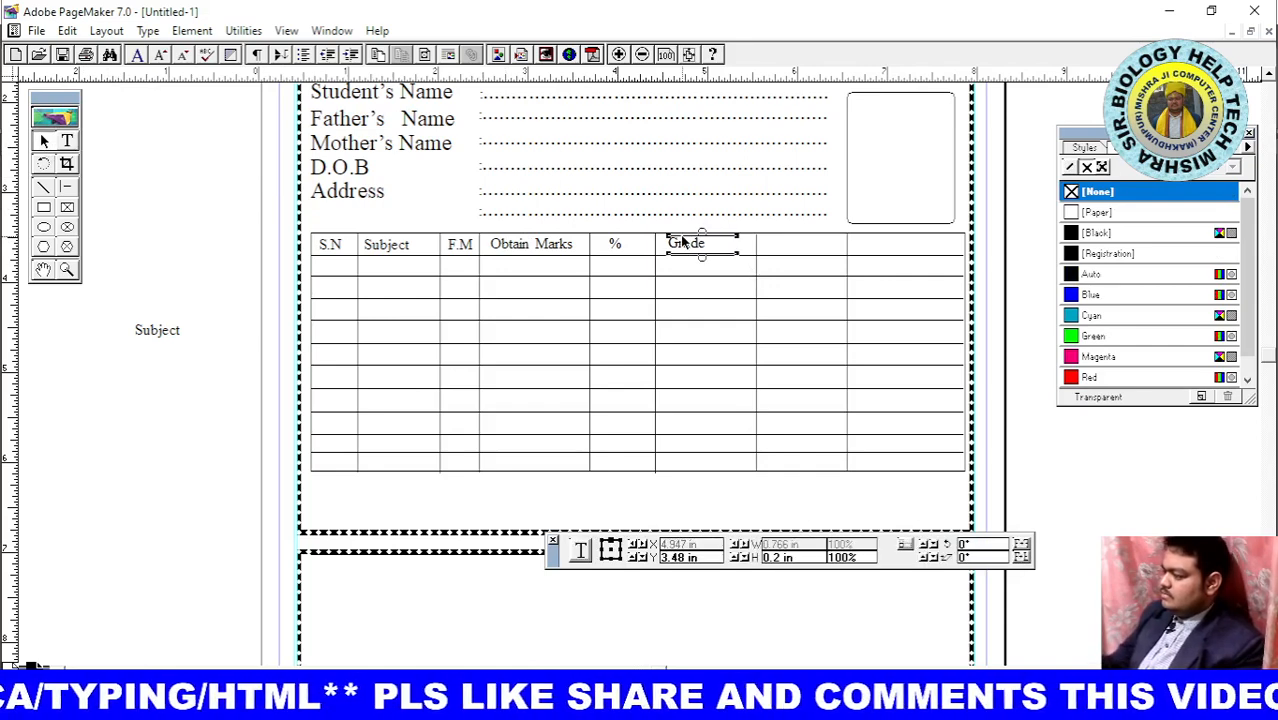
{"action": "key", "text": "Right"}
{"action": "key", "text": "Right"}
{"action": "key", "text": "Right"}
{"action": "key", "text": "Right"}
{"action": "key", "text": "Down"}
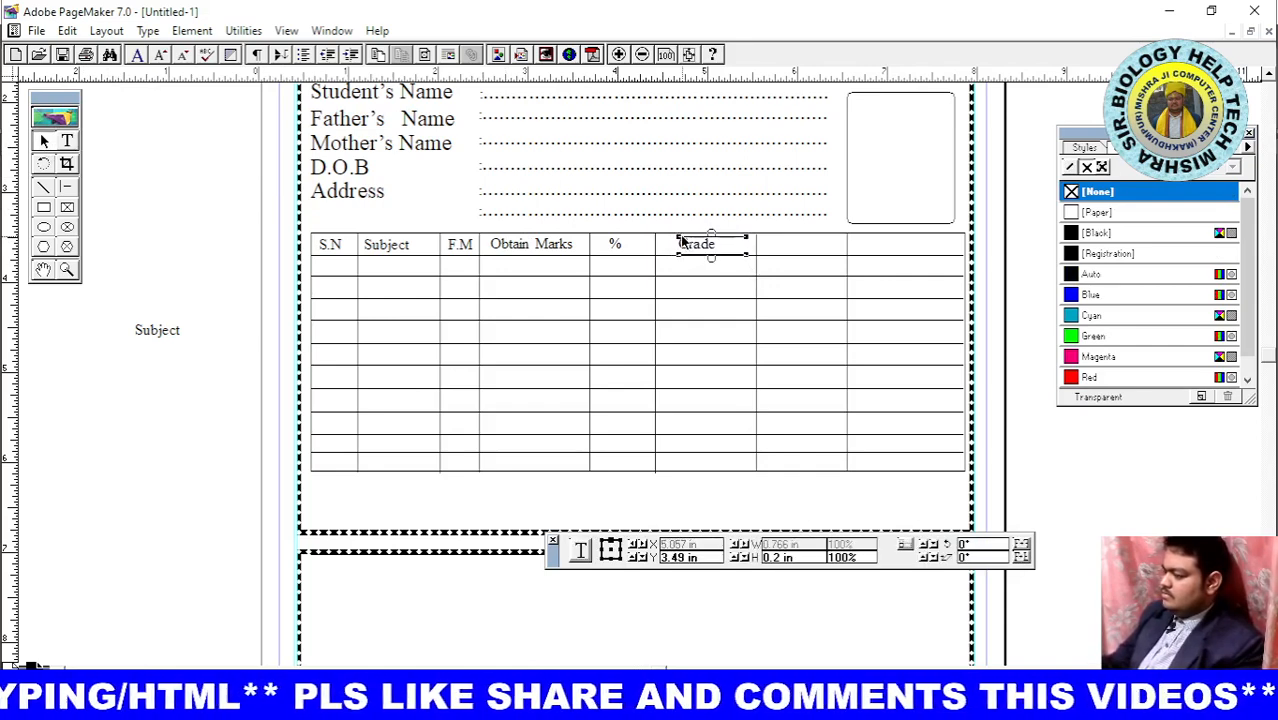
{"action": "key", "text": "Up"}
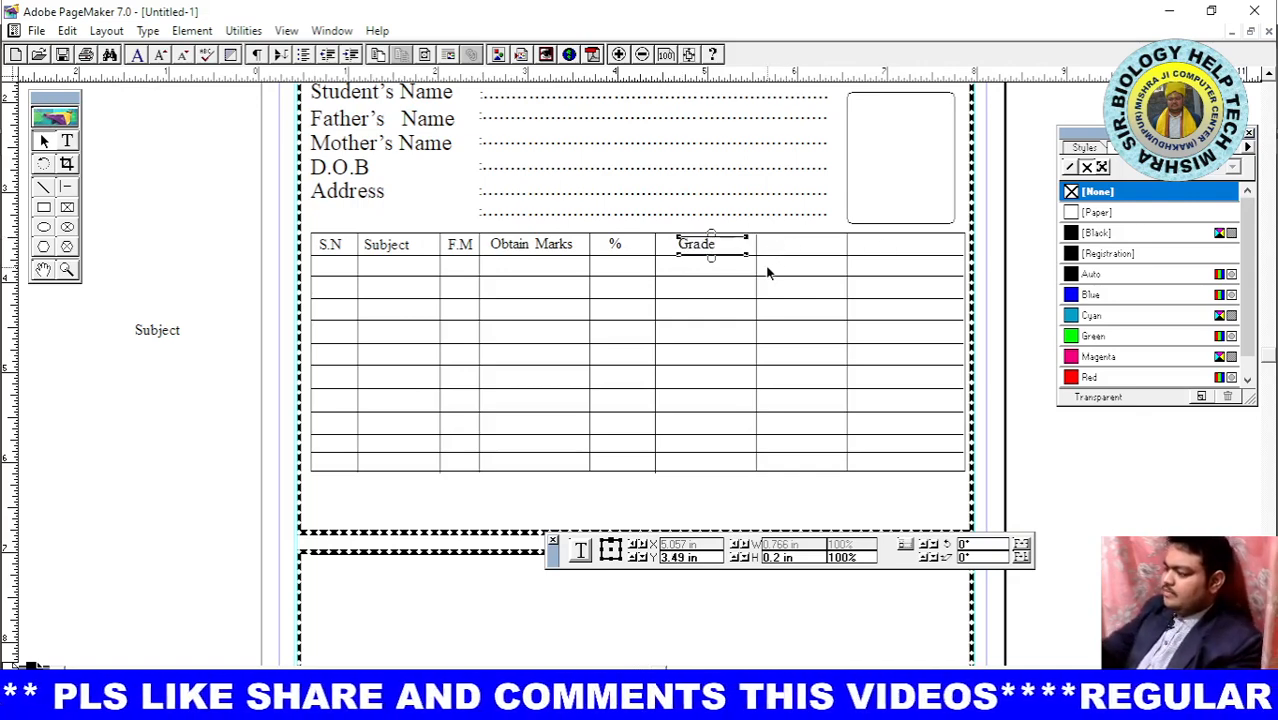
Place a copy of the Grade label in the seventh header cell, change its text to Rank and indent it towards the cell's centre
{"action": "key", "text": "ctrl+v"}
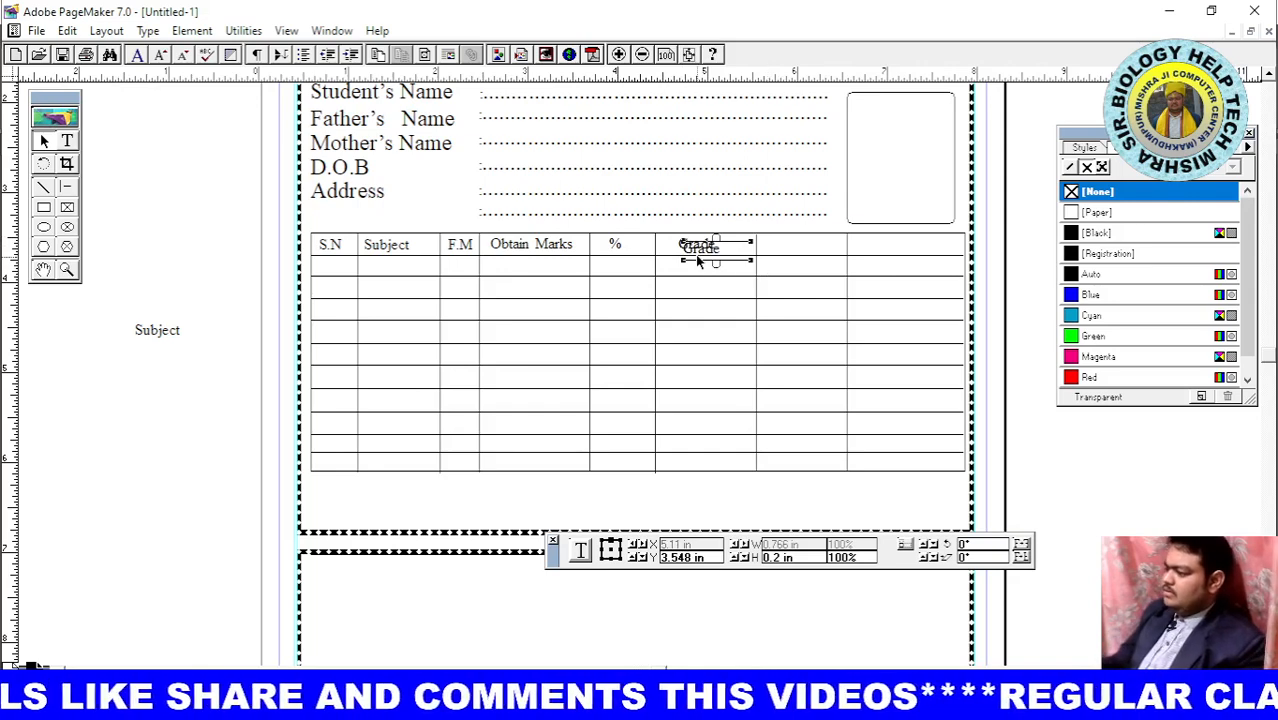
{"action": "left_click_drag", "start_coordinate": [699, 257], "coordinate": [786, 250]}
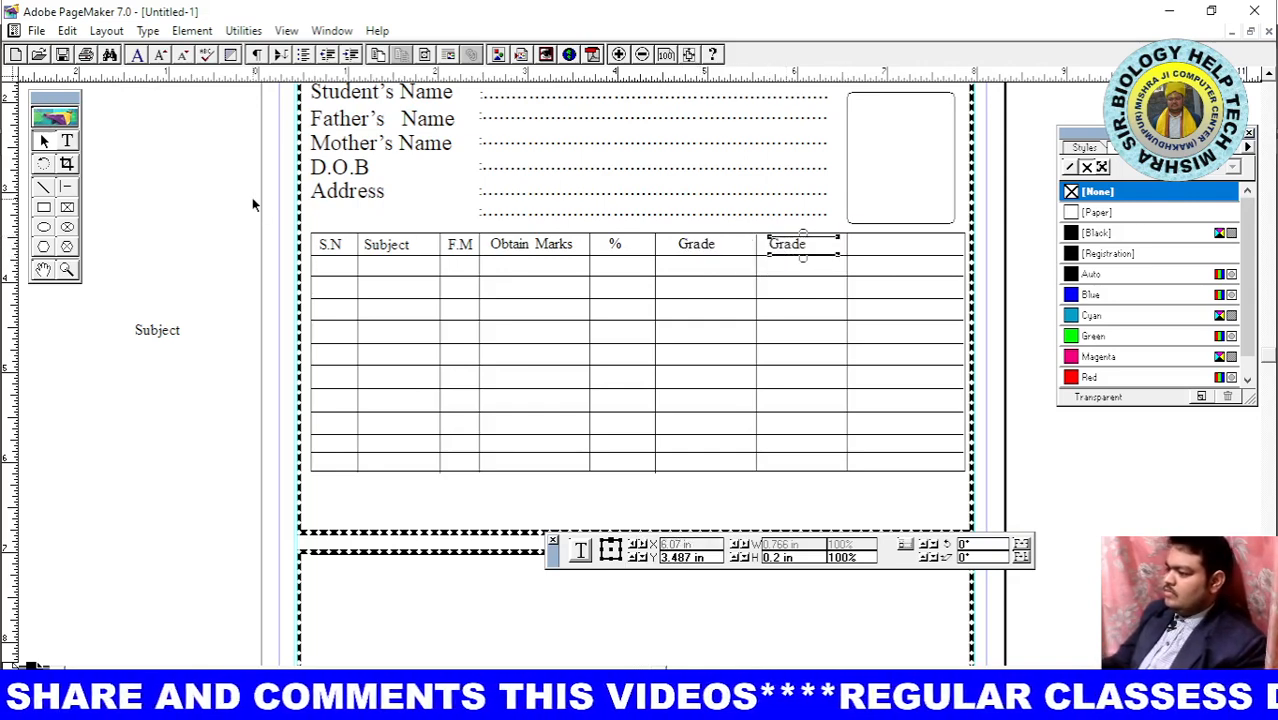
{"action": "left_click", "coordinate": [67, 141]}
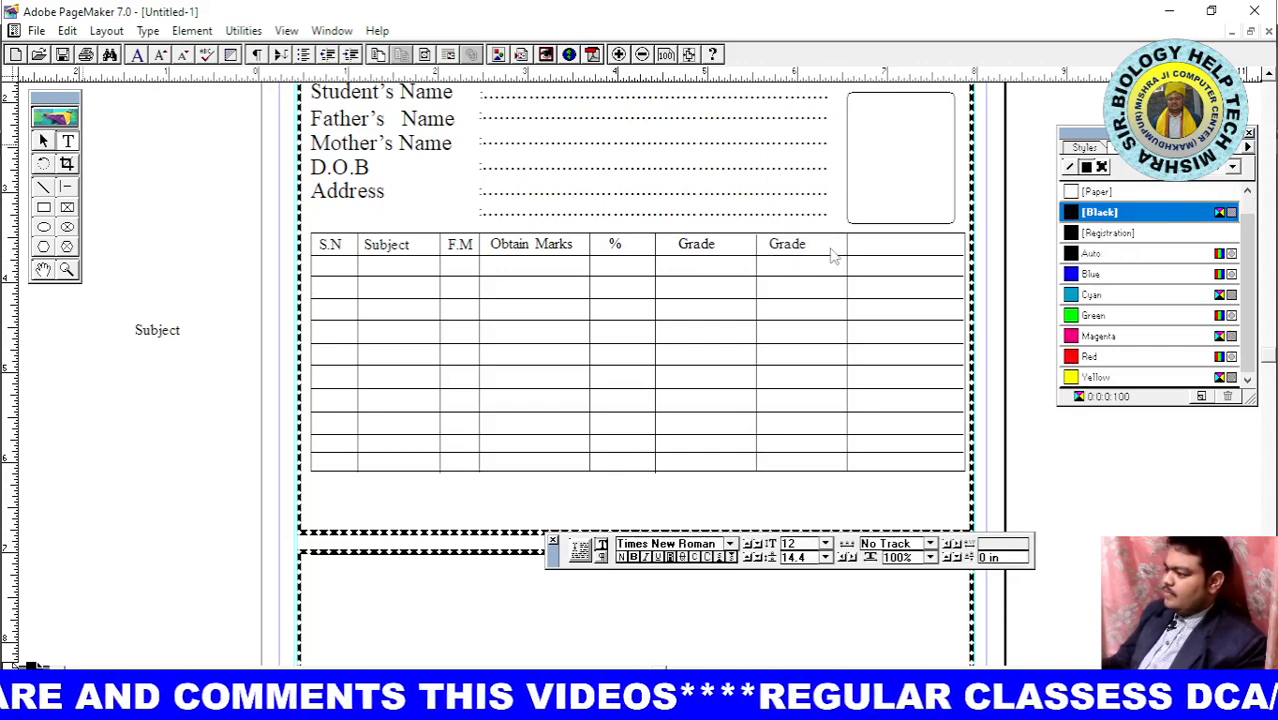
{"action": "left_click_drag", "start_coordinate": [806, 244], "coordinate": [768, 250]}
{"action": "type", "text": "Rank"}
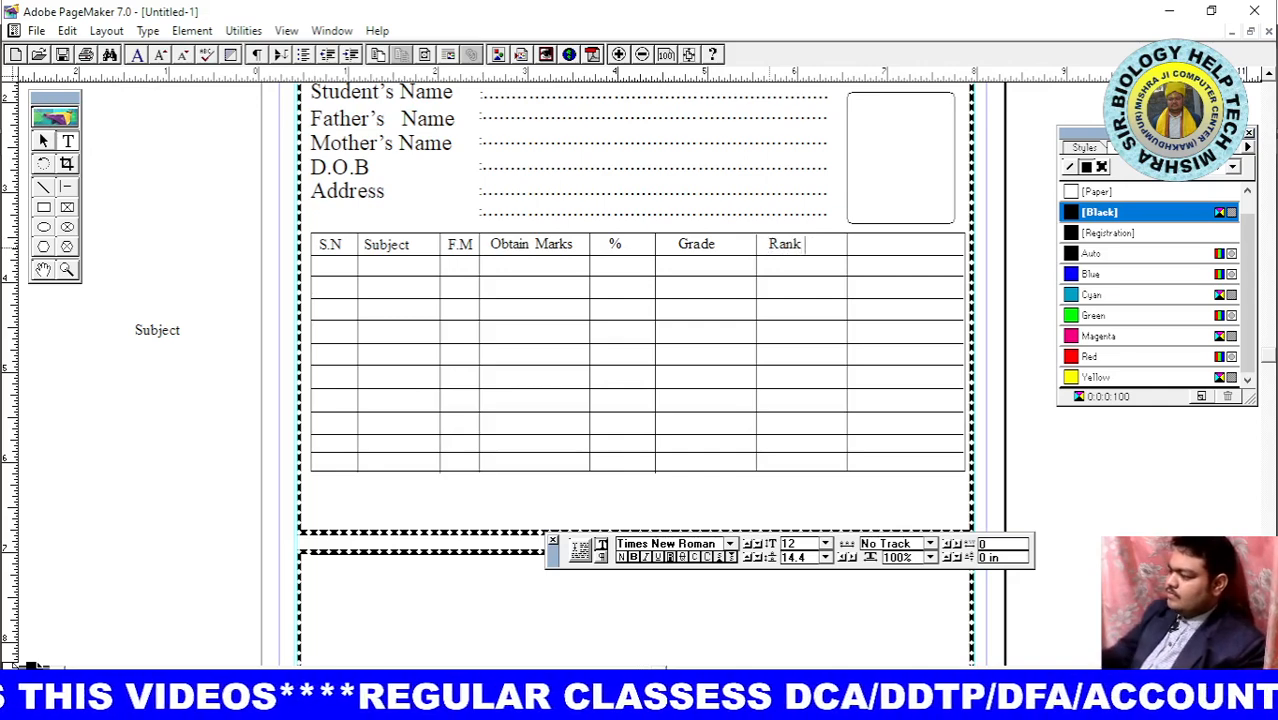
{"action": "left_click", "coordinate": [770, 245]}
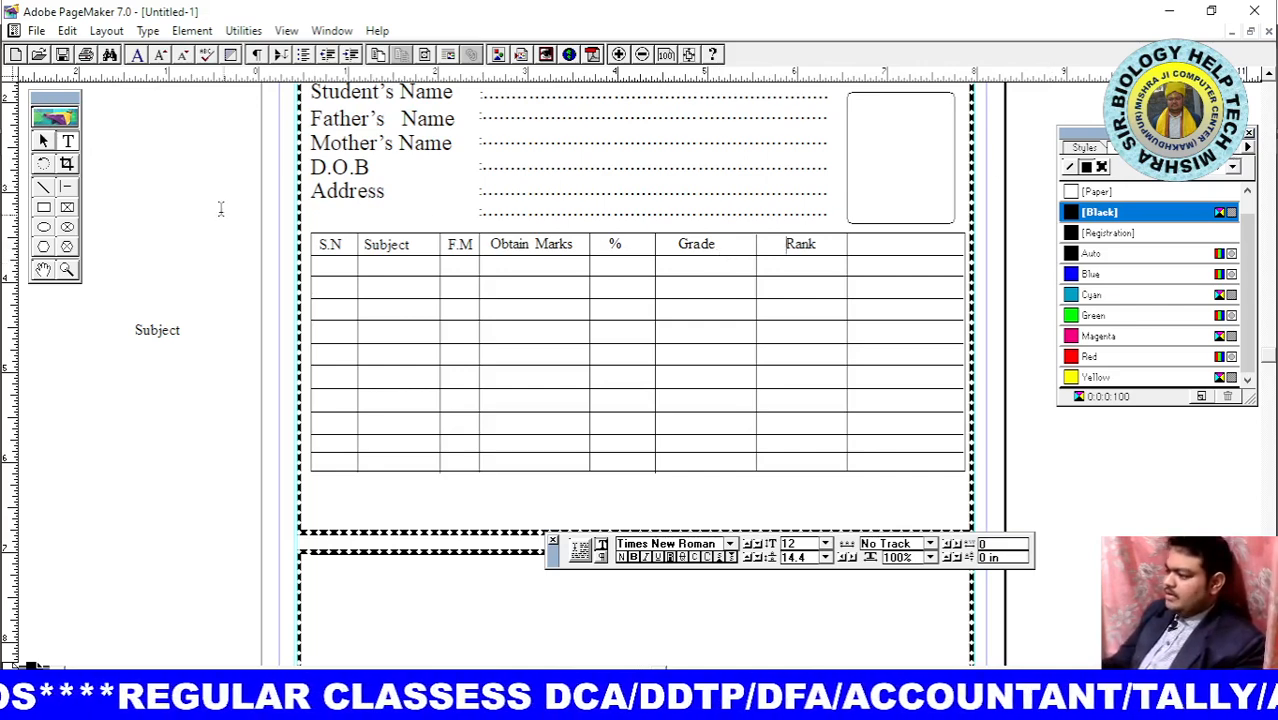
{"action": "left_click", "coordinate": [74, 144]}
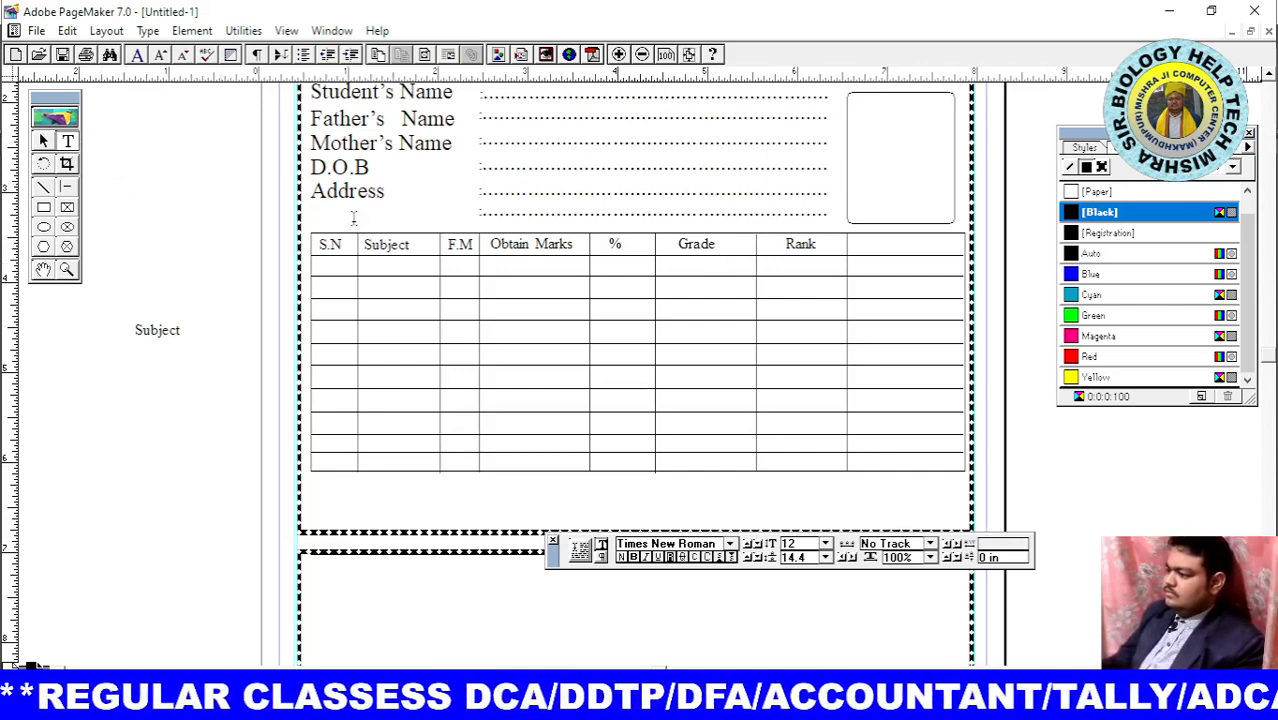
Place another copy of the Grade label in the last header cell of the marks table and change its text to Remark
{"action": "left_click", "coordinate": [43, 141]}
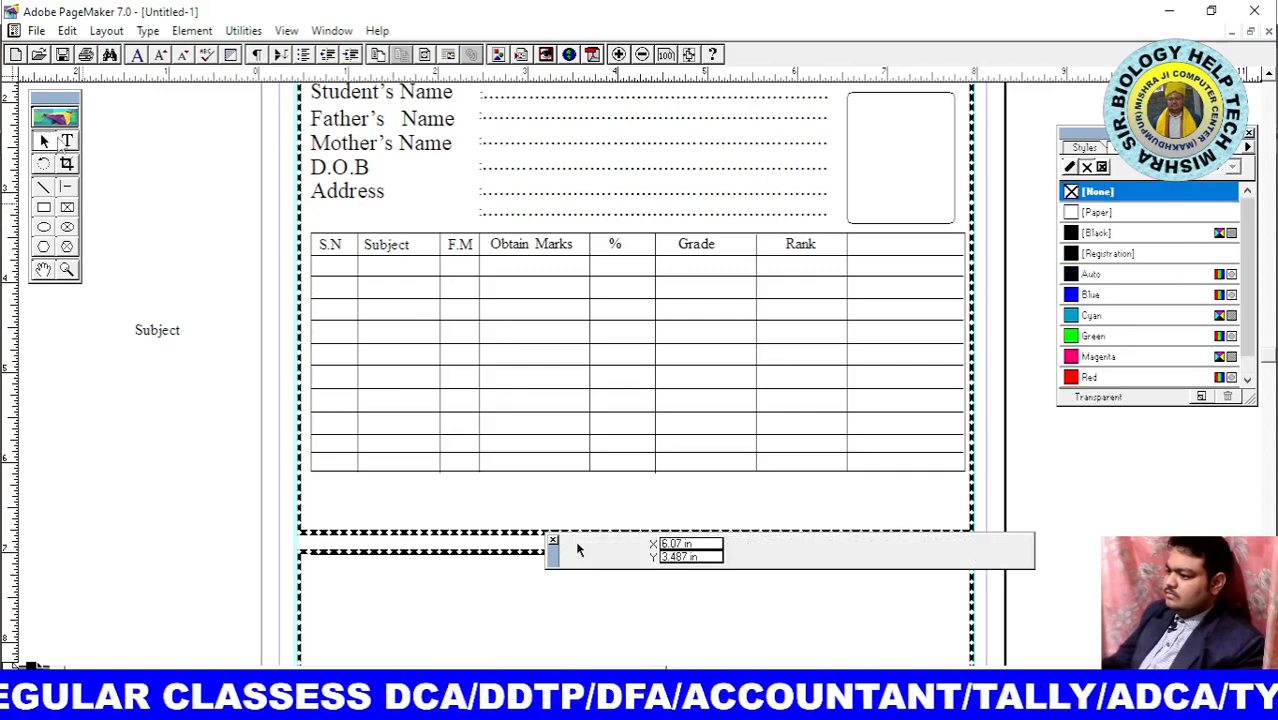
{"action": "left_click", "coordinate": [689, 246]}
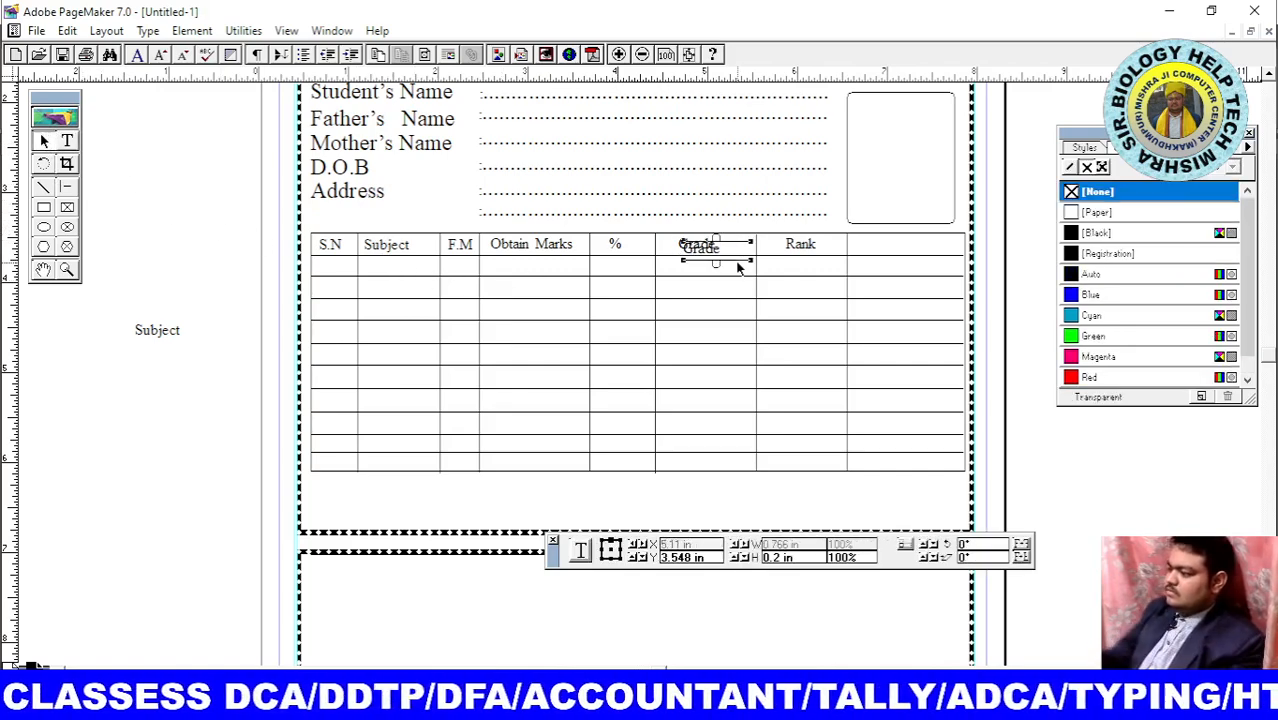
{"action": "left_click_drag", "start_coordinate": [698, 243], "coordinate": [884, 245]}
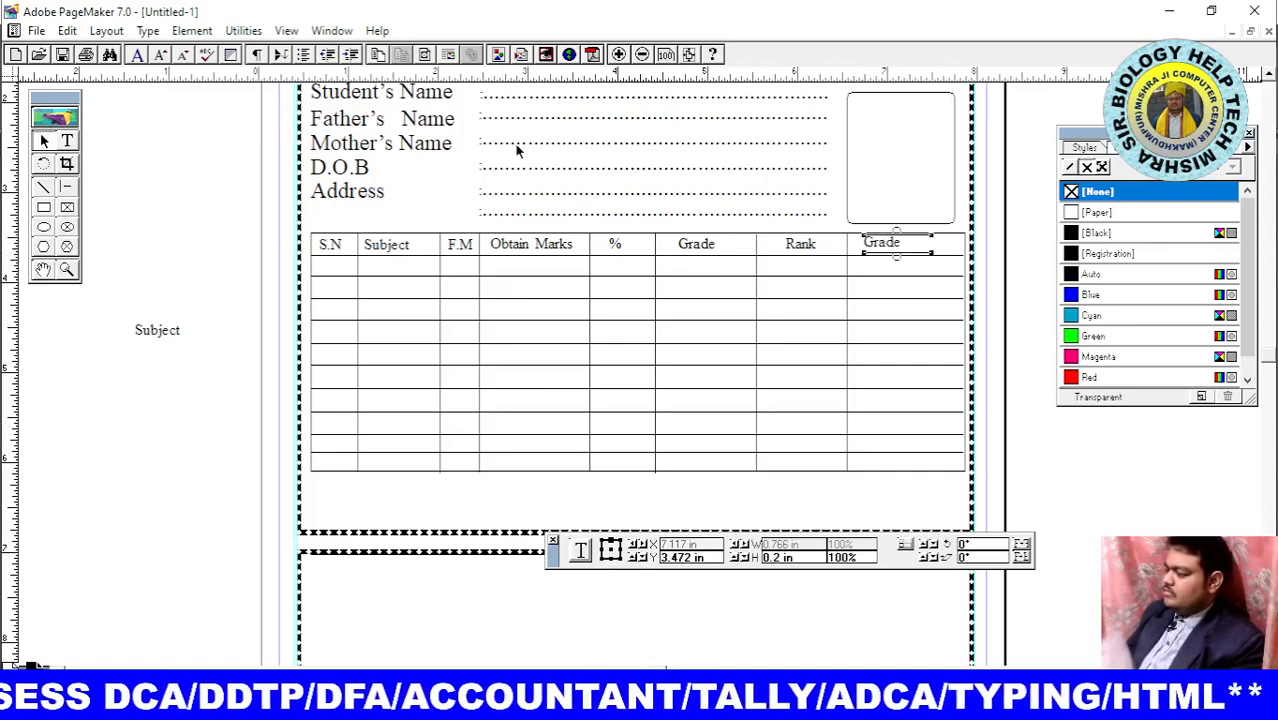
{"action": "left_click", "coordinate": [66, 141]}
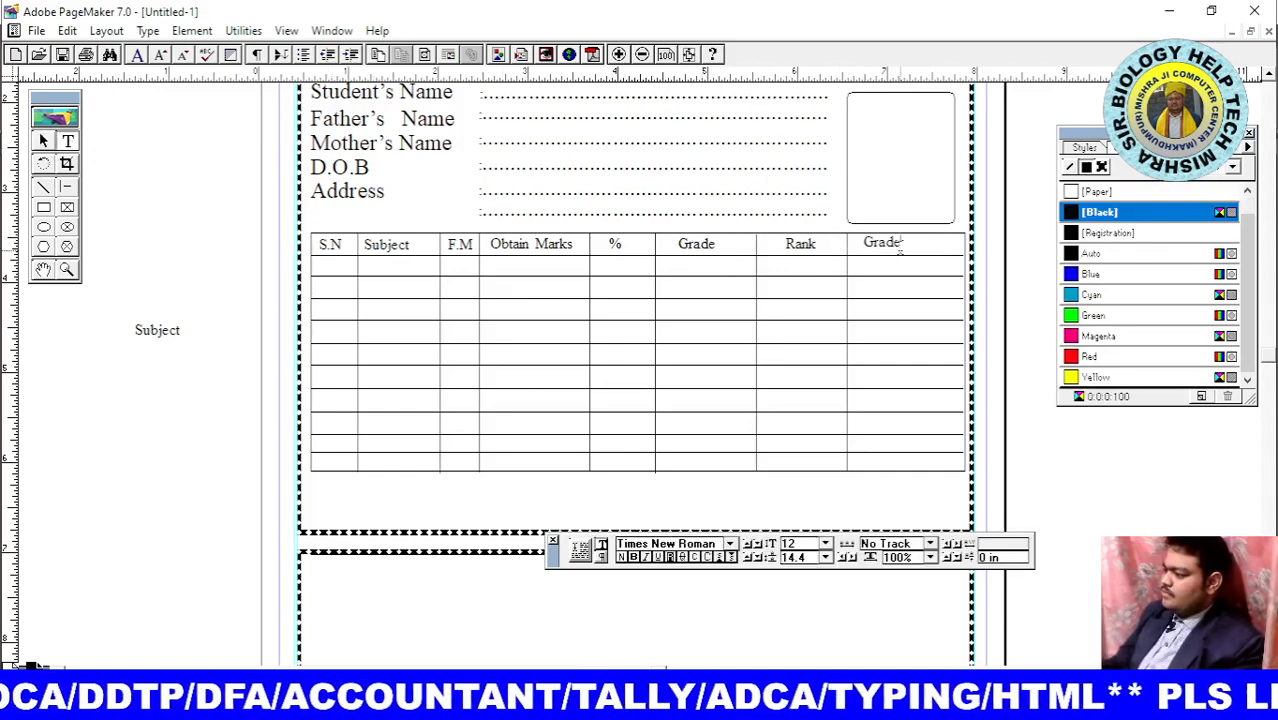
{"action": "left_click_drag", "start_coordinate": [900, 248], "coordinate": [860, 242]}
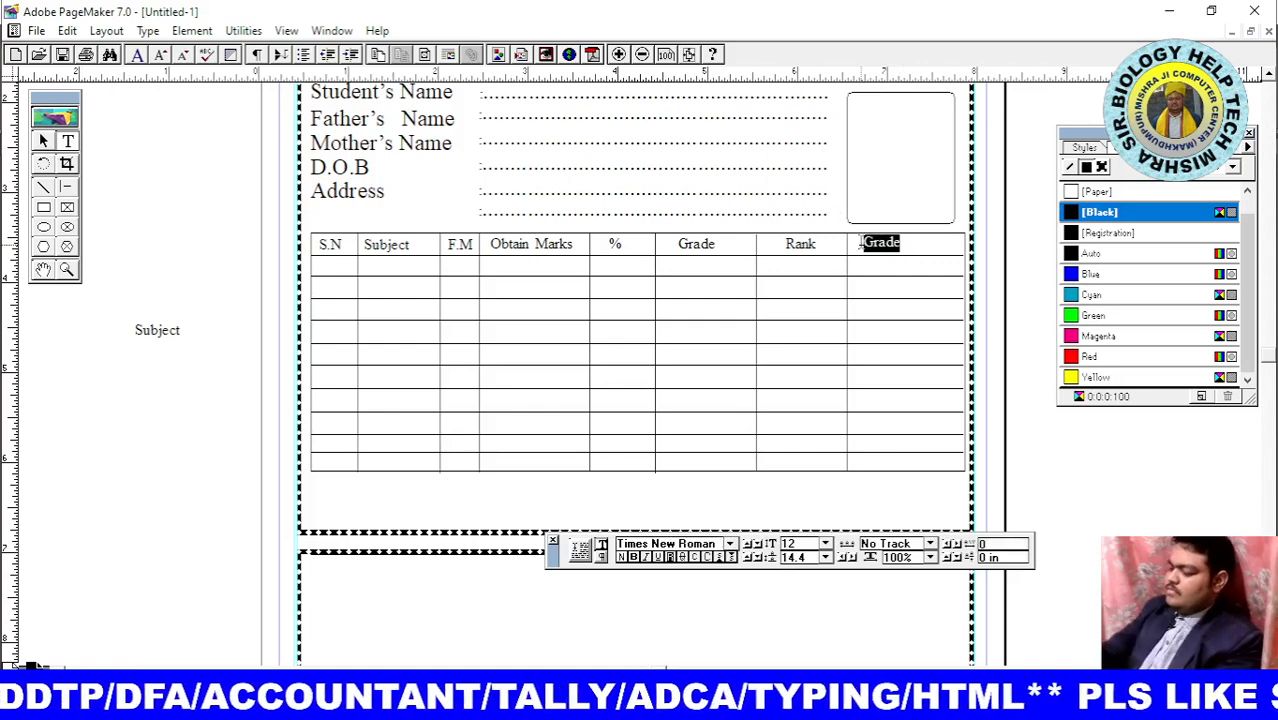
{"action": "type", "text": "Remark"}
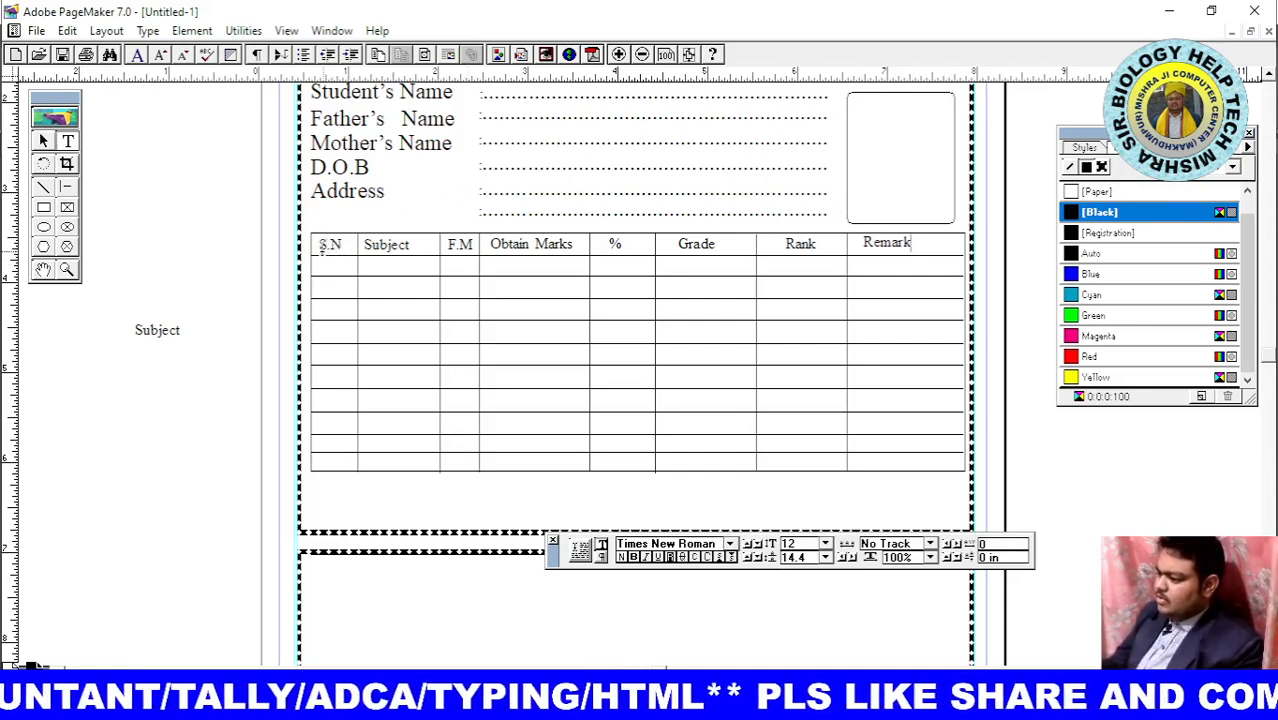
Format the S.N header of the marks table as bold at 14 pt
{"action": "left_click_drag", "start_coordinate": [320, 250], "coordinate": [431, 252]}
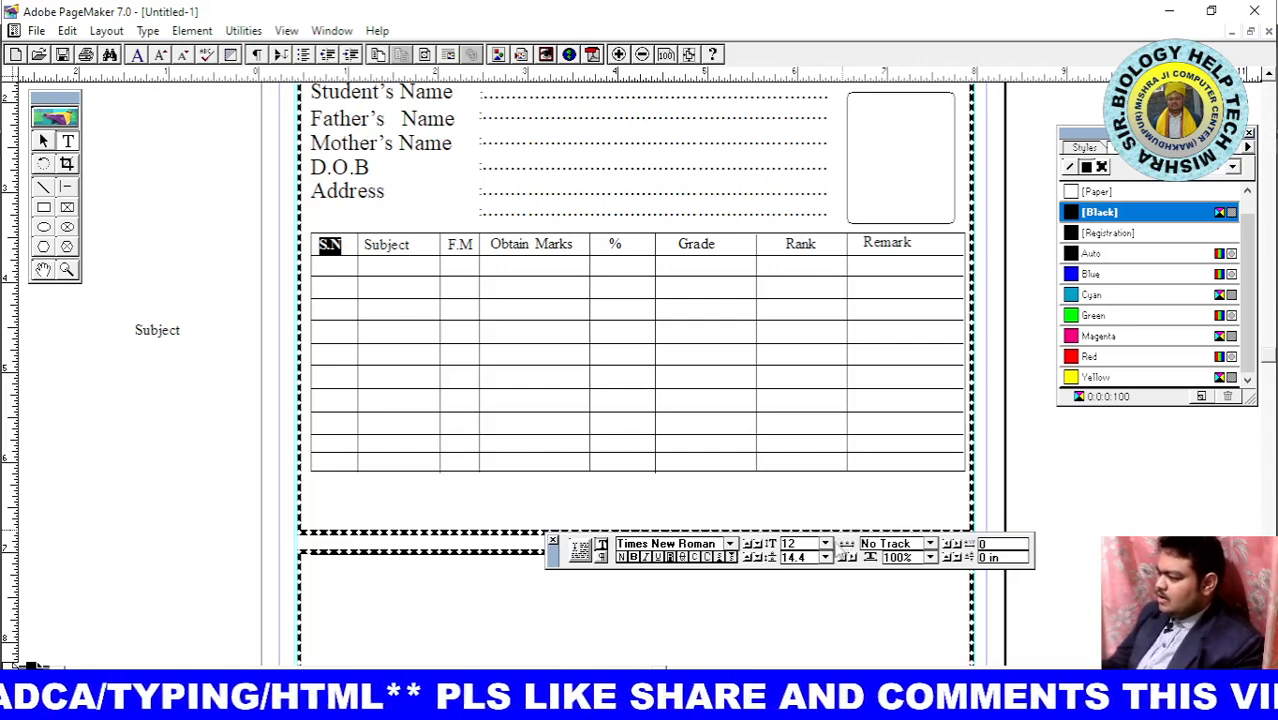
{"action": "left_click", "coordinate": [826, 544]}
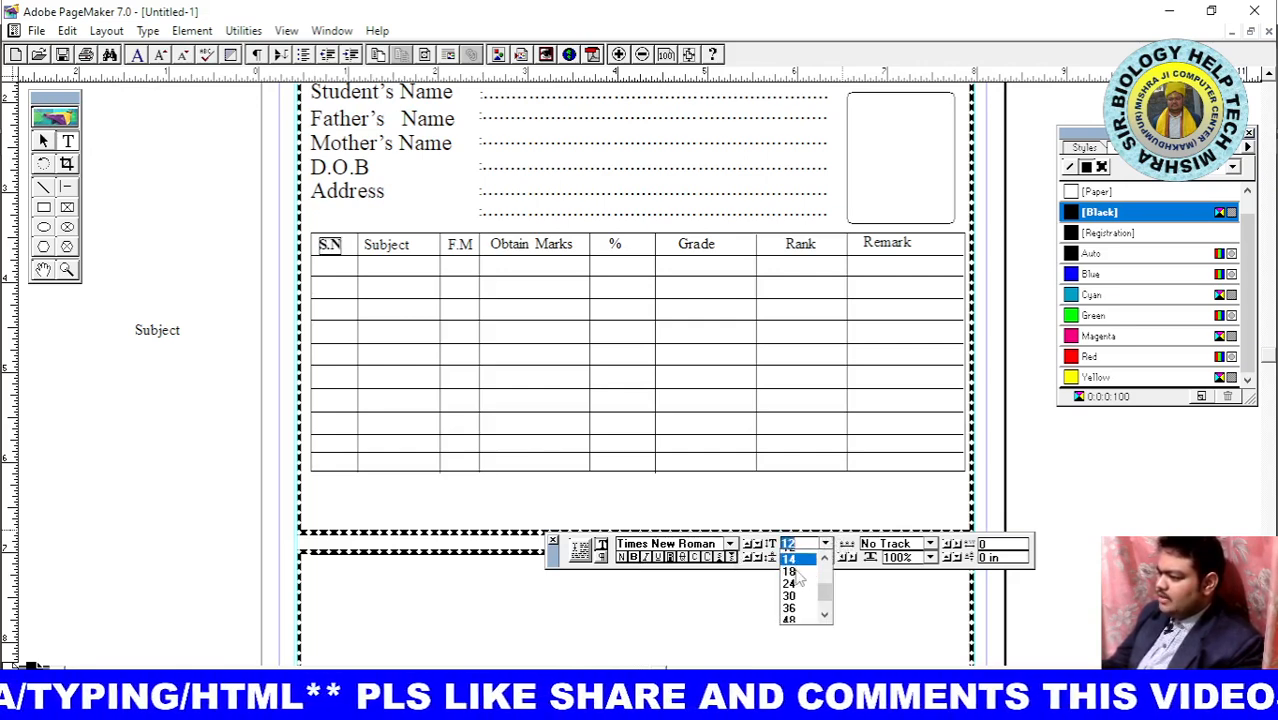
{"action": "left_click", "coordinate": [790, 568]}
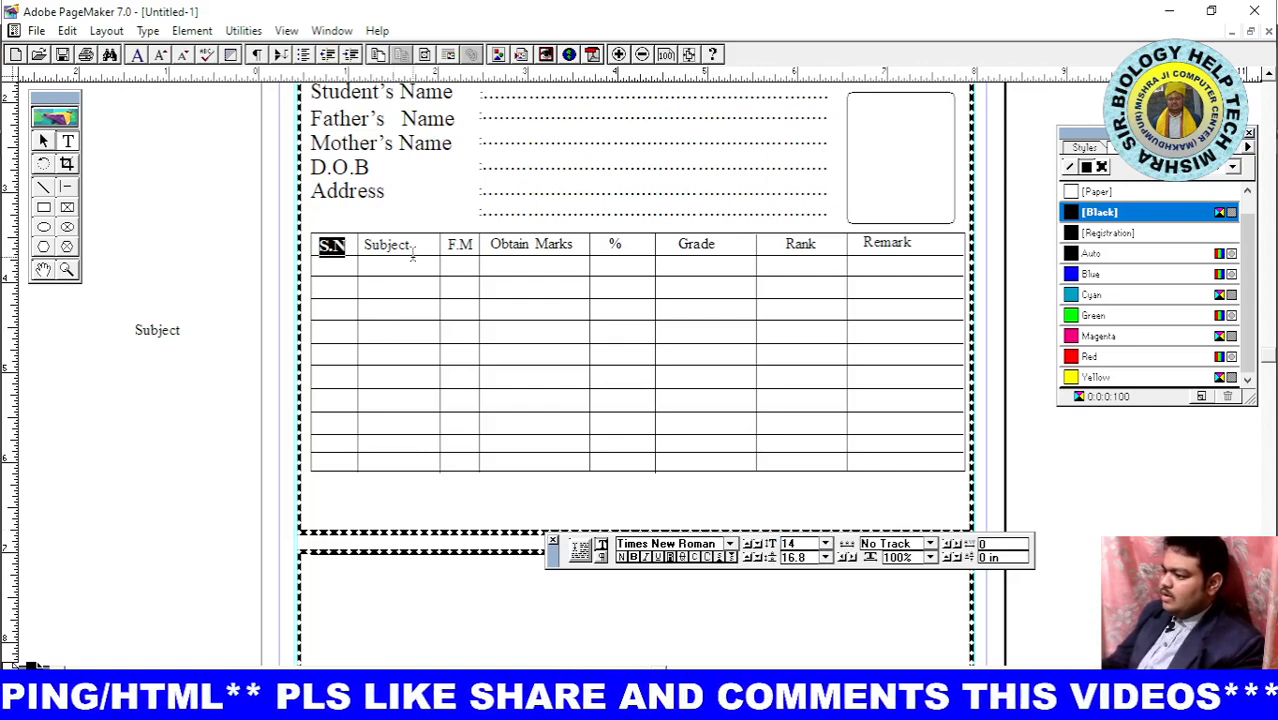
Make the Subject header in the marks table bold and set its font size to 14 pt
{"action": "left_click_drag", "start_coordinate": [412, 245], "coordinate": [362, 246]}
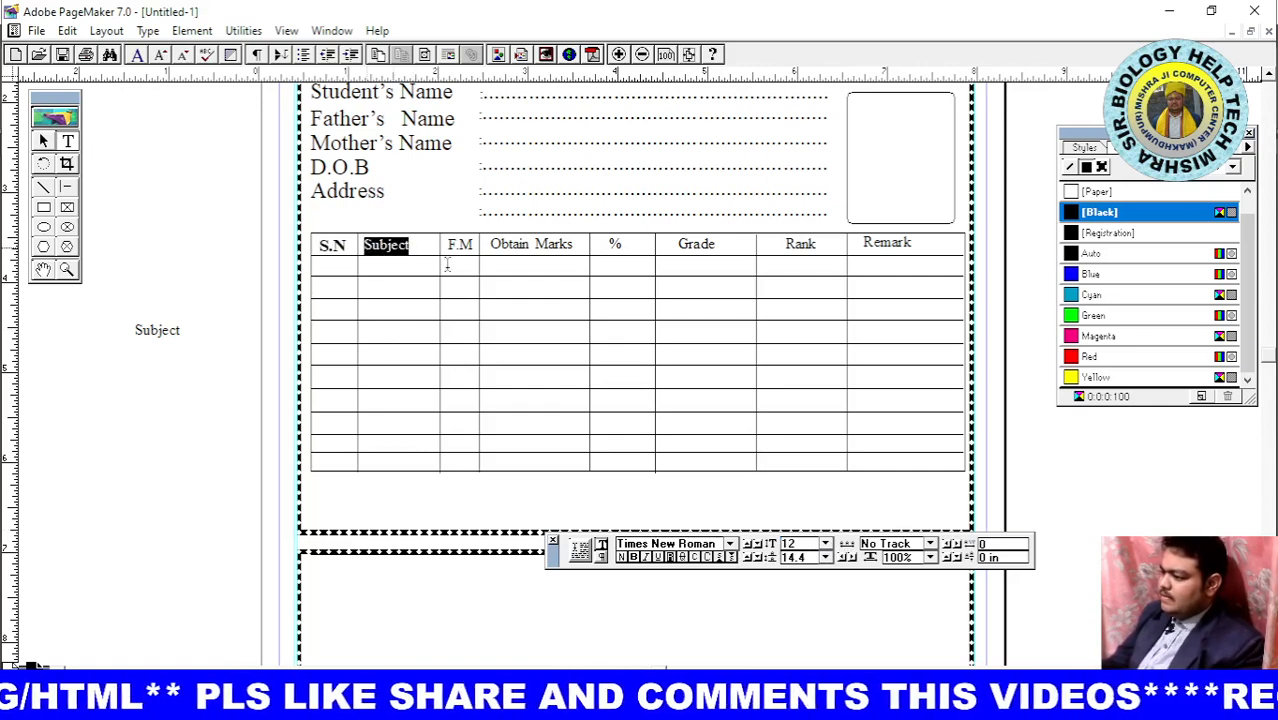
{"action": "left_click", "coordinate": [634, 557]}
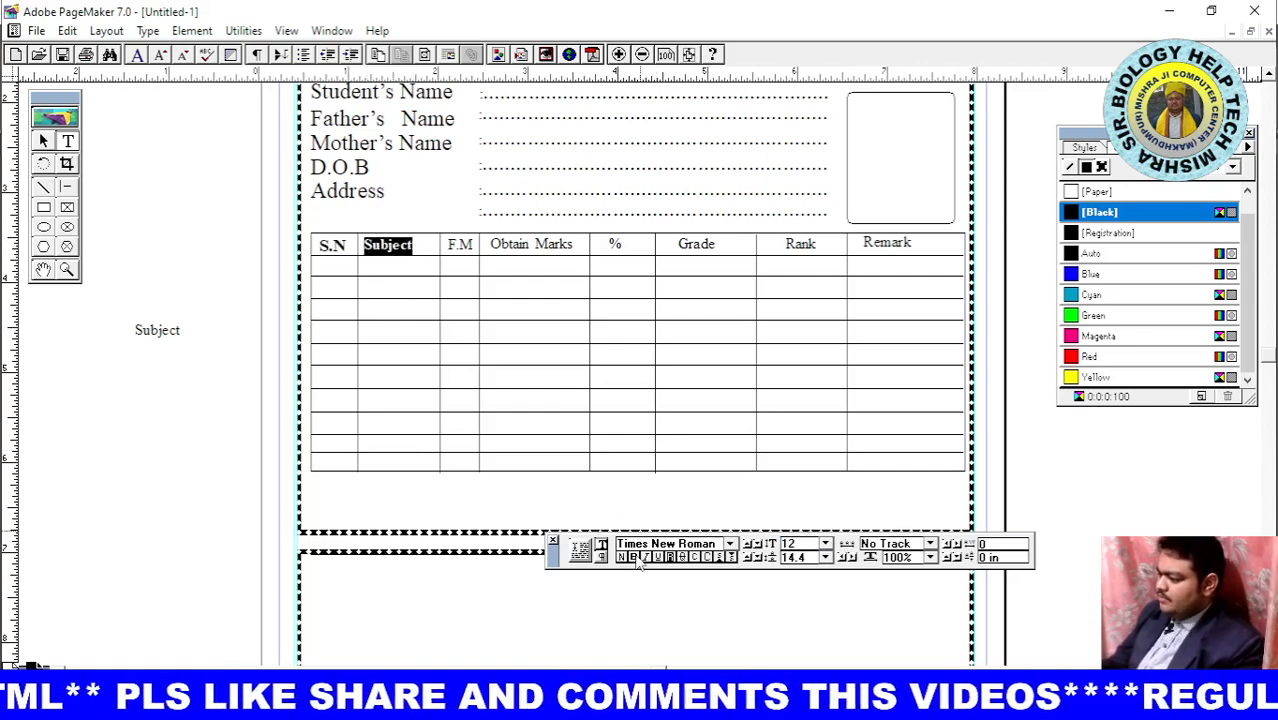
{"action": "left_click", "coordinate": [825, 545]}
{"action": "left_click", "coordinate": [790, 568]}
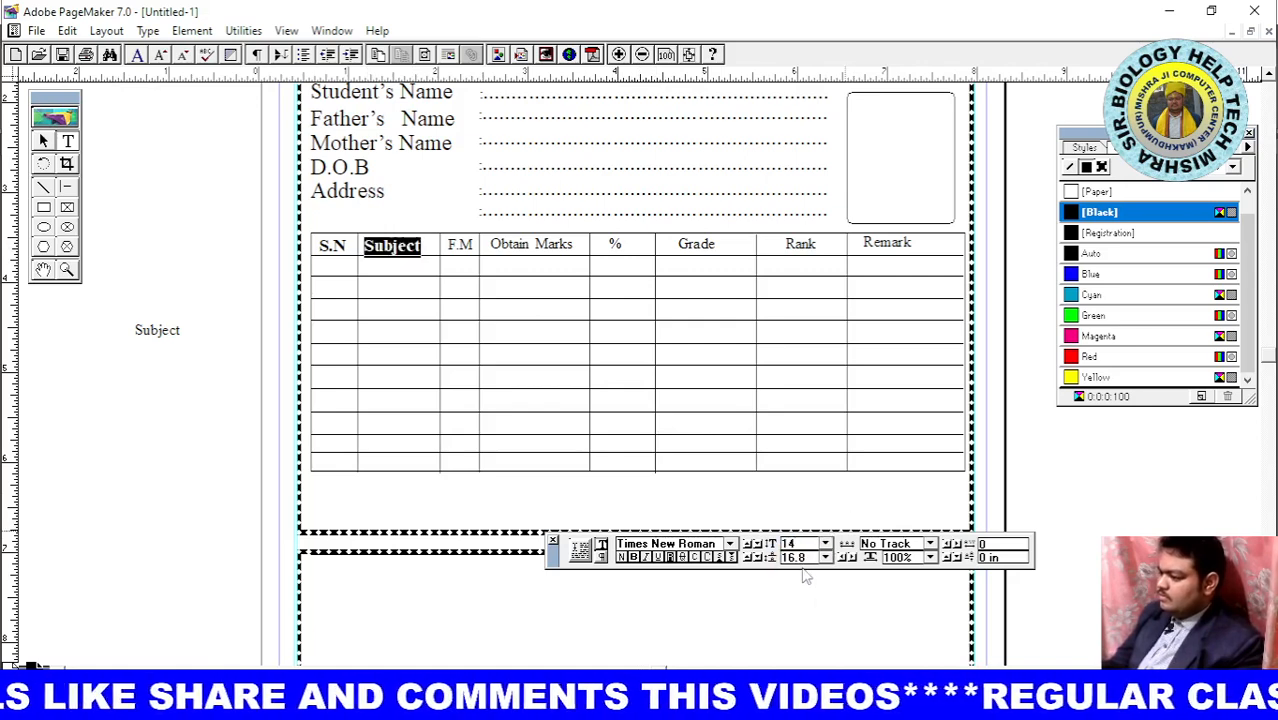
Make the F.M header in the marks table bold and set its font size to 14 pt
{"action": "left_click_drag", "start_coordinate": [474, 247], "coordinate": [447, 246]}
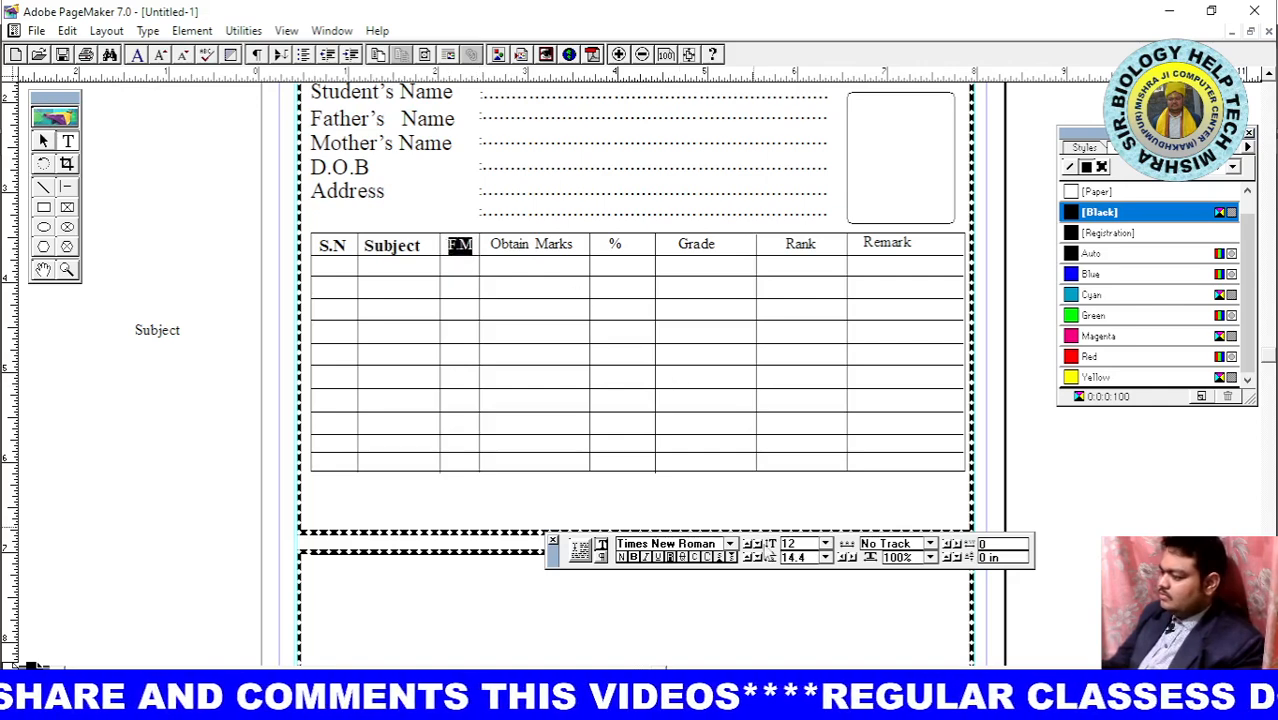
{"action": "left_click", "coordinate": [634, 557]}
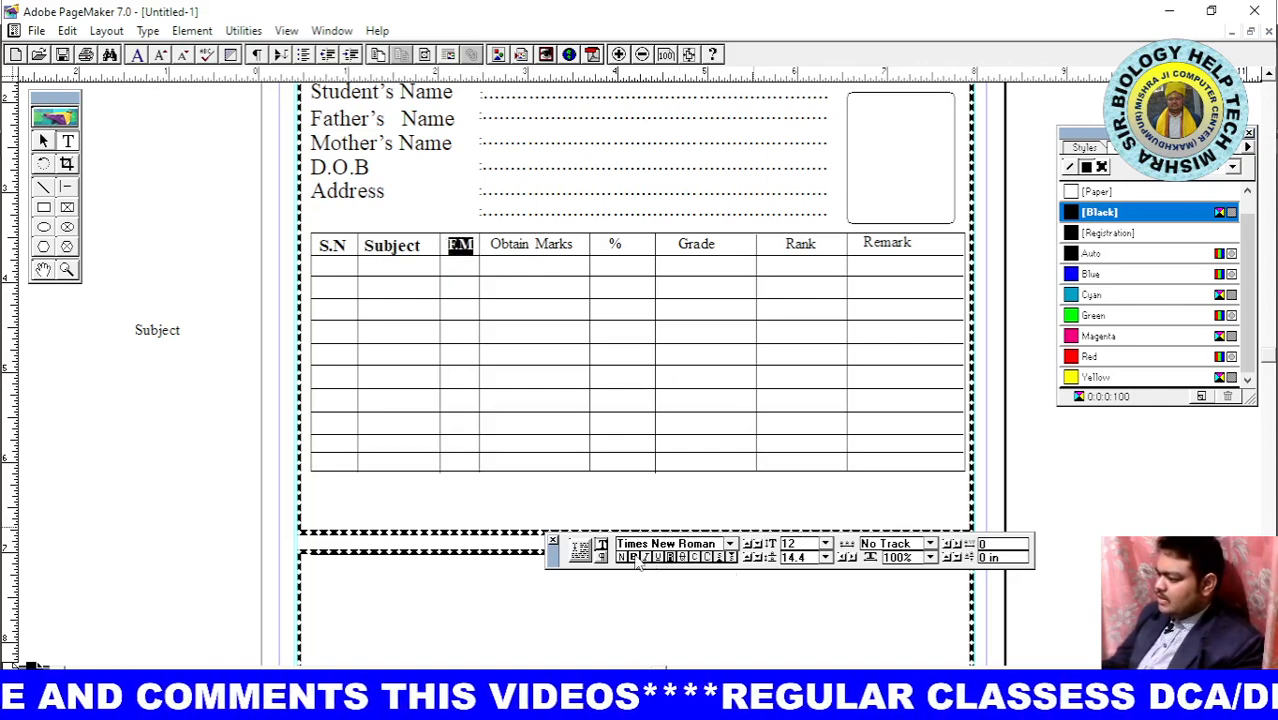
{"action": "left_click", "coordinate": [825, 546]}
{"action": "left_click", "coordinate": [797, 552]}
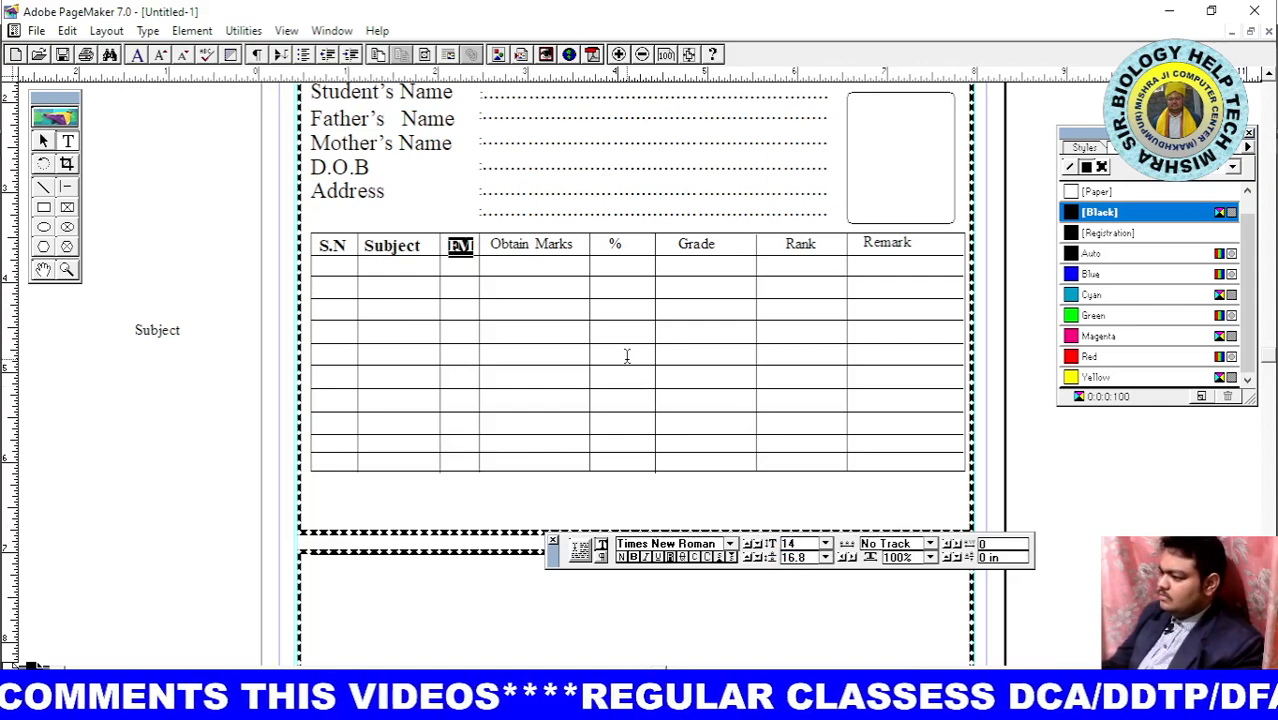
Make the Obtain Marks header text in the marks table bold
{"action": "left_click_drag", "start_coordinate": [575, 247], "coordinate": [490, 244]}
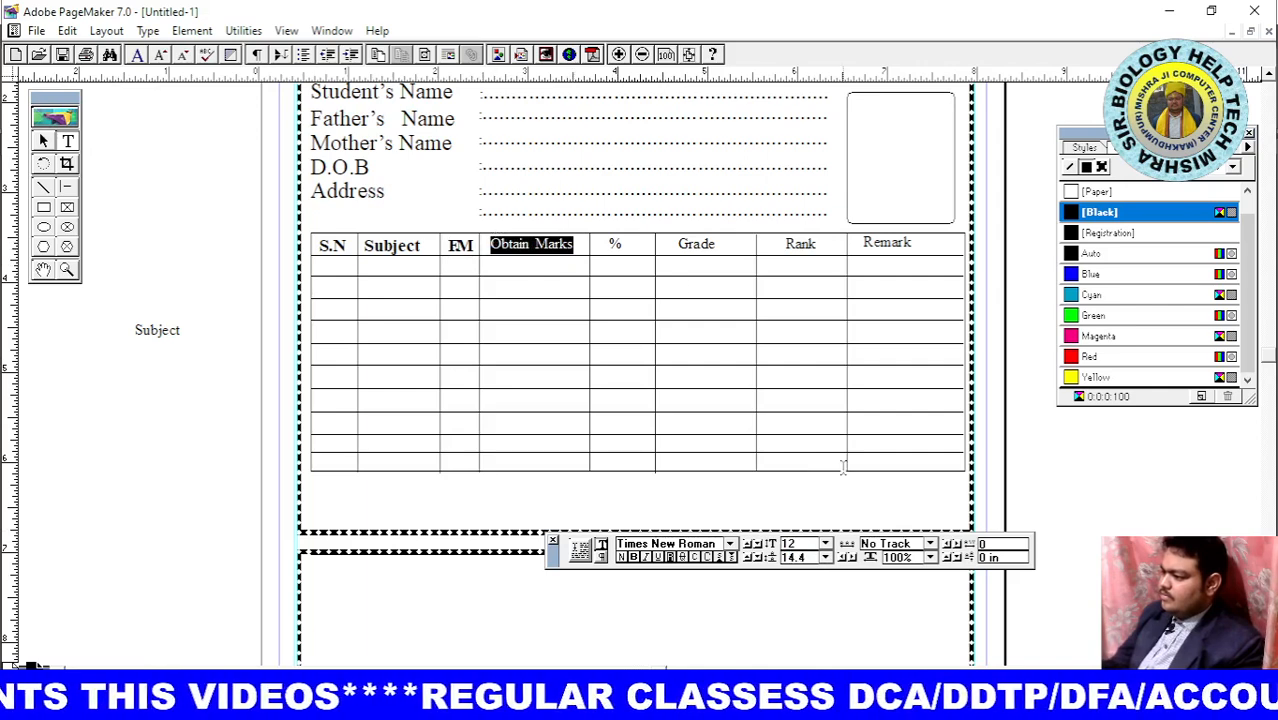
{"action": "left_click", "coordinate": [634, 561]}
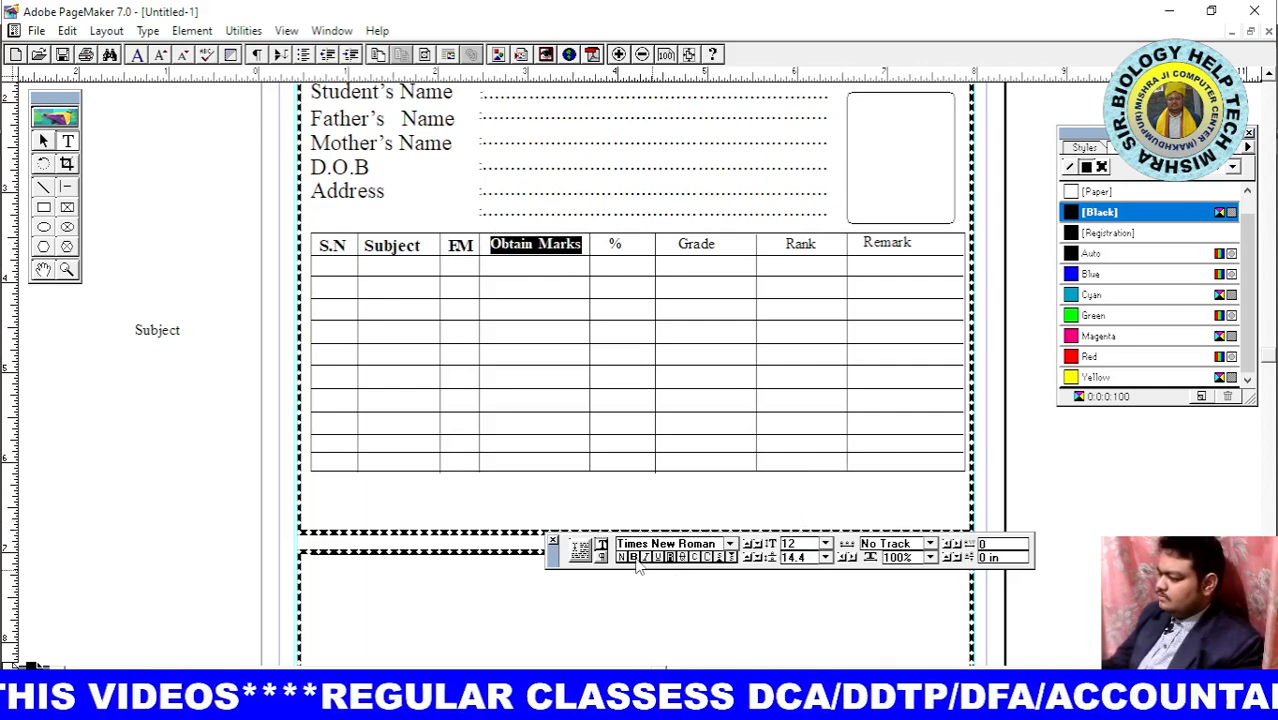
Set the "Obtain Marks" heading to 14 pt and widen its text block to about 1.31 in so it fits on one line
{"action": "left_click", "coordinate": [825, 543]}
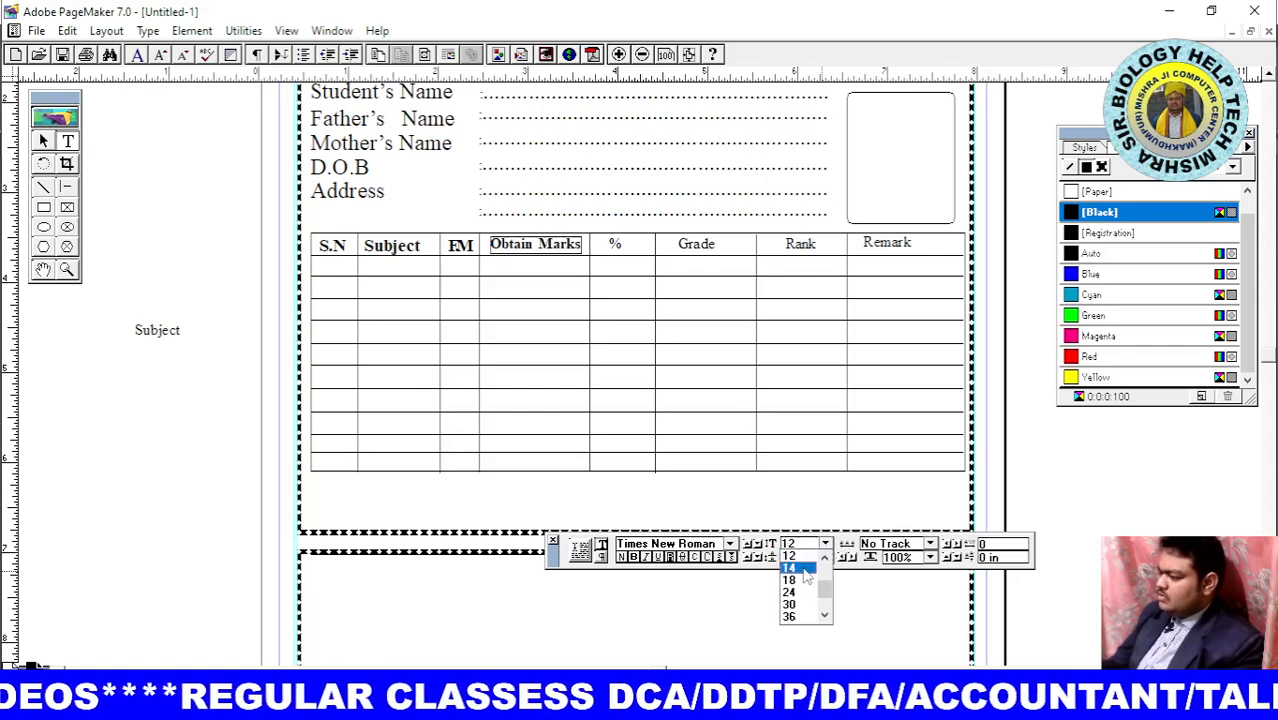
{"action": "left_click", "coordinate": [805, 568]}
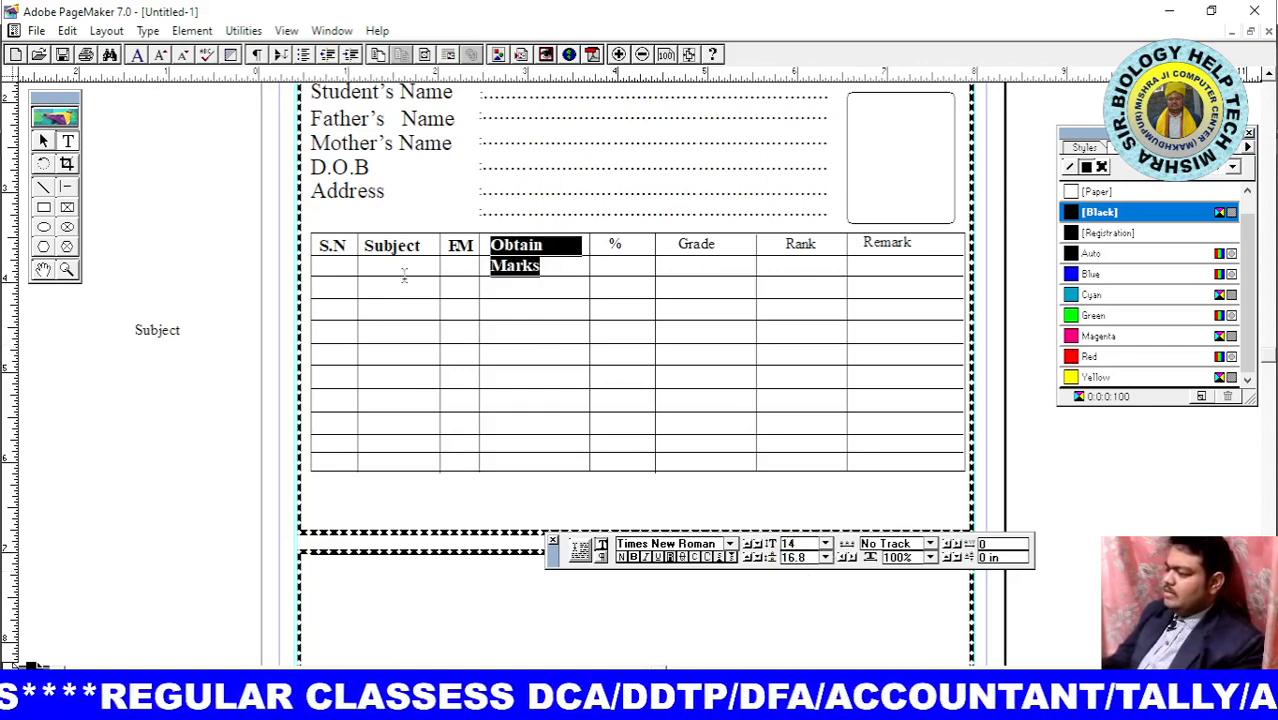
{"action": "left_click", "coordinate": [43, 141]}
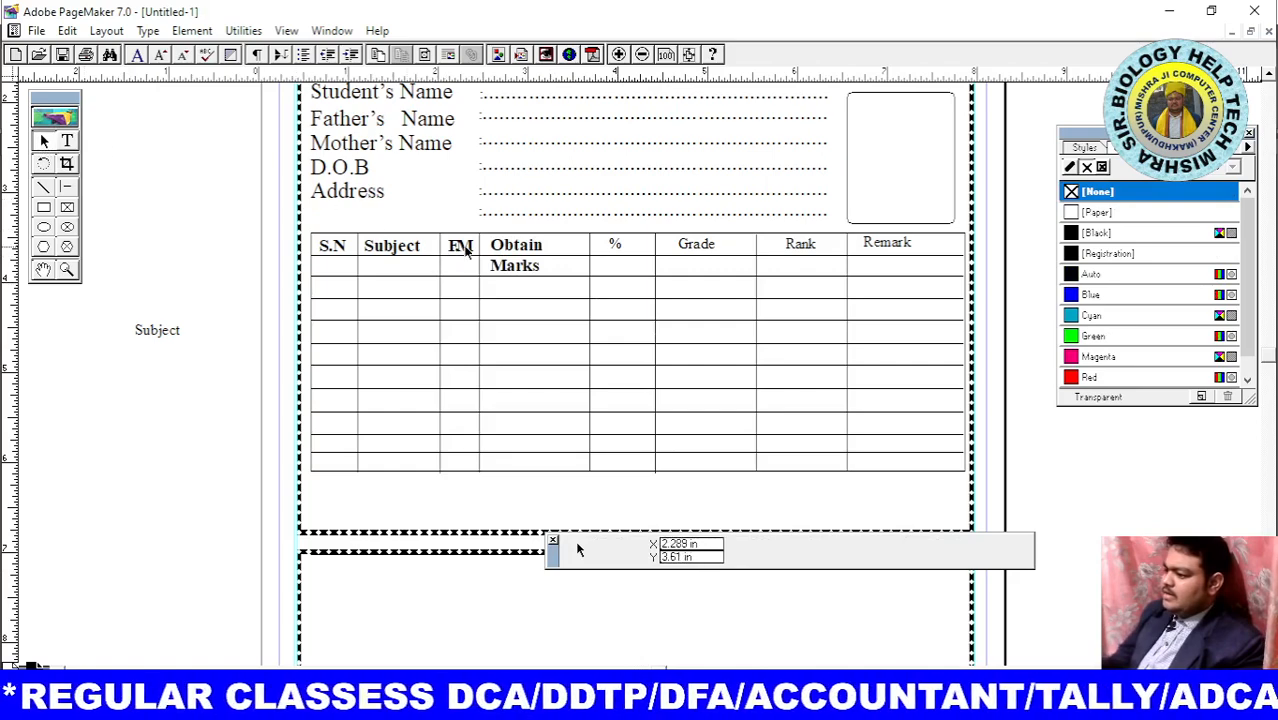
{"action": "left_click", "coordinate": [495, 250]}
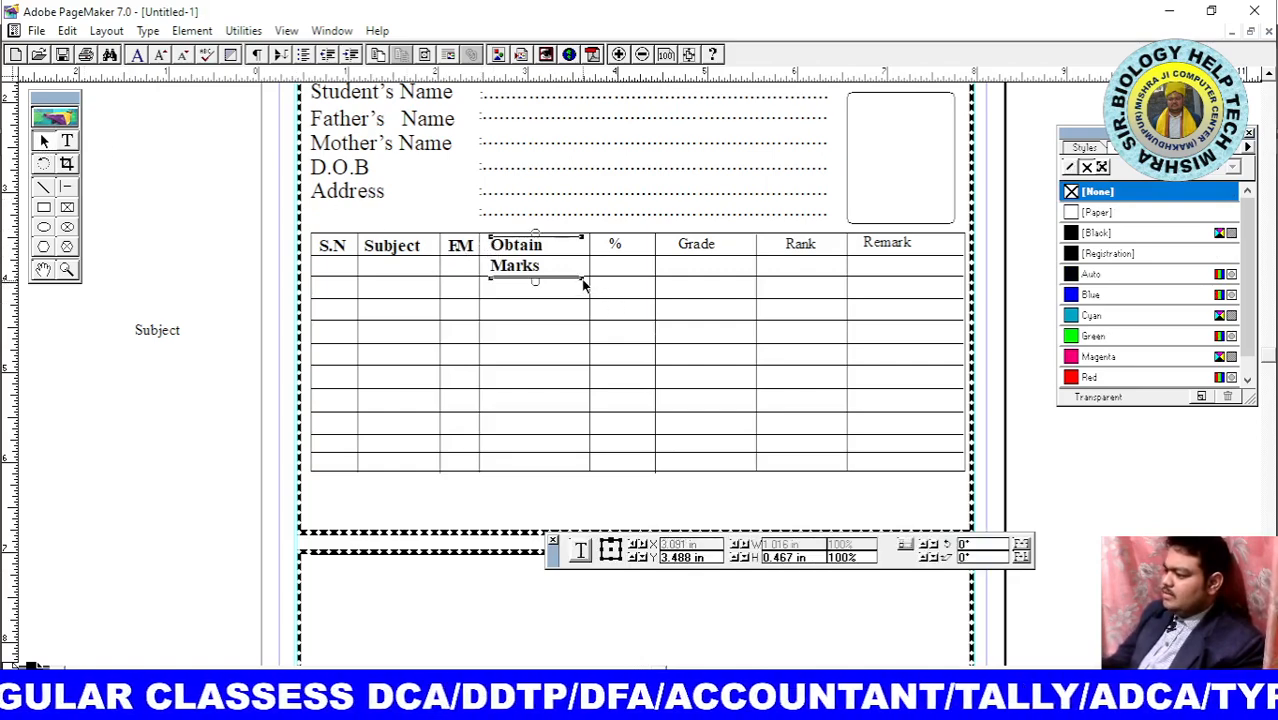
{"action": "left_click_drag", "start_coordinate": [584, 283], "coordinate": [608, 285]}
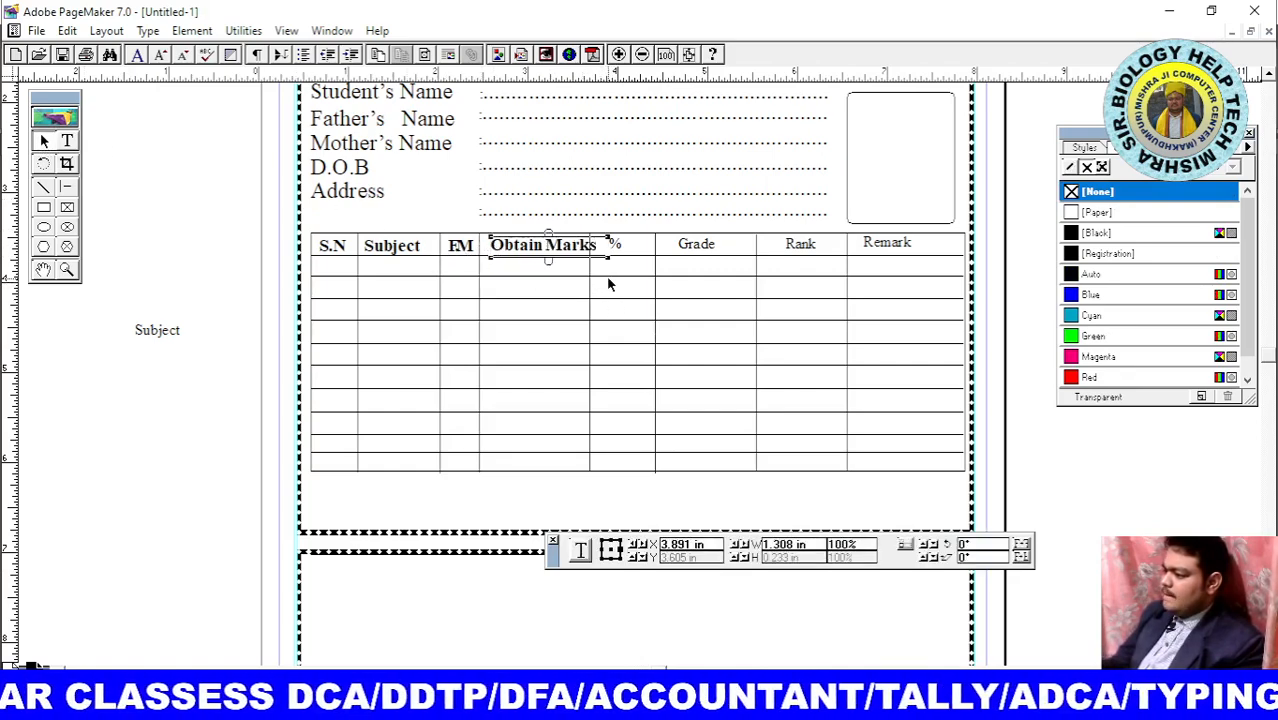
Move the "Obtain Marks" heading into its column and nudge it into line with the neighbouring headings
{"action": "left_click_drag", "start_coordinate": [537, 250], "coordinate": [529, 249]}
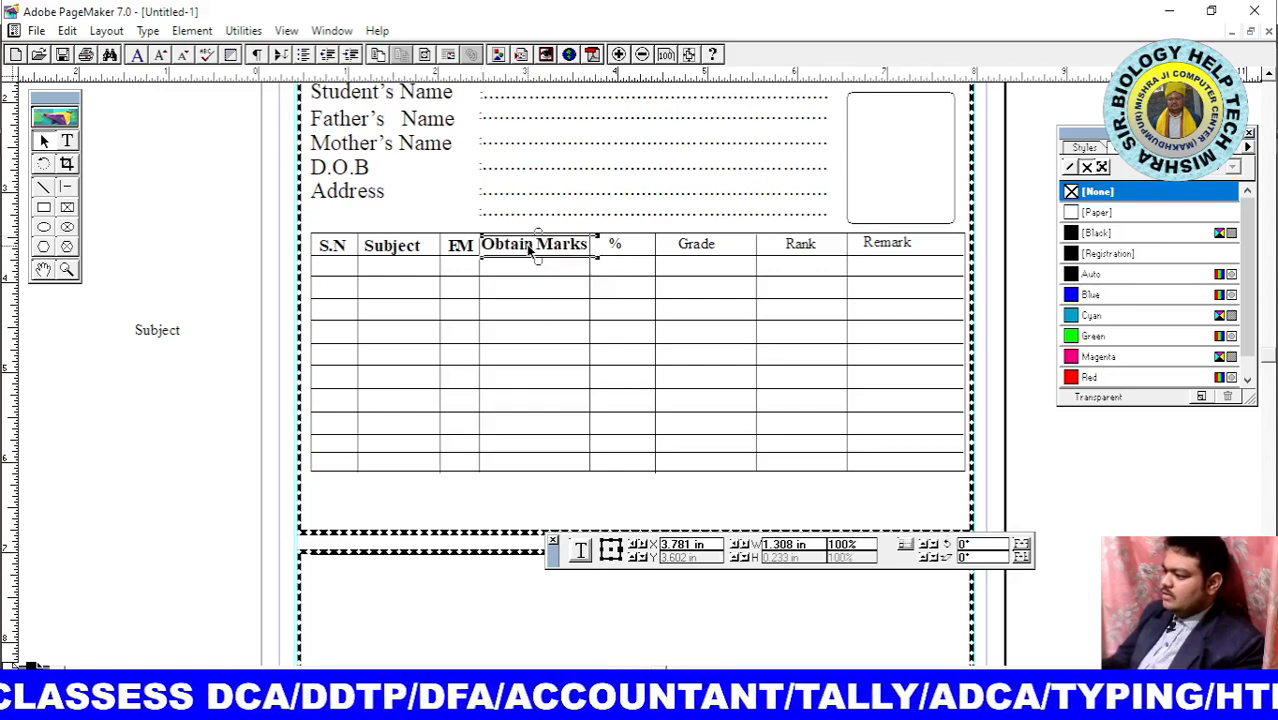
{"action": "left_click", "coordinate": [559, 291]}
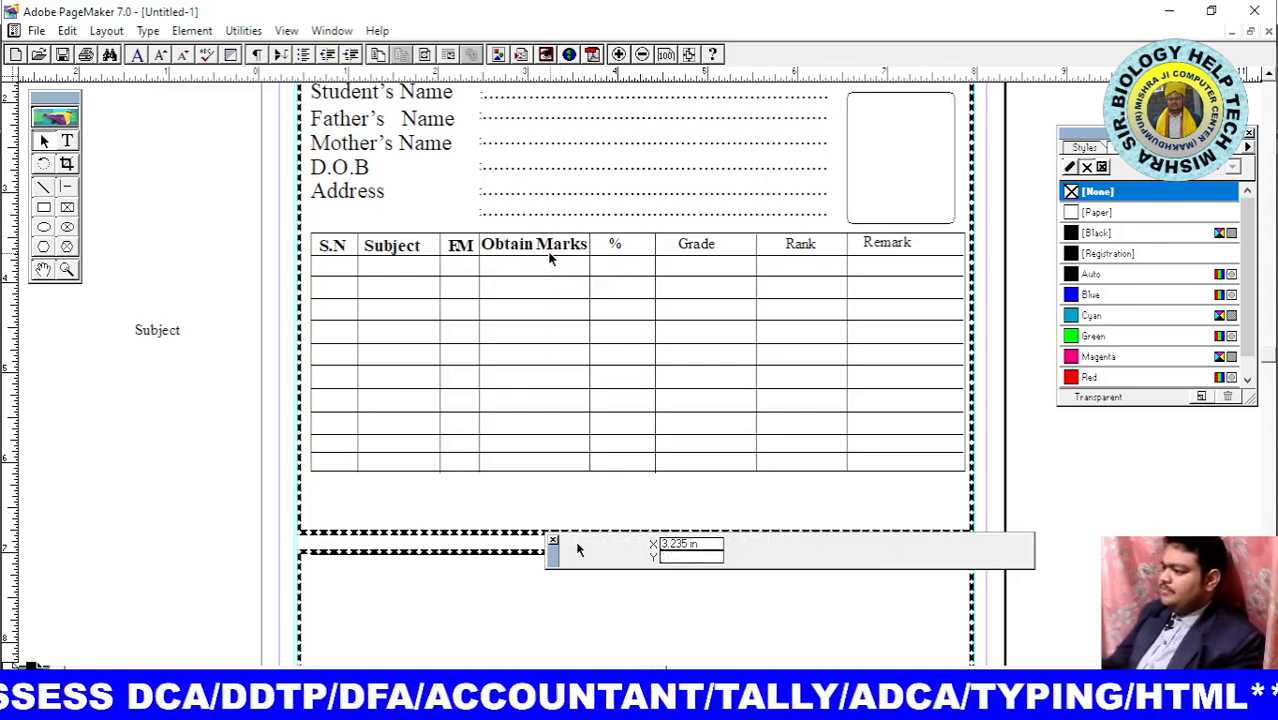
{"action": "left_click", "coordinate": [547, 249]}
{"action": "key", "text": "Right"}
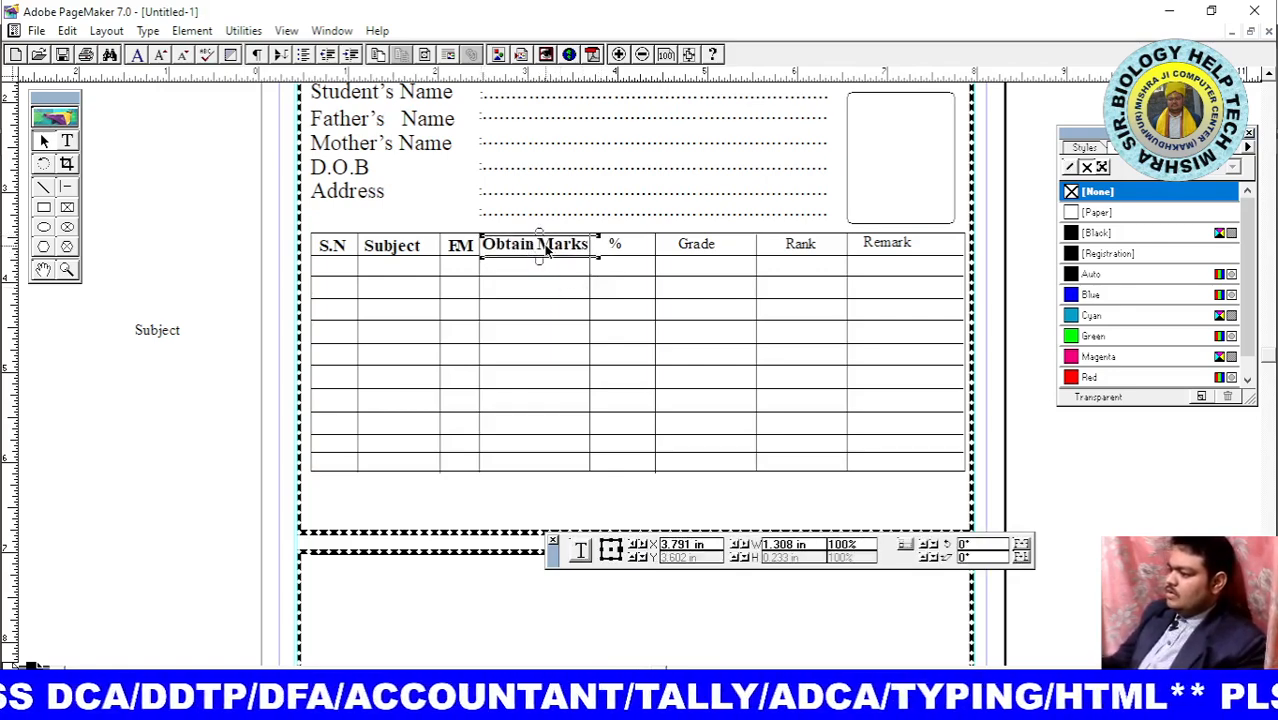
{"action": "key", "text": "Down"}
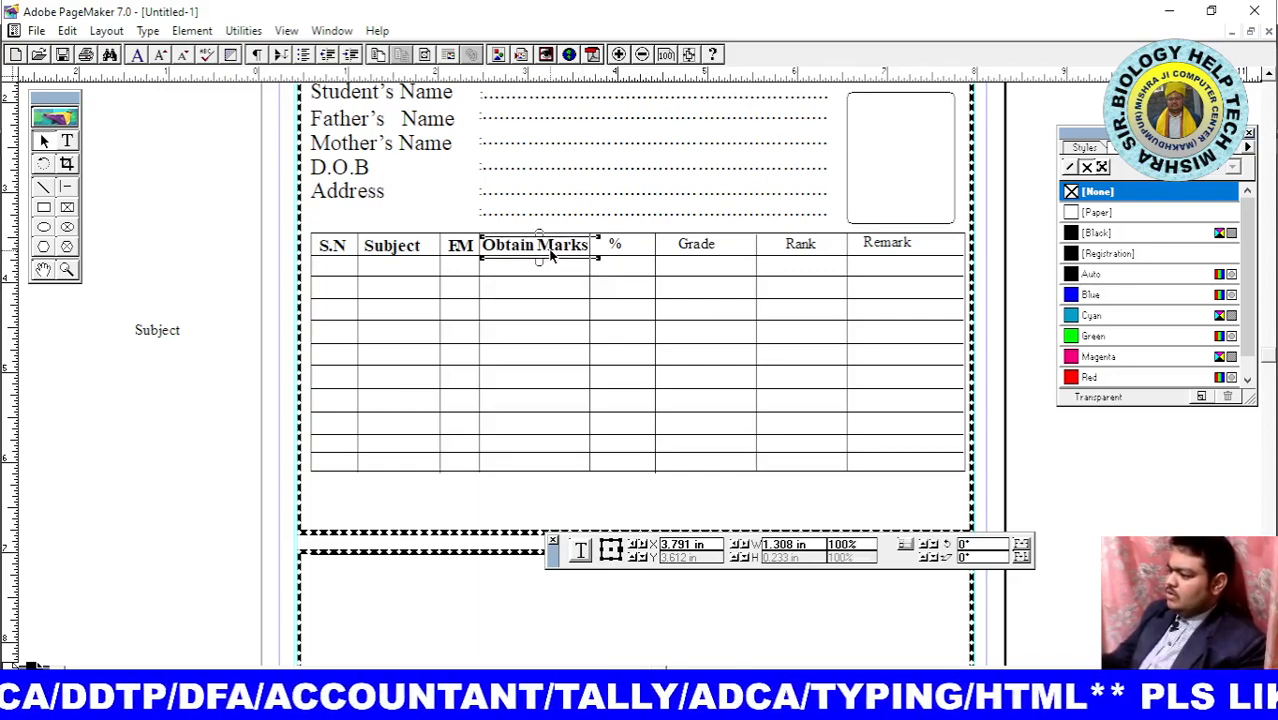
{"action": "key", "text": "Up"}
{"action": "key", "text": "Up"}
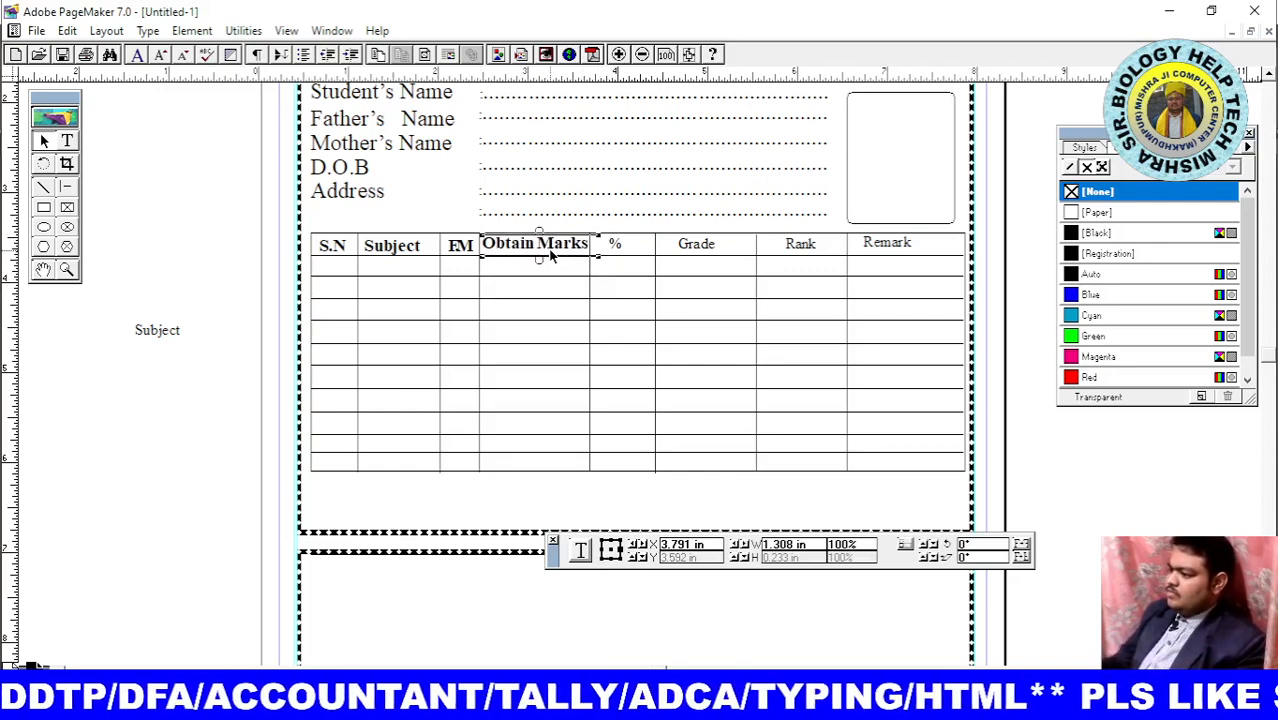
{"action": "left_click", "coordinate": [627, 300]}
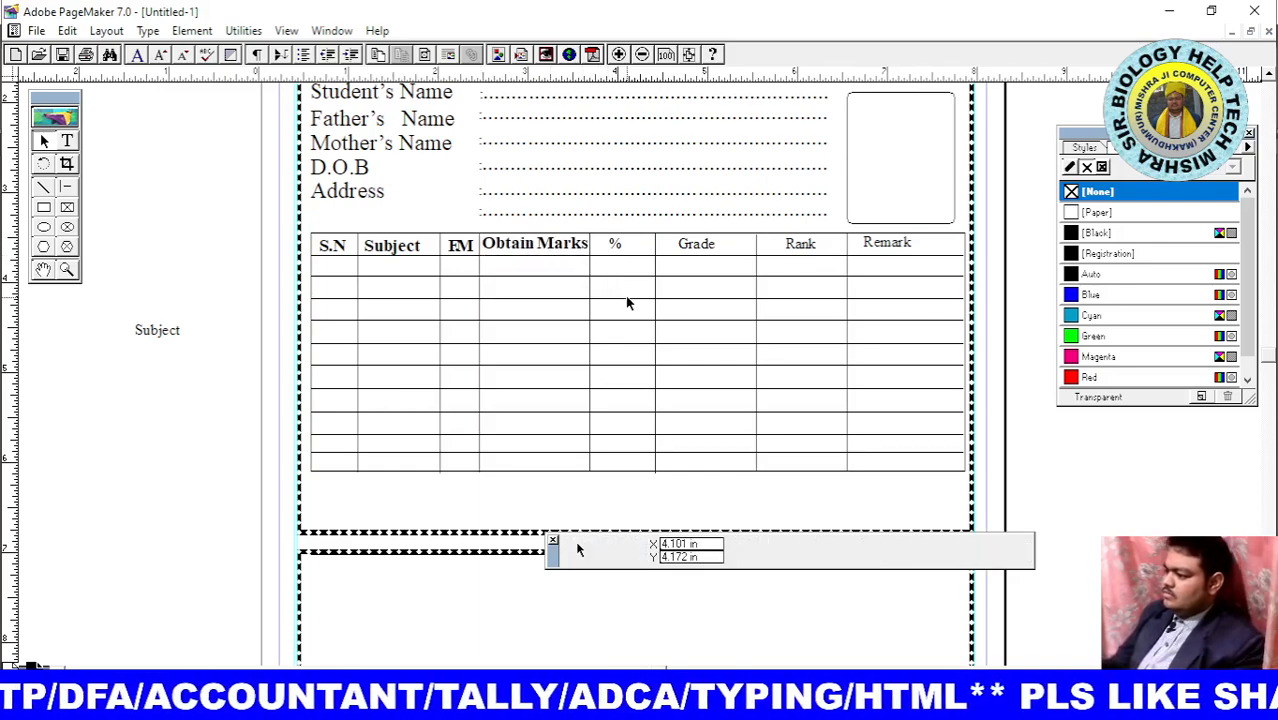
{"action": "left_click", "coordinate": [537, 255]}
{"action": "key", "text": "Down"}
{"action": "key", "text": "Down"}
{"action": "key", "text": "Down"}
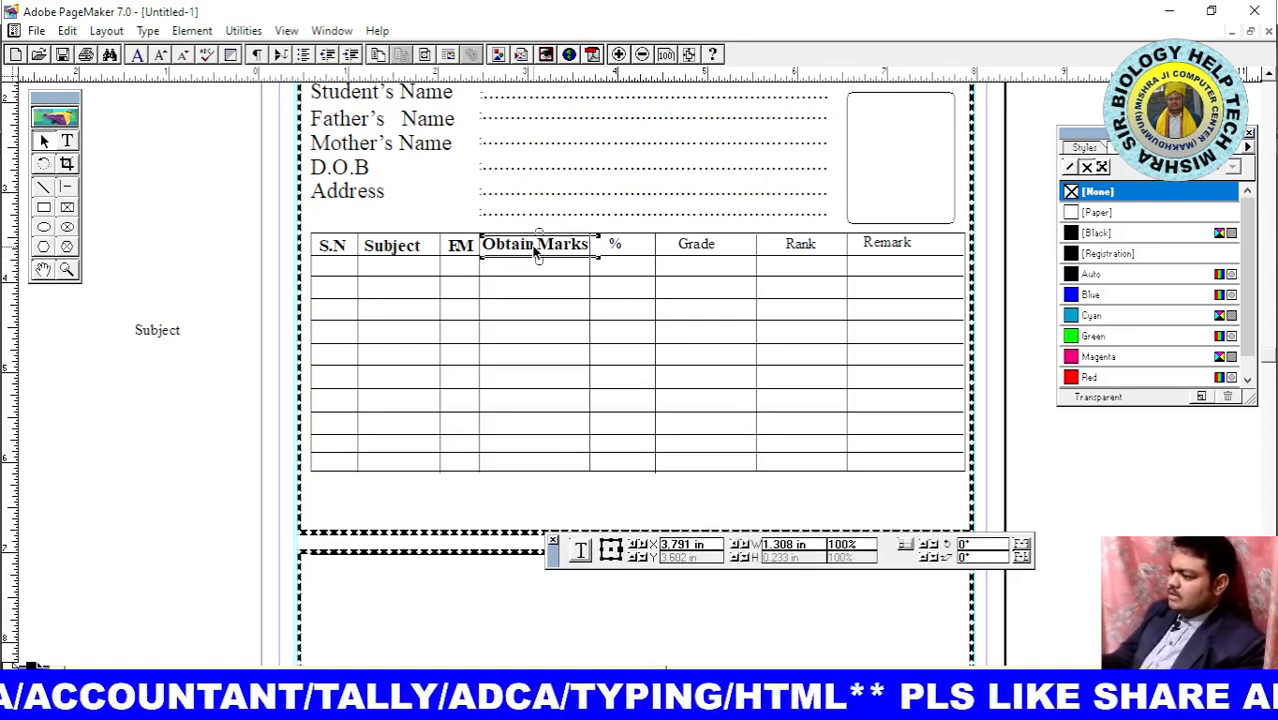
Widen the "F.M" heading's text block to about 0.37 in and nudge it left to centre it in its column
{"action": "left_click", "coordinate": [460, 250]}
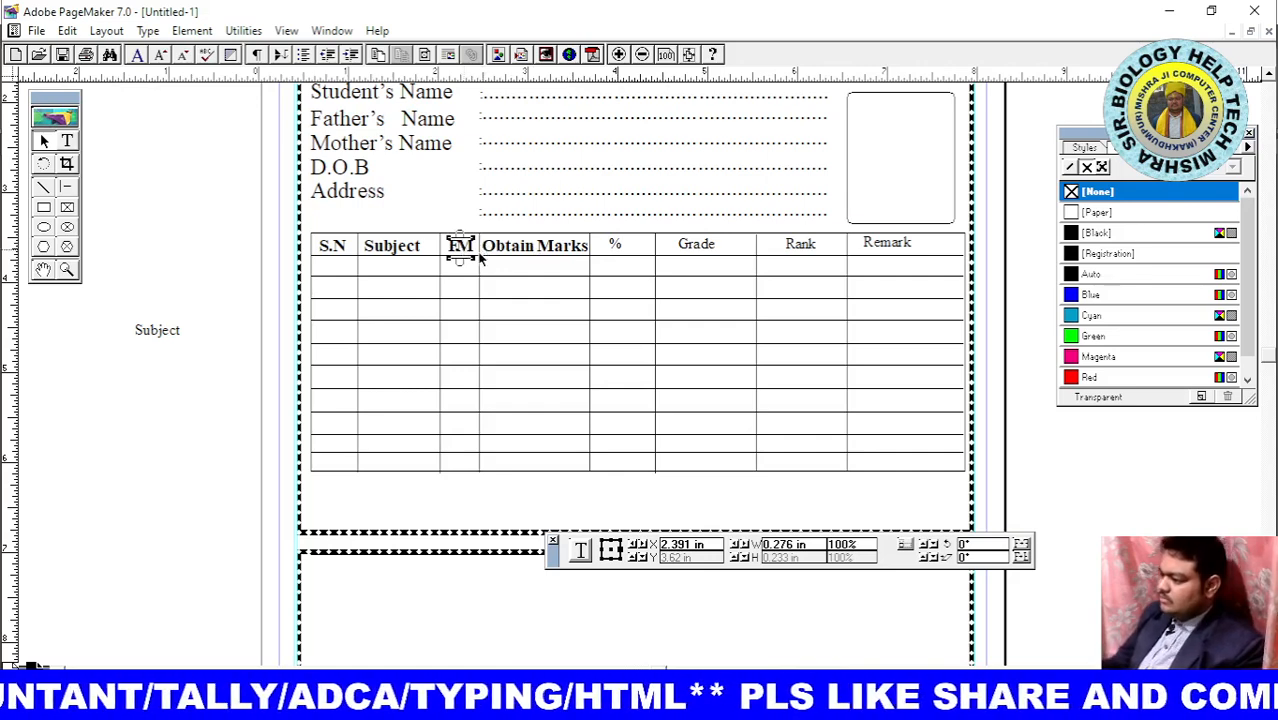
{"action": "left_click_drag", "start_coordinate": [474, 257], "coordinate": [482, 262]}
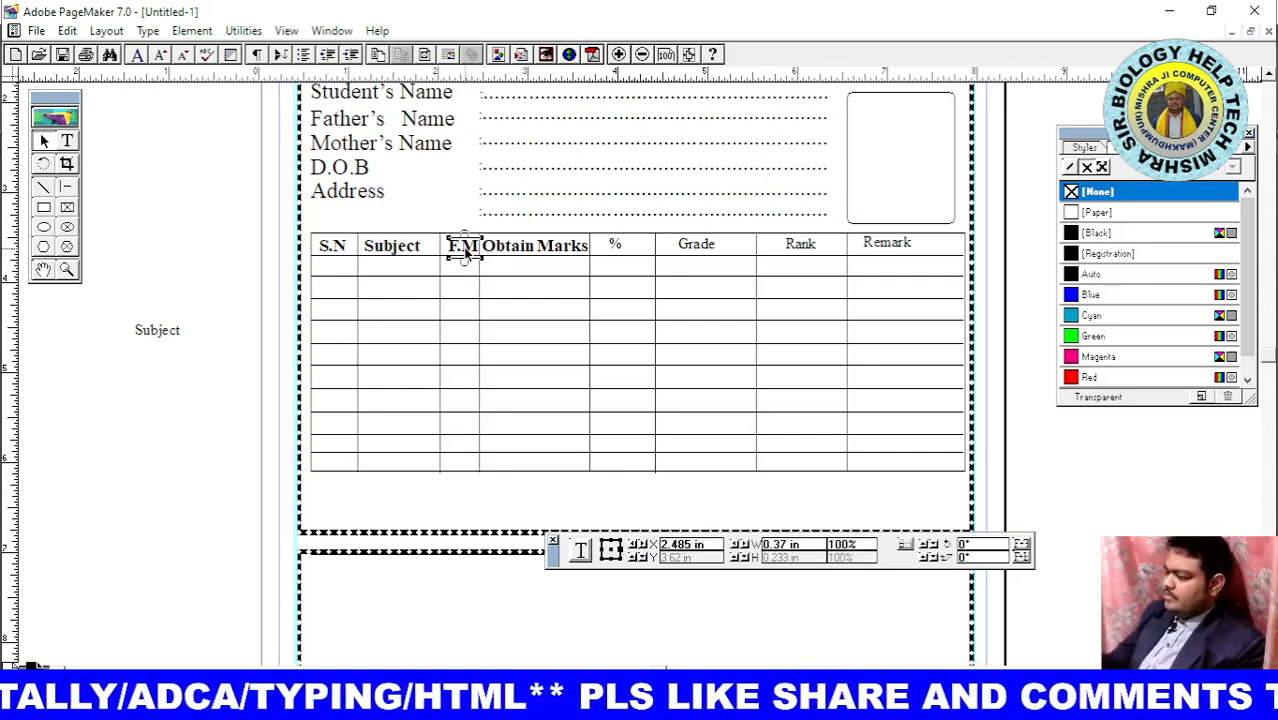
{"action": "key", "text": "Left"}
{"action": "key", "text": "Left"}
{"action": "key", "text": "Left"}
{"action": "key", "text": "Left"}
{"action": "key", "text": "Left"}
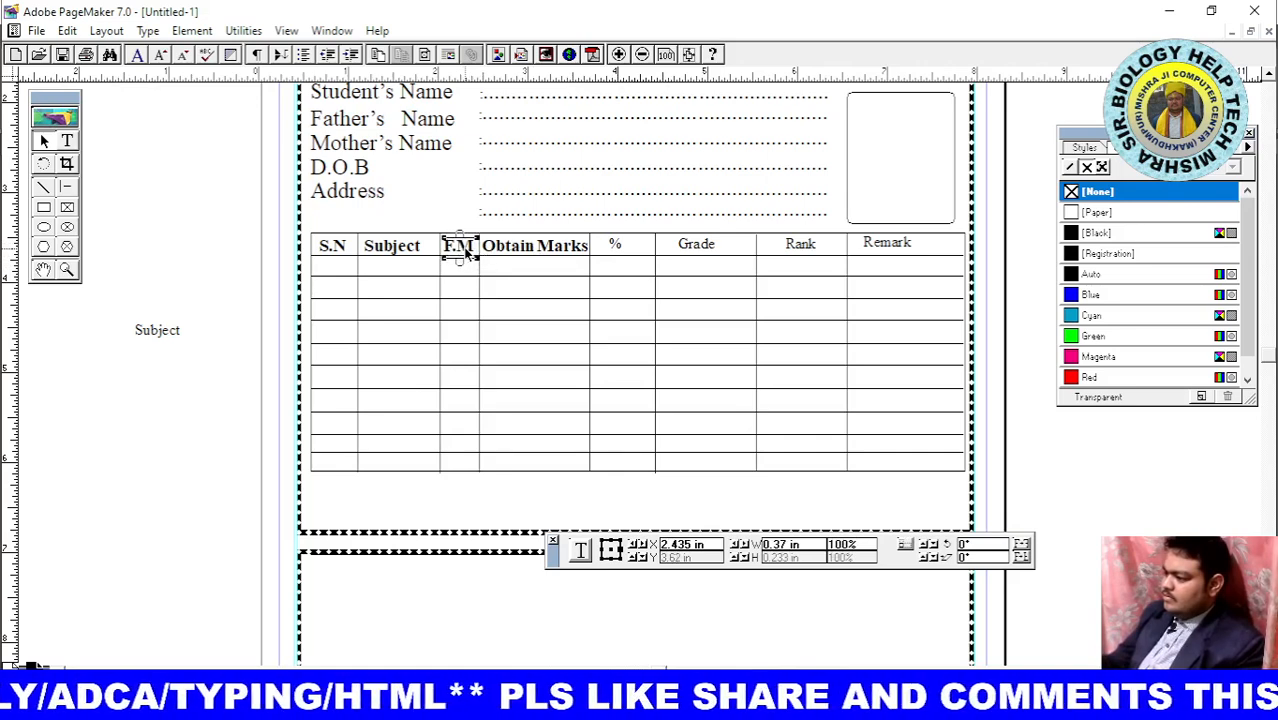
{"action": "key", "text": "Right"}
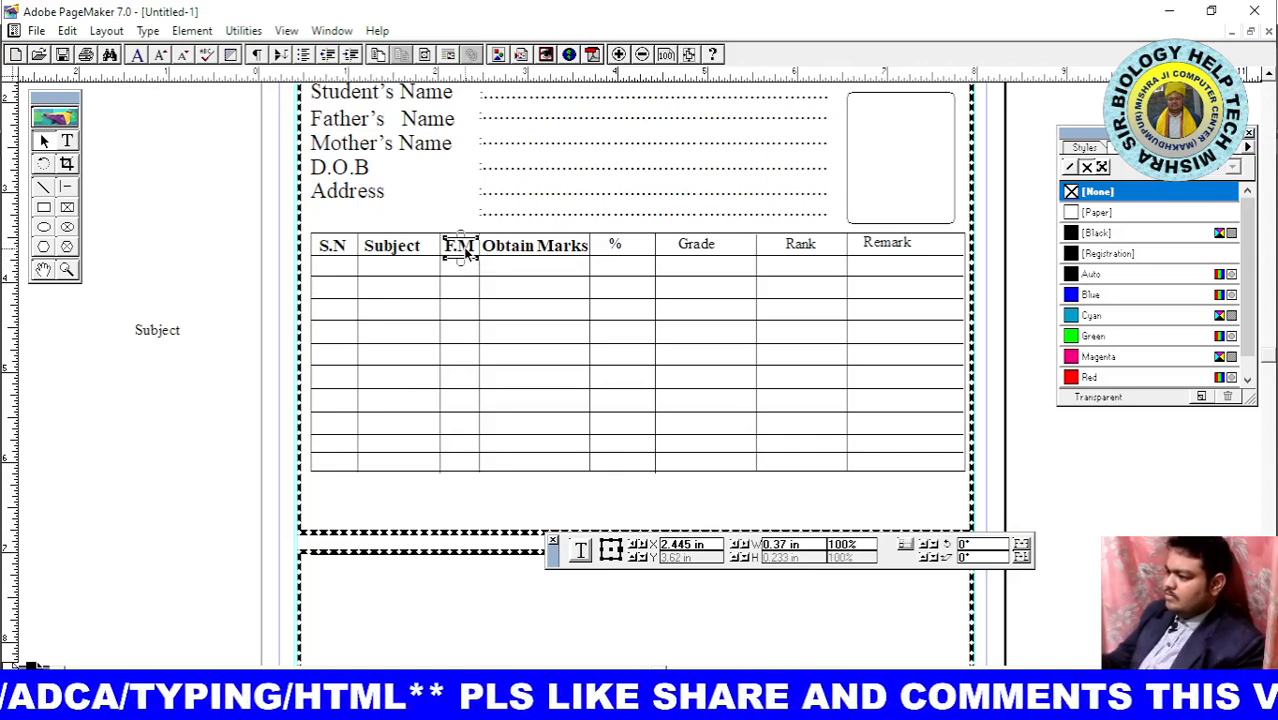
Format the "%" column heading as bold 14 pt text
{"action": "left_click", "coordinate": [616, 249]}
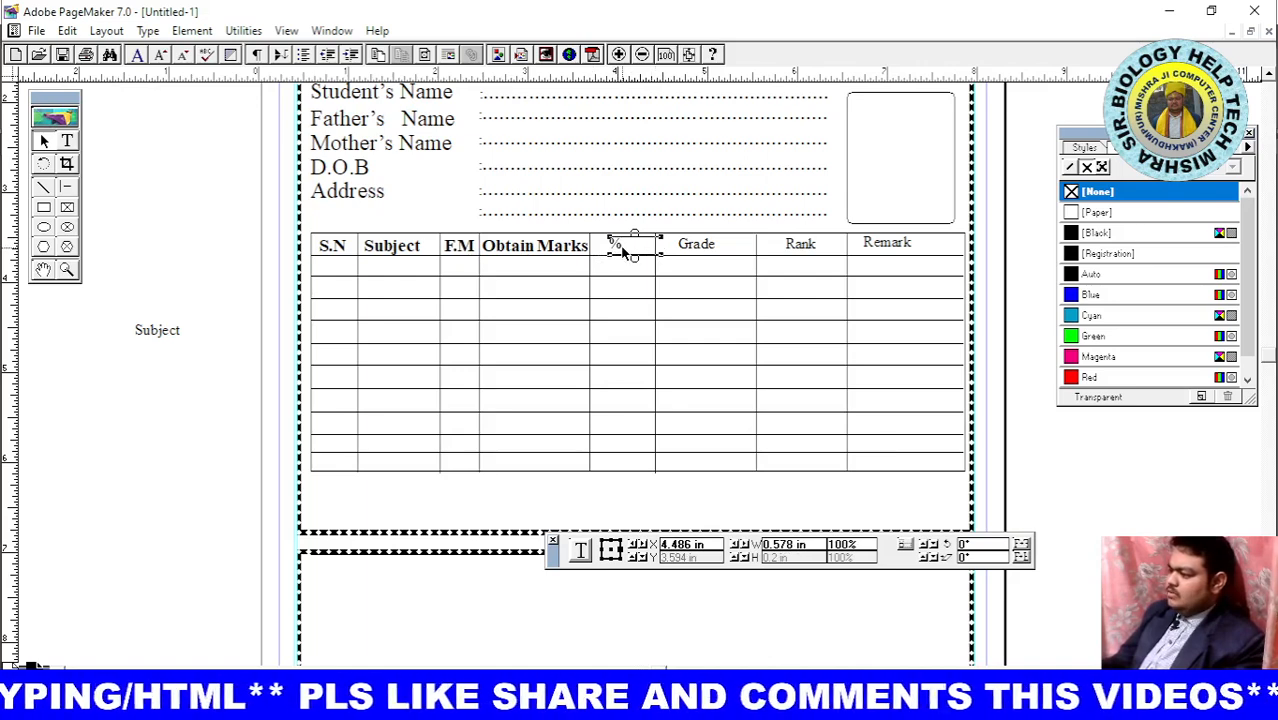
{"action": "left_click", "coordinate": [67, 141]}
{"action": "left_click_drag", "start_coordinate": [620, 242], "coordinate": [607, 243]}
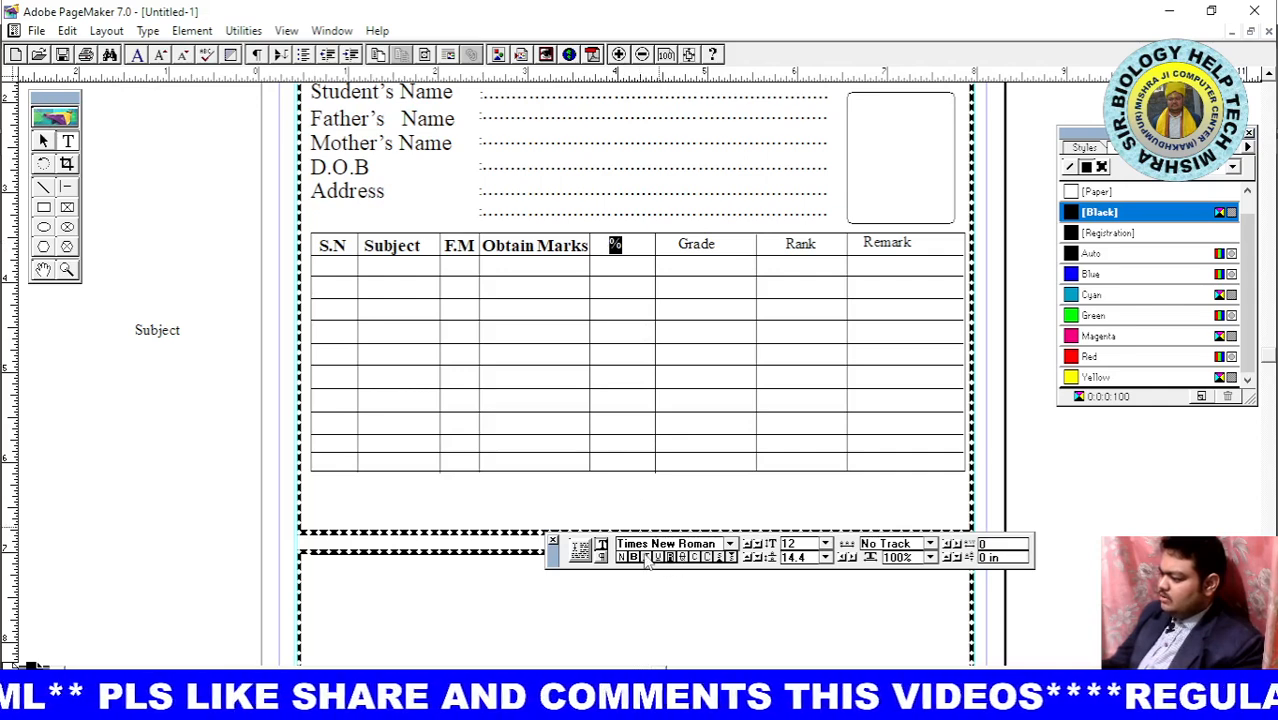
{"action": "left_click", "coordinate": [825, 547]}
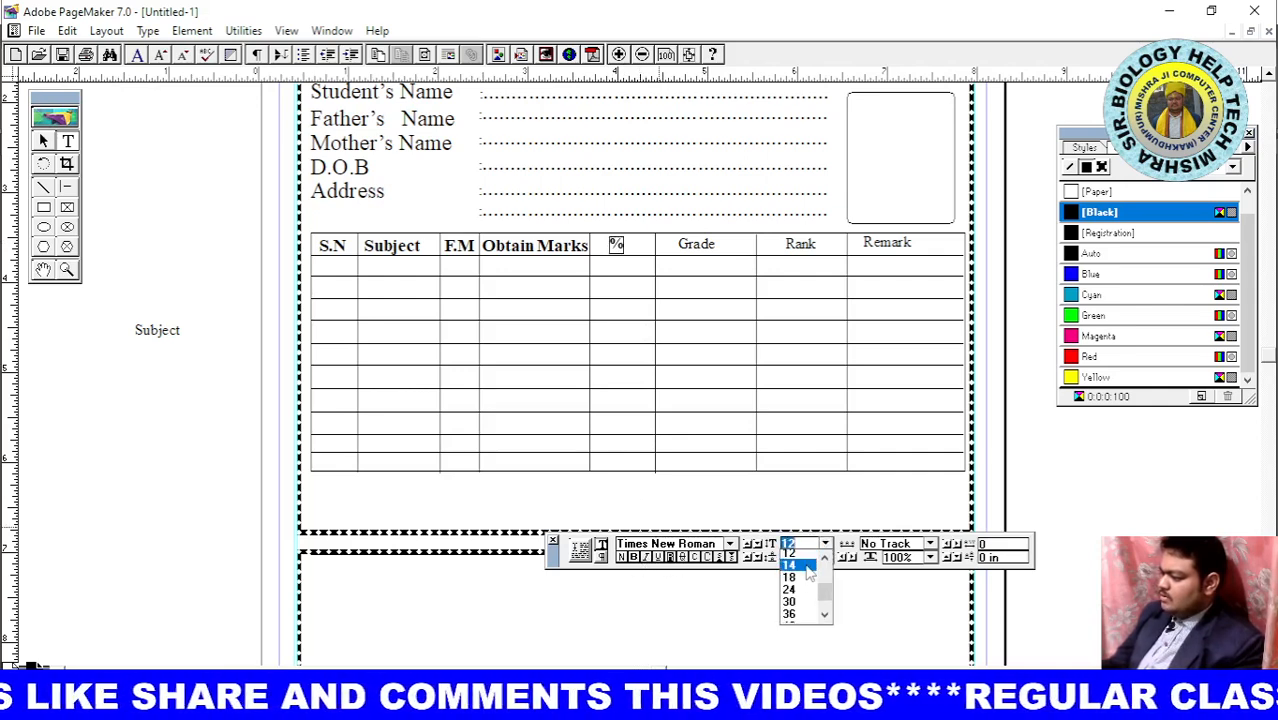
{"action": "left_click", "coordinate": [808, 566]}
Format the "Grade" column heading as bold 14 pt text
{"action": "left_click_drag", "start_coordinate": [727, 247], "coordinate": [677, 250]}
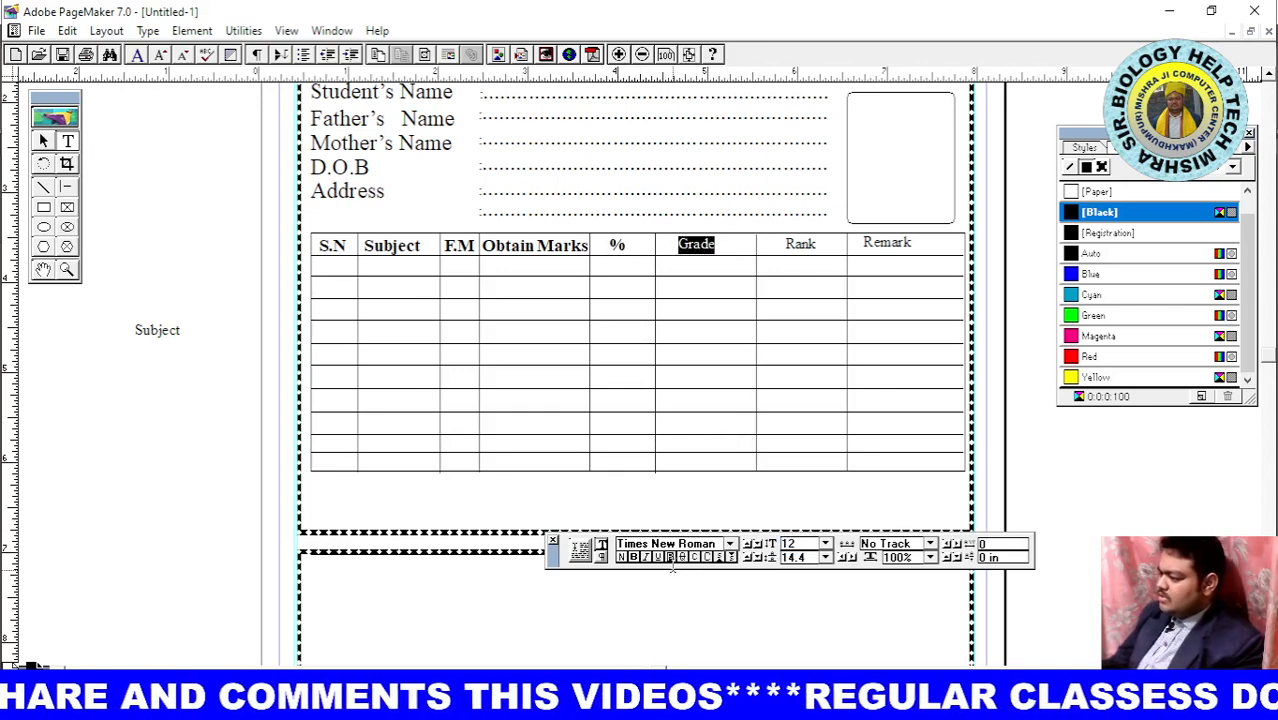
{"action": "left_click", "coordinate": [635, 558]}
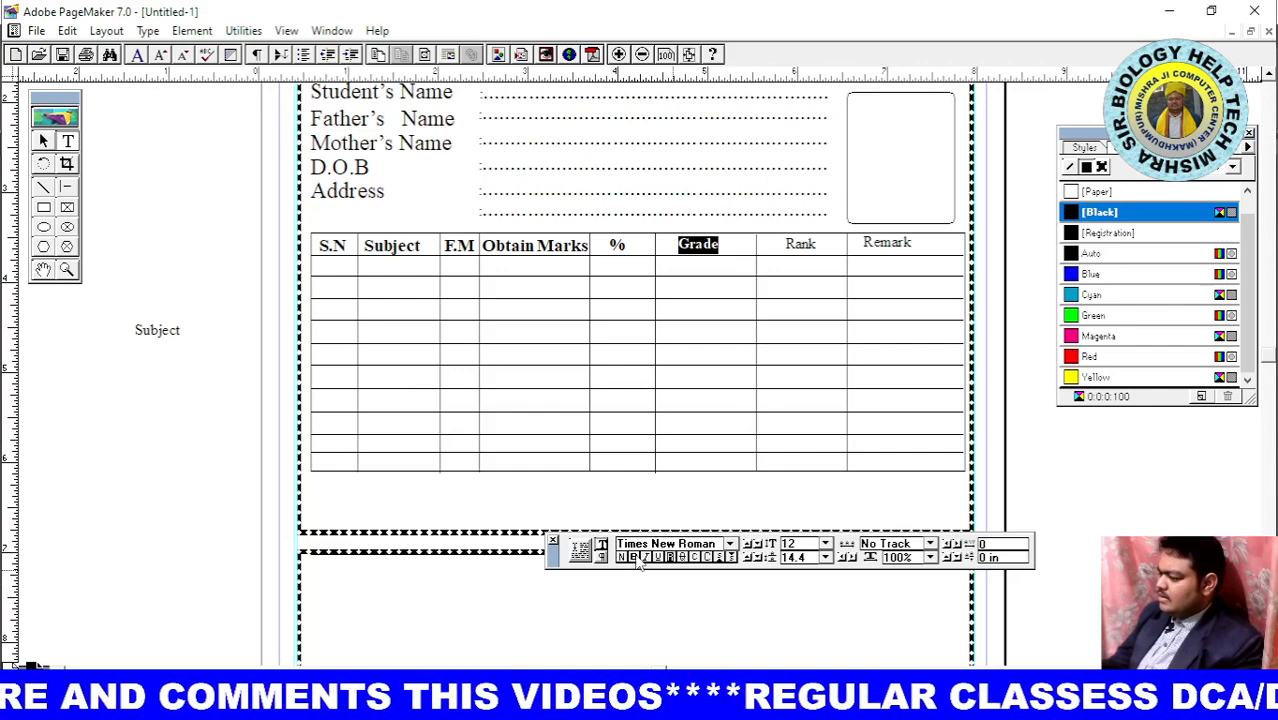
{"action": "left_click", "coordinate": [825, 544]}
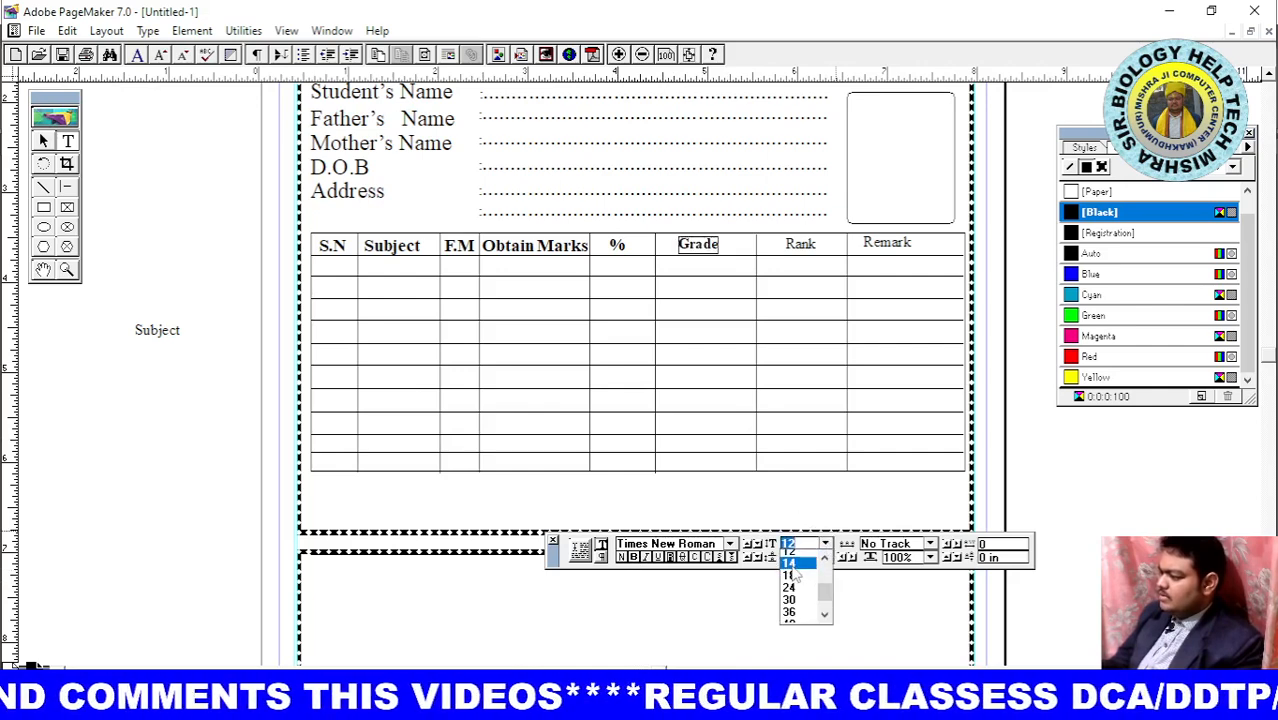
{"action": "left_click", "coordinate": [790, 568]}
Format the "Rank" column heading as bold 14 pt text
{"action": "left_click_drag", "start_coordinate": [821, 245], "coordinate": [788, 246]}
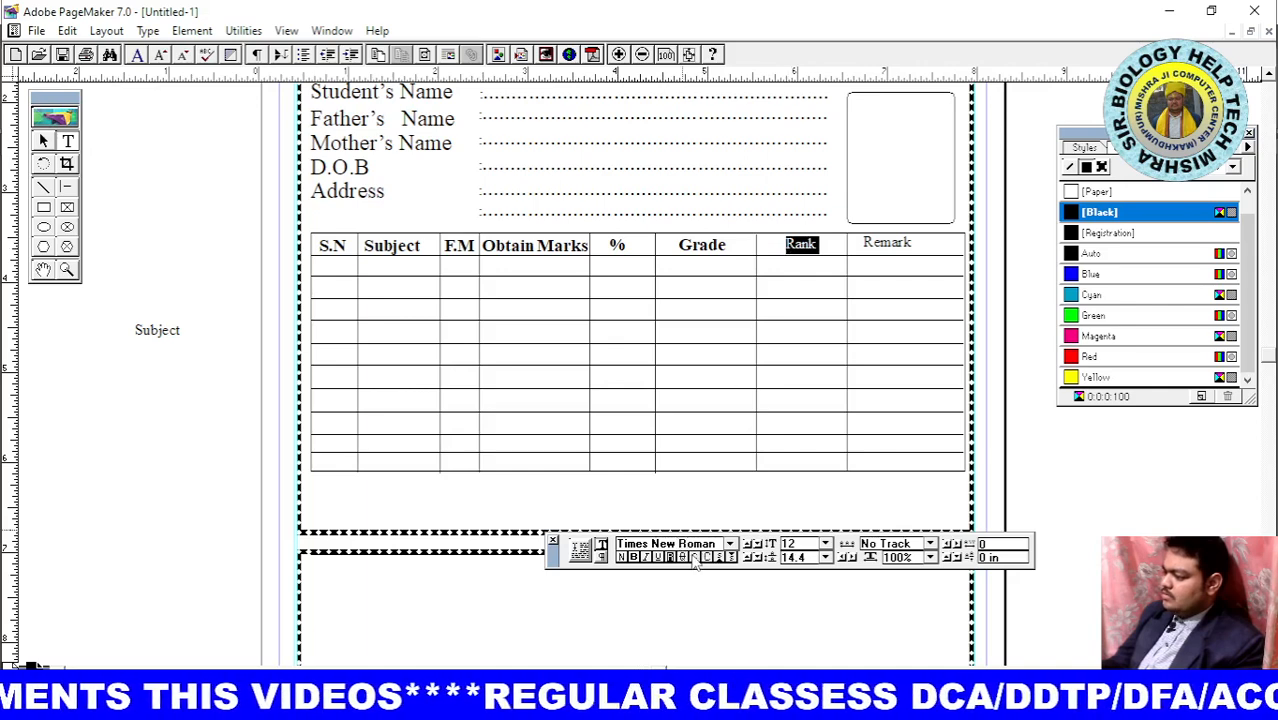
{"action": "left_click", "coordinate": [633, 557]}
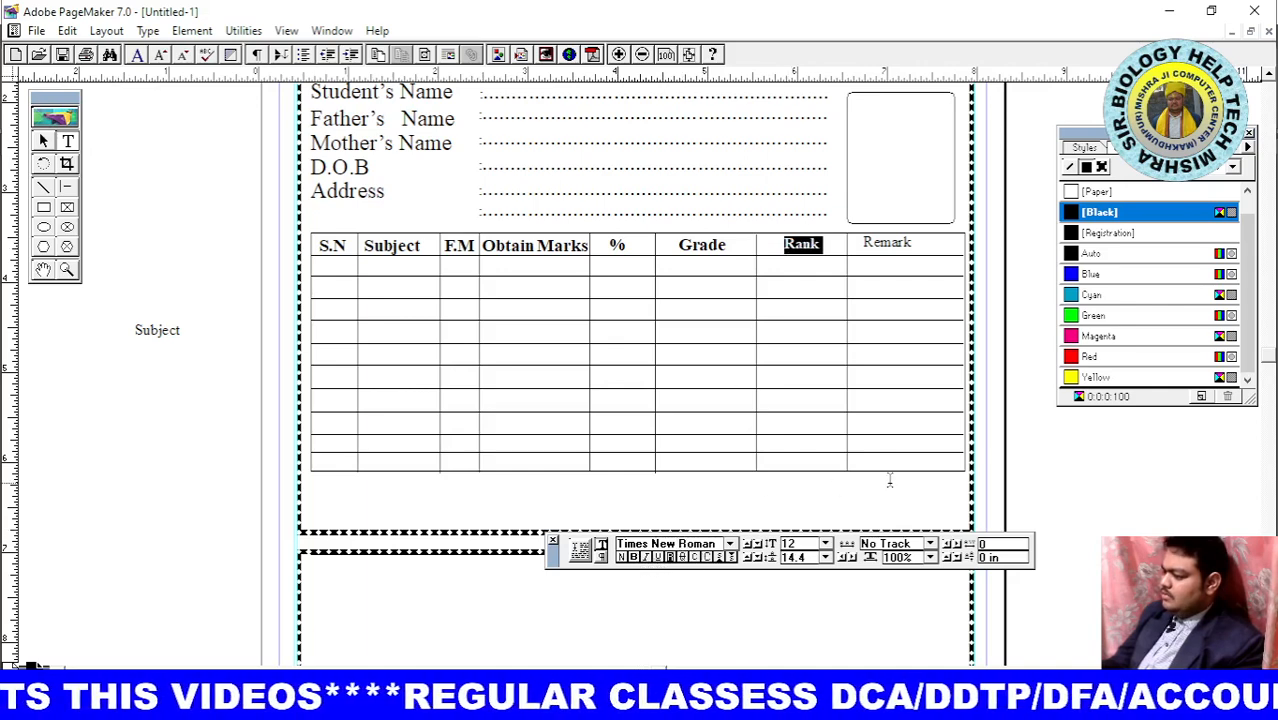
{"action": "left_click", "coordinate": [826, 544]}
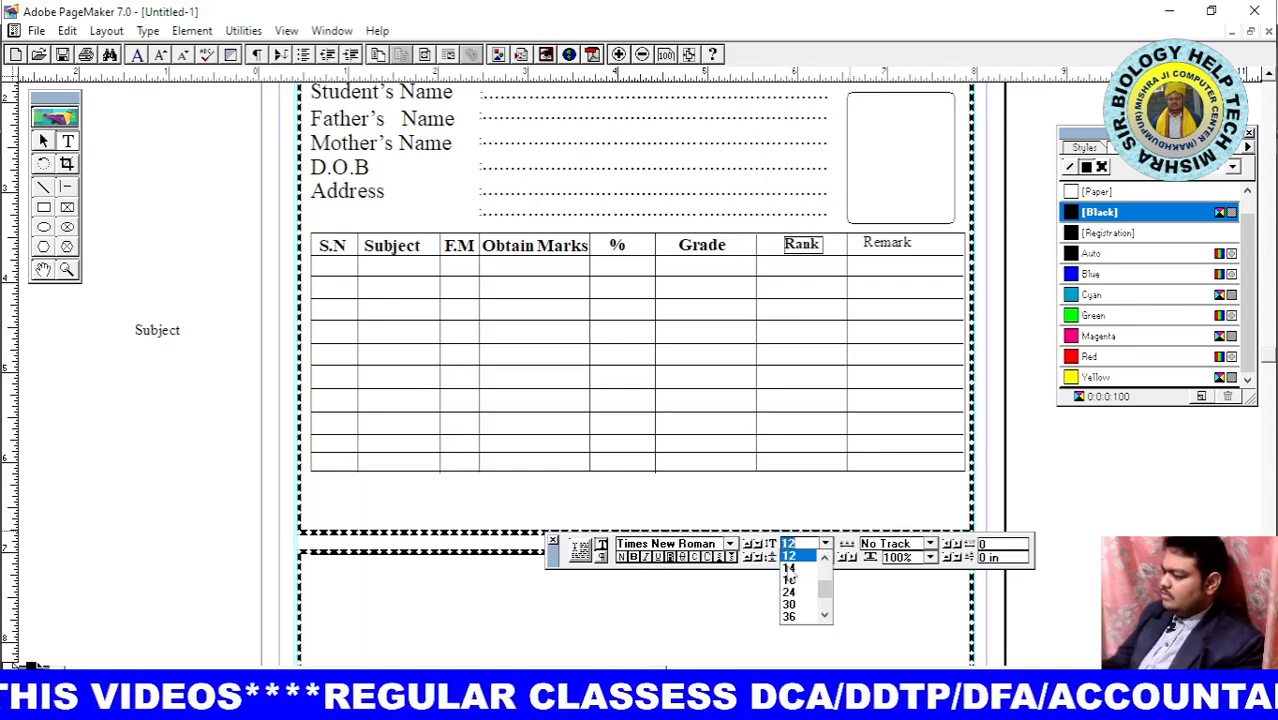
{"action": "left_click", "coordinate": [789, 568]}
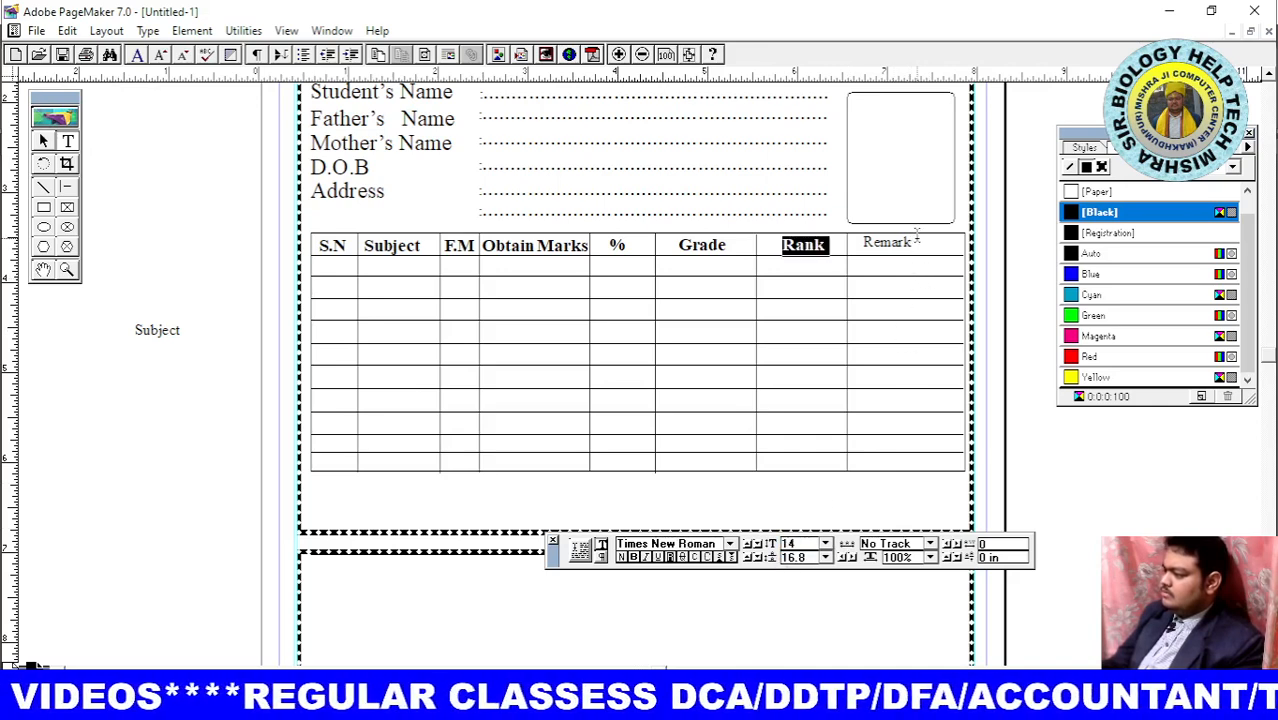
Format the "Remark" column heading as bold 14 pt text and deselect it
{"action": "left_click_drag", "start_coordinate": [916, 240], "coordinate": [855, 245]}
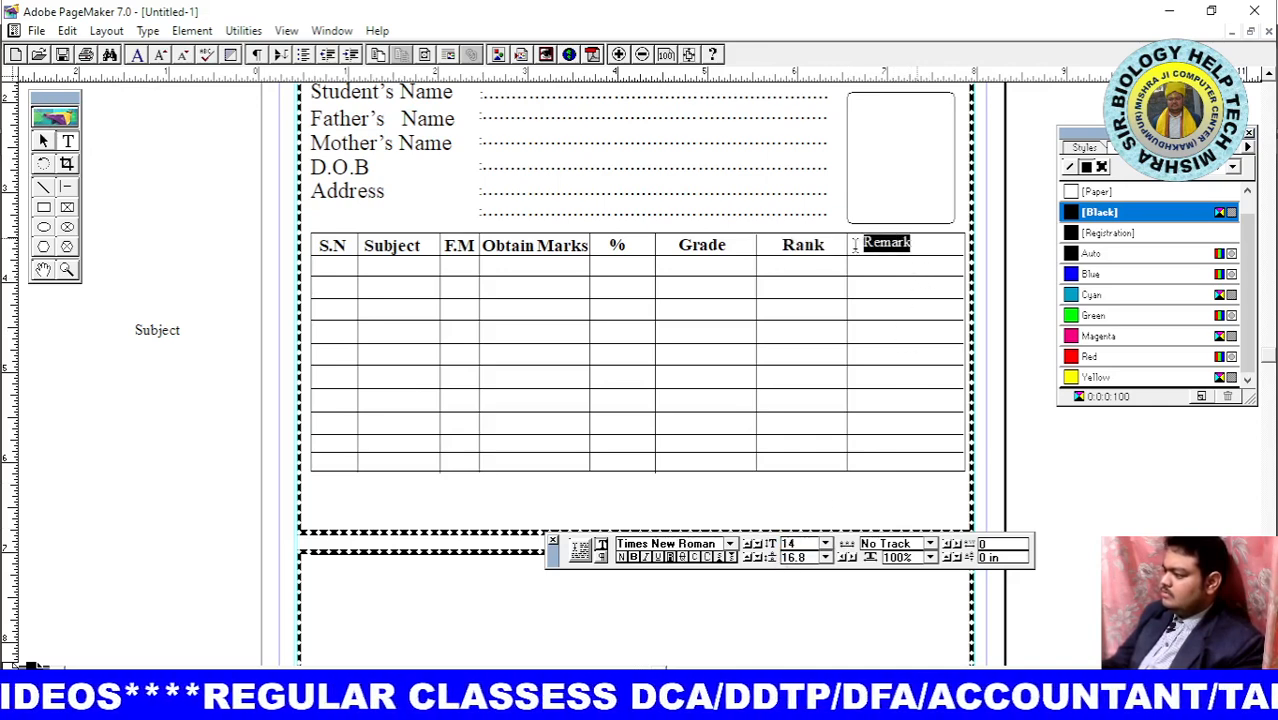
{"action": "left_click", "coordinate": [635, 558]}
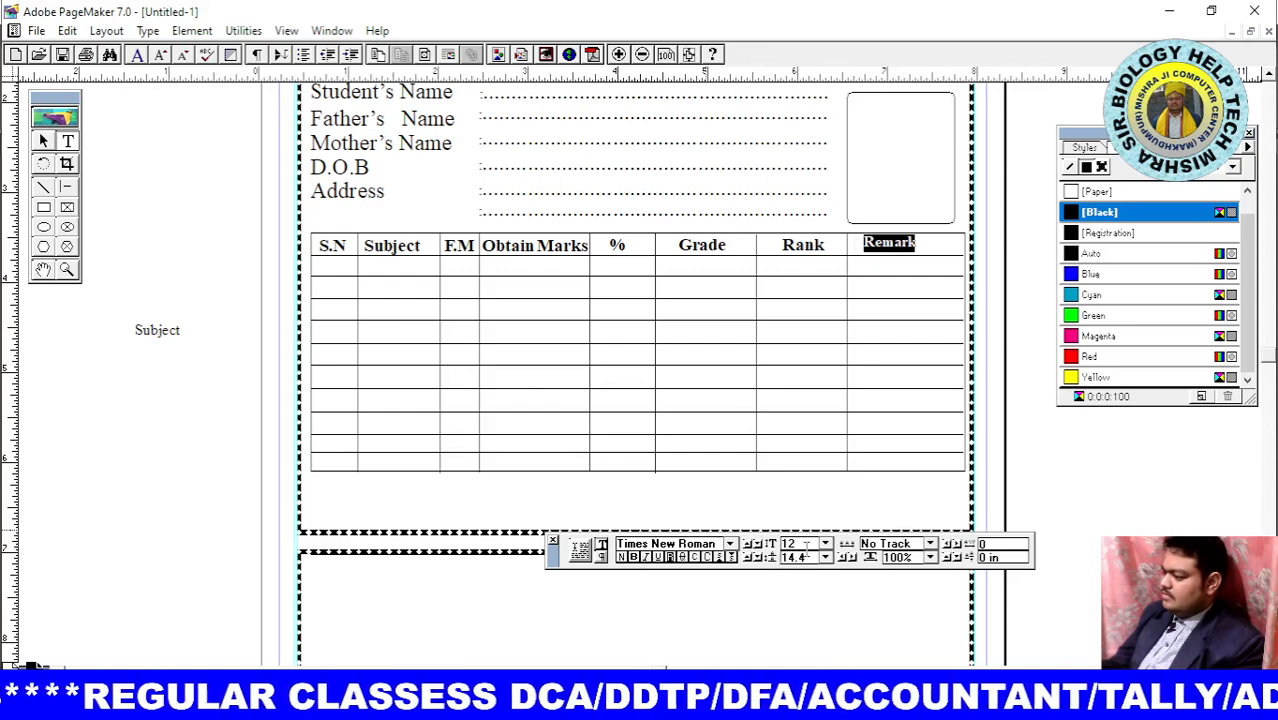
{"action": "left_click", "coordinate": [827, 548]}
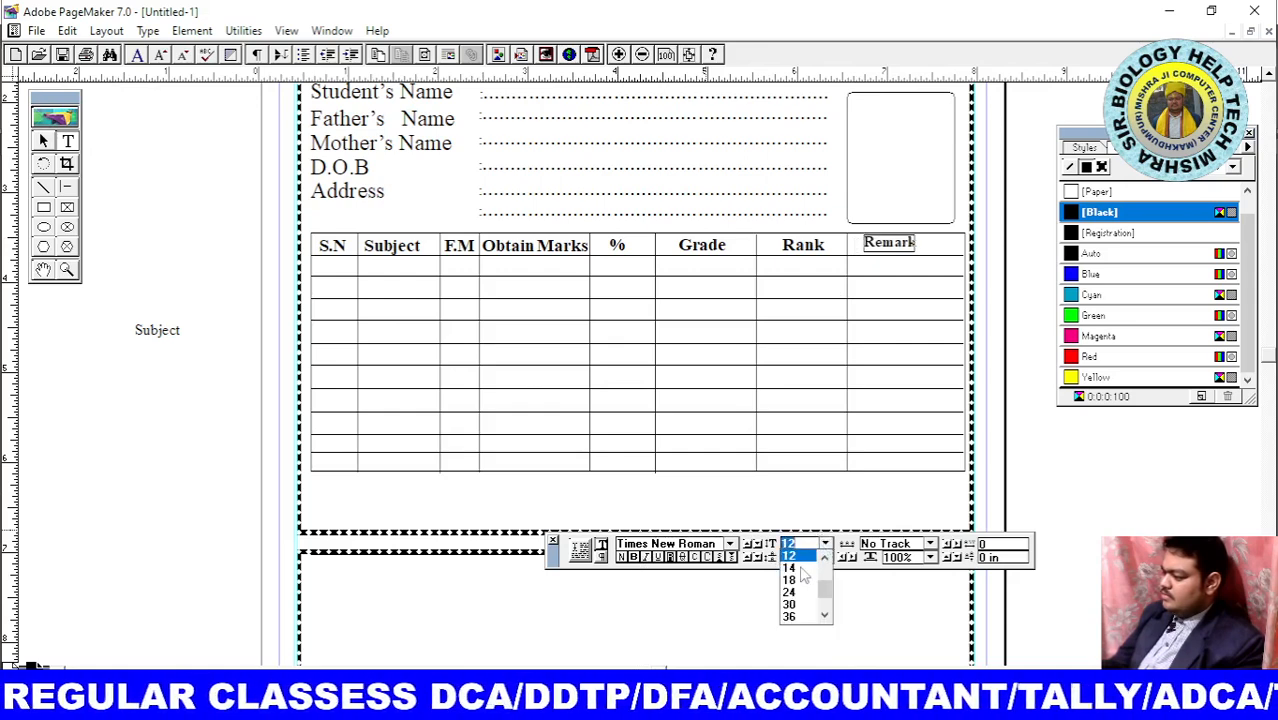
{"action": "left_click", "coordinate": [804, 576]}
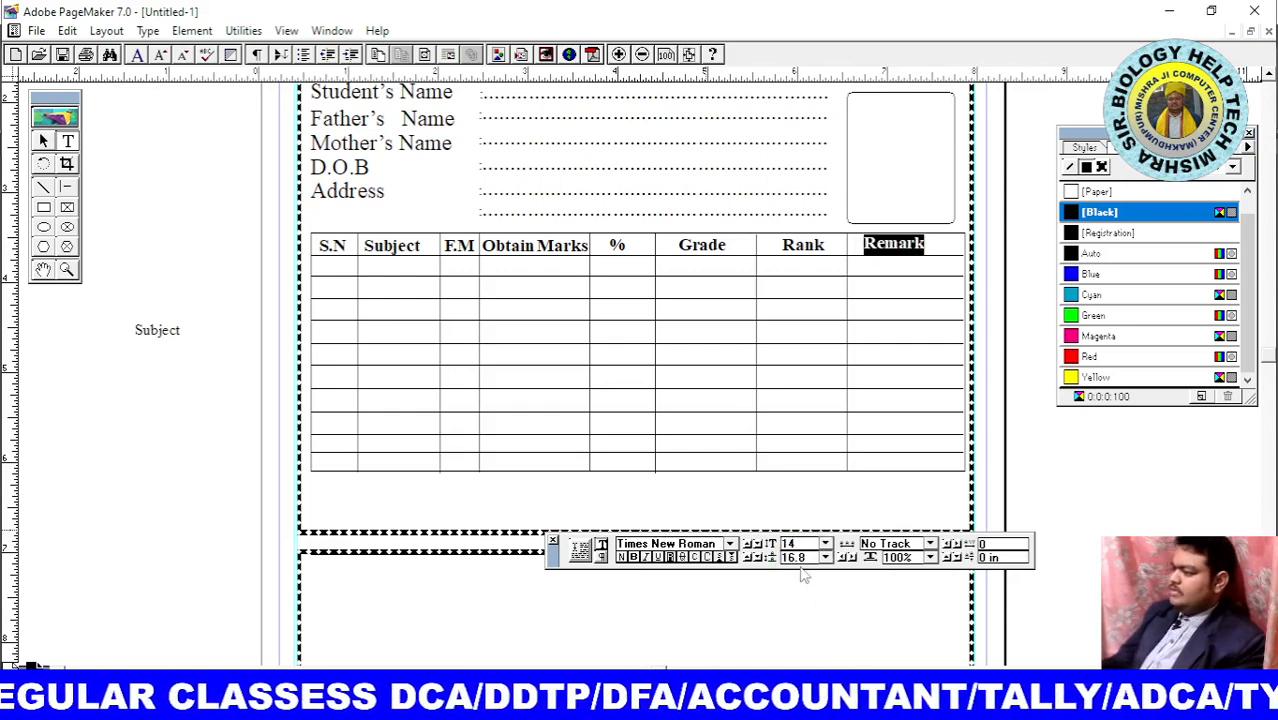
{"action": "left_click", "coordinate": [667, 491]}
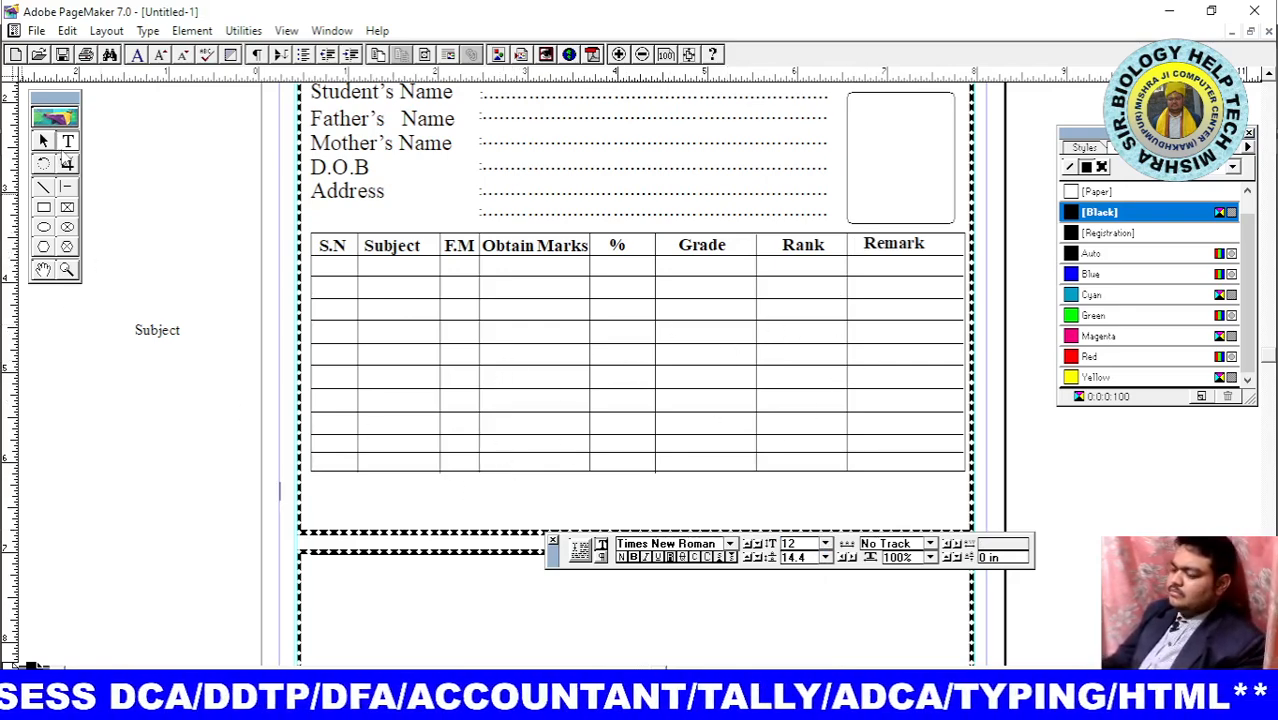
Create a separate 14 pt text entry reading "1." on the pasteboard below the loose "Subject" text
{"action": "left_click", "coordinate": [117, 354]}
{"action": "type", "text": "1."}
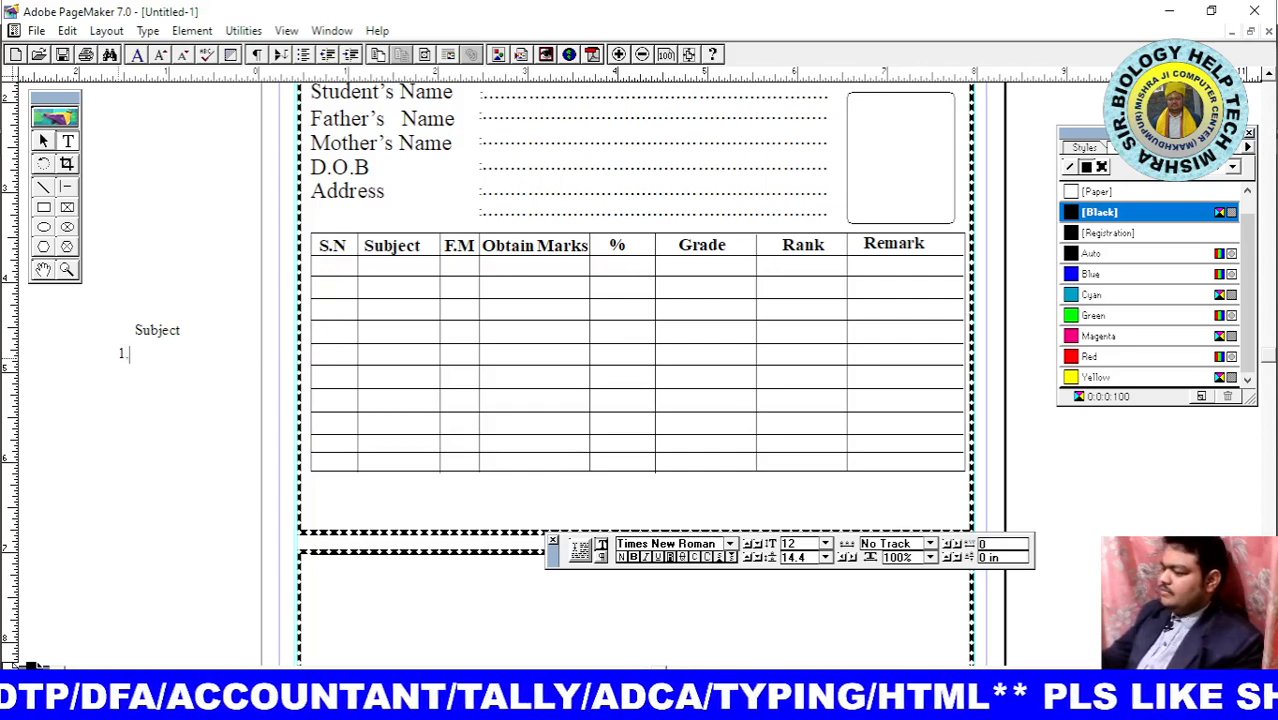
{"action": "key", "text": "BackSpace"}
{"action": "key", "text": "BackSpace"}
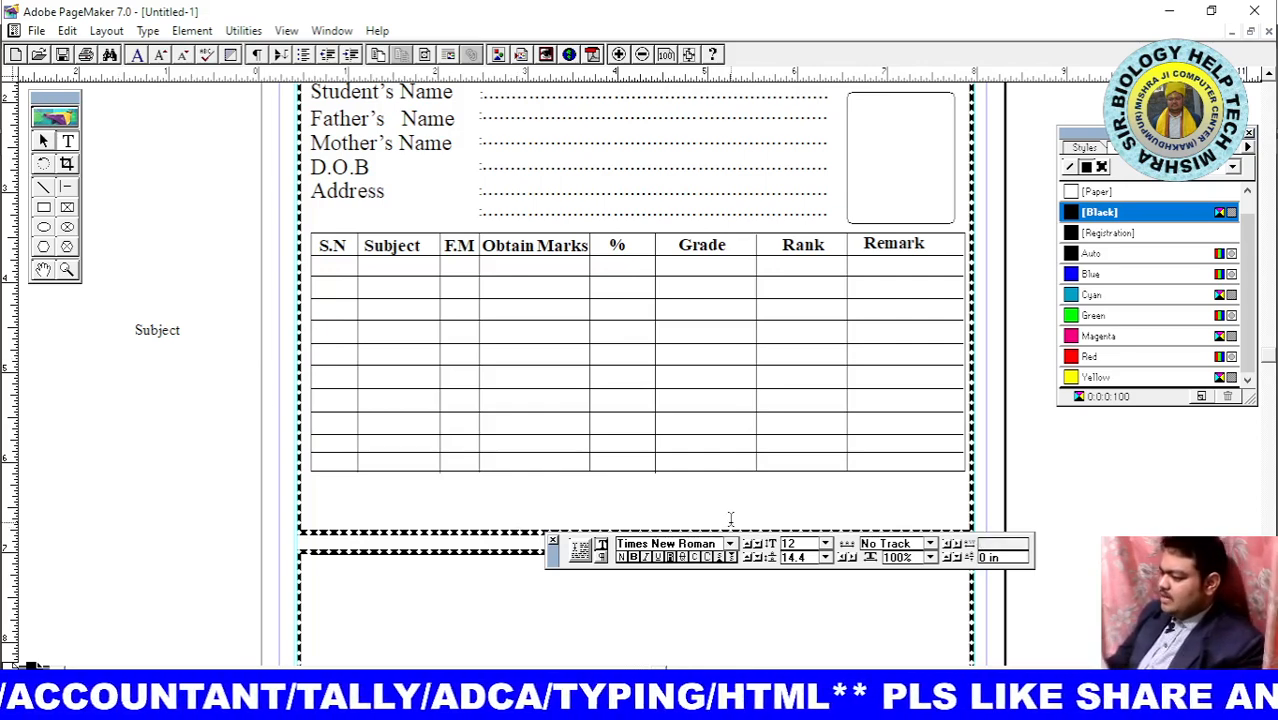
{"action": "left_click", "coordinate": [825, 544]}
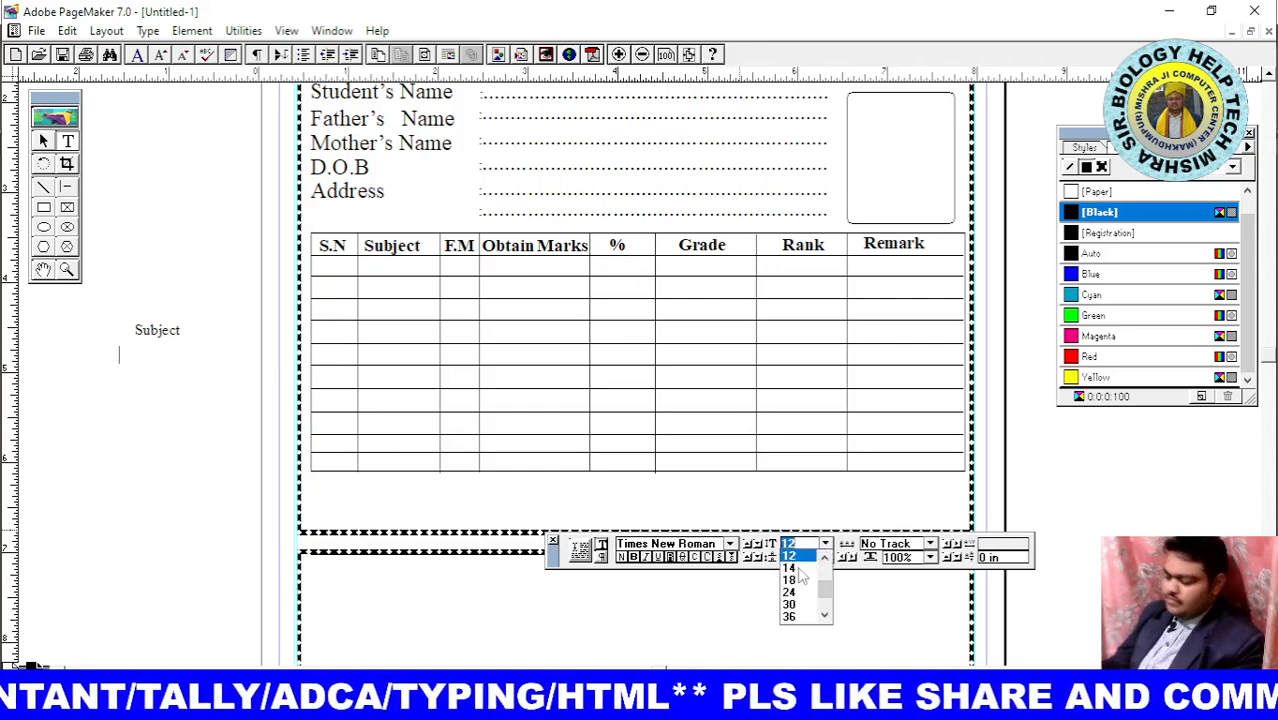
{"action": "left_click", "coordinate": [792, 568]}
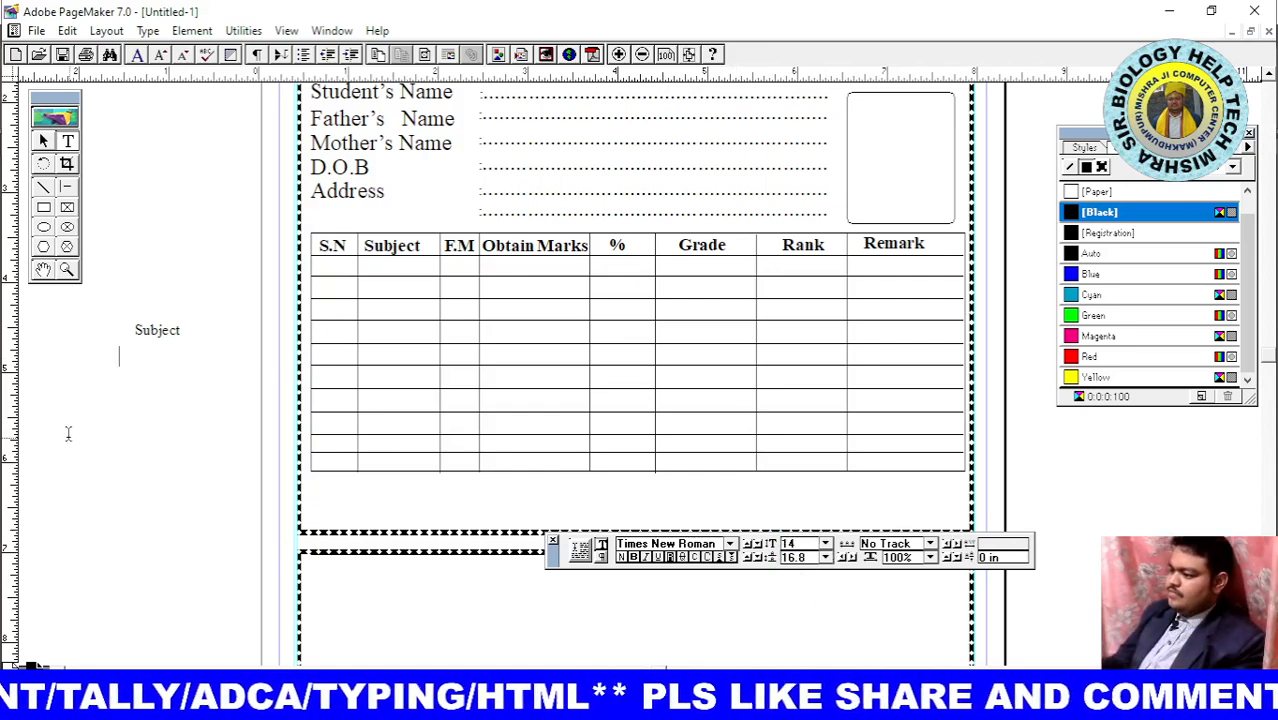
{"action": "type", "text": "1."}
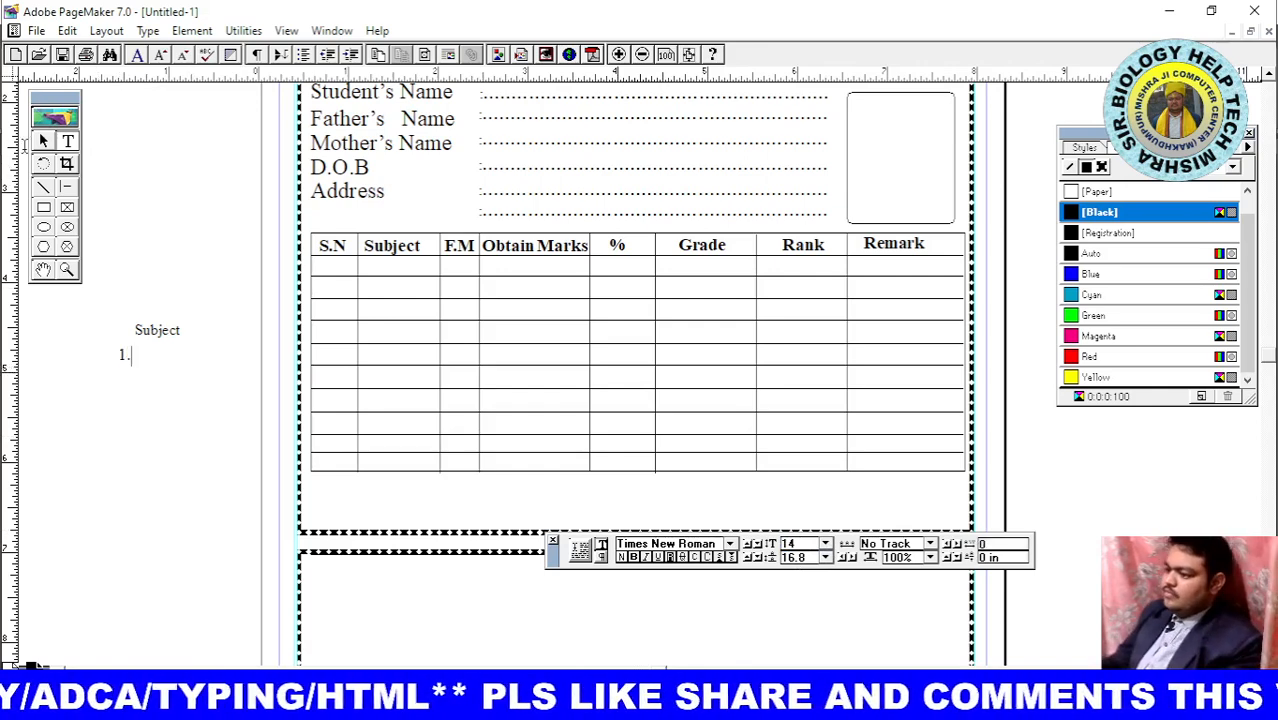
Narrow the text block of the "1." entry to about 0.27 in wide so it fits the number
{"action": "left_click", "coordinate": [43, 141]}
{"action": "left_click", "coordinate": [122, 353]}
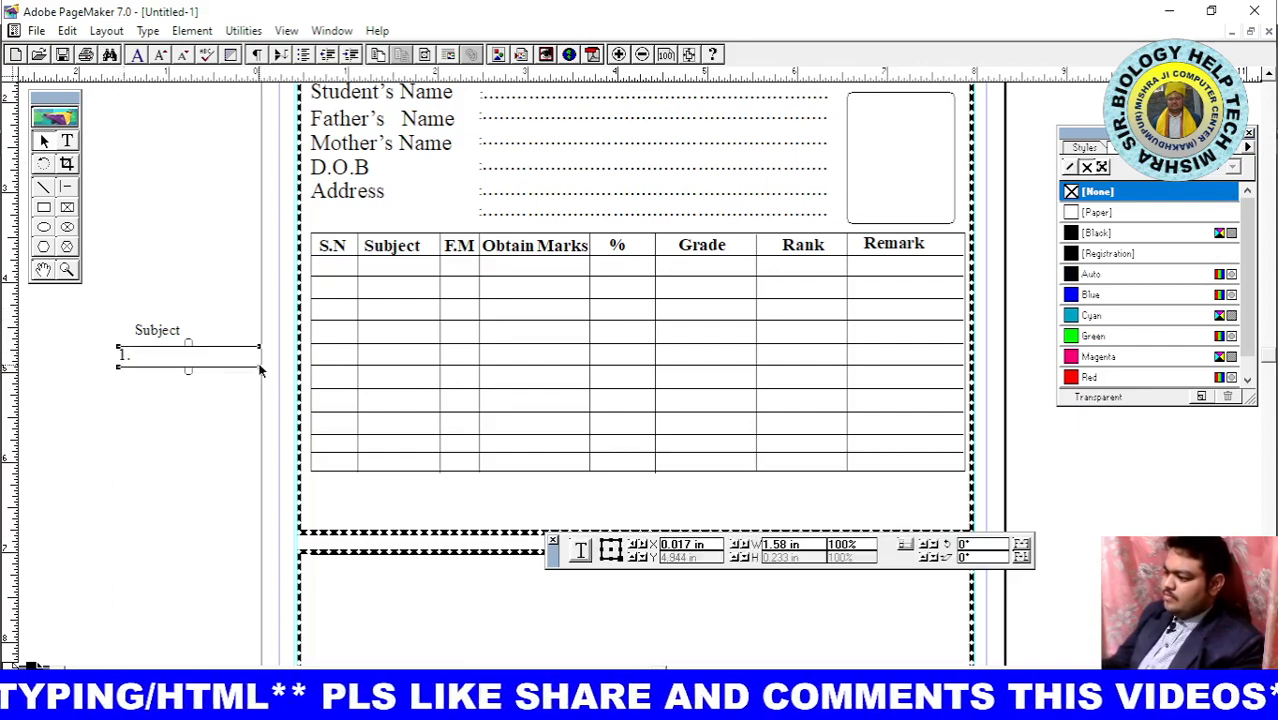
{"action": "left_click_drag", "start_coordinate": [259, 371], "coordinate": [144, 367]}
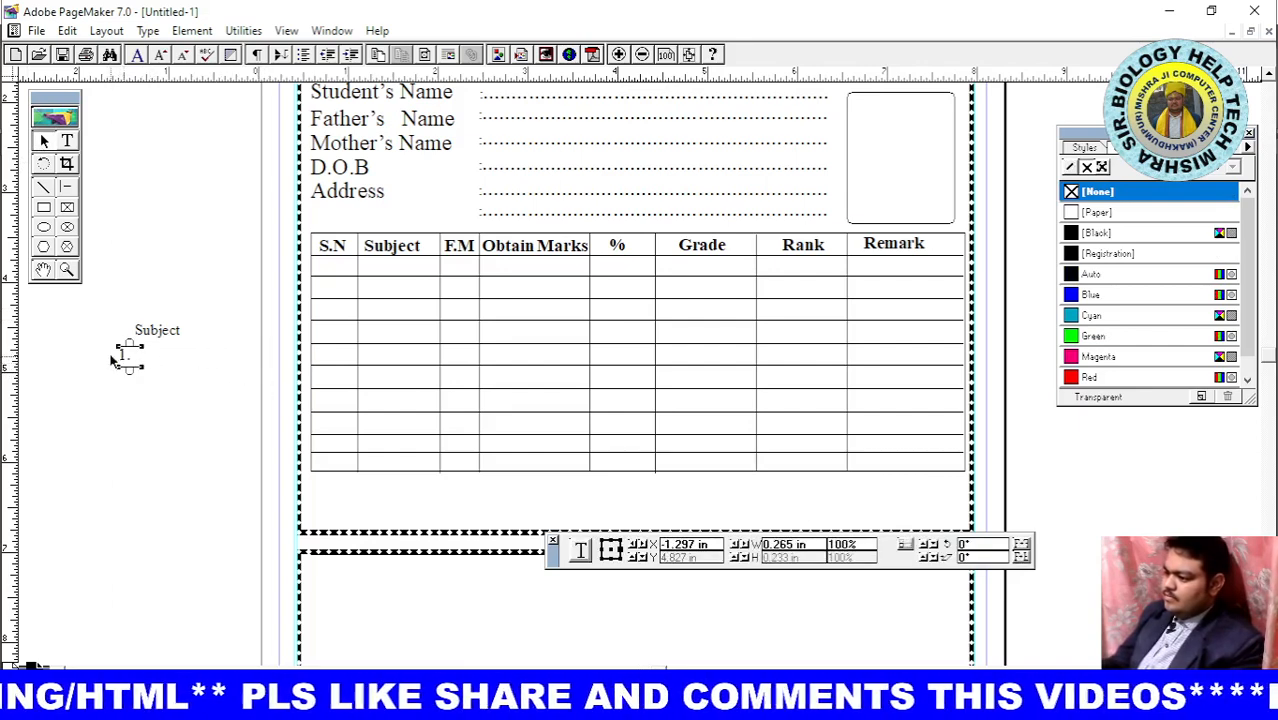
Make the "1." serial number text bold
{"action": "left_click", "coordinate": [68, 141]}
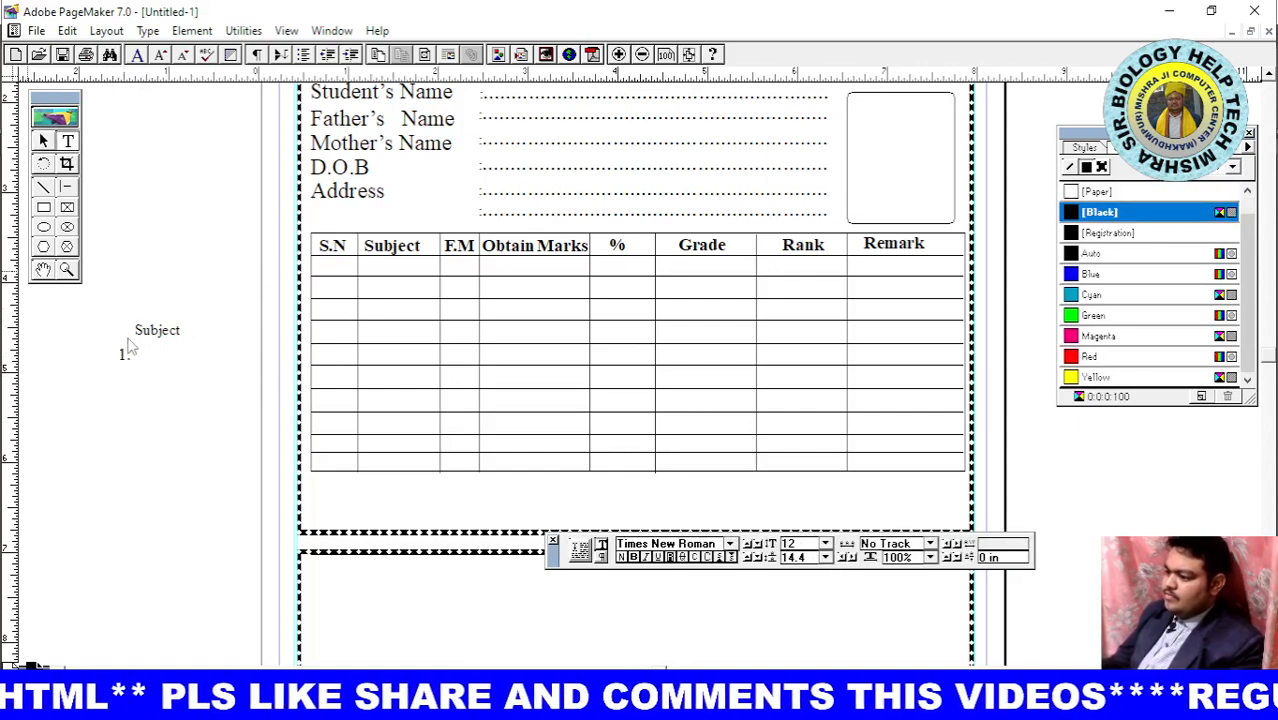
{"action": "left_click", "coordinate": [131, 355]}
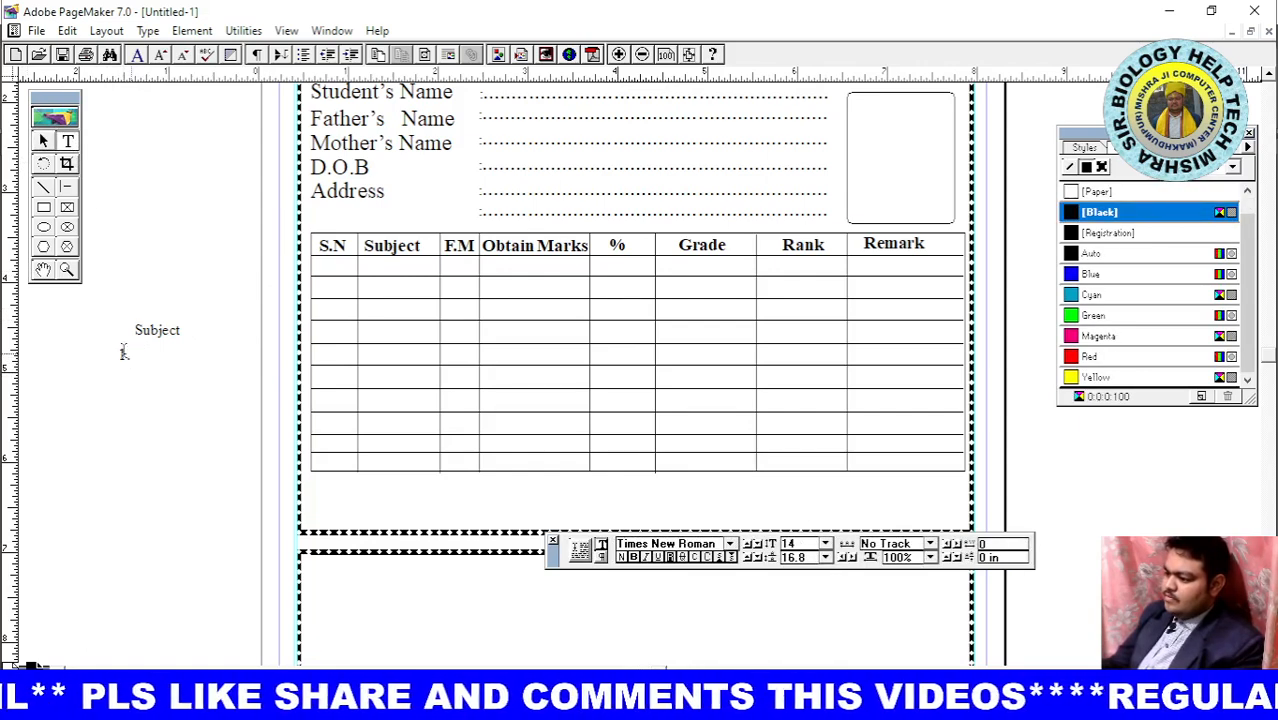
{"action": "left_click_drag", "start_coordinate": [131, 356], "coordinate": [116, 356]}
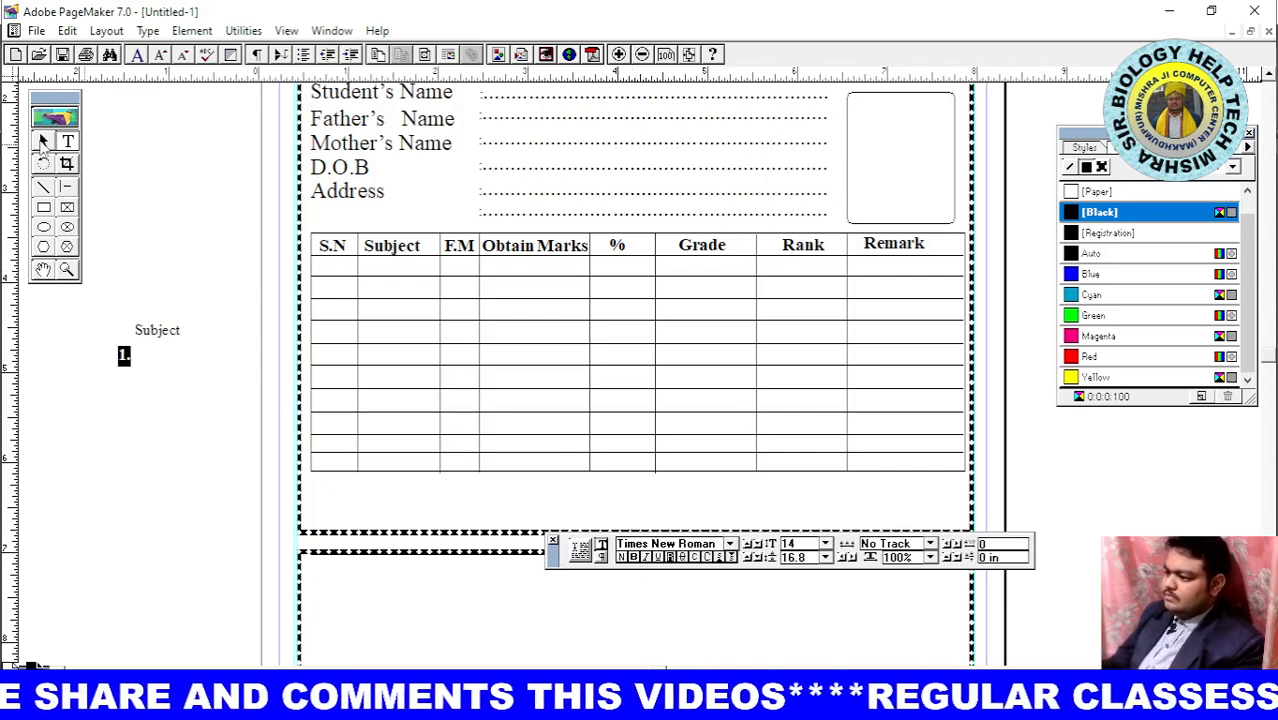
Move the bold "1." entry into the first row of the S.N column and nudge it slightly down within the cell
{"action": "left_click", "coordinate": [43, 141]}
{"action": "left_click", "coordinate": [124, 355]}
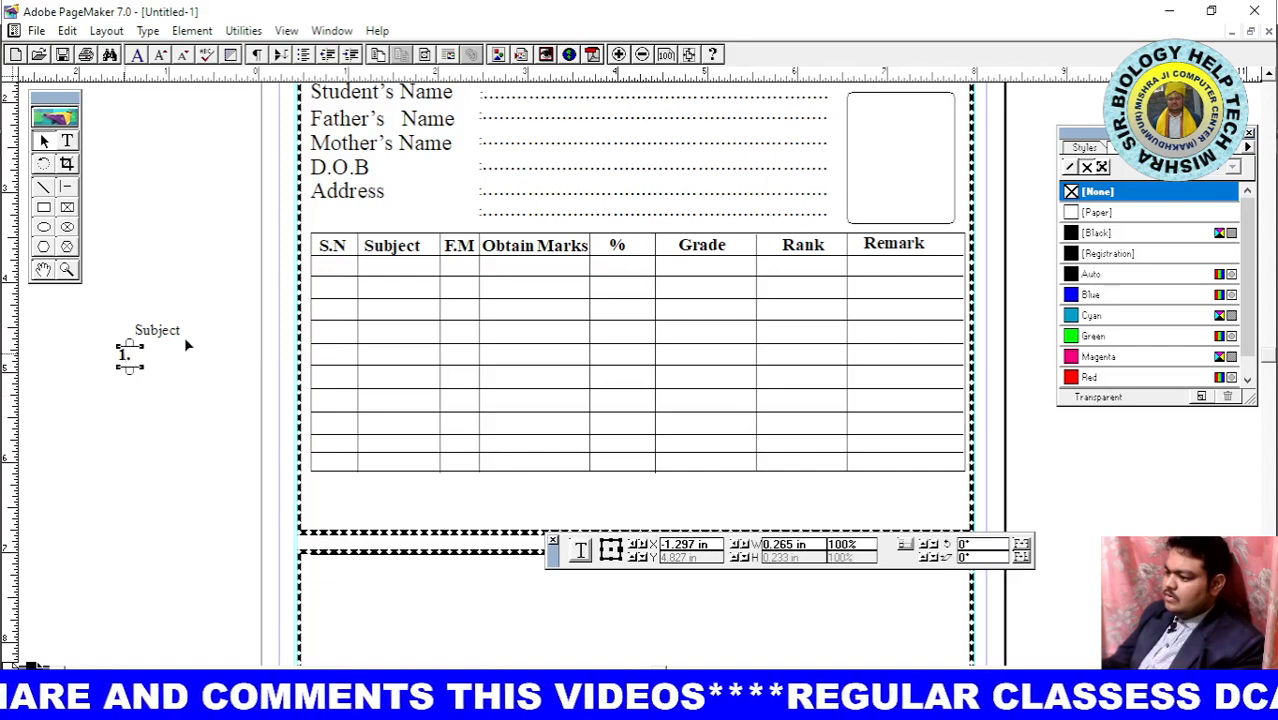
{"action": "left_click_drag", "start_coordinate": [328, 291], "coordinate": [329, 267]}
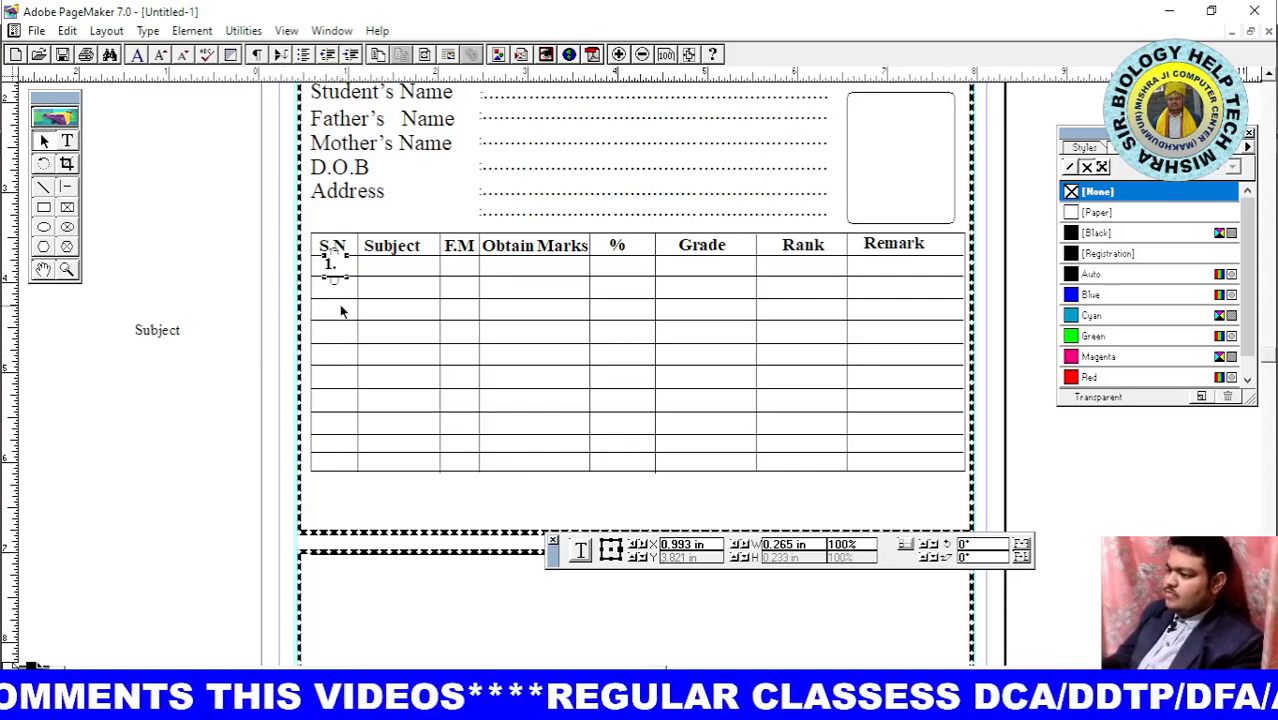
{"action": "key", "text": "Down"}
{"action": "key", "text": "Down"}
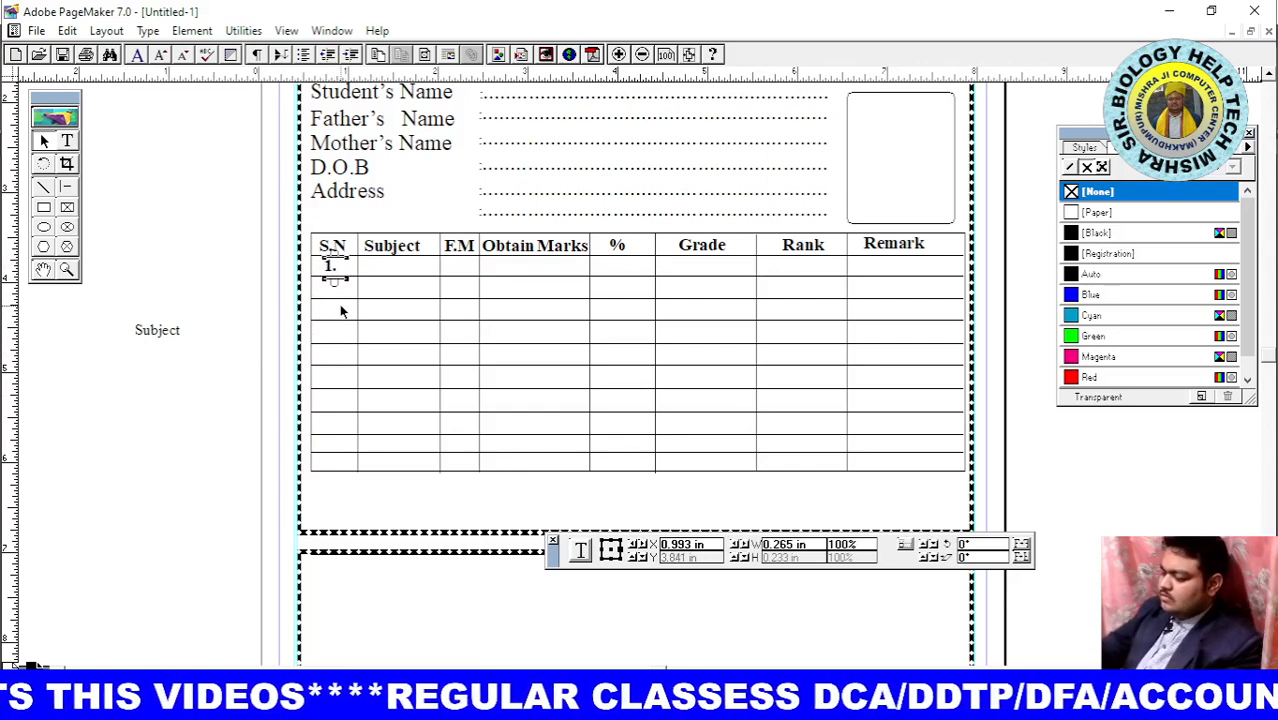
Paste a copy of the "1." entry and align it in the second row of the S.N column
{"action": "key", "text": "ctrl+v"}
{"action": "key", "text": "Down"}
{"action": "key", "text": "Down"}
{"action": "key", "text": "Down"}
{"action": "key", "text": "Down"}
{"action": "key", "text": "Down"}
{"action": "key", "text": "Down"}
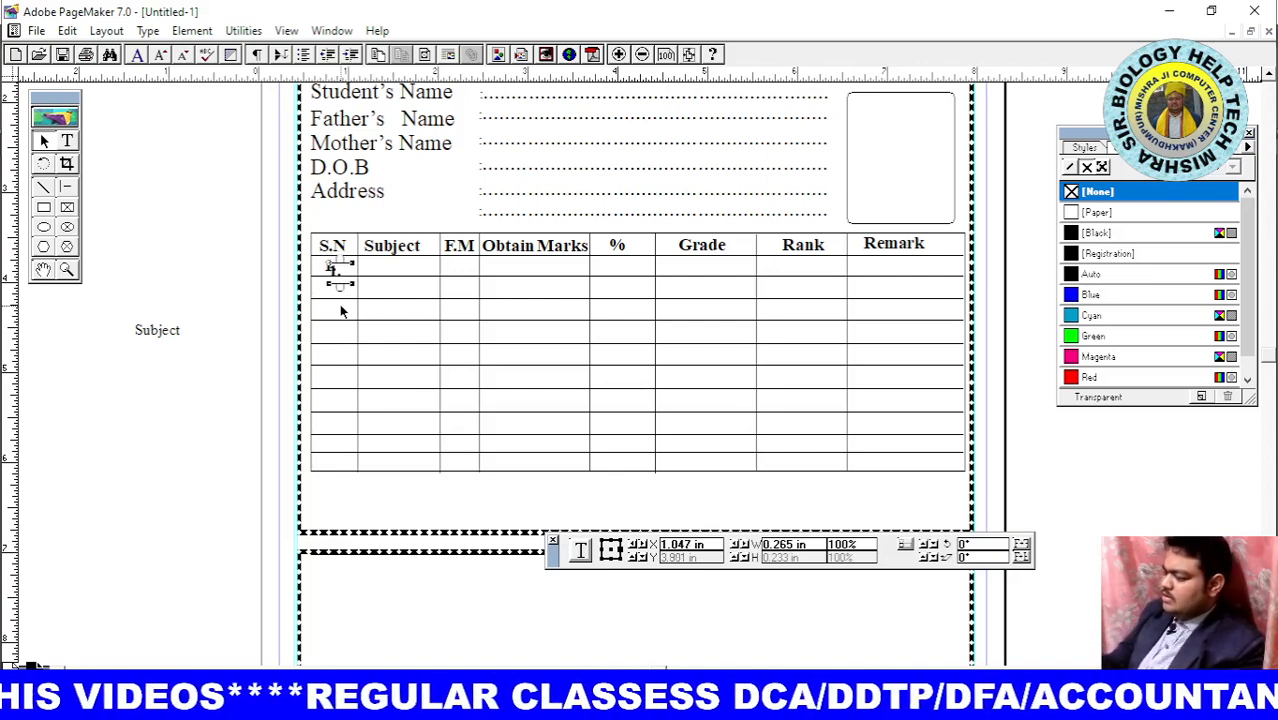
{"action": "key", "text": "Down"}
{"action": "key", "text": "Down"}
{"action": "key", "text": "Down"}
{"action": "key", "text": "Down"}
{"action": "key", "text": "Down"}
{"action": "key", "text": "Down"}
{"action": "key", "text": "Down"}
{"action": "key", "text": "Down"}
{"action": "key", "text": "Down"}
{"action": "key", "text": "Down"}
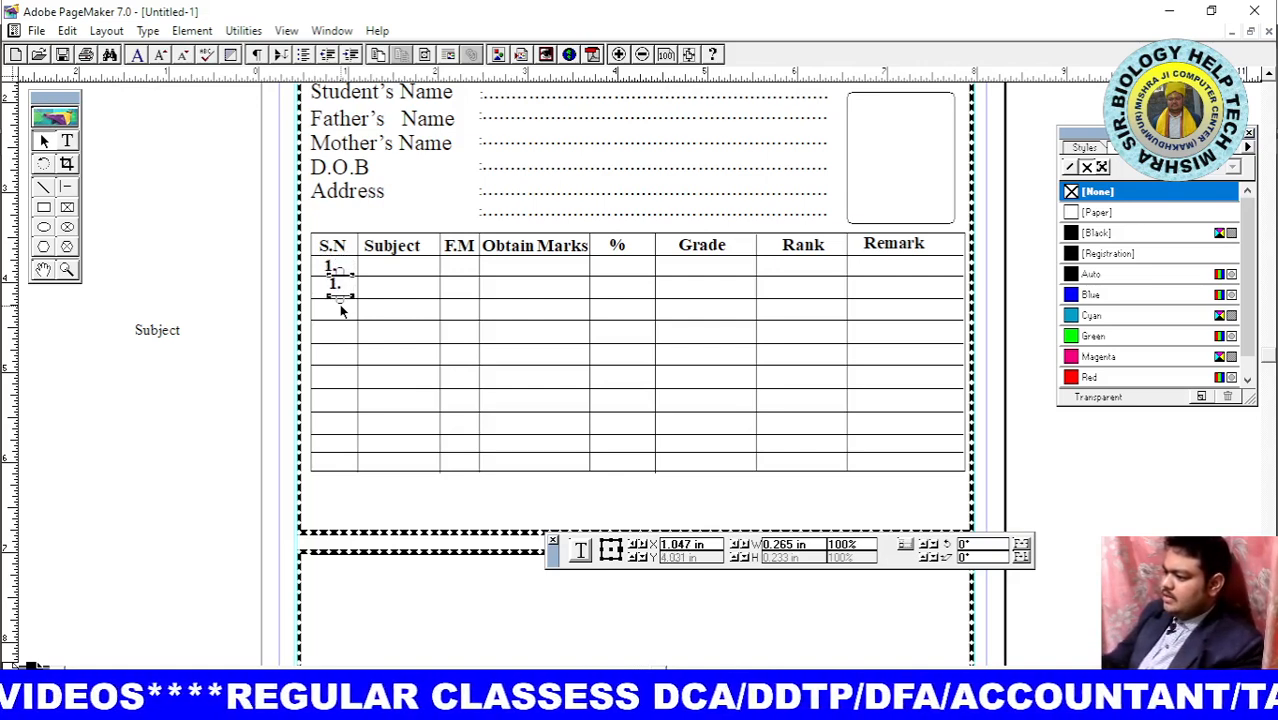
{"action": "key", "text": "Down"}
{"action": "key", "text": "Down"}
{"action": "key", "text": "Down"}
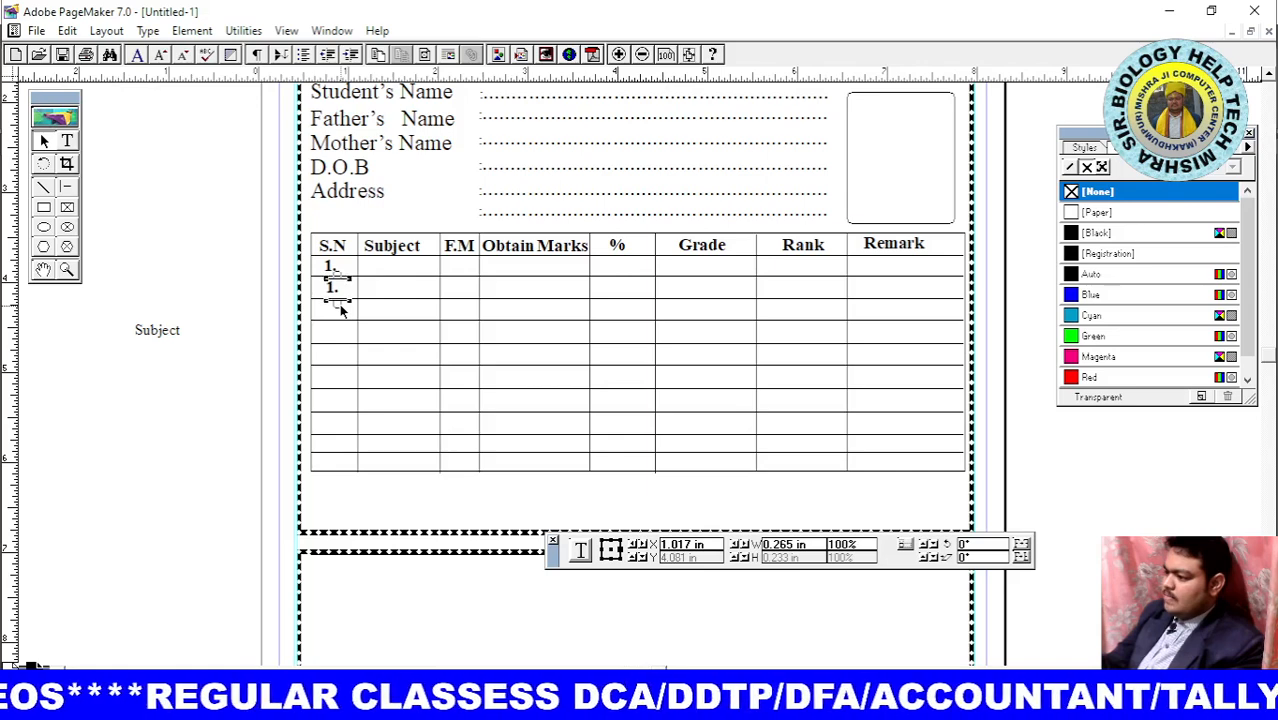
{"action": "key", "text": "Left"}
{"action": "key", "text": "Left"}
{"action": "key", "text": "Down"}
{"action": "key", "text": "Right"}
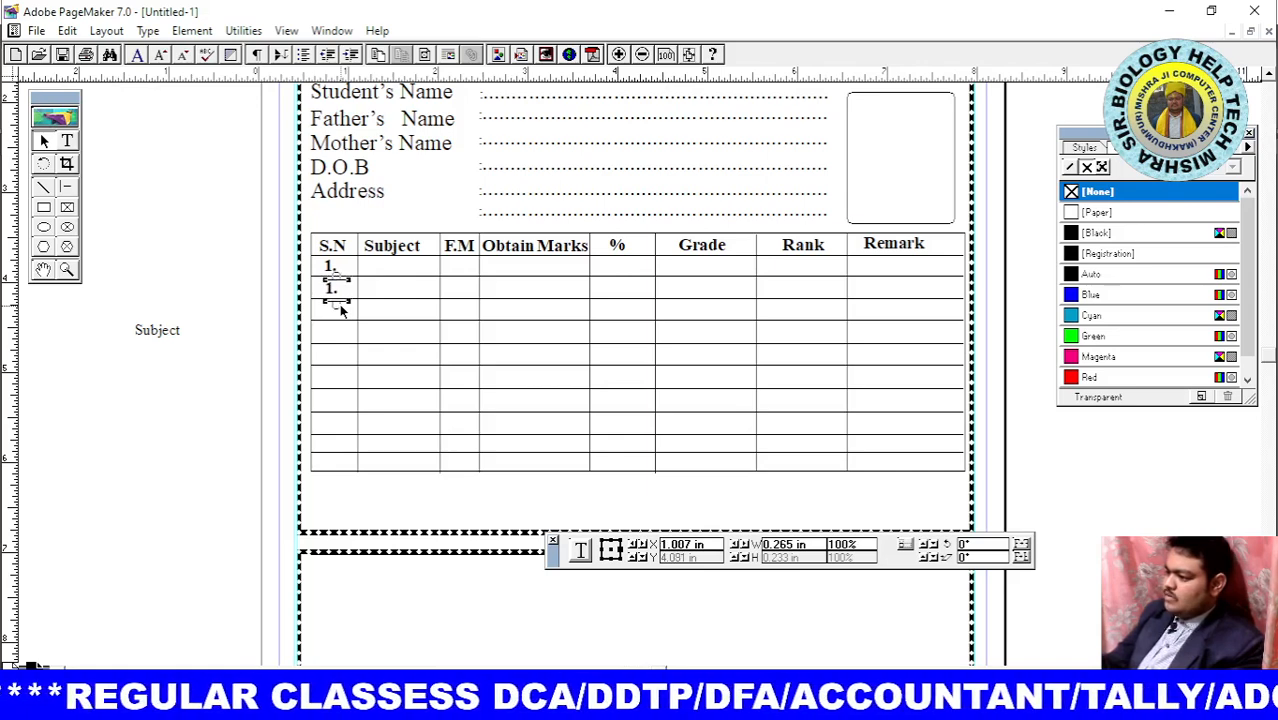
Paste another copy of the "1." entry and align it in the third row of the S.N column
{"action": "key", "text": "shift+Up"}
{"action": "key", "text": "shift+Up"}
{"action": "key", "text": "Right"}
{"action": "key", "text": "Right"}
{"action": "key", "text": "Right"}
{"action": "key", "text": "Right"}
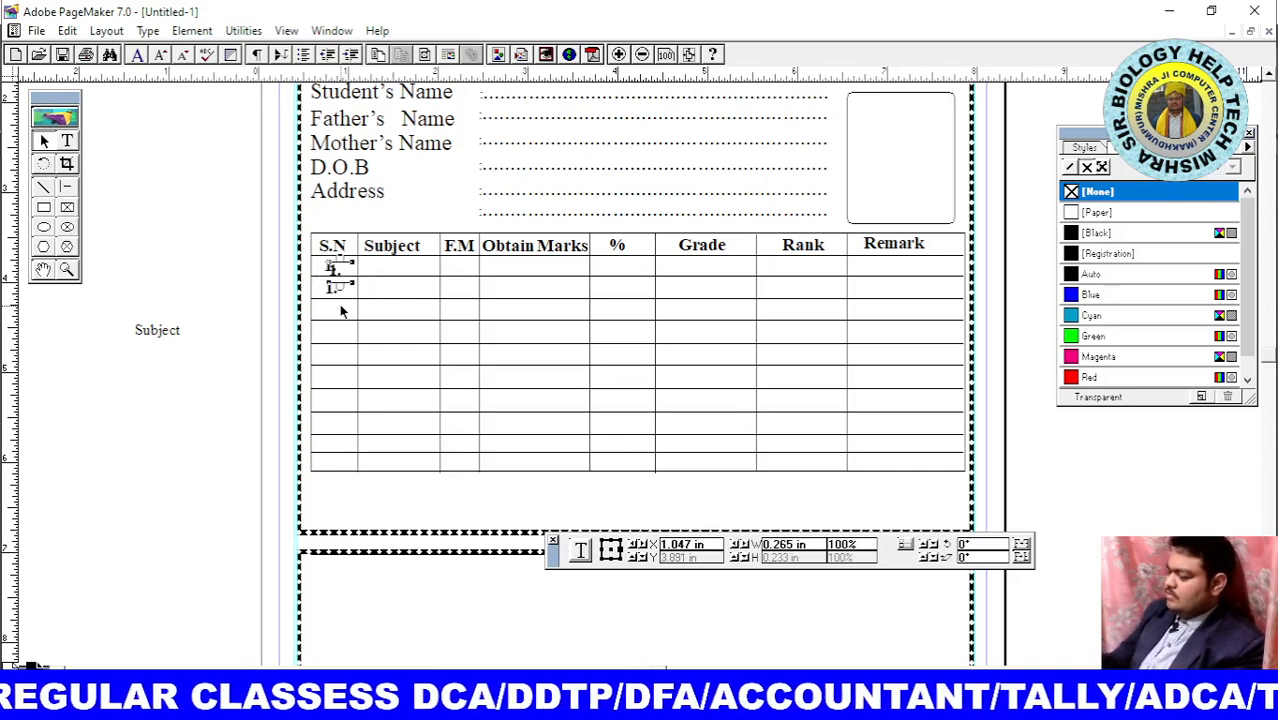
{"action": "key", "text": "shift+Down"}
{"action": "key", "text": "shift+Down"}
{"action": "key", "text": "shift+Down"}
{"action": "key", "text": "shift+Down"}
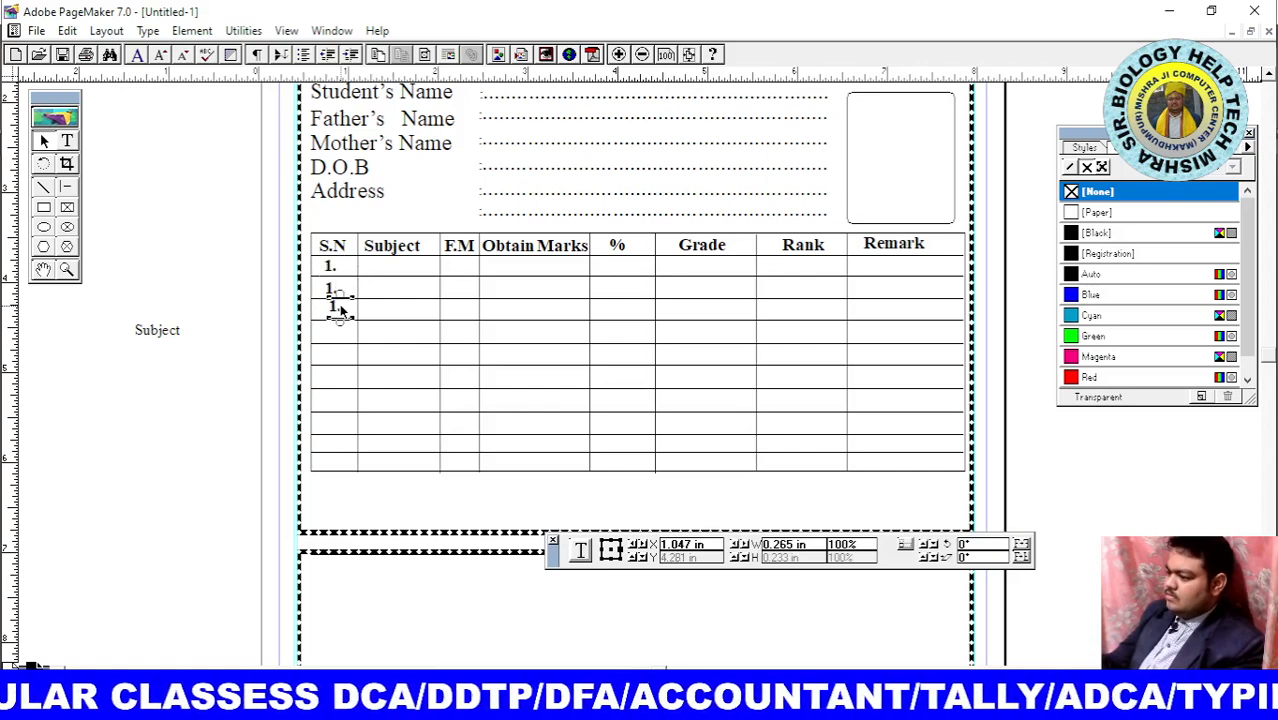
{"action": "key", "text": "Left"}
{"action": "key", "text": "Left"}
{"action": "key", "text": "Left"}
{"action": "key", "text": "Left"}
{"action": "key", "text": "Down"}
{"action": "key", "text": "Down"}
{"action": "key", "text": "Down"}
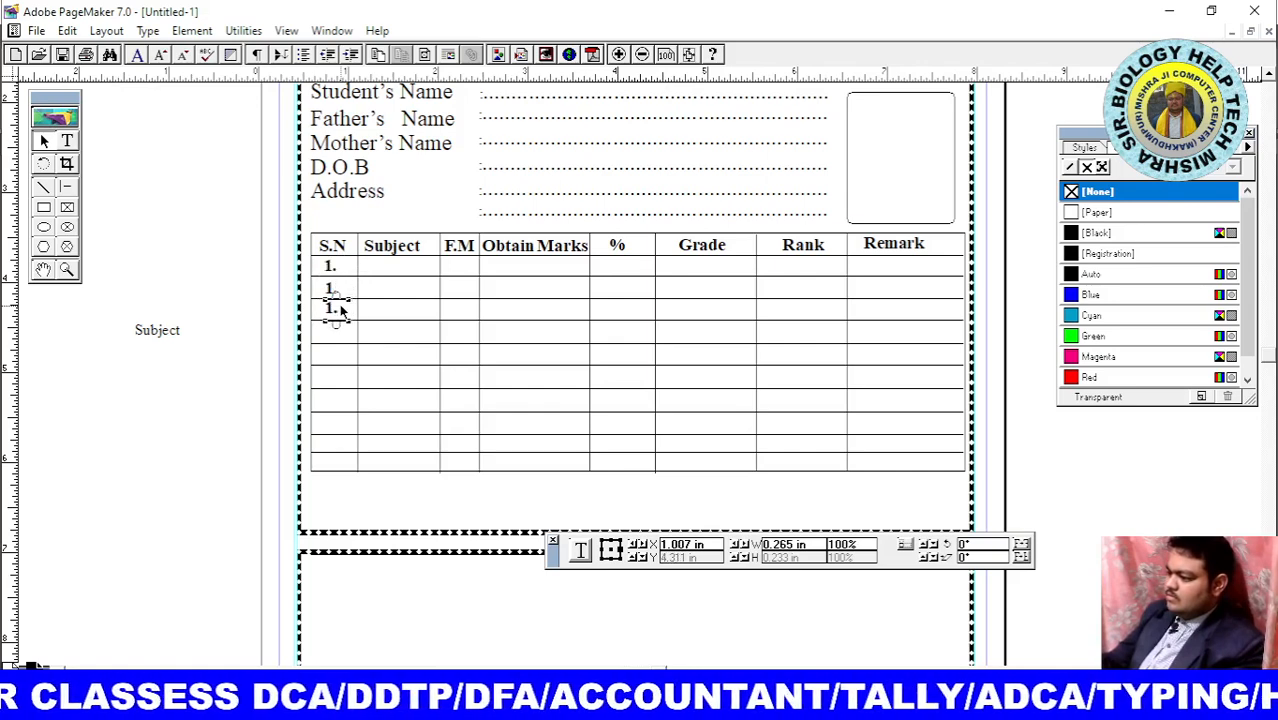
{"action": "key", "text": "Down"}
{"action": "key", "text": "Down"}
{"action": "key", "text": "Down"}
{"action": "key", "text": "Down"}
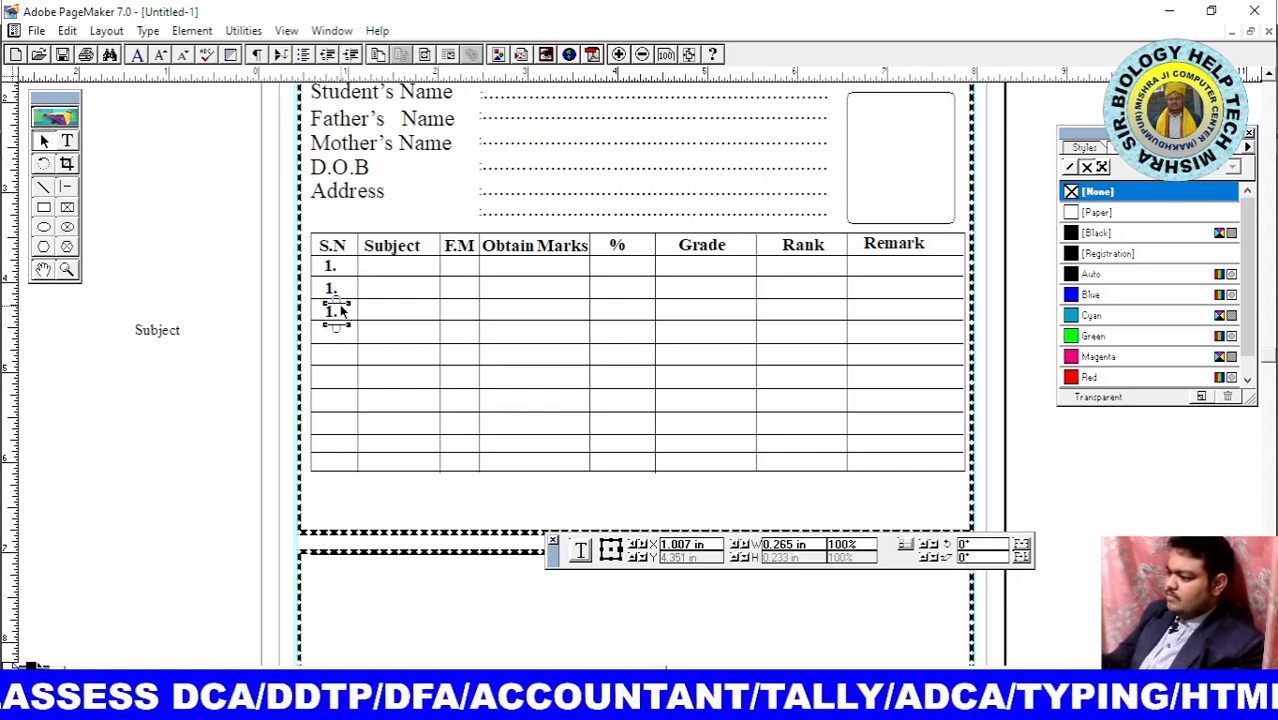
{"action": "key", "text": "Up"}
{"action": "key", "text": "Right"}
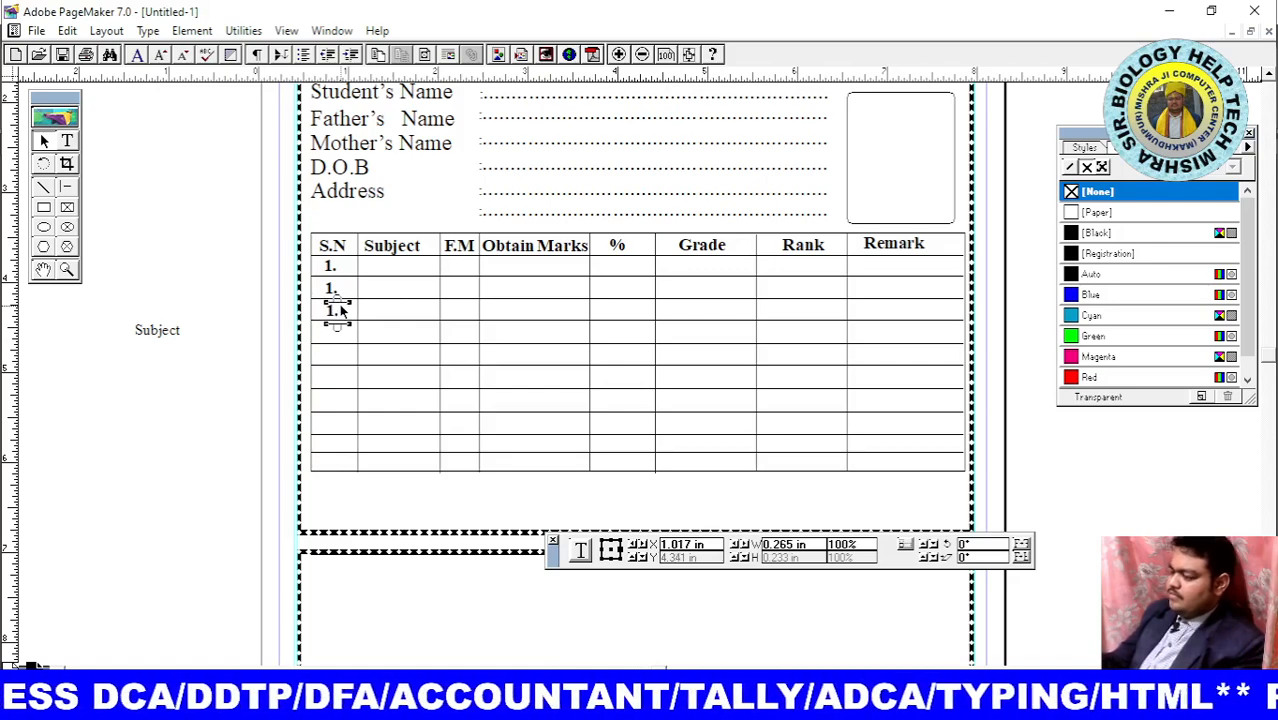
Paste three more copies of the "1." entry and place them in the fourth, fifth and sixth rows of the S.N column
{"action": "key", "text": "ctrl+v"}
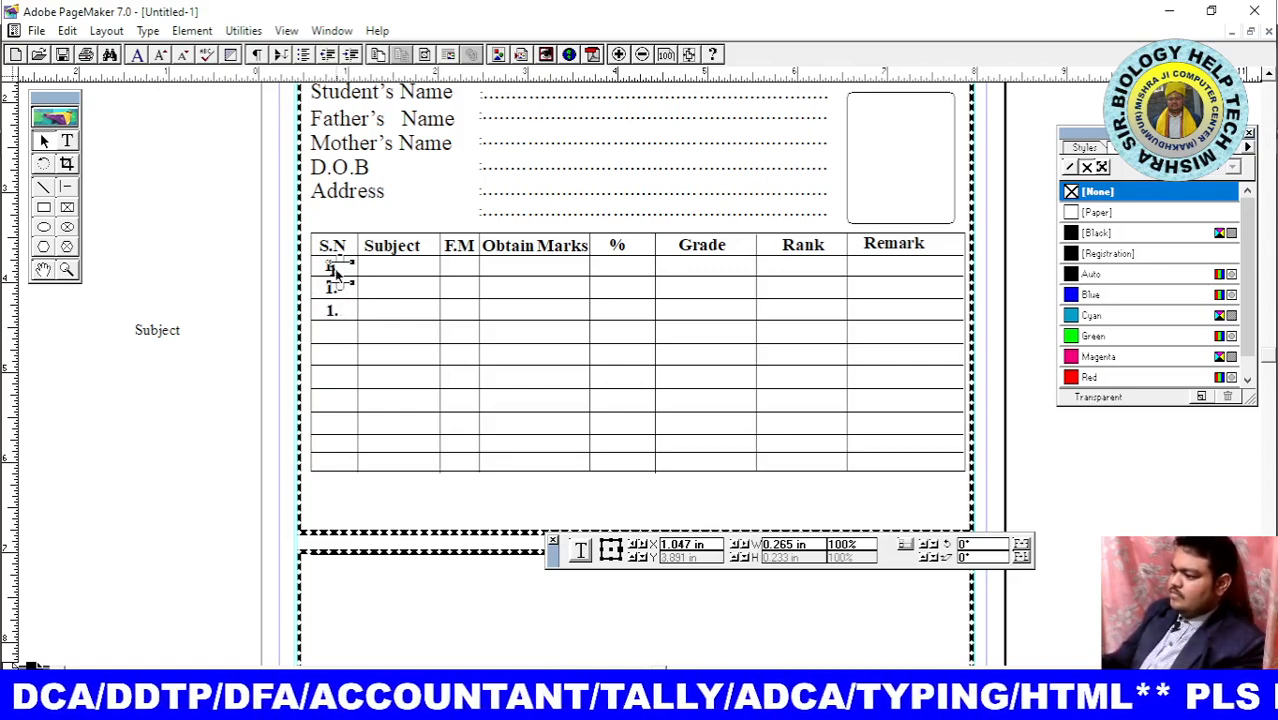
{"action": "left_click_drag", "start_coordinate": [338, 272], "coordinate": [340, 344]}
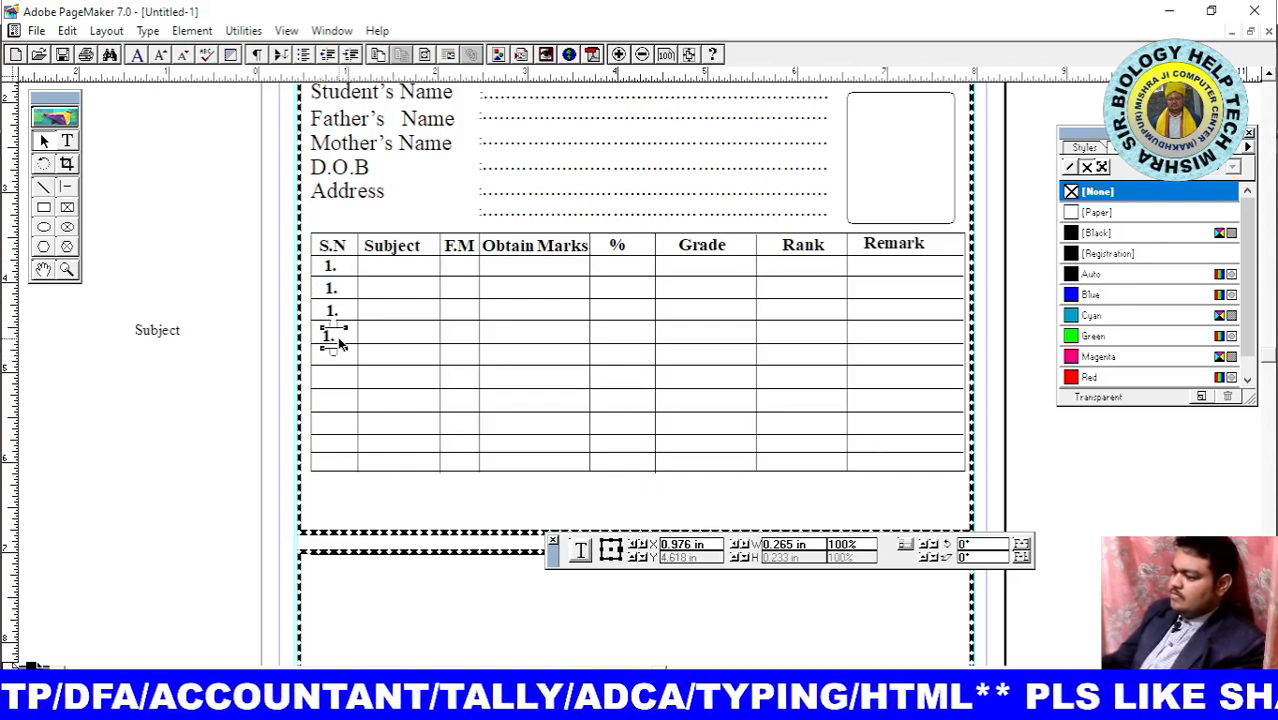
{"action": "key", "text": "ctrl+v"}
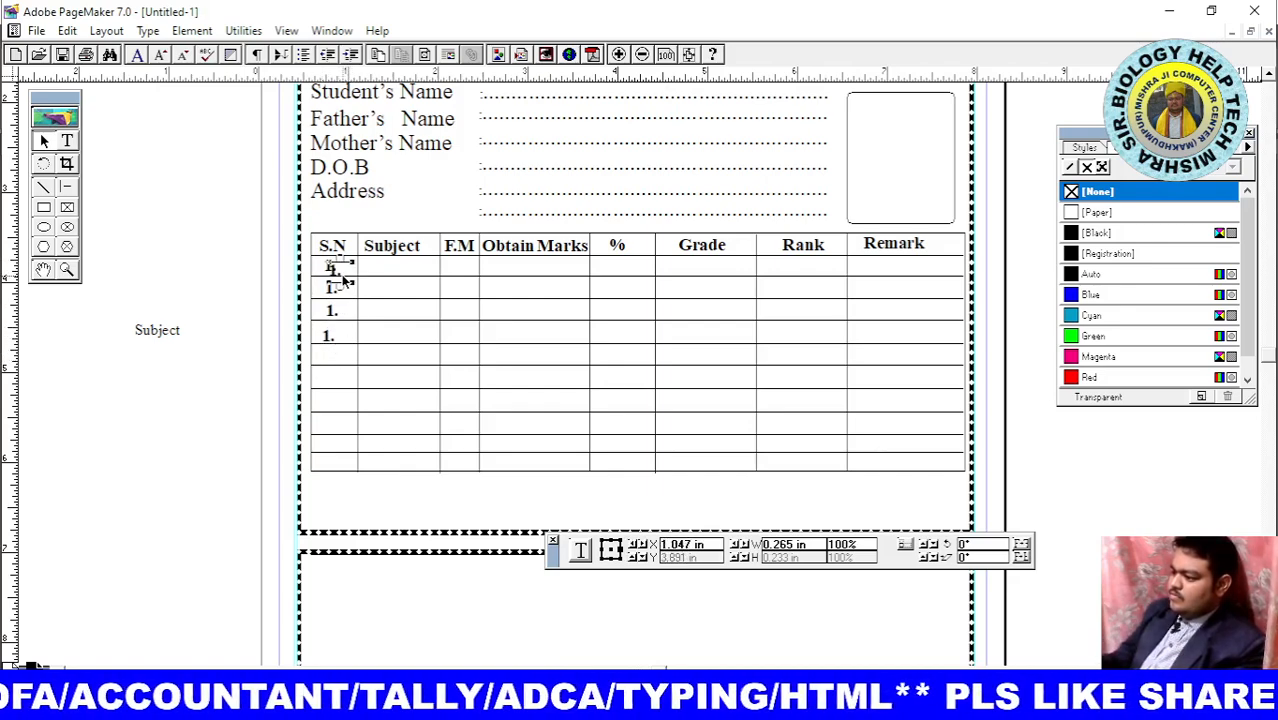
{"action": "left_click_drag", "start_coordinate": [341, 282], "coordinate": [338, 370]}
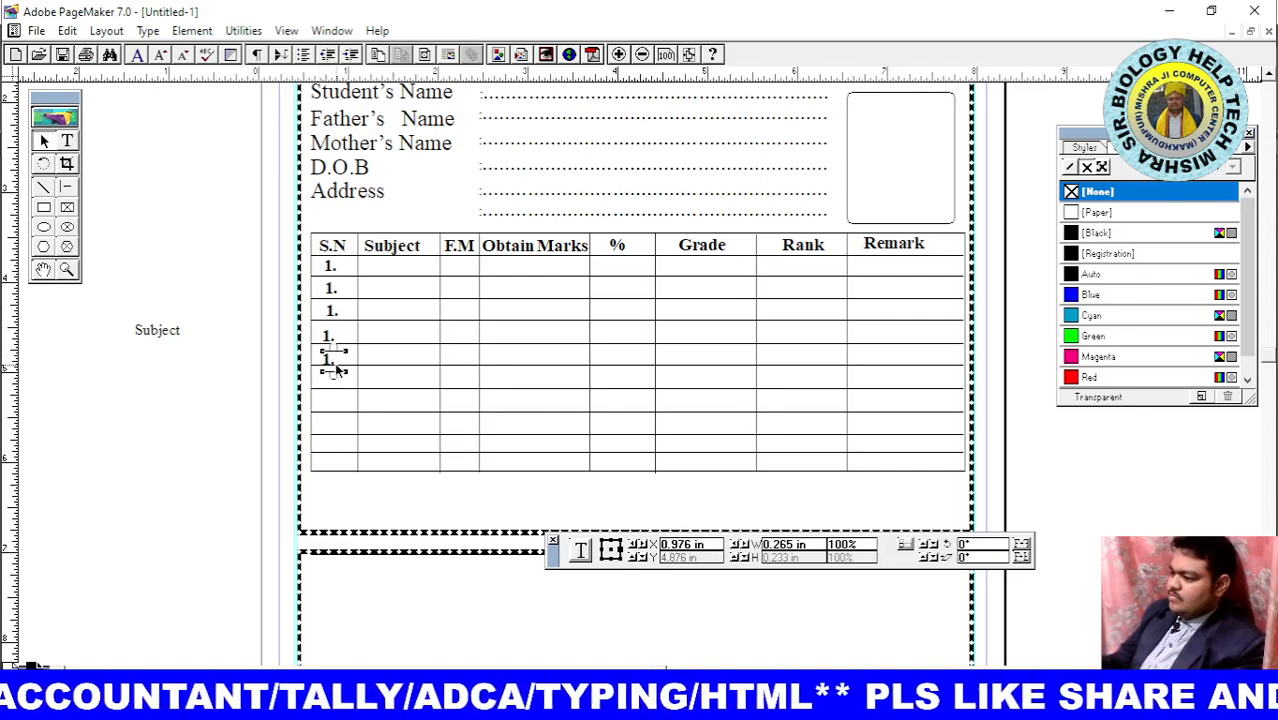
{"action": "key", "text": "ctrl+v"}
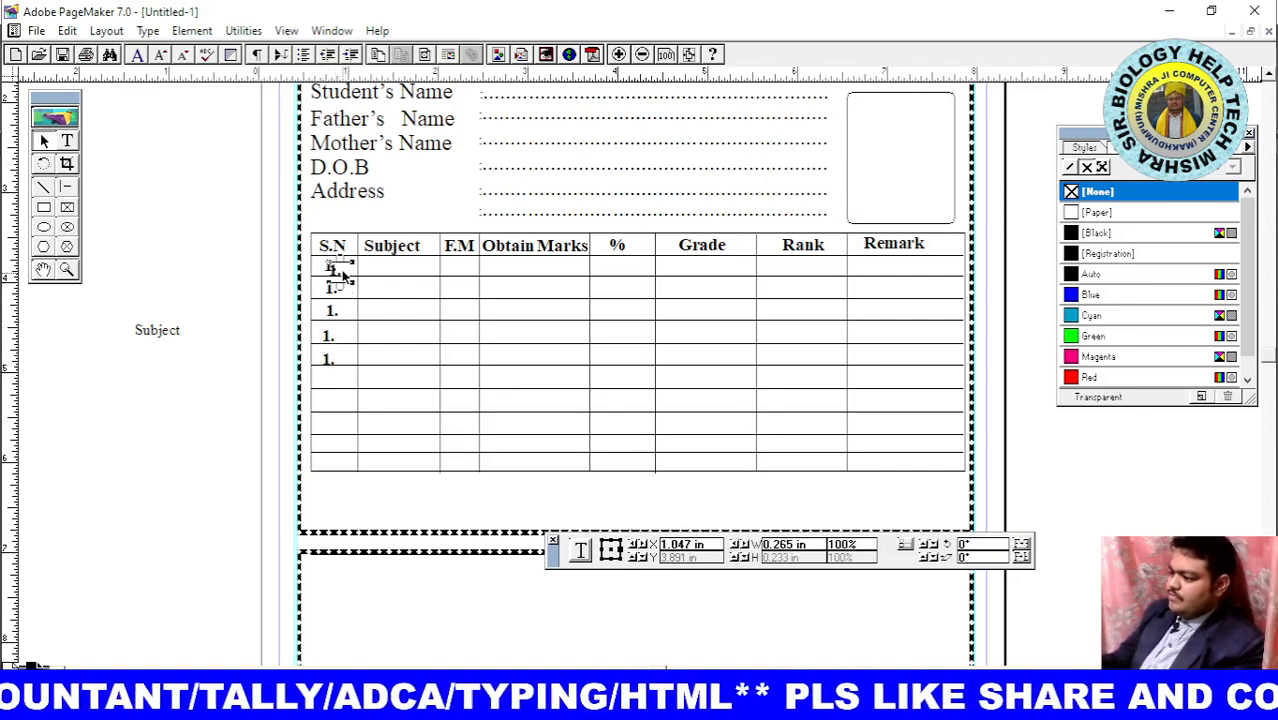
{"action": "left_click_drag", "start_coordinate": [345, 285], "coordinate": [336, 383]}
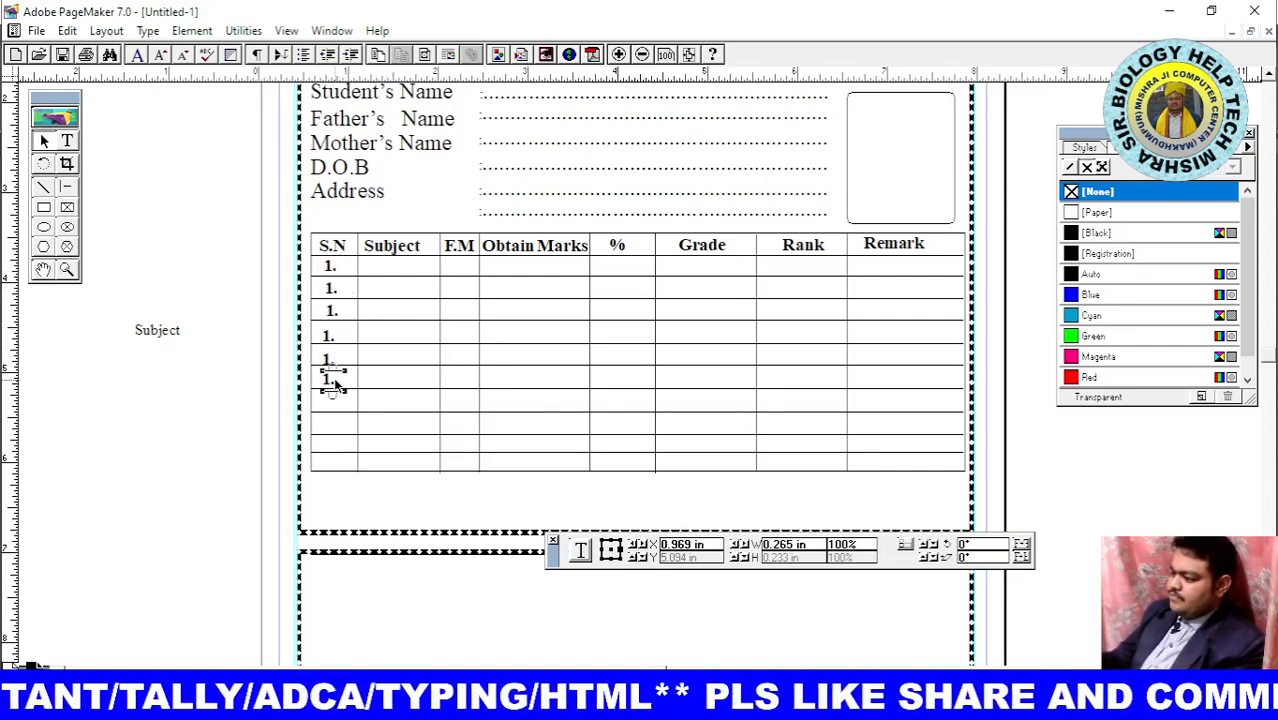
Paste copies of the "1." entry into the seventh, eighth and ninth rows of the S.N column and switch to the Text tool
{"action": "key", "text": "ctrl+v"}
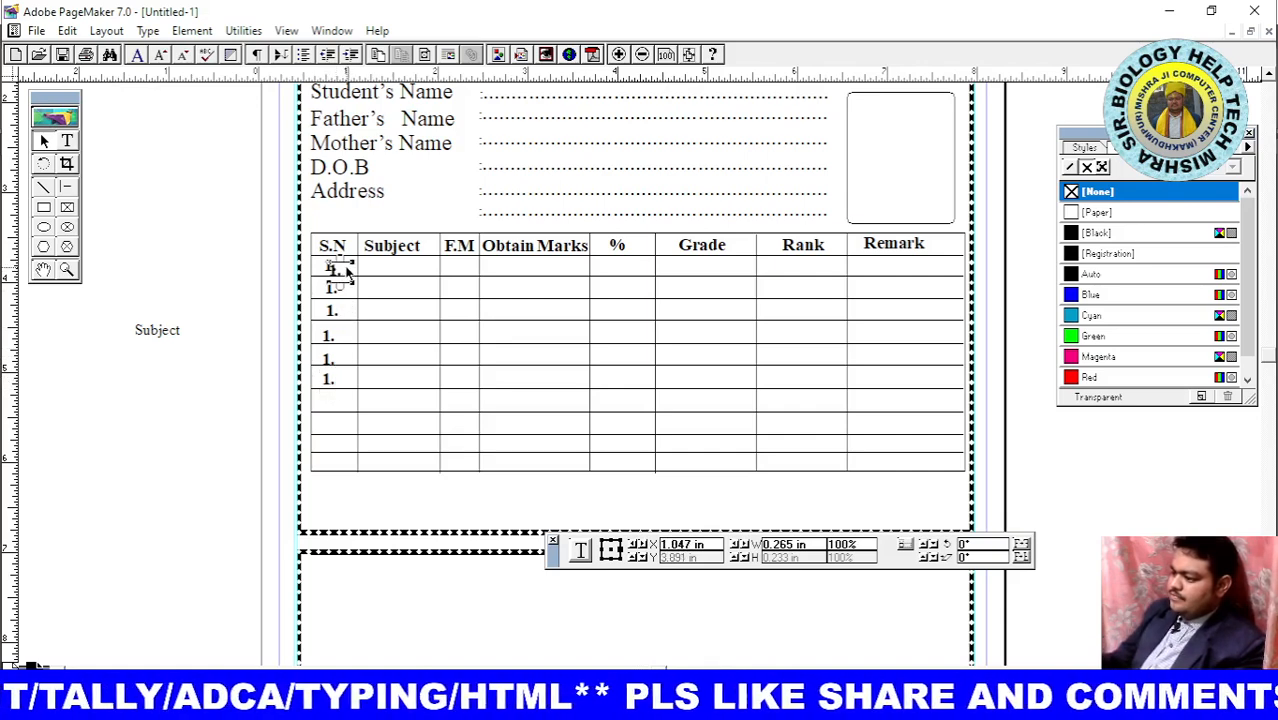
{"action": "left_click_drag", "start_coordinate": [348, 279], "coordinate": [338, 405]}
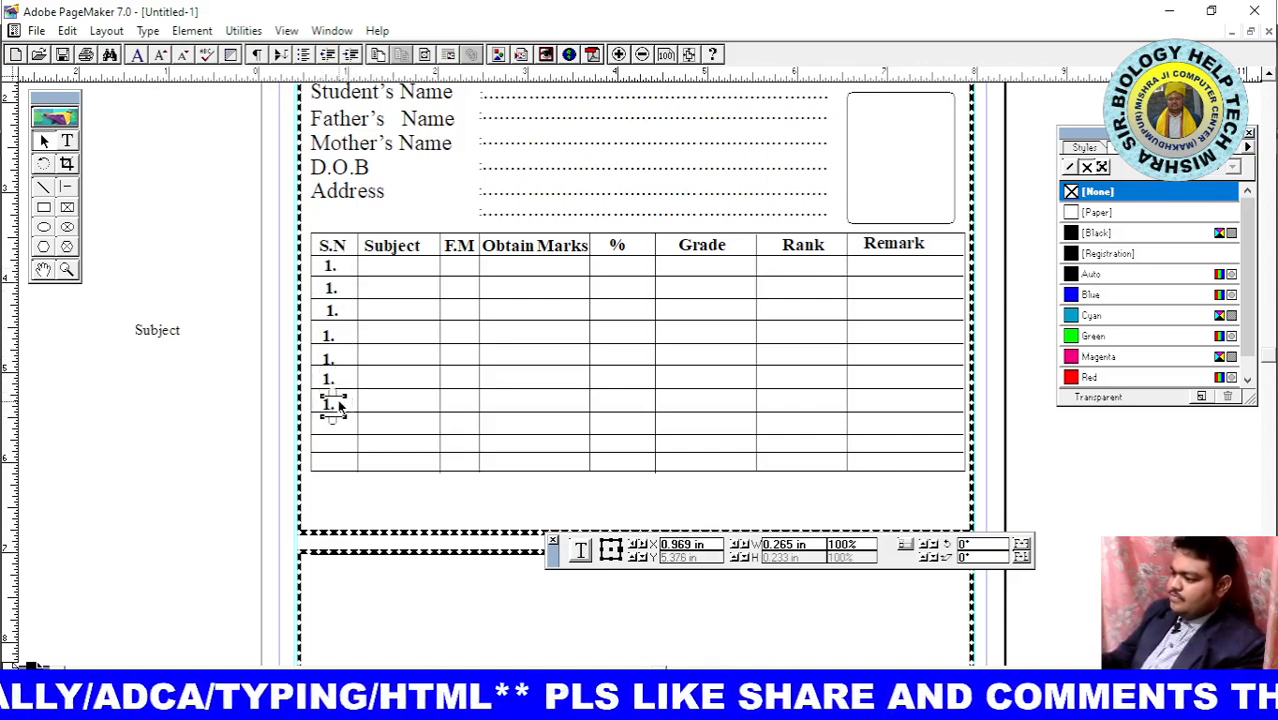
{"action": "key", "text": "ctrl+v"}
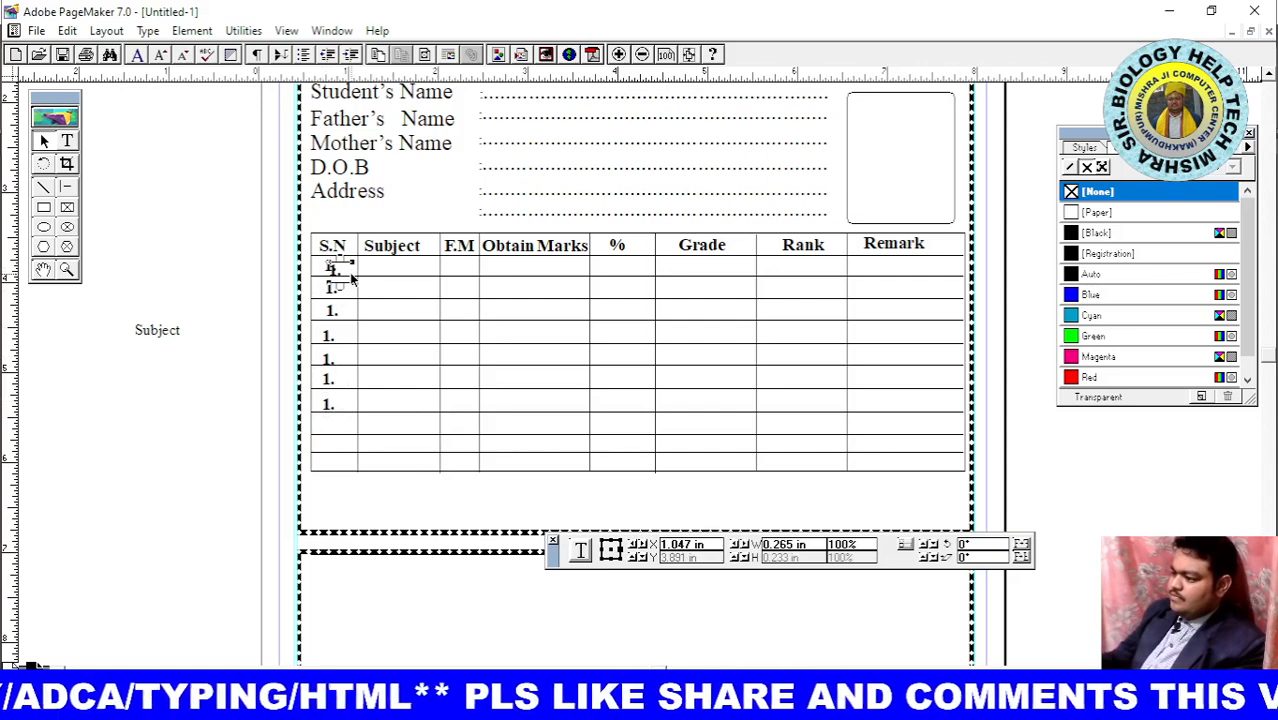
{"action": "left_click_drag", "start_coordinate": [352, 280], "coordinate": [344, 432]}
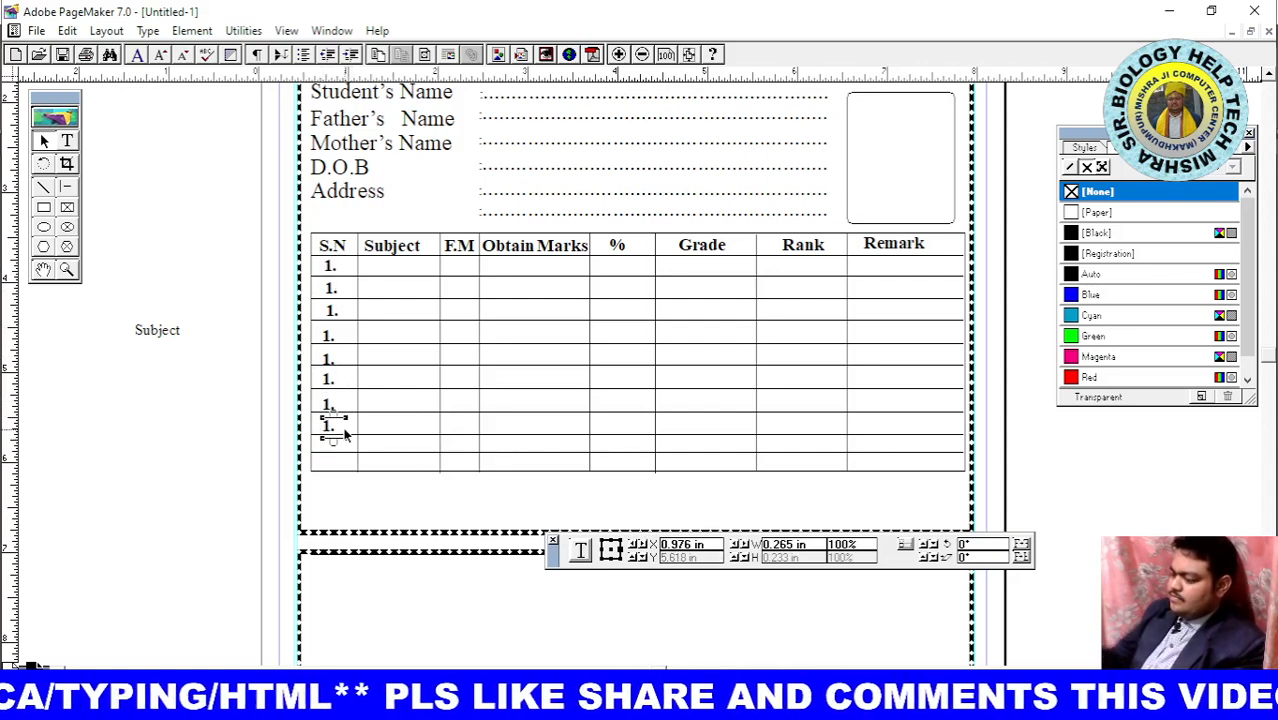
{"action": "key", "text": "ctrl+v"}
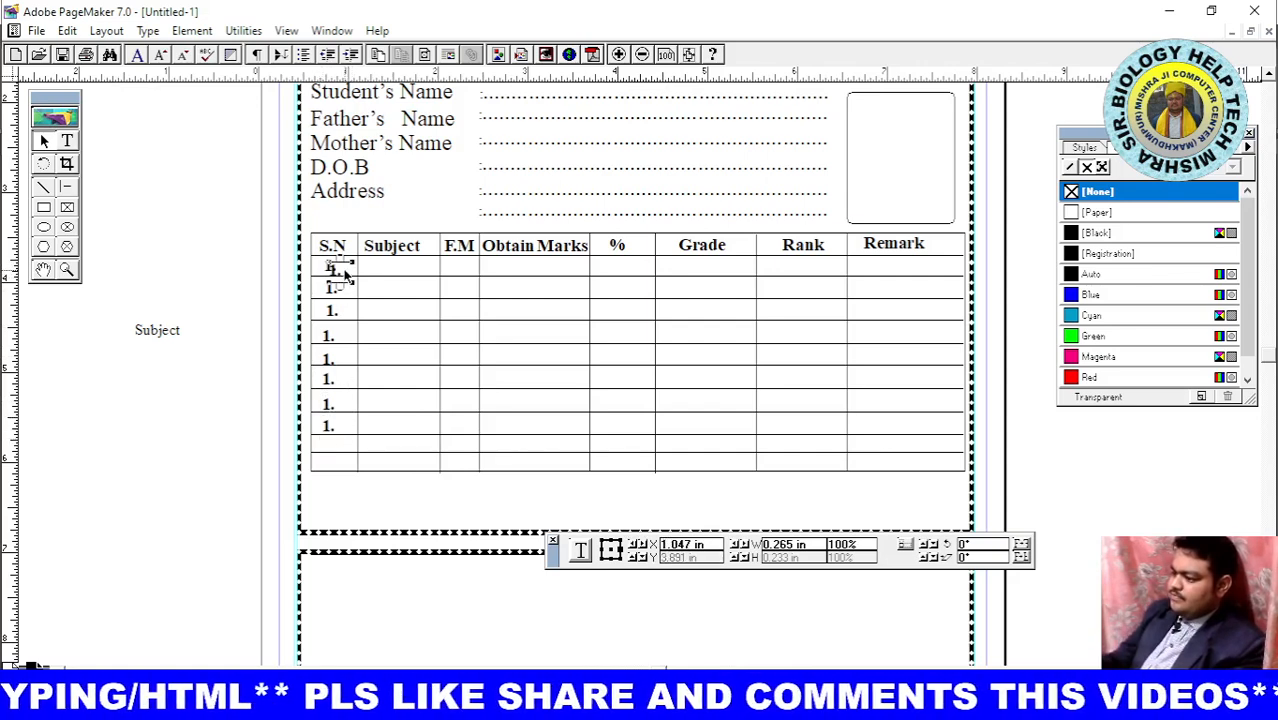
{"action": "left_click_drag", "start_coordinate": [345, 275], "coordinate": [338, 452]}
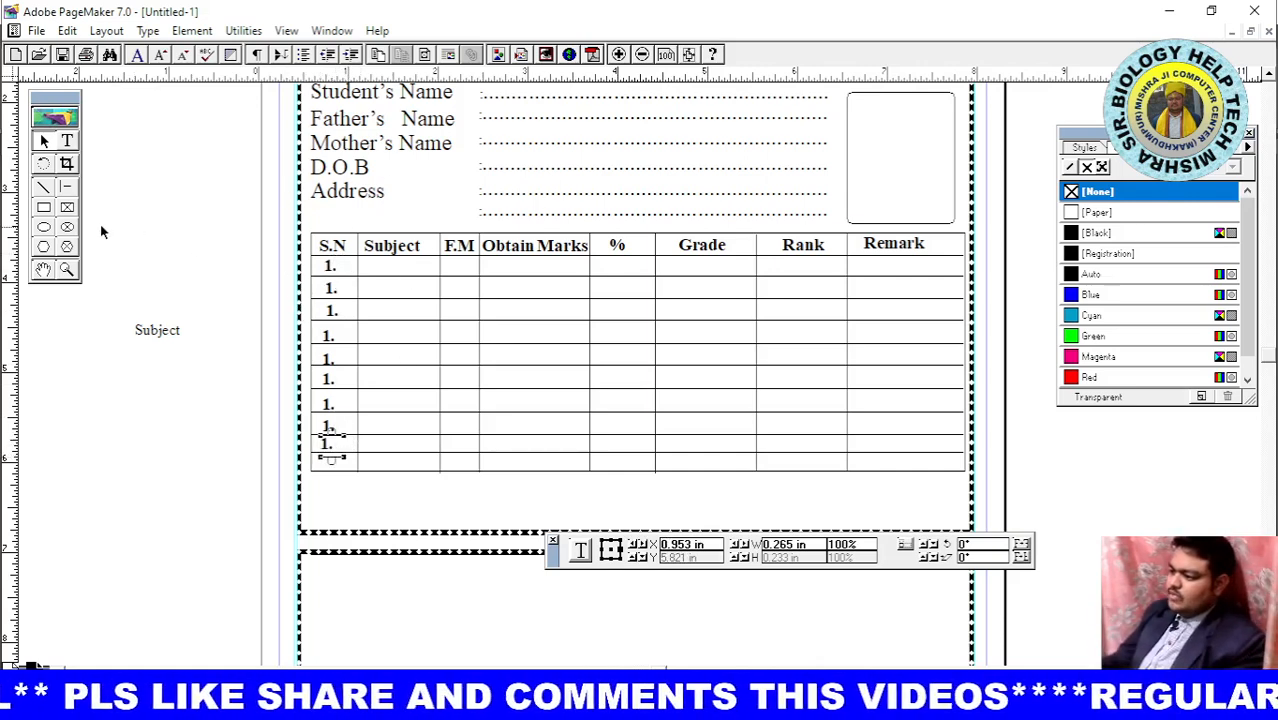
{"action": "left_click", "coordinate": [66, 141]}
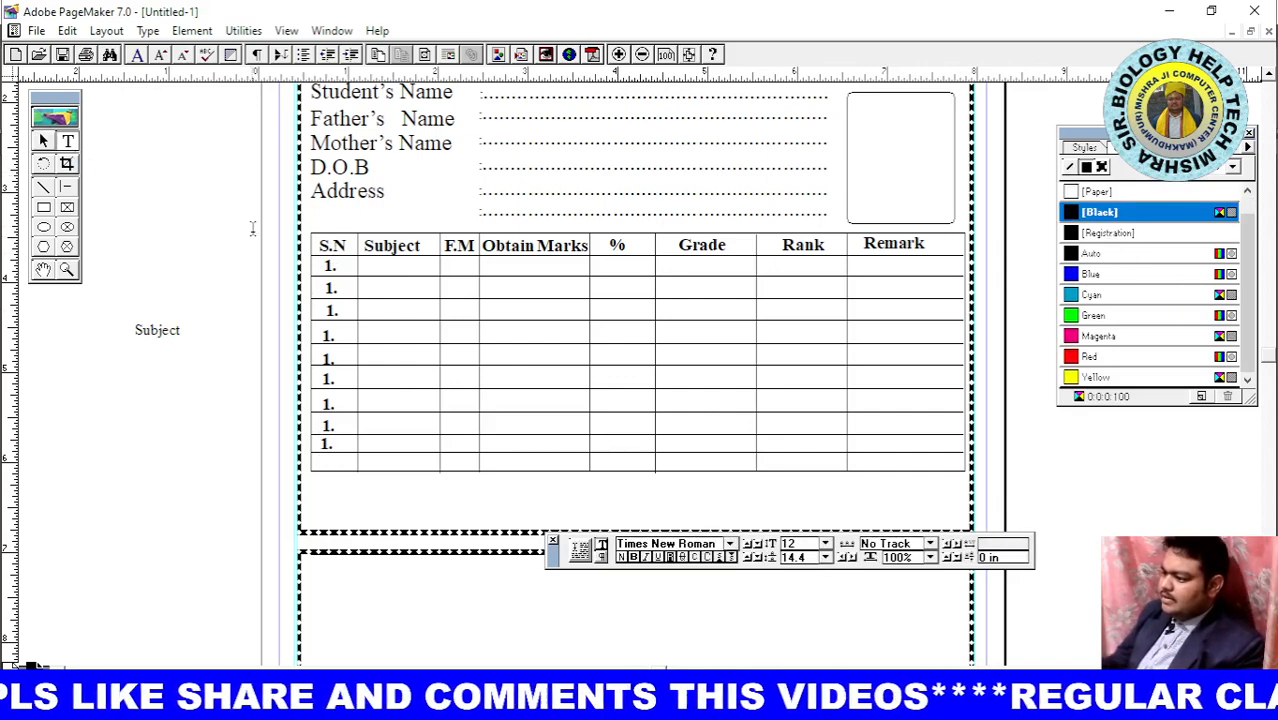
Change the serial number in the second row of the S.N column to "2."
{"action": "left_click", "coordinate": [337, 288]}
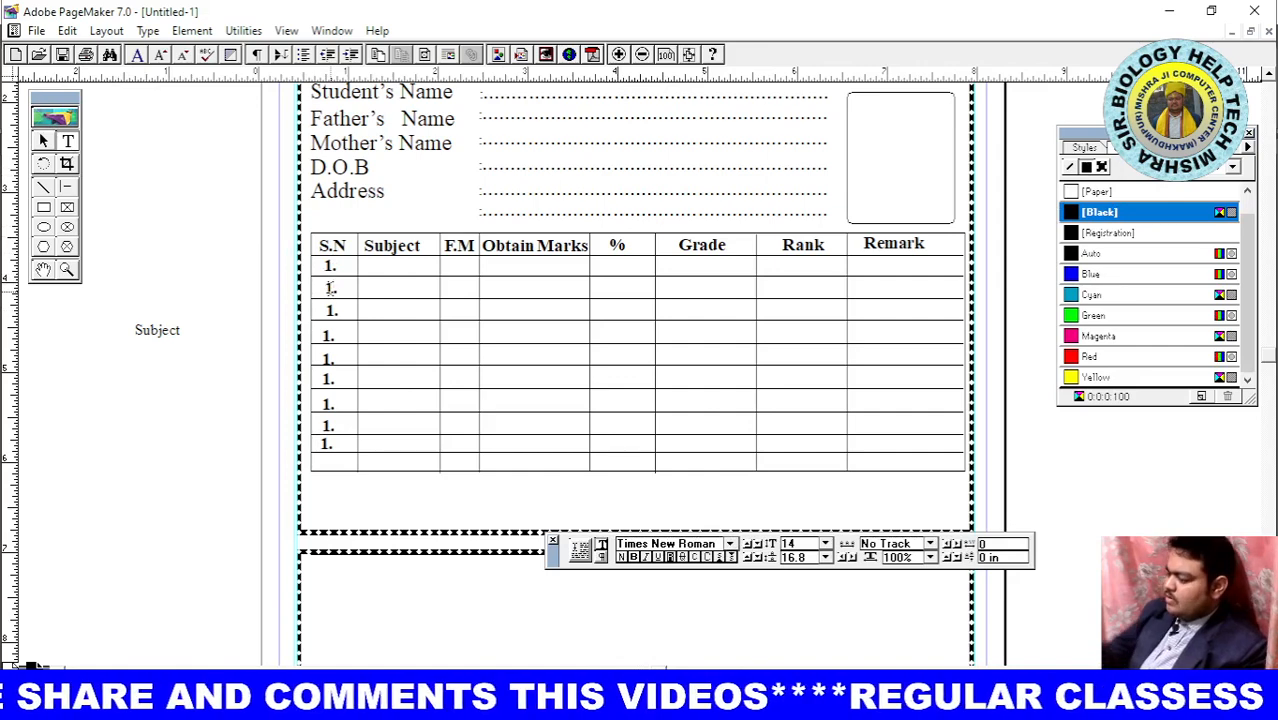
{"action": "key", "text": "BackSpace"}
{"action": "key", "text": "BackSpace"}
{"action": "type", "text": "2."}
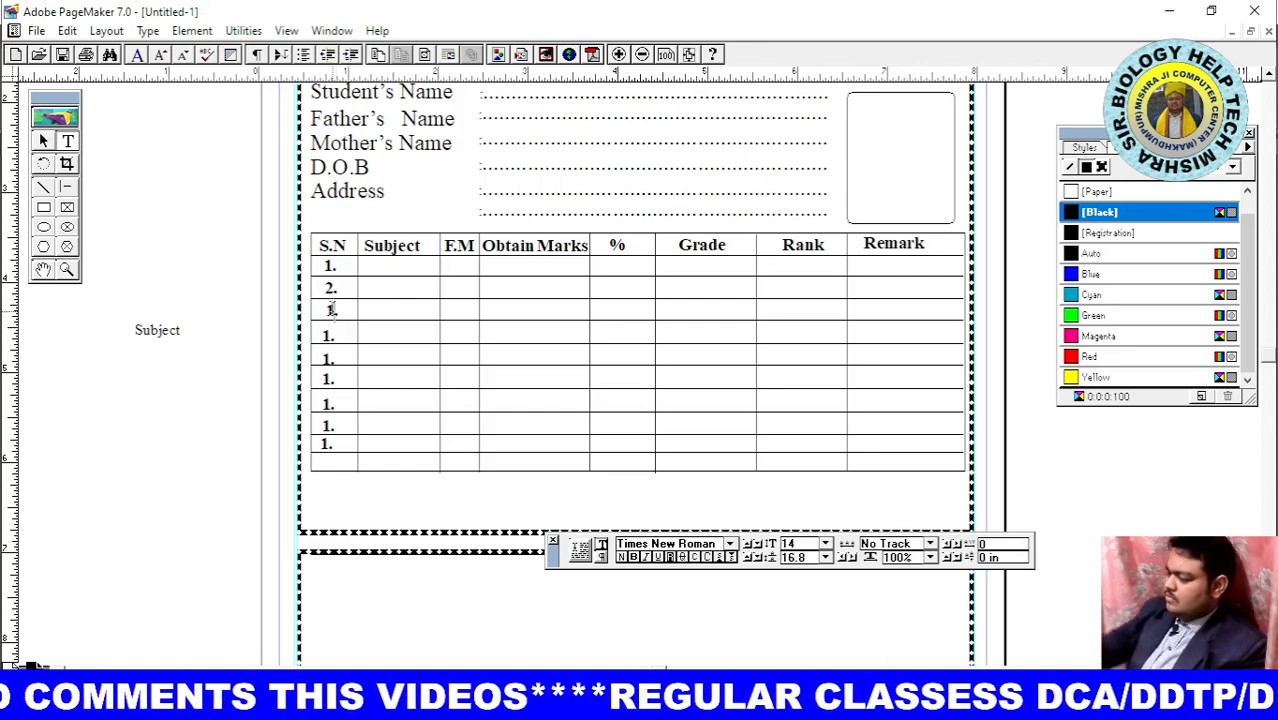
Change the serial number in the third row of the S.N column to "3."
{"action": "left_click", "coordinate": [332, 310]}
{"action": "key", "text": "BackSpace"}
{"action": "key", "text": "BackSpace"}
{"action": "type", "text": "3."}
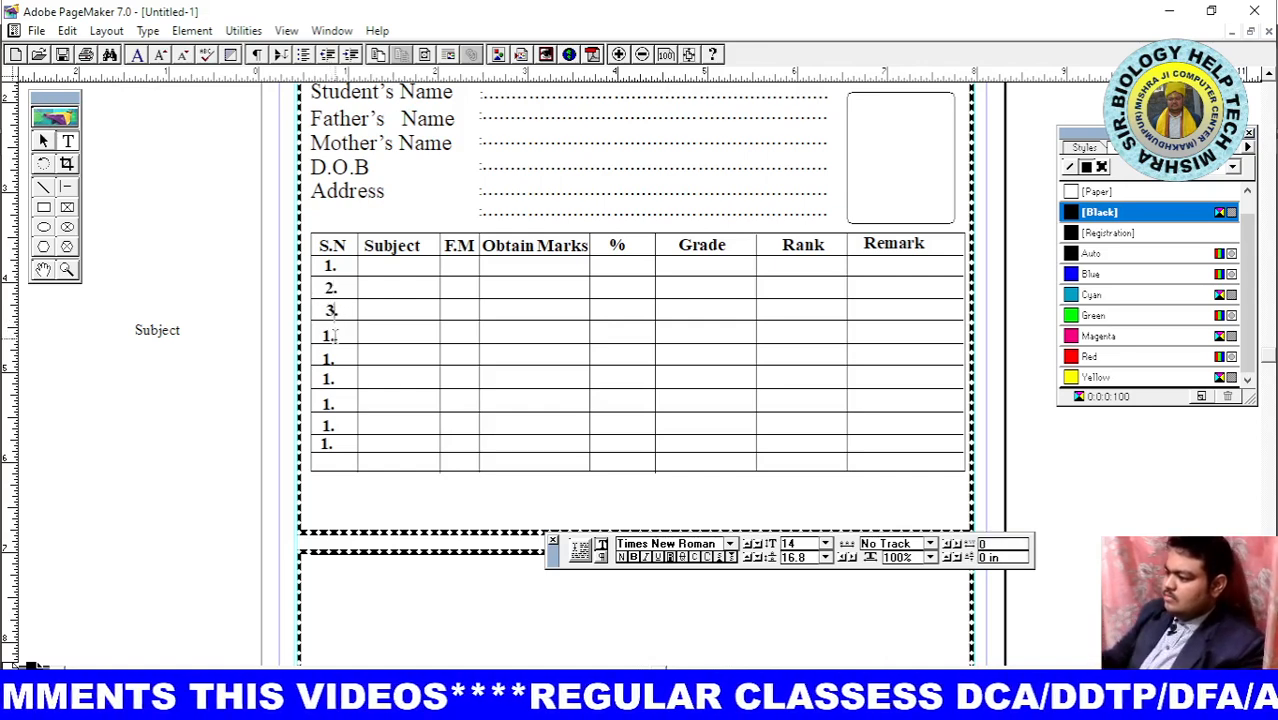
{"action": "key", "text": "BackSpace"}
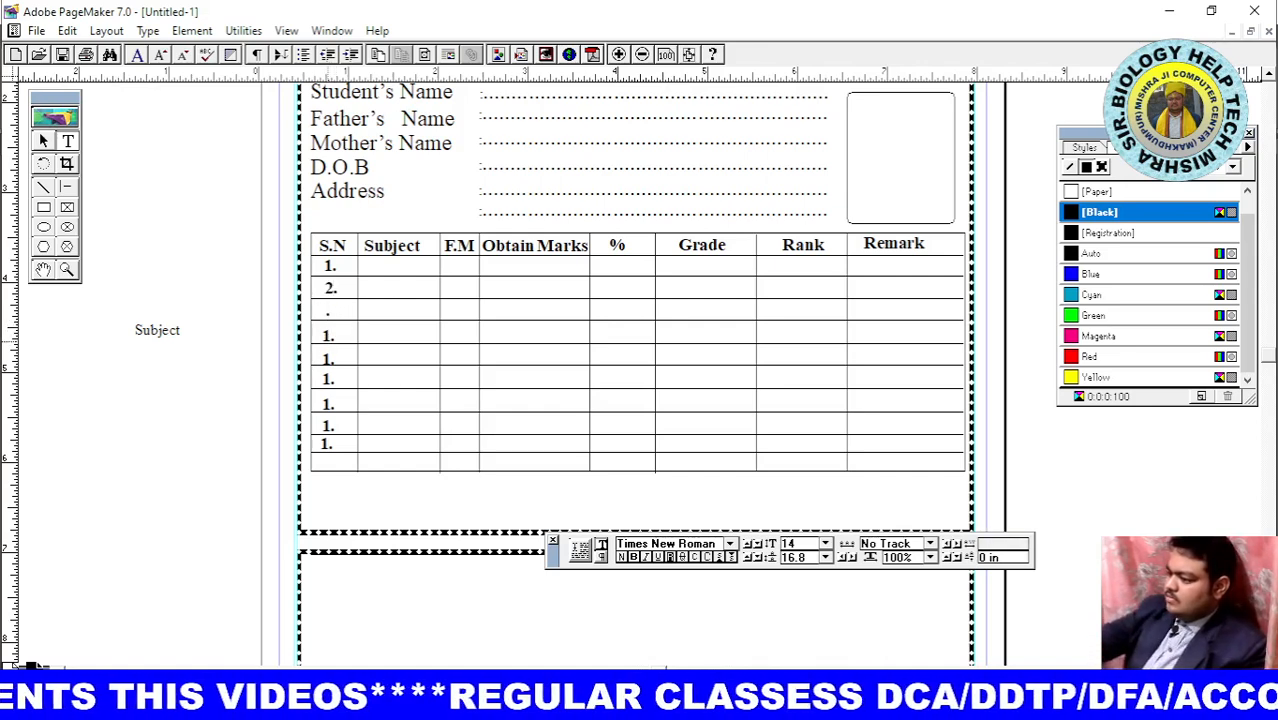
{"action": "type", "text": "1"}
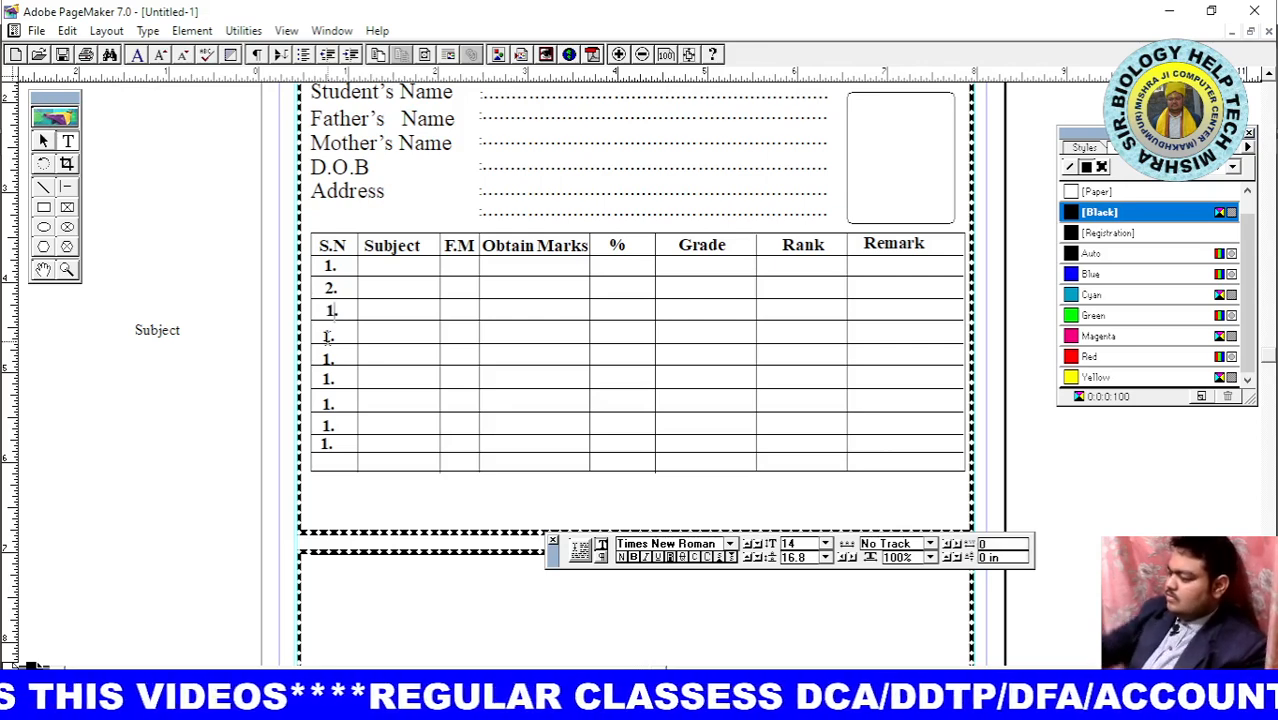
{"action": "key", "text": "BackSpace"}
{"action": "type", "text": "3"}
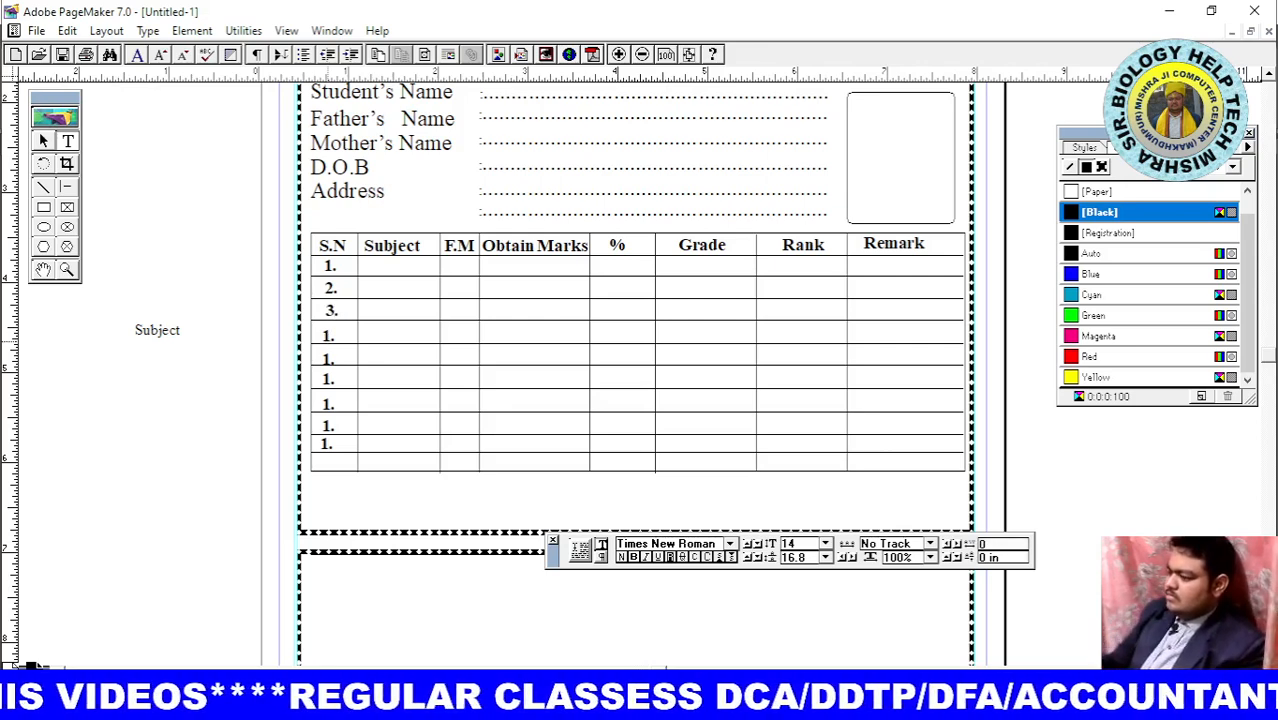
Change the serial numbers in the fourth and fifth rows of the S.N column to "4." and "5."
{"action": "left_click", "coordinate": [328, 336]}
{"action": "key", "text": "BackSpace"}
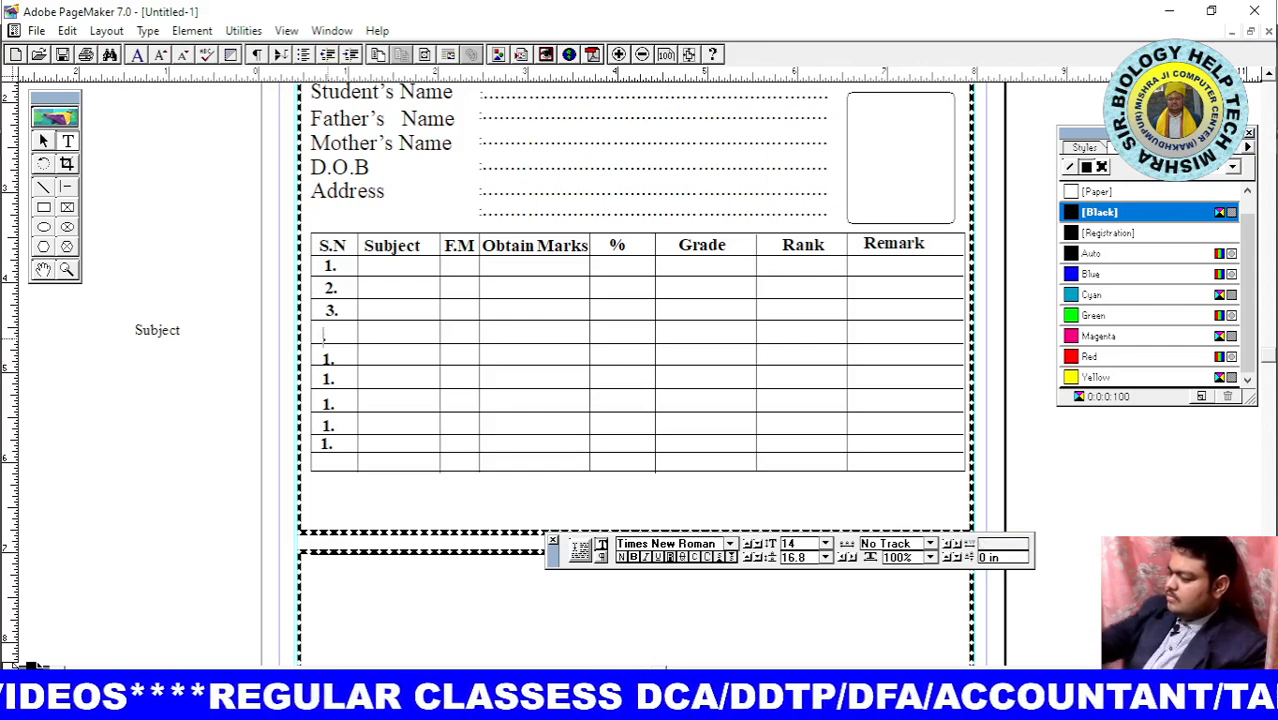
{"action": "type", "text": "4."}
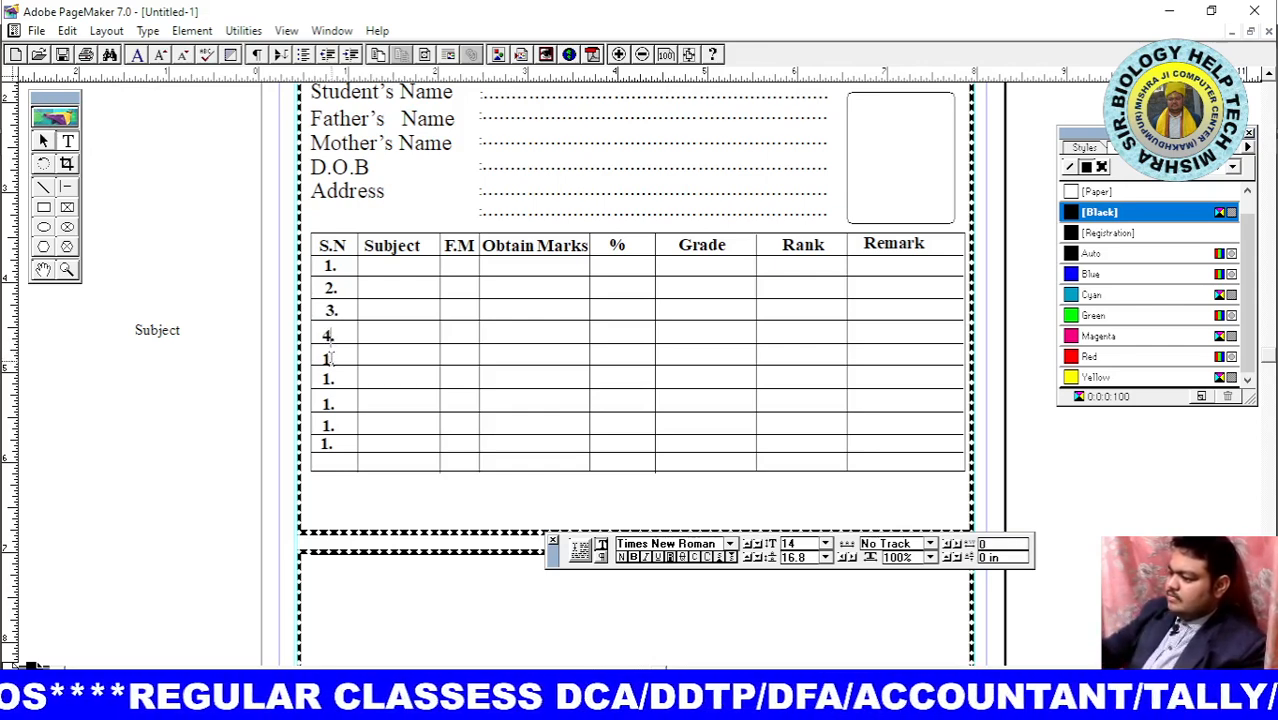
{"action": "left_click", "coordinate": [329, 368]}
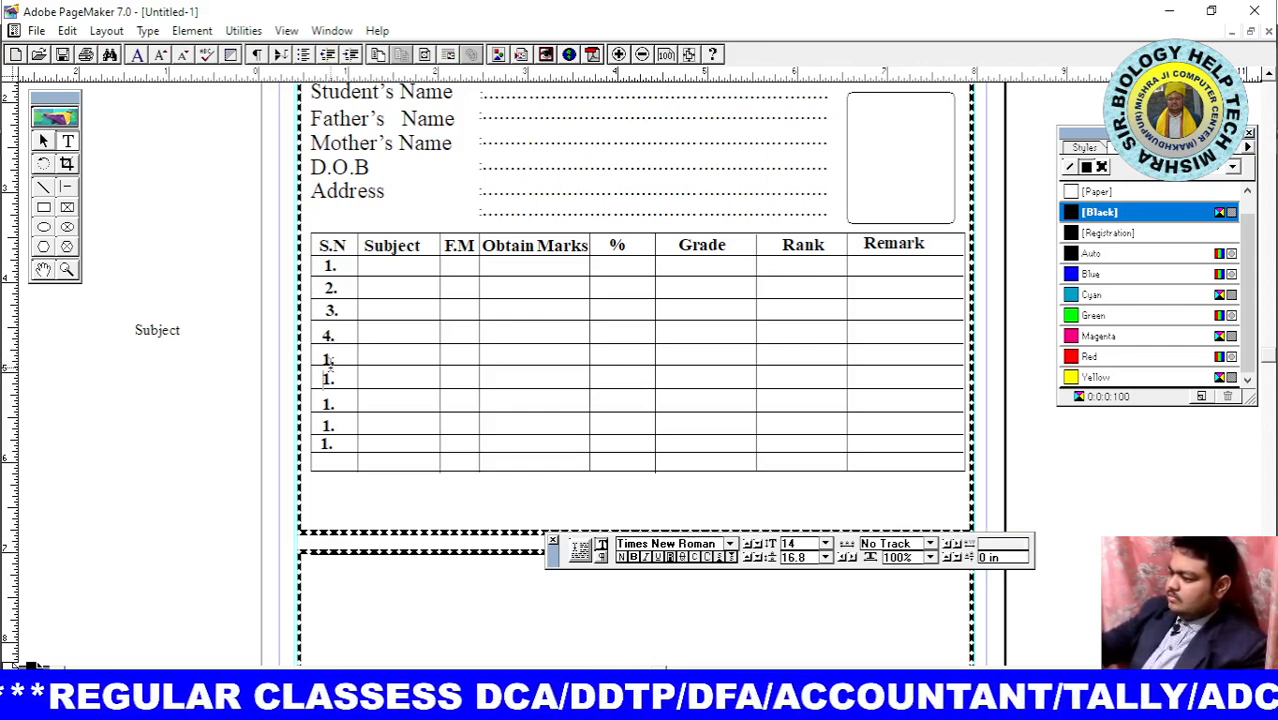
{"action": "key", "text": "BackSpace"}
{"action": "type", "text": "5"}
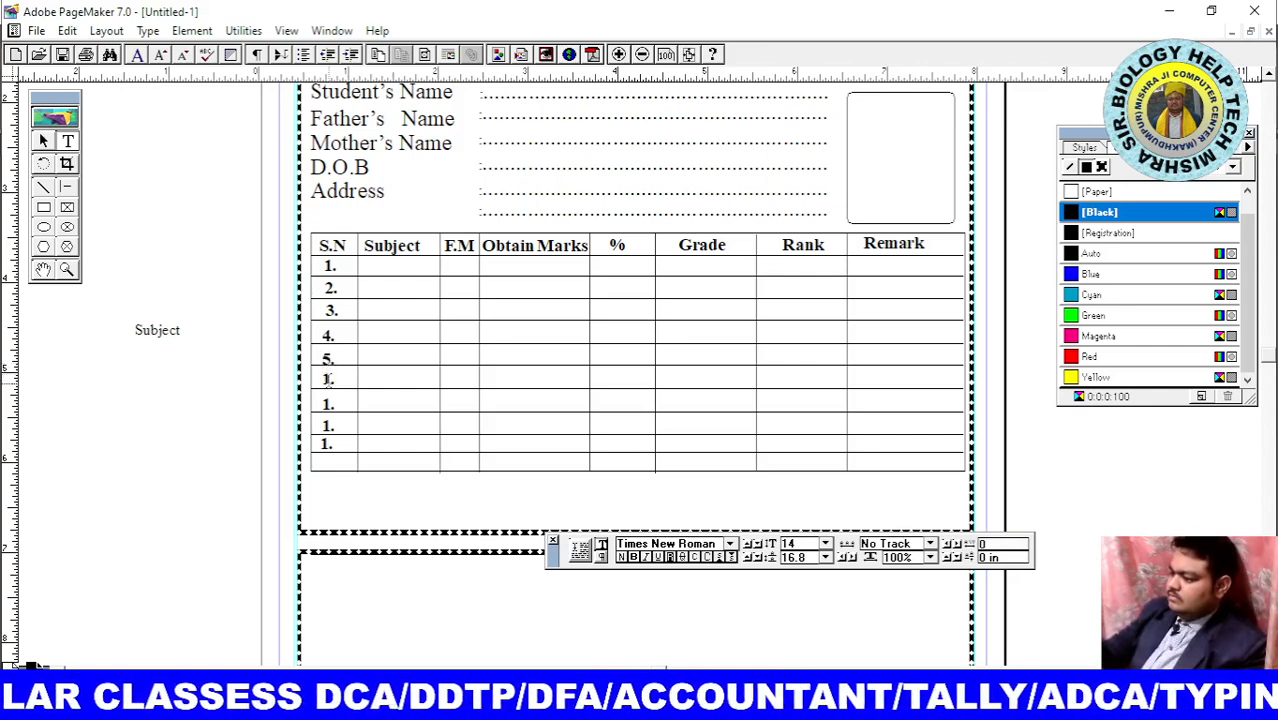
Change the serial numbers in the sixth and seventh rows of the S.N column to "6." and "7."
{"action": "key", "text": "BackSpace"}
{"action": "type", "text": "6"}
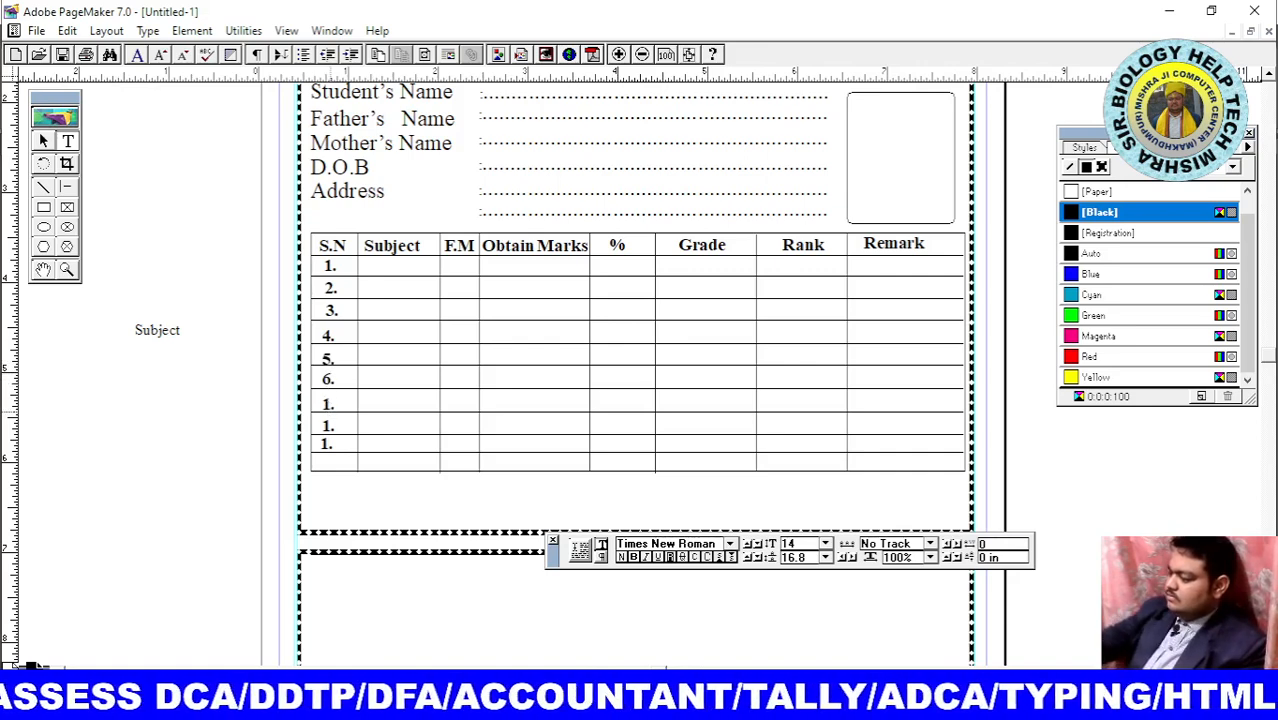
{"action": "left_click", "coordinate": [331, 404]}
{"action": "key", "text": "BackSpace"}
{"action": "type", "text": "7"}
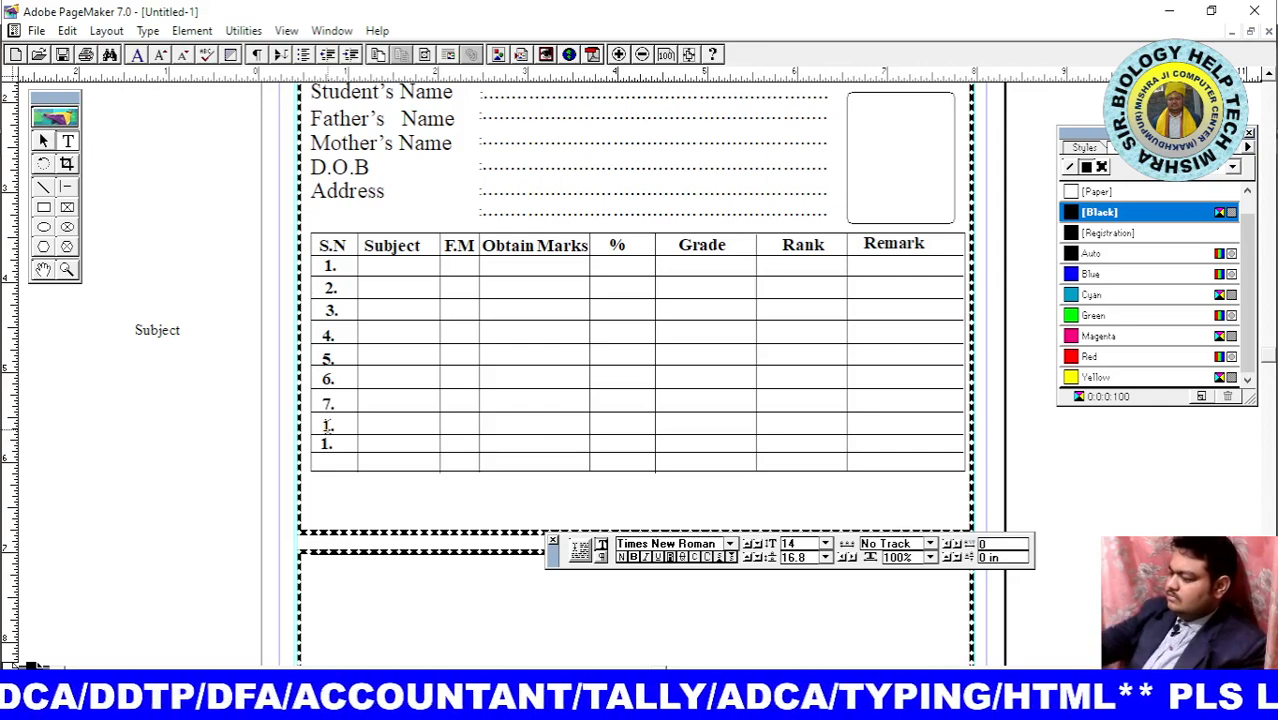
Change the serial numbers in the eighth and ninth rows of the S.N column to "8." and "9."
{"action": "left_click", "coordinate": [327, 424]}
{"action": "key", "text": "BackSpace"}
{"action": "key", "text": "BackSpace"}
{"action": "type", "text": "8"}
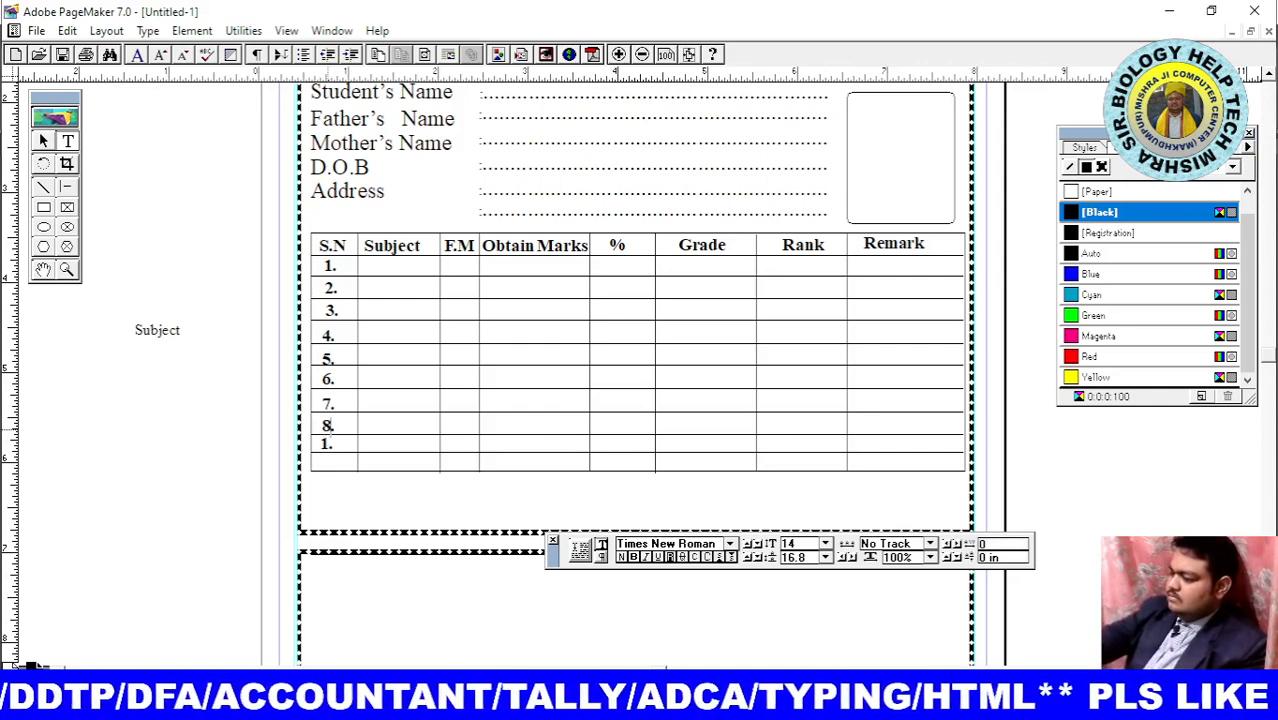
{"action": "left_click", "coordinate": [325, 443]}
{"action": "key", "text": "BackSpace"}
{"action": "key", "text": "BackSpace"}
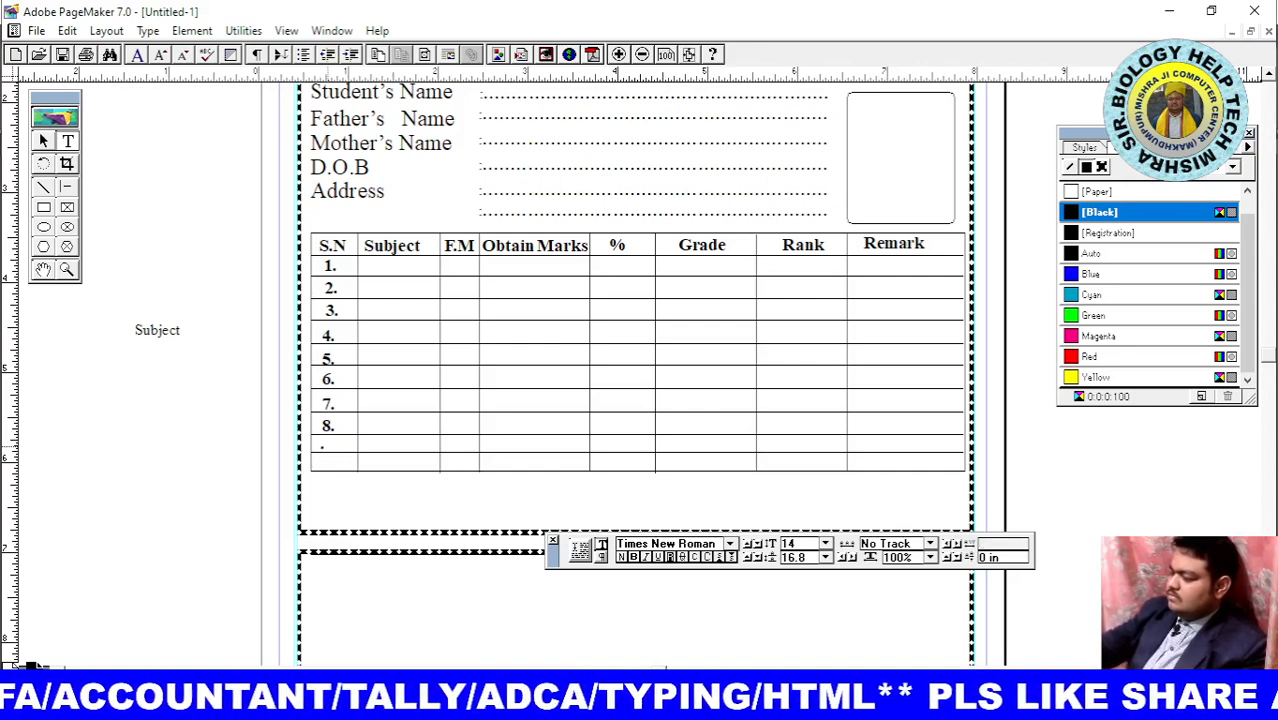
{"action": "type", "text": "9."}
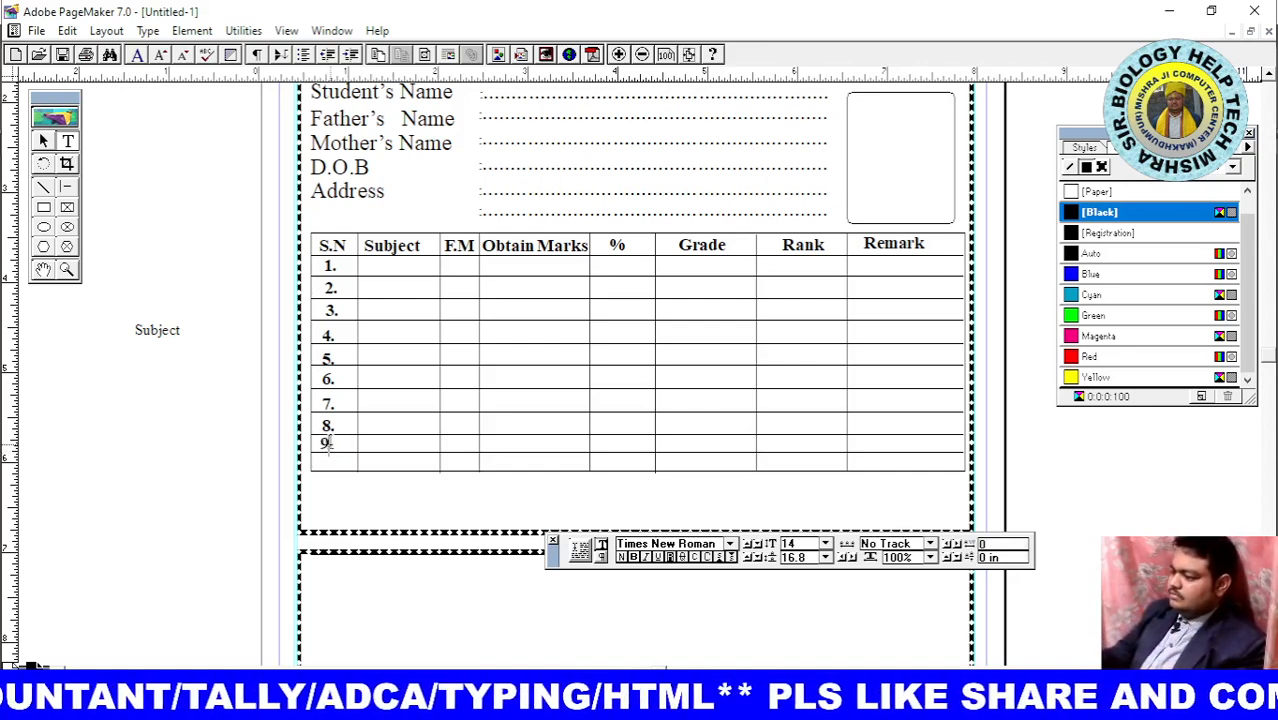
{"action": "type", "text": "1"}
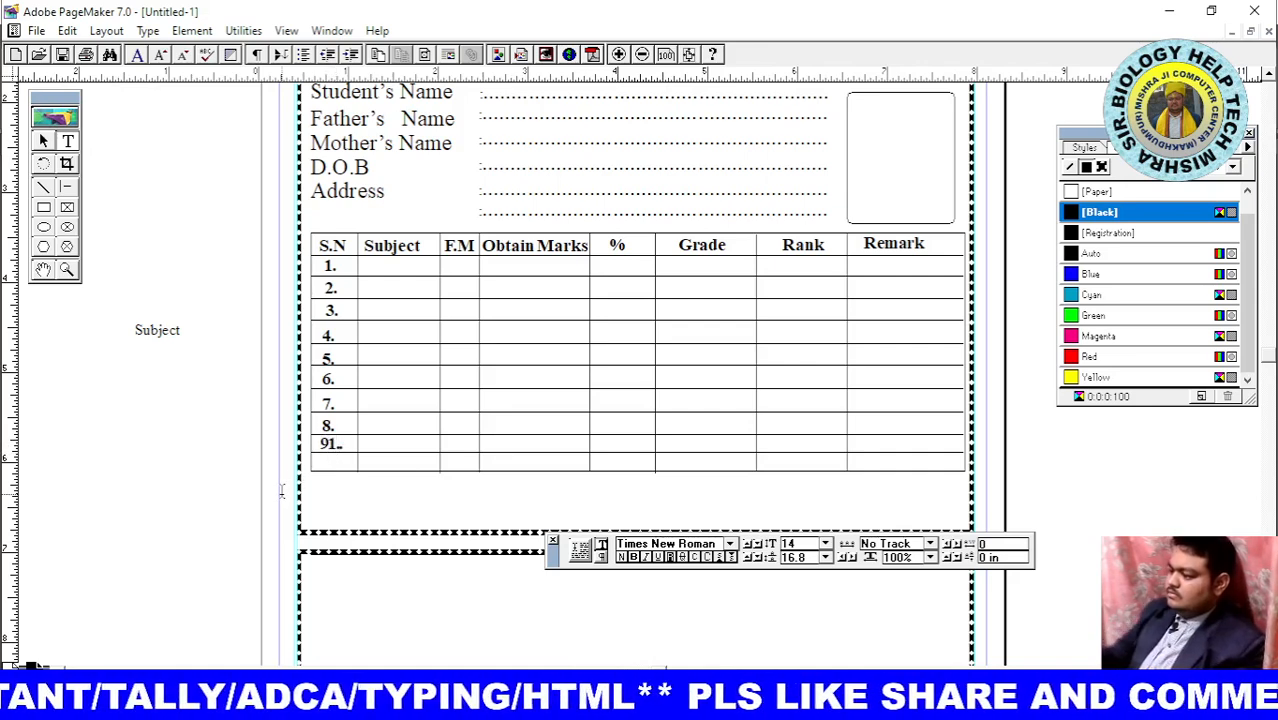
{"action": "key", "text": "BackSpace"}
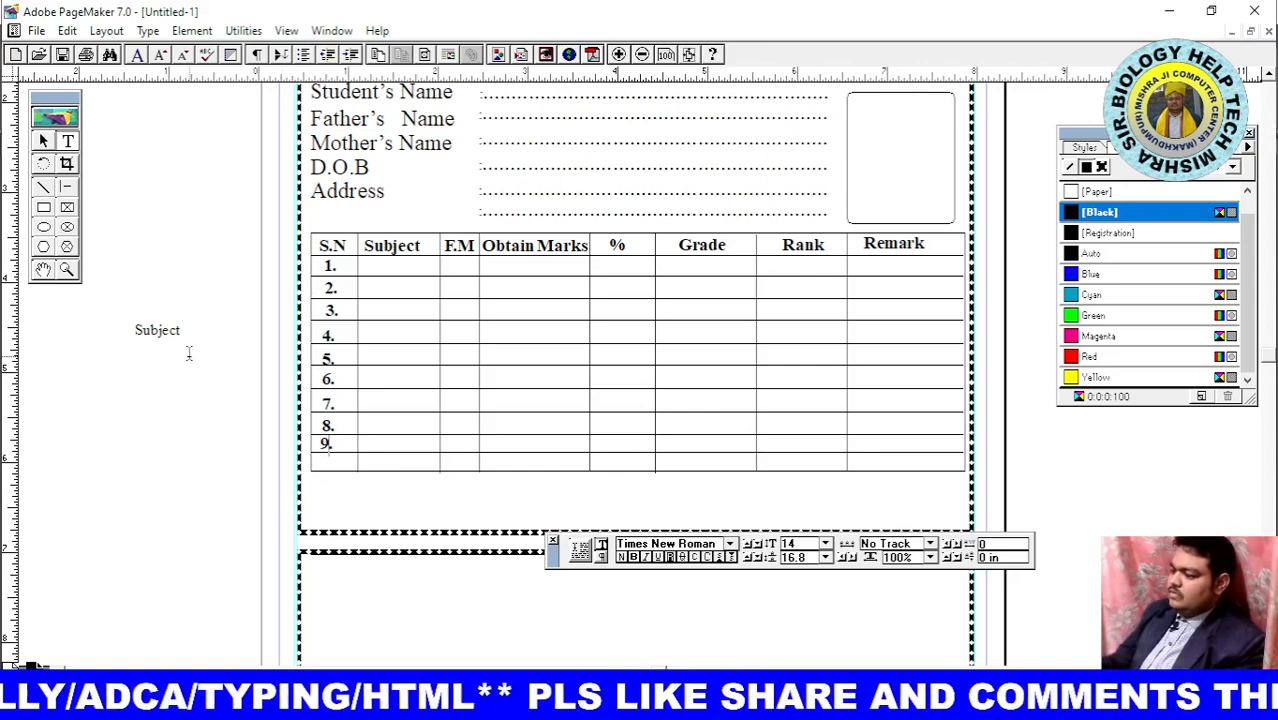
Create a text block reading "10" on the pasteboard below "Subject" and format it bold at 14 pt
{"action": "left_click_drag", "start_coordinate": [97, 398], "coordinate": [179, 428]}
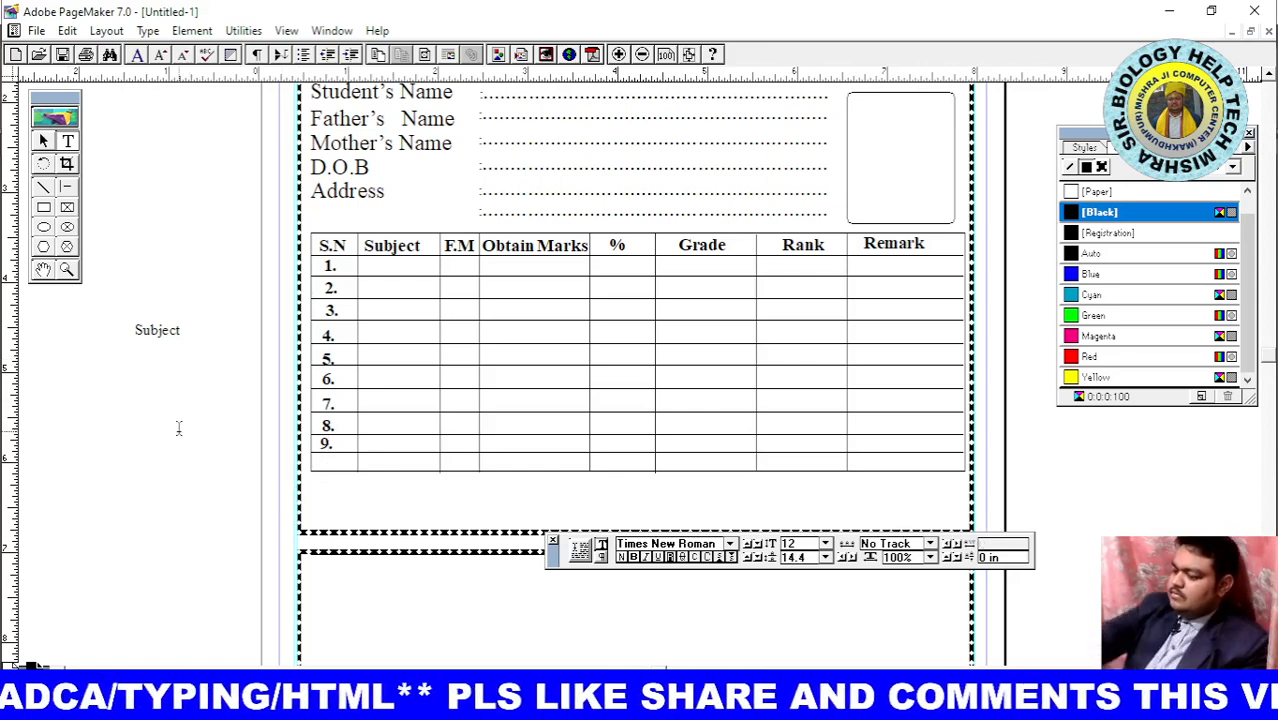
{"action": "type", "text": "10"}
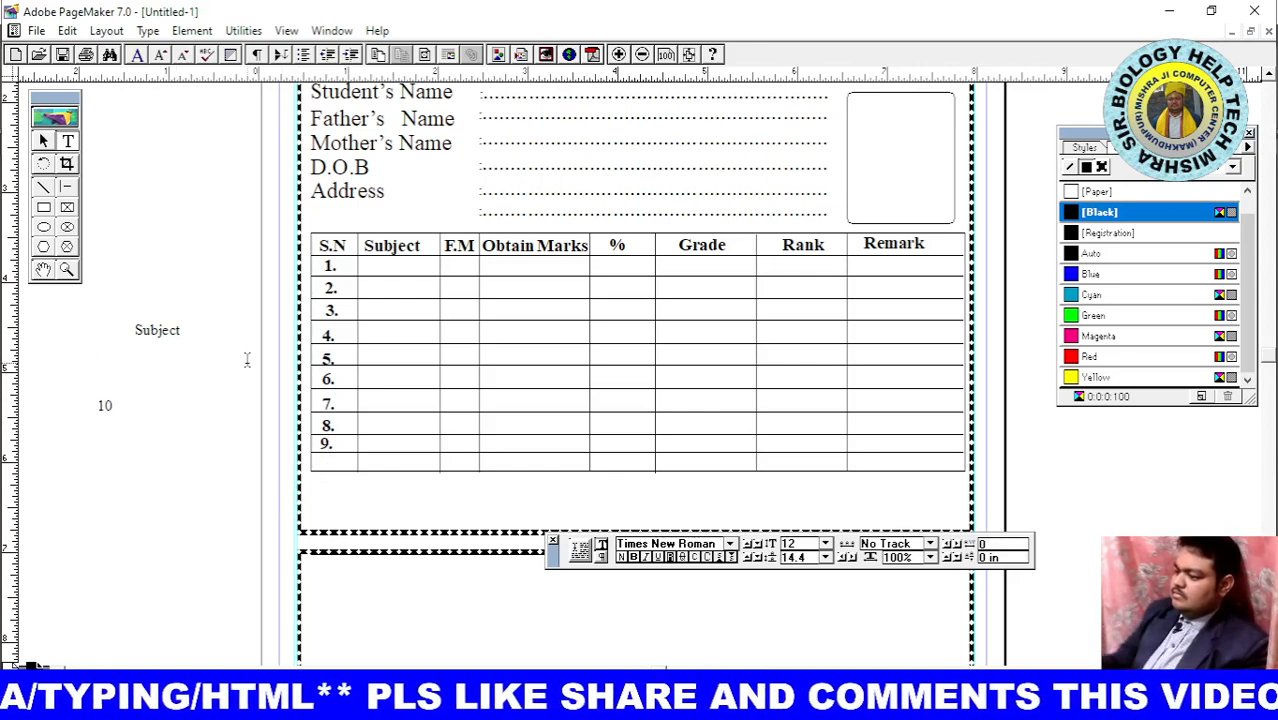
{"action": "left_click_drag", "start_coordinate": [111, 405], "coordinate": [82, 409]}
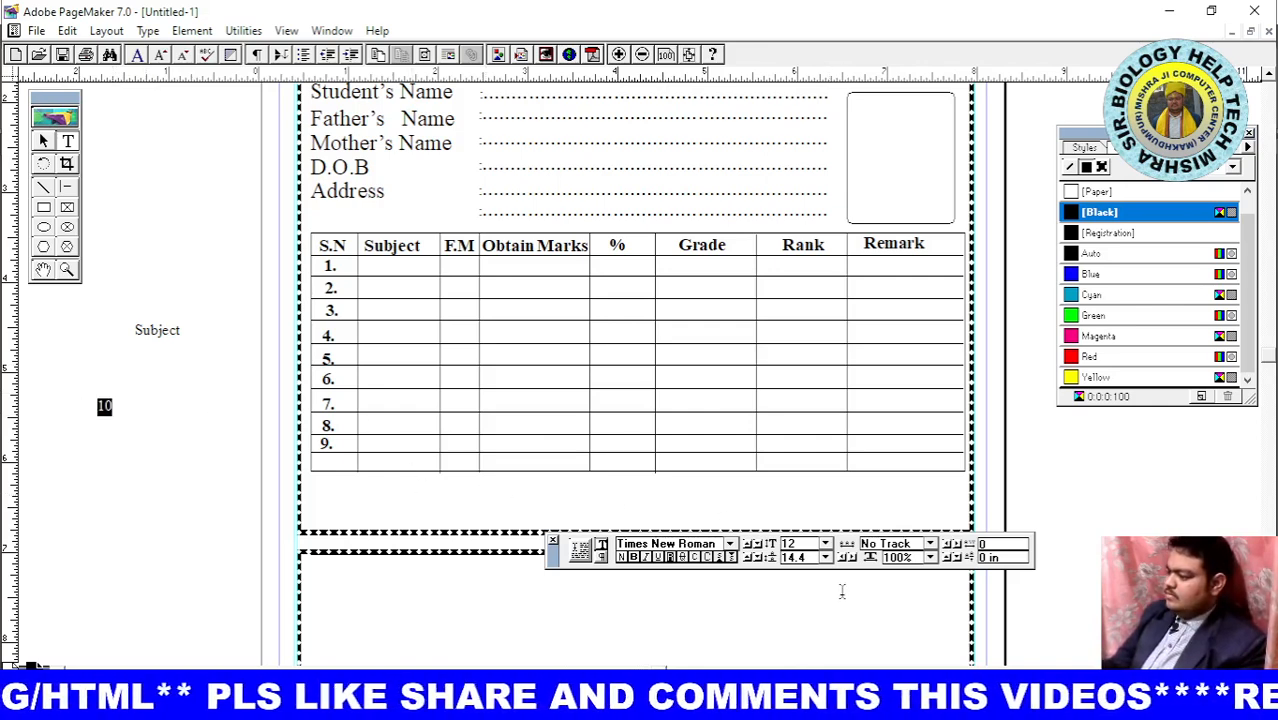
{"action": "left_click", "coordinate": [637, 557]}
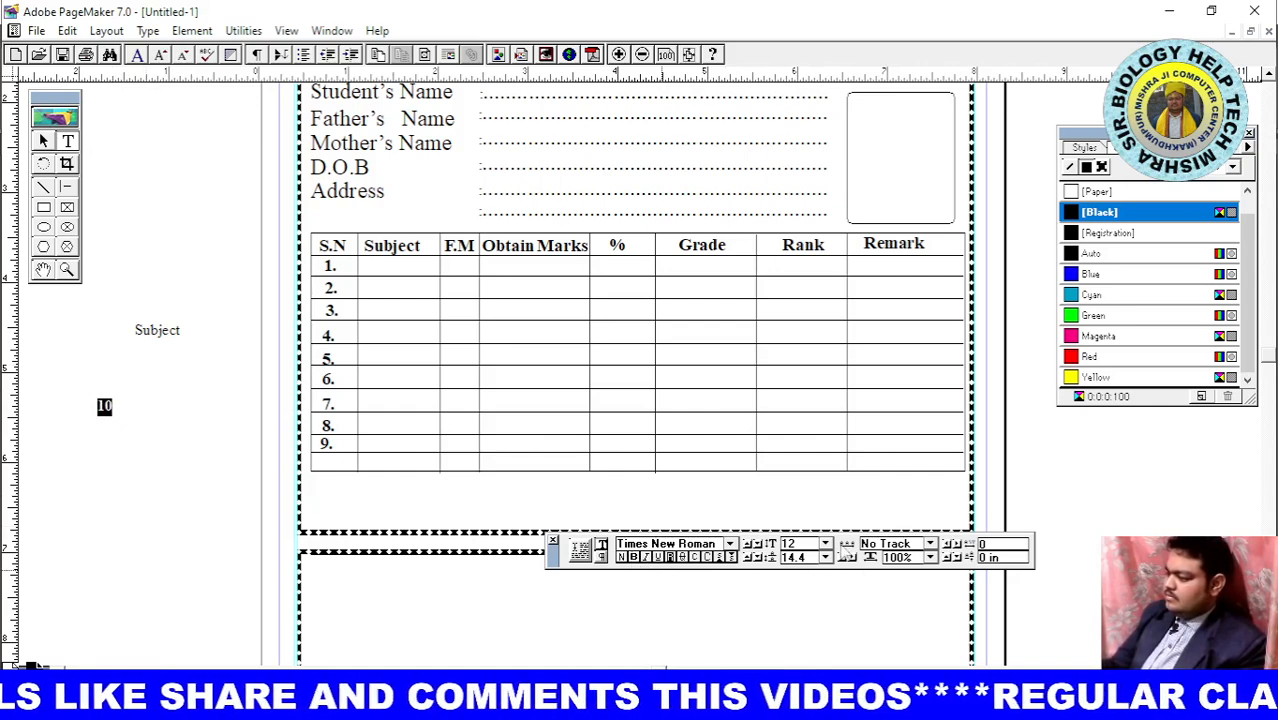
{"action": "left_click", "coordinate": [826, 544]}
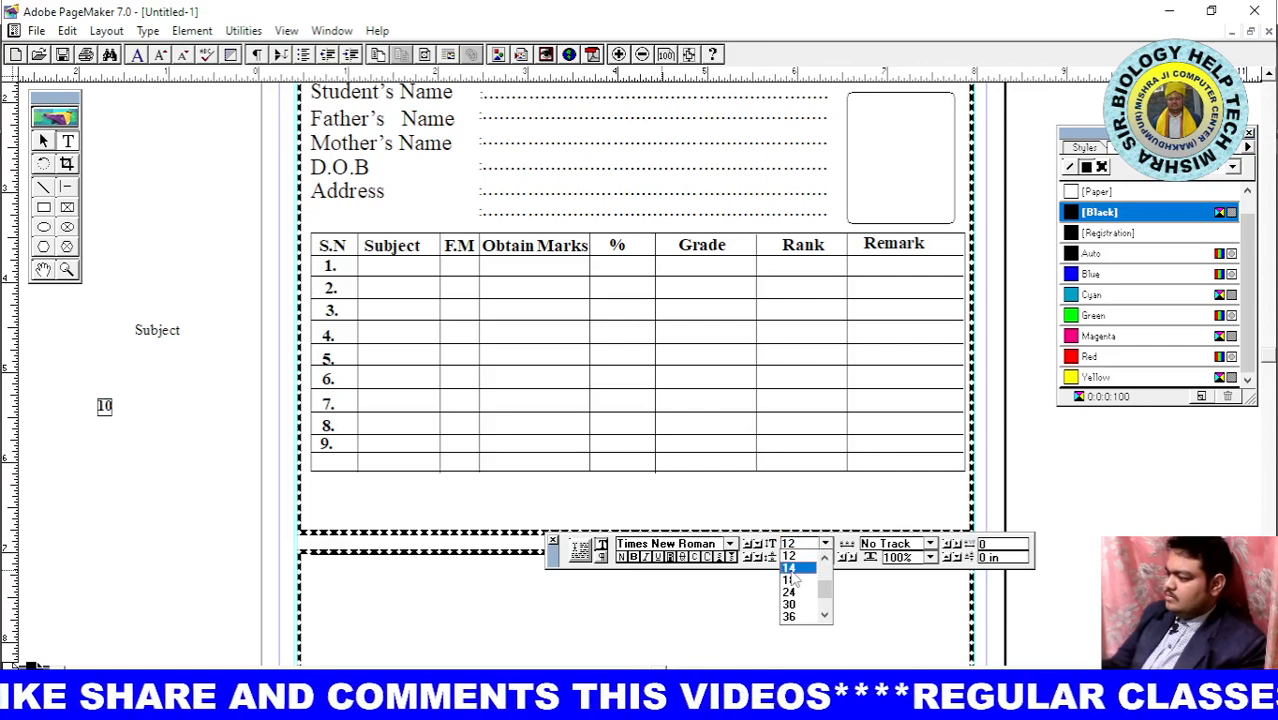
{"action": "left_click", "coordinate": [789, 568]}
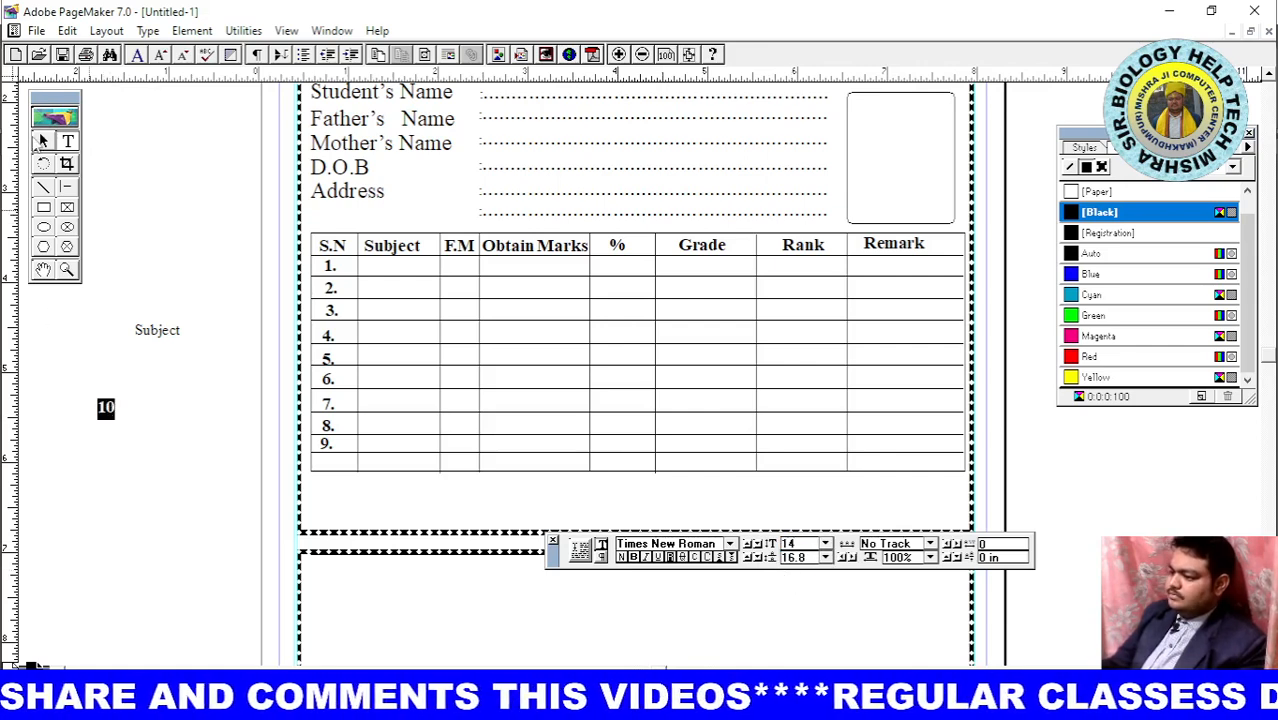
Narrow the "10" text block and place it in the tenth row of the S.N column
{"action": "left_click", "coordinate": [43, 141]}
{"action": "left_click", "coordinate": [106, 405]}
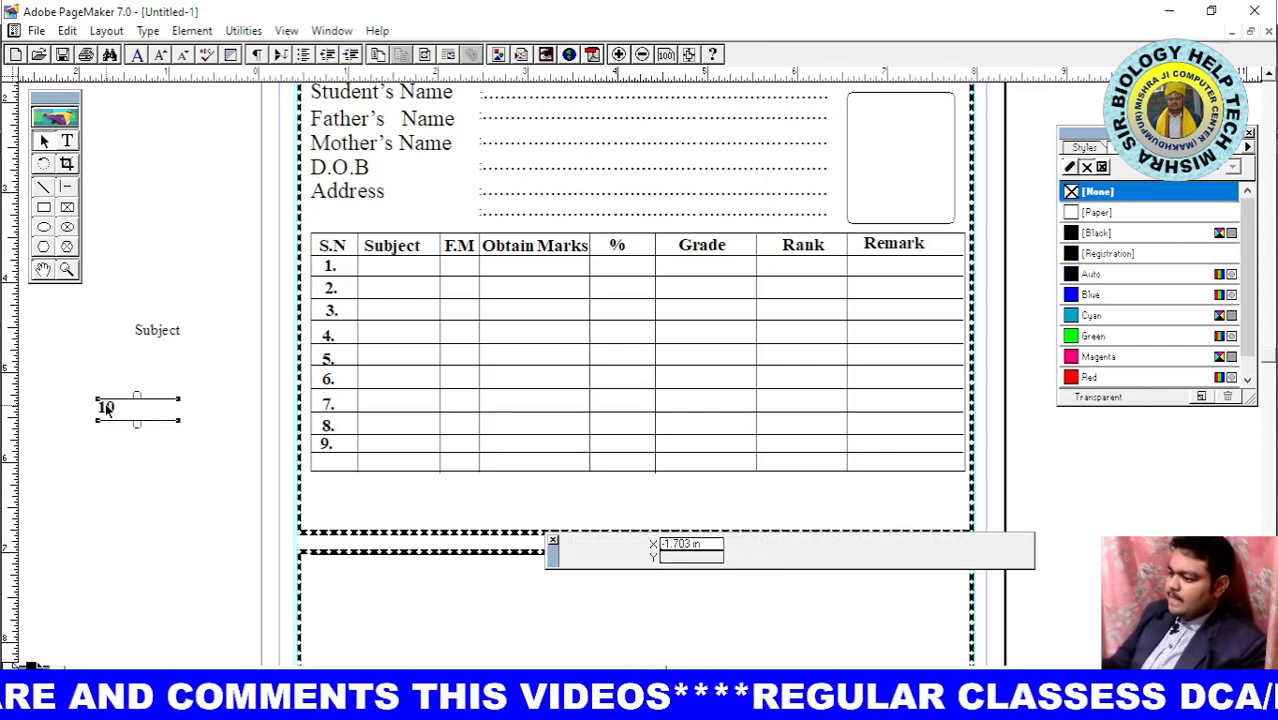
{"action": "left_click_drag", "start_coordinate": [179, 420], "coordinate": [328, 468]}
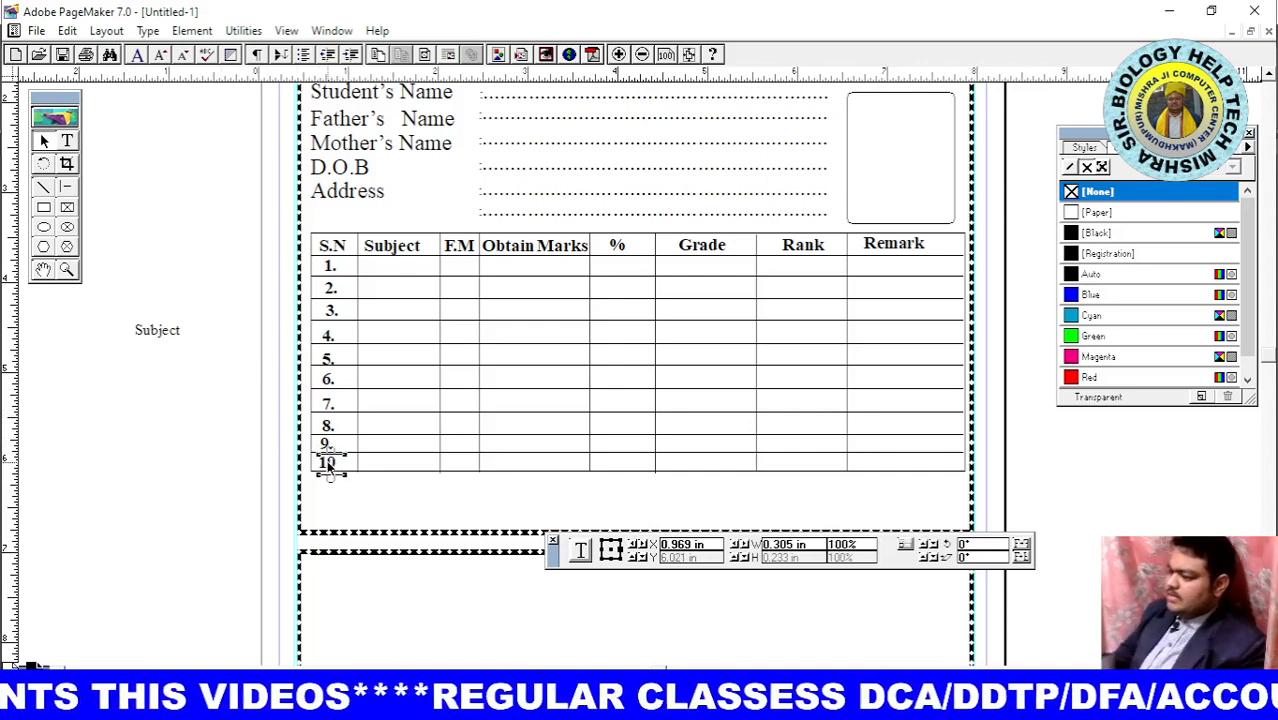
Add a vertical guide through the S.N column at about 0.7 in and align the "1." entry to it
{"action": "left_click_drag", "start_coordinate": [16, 402], "coordinate": [322, 408]}
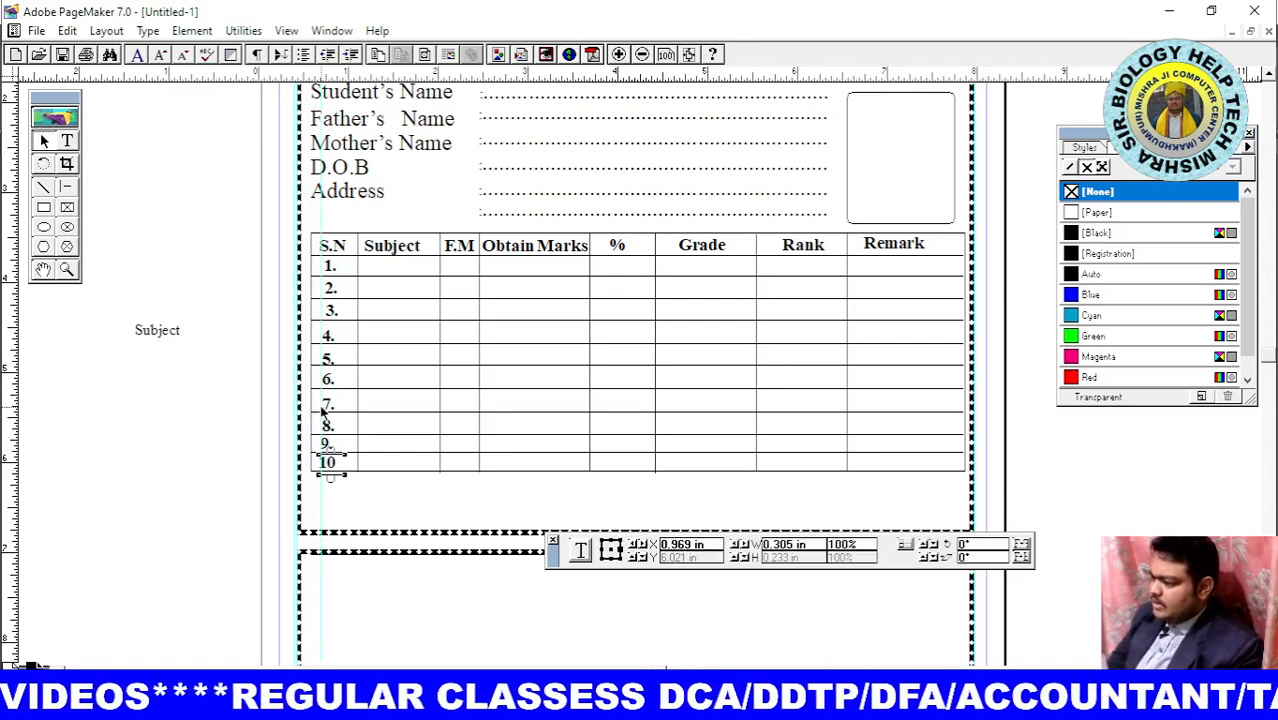
{"action": "left_click", "coordinate": [329, 265]}
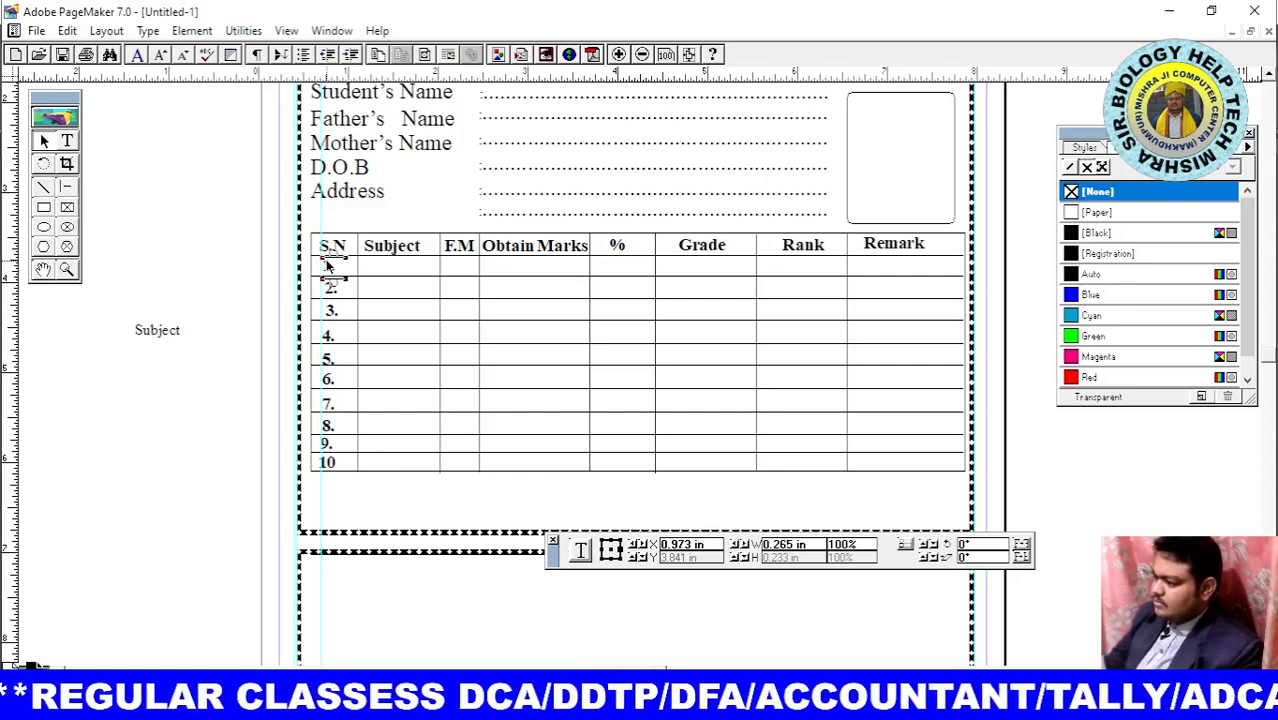
{"action": "left_click", "coordinate": [330, 284]}
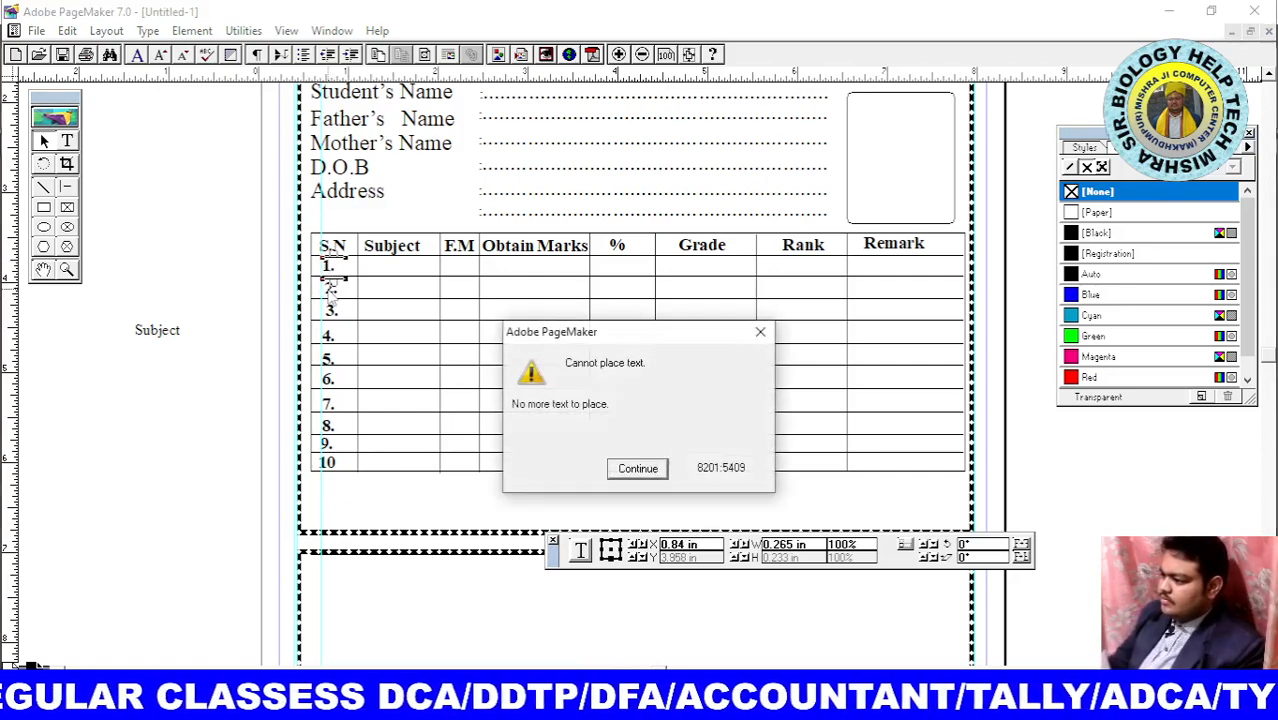
{"action": "left_click", "coordinate": [648, 468]}
{"action": "left_click", "coordinate": [331, 287]}
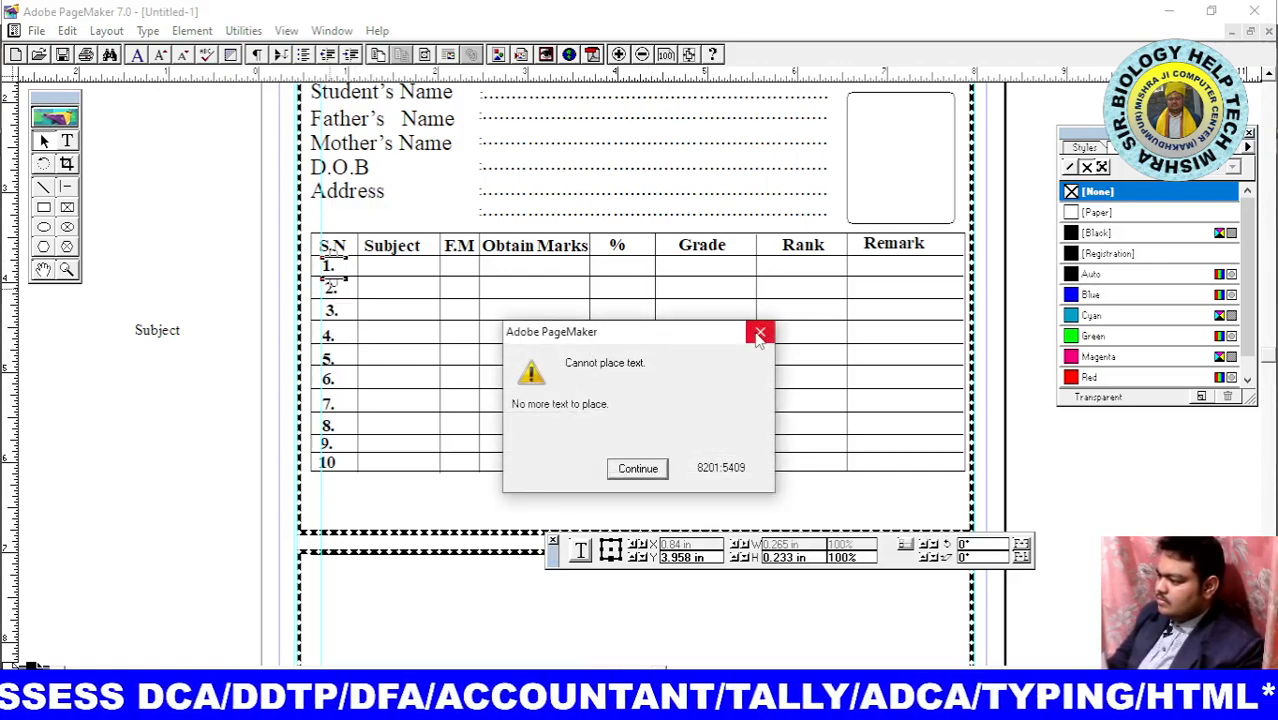
{"action": "left_click", "coordinate": [632, 468]}
{"action": "left_click", "coordinate": [257, 472]}
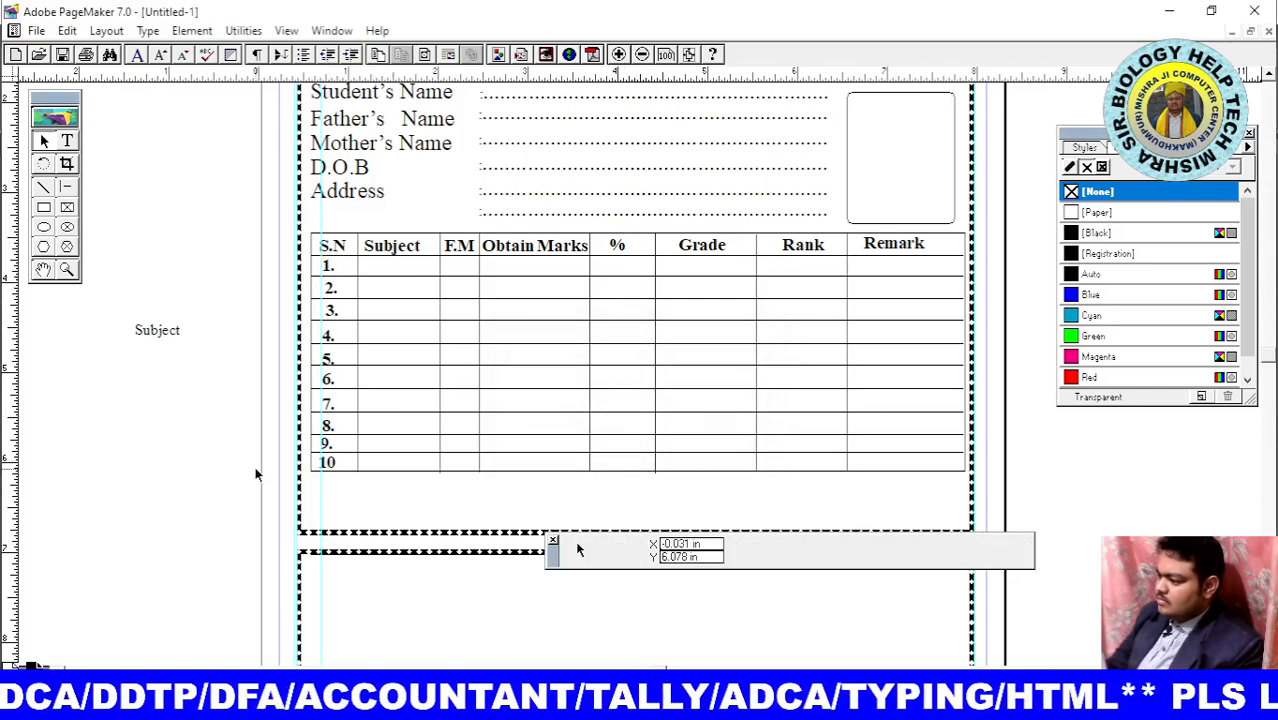
Shift the "2." and "3." entries in the S.N column slightly left to line up with the vertical guide
{"action": "left_click", "coordinate": [328, 288]}
{"action": "left_click_drag", "start_coordinate": [328, 288], "coordinate": [325, 288]}
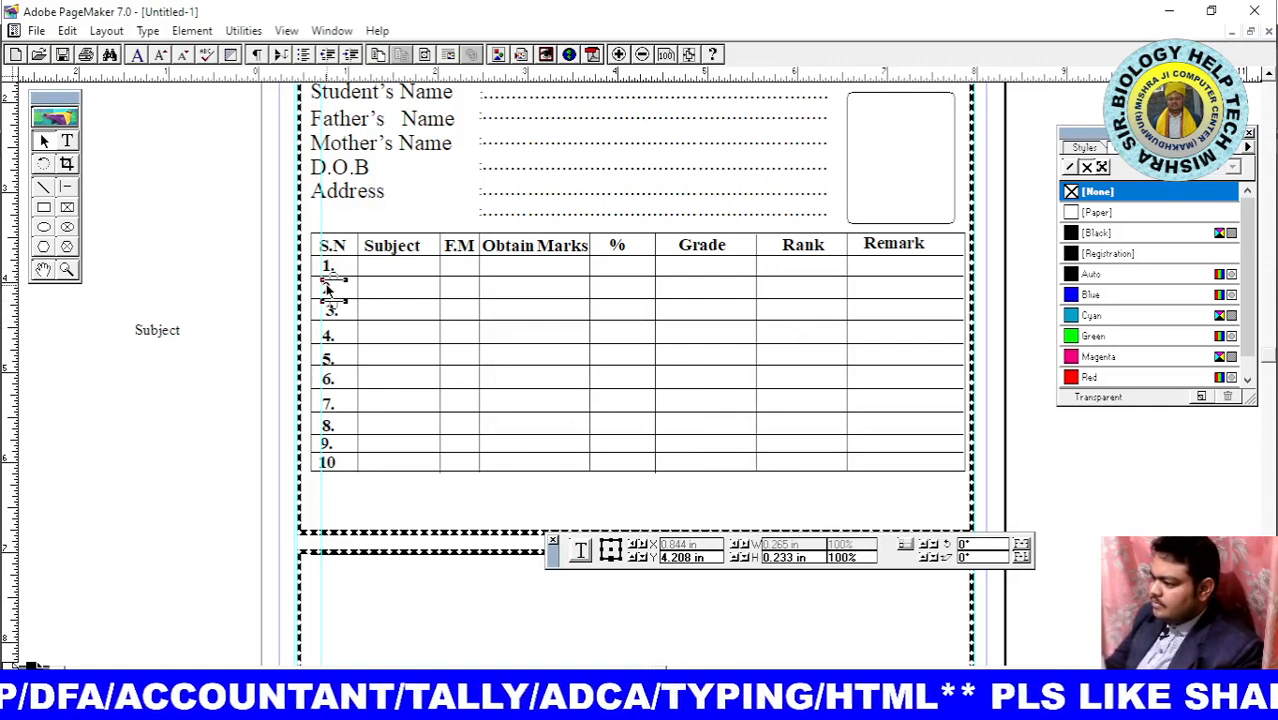
{"action": "left_click", "coordinate": [228, 365]}
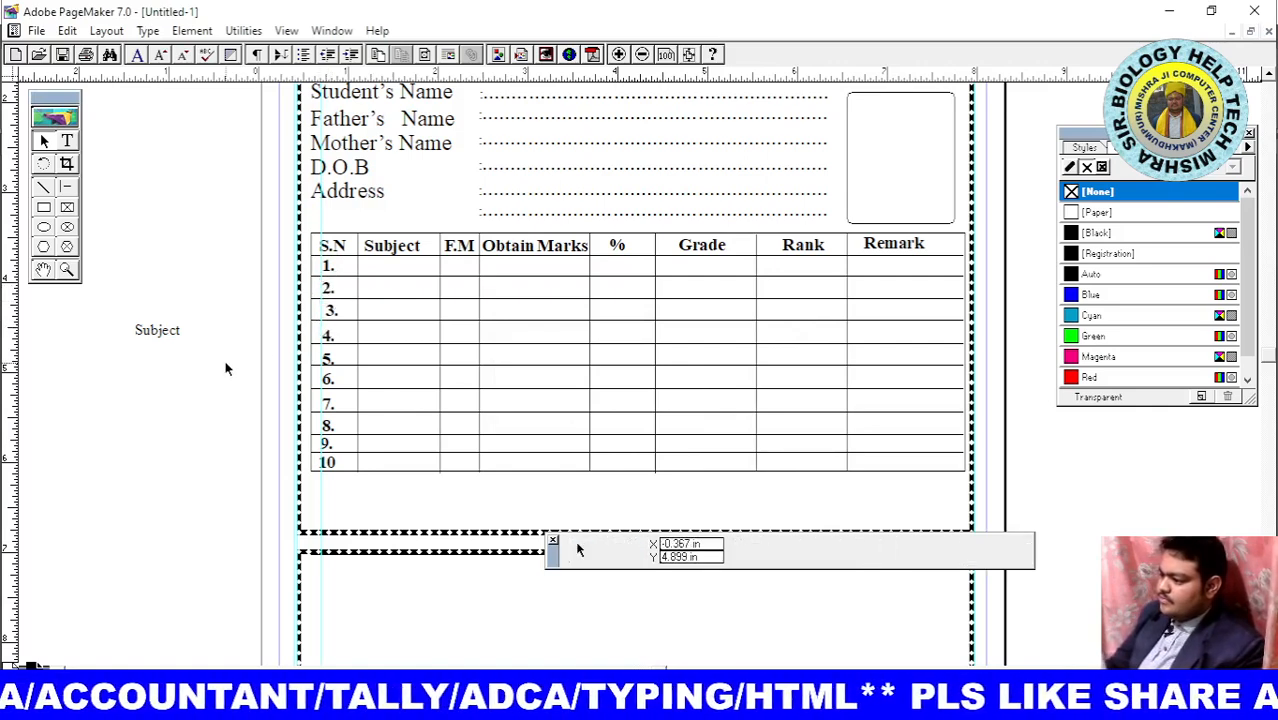
{"action": "left_click", "coordinate": [334, 313]}
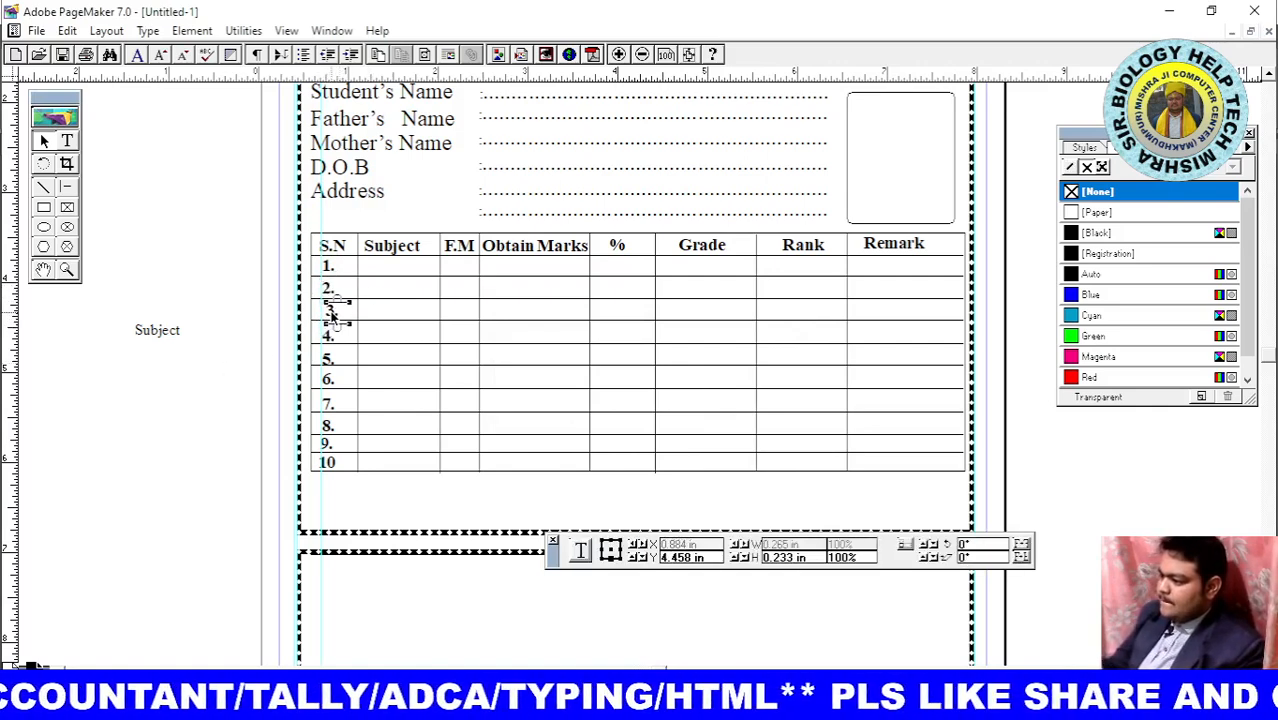
{"action": "key", "text": "Left"}
{"action": "key", "text": "Left"}
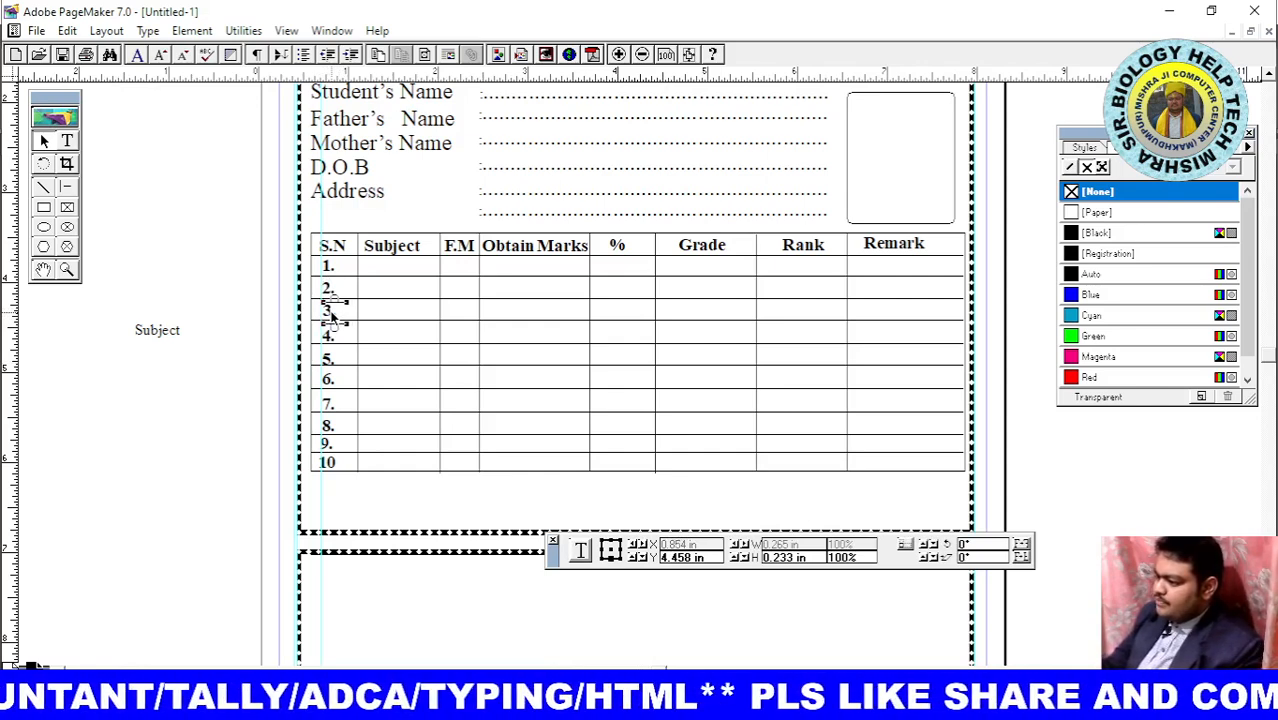
{"action": "left_click", "coordinate": [240, 394]}
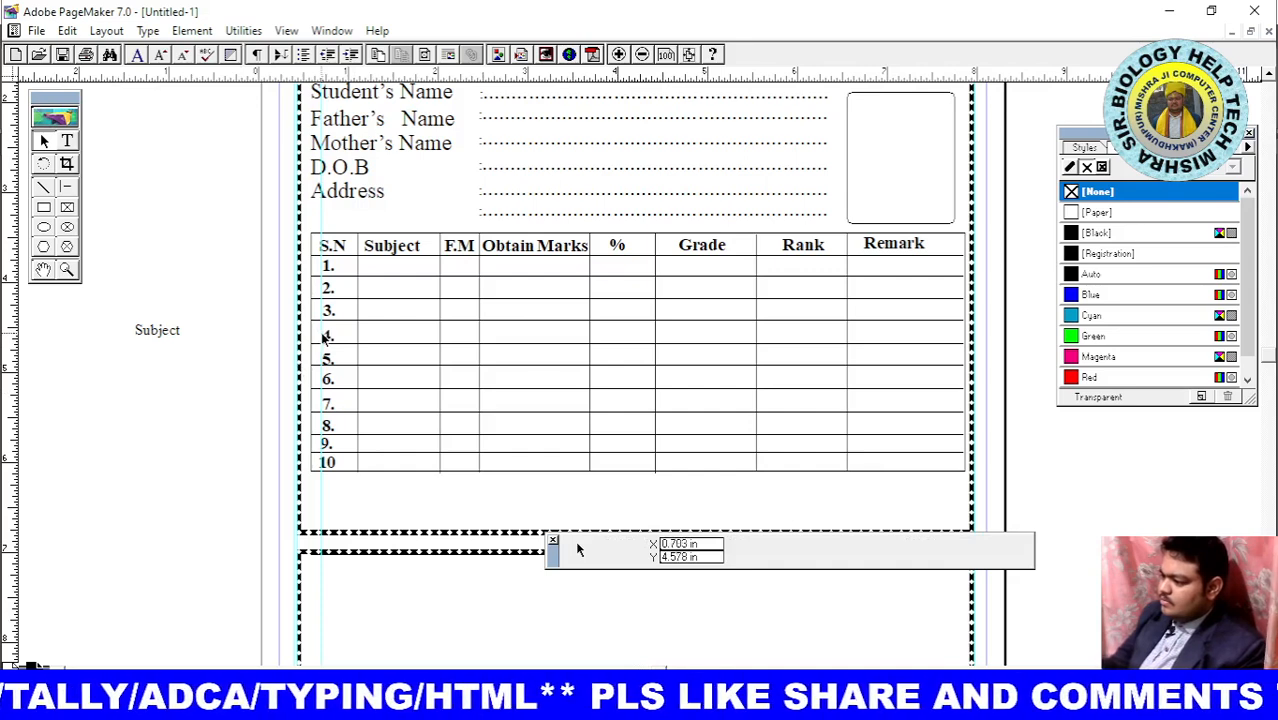
Nudge the "4." and "5." entries in the S.N column slightly up and right to line up with the entries above
{"action": "left_click", "coordinate": [331, 339]}
{"action": "key", "text": "Up"}
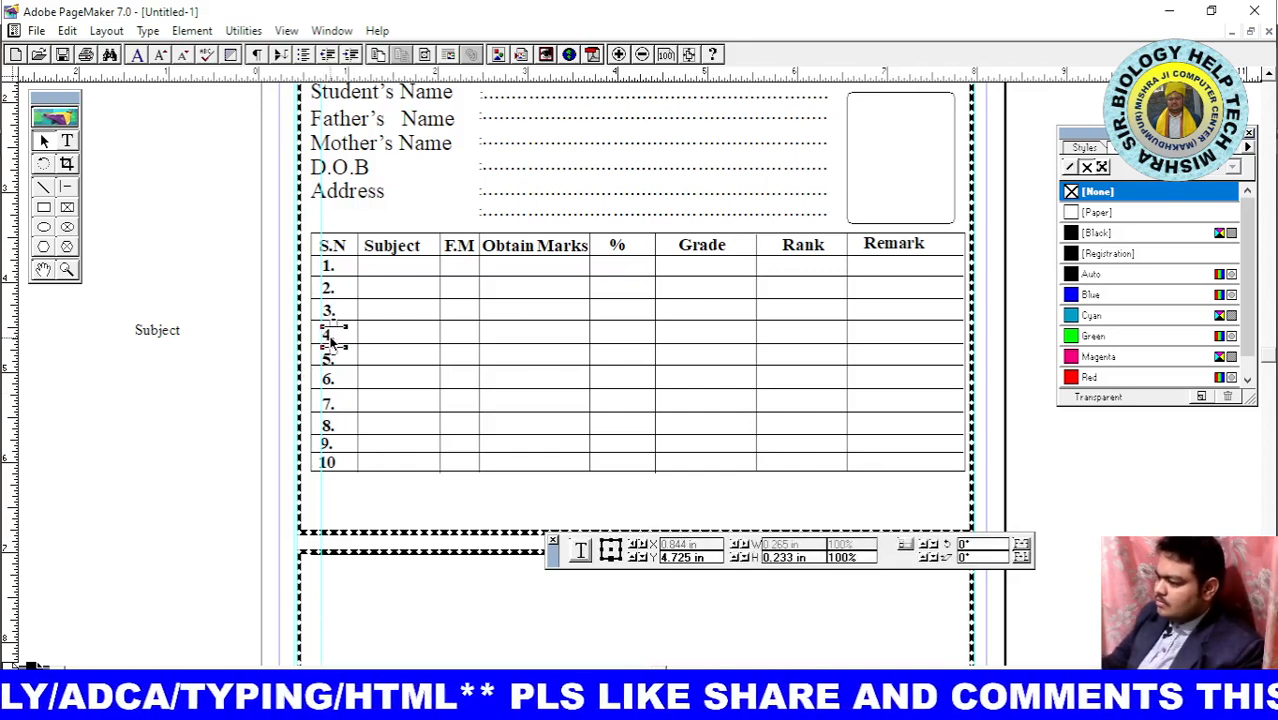
{"action": "key", "text": "Up"}
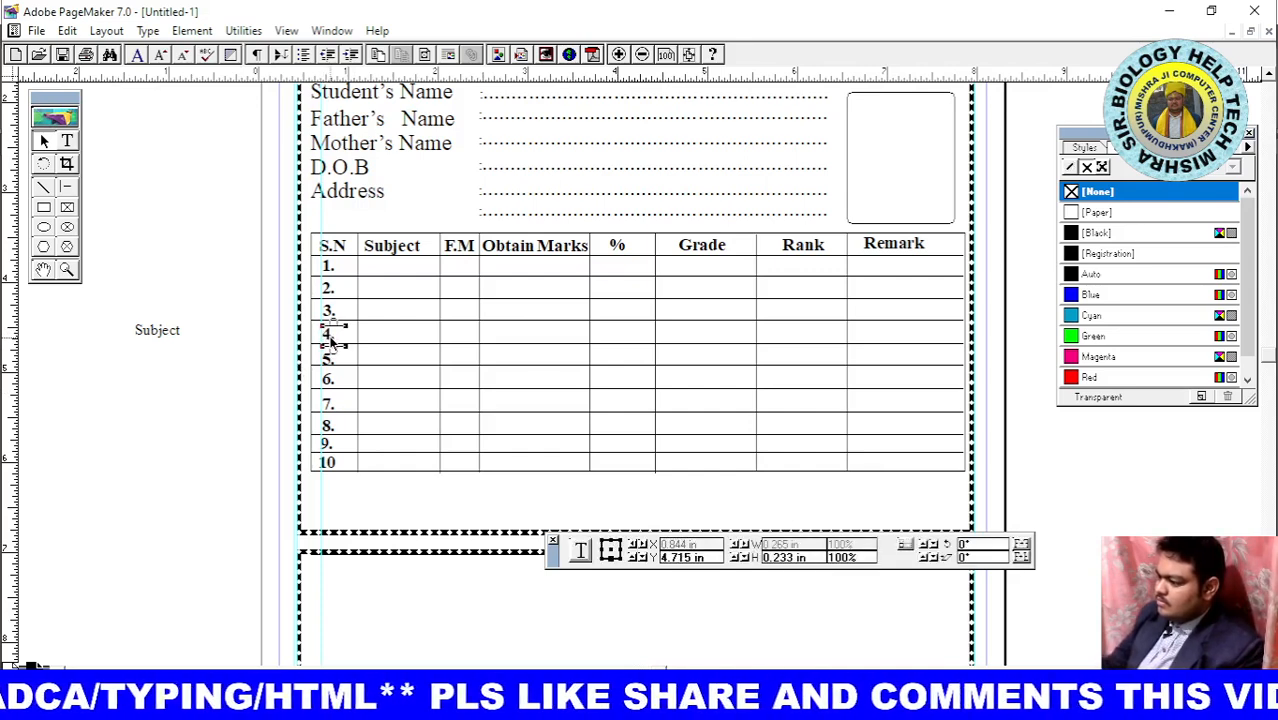
{"action": "key", "text": "Right"}
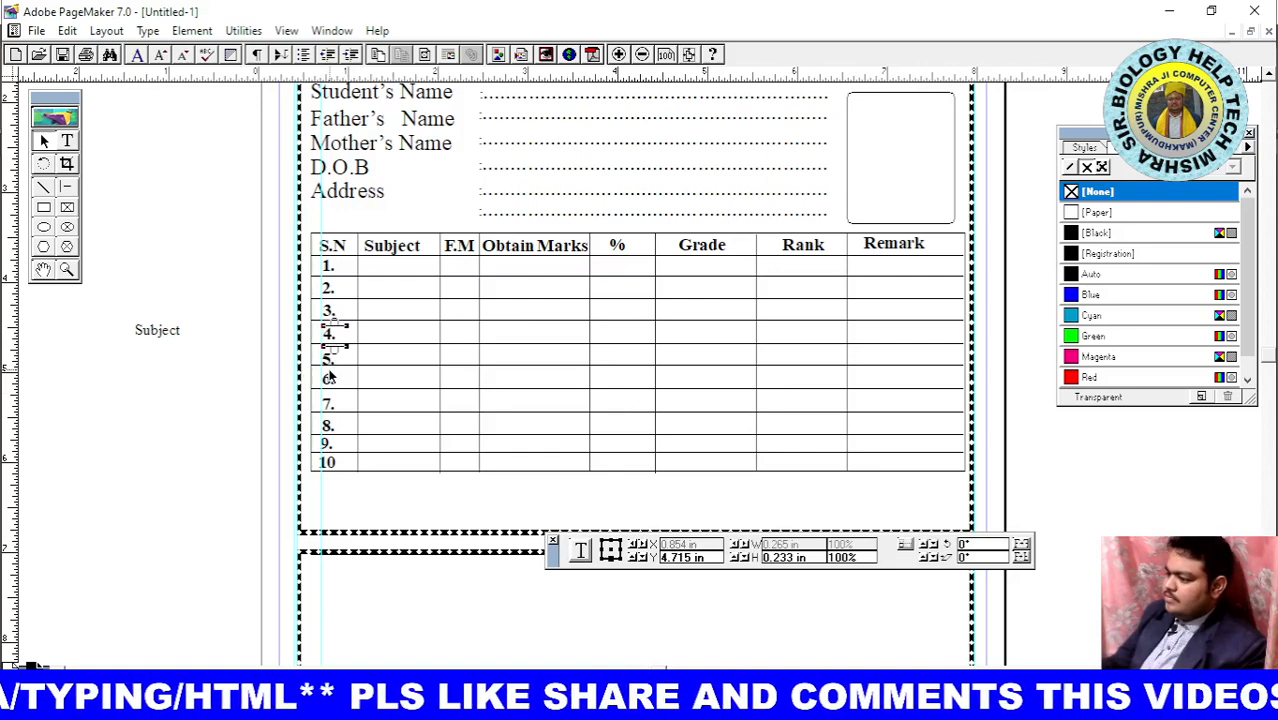
{"action": "left_click", "coordinate": [330, 368]}
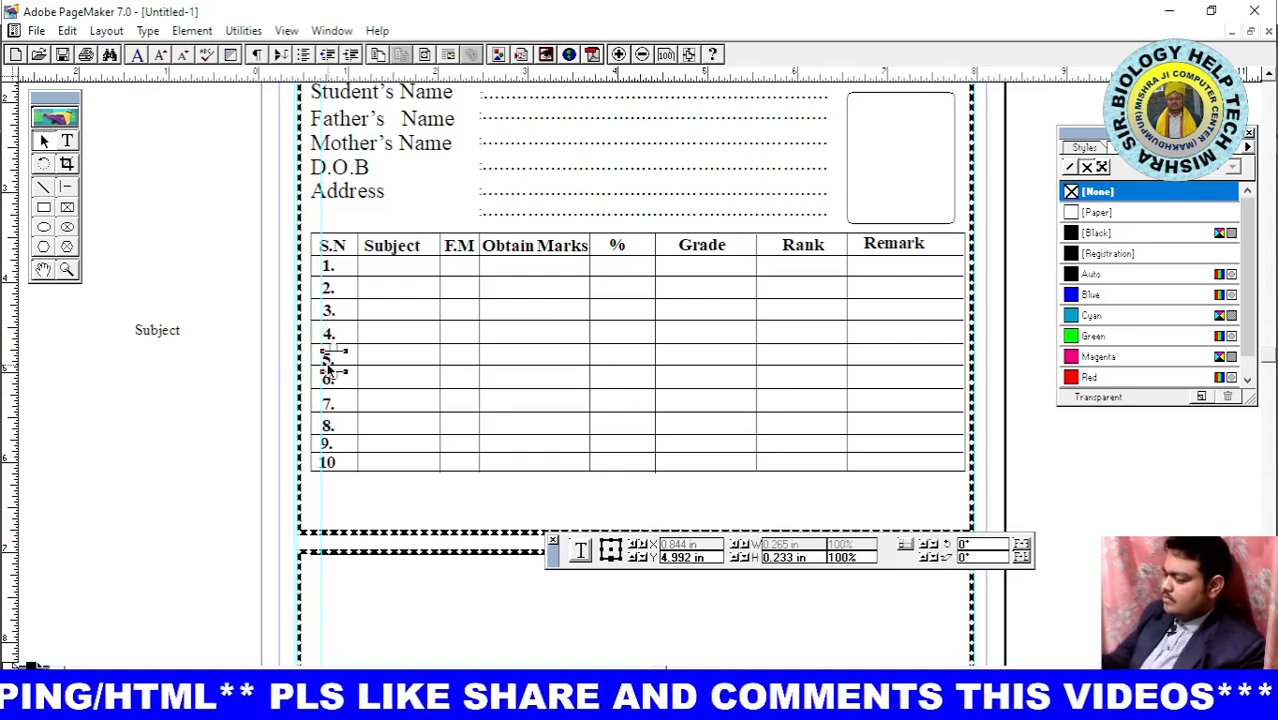
{"action": "key", "text": "Up"}
{"action": "key", "text": "Right"}
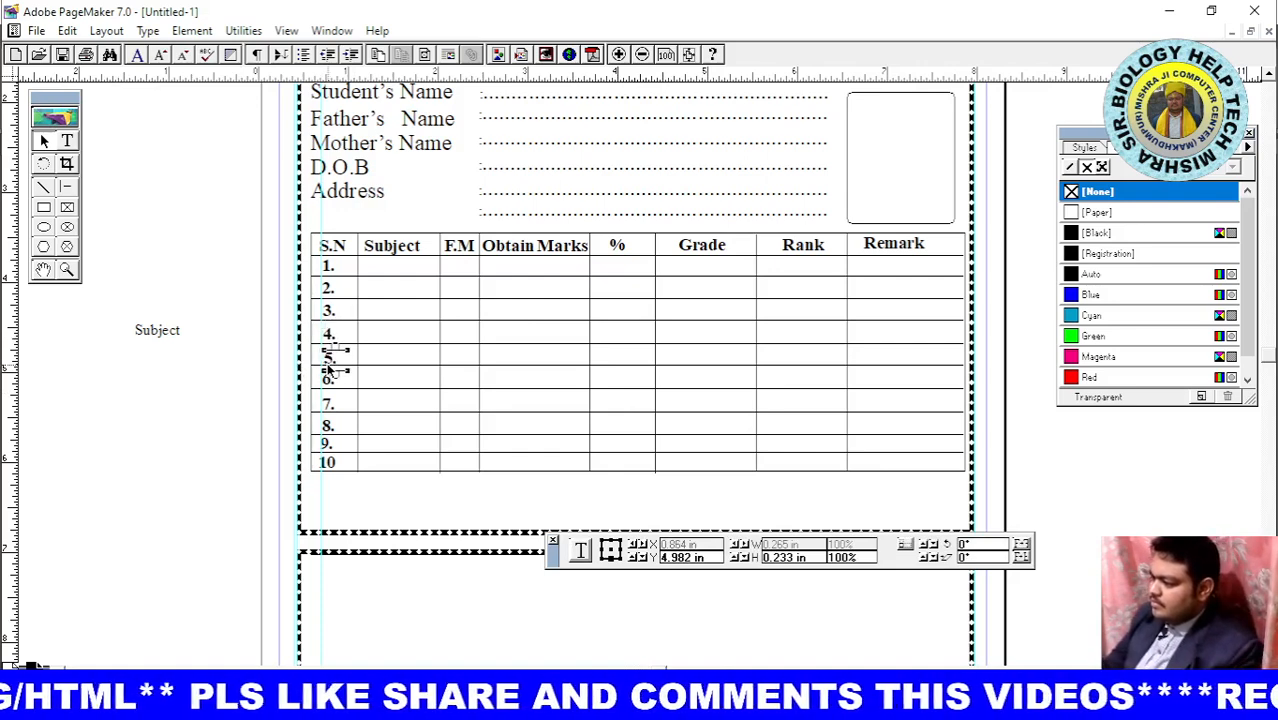
{"action": "key", "text": "Up"}
{"action": "key", "text": "Up"}
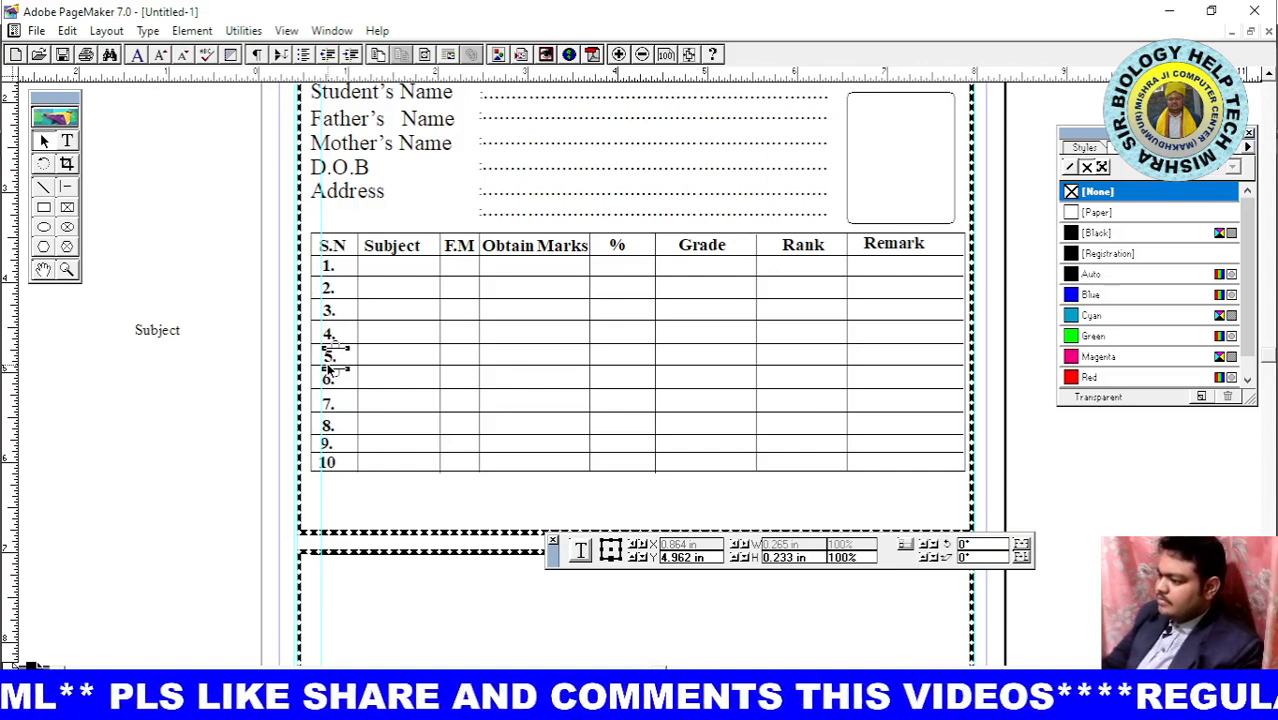
Fine-tune the "6." and "7." entries in the S.N column to align with the vertical guide and sit higher in their rows
{"action": "left_click", "coordinate": [329, 379]}
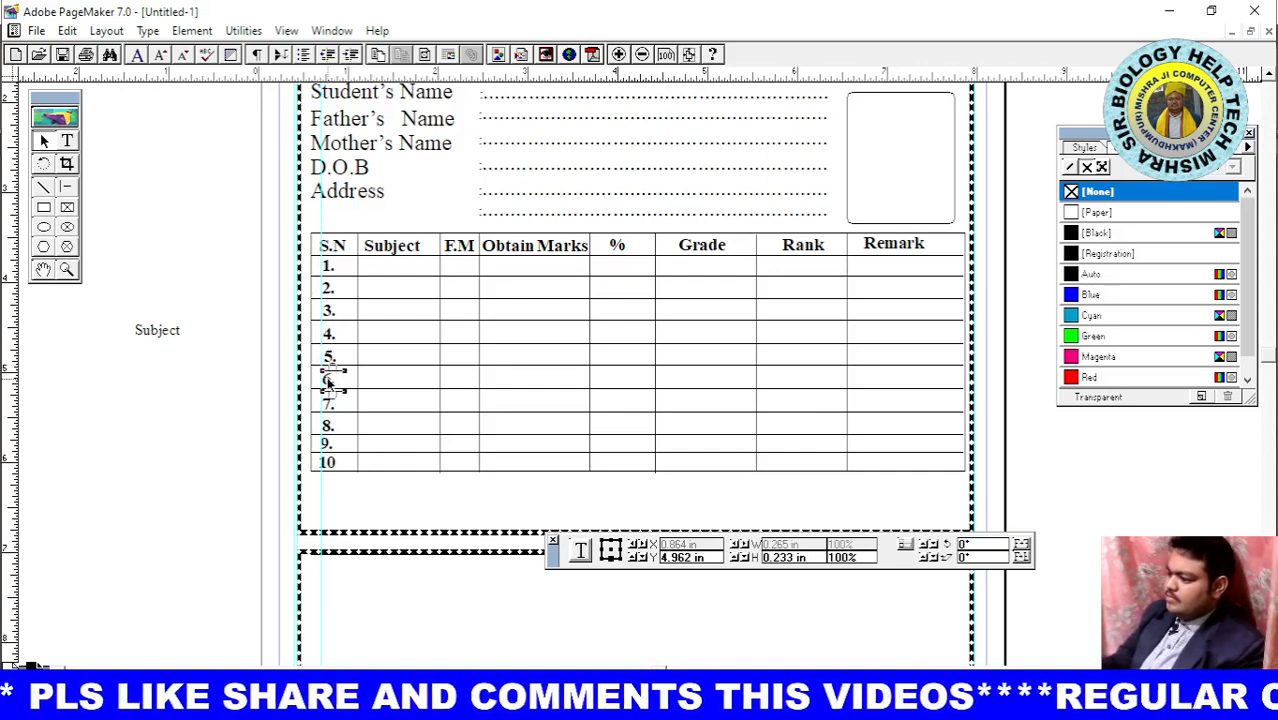
{"action": "left_click_drag", "start_coordinate": [328, 382], "coordinate": [331, 383]}
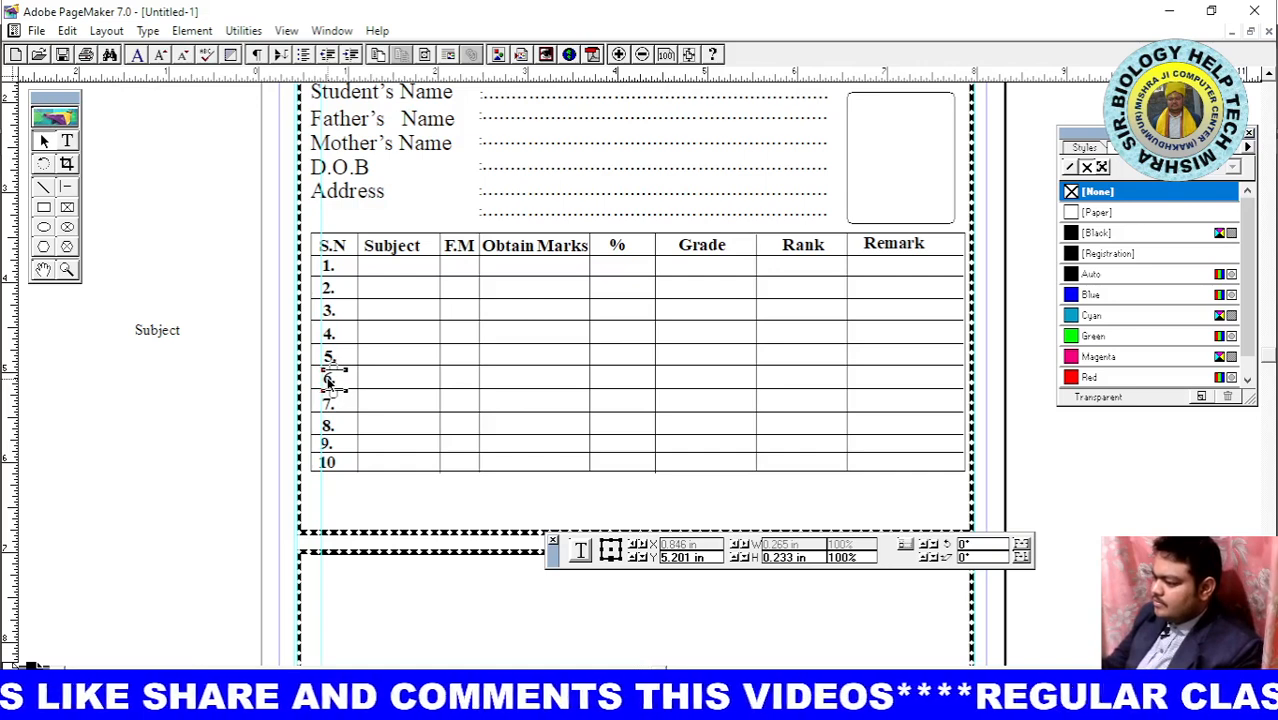
{"action": "left_click", "coordinate": [328, 406]}
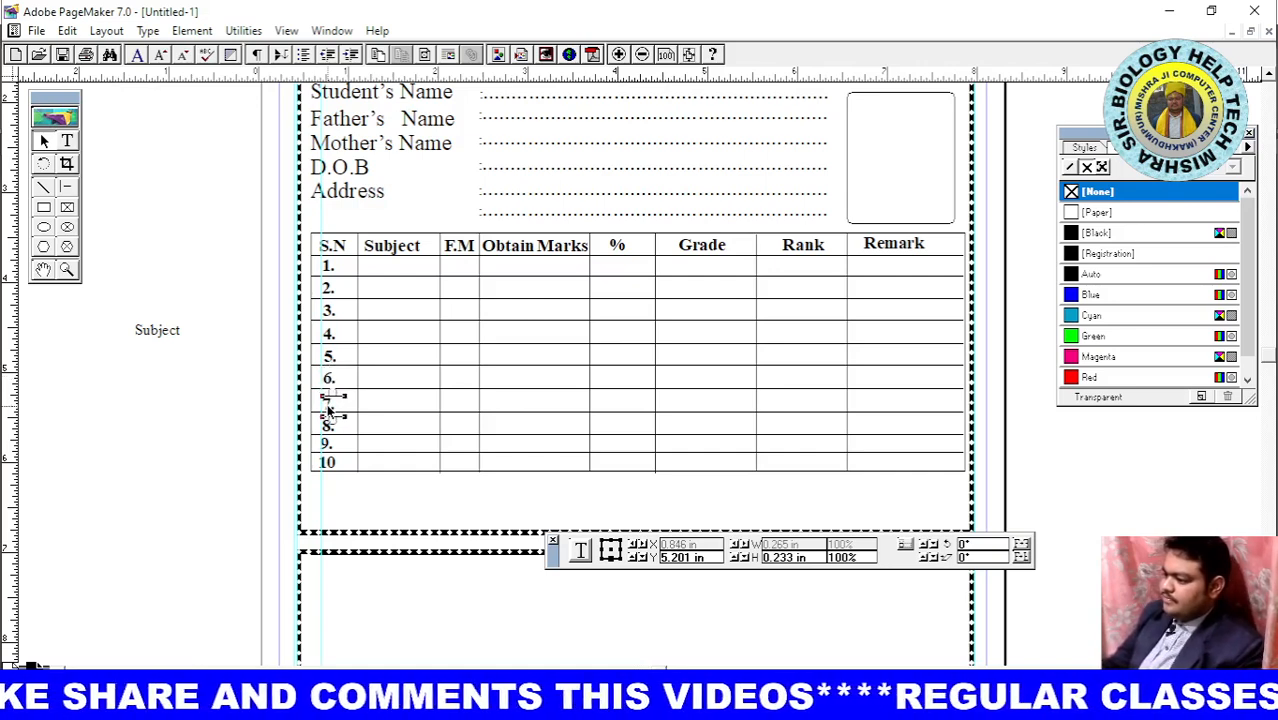
{"action": "key", "text": "Up"}
{"action": "key", "text": "Up"}
{"action": "key", "text": "Right"}
{"action": "key", "text": "Right"}
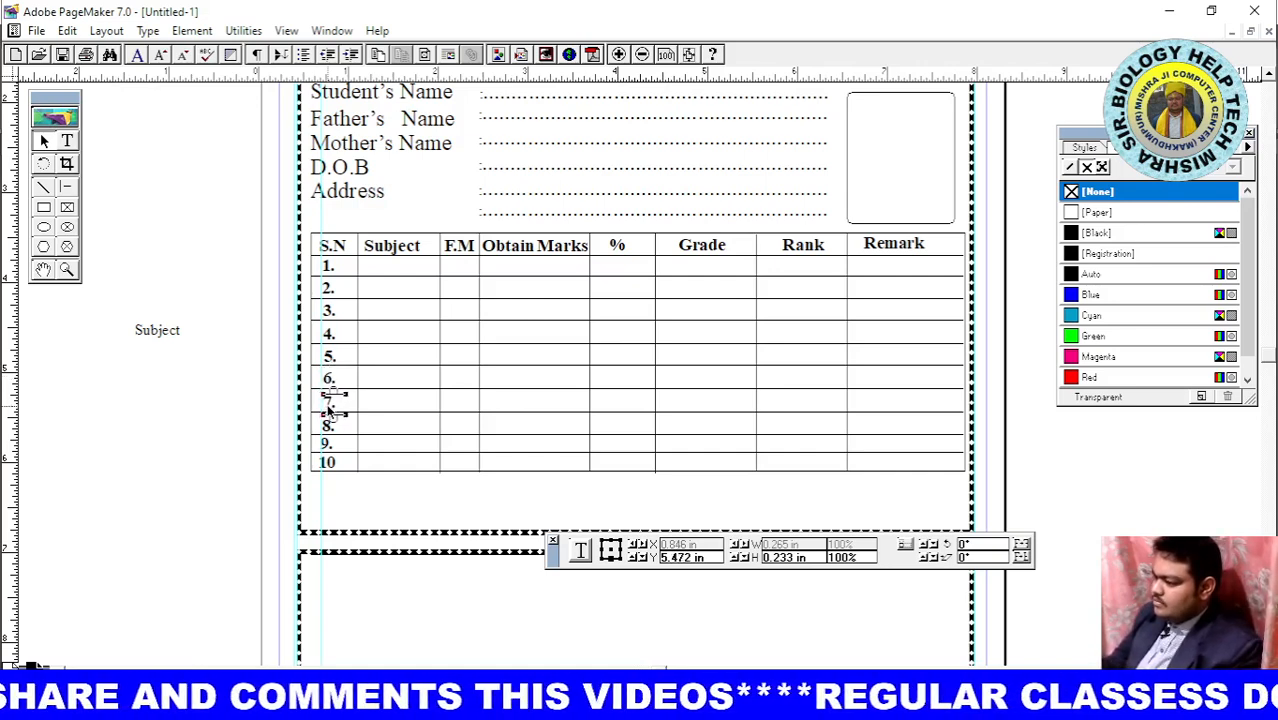
{"action": "key", "text": "Left"}
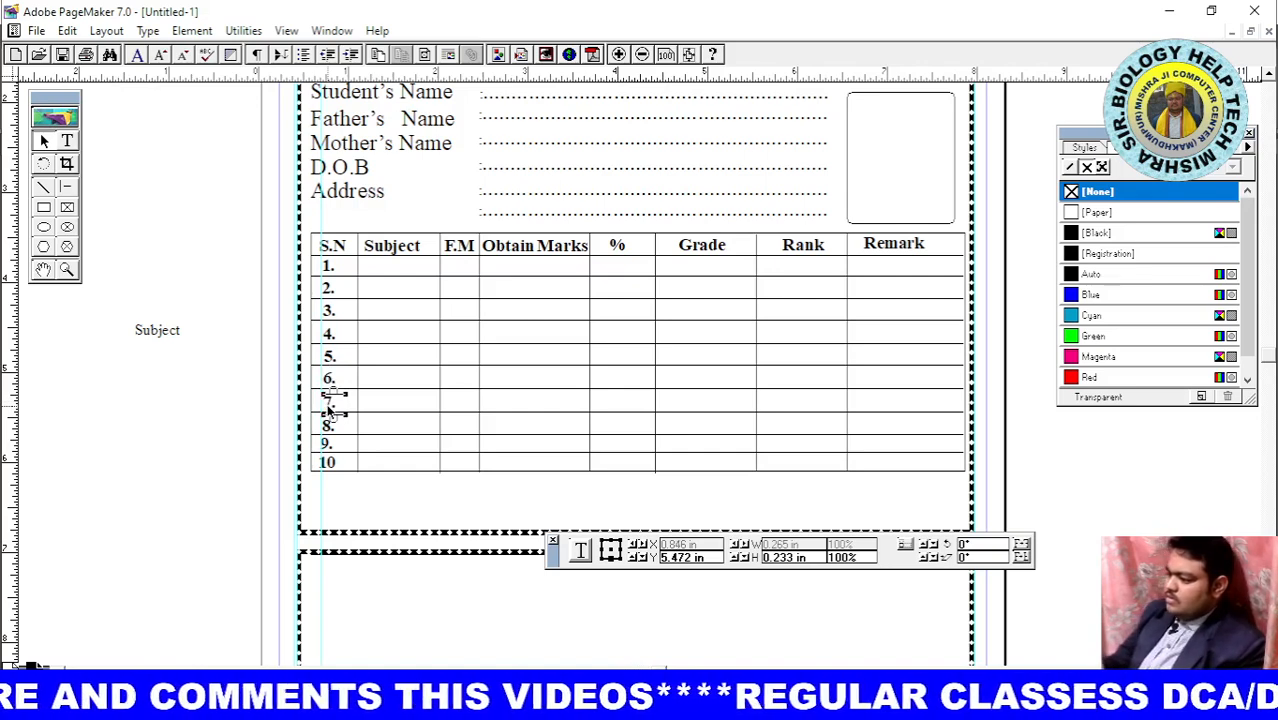
Nudge the "8." entry slightly up and right and the "9." entry slightly right in the S.N column
{"action": "left_click", "coordinate": [327, 430]}
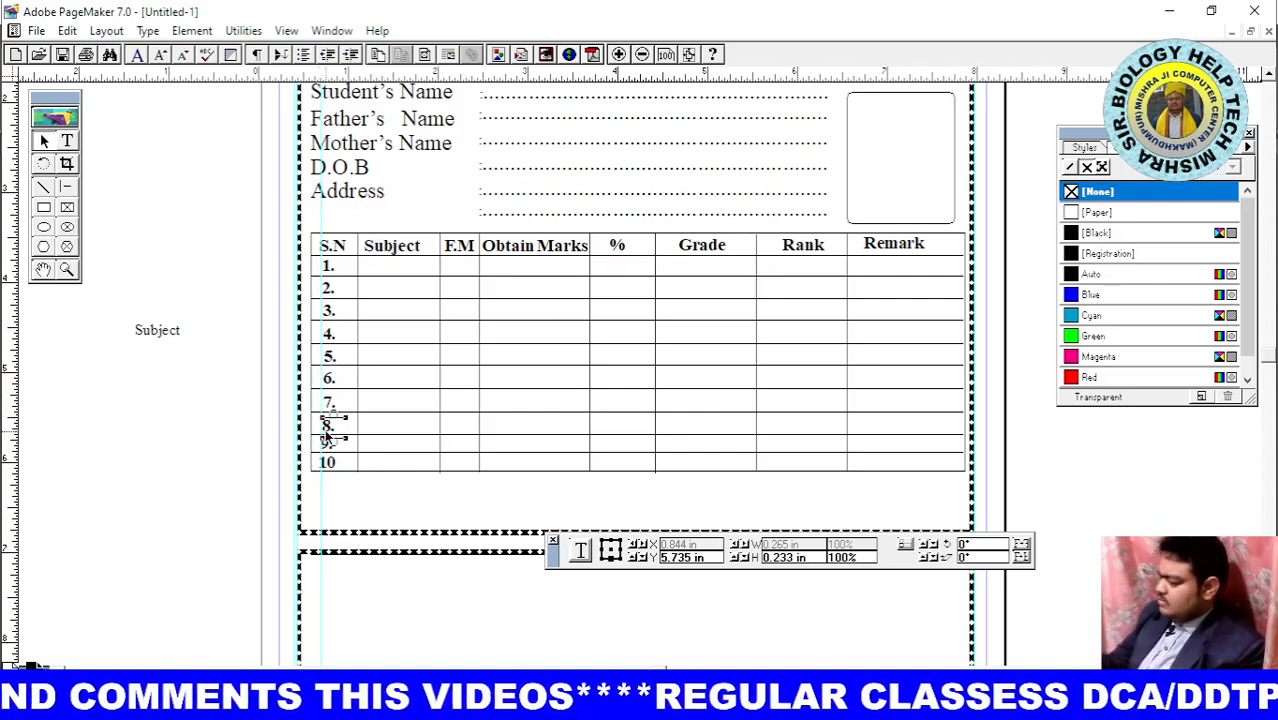
{"action": "key", "text": "Up"}
{"action": "key", "text": "Up"}
{"action": "key", "text": "Right"}
{"action": "key", "text": "Right"}
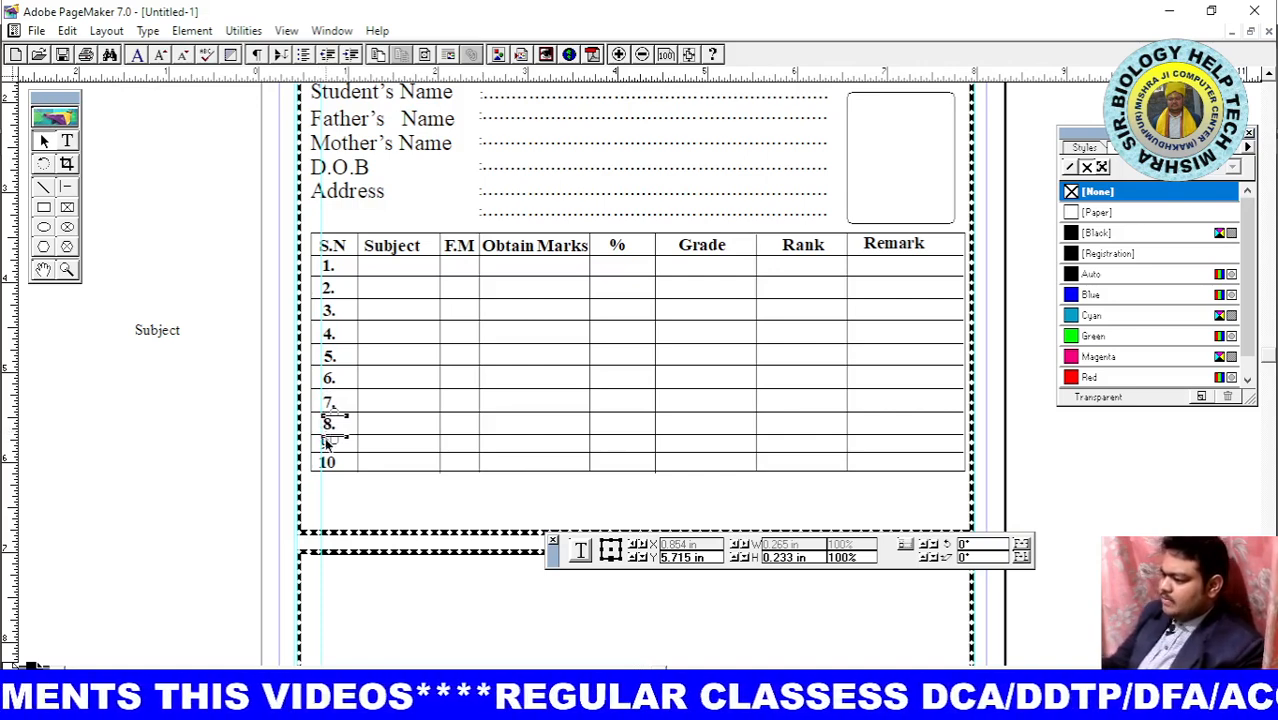
{"action": "left_click", "coordinate": [325, 446]}
{"action": "key", "text": "Right"}
{"action": "key", "text": "Right"}
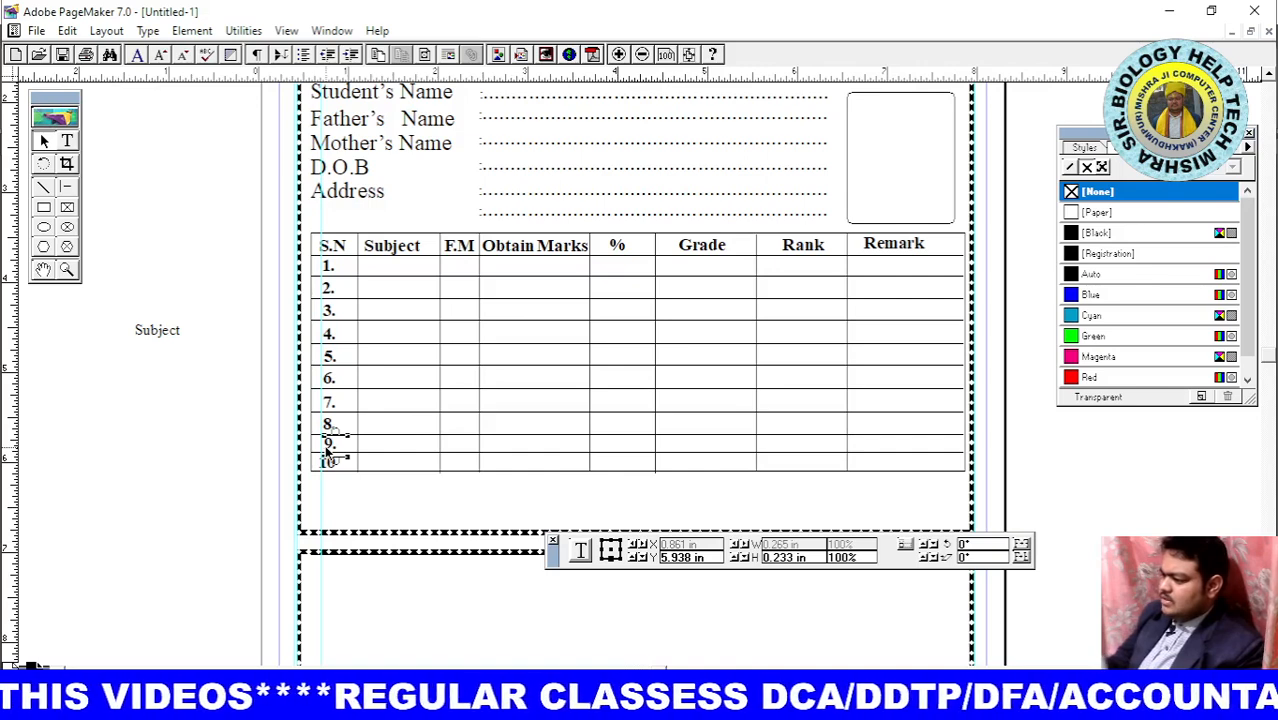
Shift the "10" entry in the S.N column slightly right to line up with the numbers above
{"action": "left_click", "coordinate": [331, 470]}
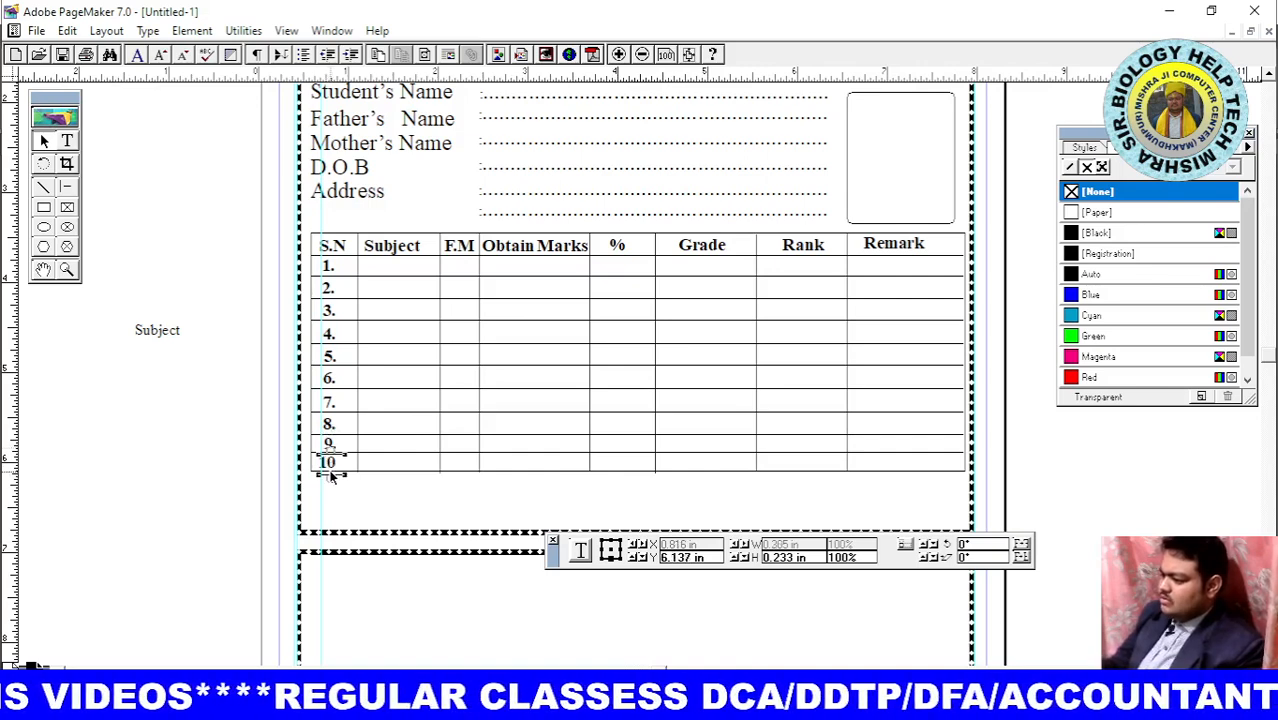
{"action": "left_click", "coordinate": [191, 471]}
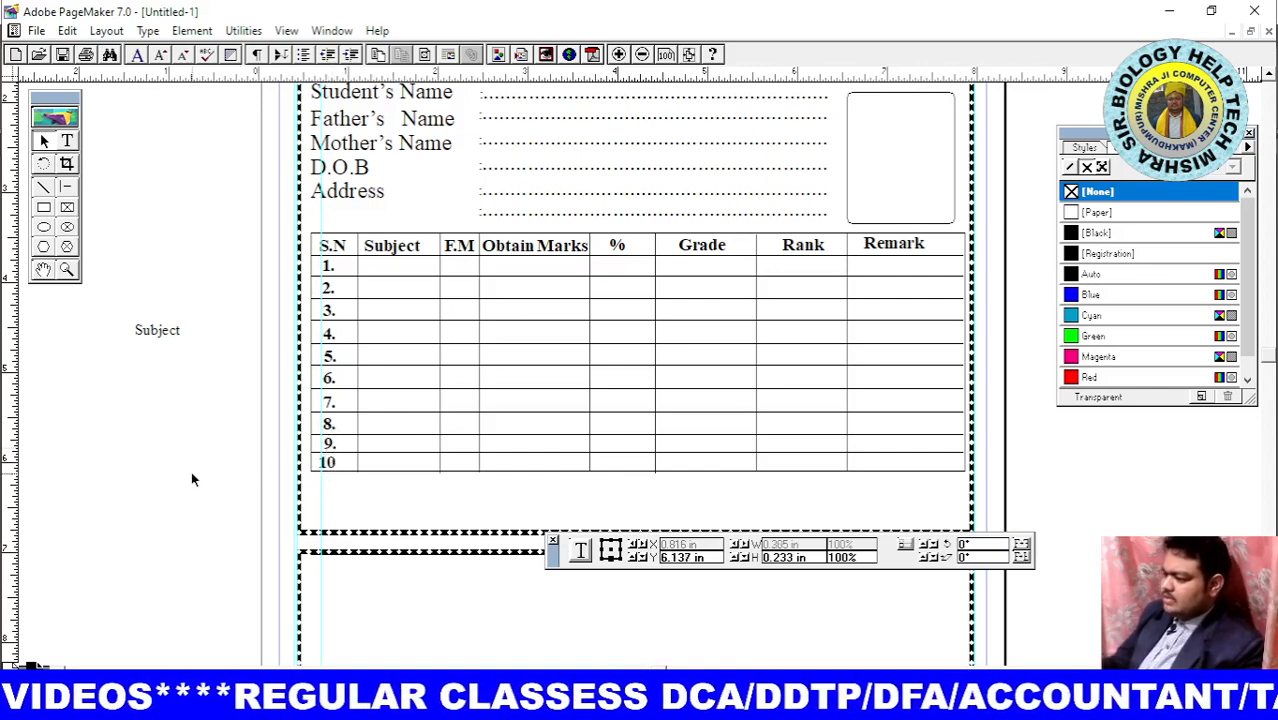
{"action": "left_click", "coordinate": [330, 470]}
{"action": "left_click_drag", "start_coordinate": [329, 471], "coordinate": [331, 472]}
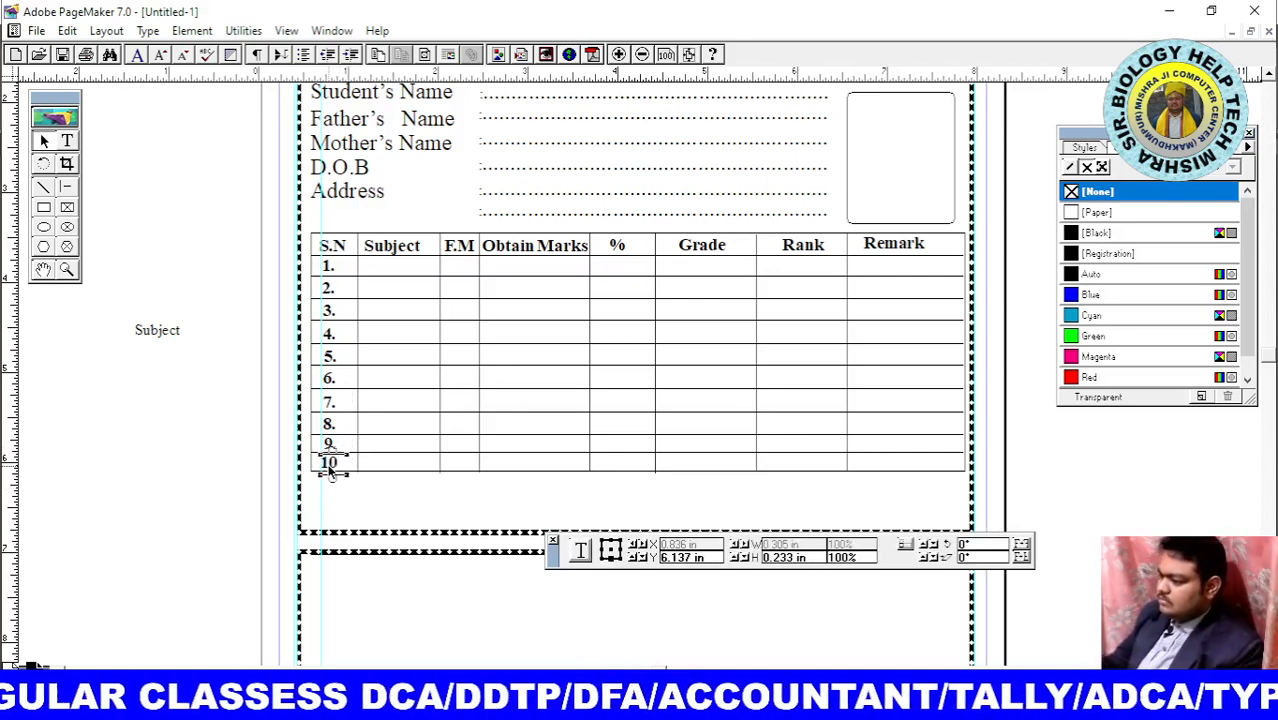
{"action": "left_click", "coordinate": [346, 499]}
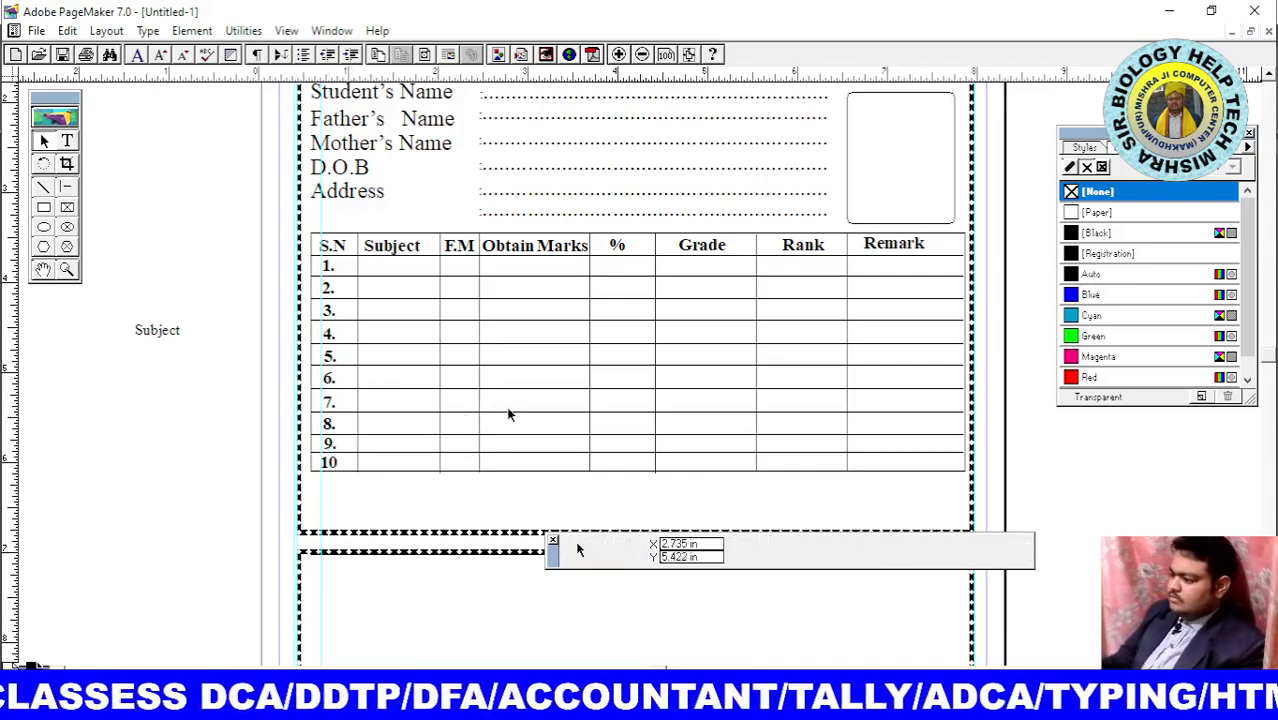
Nudge the row lines below rows 8 and 7 and the "7." entry slightly upward to even out the spacing
{"action": "left_click", "coordinate": [403, 437]}
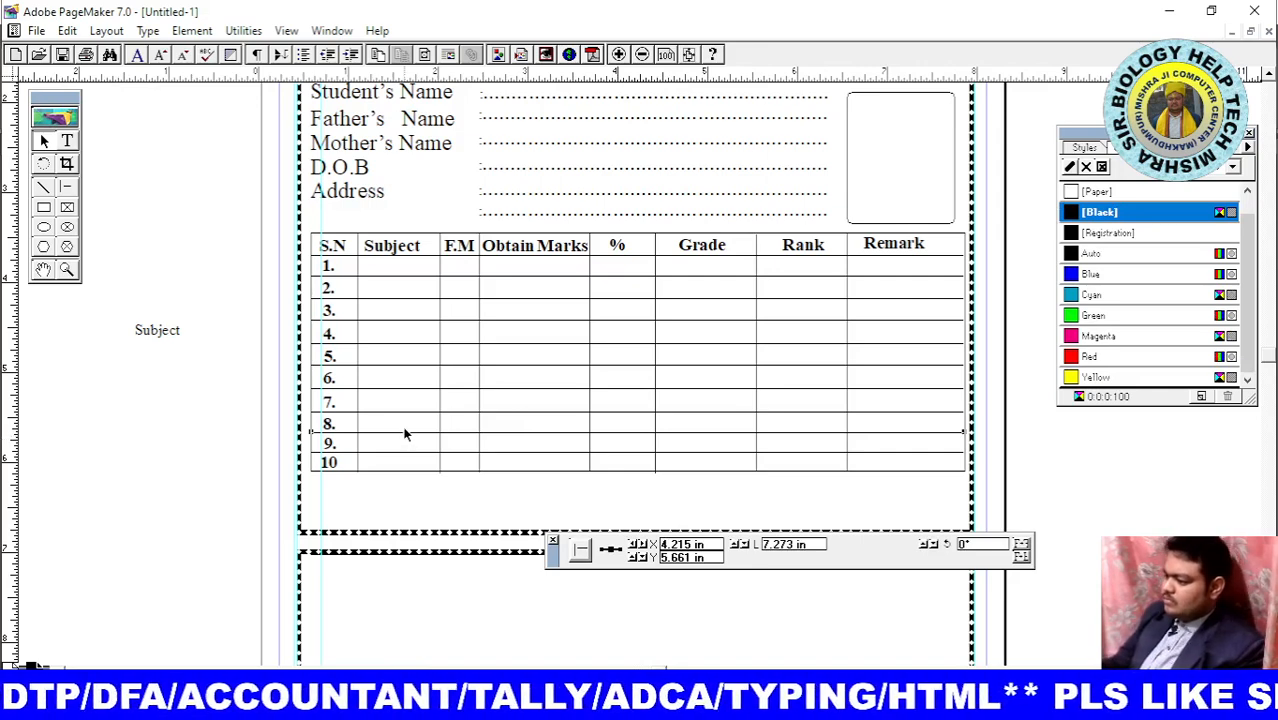
{"action": "left_click", "coordinate": [393, 413]}
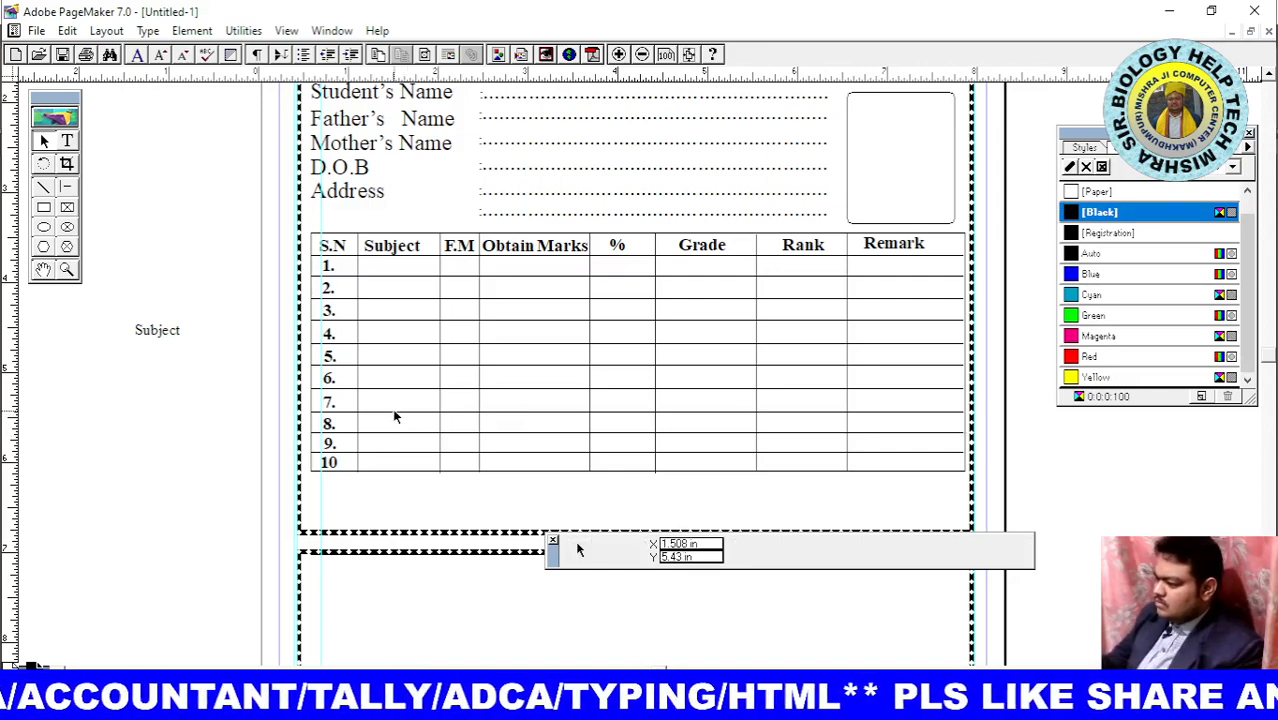
{"action": "left_click", "coordinate": [405, 415]}
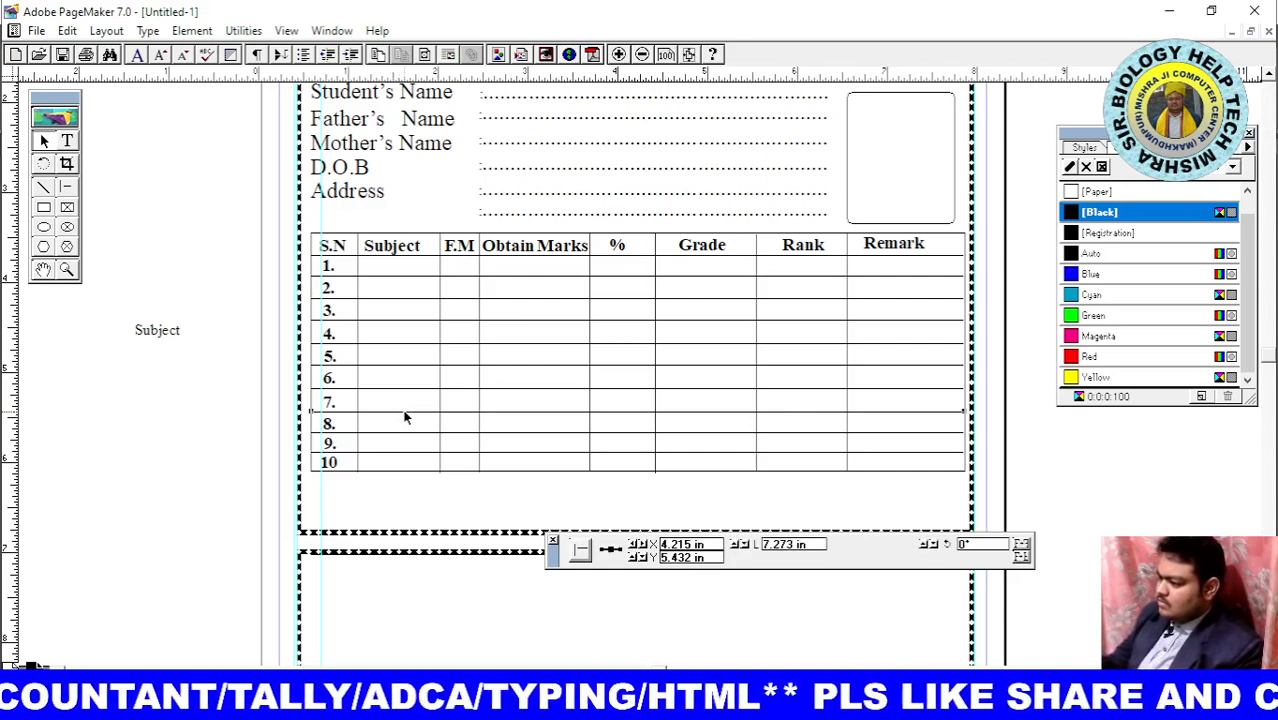
{"action": "key", "text": "Up"}
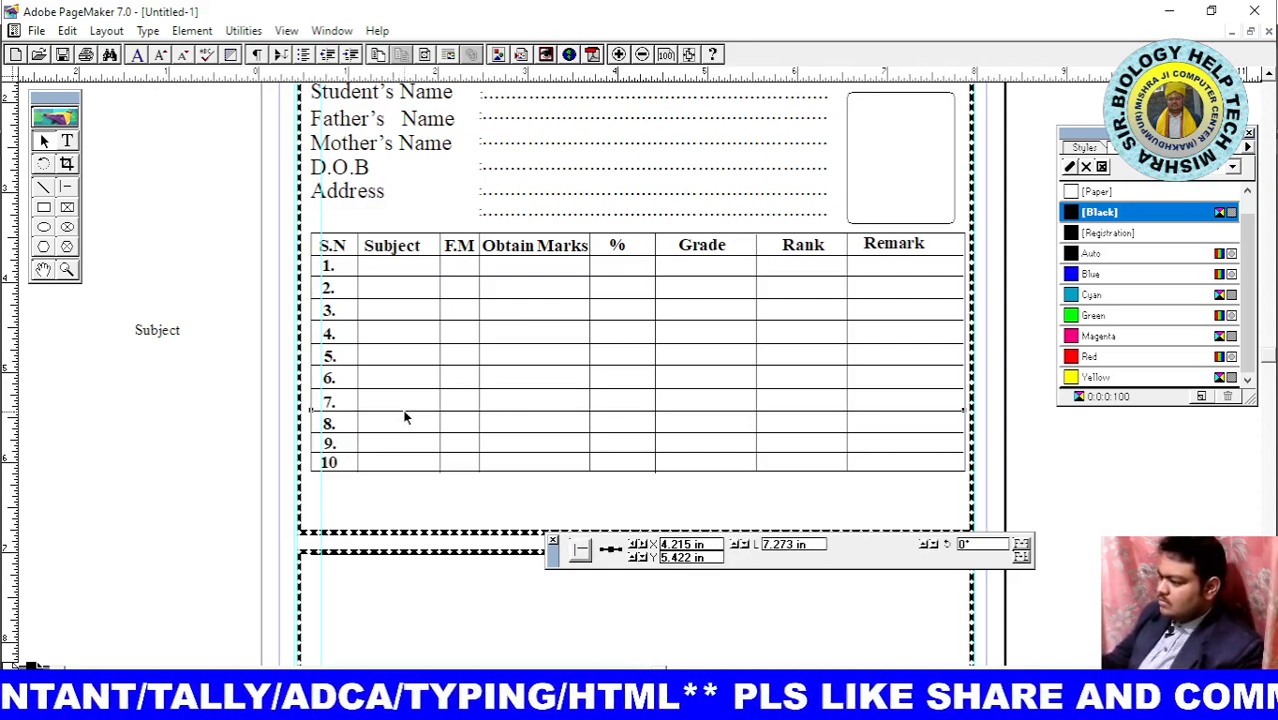
{"action": "left_click", "coordinate": [328, 400]}
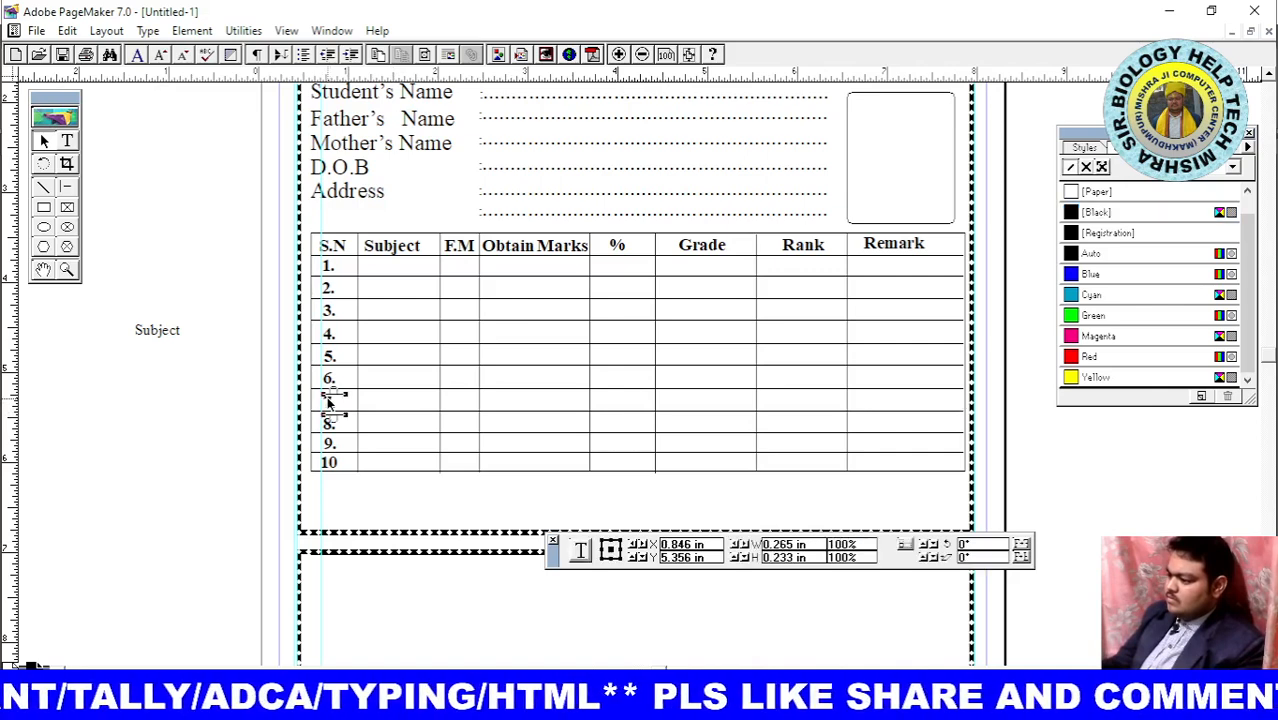
{"action": "key", "text": "Up"}
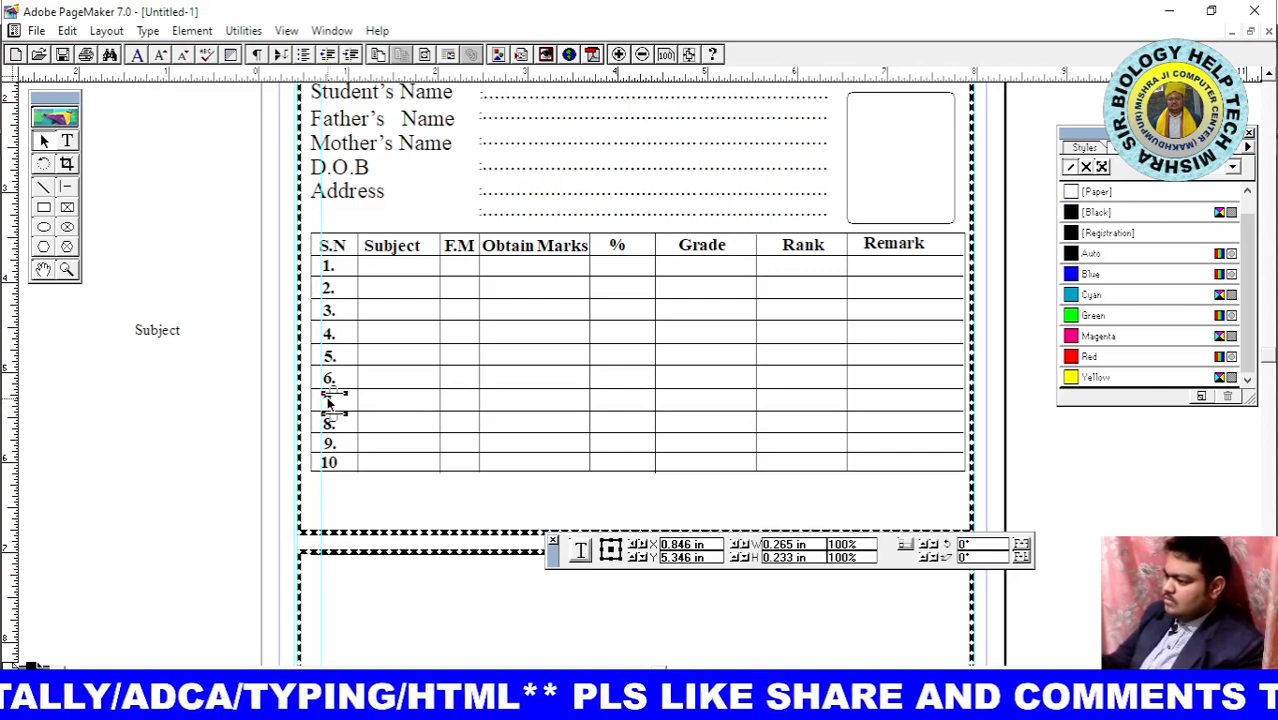
{"action": "left_click", "coordinate": [383, 423]}
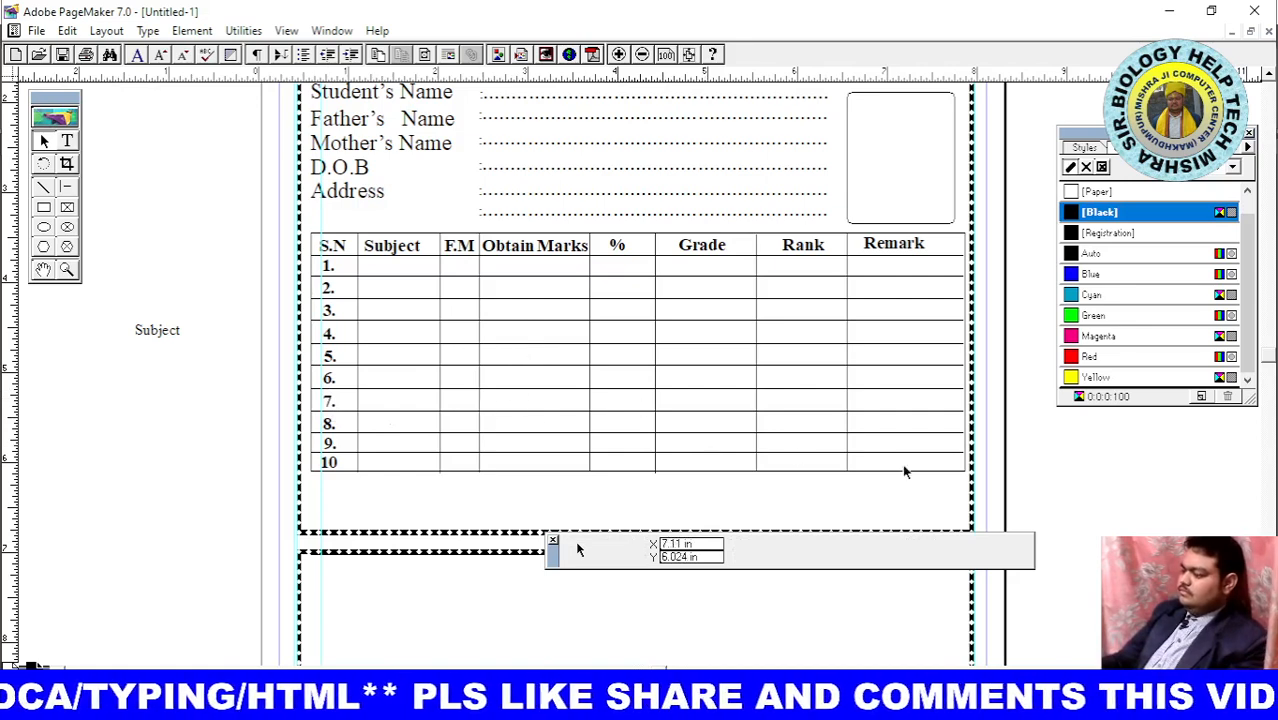
{"action": "left_click", "coordinate": [440, 469]}
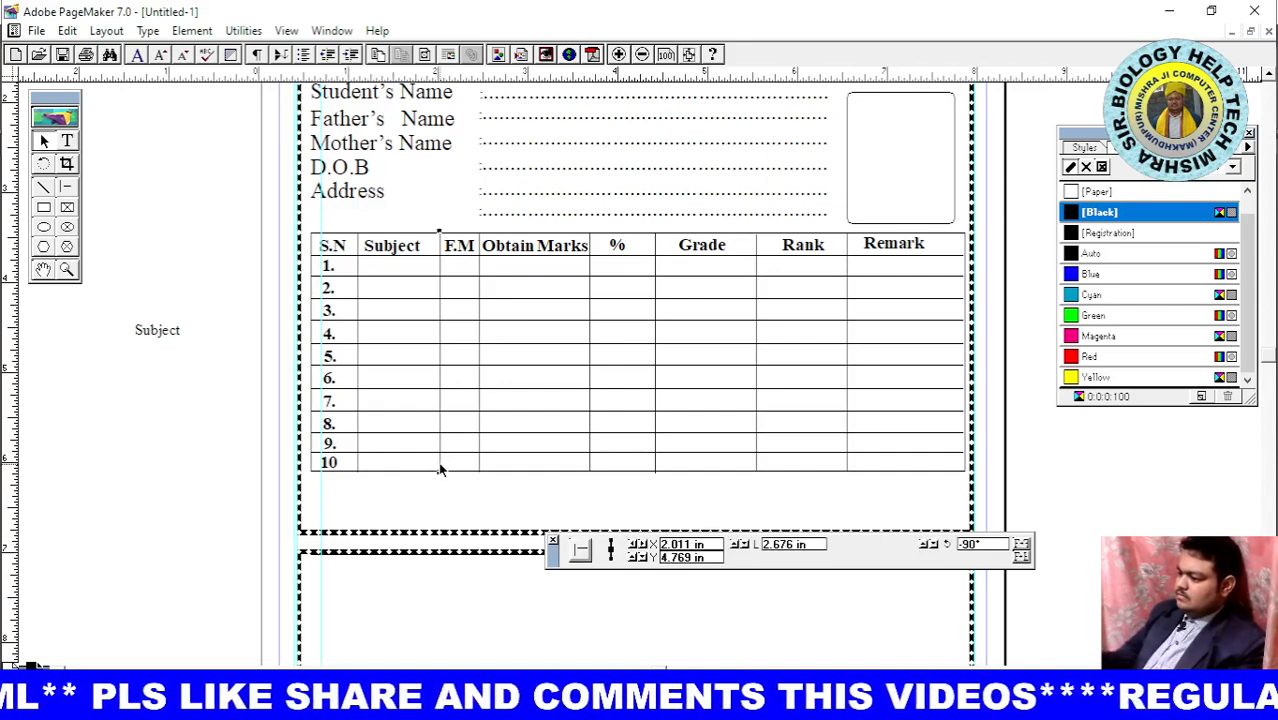
{"action": "left_click", "coordinate": [458, 512]}
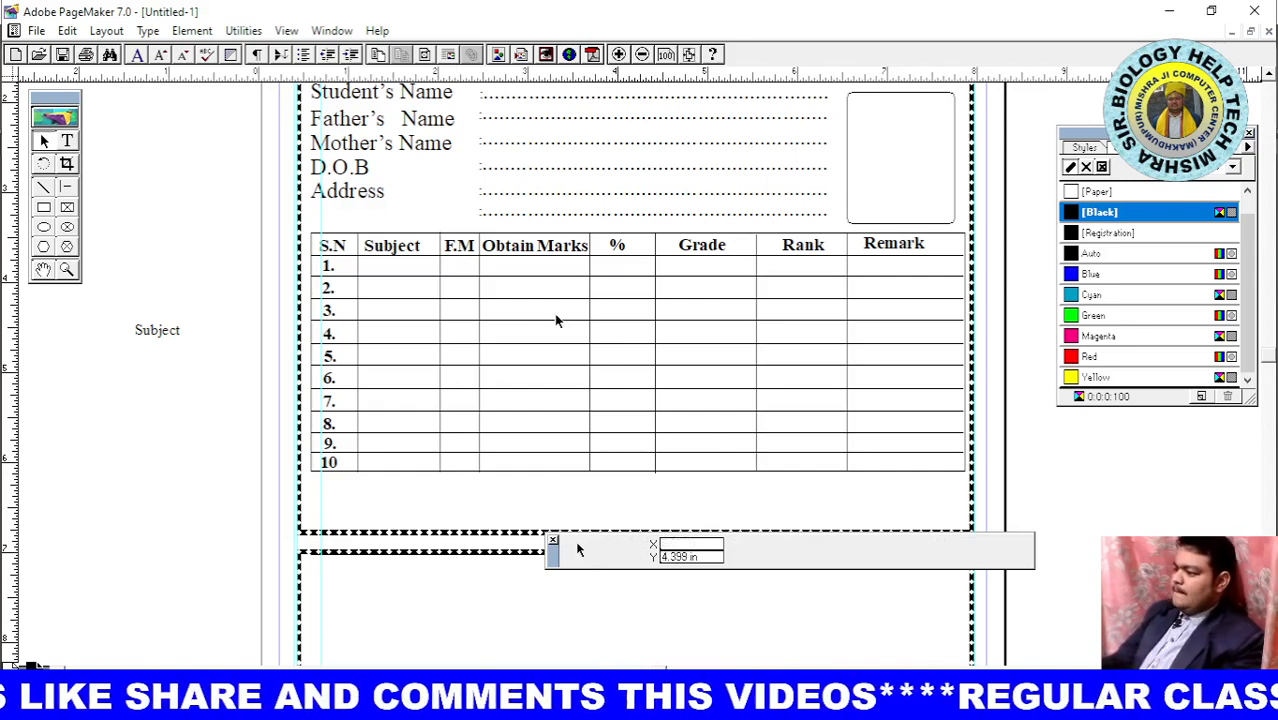
Move the vertical line between the Rank and Remark columns right to about 6.63 in
{"action": "left_click", "coordinate": [846, 290]}
{"action": "key", "text": "Right"}
{"action": "key", "text": "Right"}
{"action": "key", "text": "Right"}
{"action": "key", "text": "Right"}
{"action": "key", "text": "Right"}
{"action": "key", "text": "Right"}
{"action": "key", "text": "Right"}
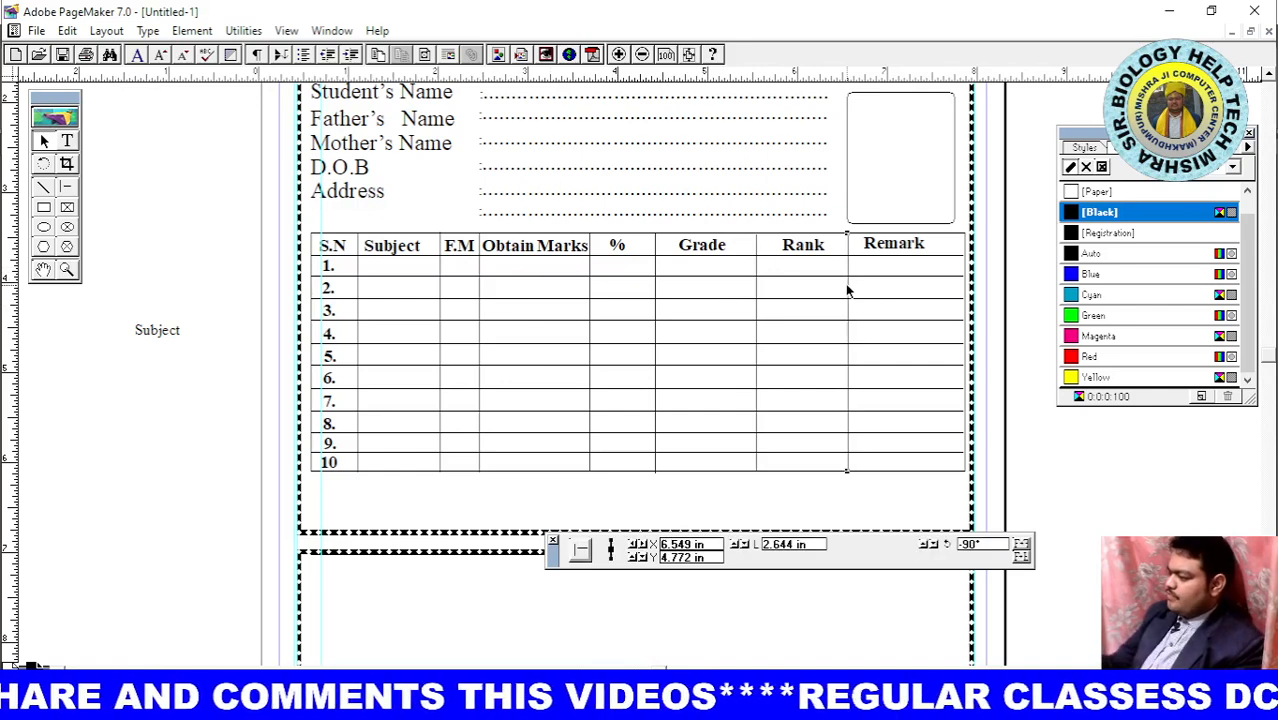
{"action": "key", "text": "Right"}
{"action": "key", "text": "Right"}
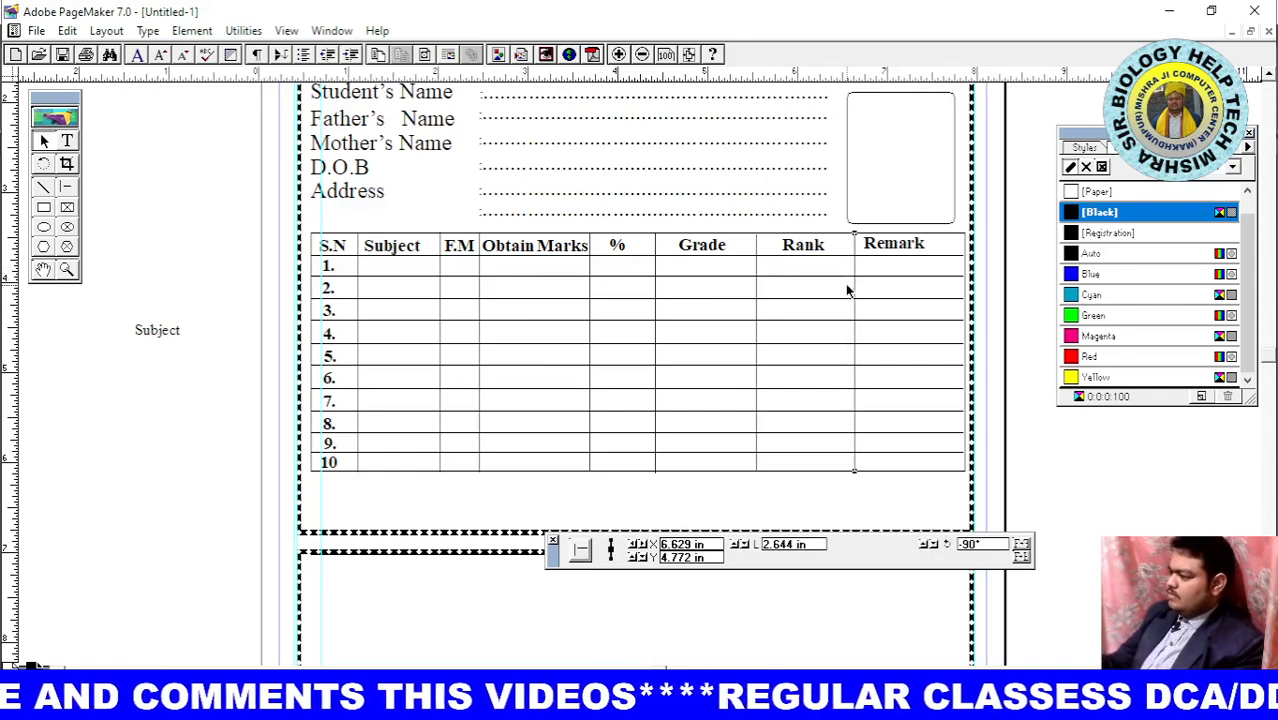
Shift the "Remark" heading right to about 7.24 in to centre it in its narrowed column
{"action": "left_click", "coordinate": [892, 247]}
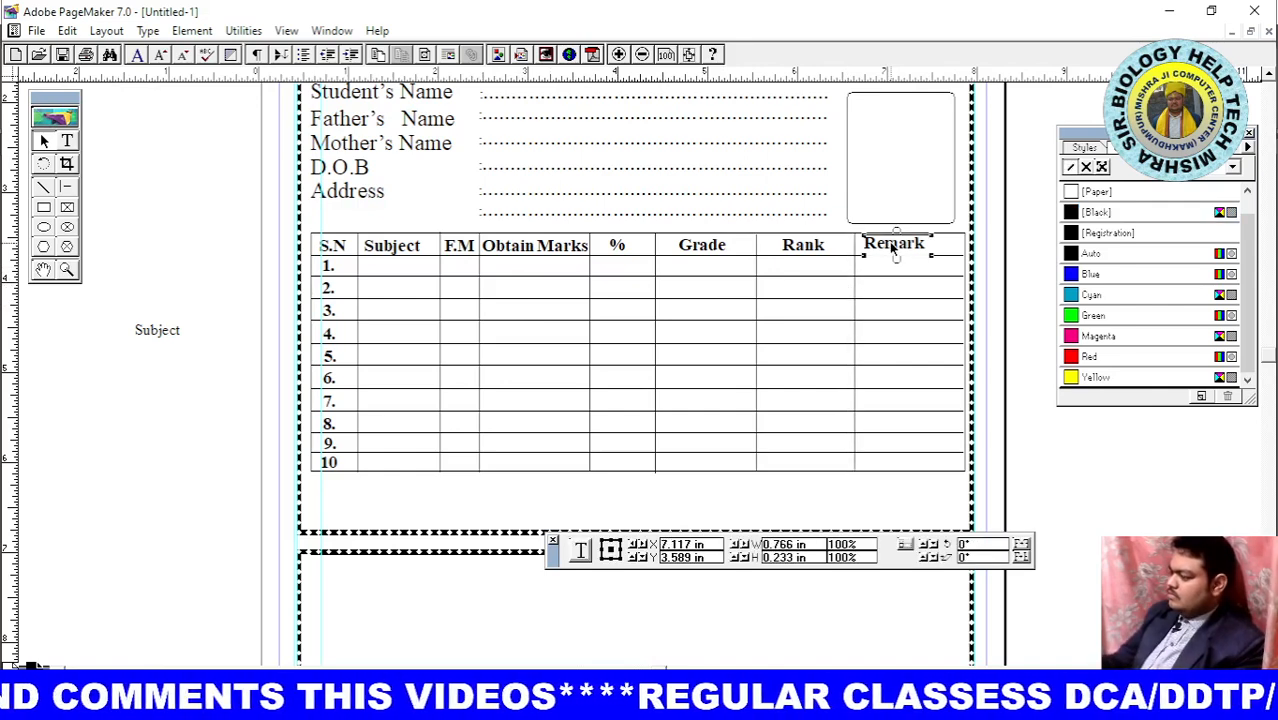
{"action": "key", "text": "Right"}
{"action": "key", "text": "Right"}
{"action": "key", "text": "Right"}
{"action": "key", "text": "Right"}
{"action": "key", "text": "Right"}
{"action": "key", "text": "Right"}
{"action": "key", "text": "Right"}
{"action": "key", "text": "Right"}
{"action": "key", "text": "Right"}
{"action": "key", "text": "Right"}
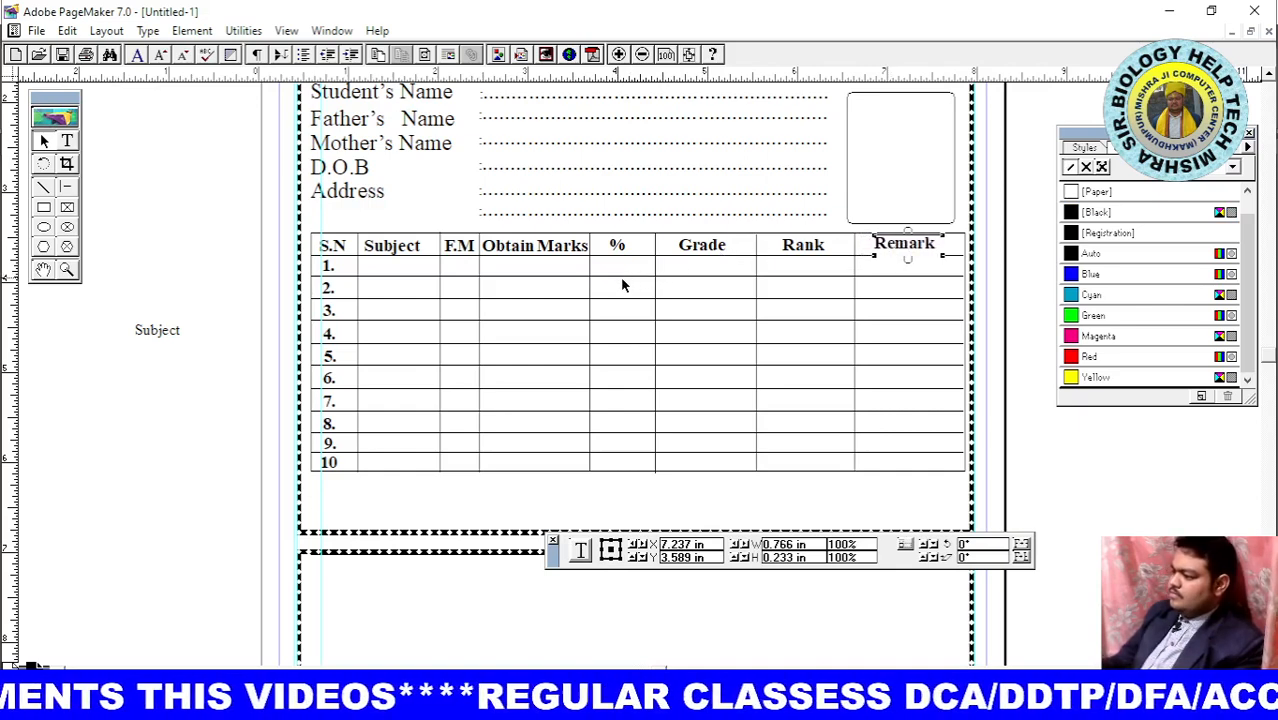
Move the vertical line between the Obtain Marks and % columns right to about 3.76 in
{"action": "left_click", "coordinate": [590, 288]}
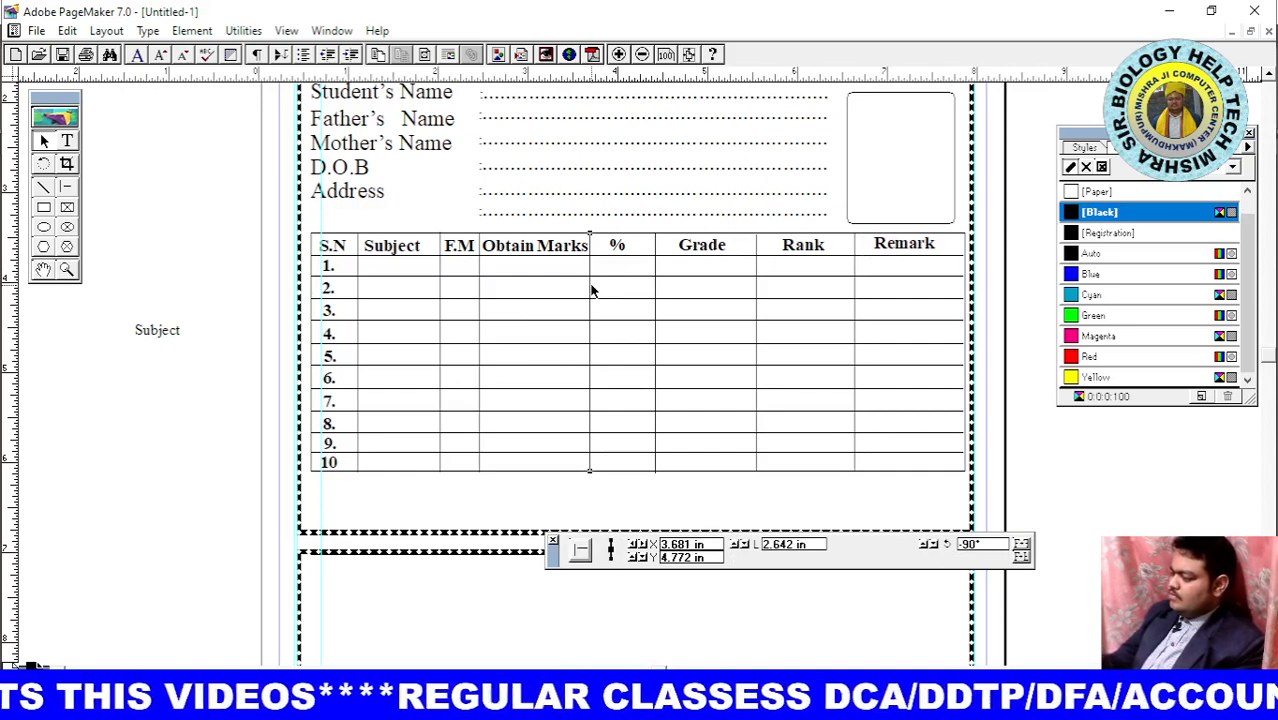
{"action": "key", "text": "Right"}
{"action": "key", "text": "Right"}
{"action": "key", "text": "Right"}
{"action": "key", "text": "Right"}
{"action": "key", "text": "Right"}
{"action": "key", "text": "Right"}
{"action": "key", "text": "Right"}
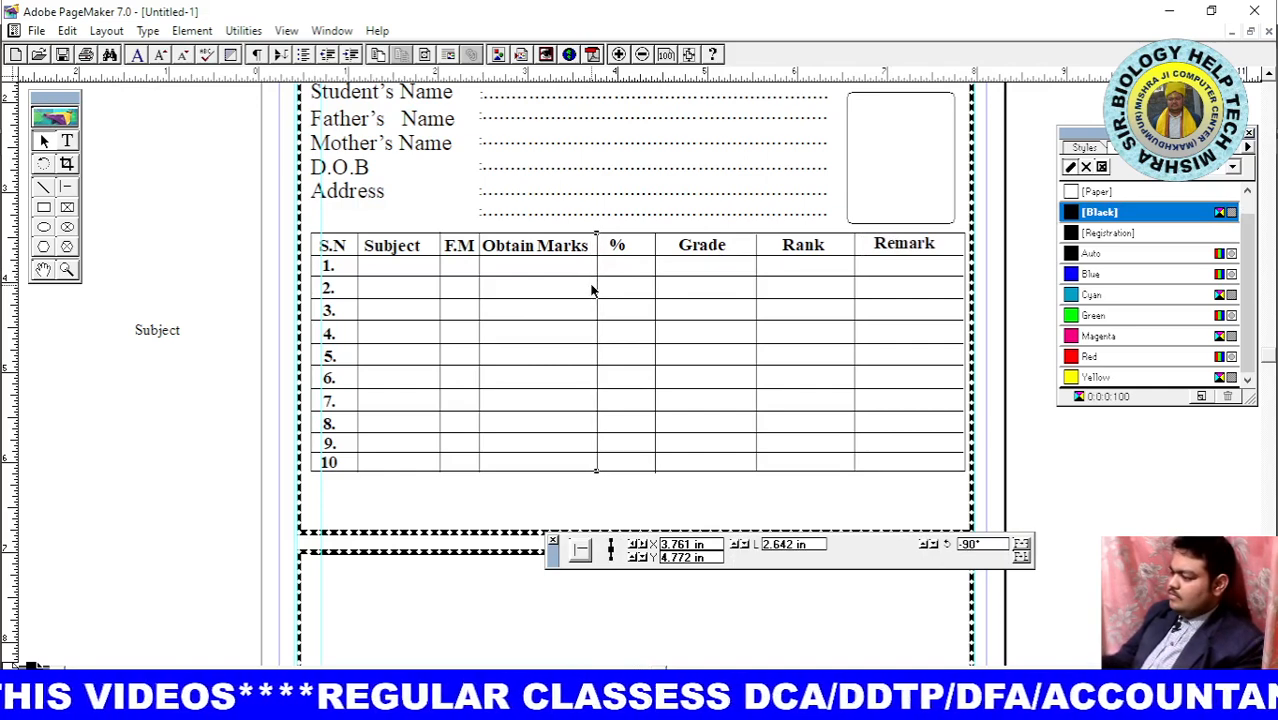
Nudge the vertical line between the % and Grade columns to the right
{"action": "left_click", "coordinate": [654, 292]}
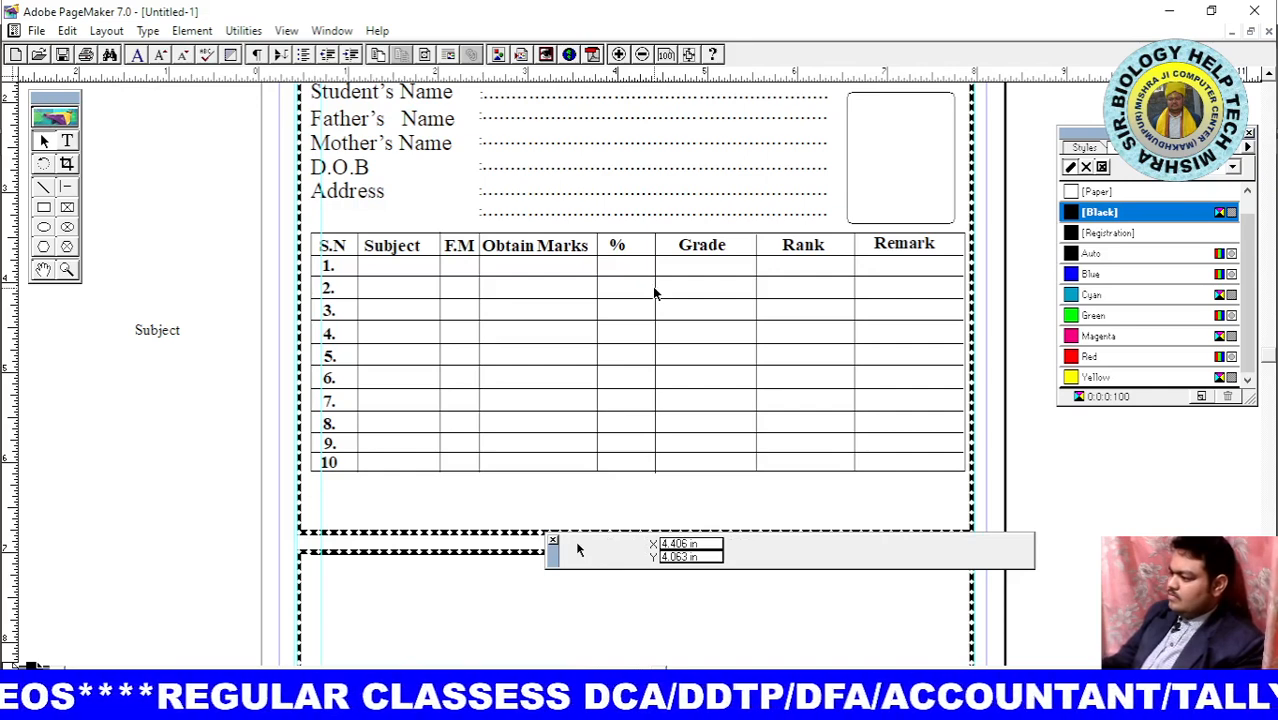
{"action": "left_click", "coordinate": [655, 293]}
{"action": "key", "text": "Right"}
{"action": "key", "text": "Right"}
{"action": "key", "text": "Right"}
{"action": "key", "text": "Right"}
{"action": "key", "text": "Right"}
{"action": "key", "text": "Right"}
{"action": "key", "text": "Right"}
{"action": "key", "text": "Right"}
{"action": "key", "text": "Right"}
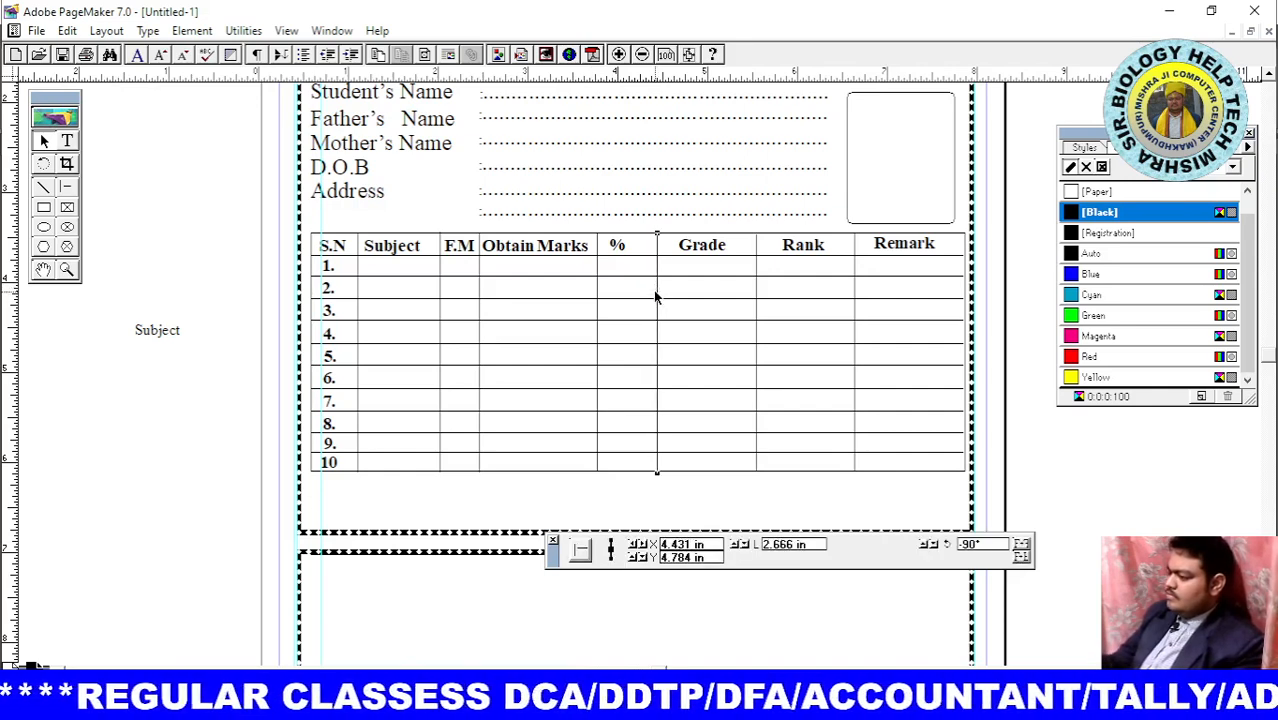
Move the vertical line between the % and Grade columns further right to about 4.5 in
{"action": "key", "text": "Right"}
{"action": "key", "text": "Right"}
{"action": "key", "text": "Right"}
{"action": "key", "text": "Right"}
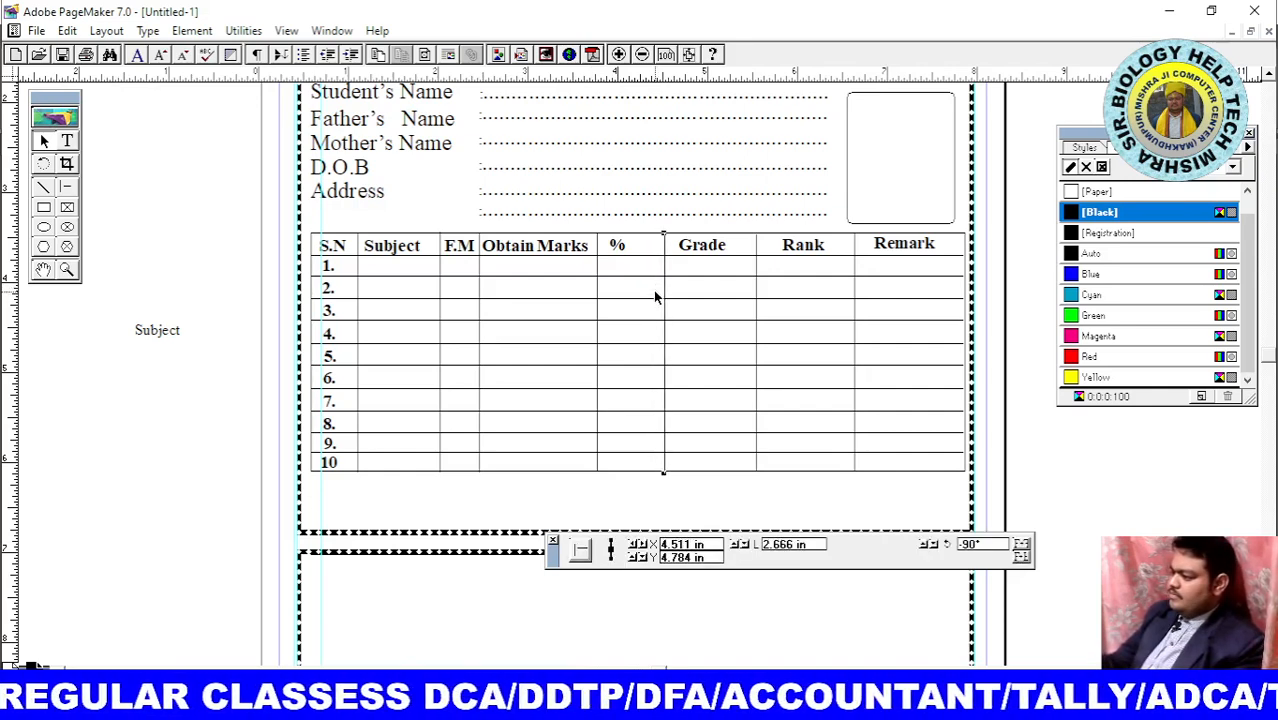
Shift the "%" heading right to about 4.32 in to centre it in its column
{"action": "left_click", "coordinate": [616, 248]}
{"action": "key", "text": "Right"}
{"action": "key", "text": "Right"}
{"action": "key", "text": "Right"}
{"action": "key", "text": "Right"}
{"action": "key", "text": "Right"}
{"action": "key", "text": "Right"}
{"action": "key", "text": "Right"}
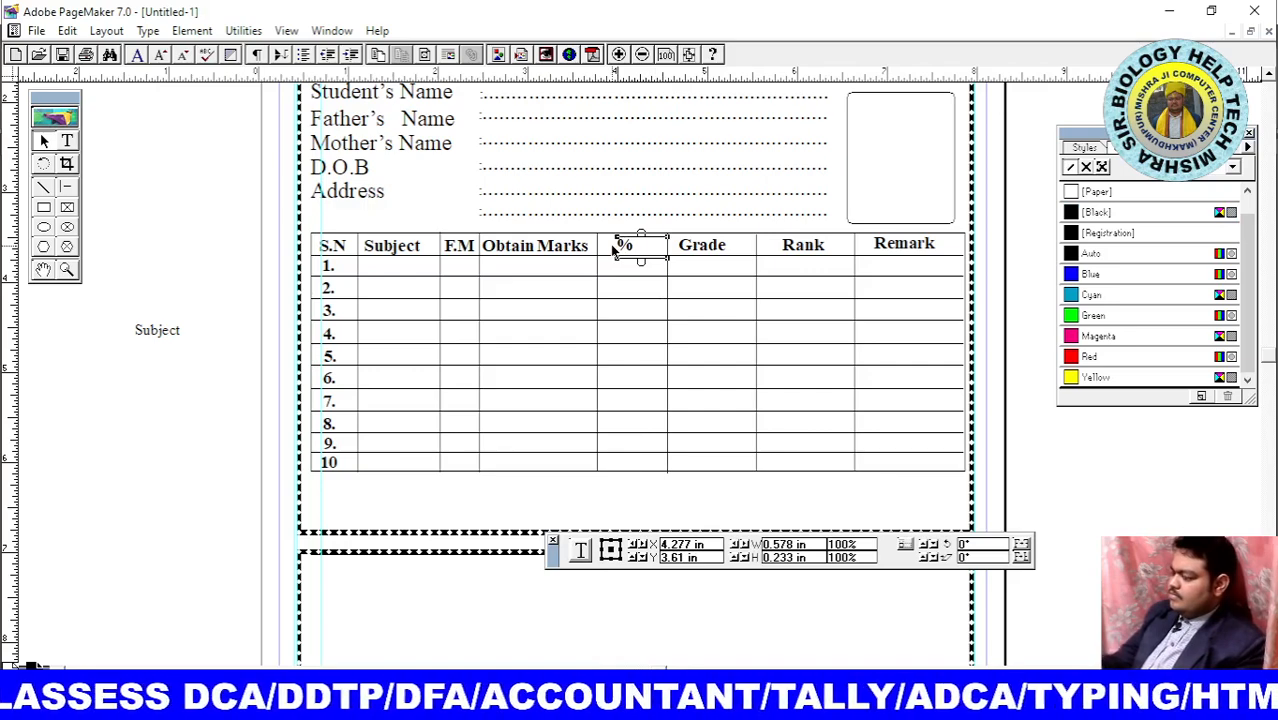
{"action": "key", "text": "Right"}
{"action": "key", "text": "Right"}
{"action": "key", "text": "Right"}
{"action": "key", "text": "Right"}
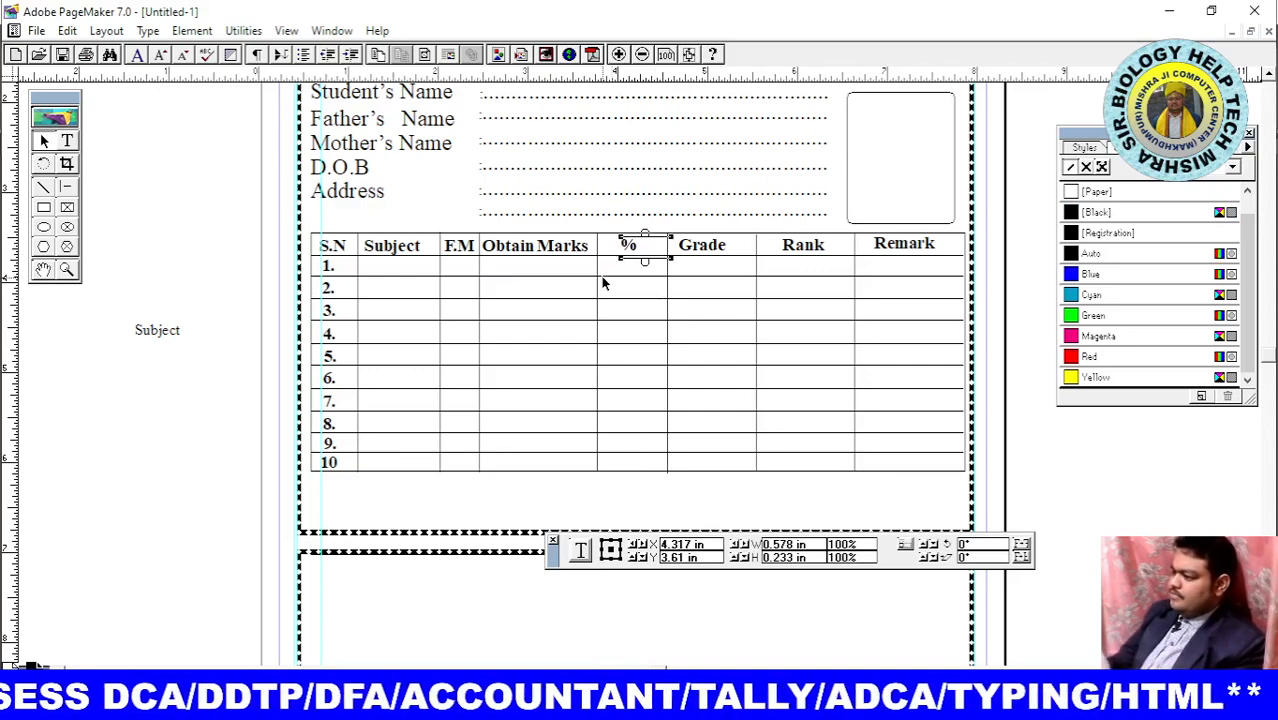
Move the vertical line between the Obtain Marks and % columns right to about 3.83 in
{"action": "left_click", "coordinate": [570, 275]}
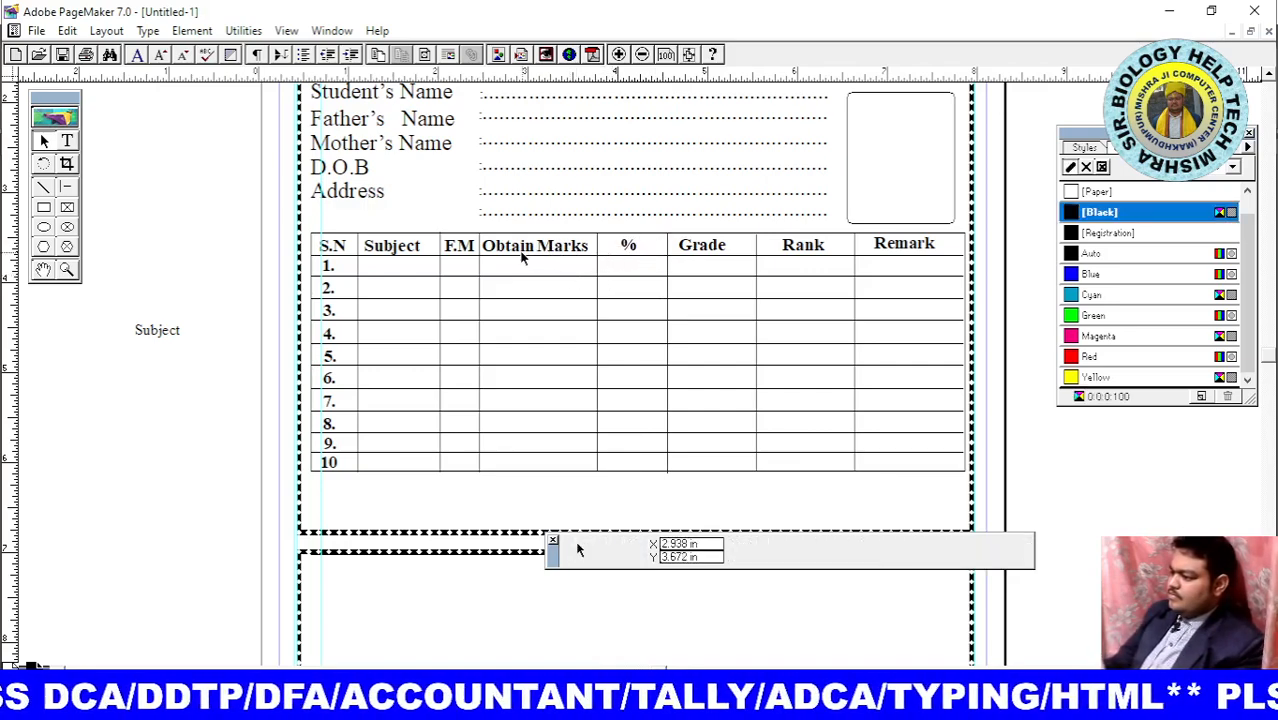
{"action": "left_click", "coordinate": [599, 282]}
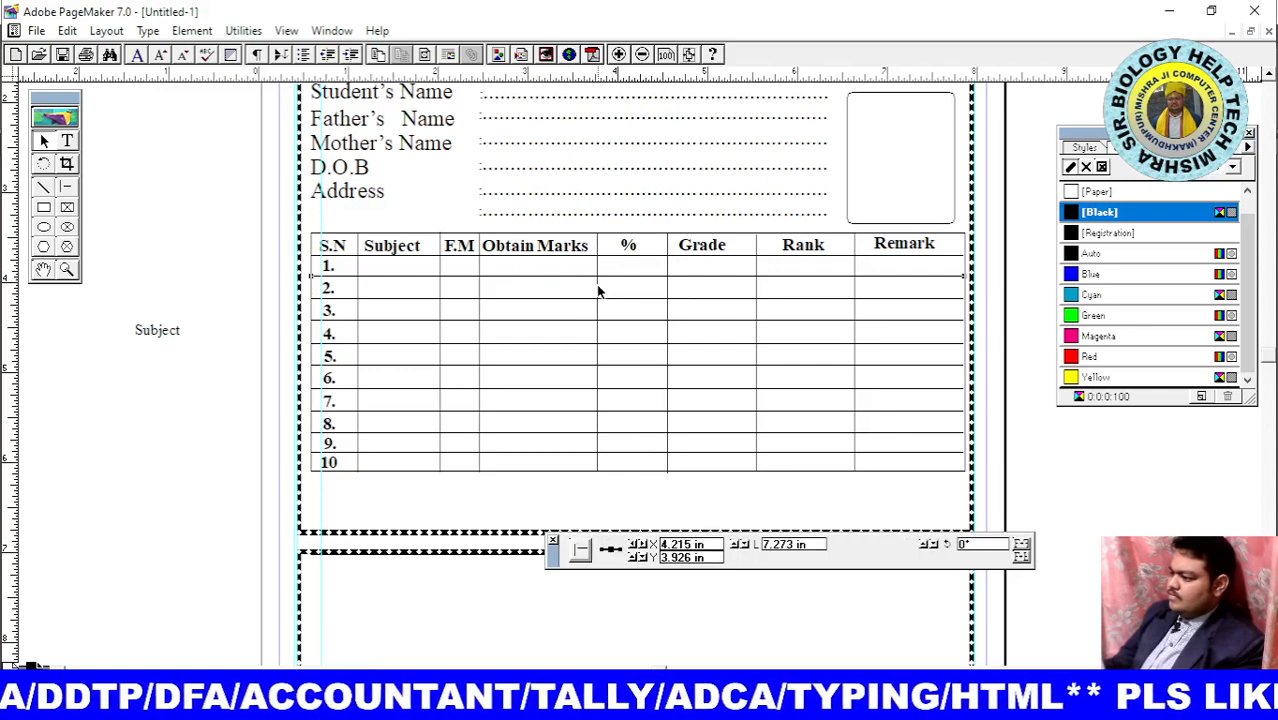
{"action": "key", "text": "Right"}
{"action": "key", "text": "Right"}
{"action": "key", "text": "Right"}
{"action": "key", "text": "Right"}
{"action": "key", "text": "Right"}
{"action": "key", "text": "Right"}
{"action": "key", "text": "Right"}
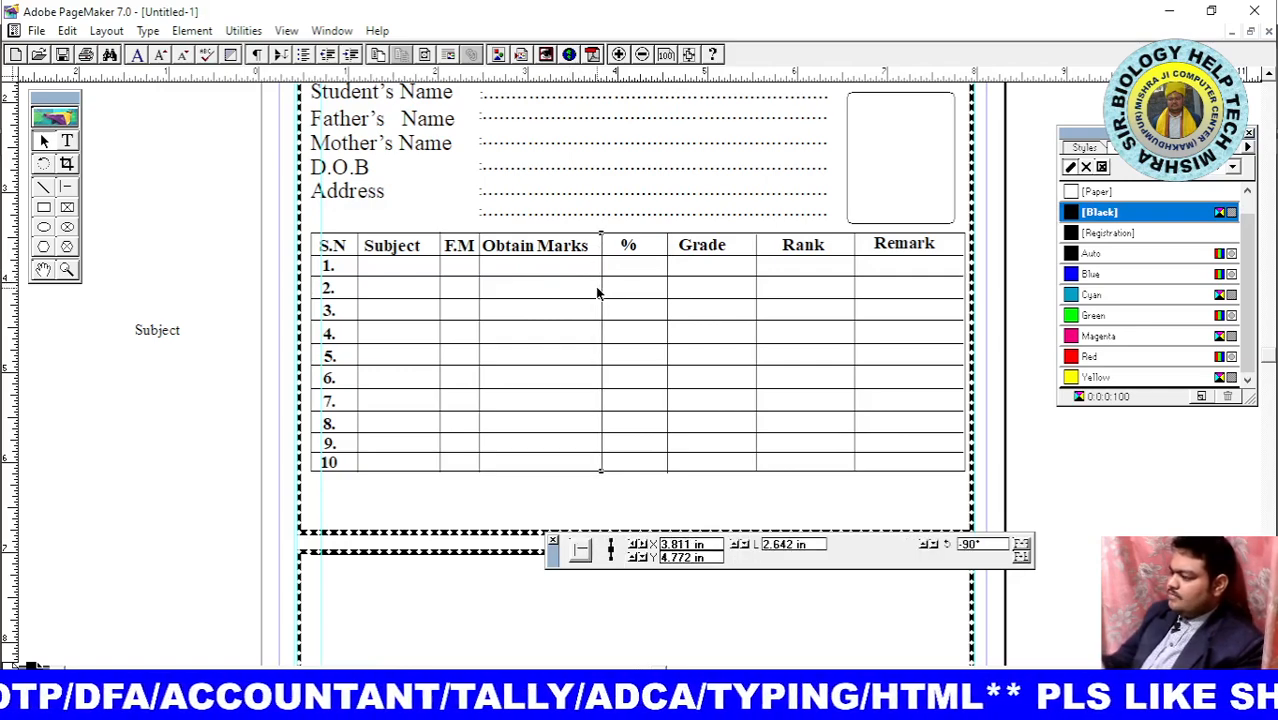
Shift the "Obtain Marks" heading right to about 3.2 in within its column
{"action": "left_click", "coordinate": [558, 256]}
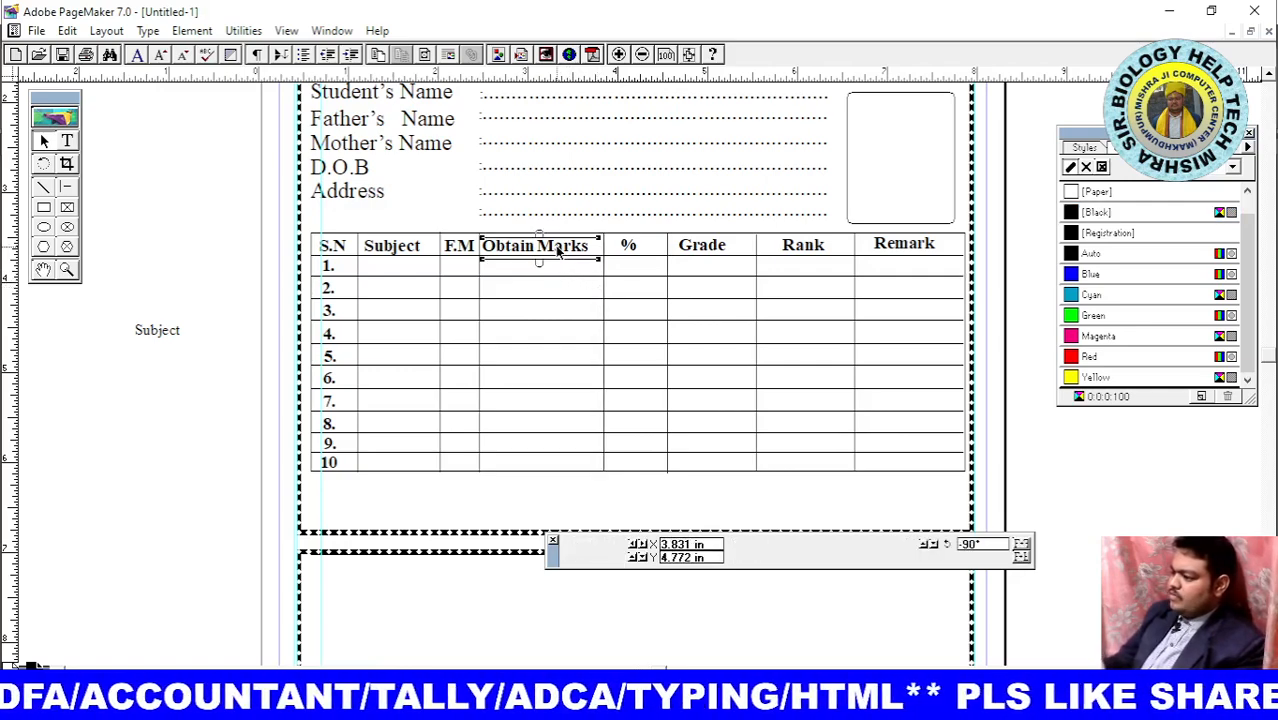
{"action": "key", "text": "Right"}
{"action": "key", "text": "Right"}
{"action": "key", "text": "Right"}
{"action": "key", "text": "Right"}
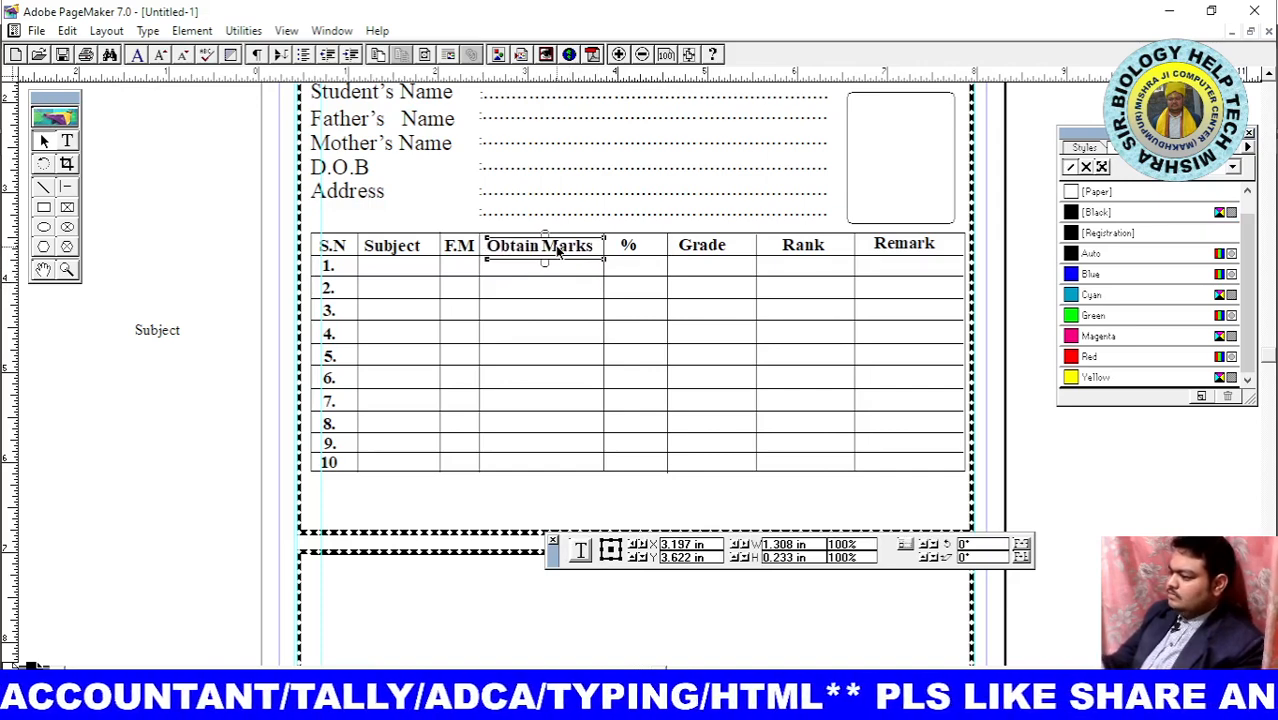
Move the vertical line between the F.M and Obtain Marks columns right to about 2.5 in
{"action": "left_click", "coordinate": [481, 302]}
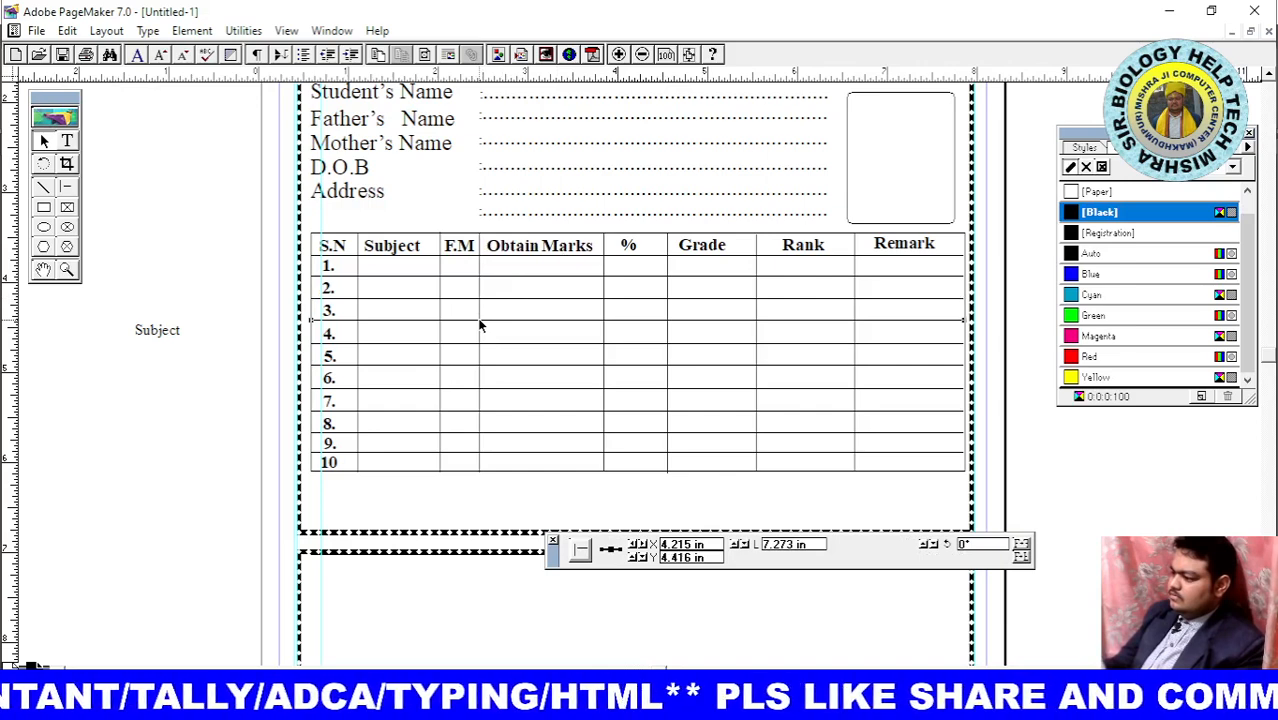
{"action": "left_click", "coordinate": [480, 334]}
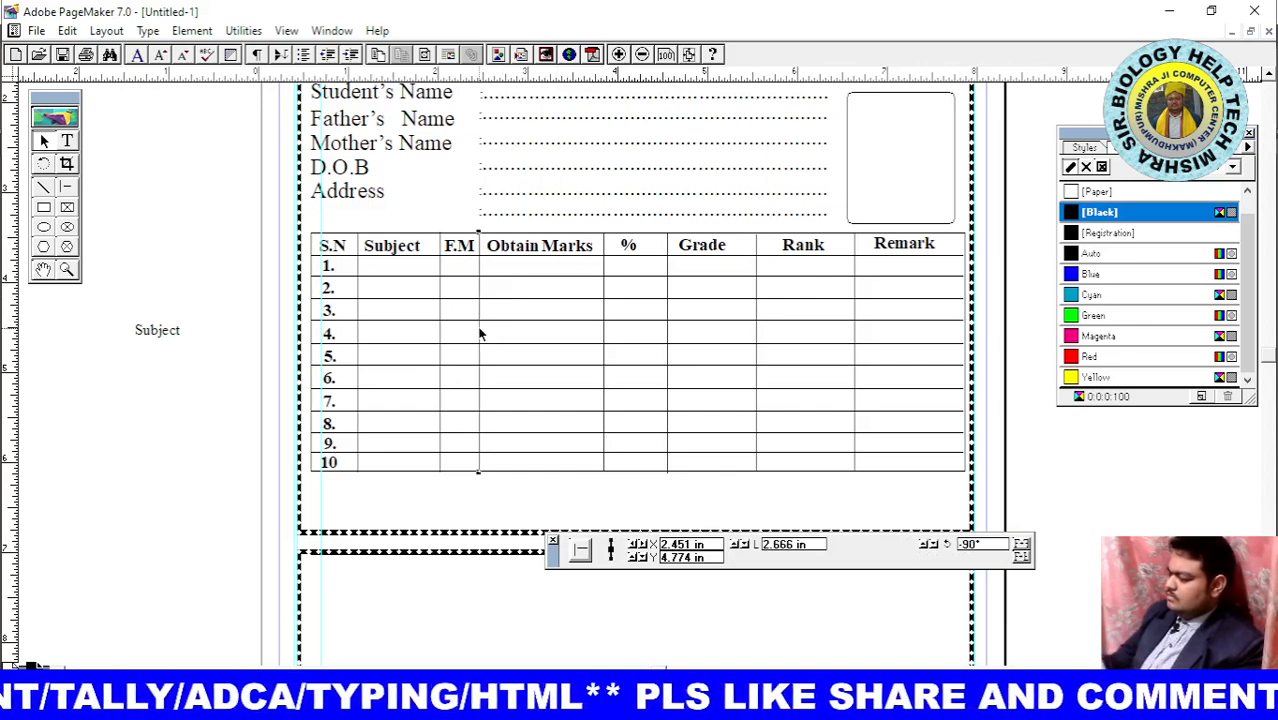
{"action": "key", "text": "Right"}
{"action": "key", "text": "Right"}
{"action": "key", "text": "Right"}
{"action": "key", "text": "Right"}
{"action": "key", "text": "Right"}
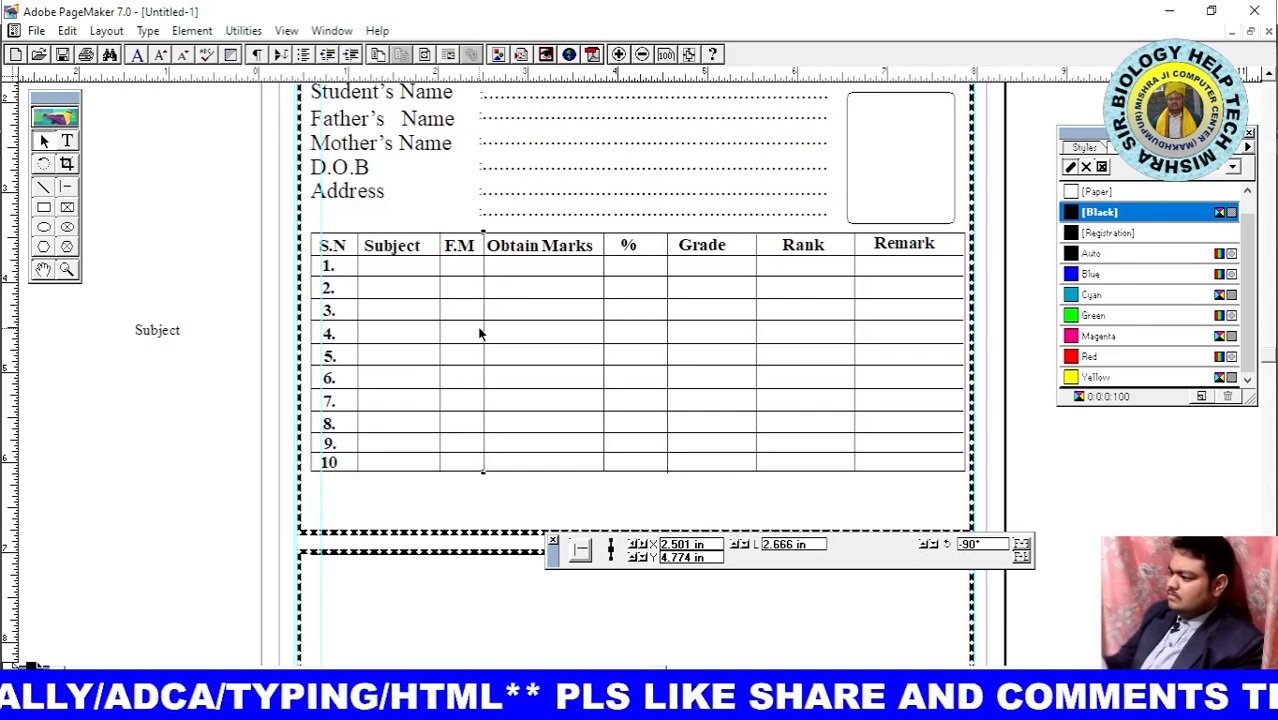
Move the vertical line between the Subject and F.M columns left to about 1.97 in
{"action": "left_click", "coordinate": [440, 321]}
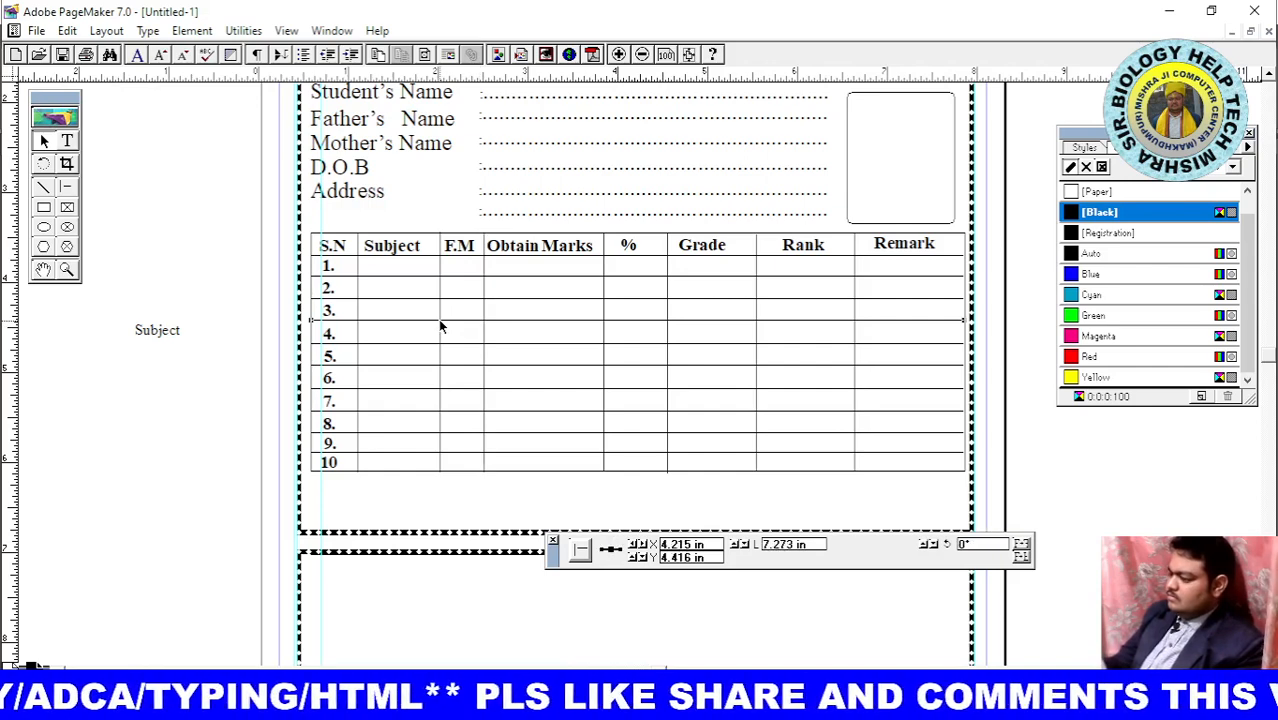
{"action": "left_click", "coordinate": [441, 334]}
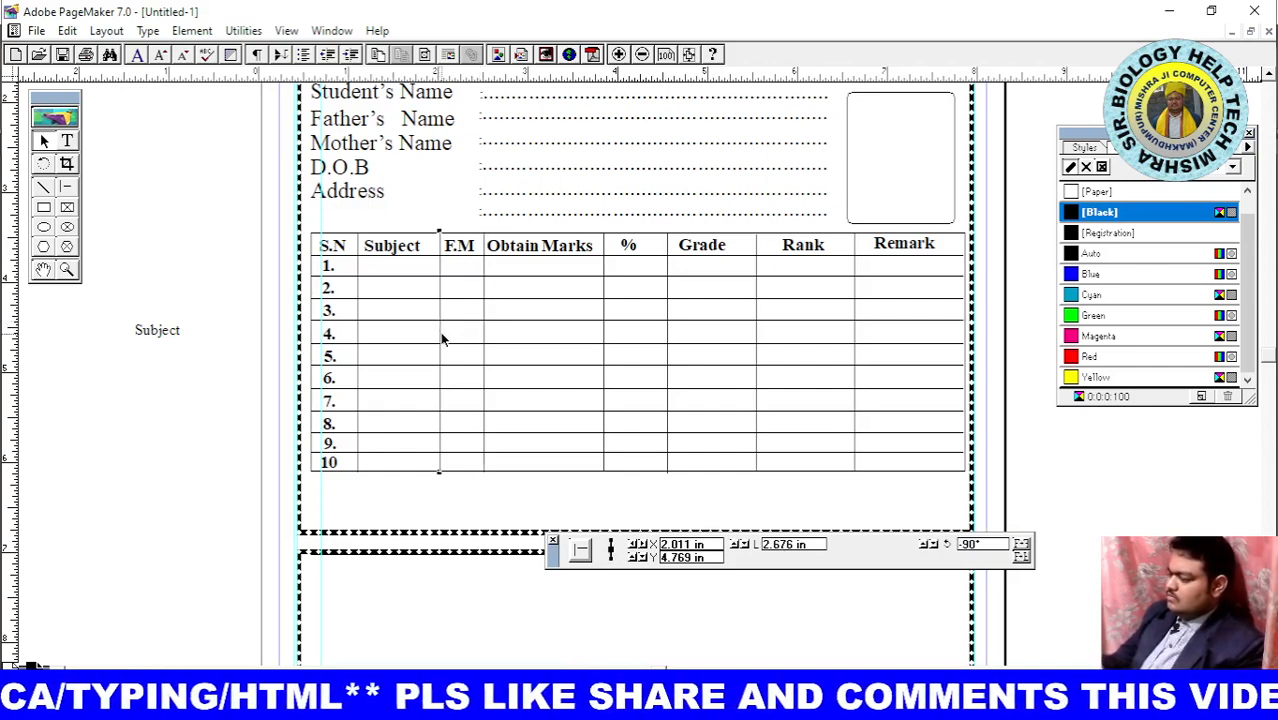
{"action": "key", "text": "Left"}
{"action": "key", "text": "Left"}
{"action": "key", "text": "Left"}
{"action": "key", "text": "Left"}
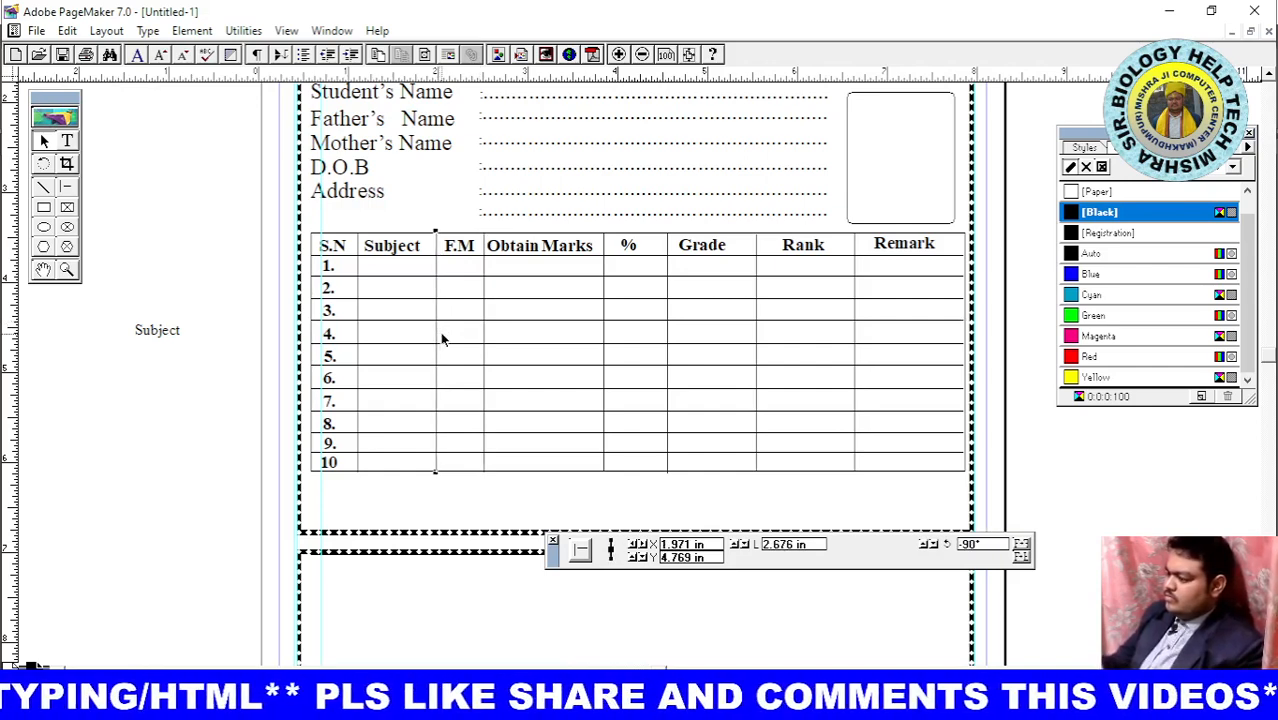
{"action": "left_click", "coordinate": [555, 338]}
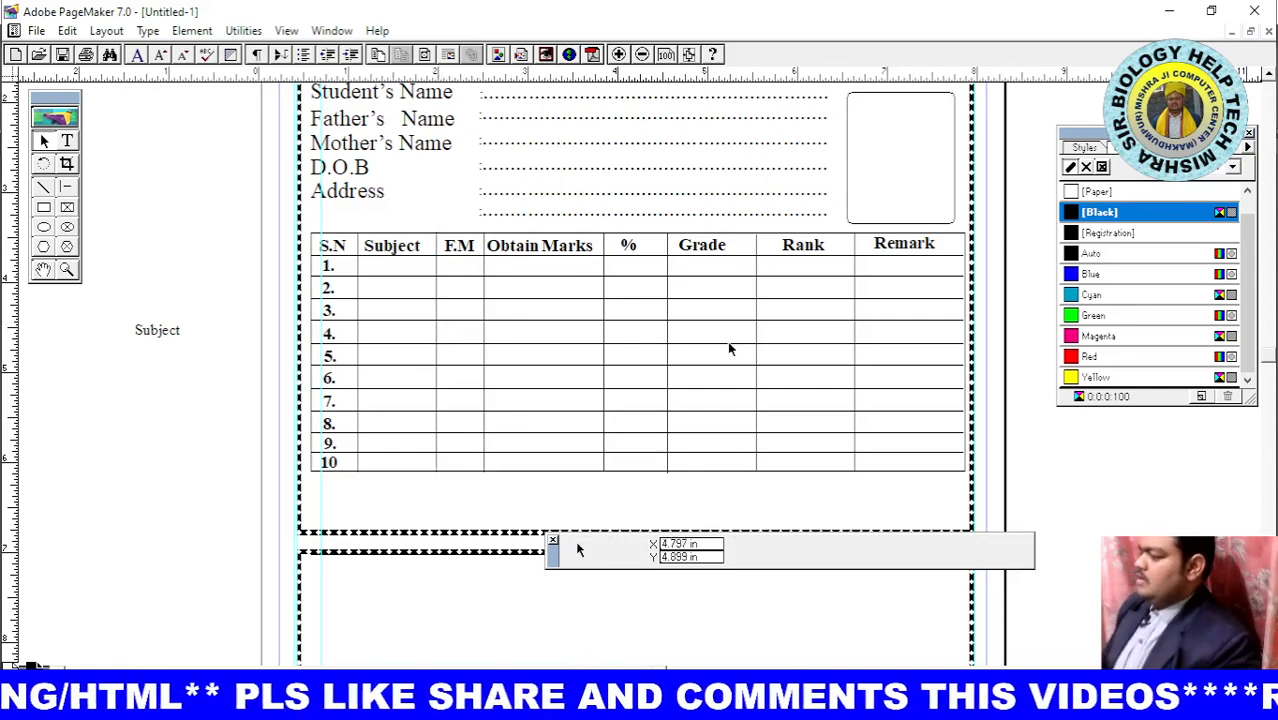
Nudge the line between F.M and Obtain Marks right to about 2.51 in and the "Obtain Marks" heading right to about 3.25 in
{"action": "left_click", "coordinate": [483, 341]}
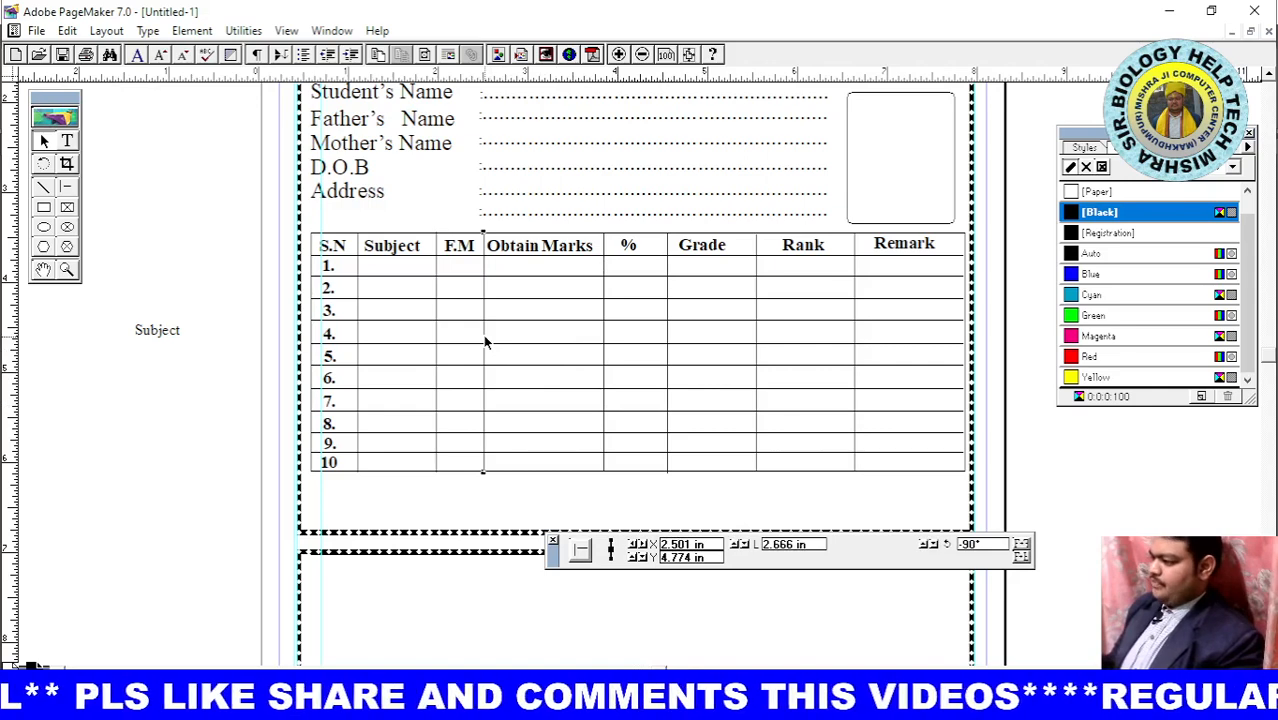
{"action": "key", "text": "Right"}
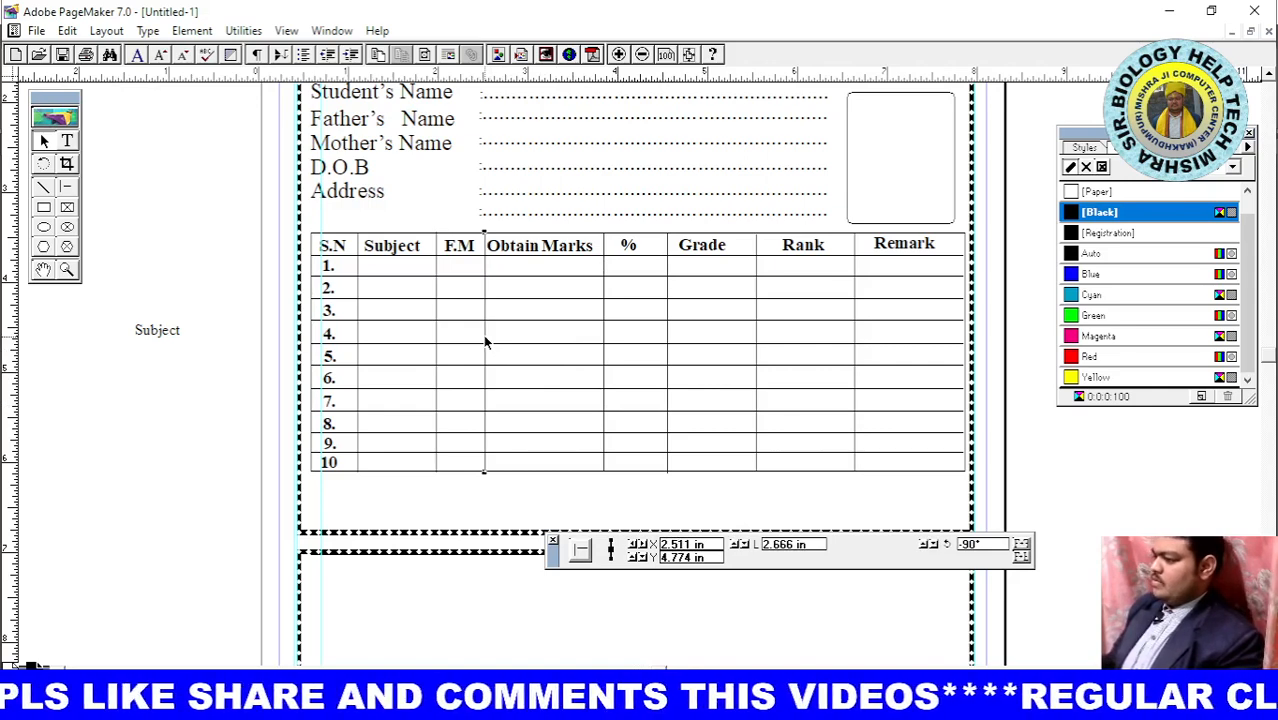
{"action": "left_click", "coordinate": [559, 236]}
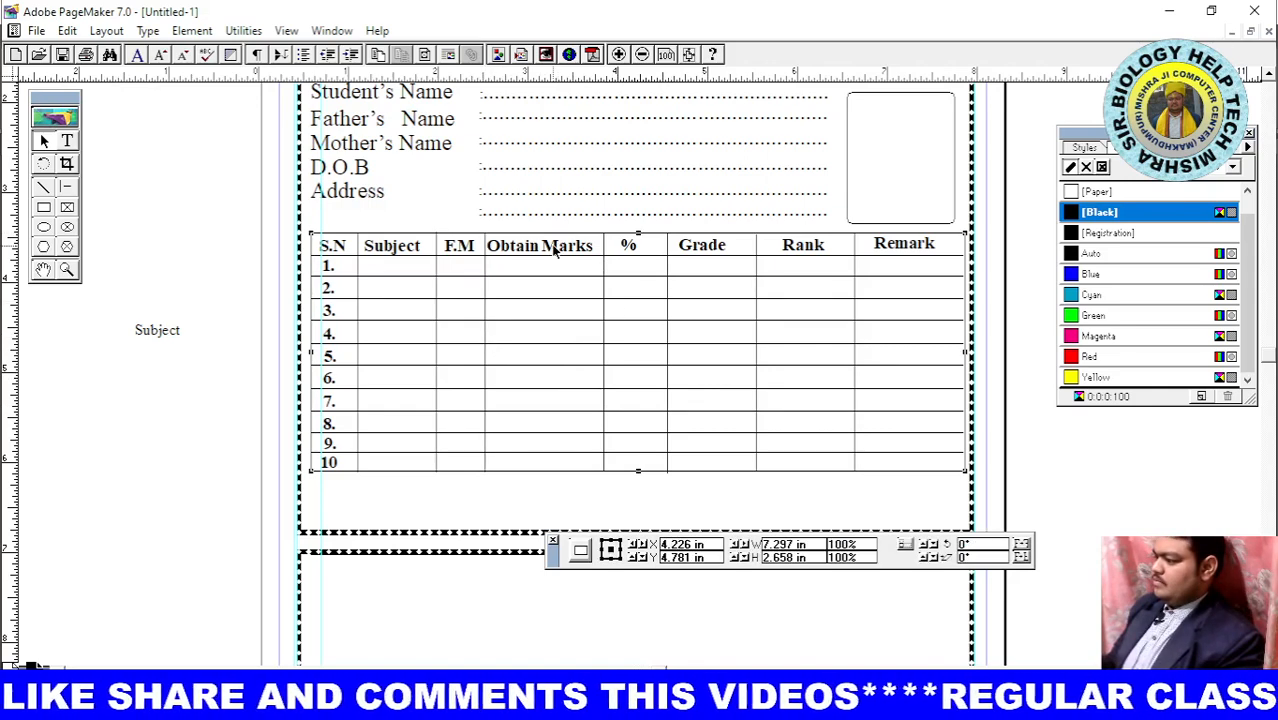
{"action": "left_click", "coordinate": [553, 248]}
{"action": "key", "text": "Right"}
{"action": "key", "text": "Right"}
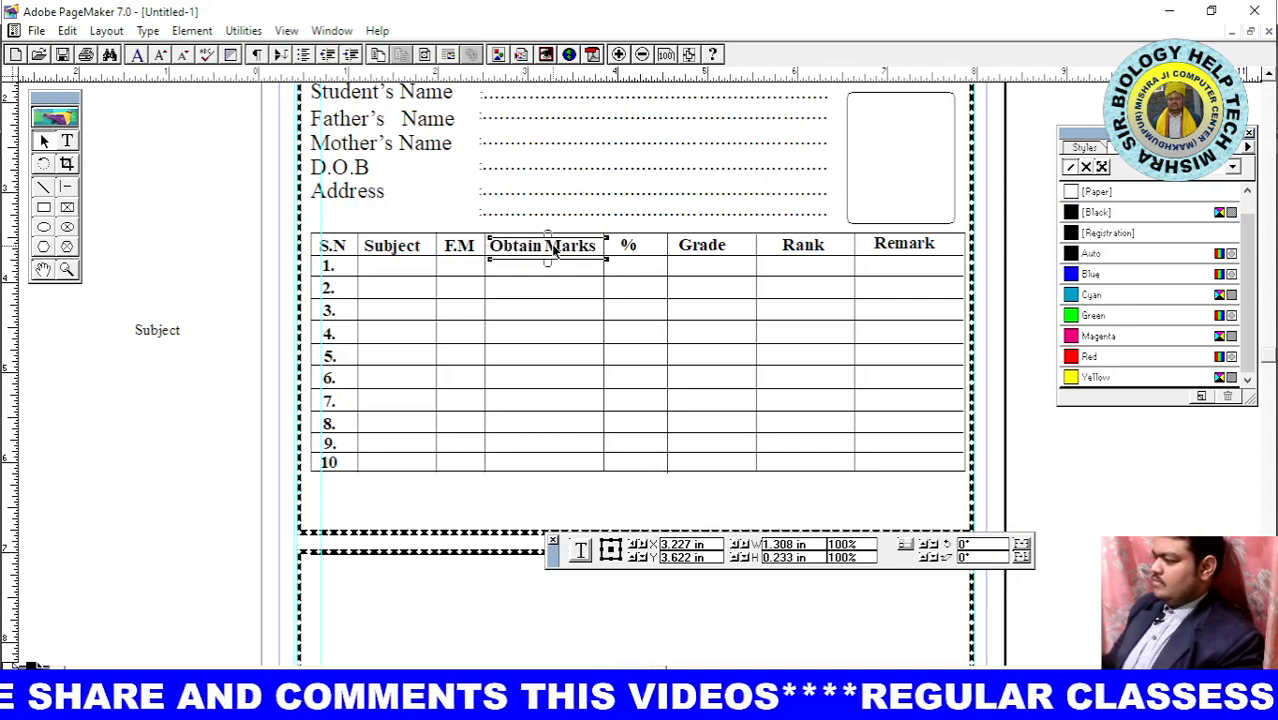
{"action": "key", "text": "Right"}
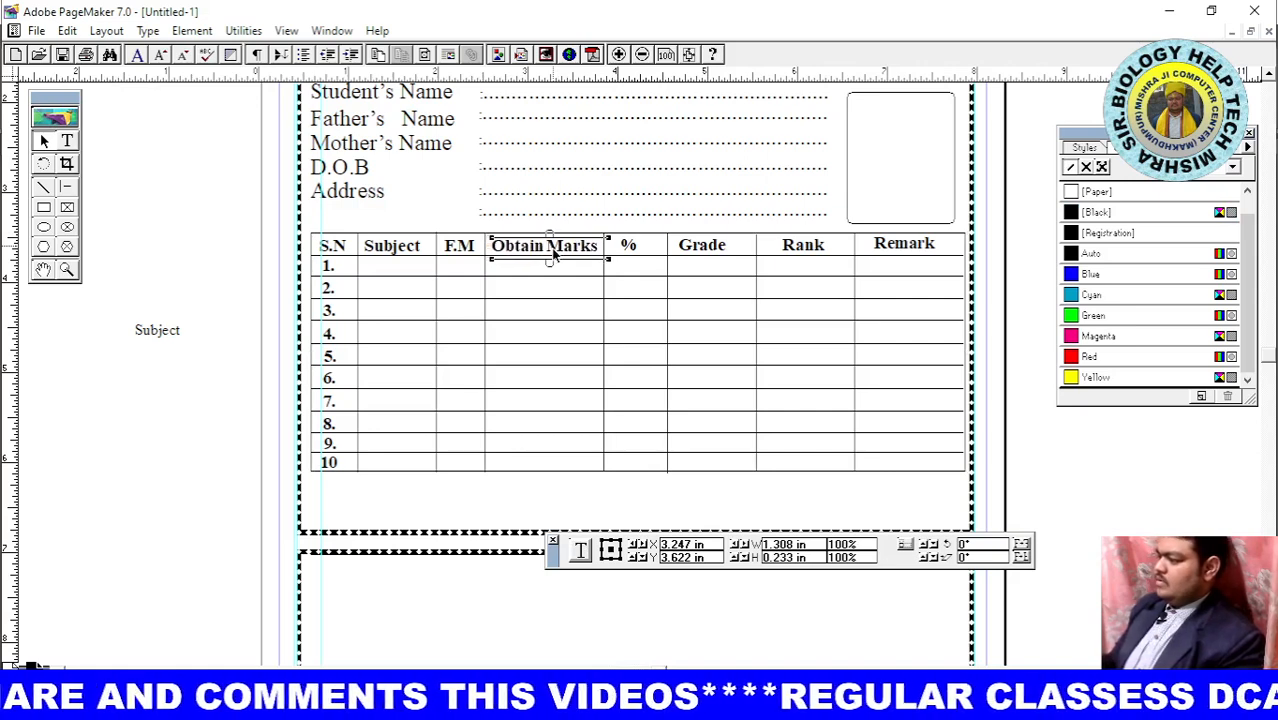
{"action": "left_click", "coordinate": [553, 288]}
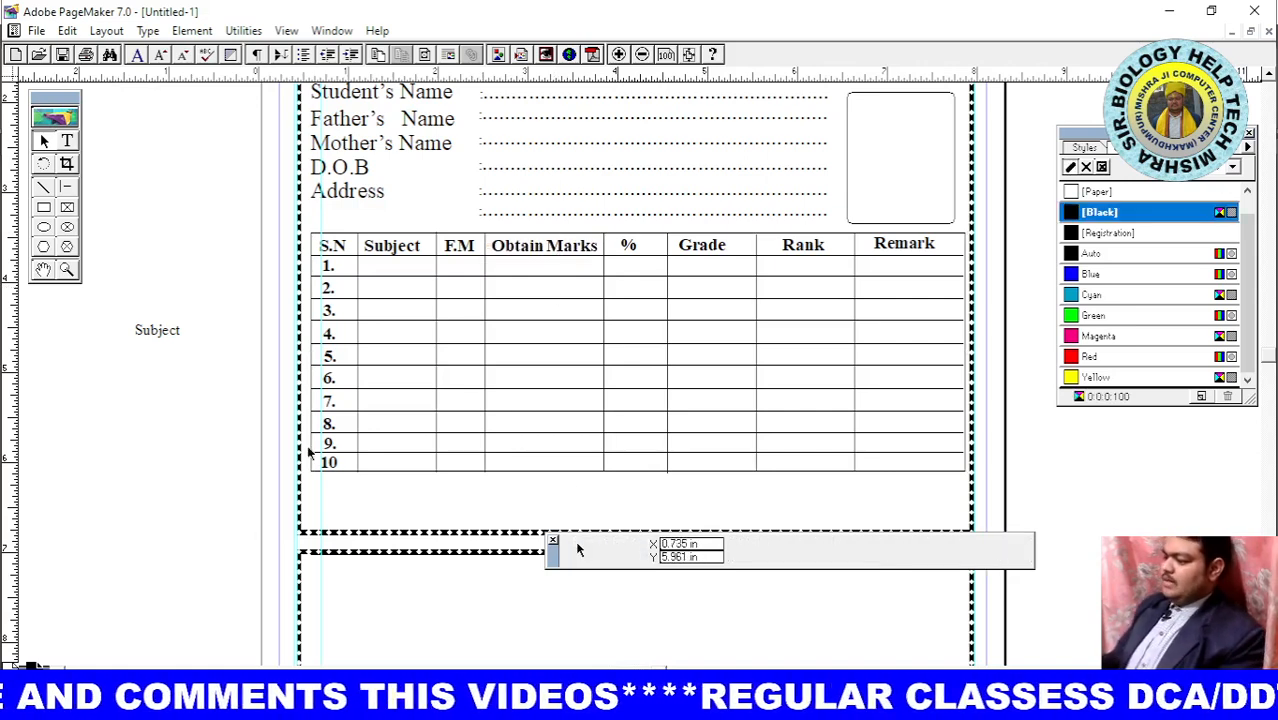
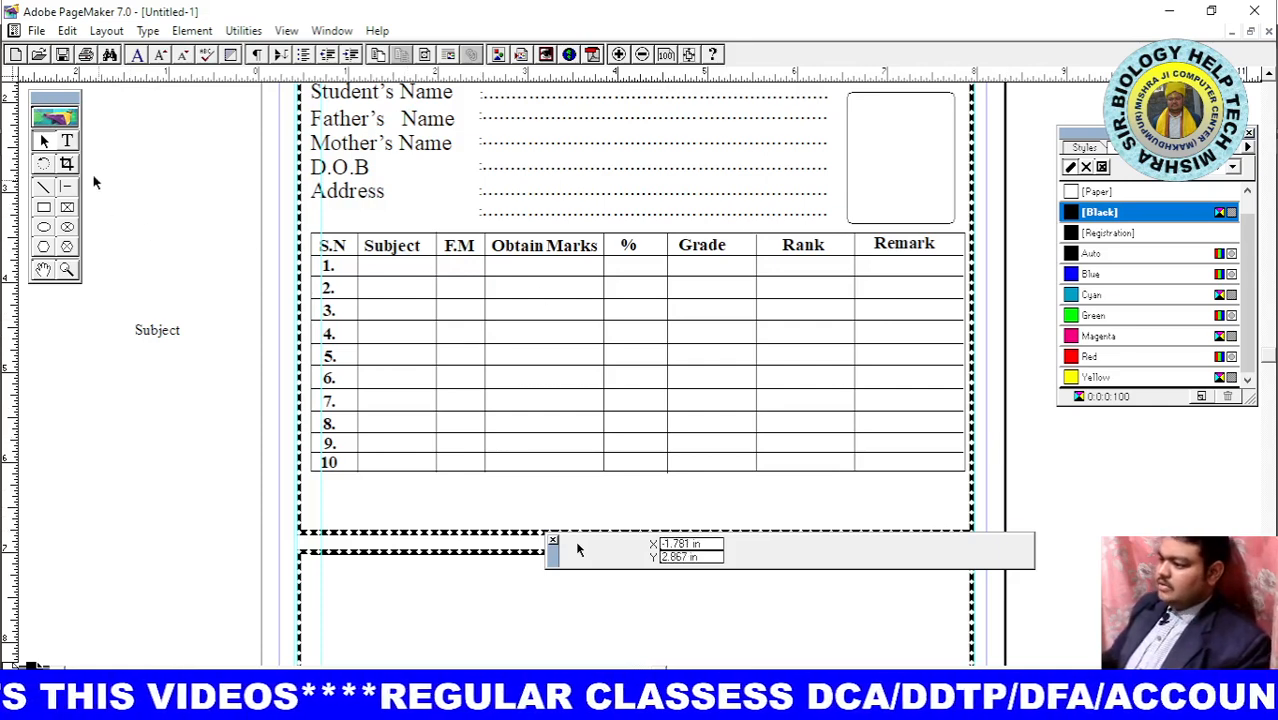
Create a text block reading "English" on the pasteboard beside the page, below the spare "Subject" text
{"action": "left_click", "coordinate": [67, 141]}
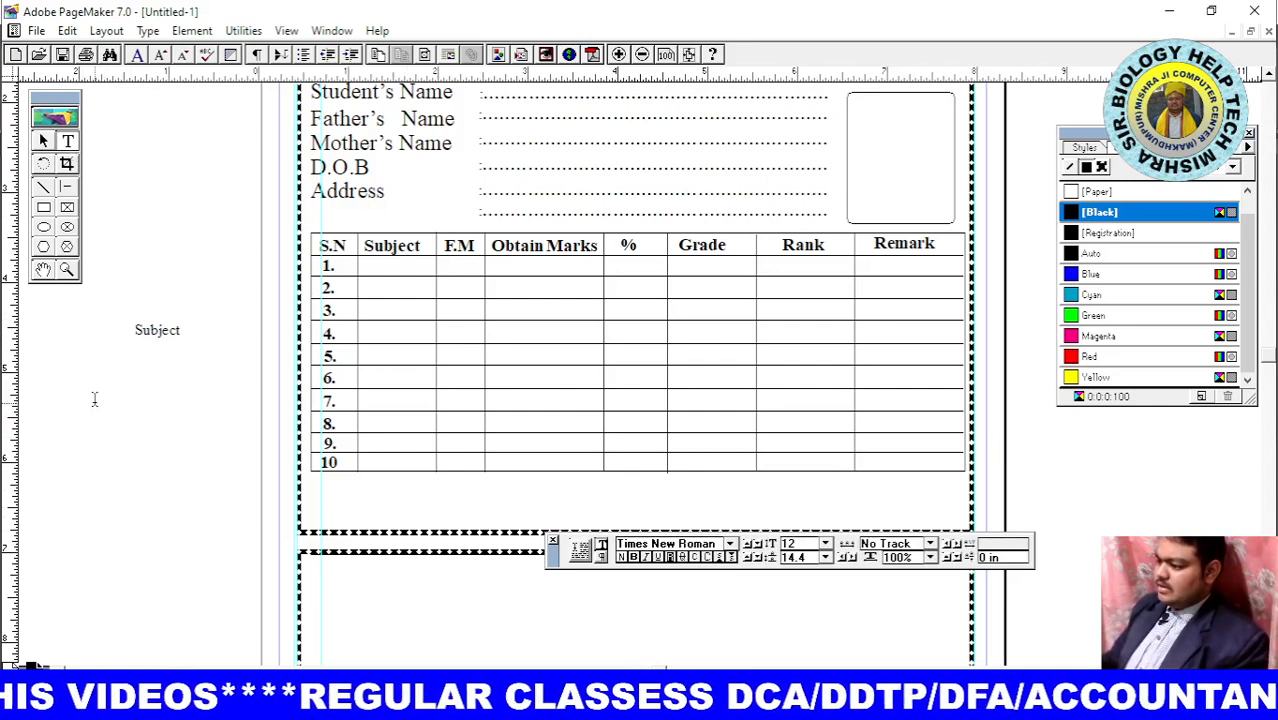
{"action": "left_click_drag", "start_coordinate": [95, 398], "coordinate": [192, 455]}
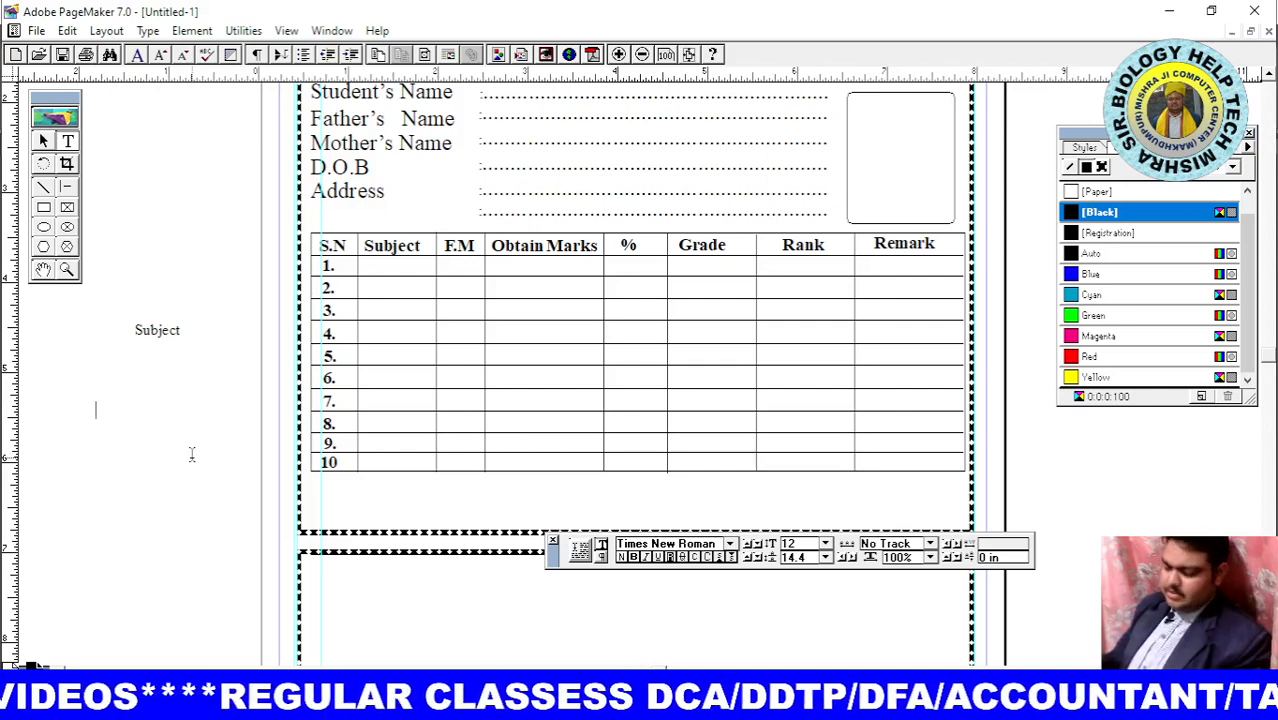
{"action": "type", "text": "E"}
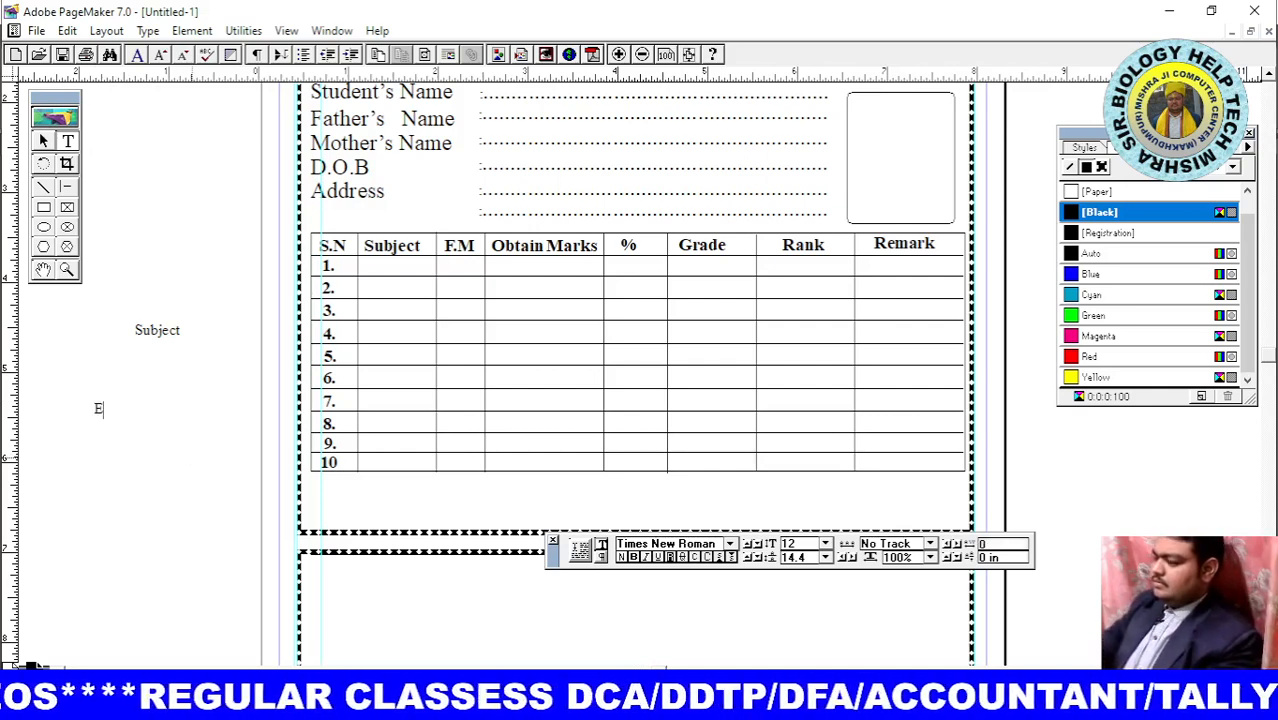
{"action": "type", "text": "ngl"}
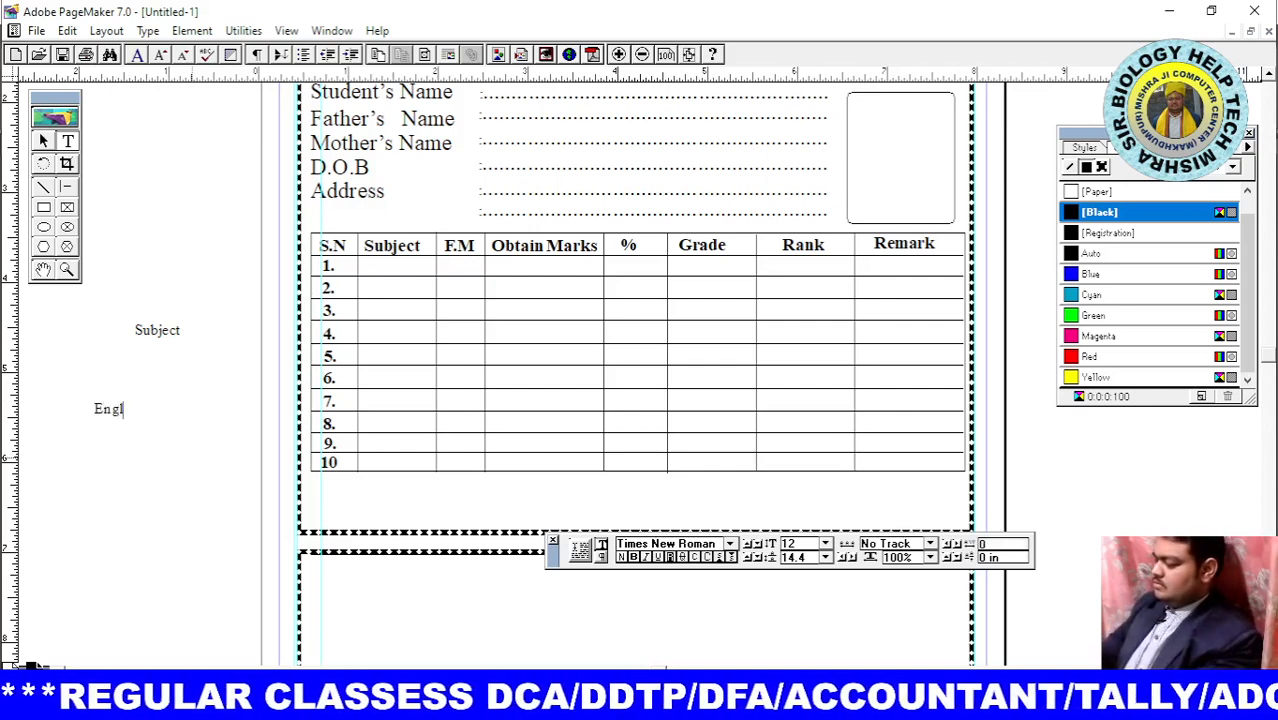
{"action": "type", "text": "ish"}
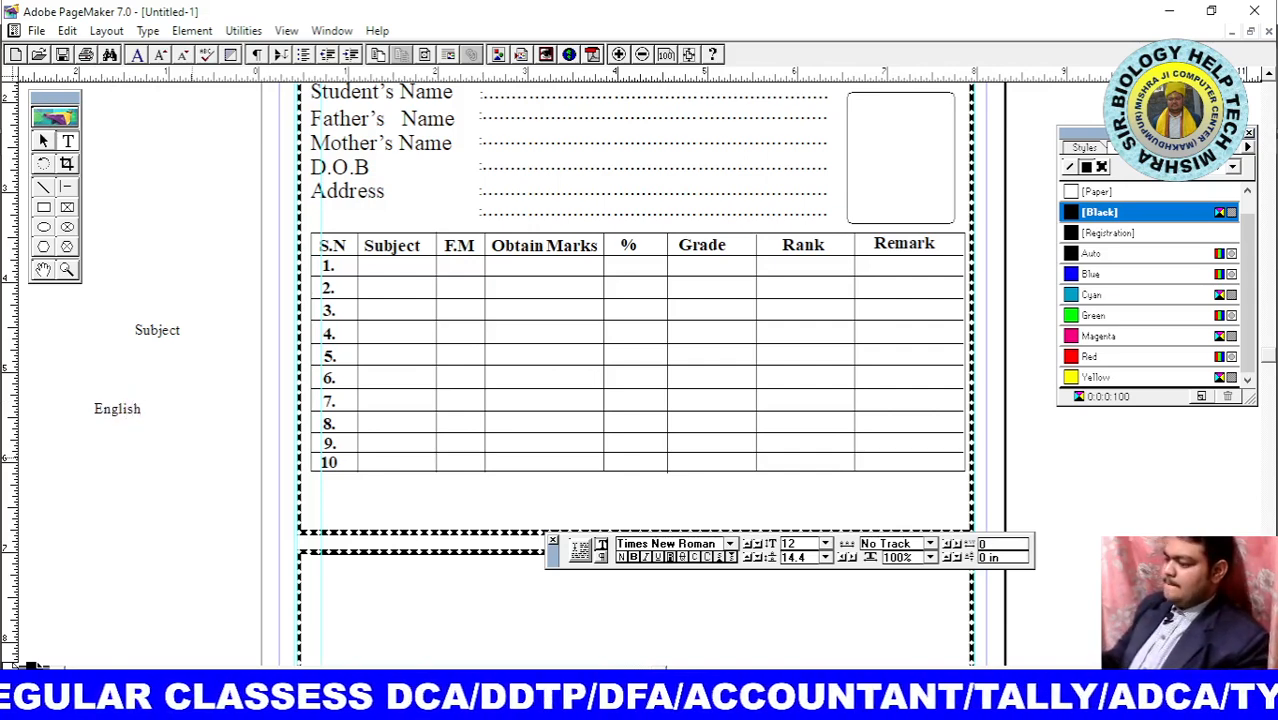
Duplicate the "English" text block and place the copy just below the original on the pasteboard
{"action": "left_click", "coordinate": [44, 142]}
{"action": "left_click", "coordinate": [120, 410]}
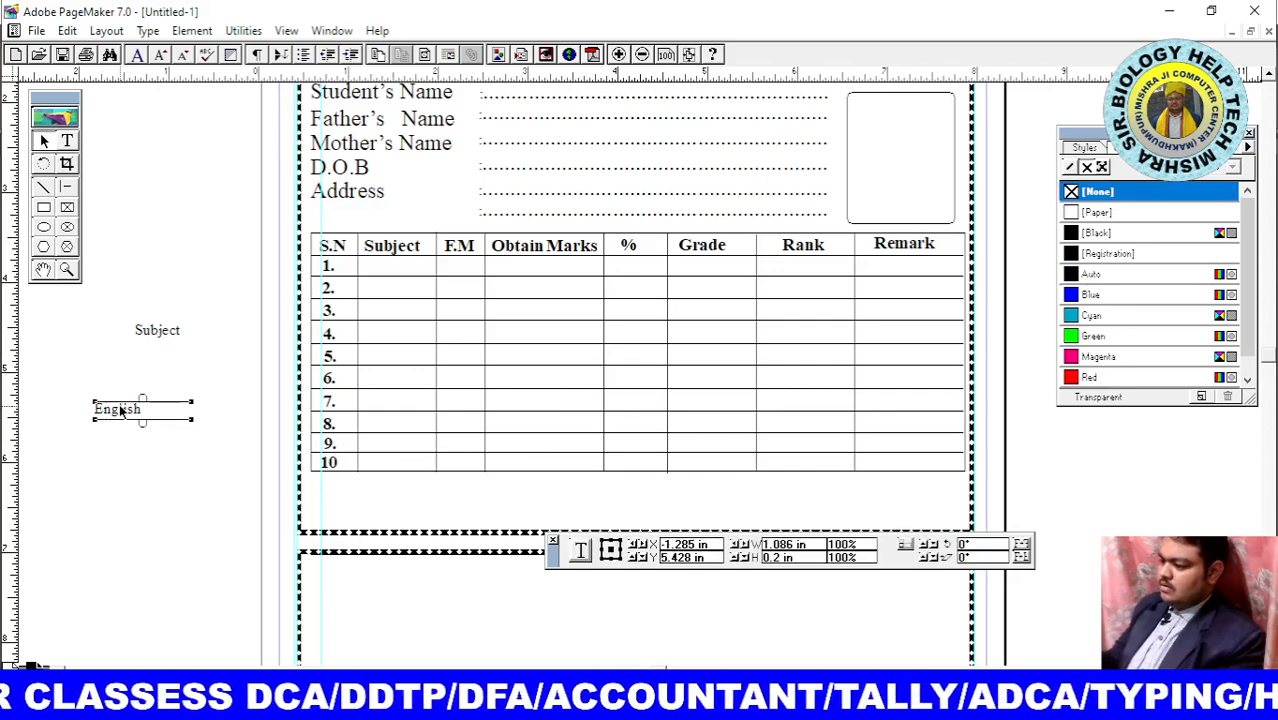
{"action": "left_click_drag", "start_coordinate": [120, 410], "coordinate": [118, 456]}
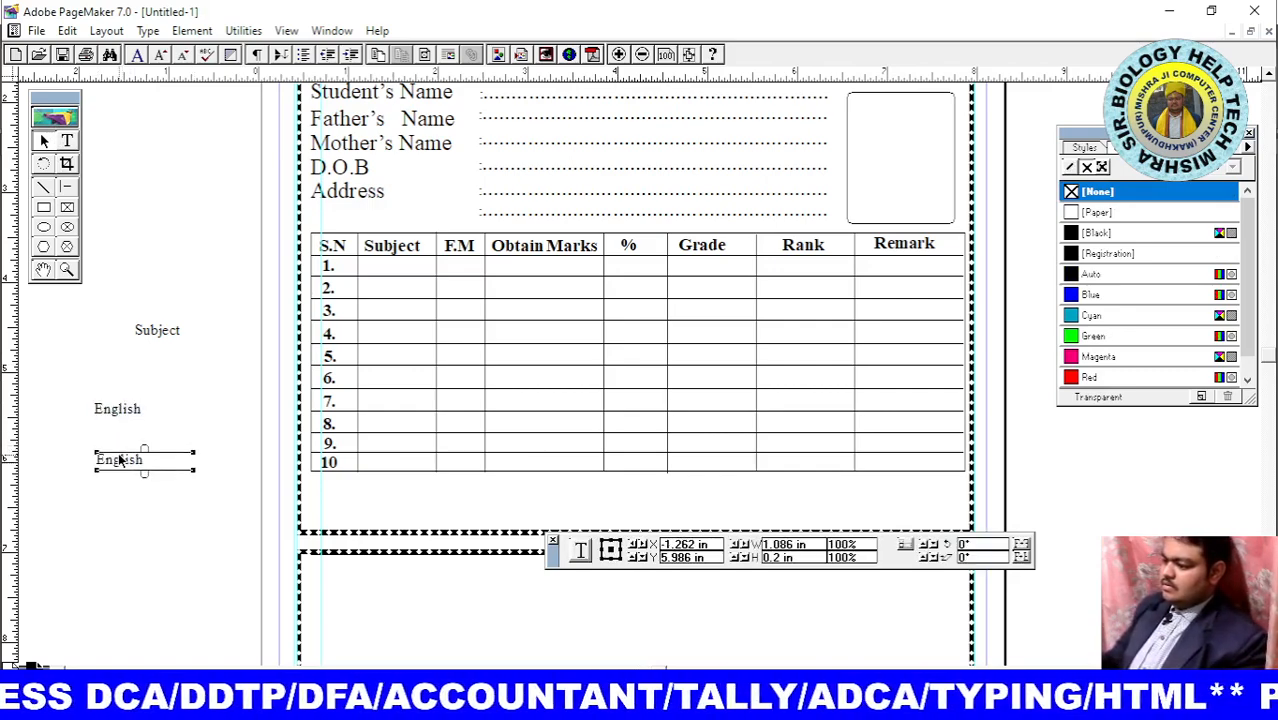
Place the original "English" text block in row 1 of the Subject column, about 0.74 in wide, and shift it right to about 1.91 in
{"action": "left_click_drag", "start_coordinate": [118, 409], "coordinate": [425, 277]}
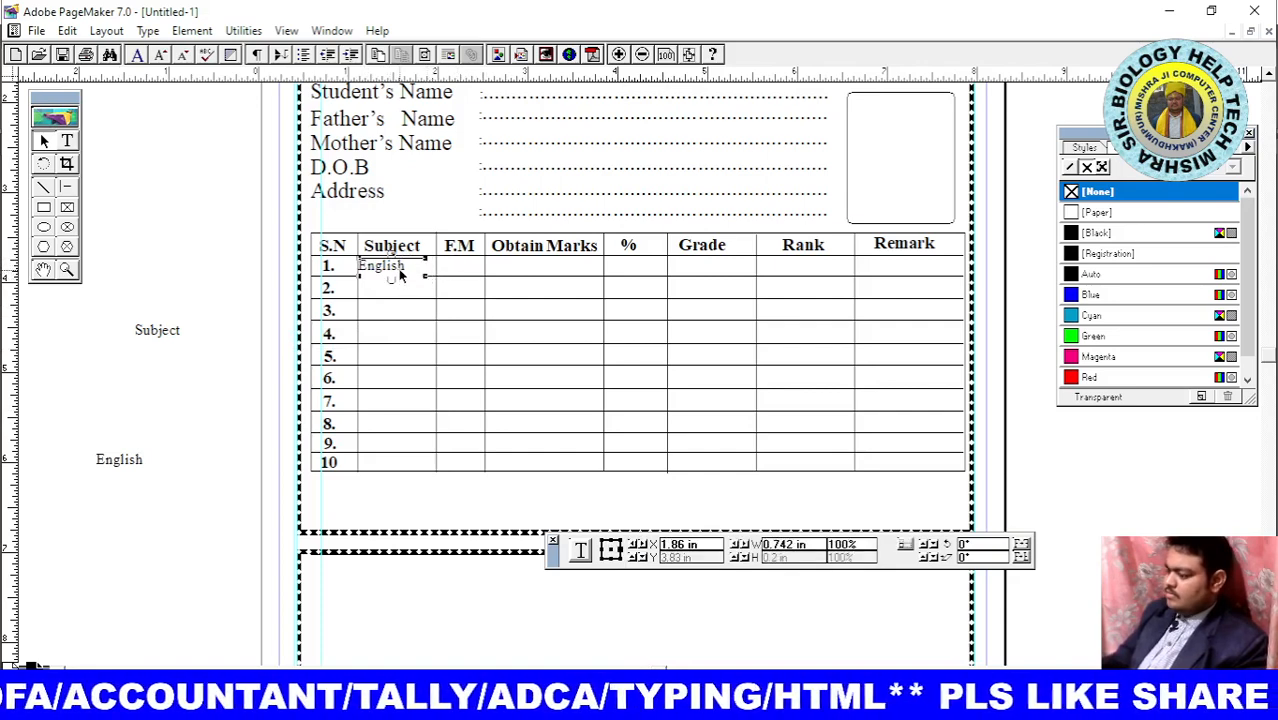
{"action": "key", "text": "Right"}
{"action": "key", "text": "Right"}
{"action": "key", "text": "Right"}
{"action": "key", "text": "Right"}
{"action": "key", "text": "Right"}
{"action": "key", "text": "Right"}
{"action": "key", "text": "Right"}
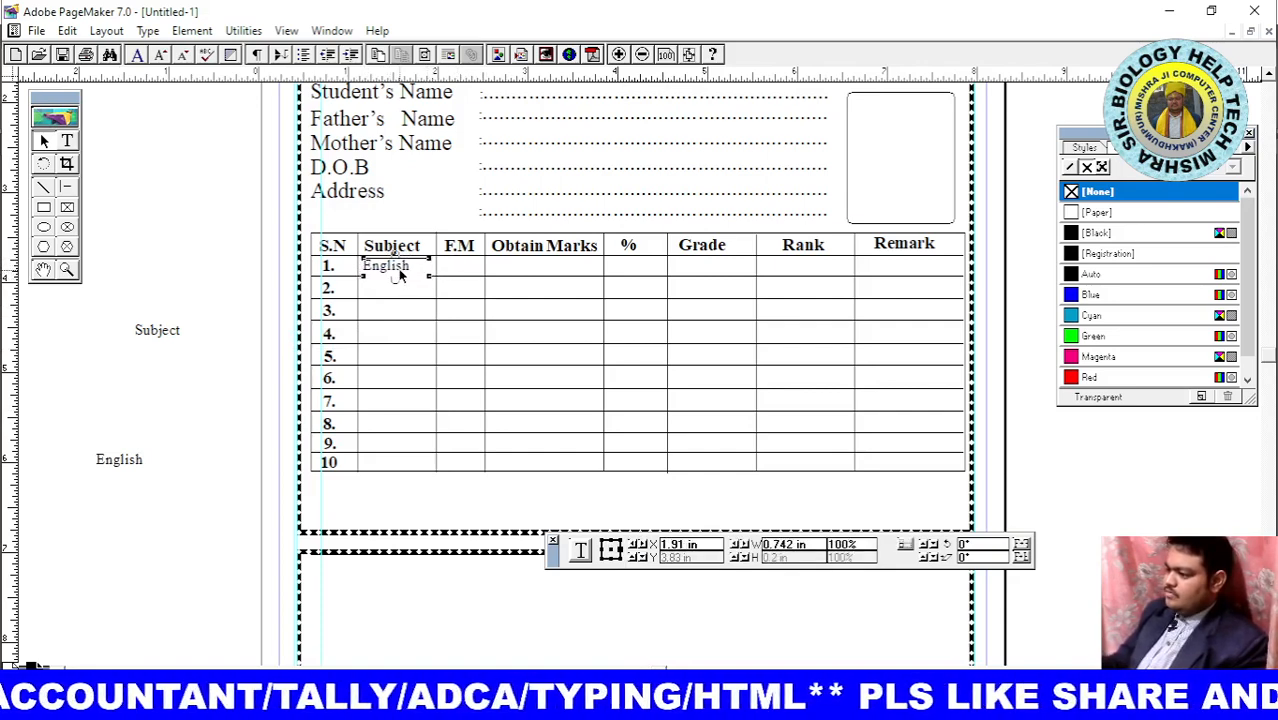
{"action": "left_click", "coordinate": [400, 318]}
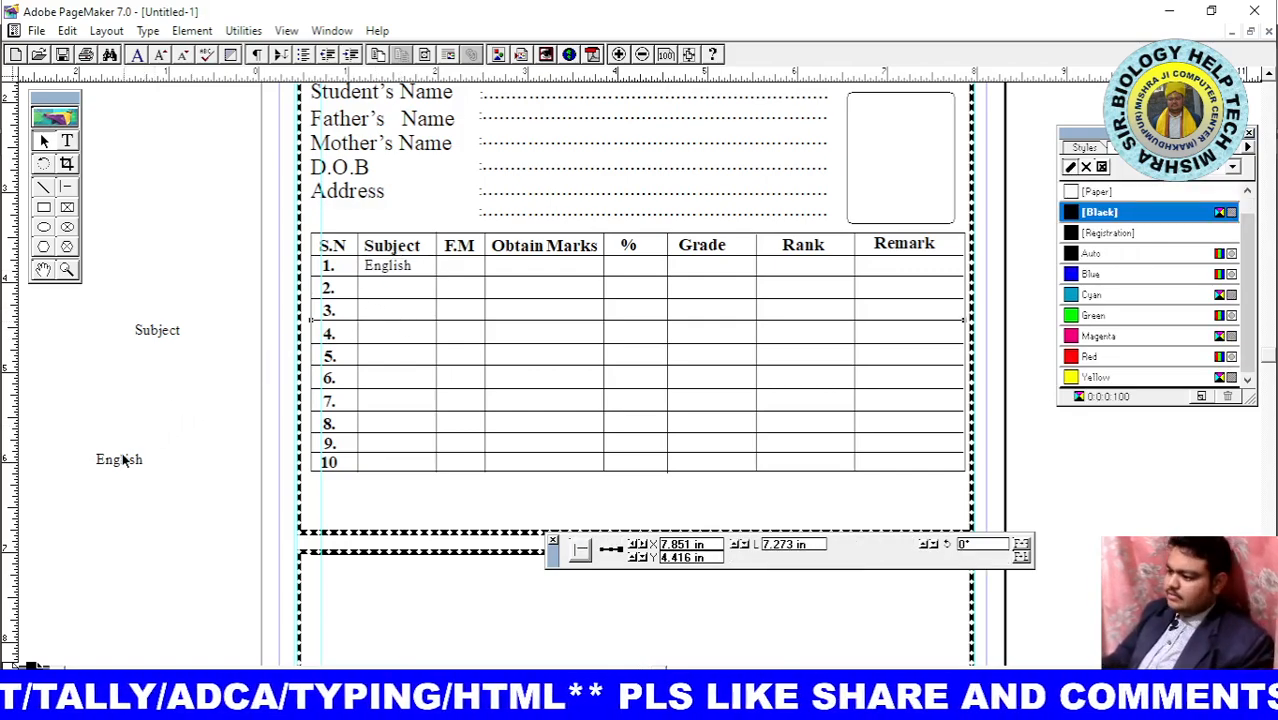
Create a text block reading "Hindi" in row 2 of the Subject column
{"action": "left_click", "coordinate": [67, 141]}
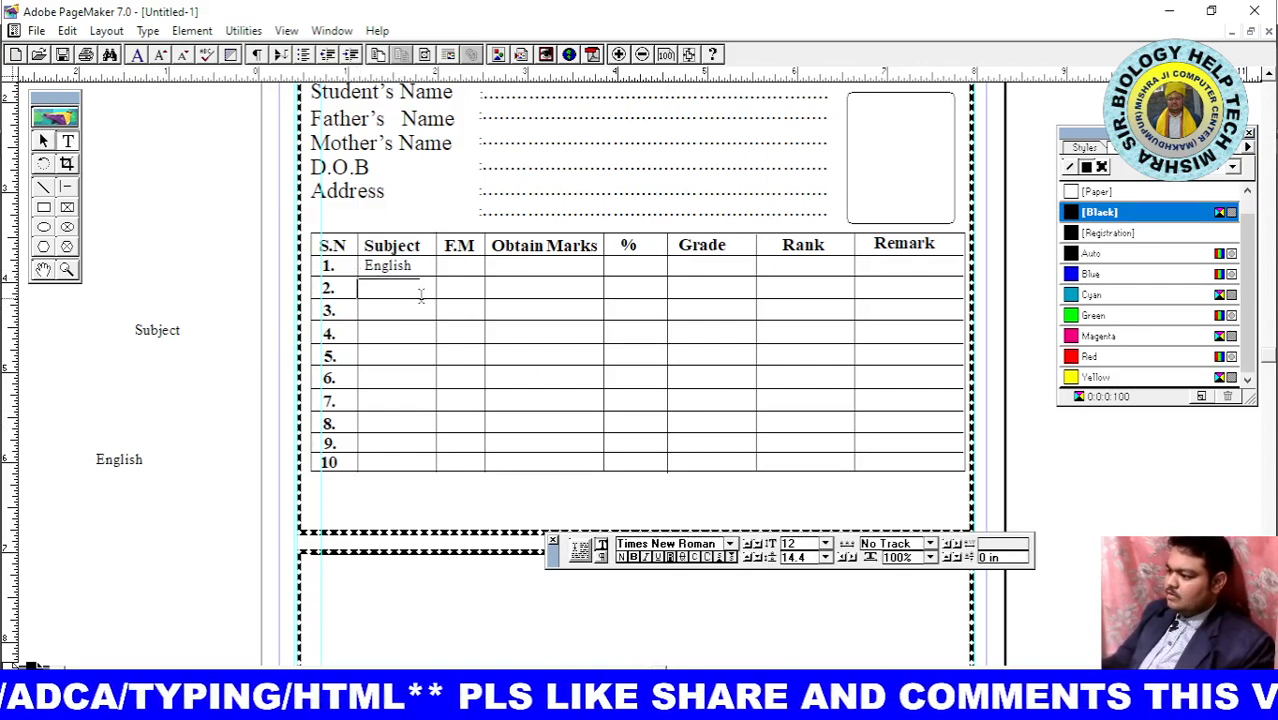
{"action": "left_click", "coordinate": [358, 289]}
{"action": "type", "text": "h"}
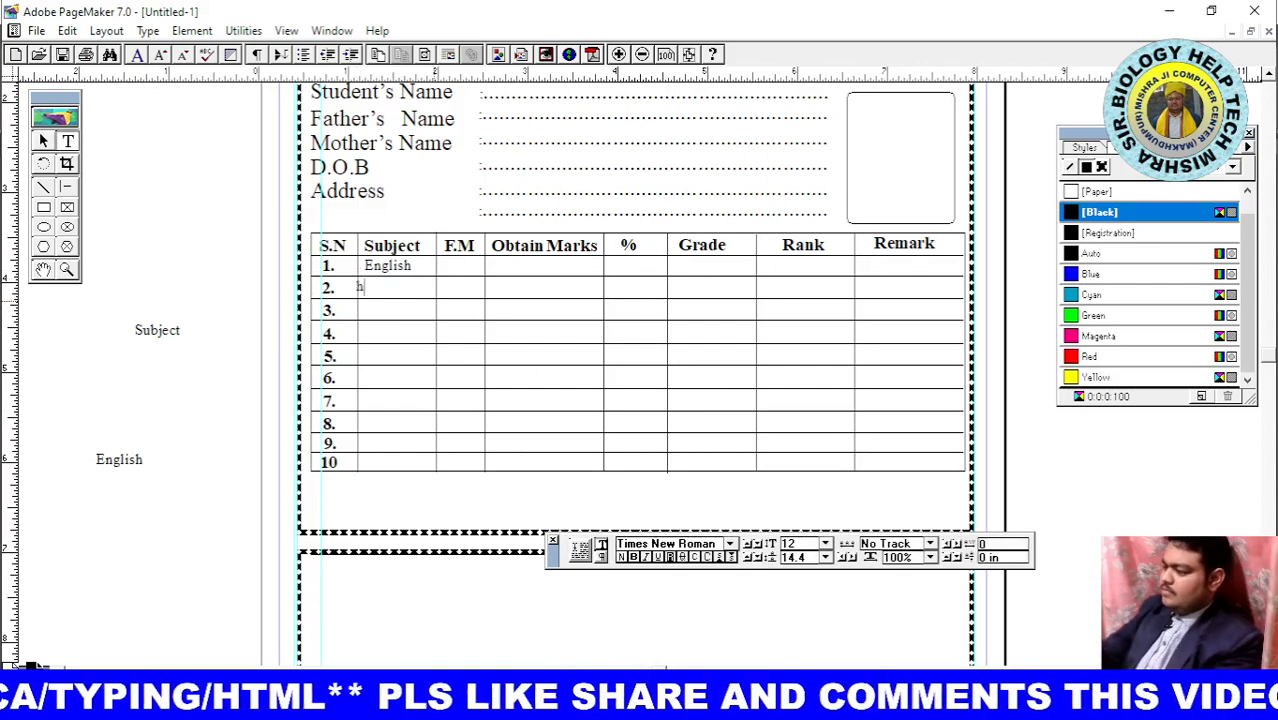
{"action": "key", "text": "BackSpace"}
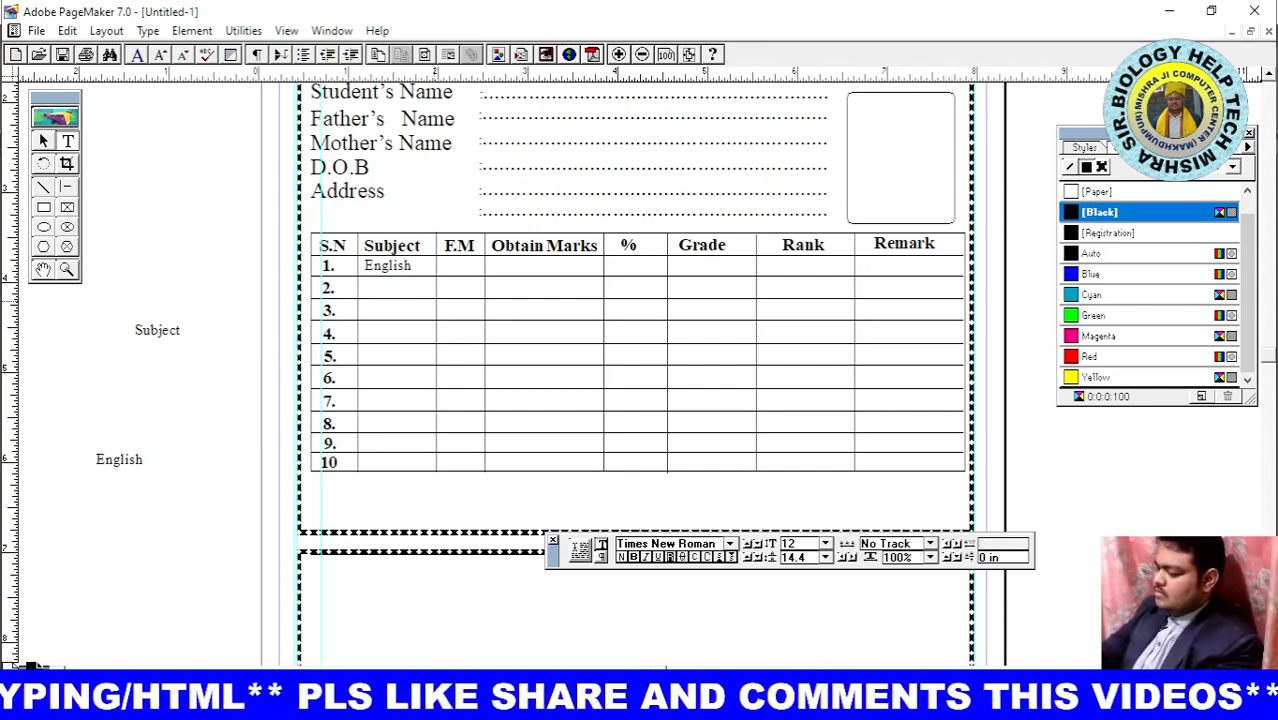
{"action": "type", "text": "Hi"}
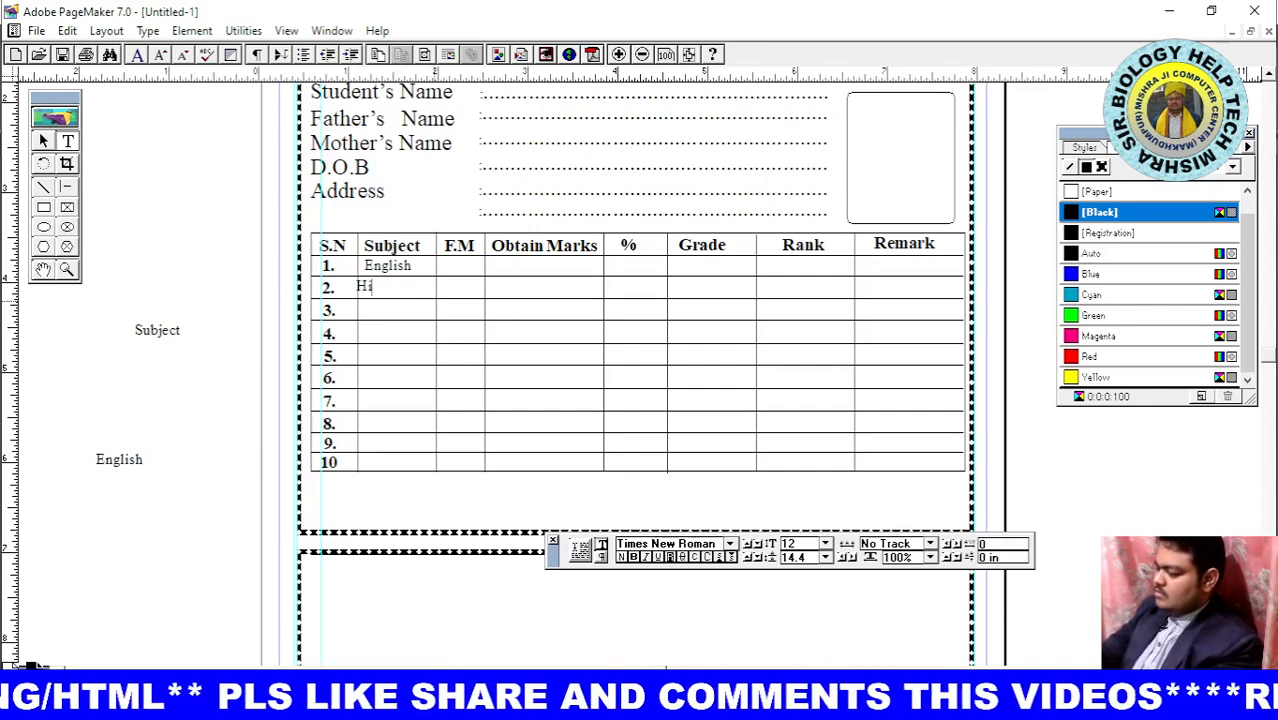
{"action": "type", "text": "ndi"}
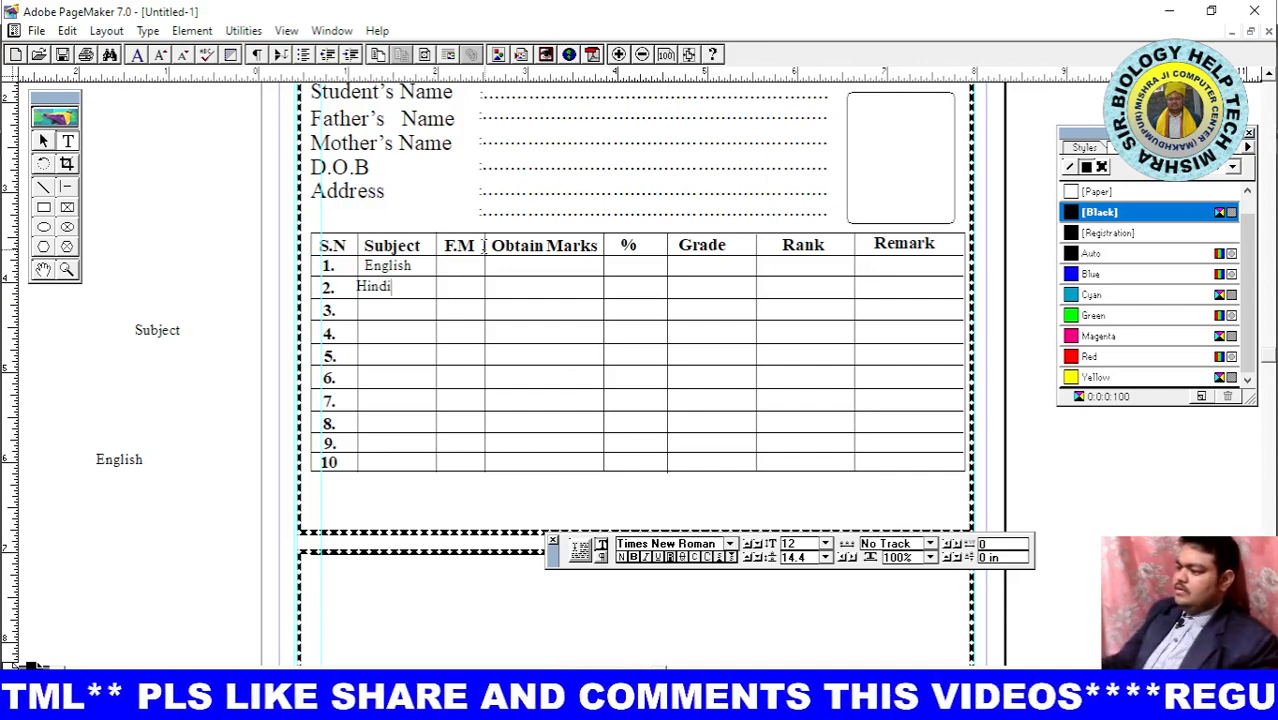
Indent "Hindi" with a leading space and shift its text block right to about 1.98 in, in line with "English"
{"action": "key", "text": "Left"}
{"action": "key", "text": "Left"}
{"action": "key", "text": "Left"}
{"action": "key", "text": "Left"}
{"action": "key", "text": "Left"}
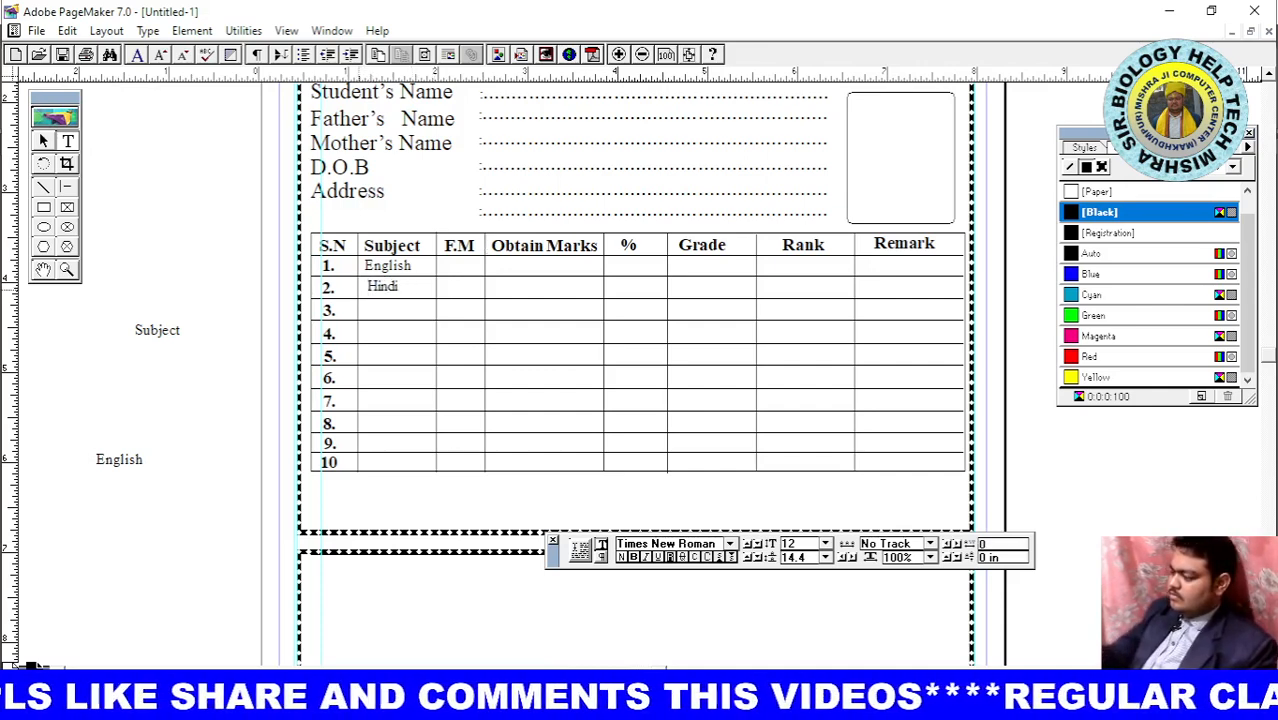
{"action": "key", "text": "BackSpace"}
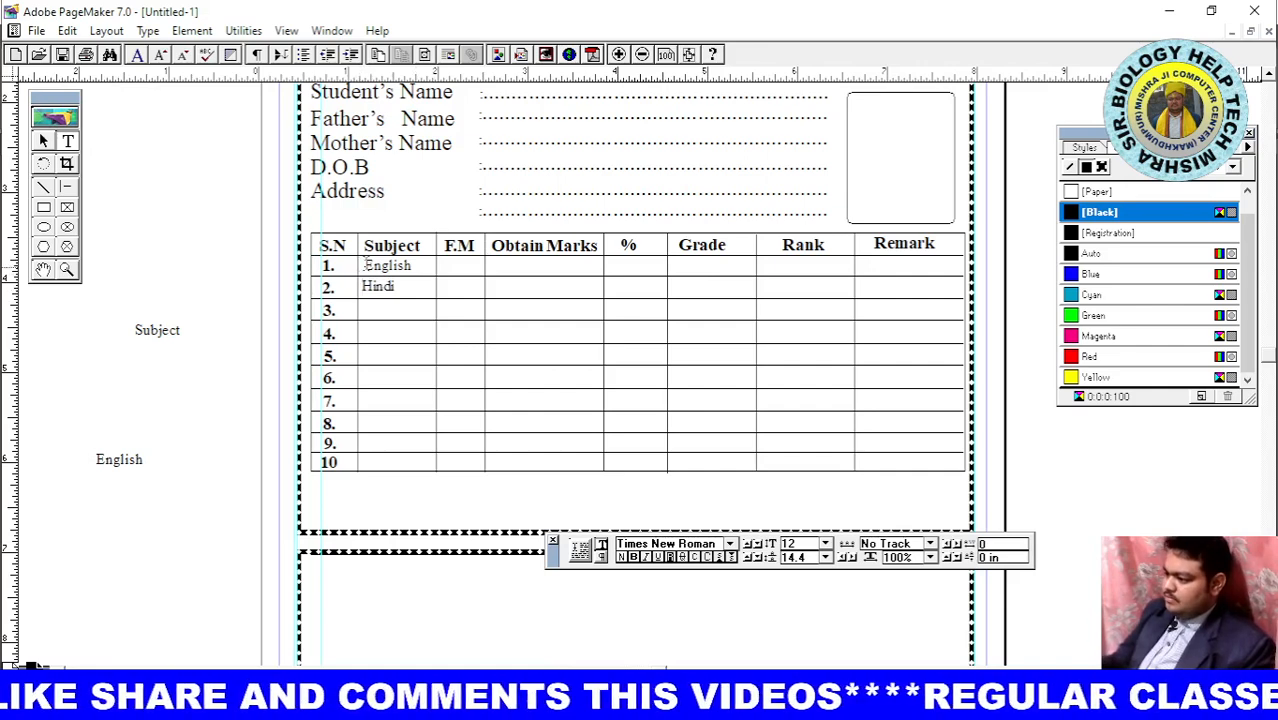
{"action": "left_click", "coordinate": [367, 265]}
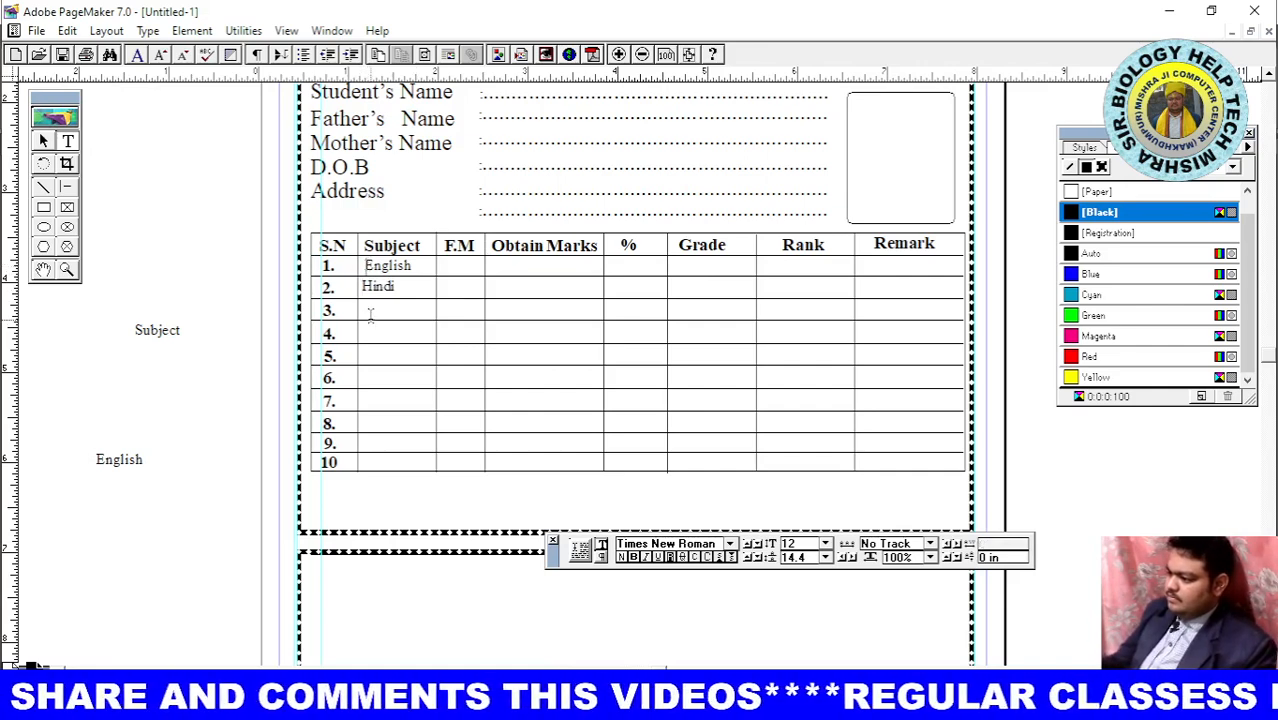
{"action": "left_click", "coordinate": [42, 142]}
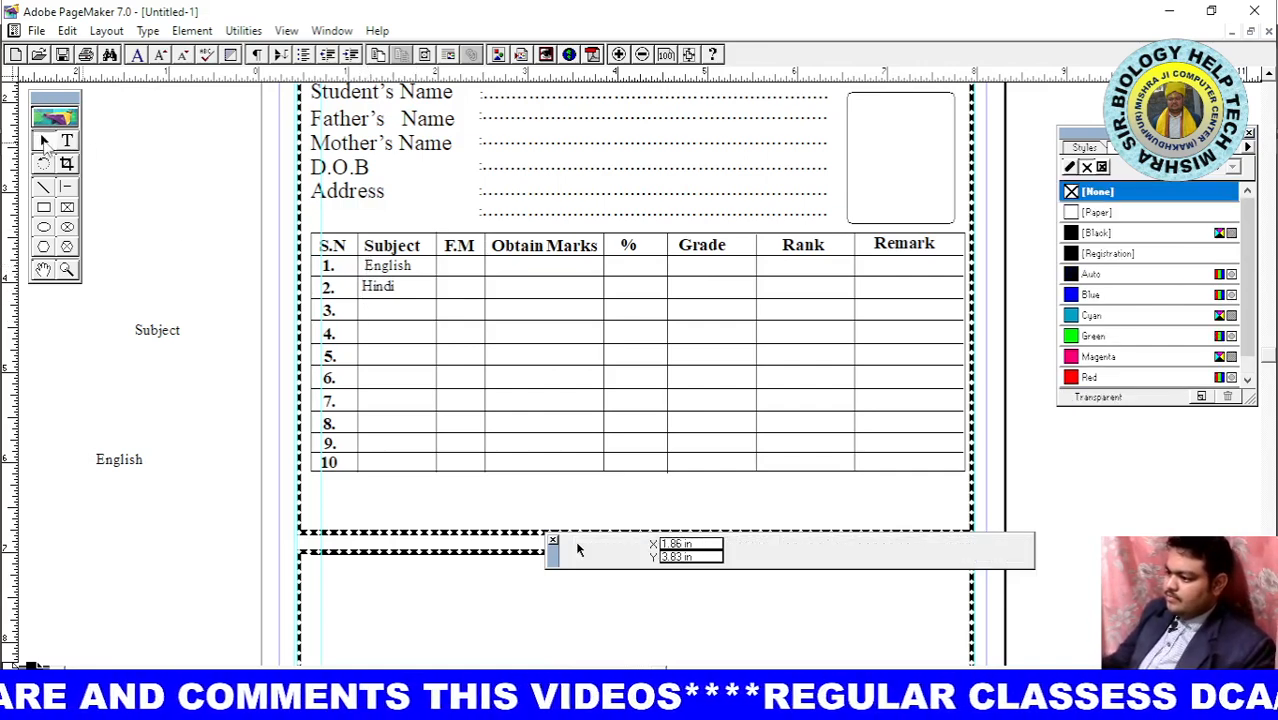
{"action": "left_click", "coordinate": [381, 287]}
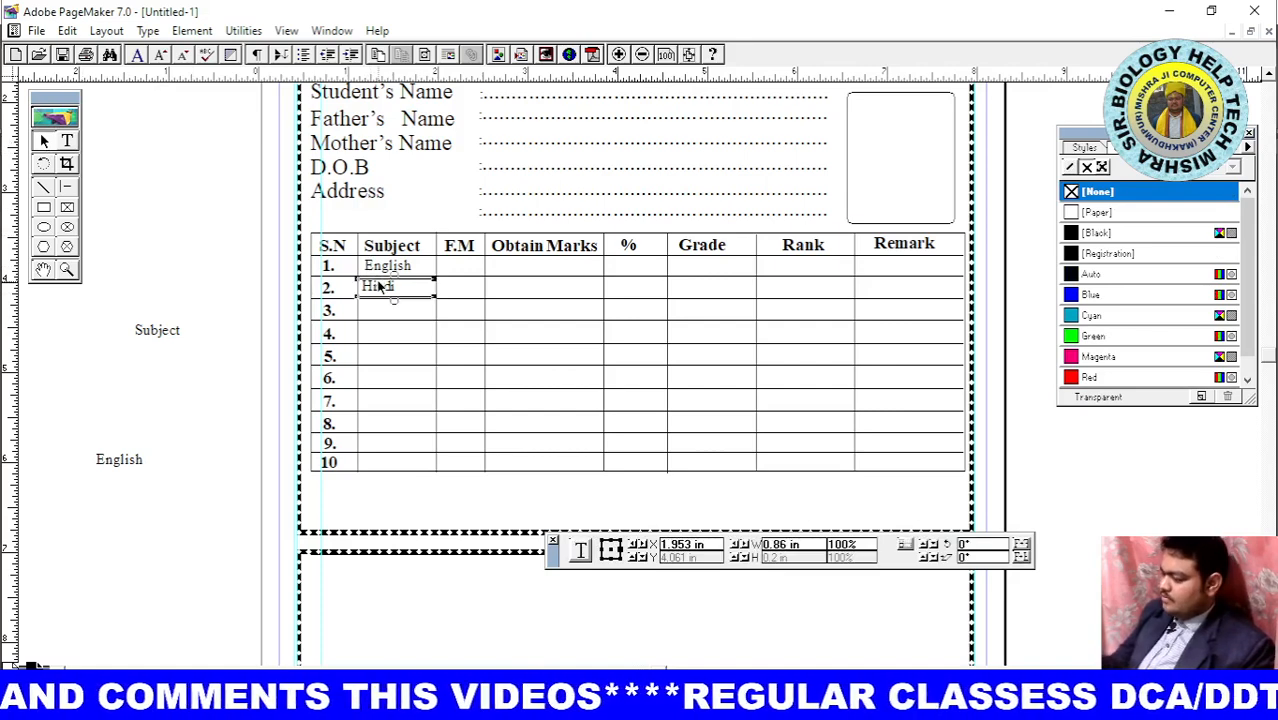
{"action": "key", "text": "Right"}
{"action": "key", "text": "Right"}
{"action": "key", "text": "Right"}
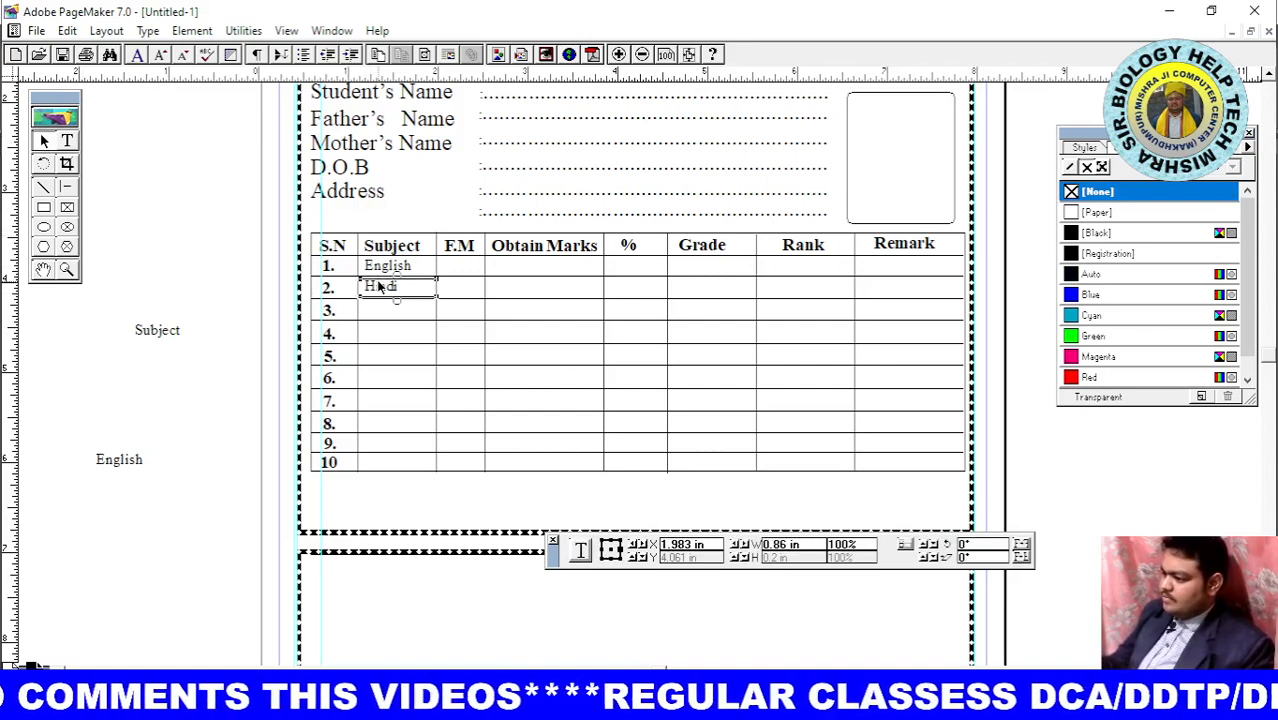
Duplicate the "Hindi" text block and place the copy in row 3 of the Subject column, at about X 1.98 in, Y 4.31 in
{"action": "left_click", "coordinate": [380, 312]}
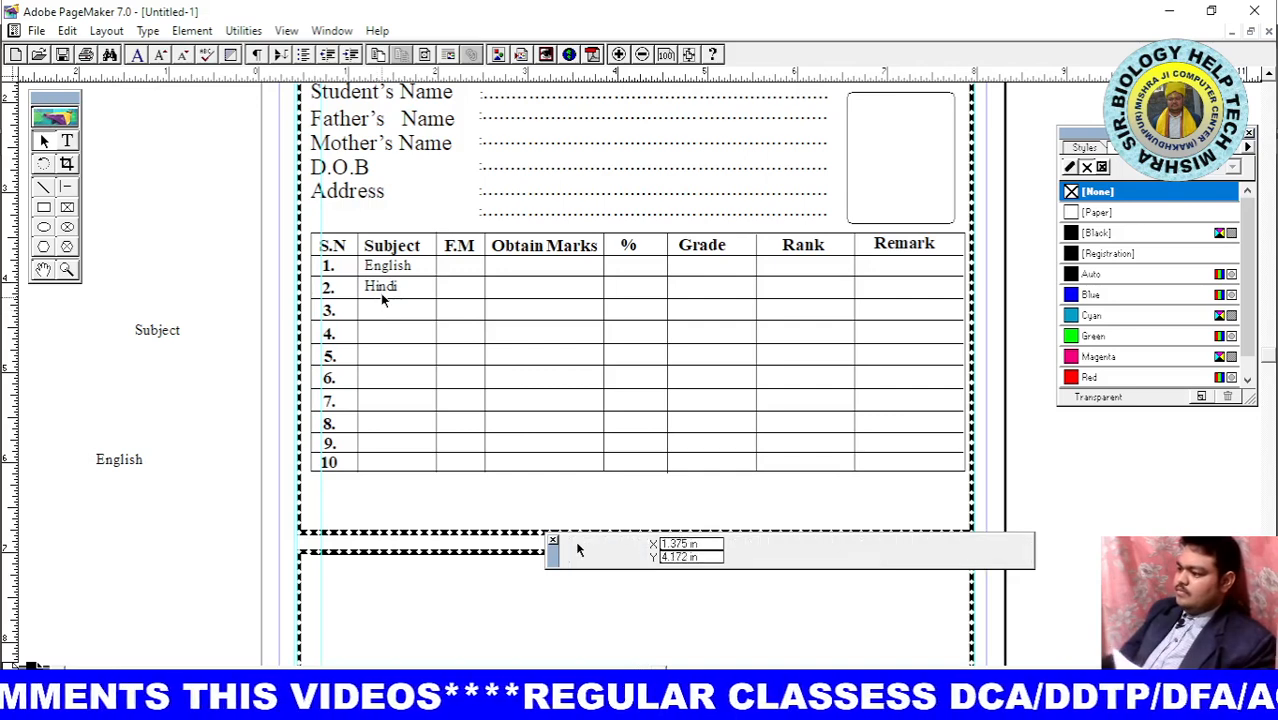
{"action": "left_click", "coordinate": [381, 288]}
{"action": "key", "text": "ctrl+v"}
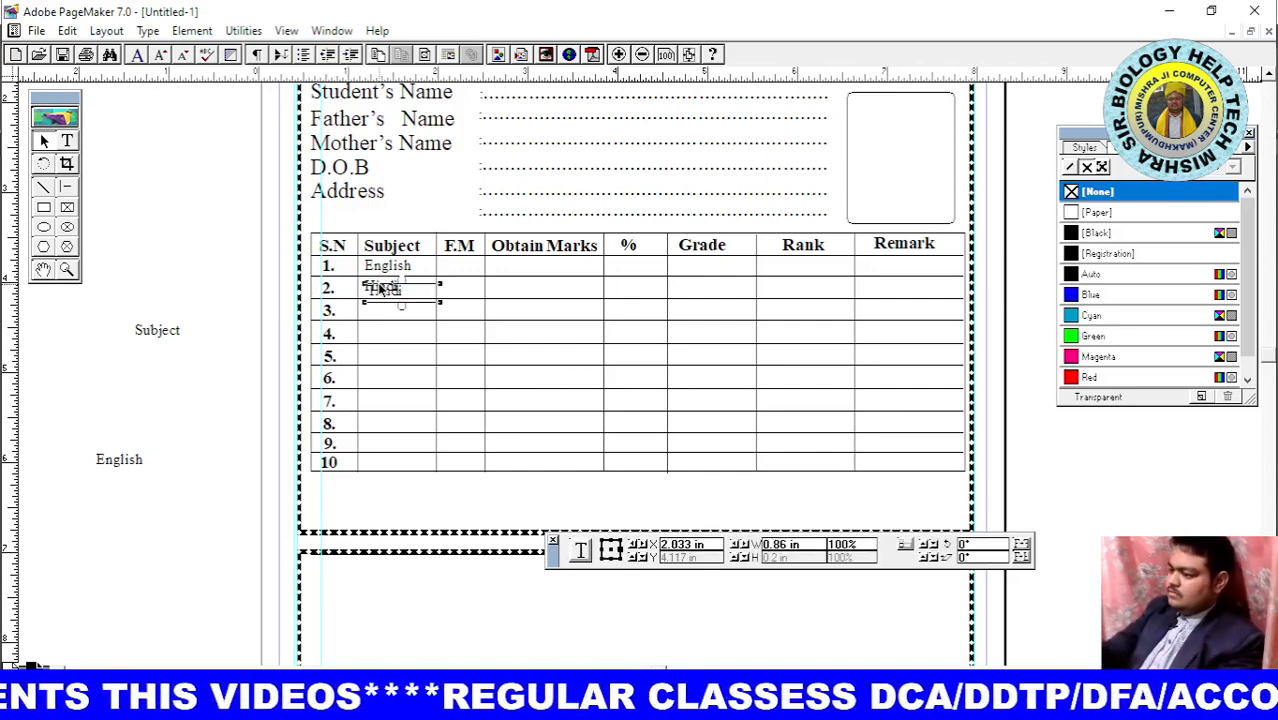
{"action": "key", "text": "Down"}
{"action": "key", "text": "Down"}
{"action": "key", "text": "Down"}
{"action": "key", "text": "Down"}
{"action": "key", "text": "Down"}
{"action": "key", "text": "Down"}
{"action": "key", "text": "Down"}
{"action": "key", "text": "Down"}
{"action": "key", "text": "Down"}
{"action": "key", "text": "Down"}
{"action": "key", "text": "Down"}
{"action": "key", "text": "Down"}
{"action": "key", "text": "Down"}
{"action": "key", "text": "Down"}
{"action": "key", "text": "Down"}
{"action": "key", "text": "Down"}
{"action": "key", "text": "Down"}
{"action": "key", "text": "Down"}
{"action": "key", "text": "Down"}
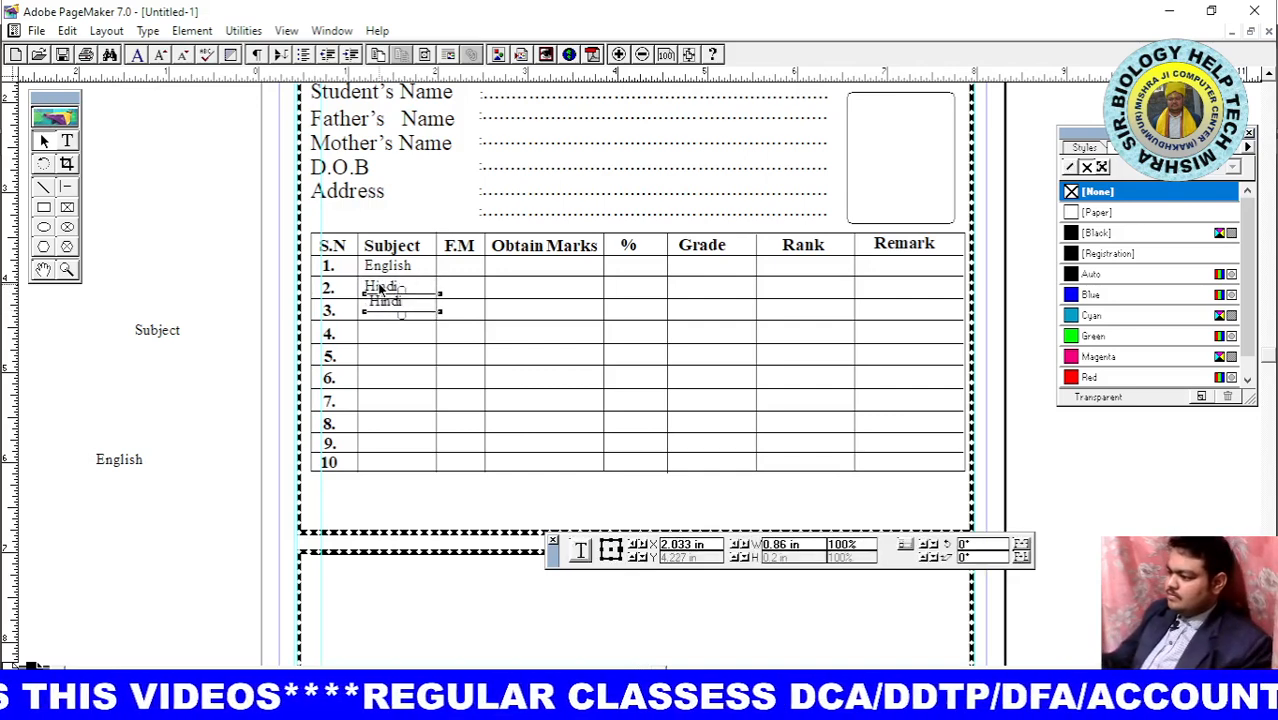
{"action": "key", "text": "Left"}
{"action": "key", "text": "Left"}
{"action": "key", "text": "Left"}
{"action": "key", "text": "Left"}
{"action": "key", "text": "Left"}
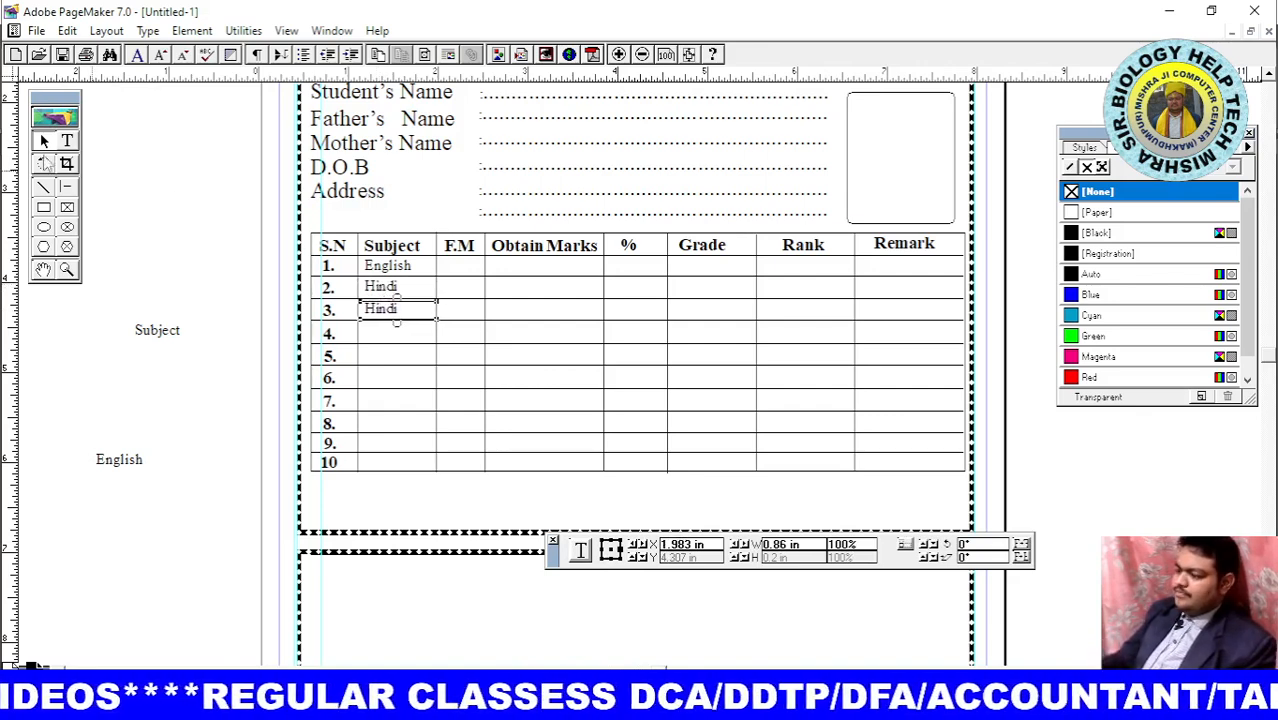
Replace the "Hindi" text in row 3 with "Maths"
{"action": "left_click", "coordinate": [67, 141]}
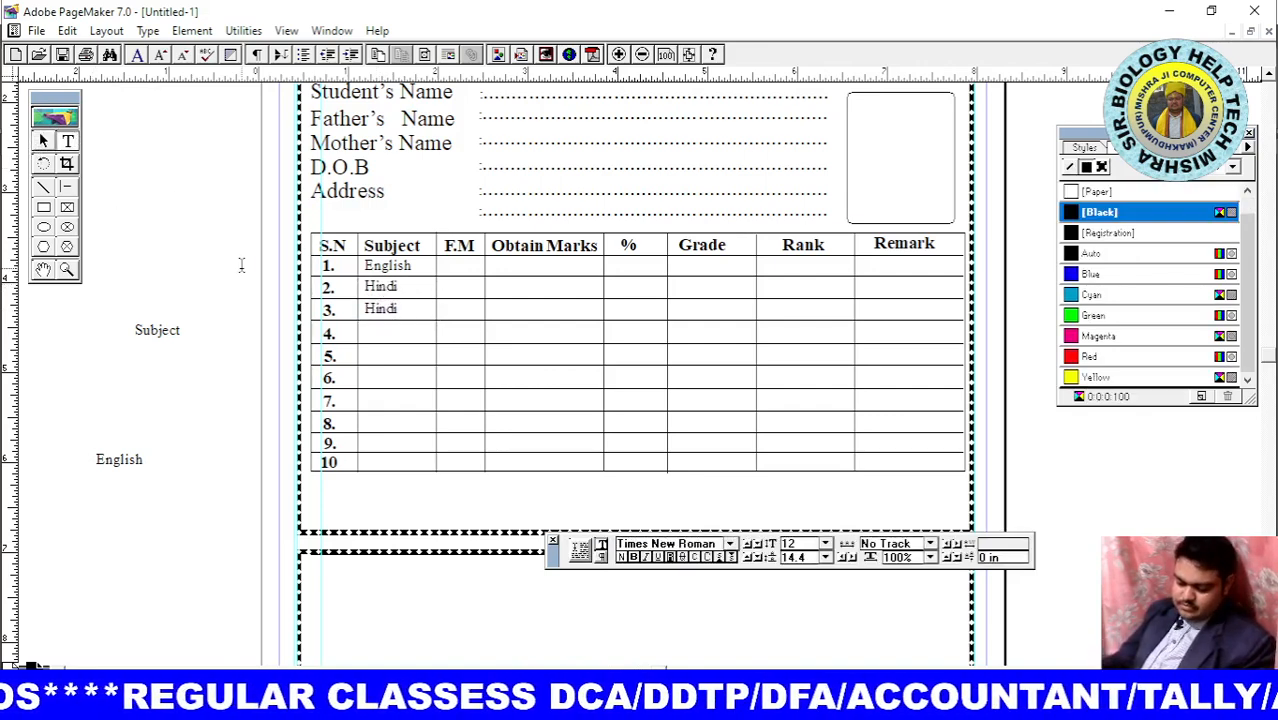
{"action": "left_click", "coordinate": [400, 311]}
{"action": "left_click_drag", "start_coordinate": [404, 311], "coordinate": [362, 309]}
{"action": "type", "text": "M"}
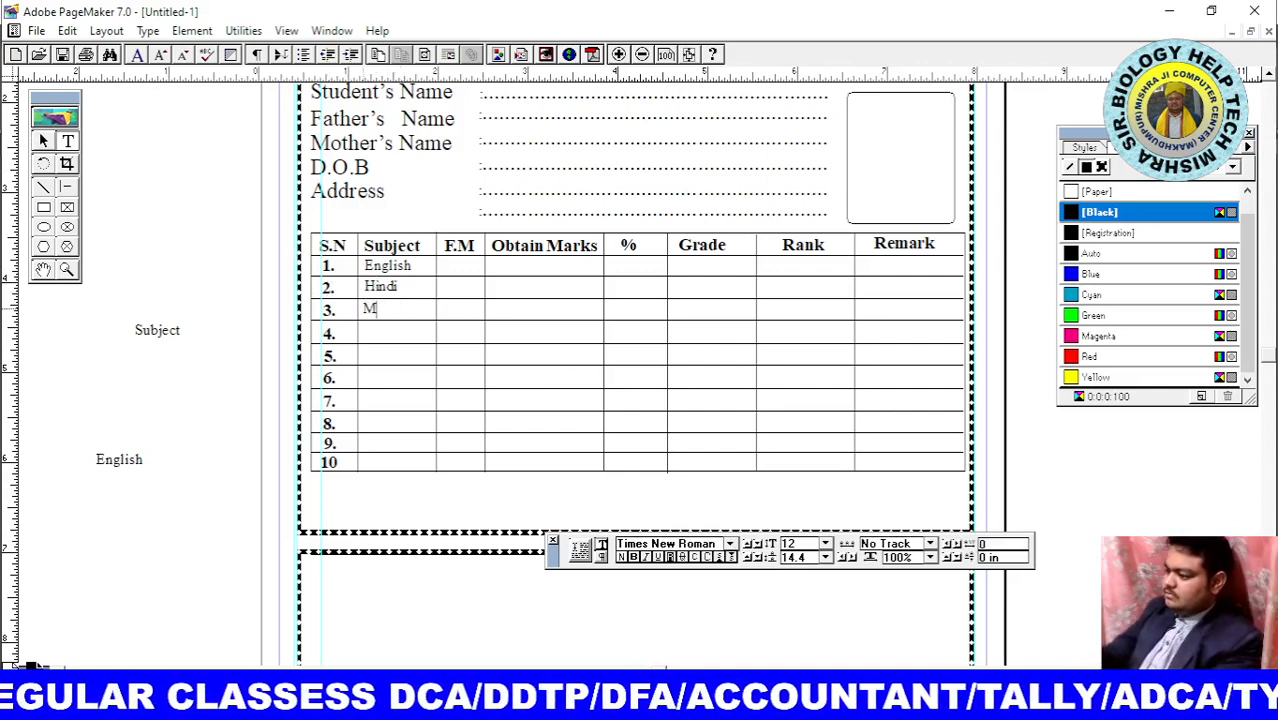
{"action": "type", "text": "aths"}
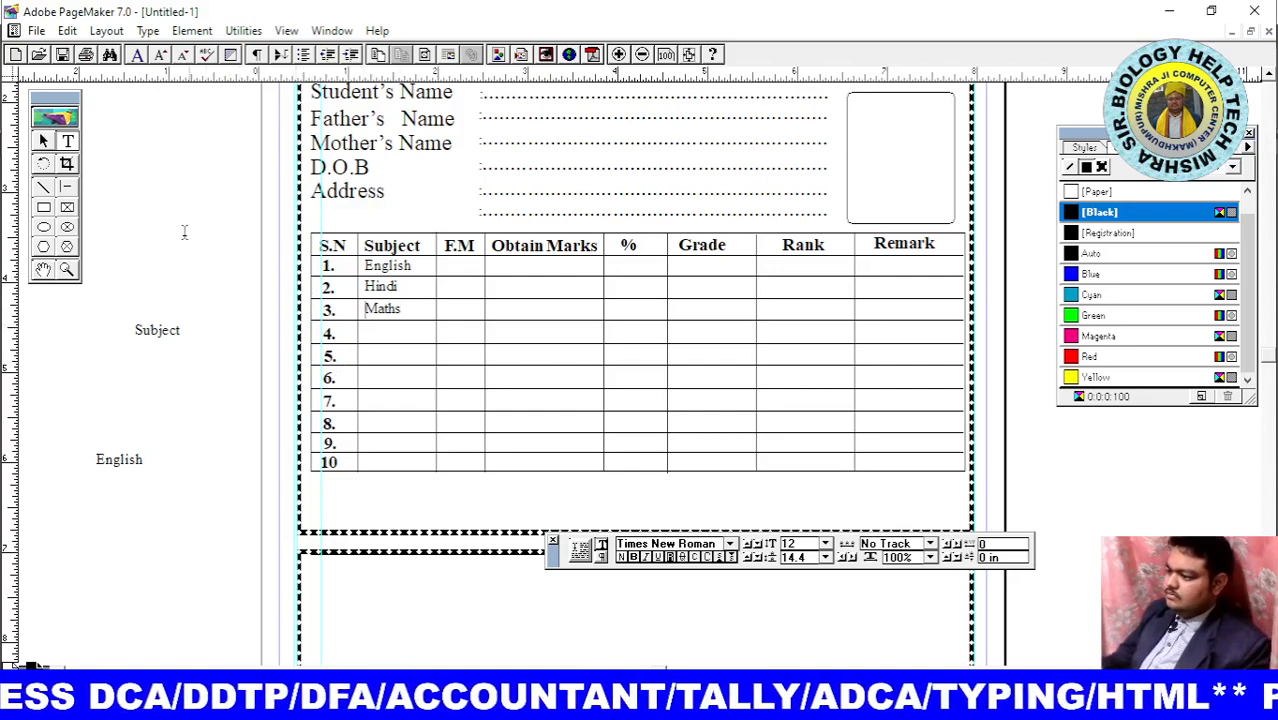
Place another copy of the "Hindi" text block in row 4 of the Subject column, at about X 1.57 in, Y 4.57 in
{"action": "left_click", "coordinate": [44, 143]}
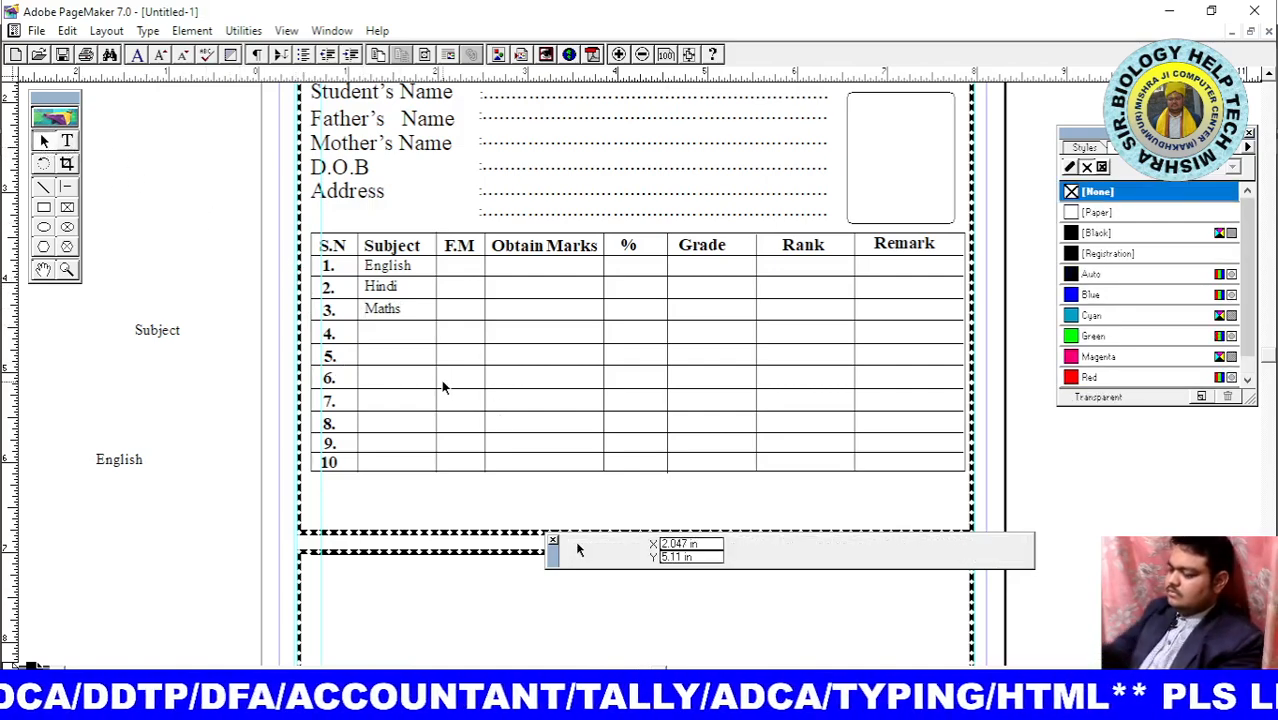
{"action": "left_click_drag", "start_coordinate": [356, 277], "coordinate": [441, 379]}
{"action": "left_click", "coordinate": [411, 291]}
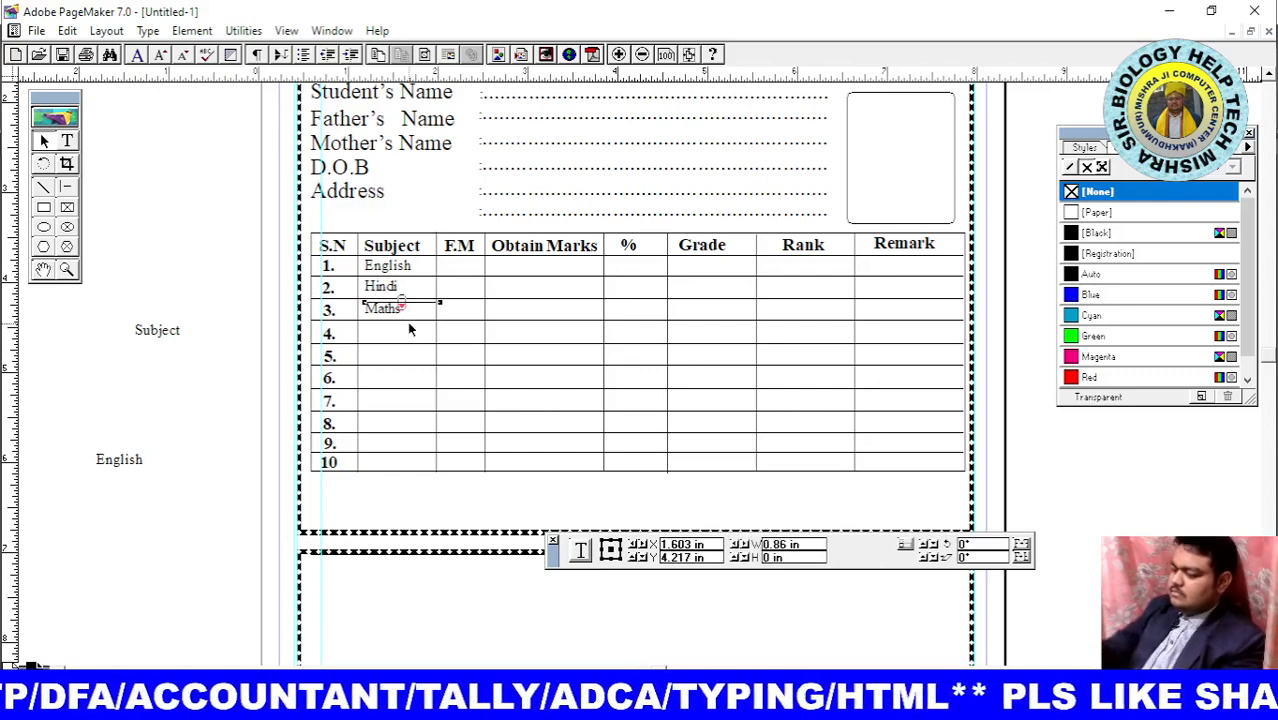
{"action": "mouse_move", "coordinate": [409, 330]}
{"action": "left_mouse_down"}
{"action": "mouse_move", "coordinate": [415, 295]}
{"action": "mouse_move", "coordinate": [411, 334]}
{"action": "left_mouse_up"}
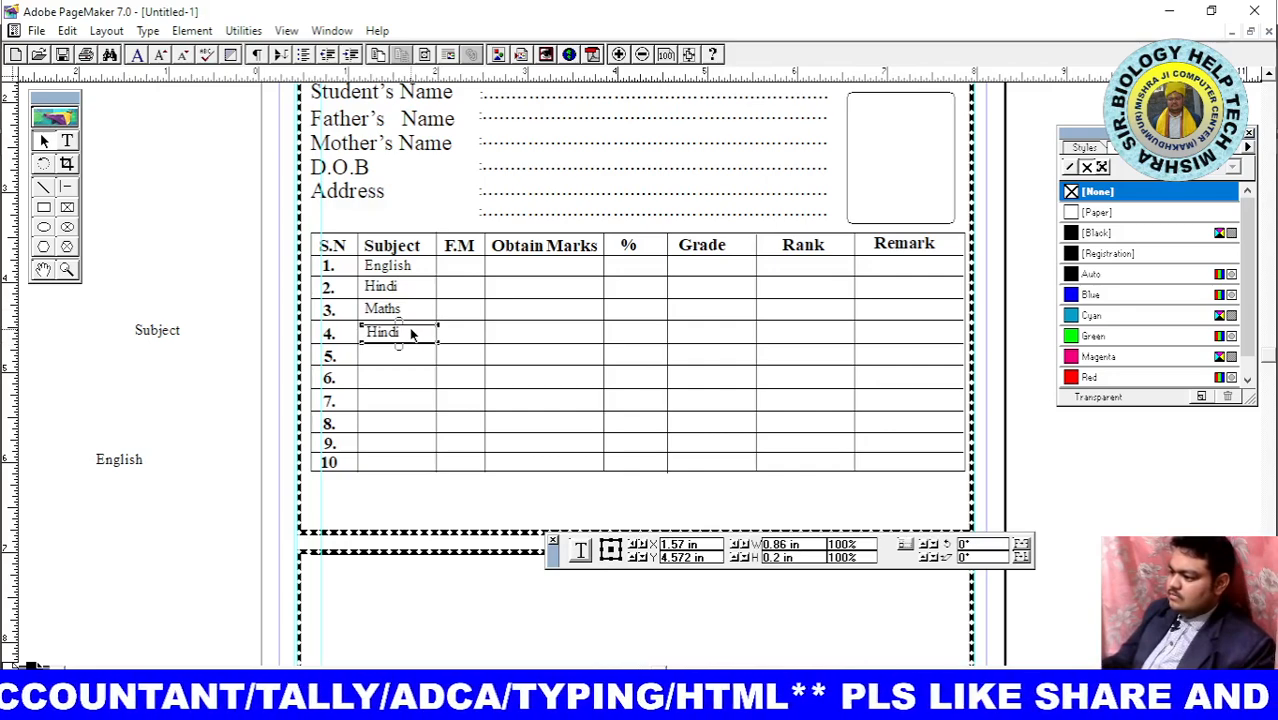
Replace the "Hindi" text in row 4 with "Science" and remove the space in front of it
{"action": "left_click", "coordinate": [68, 143]}
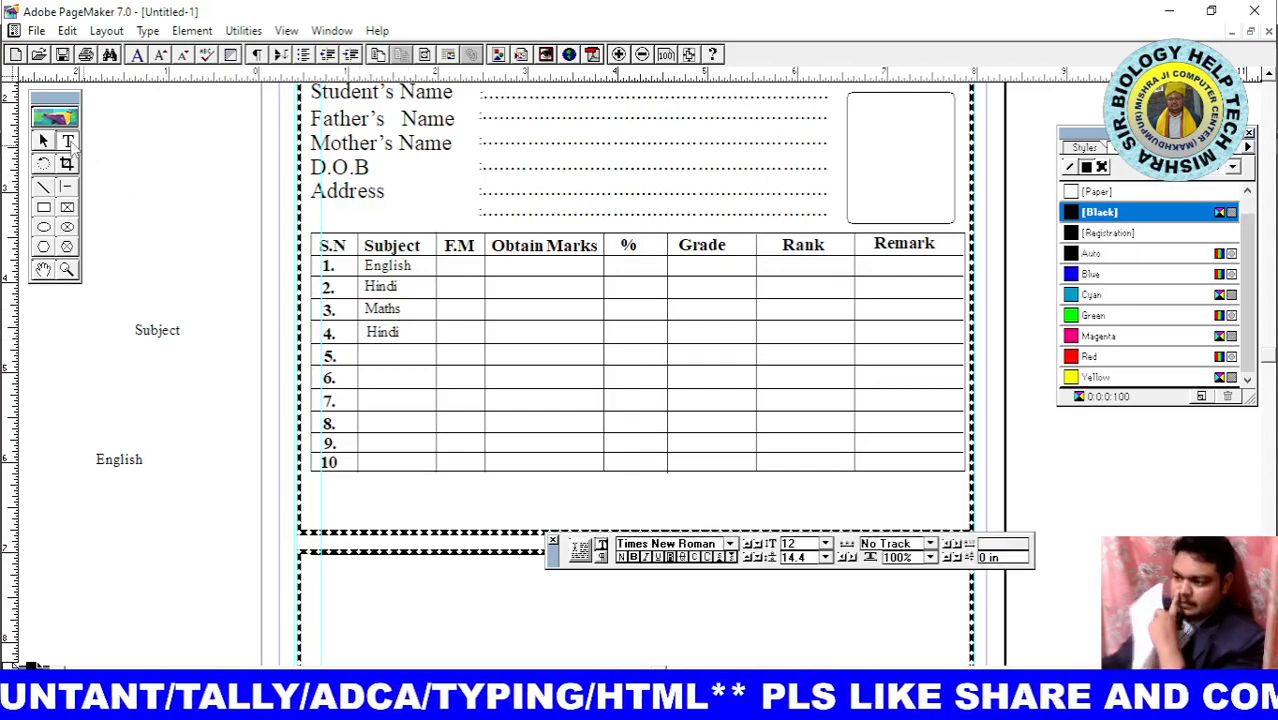
{"action": "left_click_drag", "start_coordinate": [406, 332], "coordinate": [367, 334]}
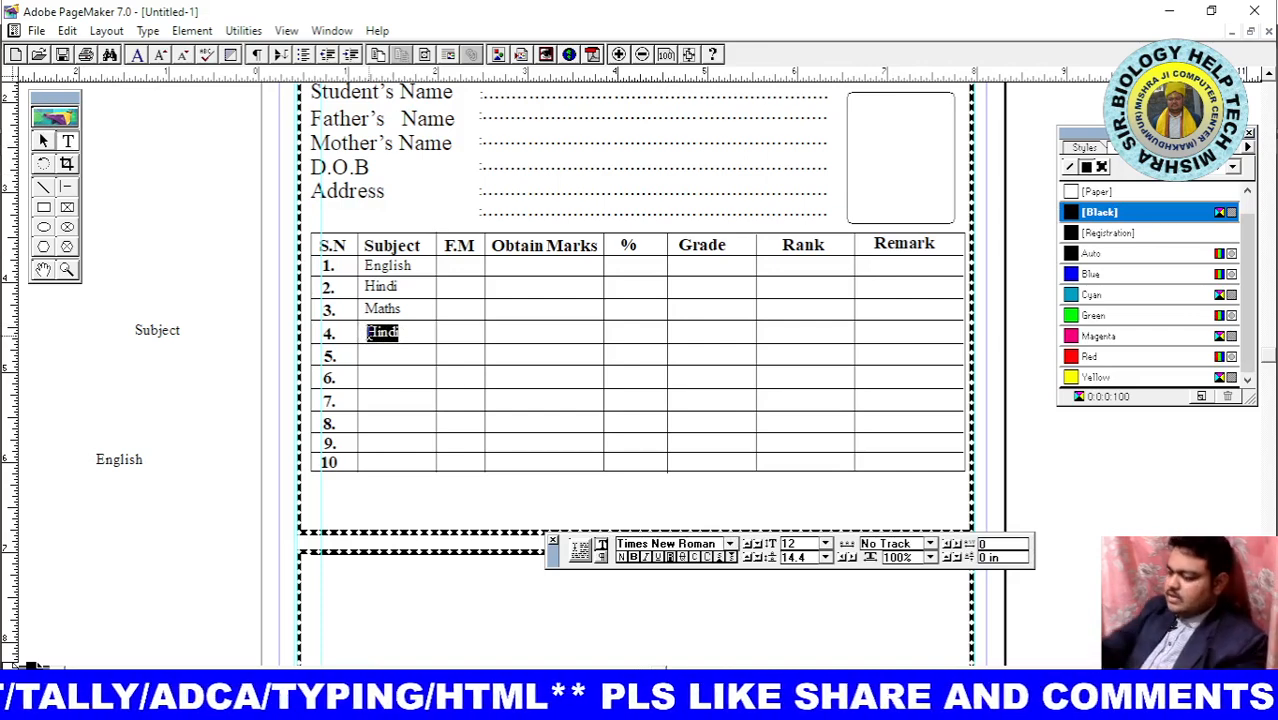
{"action": "type", "text": "Sc"}
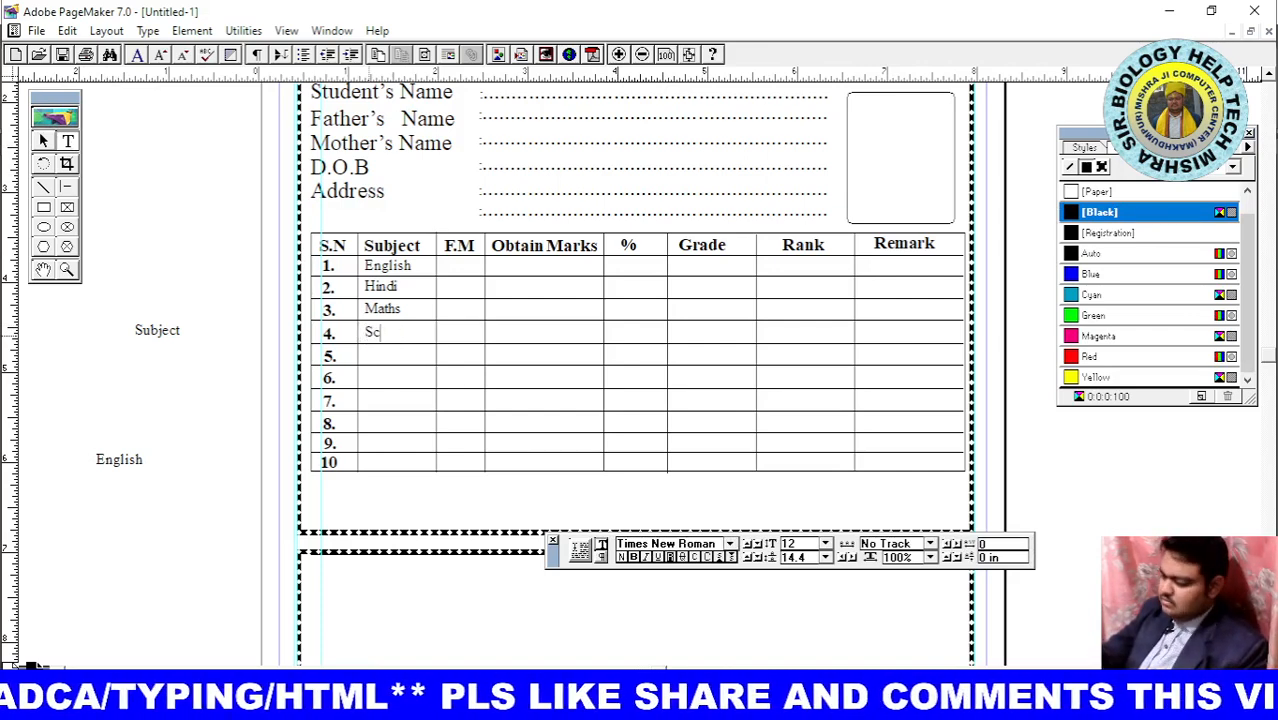
{"action": "type", "text": "ie"}
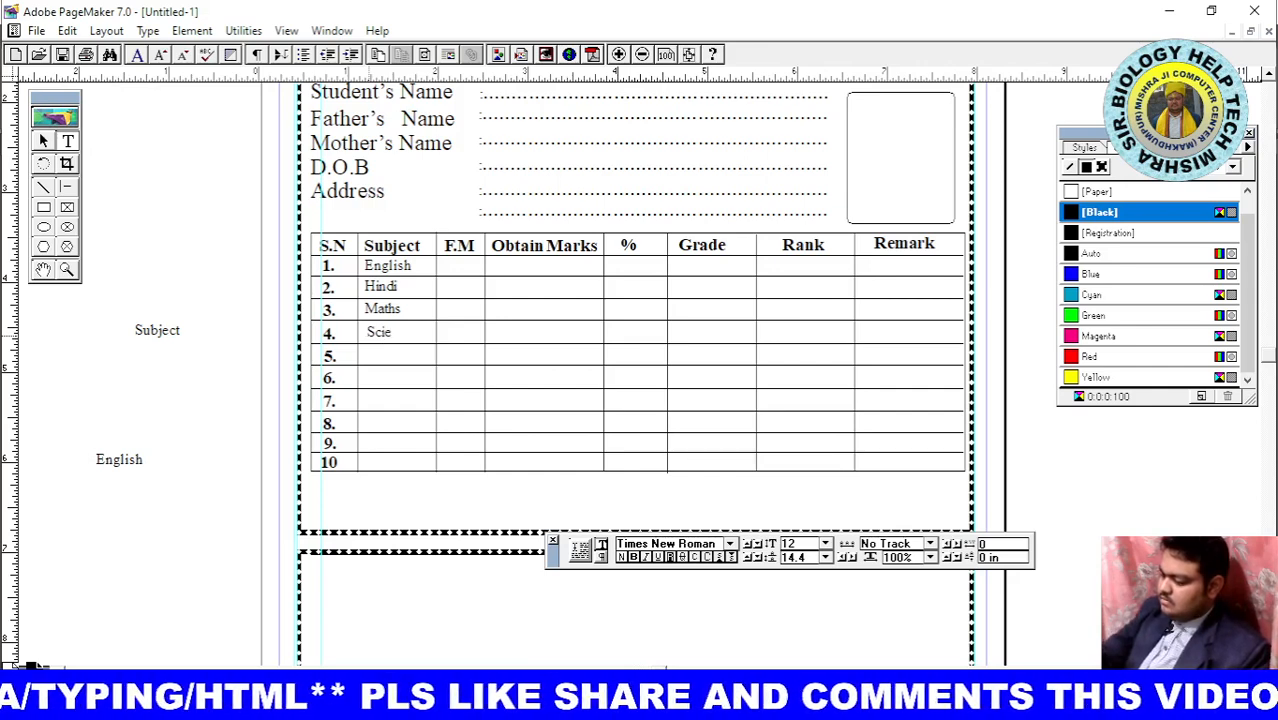
{"action": "type", "text": "nce"}
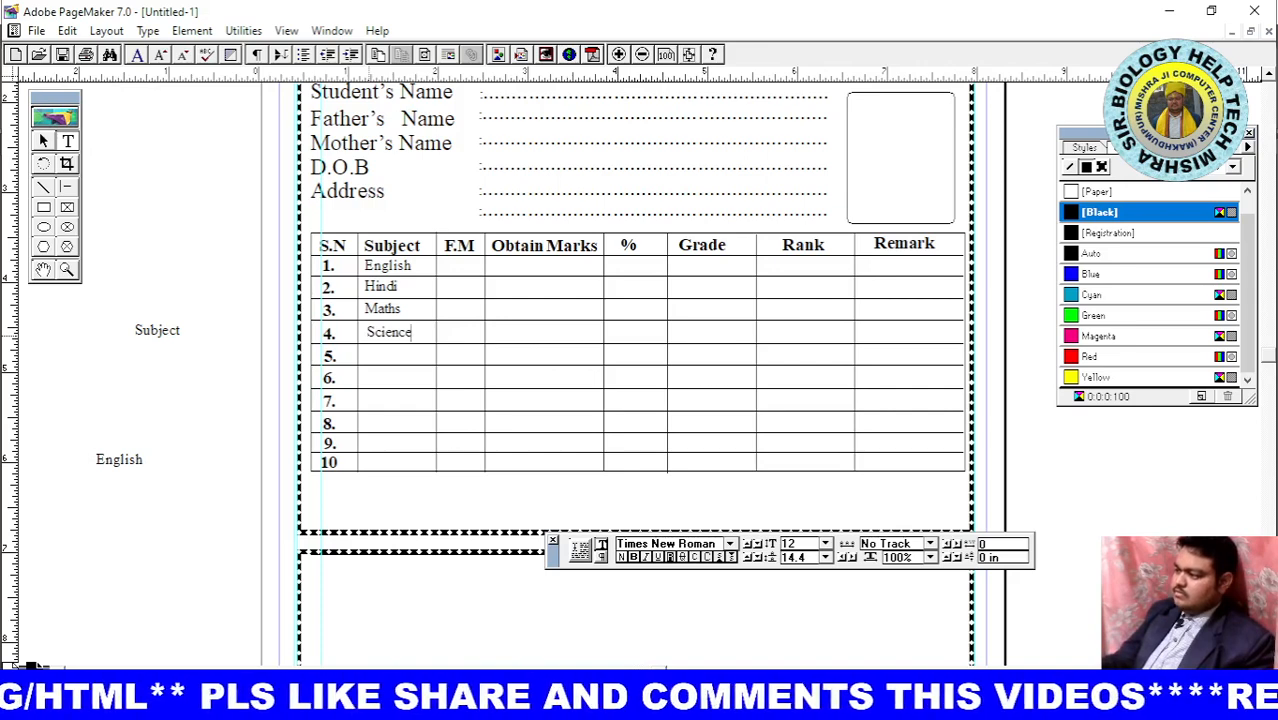
{"action": "left_click", "coordinate": [367, 333]}
{"action": "key", "text": "BackSpace"}
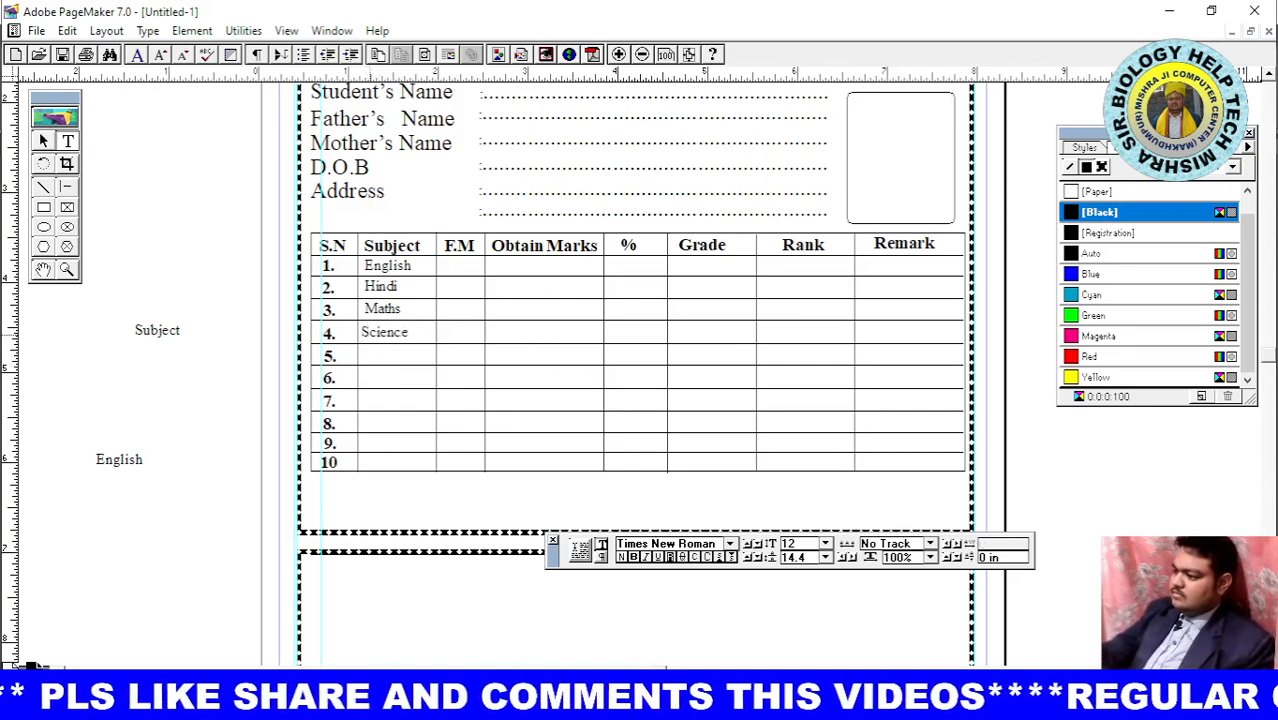
Shift the "Science" text block in row 4 right to about 1.62 in, in line with the subjects above
{"action": "left_click", "coordinate": [48, 141]}
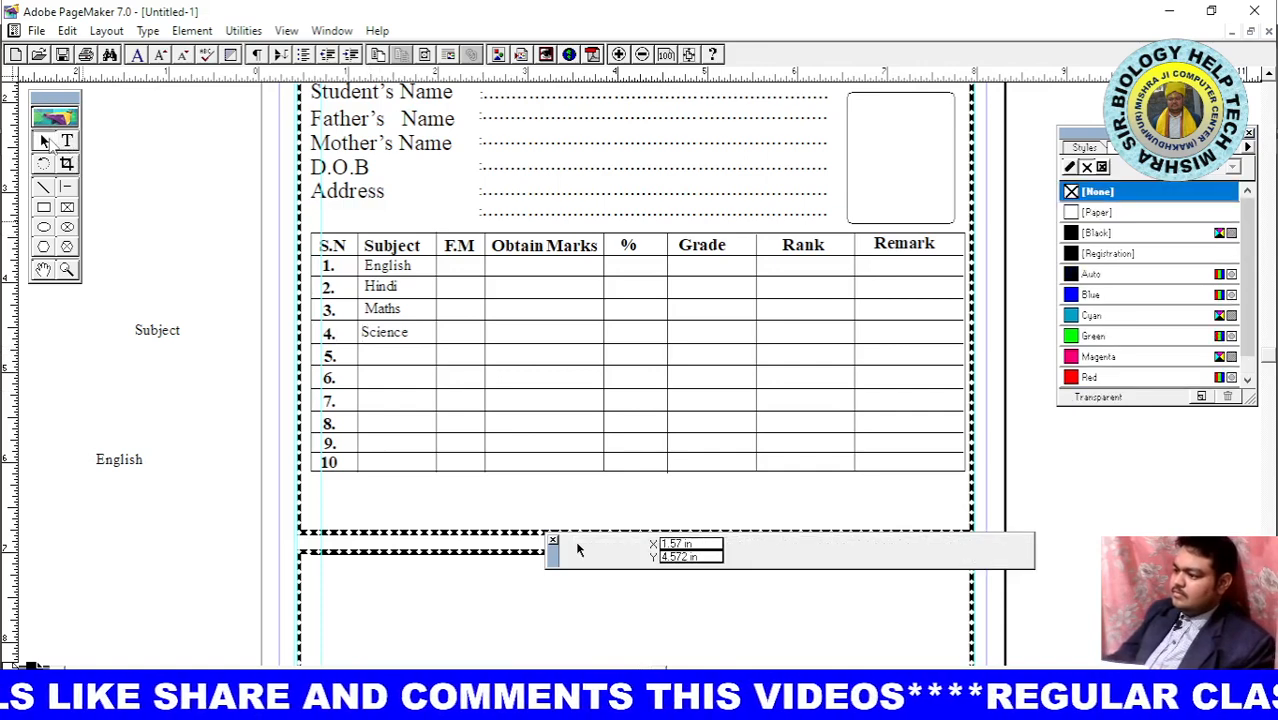
{"action": "left_click", "coordinate": [389, 335]}
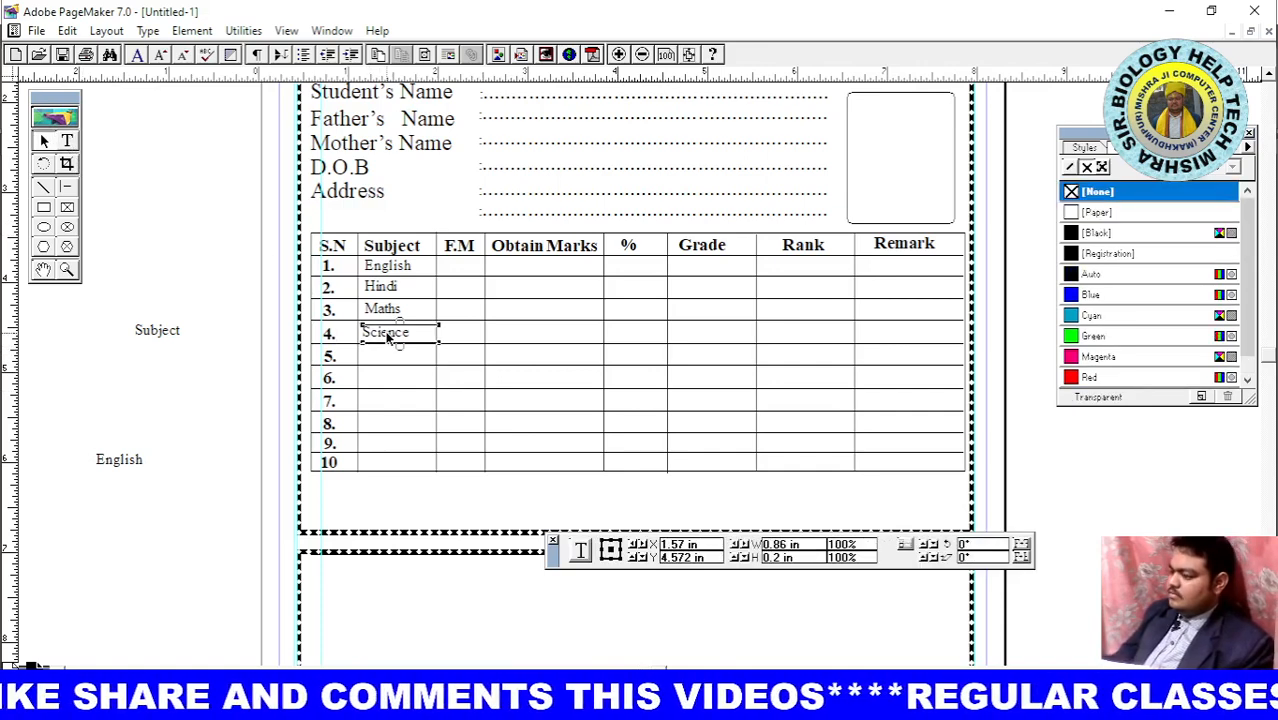
{"action": "left_click_drag", "start_coordinate": [388, 336], "coordinate": [391, 337]}
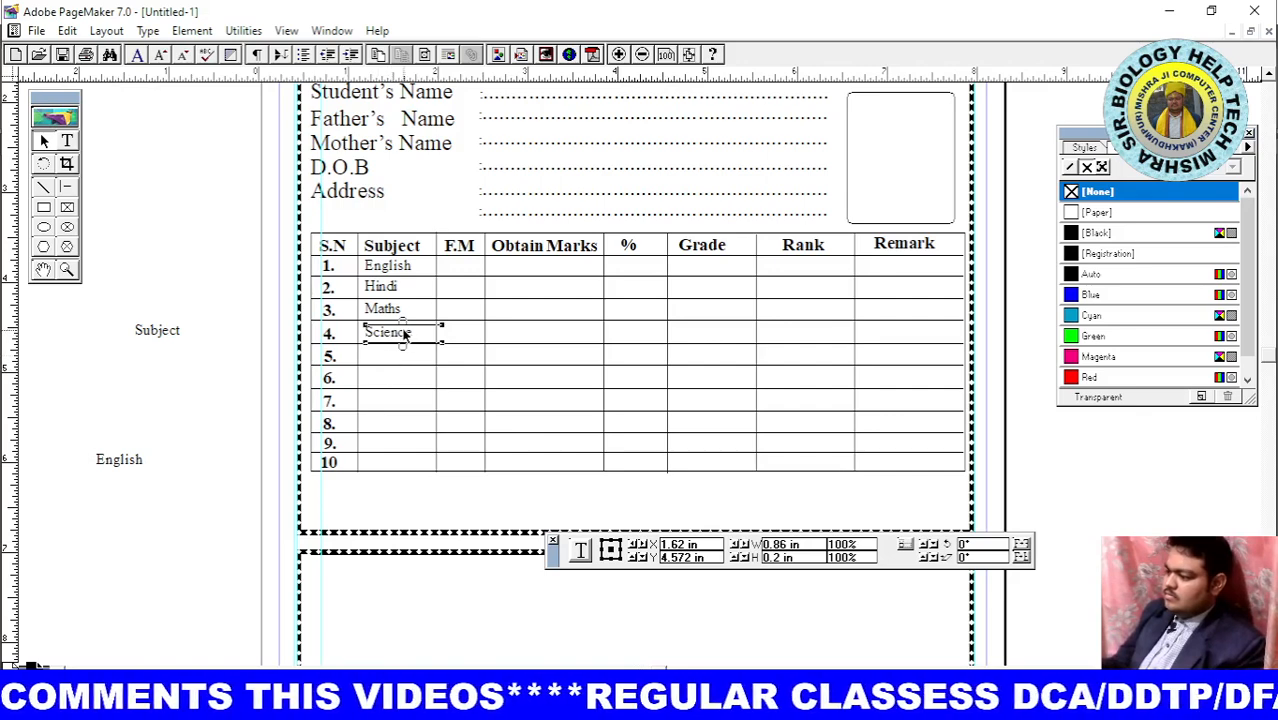
Place a copy of the "Science" text block in row 5 and replace its text with "S.ST"
{"action": "left_click_drag", "start_coordinate": [398, 340], "coordinate": [394, 356]}
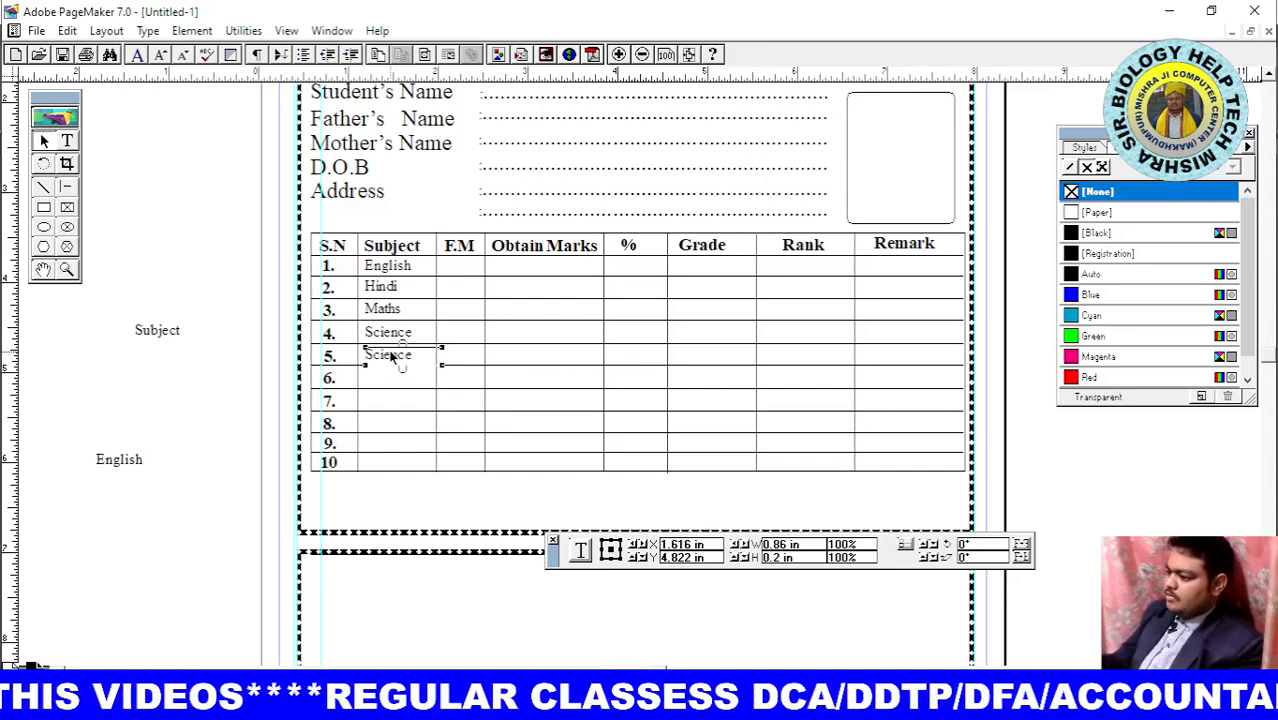
{"action": "left_click", "coordinate": [69, 143]}
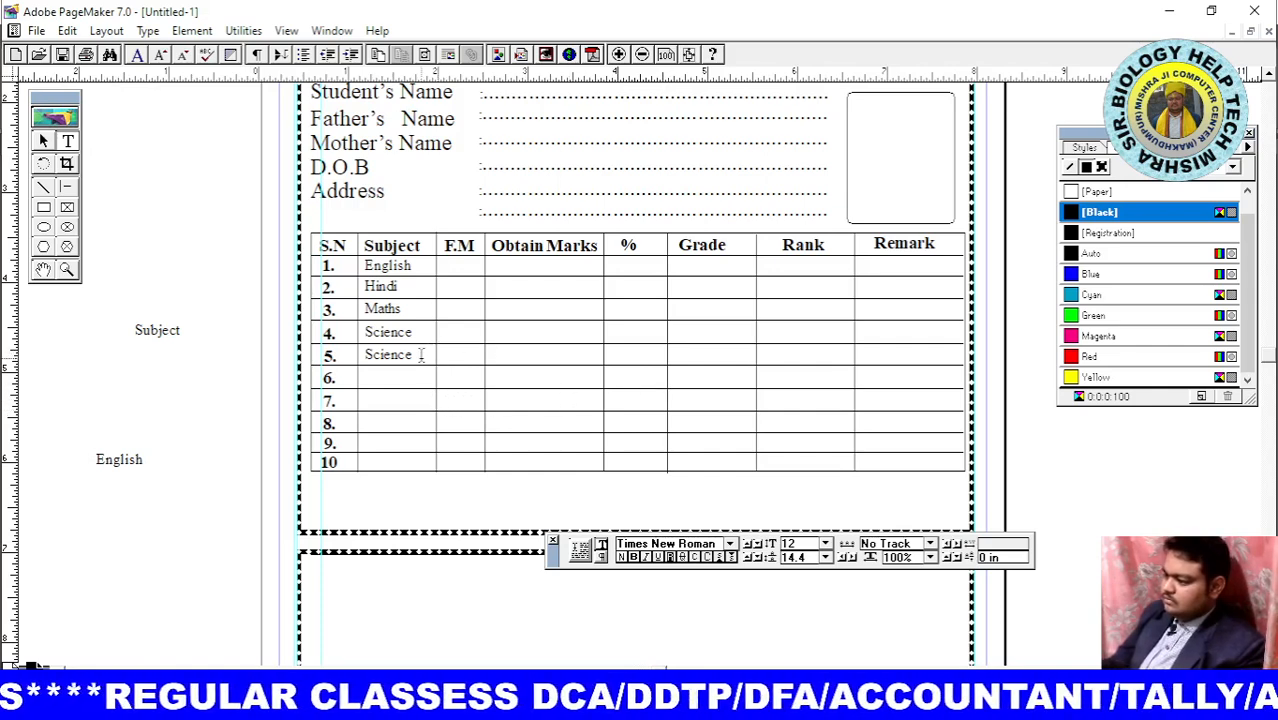
{"action": "left_click_drag", "start_coordinate": [418, 355], "coordinate": [368, 357]}
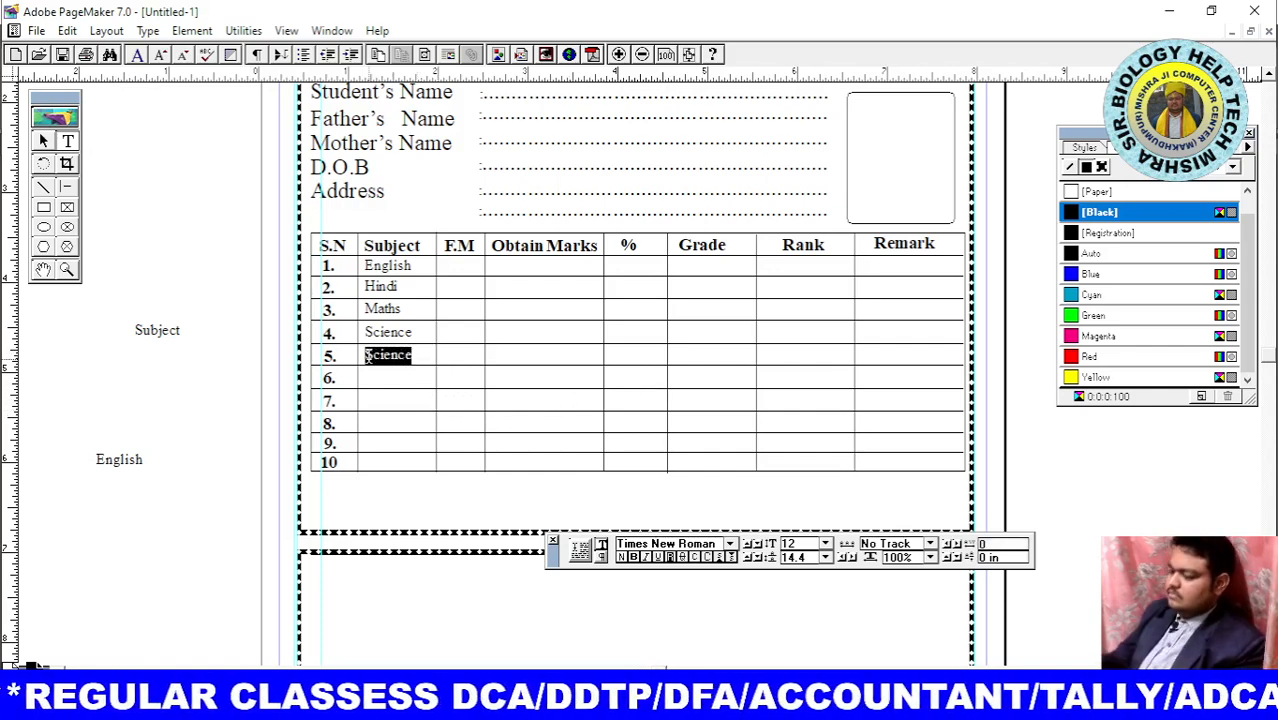
{"action": "type", "text": "S."}
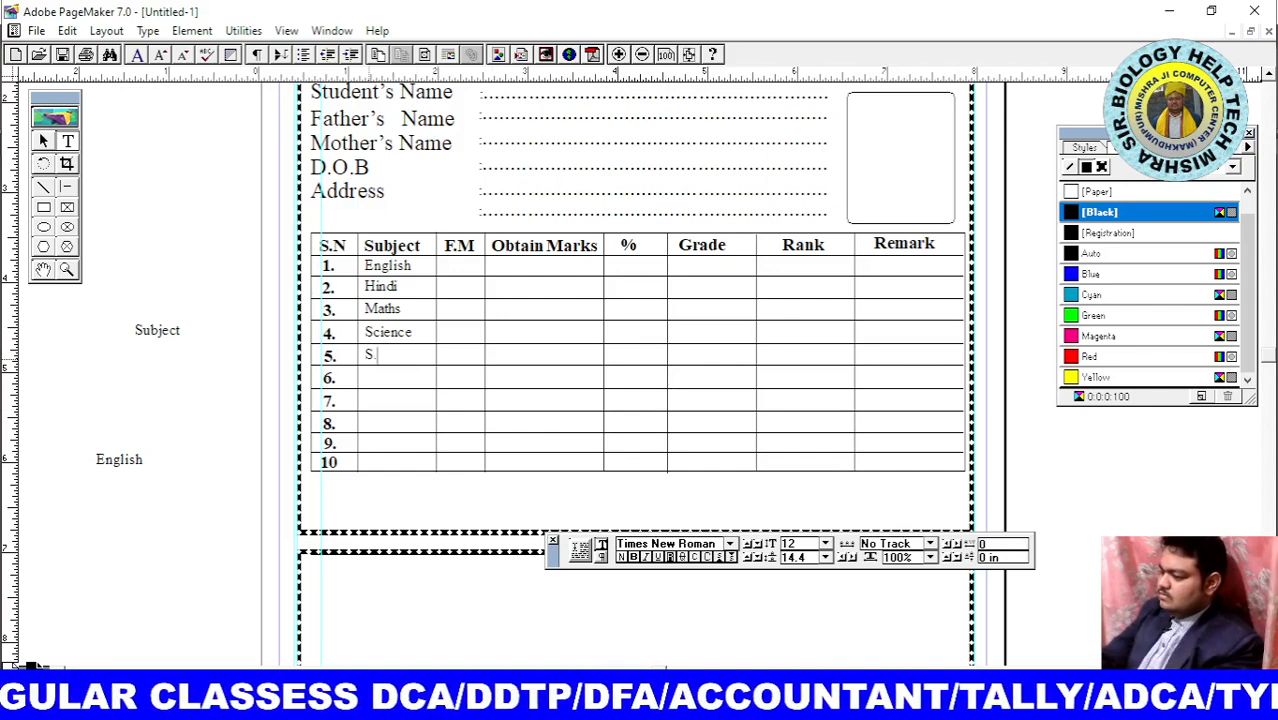
{"action": "type", "text": "ST"}
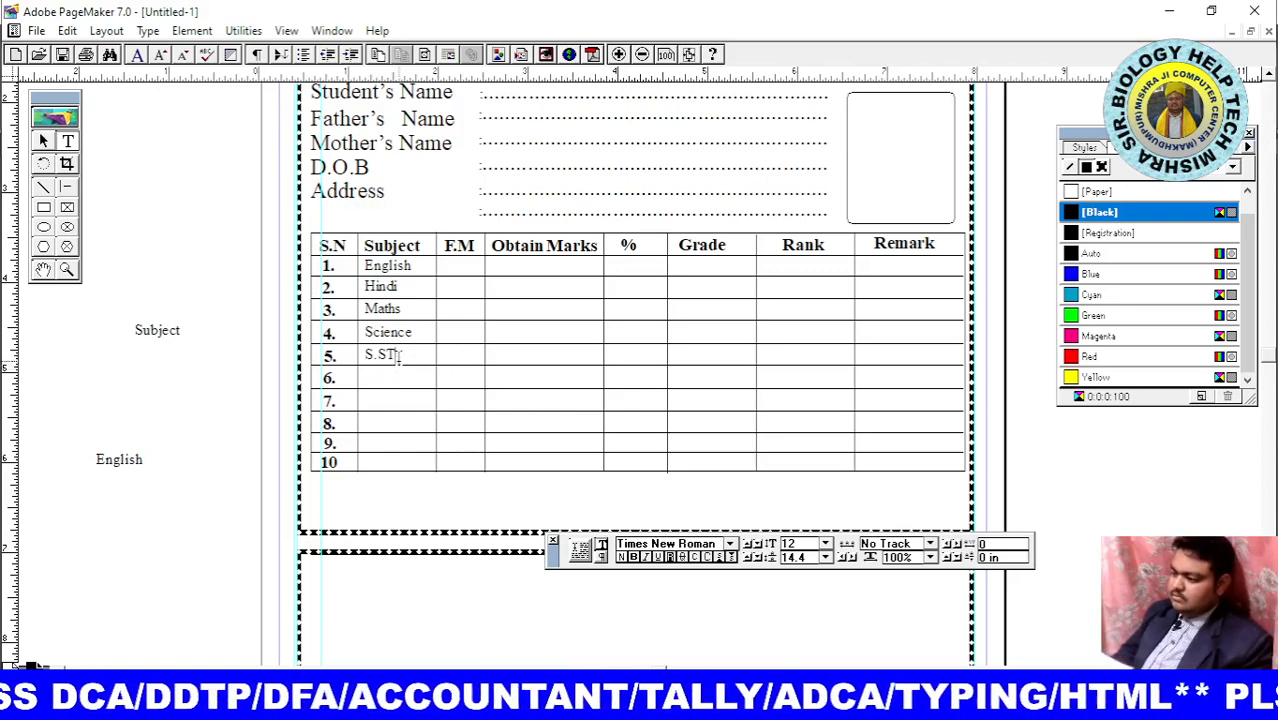
Place a copy of the "S.ST" text in row 6 of the Subject column and replace it with "G.K"
{"action": "left_click_drag", "start_coordinate": [399, 356], "coordinate": [366, 360]}
{"action": "key", "text": "ctrl+c"}
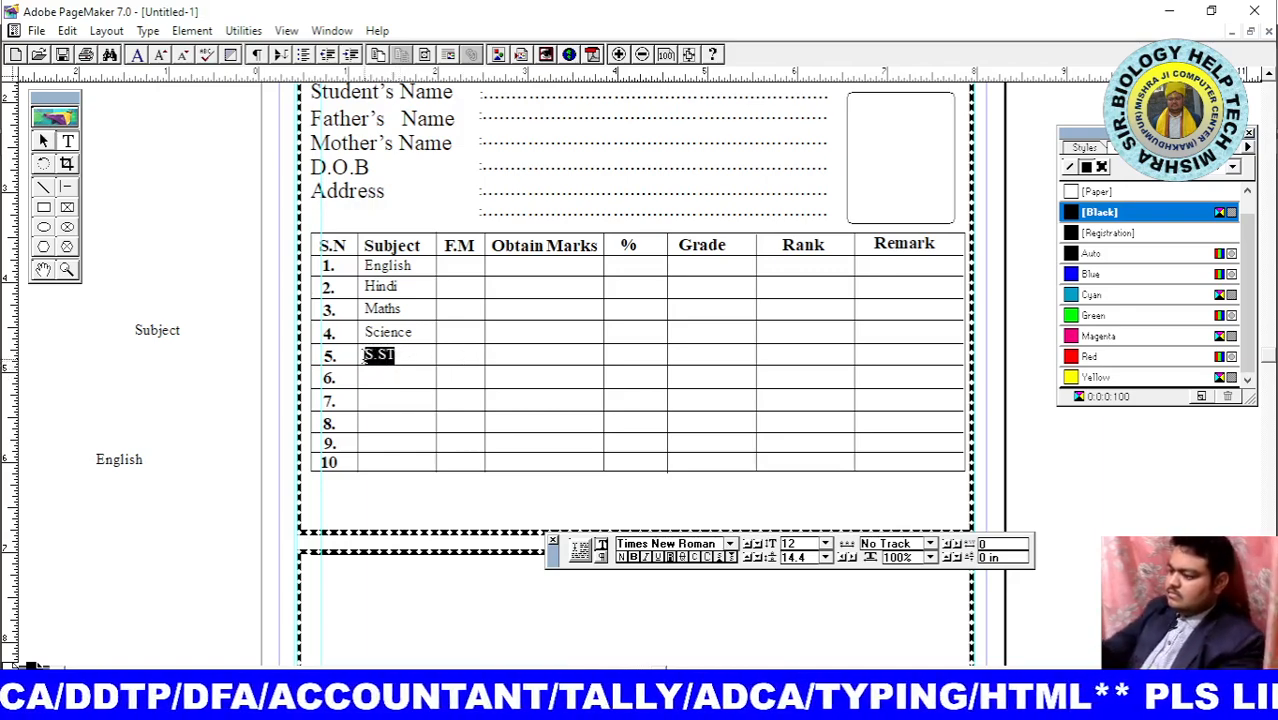
{"action": "left_click", "coordinate": [369, 378]}
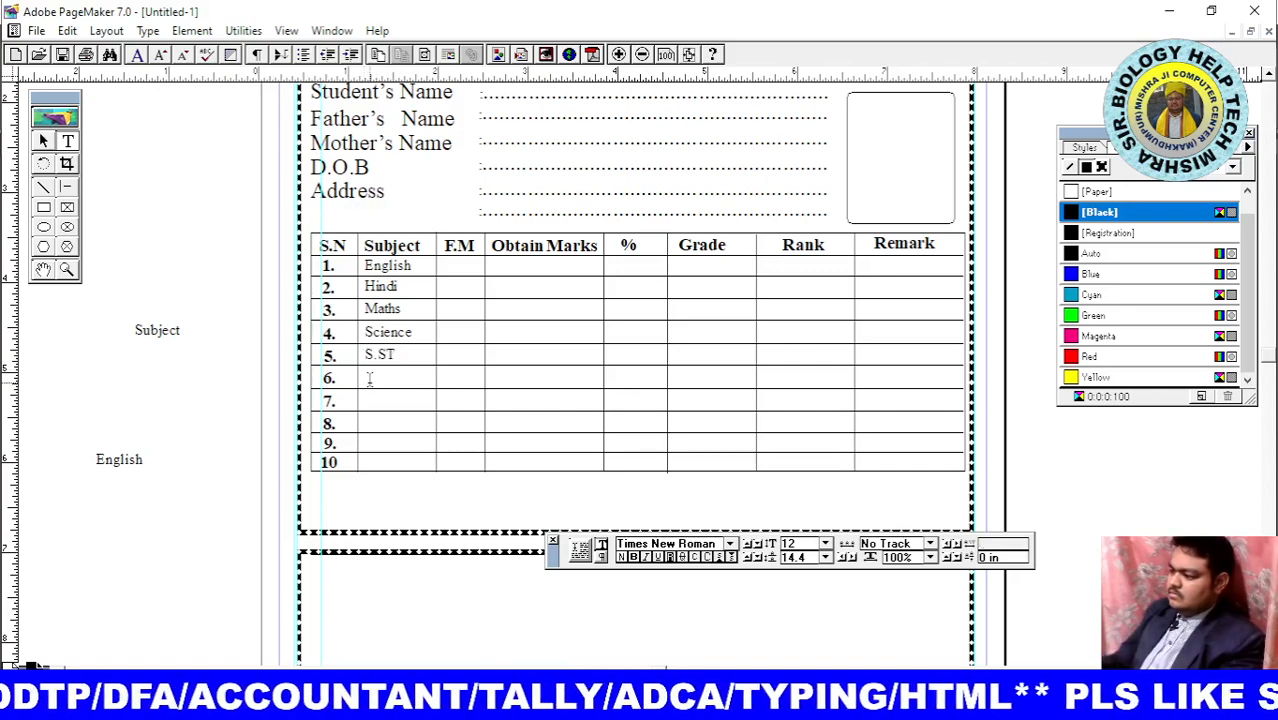
{"action": "key", "text": "ctrl+v"}
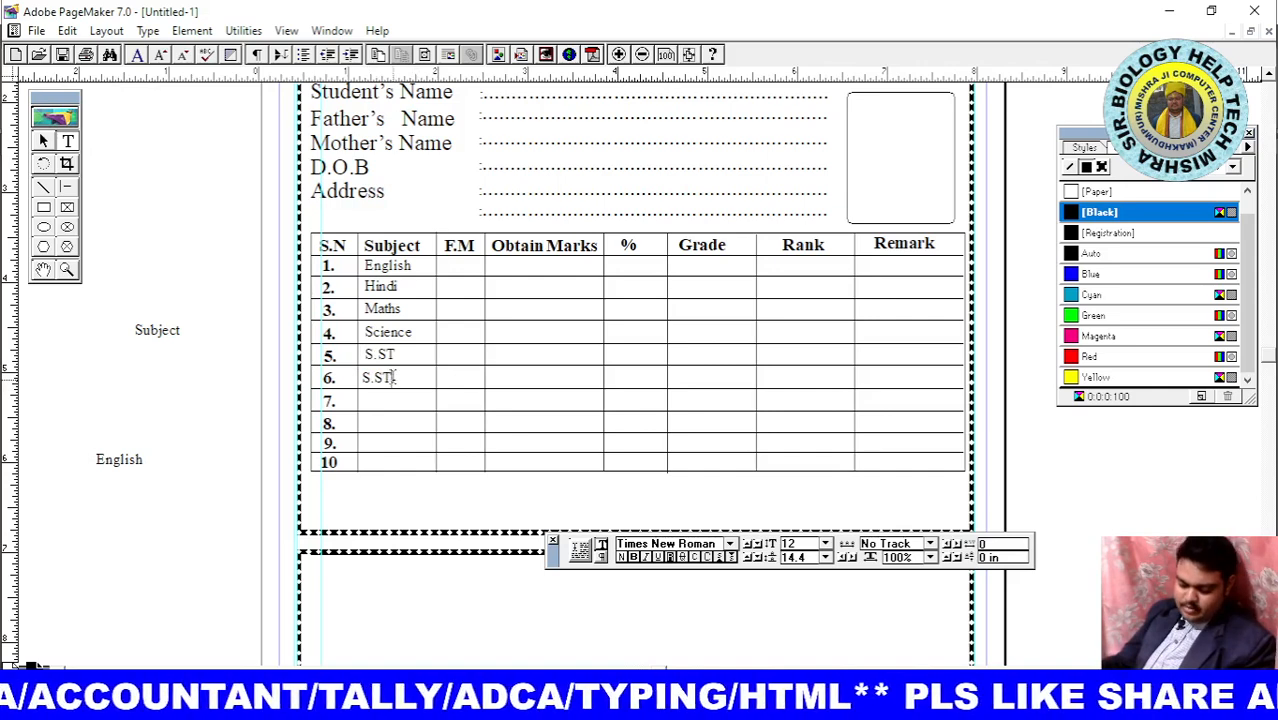
{"action": "key", "text": "BackSpace"}
{"action": "key", "text": "BackSpace"}
{"action": "key", "text": "BackSpace"}
{"action": "key", "text": "BackSpace"}
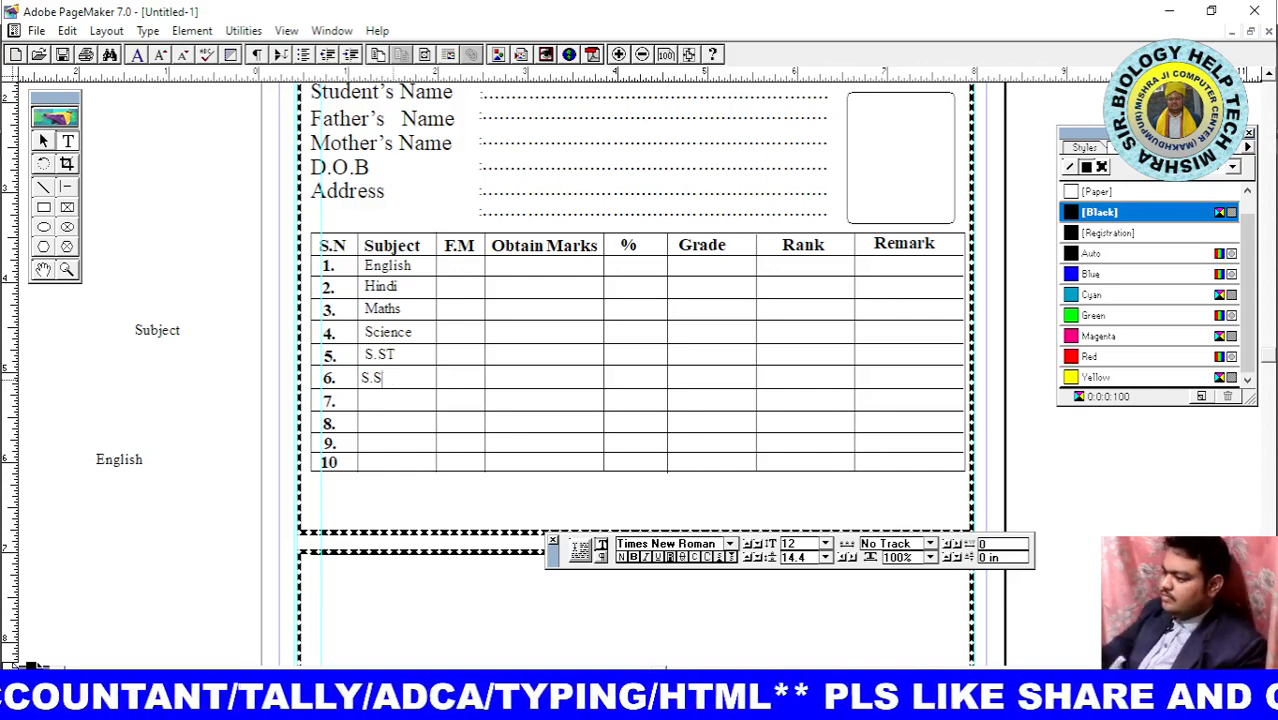
{"action": "type", "text": "G"}
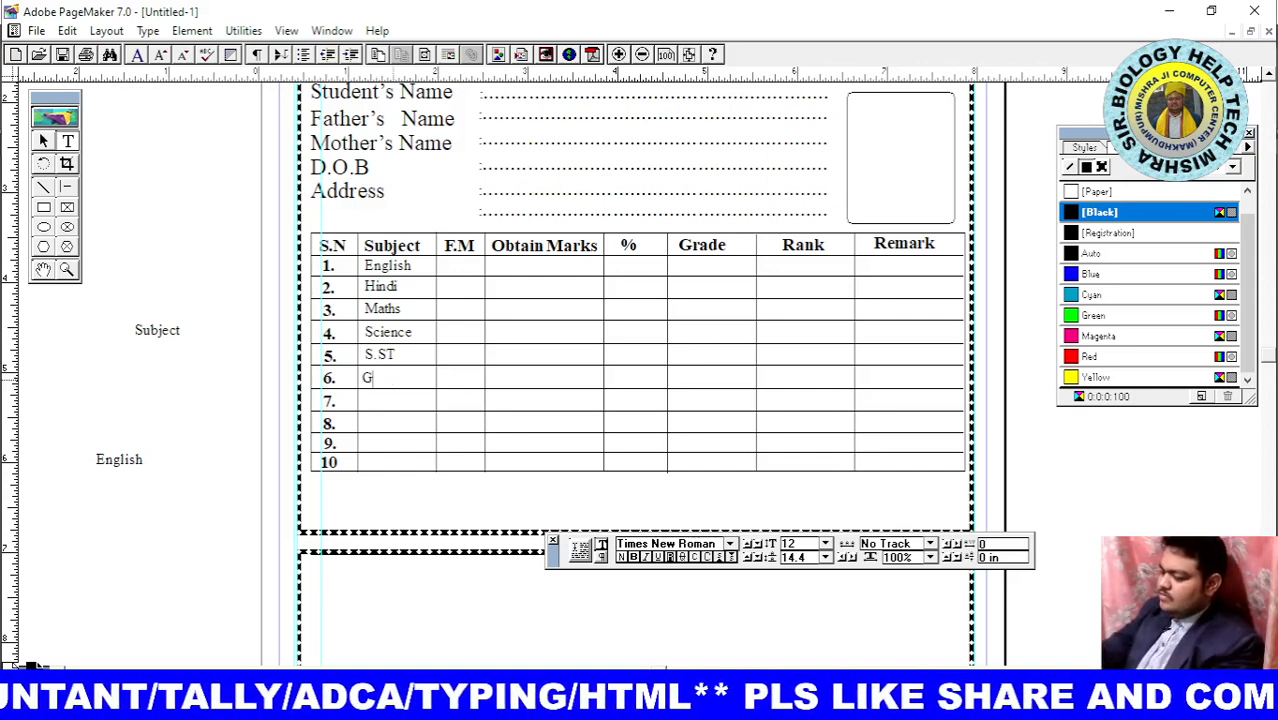
{"action": "type", "text": ".K"}
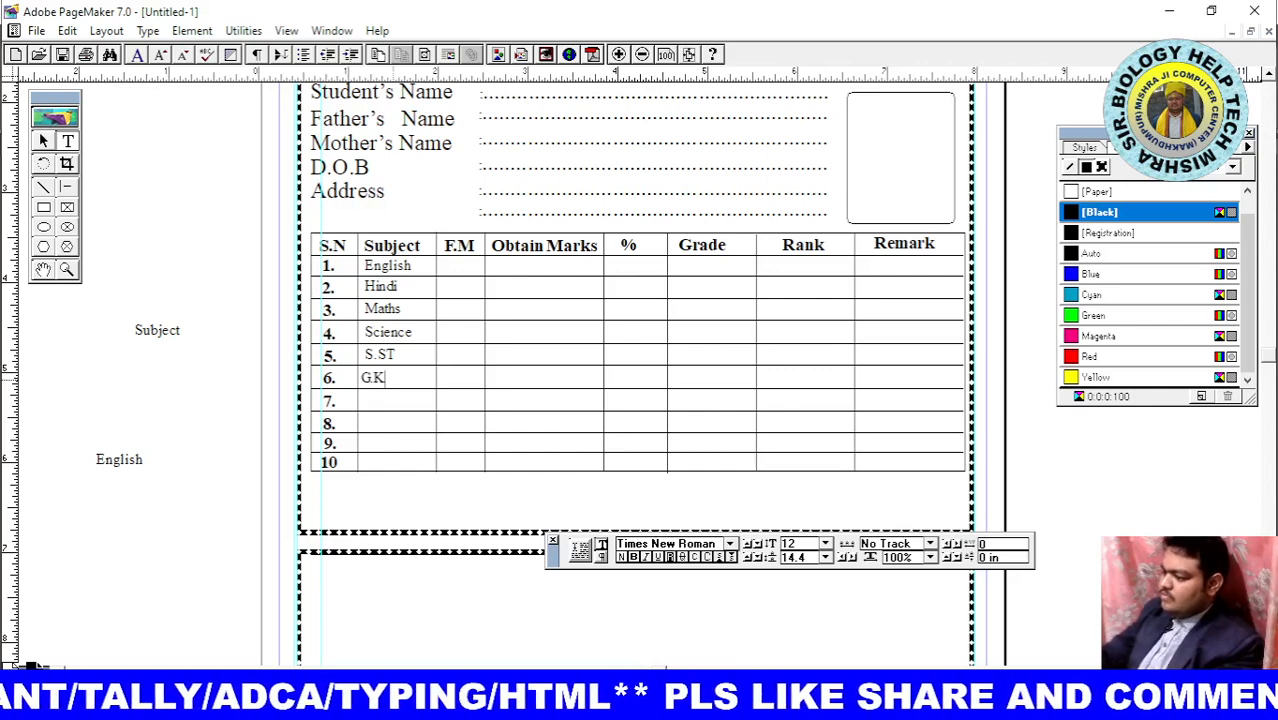
Enter "Computer" in row 7 and "Drawing & Art Craft" in row 8 of the Subject column
{"action": "left_click", "coordinate": [369, 400]}
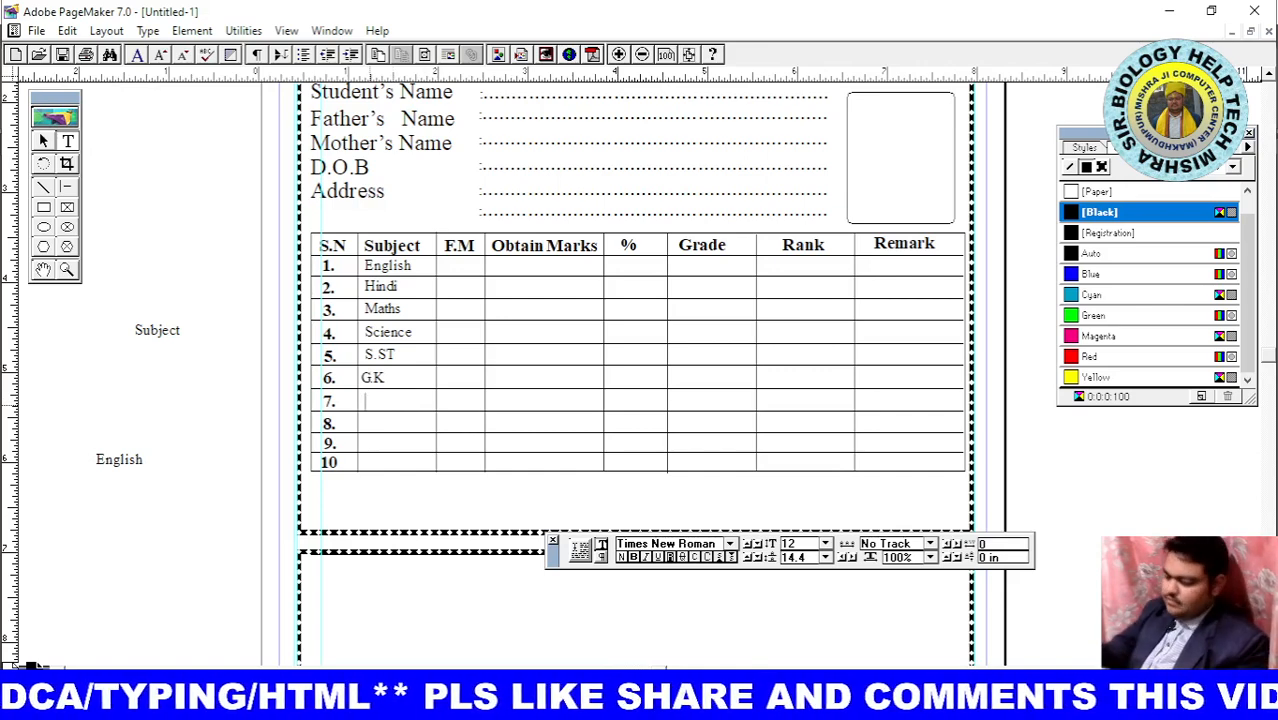
{"action": "type", "text": "Computer"}
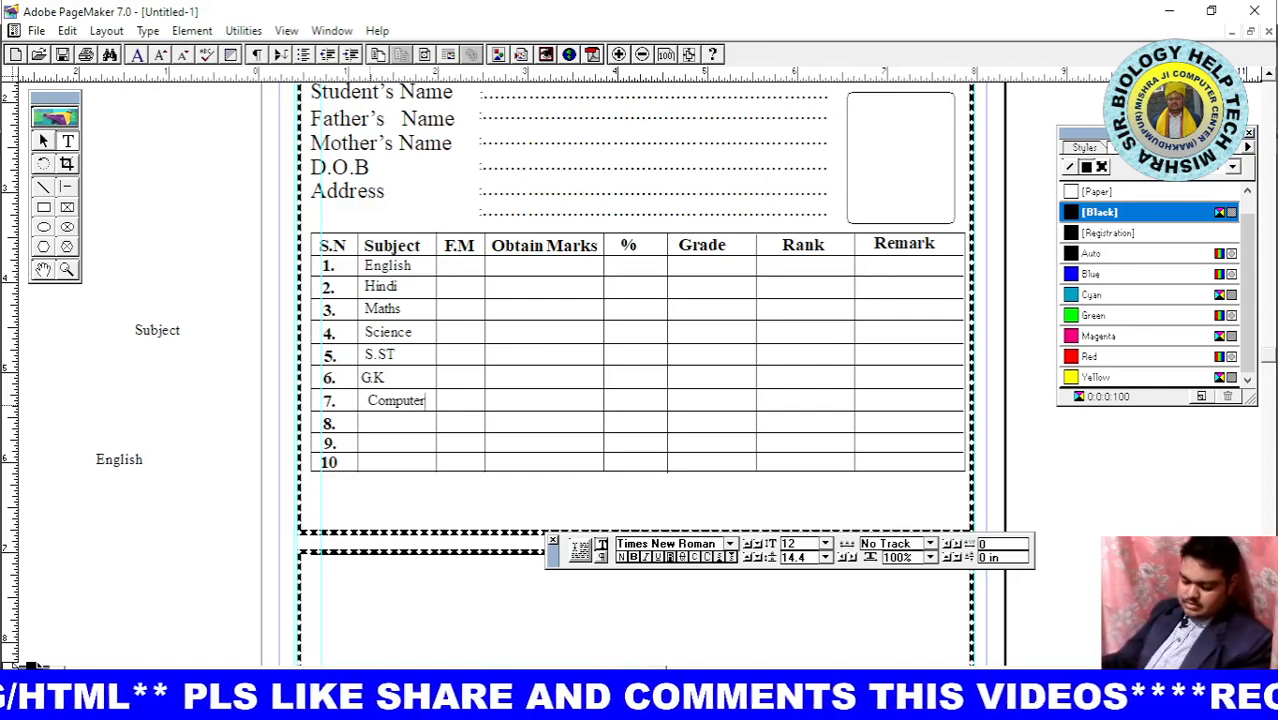
{"action": "left_click", "coordinate": [362, 422]}
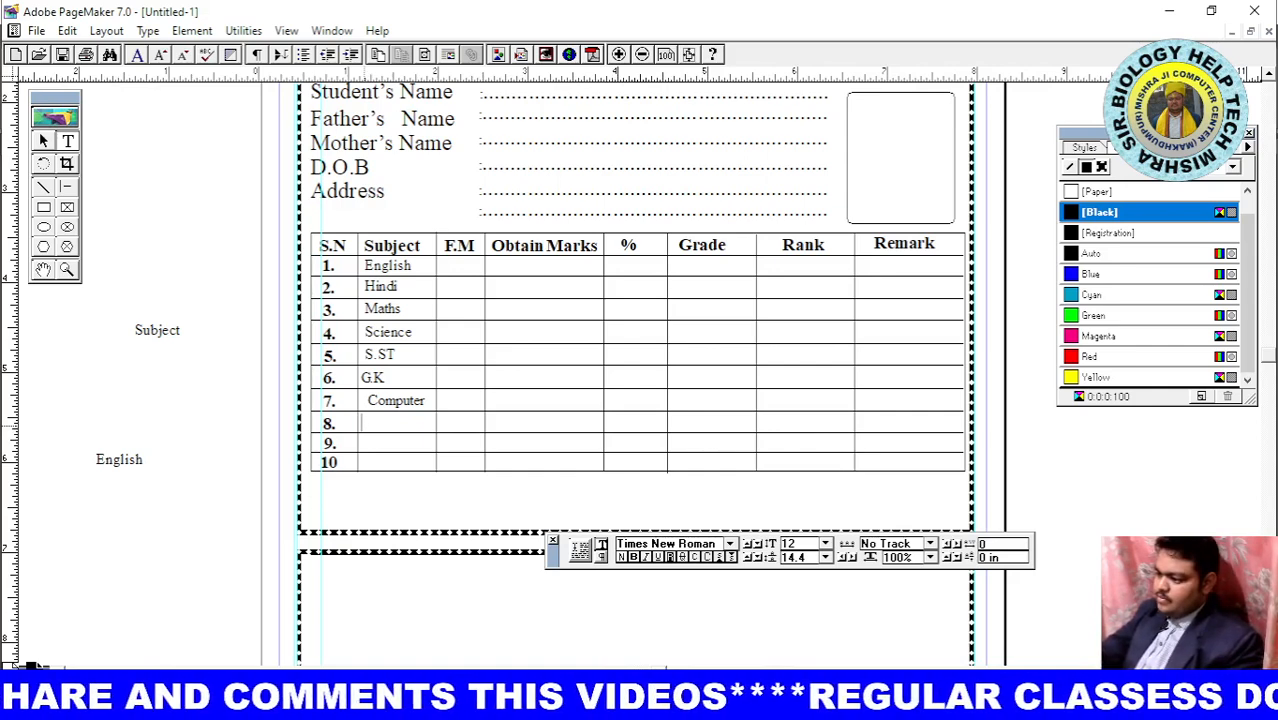
{"action": "type", "text": "Dr"}
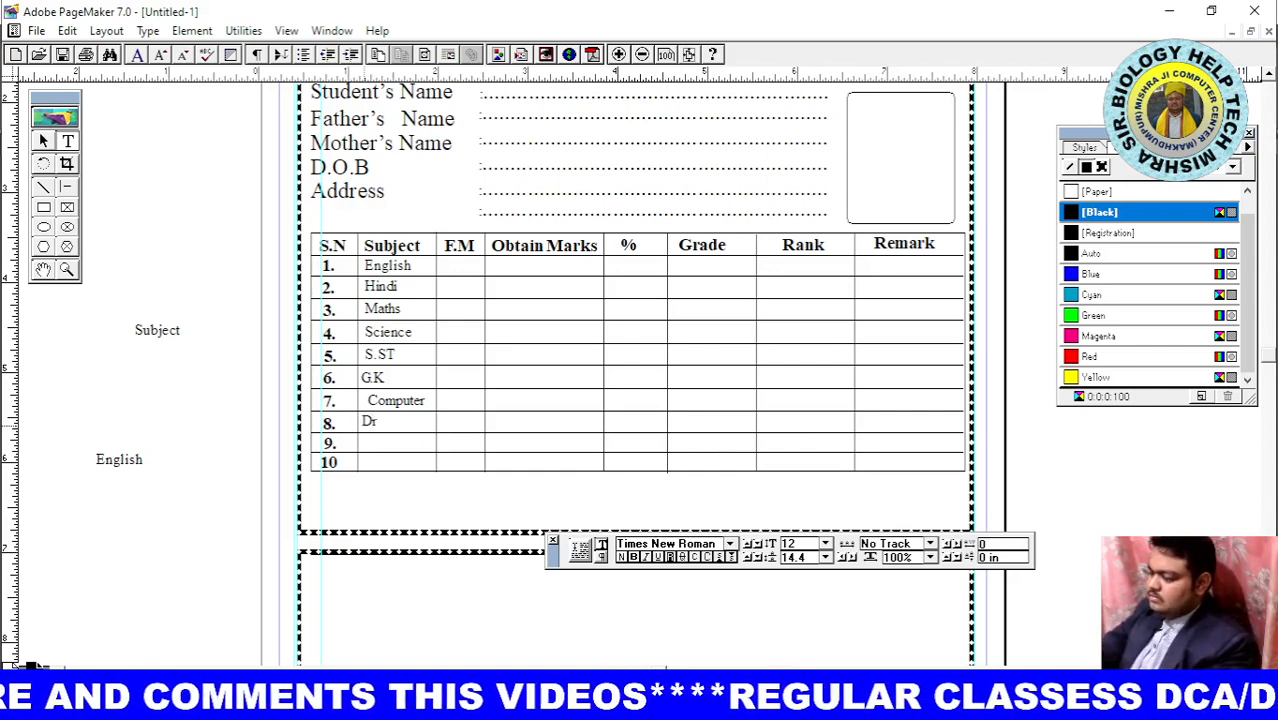
{"action": "type", "text": "awin"}
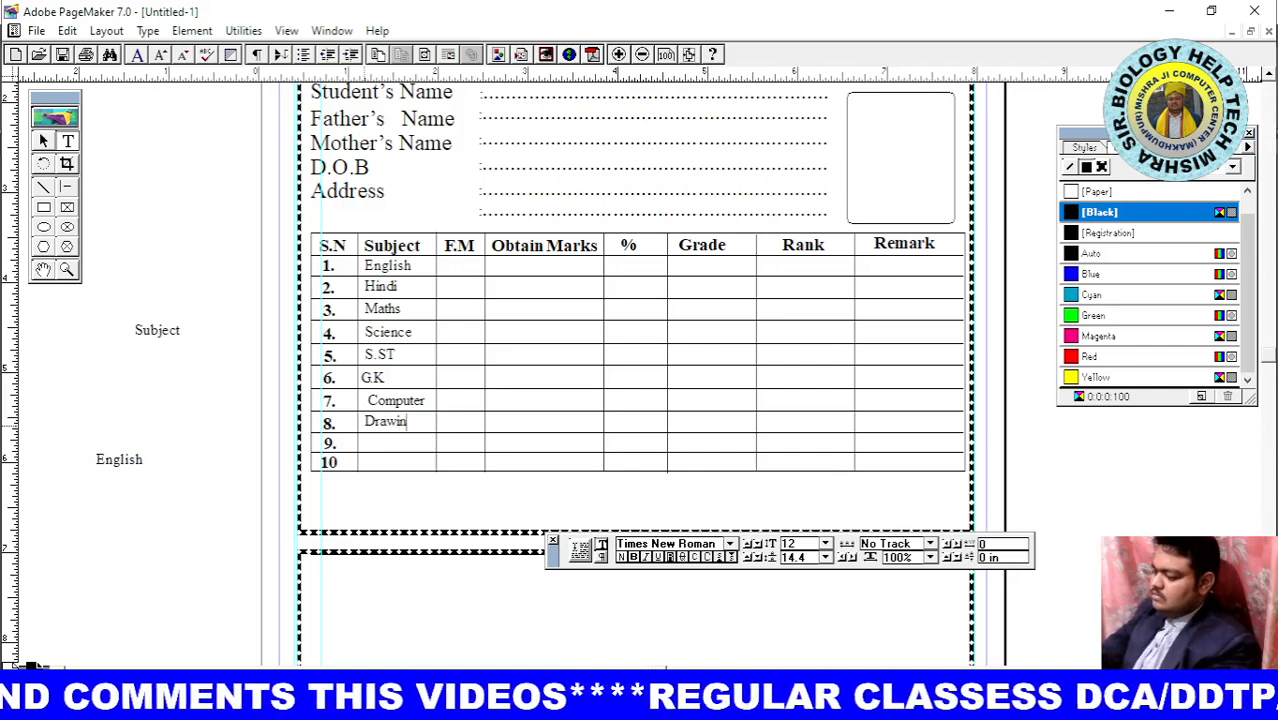
{"action": "type", "text": "g"}
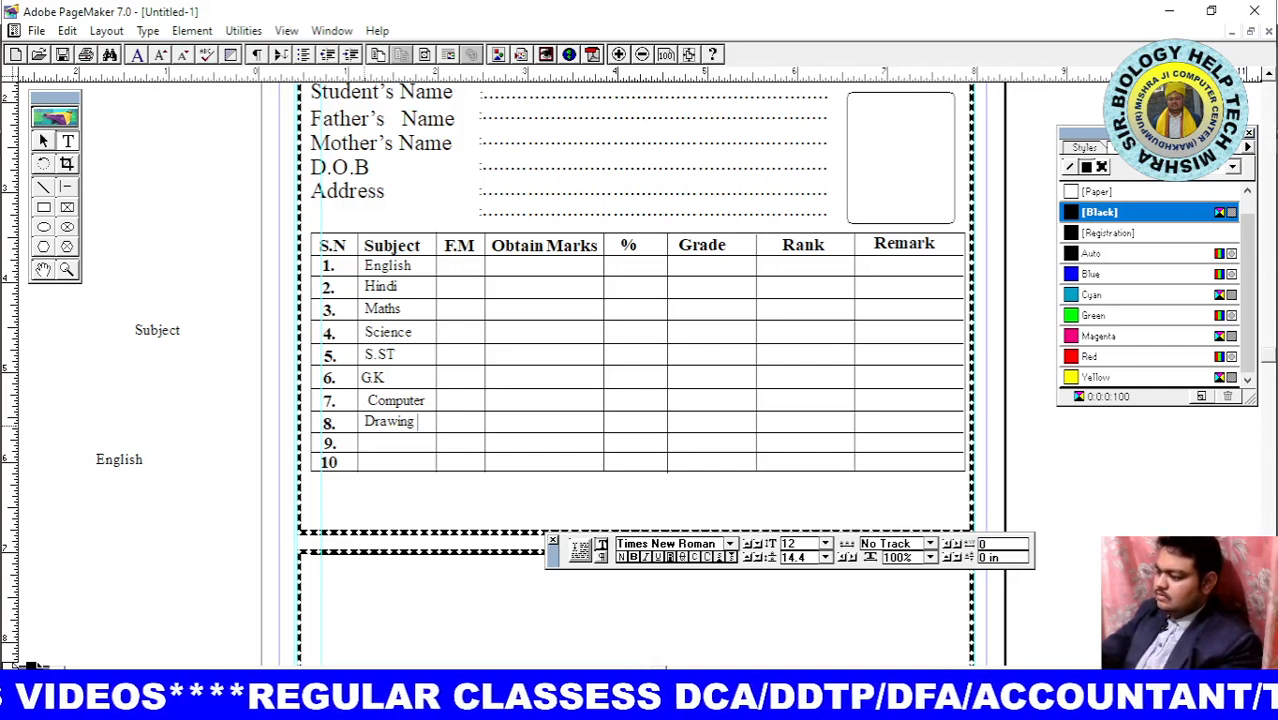
{"action": "type", "text": "&"}
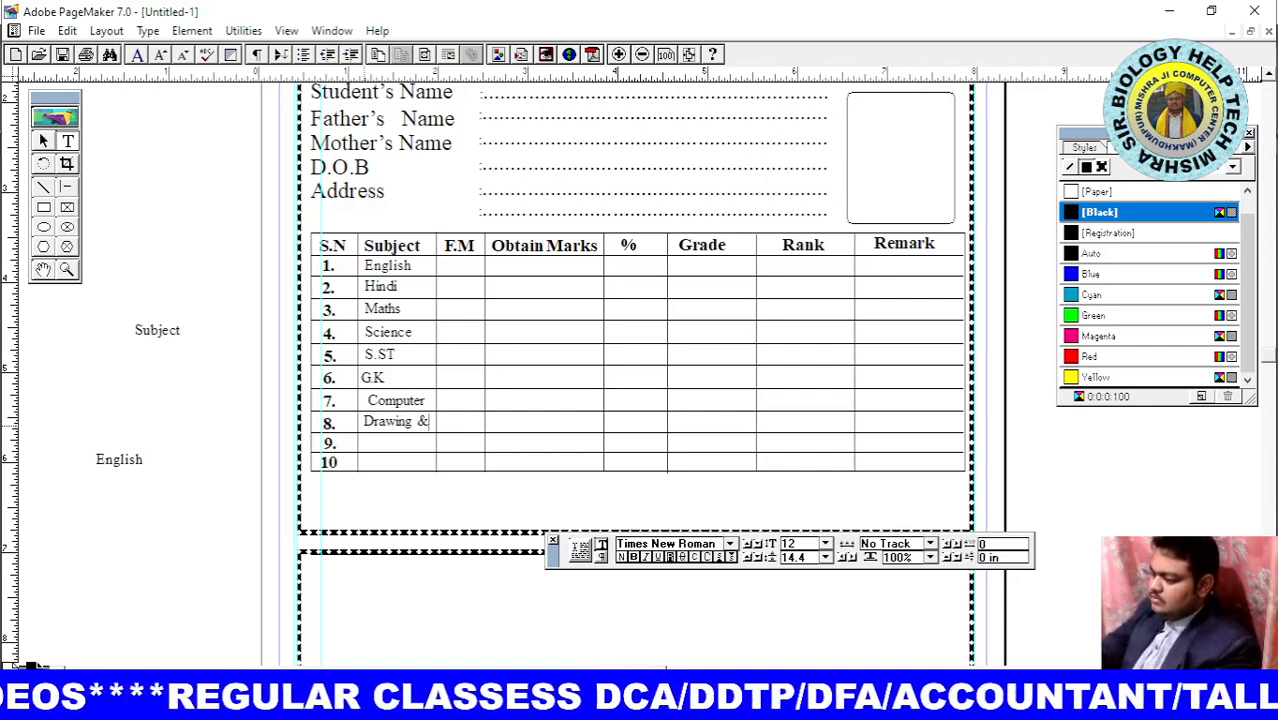
{"action": "key", "text": "Return"}
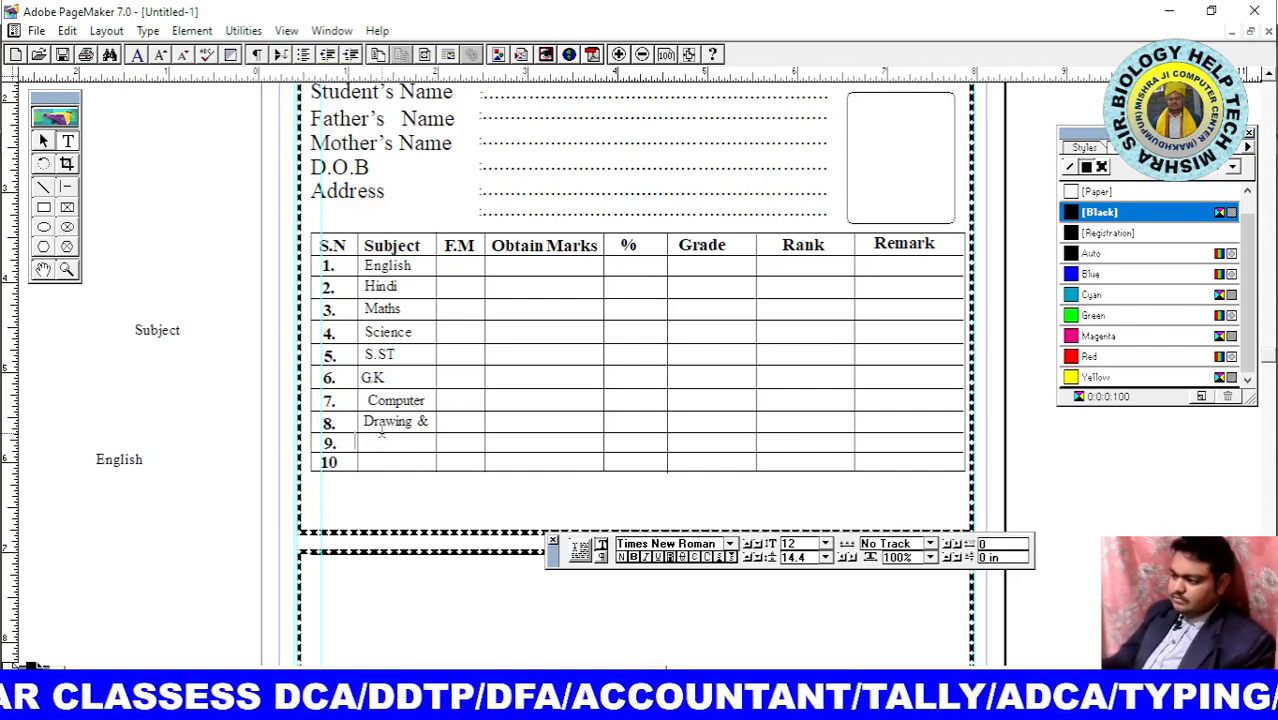
{"action": "left_click", "coordinate": [428, 421]}
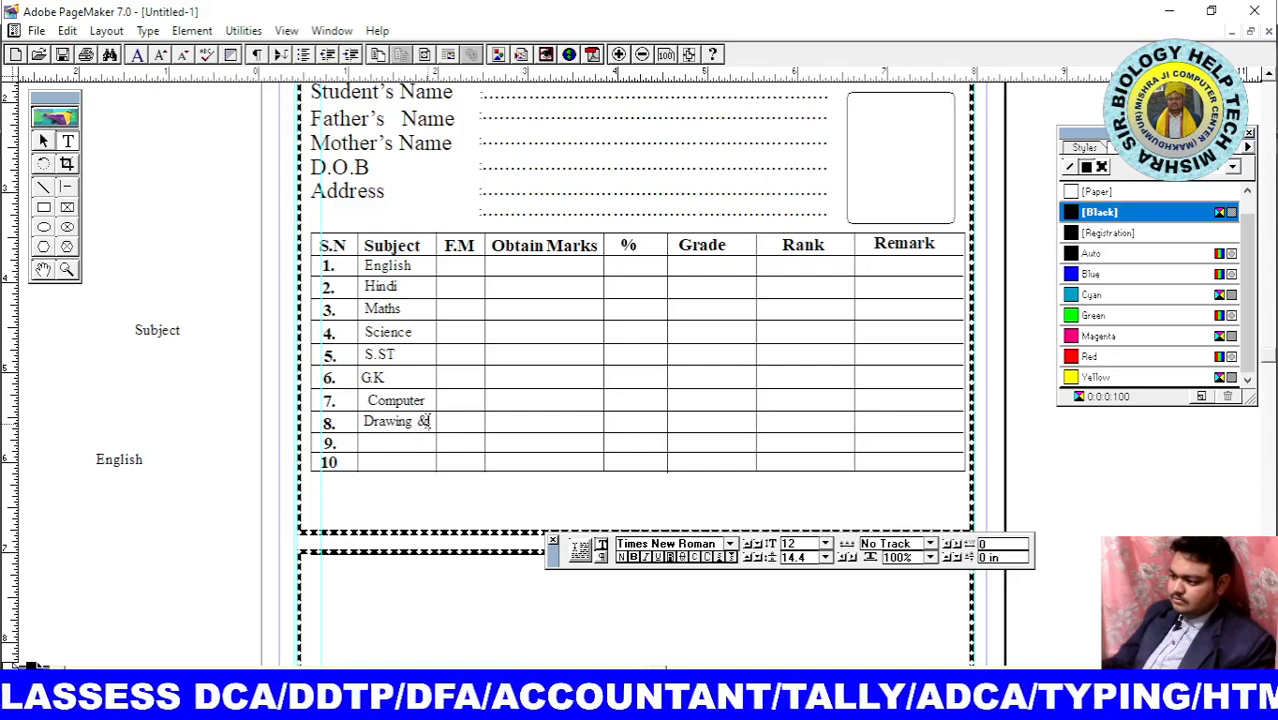
{"action": "type", "text": "Art"}
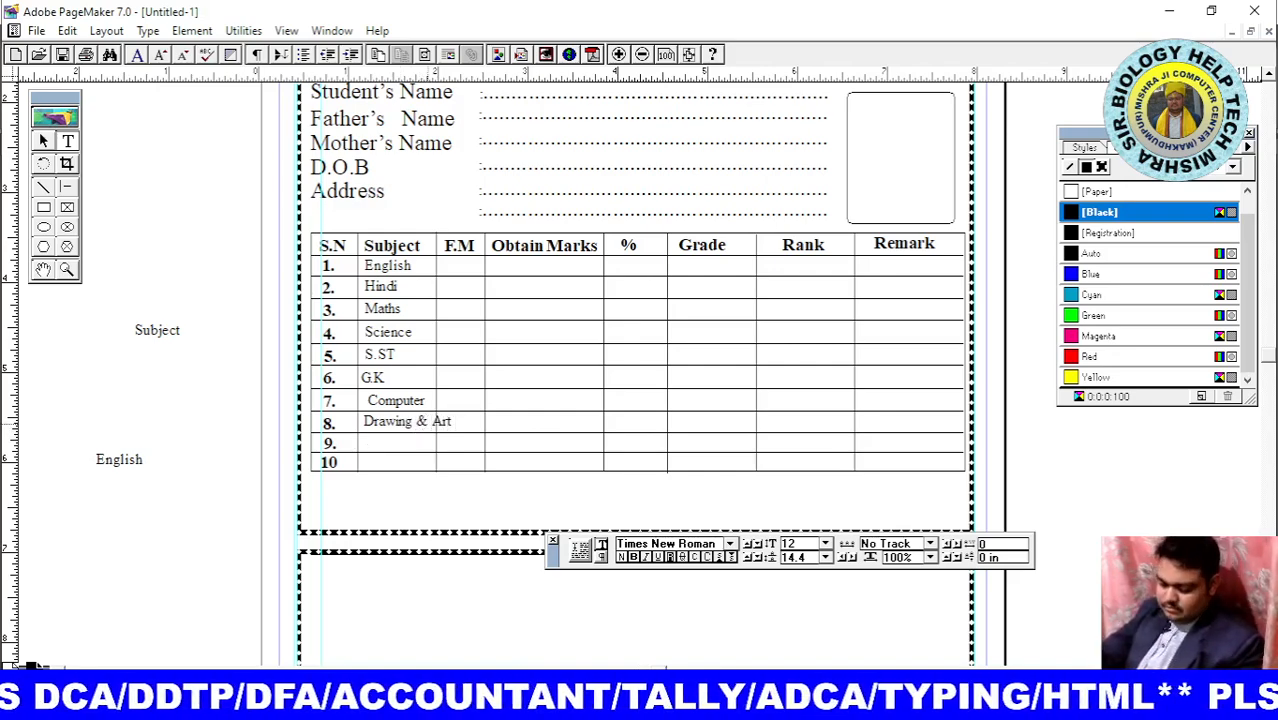
{"action": "type", "text": " Craft"}
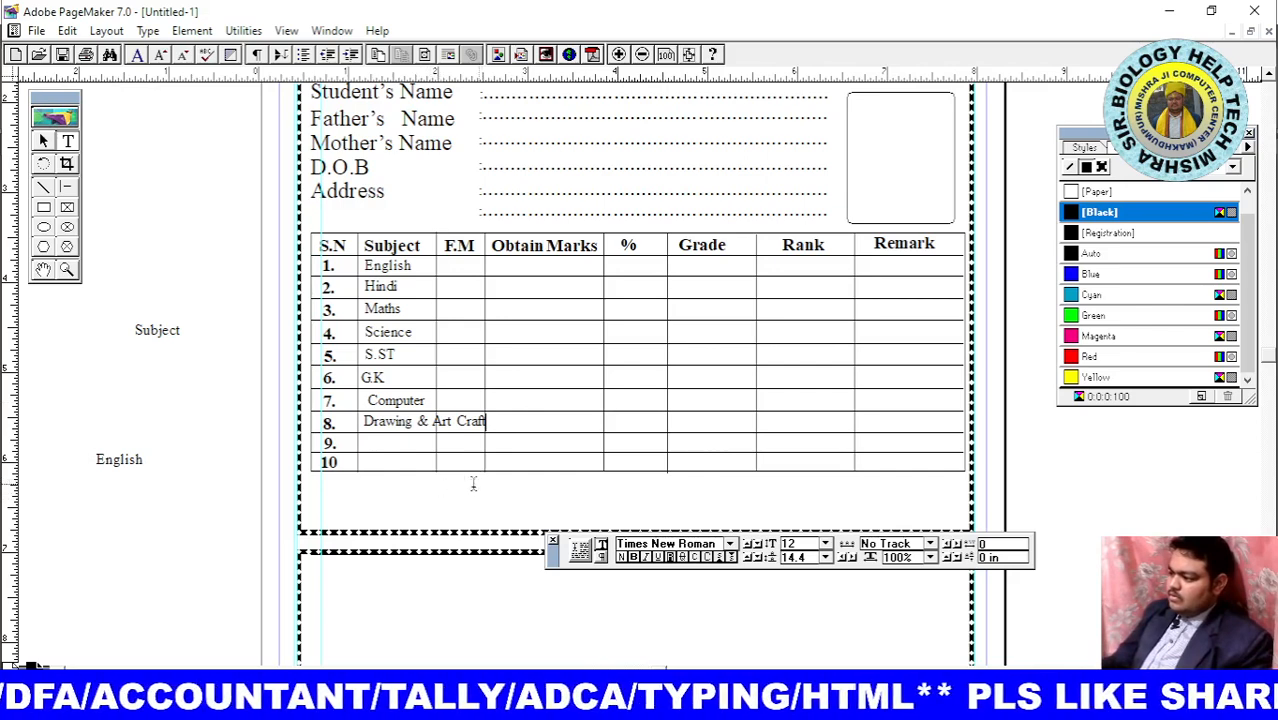
Enter "Total" as a new text block in row 9 of the Subject column
{"action": "left_click", "coordinate": [371, 445]}
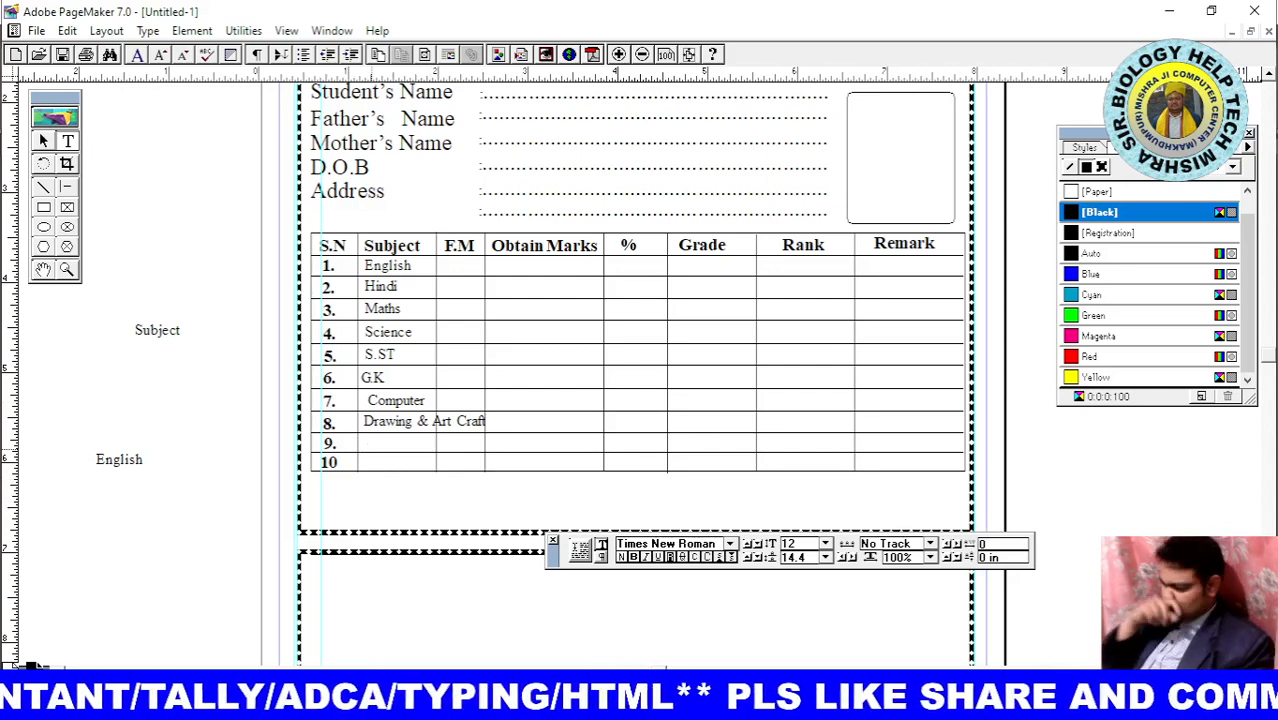
{"action": "type", "text": "T"}
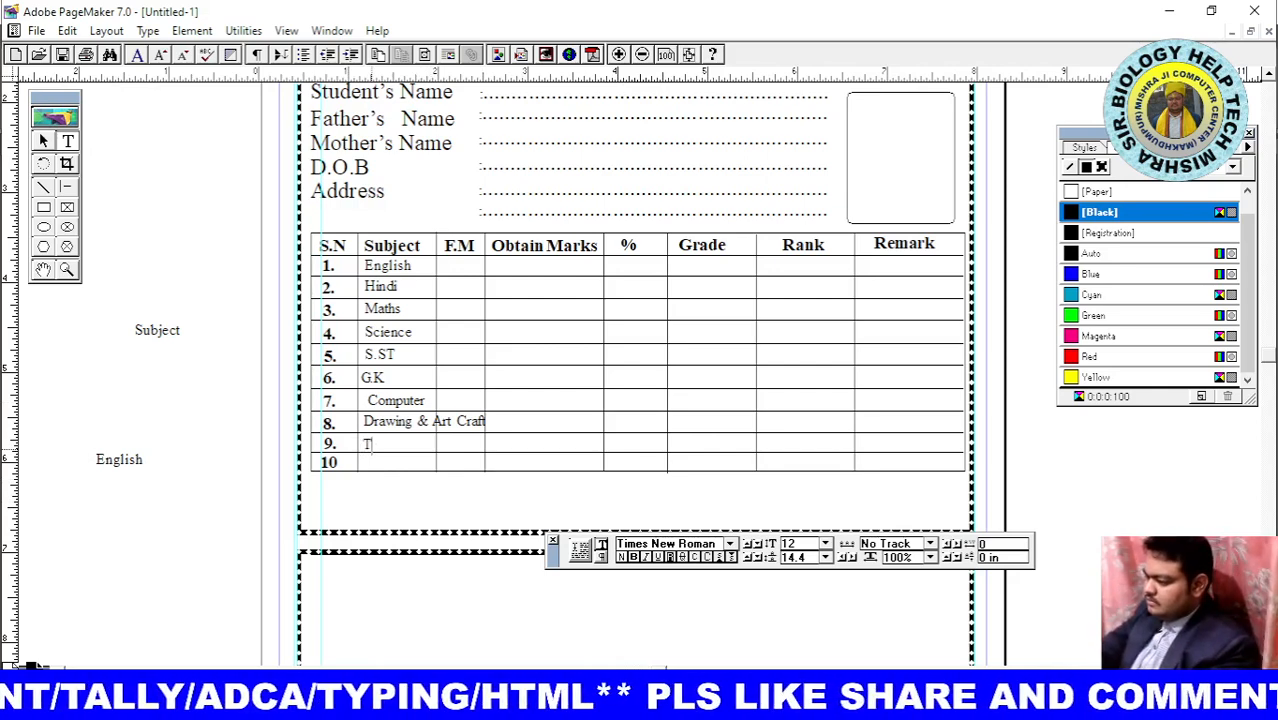
{"action": "type", "text": "ota"}
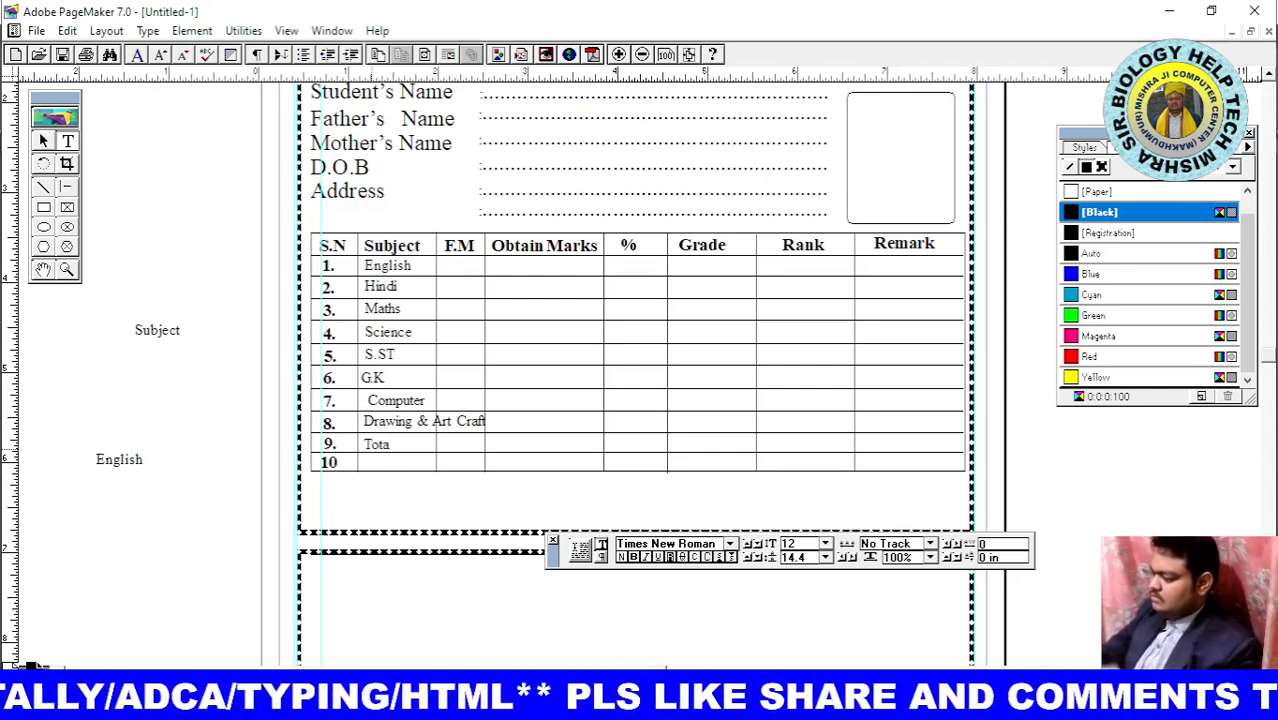
{"action": "type", "text": "l"}
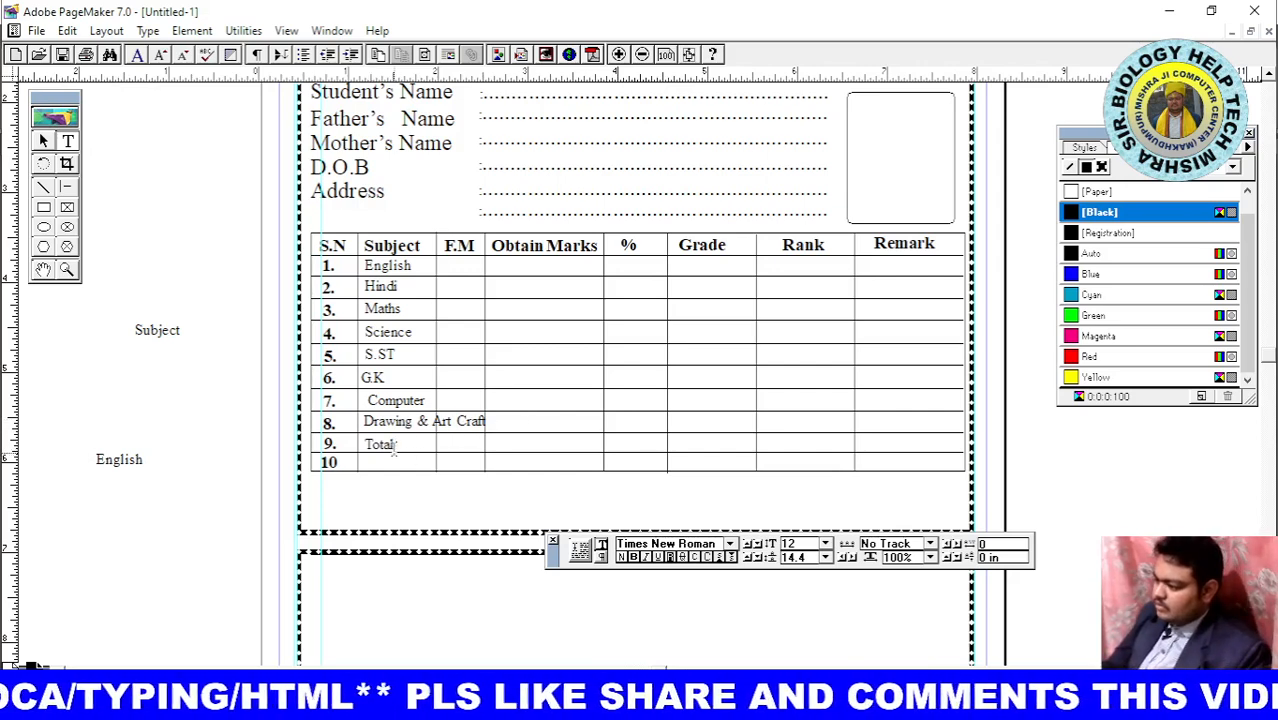
Format the "Total" text in row 9 as 14 pt bold
{"action": "left_click_drag", "start_coordinate": [395, 449], "coordinate": [362, 447]}
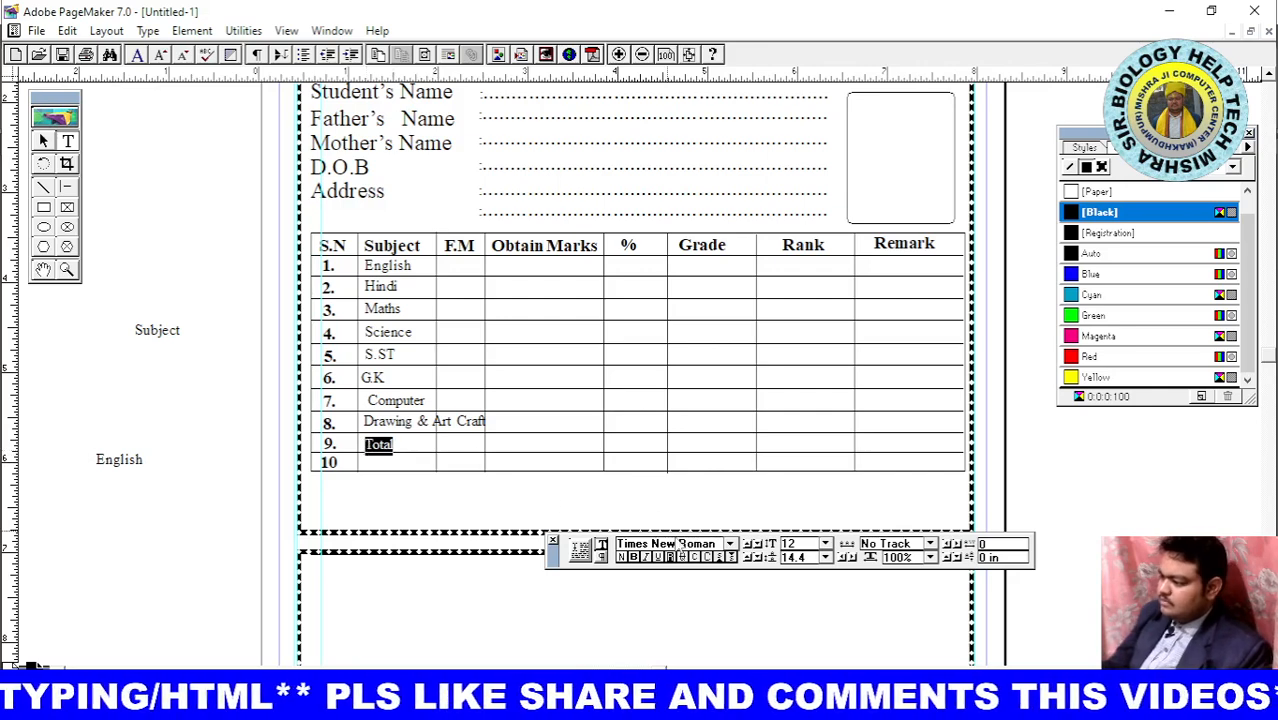
{"action": "left_click", "coordinate": [825, 543]}
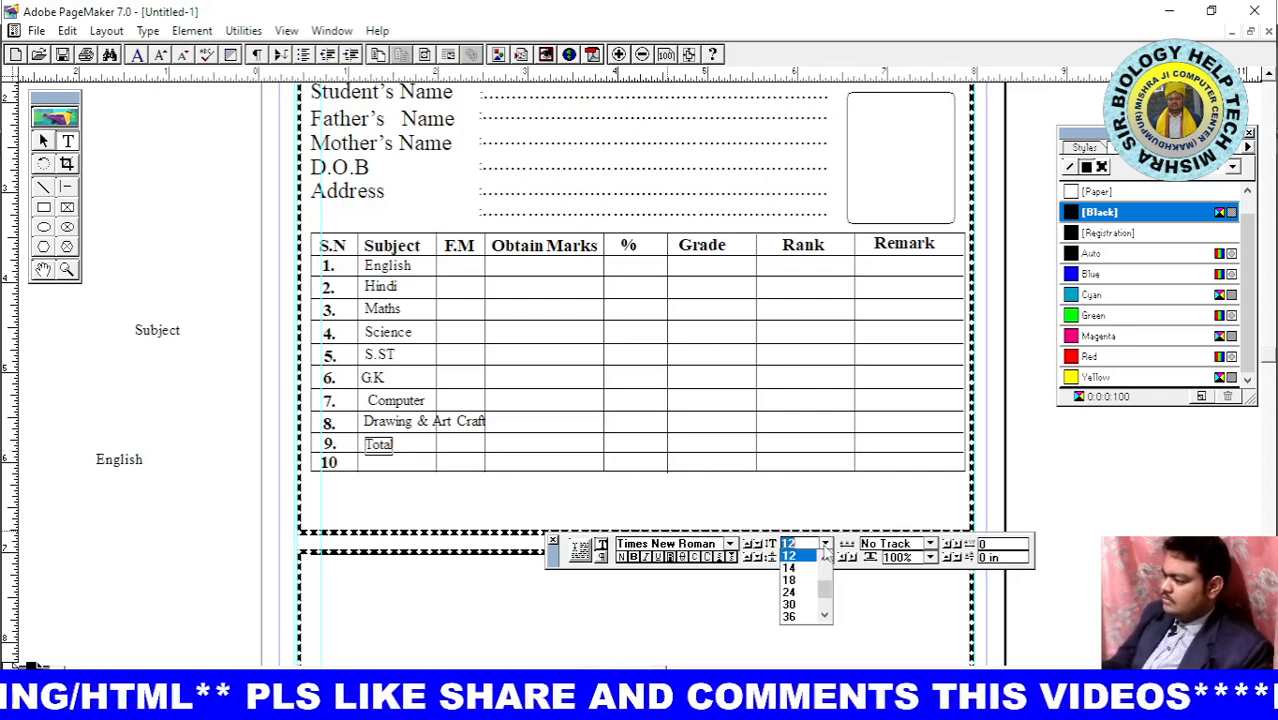
{"action": "left_click", "coordinate": [789, 568]}
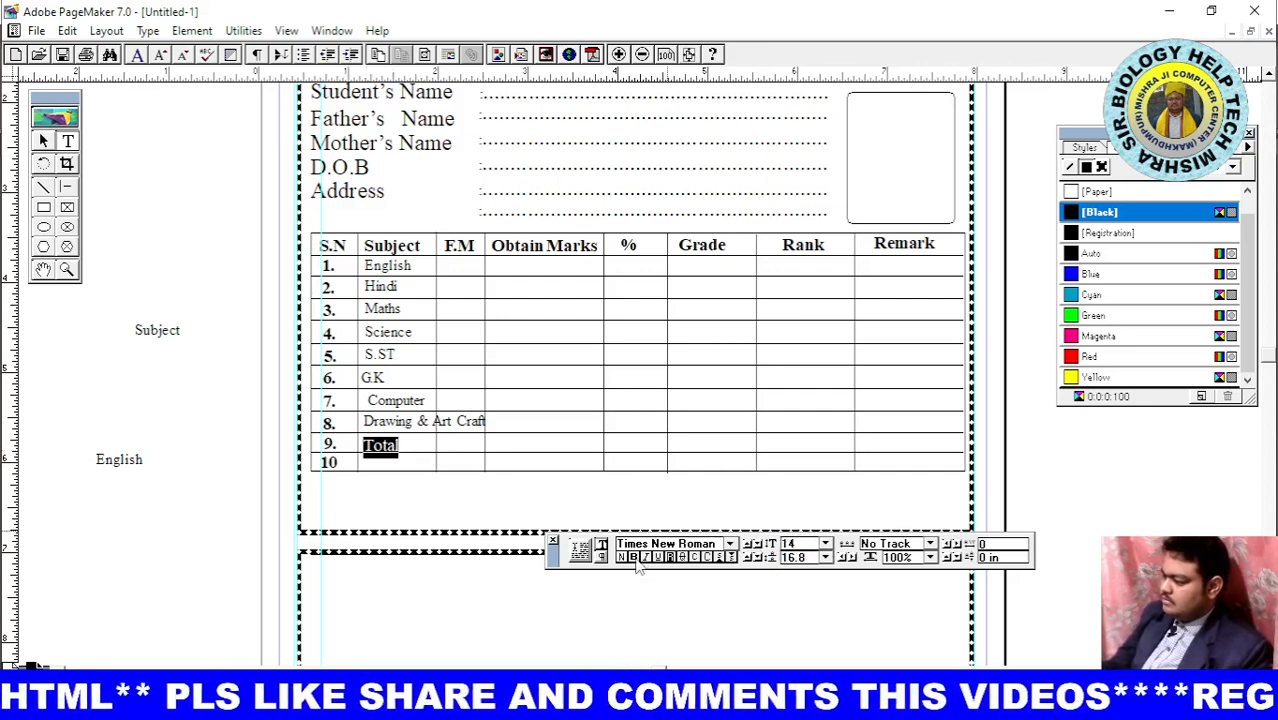
{"action": "left_click", "coordinate": [634, 557]}
{"action": "left_click", "coordinate": [485, 515]}
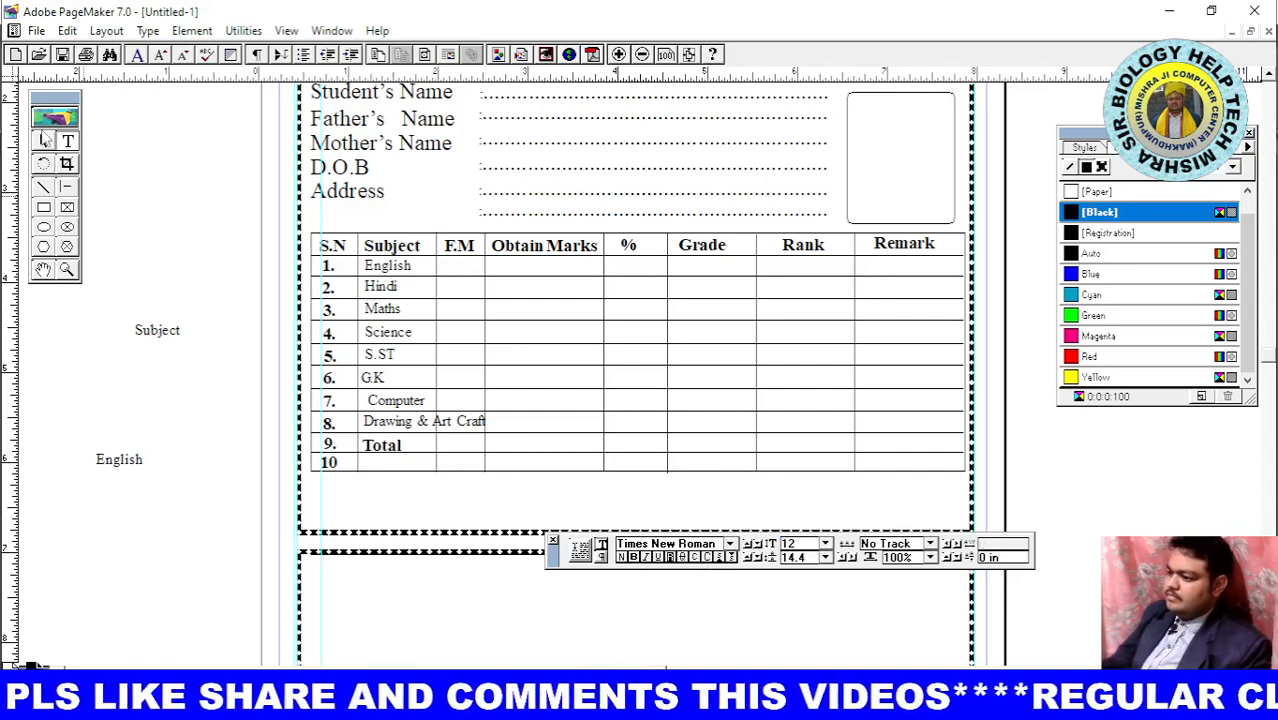
Nudge the "Total" text block up within row 9 and narrow it to about 0.83 in wide
{"action": "left_click", "coordinate": [44, 142]}
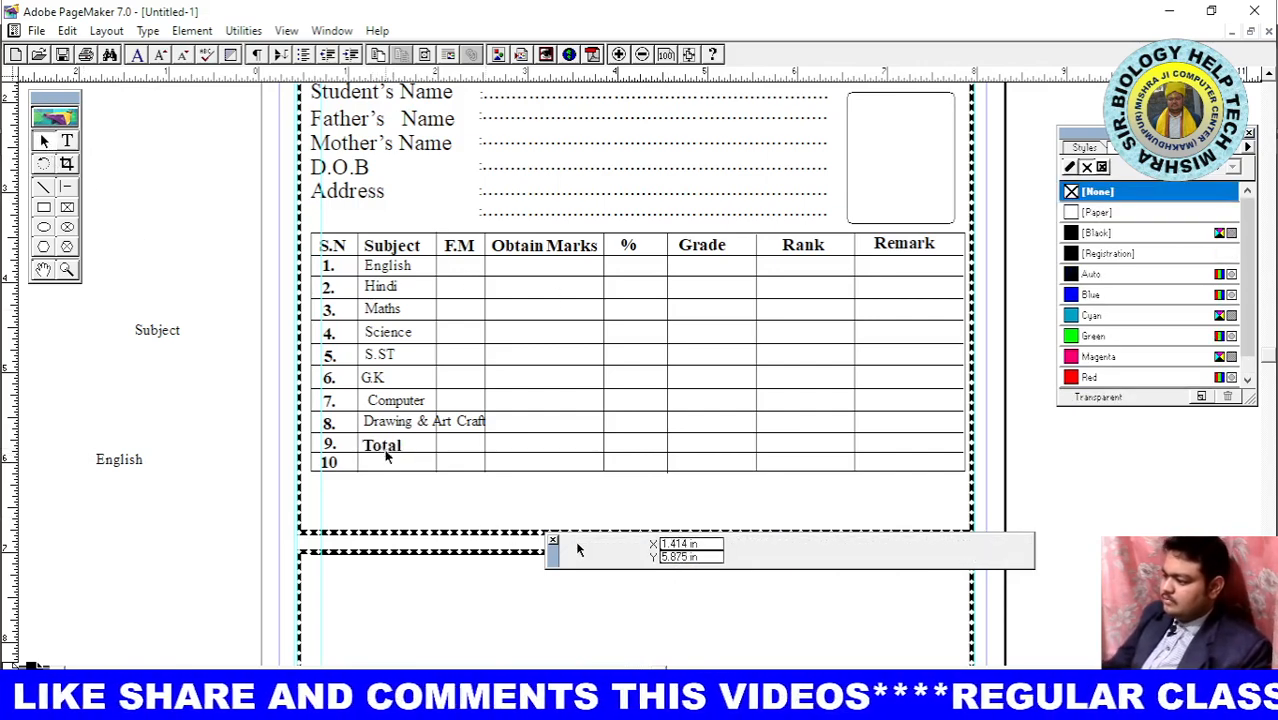
{"action": "left_click", "coordinate": [386, 450]}
{"action": "key", "text": "Up"}
{"action": "key", "text": "Up"}
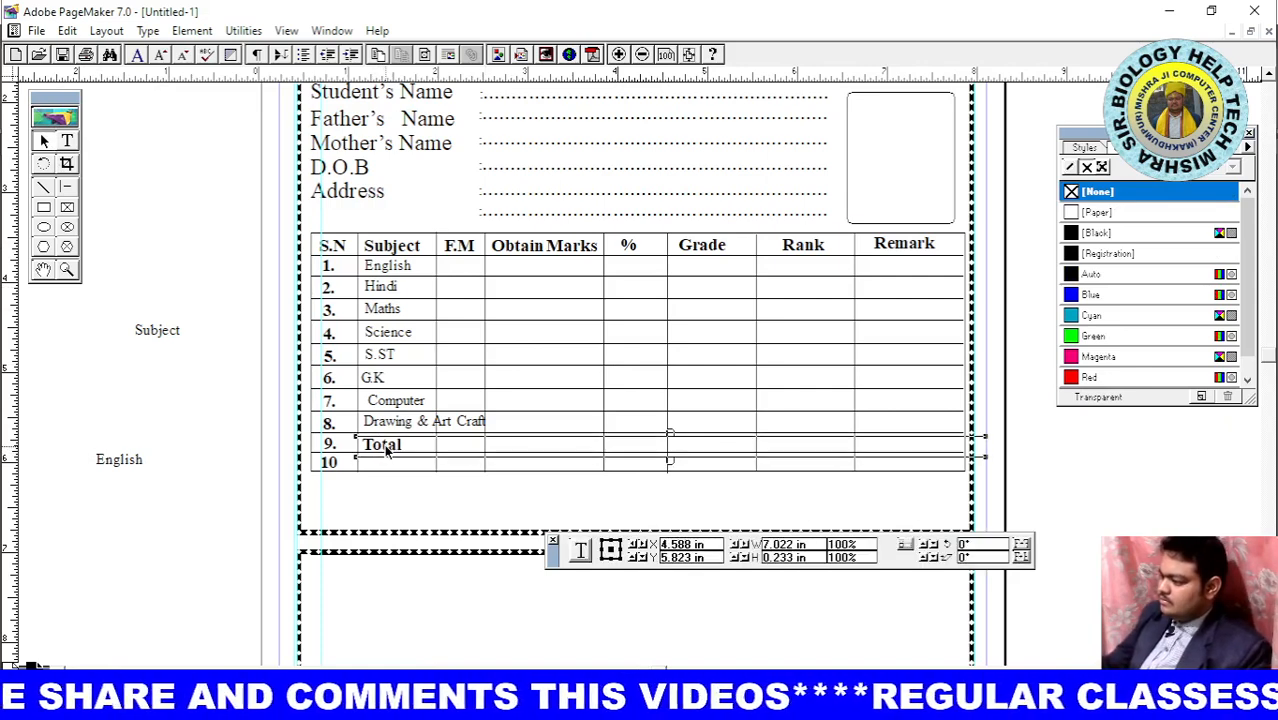
{"action": "key", "text": "Up"}
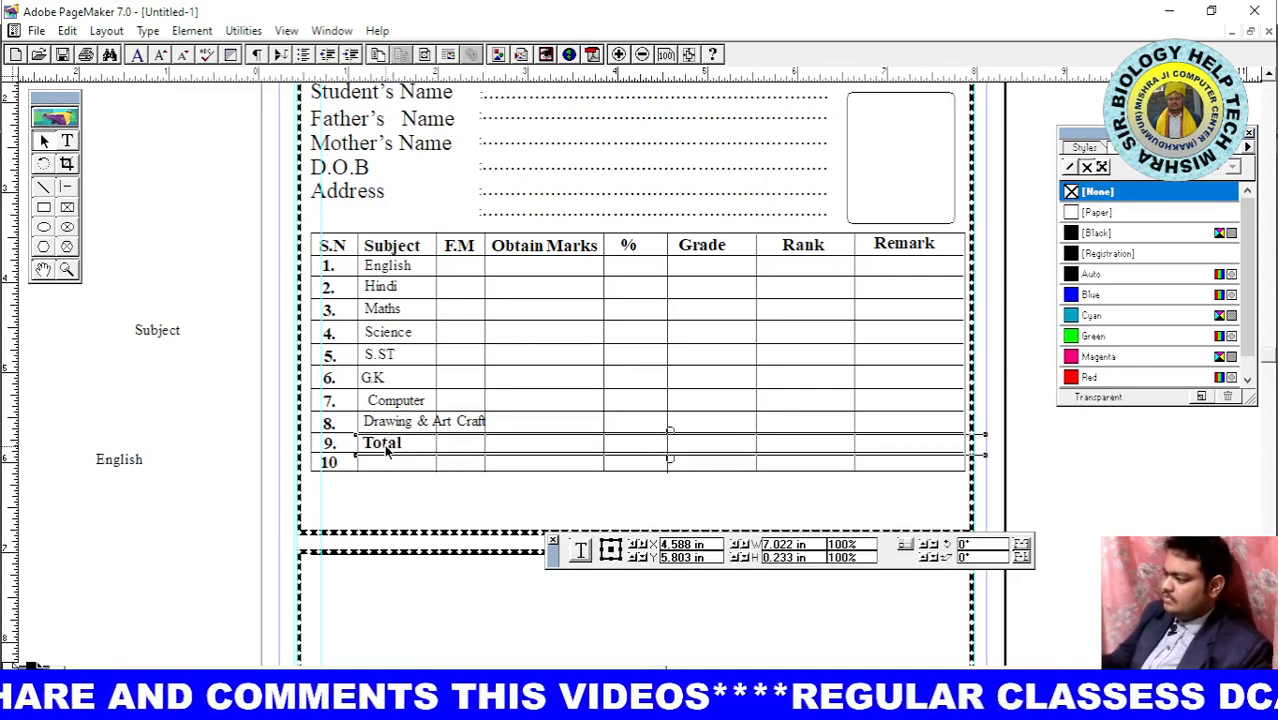
{"action": "left_click", "coordinate": [985, 456]}
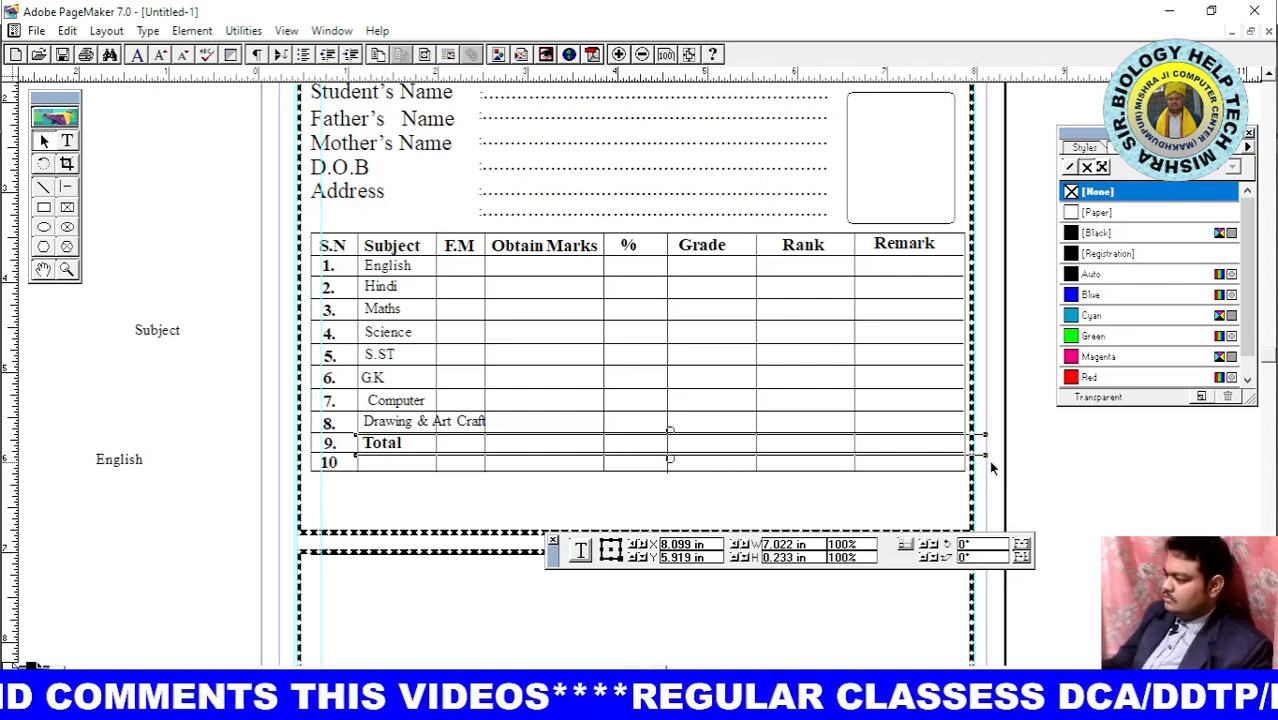
{"action": "left_click_drag", "start_coordinate": [985, 457], "coordinate": [431, 457]}
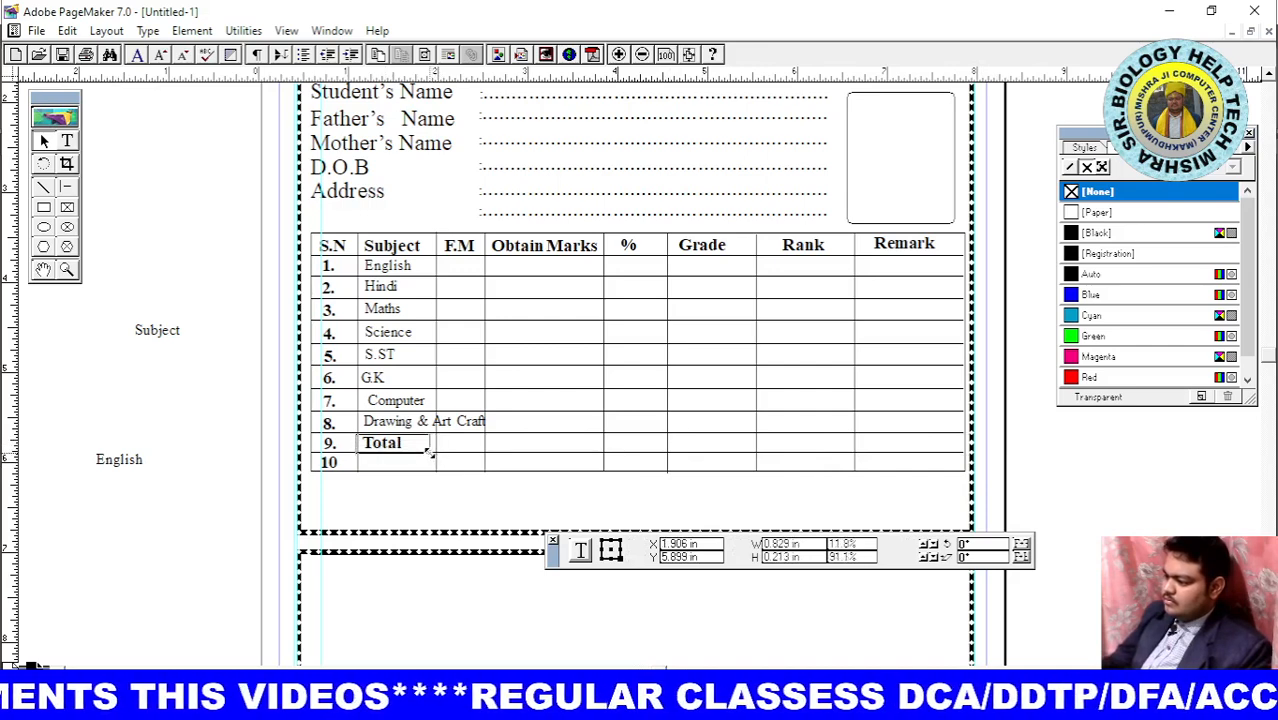
{"action": "left_click", "coordinate": [472, 490]}
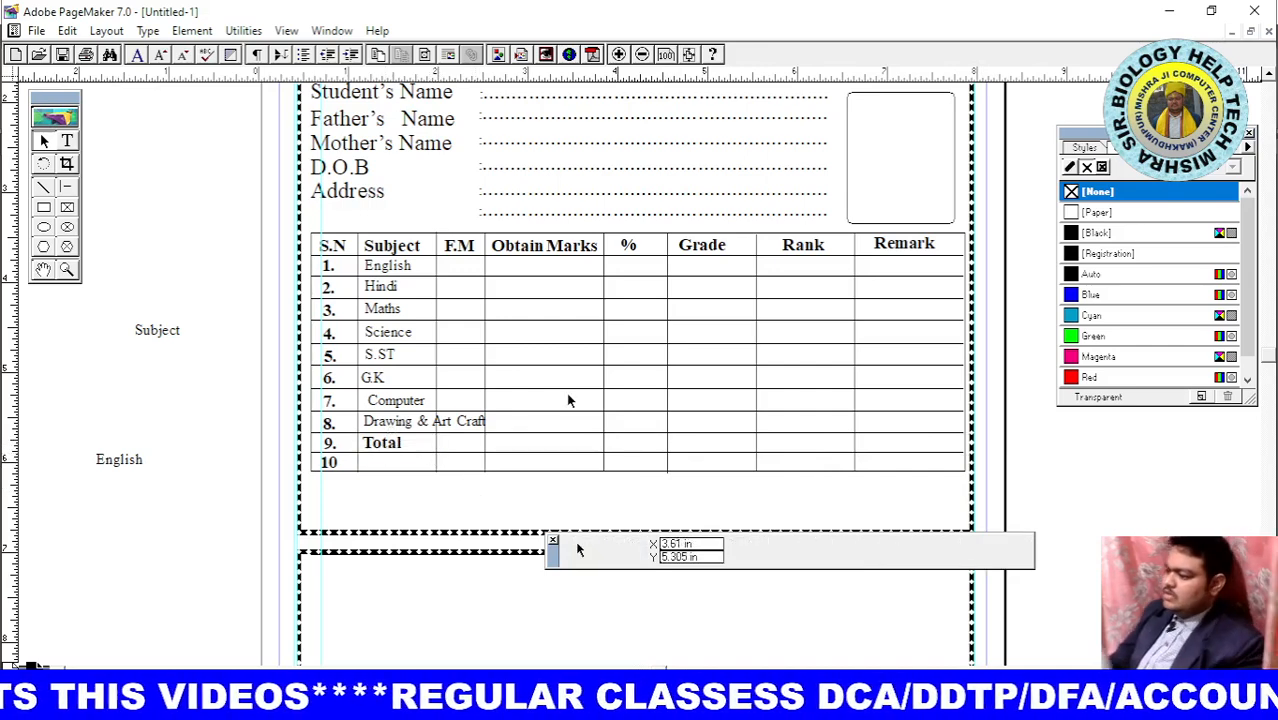
Narrow the "G.K" text block in row 6 to about 0.7 in and nudge it right and up to about X 1.79 in, Y 5.06 in
{"action": "left_click", "coordinate": [374, 378]}
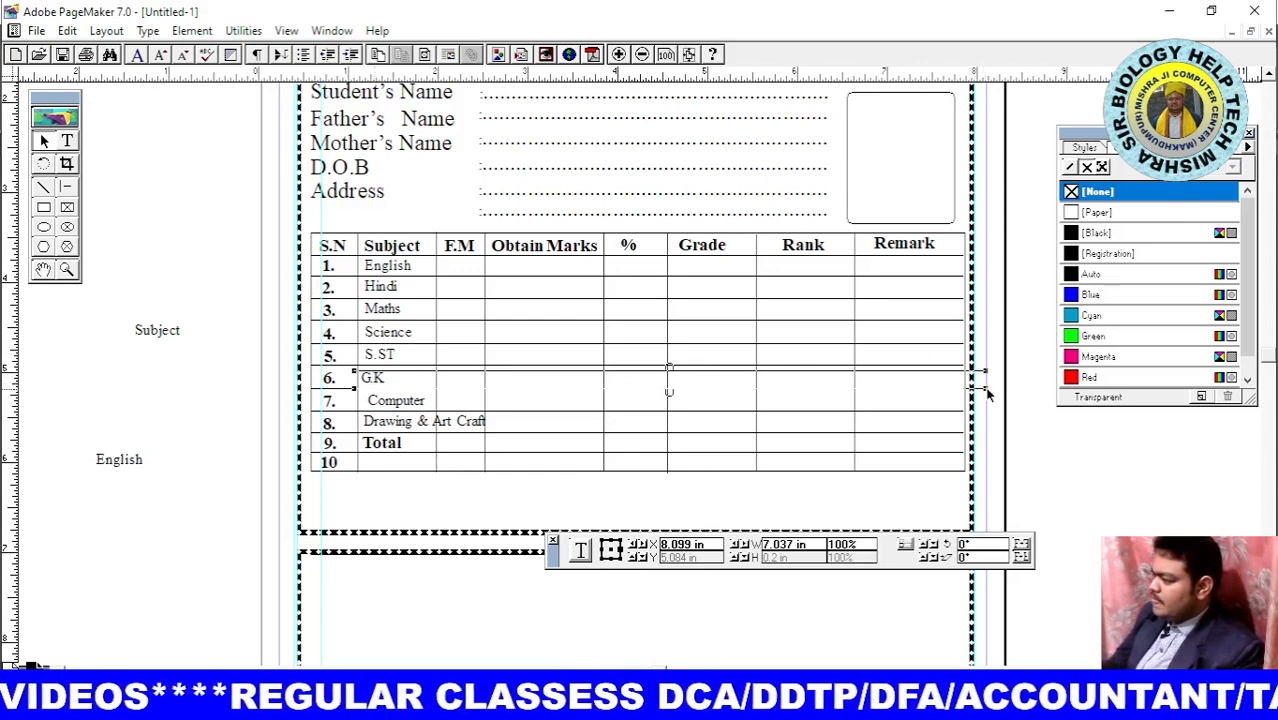
{"action": "left_click_drag", "start_coordinate": [986, 393], "coordinate": [417, 392]}
{"action": "key", "text": "Right"}
{"action": "key", "text": "Right"}
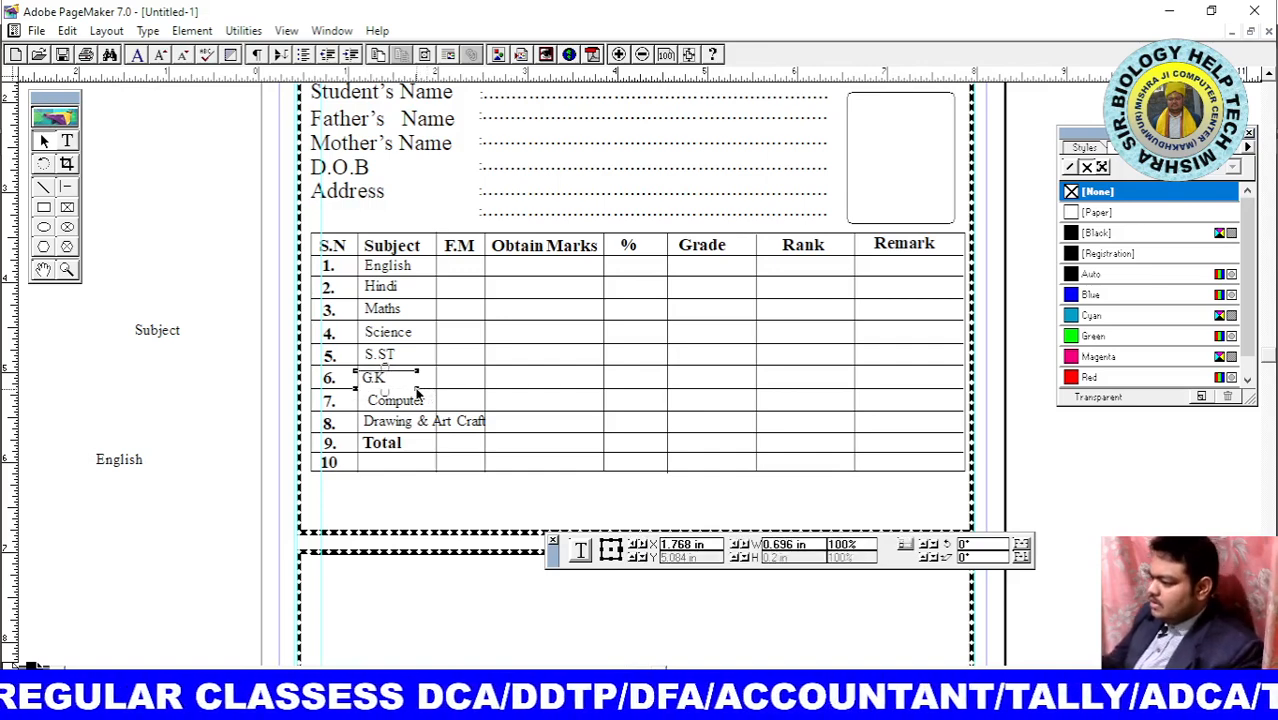
{"action": "key", "text": "Up"}
{"action": "key", "text": "Up"}
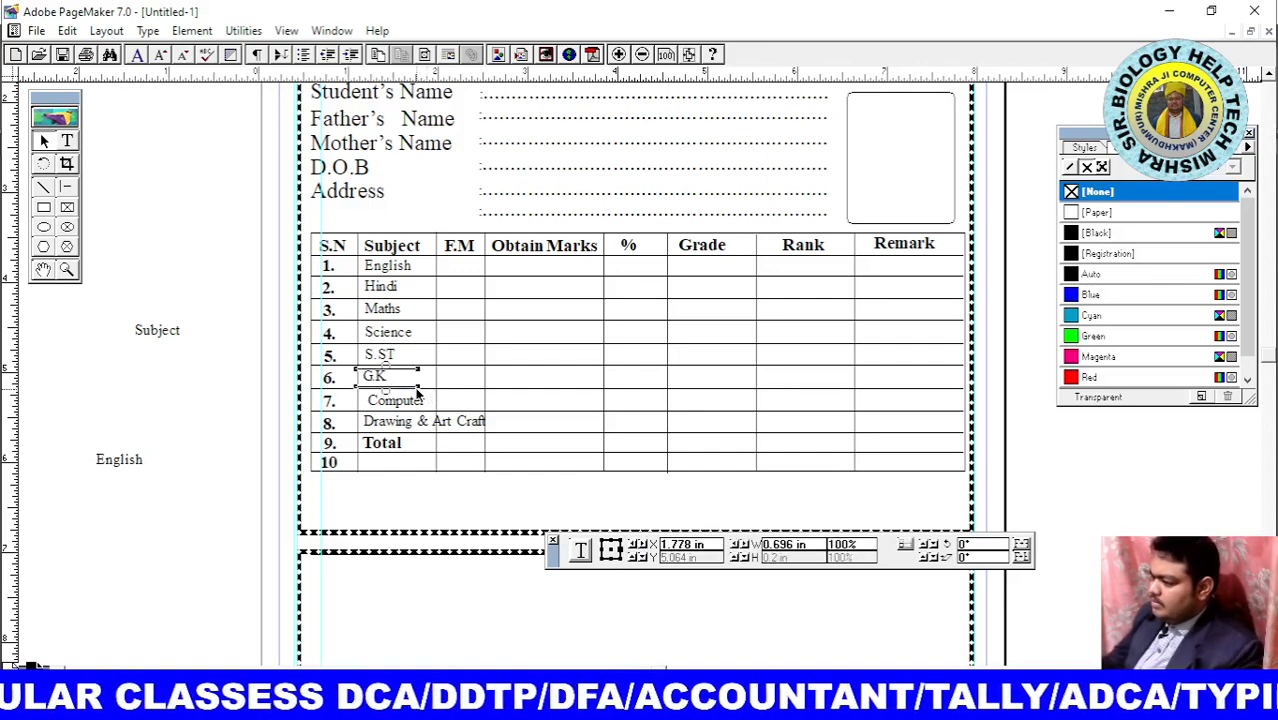
{"action": "key", "text": "Right"}
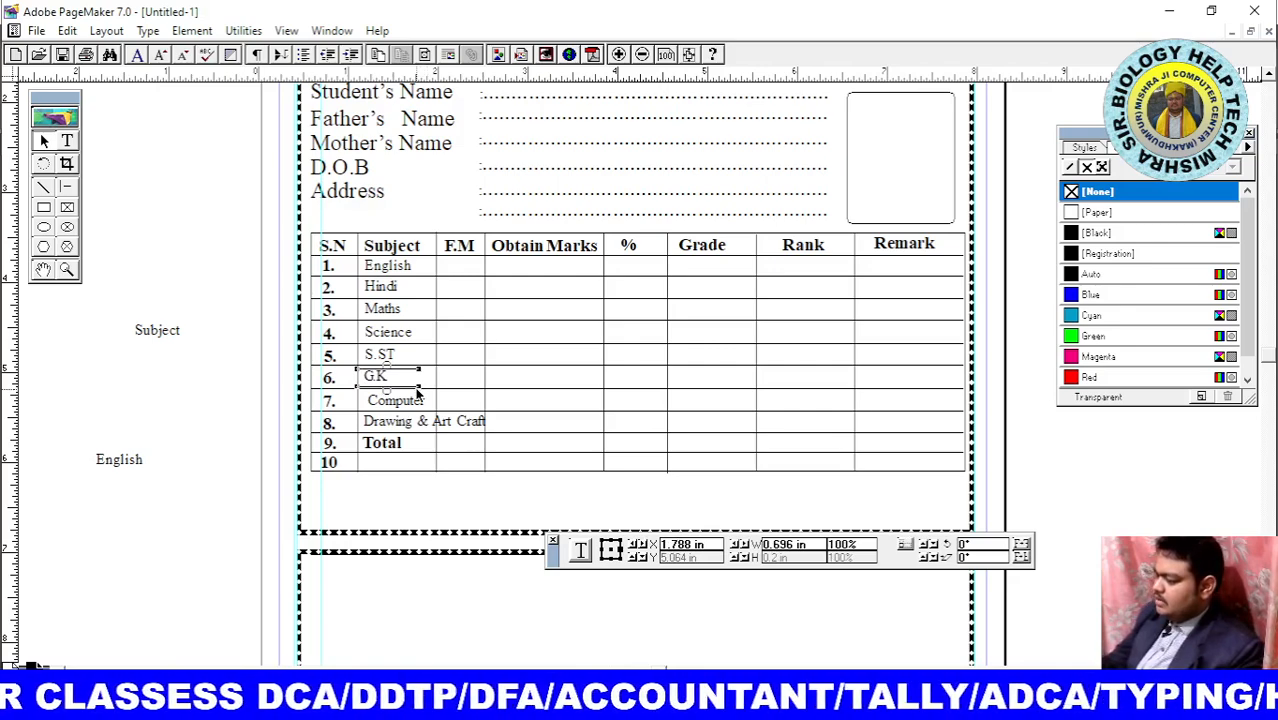
Nudge "G.K" slightly down, and narrow the "Computer" text block in row 7 to about 0.85 in, shifted left to about X 1.87 in
{"action": "key", "text": "Down"}
{"action": "left_click", "coordinate": [410, 398]}
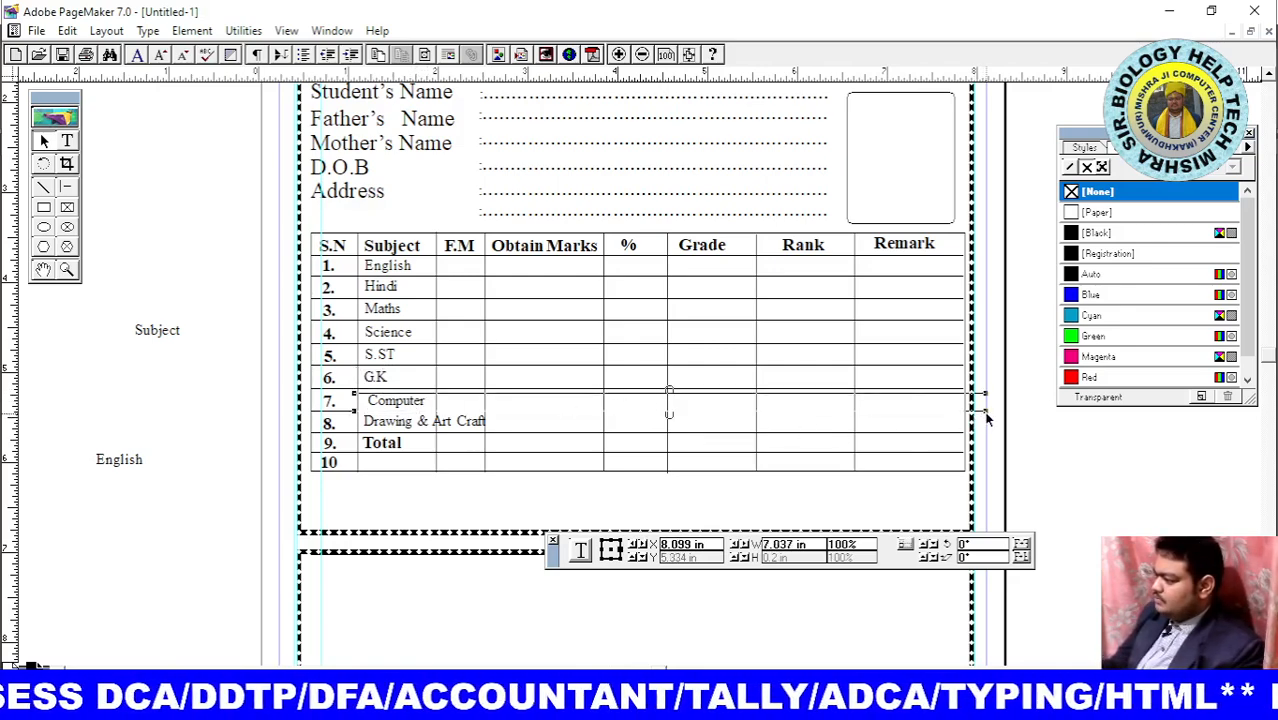
{"action": "left_click", "coordinate": [418, 404]}
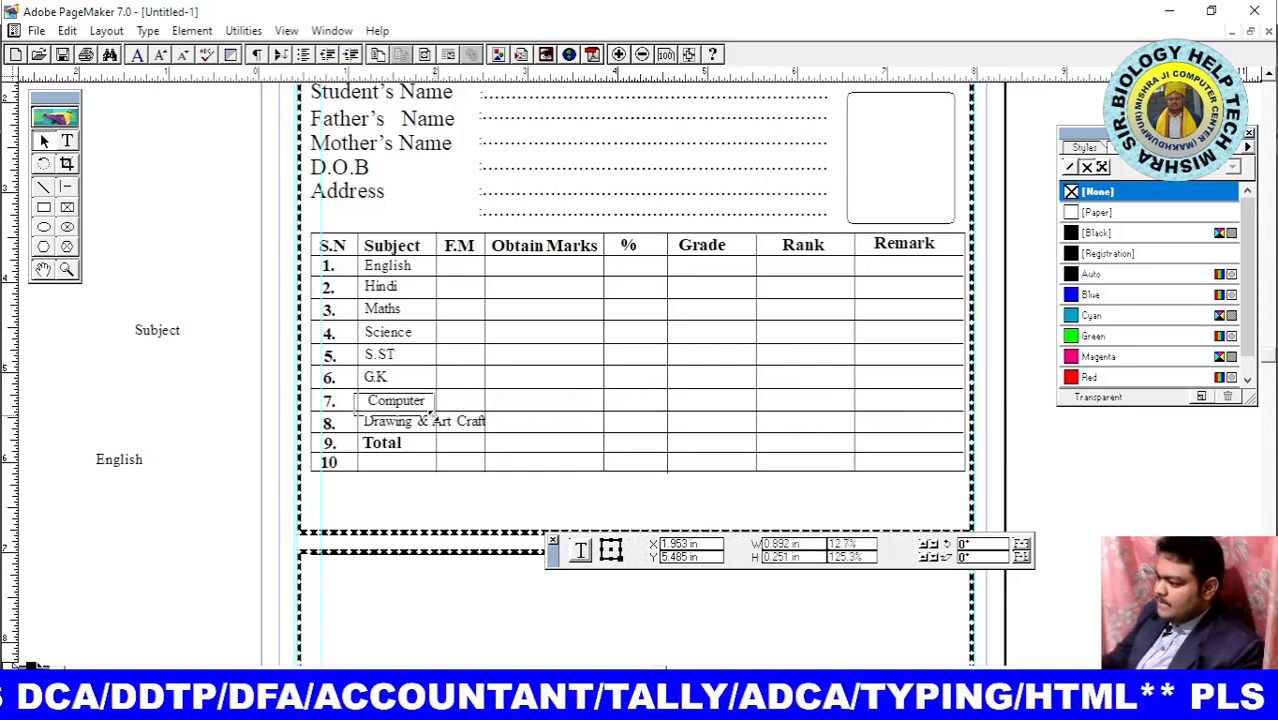
{"action": "left_click", "coordinate": [430, 415]}
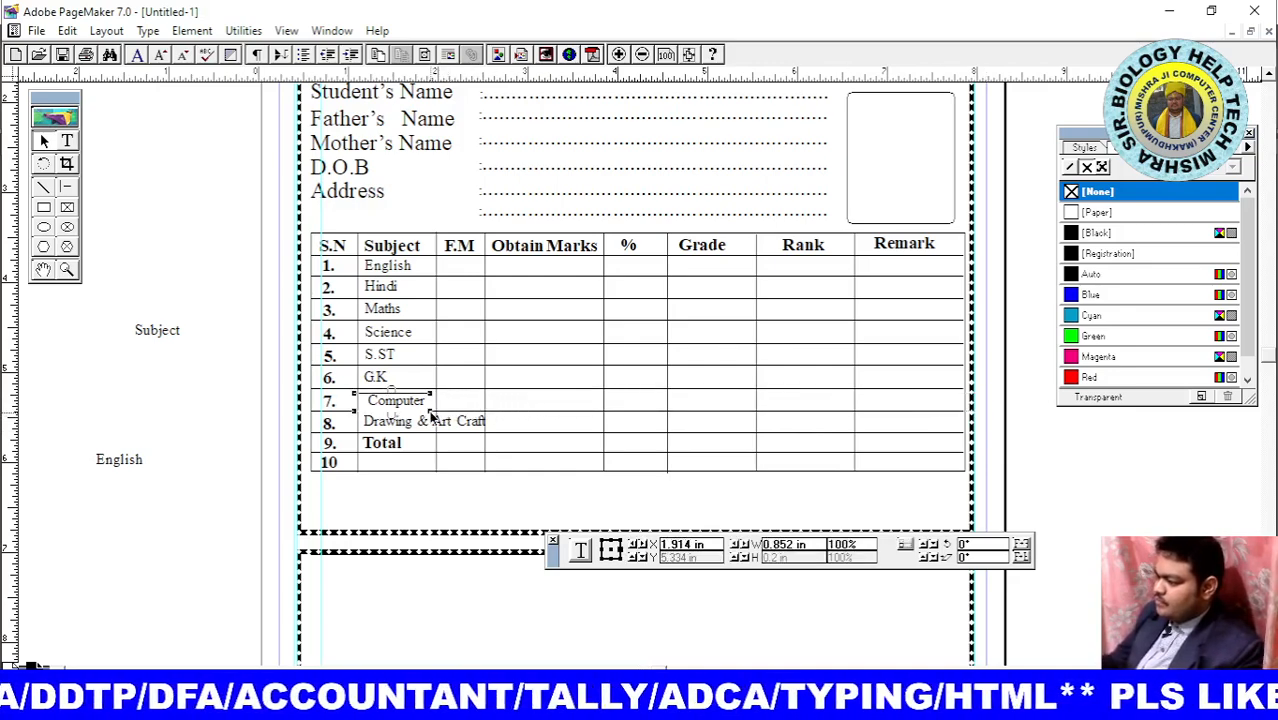
{"action": "key", "text": "Left"}
{"action": "key", "text": "Left"}
{"action": "key", "text": "Left"}
{"action": "key", "text": "Left"}
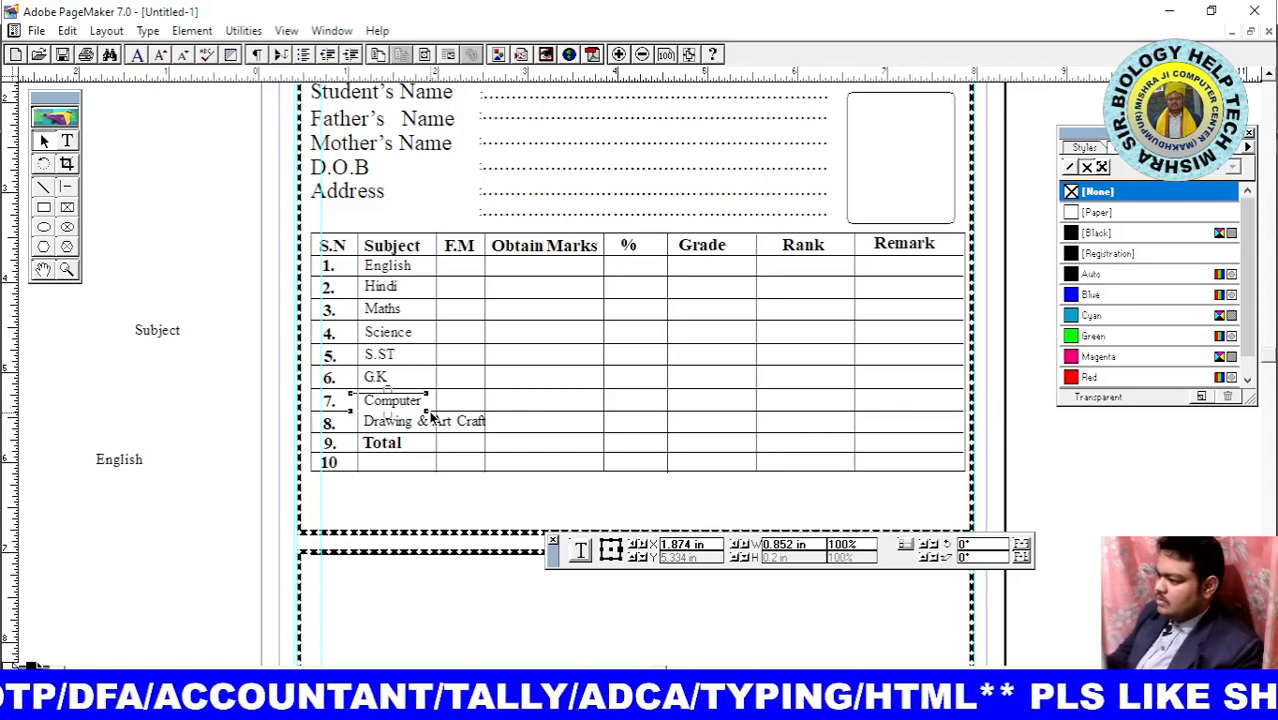
Wrap "Drawing & Art Craft" in row 8 onto two lines by resizing its text block to about 0.89 in wide and 0.4 in high
{"action": "left_click", "coordinate": [418, 425]}
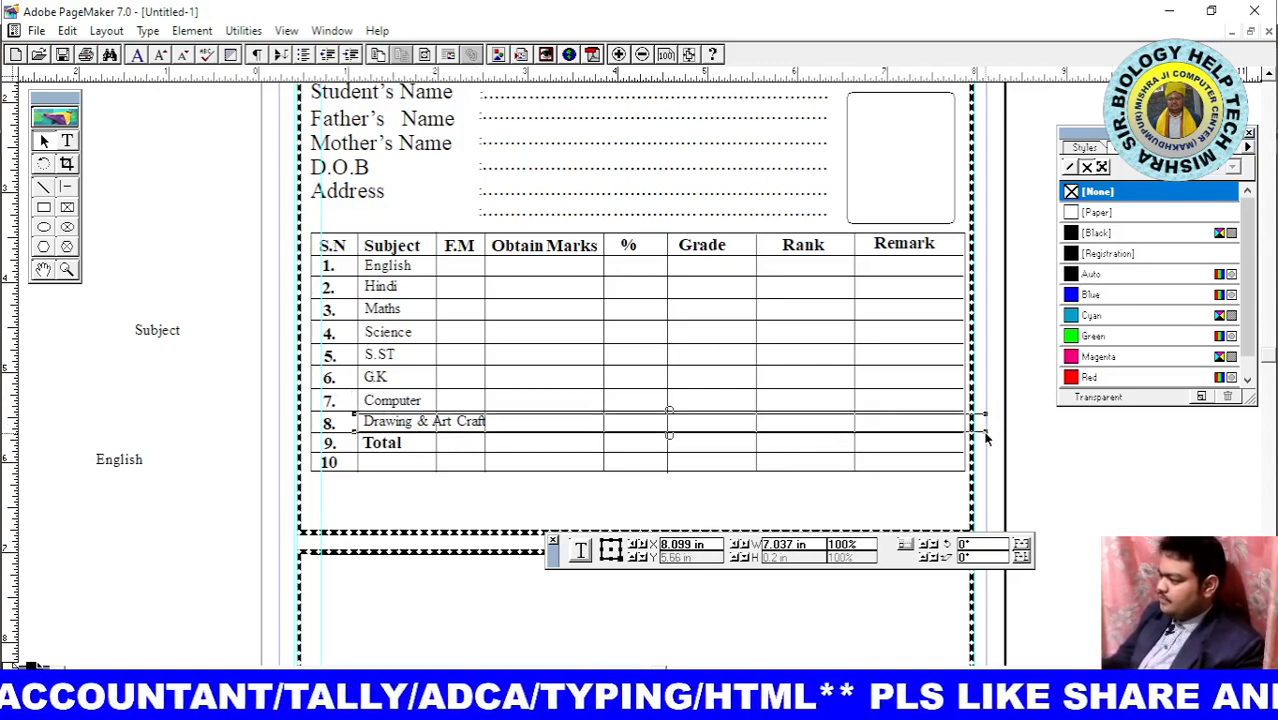
{"action": "left_click_drag", "start_coordinate": [985, 436], "coordinate": [435, 441]}
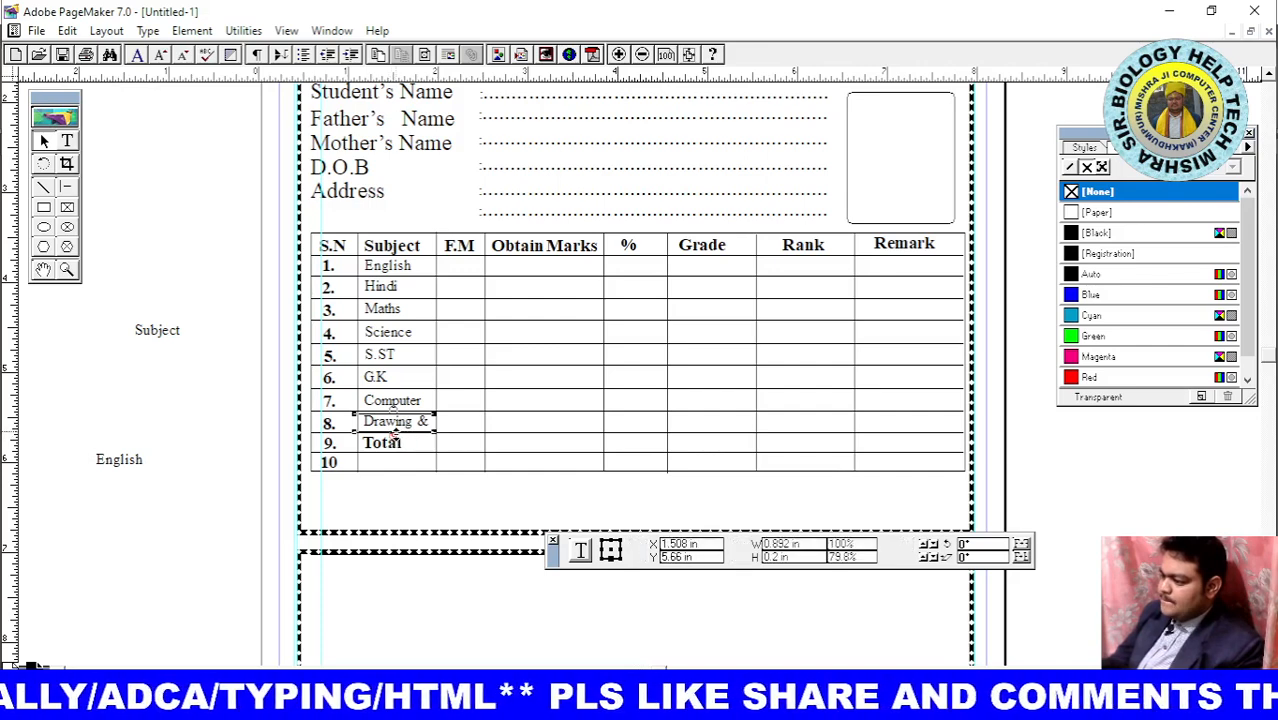
{"action": "left_click_drag", "start_coordinate": [395, 432], "coordinate": [396, 457]}
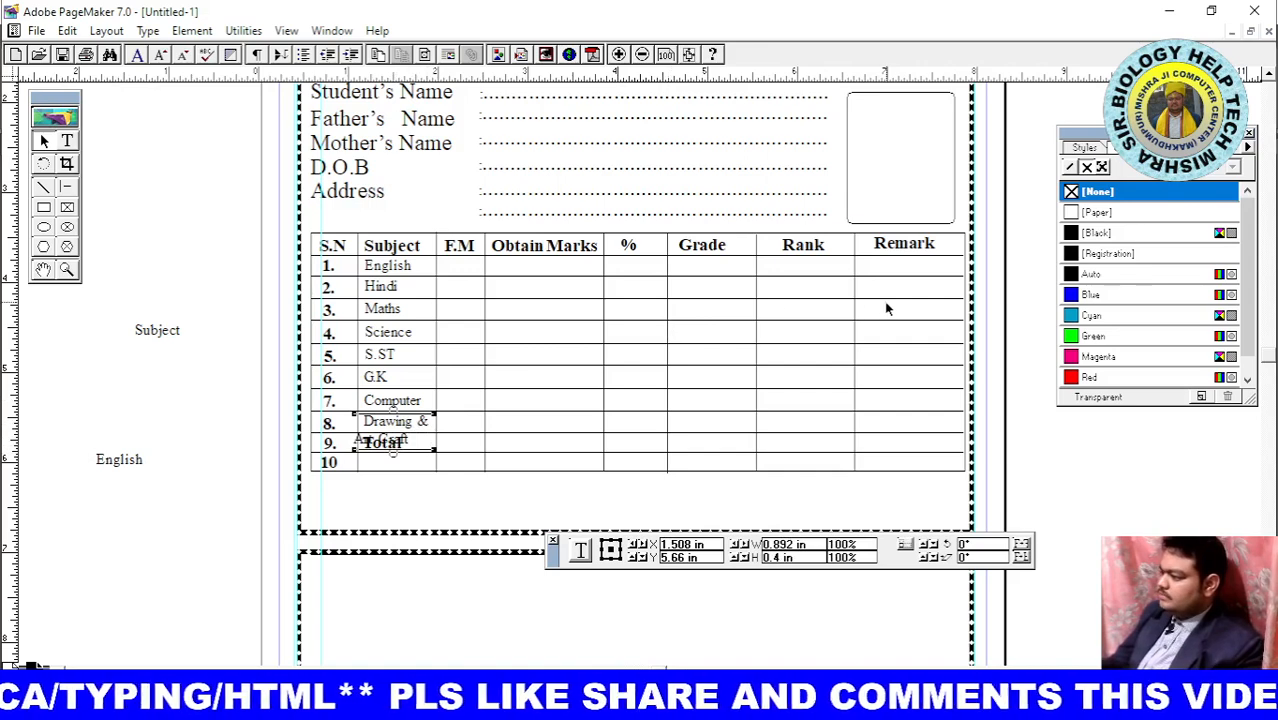
Move the vertical divider between the Grade and Rank columns right to about X 5.74 in
{"action": "left_click", "coordinate": [756, 320]}
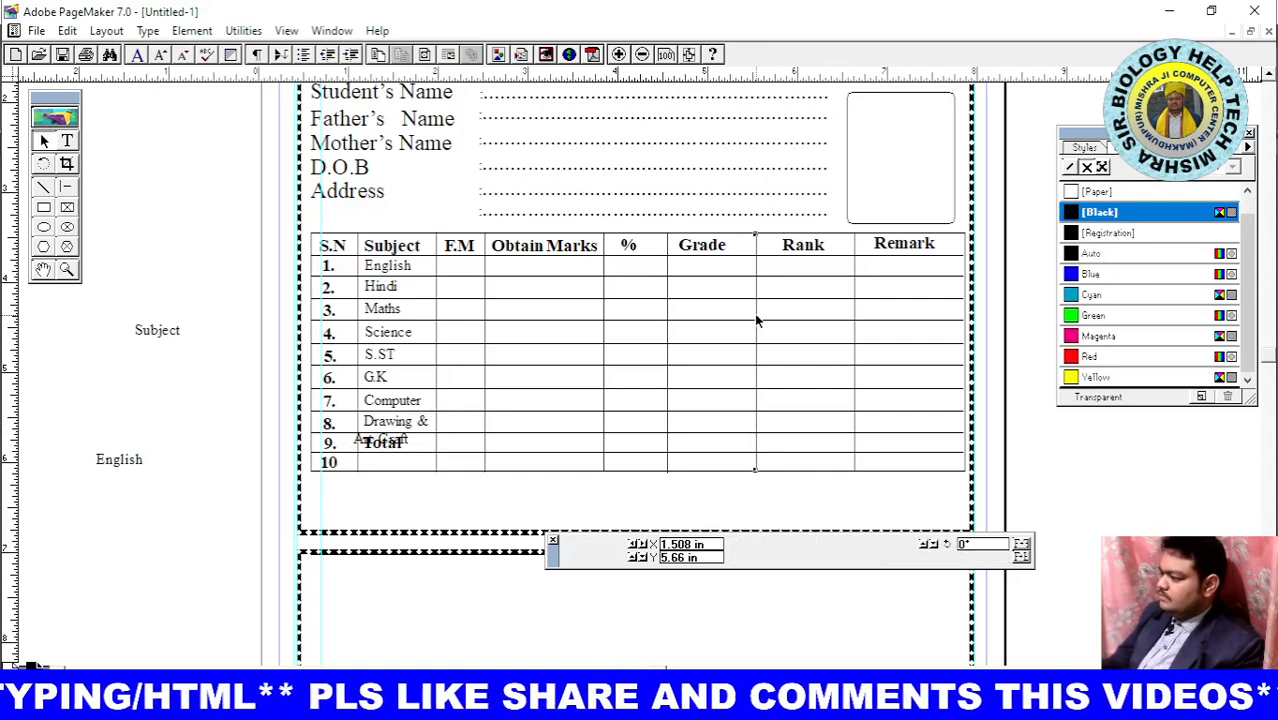
{"action": "key", "text": "Right"}
{"action": "key", "text": "Right"}
{"action": "key", "text": "Right"}
{"action": "key", "text": "Right"}
{"action": "key", "text": "Right"}
{"action": "key", "text": "Right"}
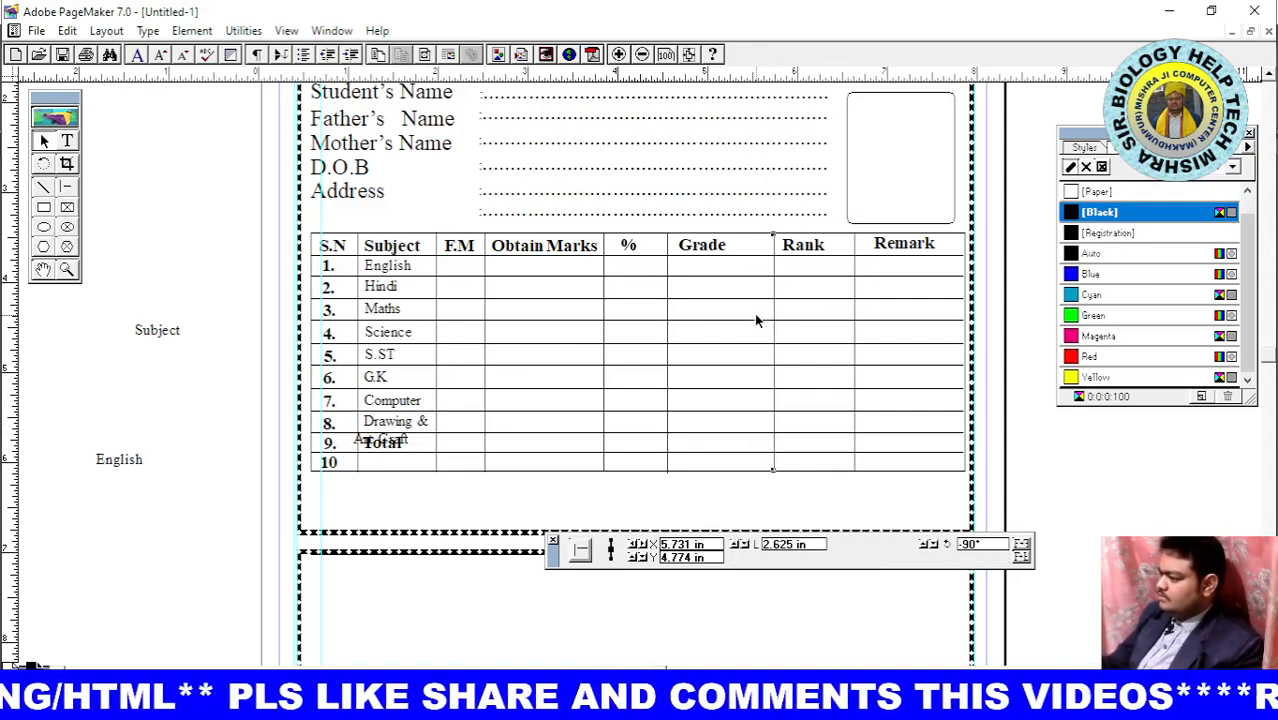
{"action": "key", "text": "Right"}
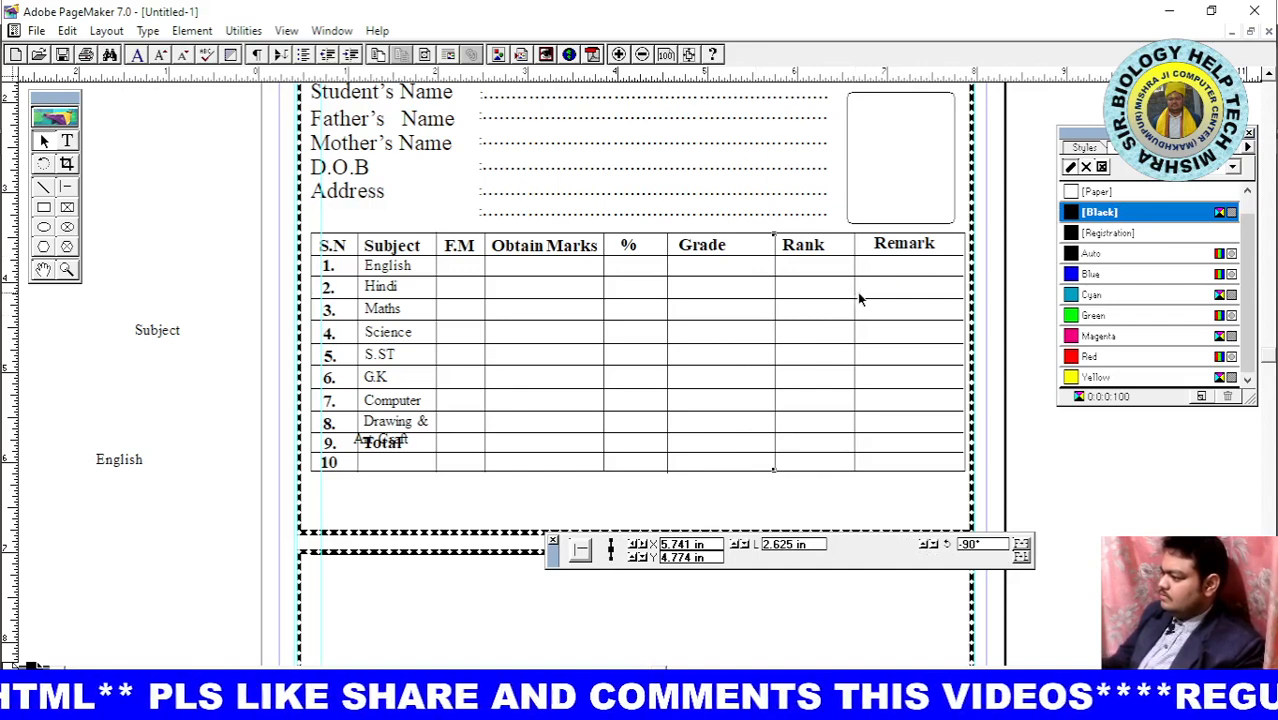
Nudge the vertical divider between the Rank and Remark columns slightly to the right
{"action": "key", "text": "Right"}
{"action": "key", "text": "Right"}
{"action": "key", "text": "Right"}
{"action": "key", "text": "Right"}
{"action": "key", "text": "Right"}
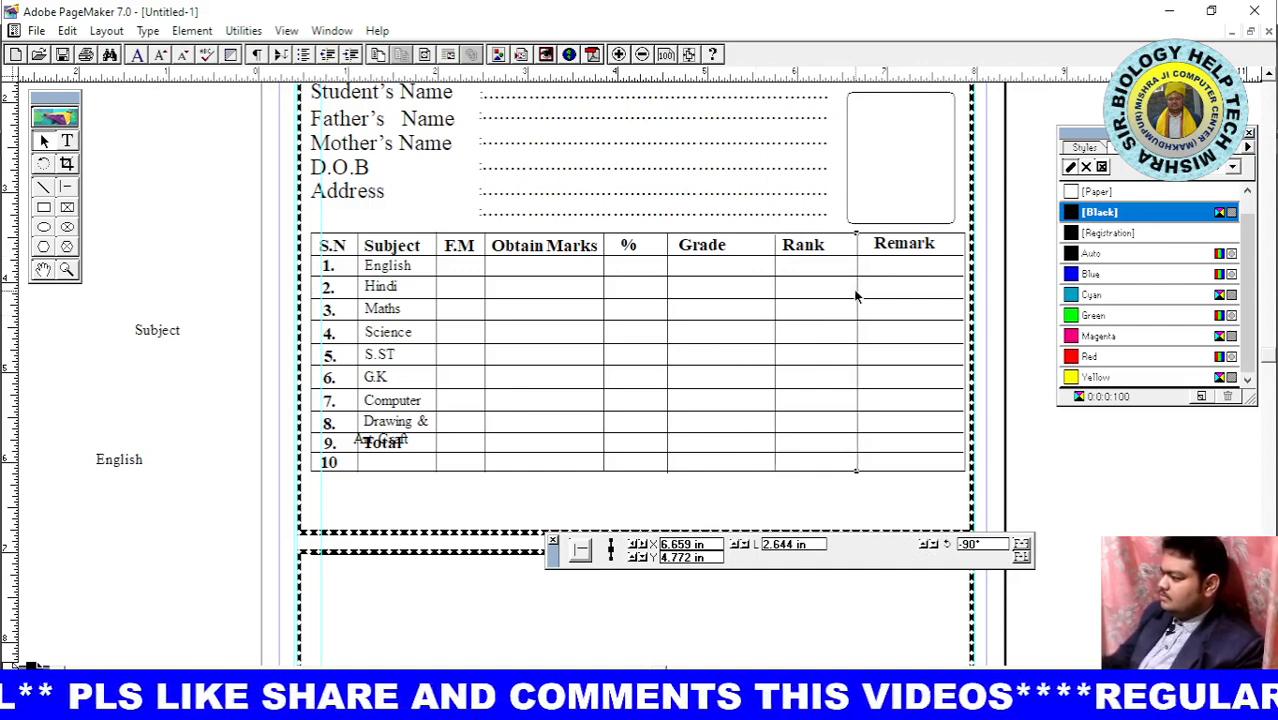
Nudge the "Rank" heading right within its column to about X 6.2 in
{"action": "left_click", "coordinate": [810, 248]}
{"action": "key", "text": "Right"}
{"action": "key", "text": "Right"}
{"action": "key", "text": "Right"}
{"action": "key", "text": "Right"}
{"action": "key", "text": "Right"}
{"action": "key", "text": "Right"}
{"action": "key", "text": "Right"}
{"action": "key", "text": "Right"}
{"action": "key", "text": "Right"}
{"action": "key", "text": "Right"}
{"action": "key", "text": "Right"}
{"action": "key", "text": "Right"}
{"action": "key", "text": "Right"}
{"action": "key", "text": "Right"}
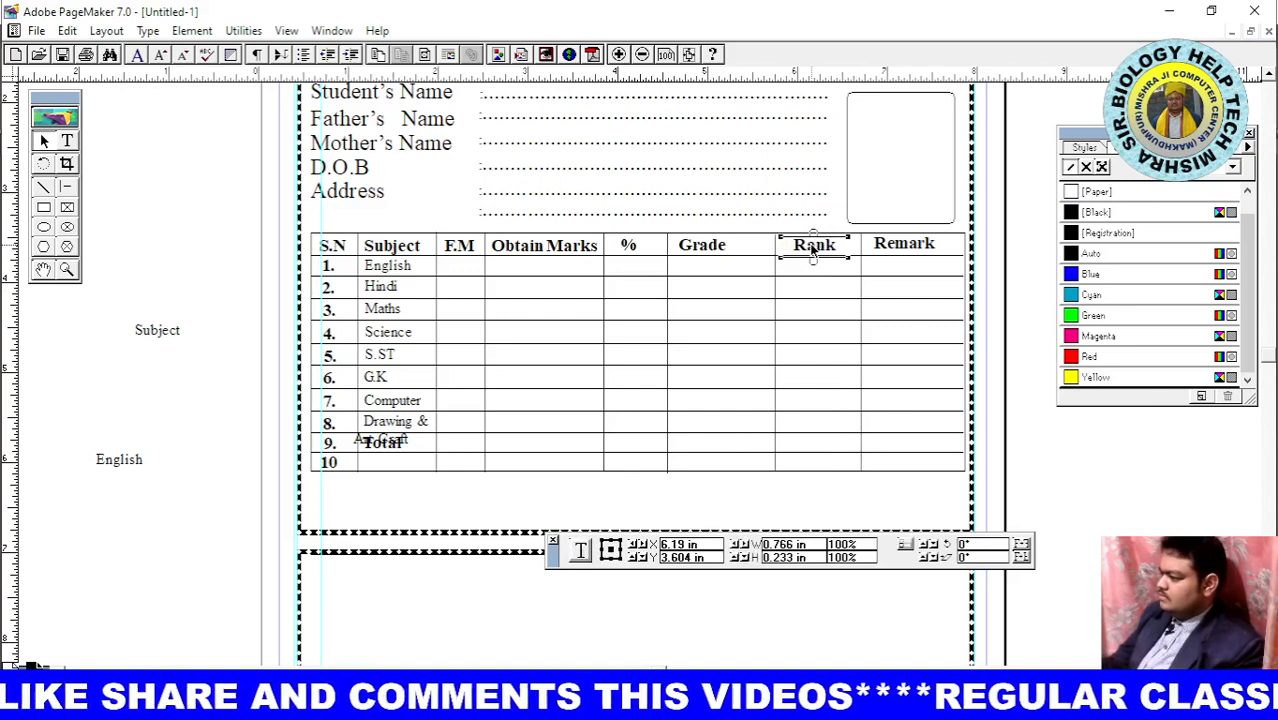
Shift the divider between the Grade and Rank columns further right to about X 5.88 in
{"action": "left_click", "coordinate": [773, 297]}
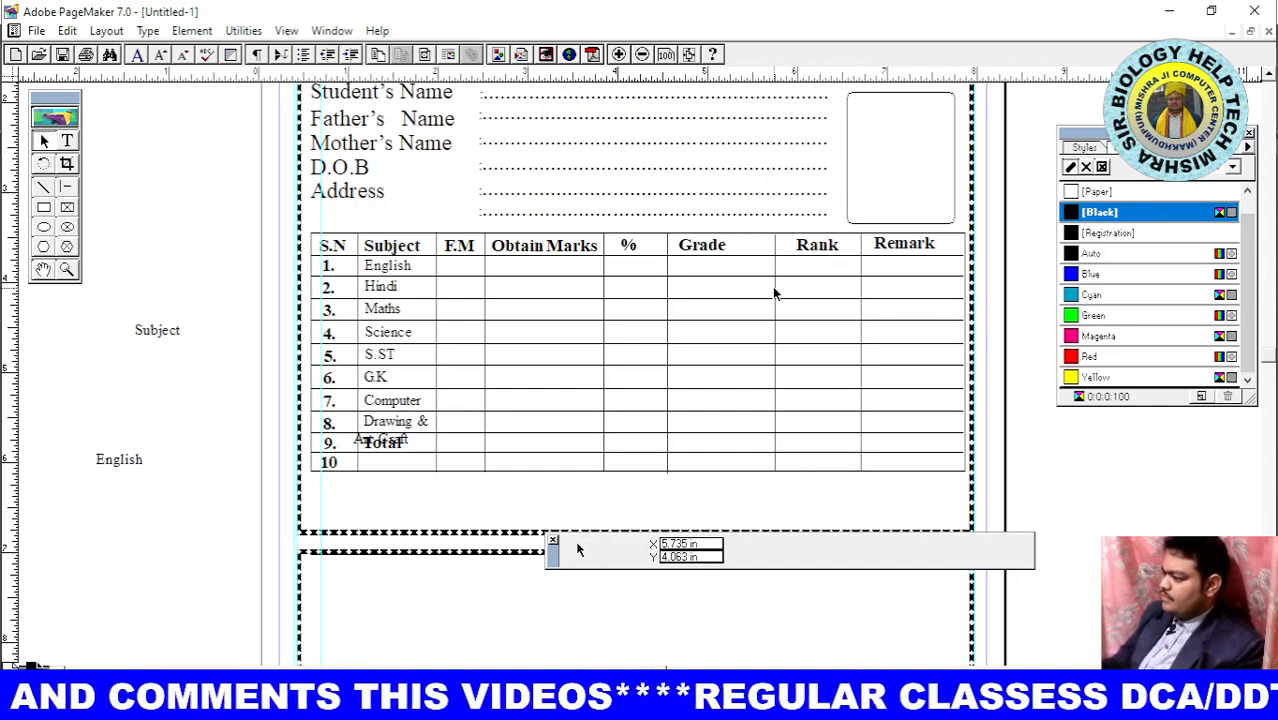
{"action": "left_click", "coordinate": [776, 294]}
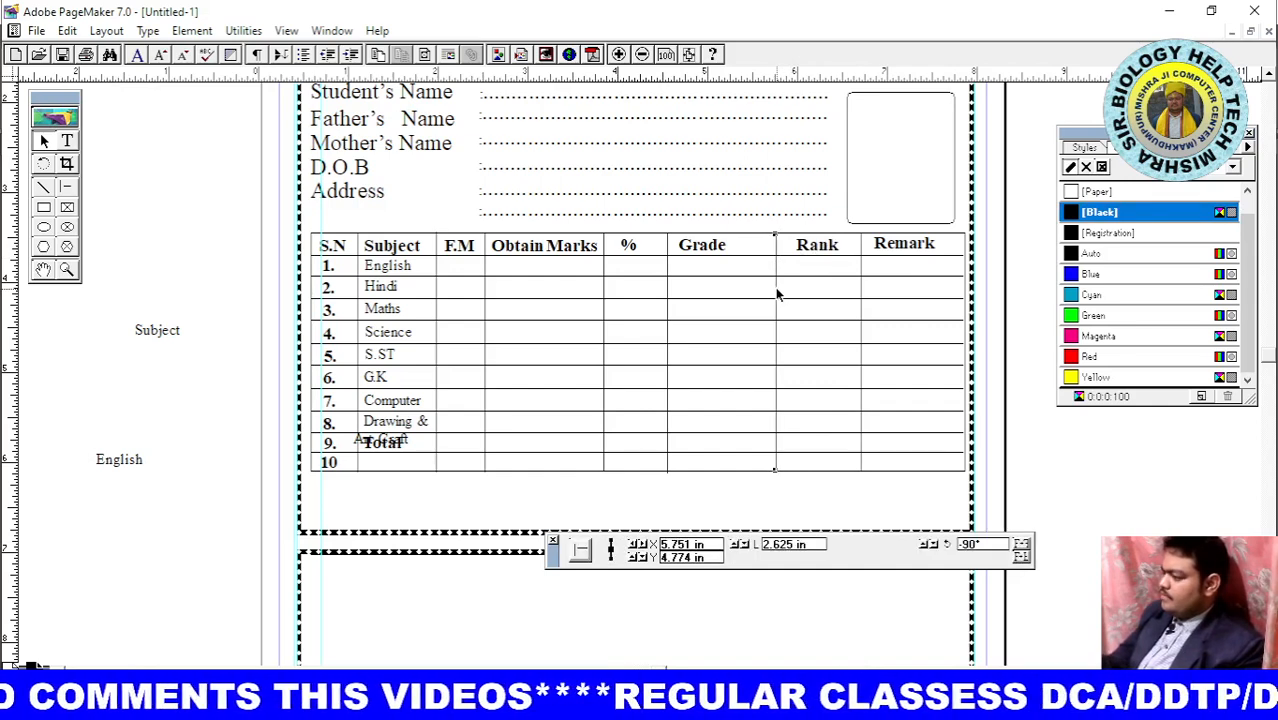
{"action": "key", "text": "Right"}
{"action": "key", "text": "Right"}
{"action": "key", "text": "Right"}
{"action": "key", "text": "Right"}
{"action": "key", "text": "Right"}
{"action": "key", "text": "Right"}
{"action": "key", "text": "Right"}
{"action": "key", "text": "Right"}
{"action": "key", "text": "Right"}
{"action": "key", "text": "Right"}
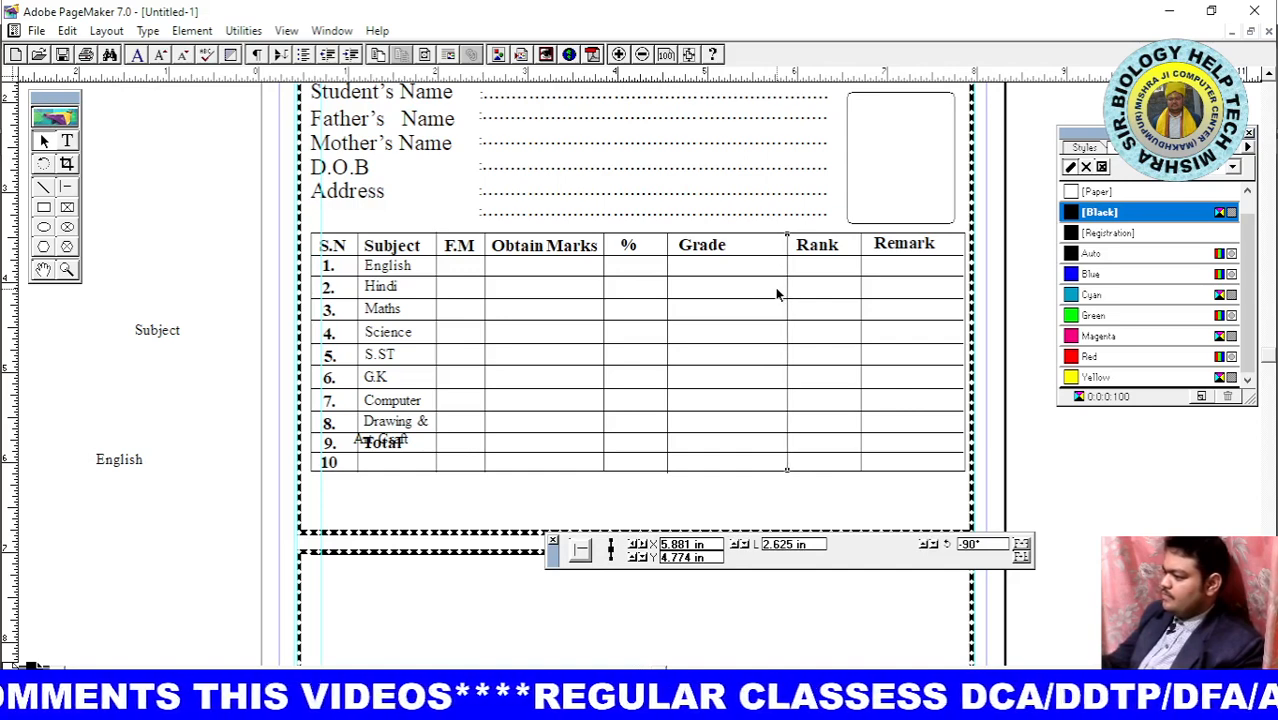
Move the divider between the % and Grade columns right to about X 4.6 in and the "Grade" heading right to about X 5.49 in
{"action": "left_click", "coordinate": [669, 313]}
{"action": "left_click_drag", "start_coordinate": [669, 313], "coordinate": [675, 308]}
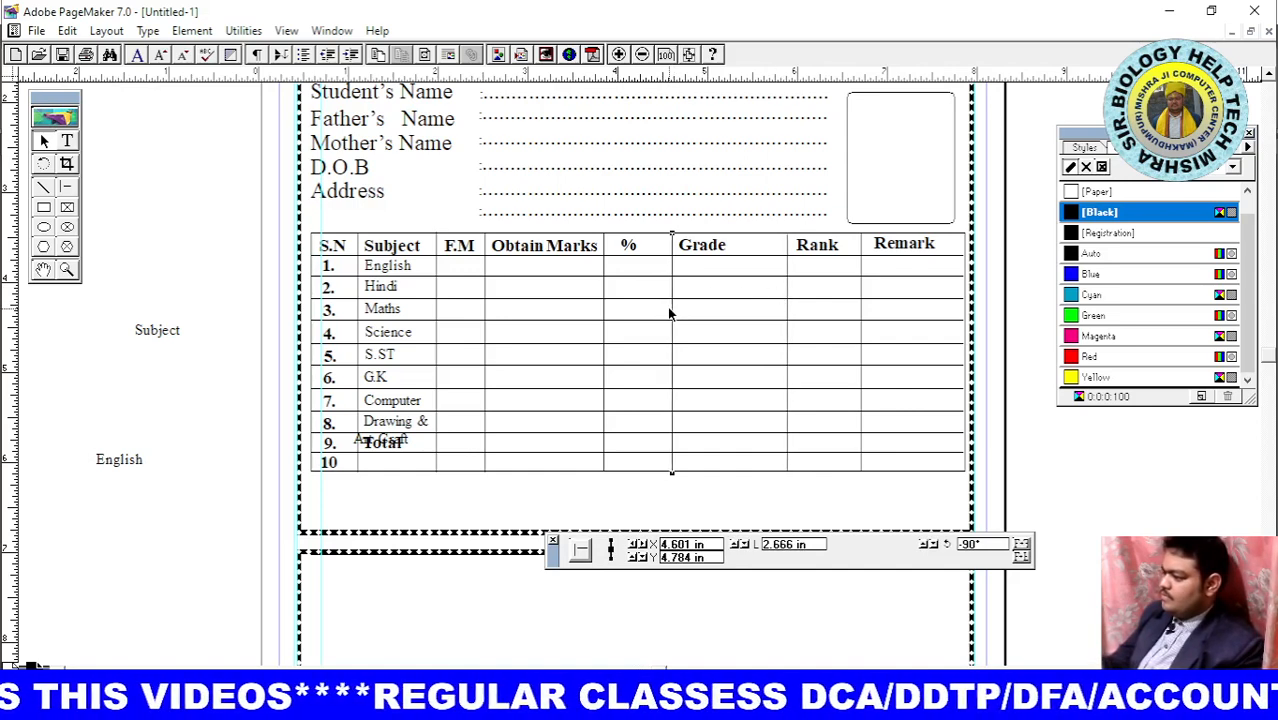
{"action": "left_click", "coordinate": [707, 247]}
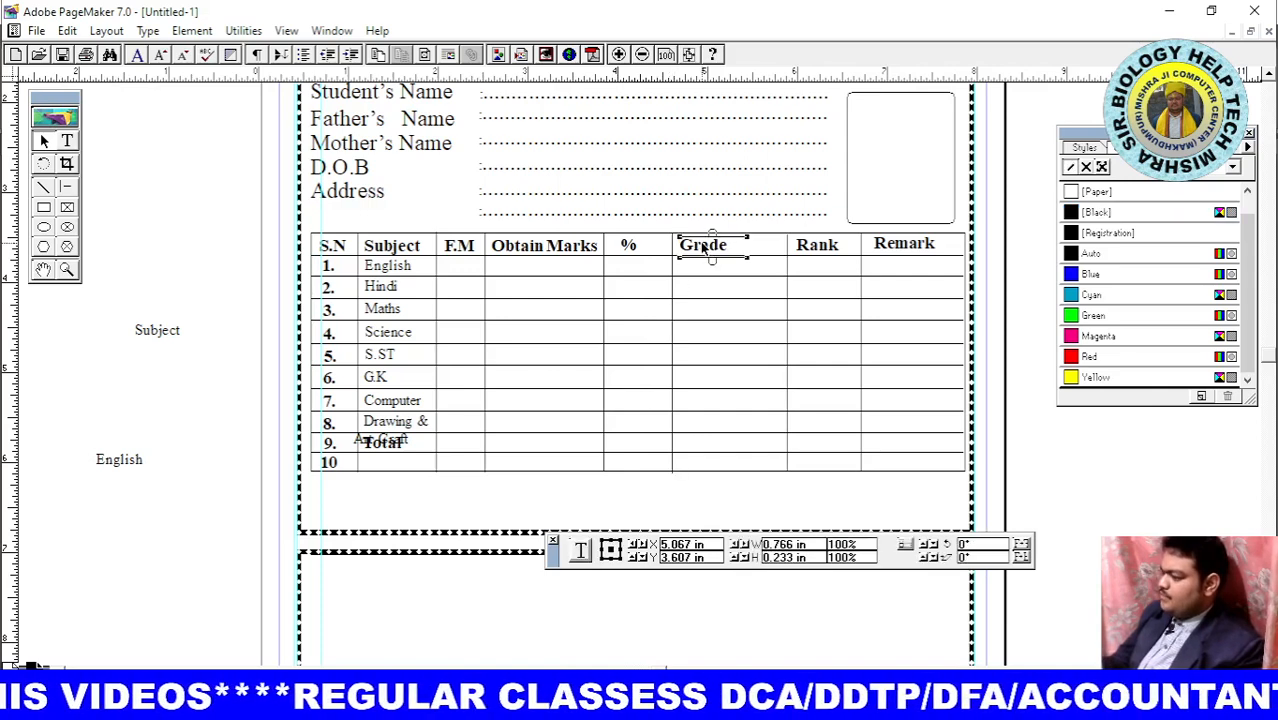
{"action": "left_click_drag", "start_coordinate": [708, 245], "coordinate": [730, 245]}
{"action": "key", "text": "Right"}
{"action": "key", "text": "Right"}
{"action": "key", "text": "Right"}
{"action": "key", "text": "Right"}
{"action": "key", "text": "Right"}
{"action": "key", "text": "Right"}
{"action": "key", "text": "Right"}
{"action": "key", "text": "Right"}
{"action": "key", "text": "Right"}
{"action": "key", "text": "Right"}
{"action": "key", "text": "Right"}
{"action": "key", "text": "Right"}
{"action": "key", "text": "Right"}
{"action": "key", "text": "Right"}
{"action": "key", "text": "Right"}
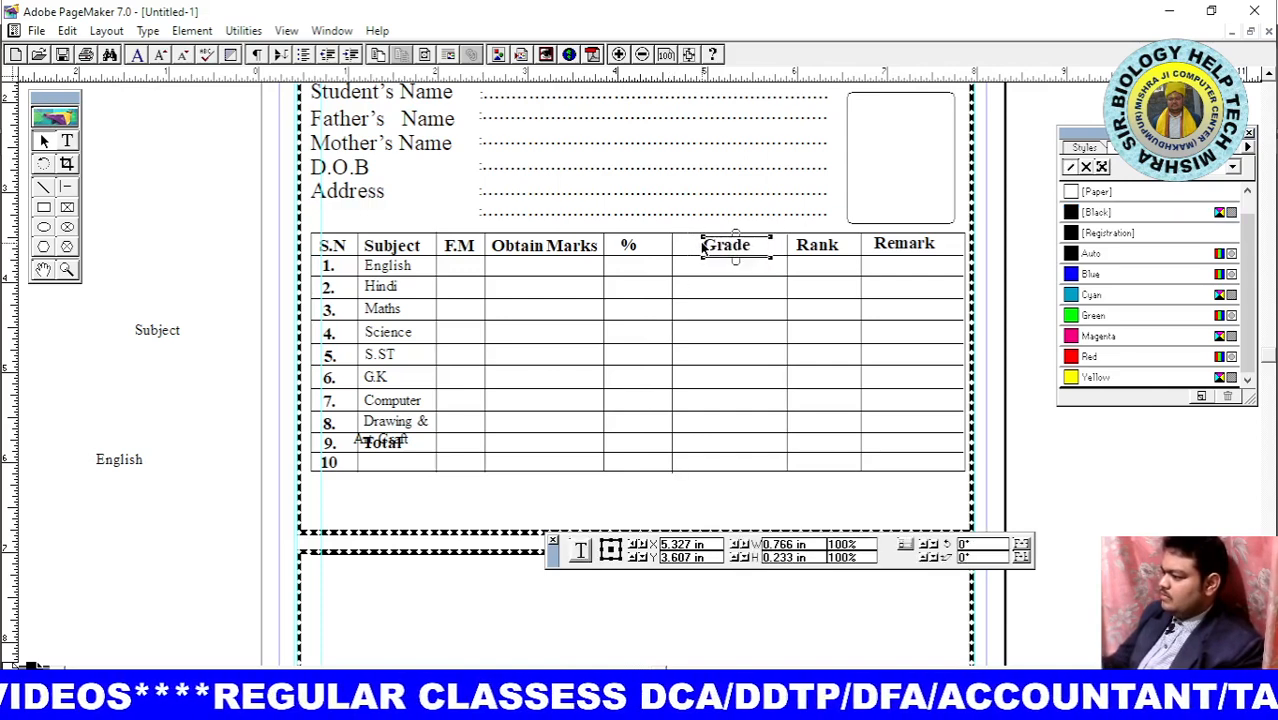
{"action": "key", "text": "Right"}
{"action": "key", "text": "Right"}
{"action": "key", "text": "Right"}
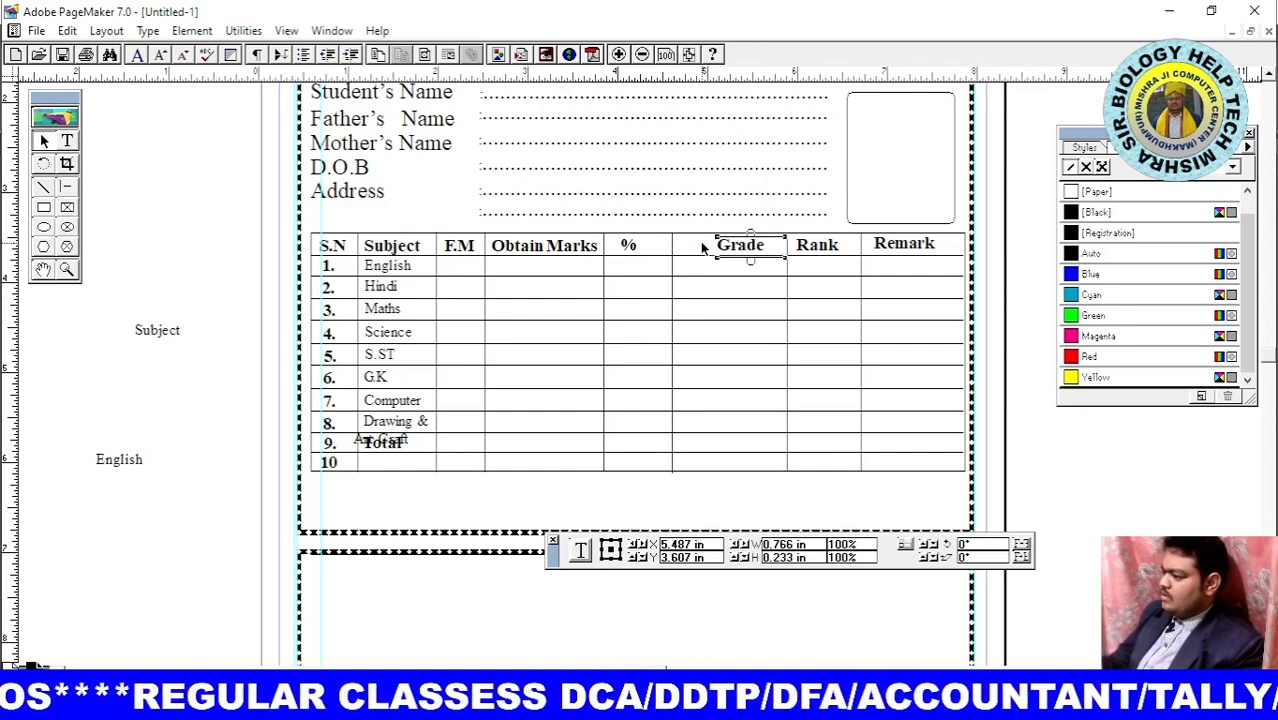
Shift the divider between the % and Grade columns further right to about X 4.95 in
{"action": "left_click", "coordinate": [673, 293]}
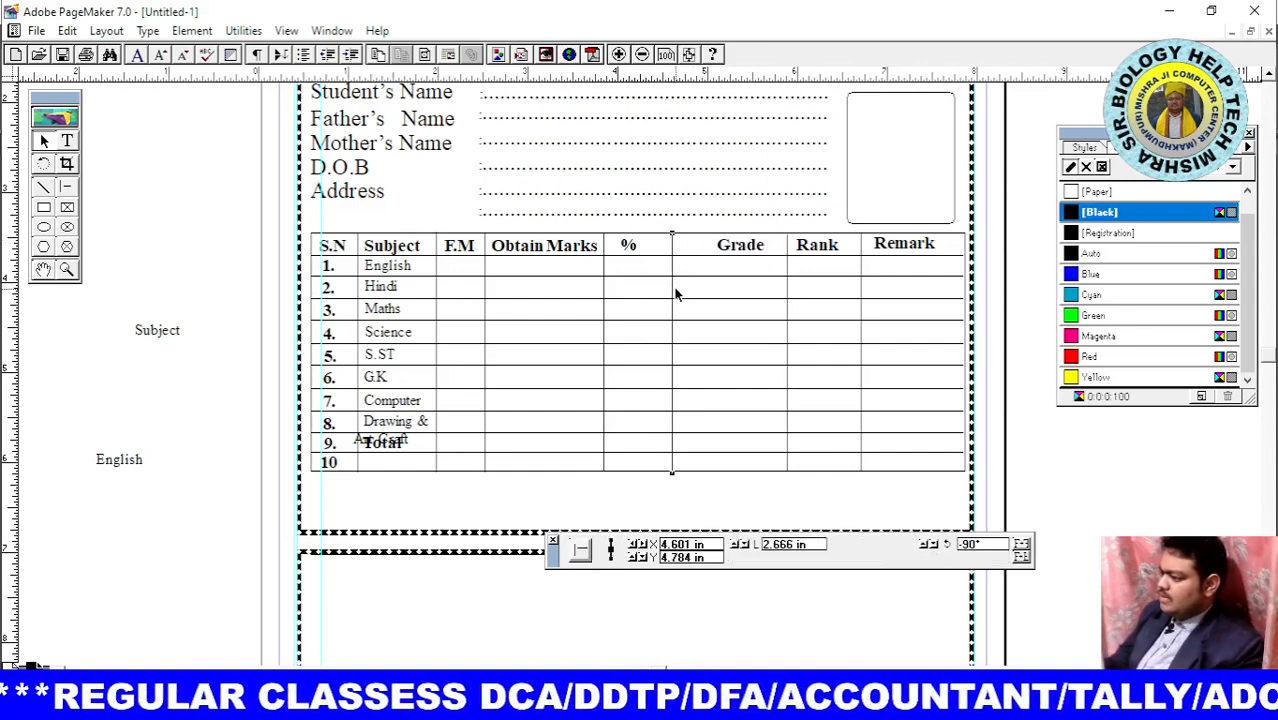
{"action": "key", "text": "Right"}
{"action": "key", "text": "Right"}
{"action": "key", "text": "Right"}
{"action": "key", "text": "Right"}
{"action": "key", "text": "Right"}
{"action": "key", "text": "Right"}
{"action": "key", "text": "Right"}
{"action": "key", "text": "Right"}
{"action": "key", "text": "Right"}
{"action": "key", "text": "Right"}
{"action": "key", "text": "Right"}
{"action": "key", "text": "Right"}
{"action": "key", "text": "Right"}
{"action": "key", "text": "Right"}
{"action": "key", "text": "Right"}
{"action": "key", "text": "Right"}
{"action": "key", "text": "Right"}
{"action": "key", "text": "Right"}
{"action": "key", "text": "Right"}
{"action": "key", "text": "Right"}
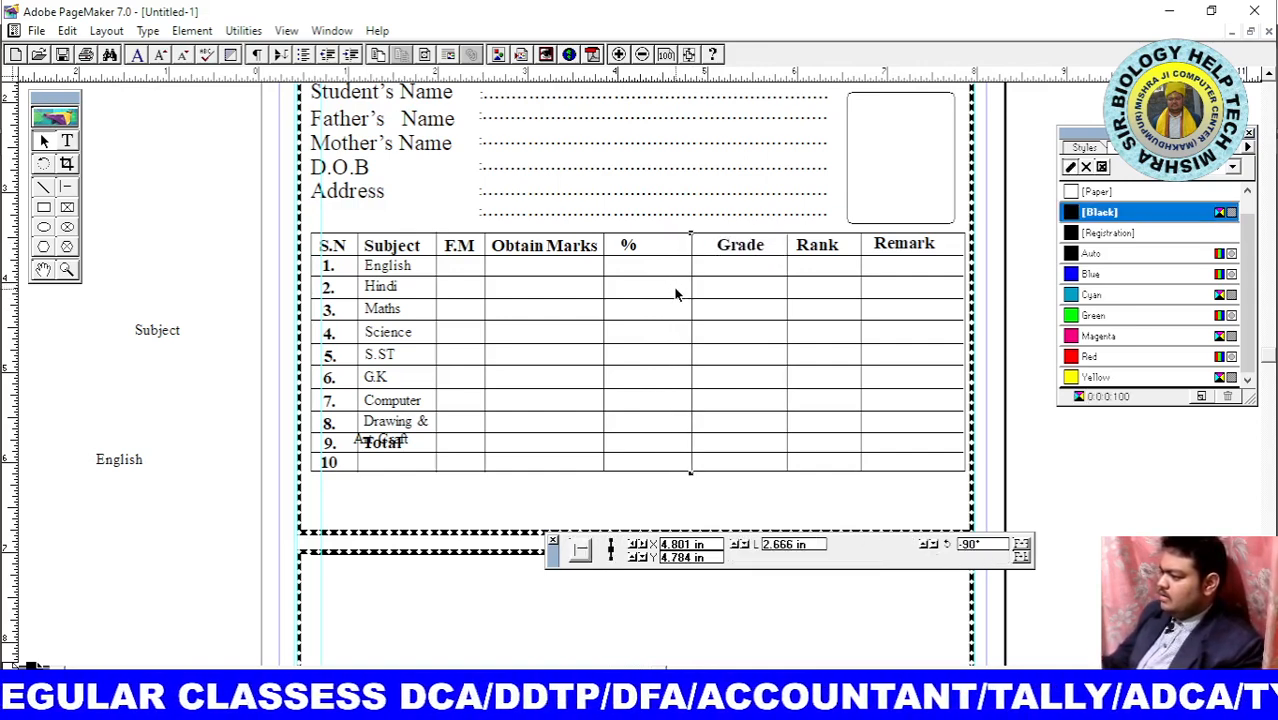
{"action": "key", "text": "Right"}
{"action": "key", "text": "Right"}
{"action": "key", "text": "Right"}
{"action": "key", "text": "Right"}
{"action": "key", "text": "Right"}
{"action": "key", "text": "Right"}
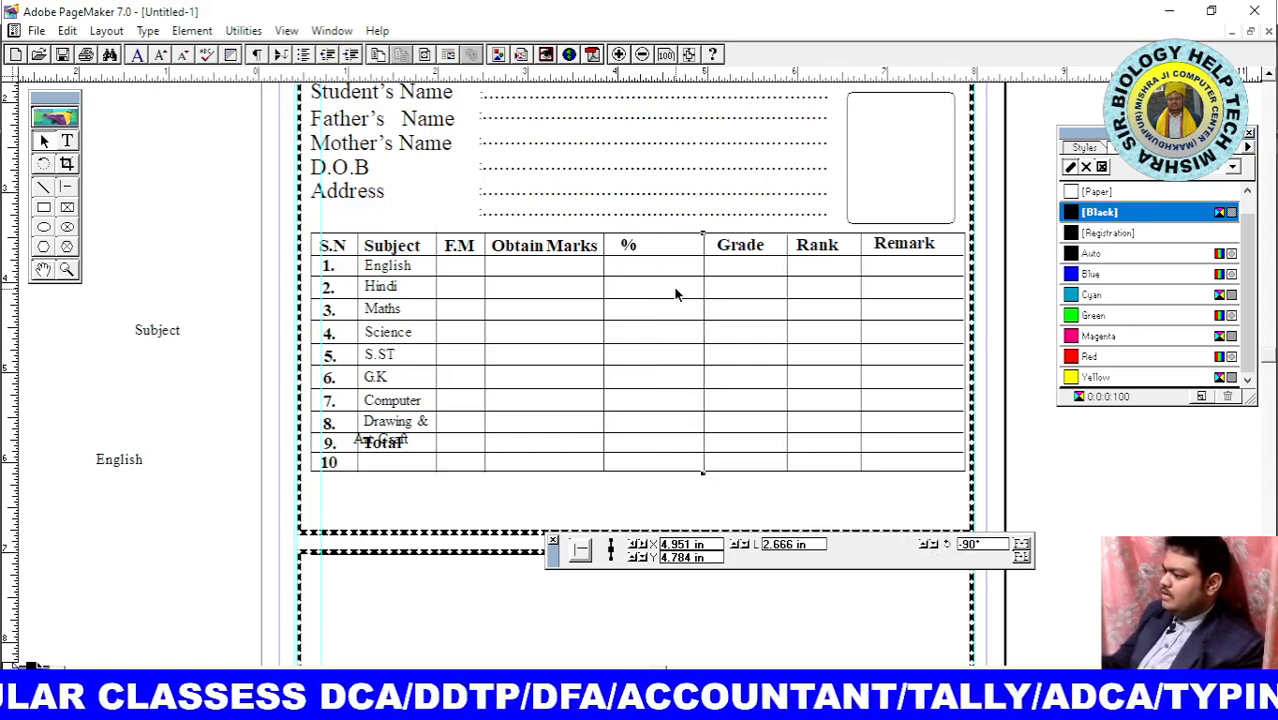
Nudge the "%" heading right within its column to about X 4.7 in
{"action": "left_click", "coordinate": [631, 250]}
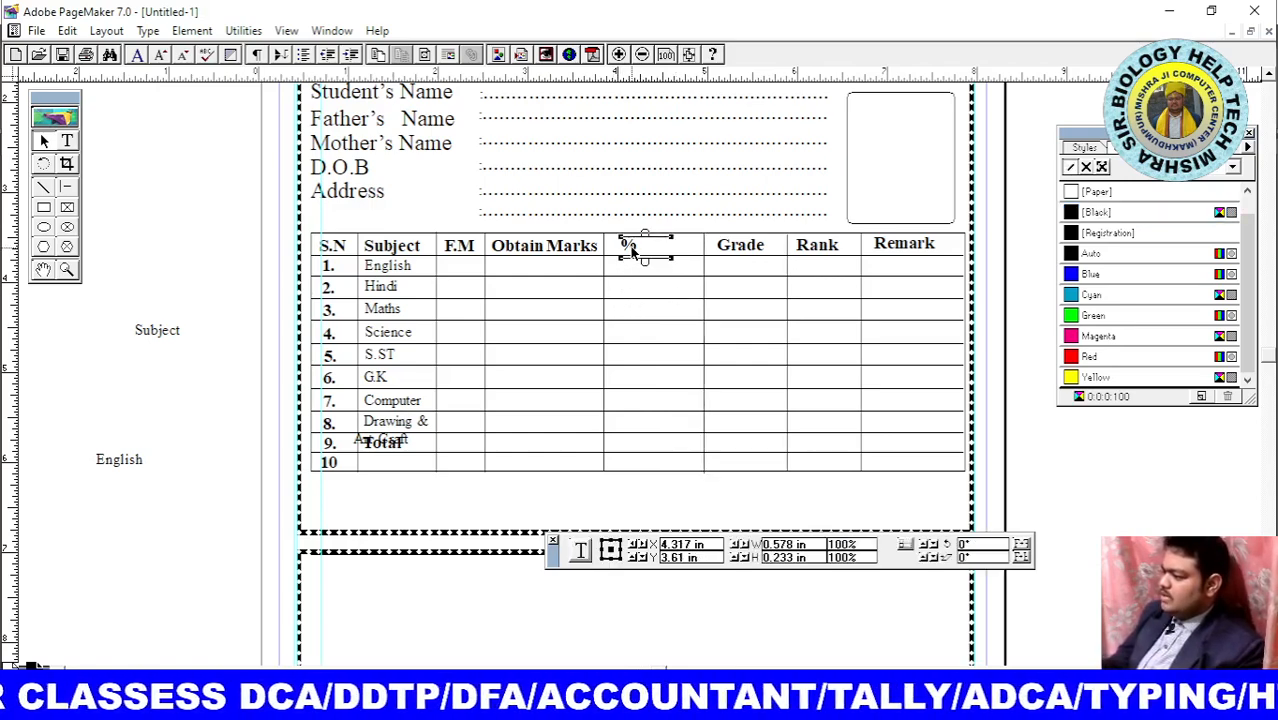
{"action": "key", "text": "Right"}
{"action": "key", "text": "Right"}
{"action": "key", "text": "Right"}
{"action": "key", "text": "Right"}
{"action": "key", "text": "Right"}
{"action": "key", "text": "Right"}
{"action": "key", "text": "Right"}
{"action": "key", "text": "Right"}
{"action": "key", "text": "Right"}
{"action": "key", "text": "Right"}
{"action": "key", "text": "Right"}
{"action": "key", "text": "Right"}
{"action": "key", "text": "Right"}
{"action": "key", "text": "Right"}
{"action": "key", "text": "Right"}
{"action": "key", "text": "Right"}
{"action": "key", "text": "Right"}
{"action": "key", "text": "Right"}
{"action": "key", "text": "Right"}
{"action": "key", "text": "Right"}
{"action": "key", "text": "Right"}
{"action": "key", "text": "Right"}
{"action": "key", "text": "Right"}
{"action": "key", "text": "Right"}
{"action": "key", "text": "Right"}
{"action": "key", "text": "Right"}
{"action": "key", "text": "Right"}
{"action": "key", "text": "Right"}
{"action": "key", "text": "Right"}
{"action": "key", "text": "Right"}
{"action": "key", "text": "Right"}
{"action": "key", "text": "Right"}
{"action": "key", "text": "Right"}
{"action": "key", "text": "Right"}
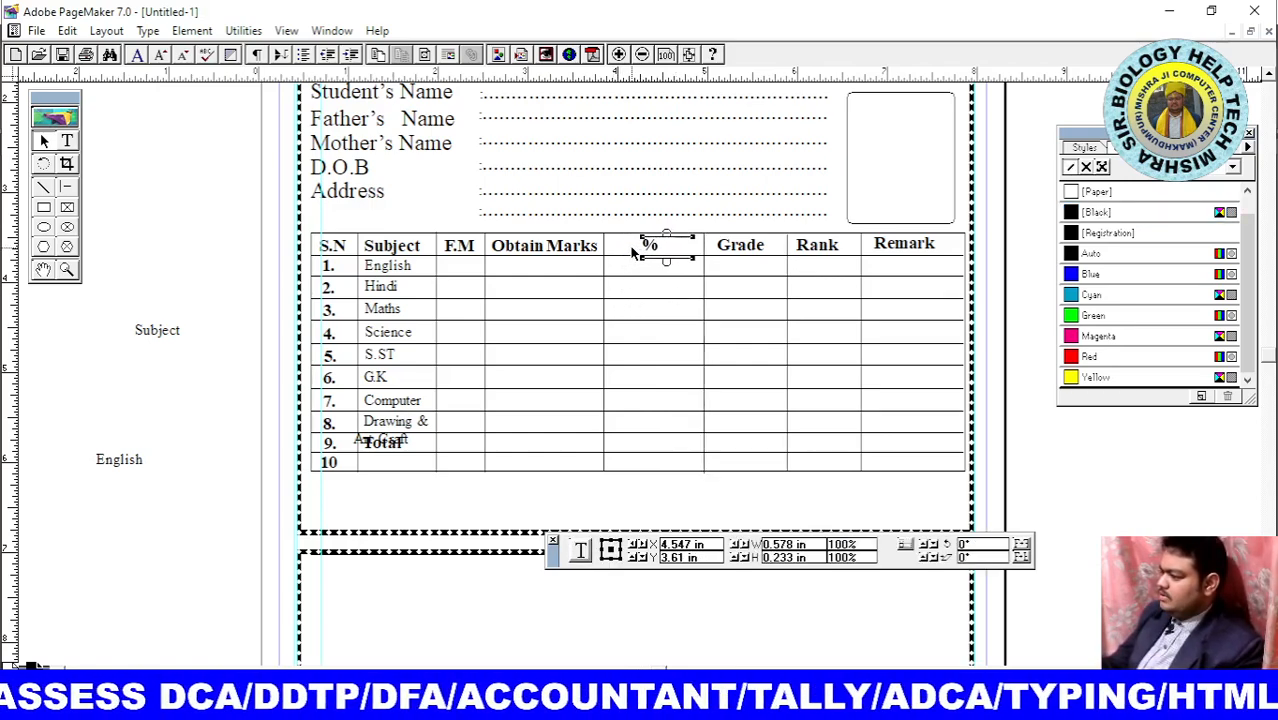
{"action": "key", "text": "Right"}
{"action": "key", "text": "Right"}
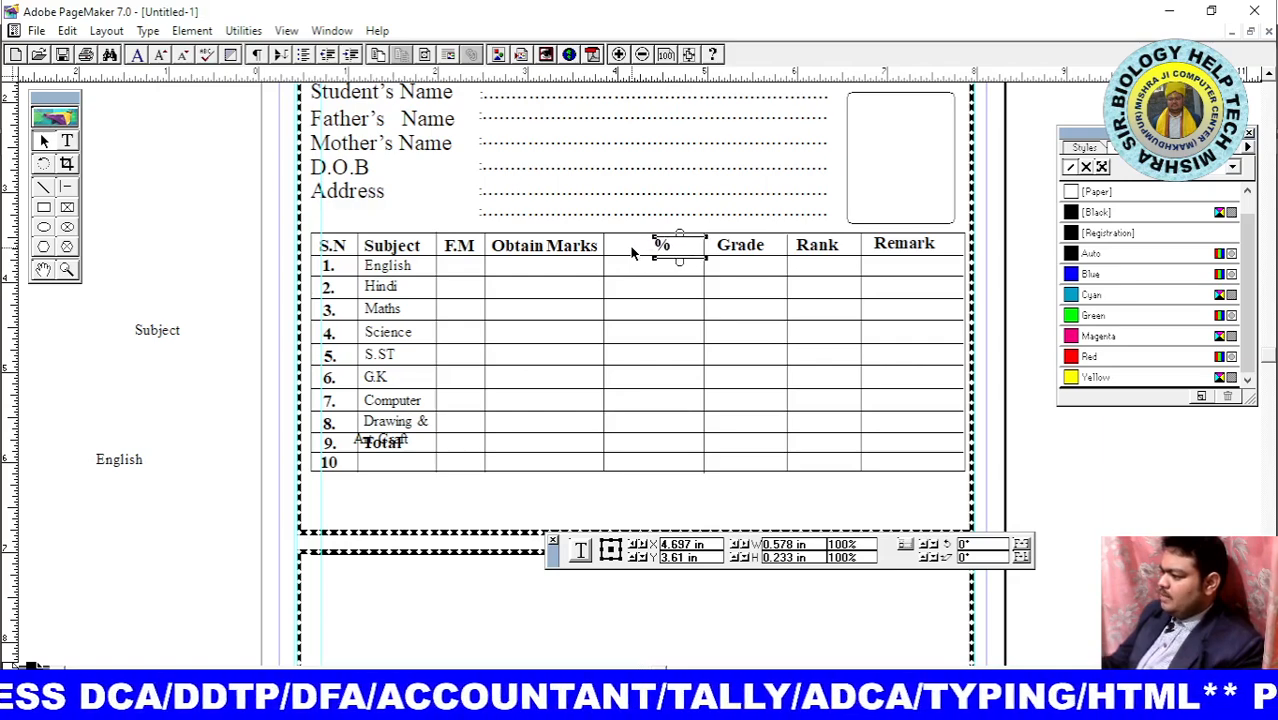
Move the vertical divider between the Obtain Marks and % columns right to about X 4.19 in
{"action": "left_click", "coordinate": [604, 295]}
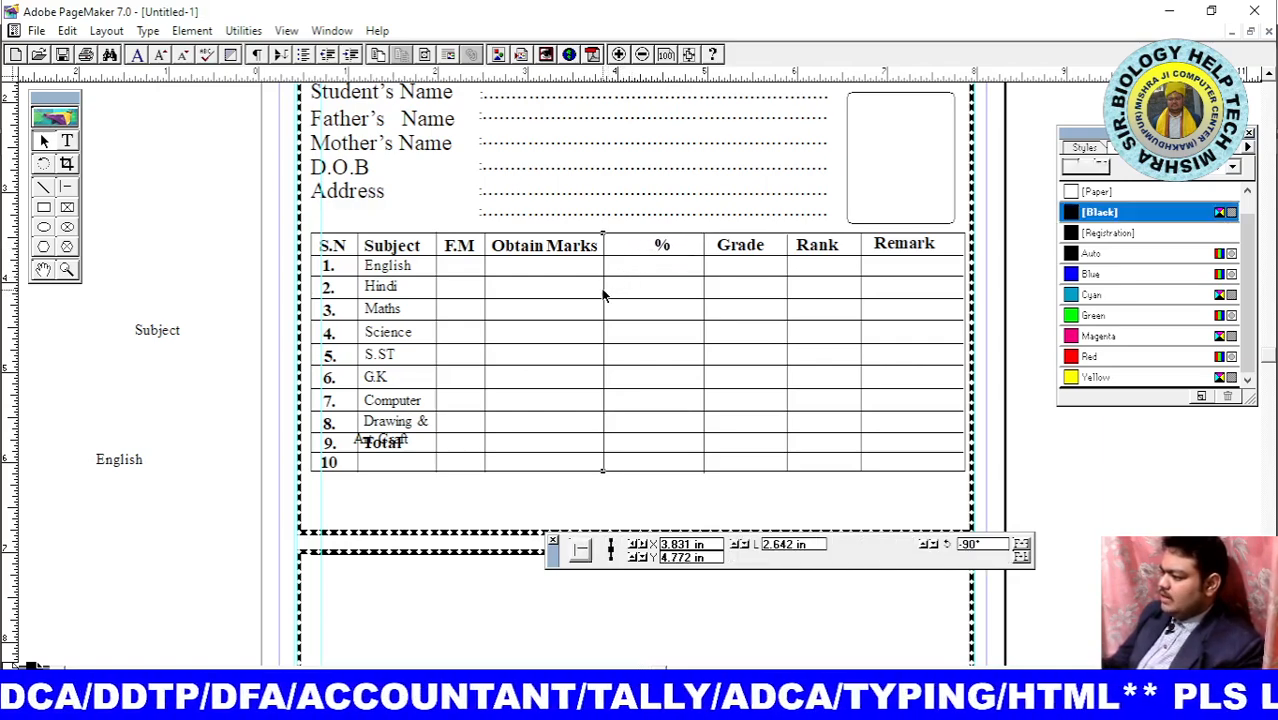
{"action": "key", "text": "Right"}
{"action": "key", "text": "Right"}
{"action": "key", "text": "Right"}
{"action": "key", "text": "Right"}
{"action": "key", "text": "Right"}
{"action": "key", "text": "Right"}
{"action": "key", "text": "Right"}
{"action": "key", "text": "Right"}
{"action": "key", "text": "Right"}
{"action": "key", "text": "Right"}
{"action": "key", "text": "Right"}
{"action": "key", "text": "Right"}
{"action": "key", "text": "Right"}
{"action": "key", "text": "Right"}
{"action": "key", "text": "Right"}
{"action": "key", "text": "Right"}
{"action": "key", "text": "Right"}
{"action": "key", "text": "Right"}
{"action": "key", "text": "Right"}
{"action": "key", "text": "Right"}
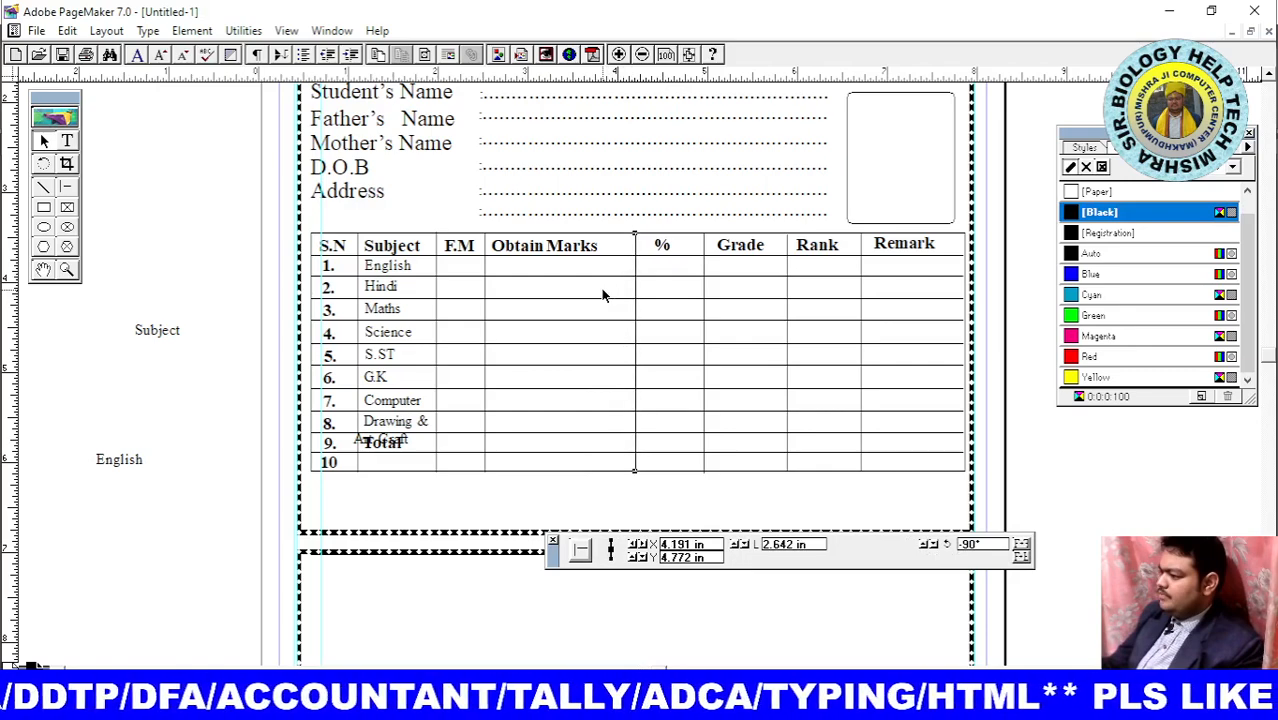
Move the "Obtain Marks" heading right within its column to about X 3.49 in
{"action": "left_click", "coordinate": [547, 250]}
{"action": "key", "text": "Right"}
{"action": "key", "text": "Right"}
{"action": "key", "text": "Right"}
{"action": "key", "text": "Right"}
{"action": "key", "text": "Right"}
{"action": "key", "text": "Right"}
{"action": "key", "text": "Right"}
{"action": "key", "text": "Right"}
{"action": "key", "text": "Right"}
{"action": "key", "text": "Right"}
{"action": "key", "text": "Right"}
{"action": "key", "text": "Right"}
{"action": "key", "text": "Right"}
{"action": "key", "text": "Right"}
{"action": "key", "text": "Right"}
{"action": "key", "text": "Right"}
{"action": "key", "text": "Right"}
{"action": "key", "text": "Right"}
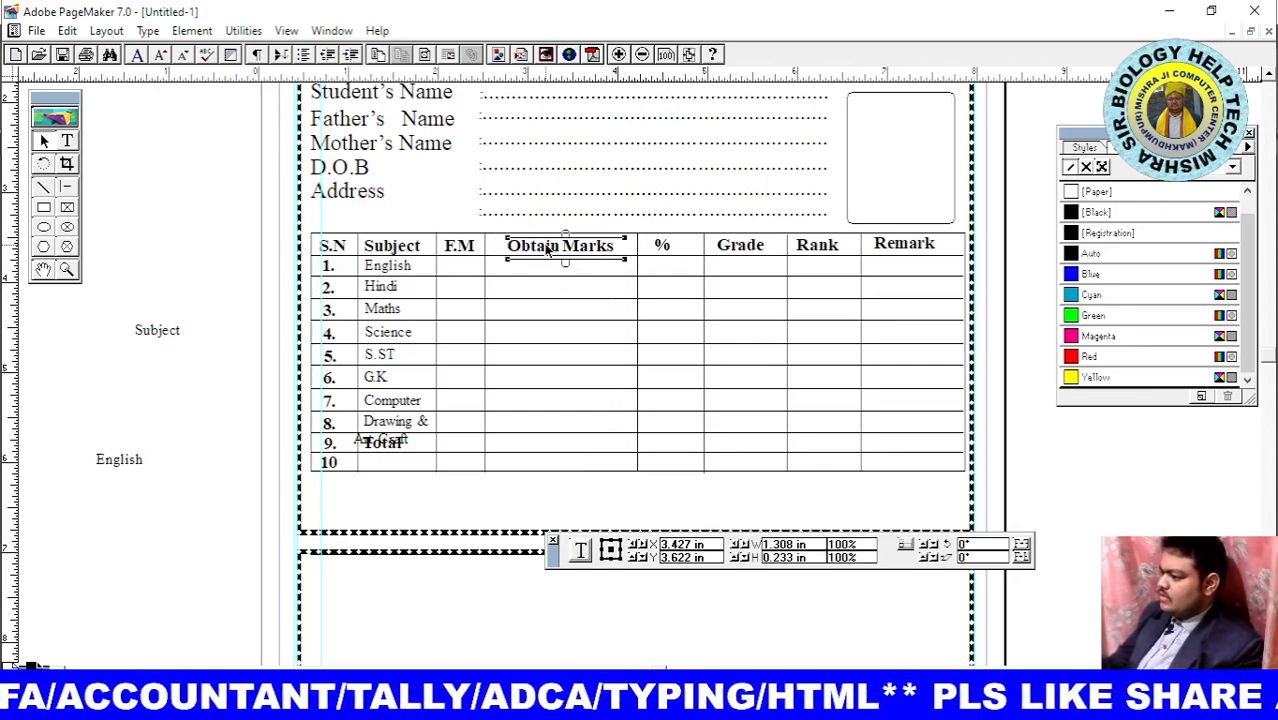
{"action": "key", "text": "Right"}
{"action": "key", "text": "Right"}
{"action": "key", "text": "Right"}
{"action": "key", "text": "Right"}
{"action": "key", "text": "Right"}
{"action": "key", "text": "Right"}
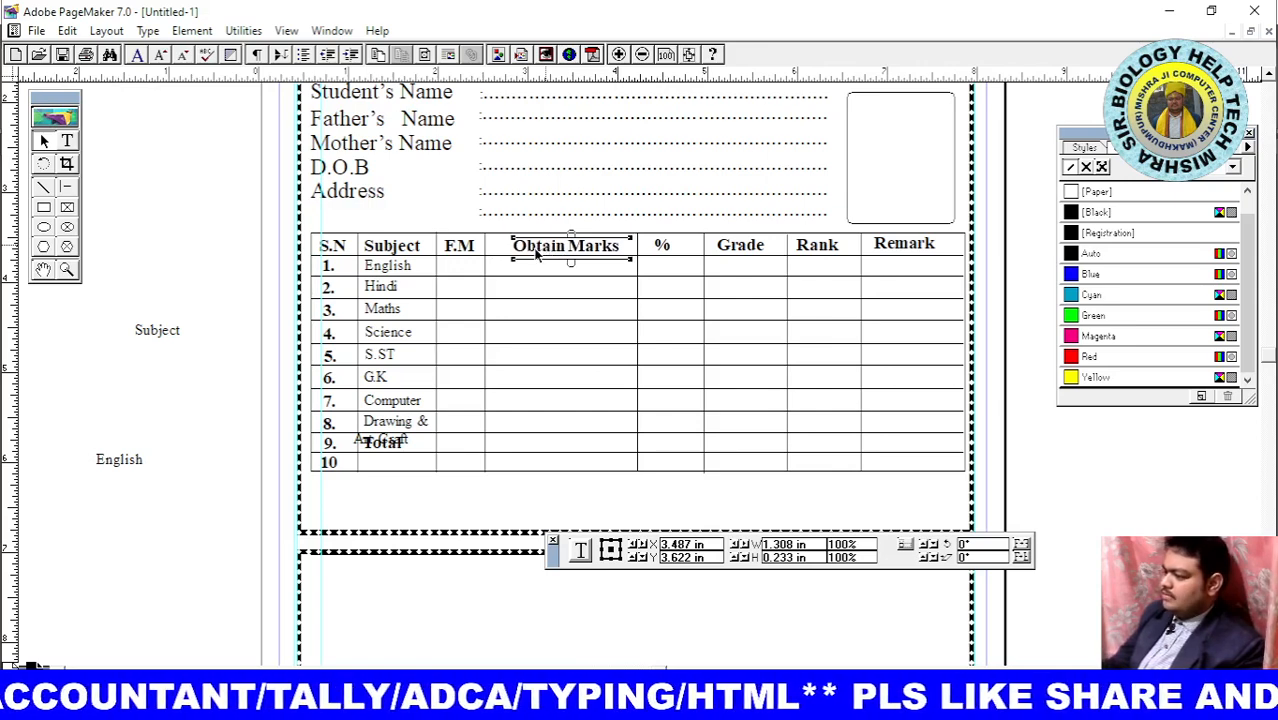
Move the vertical divider between the F.M and Obtain Marks columns right to about X 2.79 in
{"action": "left_click", "coordinate": [484, 296]}
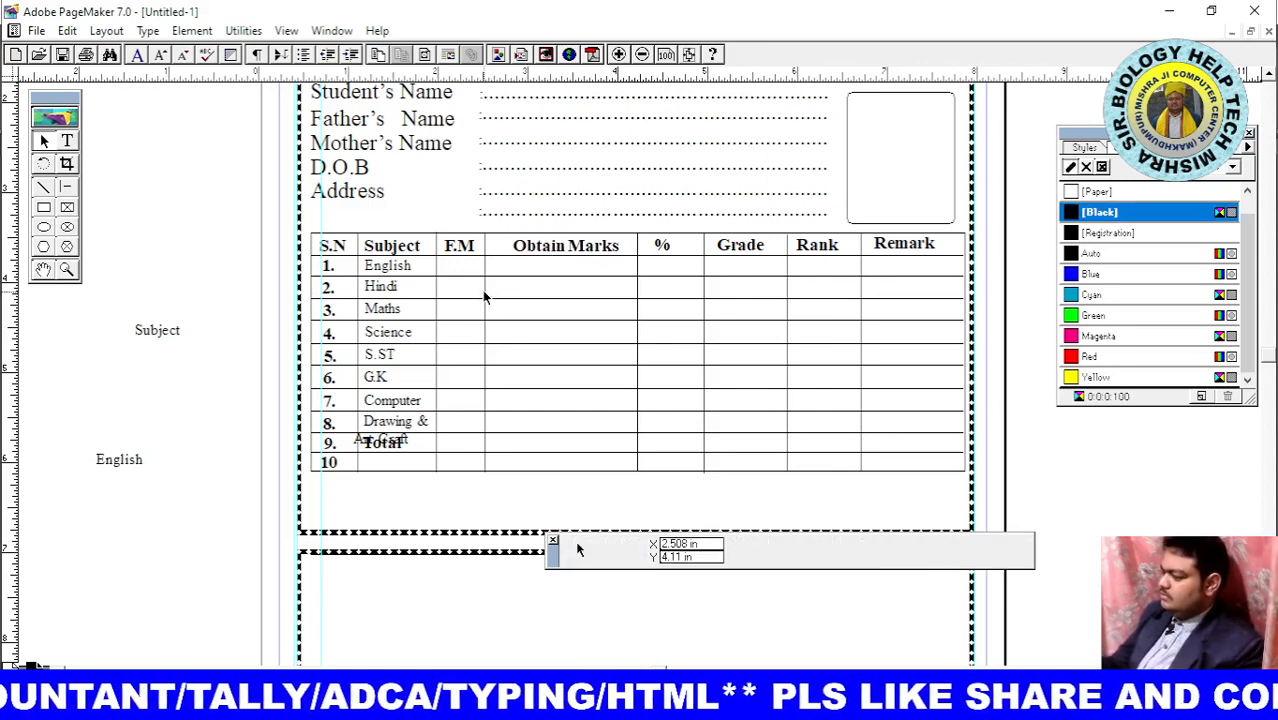
{"action": "left_click", "coordinate": [487, 295]}
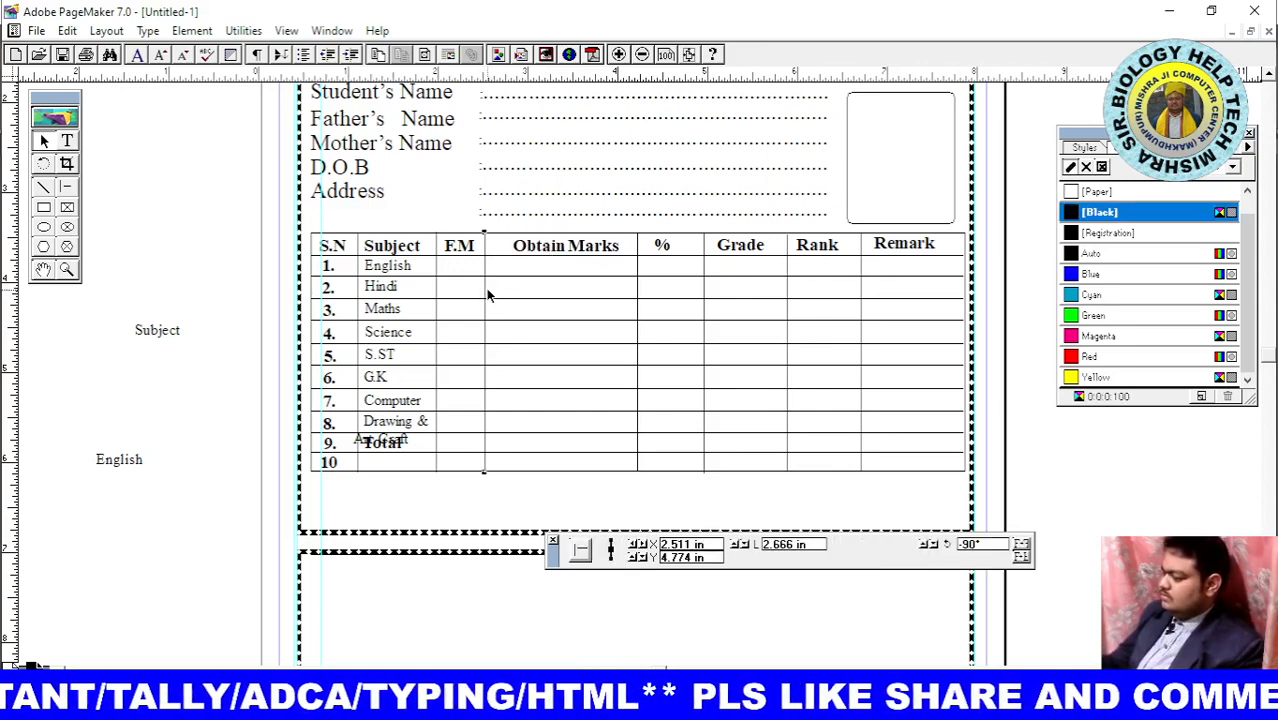
{"action": "key", "text": "Right"}
{"action": "key", "text": "Right"}
{"action": "key", "text": "Right"}
{"action": "key", "text": "Right"}
{"action": "key", "text": "Right"}
{"action": "key", "text": "Right"}
{"action": "key", "text": "Right"}
{"action": "key", "text": "Right"}
{"action": "key", "text": "Right"}
{"action": "key", "text": "Right"}
{"action": "key", "text": "Right"}
{"action": "key", "text": "Right"}
{"action": "key", "text": "Right"}
{"action": "key", "text": "Right"}
{"action": "key", "text": "Right"}
{"action": "key", "text": "Right"}
{"action": "key", "text": "Right"}
{"action": "key", "text": "Right"}
{"action": "key", "text": "Right"}
{"action": "key", "text": "Right"}
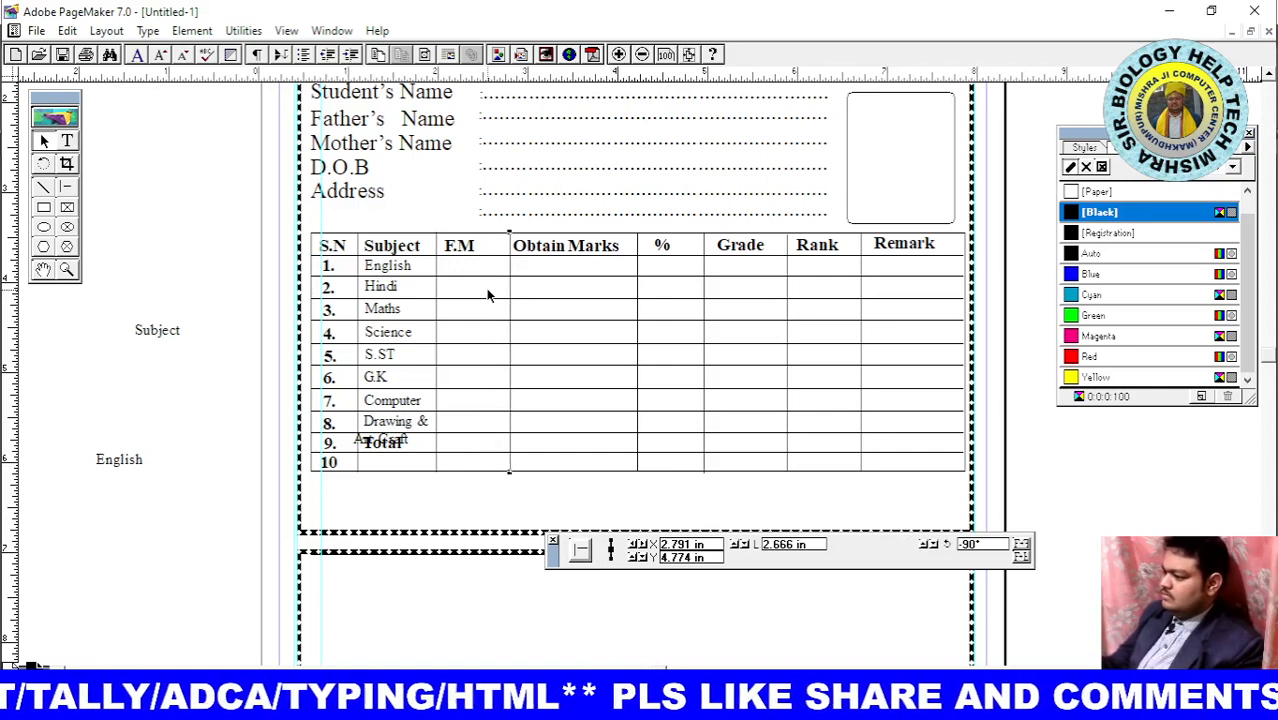
Shift the "F.M" heading right within its column to about X 2.46 in
{"action": "left_click", "coordinate": [461, 255]}
{"action": "key", "text": "Right"}
{"action": "key", "text": "Right"}
{"action": "key", "text": "Right"}
{"action": "key", "text": "Right"}
{"action": "key", "text": "Right"}
{"action": "key", "text": "Right"}
{"action": "key", "text": "Right"}
{"action": "key", "text": "Right"}
{"action": "key", "text": "Right"}
{"action": "key", "text": "Right"}
{"action": "key", "text": "Right"}
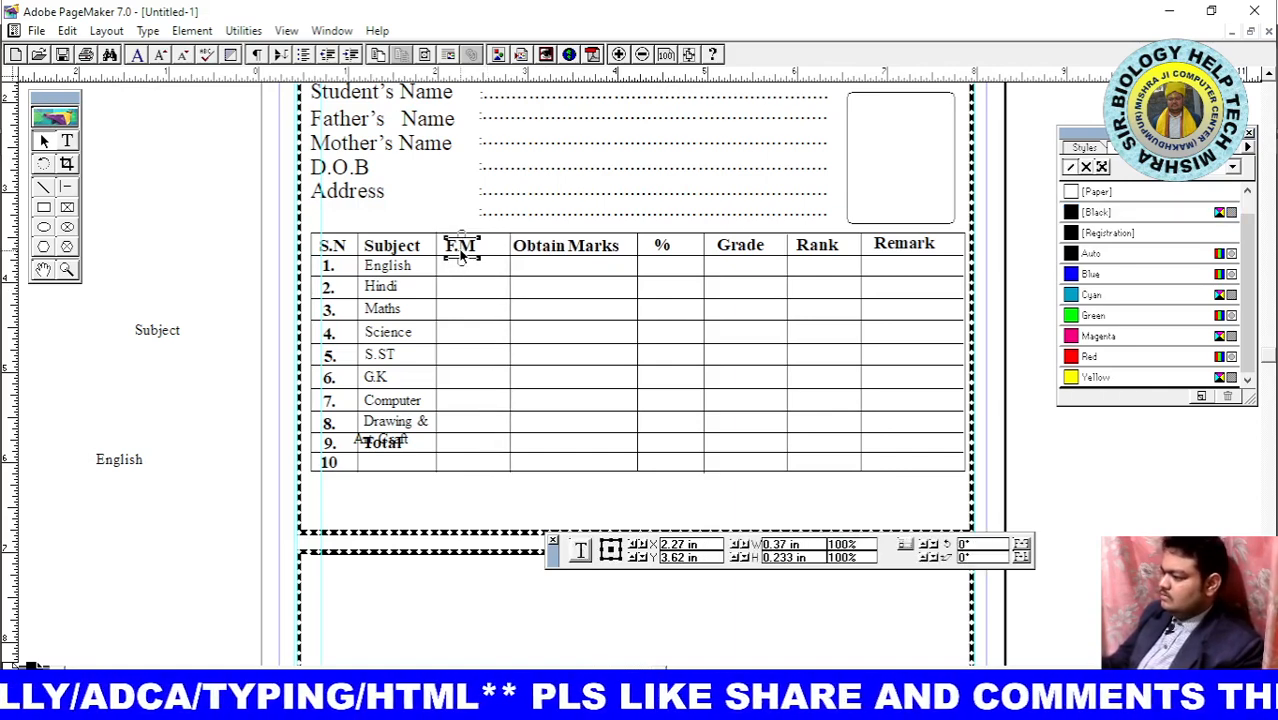
{"action": "key", "text": "Right"}
{"action": "key", "text": "Right"}
{"action": "key", "text": "Right"}
{"action": "key", "text": "Right"}
{"action": "key", "text": "Right"}
{"action": "key", "text": "Right"}
{"action": "key", "text": "Right"}
{"action": "key", "text": "Right"}
{"action": "key", "text": "Right"}
{"action": "key", "text": "Right"}
{"action": "key", "text": "Right"}
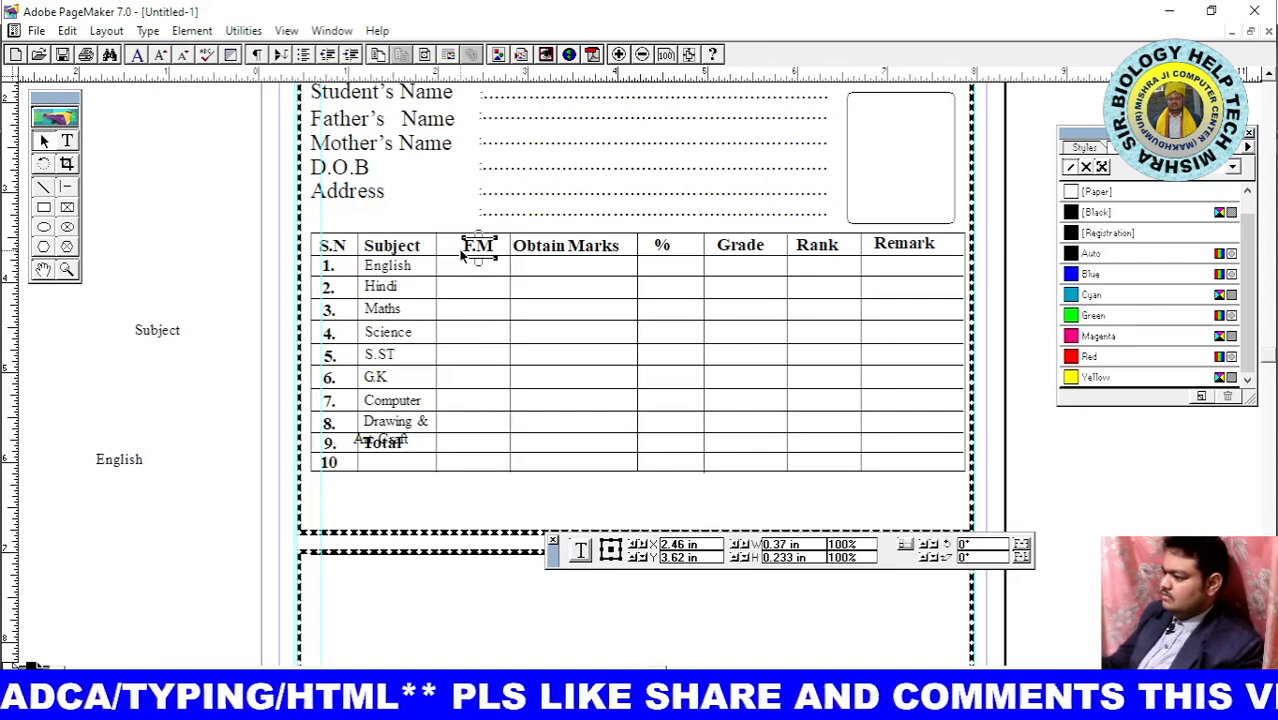
Move the vertical divider between the Subject and F.M columns right to about X 2.2 in
{"action": "left_click", "coordinate": [437, 313]}
{"action": "key", "text": "Right"}
{"action": "key", "text": "Right"}
{"action": "key", "text": "Right"}
{"action": "key", "text": "Right"}
{"action": "key", "text": "Right"}
{"action": "key", "text": "Right"}
{"action": "key", "text": "Right"}
{"action": "key", "text": "Right"}
{"action": "key", "text": "Right"}
{"action": "key", "text": "Right"}
{"action": "key", "text": "Right"}
{"action": "key", "text": "Right"}
{"action": "key", "text": "Right"}
{"action": "key", "text": "Right"}
{"action": "key", "text": "Right"}
{"action": "key", "text": "Right"}
{"action": "key", "text": "Right"}
{"action": "key", "text": "Right"}
{"action": "key", "text": "Right"}
{"action": "key", "text": "Right"}
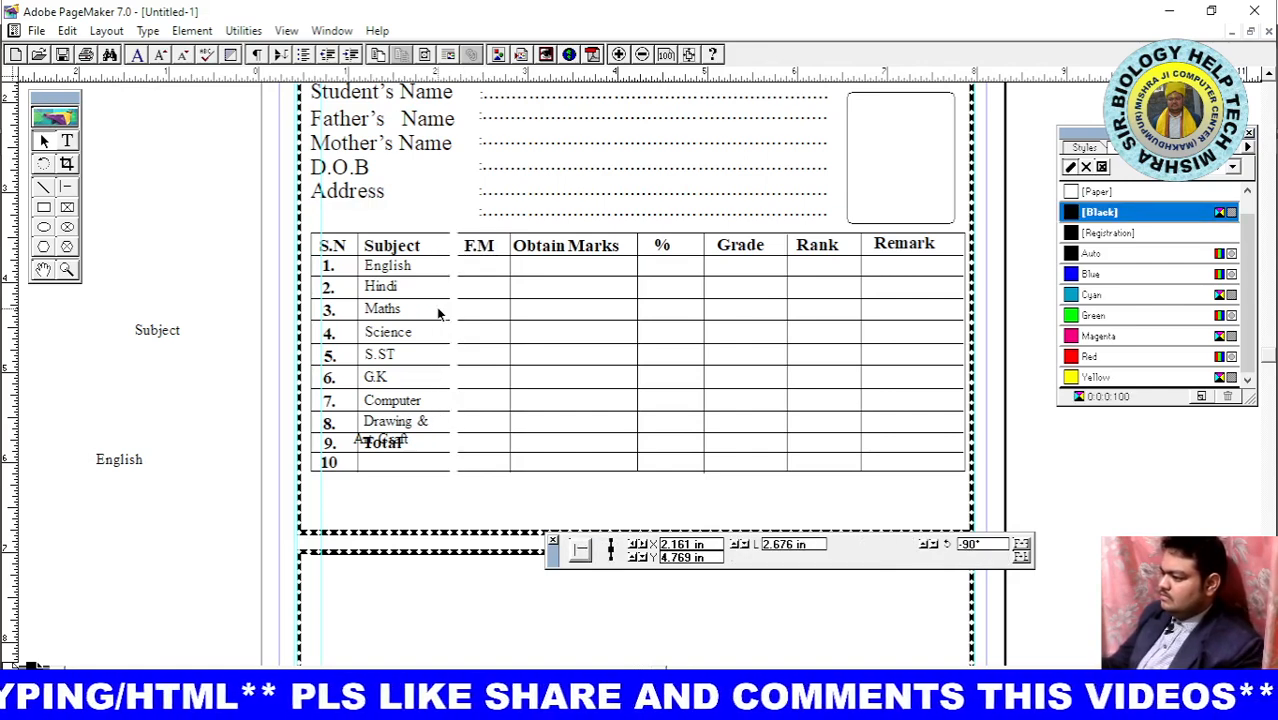
Widen the "Drawing & Art Craft" text block to about 1.74 in so it fits on one line, and nudge it slightly left
{"action": "left_click", "coordinate": [405, 426]}
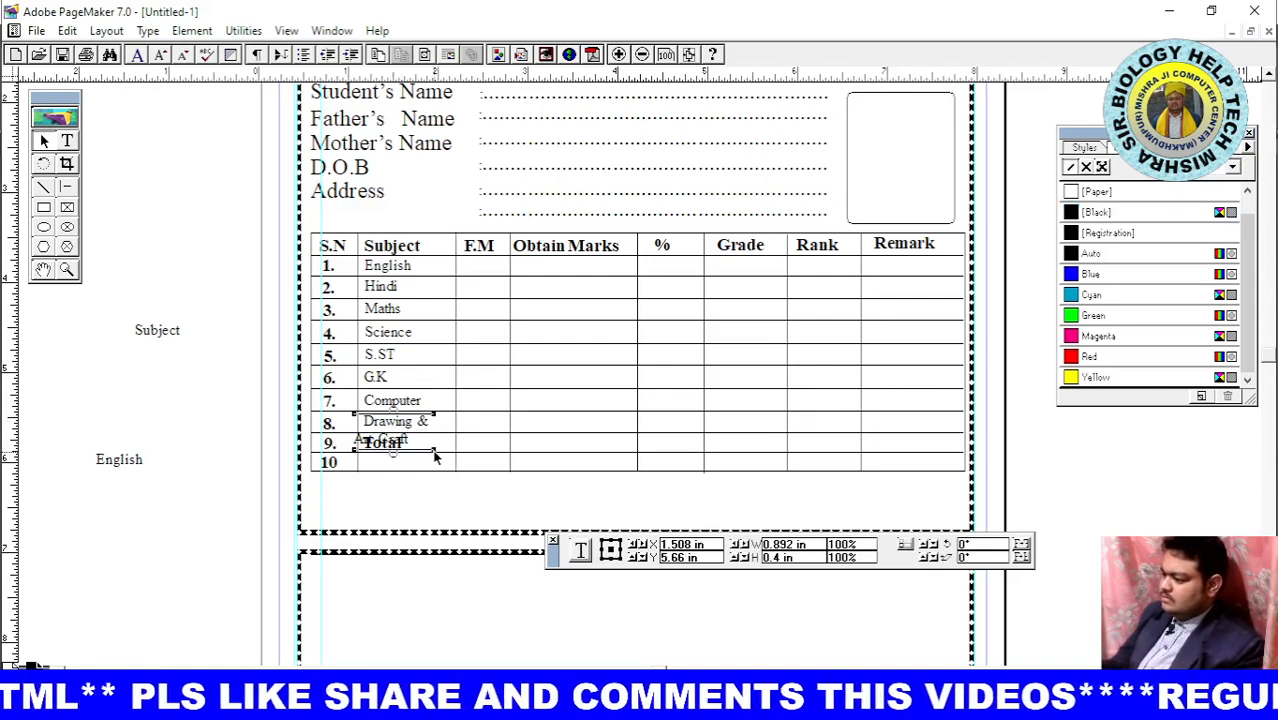
{"action": "left_click_drag", "start_coordinate": [433, 455], "coordinate": [510, 459]}
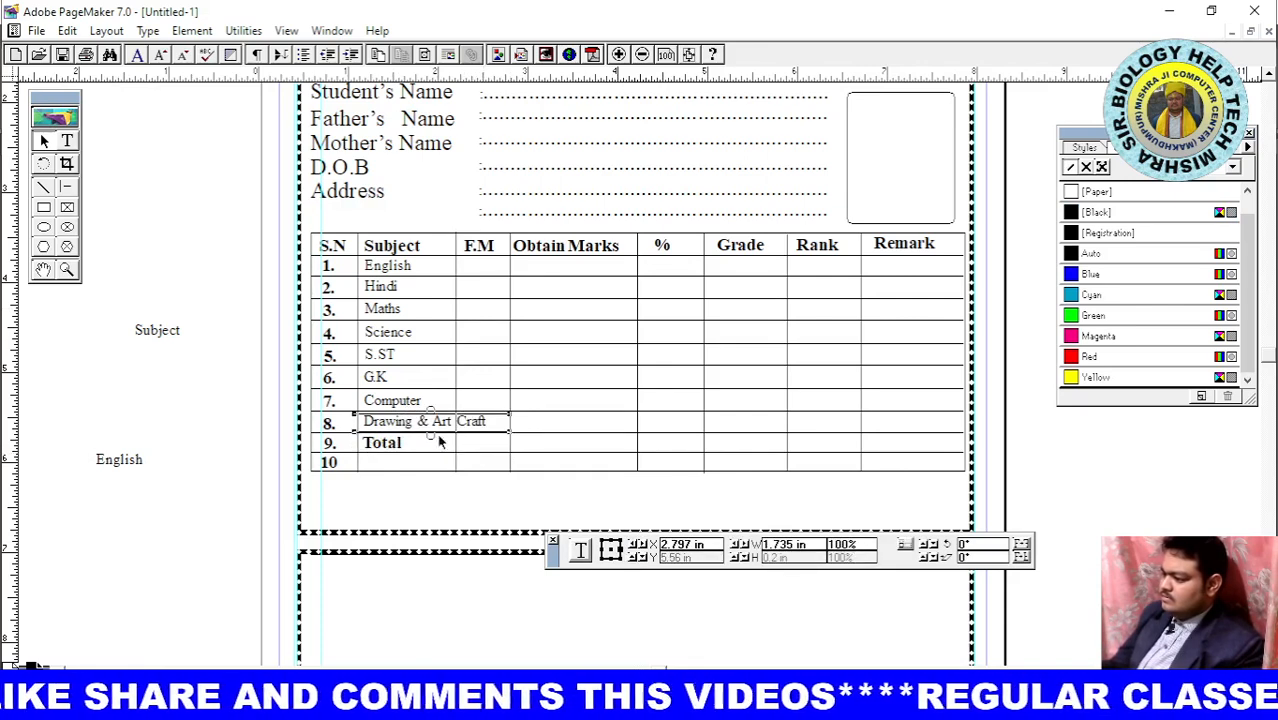
{"action": "key", "text": "Left"}
{"action": "key", "text": "Left"}
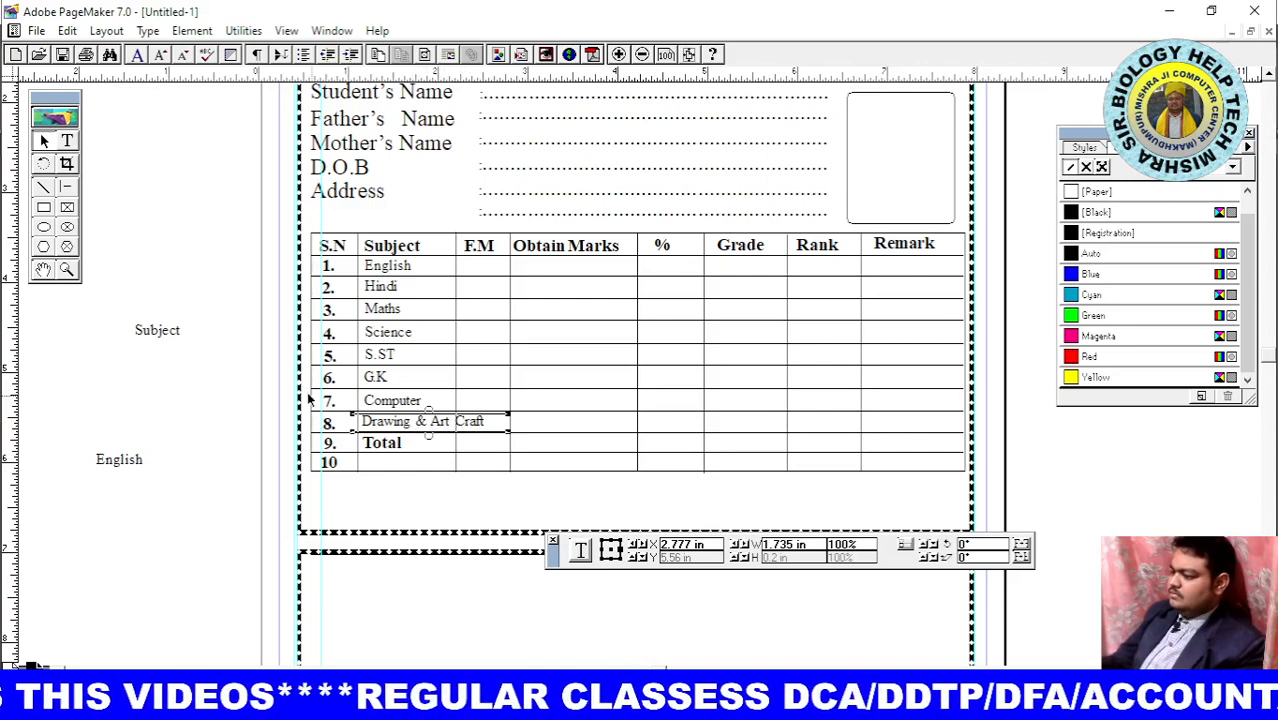
Format the "Drawing & Art Craft" subject text as 9 pt bold
{"action": "left_click", "coordinate": [67, 141]}
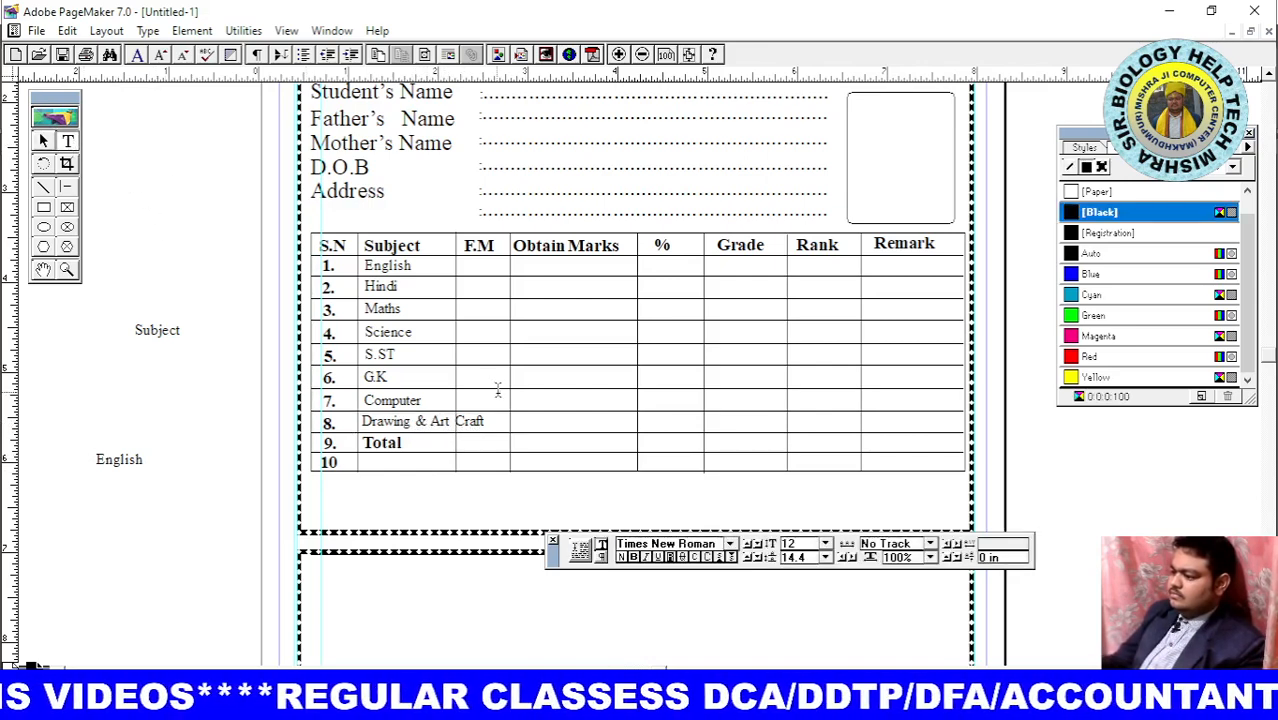
{"action": "left_click_drag", "start_coordinate": [484, 421], "coordinate": [358, 422]}
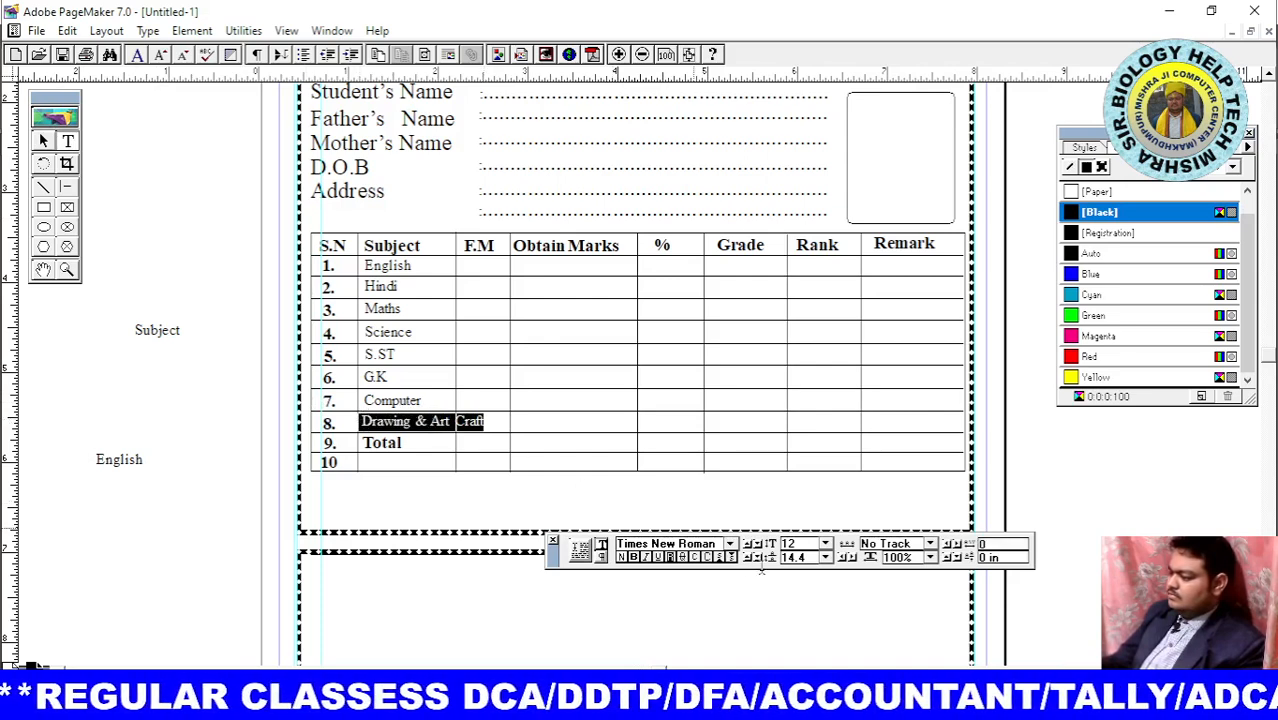
{"action": "left_click", "coordinate": [825, 544]}
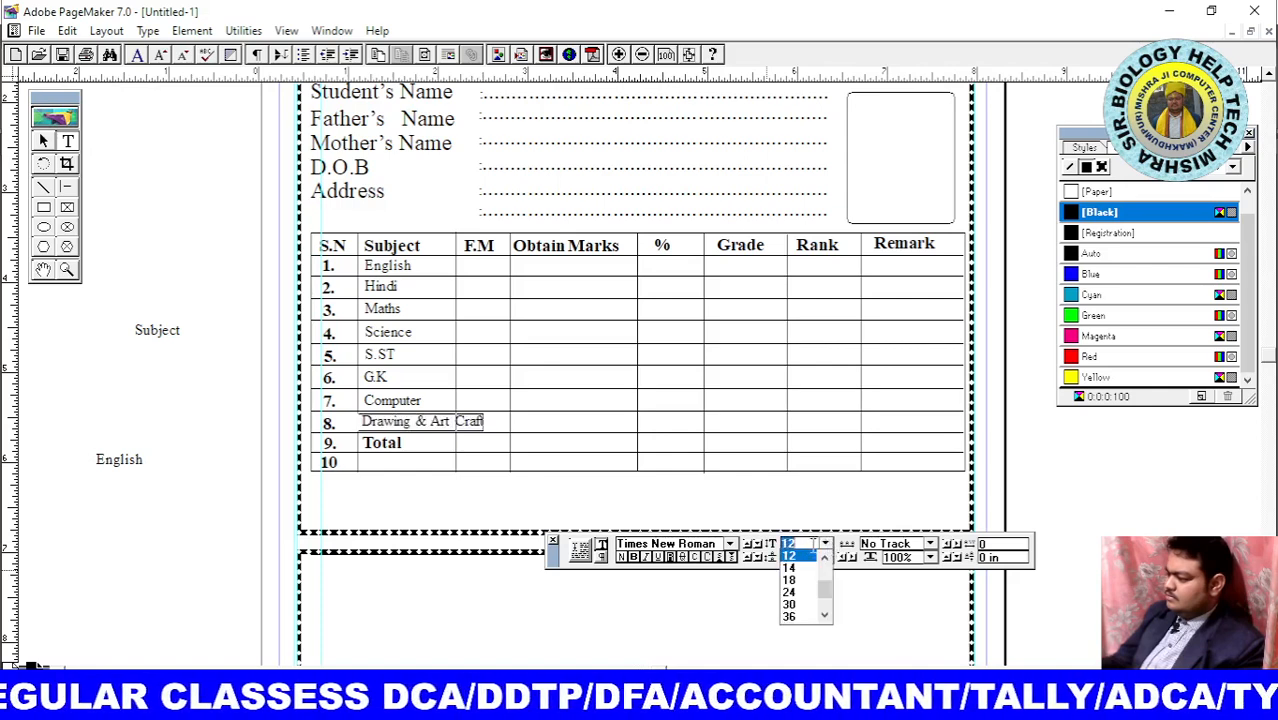
{"action": "left_click", "coordinate": [826, 558]}
{"action": "left_click", "coordinate": [826, 558]}
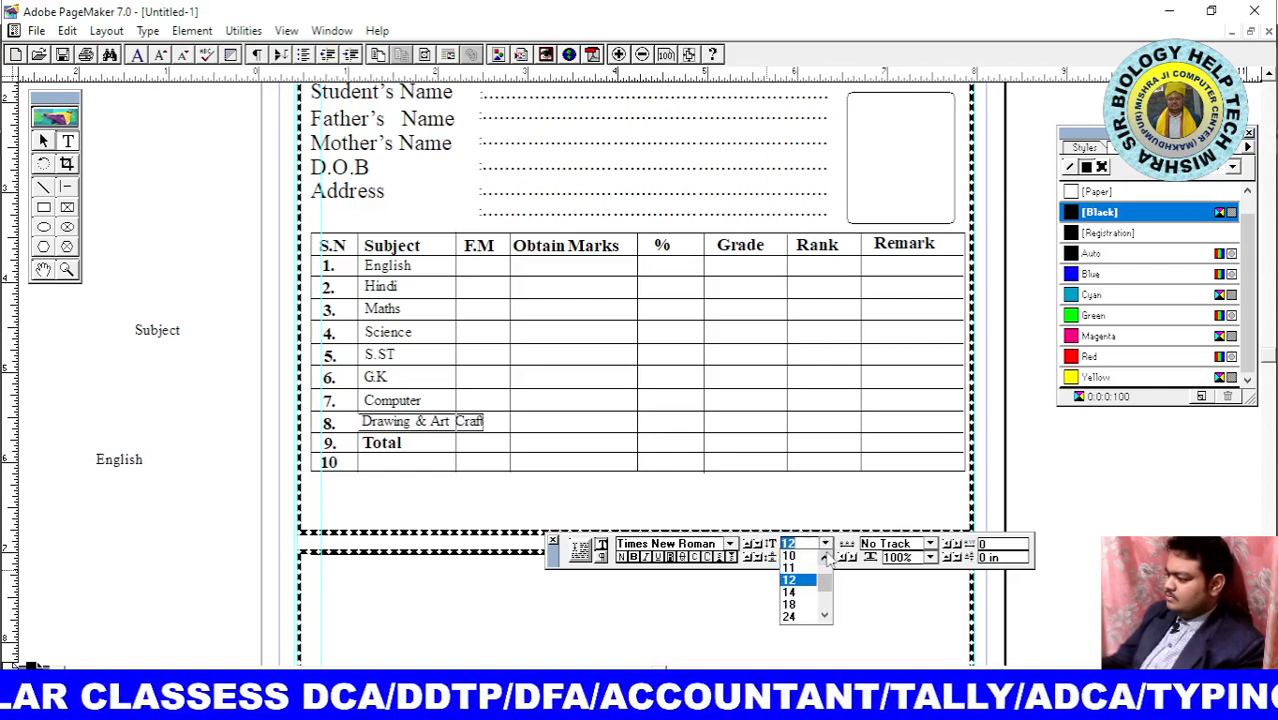
{"action": "left_click", "coordinate": [790, 556]}
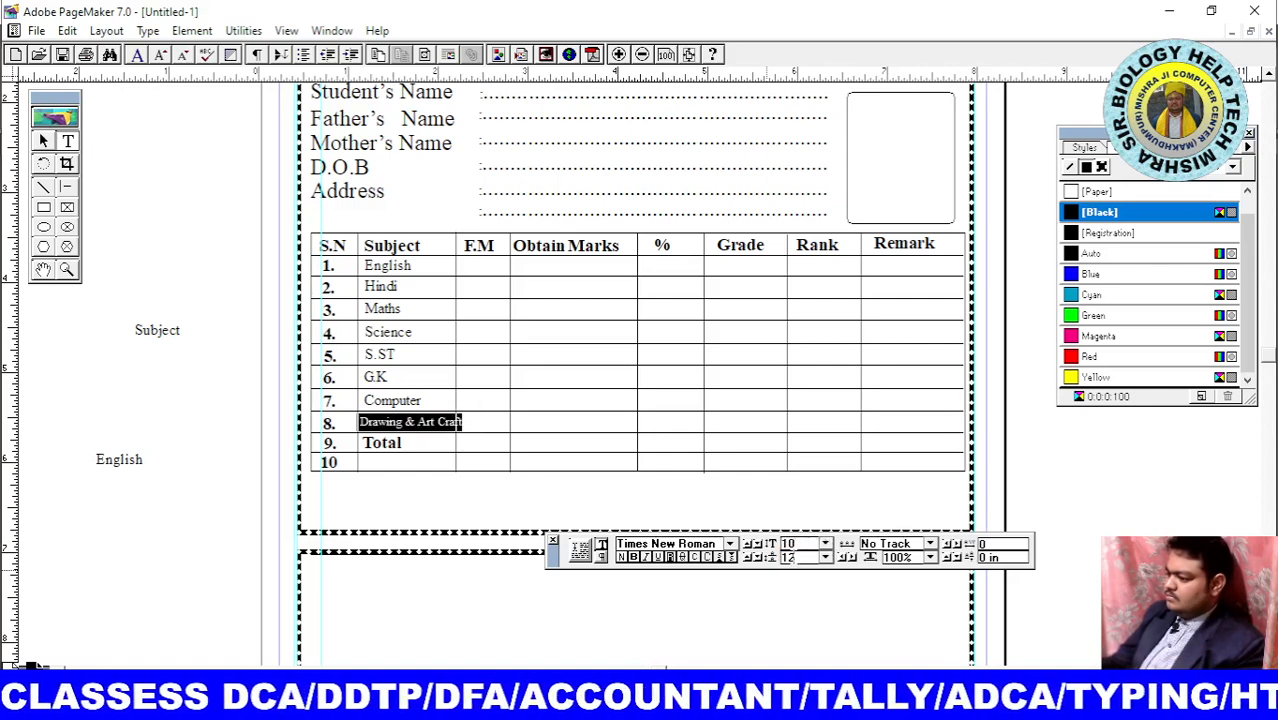
{"action": "left_click", "coordinate": [825, 543]}
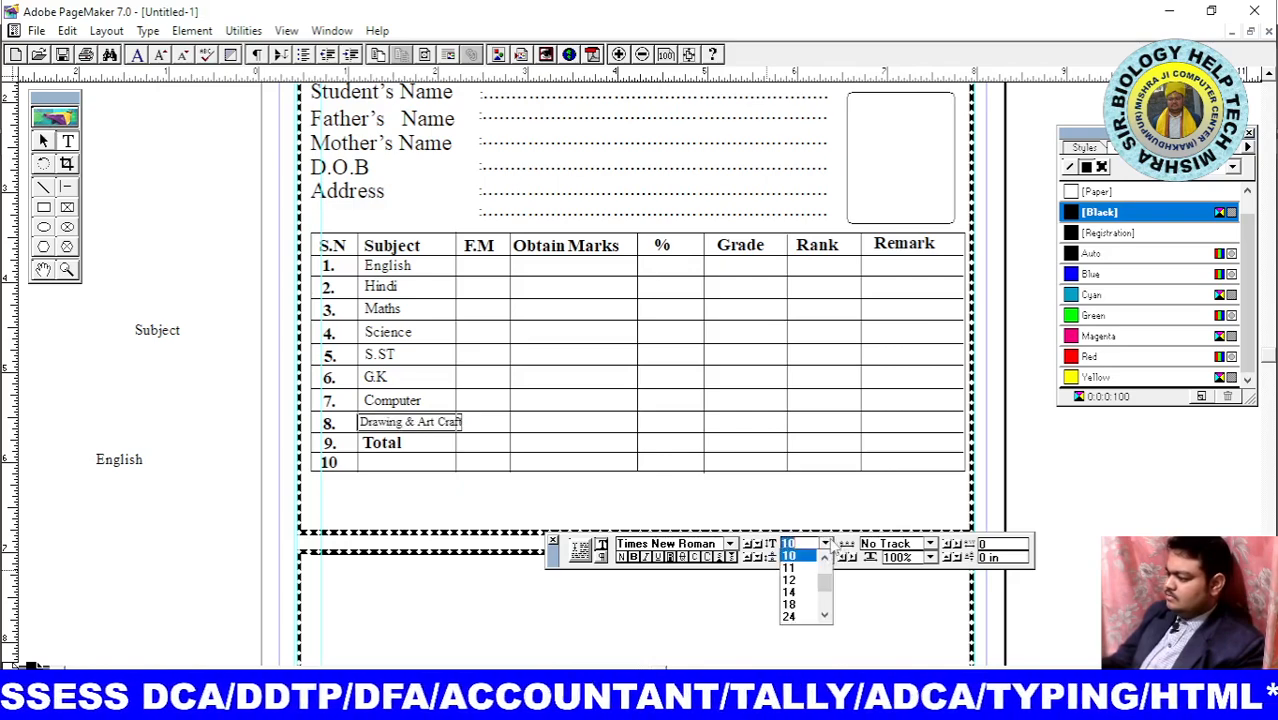
{"action": "left_click", "coordinate": [826, 560]}
{"action": "left_click", "coordinate": [826, 560]}
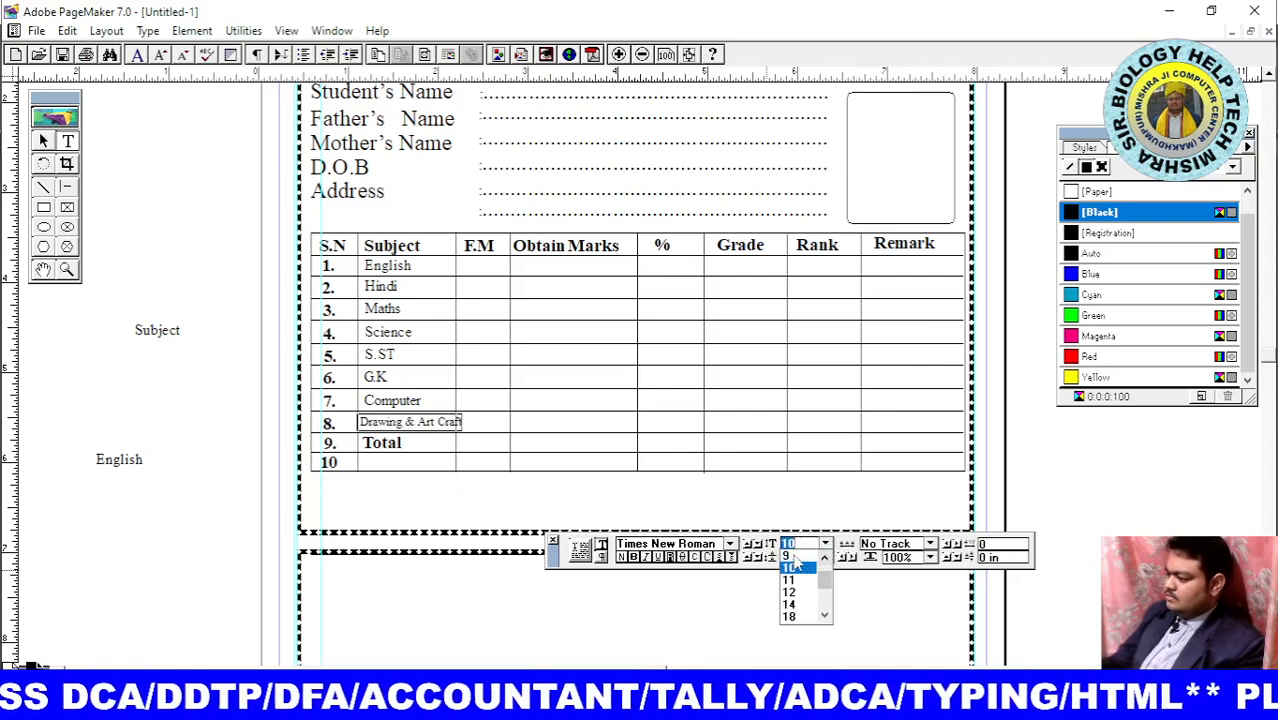
{"action": "left_click", "coordinate": [788, 556]}
{"action": "left_click", "coordinate": [616, 478]}
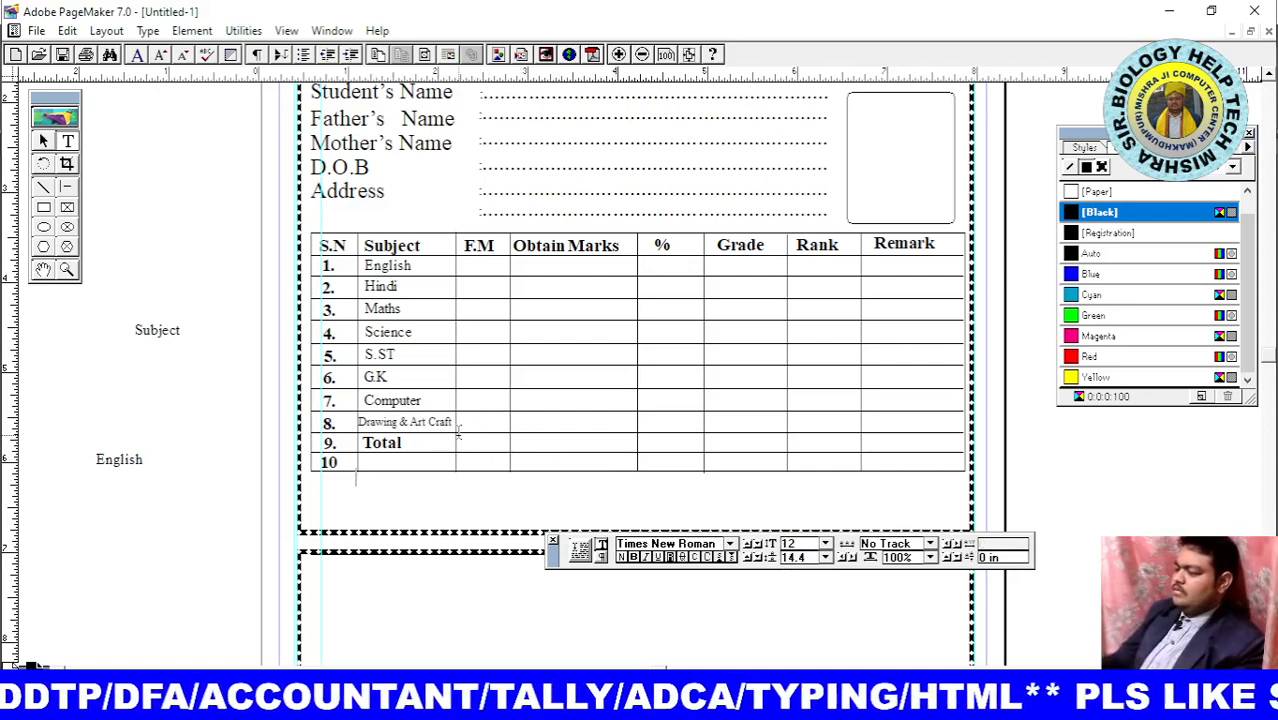
{"action": "left_click_drag", "start_coordinate": [454, 426], "coordinate": [357, 420]}
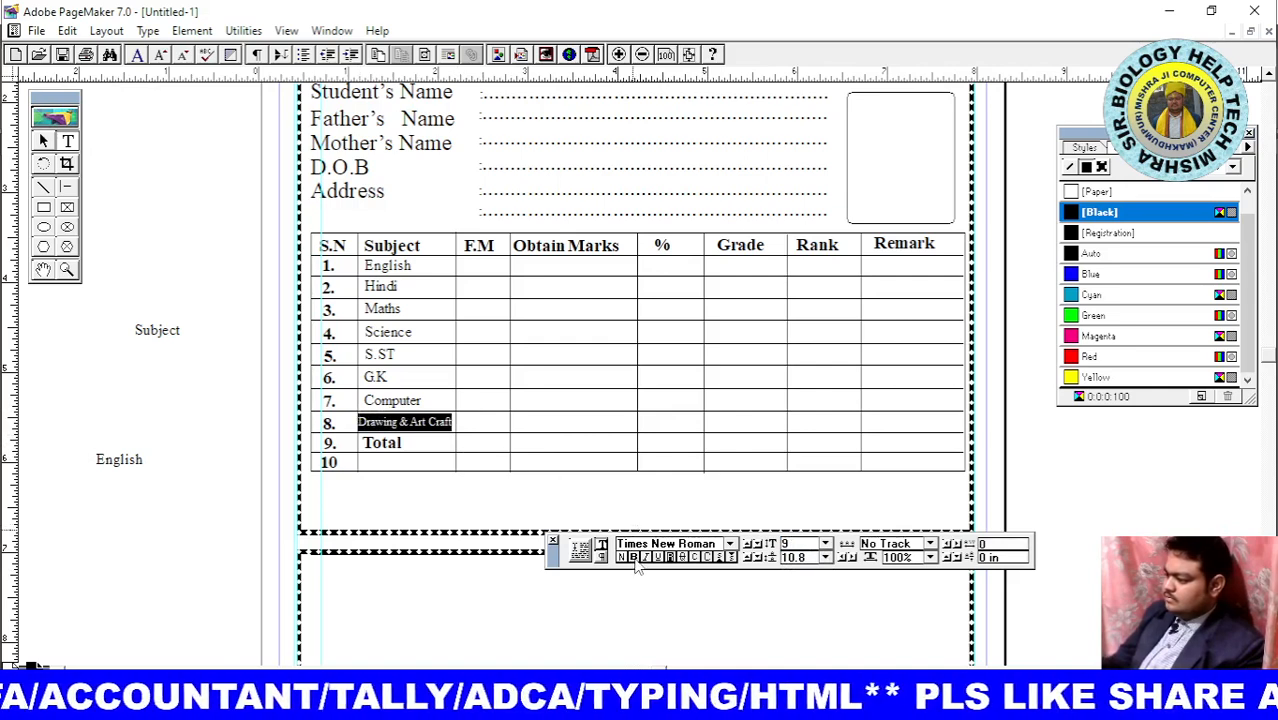
{"action": "left_click", "coordinate": [558, 435]}
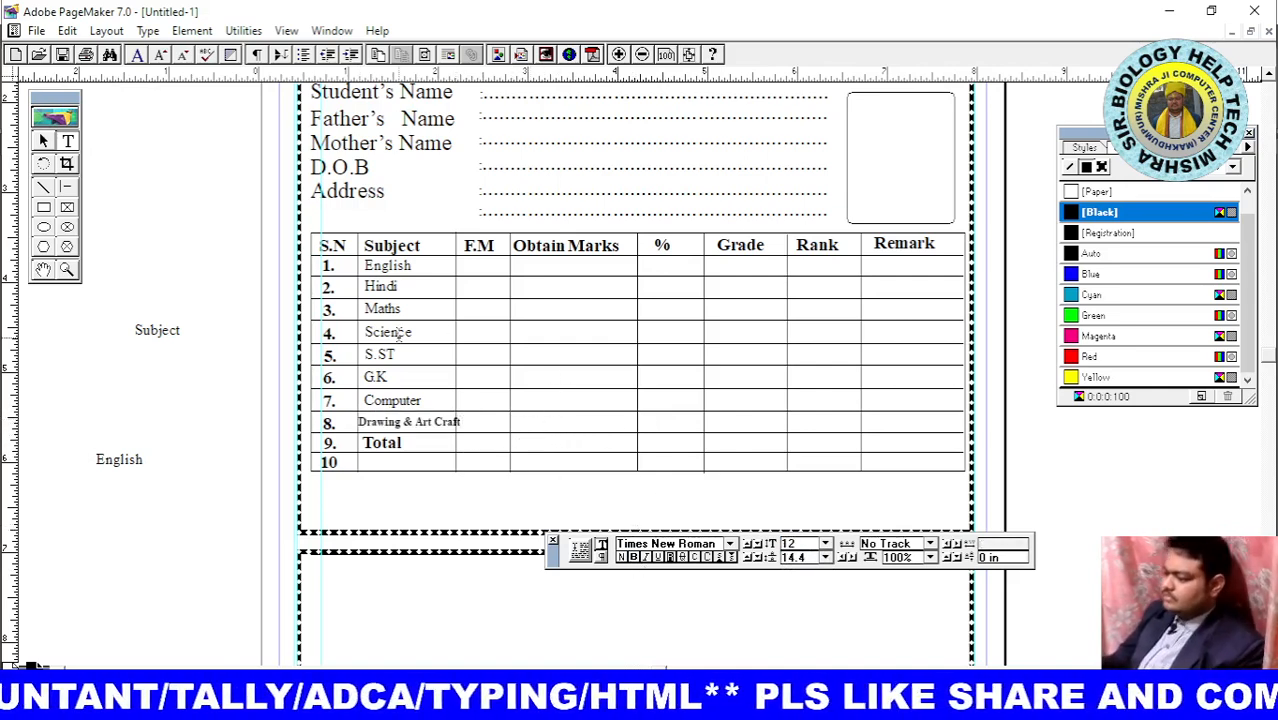
Shift the divider between the Subject and F.M columns further right to about X 2.26 in
{"action": "left_click", "coordinate": [43, 143]}
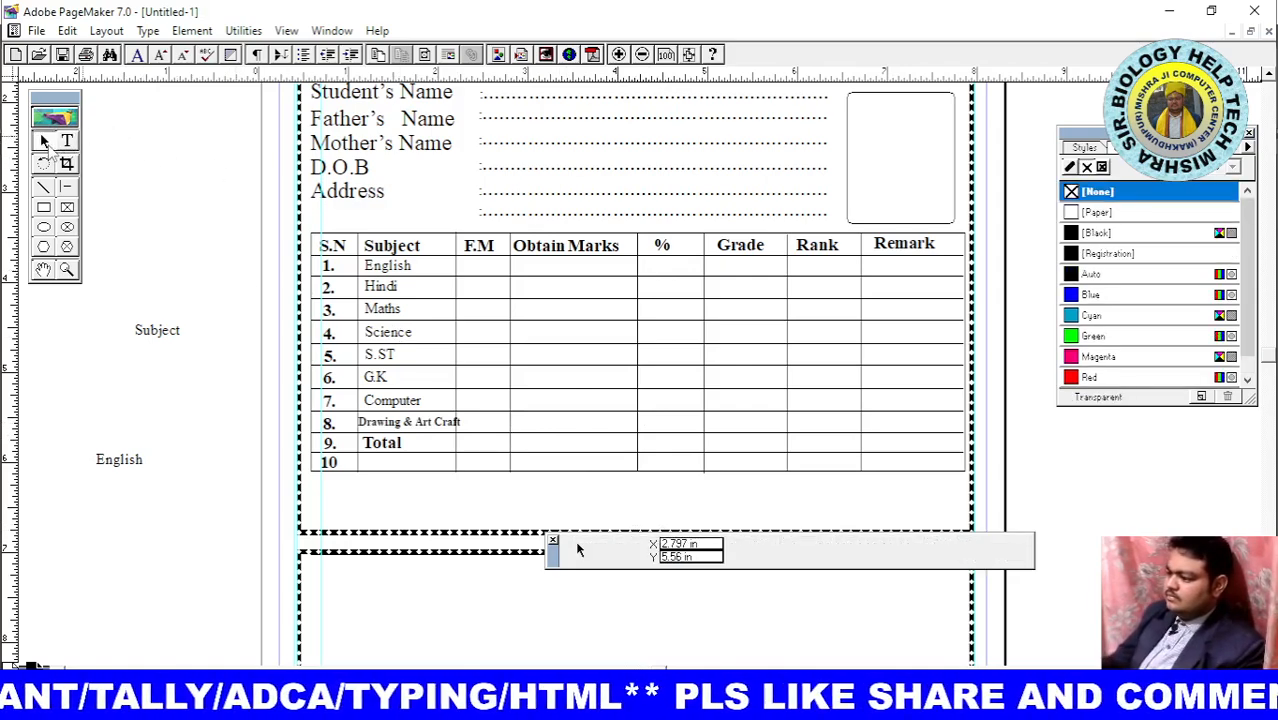
{"action": "left_click", "coordinate": [456, 336]}
{"action": "key", "text": "Right"}
{"action": "key", "text": "Right"}
{"action": "key", "text": "Right"}
{"action": "key", "text": "Right"}
{"action": "key", "text": "Right"}
{"action": "key", "text": "Right"}
{"action": "key", "text": "Right"}
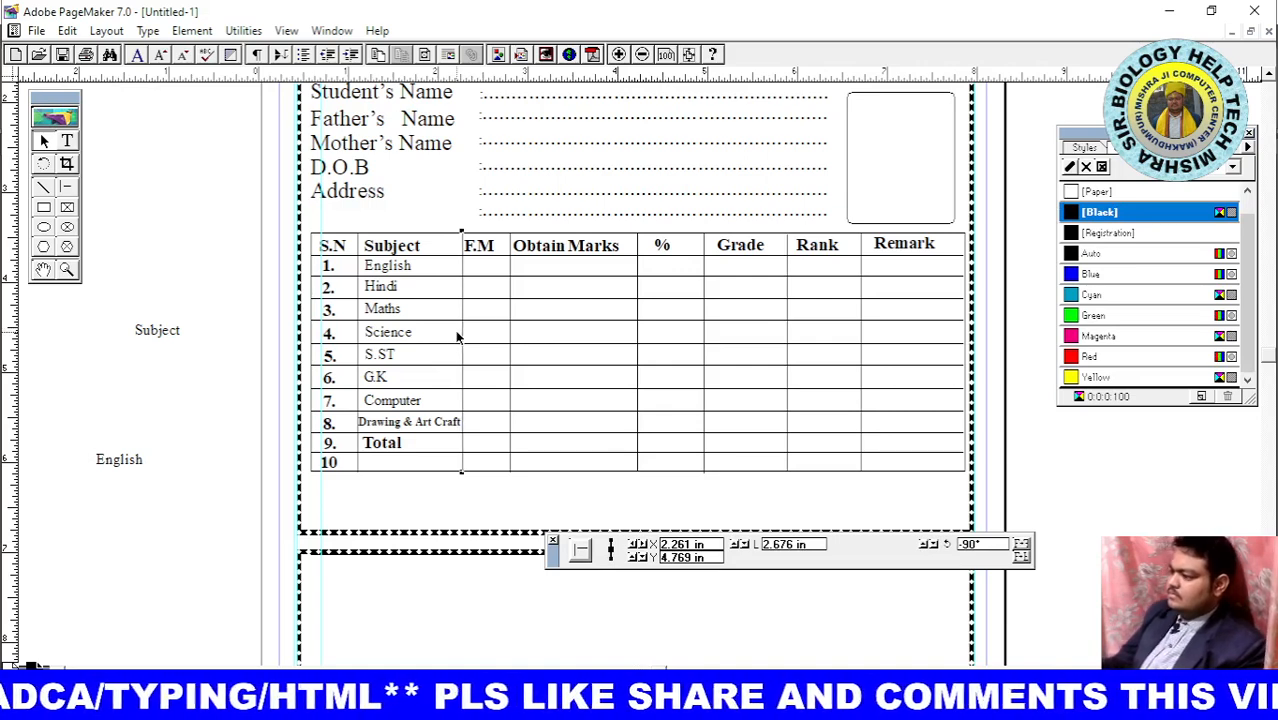
Nudge the "F.M" heading further right to about X 2.54 in
{"action": "left_click", "coordinate": [485, 246]}
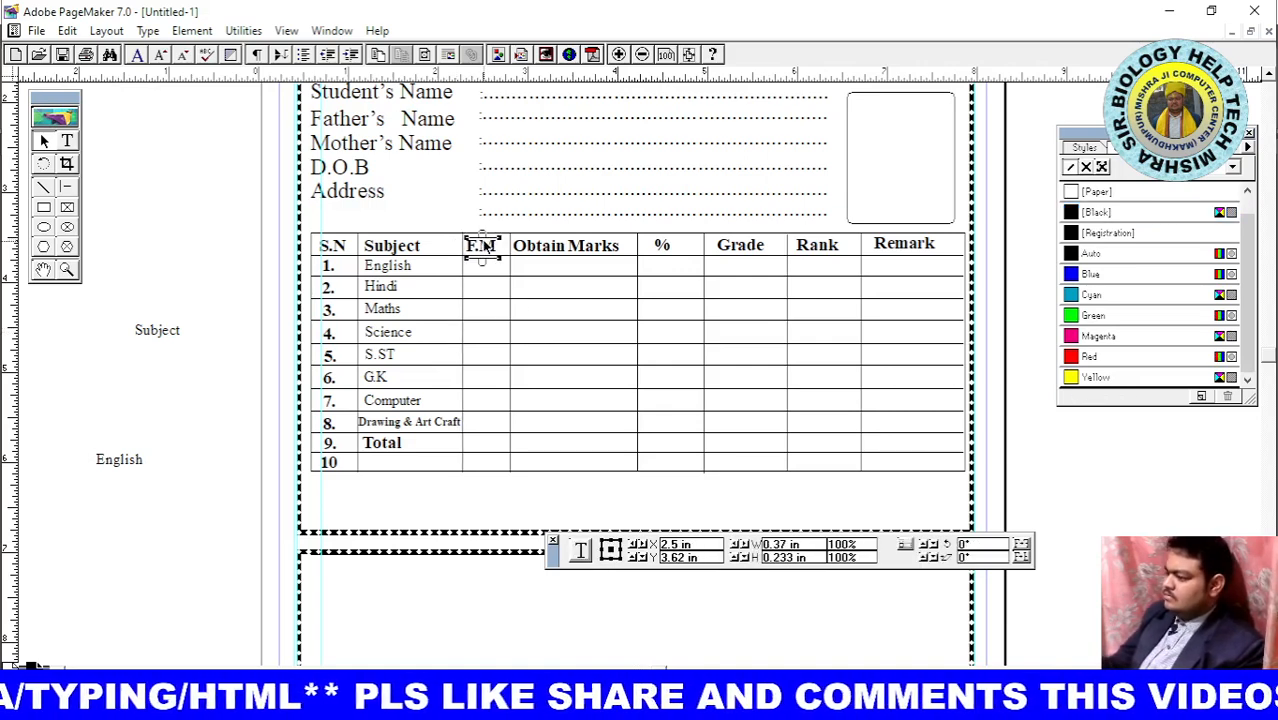
{"action": "key", "text": "Right"}
{"action": "key", "text": "Right"}
{"action": "key", "text": "Right"}
{"action": "key", "text": "Right"}
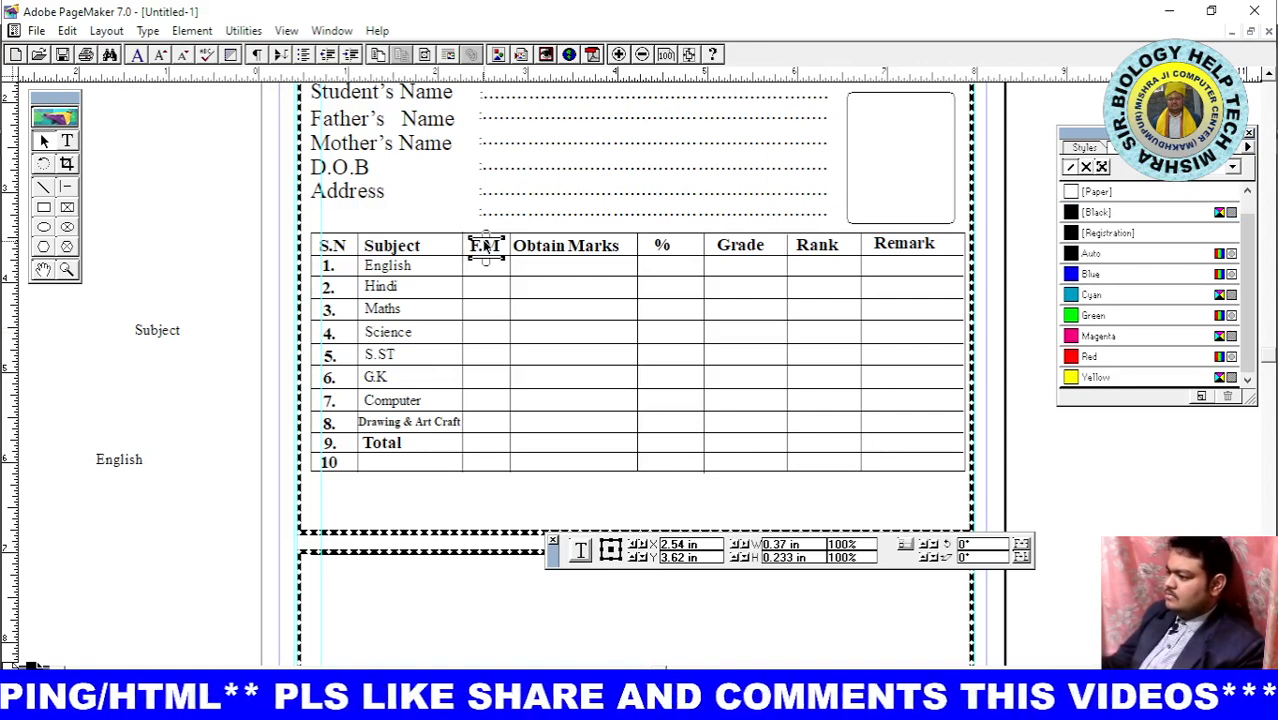
Nudge the "Obtain Marks" heading further right to about X 3.57 in
{"action": "left_click", "coordinate": [554, 247]}
{"action": "key", "text": "Right"}
{"action": "key", "text": "Right"}
{"action": "key", "text": "Right"}
{"action": "key", "text": "Right"}
{"action": "key", "text": "Right"}
{"action": "key", "text": "Right"}
{"action": "key", "text": "Right"}
{"action": "key", "text": "Right"}
{"action": "key", "text": "Right"}
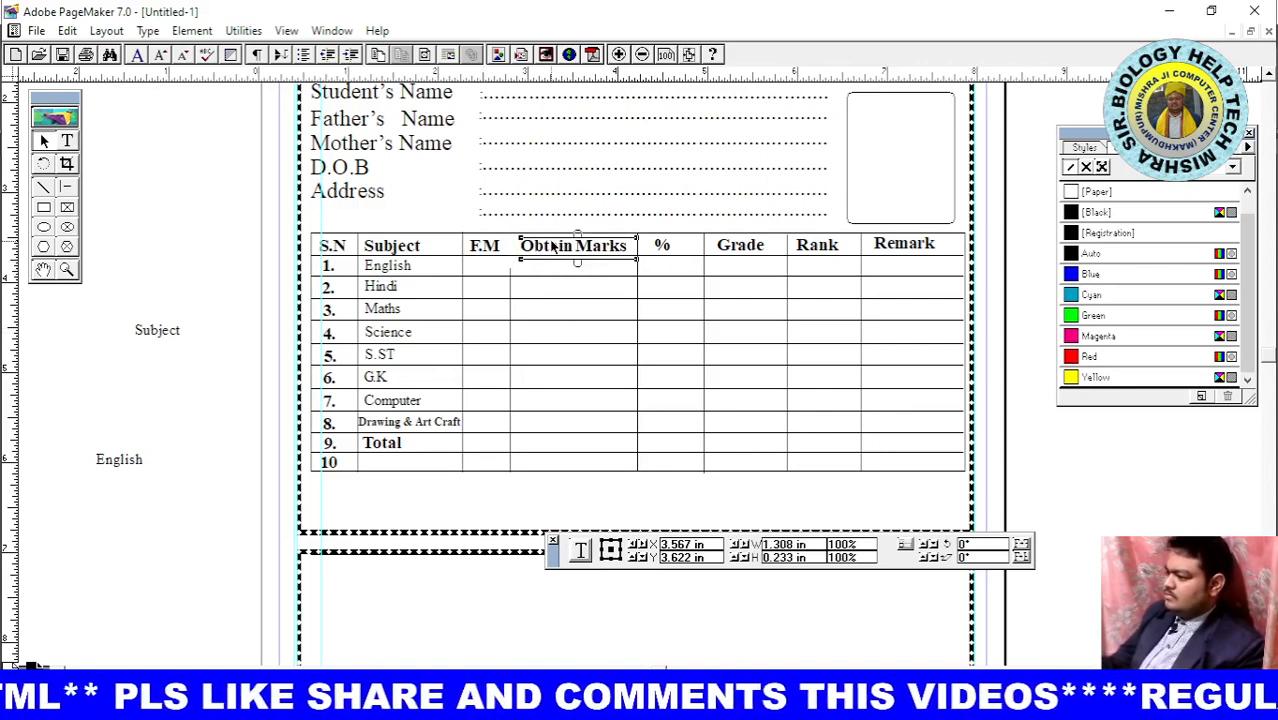
Shift the divider between the F.M and Obtain Marks columns further right to about X 2.9 in
{"action": "left_click", "coordinate": [509, 299]}
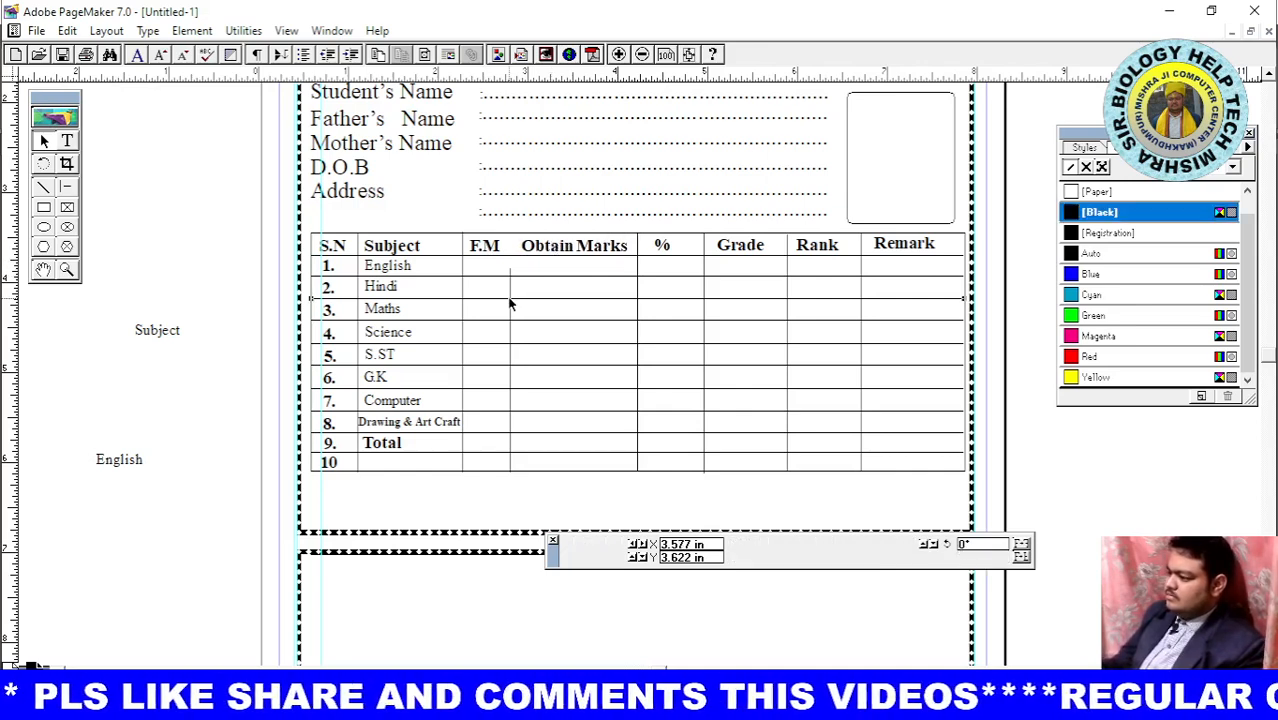
{"action": "left_click", "coordinate": [509, 317]}
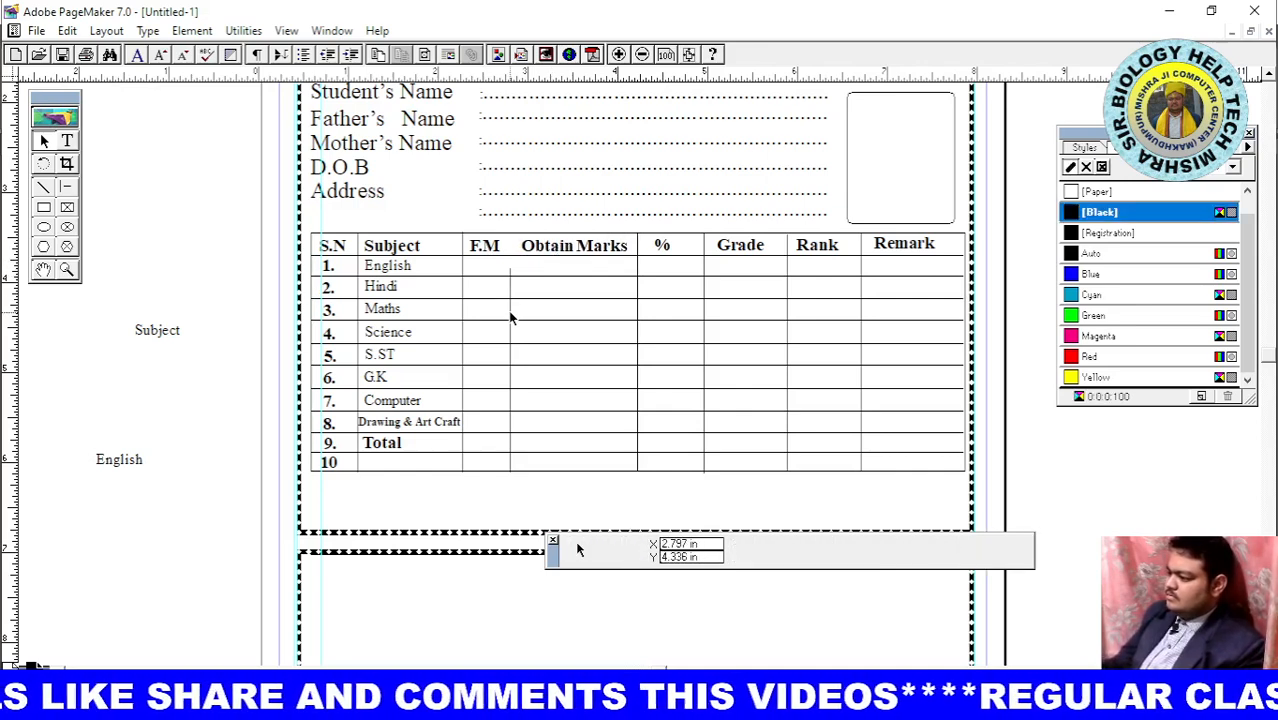
{"action": "left_click", "coordinate": [510, 317]}
{"action": "key", "text": "Right"}
{"action": "key", "text": "Right"}
{"action": "key", "text": "Right"}
{"action": "key", "text": "Right"}
{"action": "key", "text": "Right"}
{"action": "key", "text": "Right"}
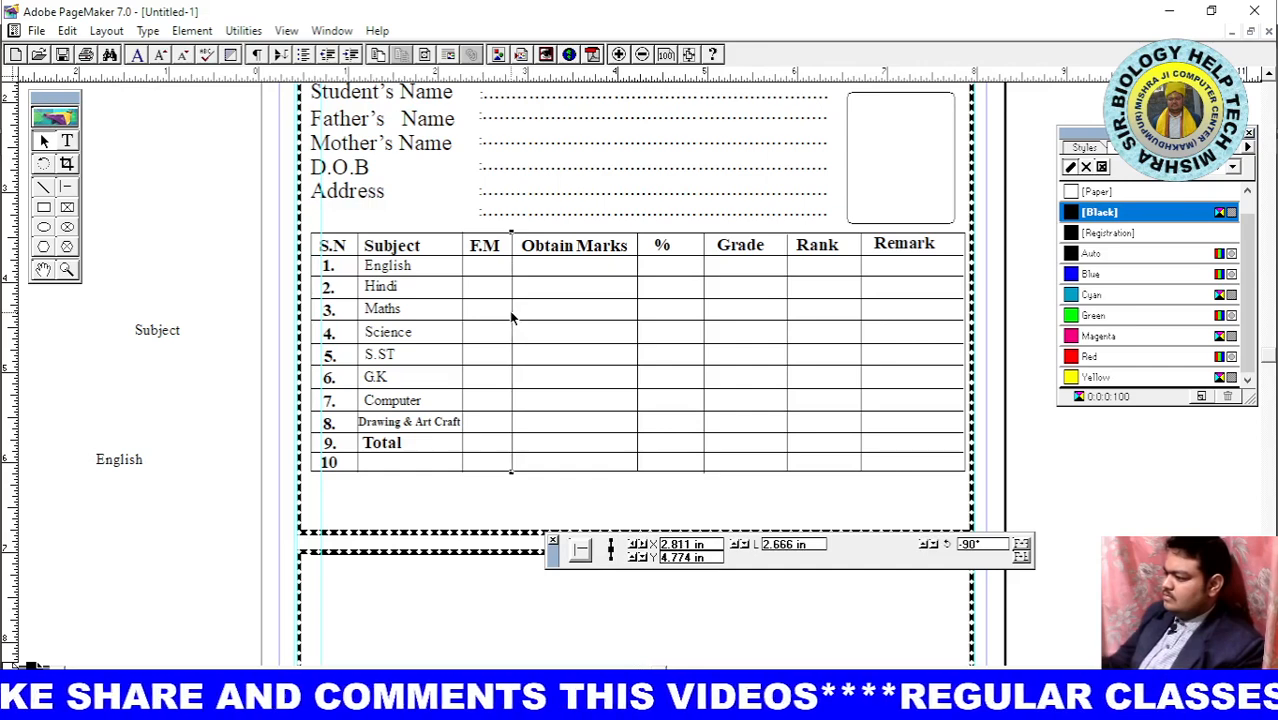
{"action": "key", "text": "Right"}
{"action": "key", "text": "Right"}
{"action": "key", "text": "Right"}
{"action": "key", "text": "Right"}
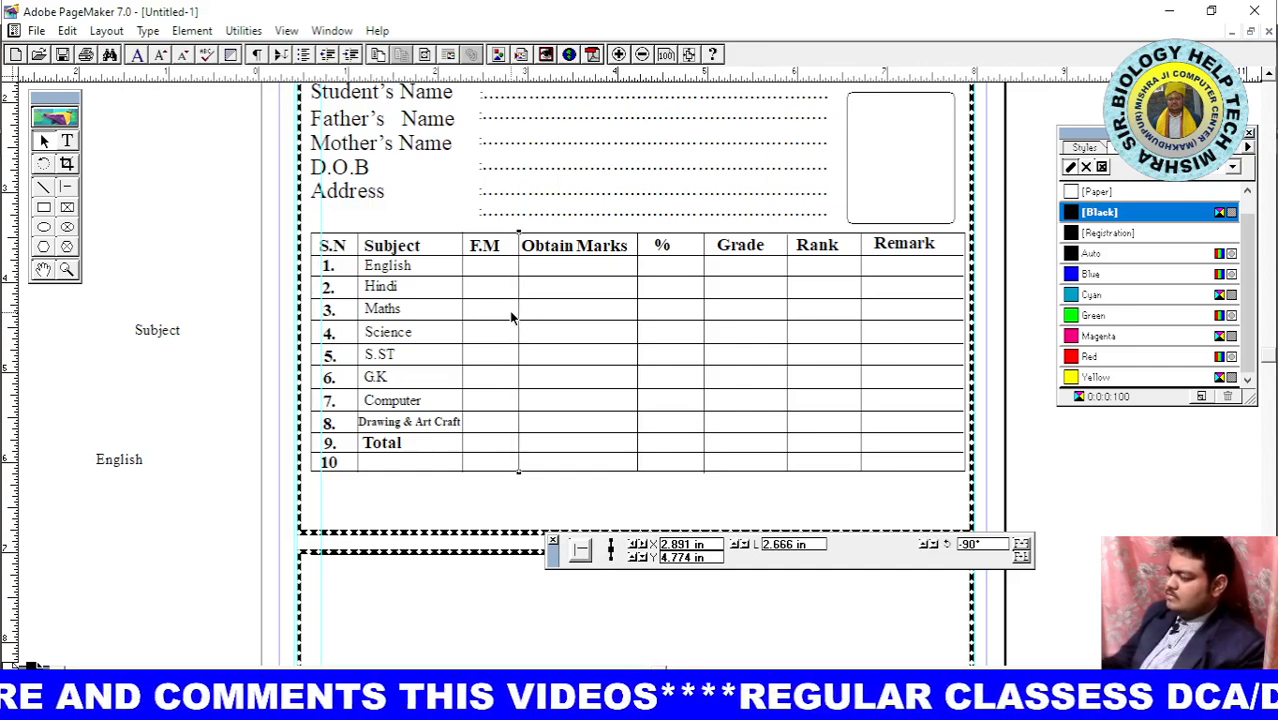
{"action": "key", "text": "Right"}
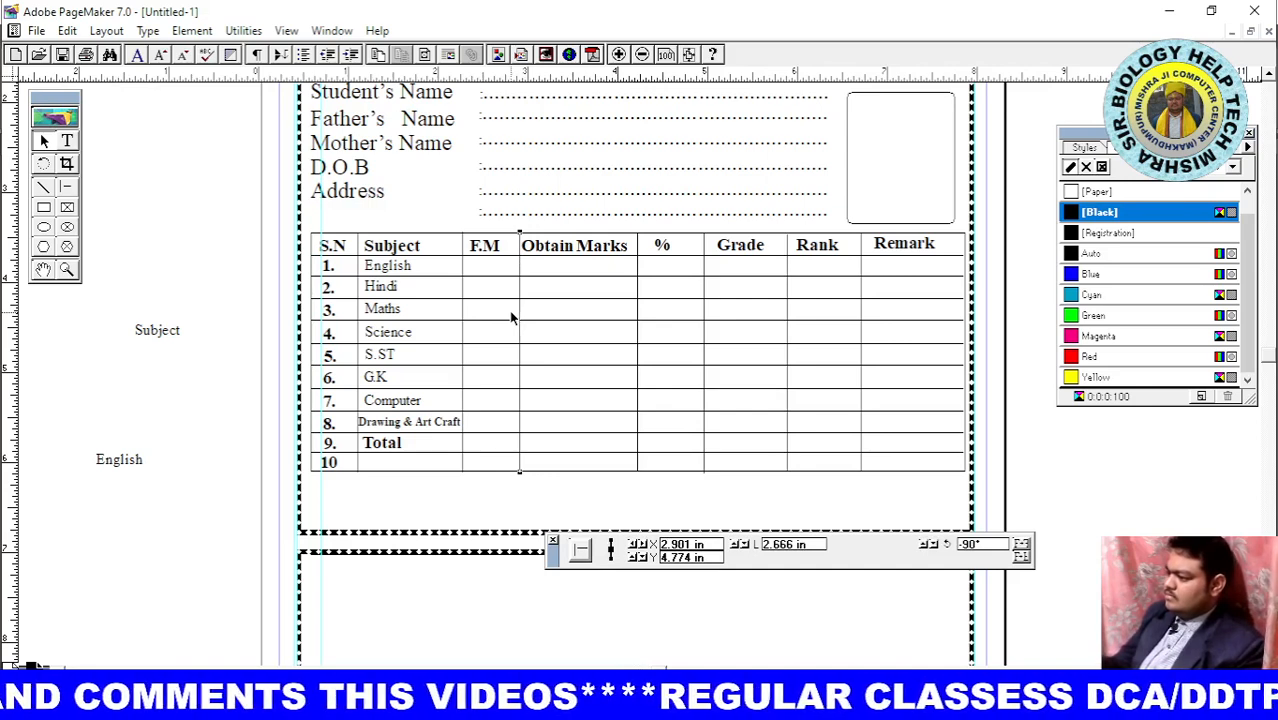
Center the "F.M" heading slightly further right and shift the "Obtain Marks" heading to about X 3.63 in
{"action": "left_click_drag", "start_coordinate": [486, 245], "coordinate": [553, 252]}
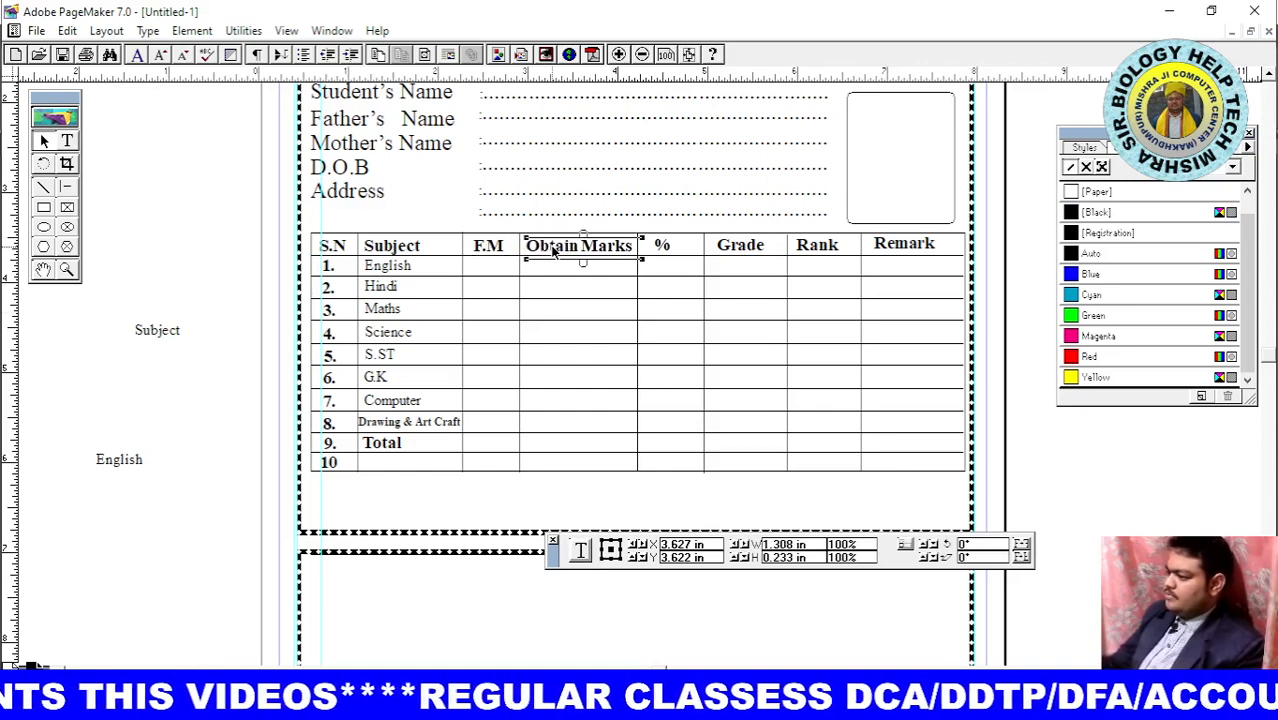
{"action": "left_click", "coordinate": [567, 403]}
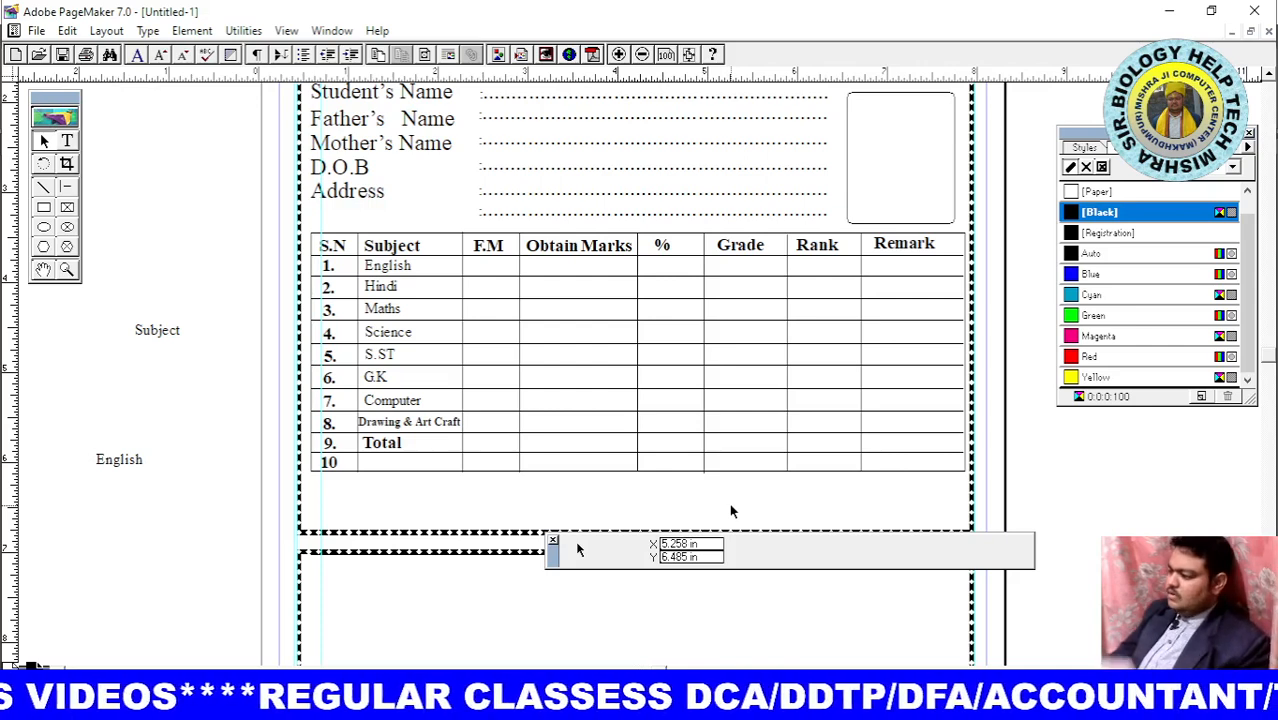
Move the floating palette down off the form and add the text "Issue Date:" on the pasteboard
{"action": "left_click_drag", "start_coordinate": [552, 562], "coordinate": [552, 607]}
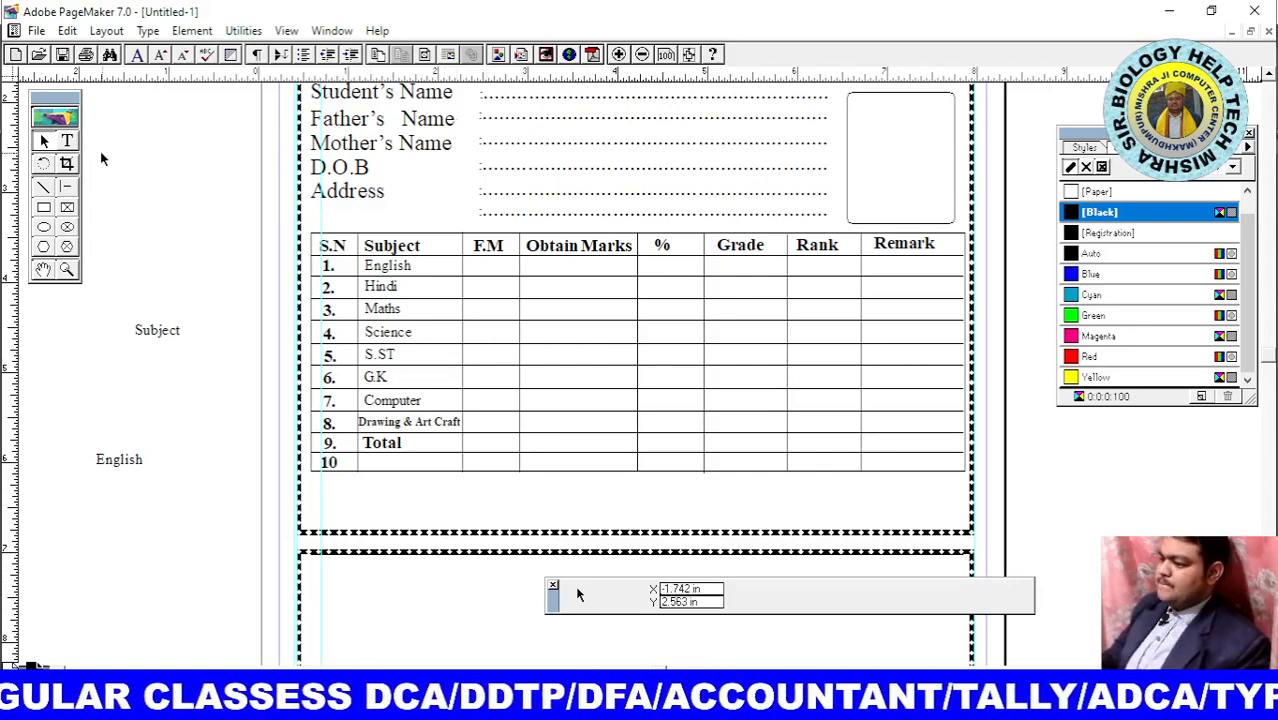
{"action": "left_click", "coordinate": [68, 142]}
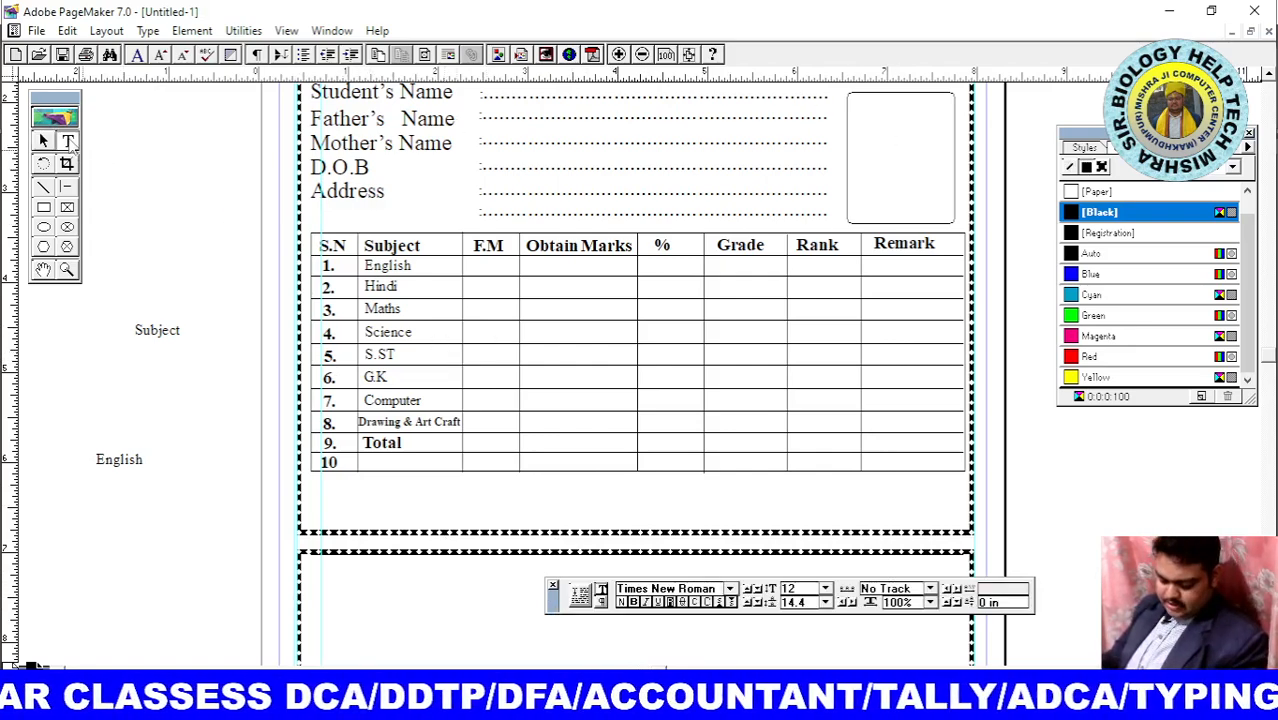
{"action": "left_click", "coordinate": [68, 534]}
{"action": "type", "text": "Issue Date:"}
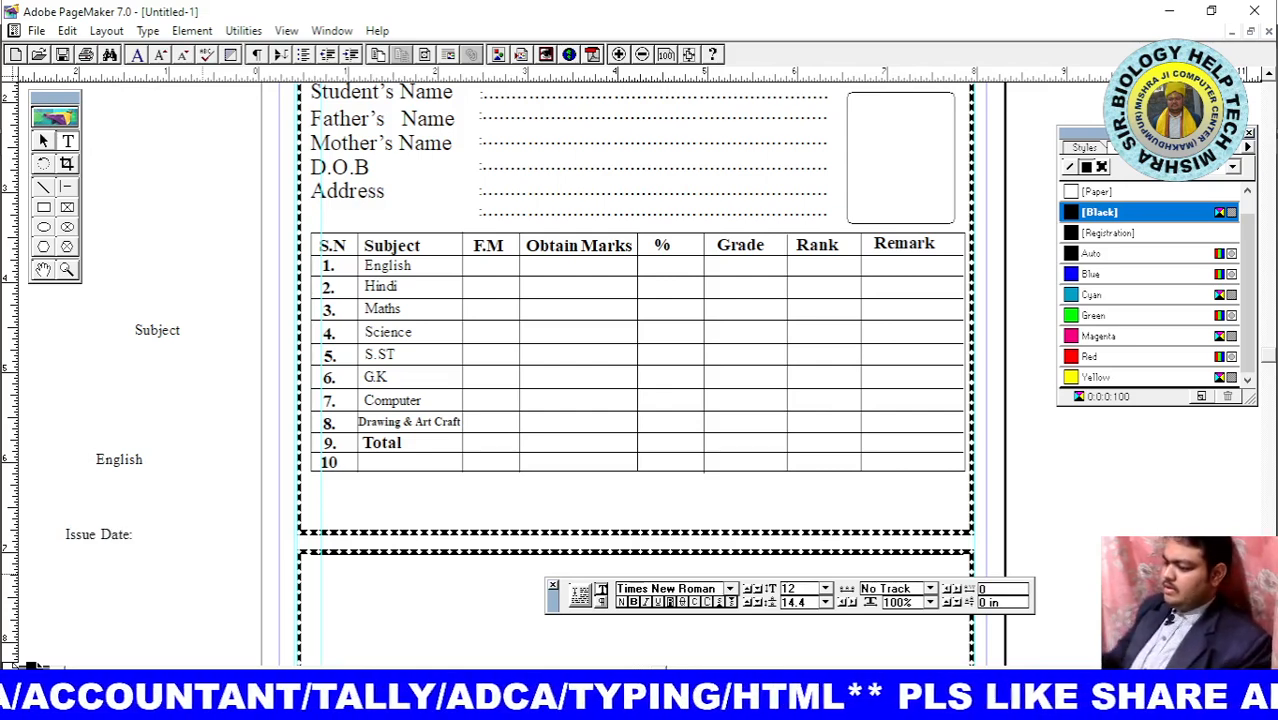
{"action": "left_click", "coordinate": [44, 142]}
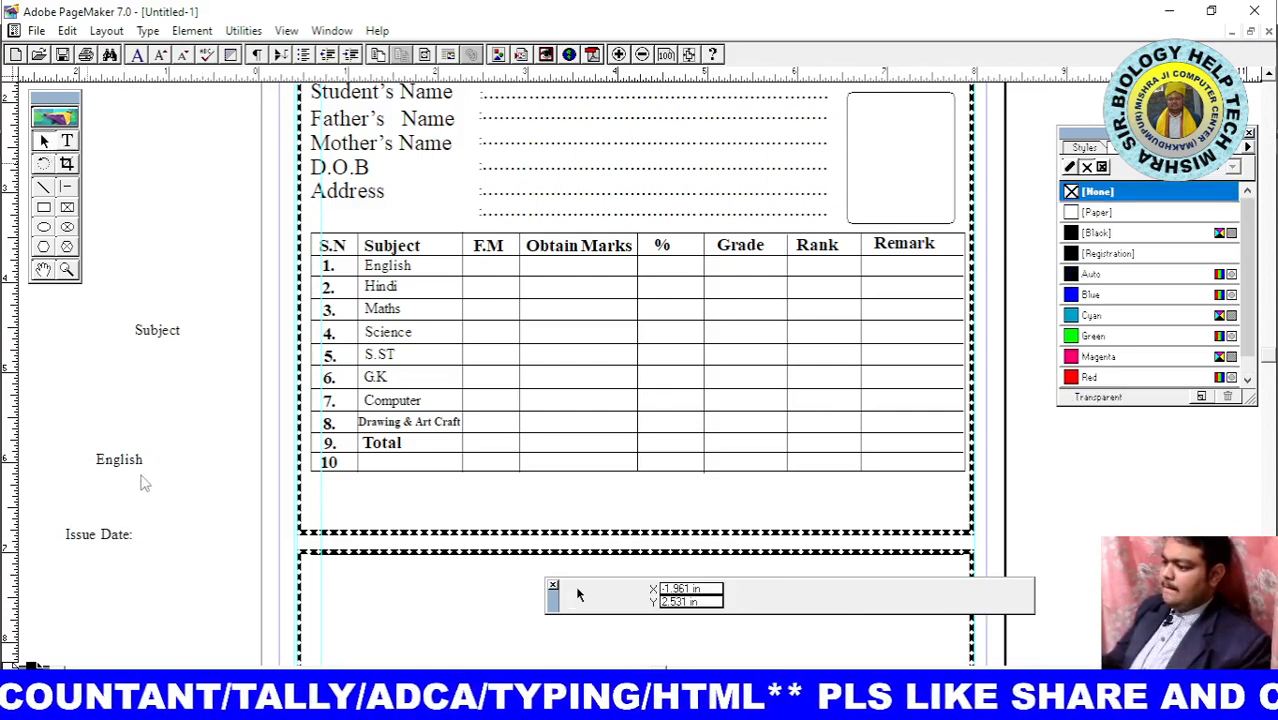
Place the "Issue Date:" text below the table's left end and narrow its text block to about 0.82 in
{"action": "left_click", "coordinate": [115, 535]}
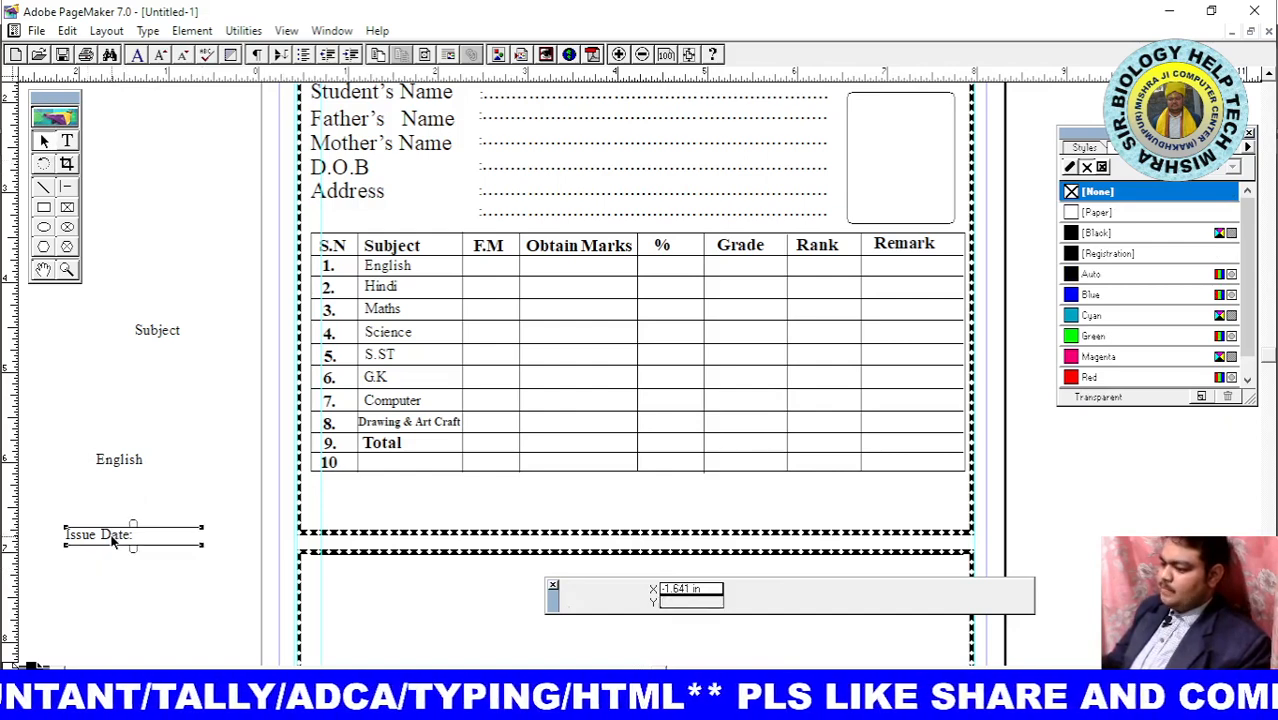
{"action": "left_click_drag", "start_coordinate": [113, 537], "coordinate": [359, 511]}
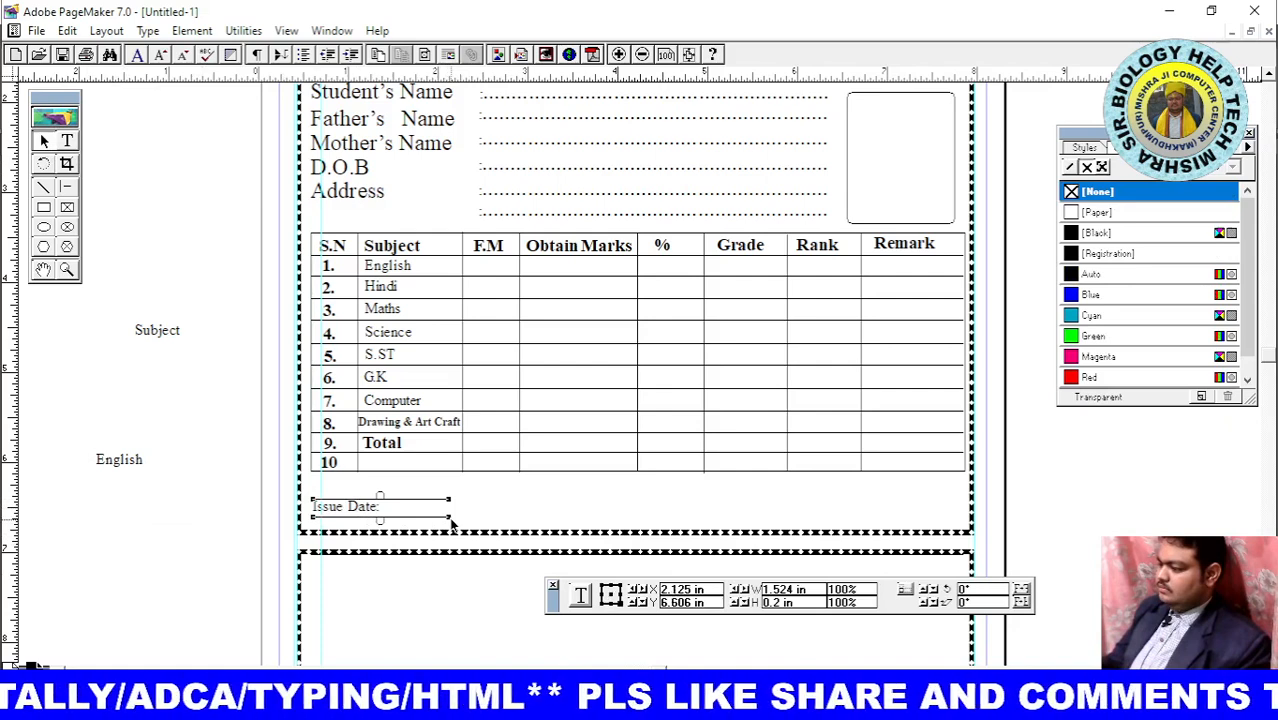
{"action": "left_click_drag", "start_coordinate": [450, 522], "coordinate": [388, 520]}
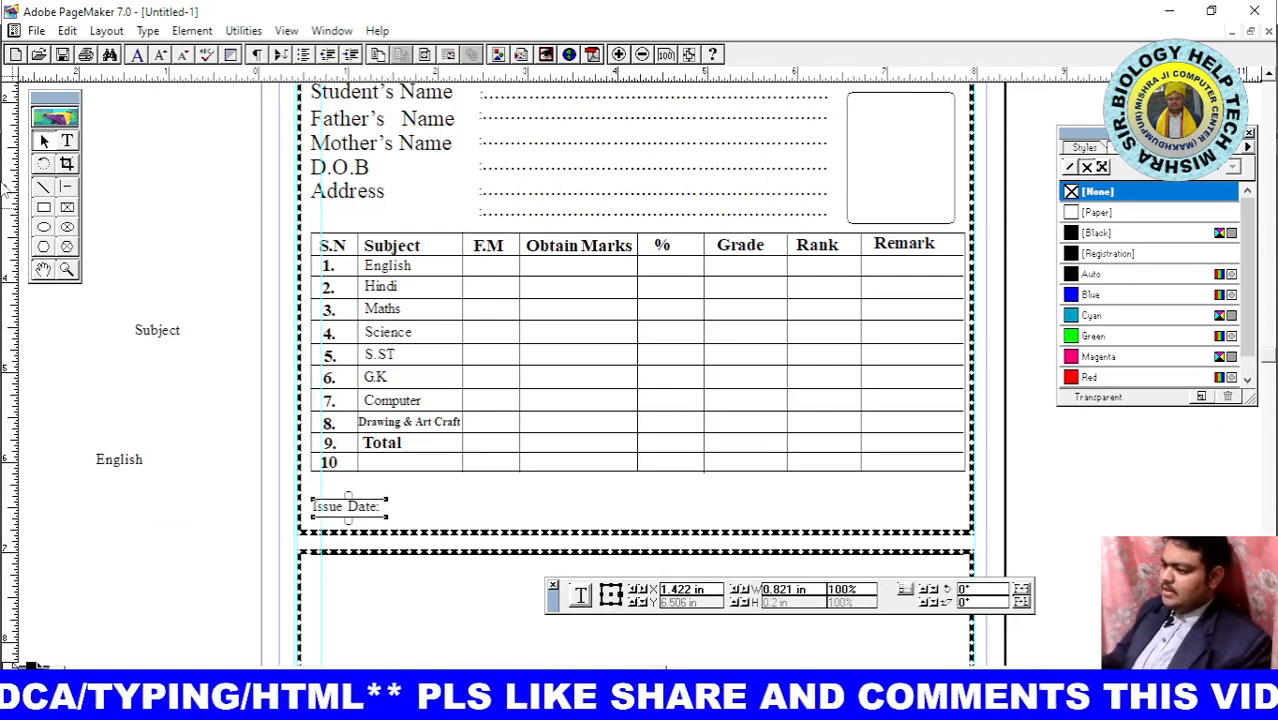
Add a separate text "Principal" on the pasteboard beside the form
{"action": "left_click", "coordinate": [70, 143]}
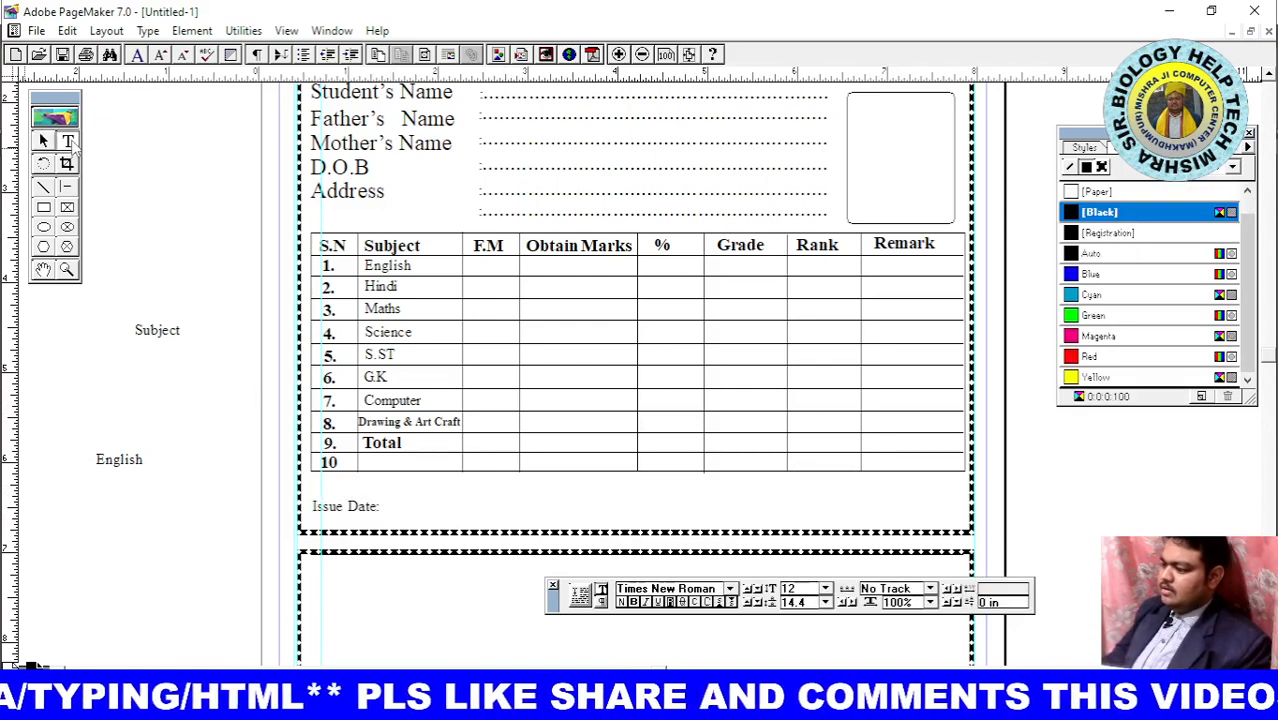
{"action": "left_click", "coordinate": [73, 523]}
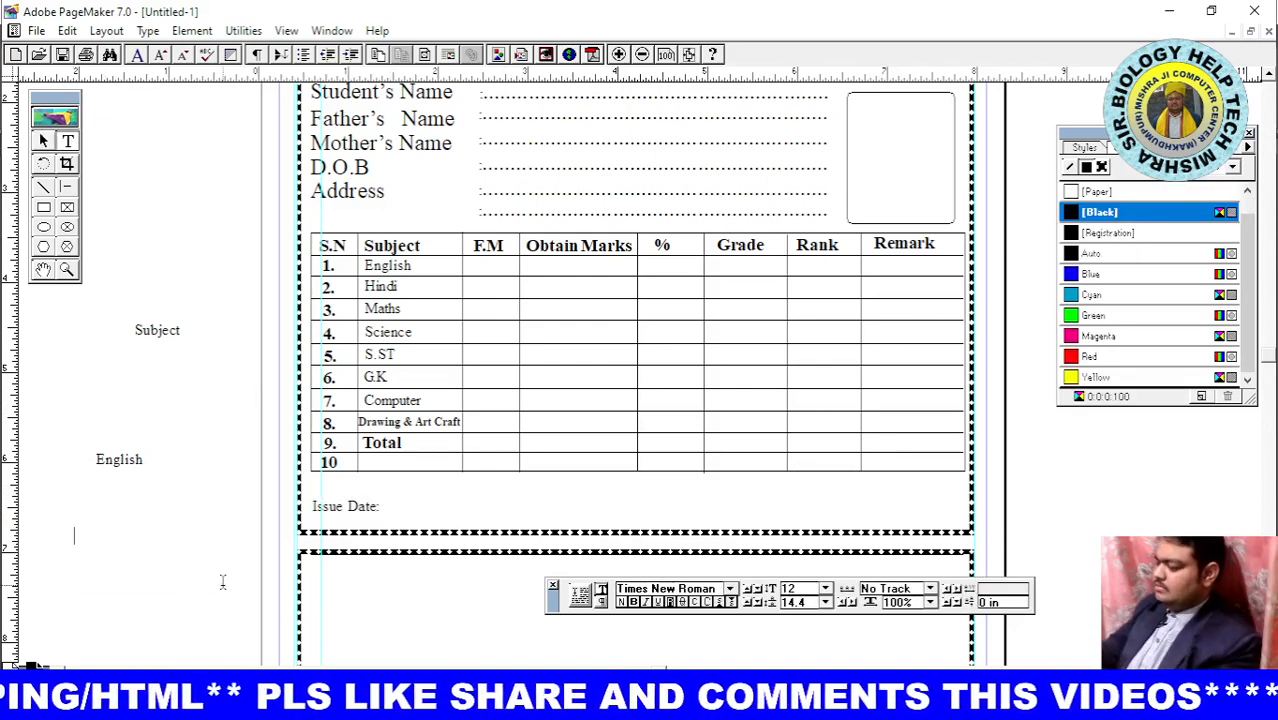
{"action": "type", "text": "Principal"}
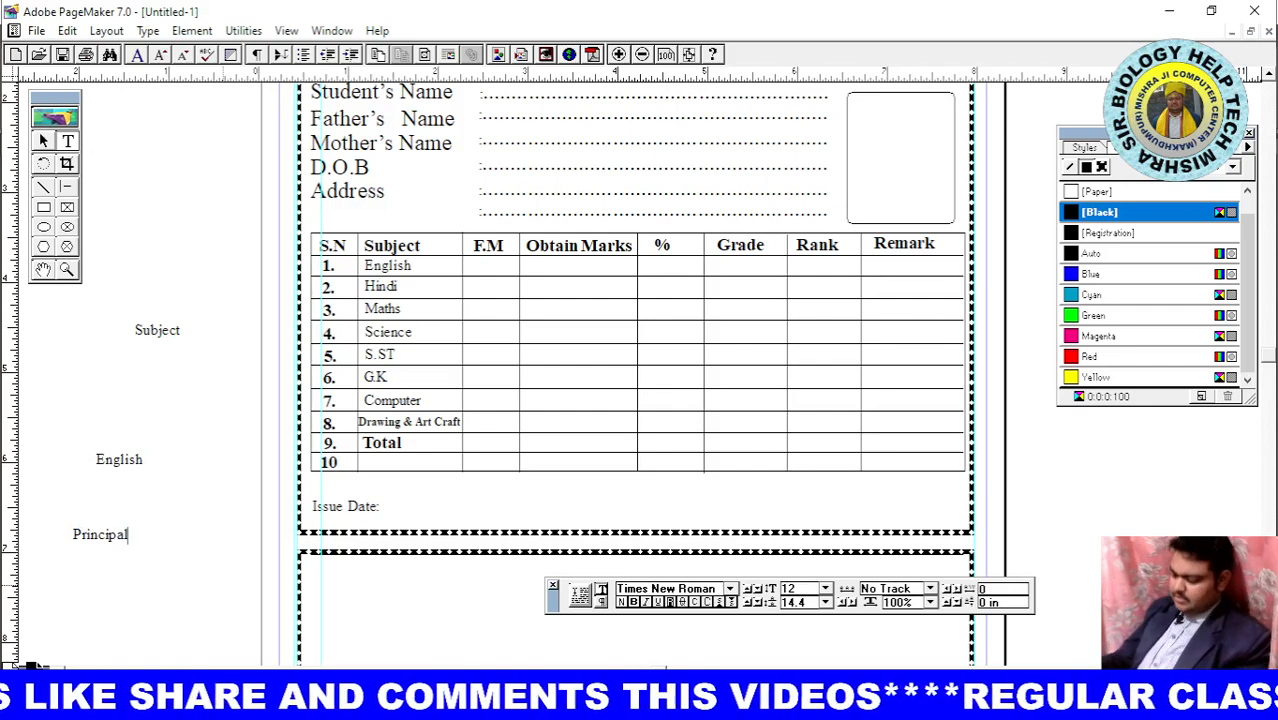
{"action": "left_click", "coordinate": [42, 143]}
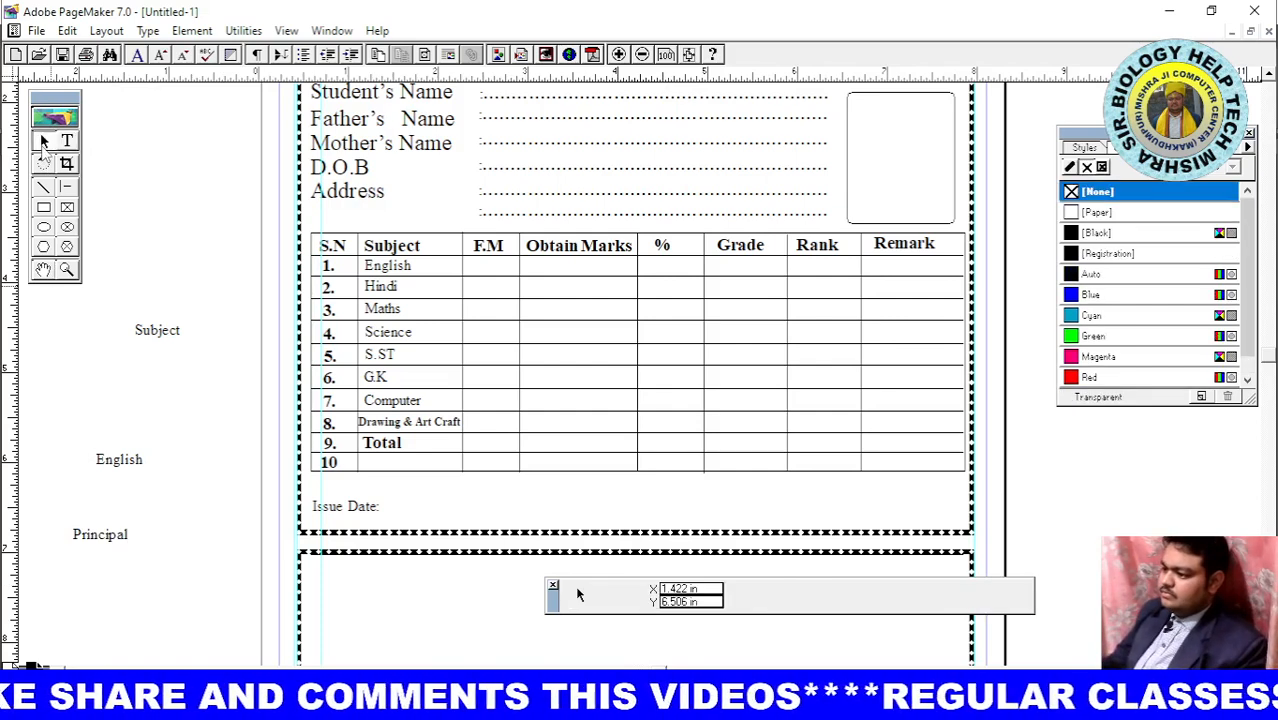
Place "Principal" below the table's right end, in a text block about 0.86 in wide, roughly level with "Issue Date:"
{"action": "left_click", "coordinate": [92, 538]}
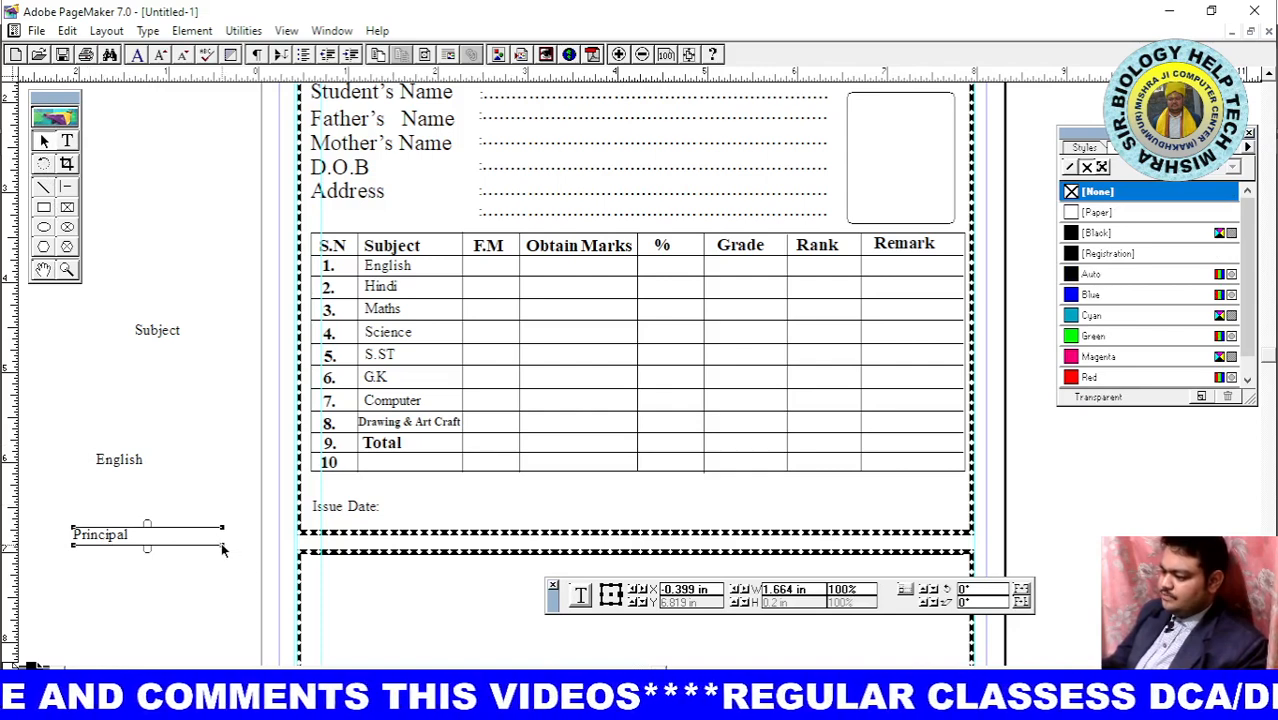
{"action": "left_click_drag", "start_coordinate": [222, 546], "coordinate": [897, 512]}
{"action": "key", "text": "Right"}
{"action": "key", "text": "Right"}
{"action": "key", "text": "Right"}
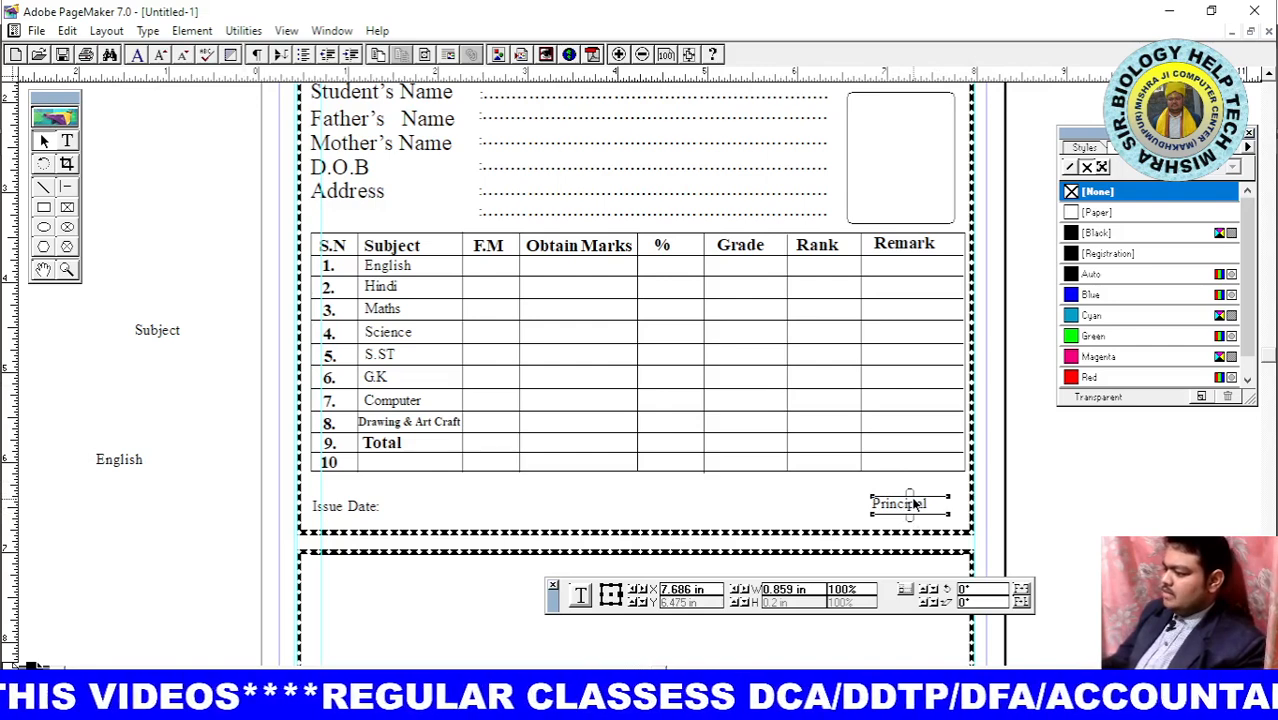
{"action": "key", "text": "Down"}
{"action": "key", "text": "Down"}
{"action": "key", "text": "Down"}
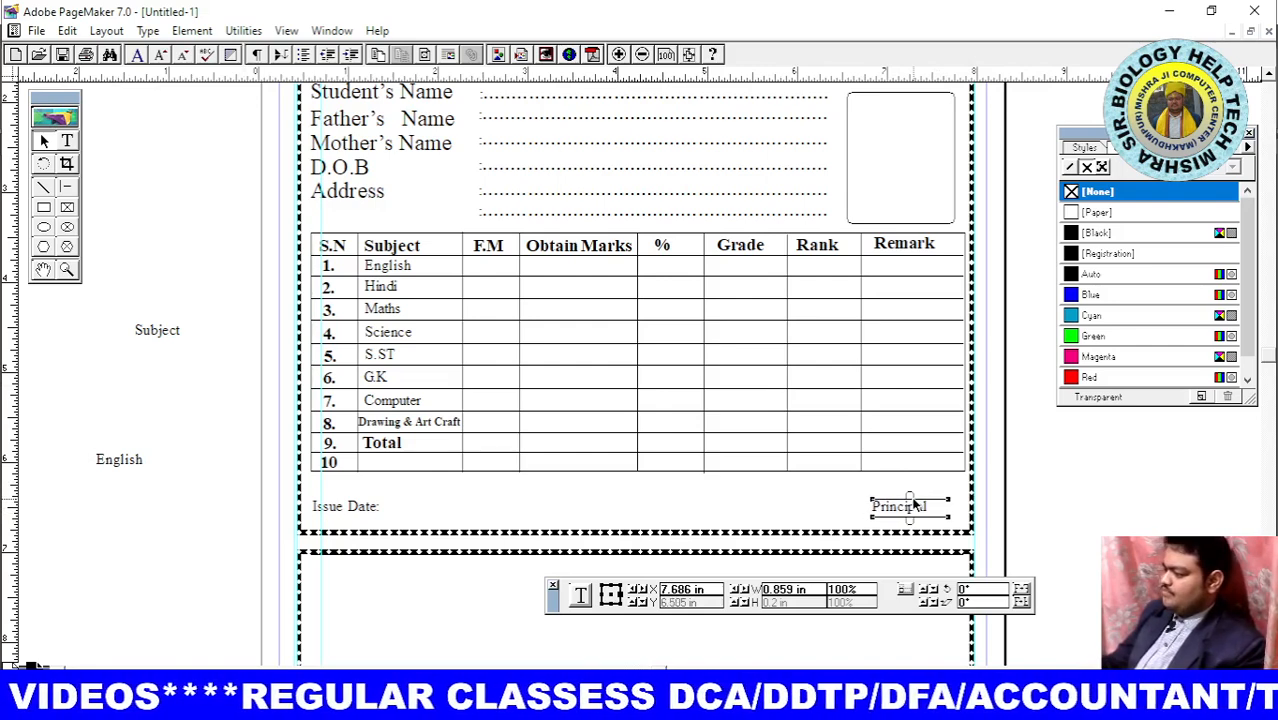
{"action": "key", "text": "Down"}
{"action": "key", "text": "Down"}
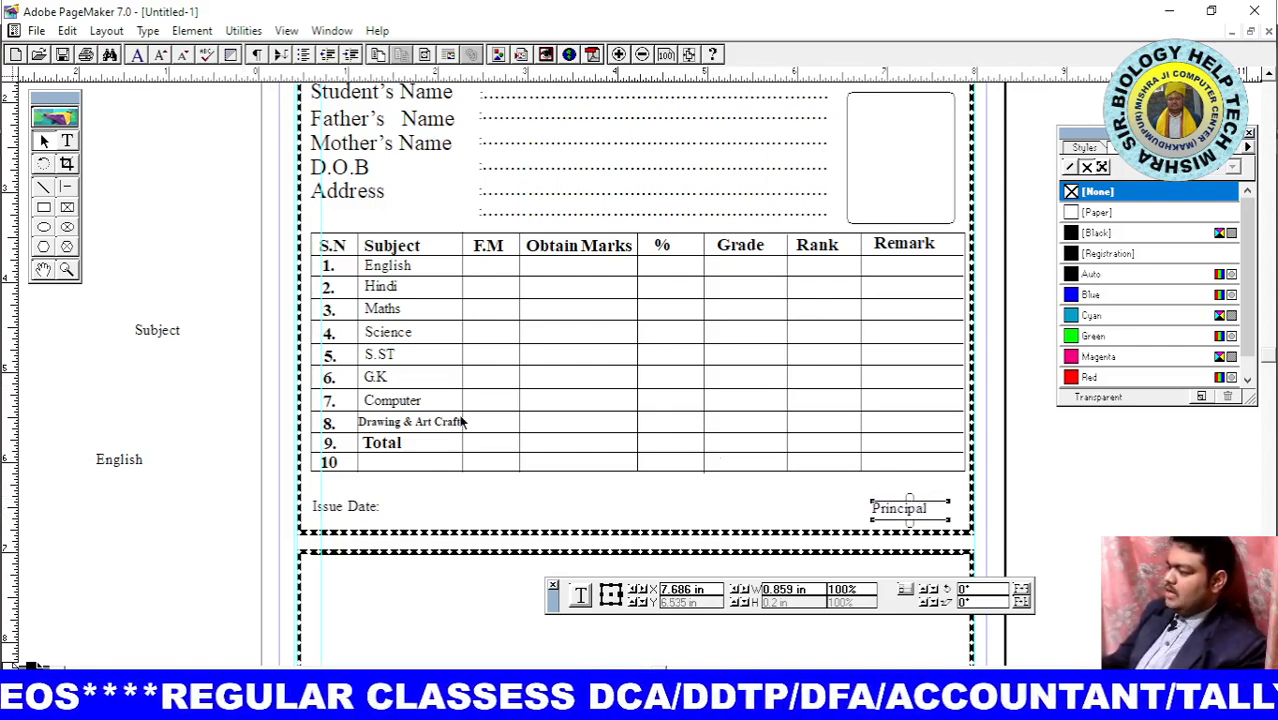
Make the "Principal" text below the table bold
{"action": "left_click", "coordinate": [72, 141]}
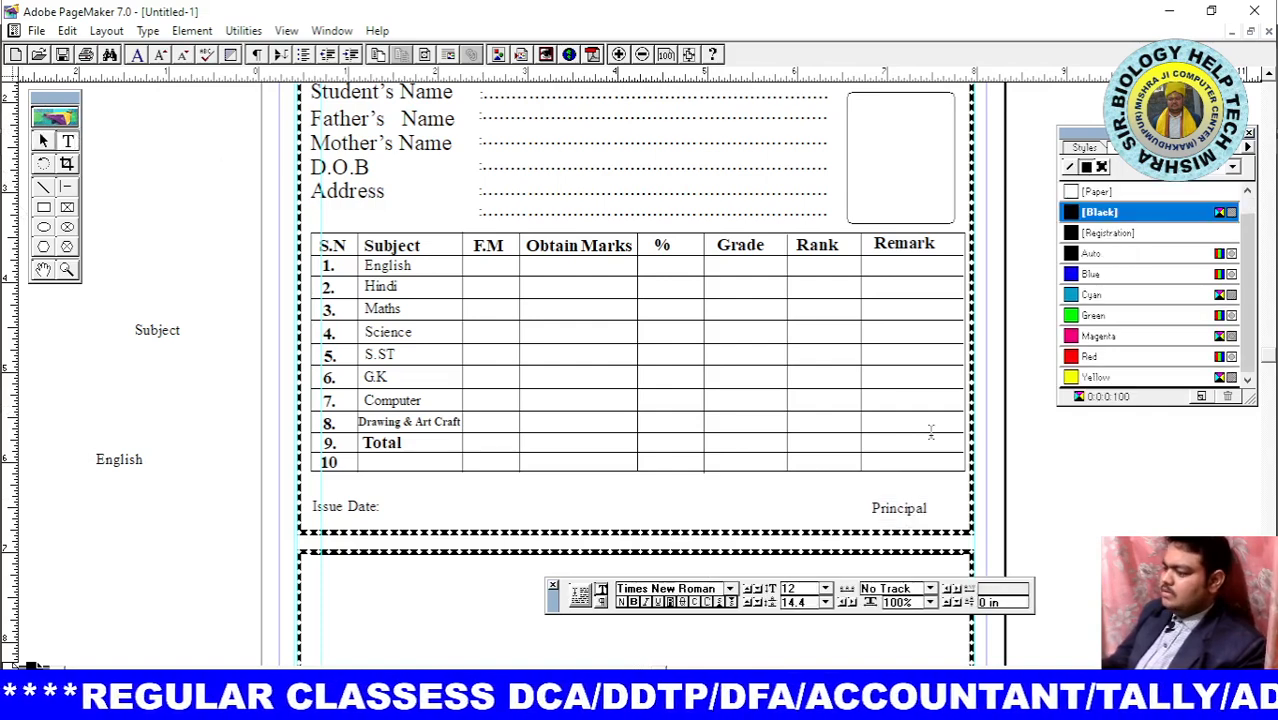
{"action": "left_click_drag", "start_coordinate": [930, 509], "coordinate": [875, 509]}
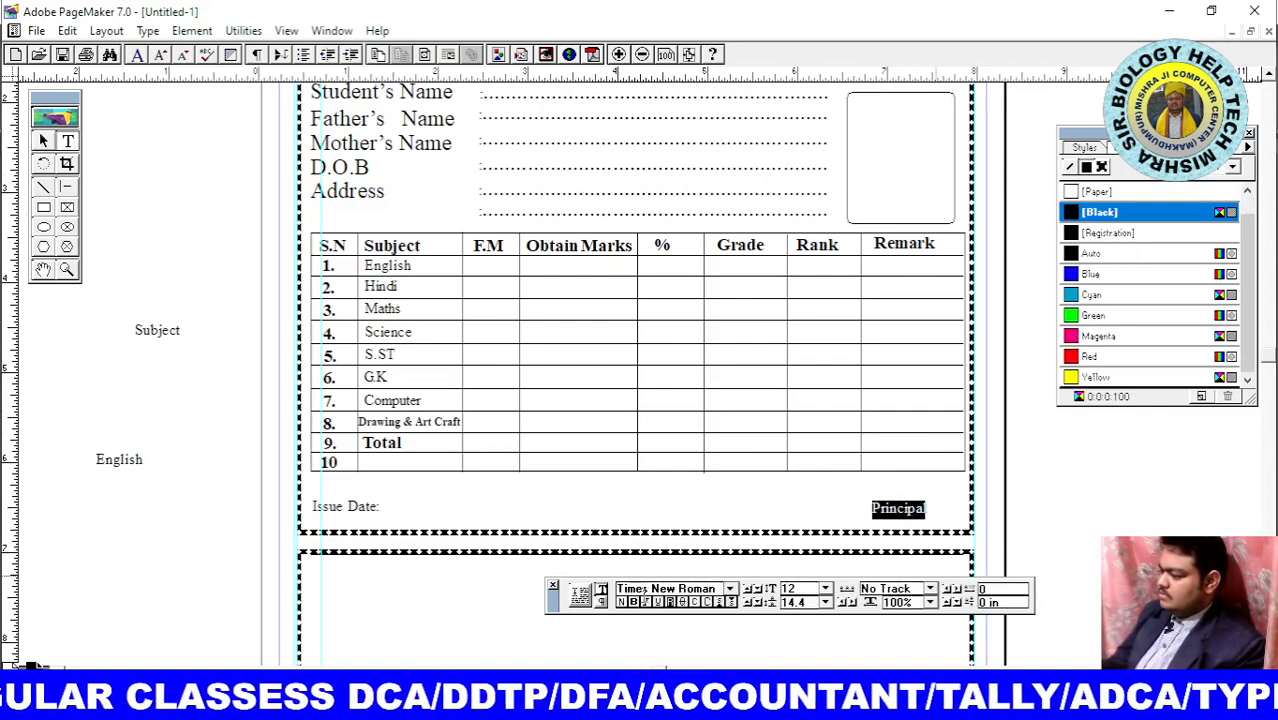
{"action": "left_click", "coordinate": [635, 603]}
{"action": "left_click", "coordinate": [1041, 553]}
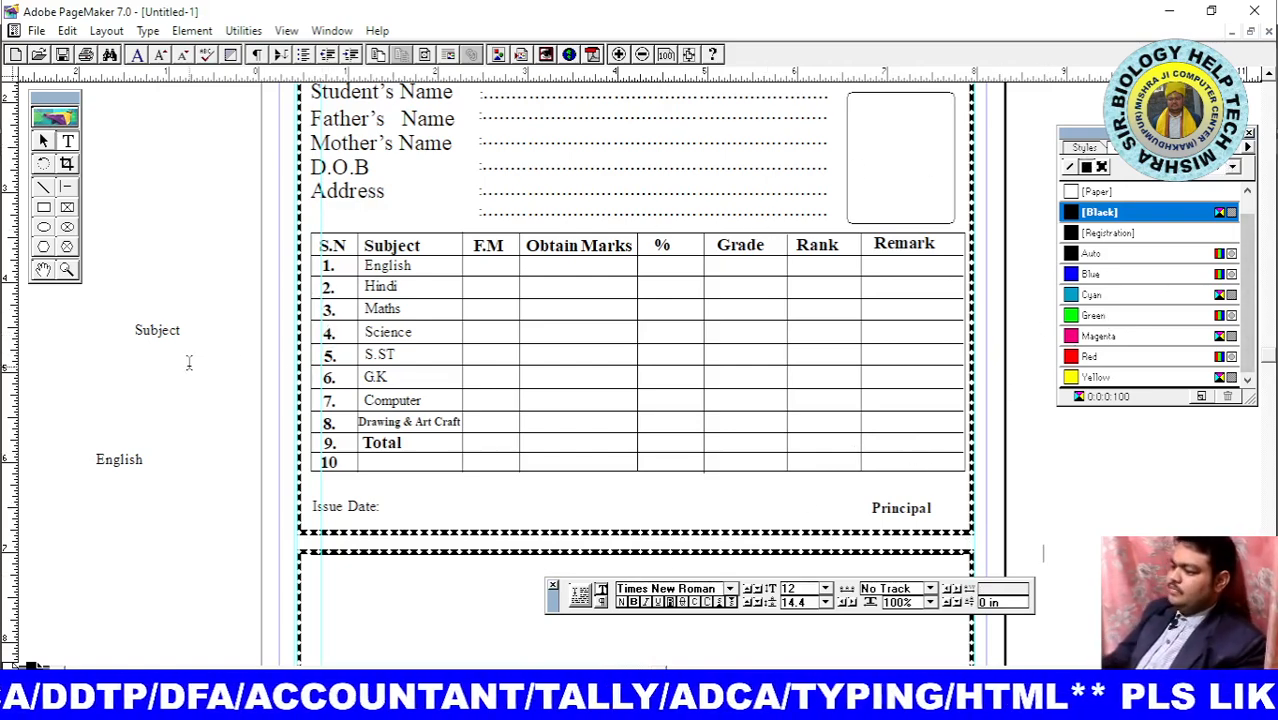
Review the mark sheet at actual size, from the school heading down to the signature line
{"action": "right_click", "coordinate": [124, 234]}
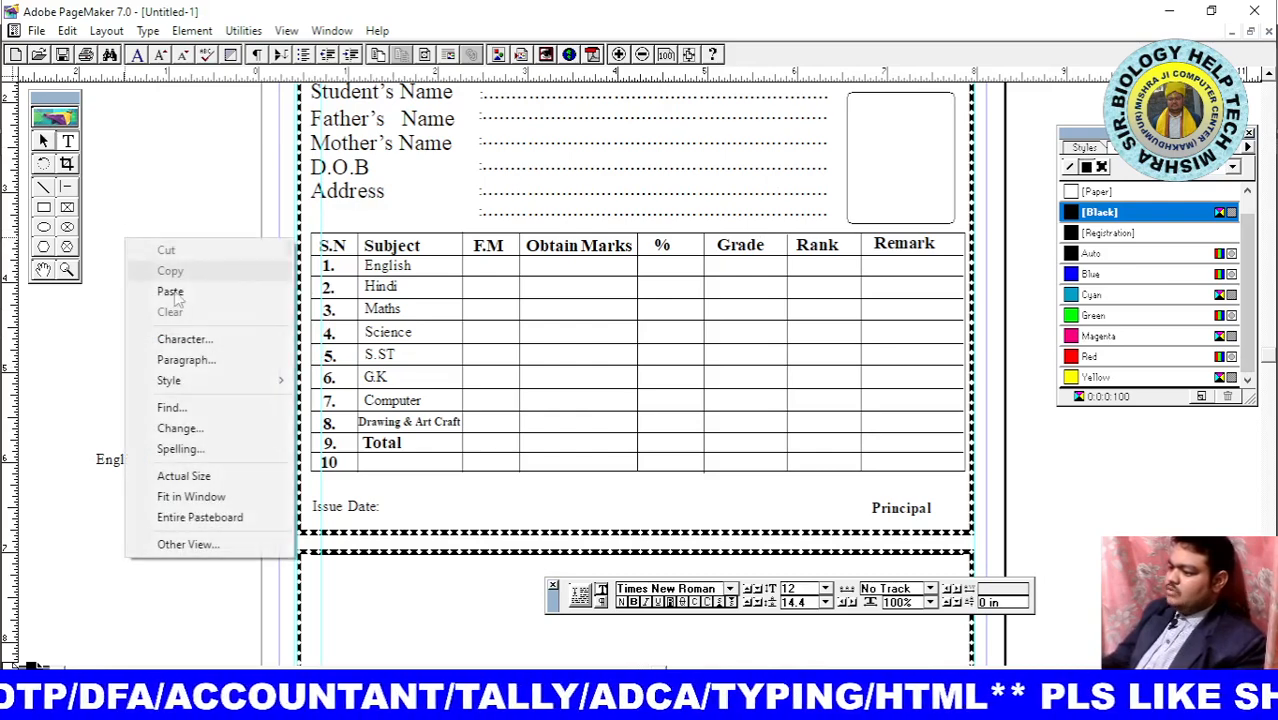
{"action": "left_click", "coordinate": [259, 87]}
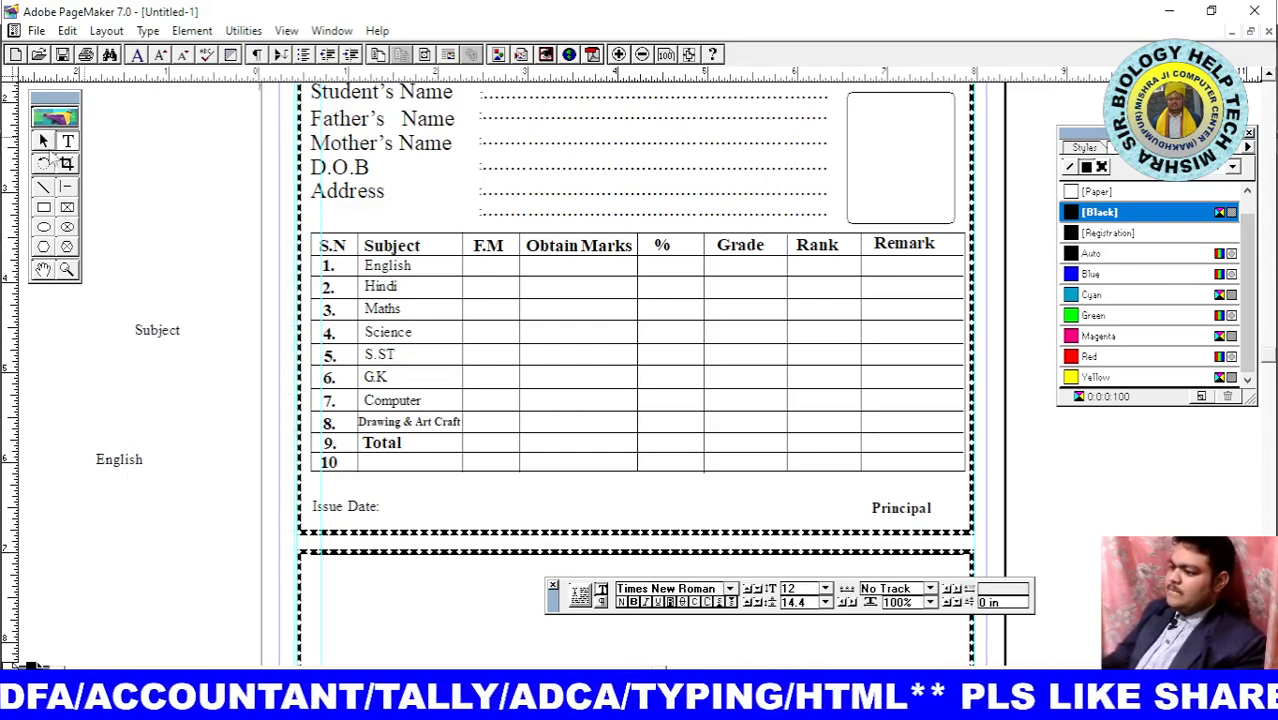
{"action": "left_click", "coordinate": [43, 142]}
{"action": "right_click", "coordinate": [236, 217]}
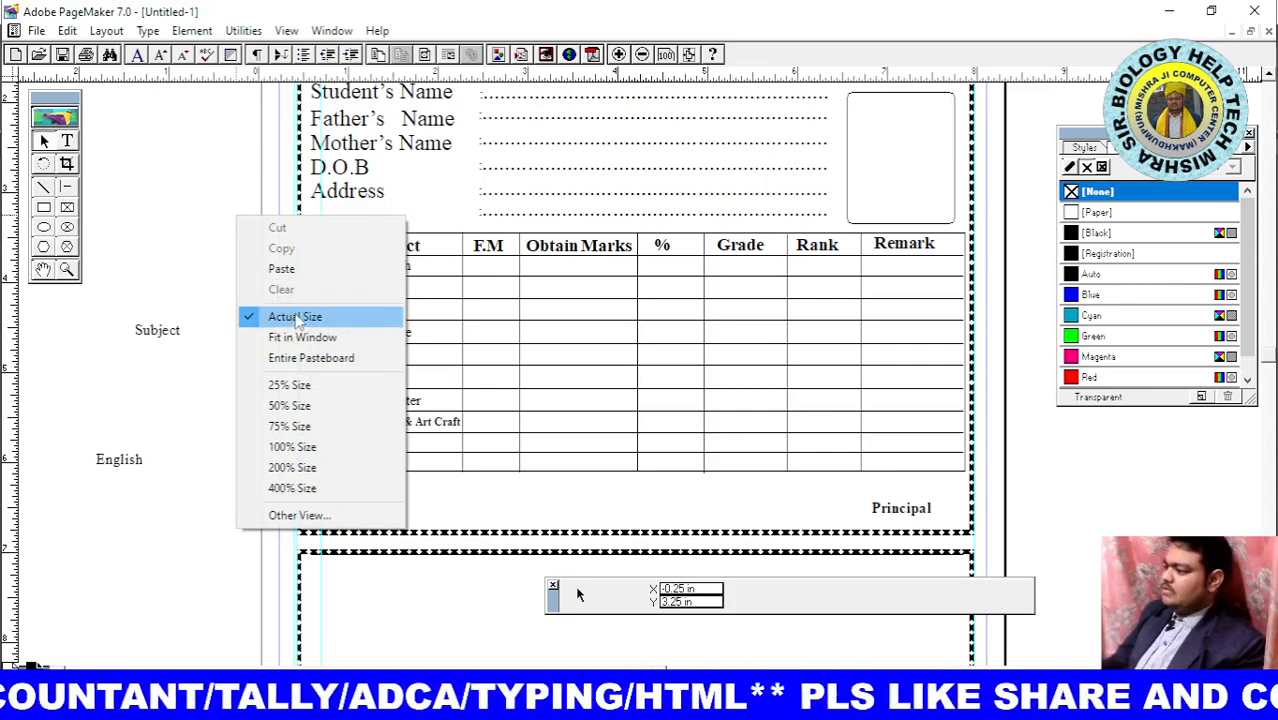
{"action": "left_click", "coordinate": [295, 317]}
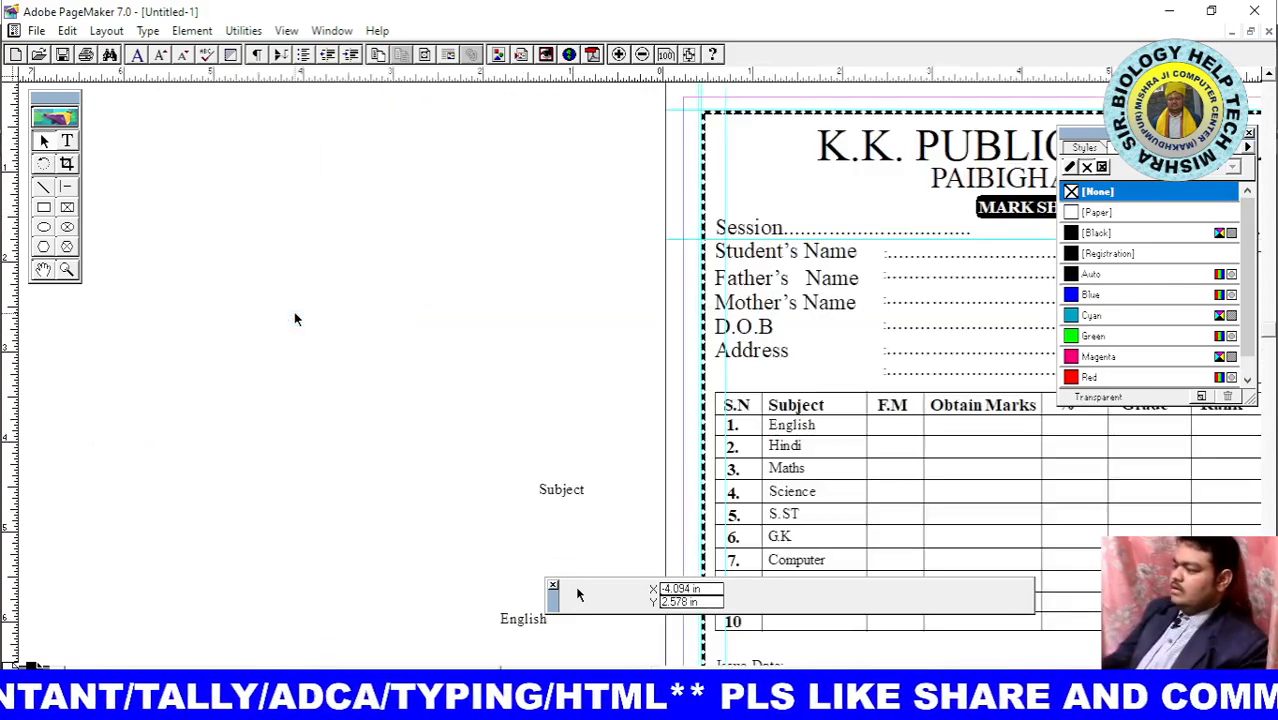
{"action": "left_click", "coordinate": [43, 269]}
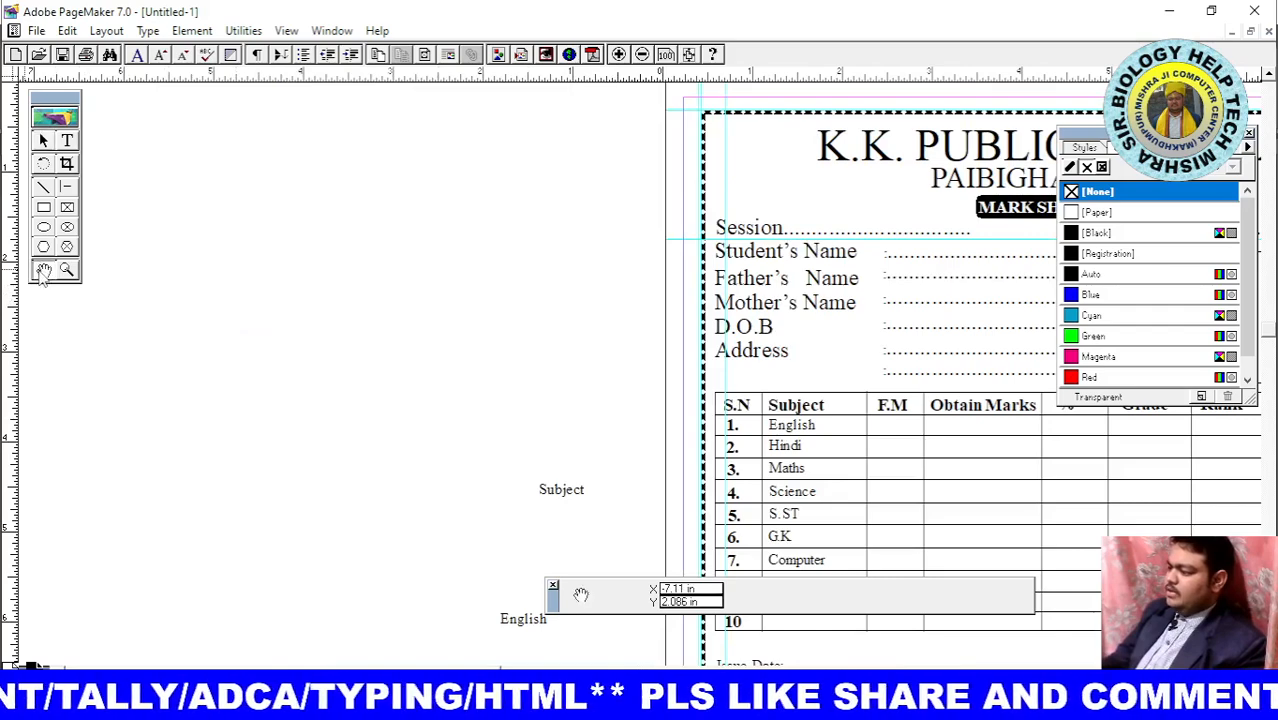
{"action": "left_click_drag", "start_coordinate": [488, 397], "coordinate": [95, 389]}
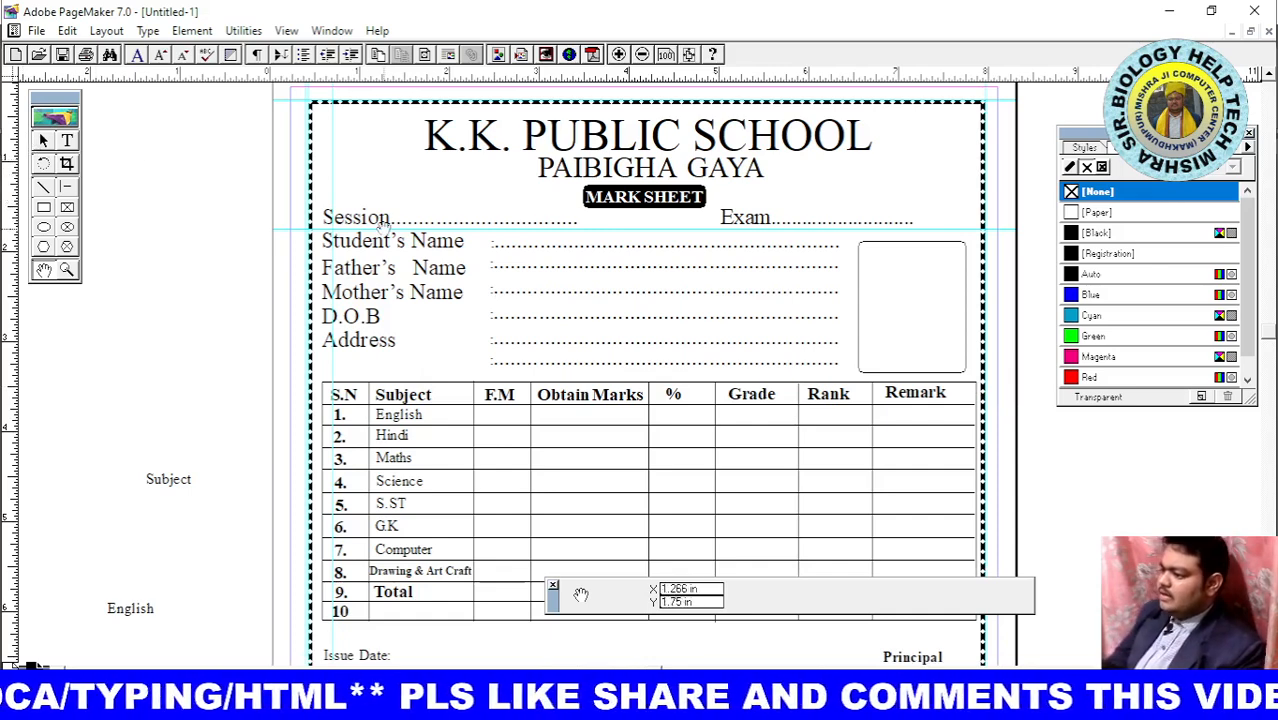
Move the floating palette clear of the table and nudge the table's bottom border slightly down
{"action": "left_click", "coordinate": [43, 142]}
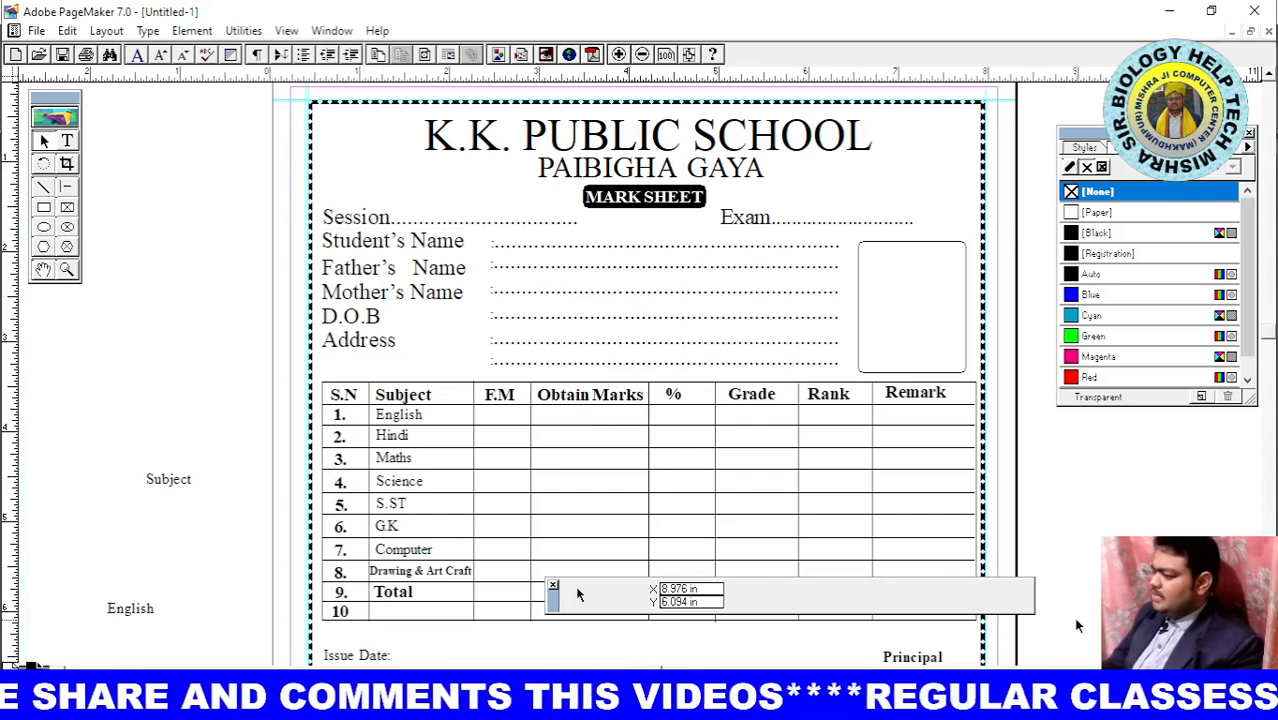
{"action": "left_click_drag", "start_coordinate": [577, 594], "coordinate": [935, 598]}
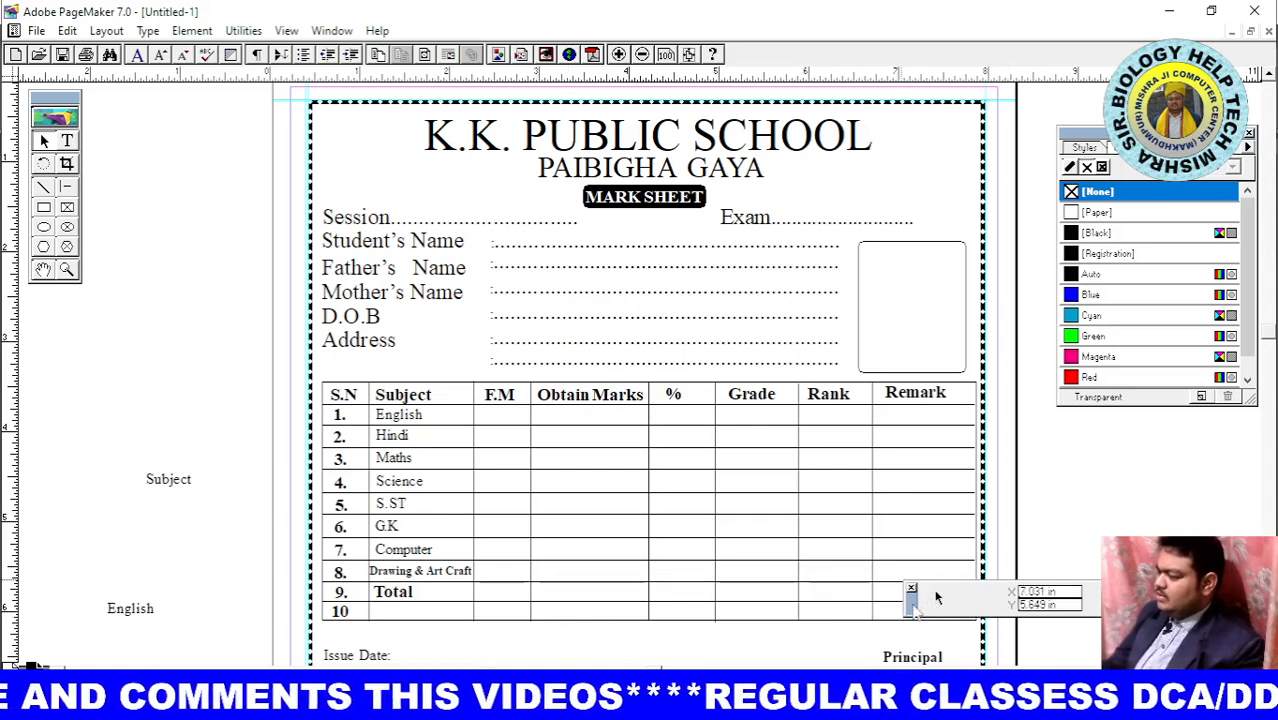
{"action": "left_click_drag", "start_coordinate": [935, 598], "coordinate": [1043, 600]}
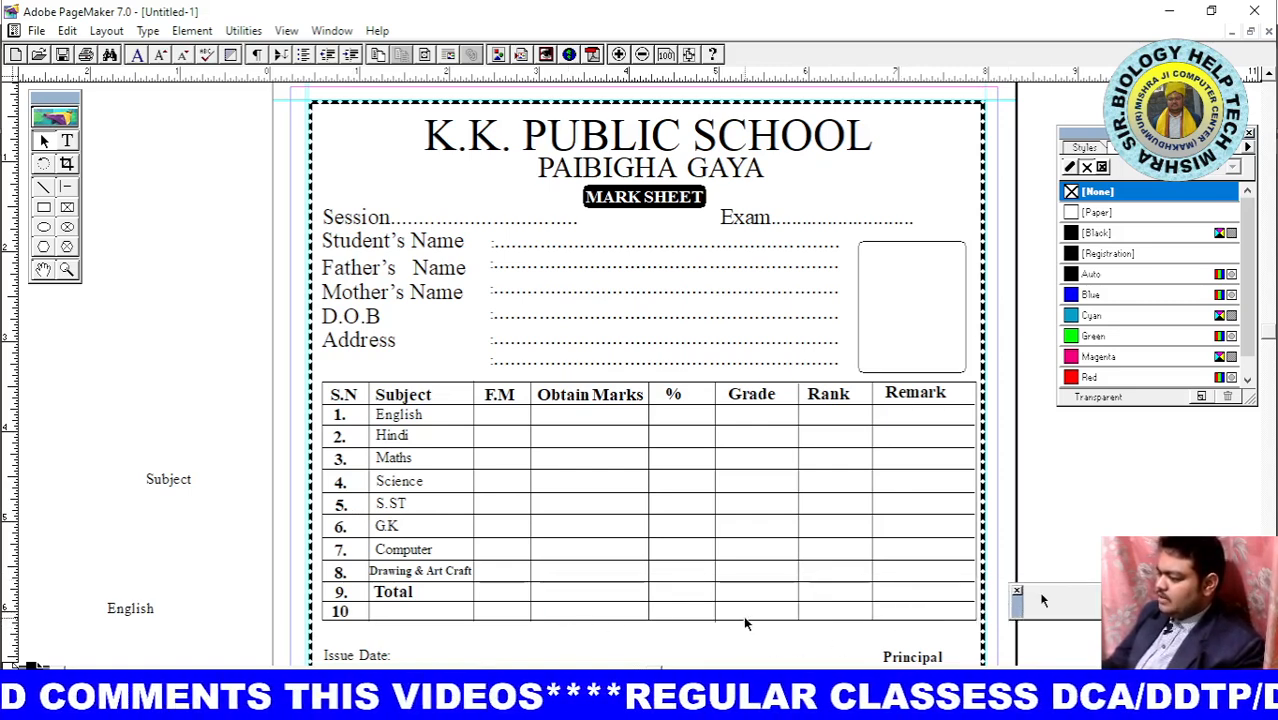
{"action": "left_click", "coordinate": [650, 621]}
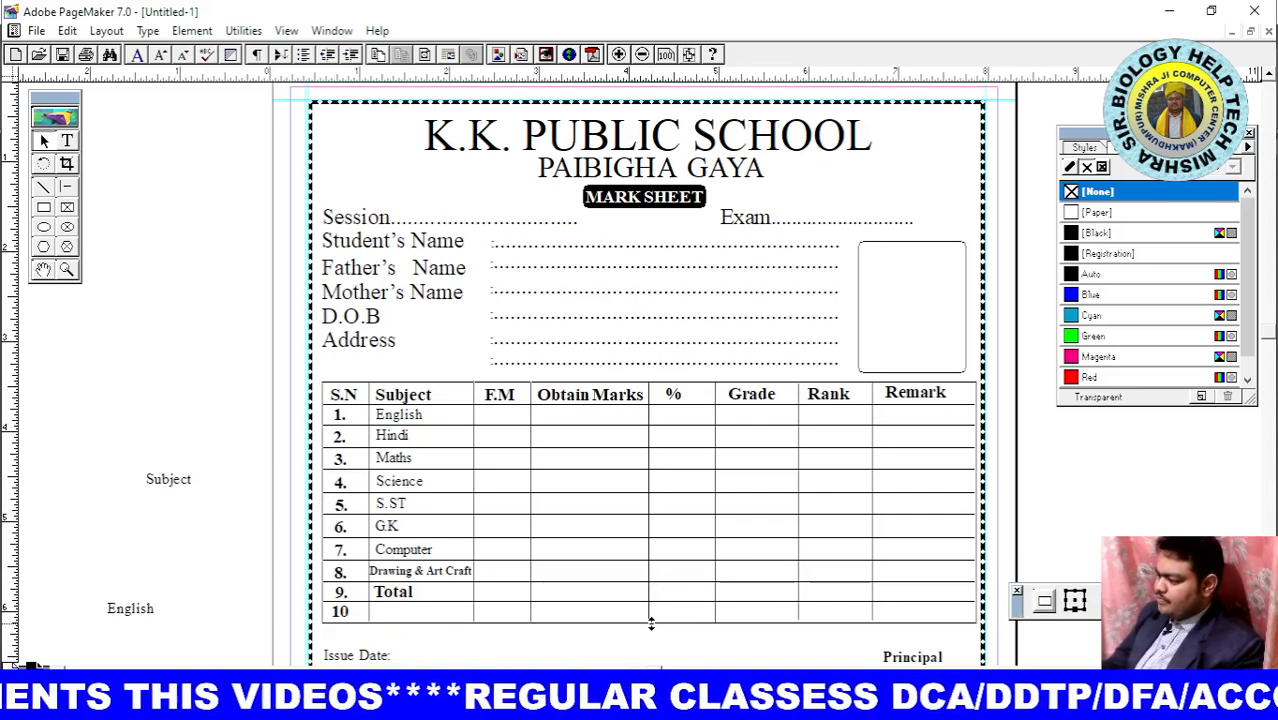
{"action": "left_click", "coordinate": [650, 622]}
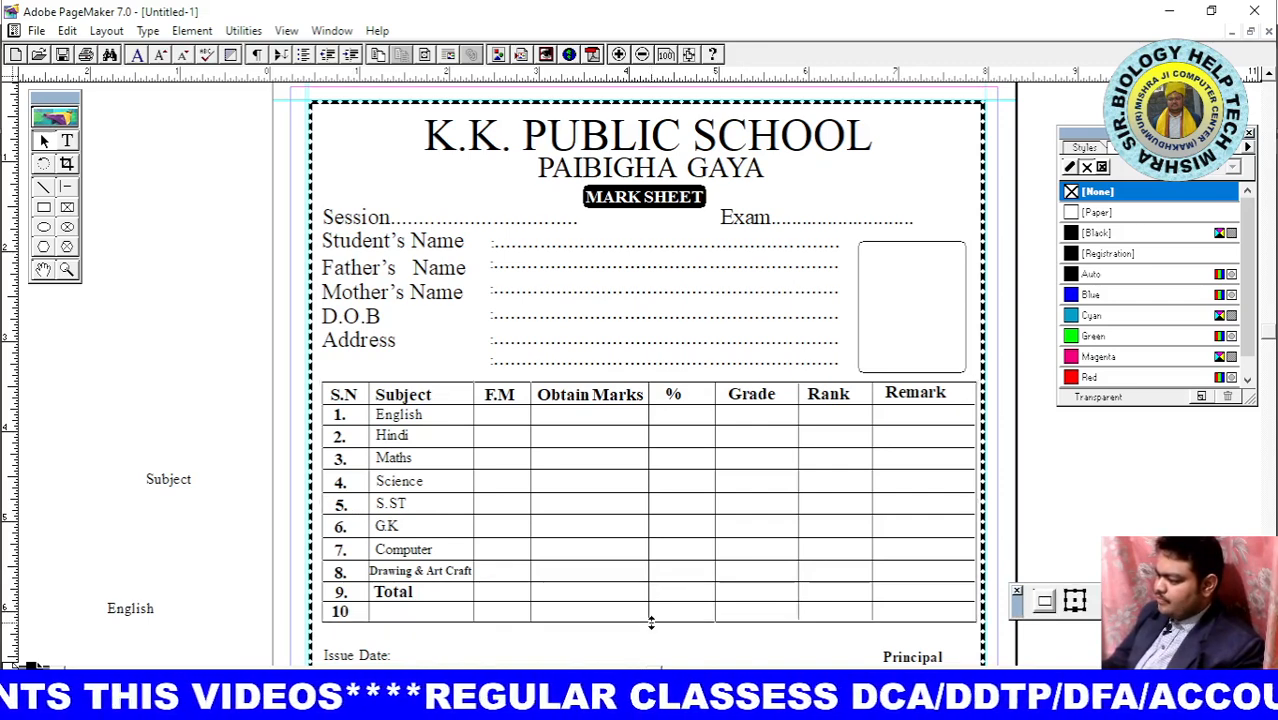
{"action": "left_click", "coordinate": [710, 638]}
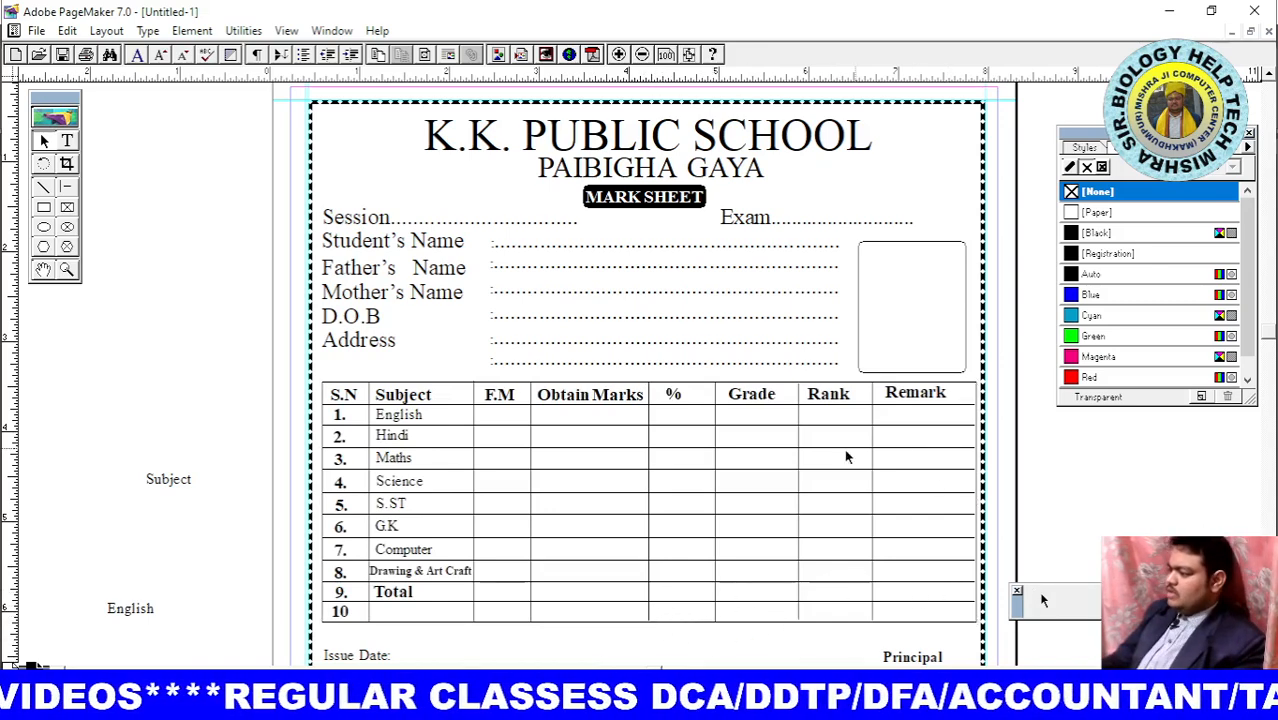
Nudge the "Remark" heading slightly right to center it in its column
{"action": "left_click", "coordinate": [901, 397]}
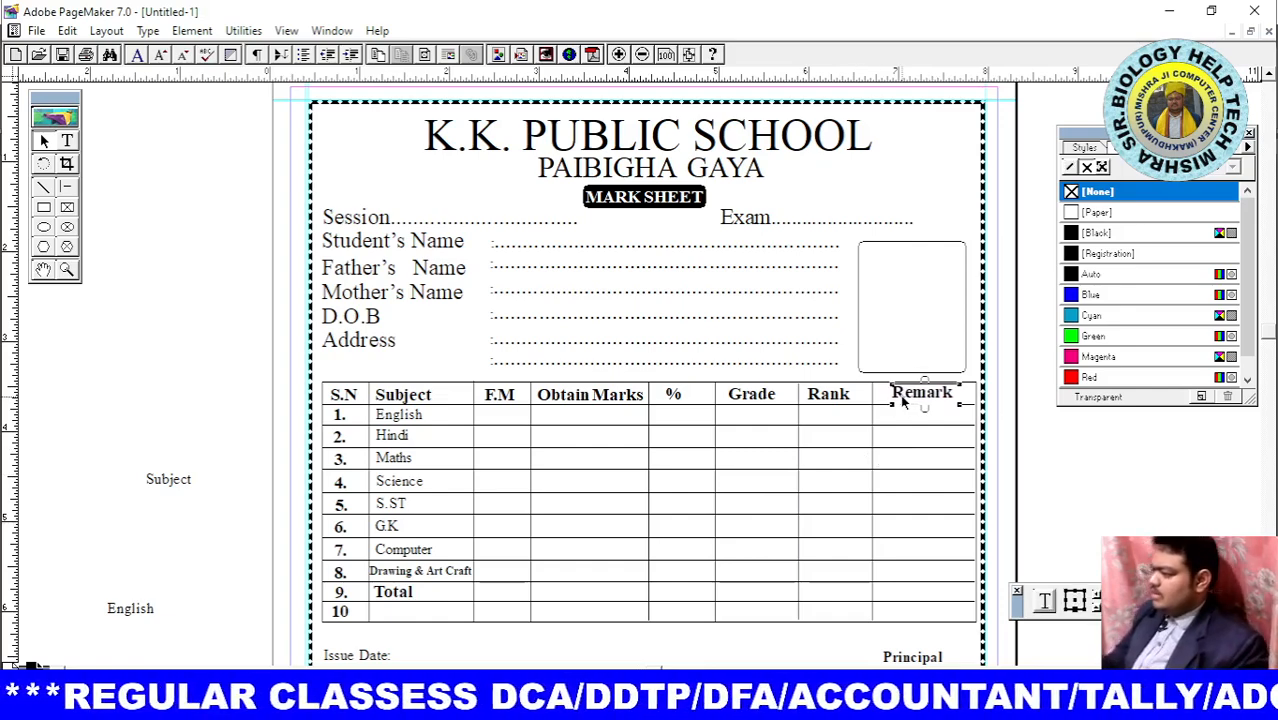
{"action": "left_click", "coordinate": [937, 198]}
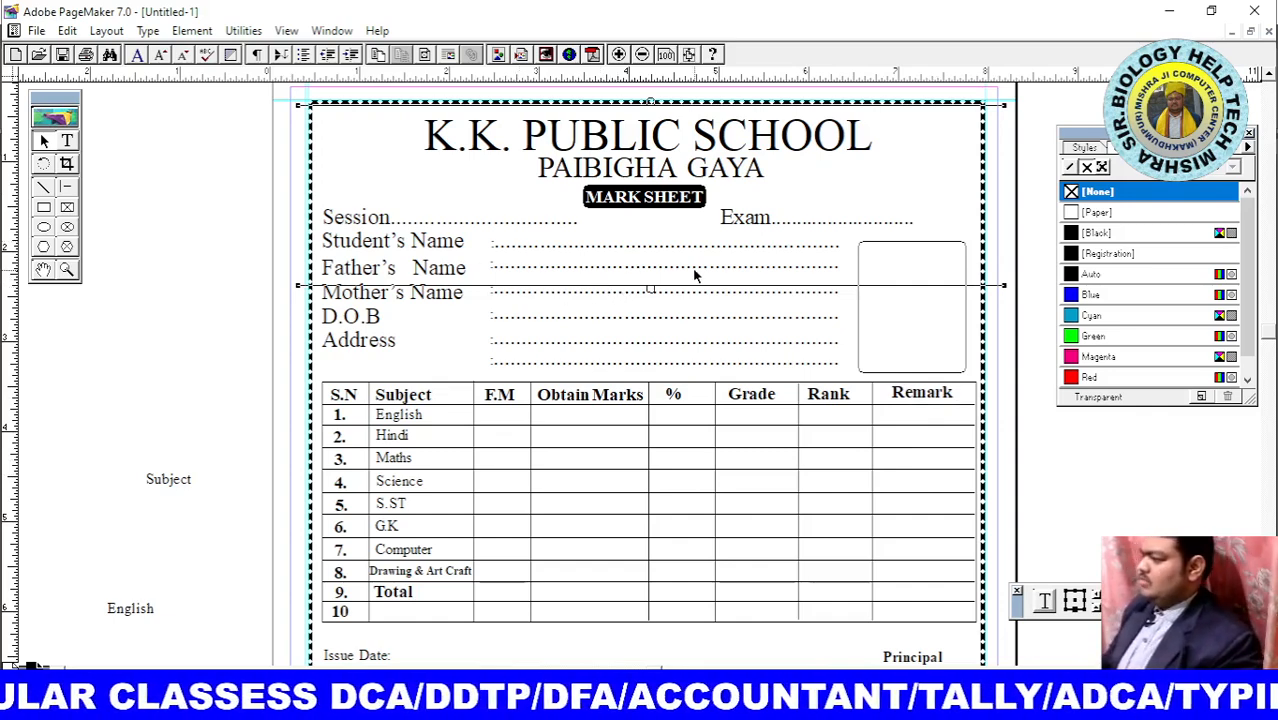
{"action": "right_click", "coordinate": [945, 107]}
{"action": "left_click", "coordinate": [980, 119]}
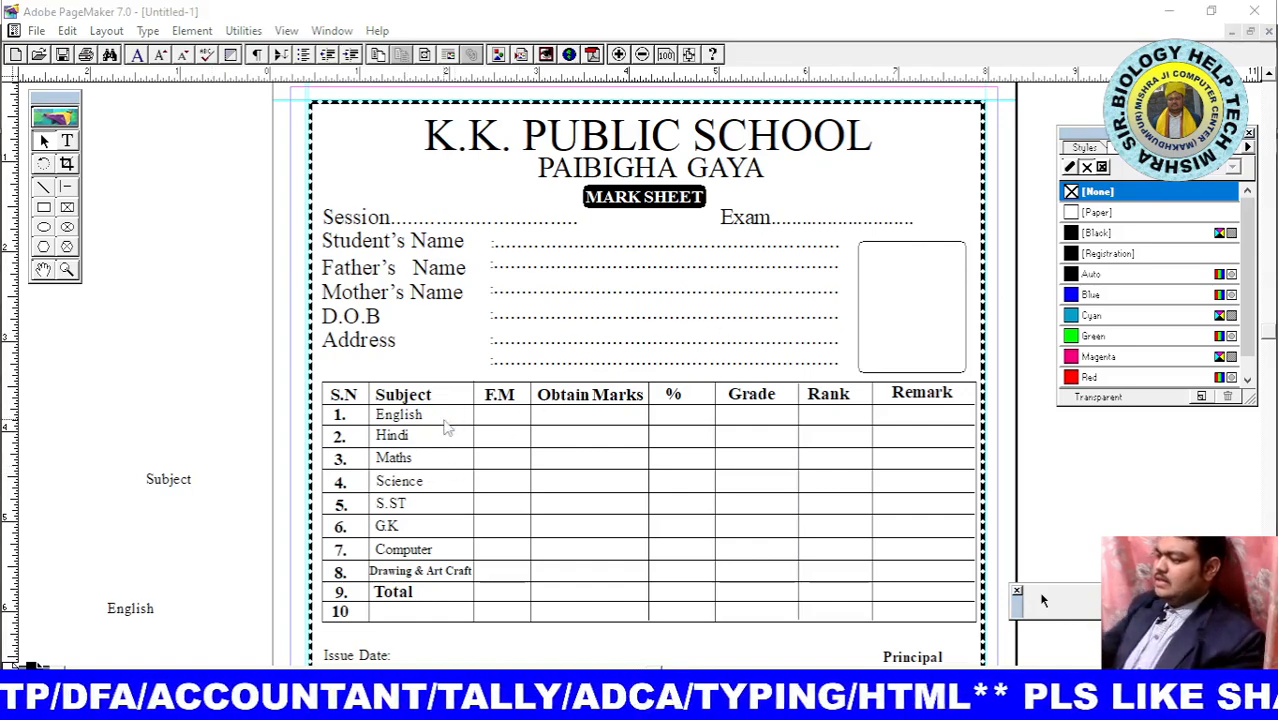
Start saving the publication to the Desktop with a file name beginning with "k"
{"action": "key", "text": "ctrl+s"}
{"action": "type", "text": "k"}
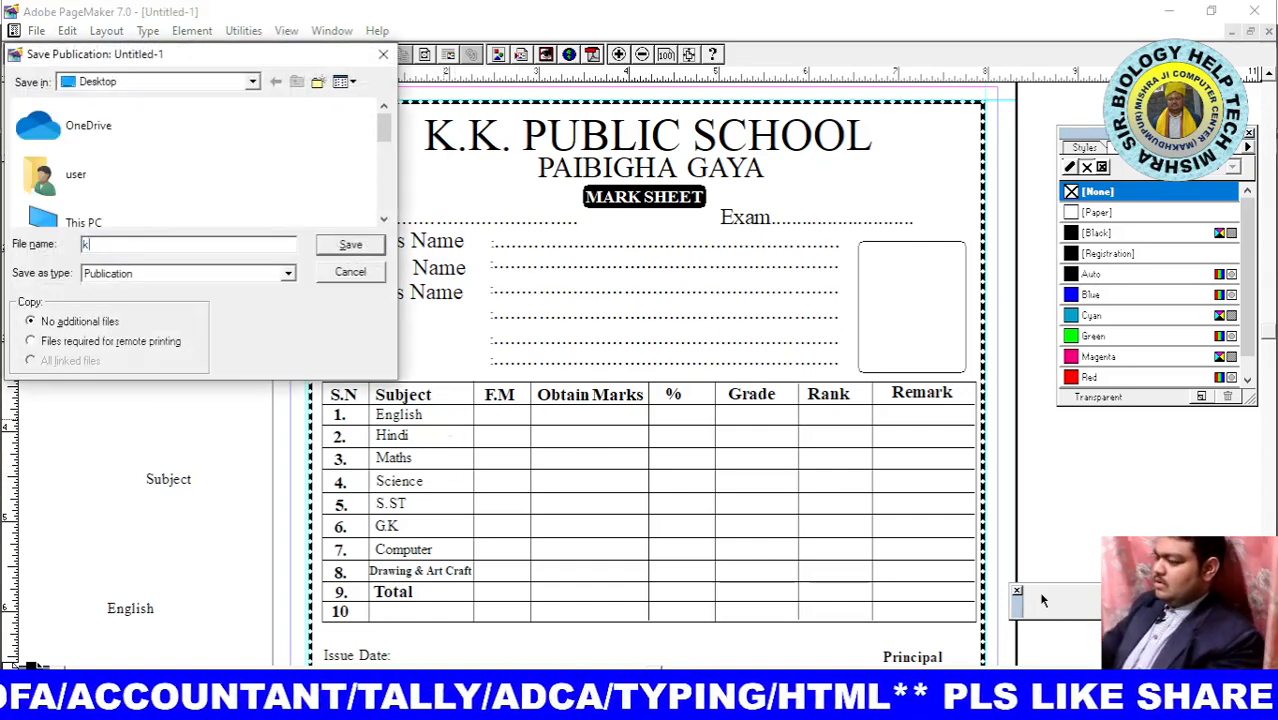